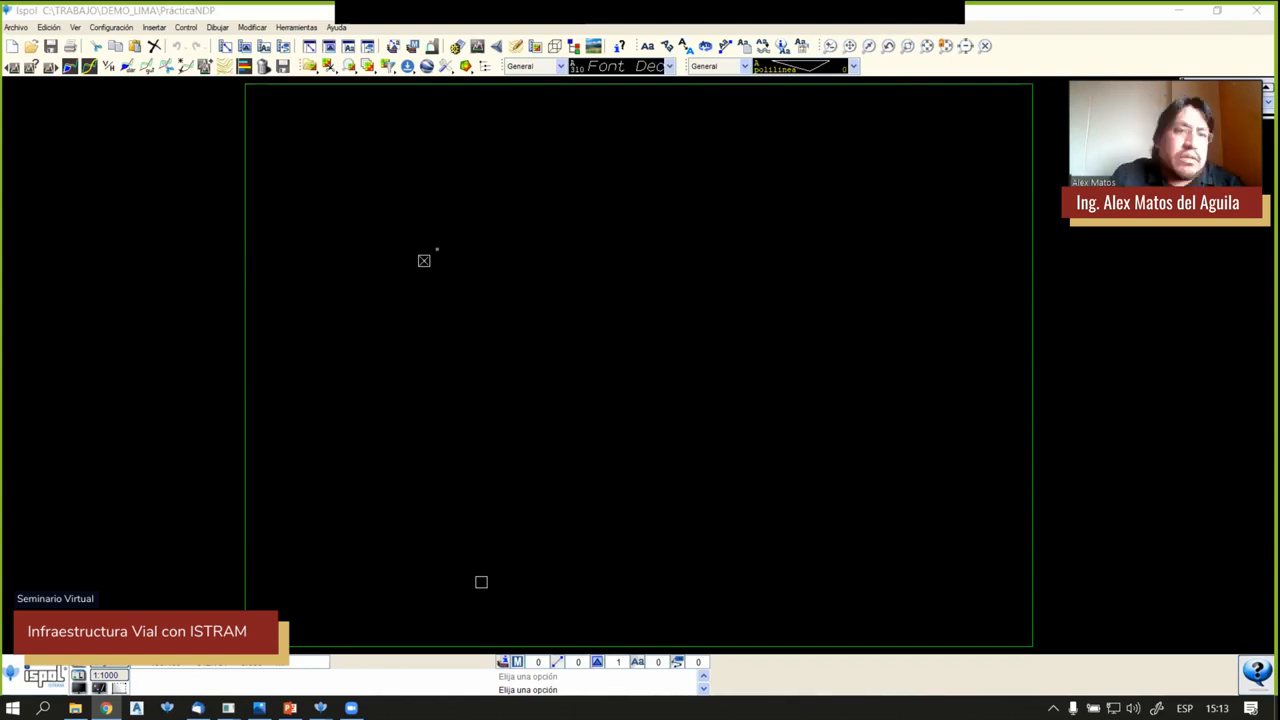
pyautogui.click(455, 284)
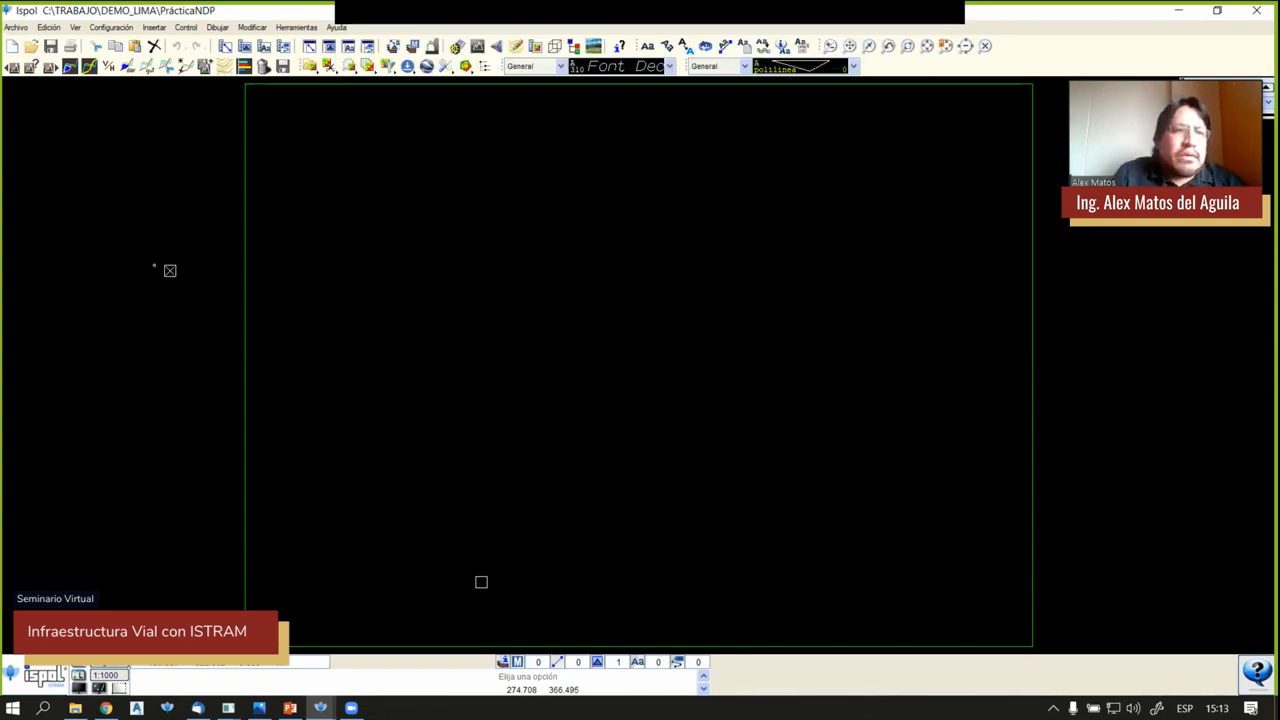
pyautogui.scroll(-1, 513, 417)
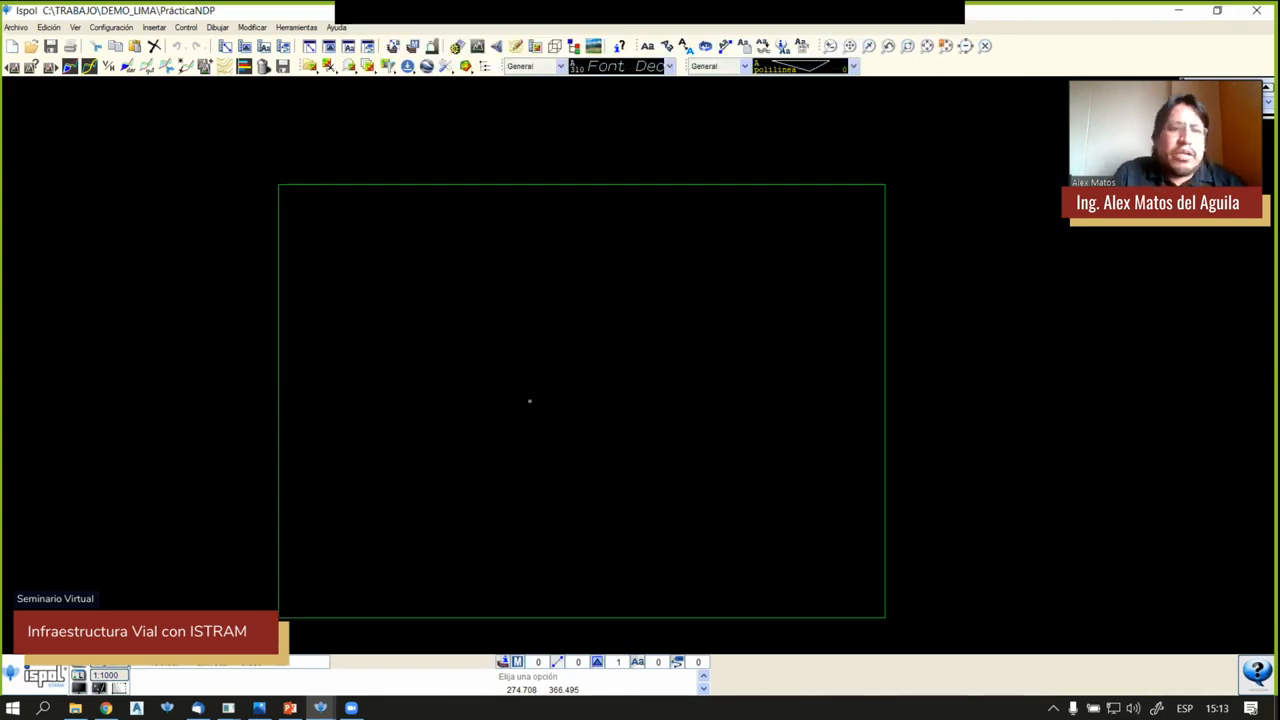
pyautogui.moveTo(590, 345)
pyautogui.mouseDown(button='middle')
pyautogui.moveTo(604, 279)
pyautogui.moveTo(605, 346)
pyautogui.mouseUp(button='middle')
pyautogui.scroll(1, 590, 283)
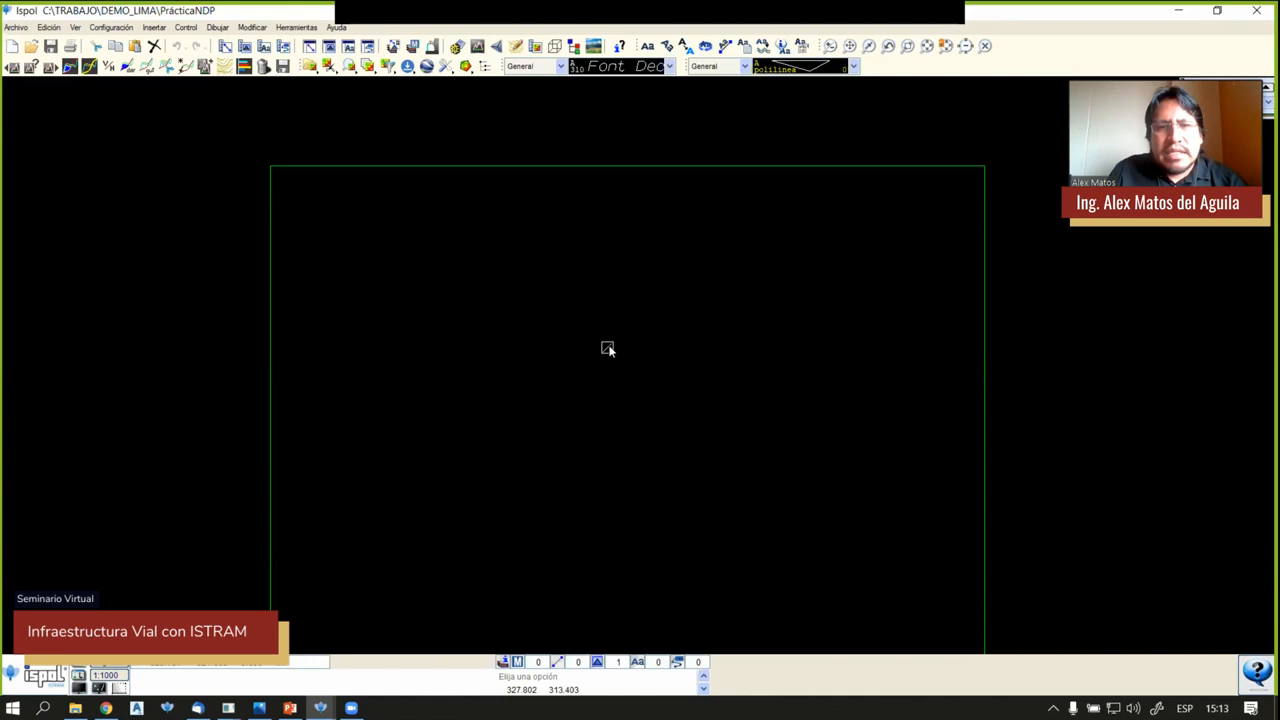
pyautogui.moveTo(608, 348); pyautogui.dragTo(598, 316, button='middle')
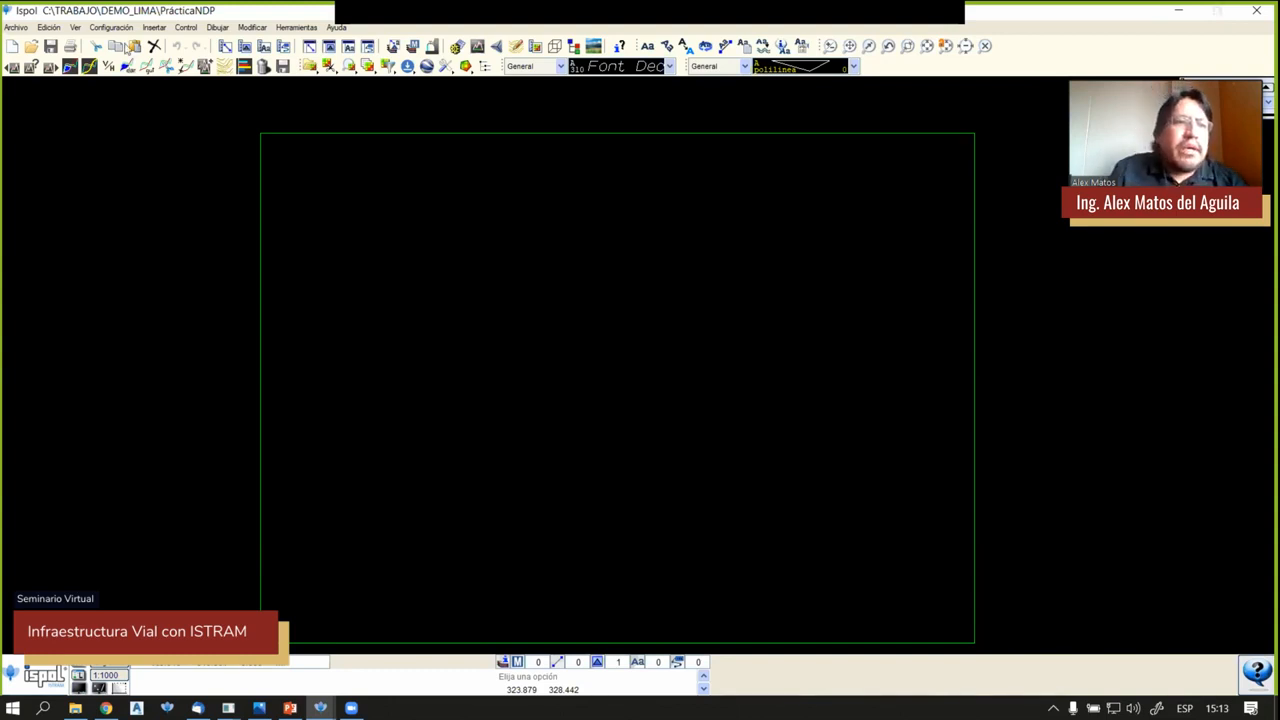
# Open the dense point cloud control and set the data type to the binary compressed format (.laz)
pyautogui.click(111, 27)
pyautogui.moveTo(137, 172)
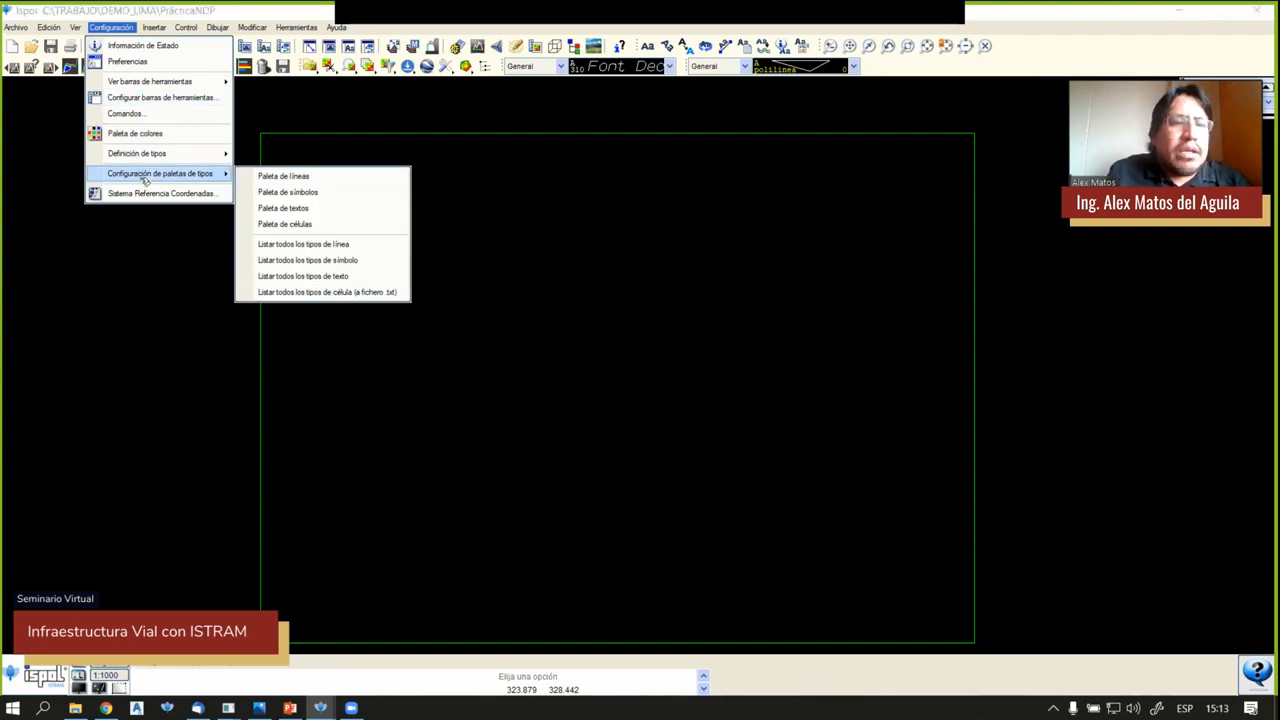
pyautogui.moveTo(186, 27)
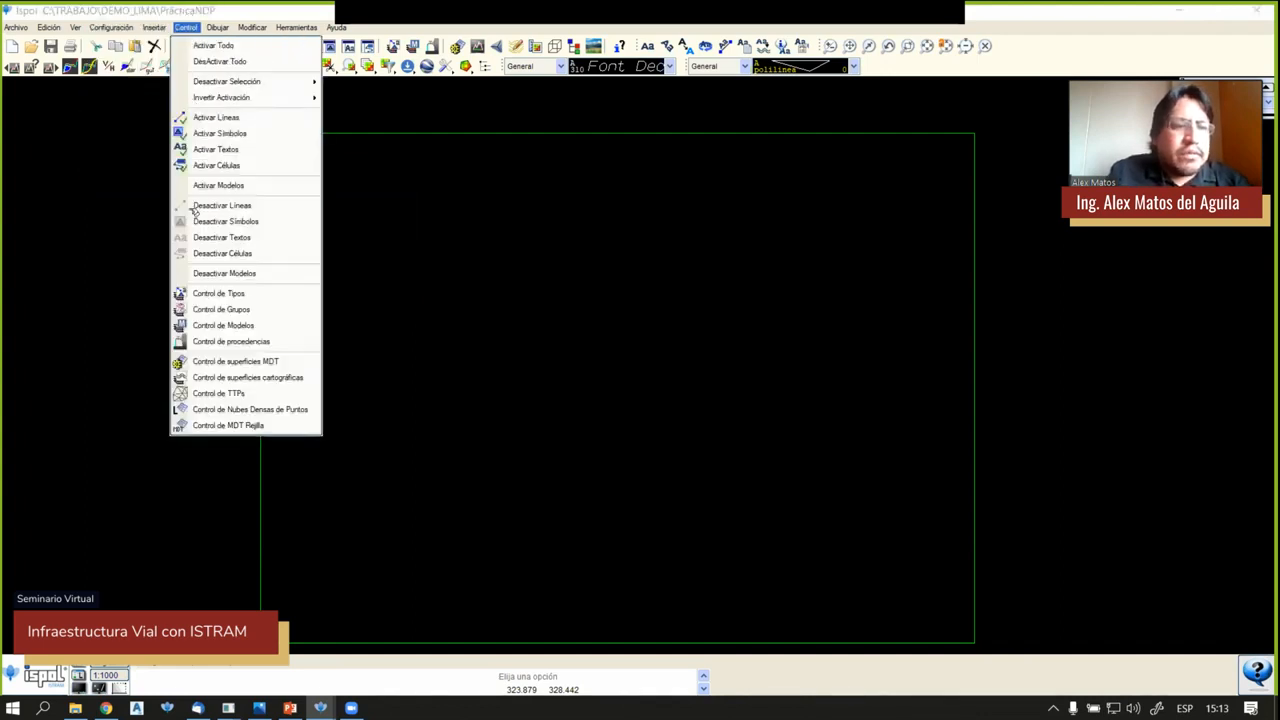
pyautogui.click(246, 410)
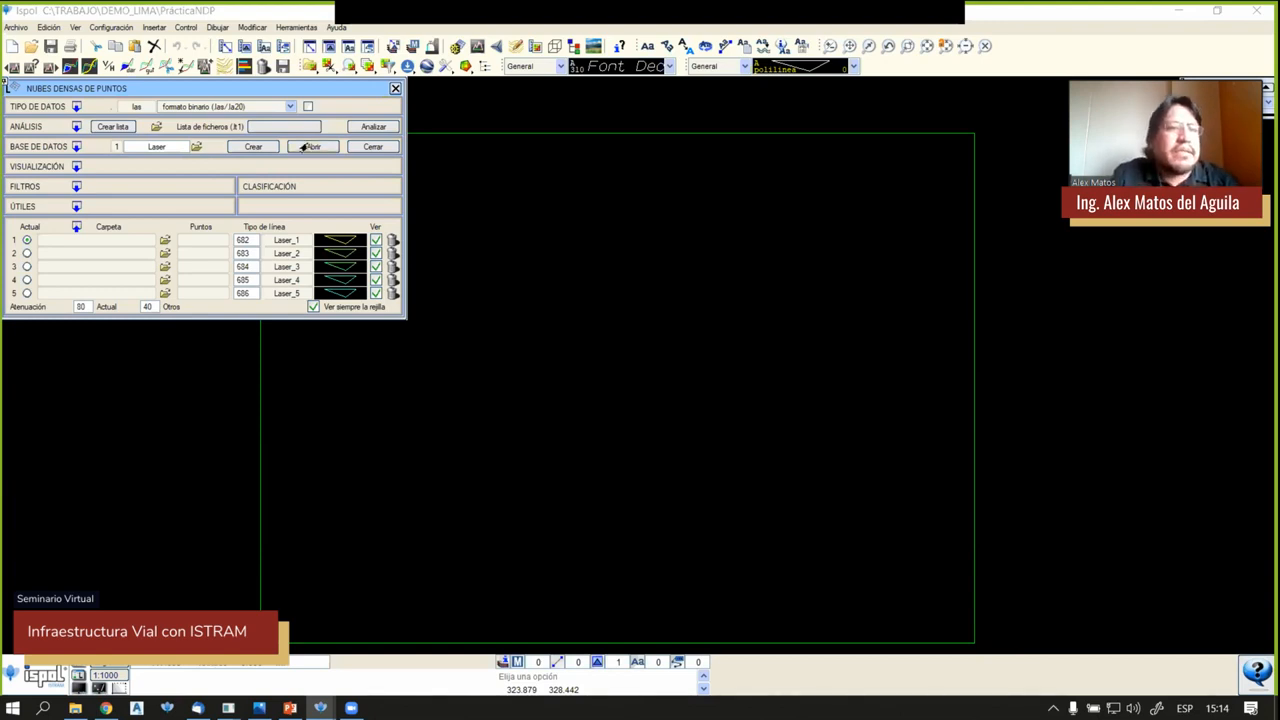
pyautogui.scroll(-1, 620, 368)
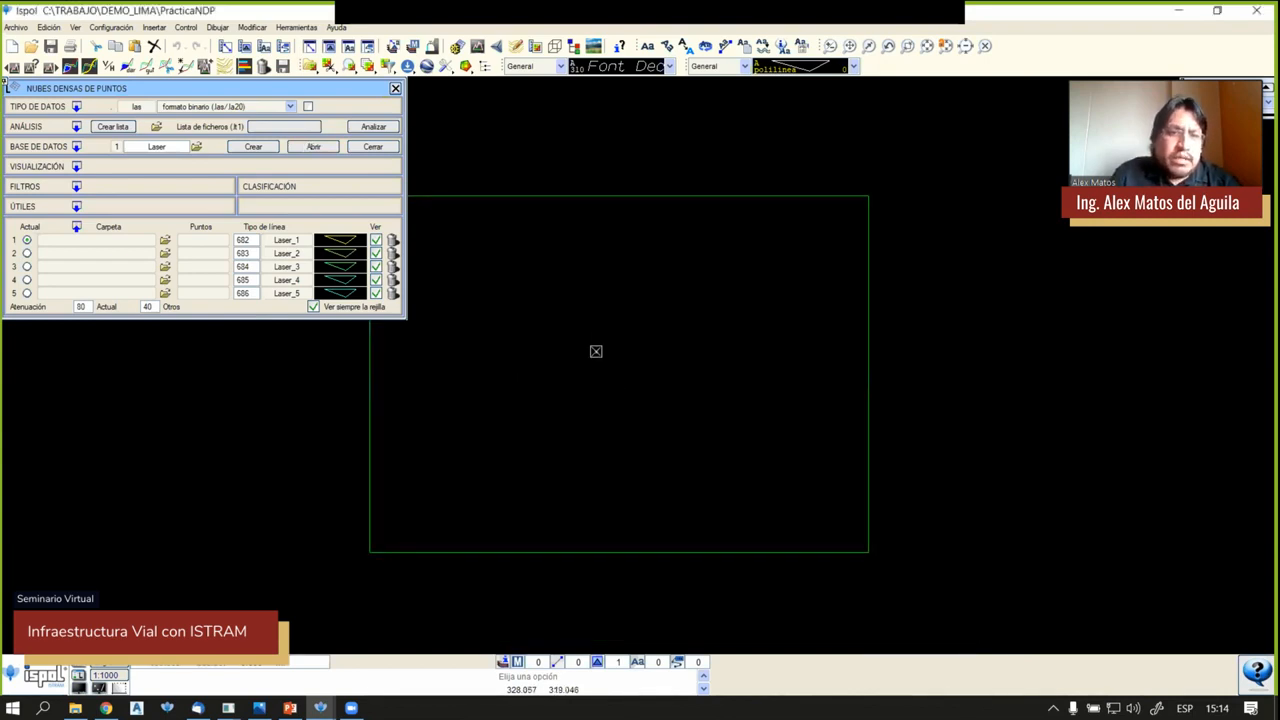
pyautogui.scroll(1, 612, 365)
pyautogui.moveTo(631, 369); pyautogui.dragTo(640, 334, button='middle')
pyautogui.scroll(1, 645, 337)
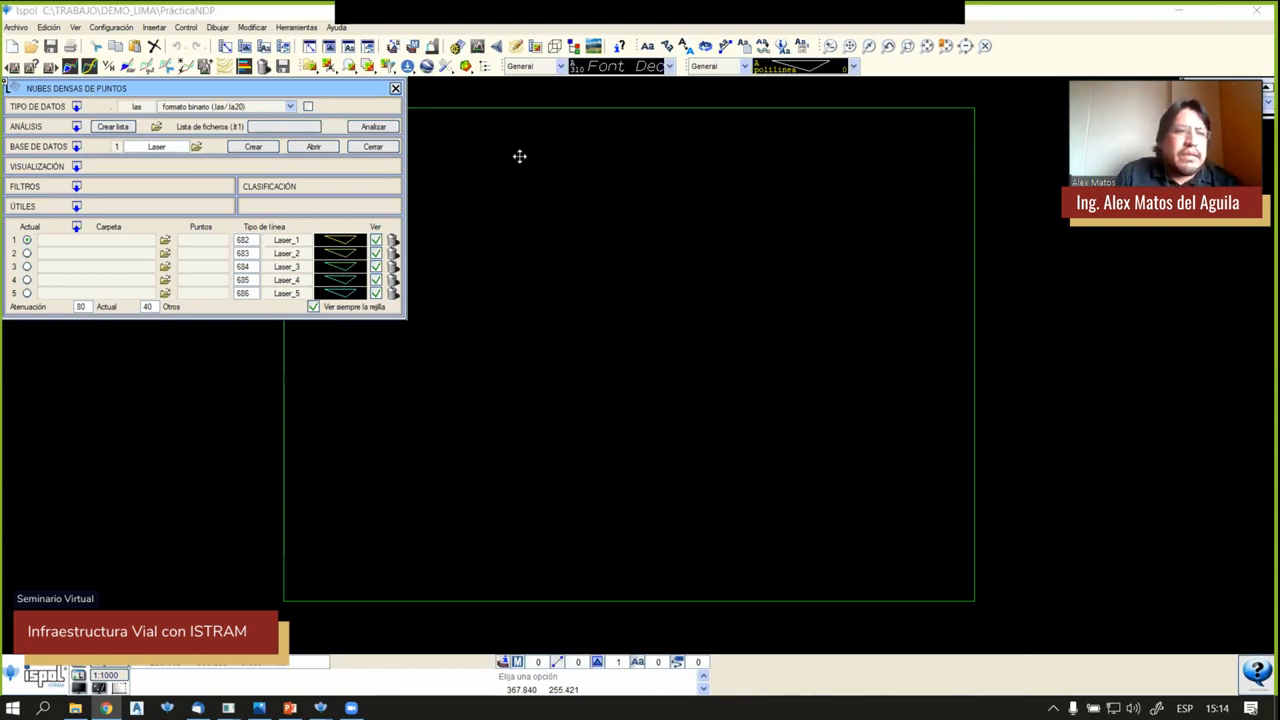
pyautogui.click(187, 108)
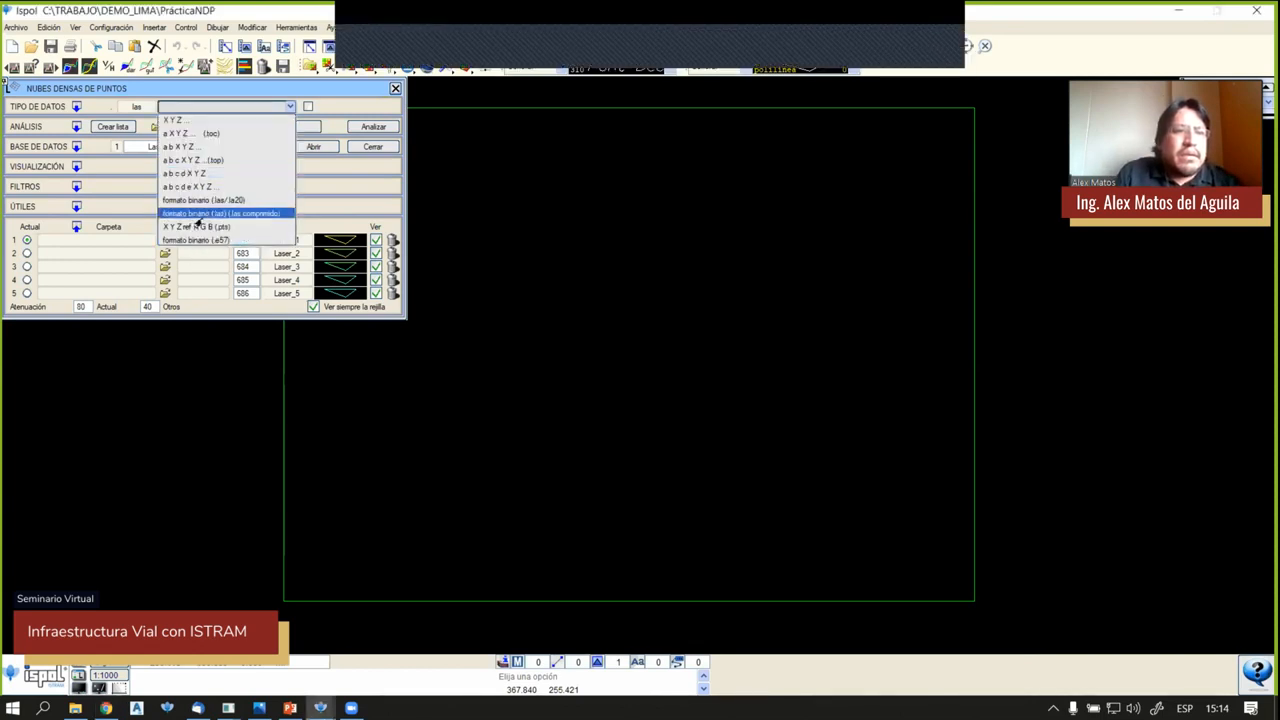
pyautogui.click(195, 214)
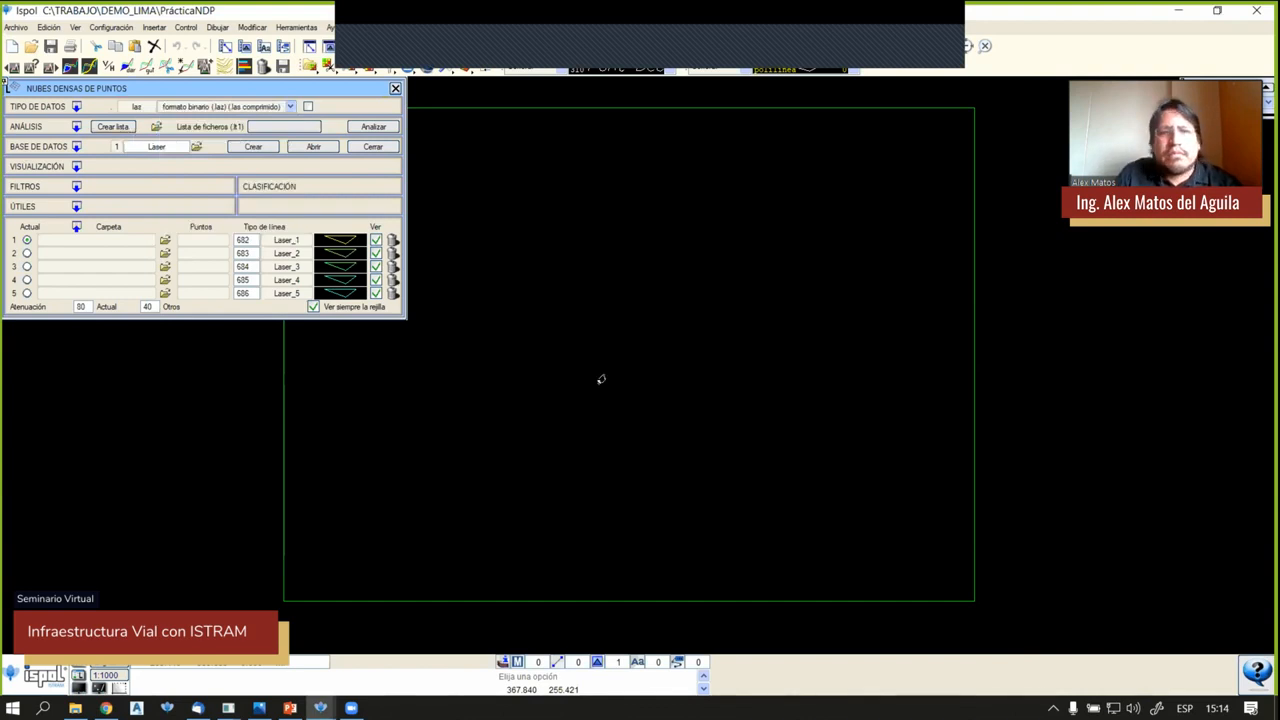
# Create the file list 01.lt1, then analyse its files and build the Laser point cloud database from them
pyautogui.click(113, 126)
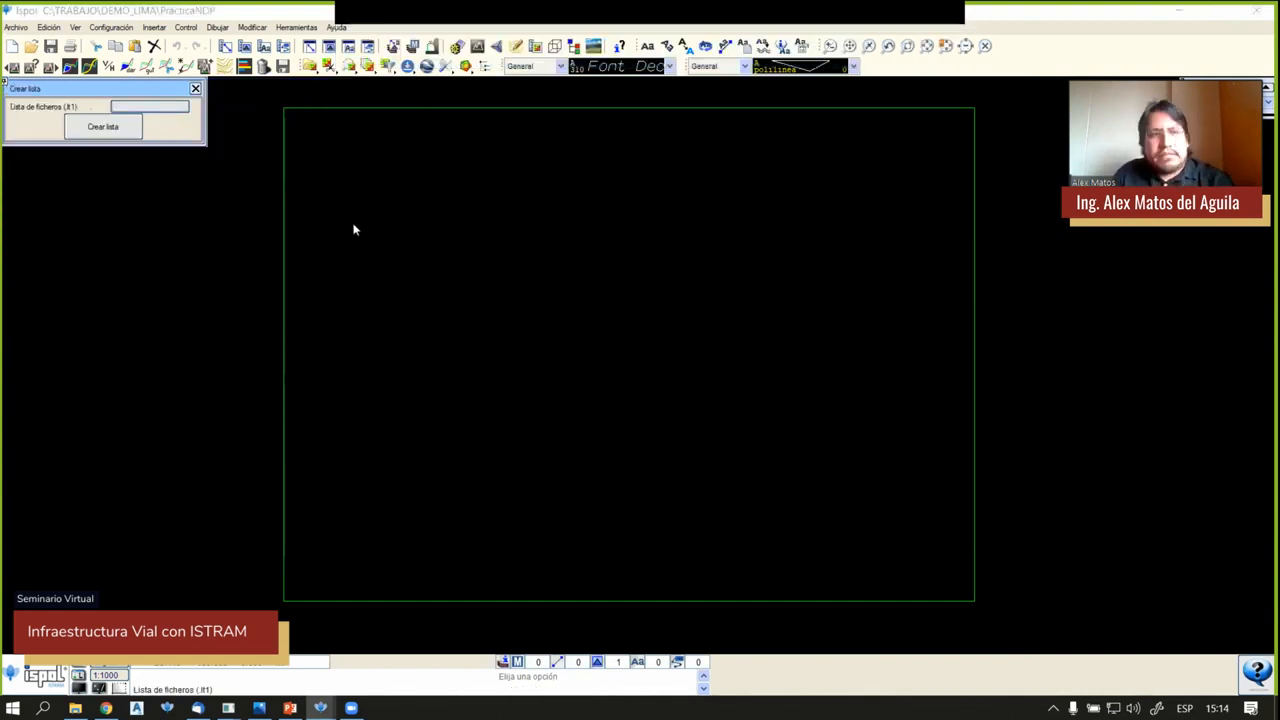
pyautogui.click(843, 489)
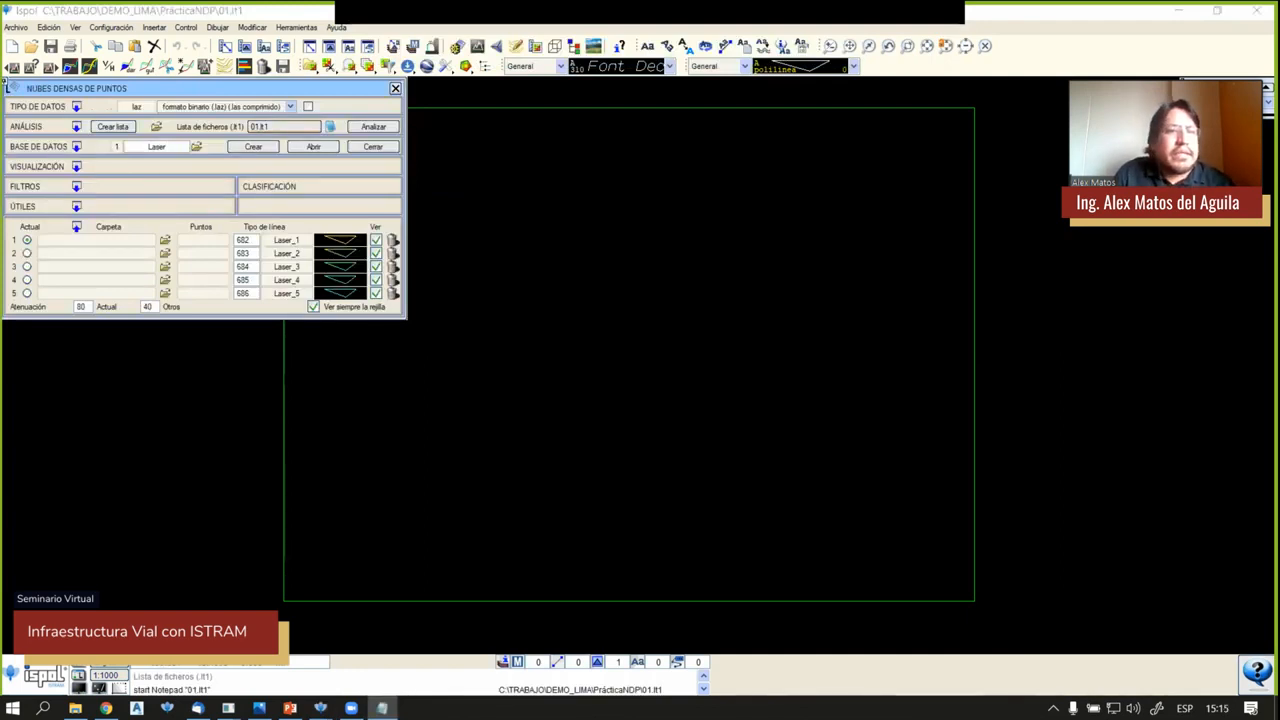
pyautogui.click(370, 127)
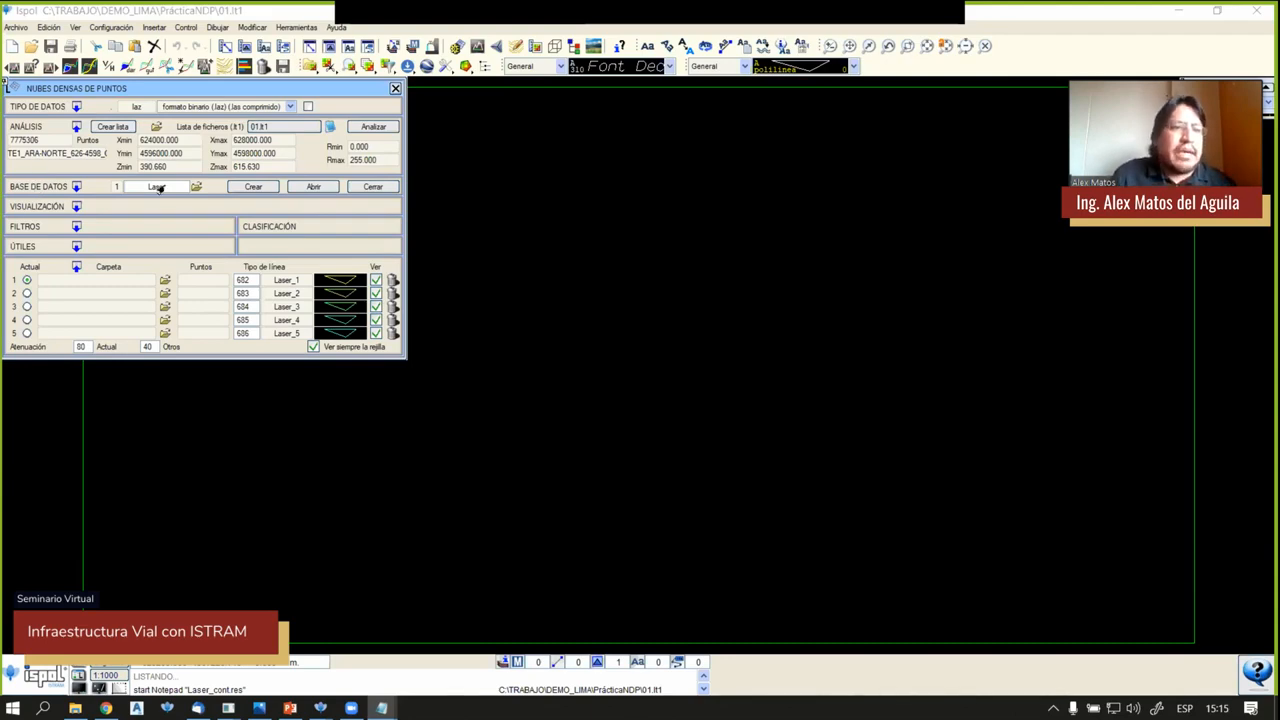
pyautogui.click(247, 189)
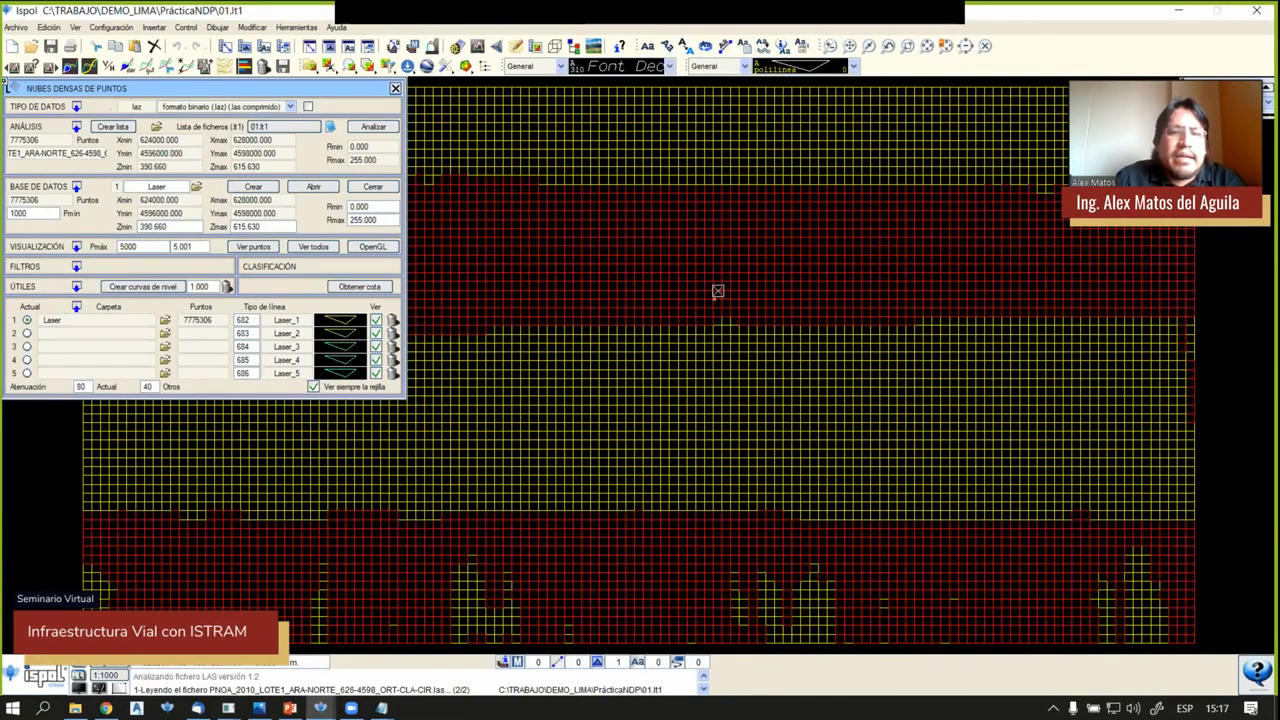
# Display the Laser point cloud in the OpenGL viewer, examine the hills, fields and village from several angles, and close the viewer
pyautogui.scroll(-1, 718, 290)
pyautogui.scroll(1, 661, 313)
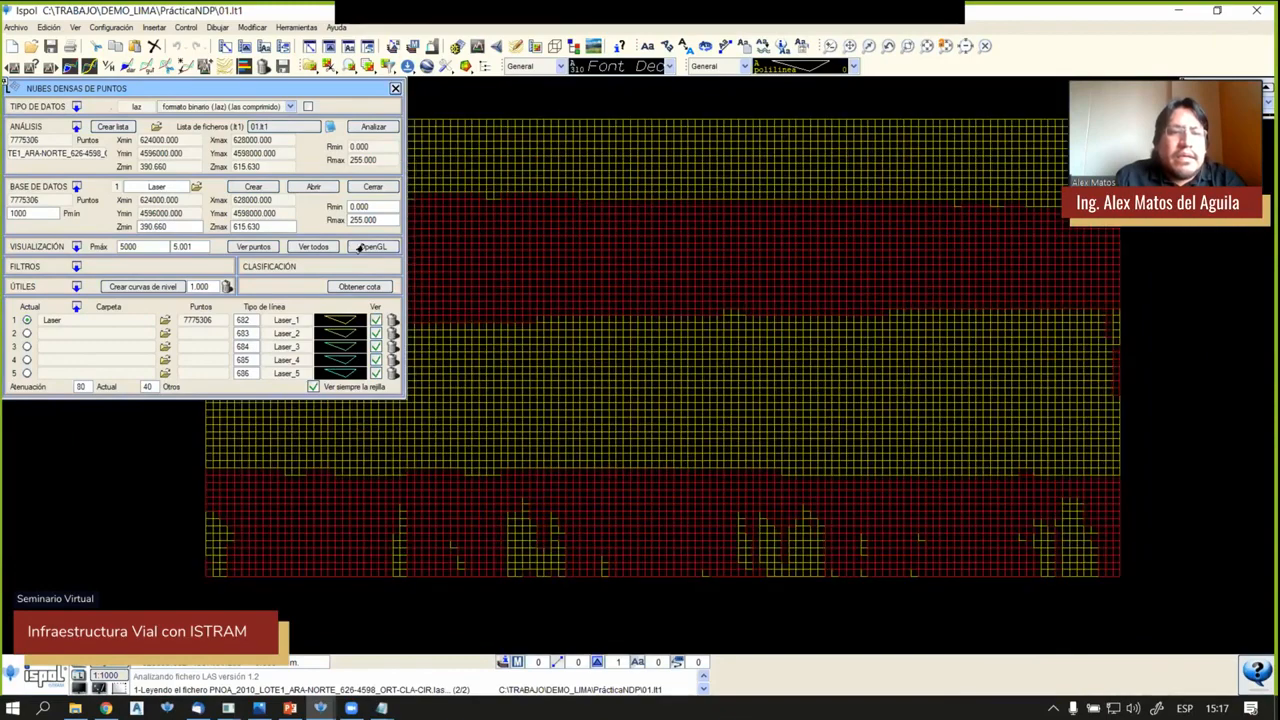
pyautogui.click(373, 247)
pyautogui.click(603, 491)
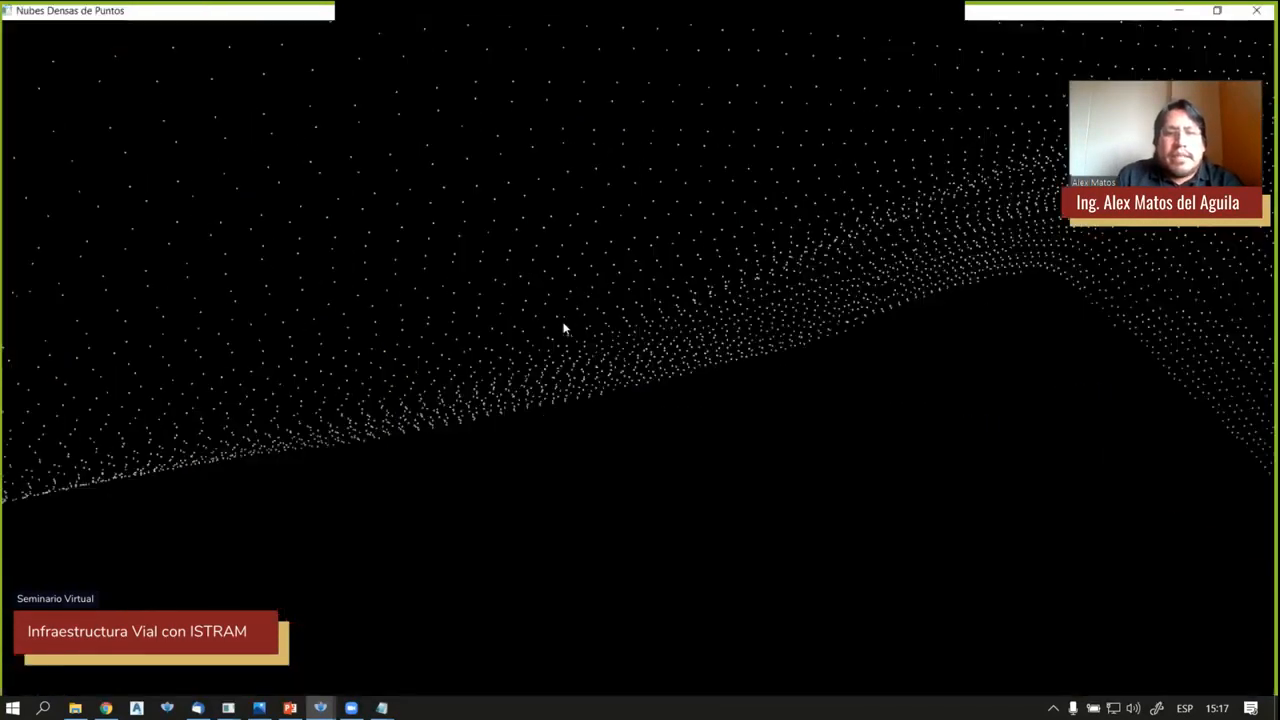
pyautogui.moveTo(563, 320); pyautogui.dragTo(1120, 505)
pyautogui.moveTo(1002, 470); pyautogui.dragTo(757, 269)
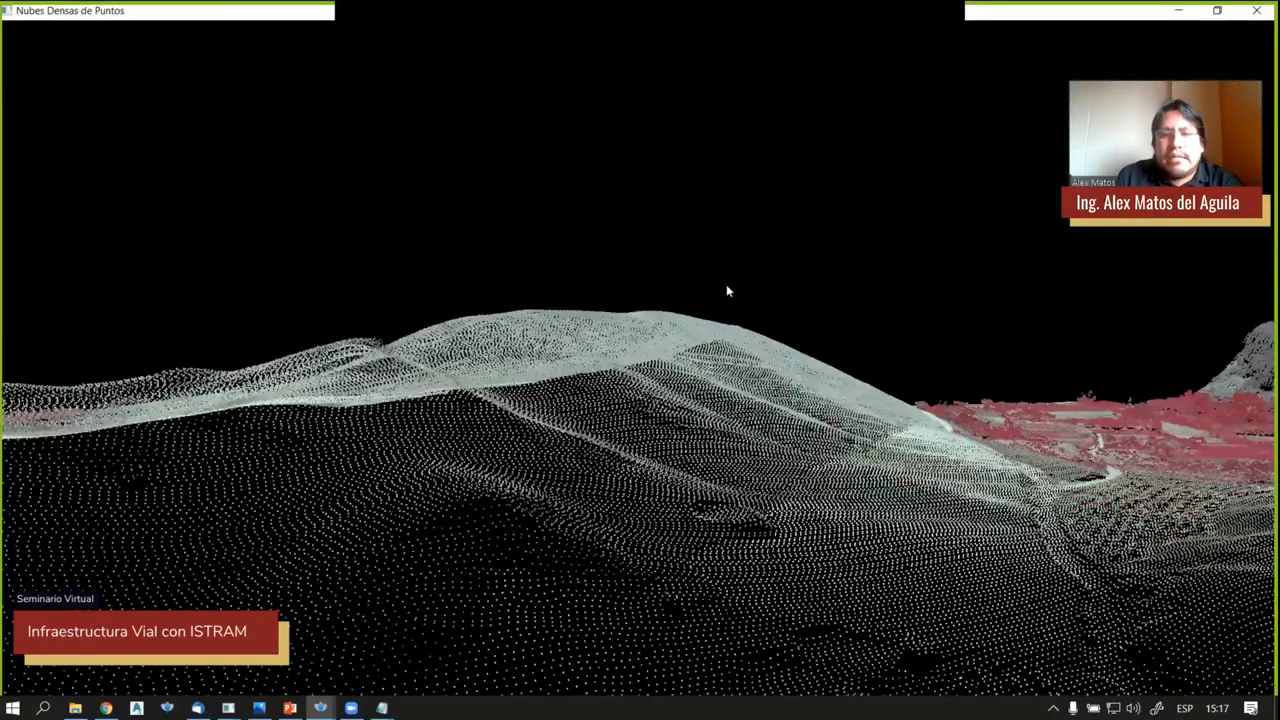
pyautogui.moveTo(644, 271); pyautogui.dragTo(715, 394)
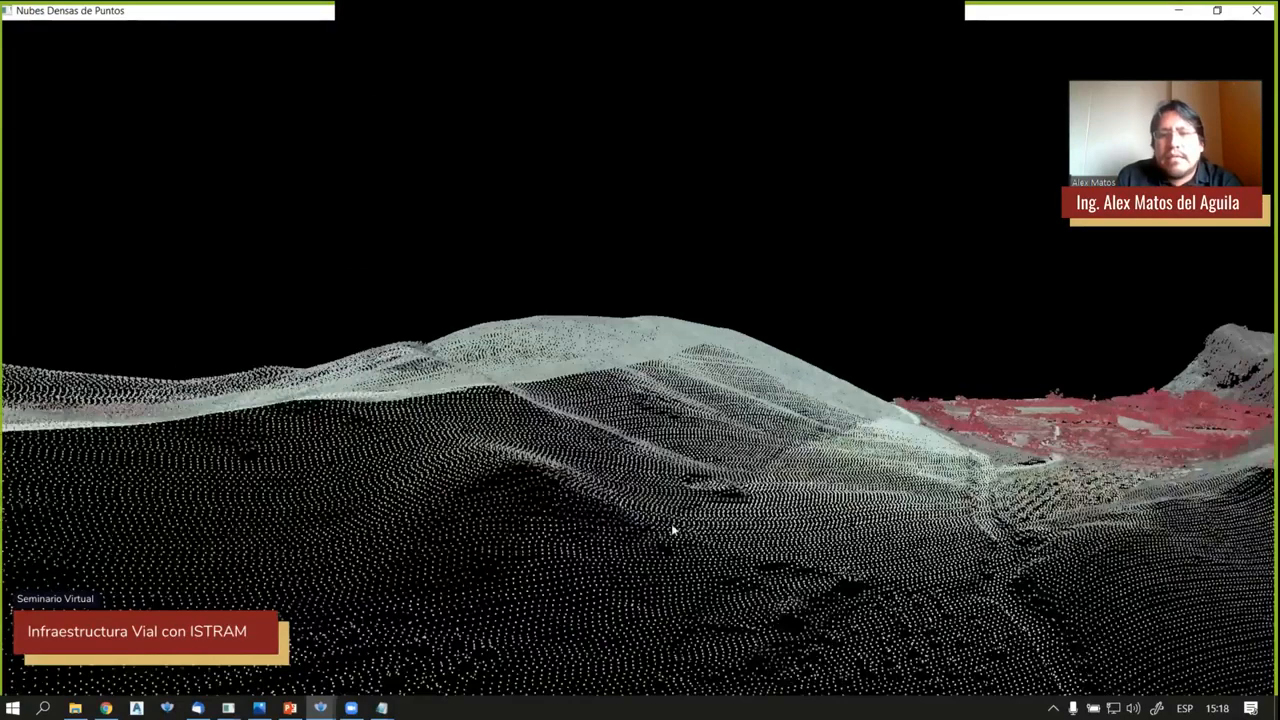
pyautogui.moveTo(671, 528); pyautogui.dragTo(1118, 520)
pyautogui.moveTo(669, 230); pyautogui.dragTo(706, 249)
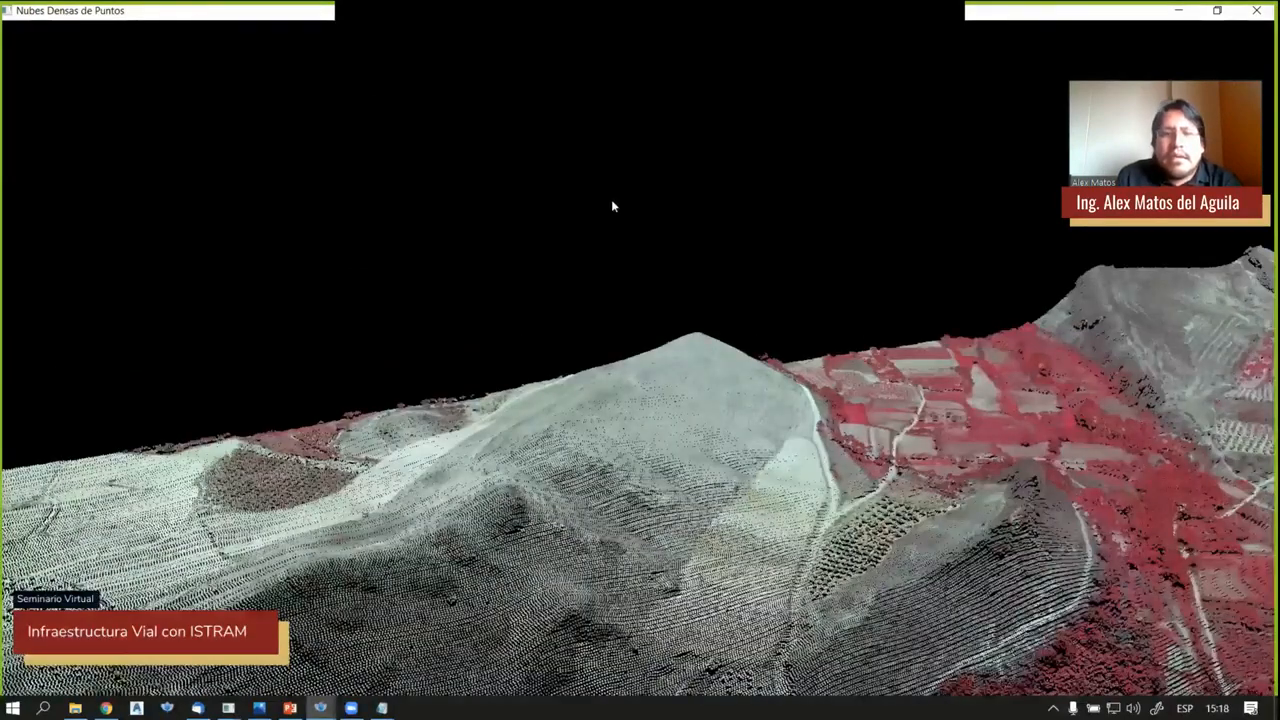
pyautogui.moveTo(611, 203); pyautogui.dragTo(691, 237)
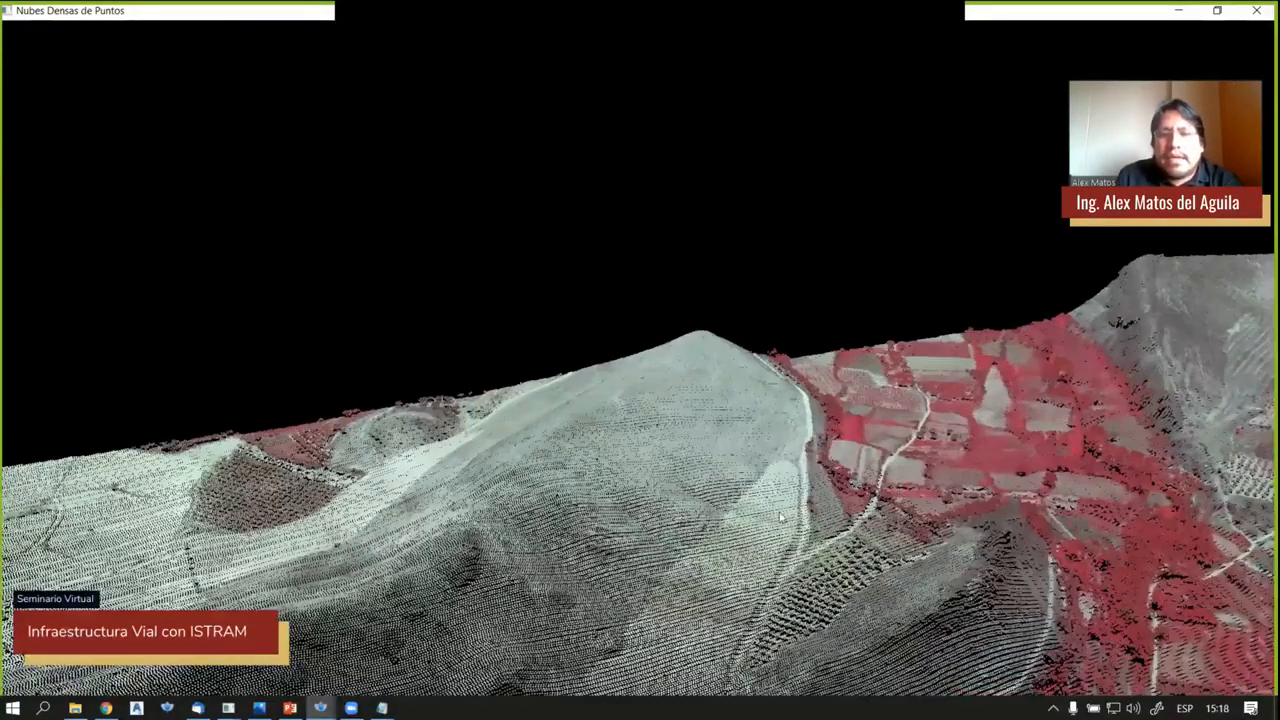
pyautogui.moveTo(781, 517); pyautogui.dragTo(783, 365)
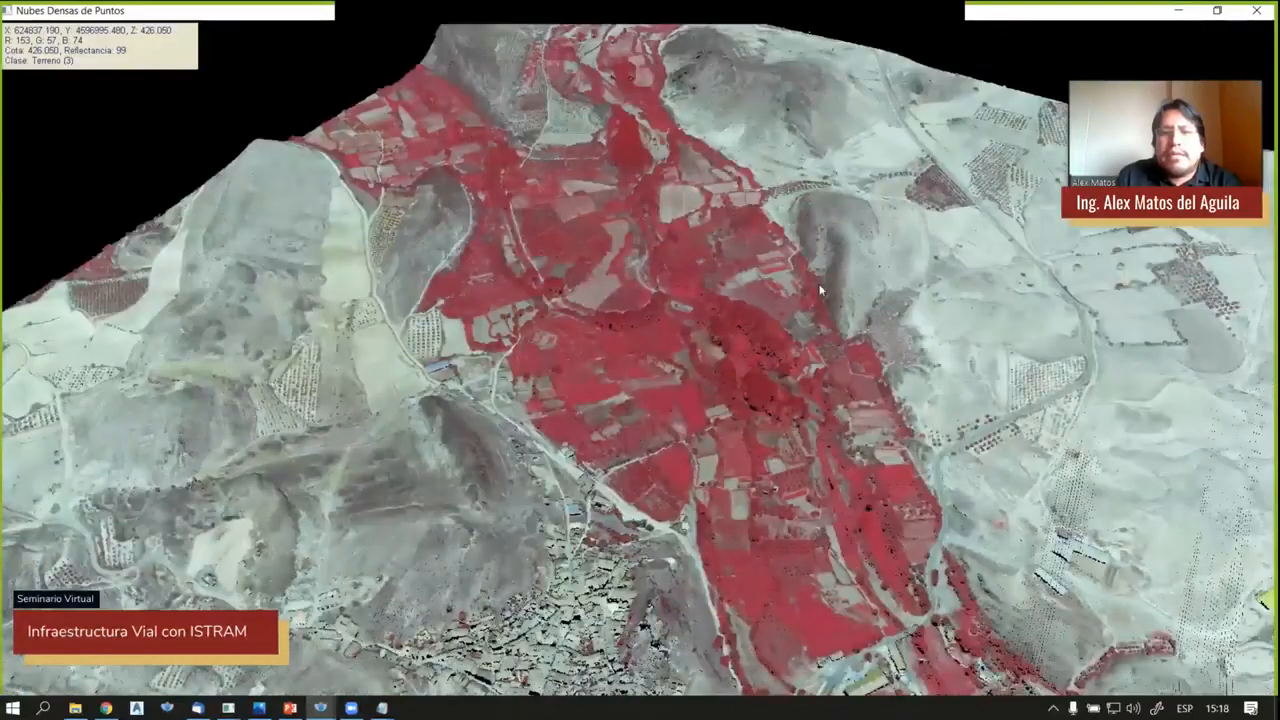
pyautogui.moveTo(820, 290); pyautogui.dragTo(950, 265)
pyautogui.moveTo(682, 373); pyautogui.dragTo(693, 316)
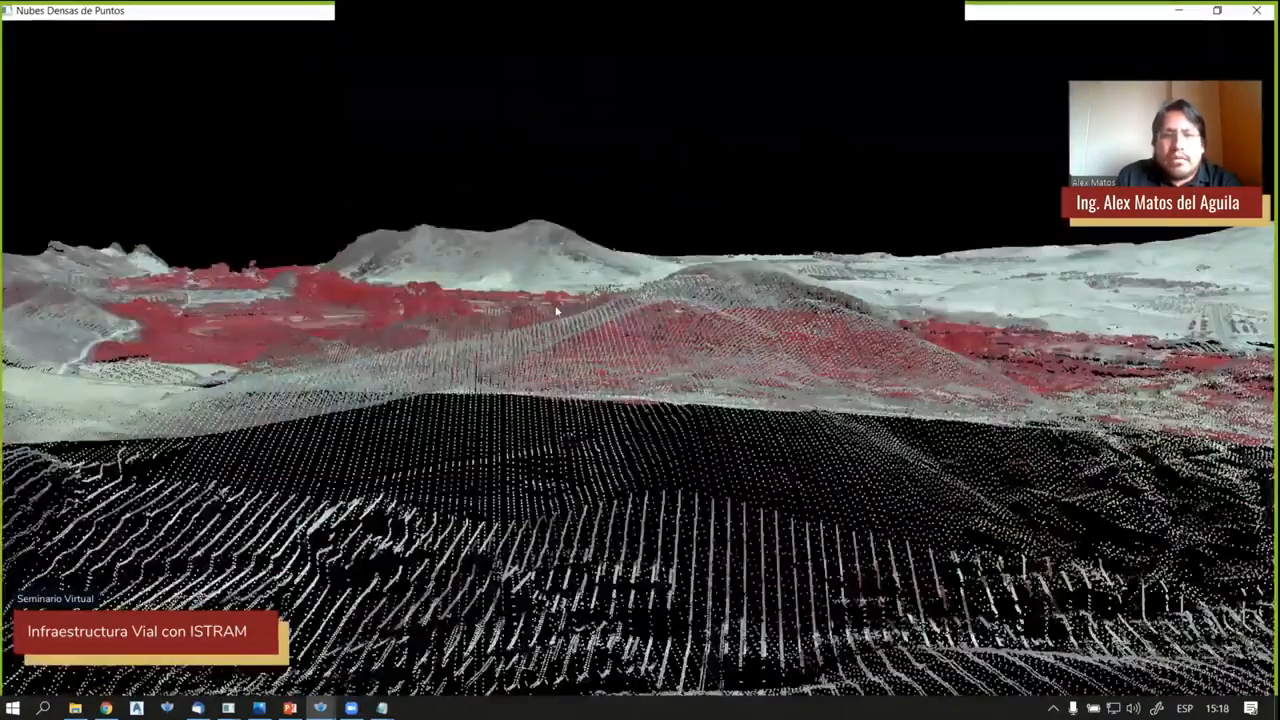
pyautogui.moveTo(577, 358); pyautogui.dragTo(492, 328)
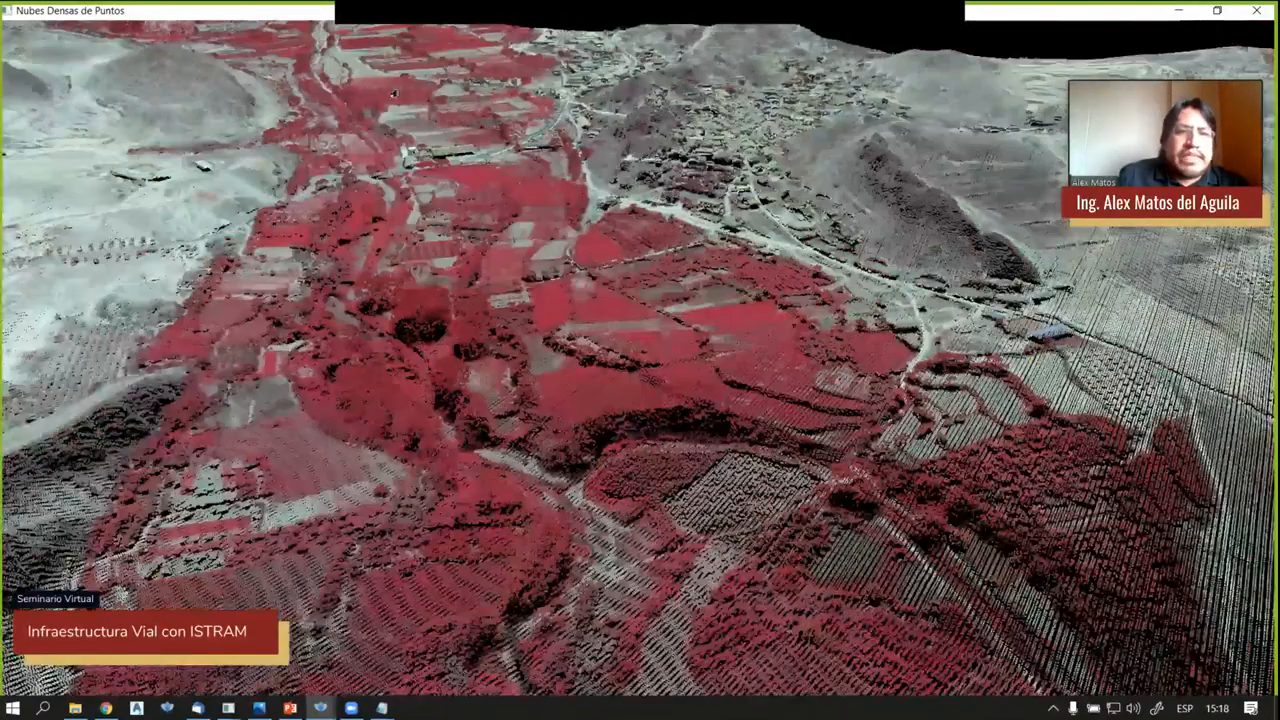
pyautogui.press('Escape')
pyautogui.press('Escape')
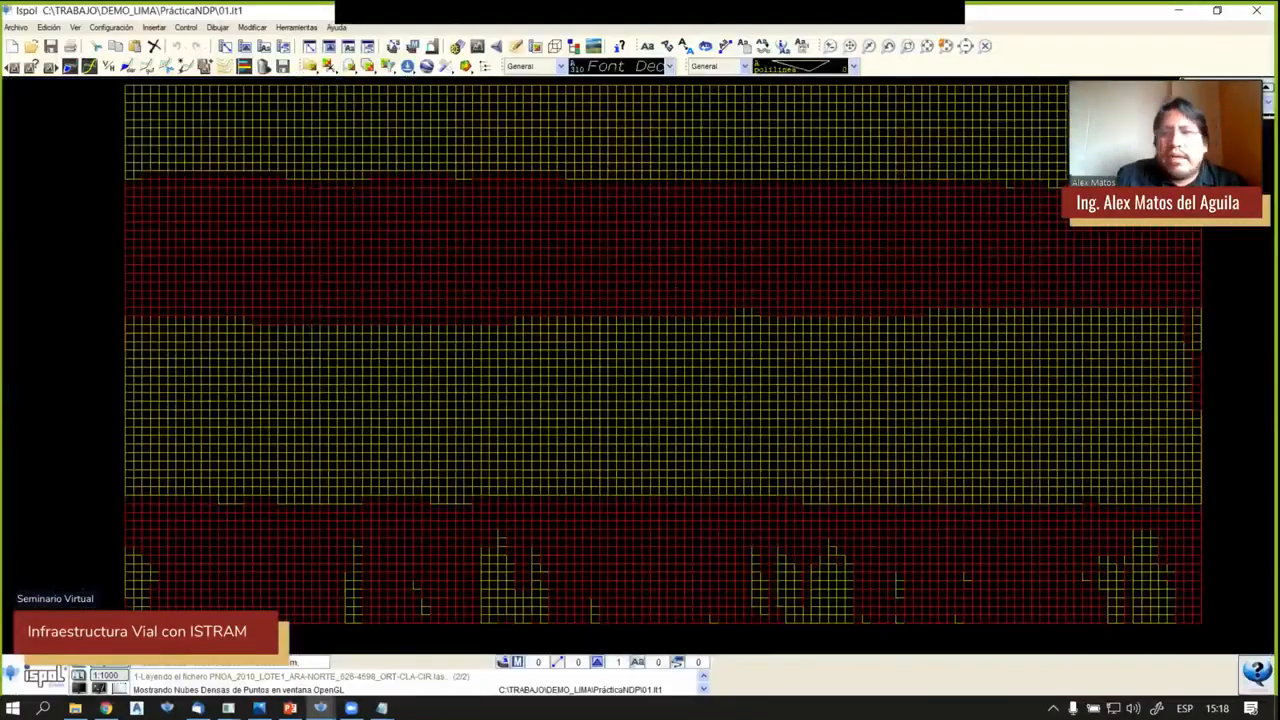
# Open the road project editor for defining axes over the point cloud grid
pyautogui.scroll(-2, 602, 301)
pyautogui.scroll(1, 602, 301)
pyautogui.click(69, 66)
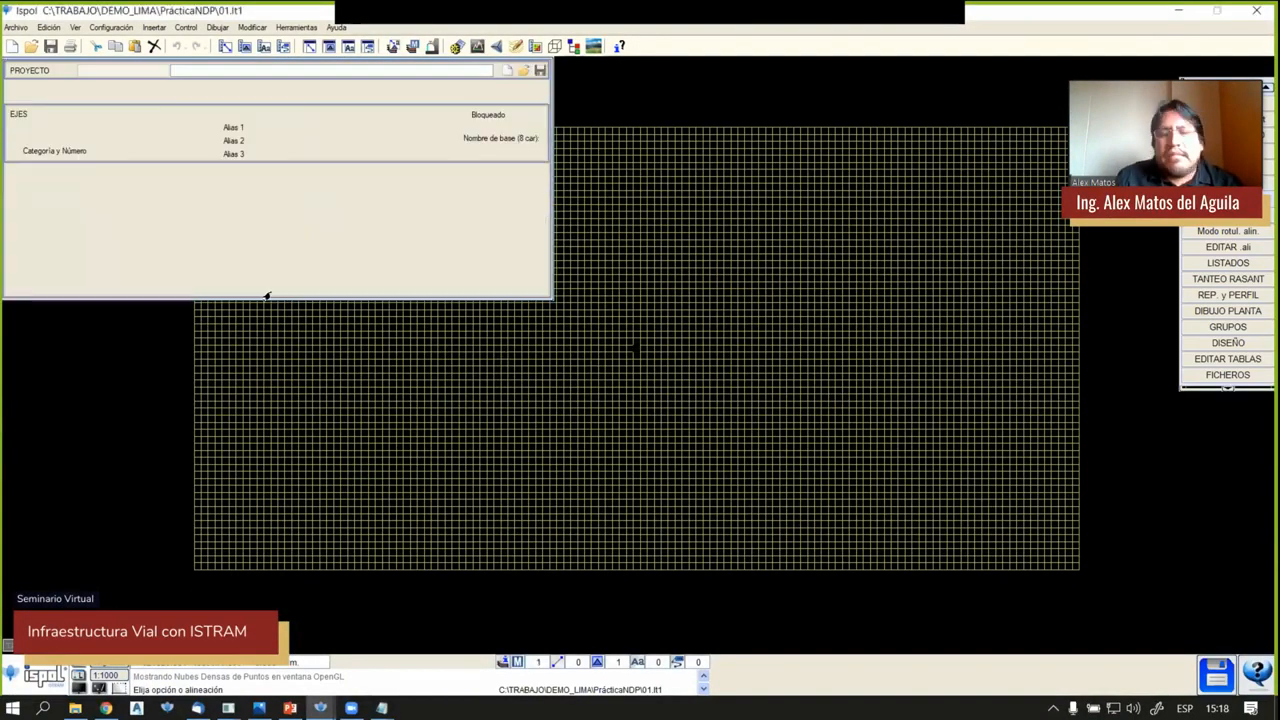
pyautogui.moveTo(759, 429); pyautogui.dragTo(743, 449, button='middle')
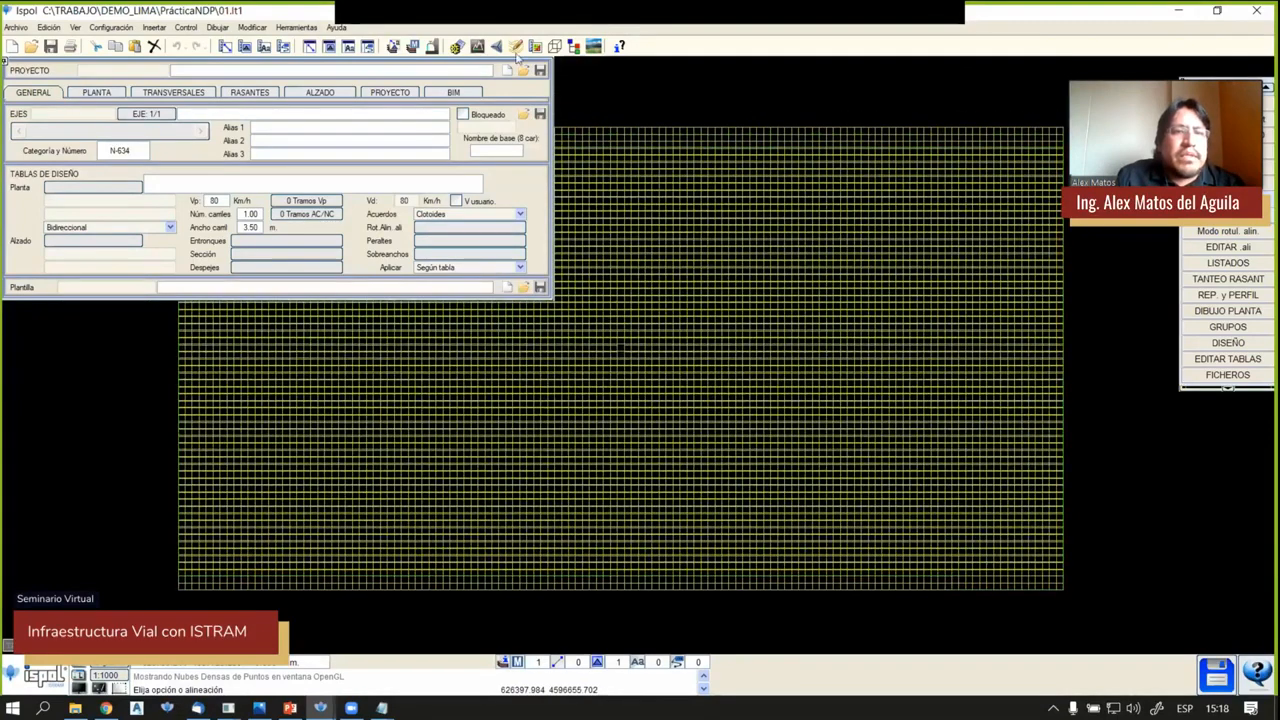
# Set the type of terrain model surface 1 to Nubes Densas de Puntos and close the surface control
pyautogui.click(456, 47)
pyautogui.click(72, 100)
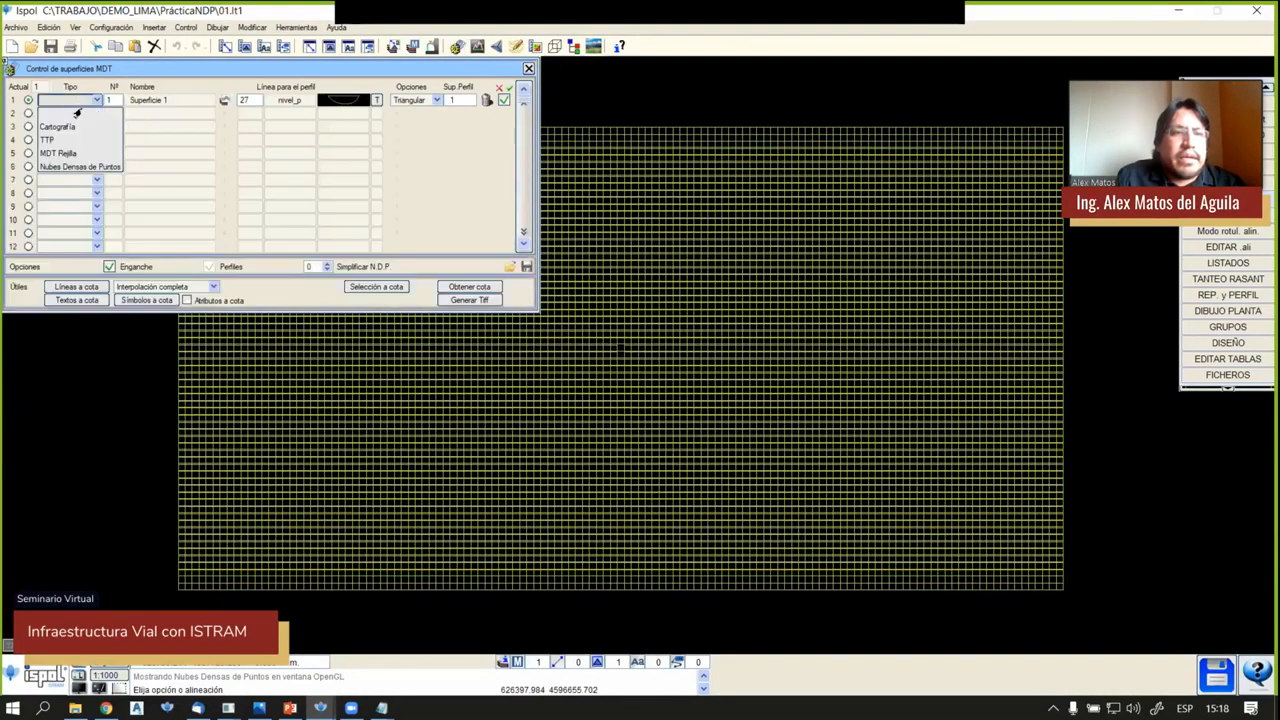
pyautogui.click(73, 167)
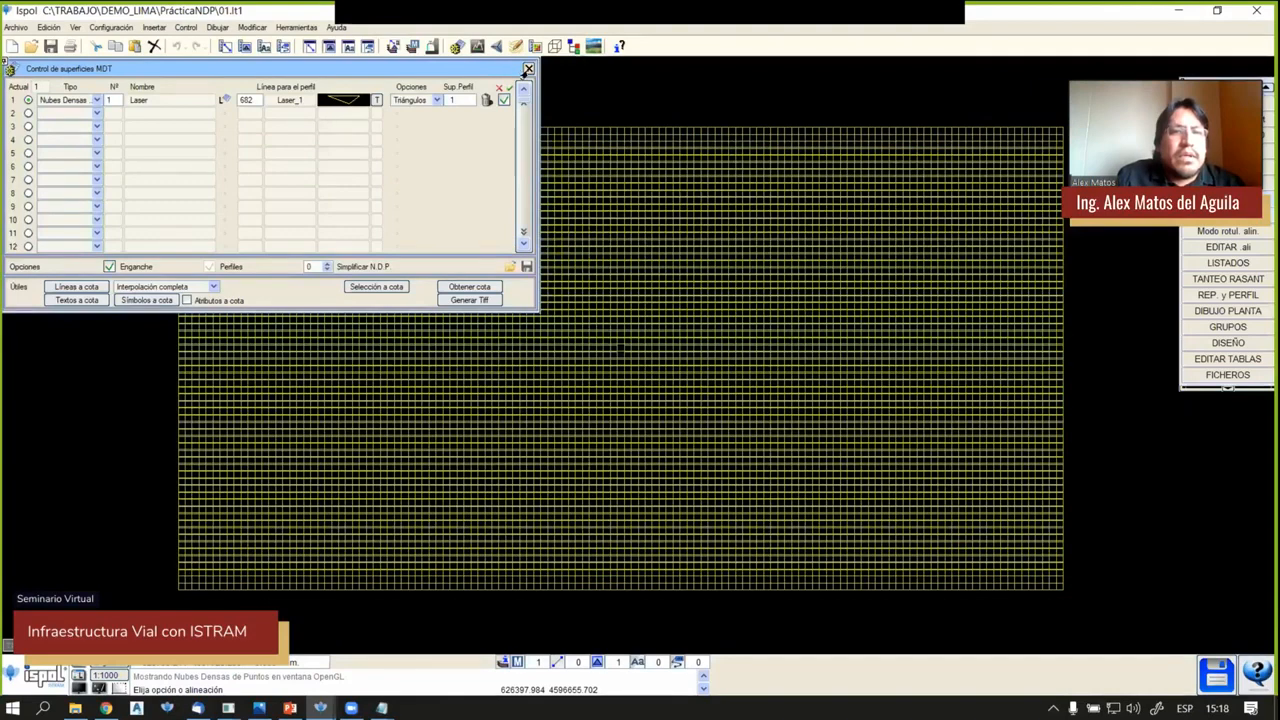
pyautogui.click(528, 69)
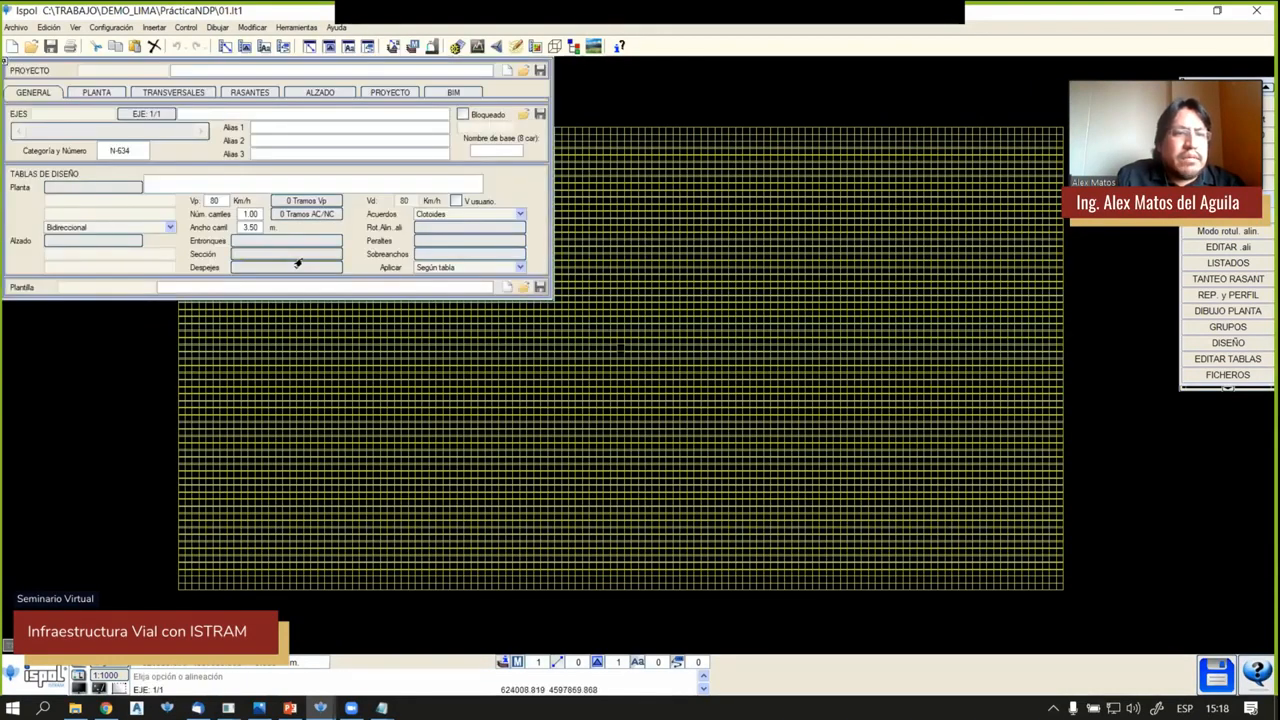
# Assign the library section AUTOVIA.vol to axis 1 and open its plan alignment data
pyautogui.doubleClick(296, 257)
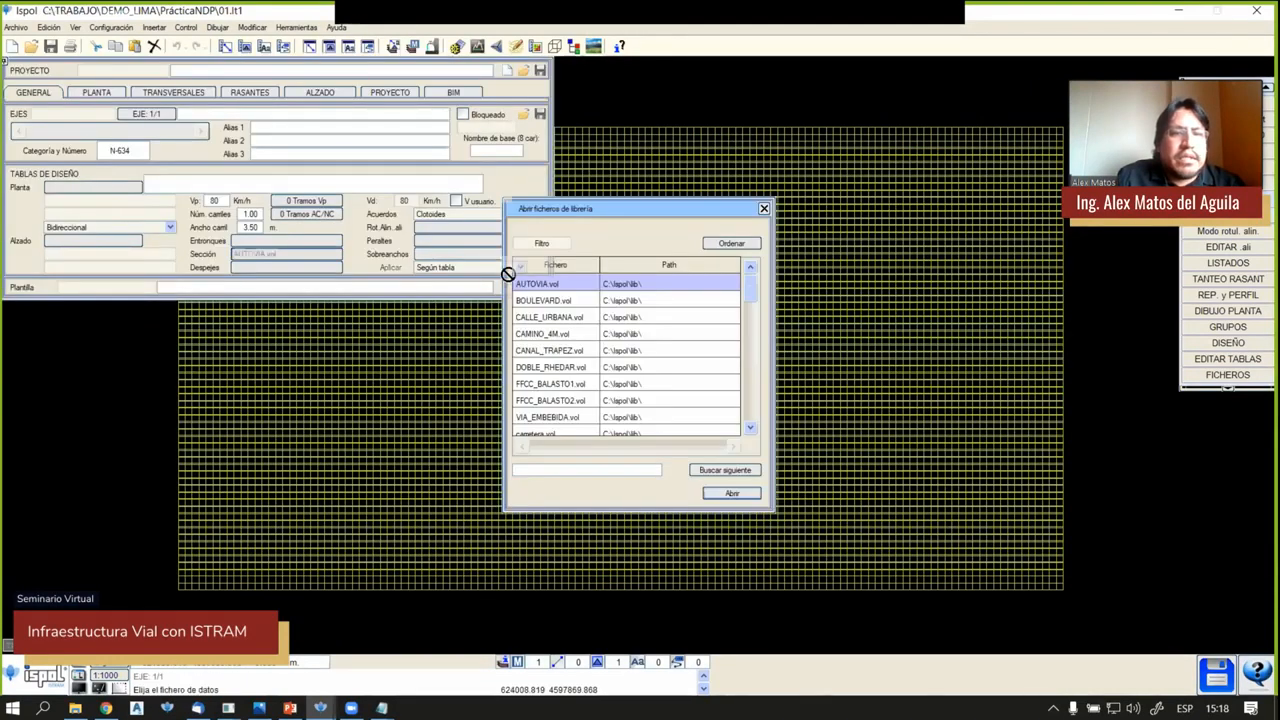
pyautogui.click(97, 93)
pyautogui.click(463, 121)
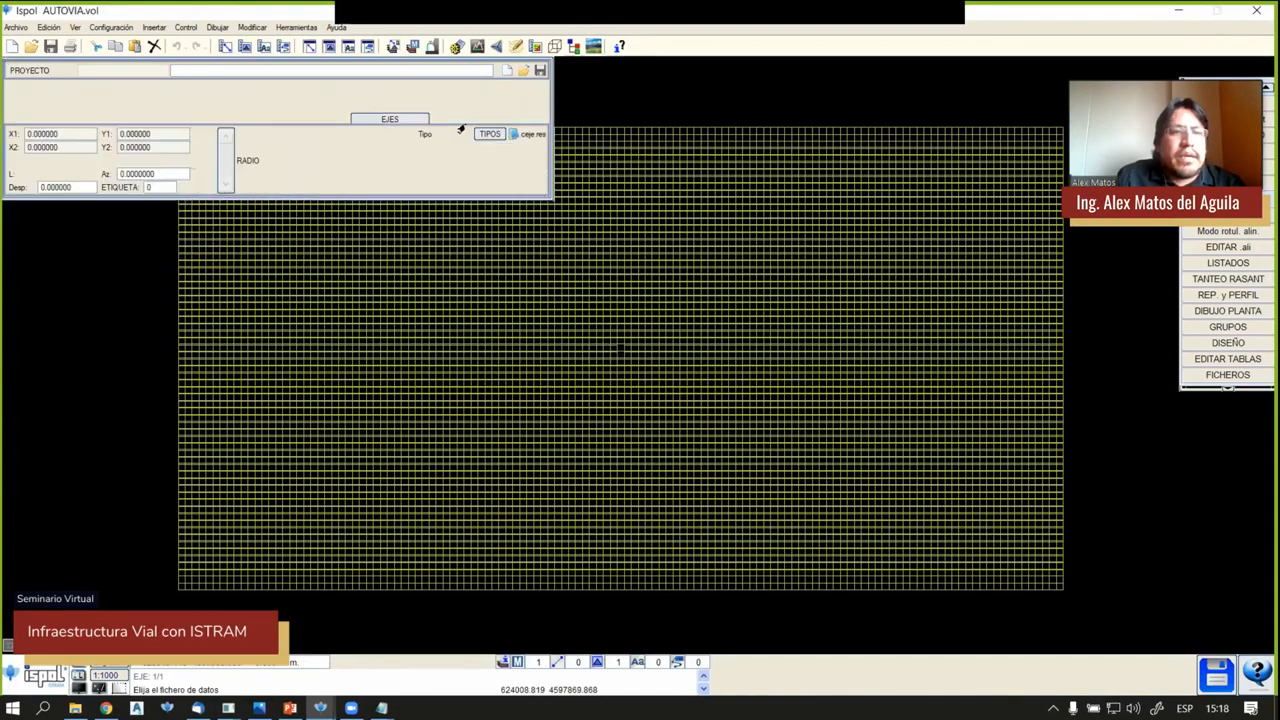
# Pick the second point of alignment 1 near the grid's northwest corner, at about X 624171.5, Y 4597442.0
pyautogui.click(68, 147)
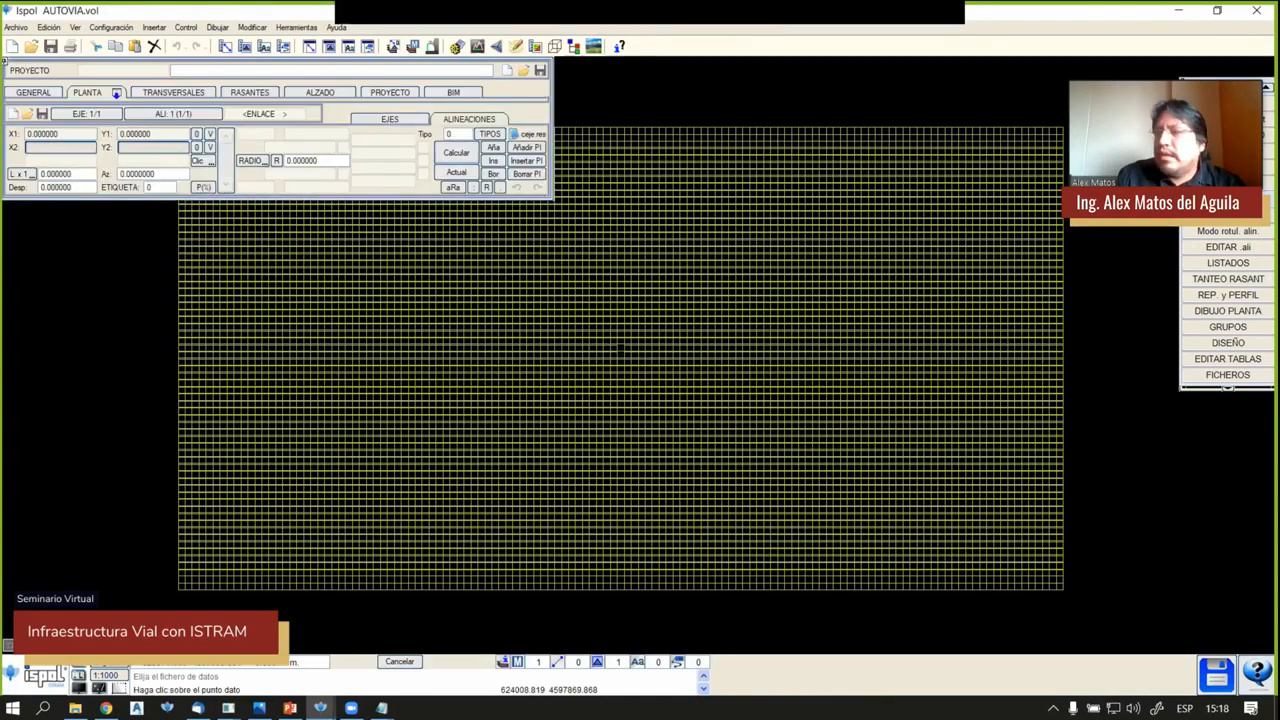
pyautogui.hotkey('alt', 'Tab')
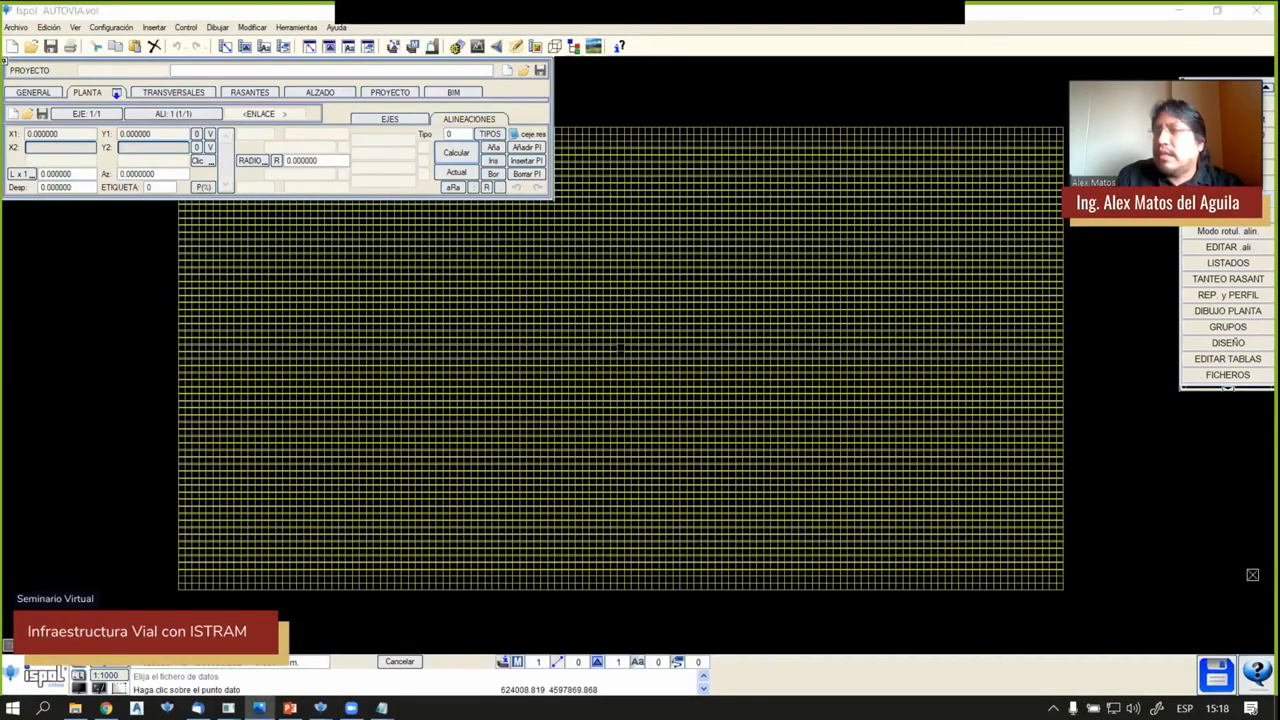
pyautogui.click(216, 268)
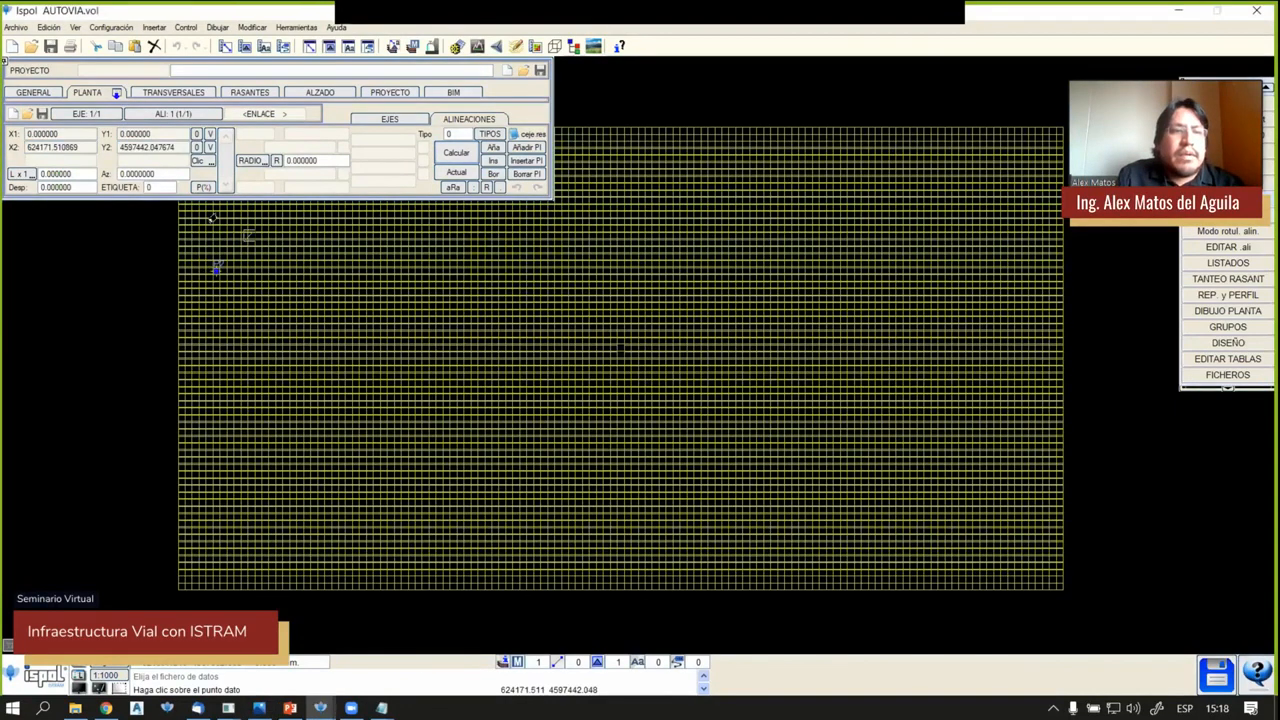
# Set alignment 1's start point at about X 624177.5, Y 4597445.1 and end point at about X 624816.3, Y 4597656.0
pyautogui.click(130, 138)
pyautogui.click(216, 270)
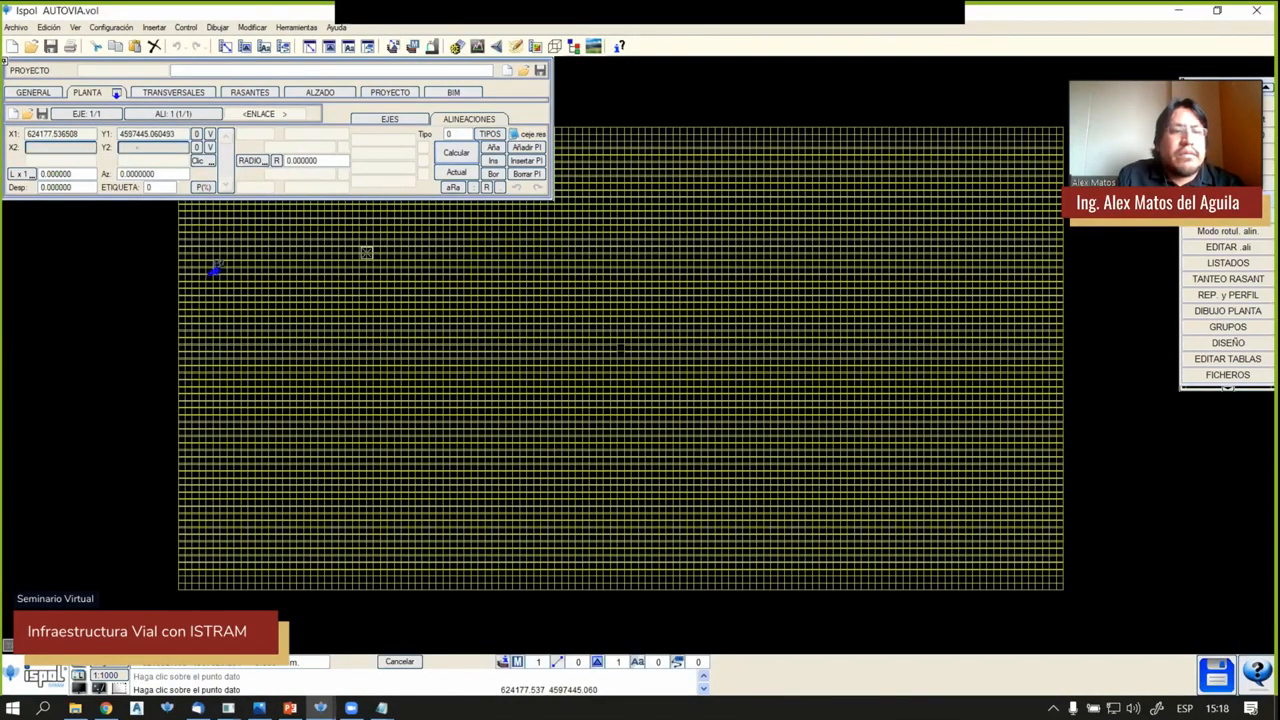
pyautogui.click(359, 224)
# Set the default PI radius to 300 and transition length to 80 in the plan configuration, and save it locally
pyautogui.click(1228, 160)
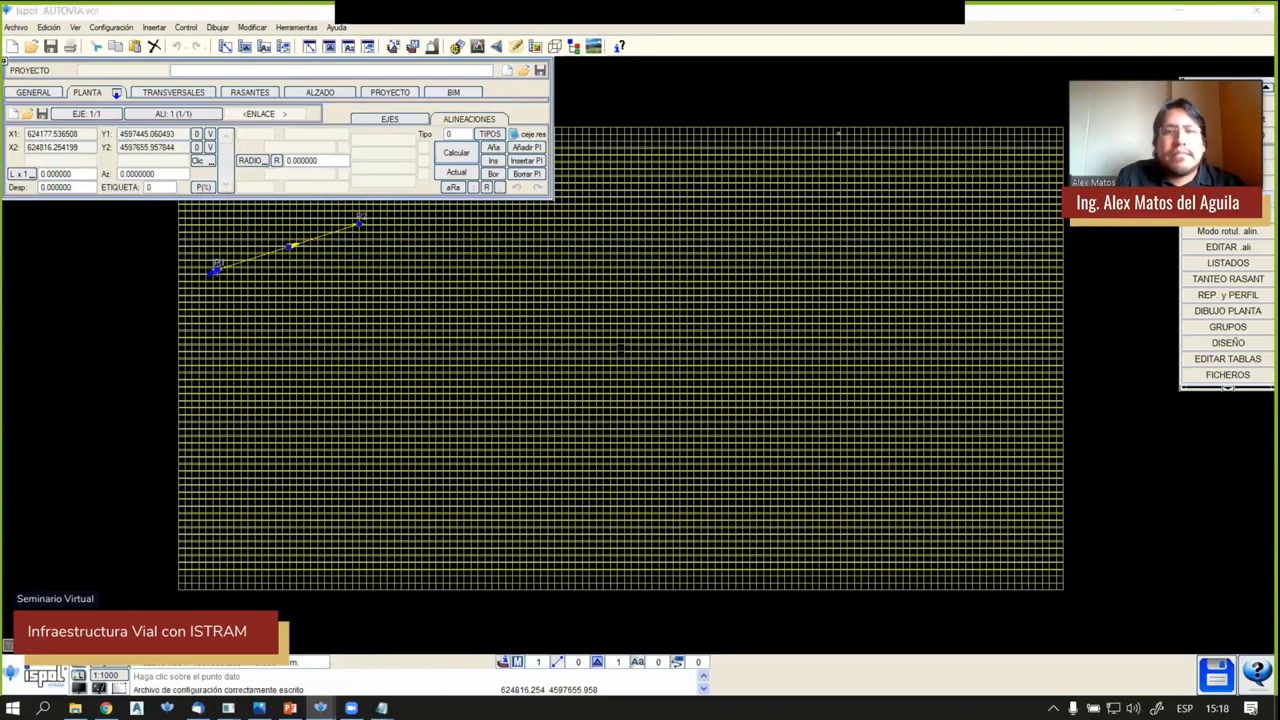
pyautogui.click(404, 268)
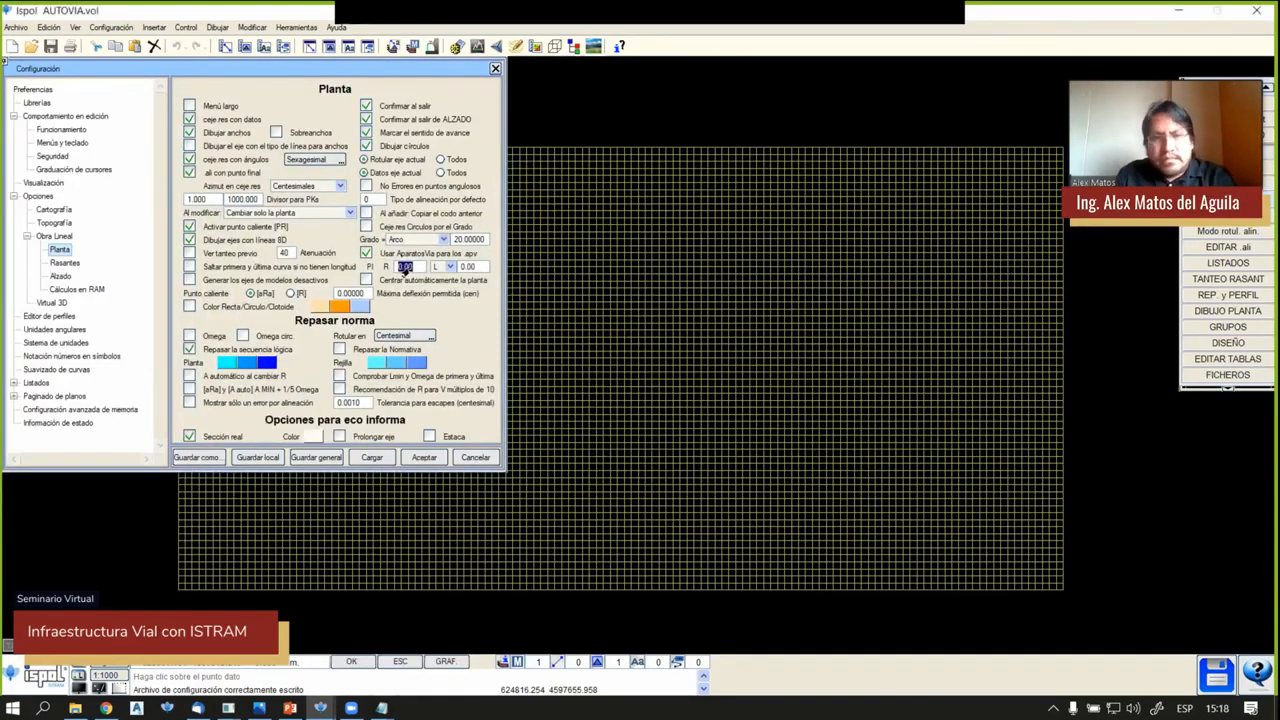
pyautogui.click(257, 457)
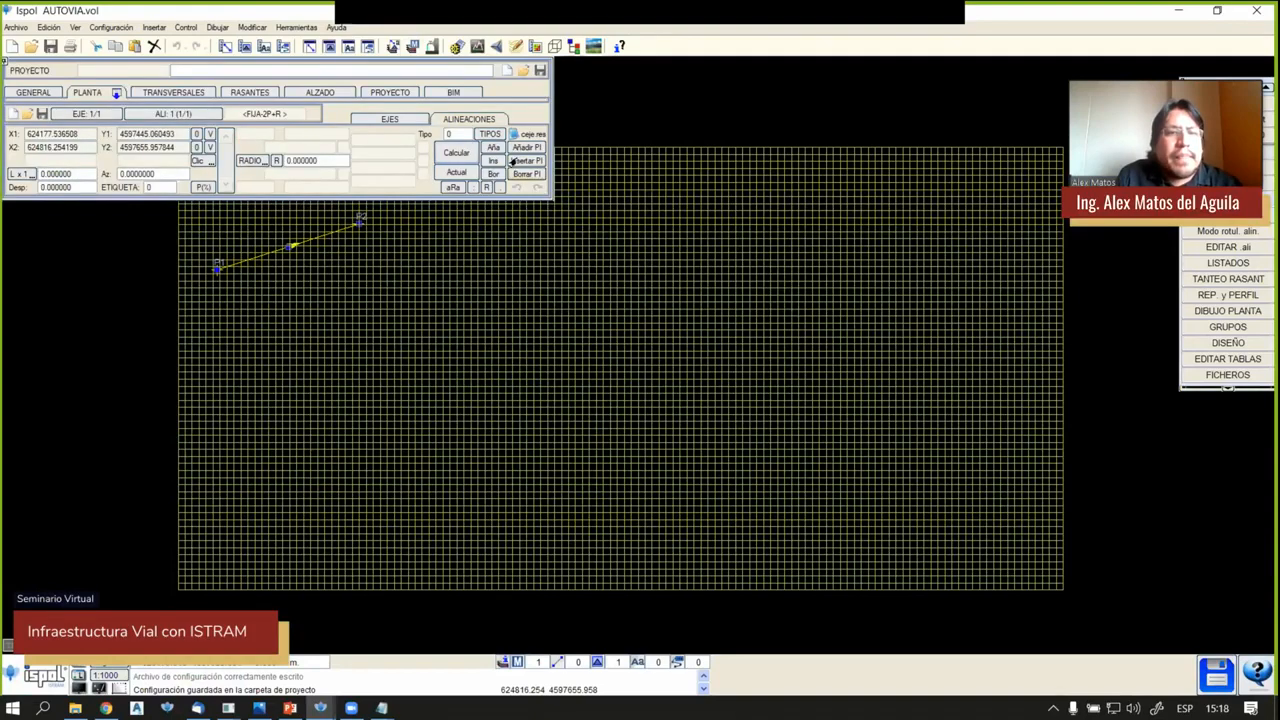
# Calculate axis 1 from its first straight alignment
pyautogui.click(525, 161)
pyautogui.click(525, 163)
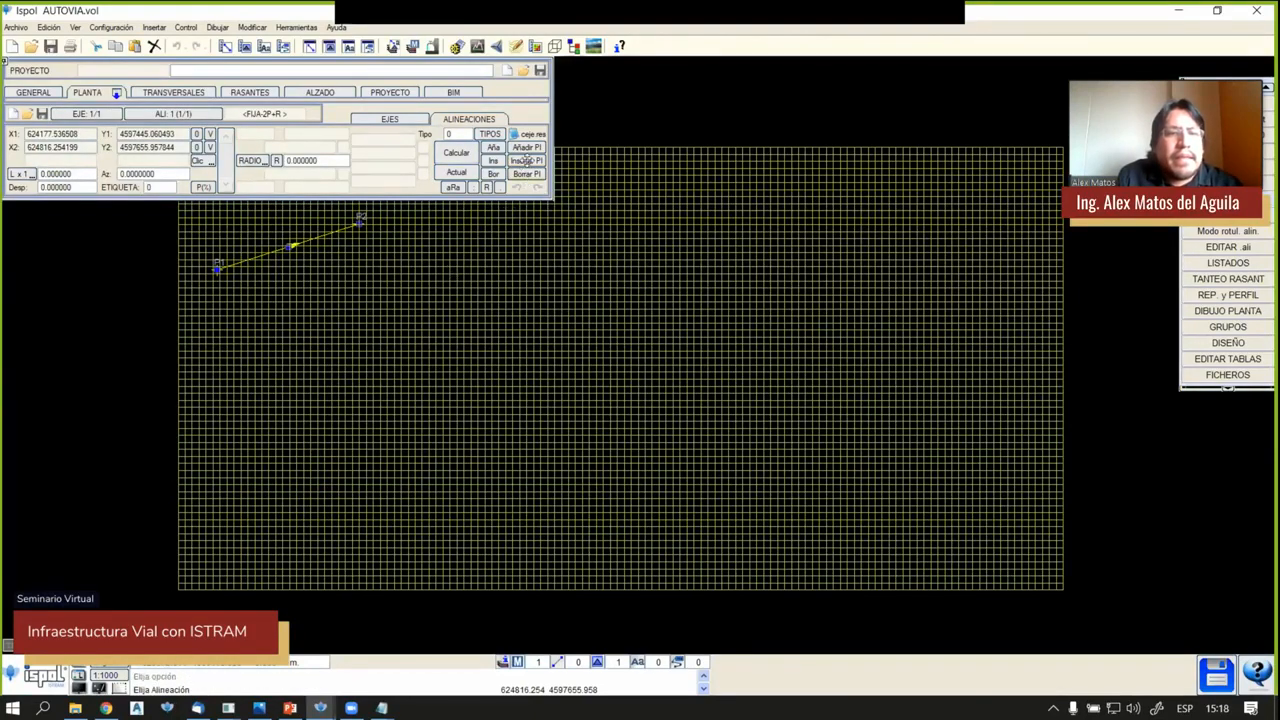
pyautogui.click(457, 160)
pyautogui.scroll(5, 333, 255)
pyautogui.scroll(-3, 490, 332)
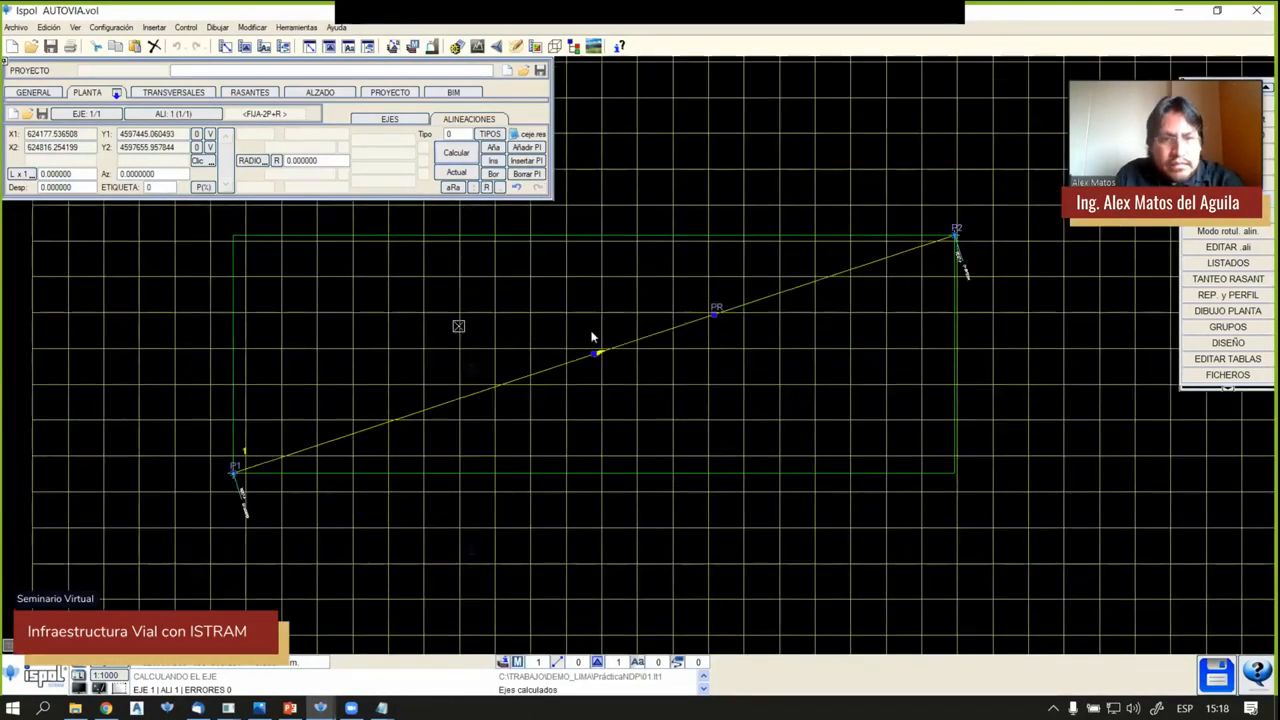
pyautogui.moveTo(565, 331); pyautogui.dragTo(333, 305, button='middle')
pyautogui.scroll(-1, 323, 305)
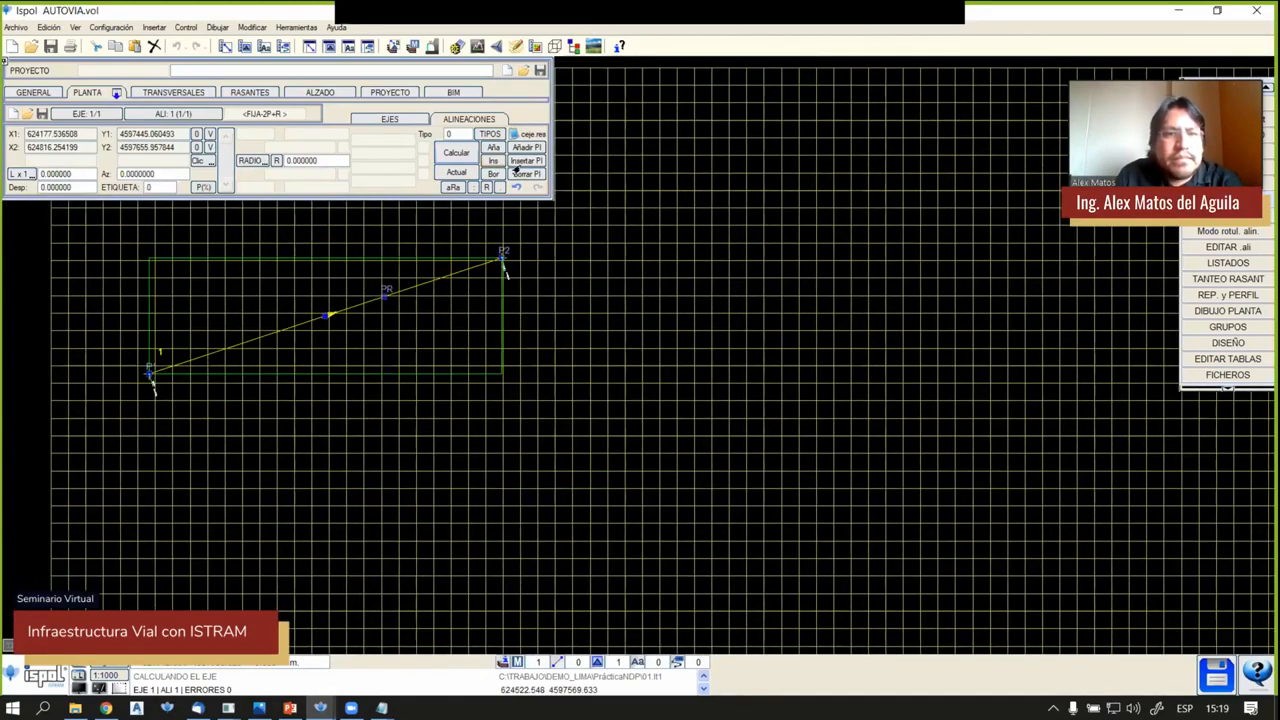
# Extend axis 1 eastward across the grid with four successive PI points, ending at about X 627752.6, Y 4597548.3
pyautogui.click(520, 163)
pyautogui.click(490, 262)
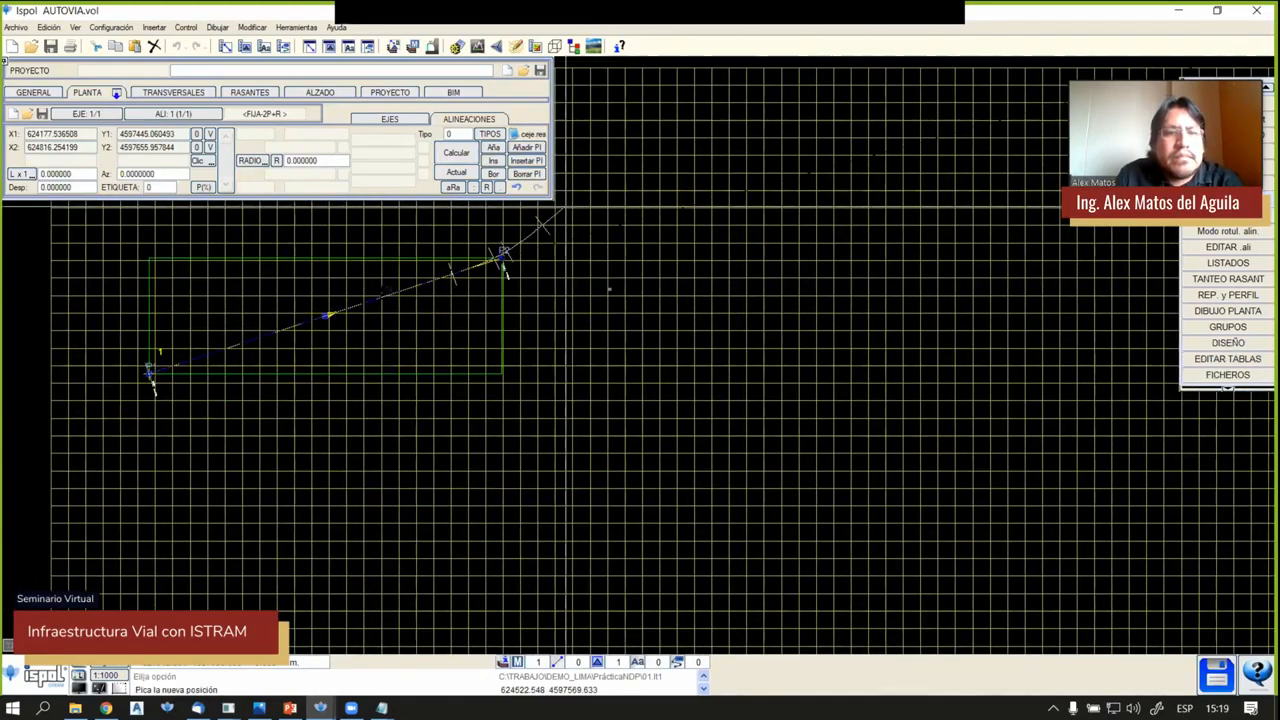
pyautogui.click(725, 368)
pyautogui.scroll(-1, 674, 361)
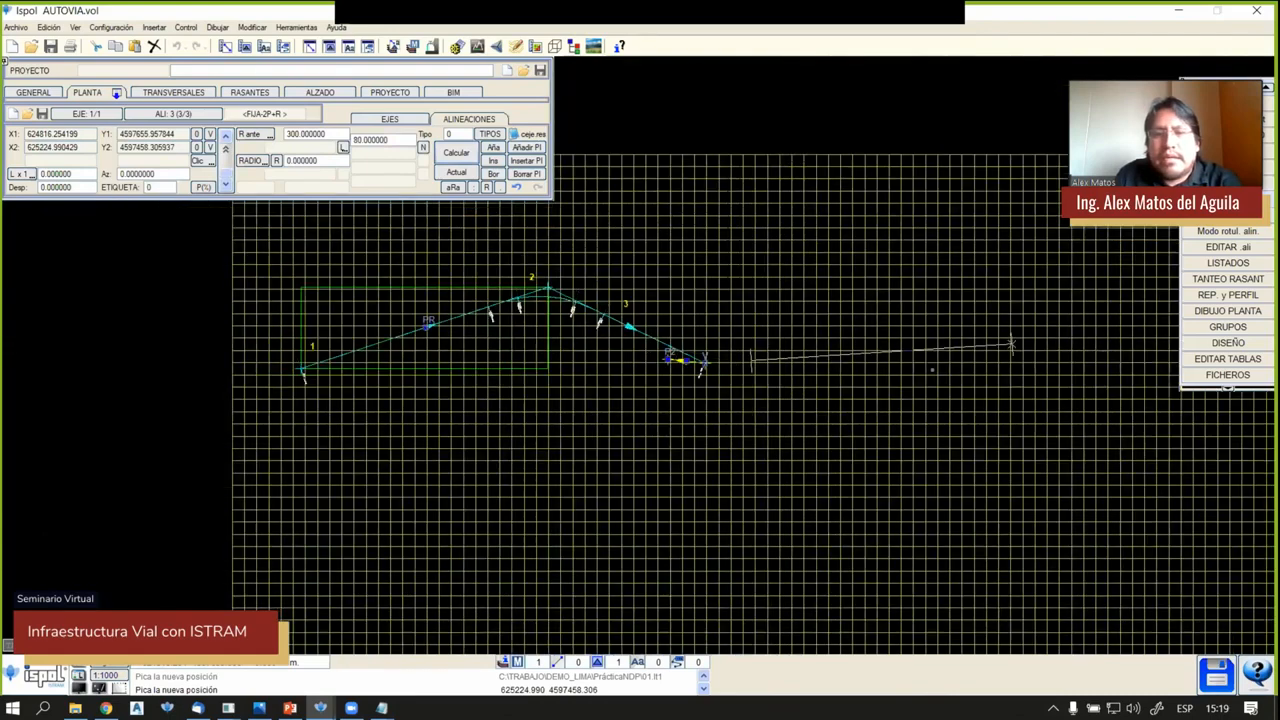
pyautogui.click(1035, 343)
pyautogui.scroll(-2, 709, 370)
pyautogui.moveTo(1036, 323); pyautogui.dragTo(737, 337, button='middle')
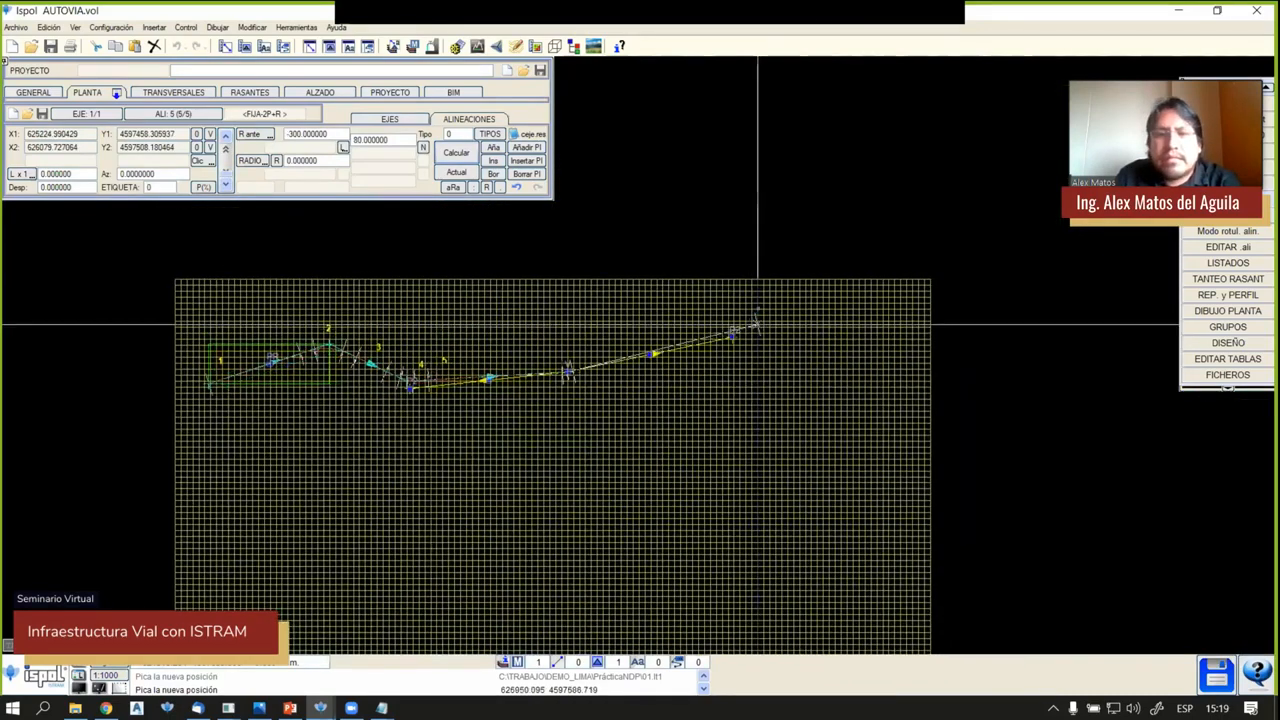
pyautogui.scroll(1, 757, 323)
pyautogui.click(757, 323)
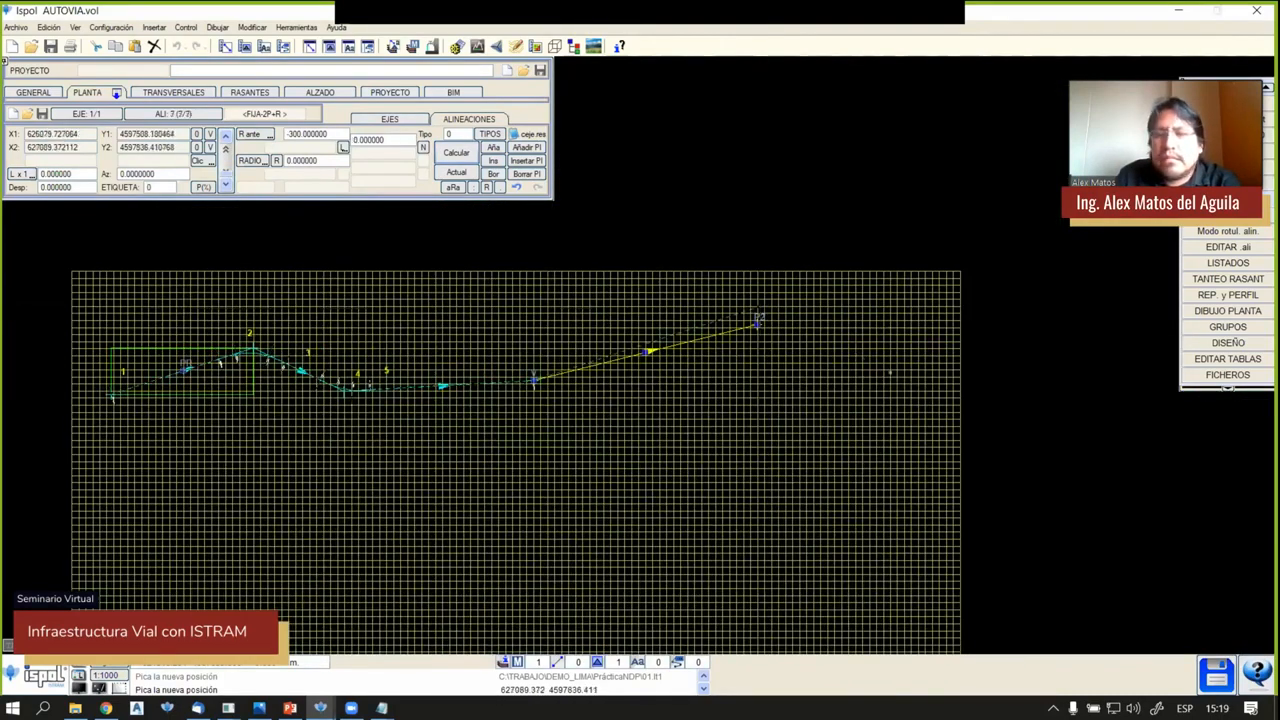
pyautogui.click(904, 372)
pyautogui.rightClick(903, 372)
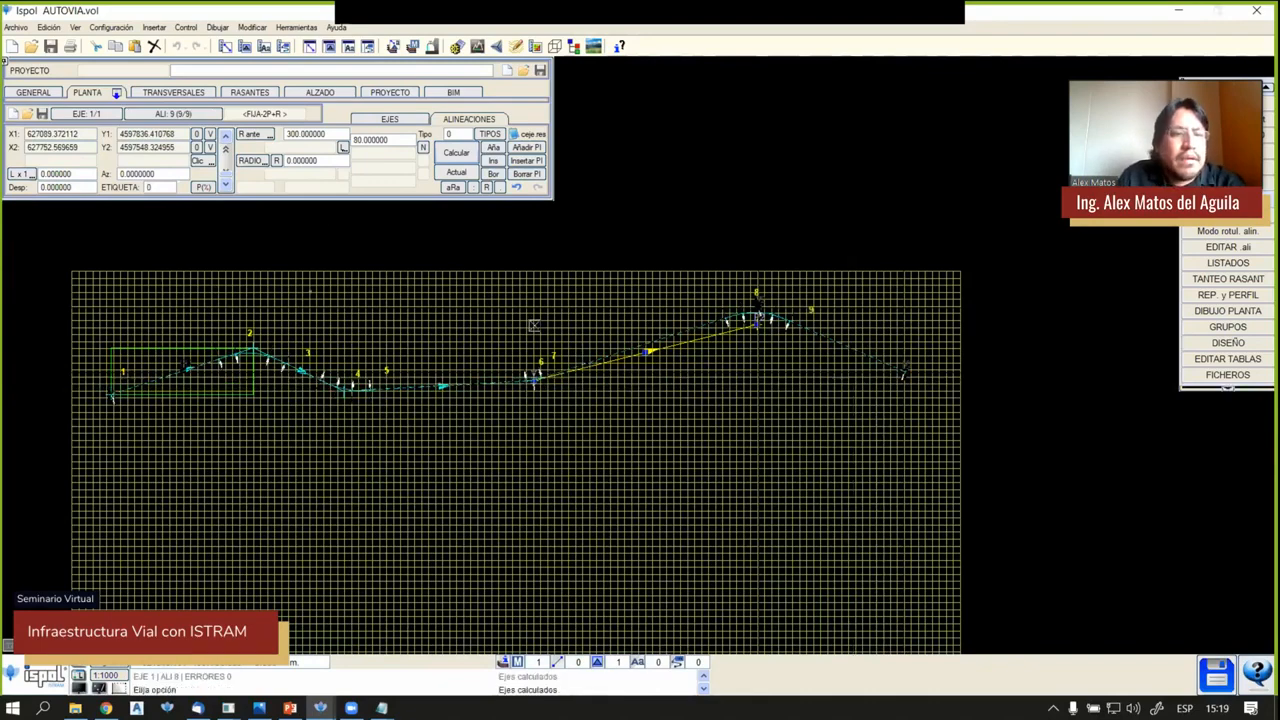
# Generate the terrain cross sections along the whole of axis 1
pyautogui.scroll(1, 522, 328)
pyautogui.moveTo(331, 220); pyautogui.dragTo(371, 222, button='middle')
pyautogui.click(178, 93)
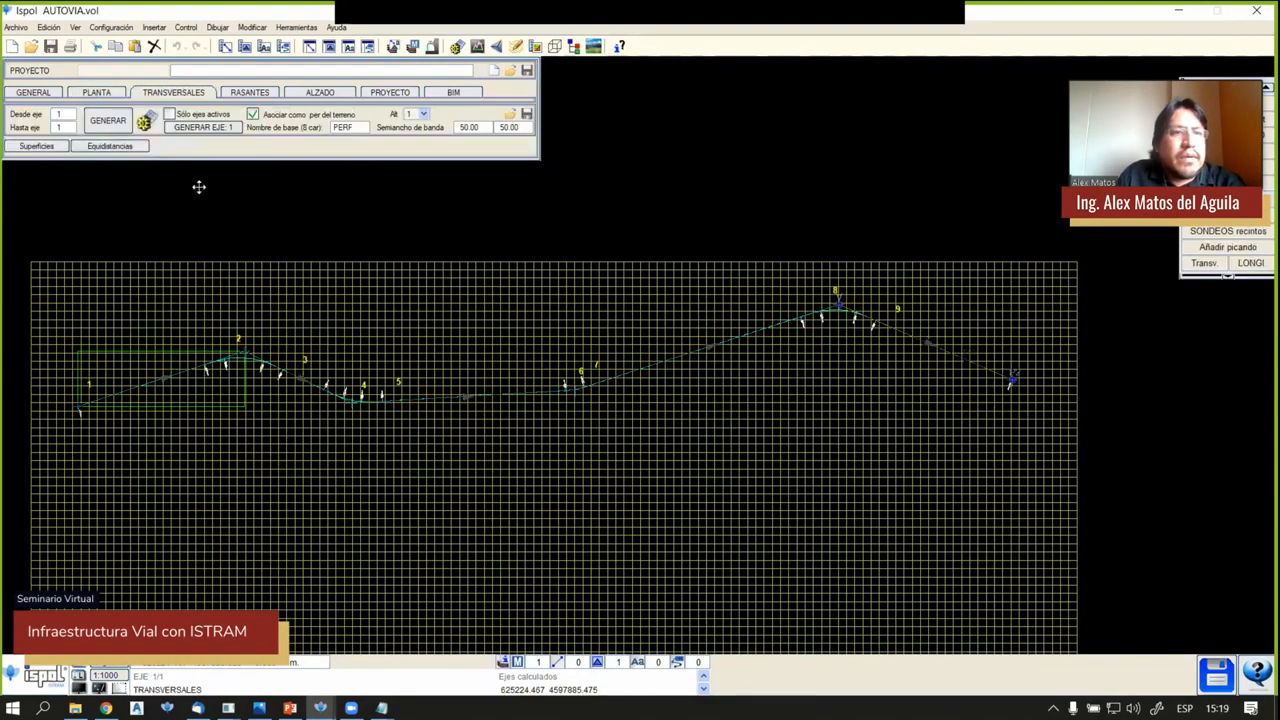
pyautogui.click(117, 120)
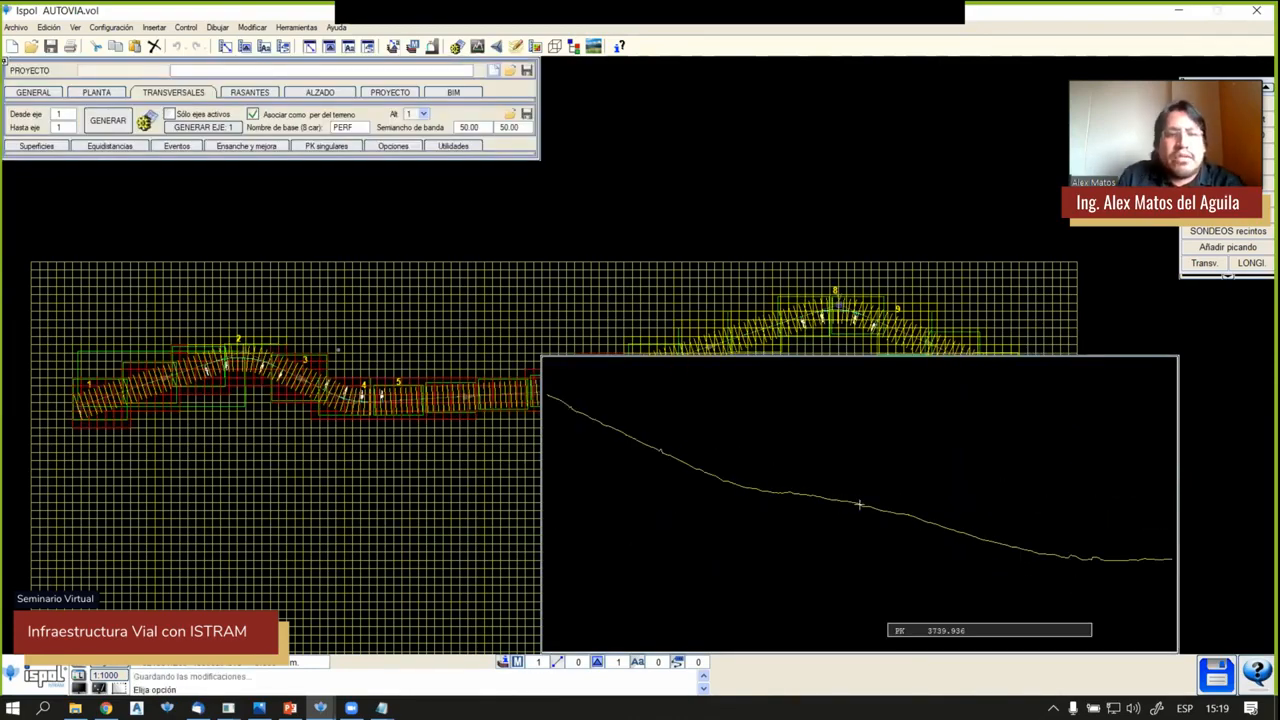
pyautogui.scroll(1, 347, 351)
pyautogui.moveTo(349, 352); pyautogui.dragTo(417, 345, button='middle')
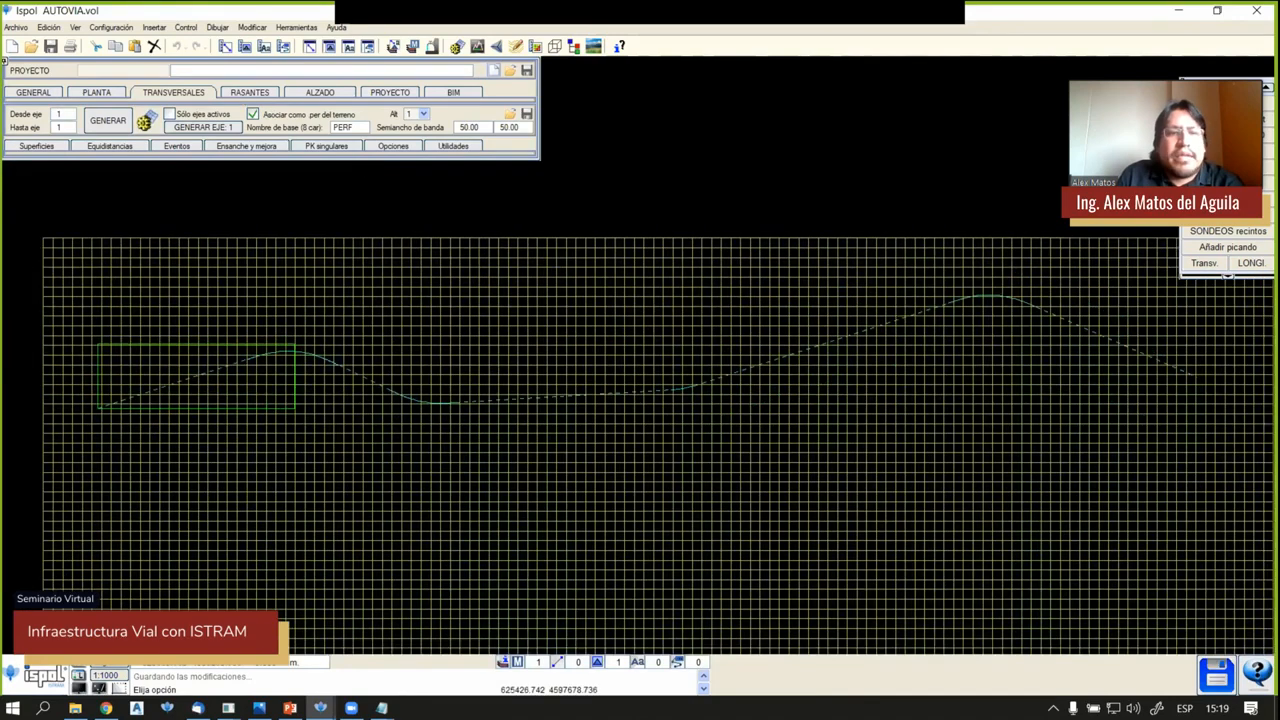
# Open the grade line of axis 1 and define its vertical curves by length, with a value of 200
pyautogui.click(250, 92)
pyautogui.scroll(3, 692, 369)
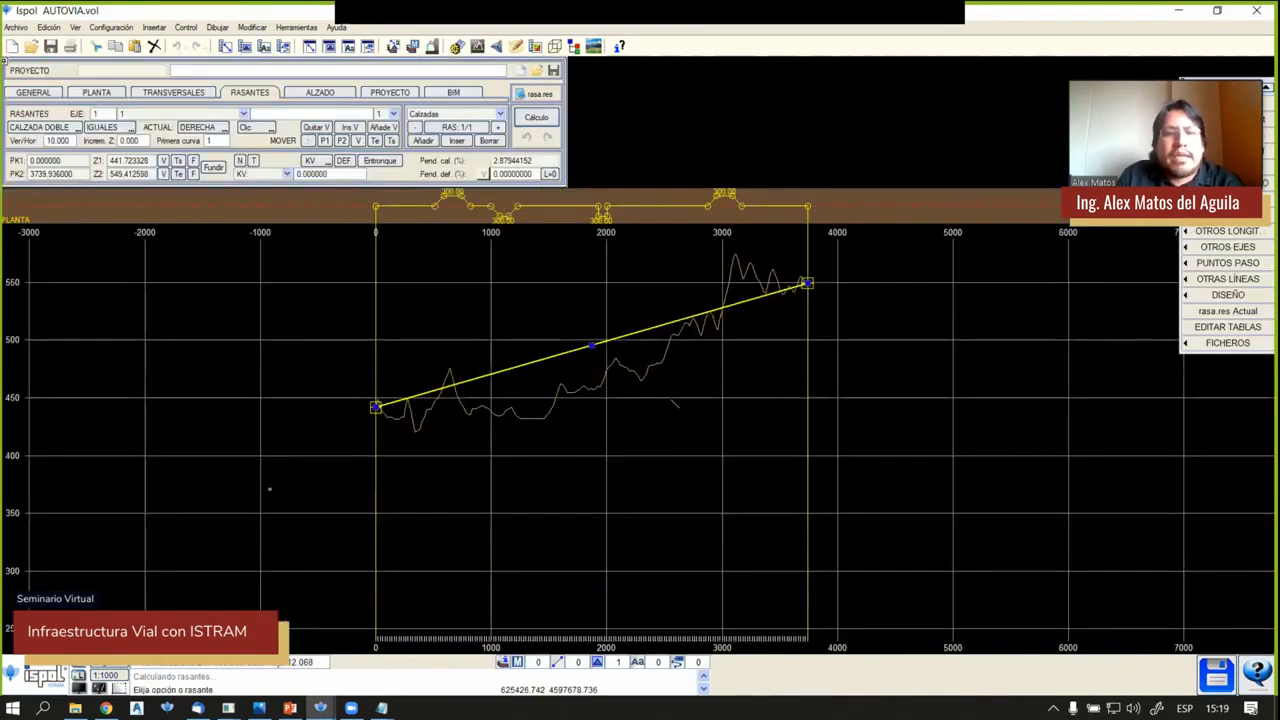
pyautogui.moveTo(590, 406); pyautogui.dragTo(580, 467, button='middle')
pyautogui.scroll(2, 548, 409)
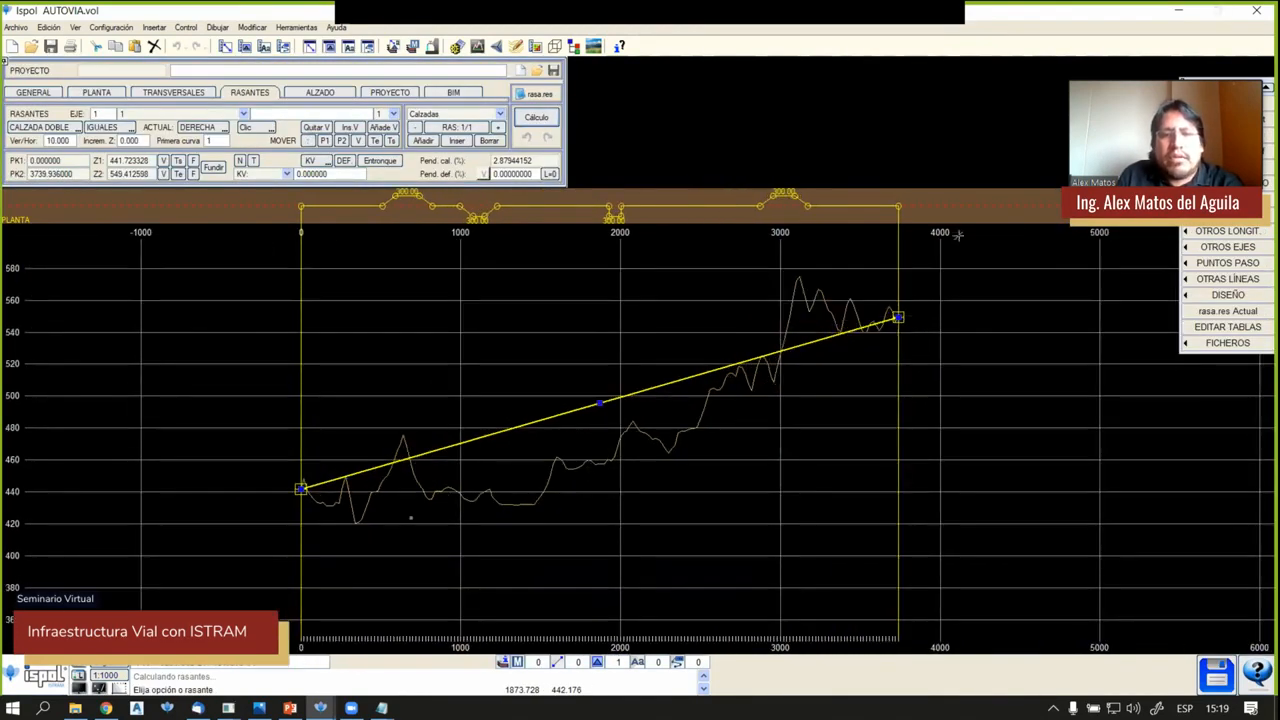
pyautogui.scroll(3, 309, 481)
pyautogui.moveTo(506, 476); pyautogui.dragTo(496, 403, button='middle')
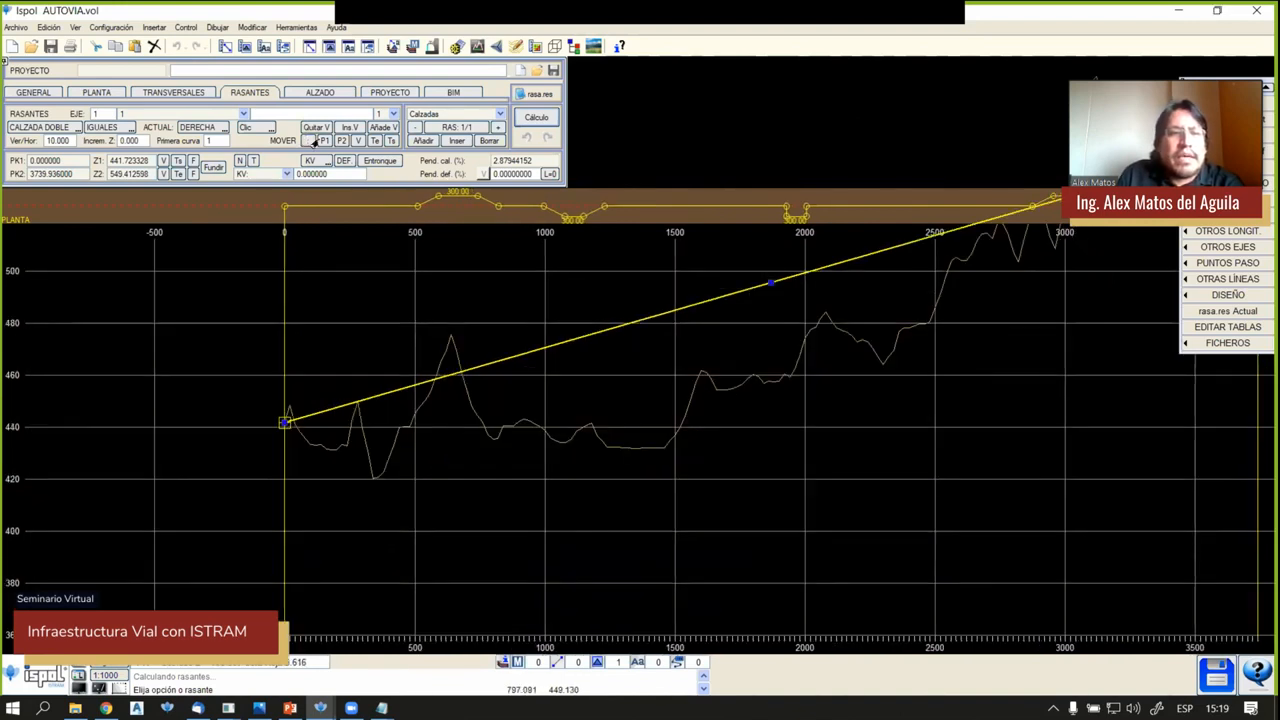
pyautogui.click(271, 174)
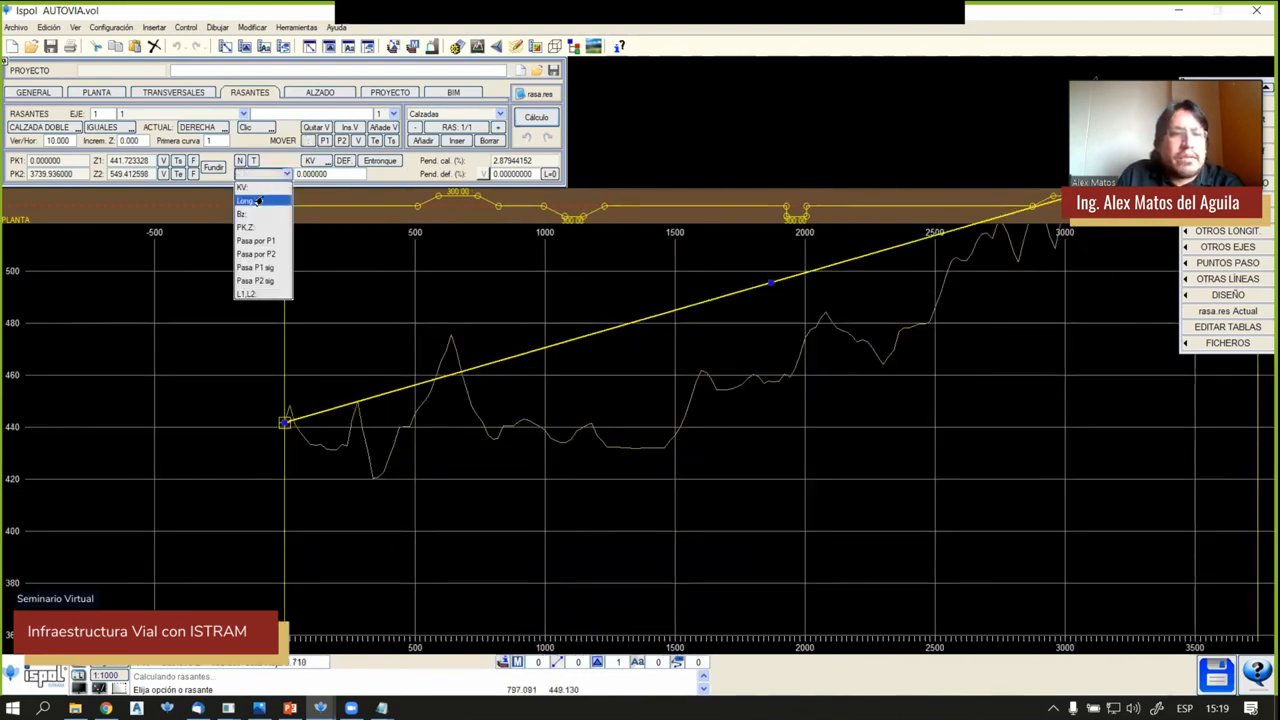
pyautogui.click(262, 202)
pyautogui.click(312, 174)
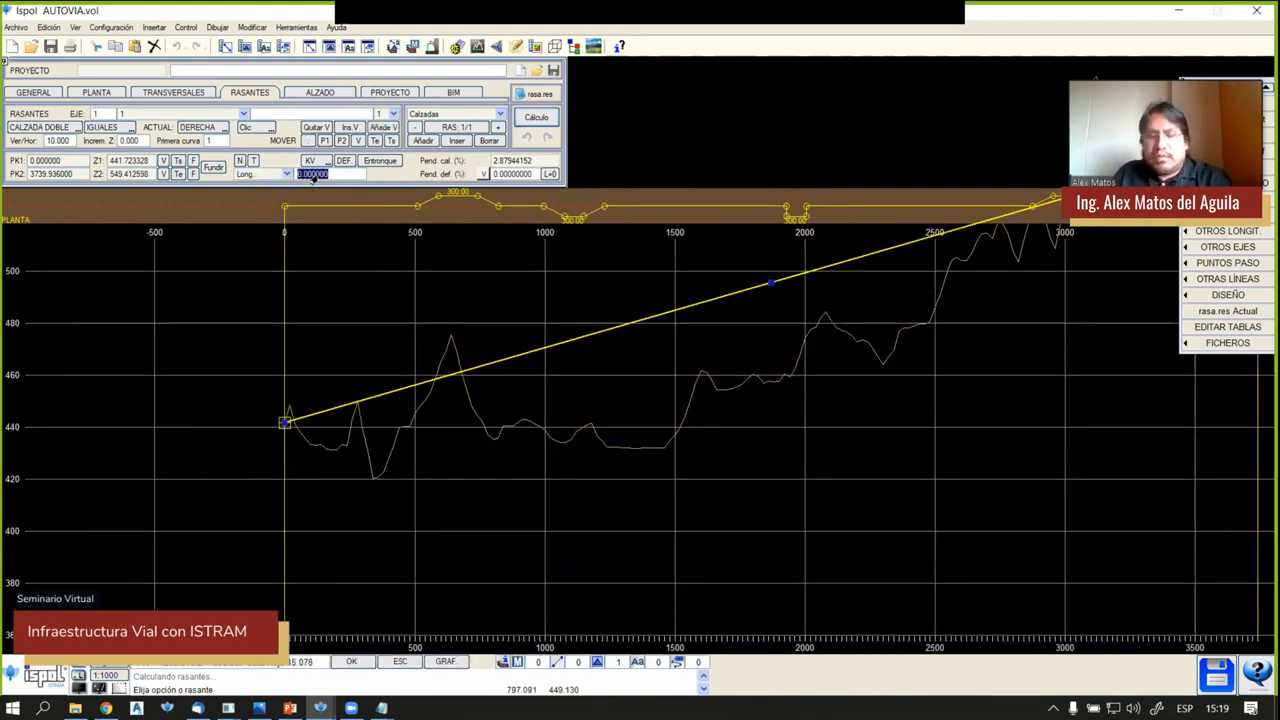
pyautogui.write('200')
pyautogui.press('Return')
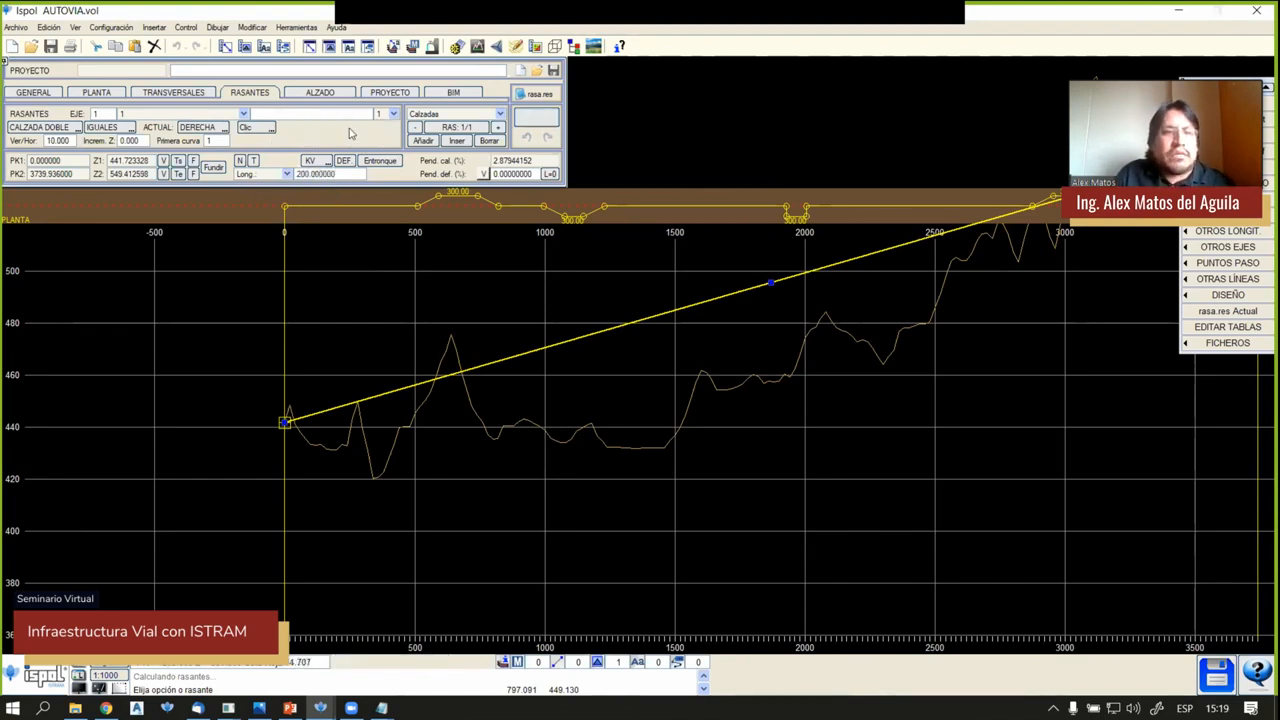
# Insert two grade vertices, at about PK 641.4, elevation 436.6, and at about PK 1486.5, elevation 442.9
pyautogui.click(414, 451)
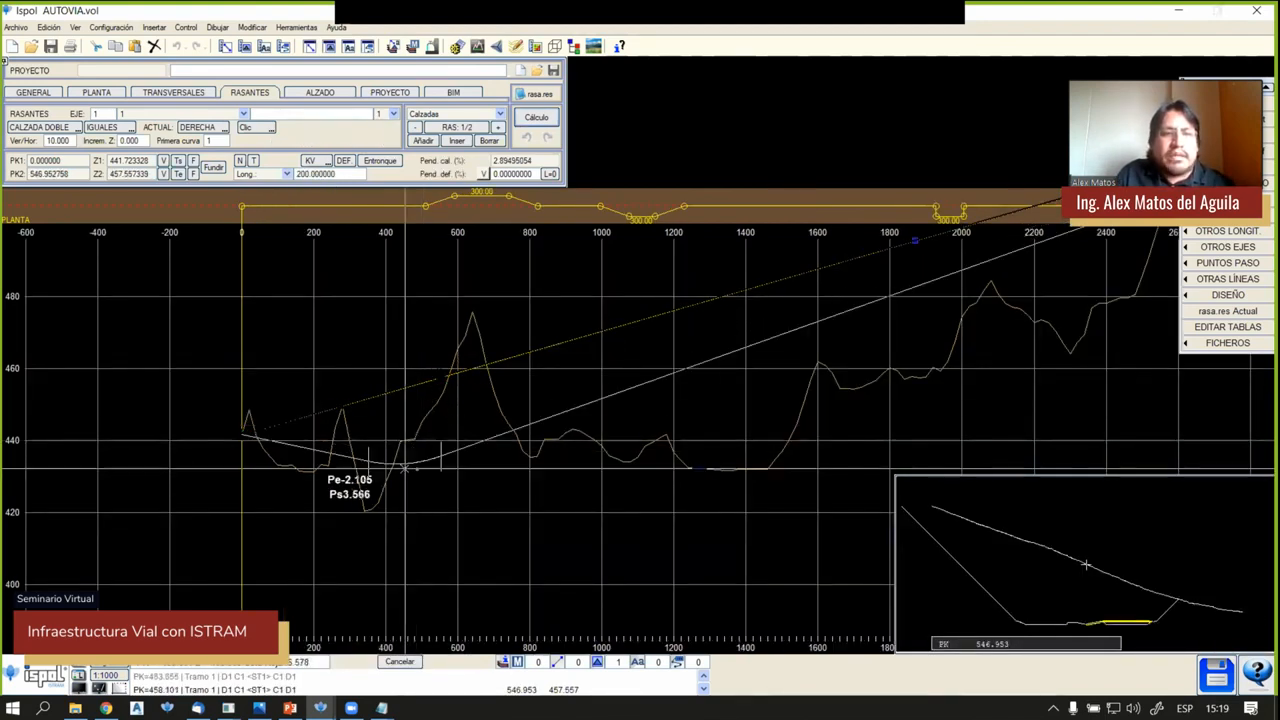
pyautogui.click(435, 455)
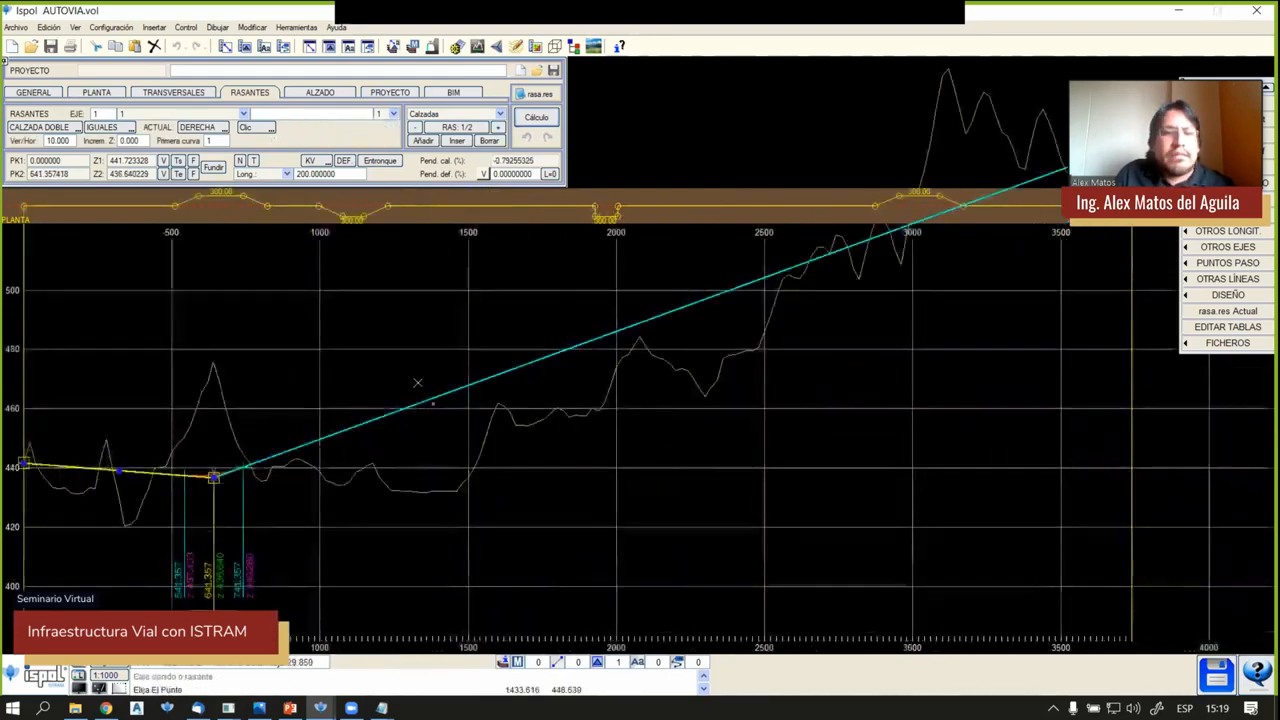
pyautogui.click(471, 468)
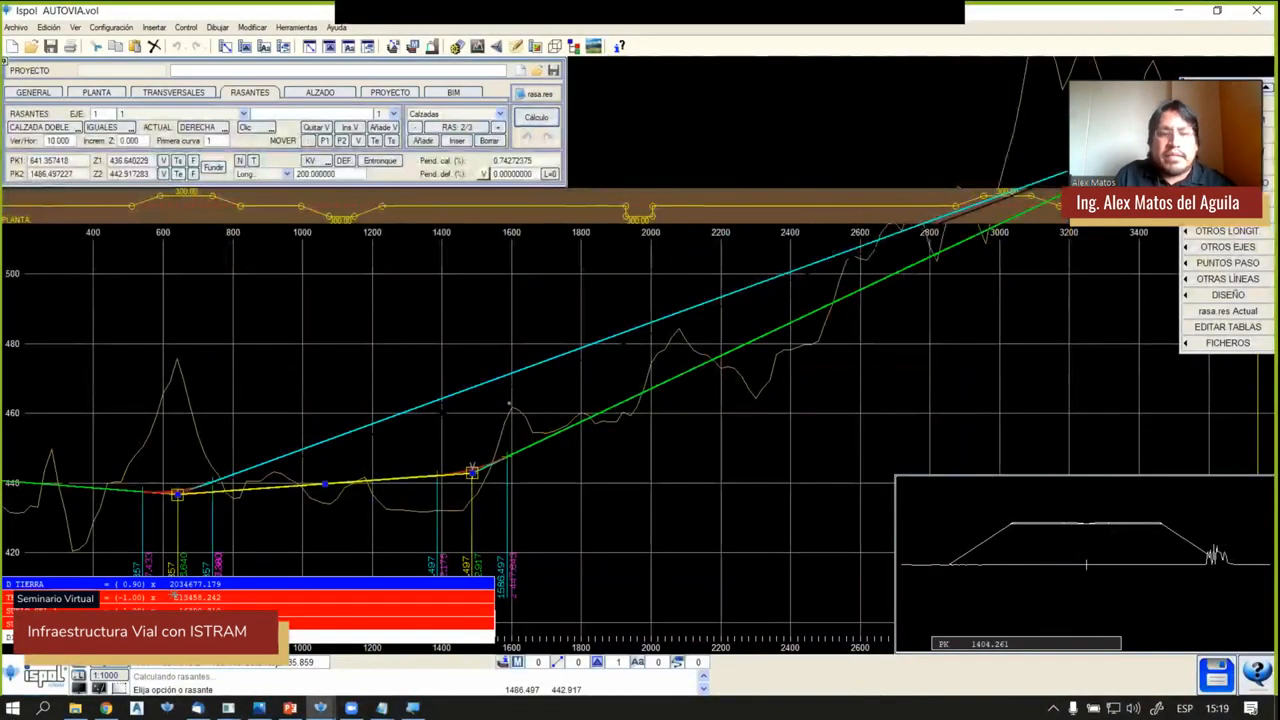
# Insert a third grade vertex at about PK 2338.4, elevation 489.2, on the final climbing section
pyautogui.scroll(-1, 986, 181)
pyautogui.moveTo(645, 457); pyautogui.dragTo(587, 468, button='middle')
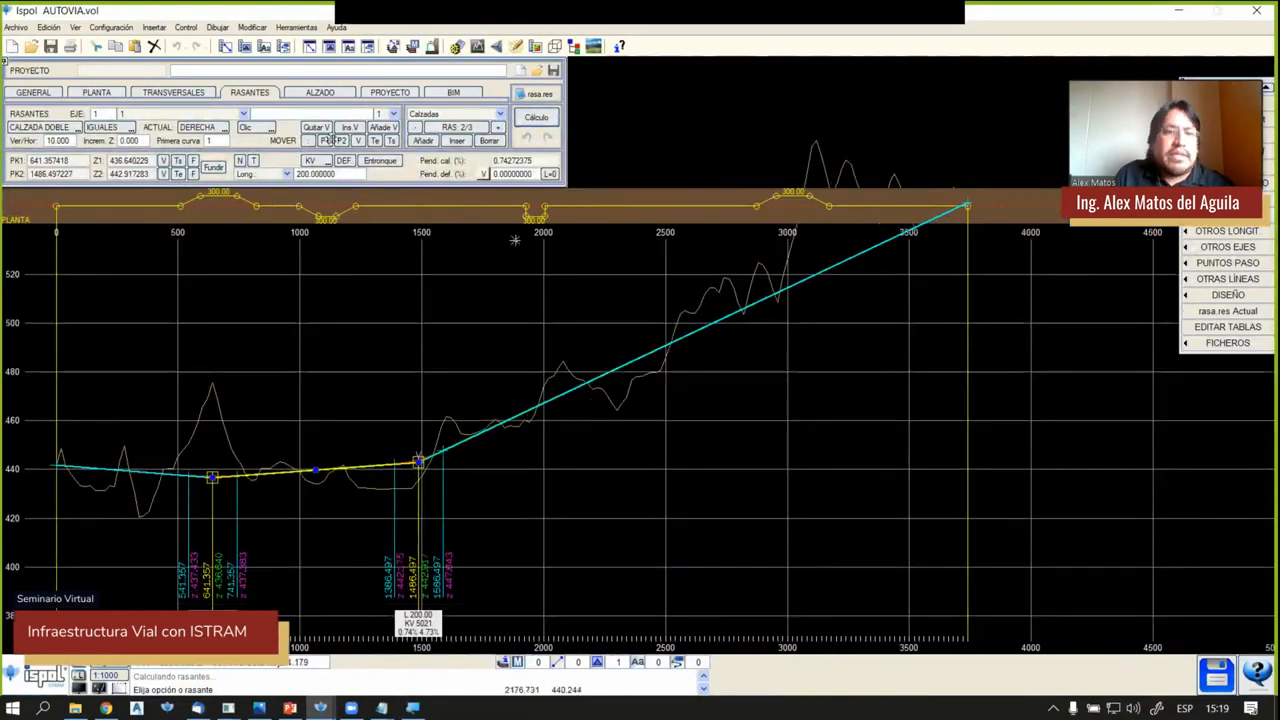
pyautogui.click(350, 128)
pyautogui.scroll(1, 604, 309)
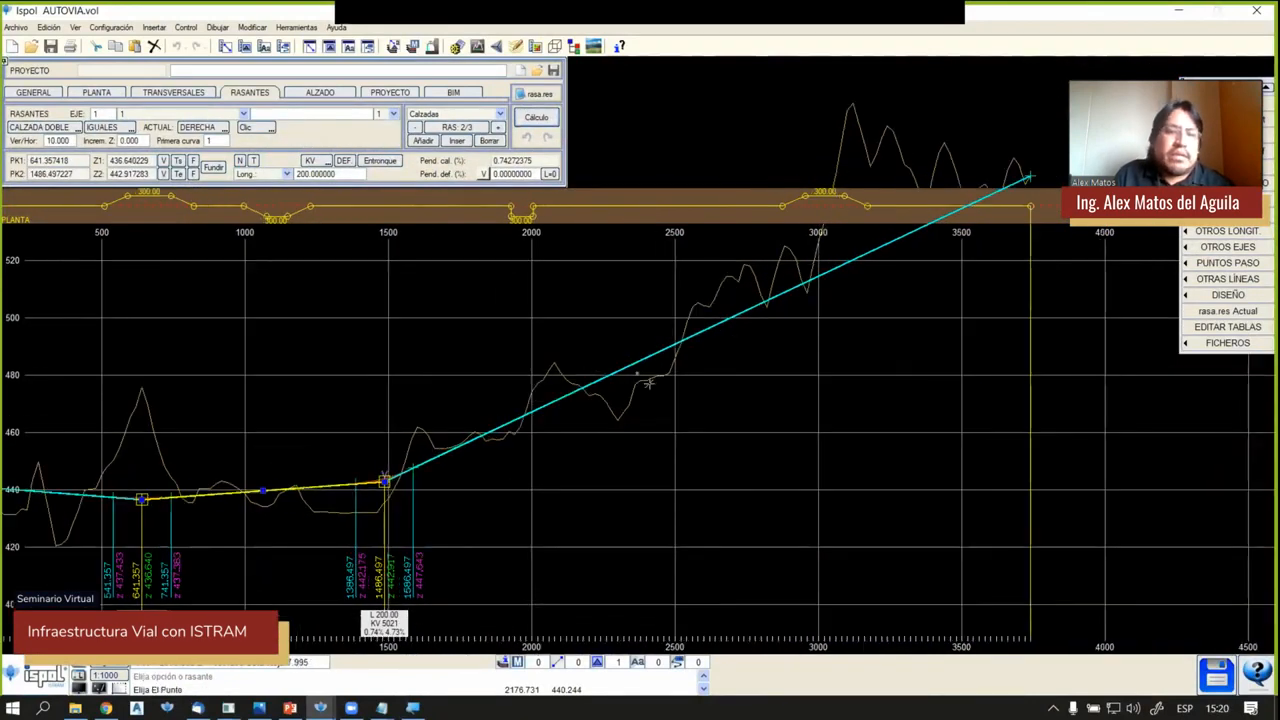
pyautogui.click(631, 366)
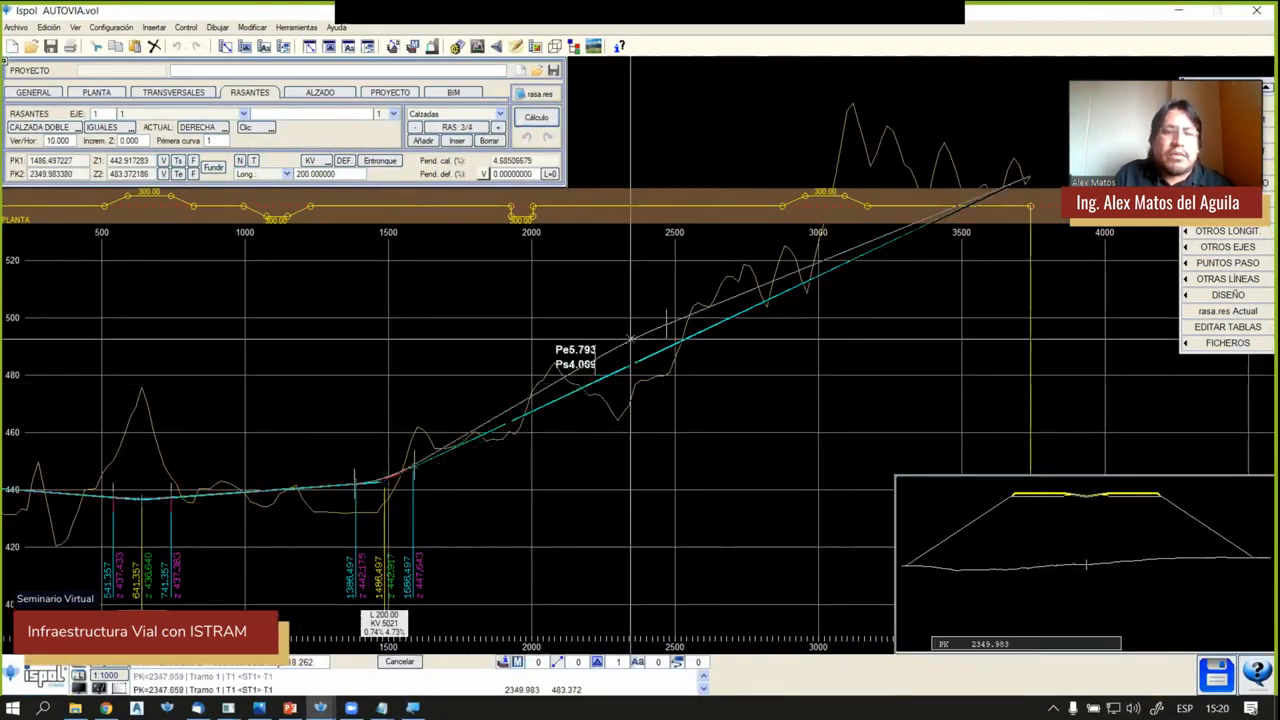
pyautogui.click(628, 347)
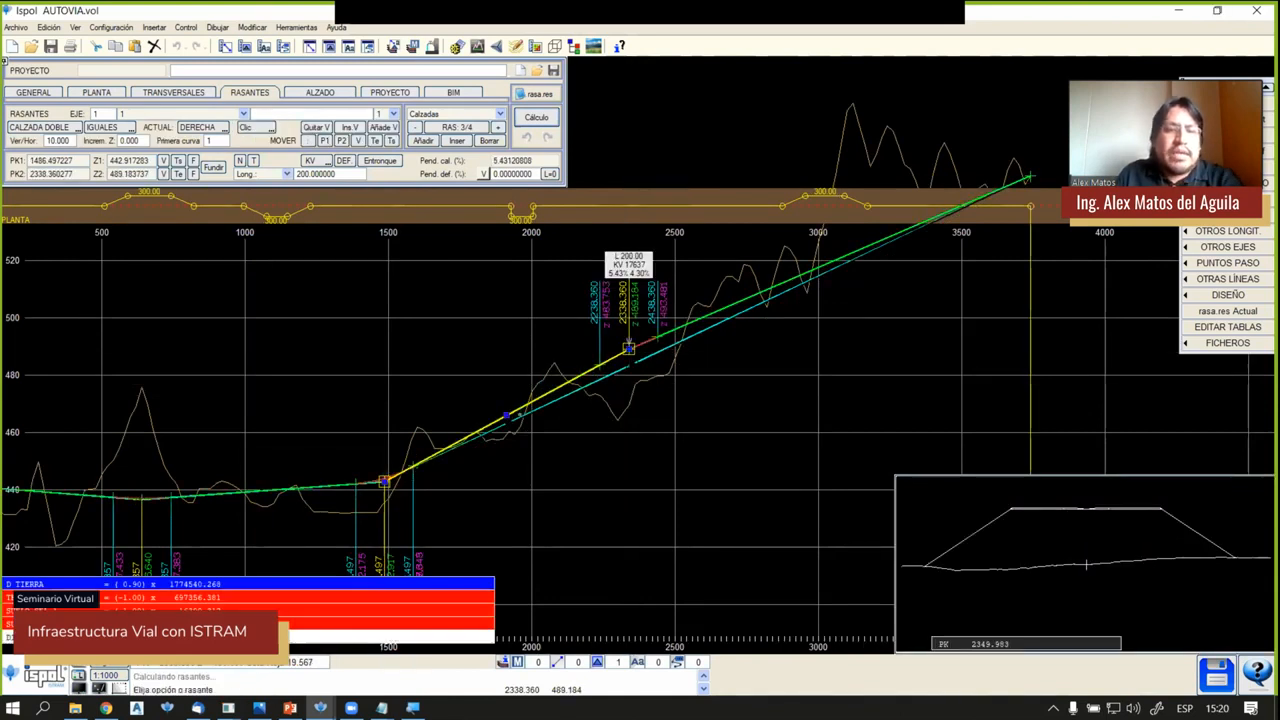
# Calculate the elevation model of axis 1 and display the resulting road platform and slopes in plan
pyautogui.scroll(1, 518, 414)
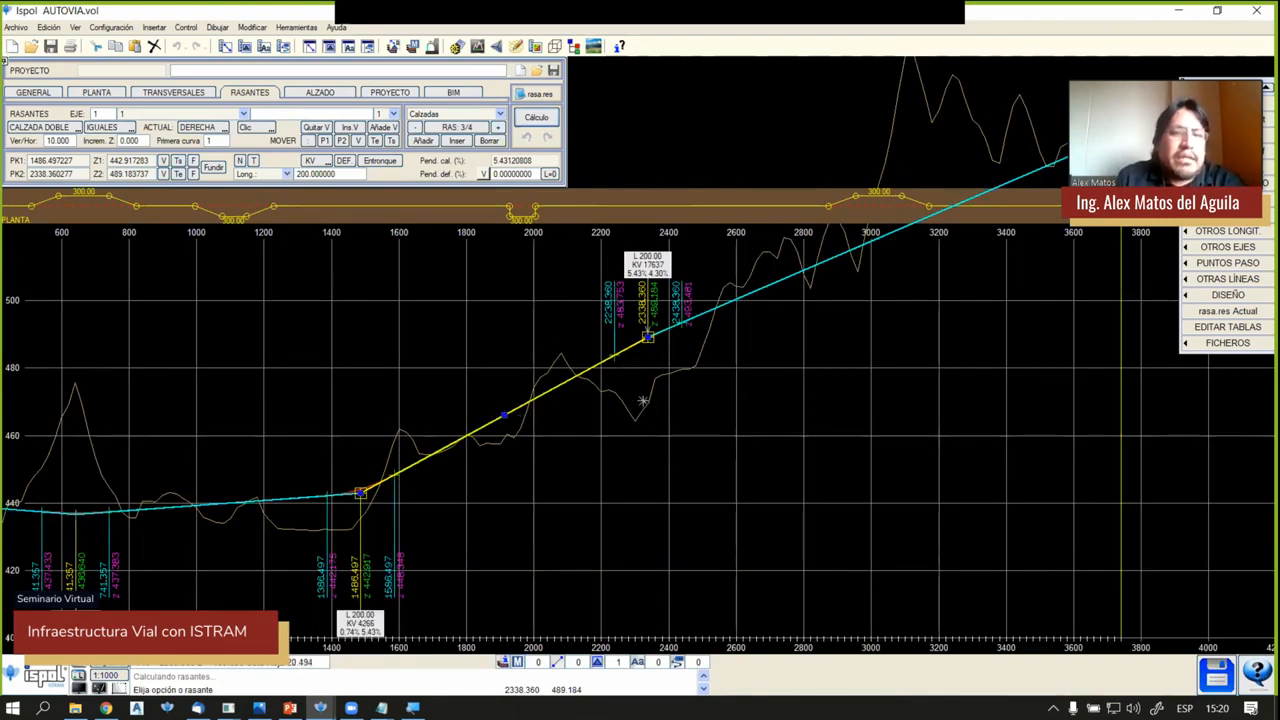
pyautogui.moveTo(643, 401); pyautogui.dragTo(629, 443, button='middle')
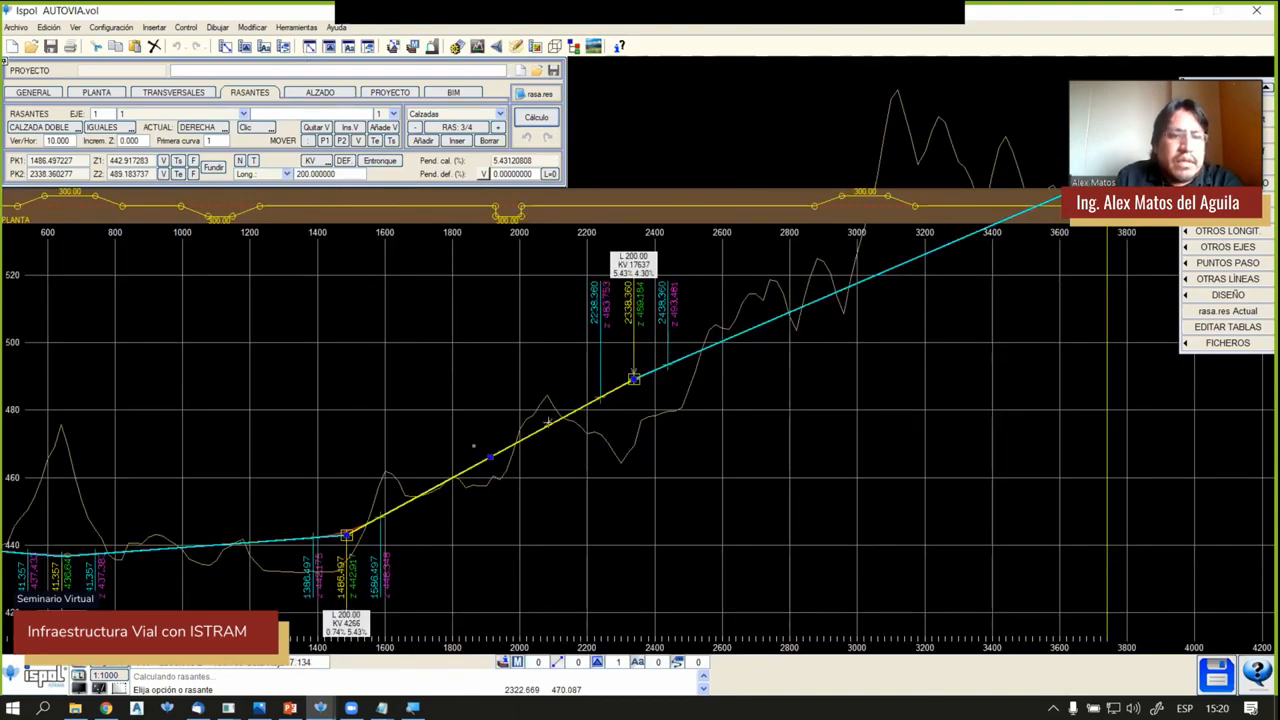
pyautogui.scroll(-2, 629, 443)
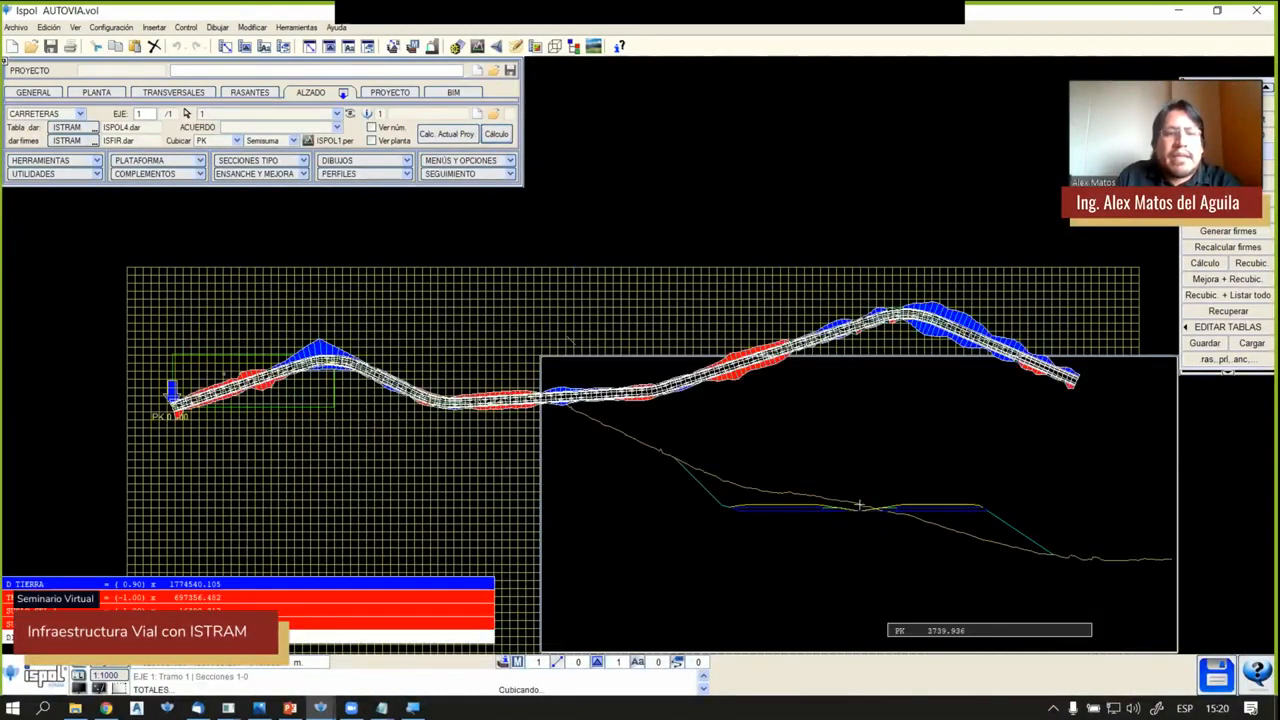
pyautogui.scroll(2, 227, 378)
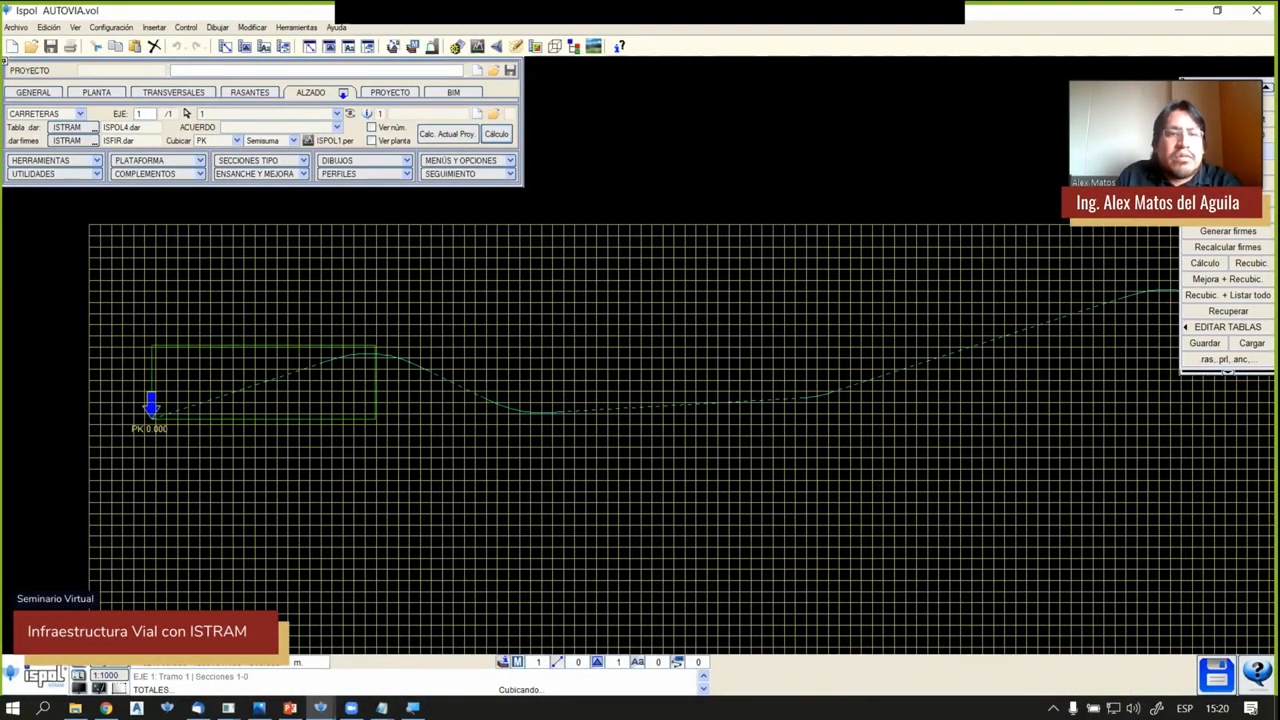
pyautogui.click(372, 141)
pyautogui.scroll(3, 198, 438)
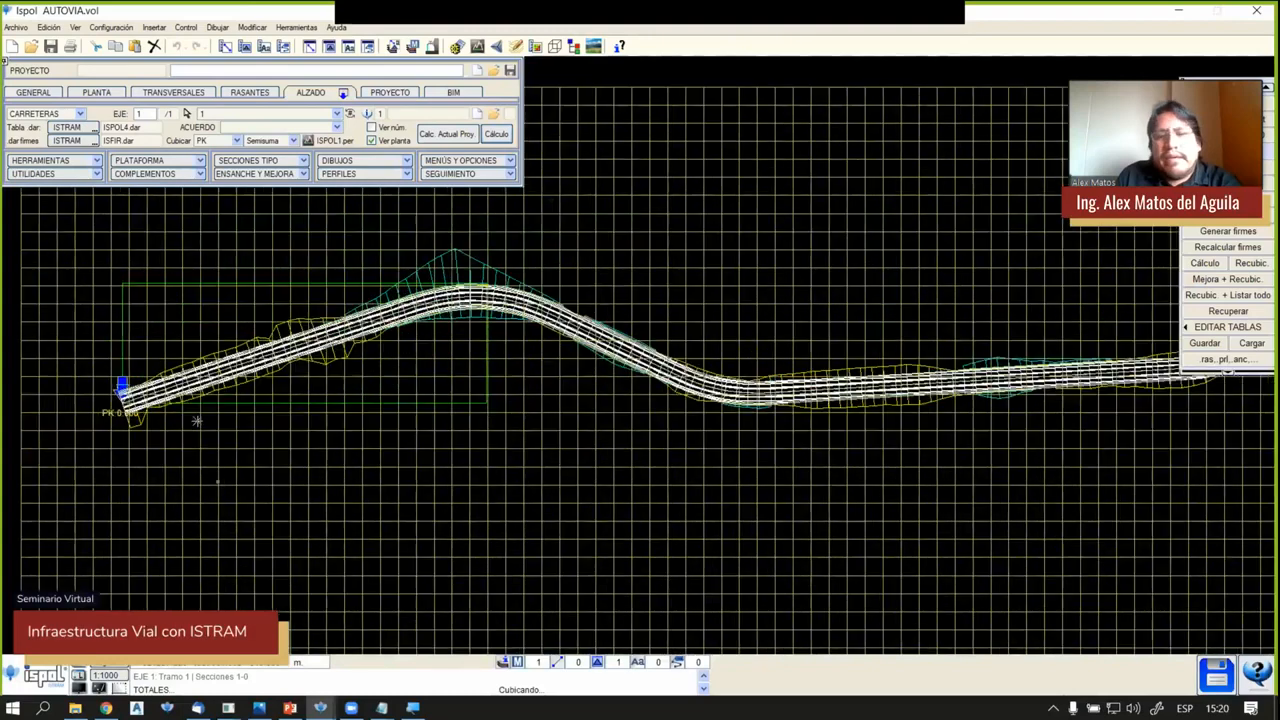
# Display the road cross section just past the first curve, at about PK 691.5 of axis 1
pyautogui.scroll(1, 197, 421)
pyautogui.moveTo(197, 421); pyautogui.dragTo(207, 475, button='middle')
pyautogui.click(252, 464)
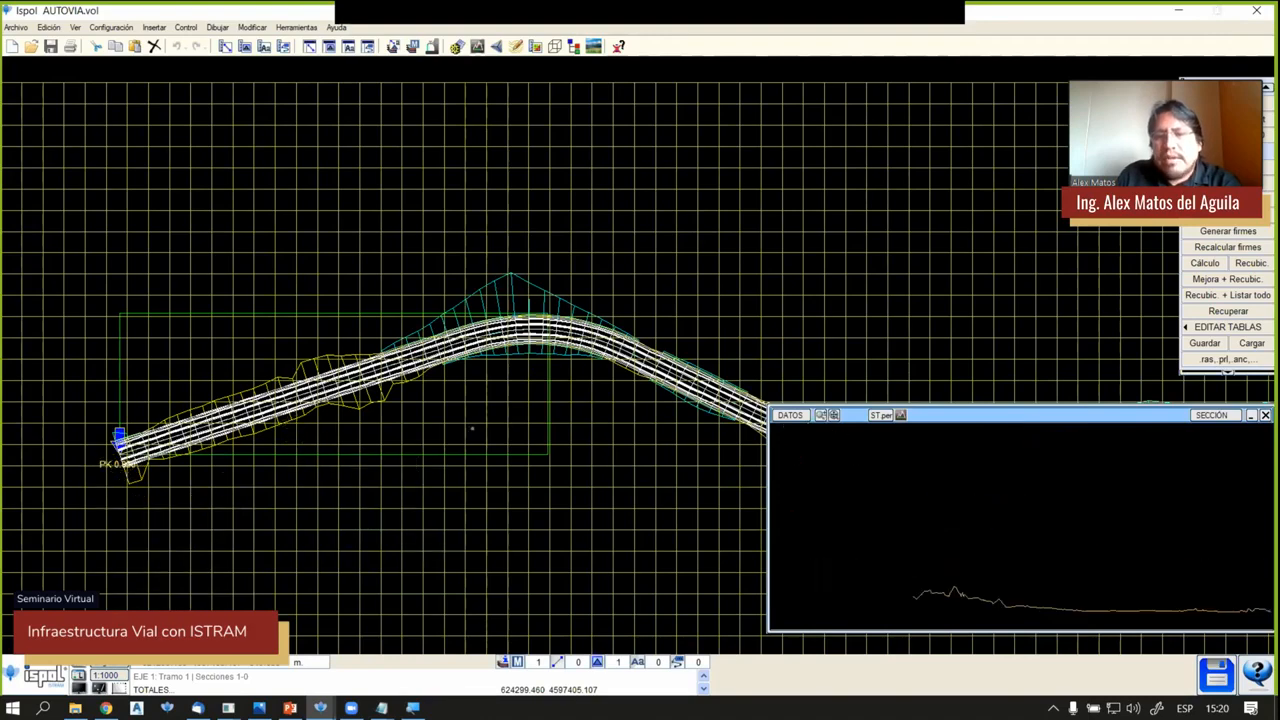
pyautogui.click(565, 314)
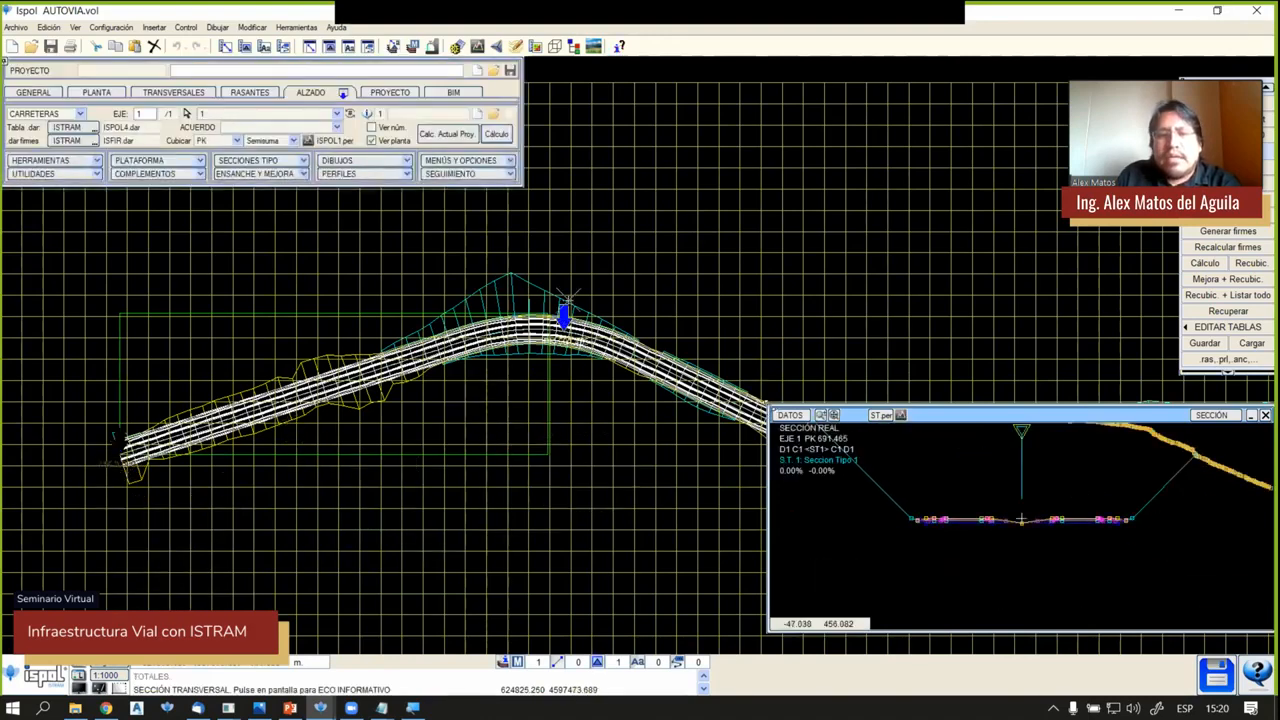
# Display the road cross sections of axis 1 at about PK 2122.9 and, past the last curve, at about PK 3307.1
pyautogui.moveTo(758, 379); pyautogui.dragTo(152, 267, button='middle')
pyautogui.scroll(-2, 370, 340)
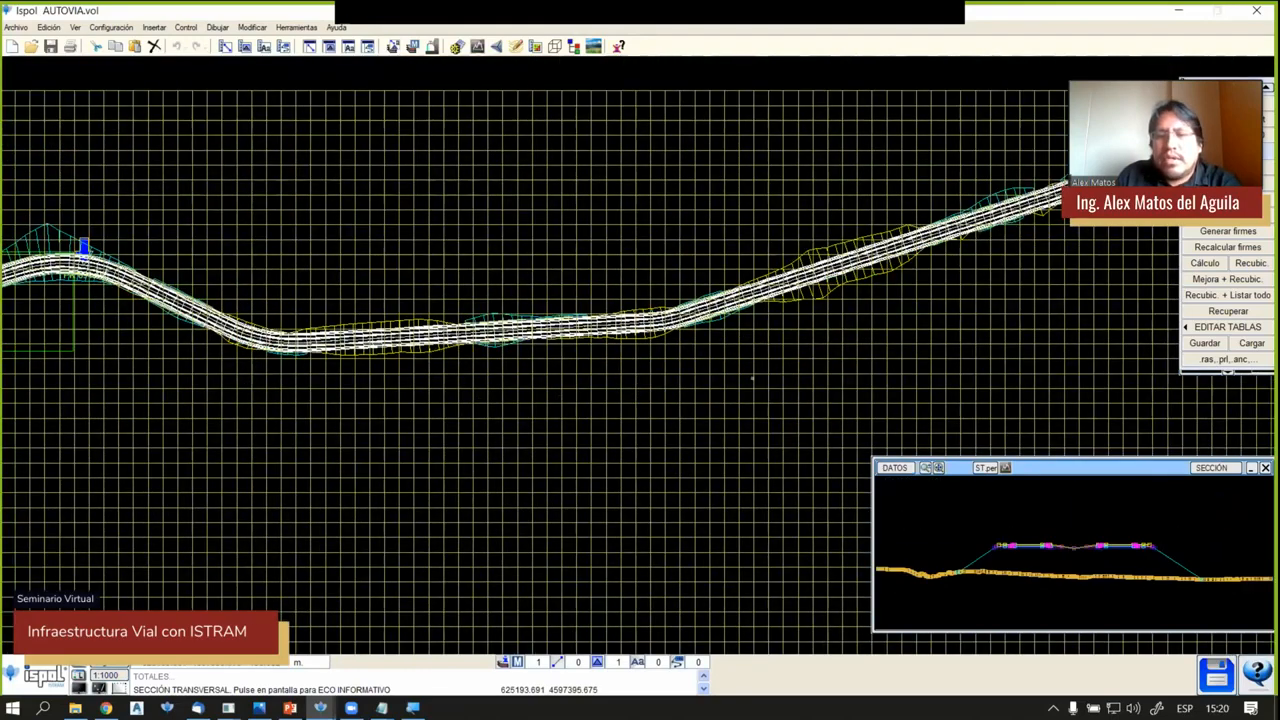
pyautogui.click(762, 369)
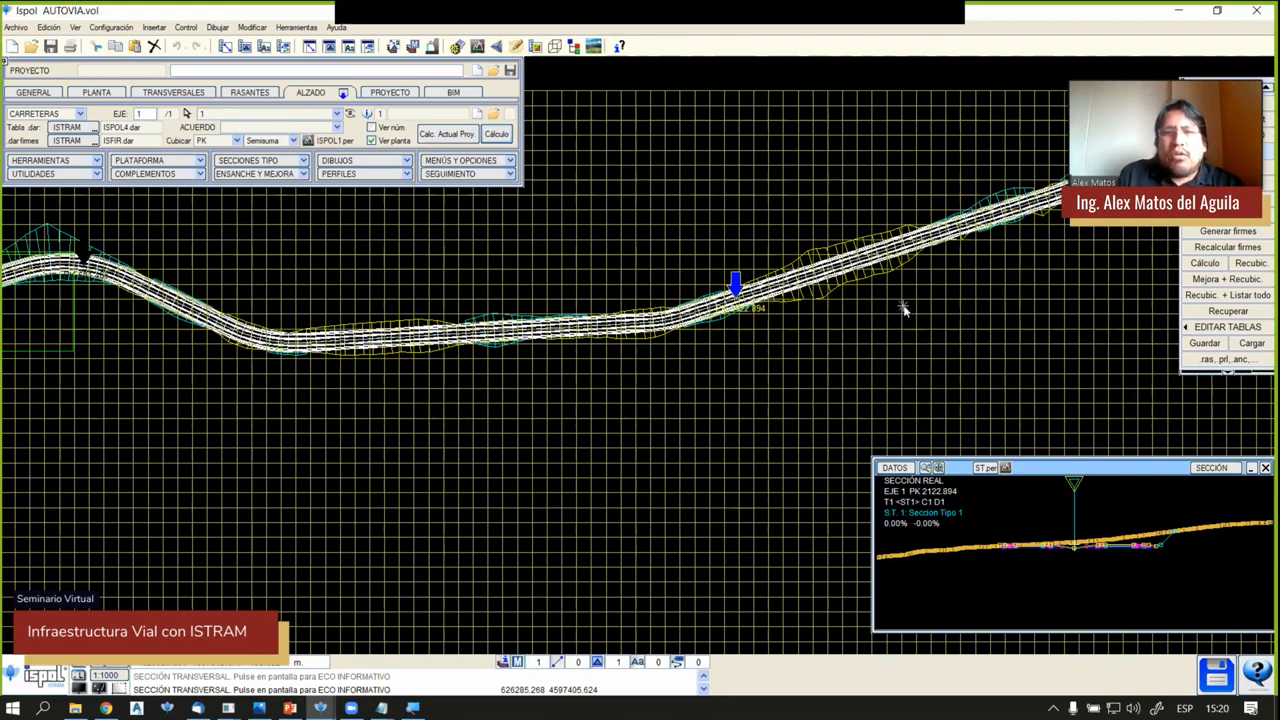
pyautogui.moveTo(903, 310); pyautogui.dragTo(280, 403, button='middle')
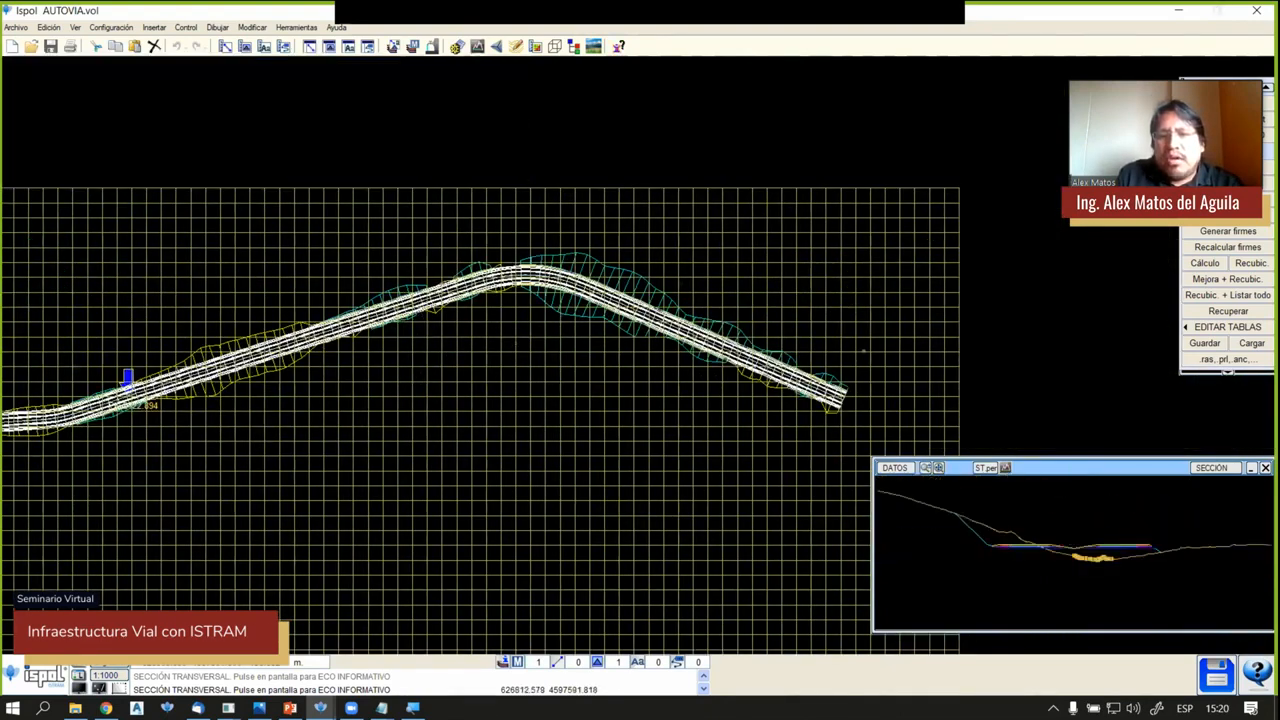
pyautogui.click(650, 282)
# Draw the plan of axis 1 over its full length, using the DERRAME4.LIL library file
pyautogui.click(342, 163)
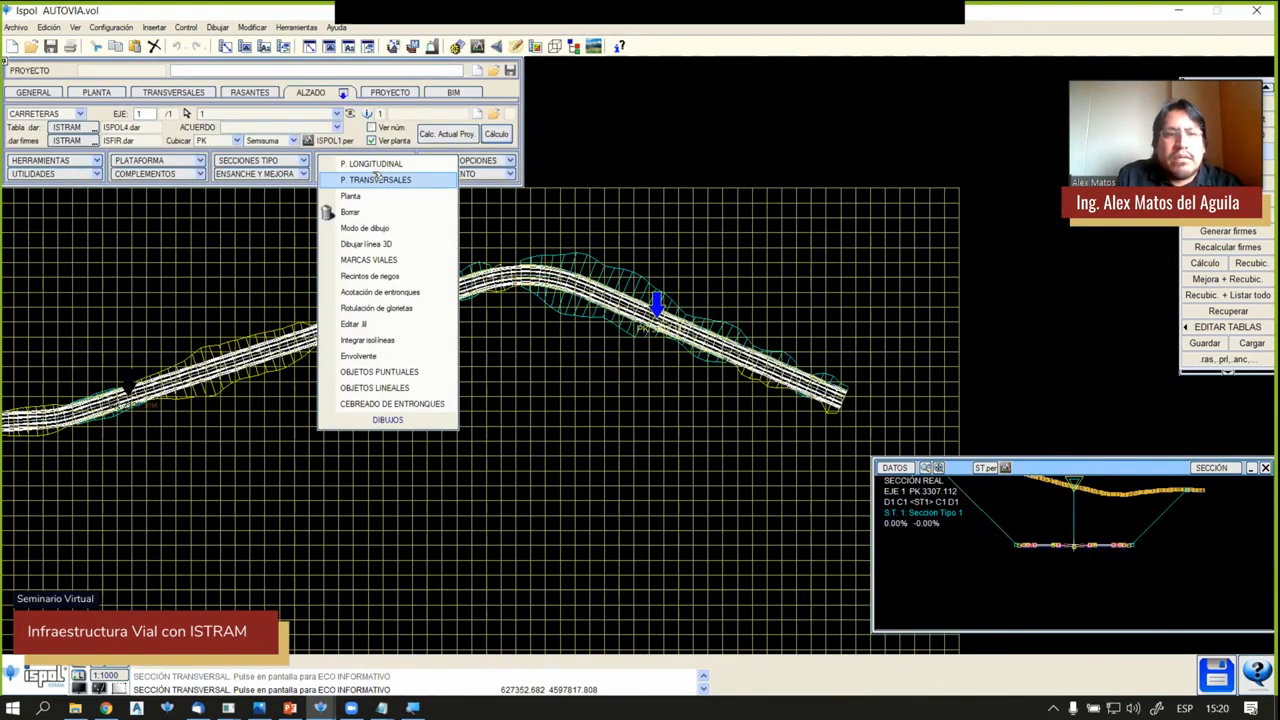
pyautogui.click(352, 196)
pyautogui.click(605, 384)
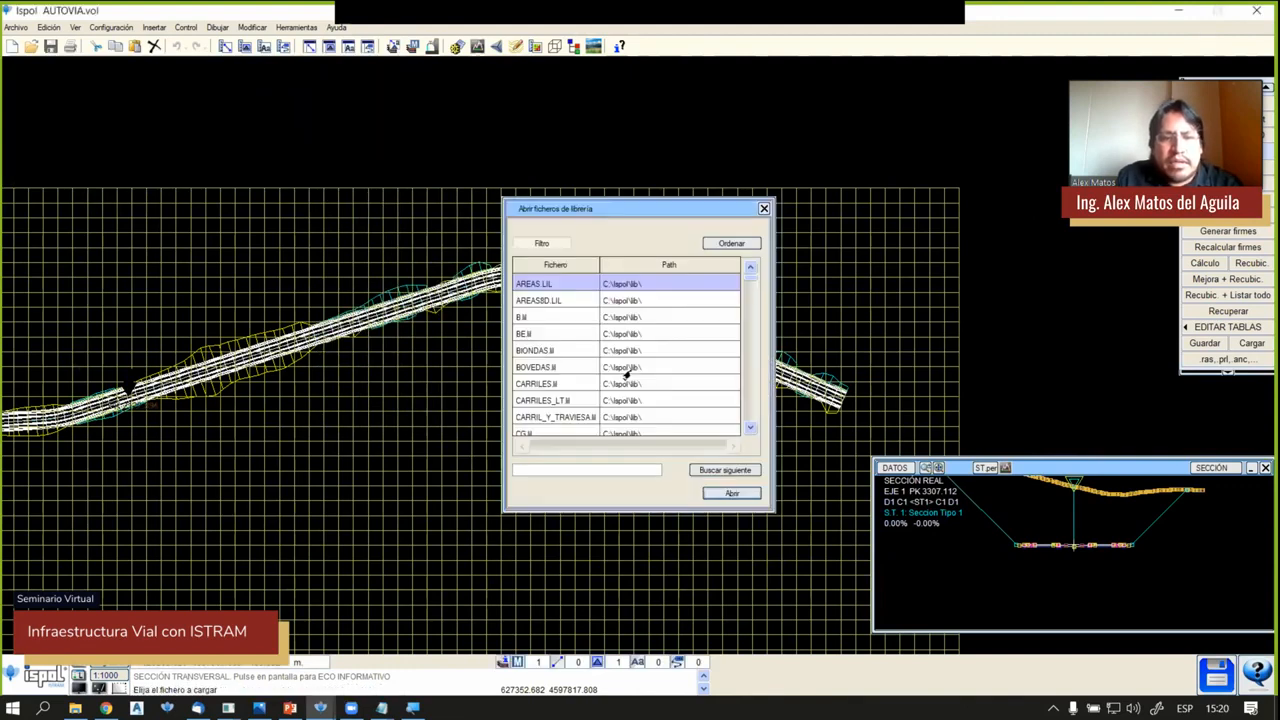
pyautogui.scroll(-4, 622, 375)
pyautogui.scroll(-1, 536, 430)
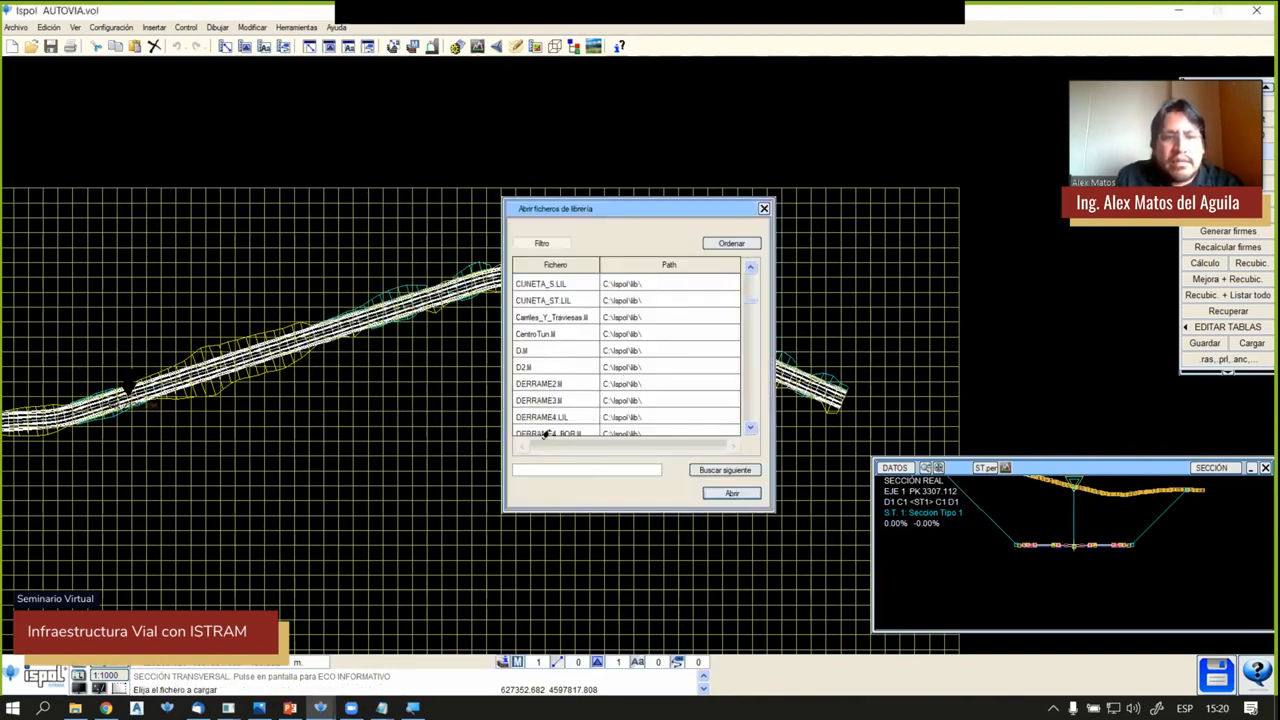
pyautogui.click(561, 418)
pyautogui.click(712, 494)
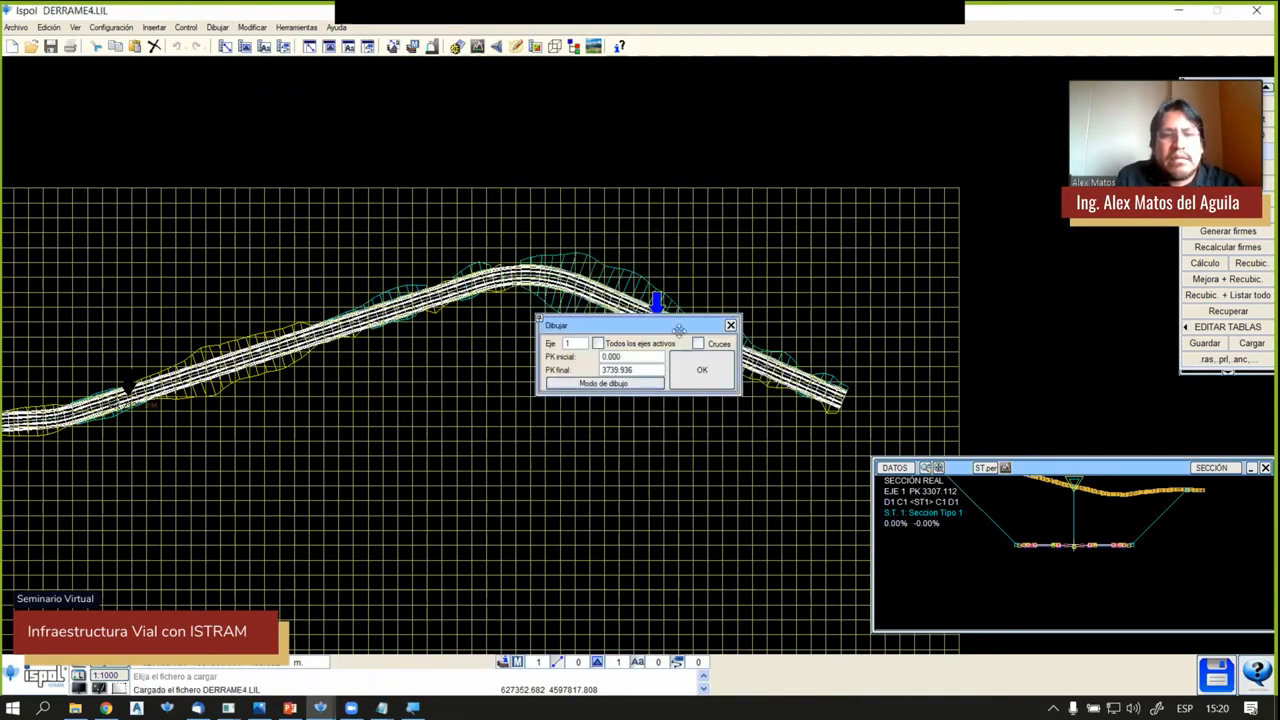
pyautogui.click(702, 370)
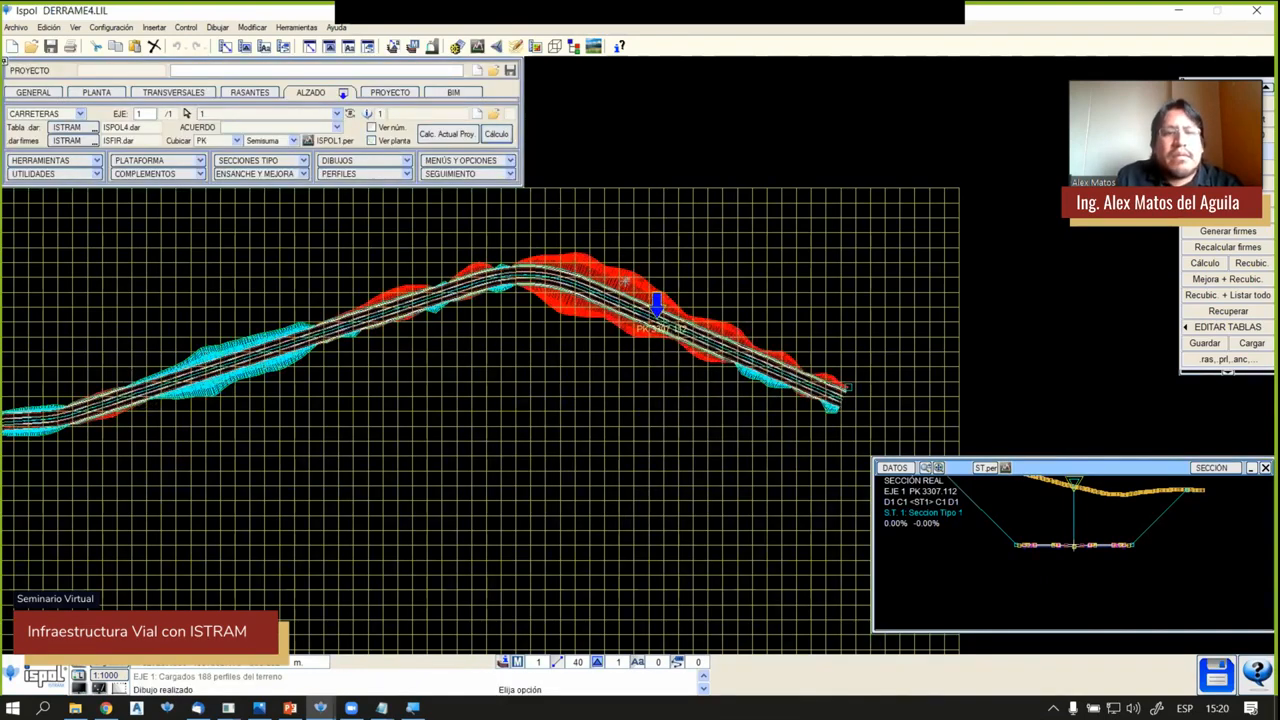
# Examine the cut and fill slope hatching drawn along the road, from the last curve back to the first
pyautogui.scroll(2, 625, 283)
pyautogui.scroll(2, 626, 279)
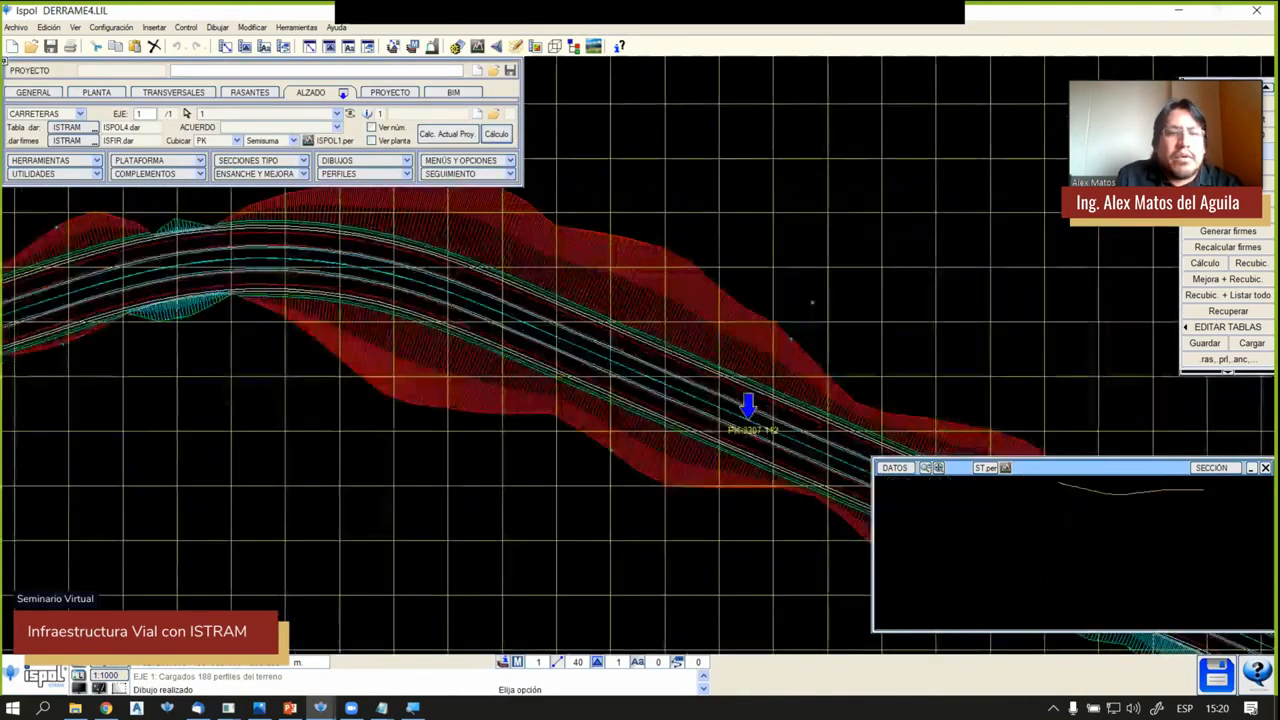
pyautogui.moveTo(497, 266); pyautogui.dragTo(771, 246, button='middle')
pyautogui.scroll(-3, 769, 244)
pyautogui.moveTo(543, 436); pyautogui.dragTo(866, 353, button='middle')
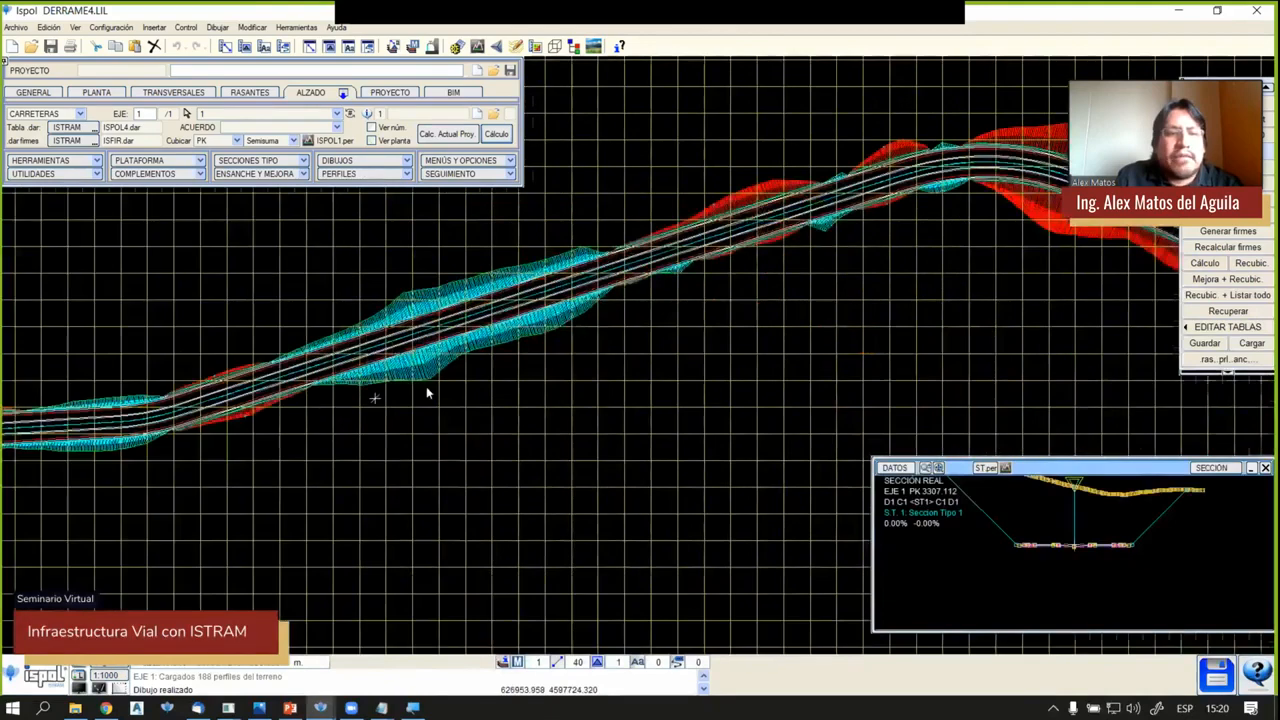
pyautogui.moveTo(426, 386); pyautogui.dragTo(752, 323, button='middle')
pyautogui.scroll(2, 449, 346)
pyautogui.moveTo(425, 350); pyautogui.dragTo(775, 320, button='middle')
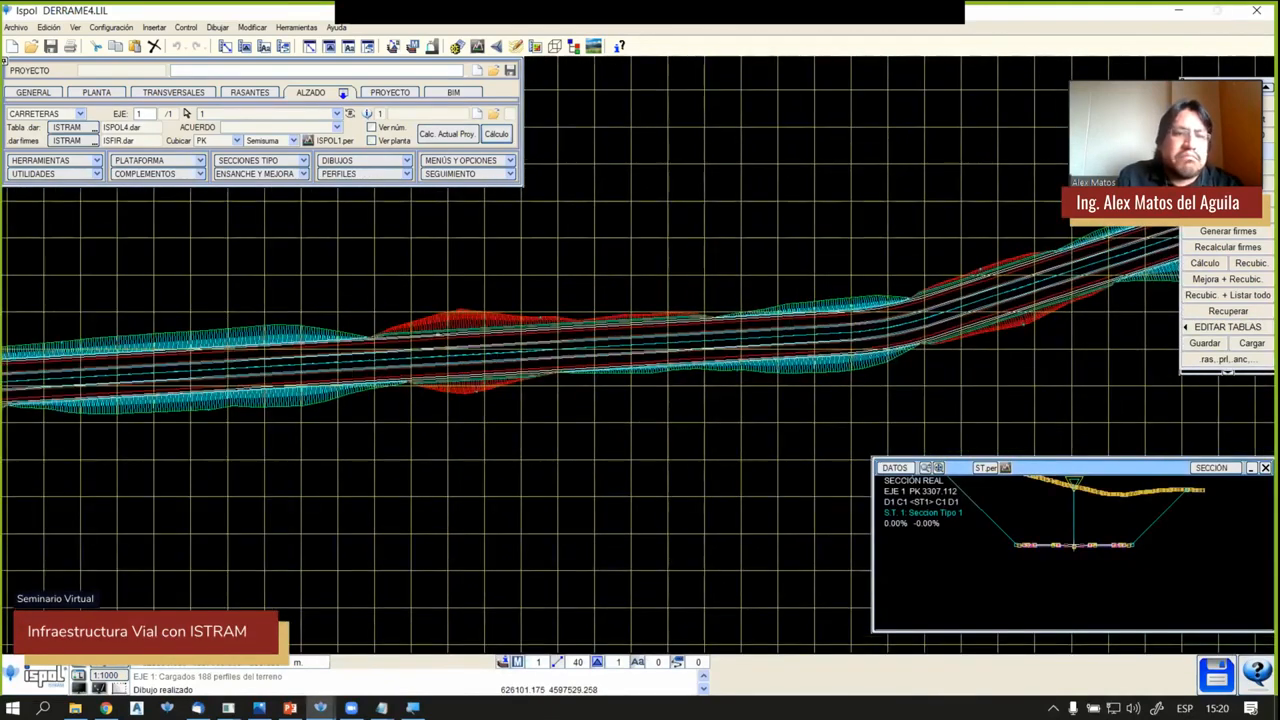
pyautogui.scroll(-2, 640, 355)
pyautogui.moveTo(274, 319); pyautogui.dragTo(433, 374, button='middle')
pyautogui.scroll(2, 708, 259)
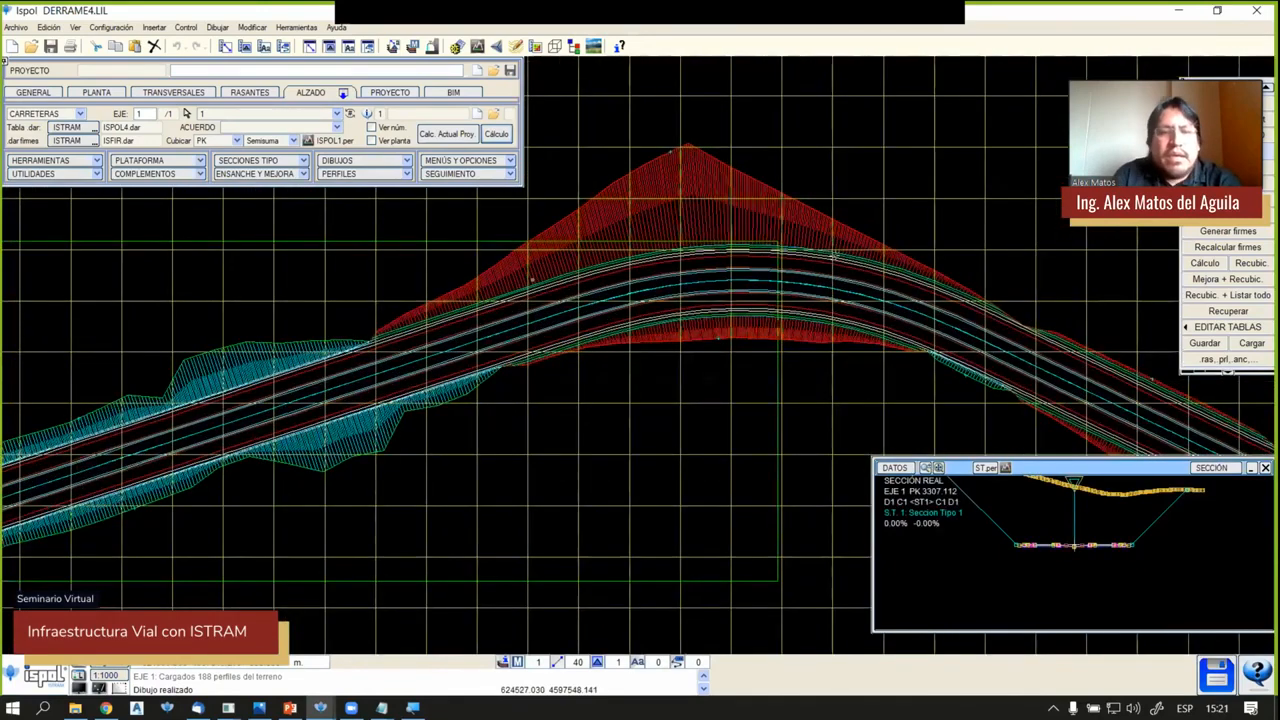
pyautogui.moveTo(770, 230); pyautogui.dragTo(512, 275, button='middle')
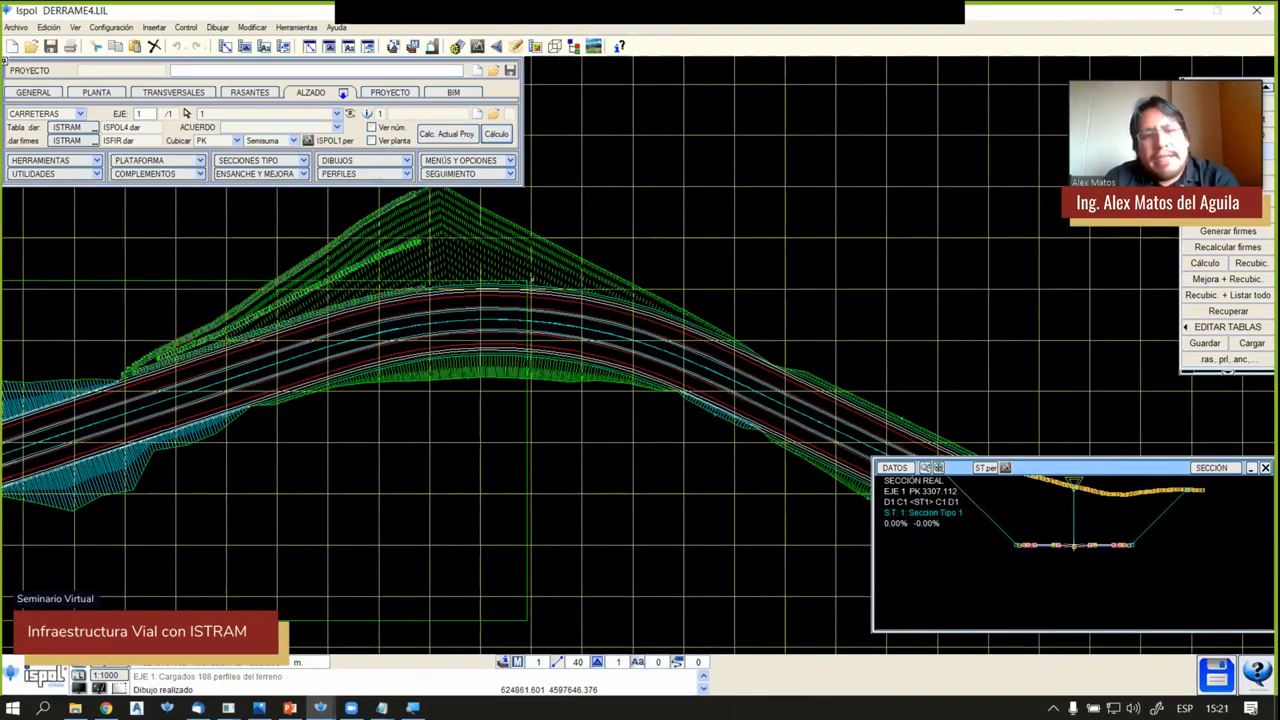
pyautogui.moveTo(531, 281)
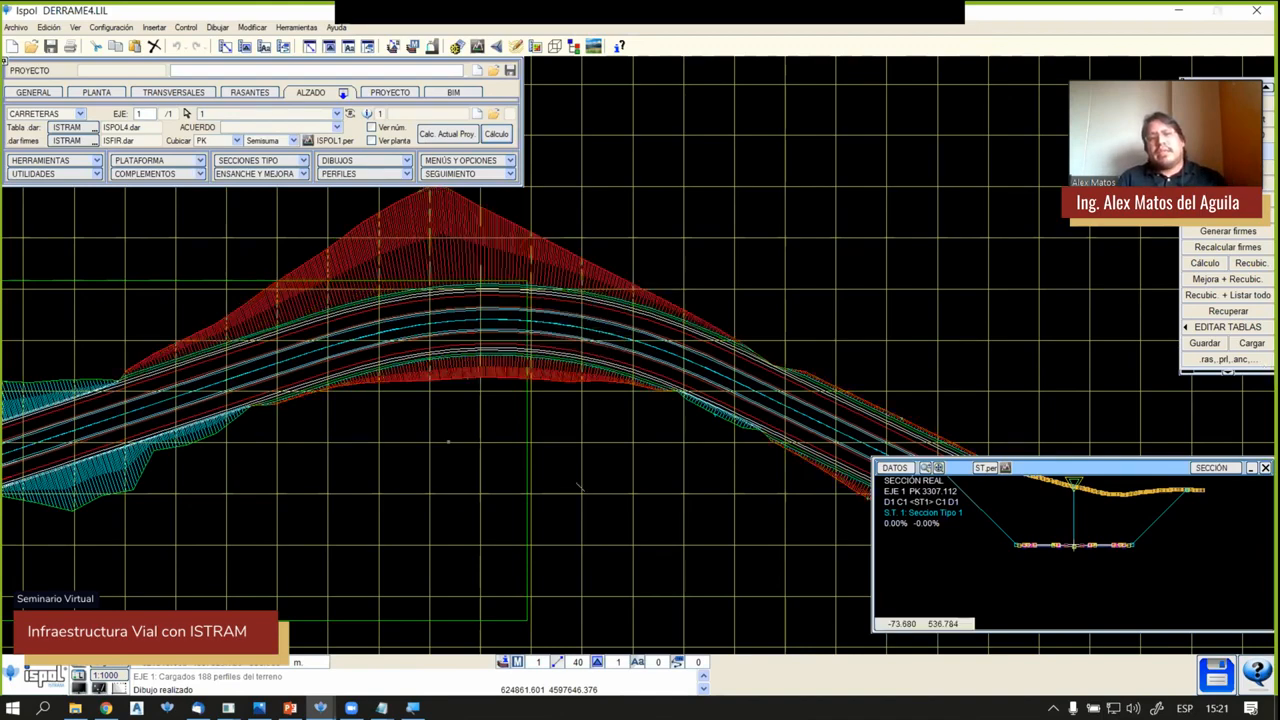
# Review the whole drawn road in plan and display the cross section just past the first curve, at about PK 821.2
pyautogui.scroll(-6, 579, 486)
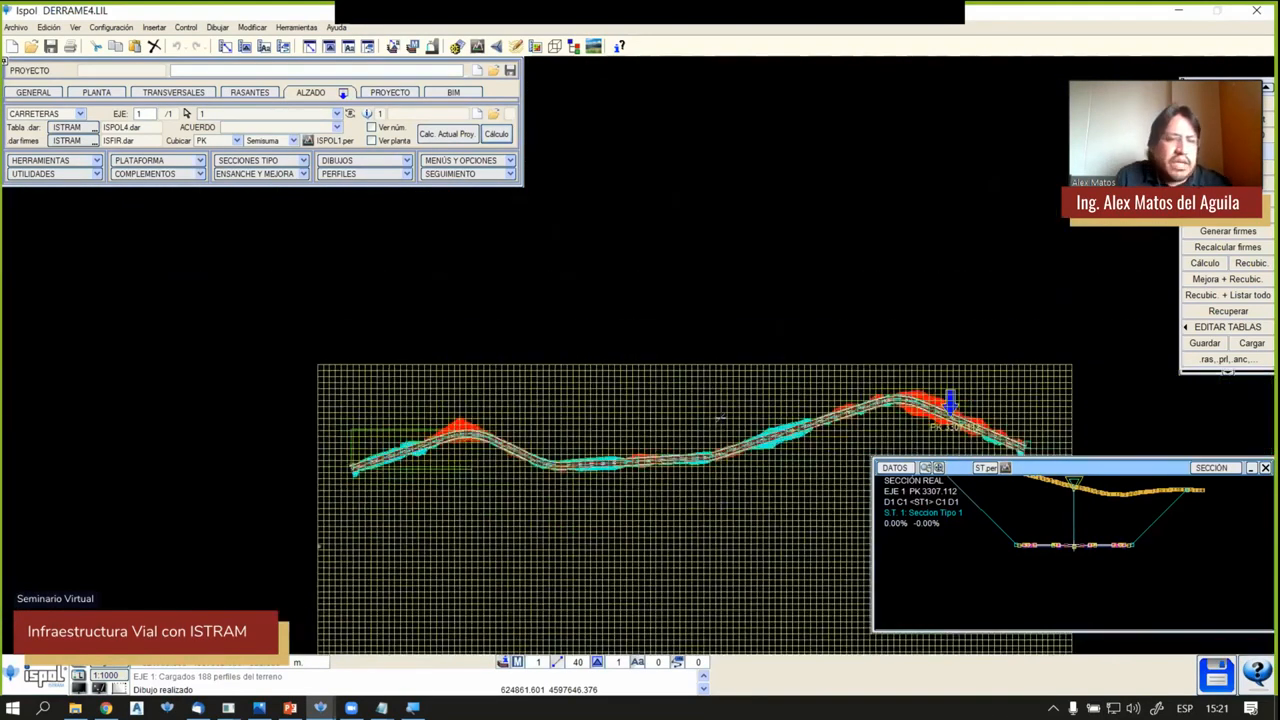
pyautogui.moveTo(720, 417); pyautogui.dragTo(475, 390, button='middle')
pyautogui.scroll(1, 412, 514)
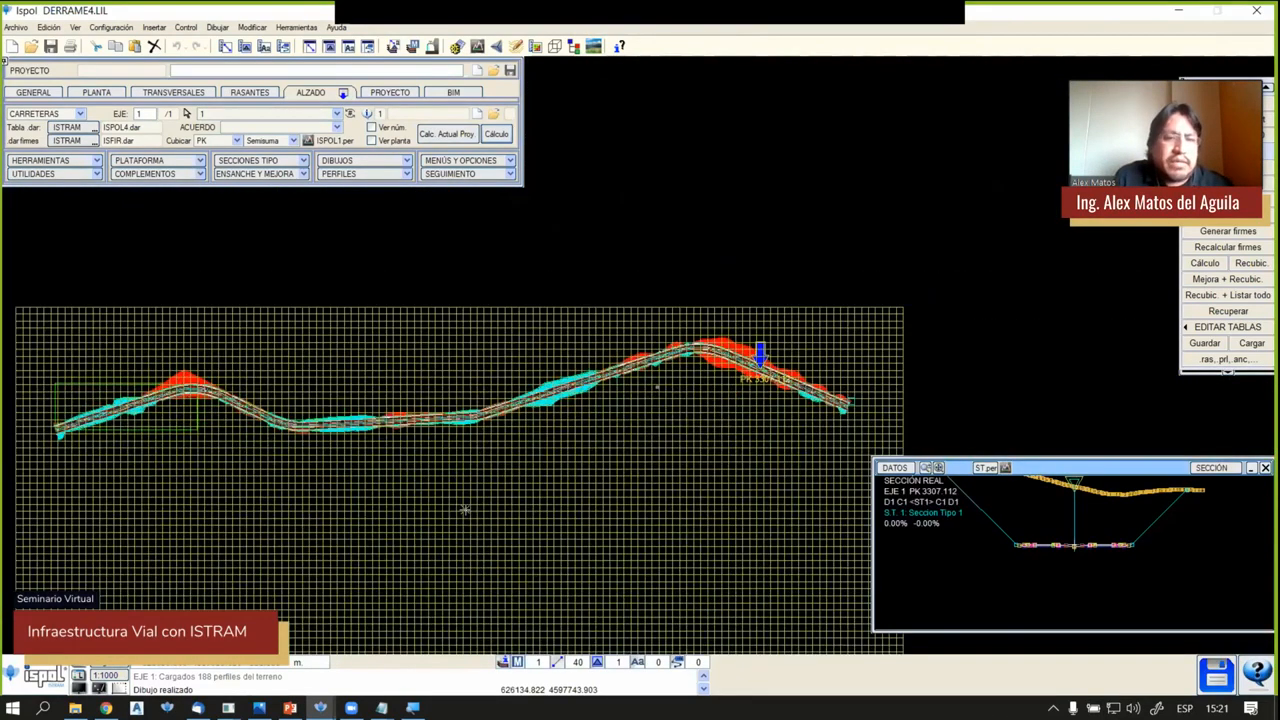
pyautogui.moveTo(510, 482); pyautogui.dragTo(626, 400, button='middle')
pyautogui.scroll(1, 502, 277)
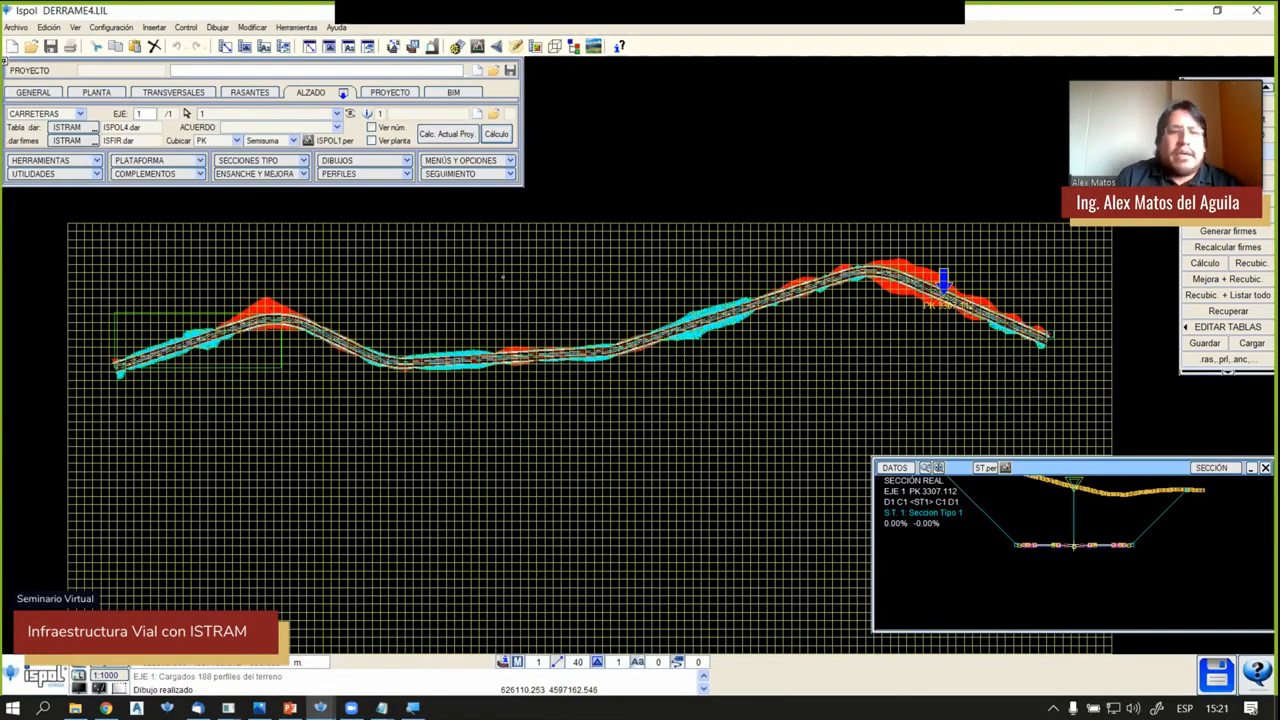
pyautogui.scroll(2, 157, 305)
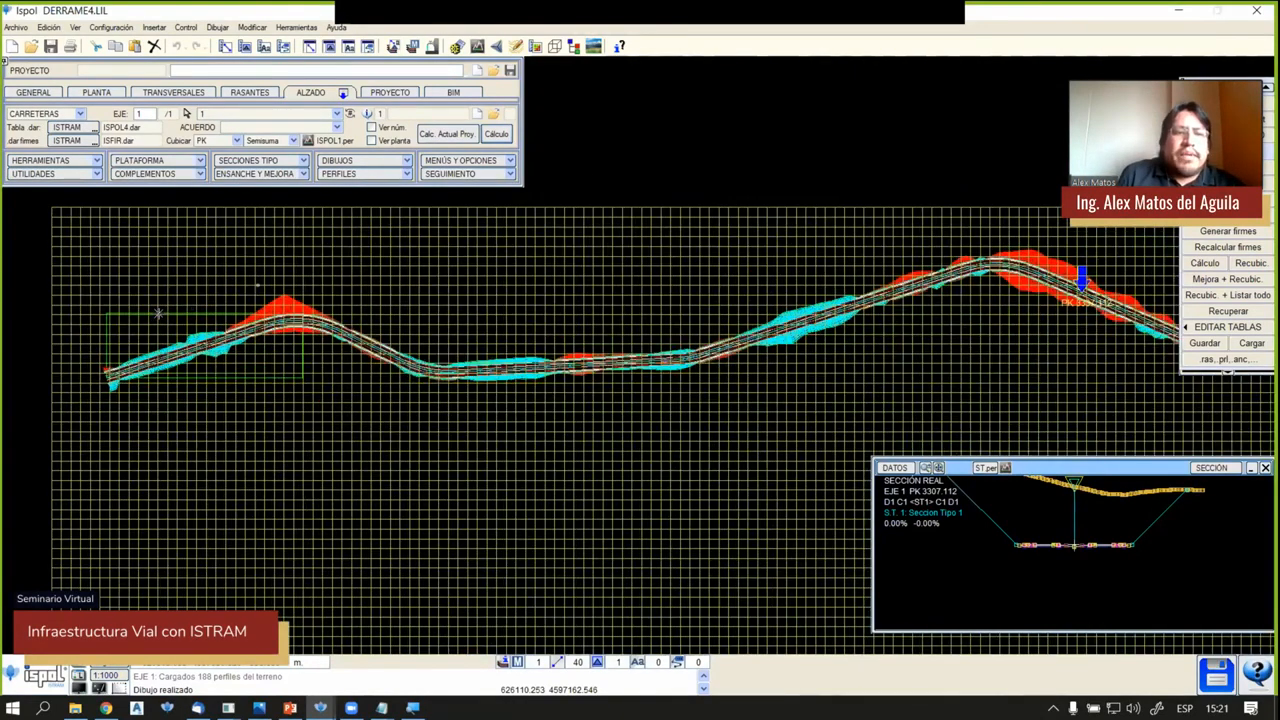
pyautogui.scroll(3, 157, 306)
pyautogui.moveTo(303, 277); pyautogui.dragTo(463, 269, button='middle')
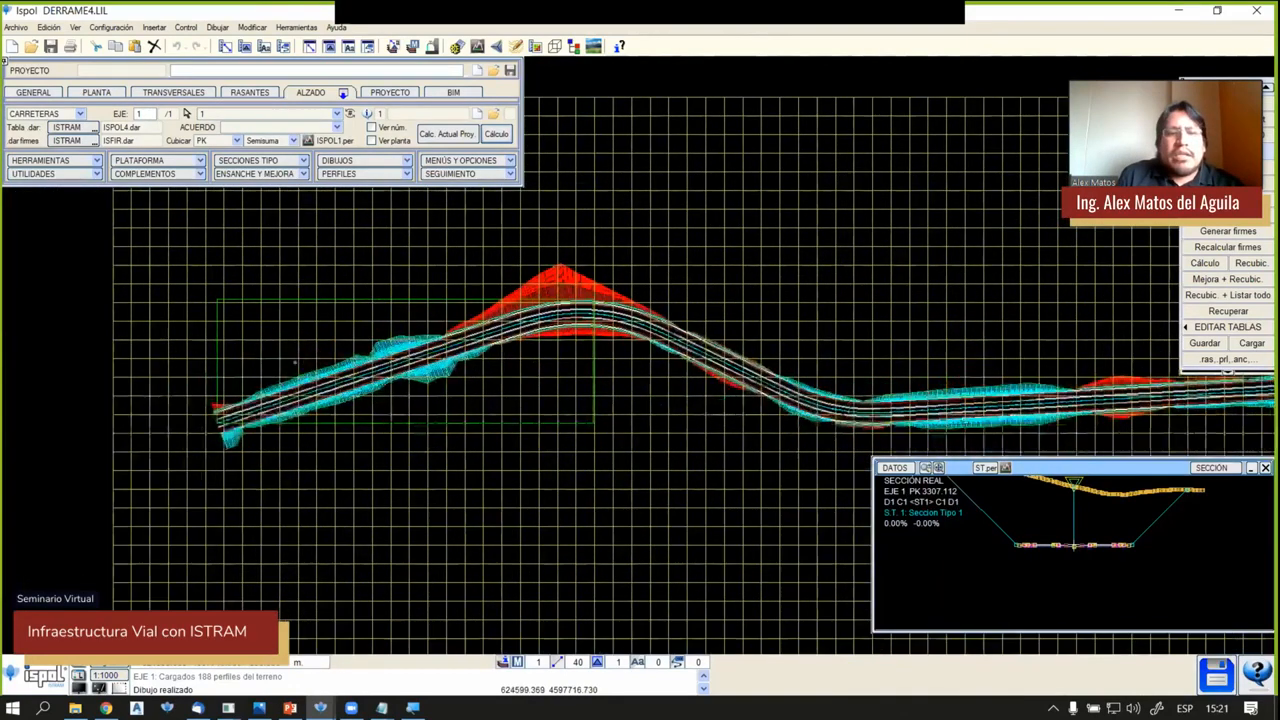
pyautogui.scroll(1, 271, 383)
pyautogui.click(749, 318)
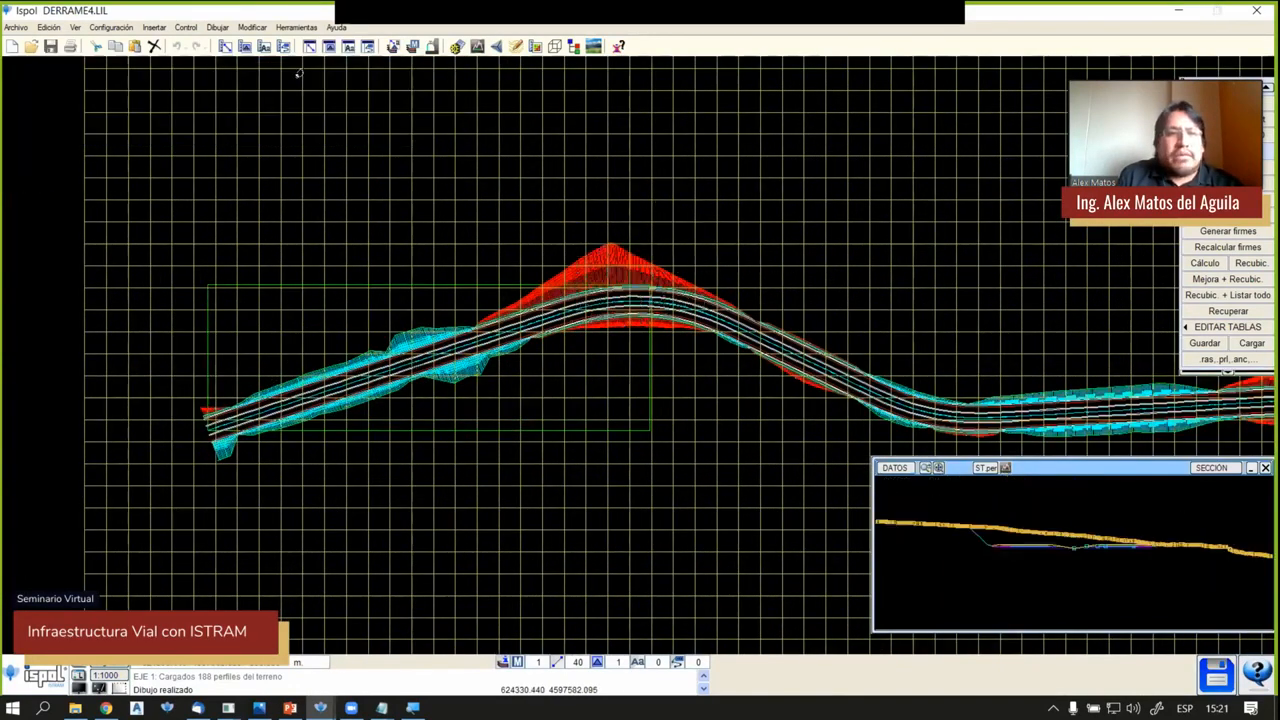
# Open the cross-section file ISPOL1.per in the profile editor
pyautogui.click(477, 46)
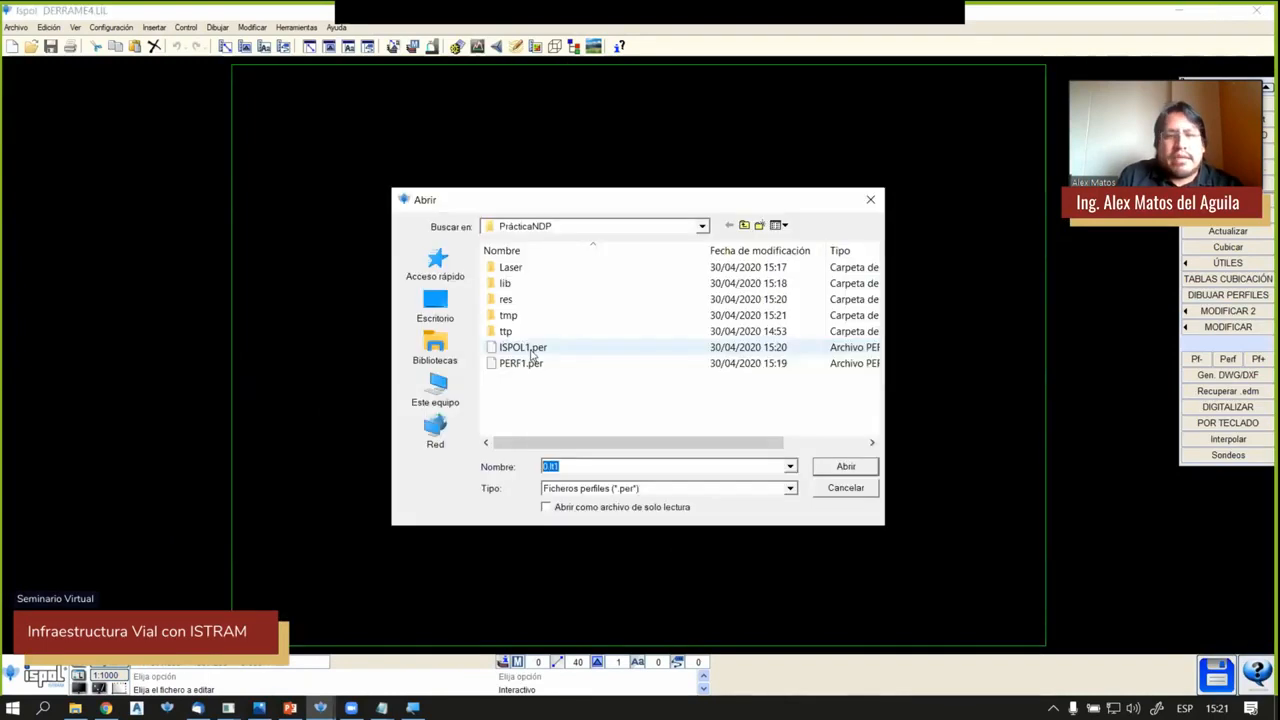
pyautogui.click(846, 467)
pyautogui.click(634, 376)
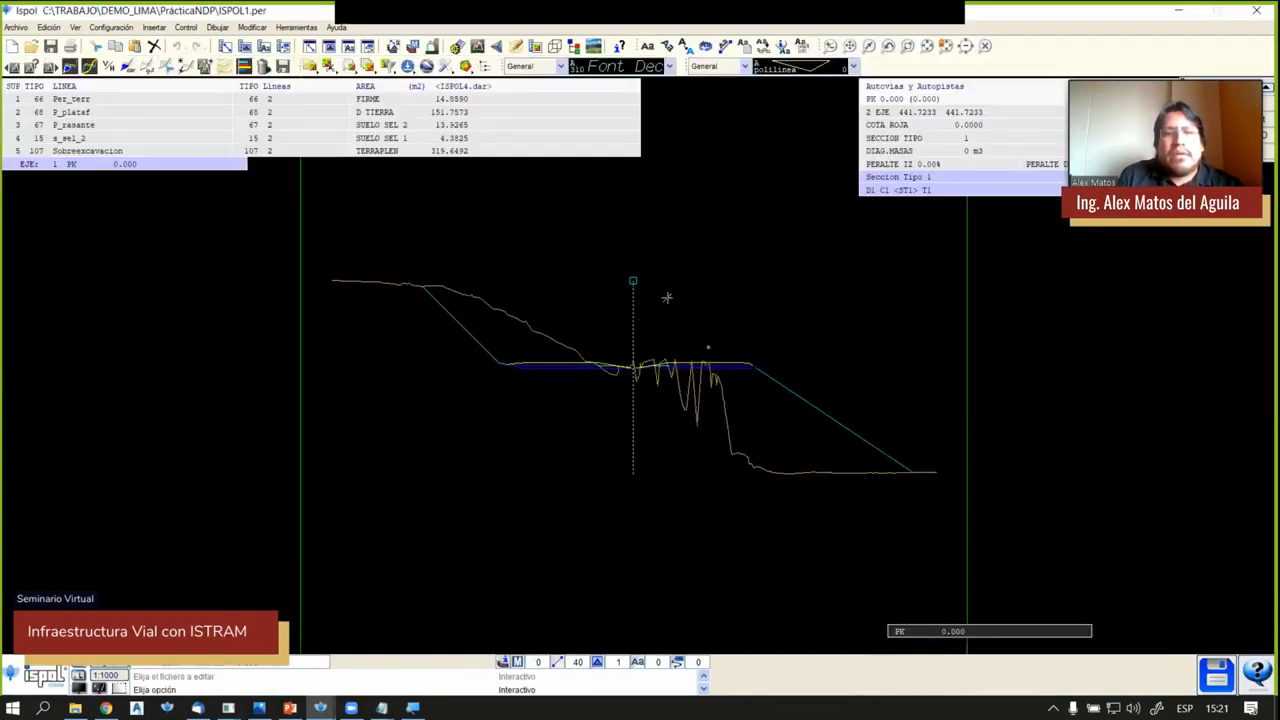
# Shade in turn the FIRME, D TIERRA, SUELO SEL 2, SUELO SEL 1 and TERRAPLEN areas of the PK 0.000 profile
pyautogui.click(69, 68)
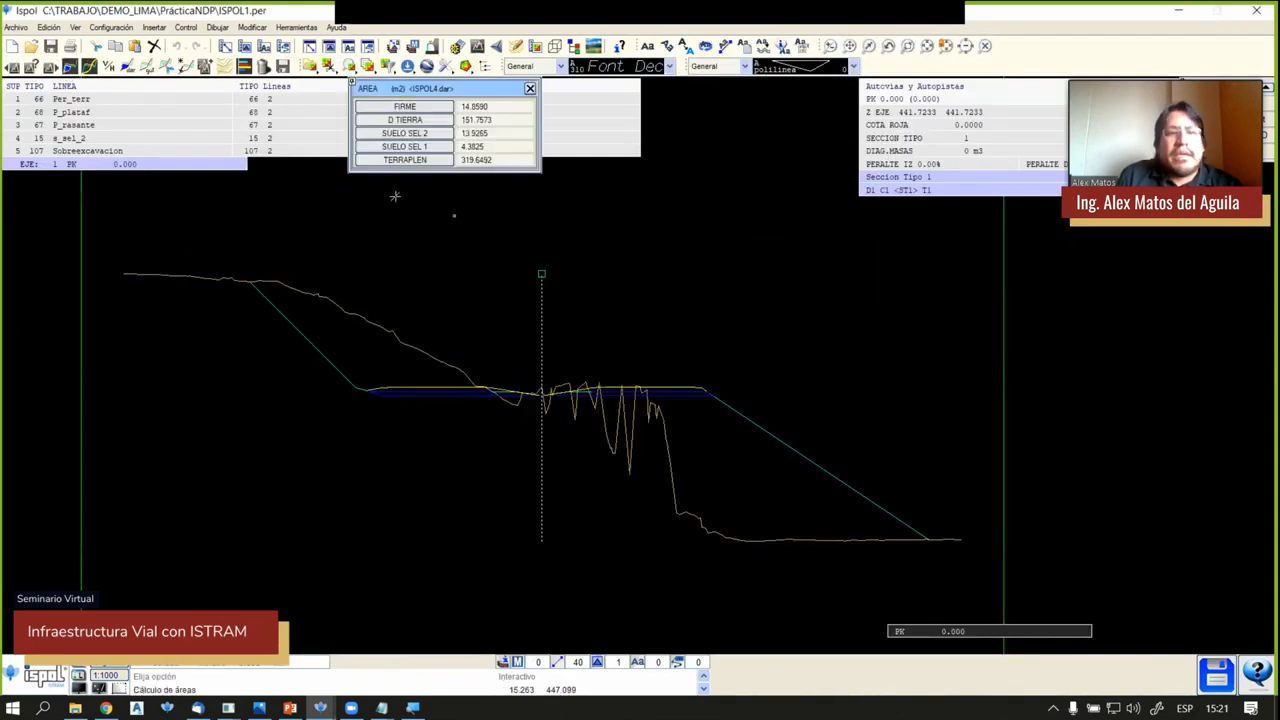
pyautogui.click(386, 108)
pyautogui.click(402, 120)
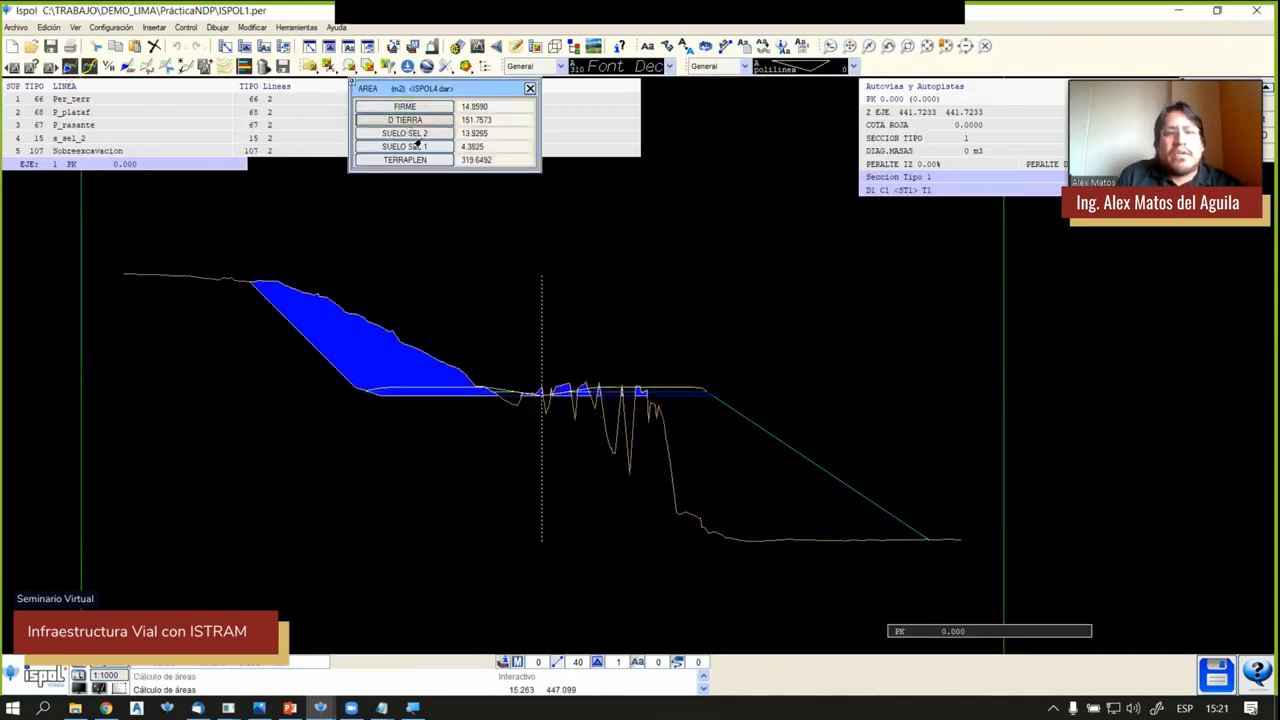
pyautogui.click(414, 133)
pyautogui.click(414, 146)
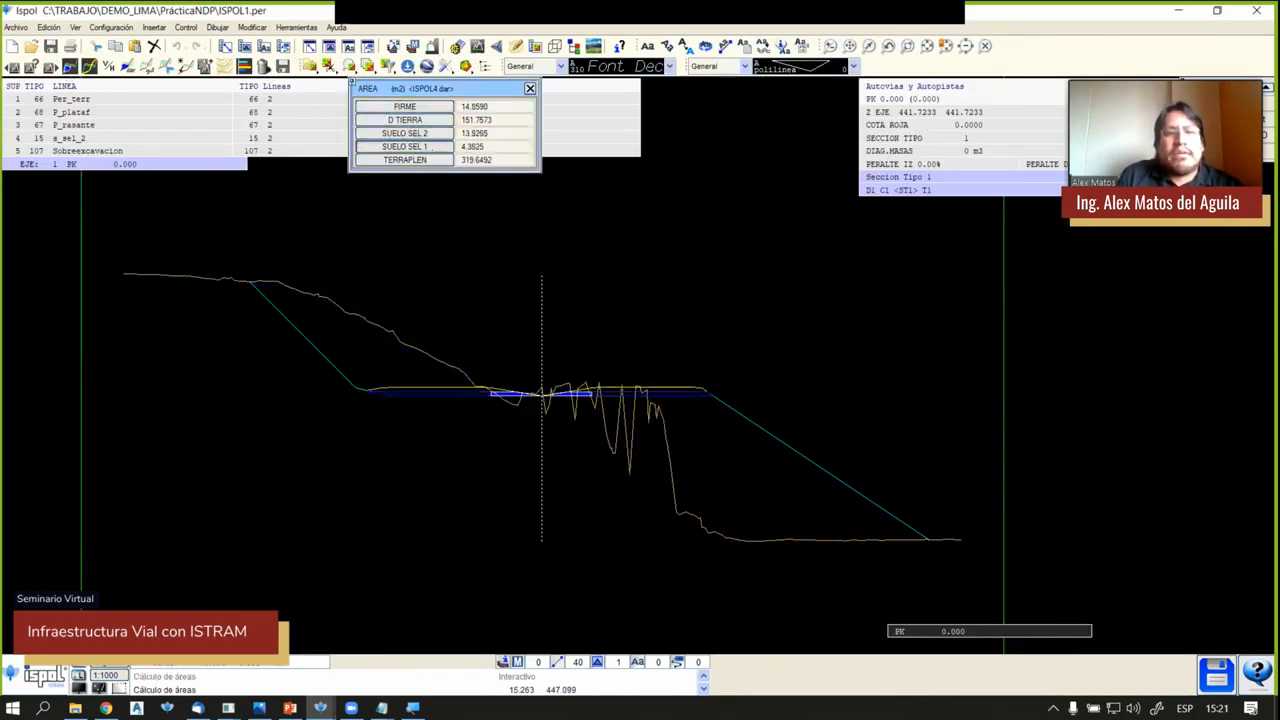
pyautogui.click(418, 160)
pyautogui.scroll(2, 720, 411)
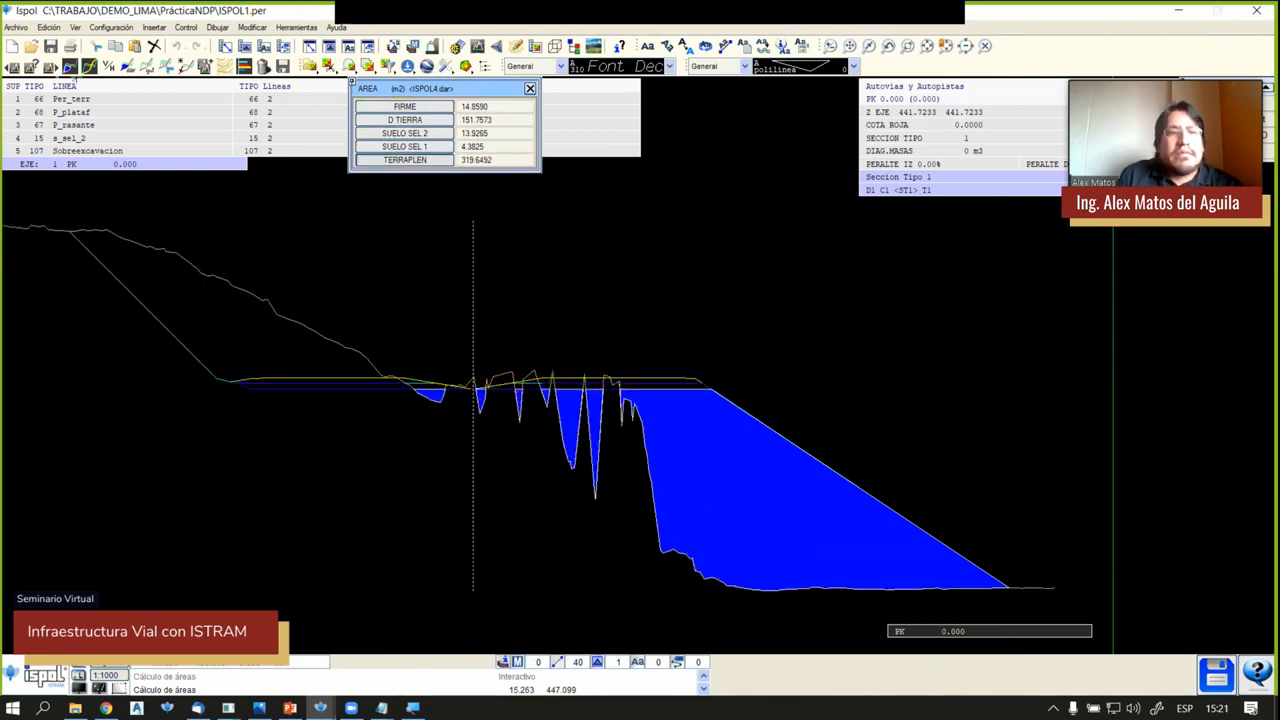
# Advance to the PK 80.000 profile and shade its SUELO SEL 2, SUELO SEL 1 and TERRAPLEN areas in turn
pyautogui.click(51, 70)
pyautogui.click(51, 68)
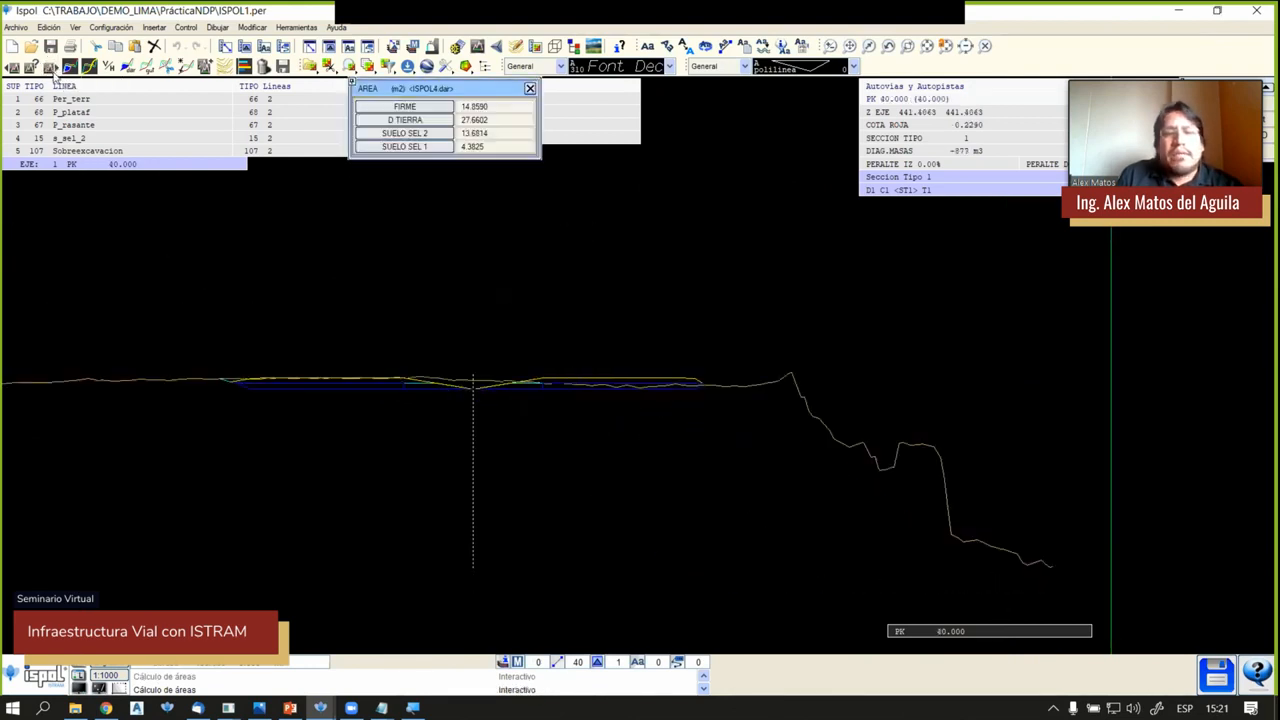
pyautogui.click(51, 68)
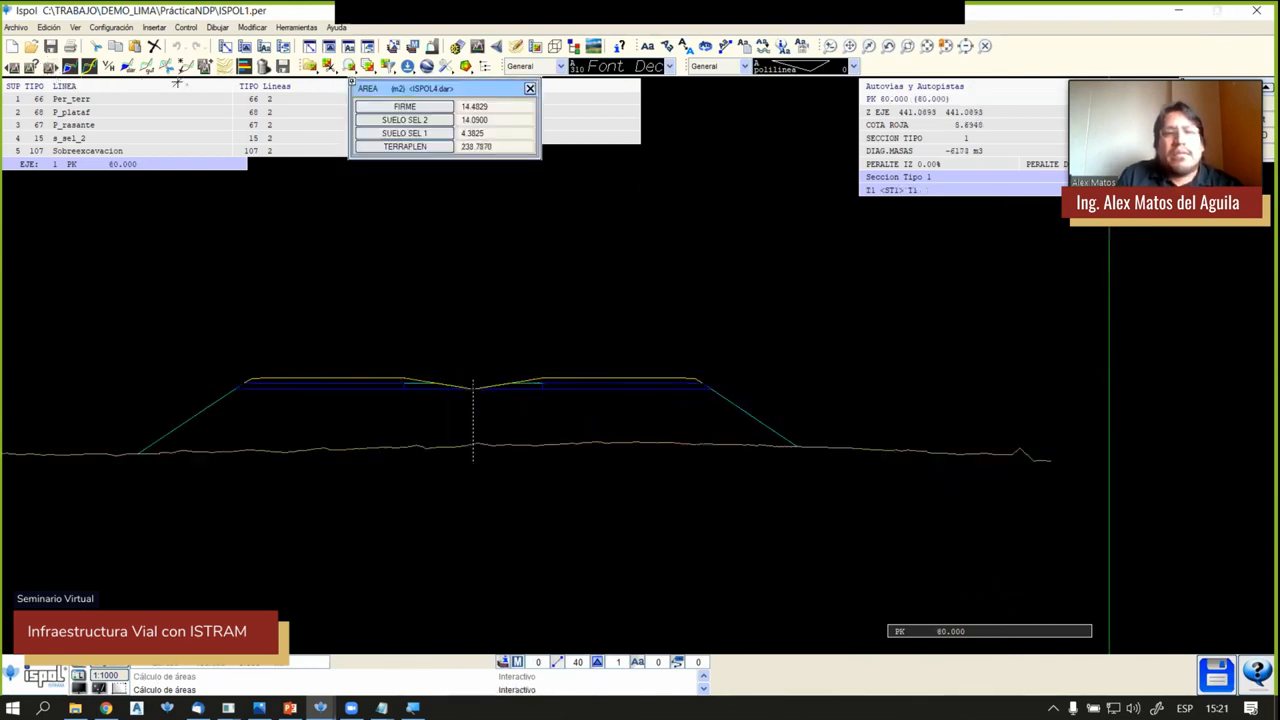
pyautogui.click(410, 120)
pyautogui.click(405, 133)
pyautogui.click(405, 146)
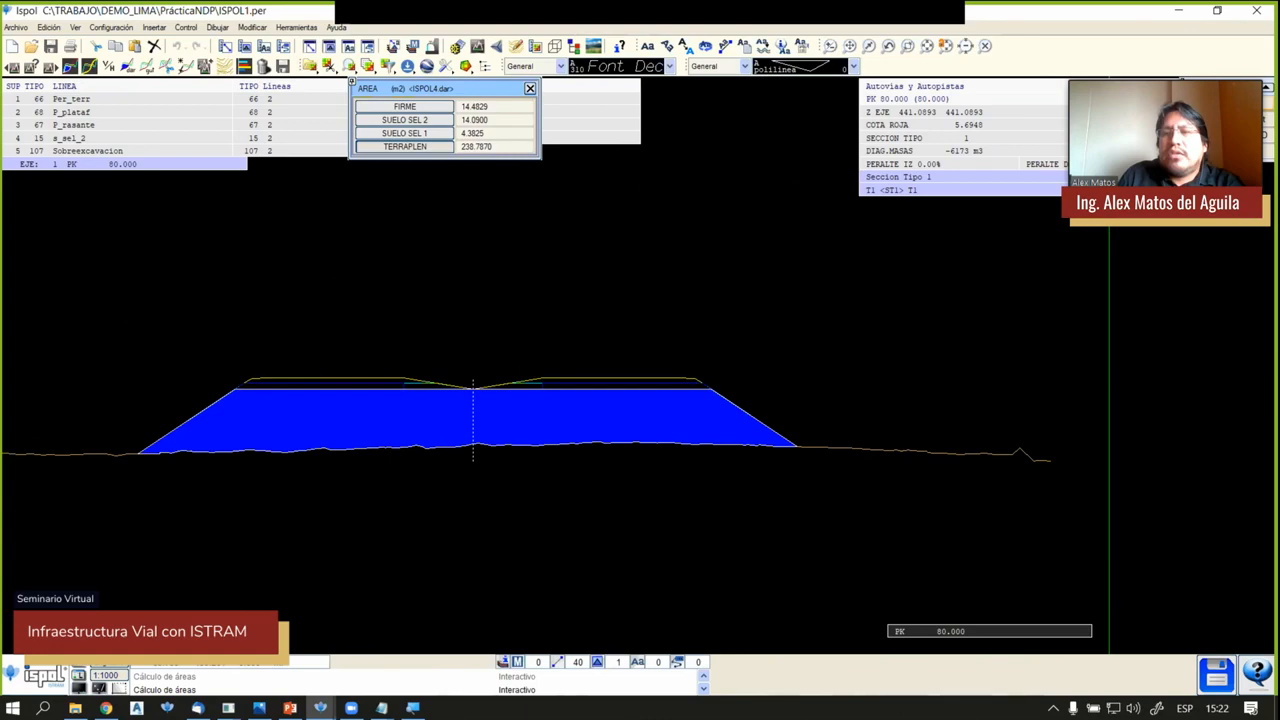
# Leave the profile editor and return to the plan drawing, centred on the middle section of the road
pyautogui.press('Escape')
pyautogui.click(615, 398)
pyautogui.scroll(-2, 803, 348)
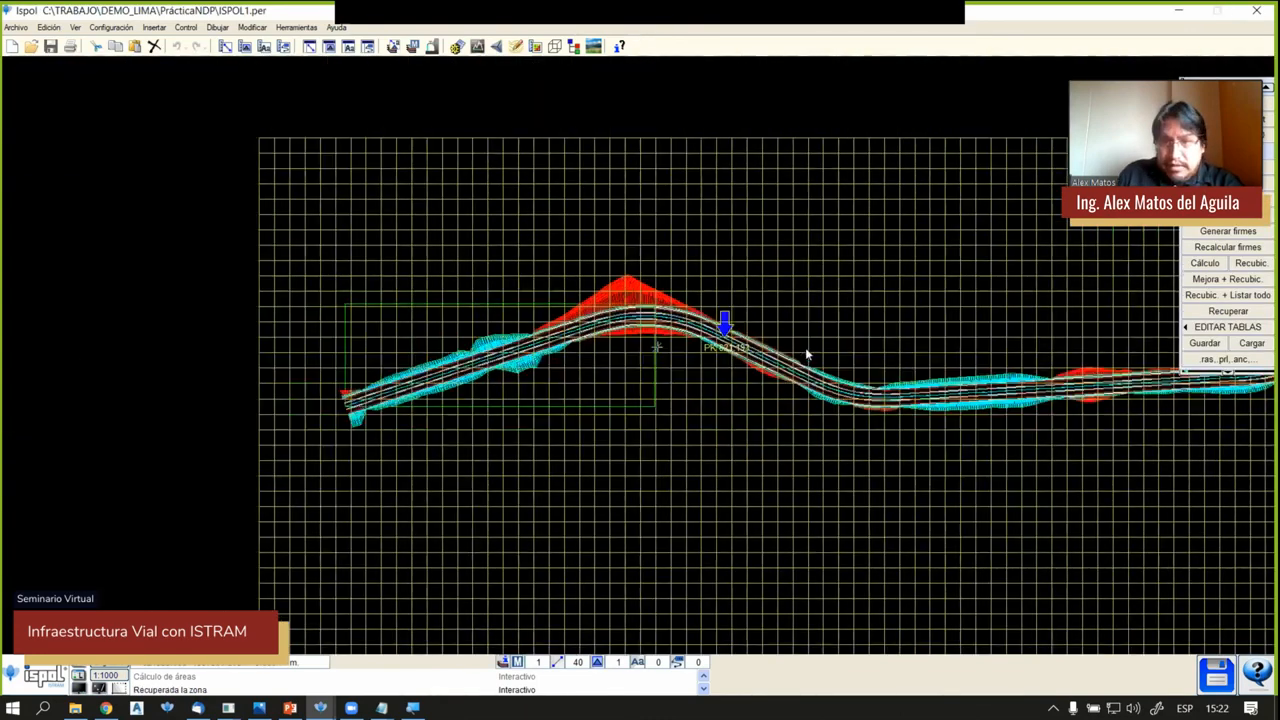
pyautogui.moveTo(803, 351); pyautogui.dragTo(665, 341, button='middle')
pyautogui.moveTo(770, 312); pyautogui.dragTo(651, 338, button='middle')
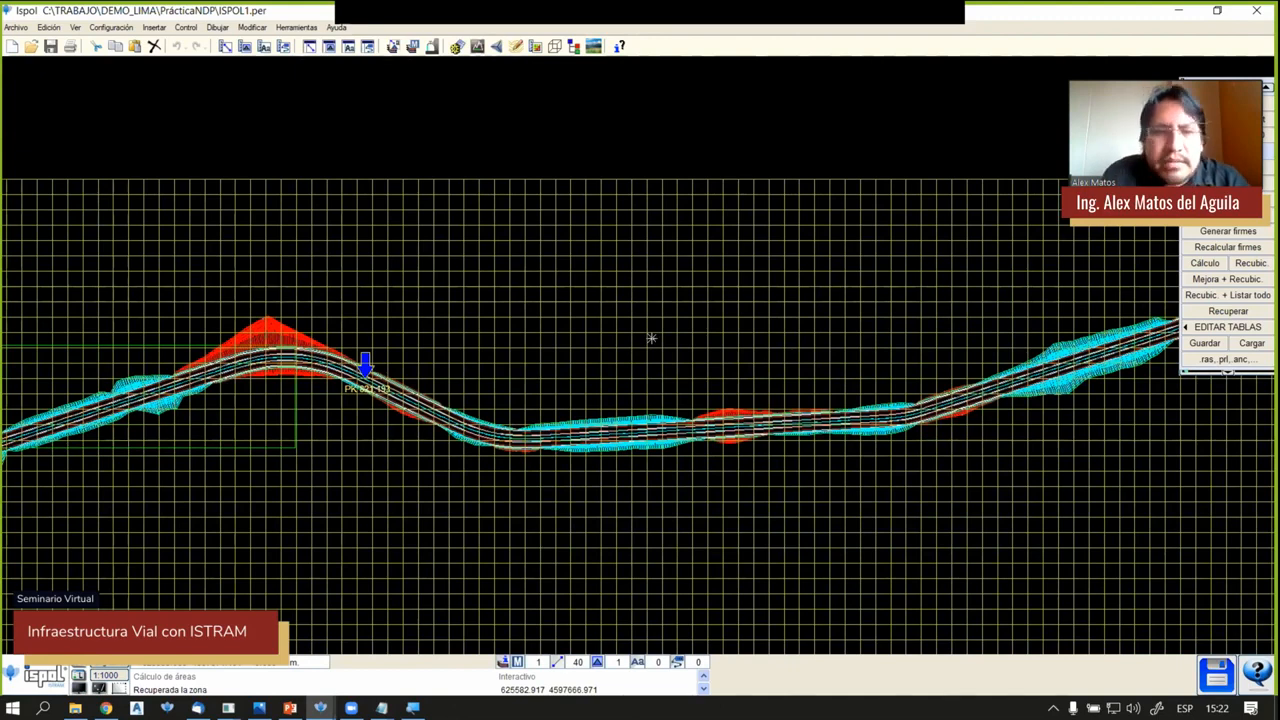
# Exit the cross-section query and open the general project data of axis 1
pyautogui.rightClick(651, 338)
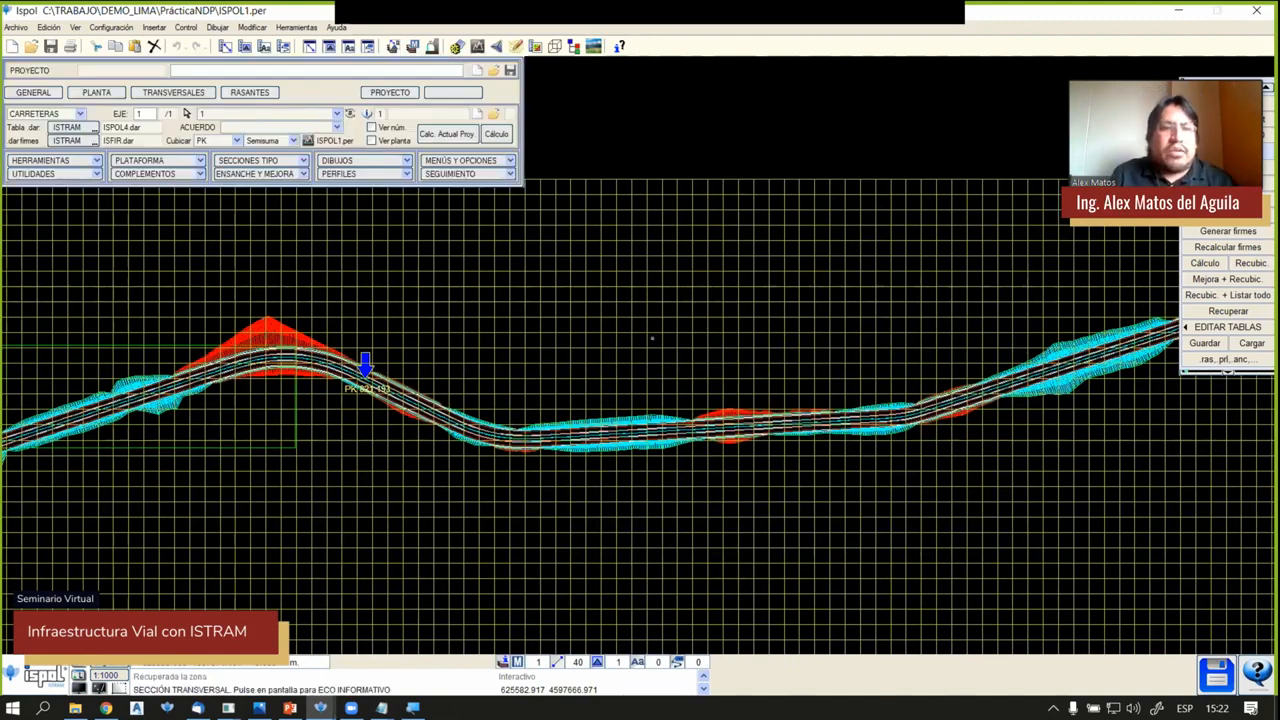
pyautogui.click(35, 94)
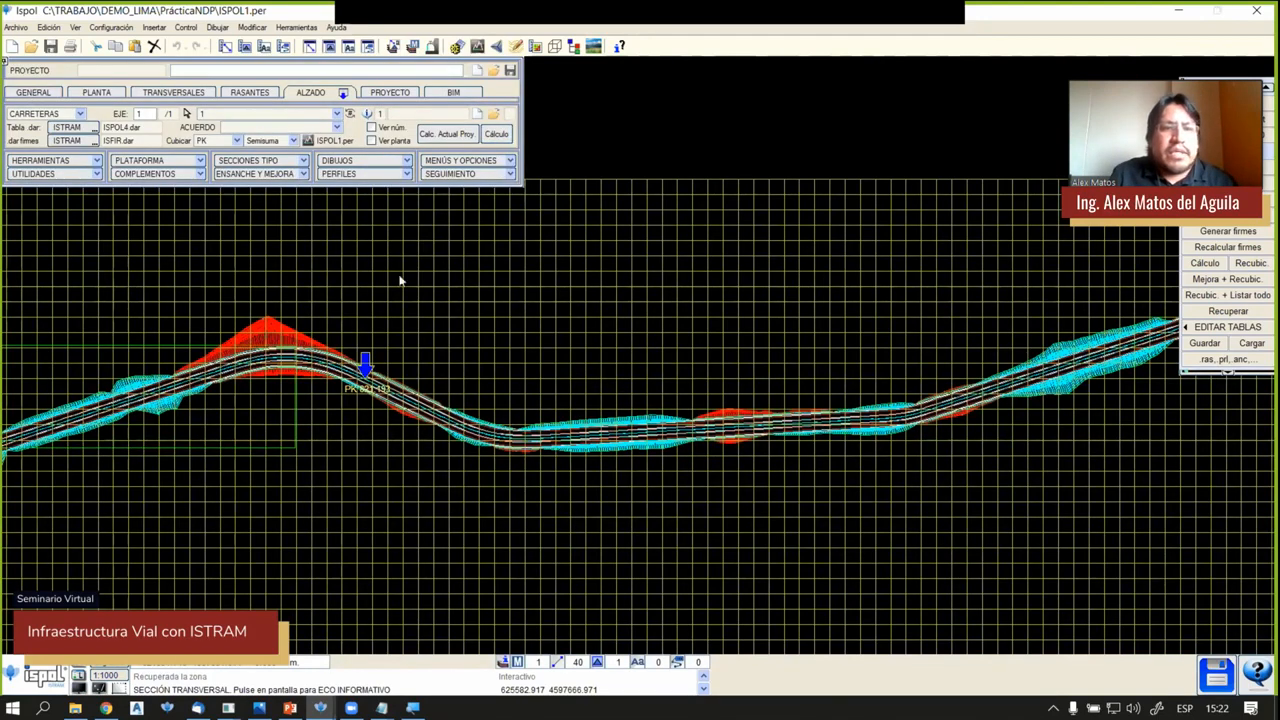
pyautogui.click(773, 425)
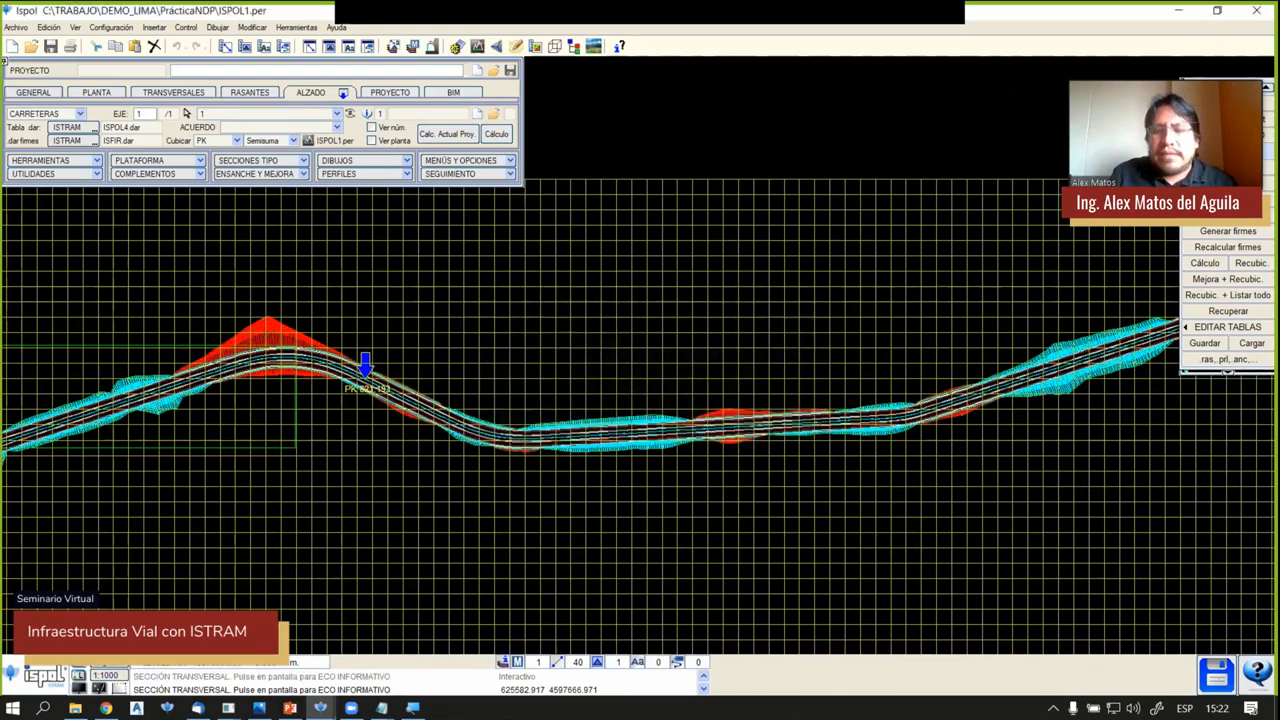
pyautogui.click(44, 95)
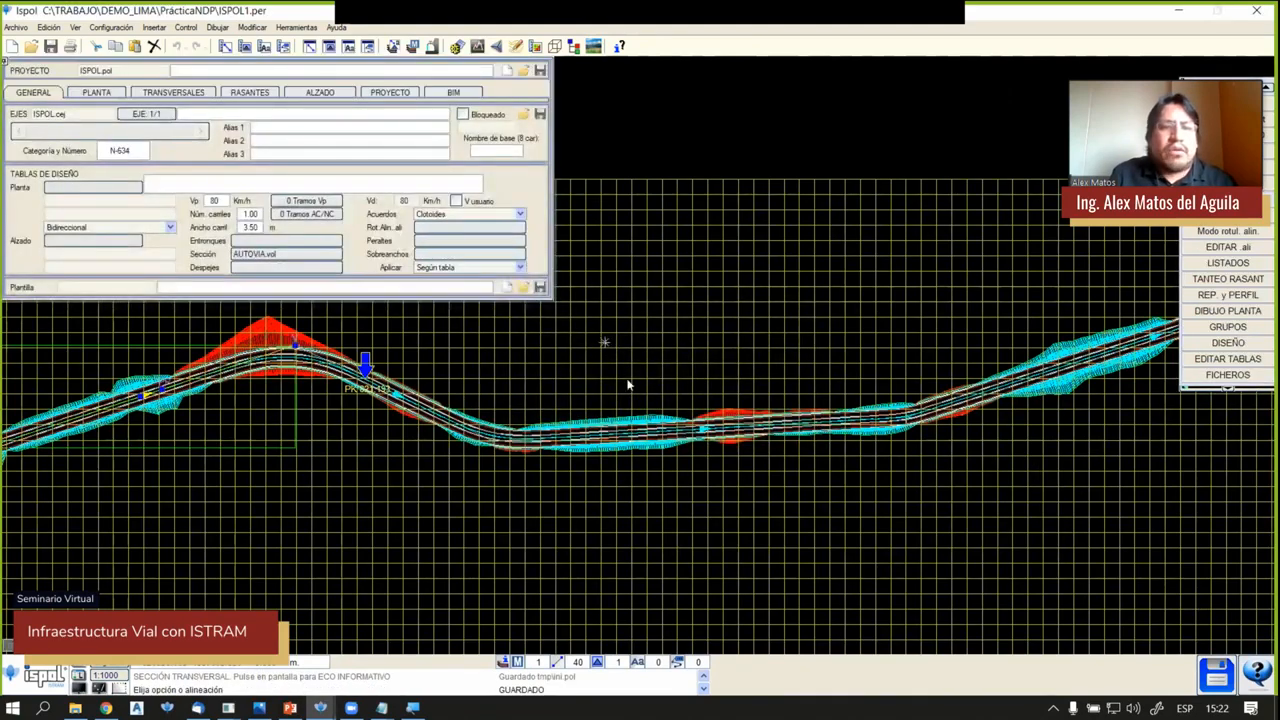
pyautogui.scroll(-3, 540, 328)
pyautogui.scroll(-1, 602, 405)
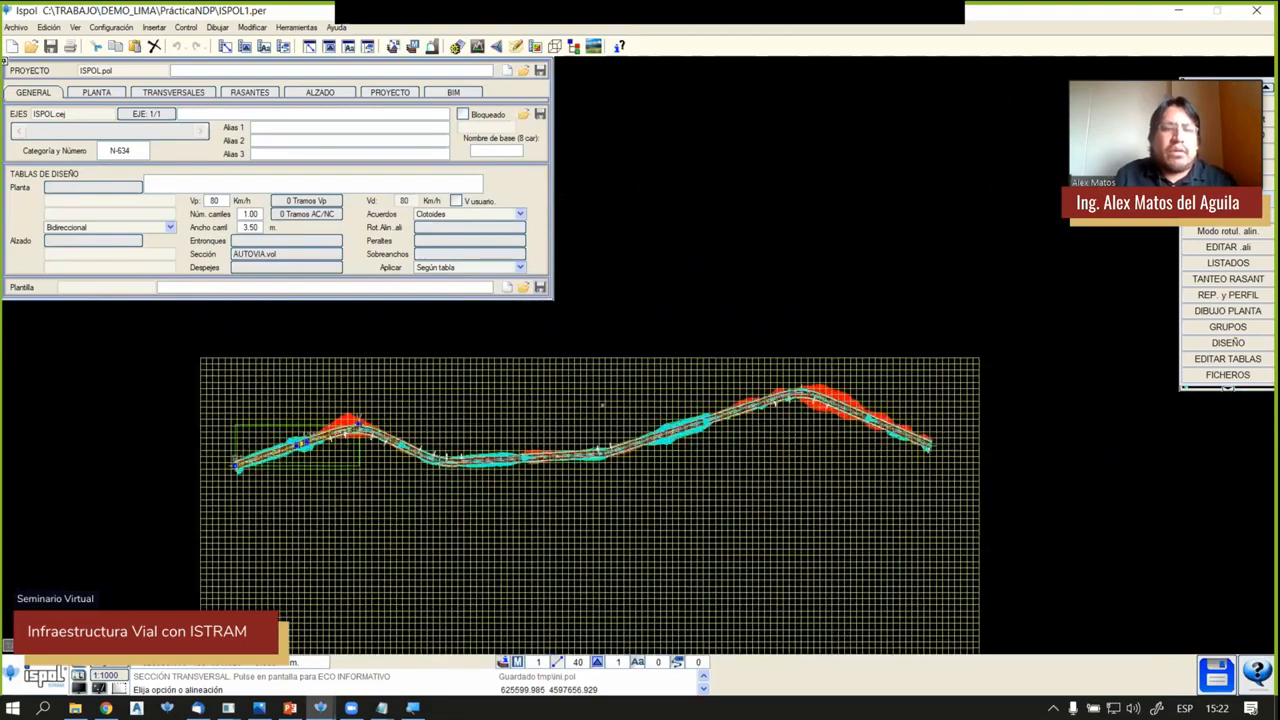
pyautogui.scroll(4, 654, 356)
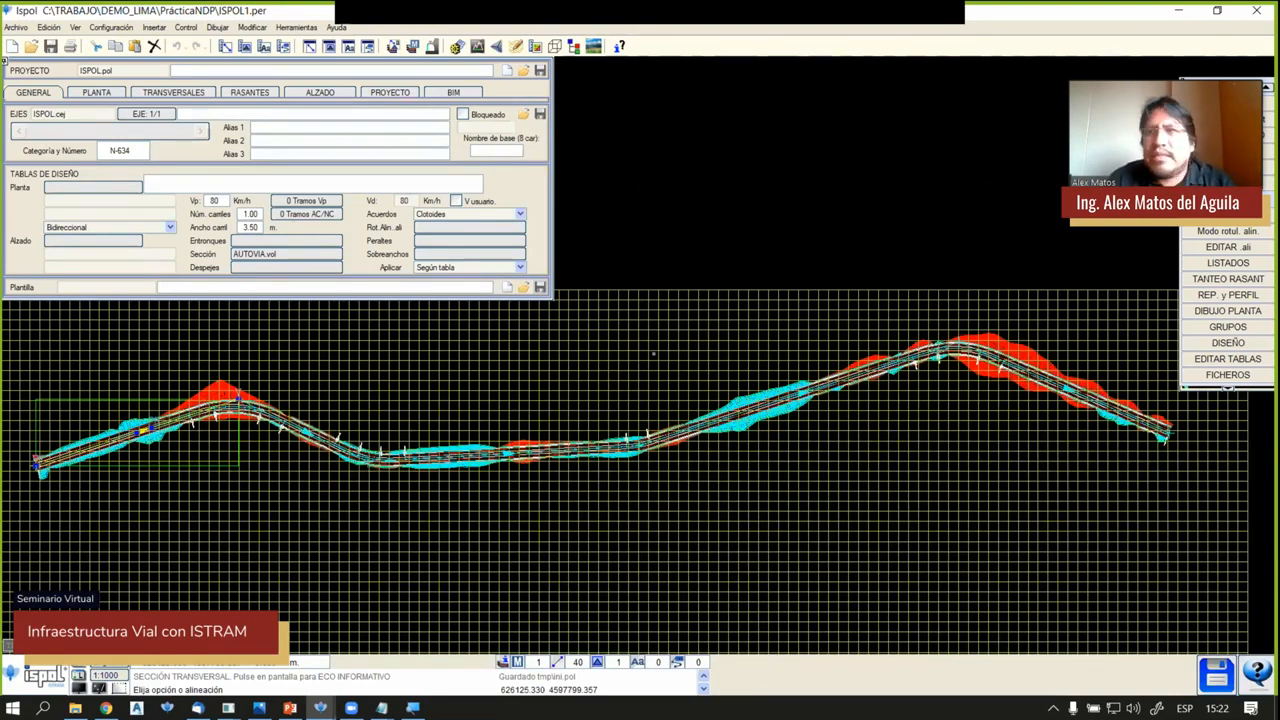
# Switch to File Explorer, browse the country libraries in C:\Ispol\lib_ext, select lib_peru.rar and return to ISPOL
pyautogui.click(75, 708)
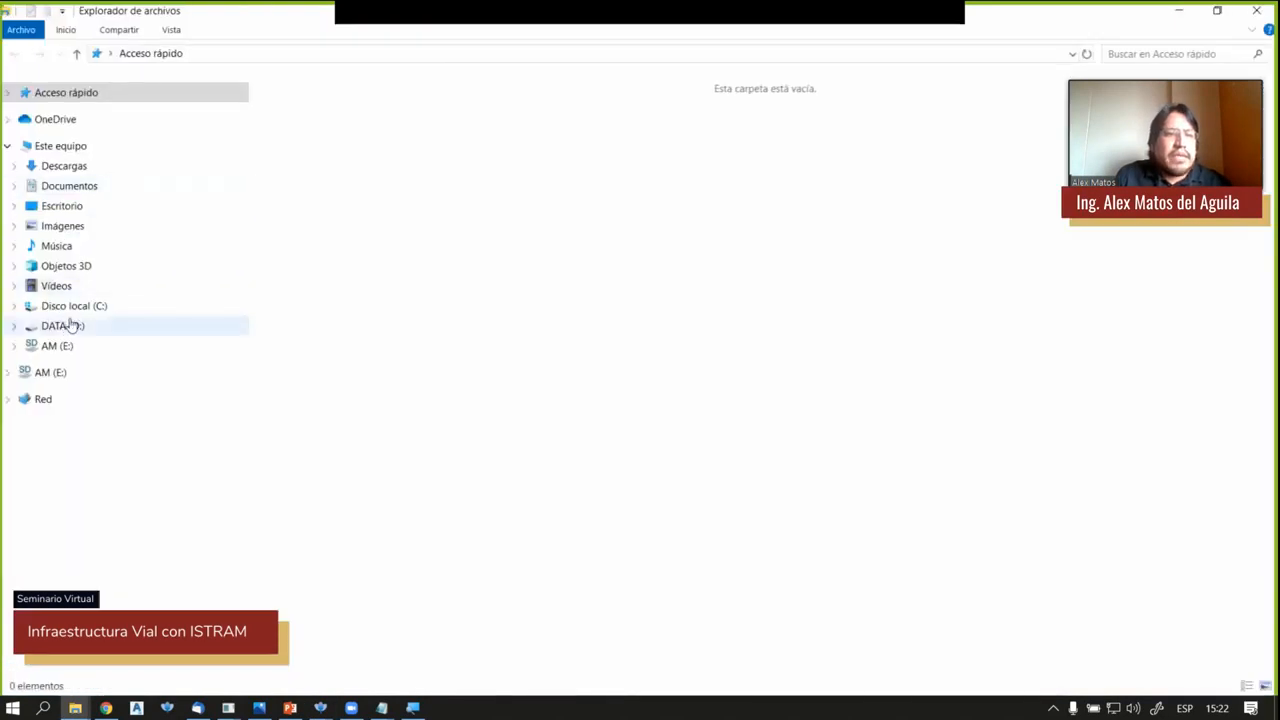
pyautogui.click(74, 306)
pyautogui.doubleClick(300, 212)
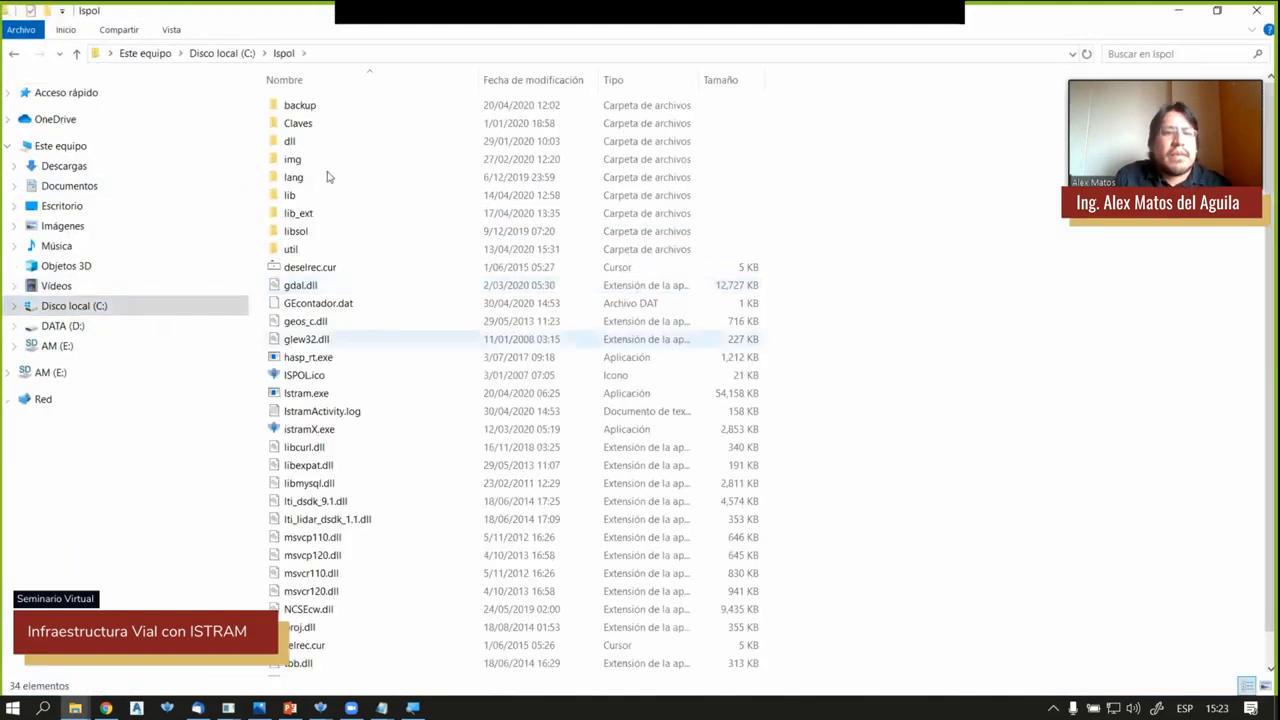
pyautogui.doubleClick(300, 213)
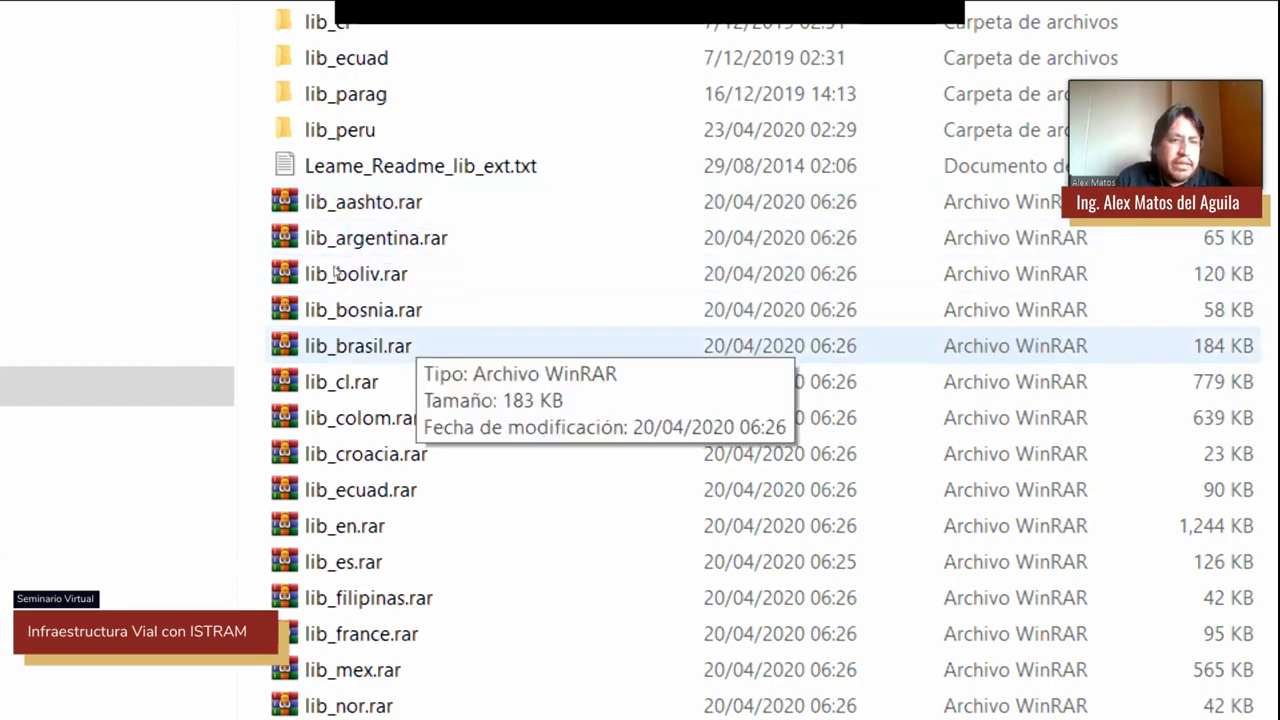
pyautogui.scroll(-2, 312, 555)
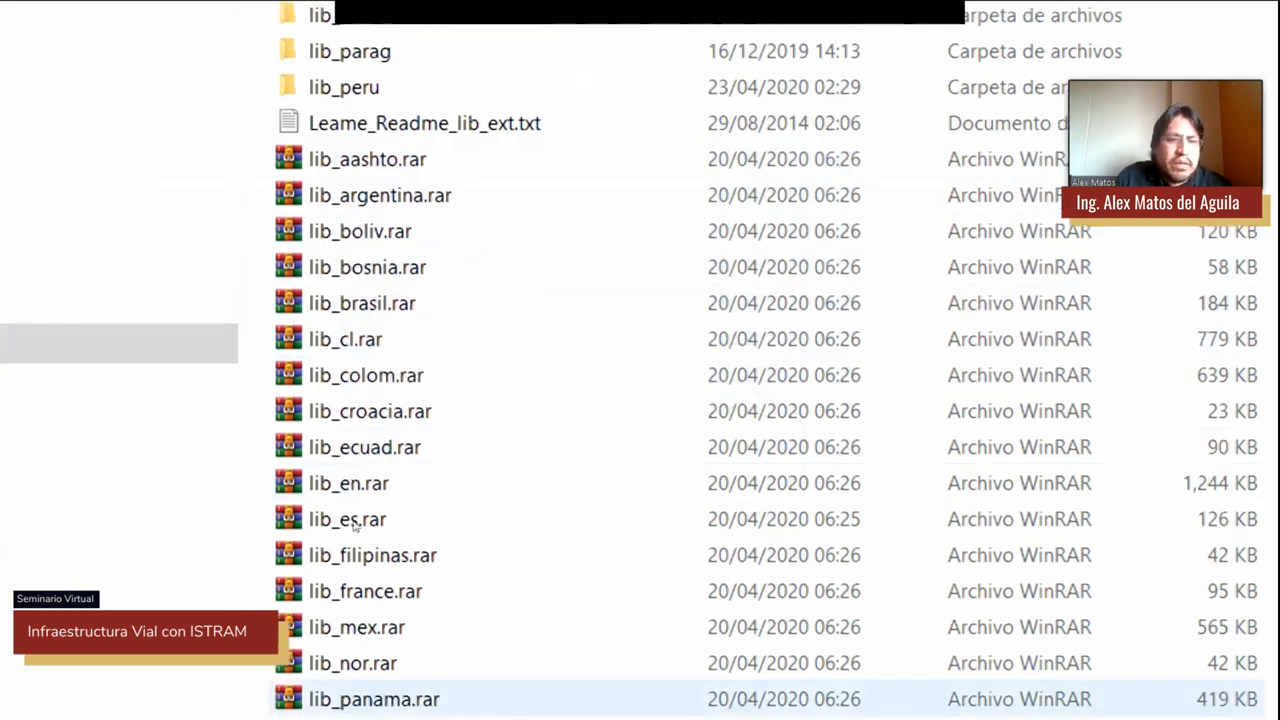
pyautogui.scroll(-2, 336, 600)
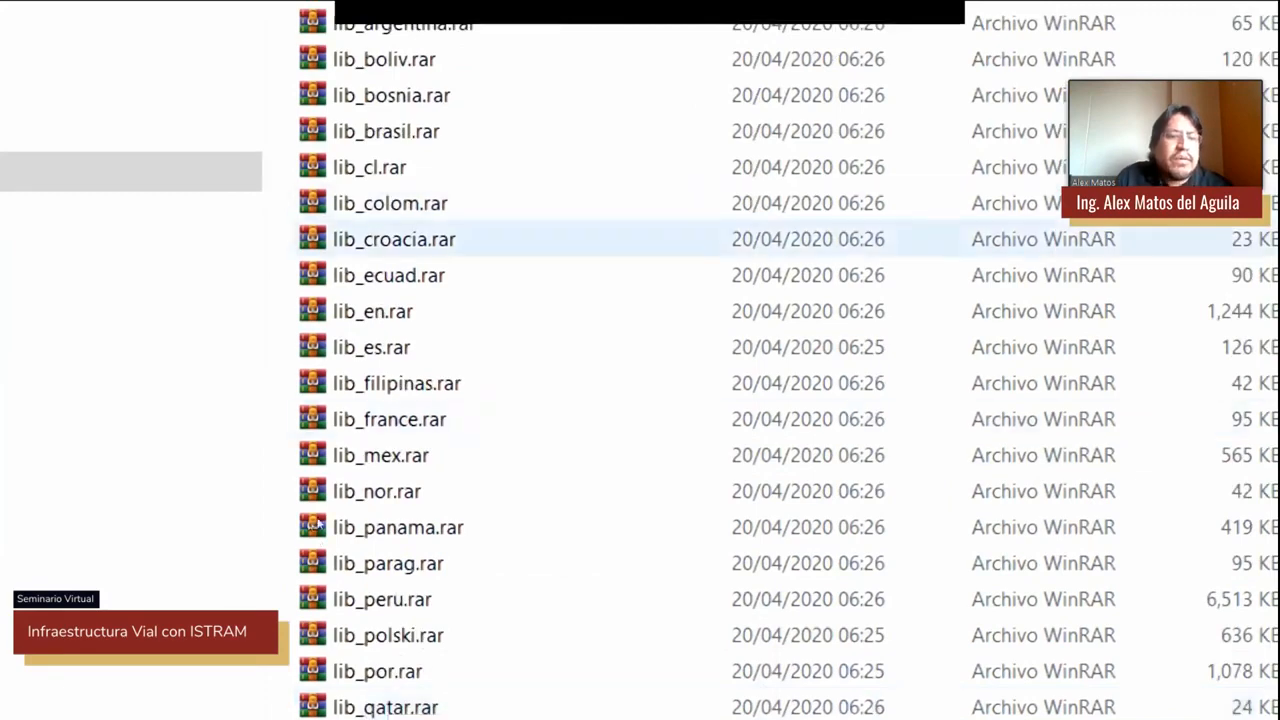
pyautogui.click(360, 547)
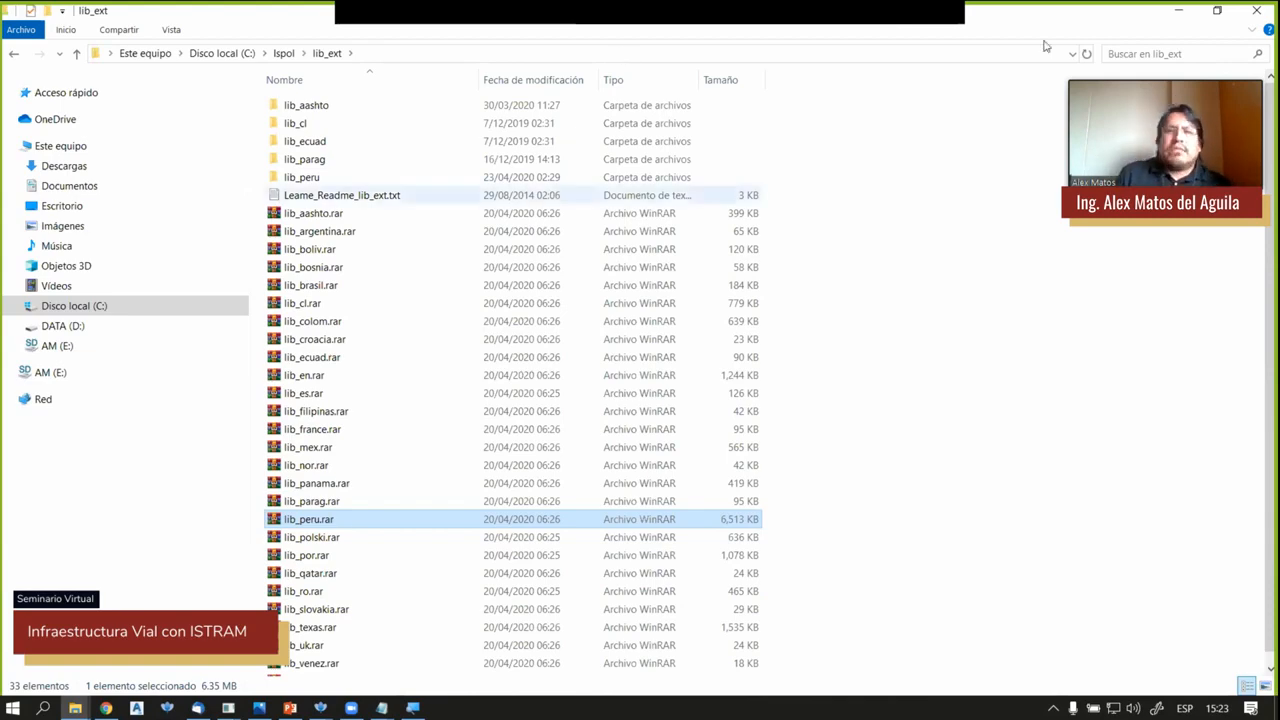
pyautogui.click(1179, 12)
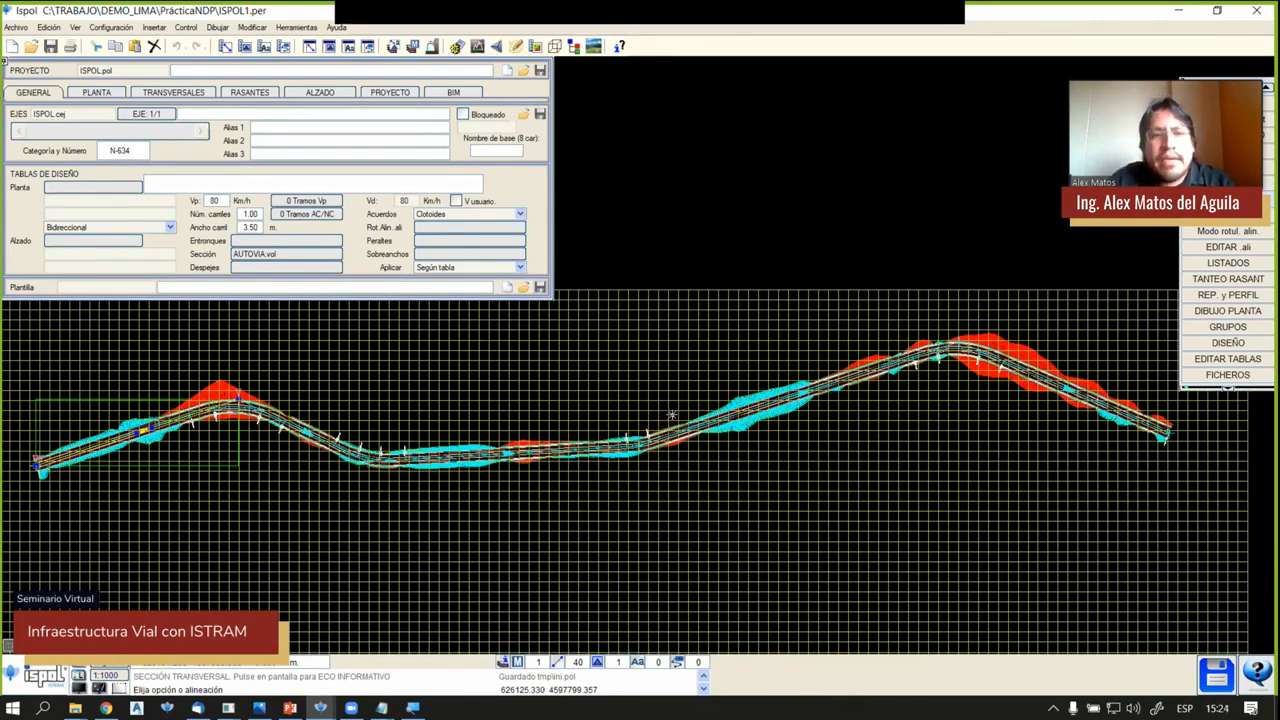
# Look through the plan alignment, cross-profile and grade-line data of axis 1, finishing in its elevation (ALZADO) data
pyautogui.scroll(4, 537, 400)
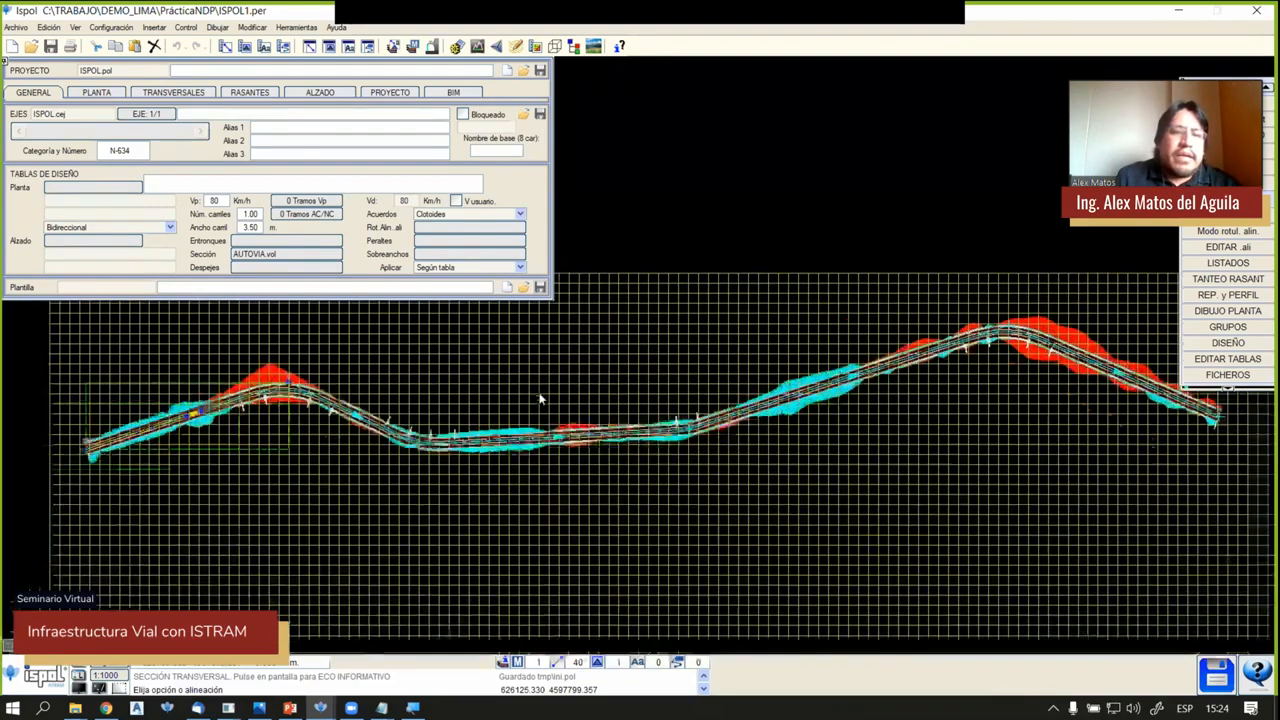
pyautogui.scroll(-3, 575, 428)
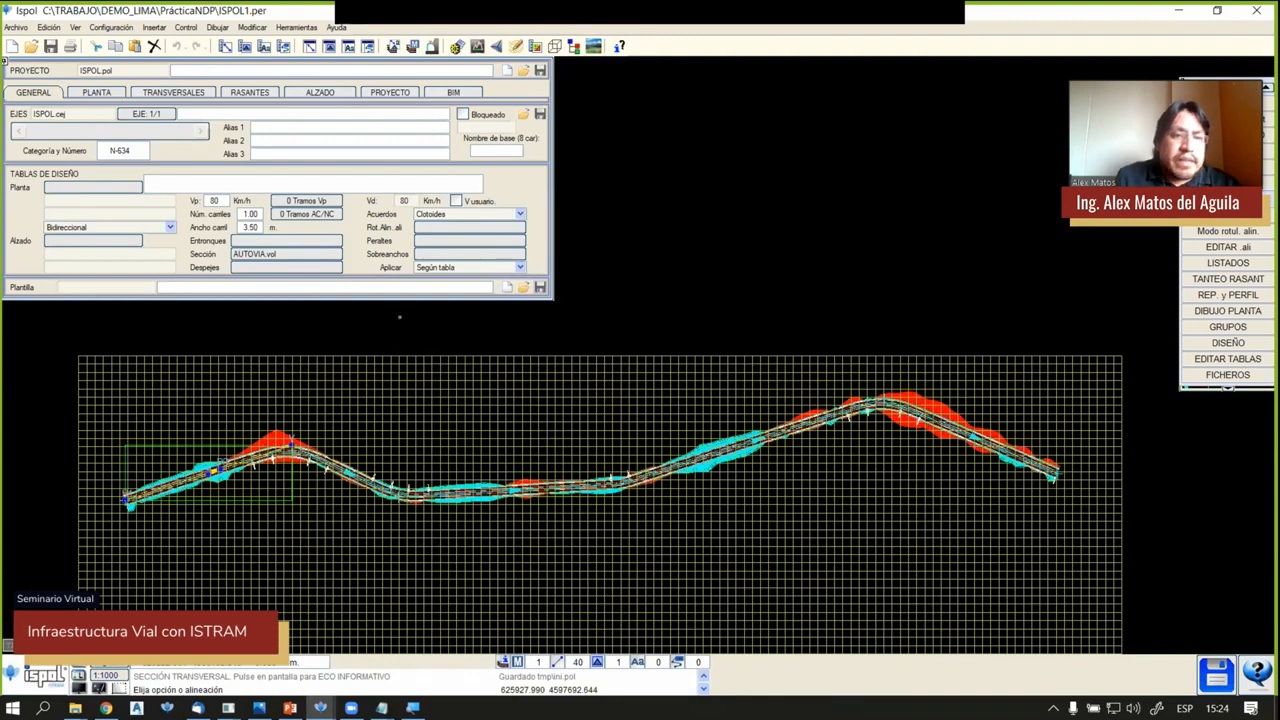
pyautogui.click(452, 93)
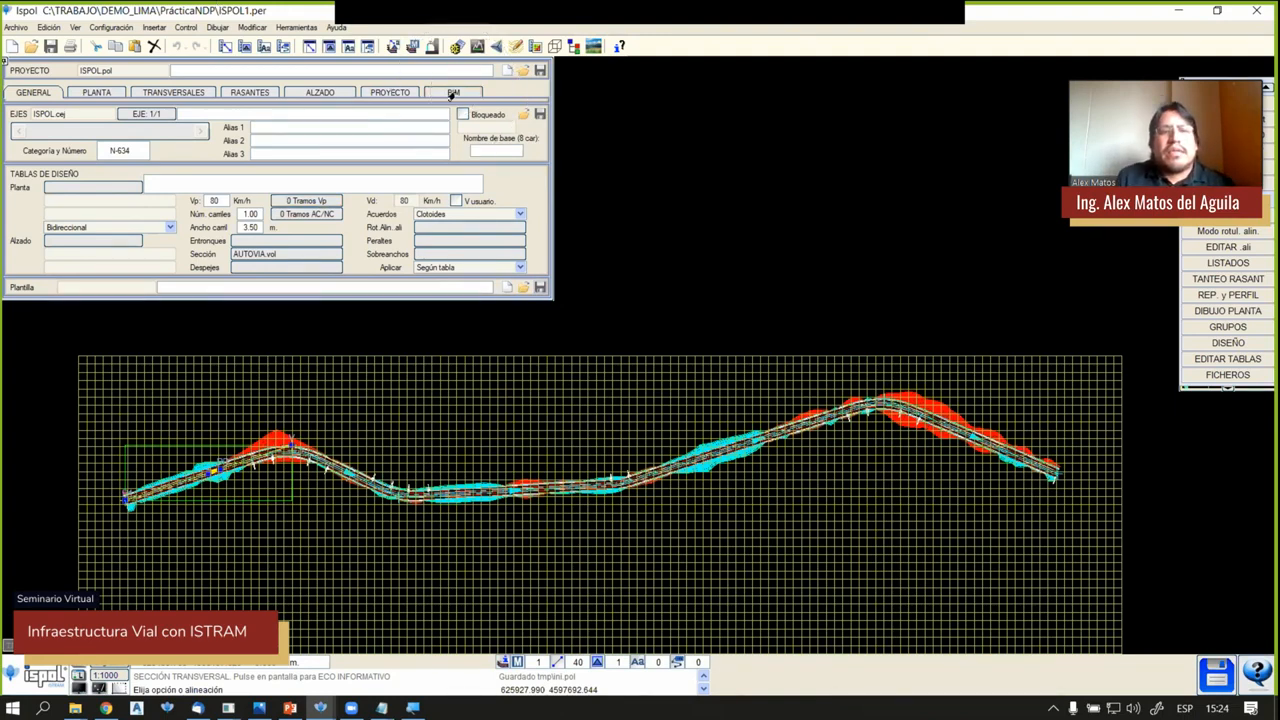
pyautogui.click(452, 93)
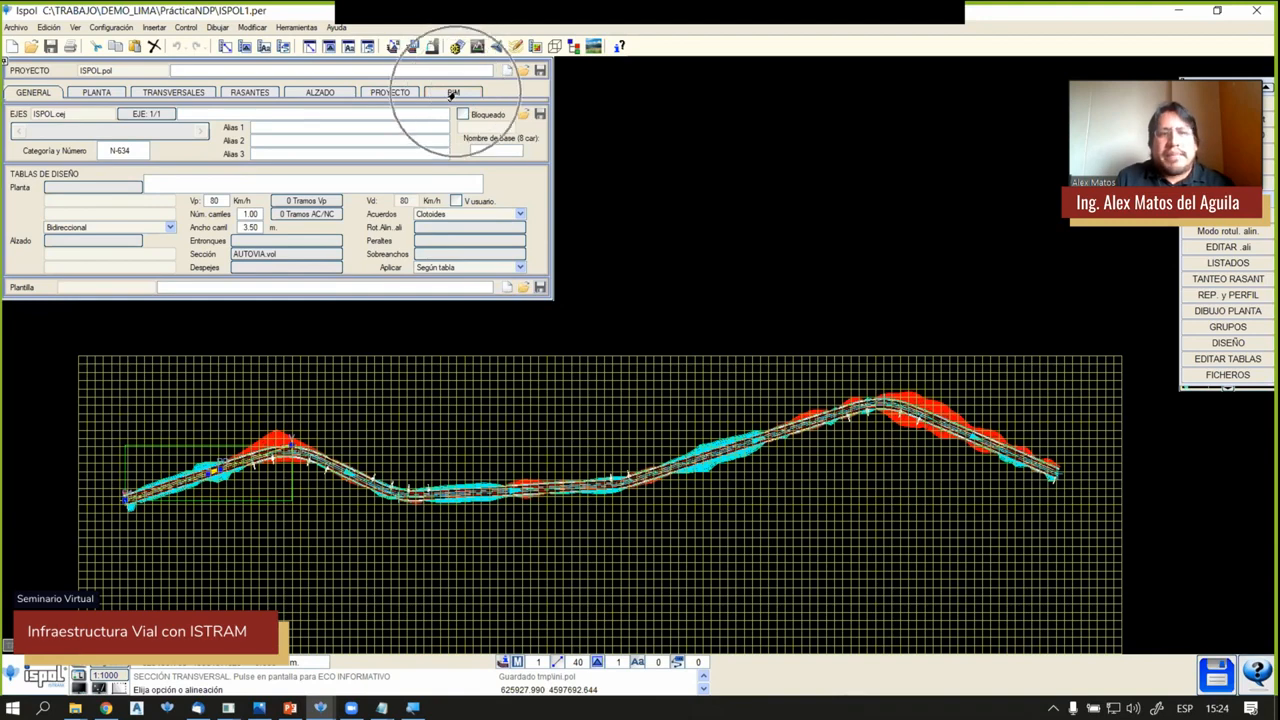
pyautogui.click(88, 92)
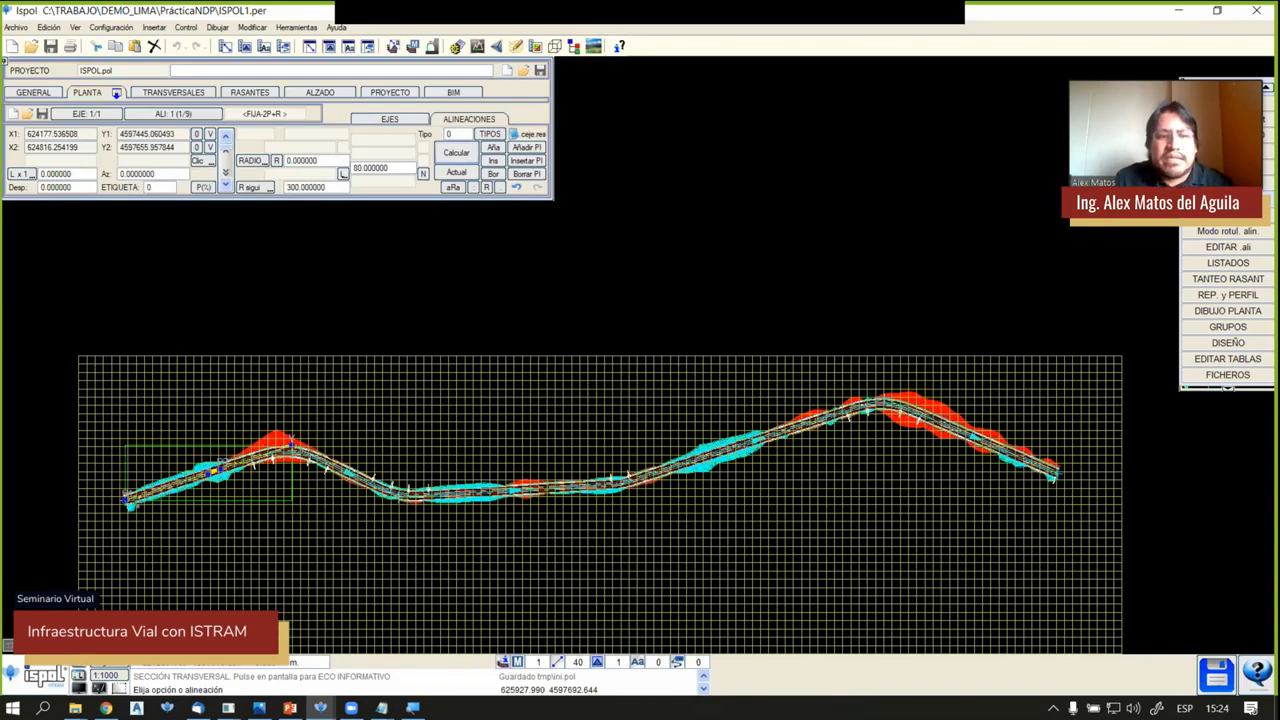
pyautogui.scroll(2, 135, 502)
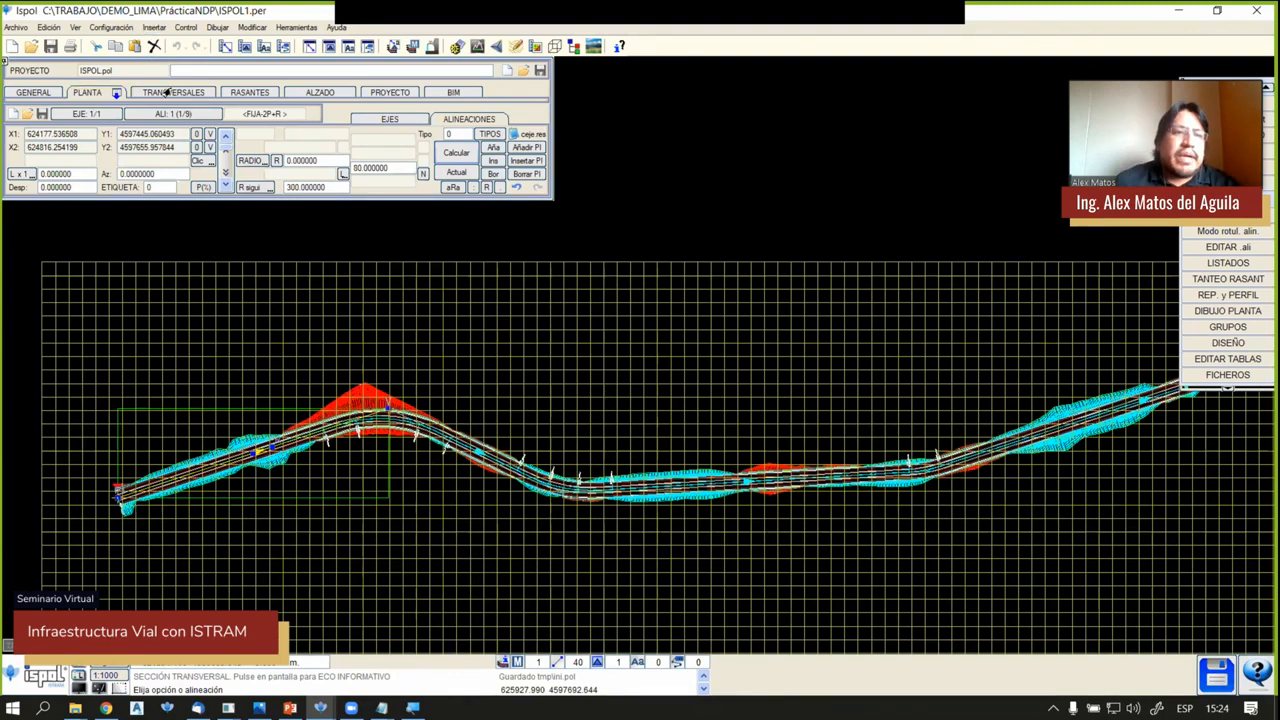
pyautogui.click(167, 92)
pyautogui.click(247, 92)
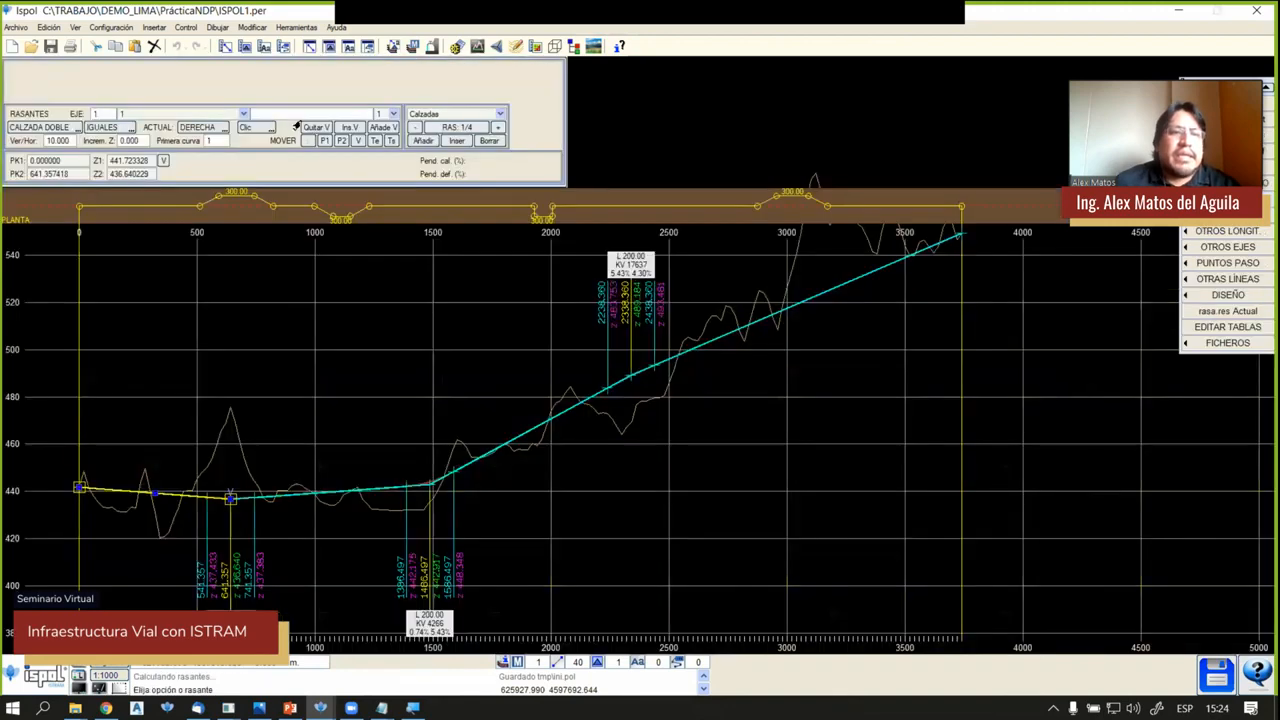
pyautogui.click(322, 92)
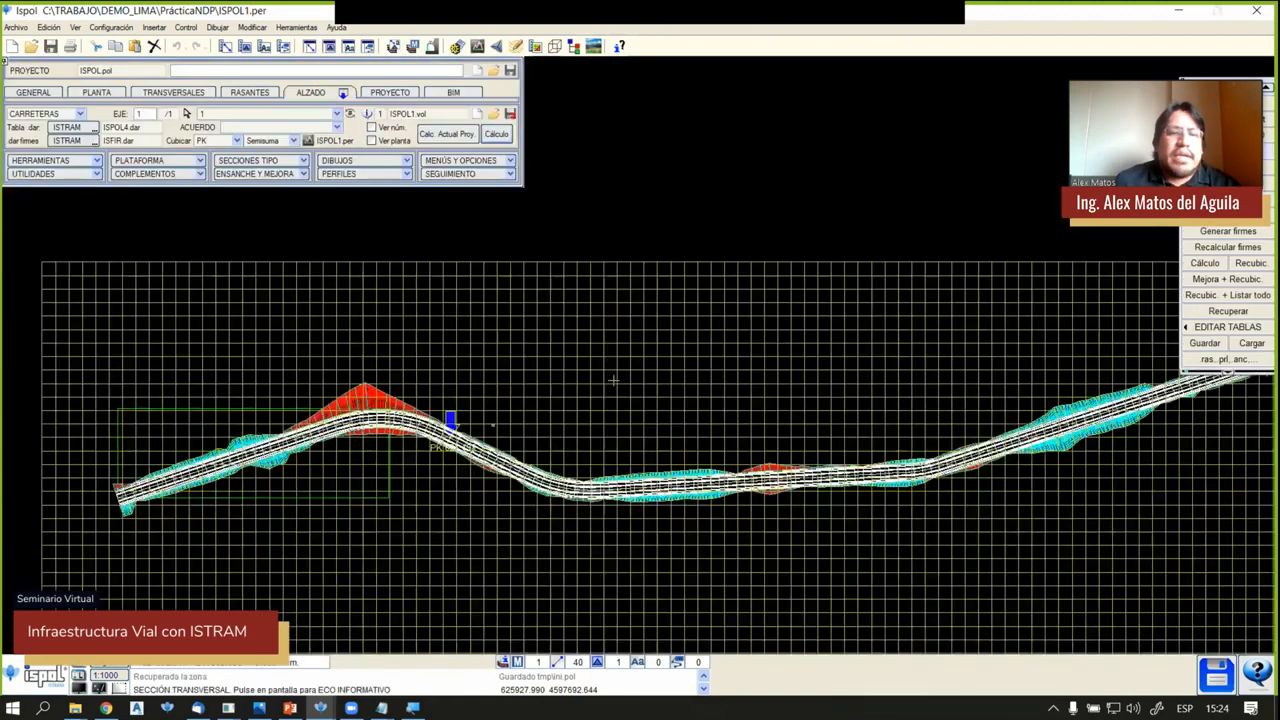
# Query the cross section at about PK 872, examine the structure elements table and its deck editor, and close them
pyautogui.click(461, 370)
pyautogui.click(285, 165)
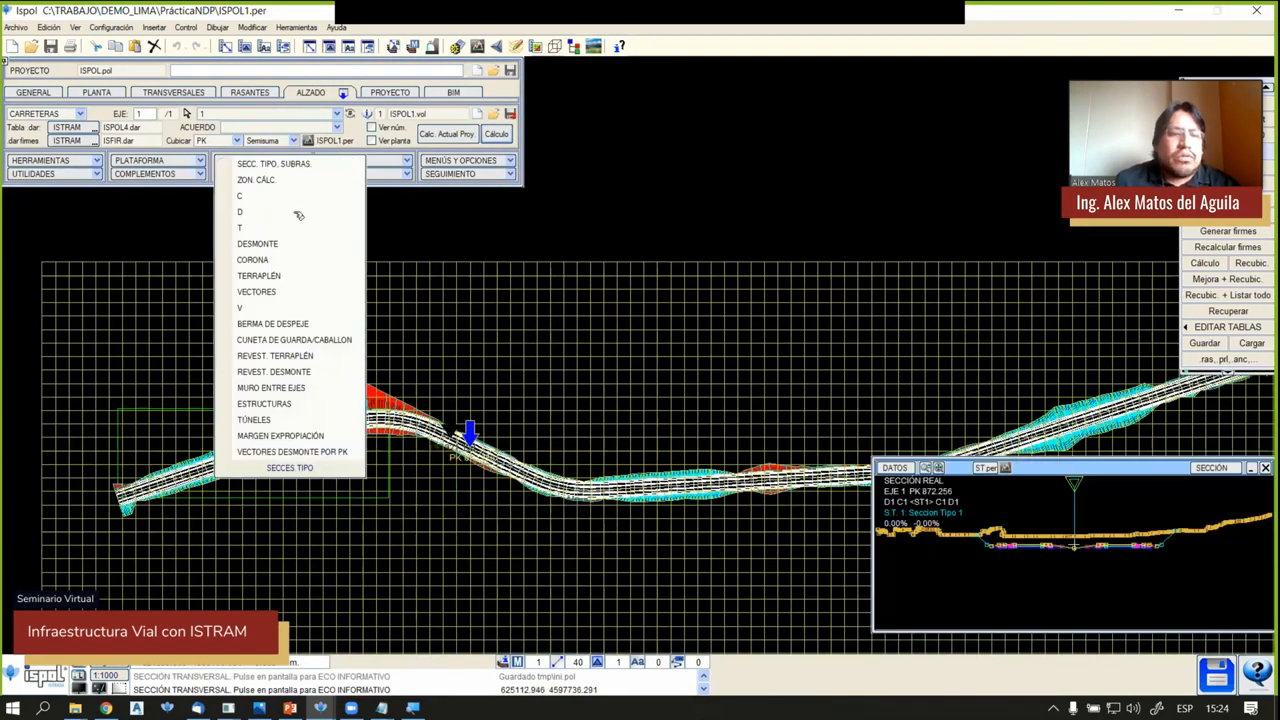
pyautogui.click(293, 405)
pyautogui.click(467, 89)
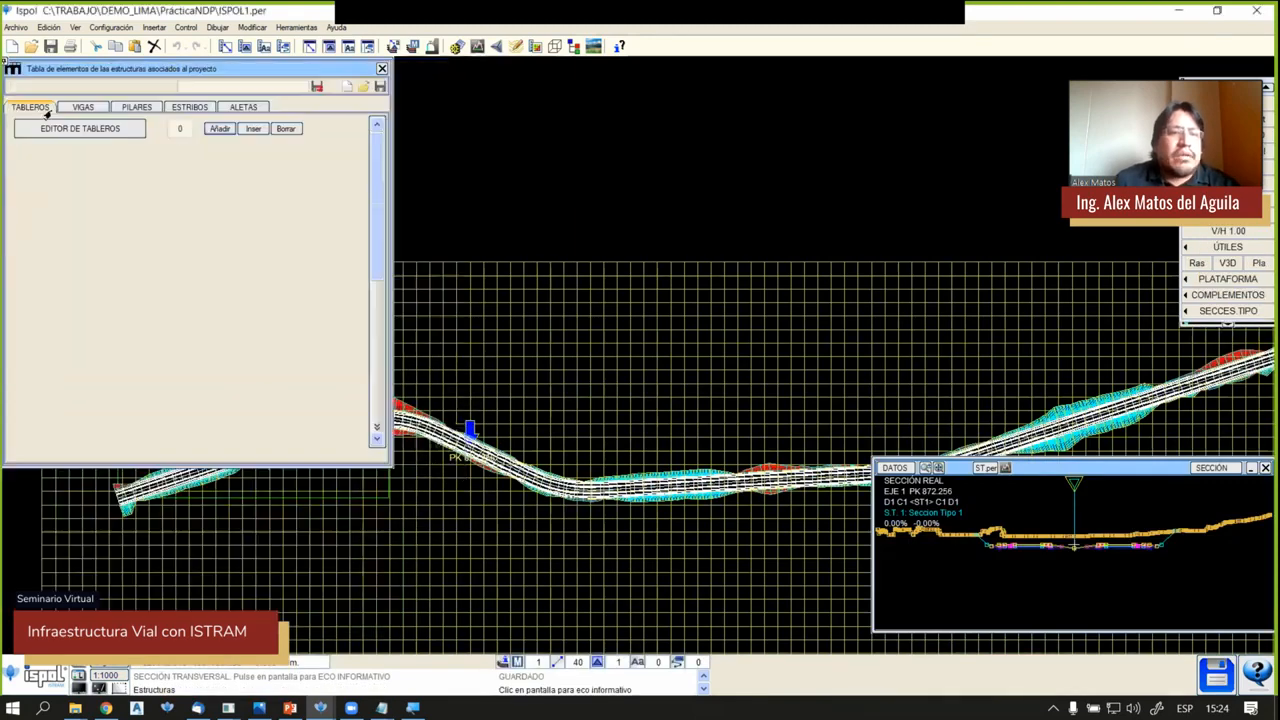
pyautogui.click(60, 133)
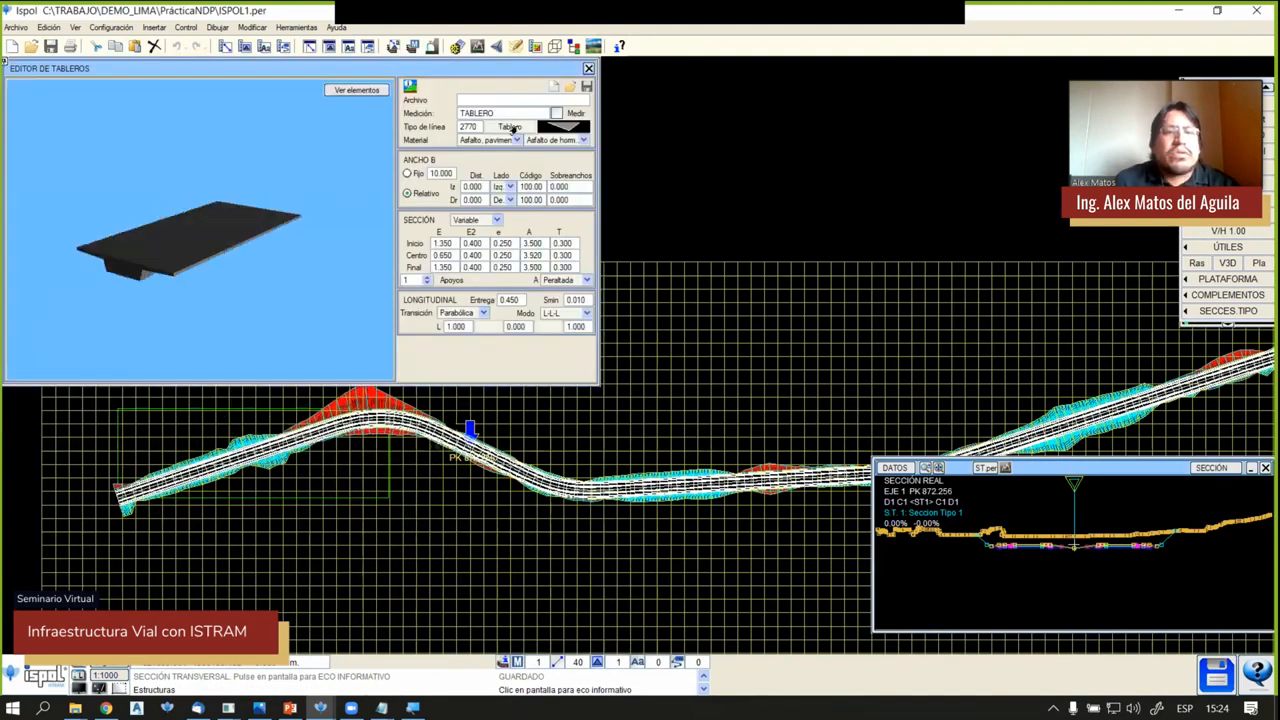
pyautogui.click(588, 68)
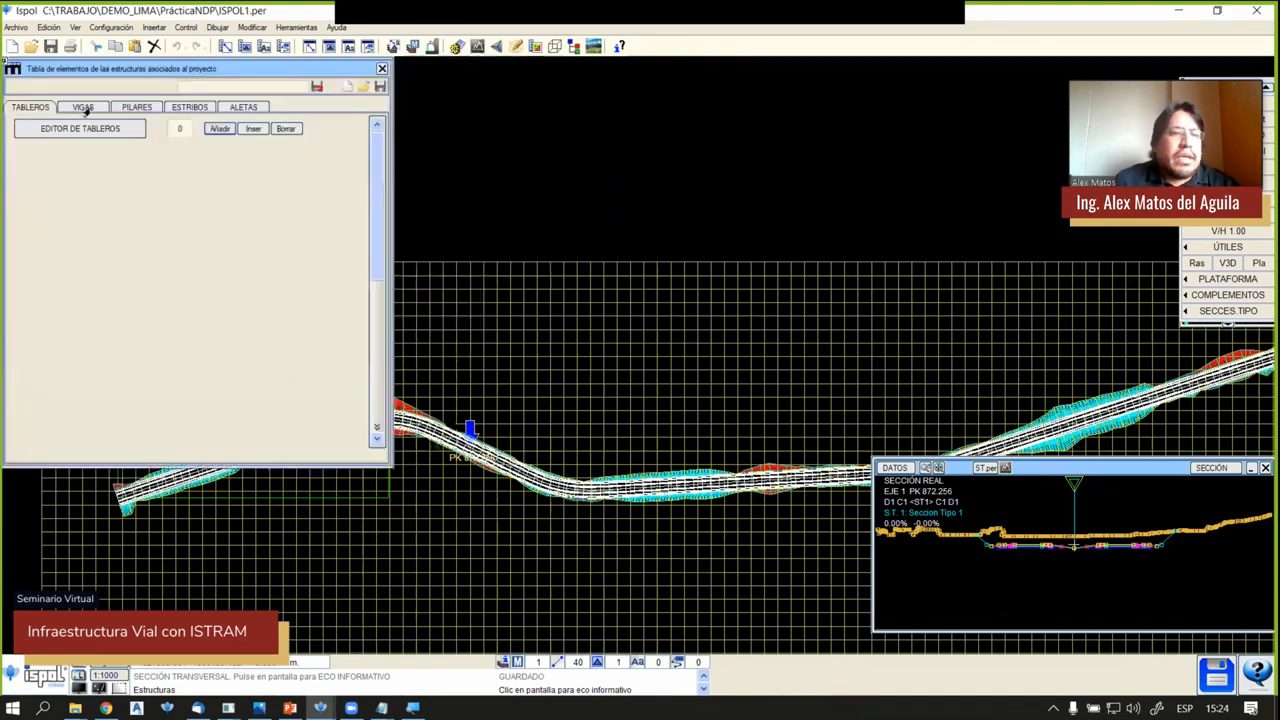
pyautogui.click(381, 68)
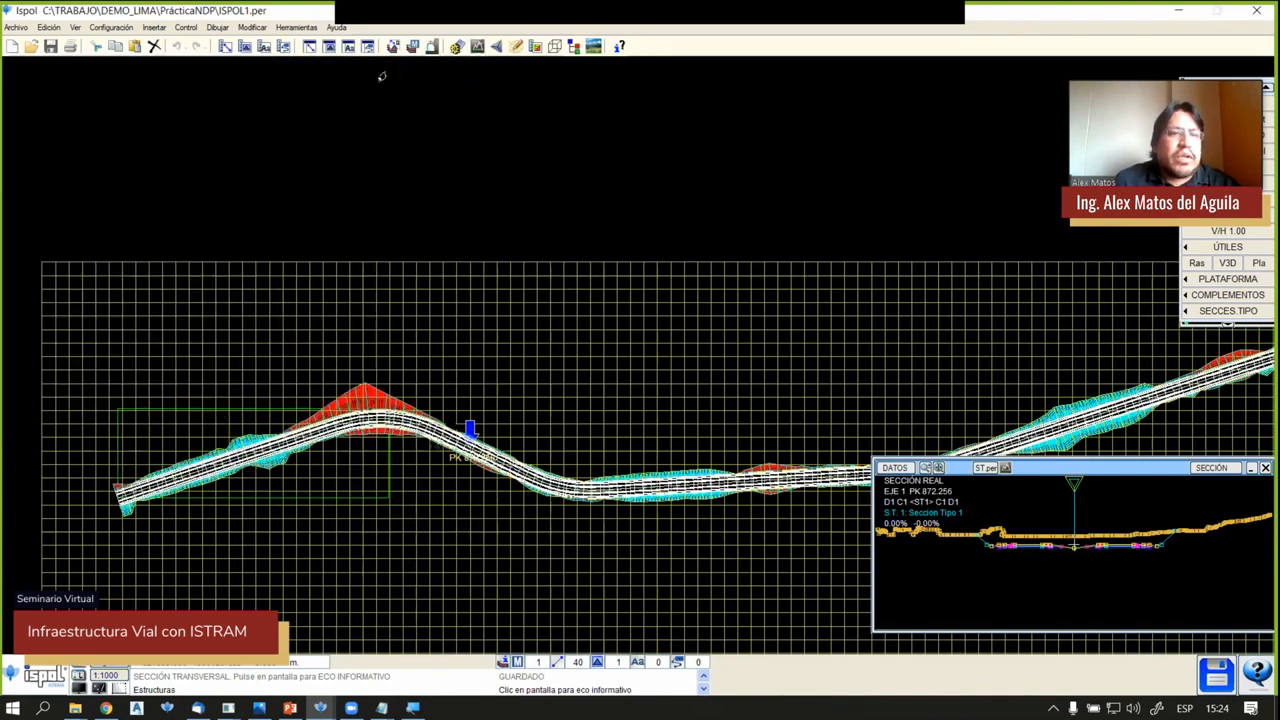
pyautogui.rightClick(588, 94)
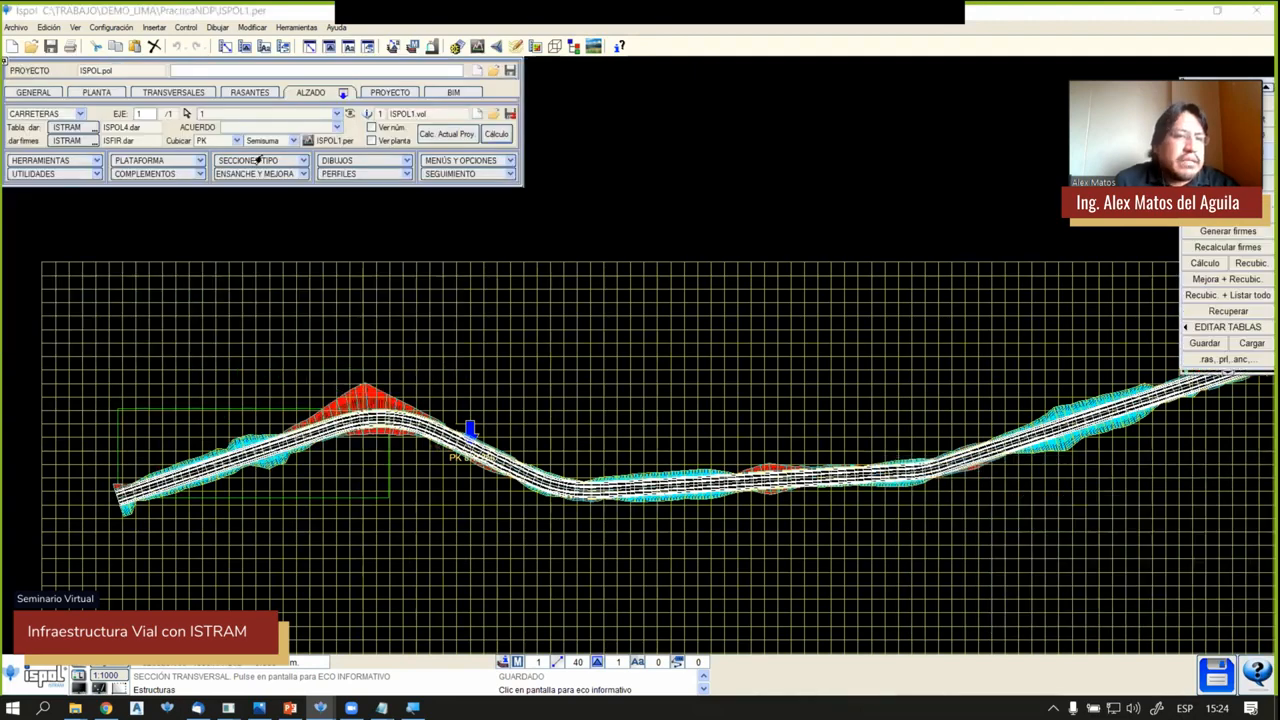
# Open the tunnel definition of the typical sections to examine its model diagram, and leave it
pyautogui.click(260, 160)
pyautogui.click(297, 412)
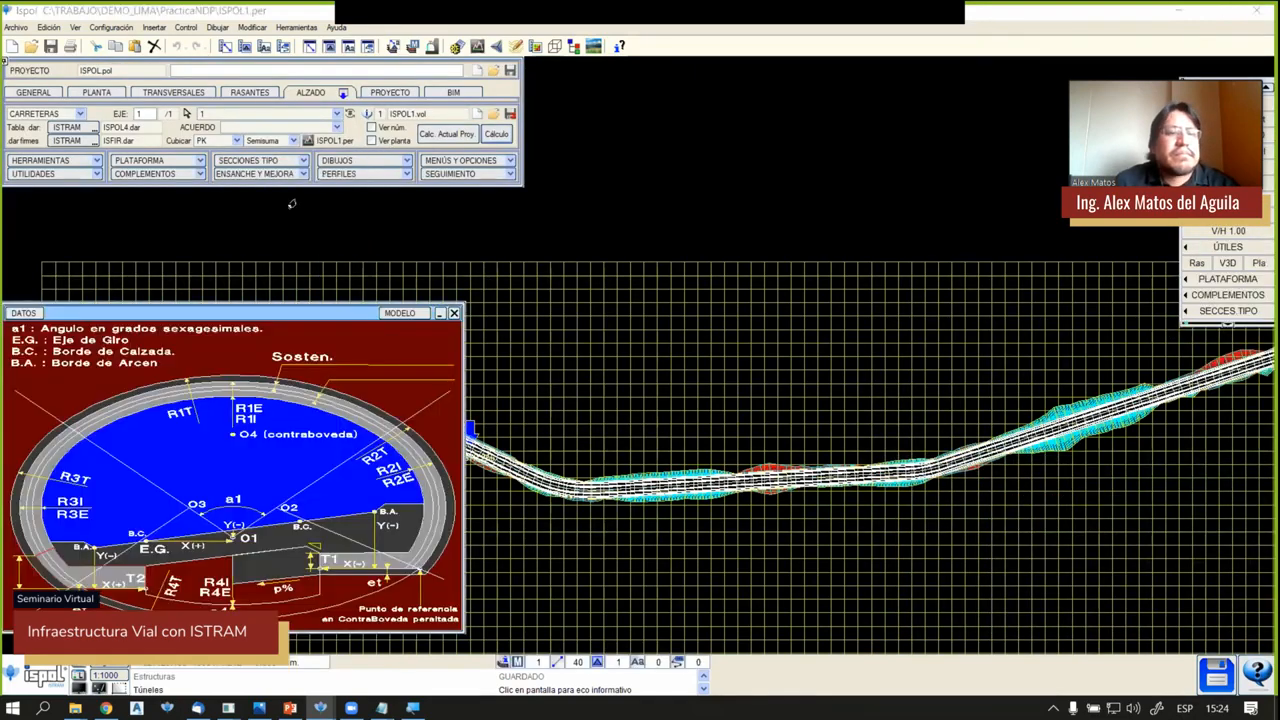
pyautogui.rightClick(847, 118)
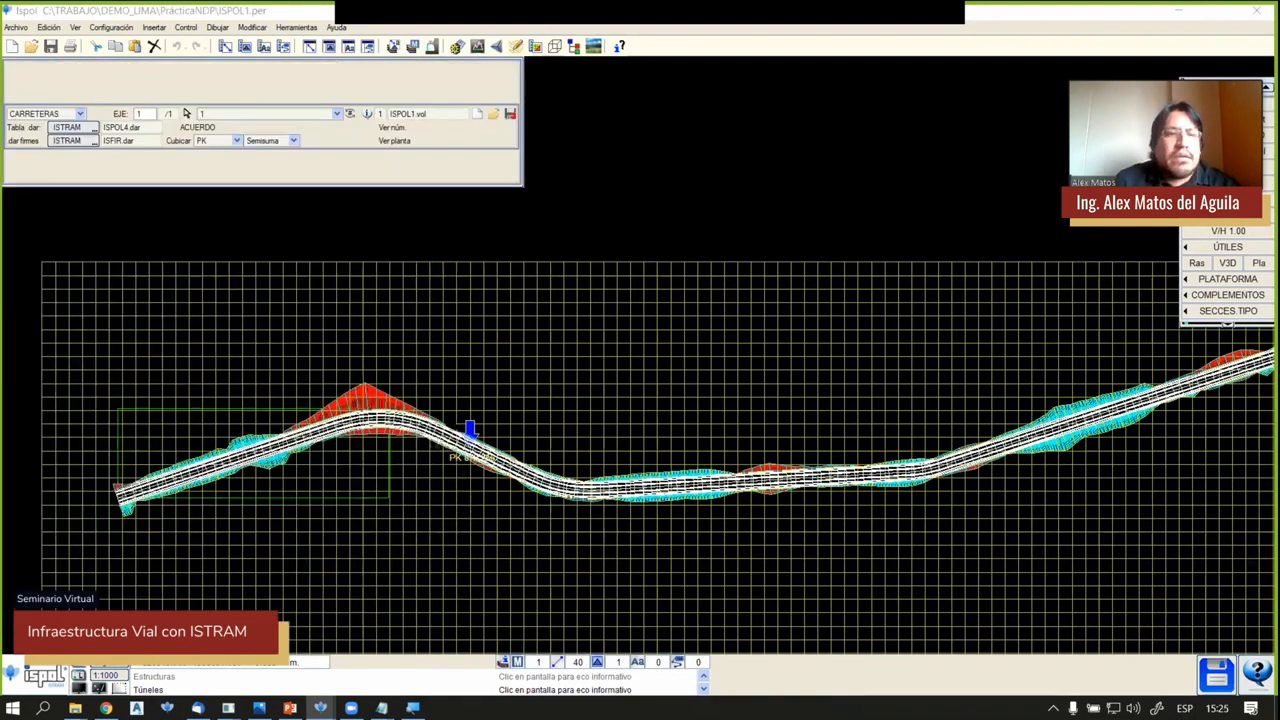
# Examine the Obras de fábrica type definition, rotate the 3D preview of the 2 m box culvert, and close it
pyautogui.click(58, 161)
pyautogui.click(79, 208)
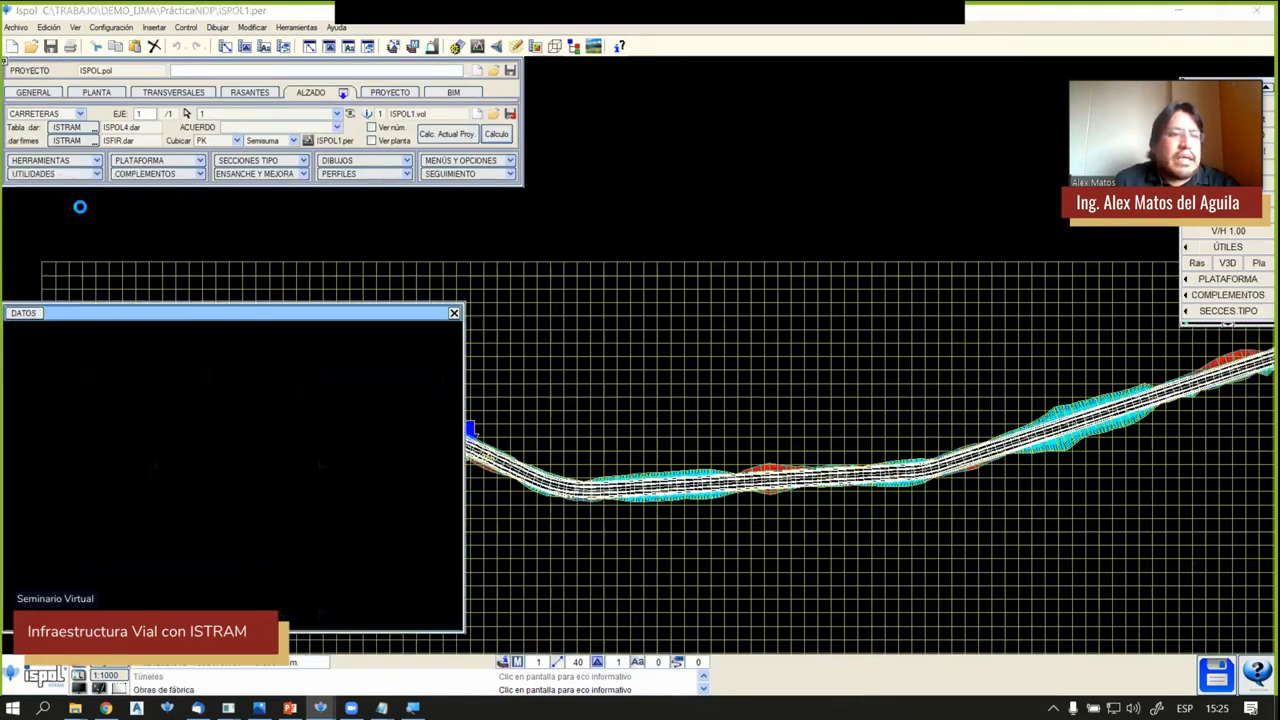
pyautogui.click(440, 82)
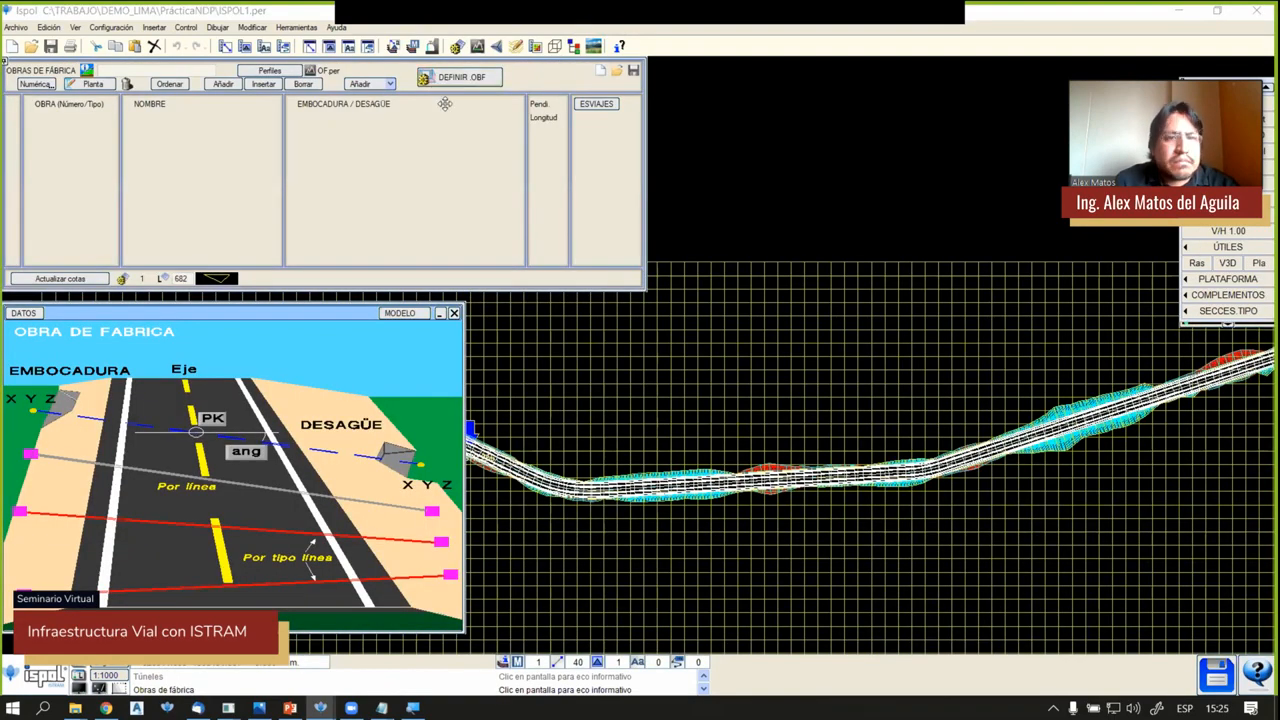
pyautogui.moveTo(176, 237); pyautogui.dragTo(127, 271)
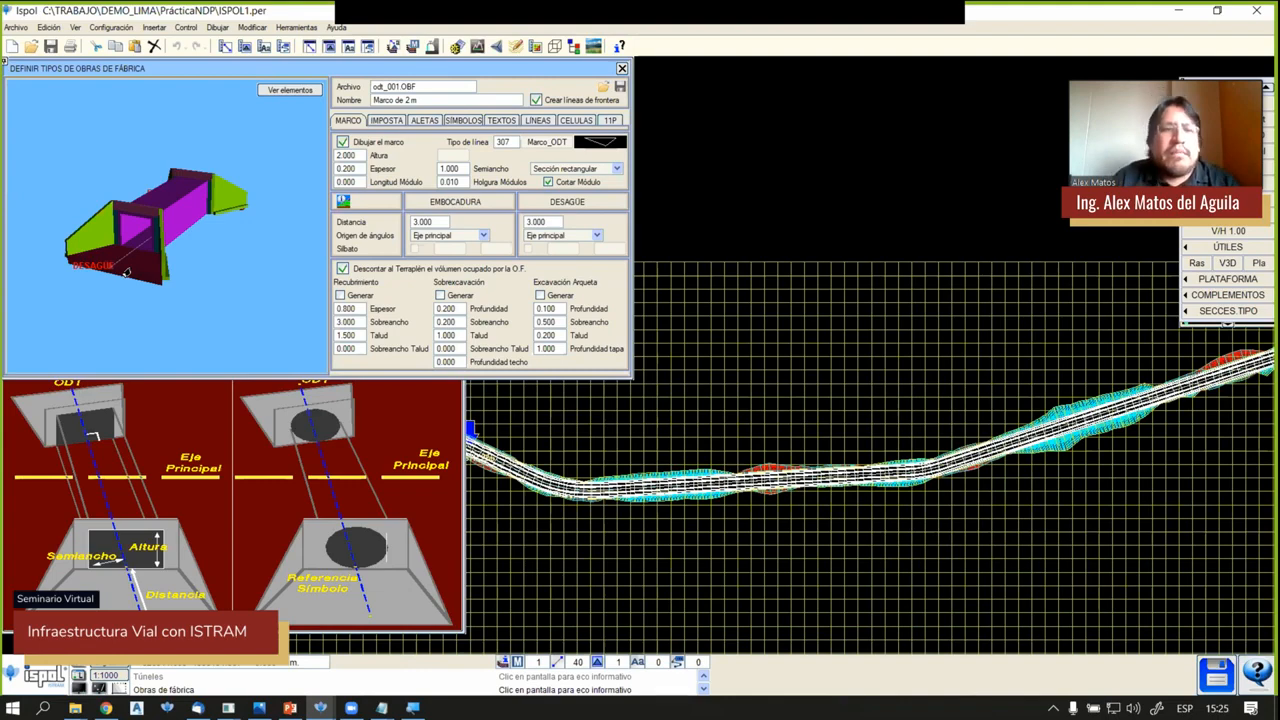
pyautogui.click(620, 69)
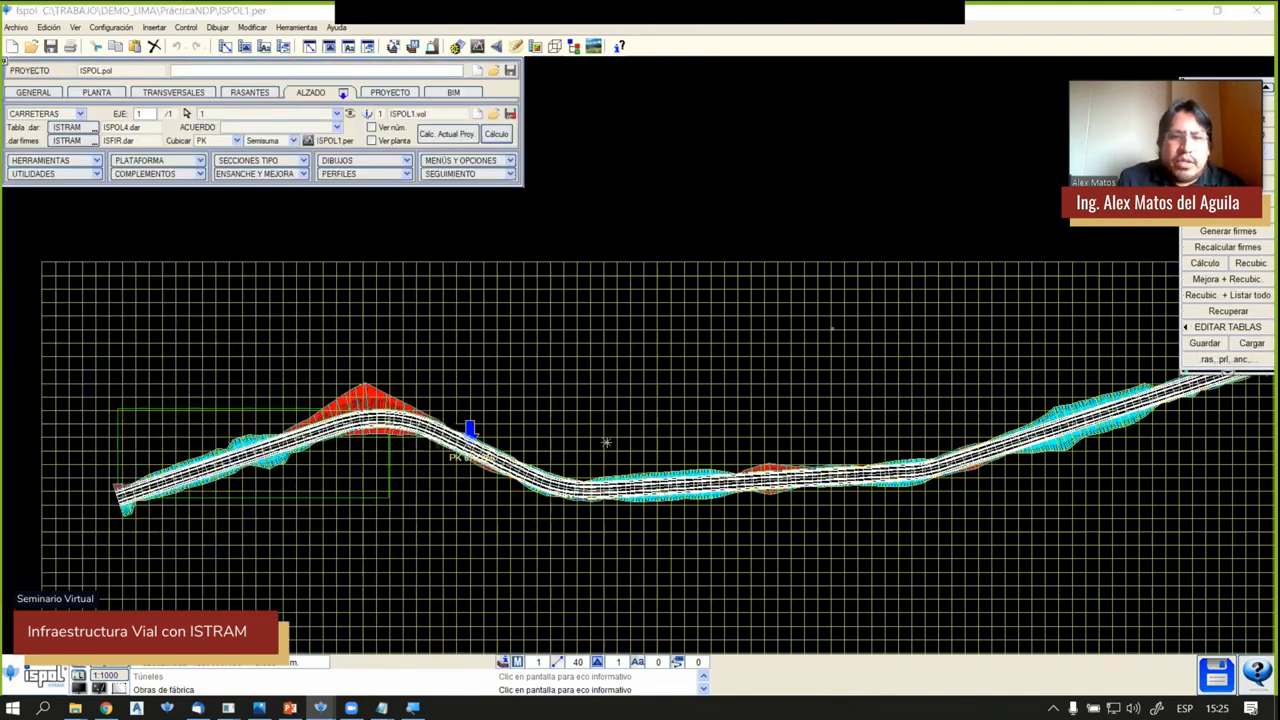
# Query the cross section at about PK 3032, on the high curve near the far end of the road
pyautogui.moveTo(1150, 492); pyautogui.dragTo(806, 525, button='middle')
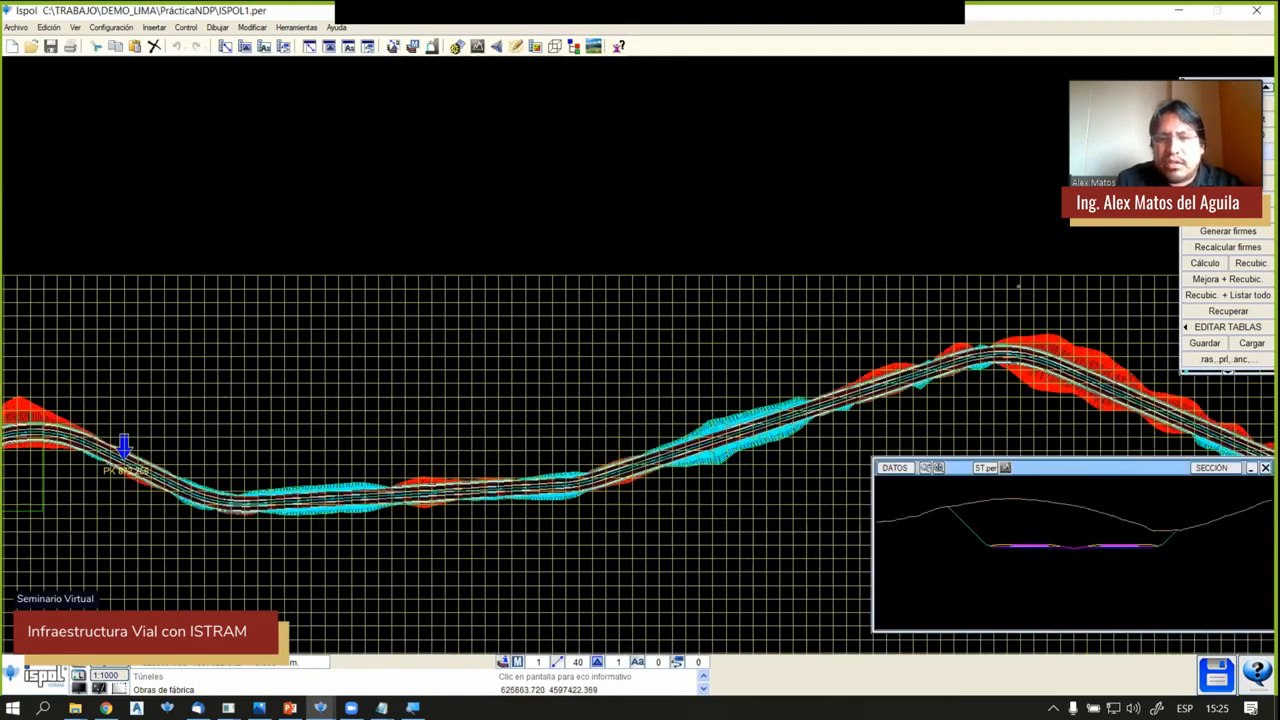
pyautogui.click(1010, 345)
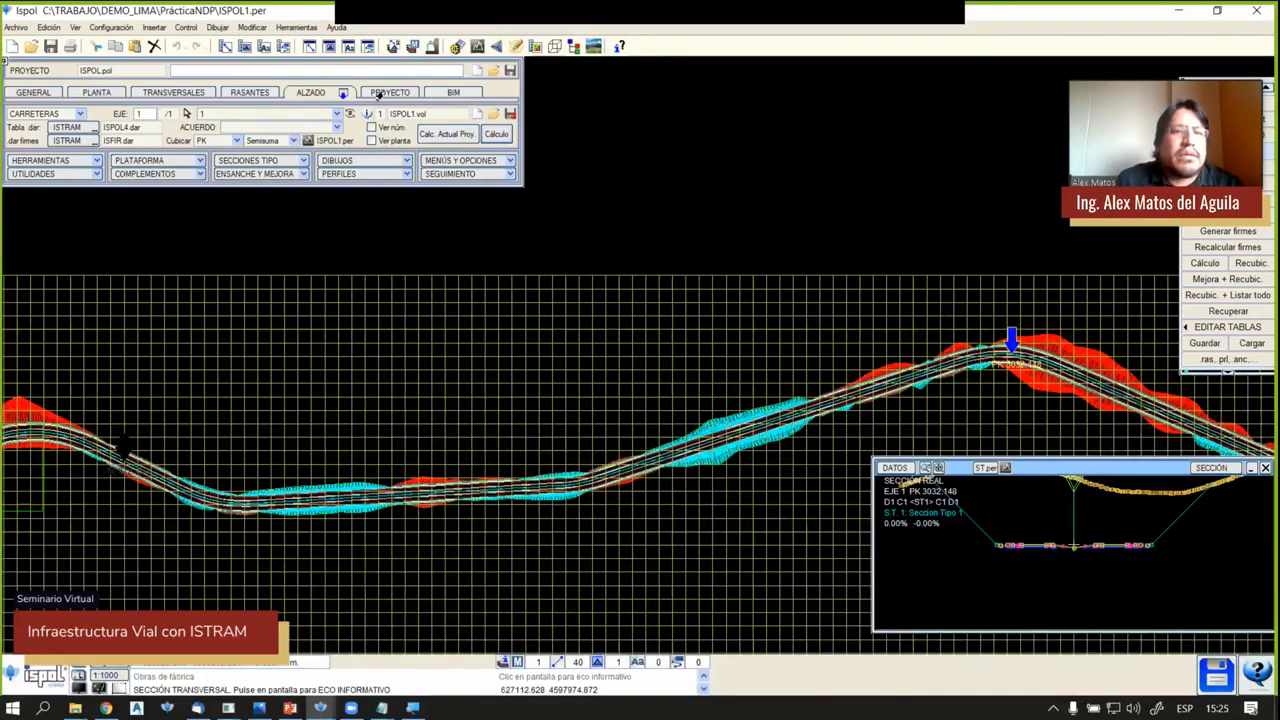
# Calculate the whole project and generate the BIM project Obra with the Obra Lineal option
pyautogui.click(381, 93)
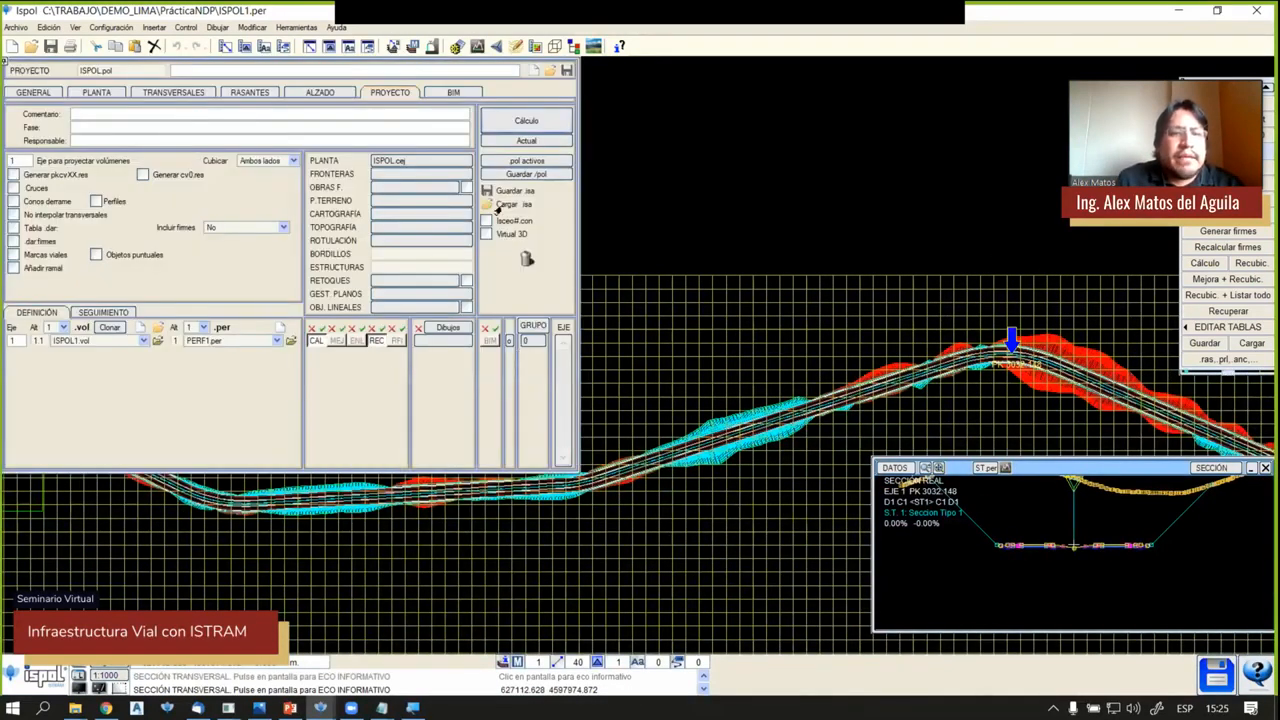
pyautogui.click(517, 120)
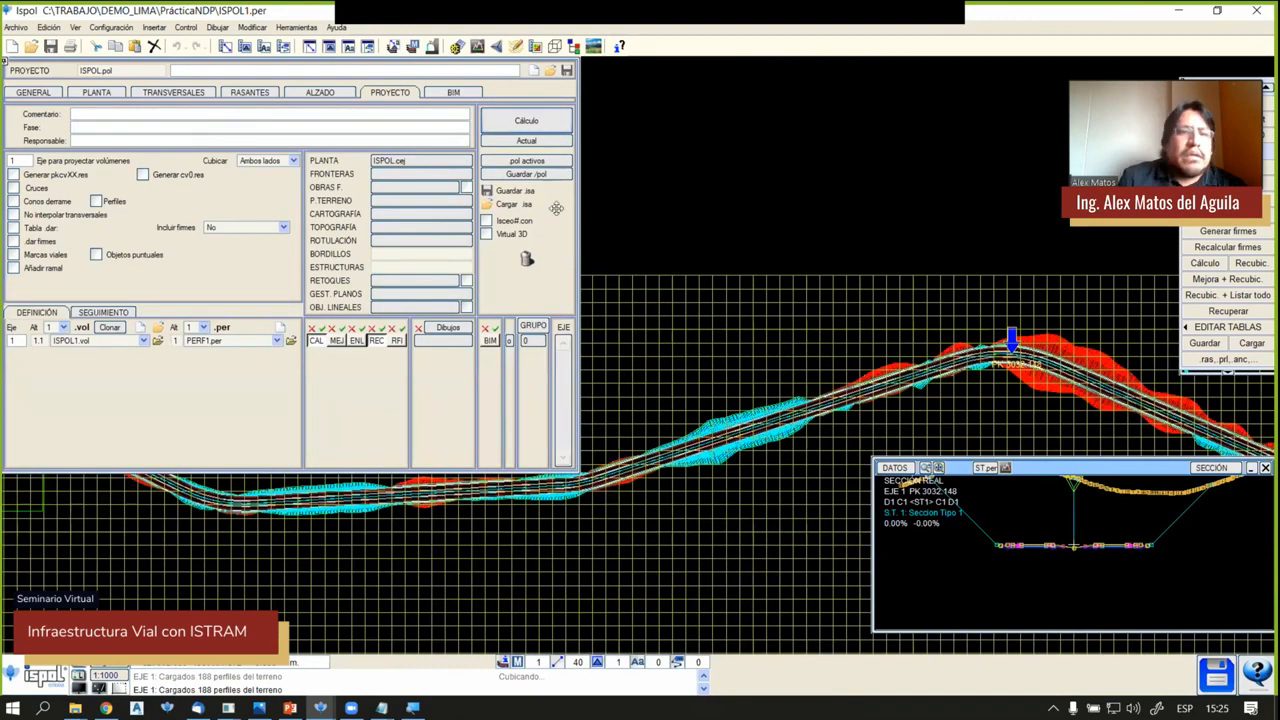
pyautogui.click(448, 94)
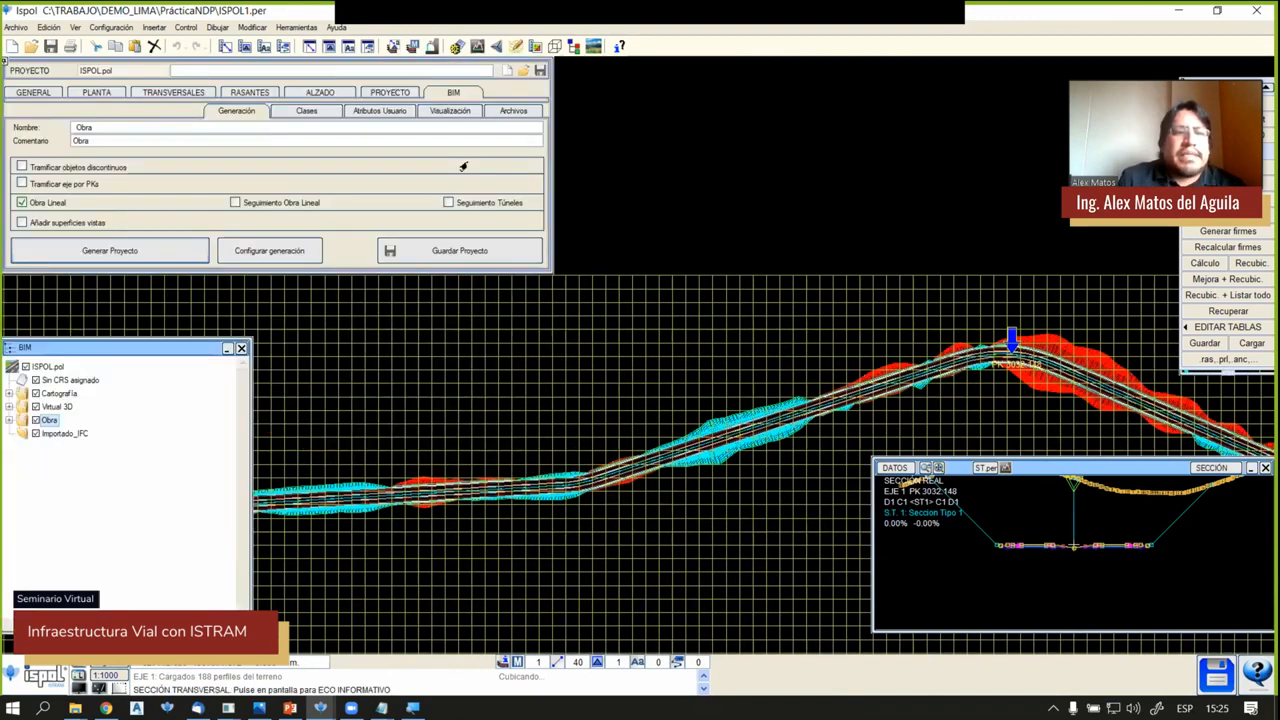
pyautogui.click(119, 260)
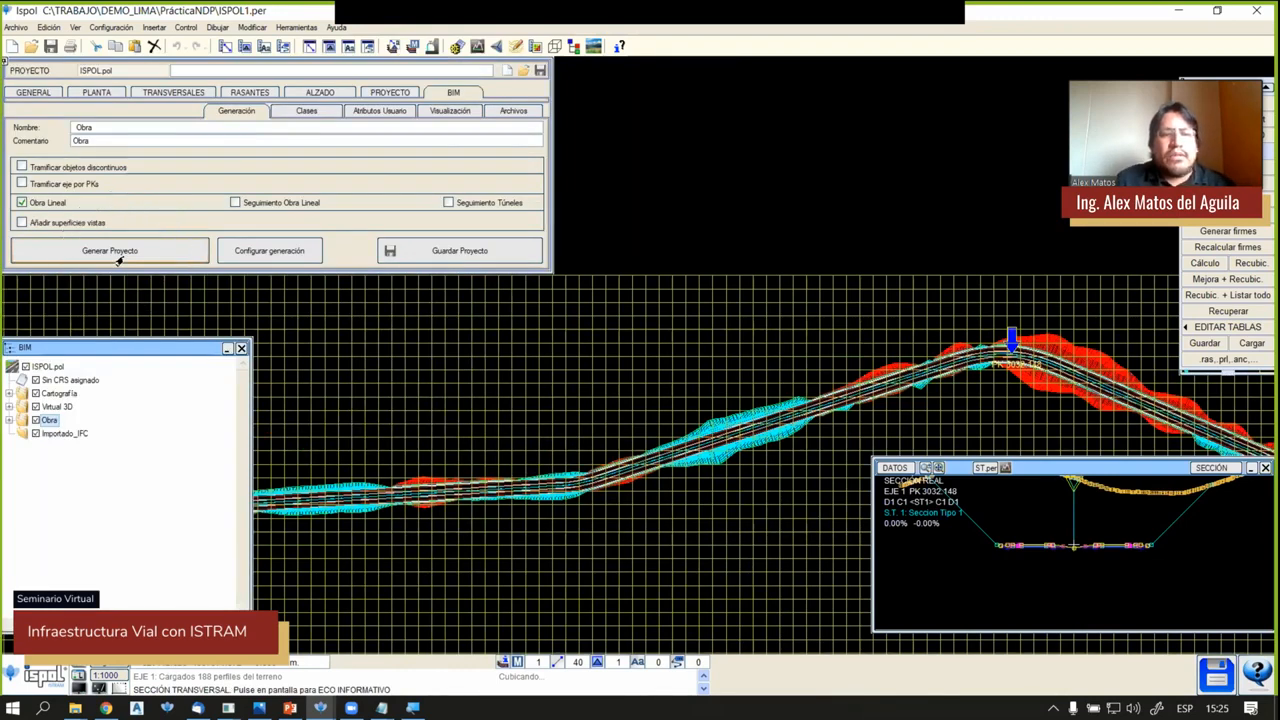
# Run the generation of the BIM project Obra again
pyautogui.click(119, 260)
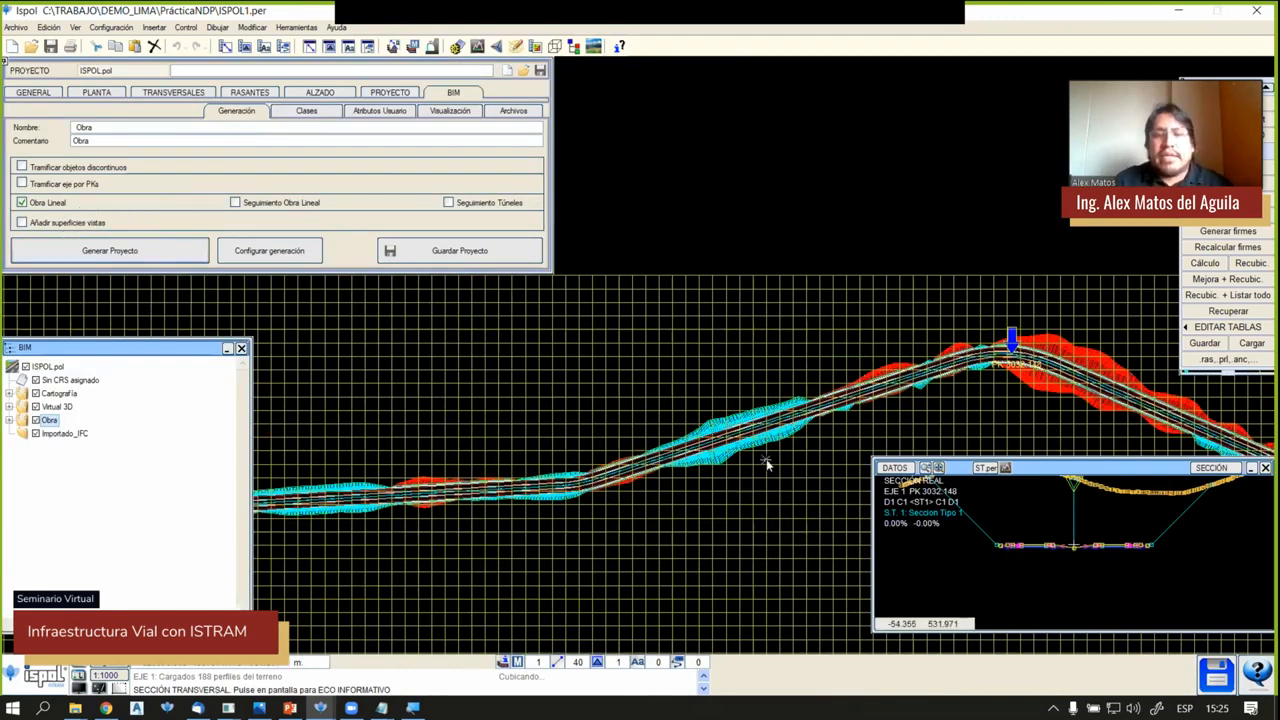
pyautogui.moveTo(993, 343); pyautogui.dragTo(743, 286, button='middle')
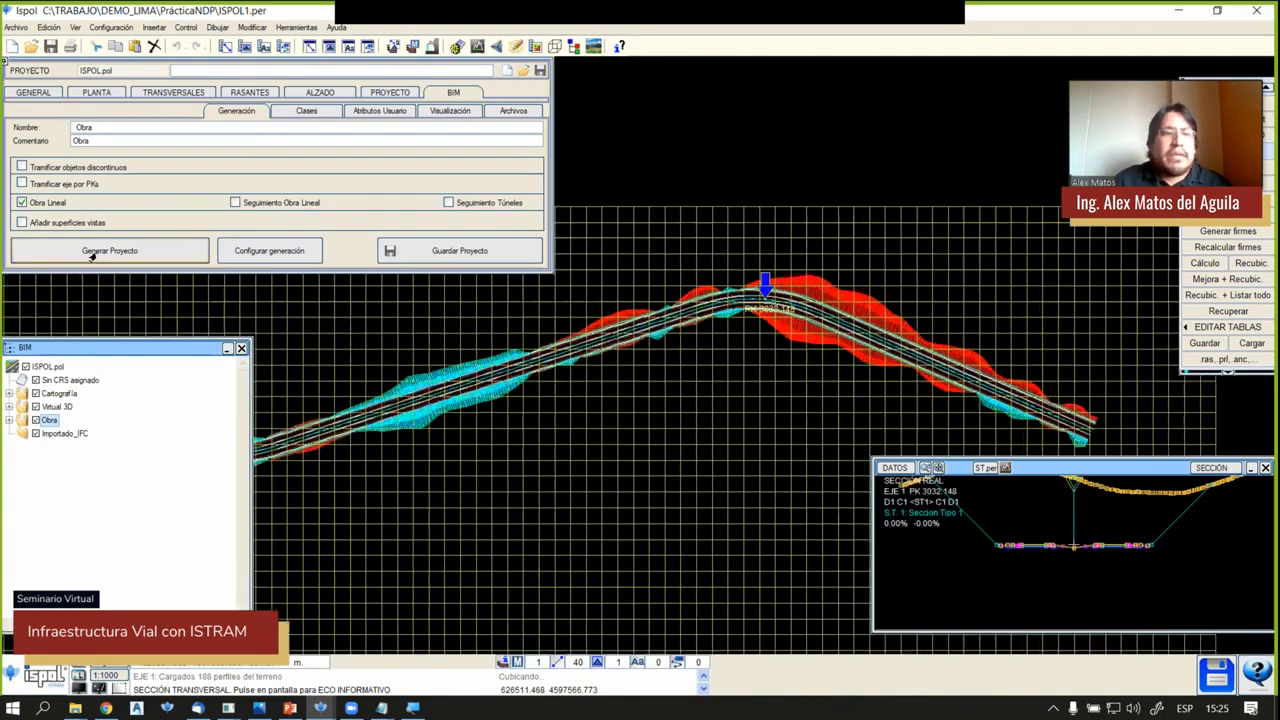
pyautogui.click(106, 252)
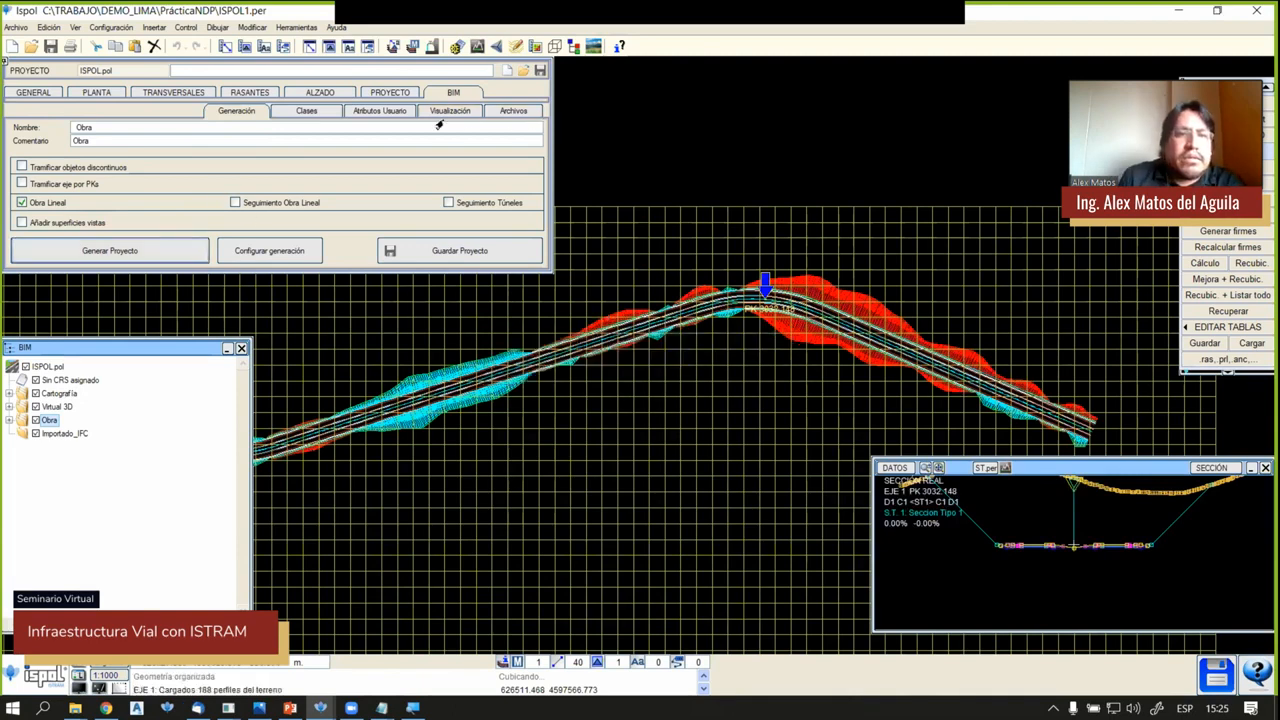
# Export the BIM model with volumes in IFC 2x3 format as ISPOL.ifc in the bim folder
pyautogui.click(514, 111)
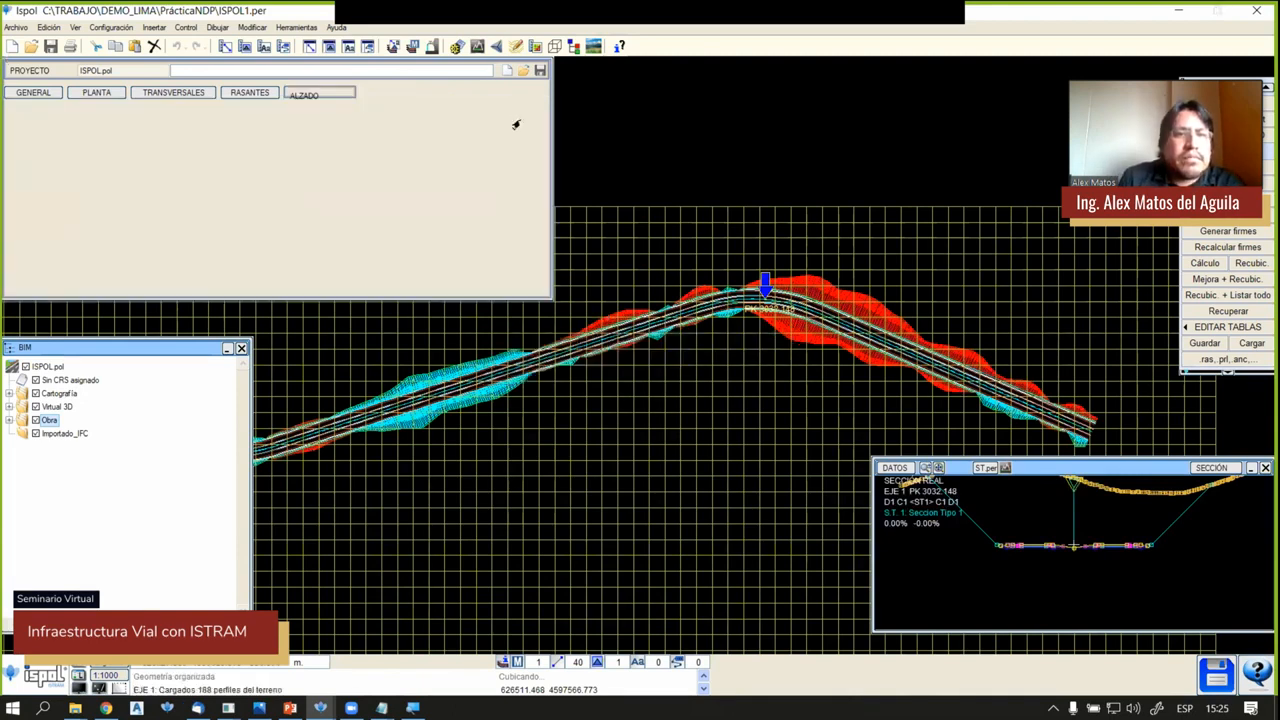
pyautogui.click(69, 148)
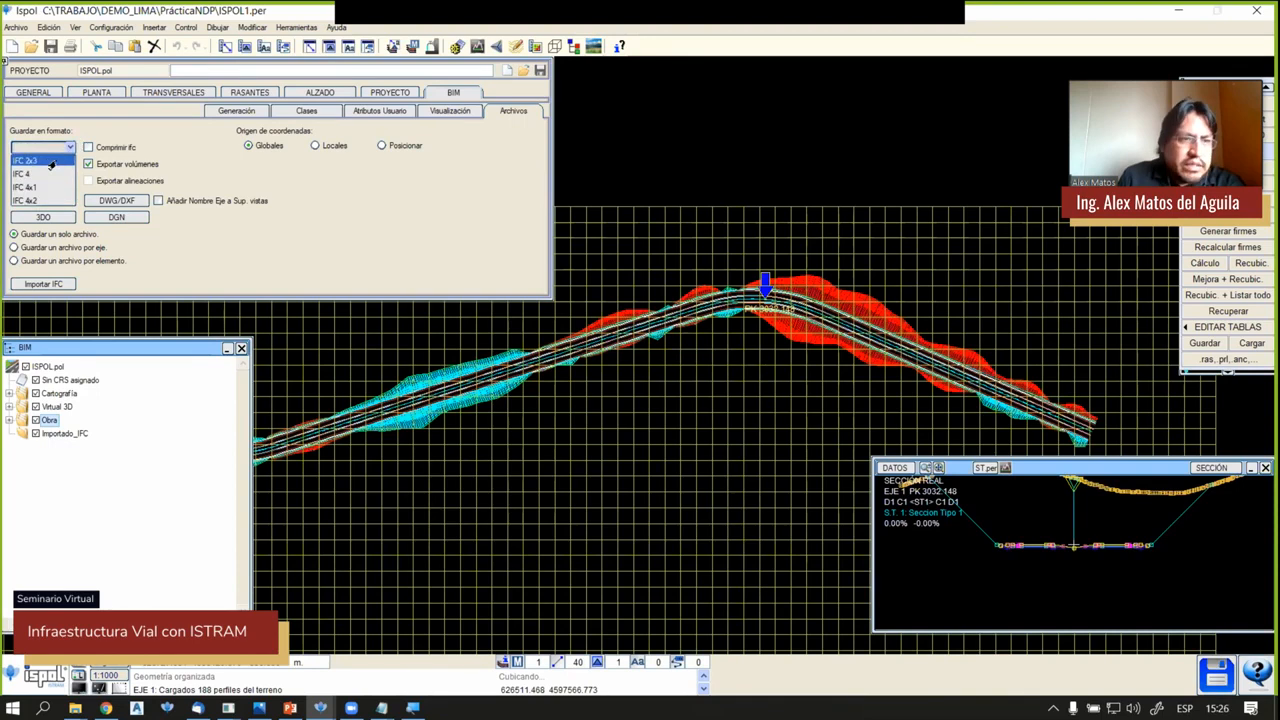
pyautogui.click(51, 161)
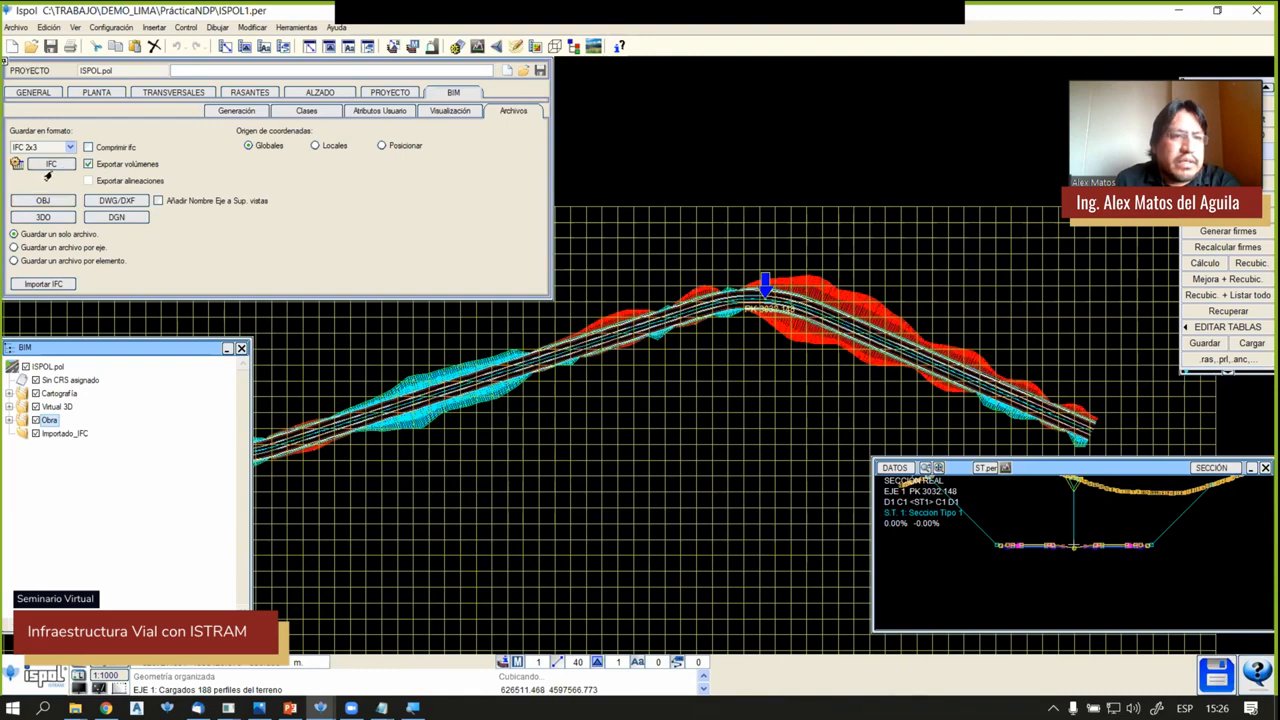
pyautogui.click(48, 167)
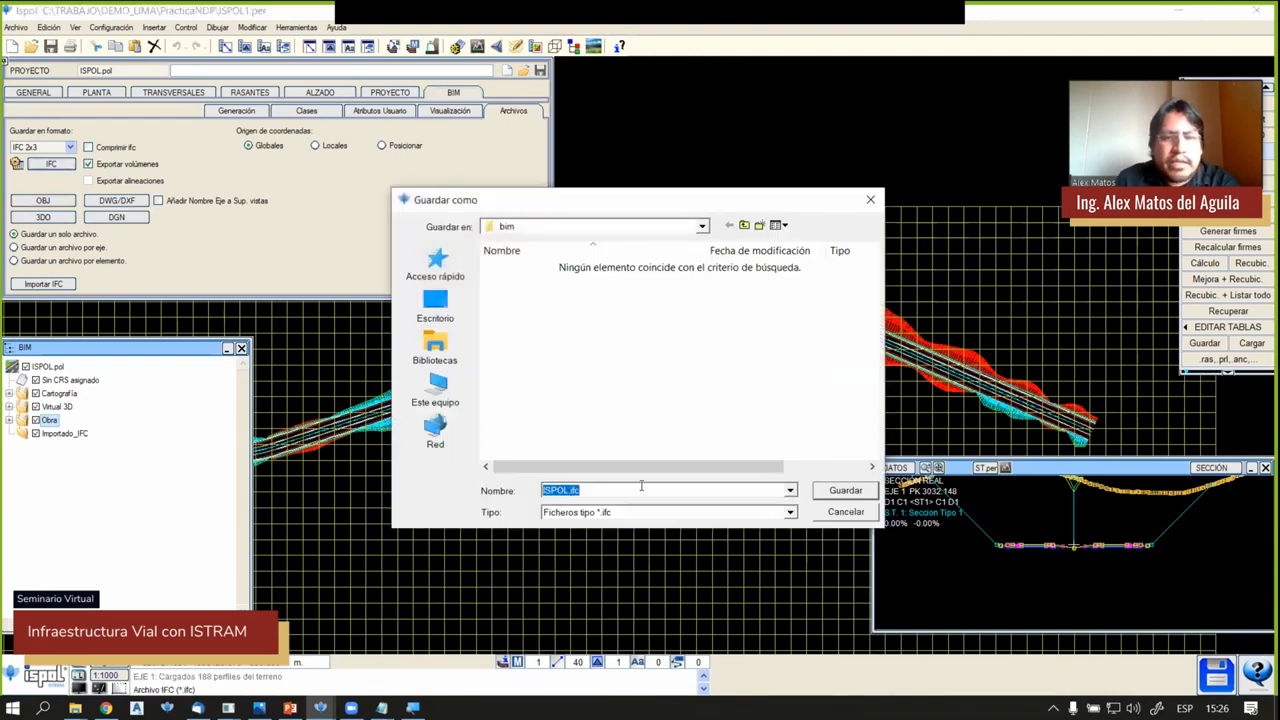
pyautogui.click(838, 492)
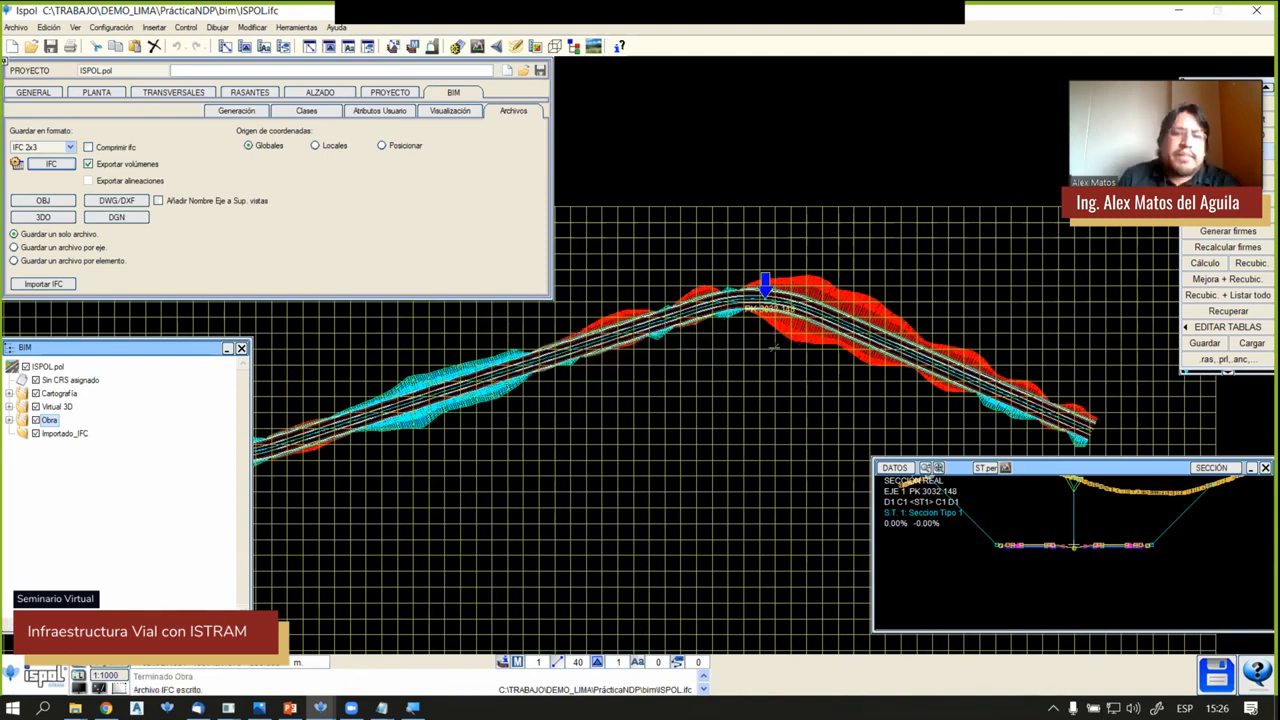
# Open the project's working folder, enter the bim subfolder, and open ISPOL.ifc in BIM Vision
pyautogui.click(16, 27)
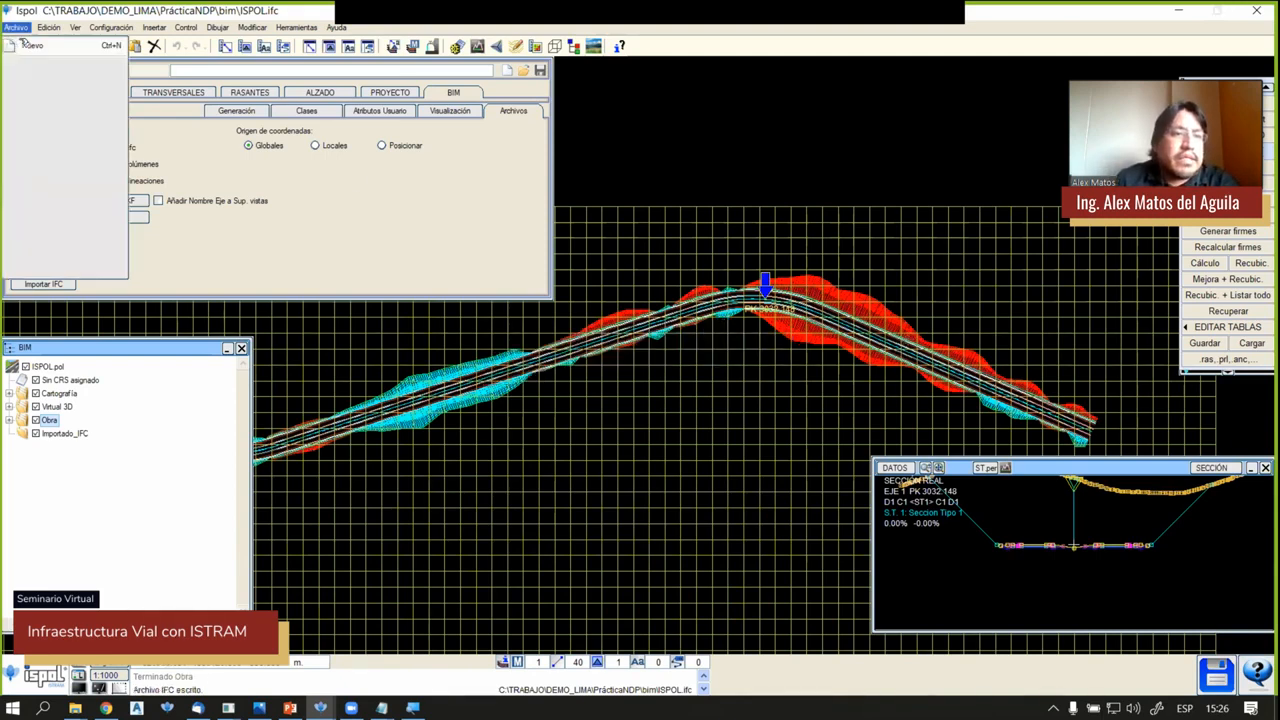
pyautogui.moveTo(50, 229)
pyautogui.click(185, 238)
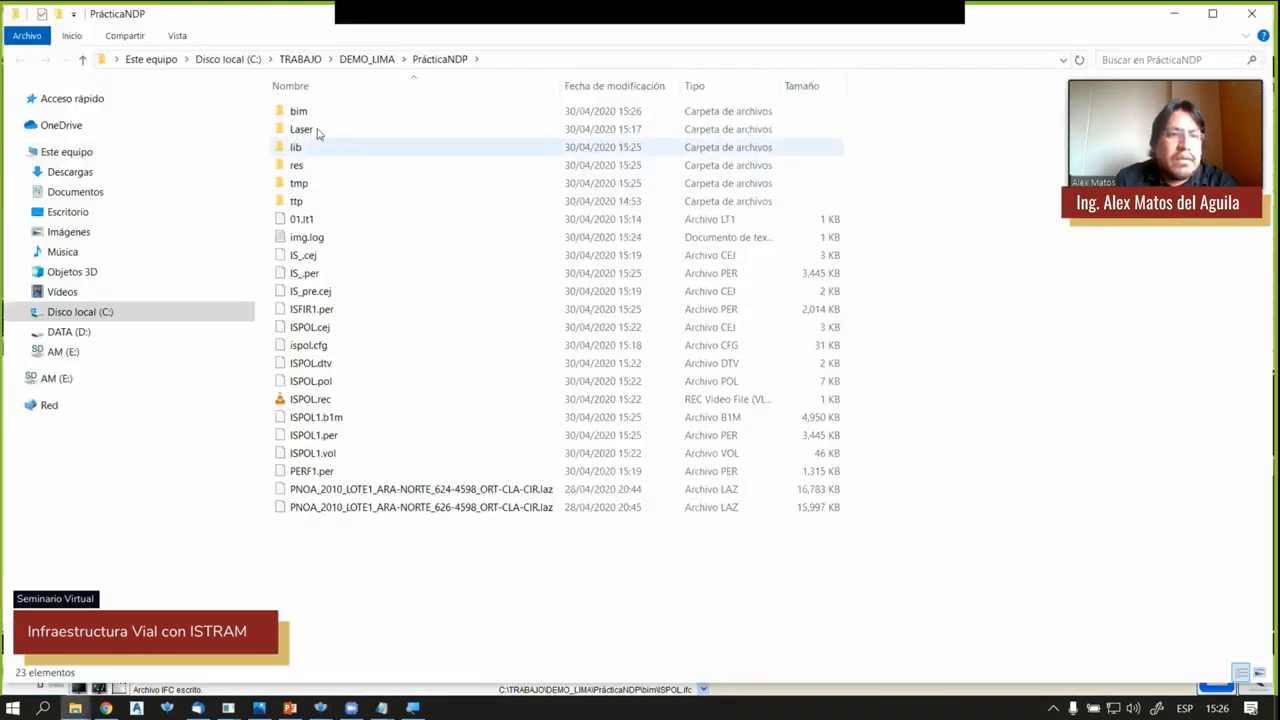
pyautogui.doubleClick(307, 115)
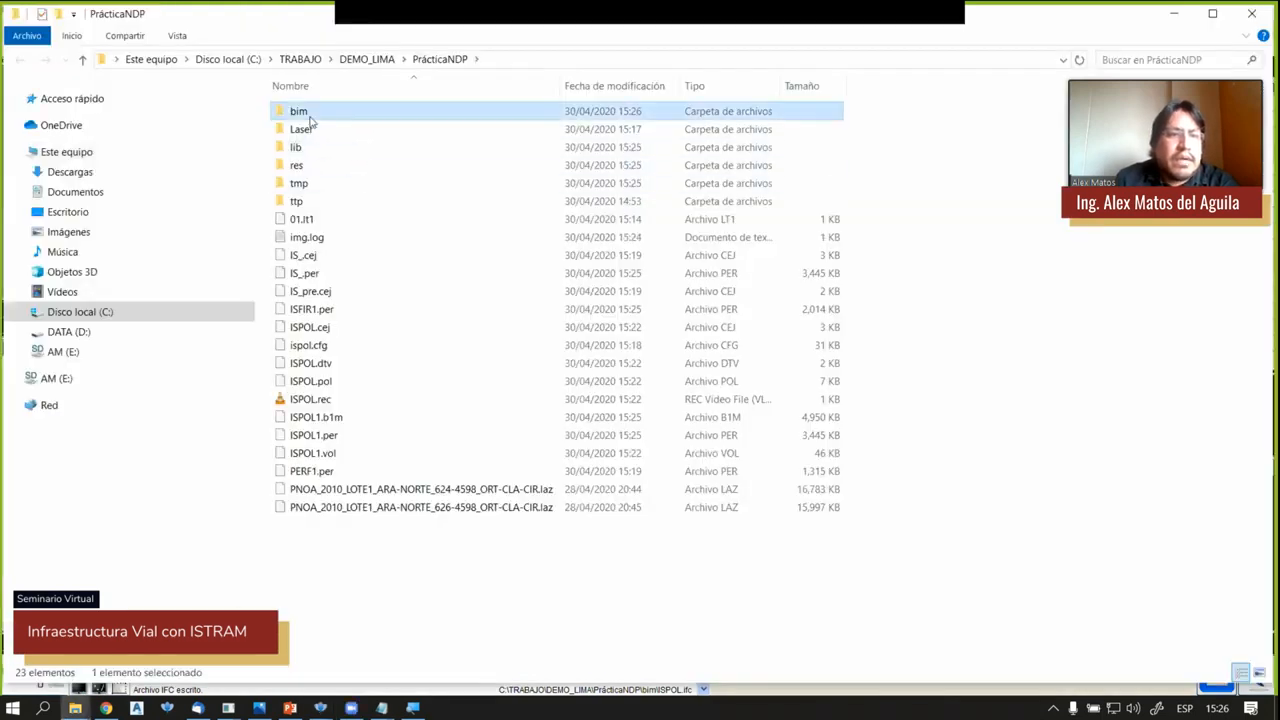
pyautogui.click(320, 113)
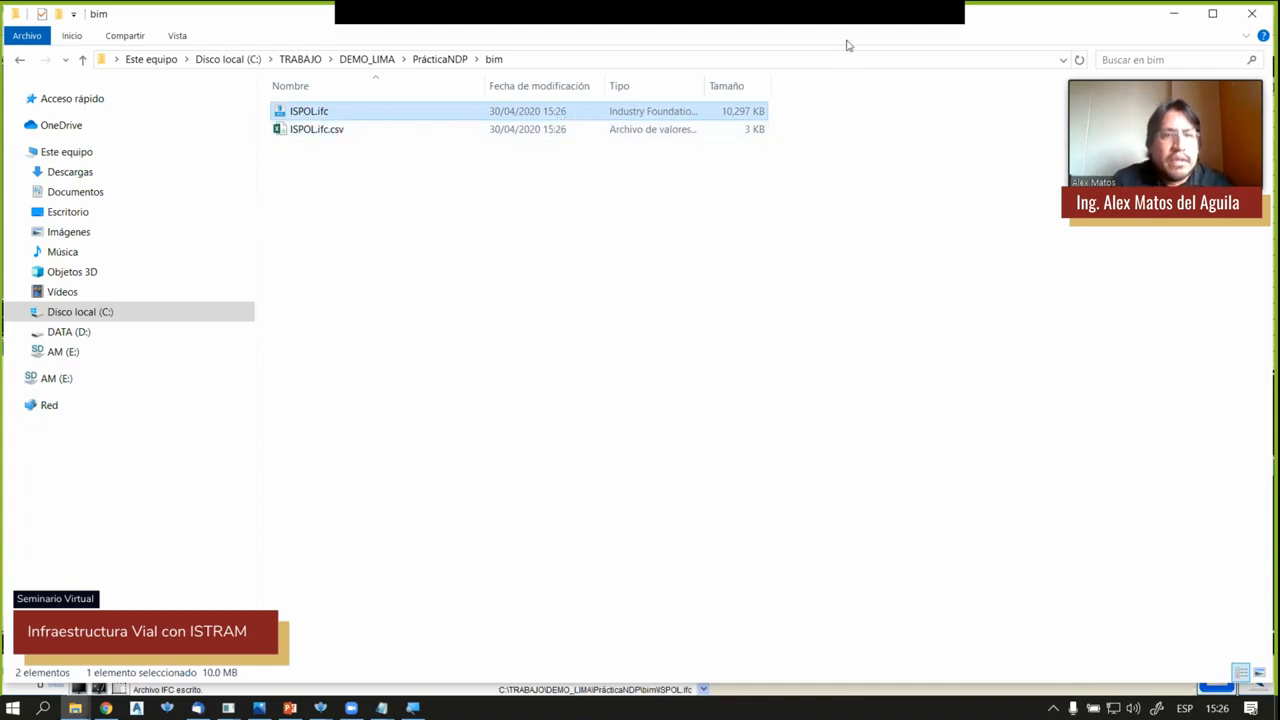
pyautogui.doubleClick(282, 109)
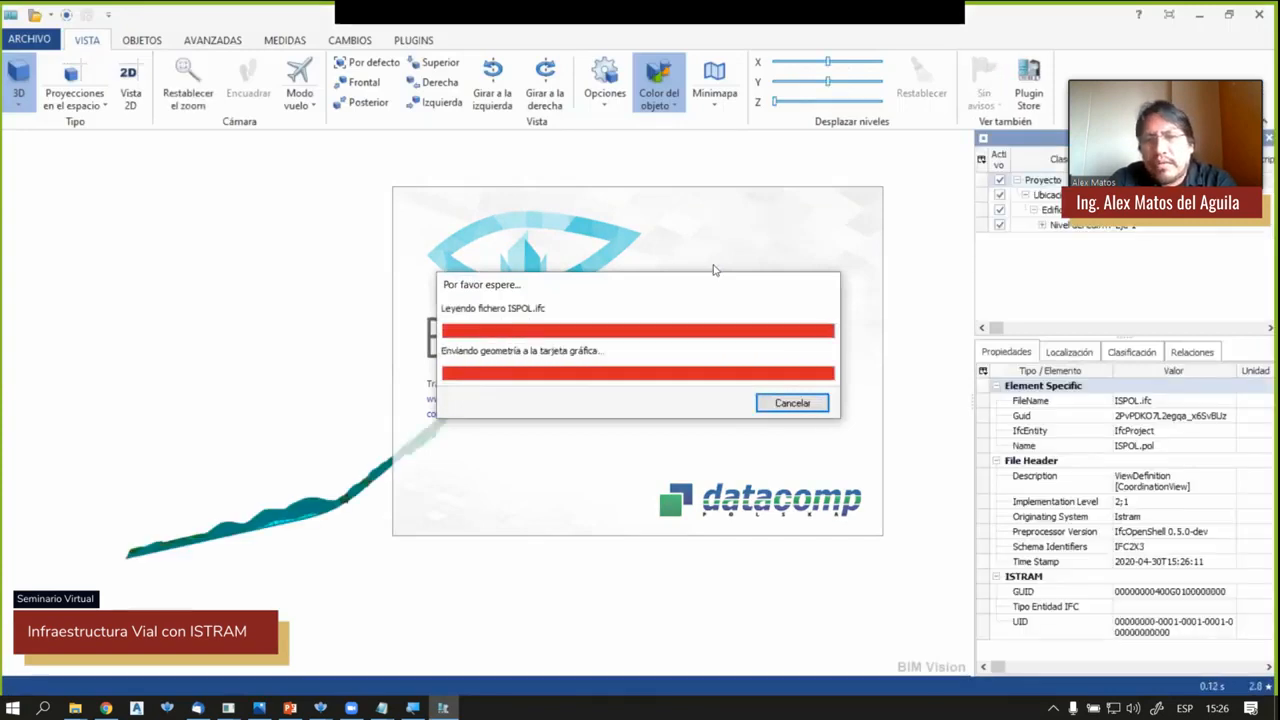
# Examine the exported road model in 3D, looking closely at the cut volumes and slopes along the roadway
pyautogui.click(226, 548)
pyautogui.scroll(3, 228, 566)
pyautogui.moveTo(228, 571); pyautogui.dragTo(465, 379)
pyautogui.scroll(3, 550, 392)
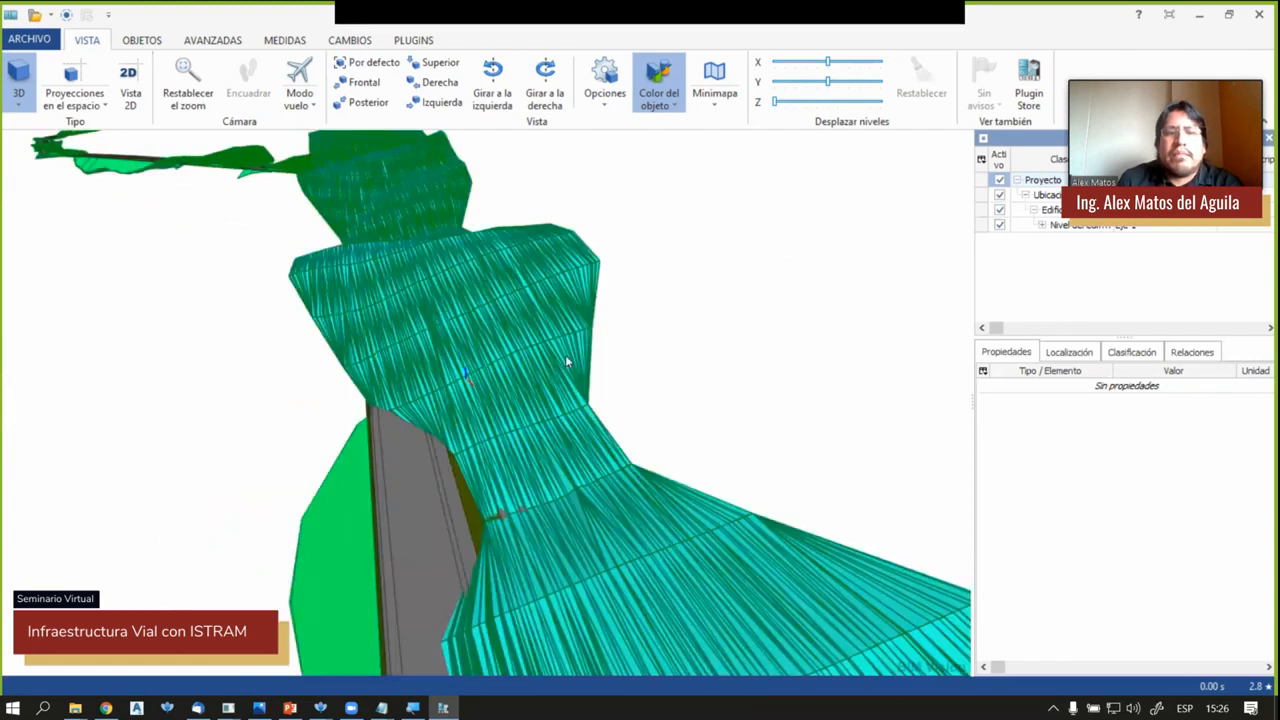
pyautogui.moveTo(566, 357); pyautogui.dragTo(567, 355)
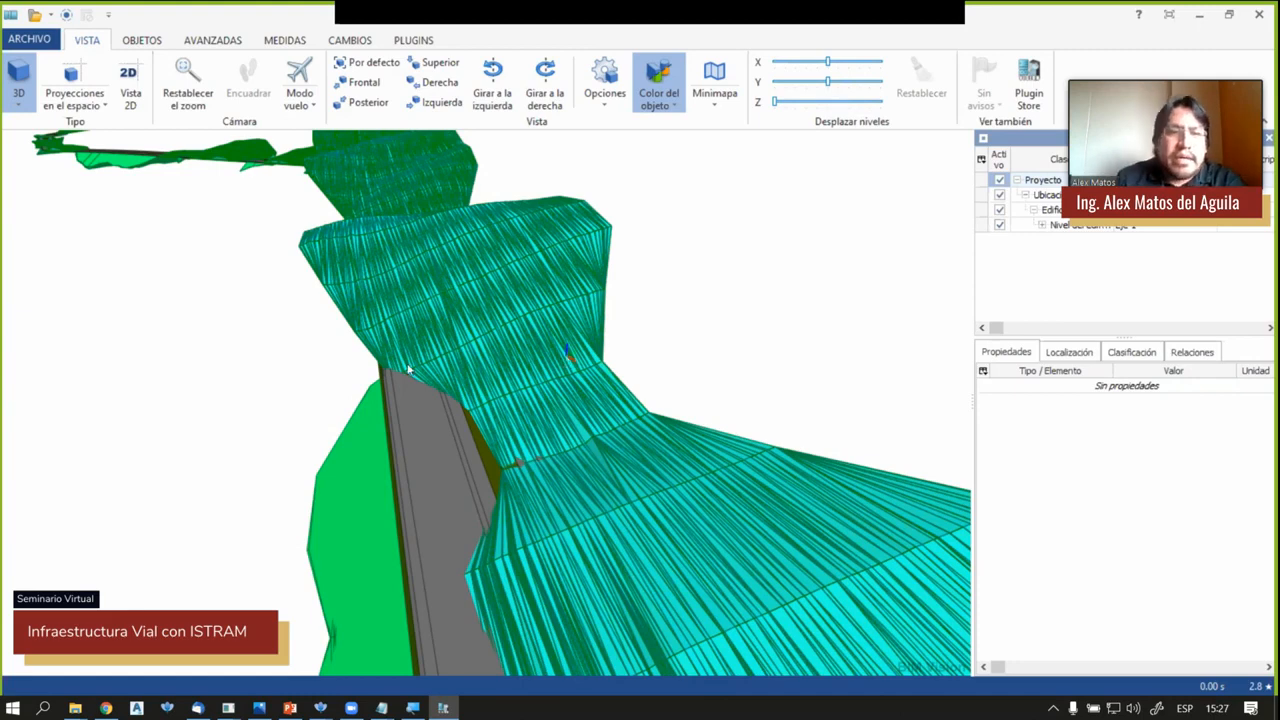
pyautogui.scroll(-5, 408, 369)
pyautogui.scroll(4, 474, 370)
pyautogui.moveTo(494, 346); pyautogui.dragTo(512, 368)
pyautogui.scroll(6, 506, 370)
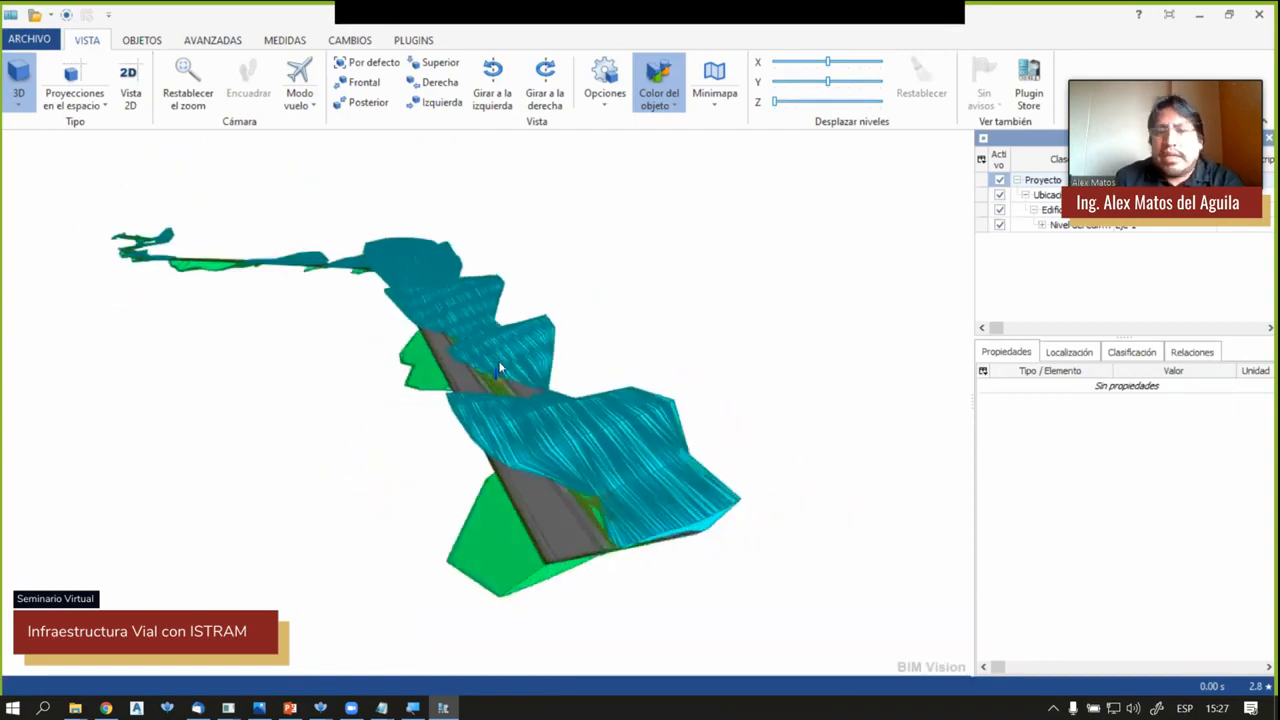
# Select the D TIERRA excavation solid and review its properties down to the geometric and theoretical volumes
pyautogui.click(531, 346)
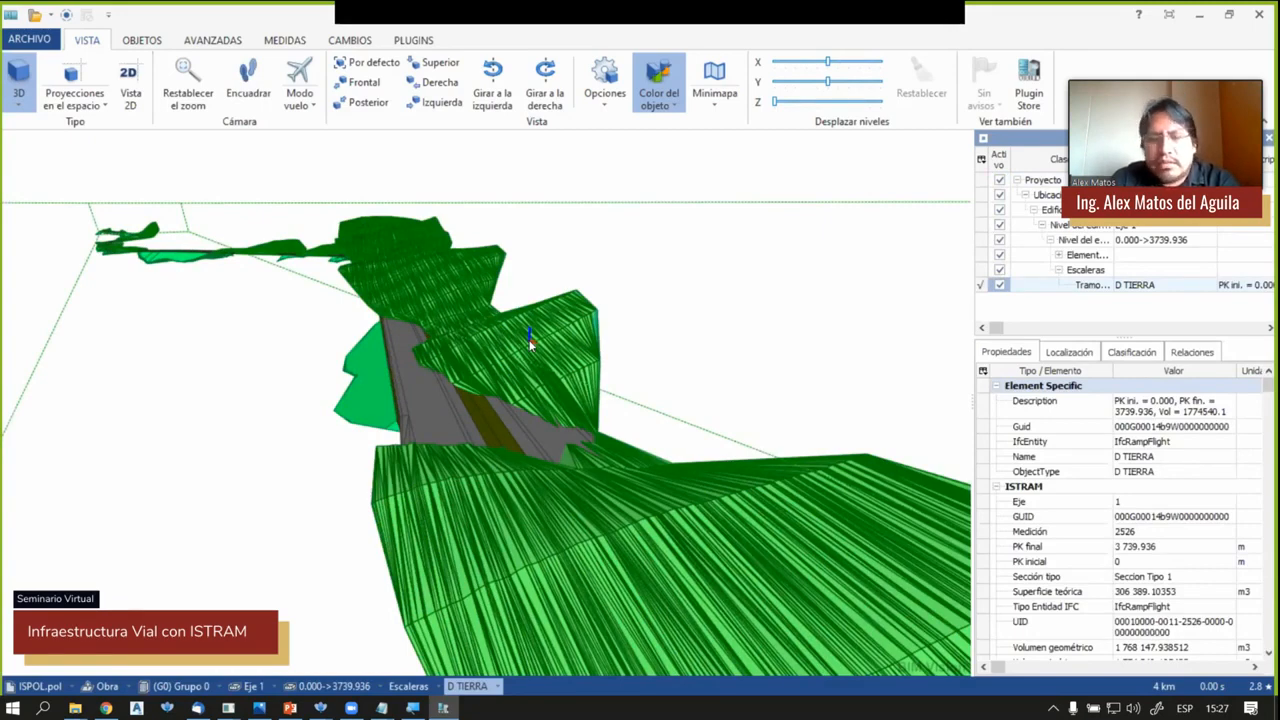
pyautogui.scroll(-5, 531, 343)
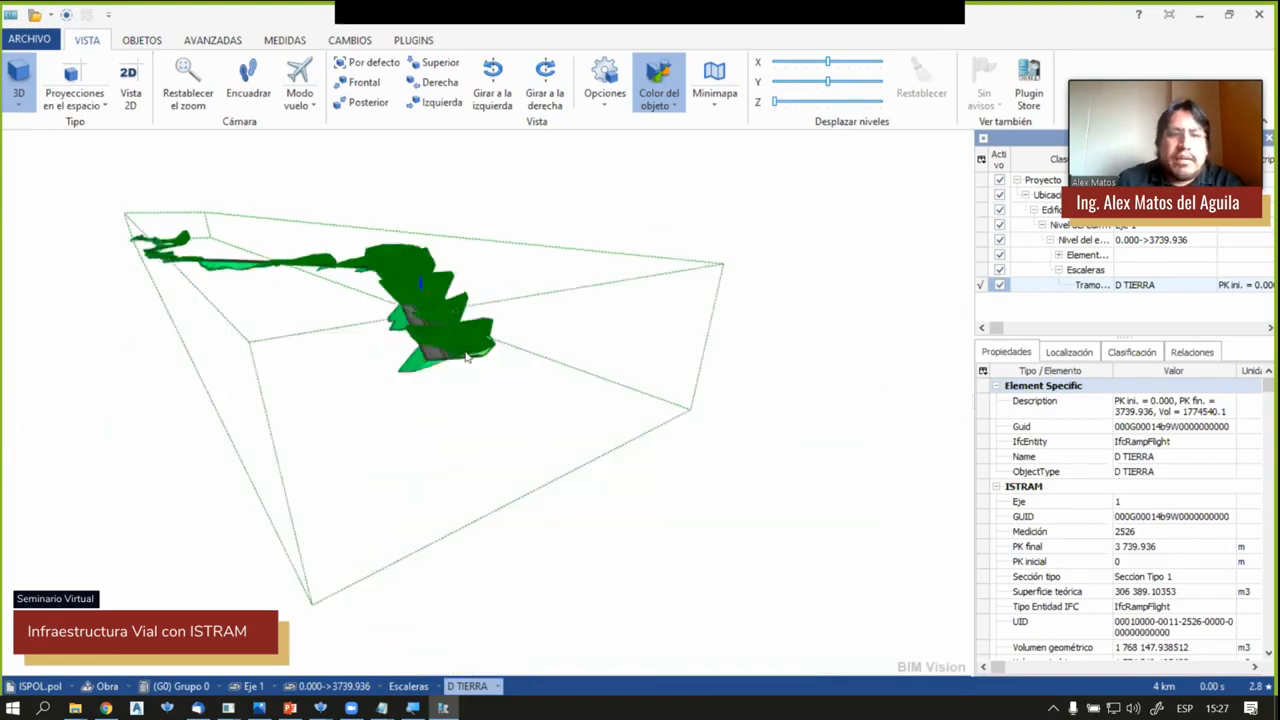
pyautogui.scroll(5, 437, 340)
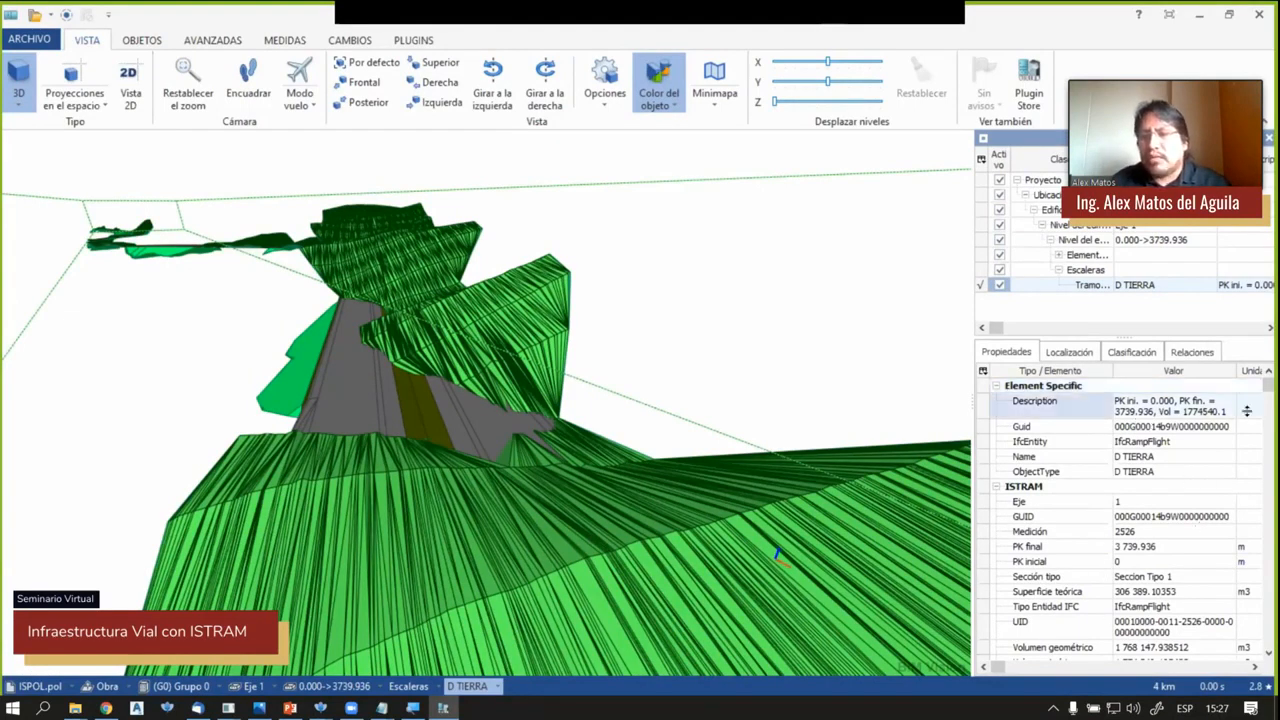
pyautogui.click(1267, 651)
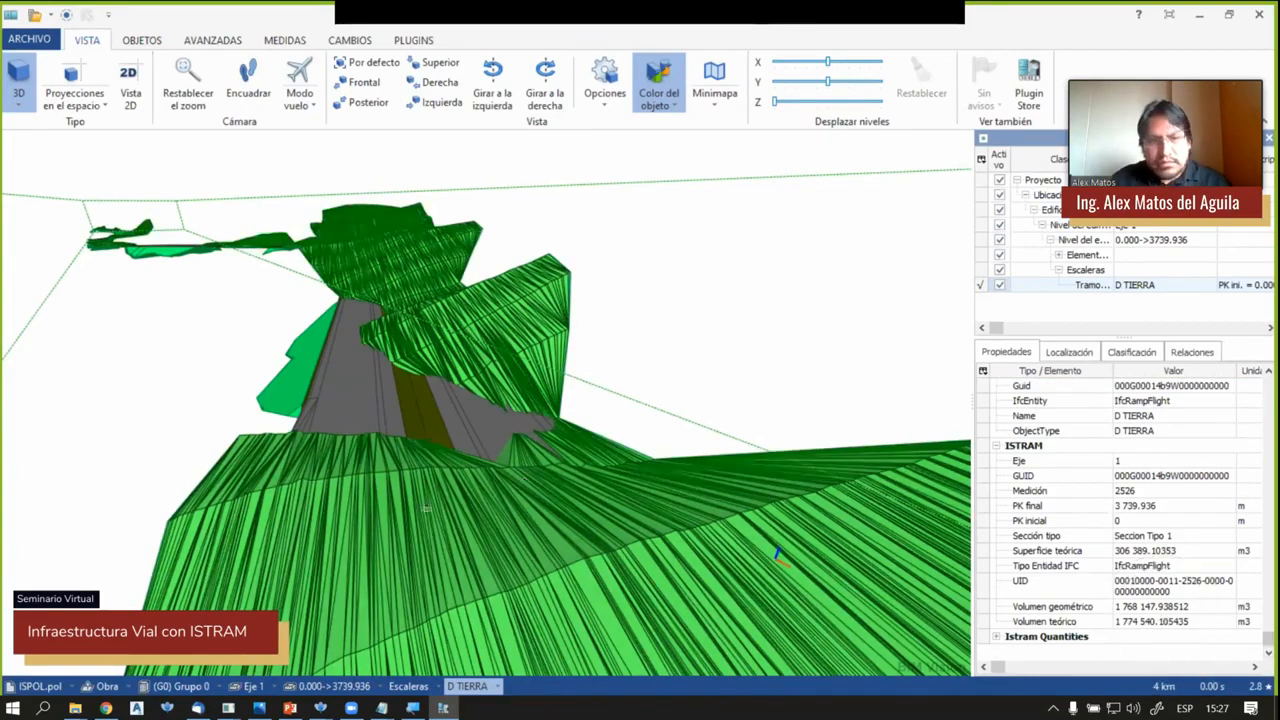
# Inspect the properties of the SUP DESMONTE cut slope surface and the FIRME pavement in the model
pyautogui.scroll(-3, 426, 508)
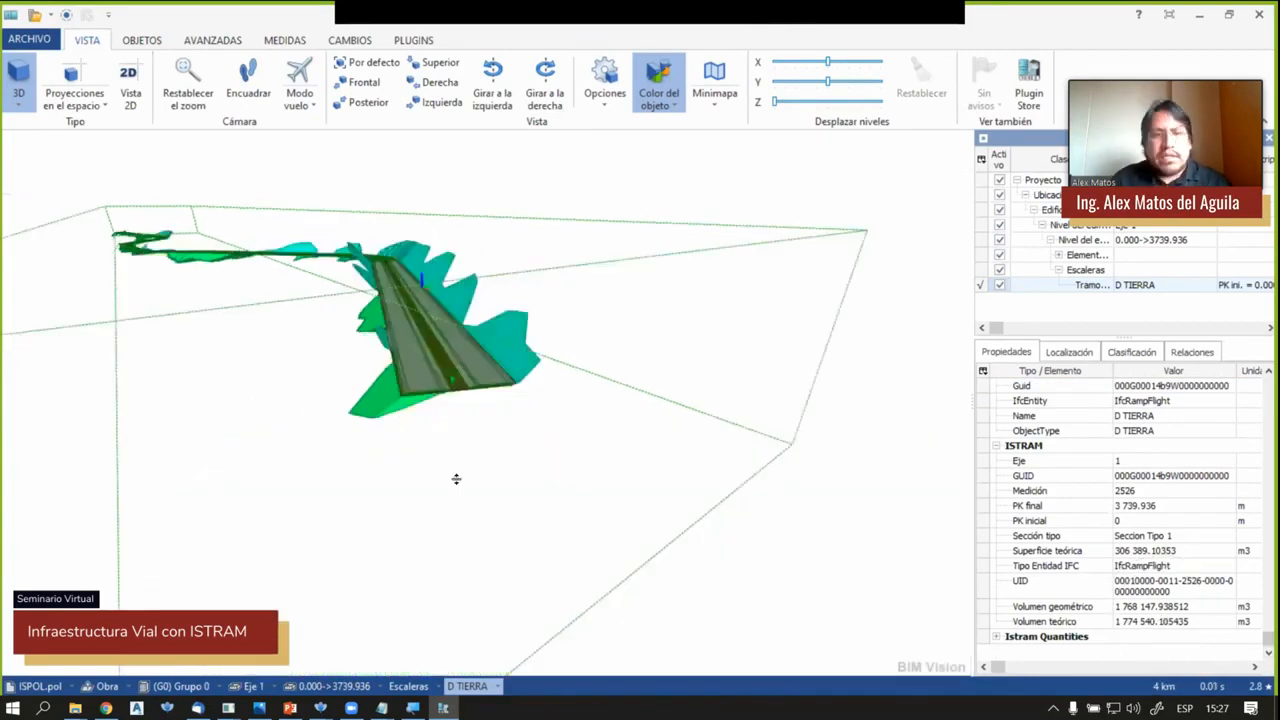
pyautogui.moveTo(454, 480); pyautogui.dragTo(450, 346, button='middle')
pyautogui.scroll(5, 450, 346)
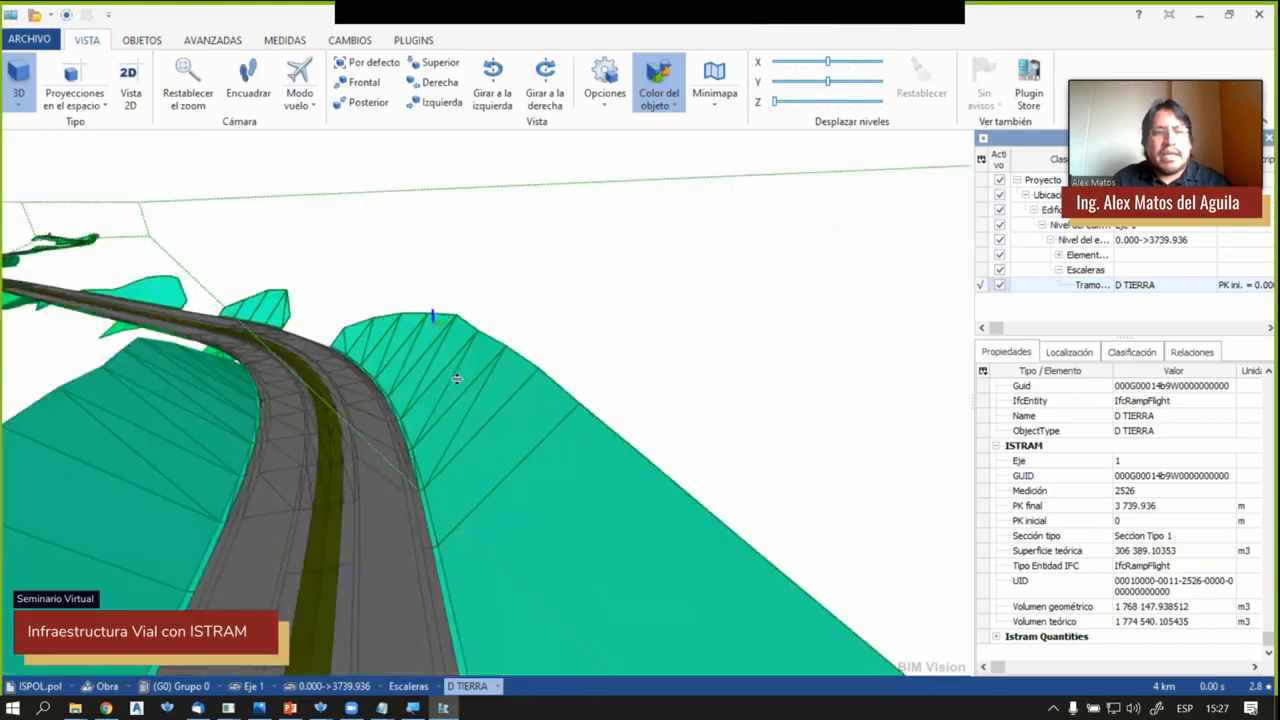
pyautogui.click(456, 370)
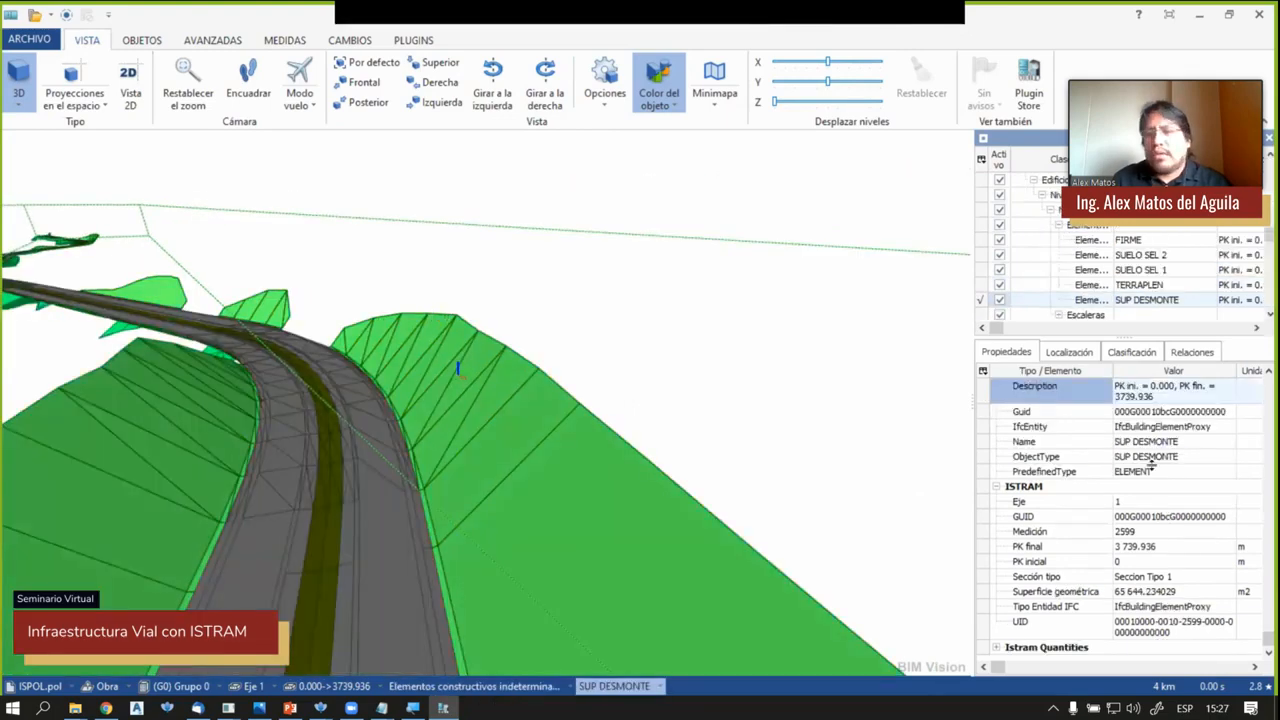
pyautogui.rightClick(516, 422)
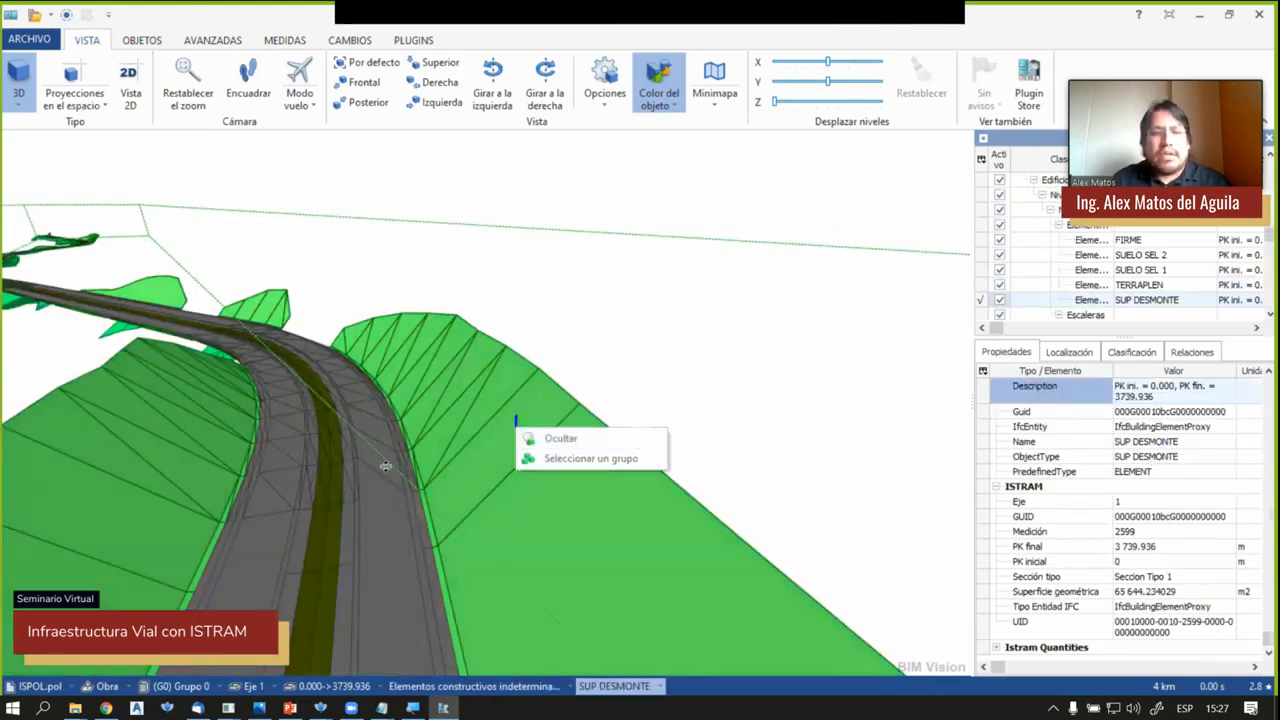
pyautogui.click(386, 467)
# Inspect the TERRAPLEN embankment element's properties and examine the road from other angles
pyautogui.scroll(-5, 433, 401)
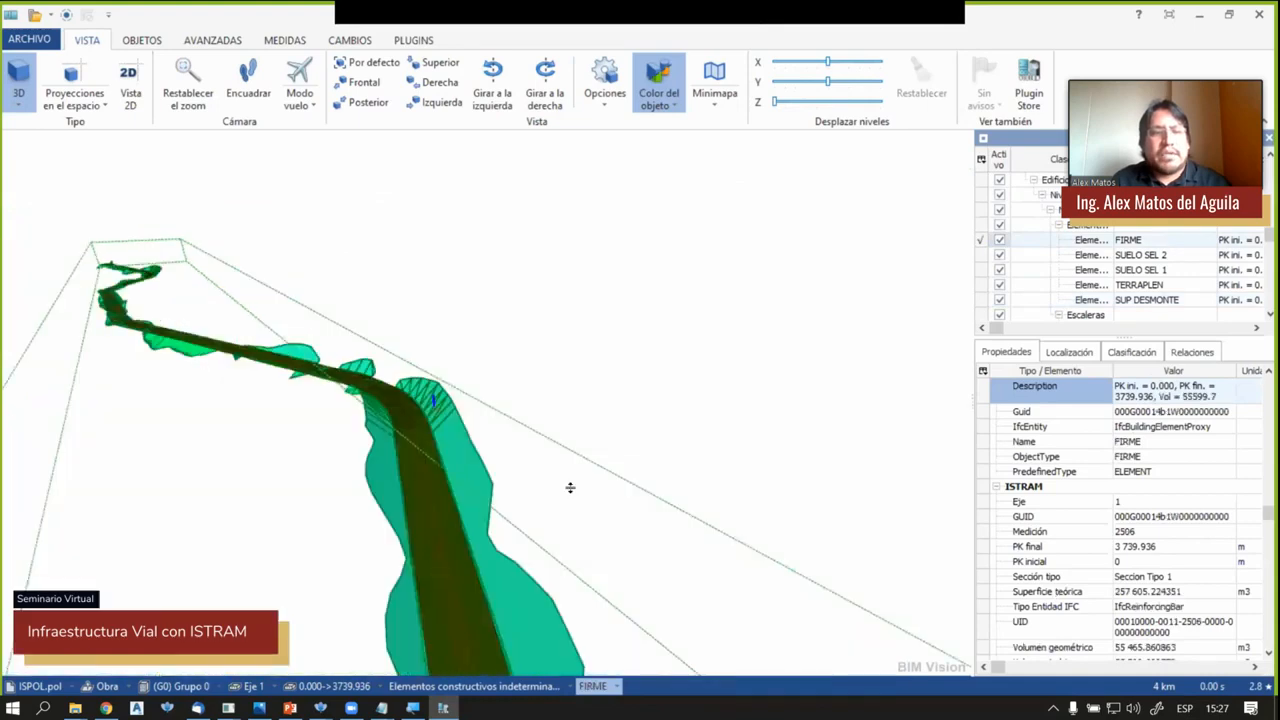
pyautogui.moveTo(570, 487); pyautogui.dragTo(354, 431)
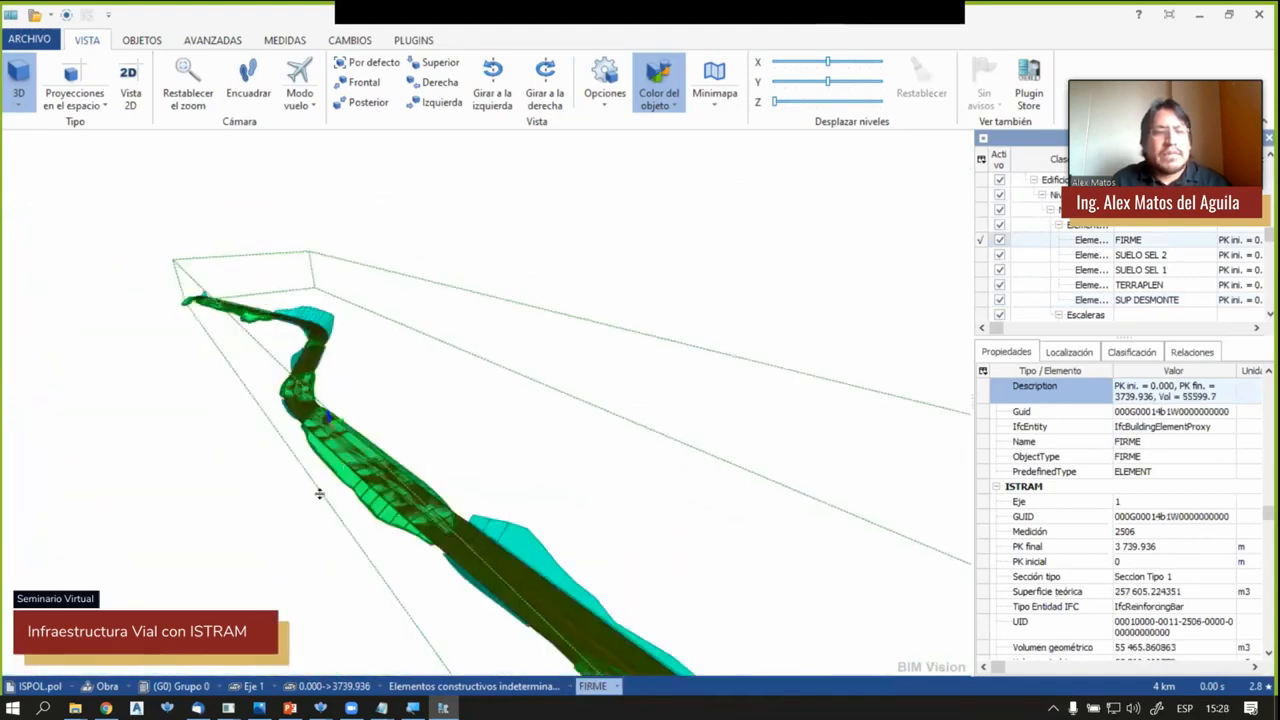
pyautogui.moveTo(319, 493); pyautogui.dragTo(335, 505)
pyautogui.click(338, 509)
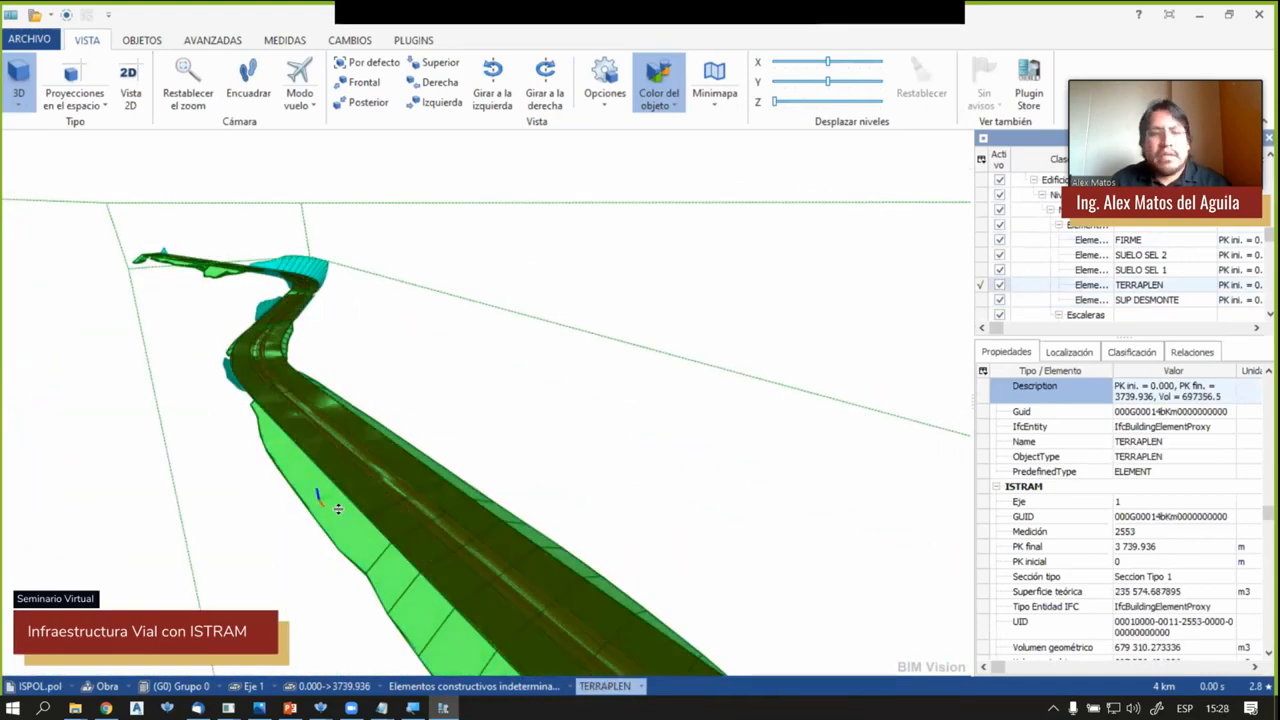
pyautogui.click(384, 515)
pyautogui.scroll(-5, 400, 430)
pyautogui.moveTo(322, 386); pyautogui.dragTo(500, 455)
# Switch back to ISPOL, start Virtual 3D, and maximize its 3D view window
pyautogui.click(1206, 14)
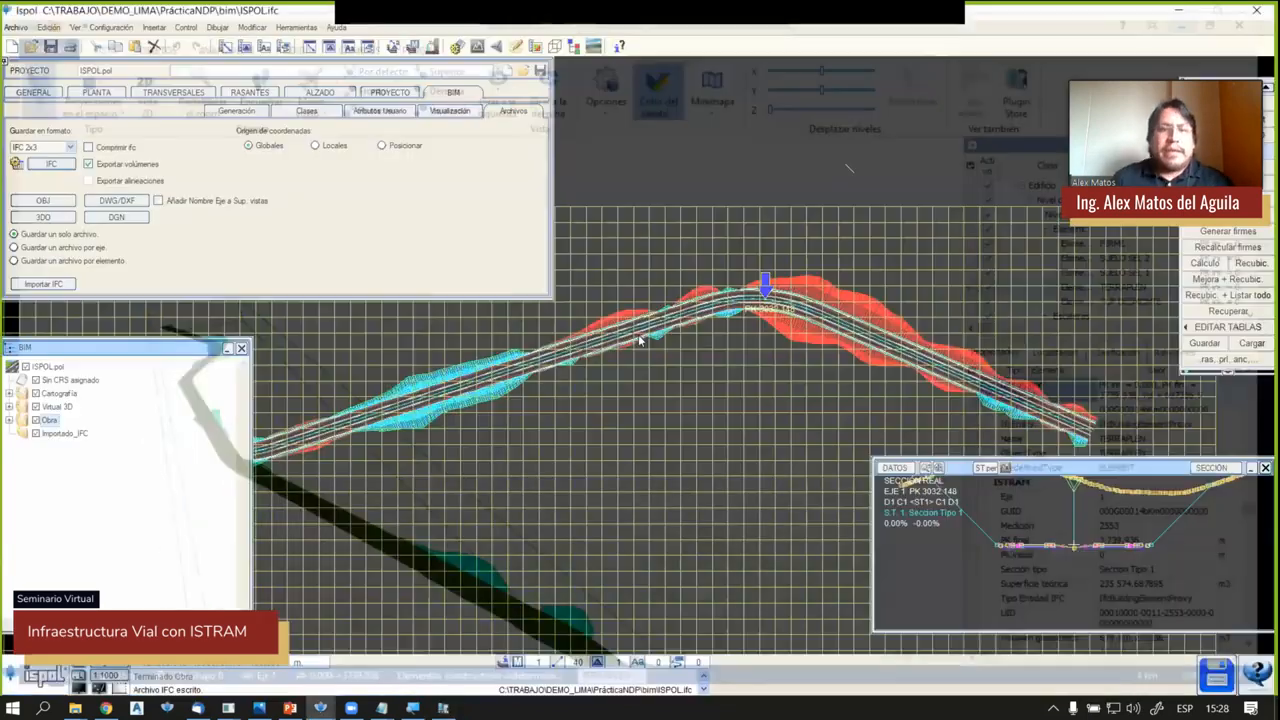
pyautogui.scroll(3, 721, 169)
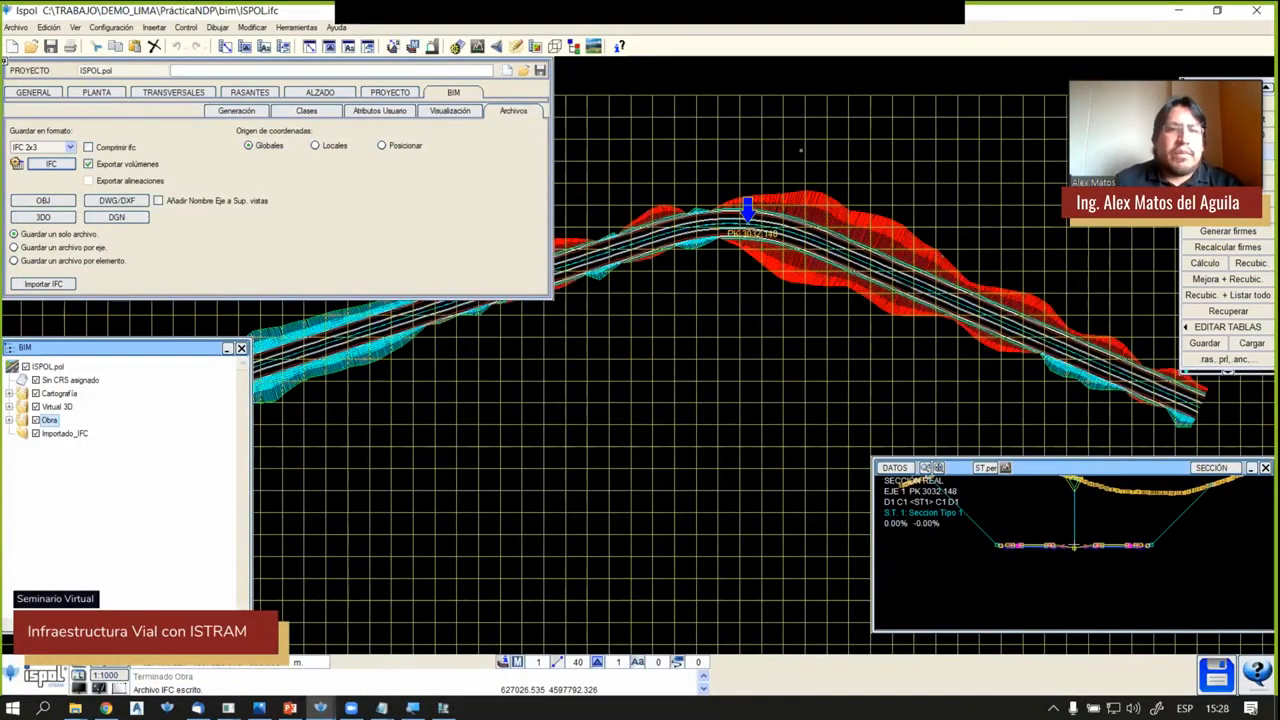
pyautogui.moveTo(648, 164); pyautogui.dragTo(564, 231, button='middle')
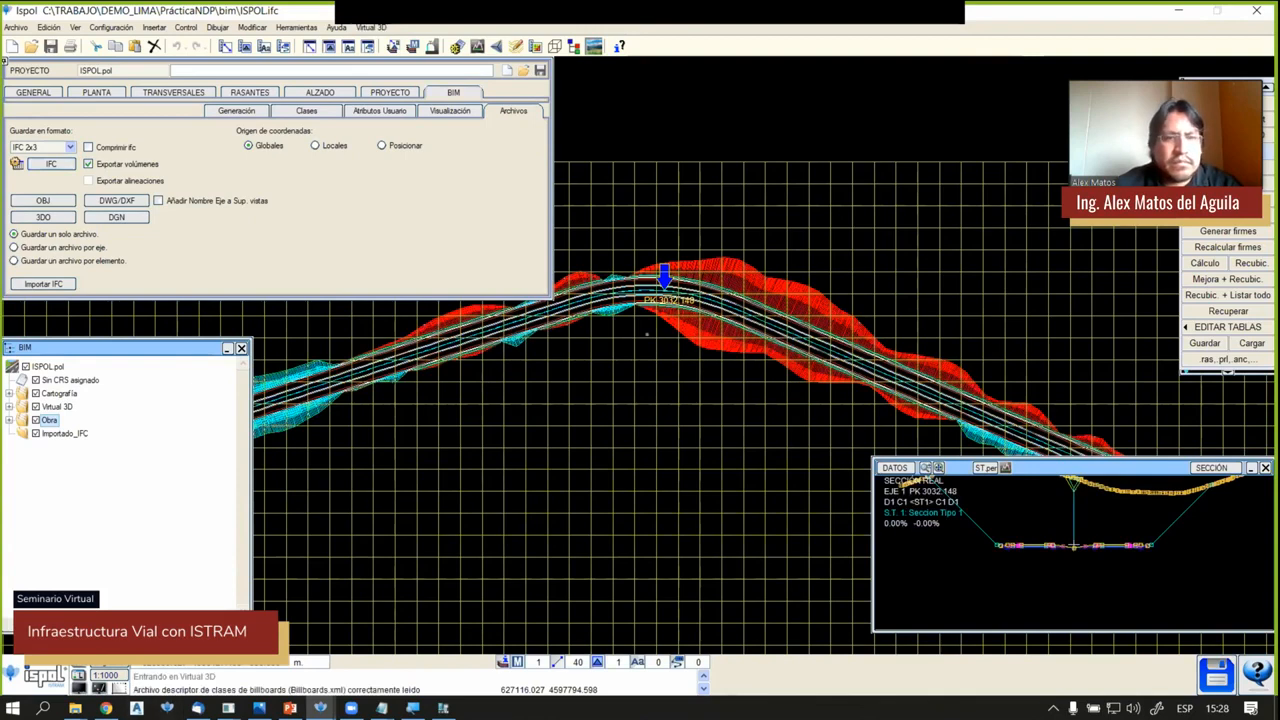
pyautogui.moveTo(105, 708)
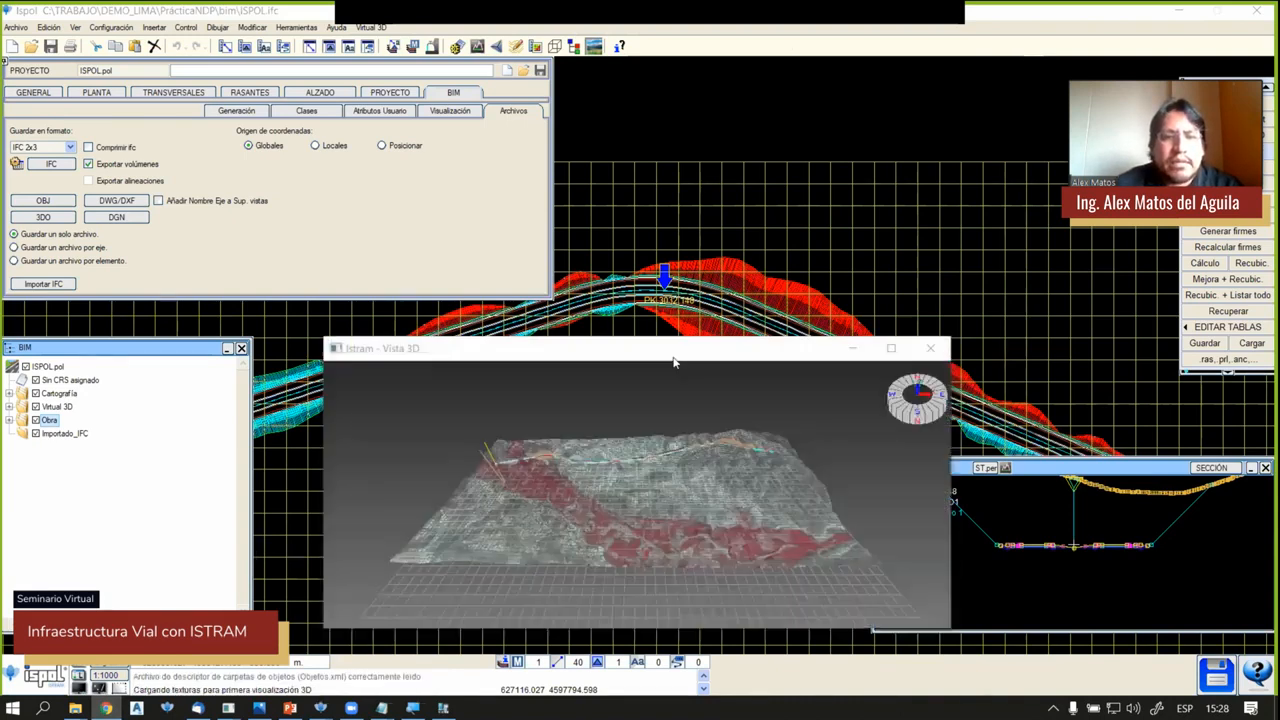
pyautogui.click(891, 348)
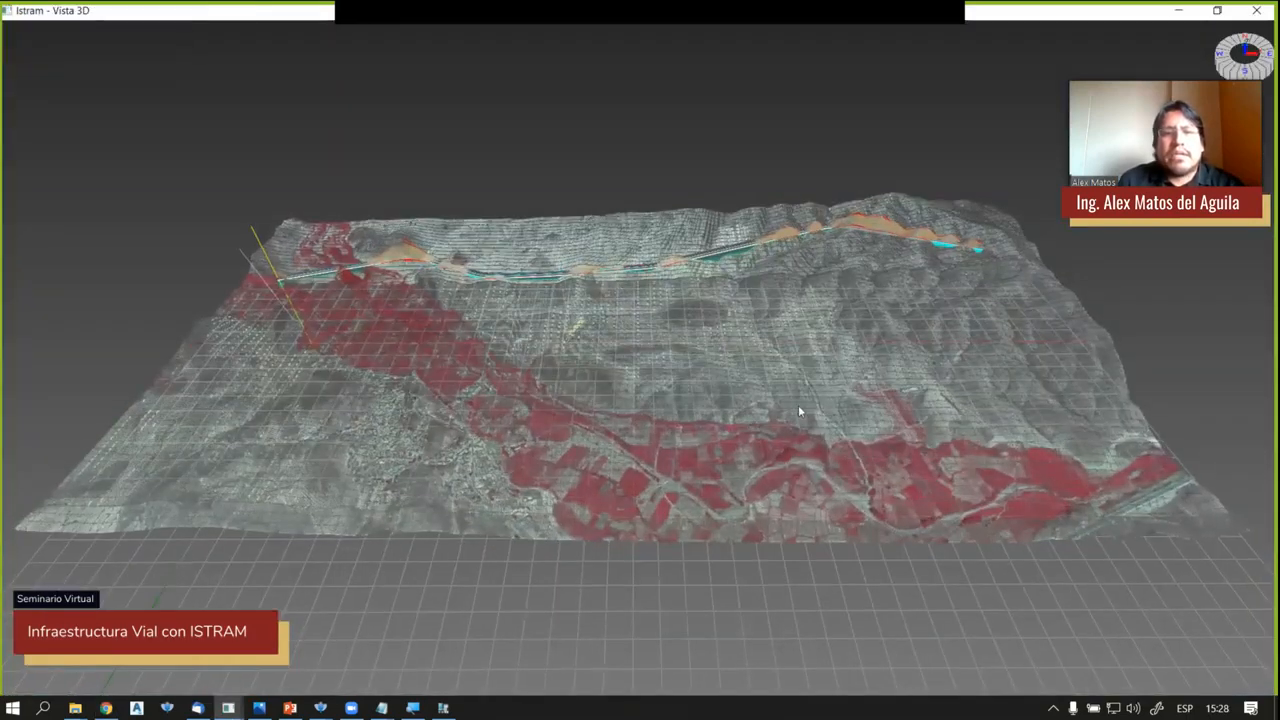
# Examine the road over the LiDAR terrain in the 3D view, expand Cartografía in the BIM tree, and maximize the view again
pyautogui.moveTo(925, 360); pyautogui.dragTo(1061, 280)
pyautogui.moveTo(626, 408); pyautogui.dragTo(512, 338)
pyautogui.scroll(2, 511, 338)
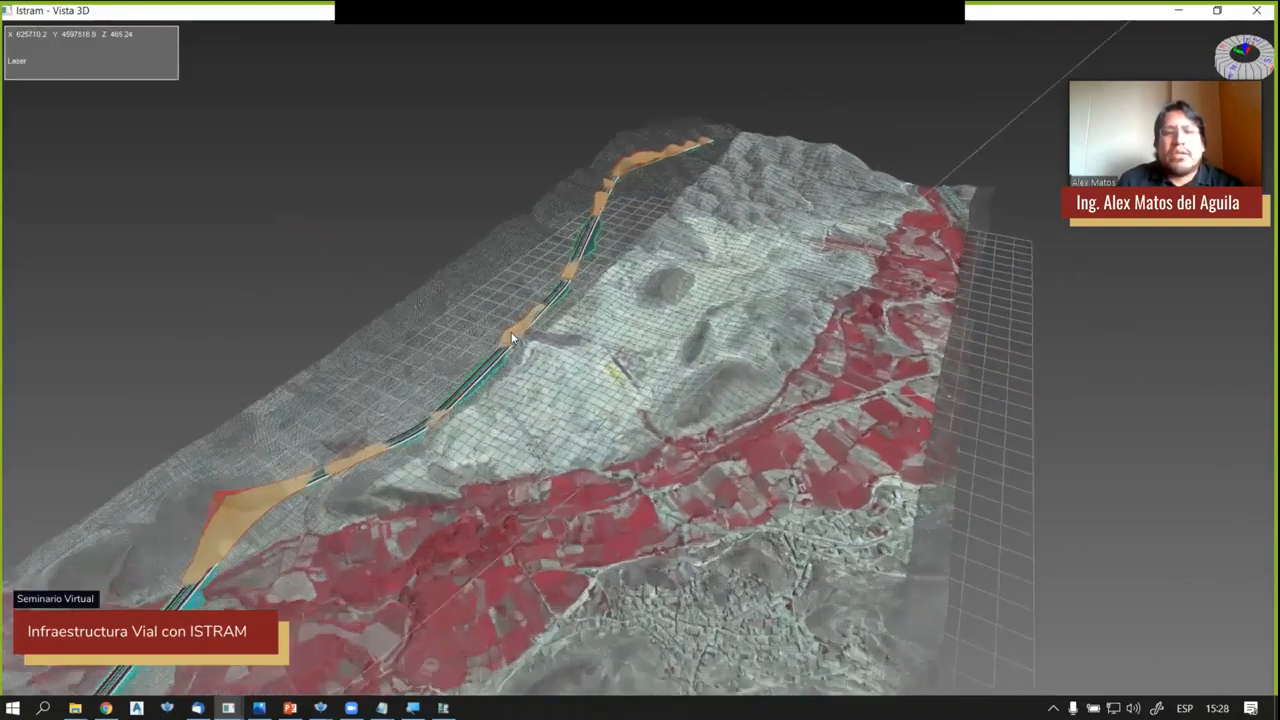
pyautogui.scroll(2, 512, 338)
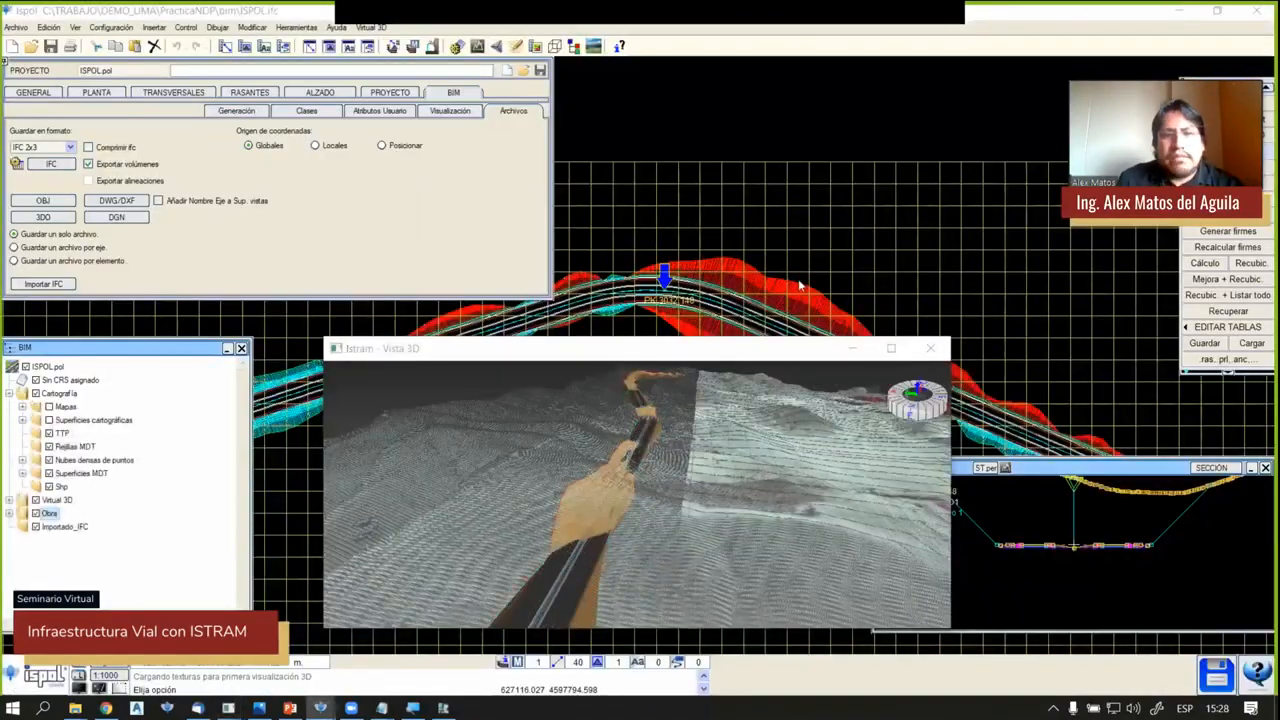
pyautogui.doubleClick(704, 343)
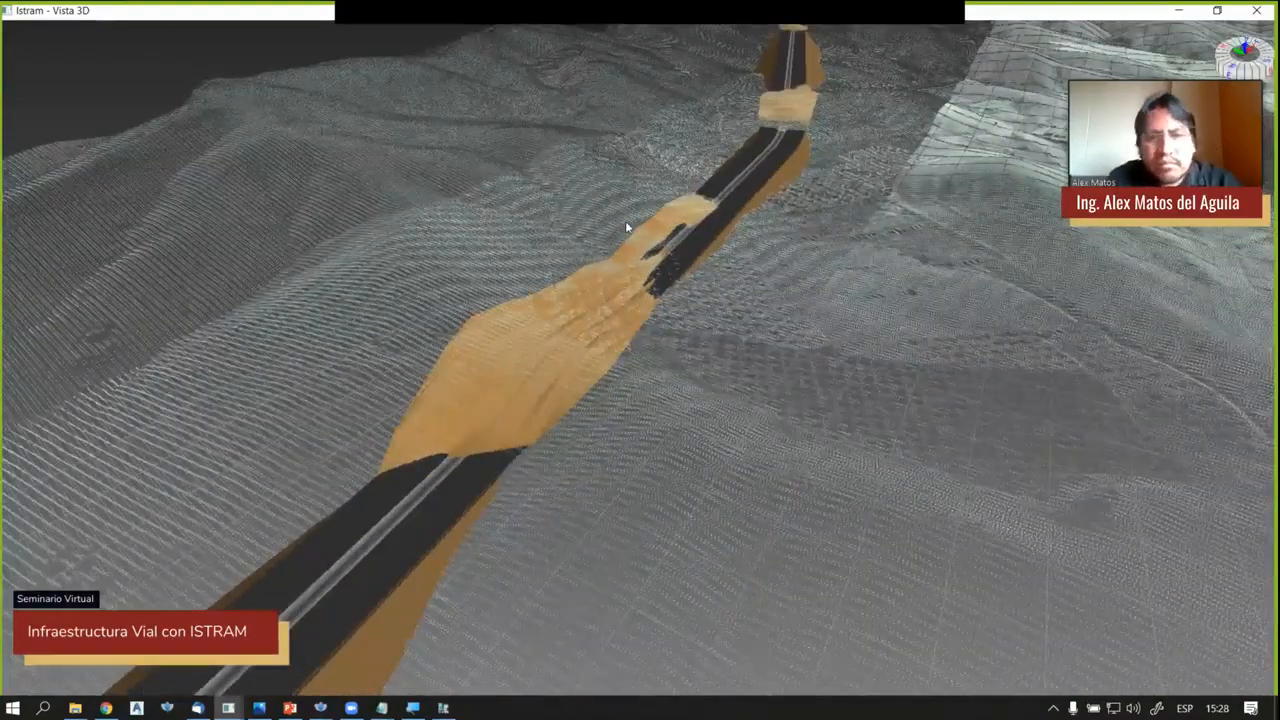
# Examine the road and LiDAR terrain from other angles in the 3D view and bring up the BIM visualization options
pyautogui.moveTo(626, 228); pyautogui.dragTo(600, 215, button='middle')
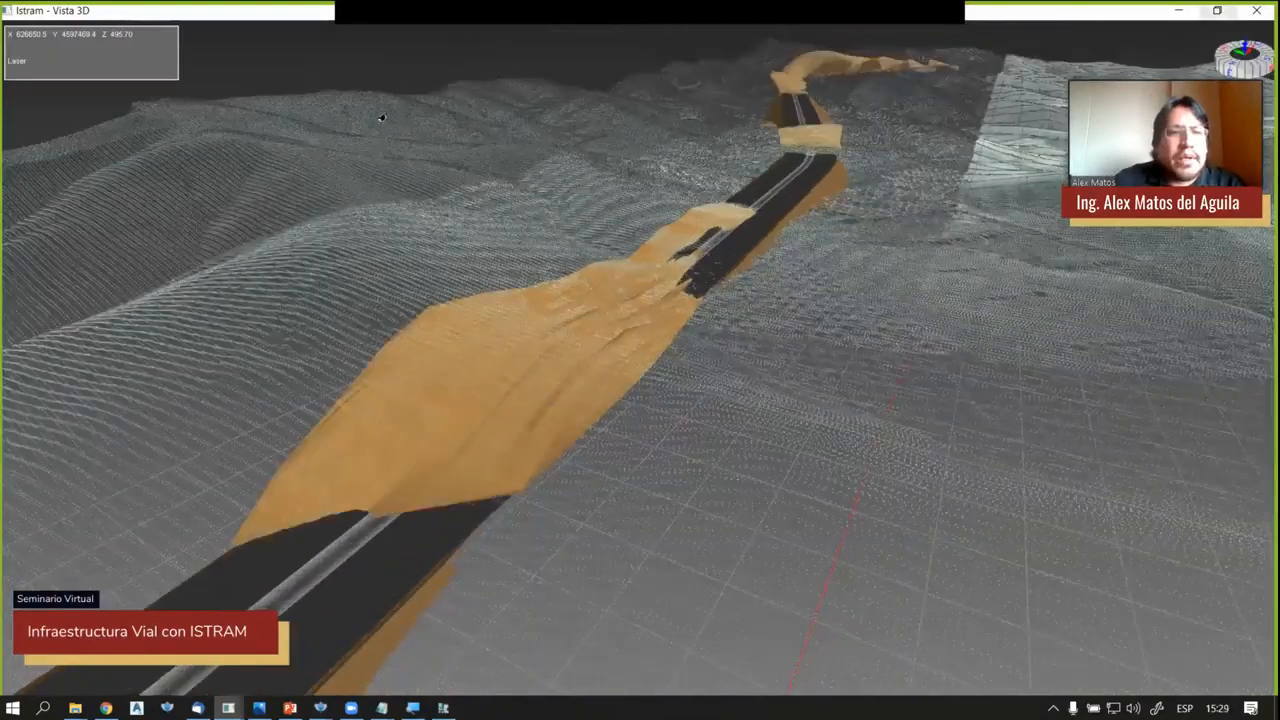
pyautogui.click(1217, 10)
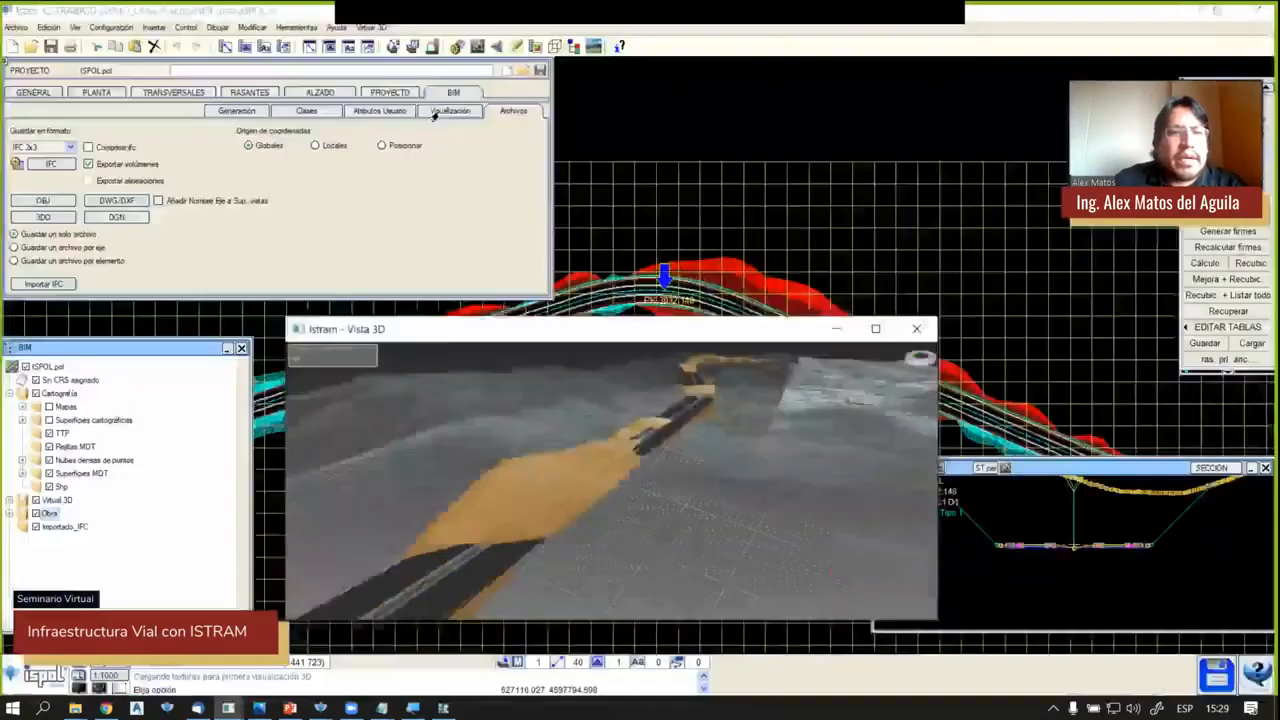
pyautogui.click(450, 110)
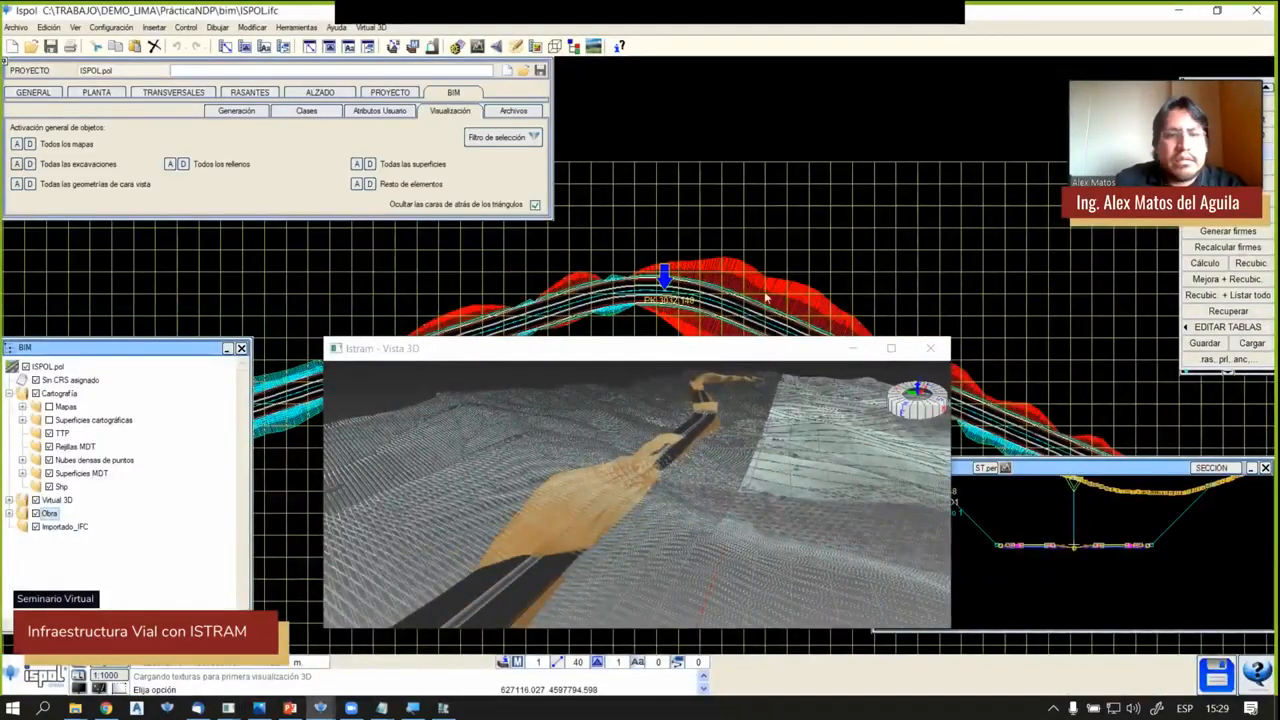
pyautogui.click(893, 350)
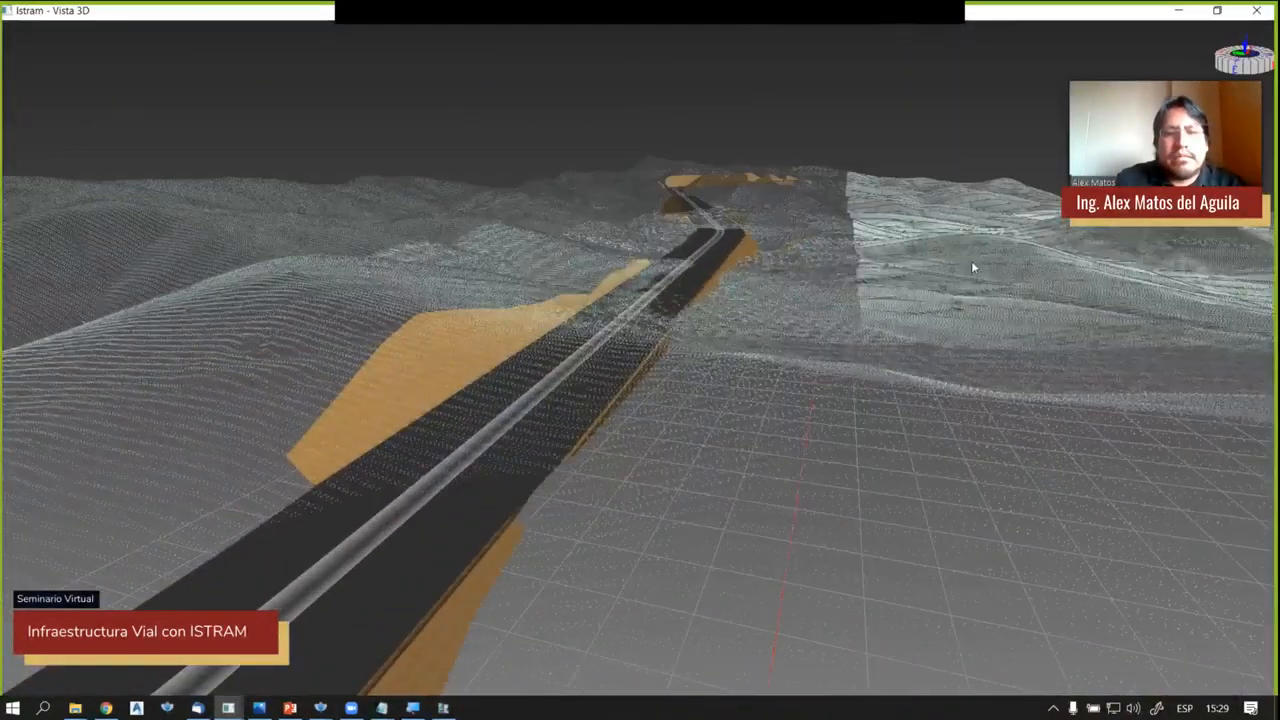
pyautogui.moveTo(1006, 275); pyautogui.dragTo(769, 484, button='middle')
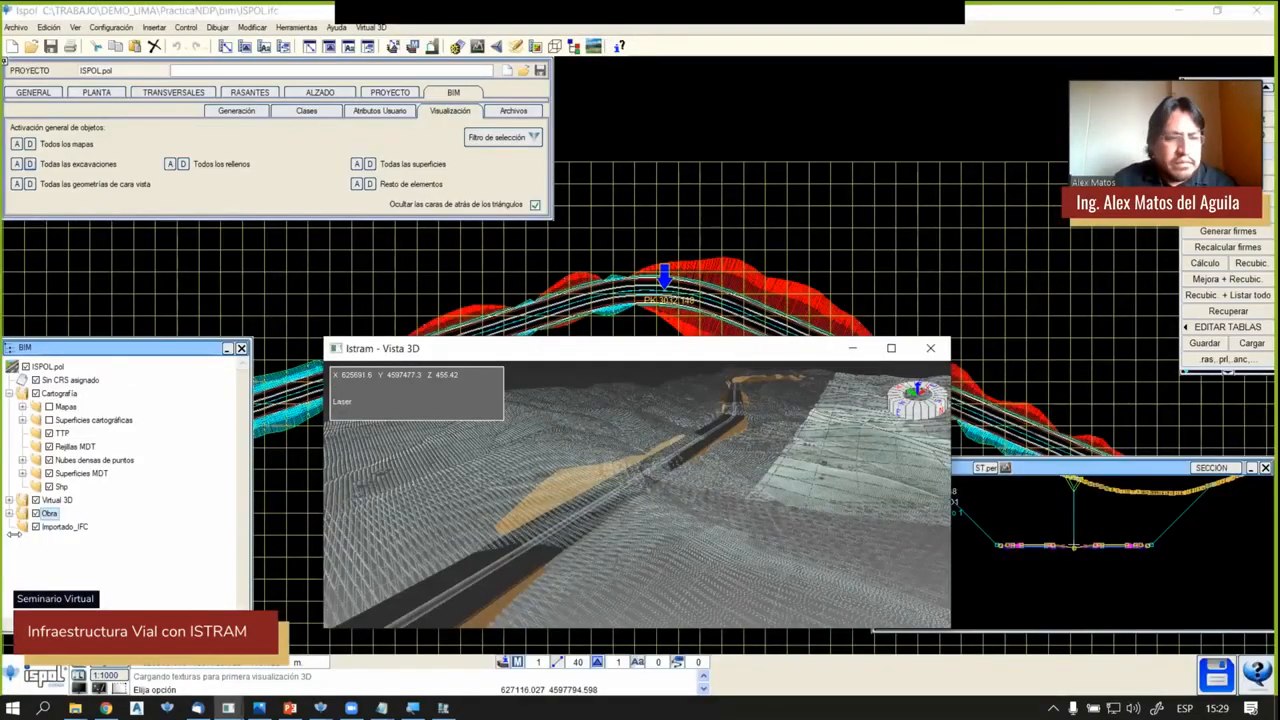
# Expand Obra and Grupo 0 in the BIM tree, open the simple axis animation for Eje 1, and set its camera height to 1
pyautogui.click(9, 513)
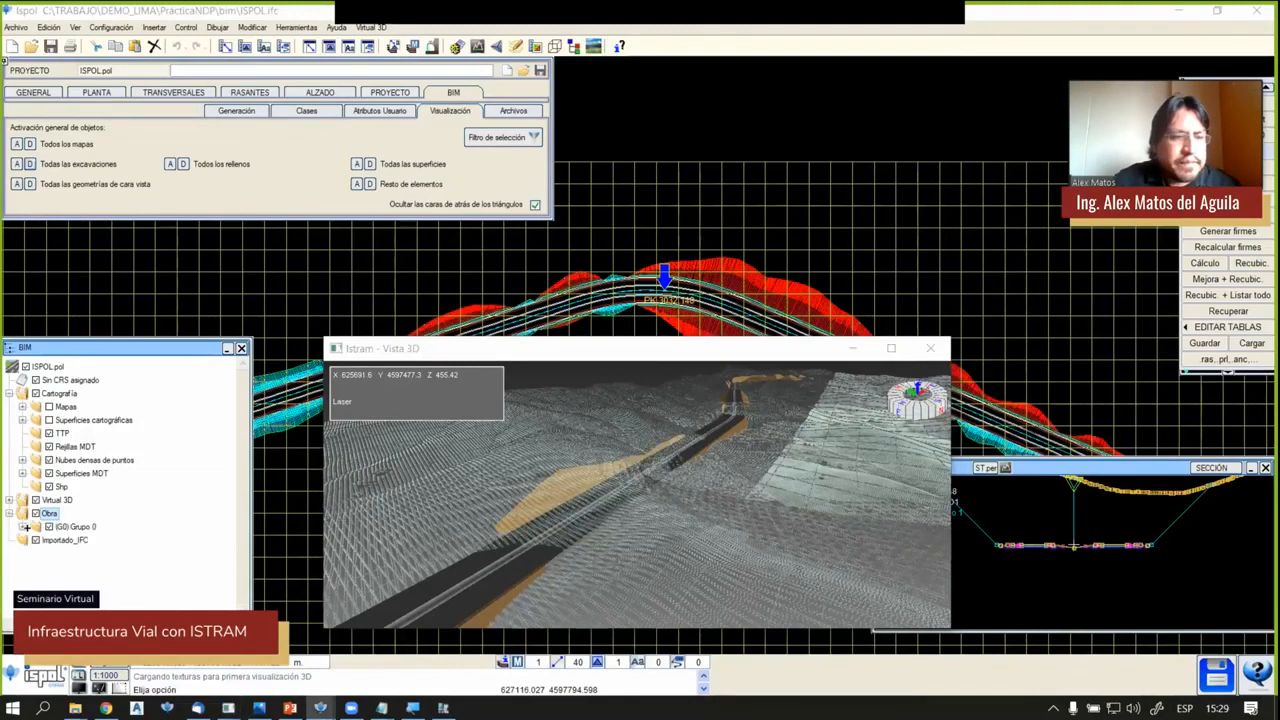
pyautogui.click(22, 526)
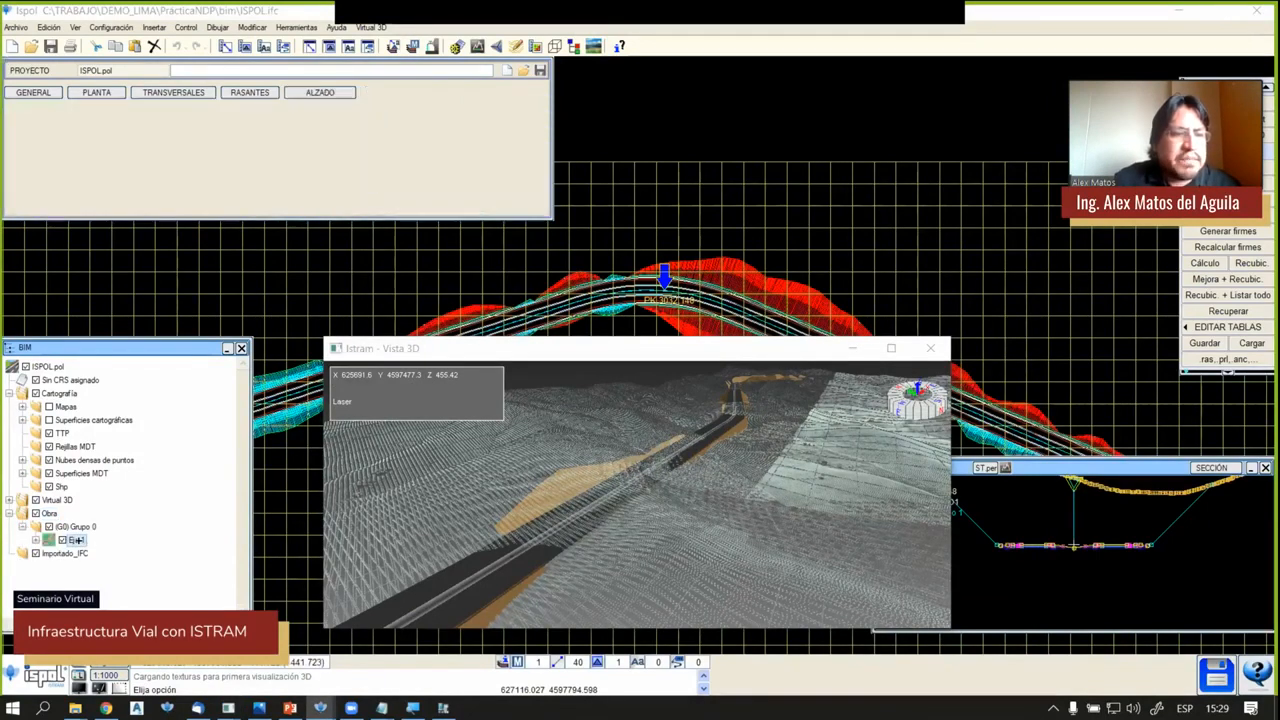
pyautogui.rightClick(78, 540)
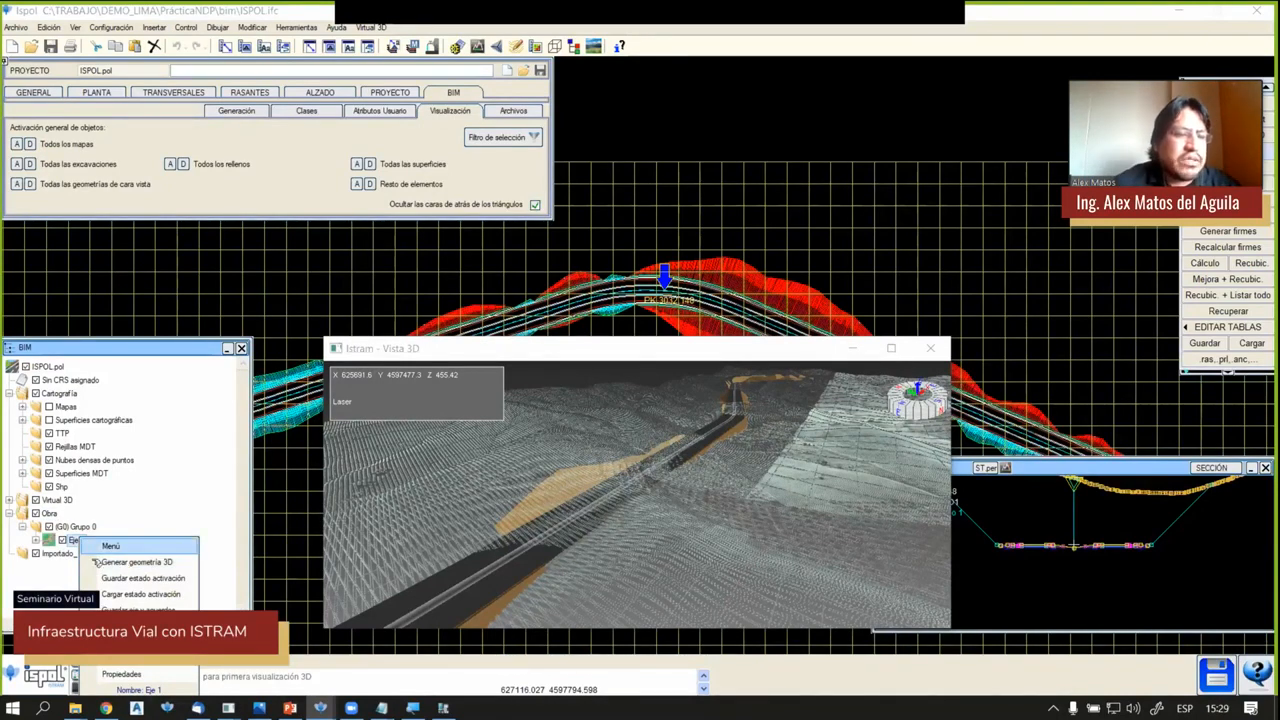
pyautogui.click(108, 546)
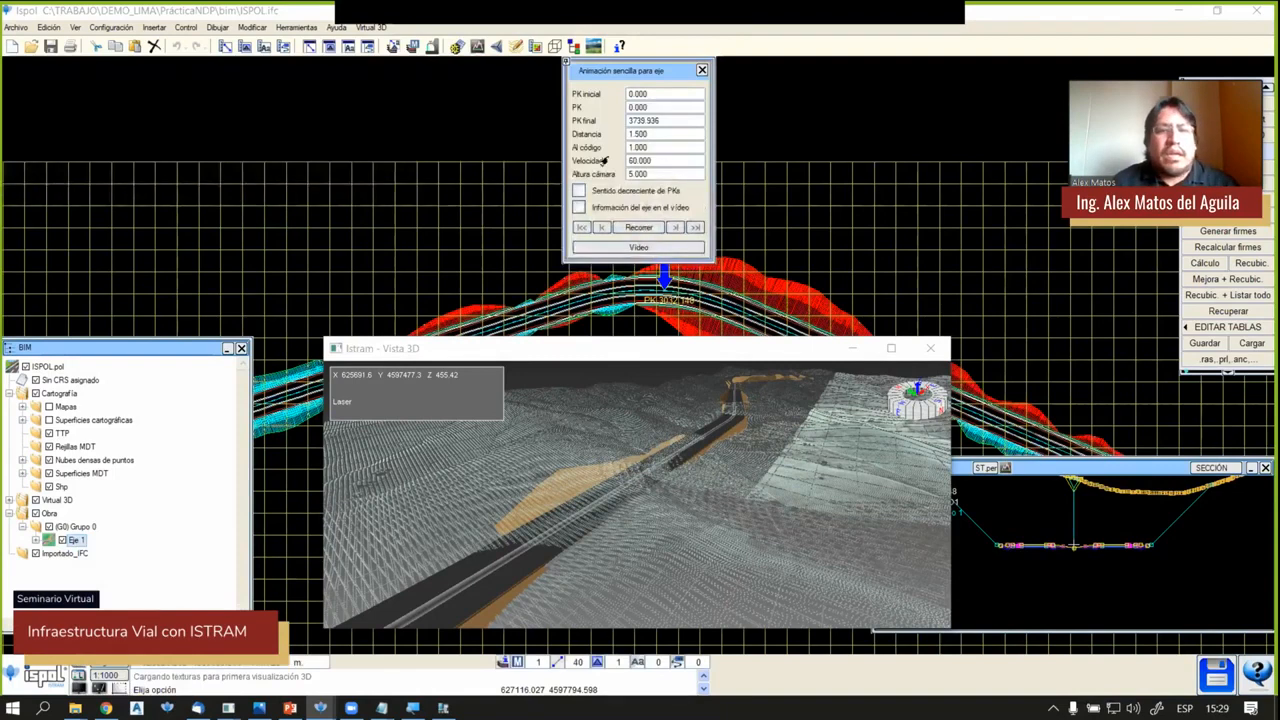
pyautogui.write('1')
pyautogui.press('Return')
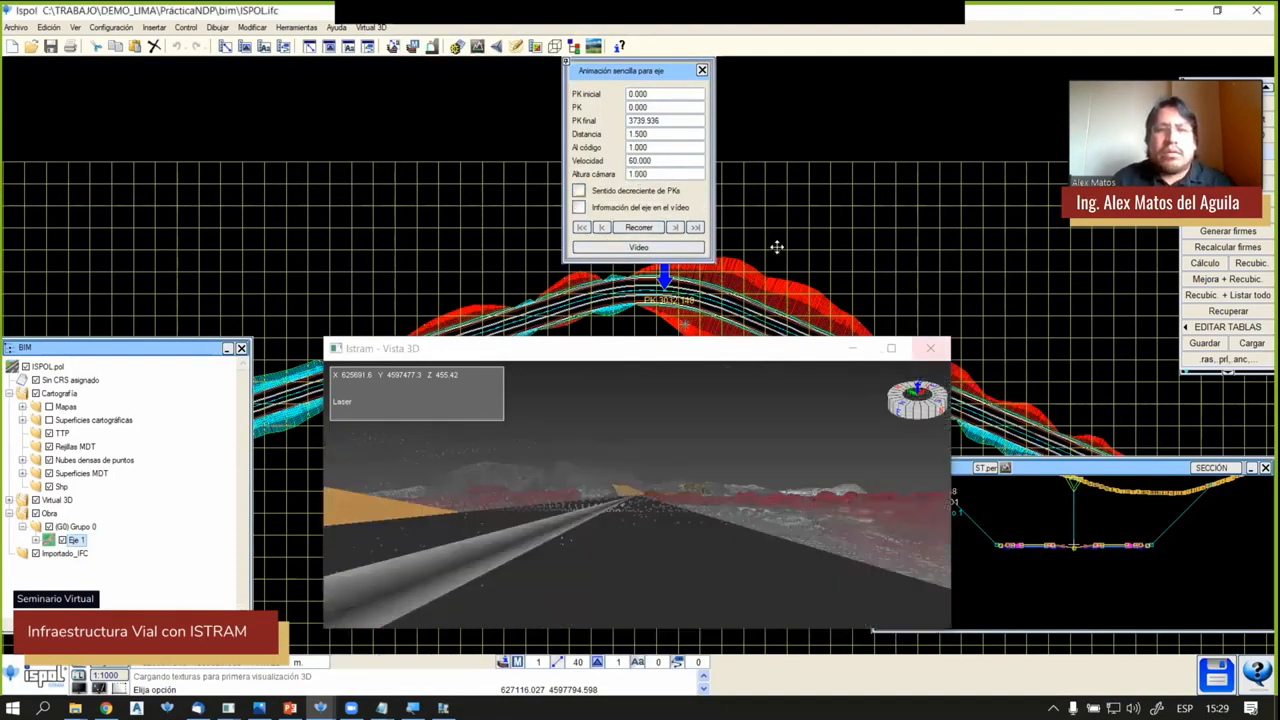
# Move the animation dialog clear of the drawing and make the 3D view window taller
pyautogui.moveTo(652, 70); pyautogui.dragTo(576, 83)
pyautogui.moveTo(214, 100); pyautogui.dragTo(176, 88)
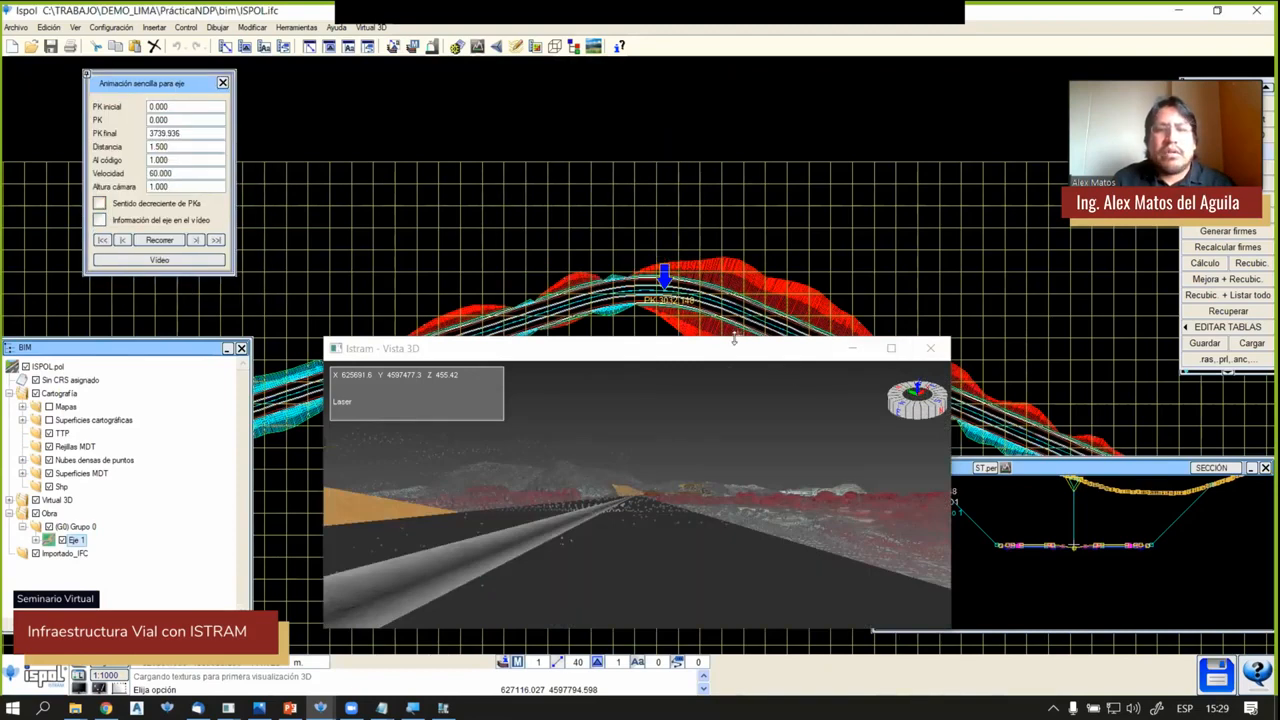
pyautogui.moveTo(734, 340); pyautogui.dragTo(755, 138)
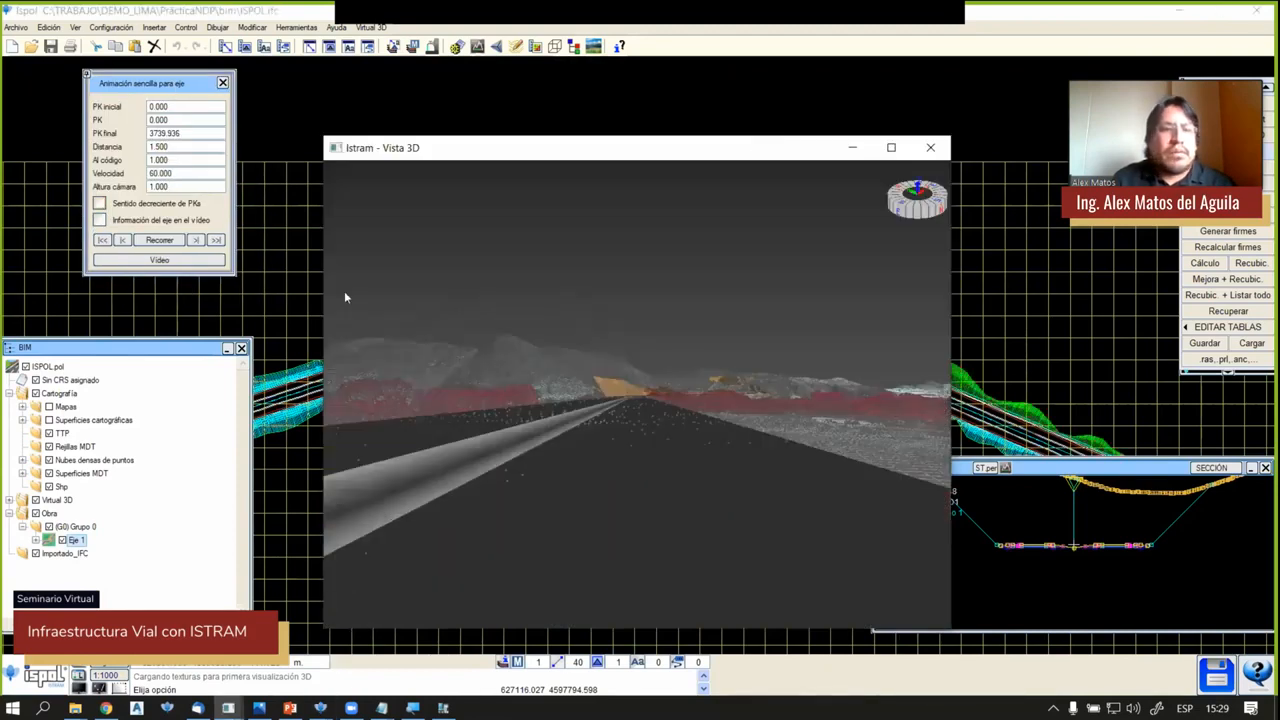
# Set the axis animation's camera height to 2 and its speed to 120
pyautogui.doubleClick(193, 188)
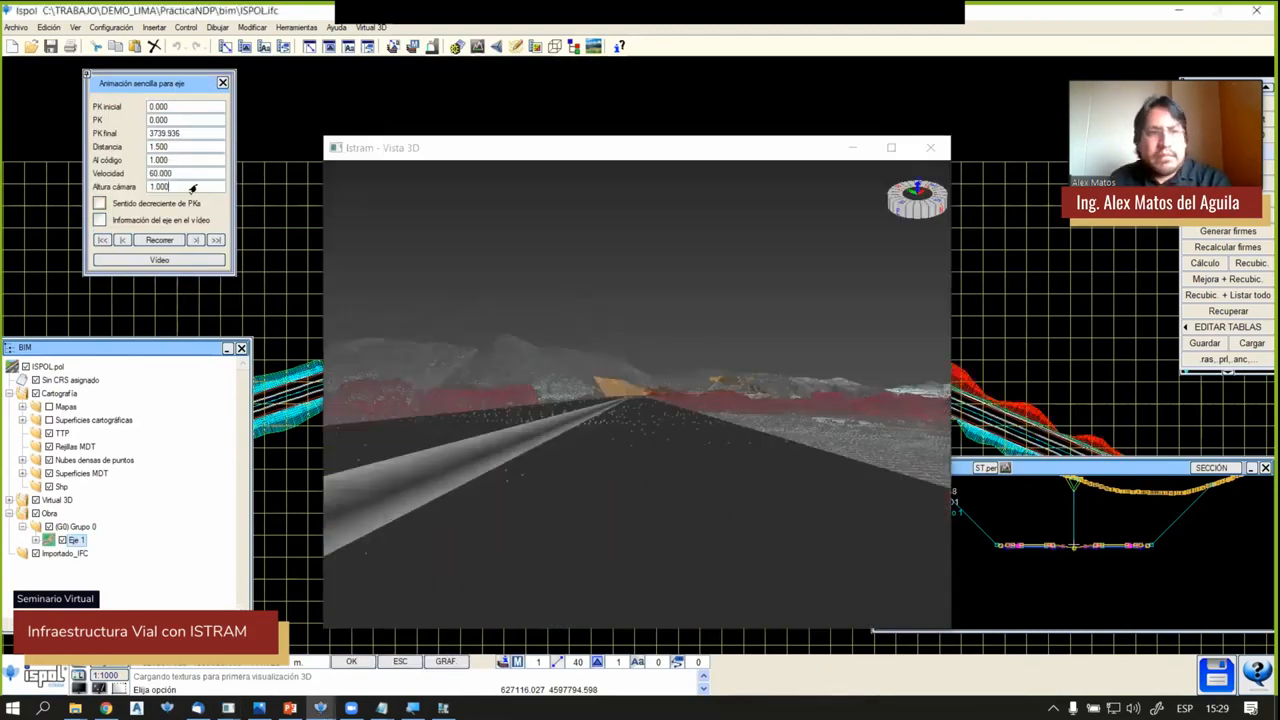
pyautogui.write('2')
pyautogui.press('Return')
pyautogui.doubleClick(177, 175)
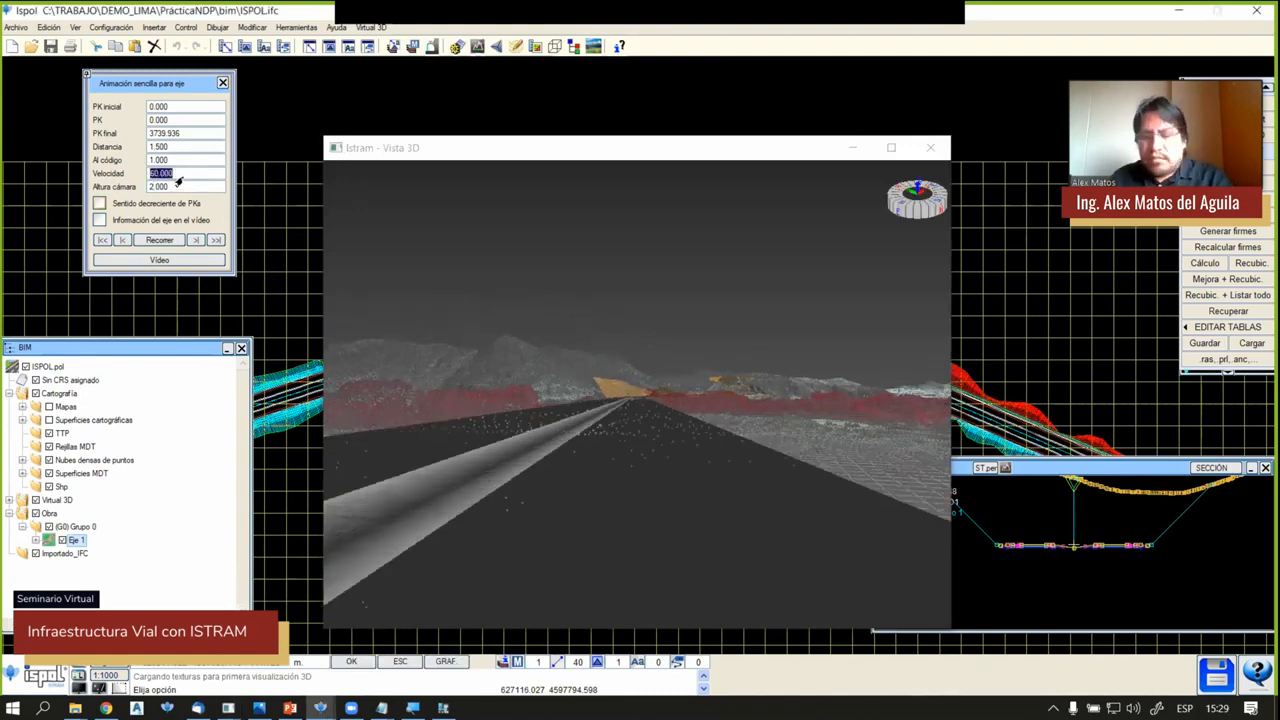
pyautogui.write('120')
pyautogui.press('Return')
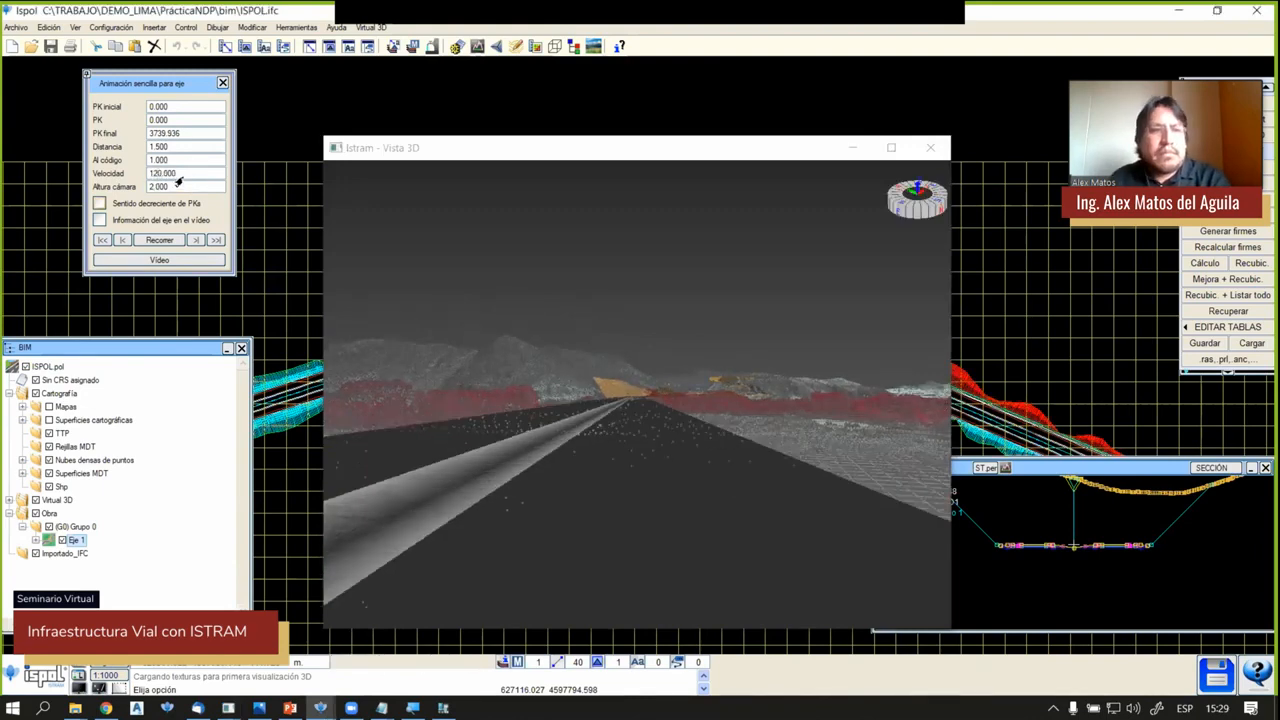
# Play the drive-through animation along Eje 1 and close the 3D view
pyautogui.click(159, 240)
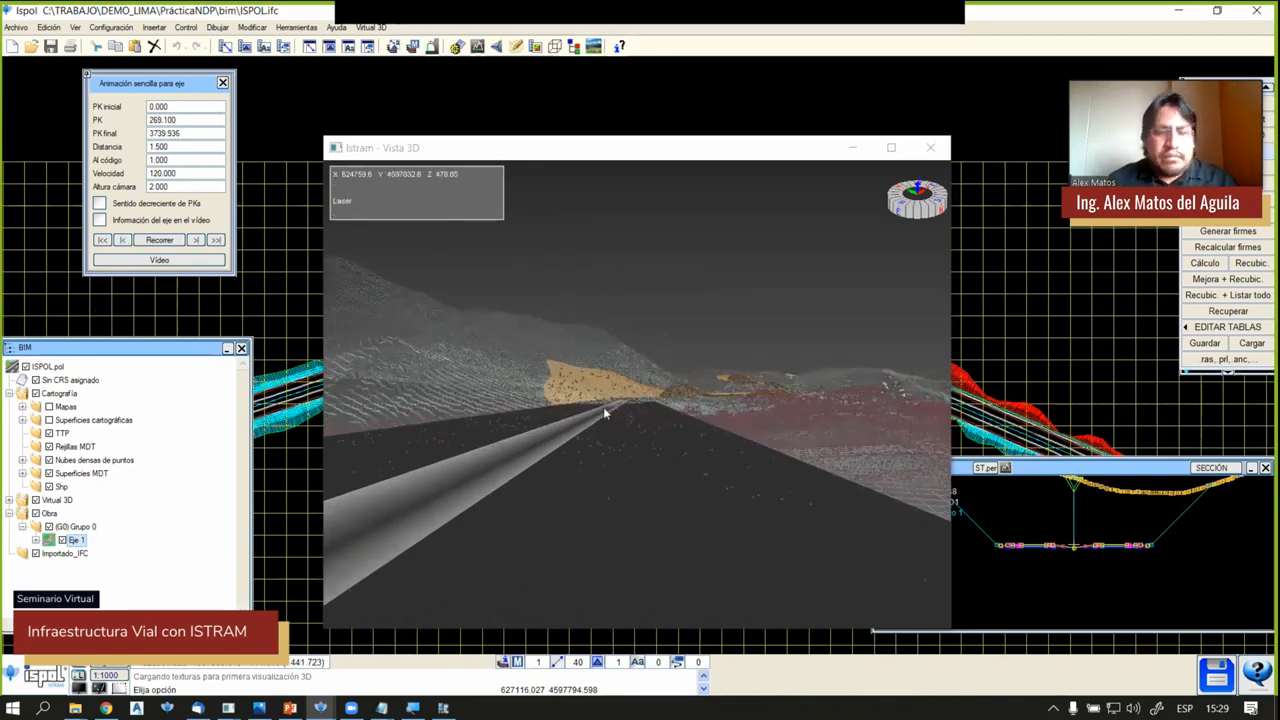
pyautogui.click(930, 147)
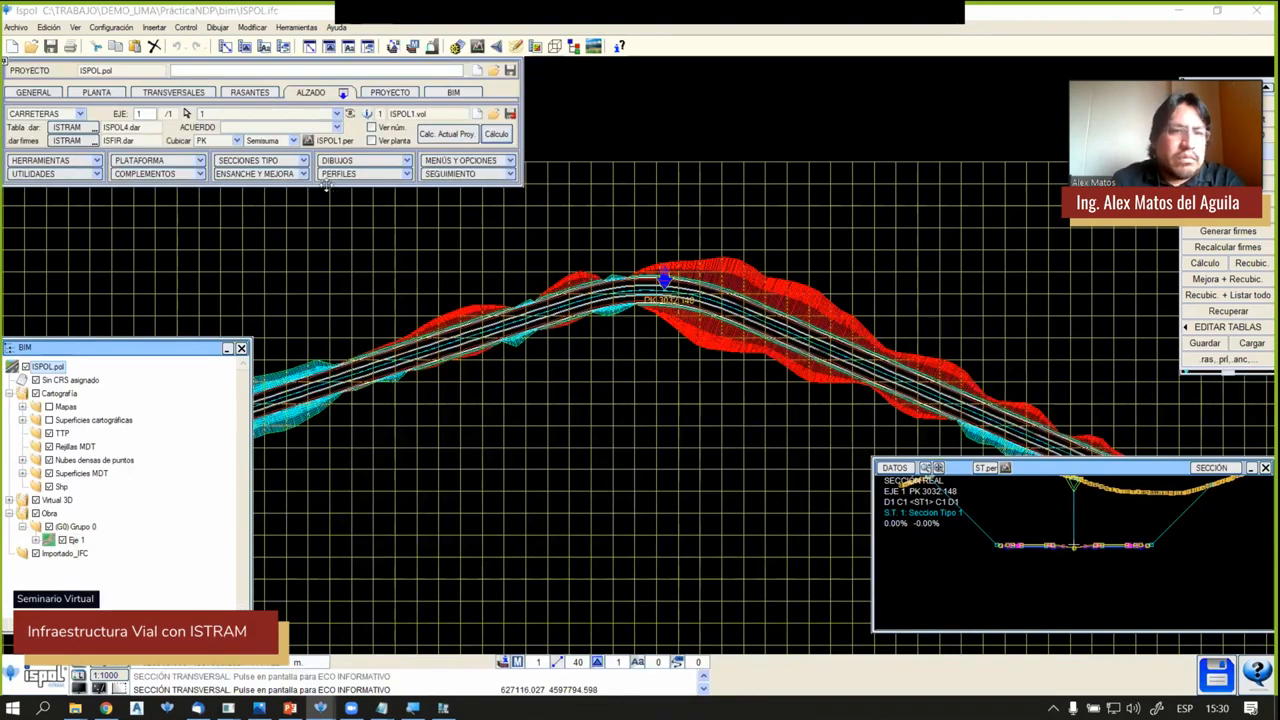
pyautogui.click(378, 161)
pyautogui.click(362, 161)
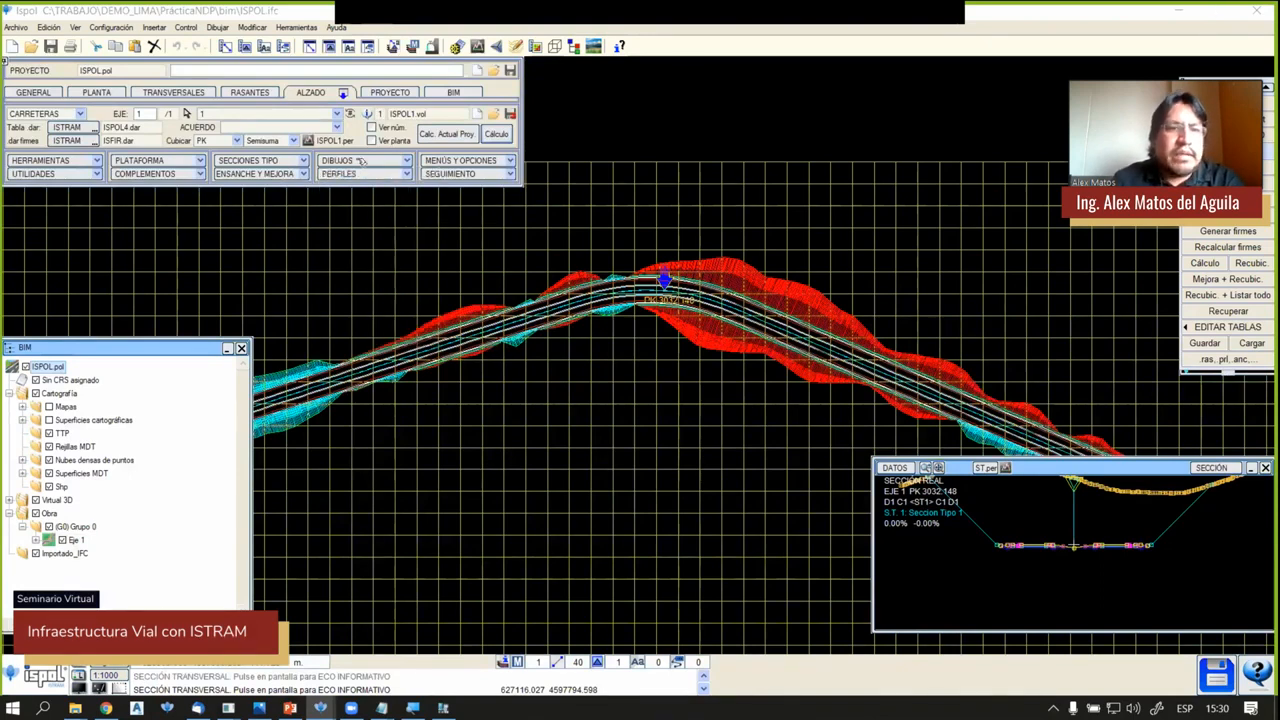
pyautogui.click(363, 161)
pyautogui.click(363, 161)
pyautogui.click(366, 162)
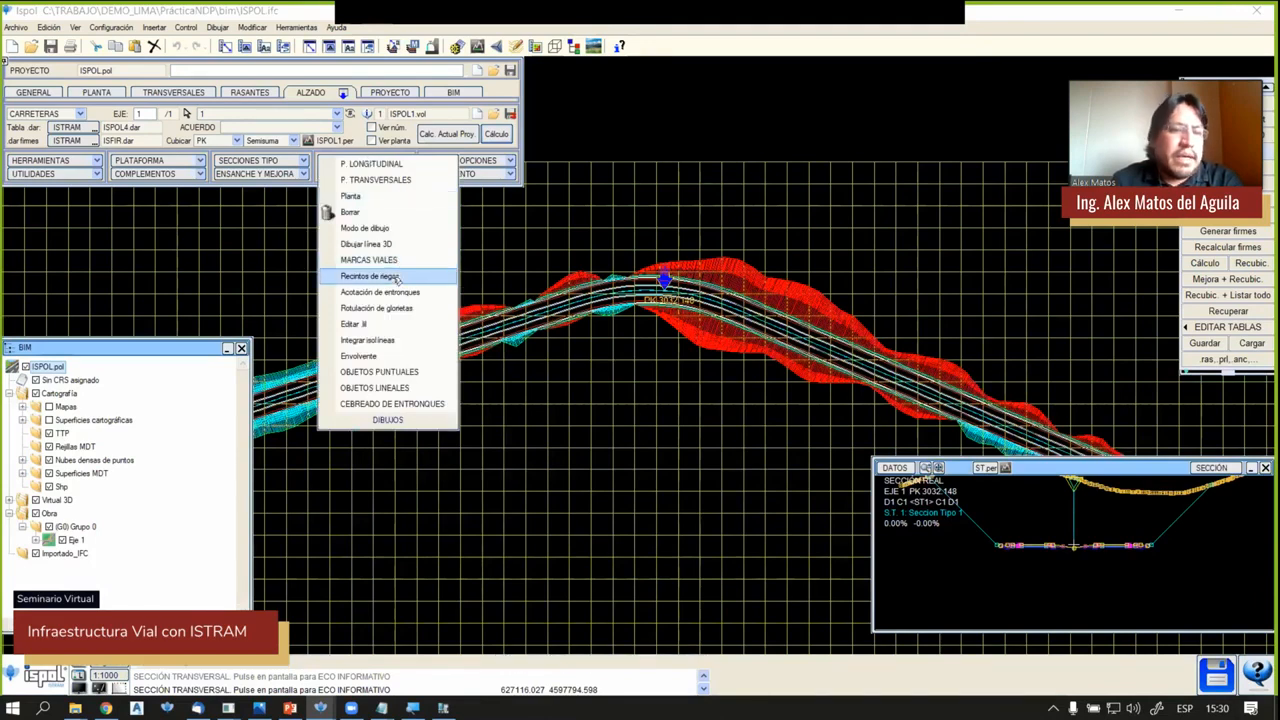
pyautogui.click(420, 403)
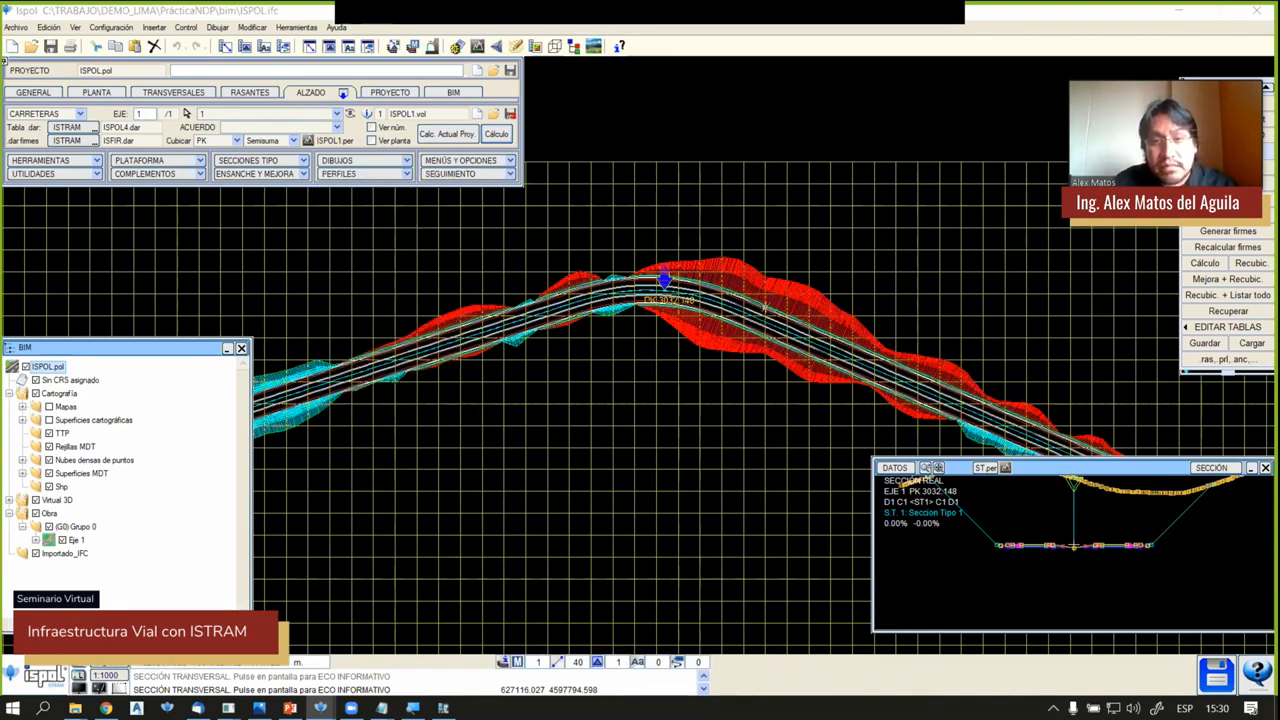
pyautogui.scroll(2, 764, 308)
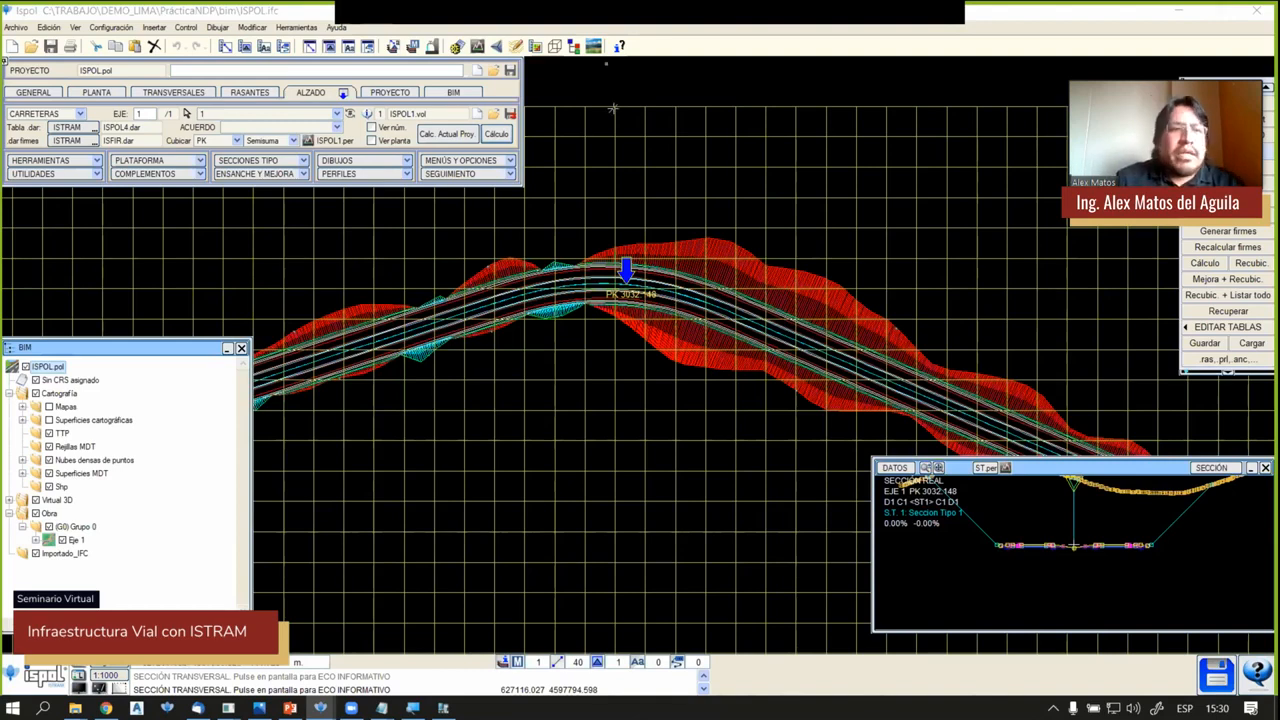
# Explore the project's results folder (RES) and open the cv_1.xlsx spreadsheet from it
pyautogui.click(16, 27)
pyautogui.moveTo(78, 231)
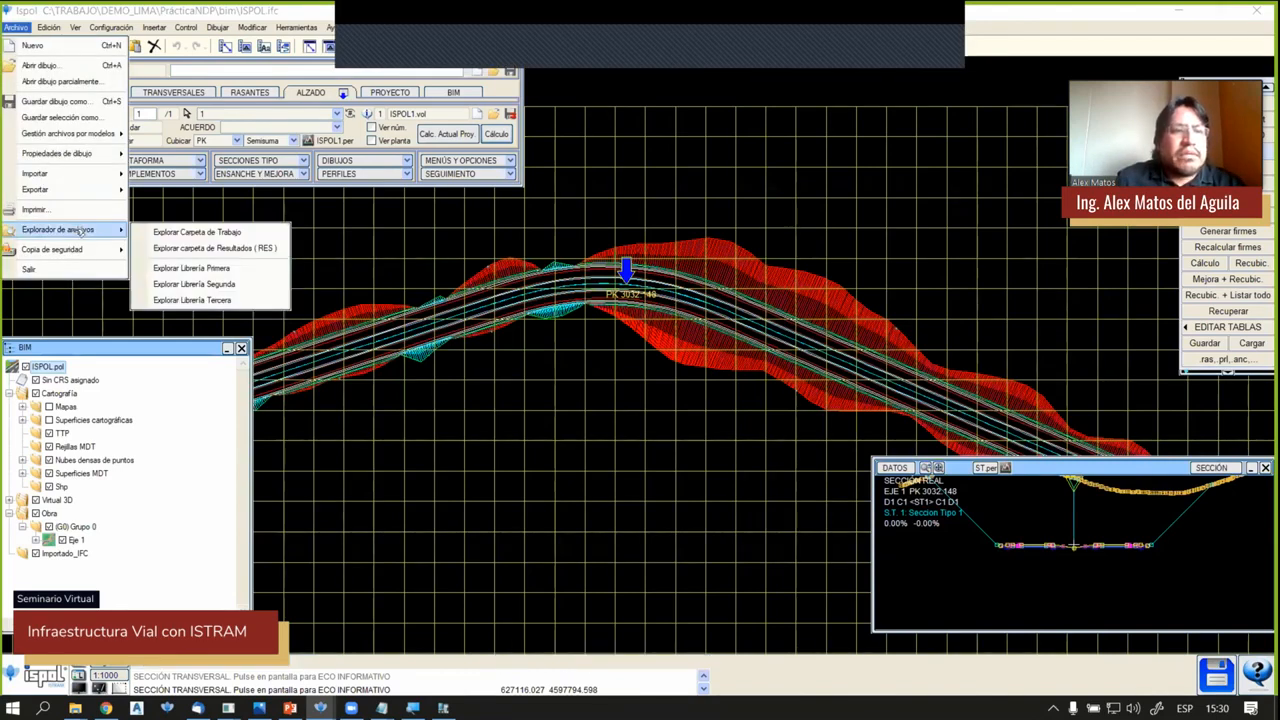
pyautogui.click(244, 250)
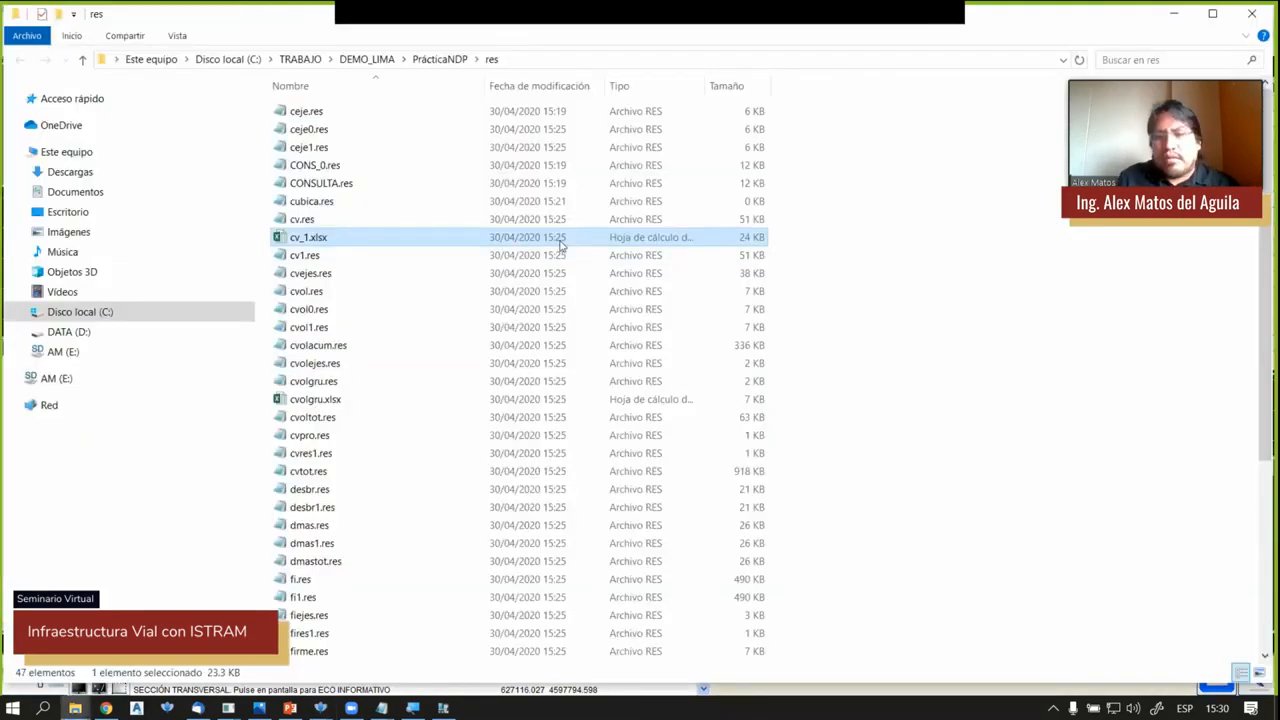
pyautogui.press('ctrl')
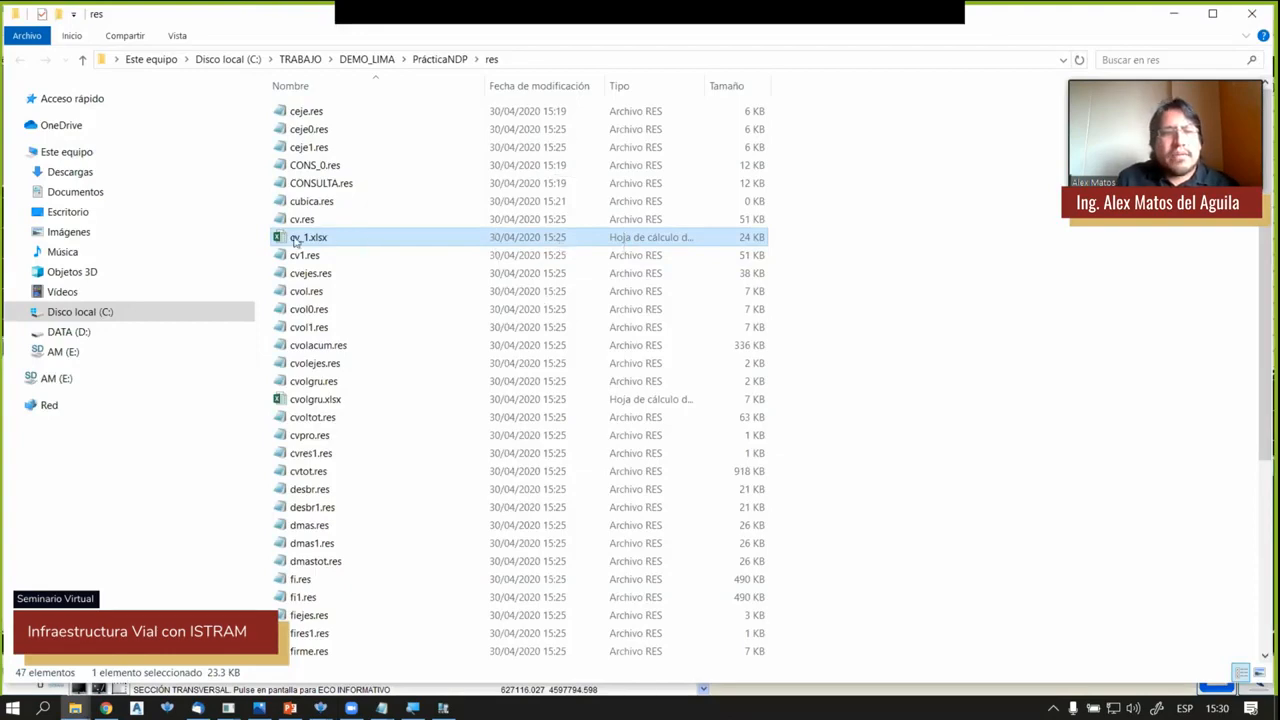
pyautogui.press('Return')
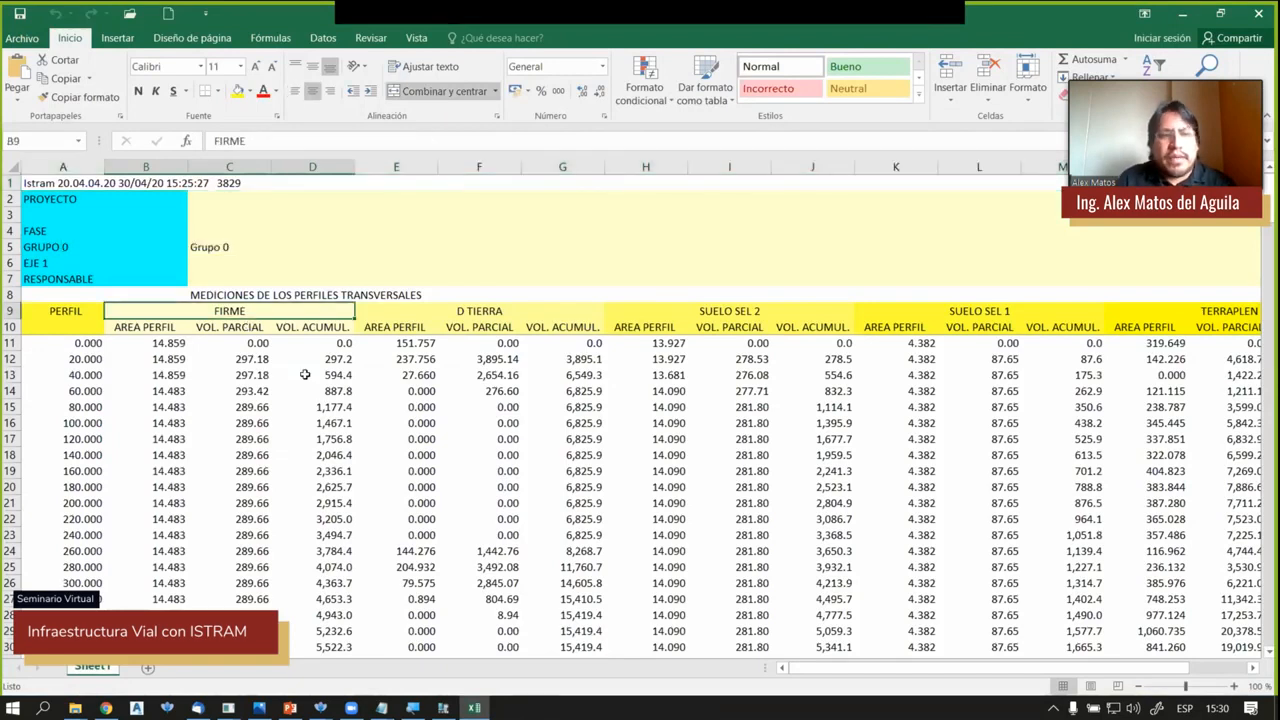
# Examine the FIRME, D TIERRA, SUELO SEL and TERRAPLEN volume columns, then minimize the spreadsheet and close the results folder
pyautogui.press('Right')
pyautogui.press('Right')
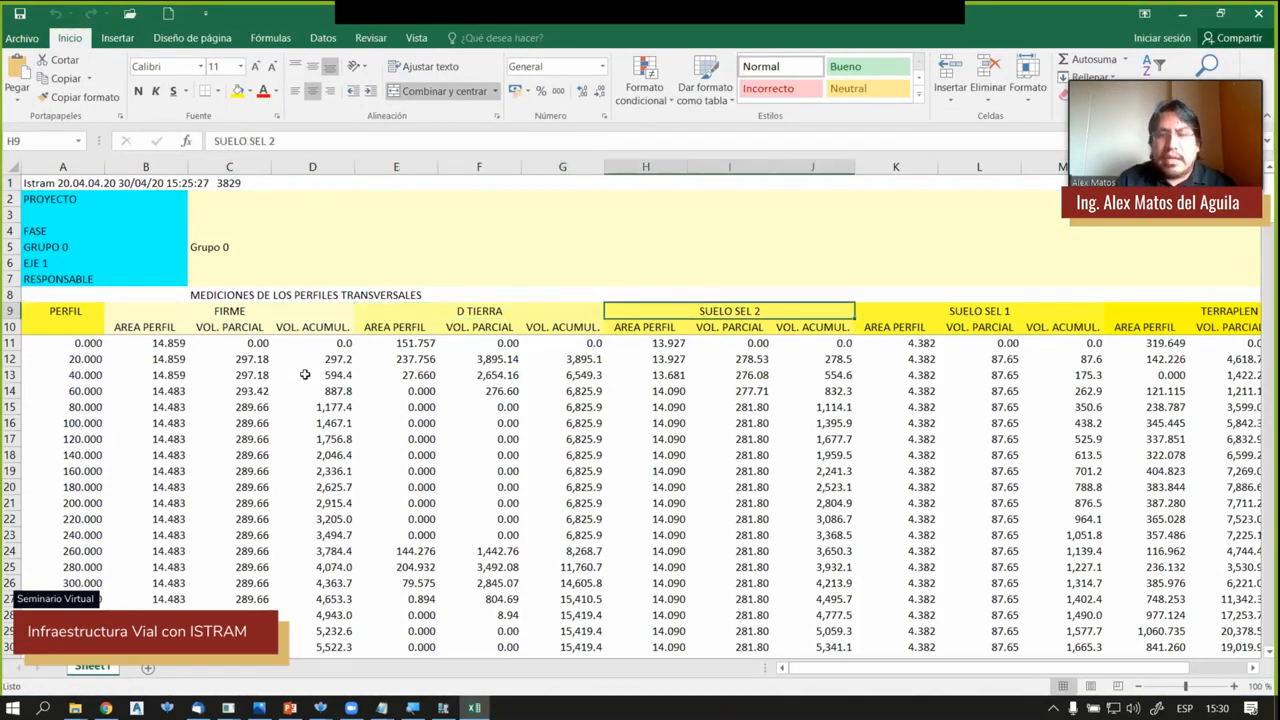
pyautogui.press('Right')
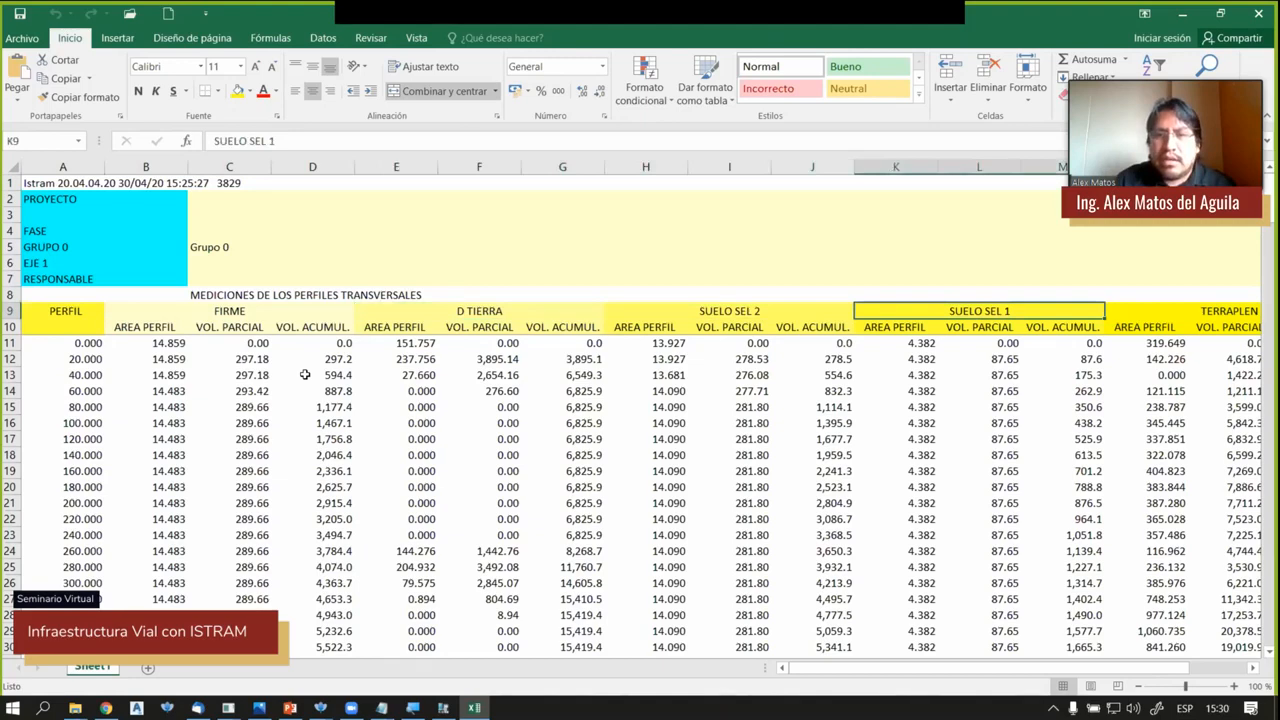
pyautogui.press('Right')
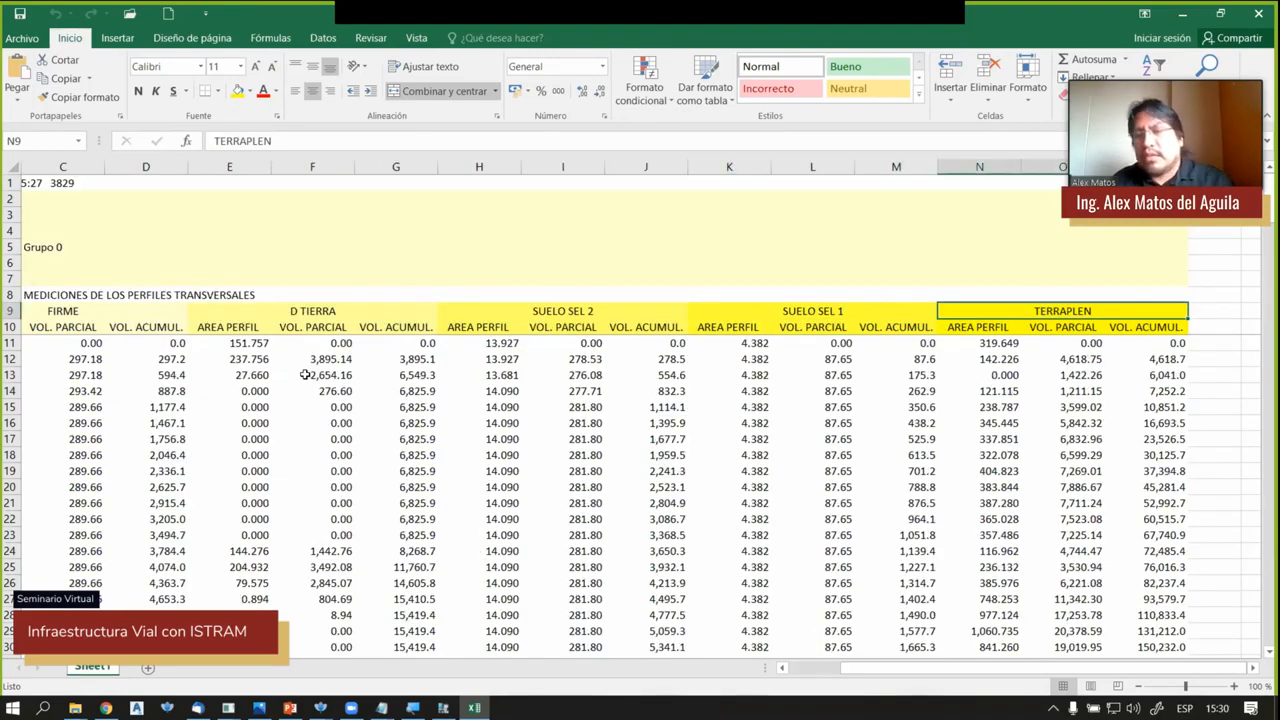
pyautogui.press('Right')
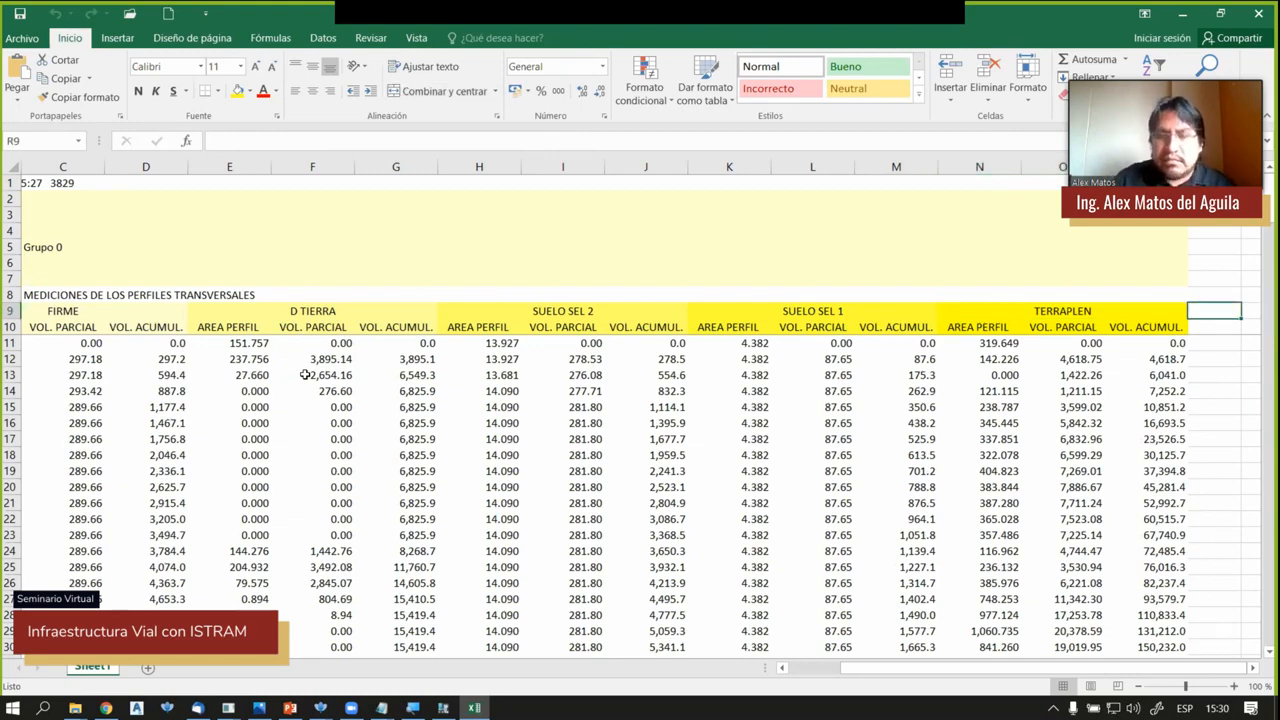
pyautogui.press('Left')
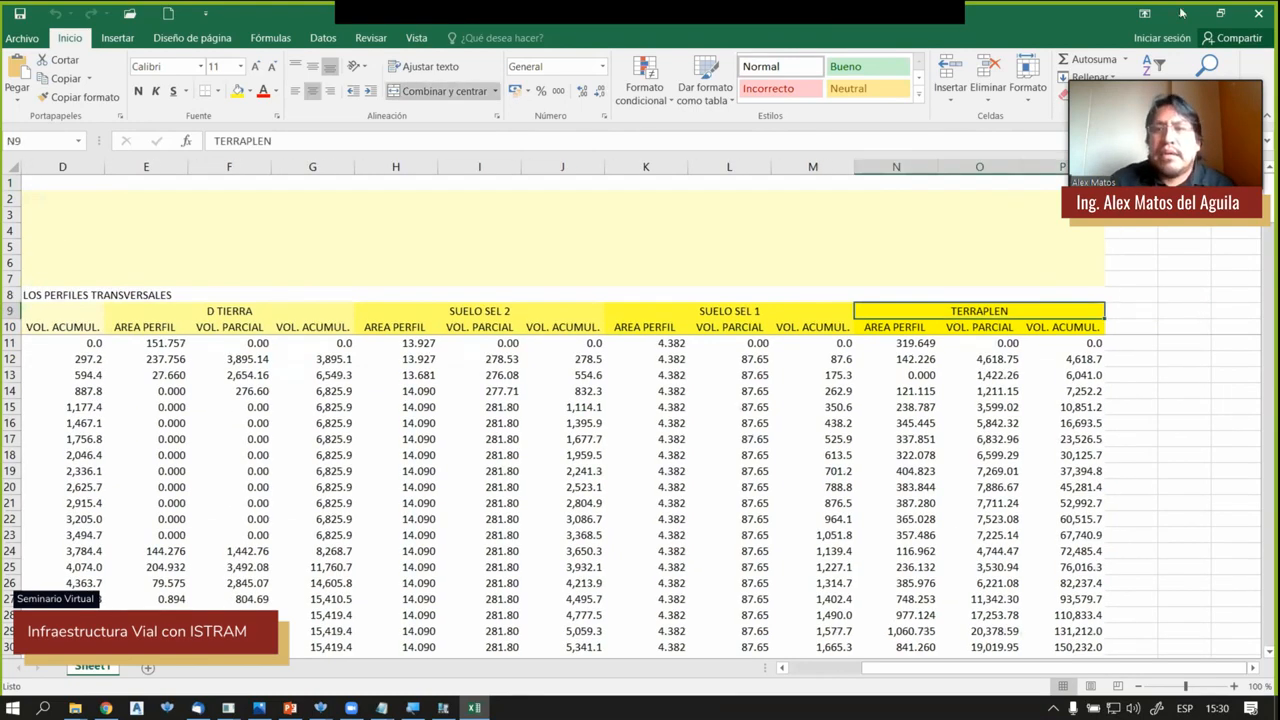
pyautogui.click(1181, 12)
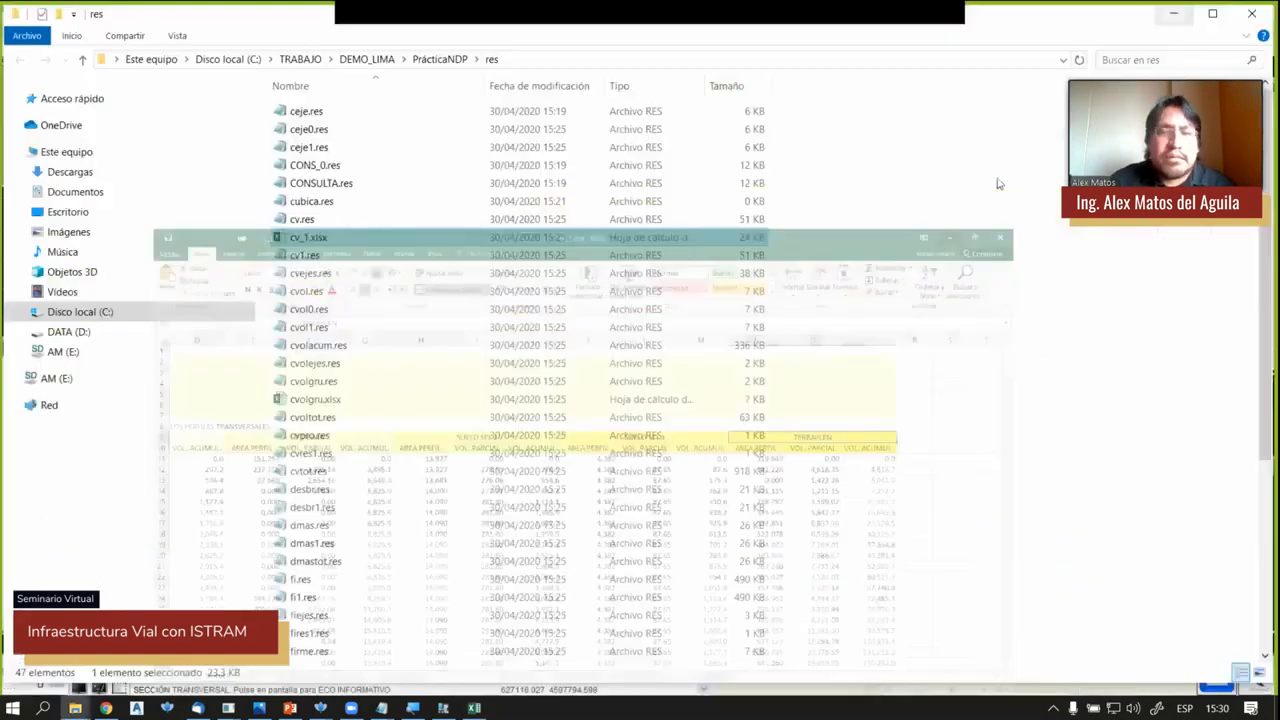
pyautogui.click(1251, 13)
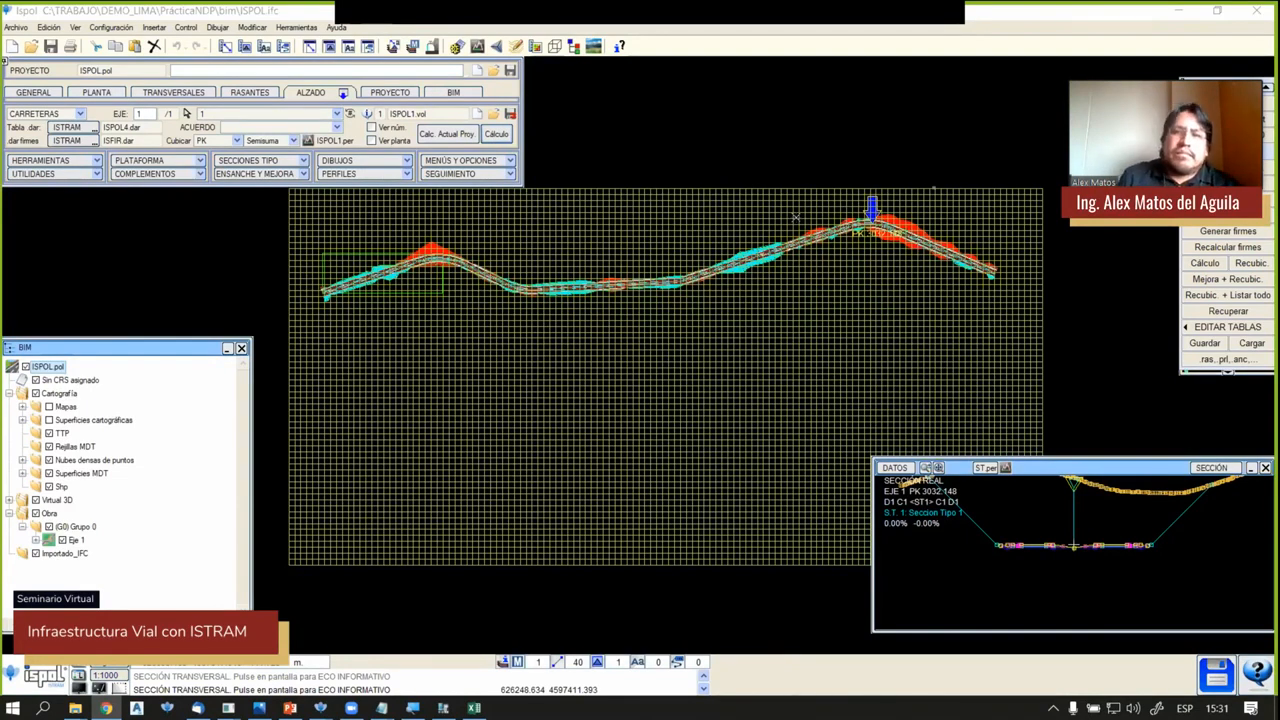
# Exit this ISPOL session, saving the ISPOL.pol project changes, and switch to the open session with the Autopista_190km project
pyautogui.click(1257, 13)
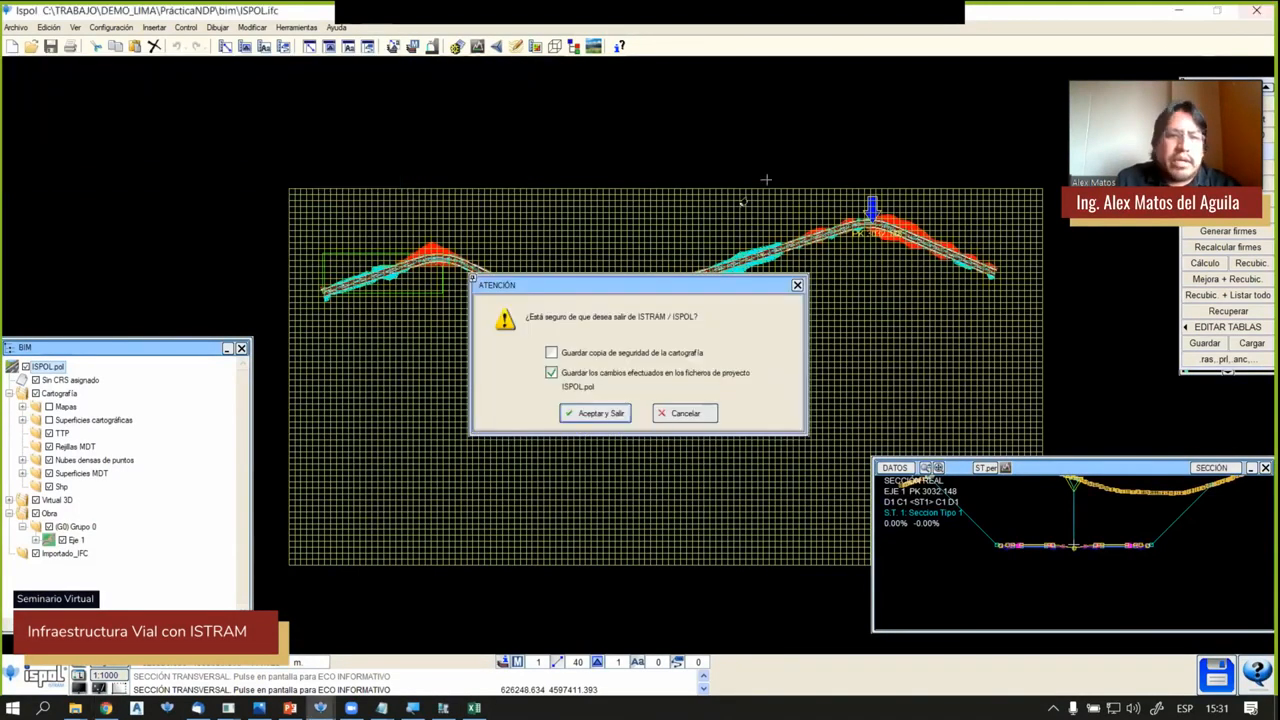
pyautogui.click(590, 413)
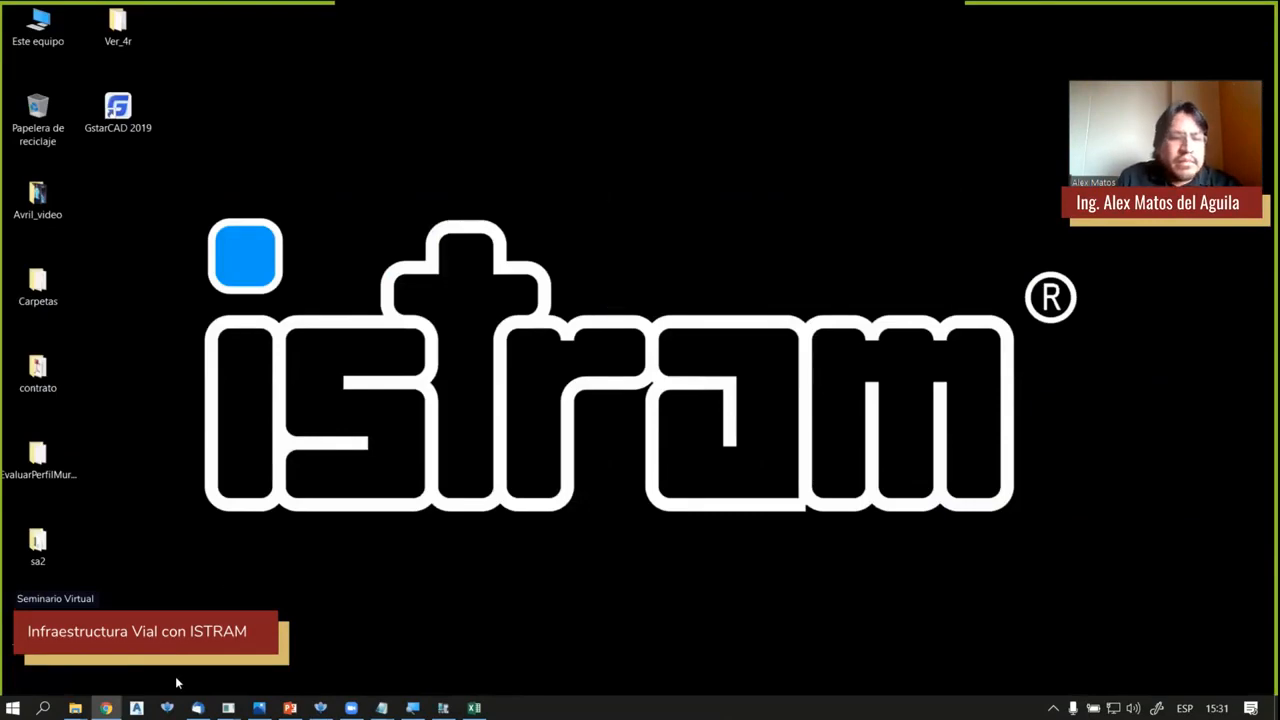
pyautogui.click(320, 708)
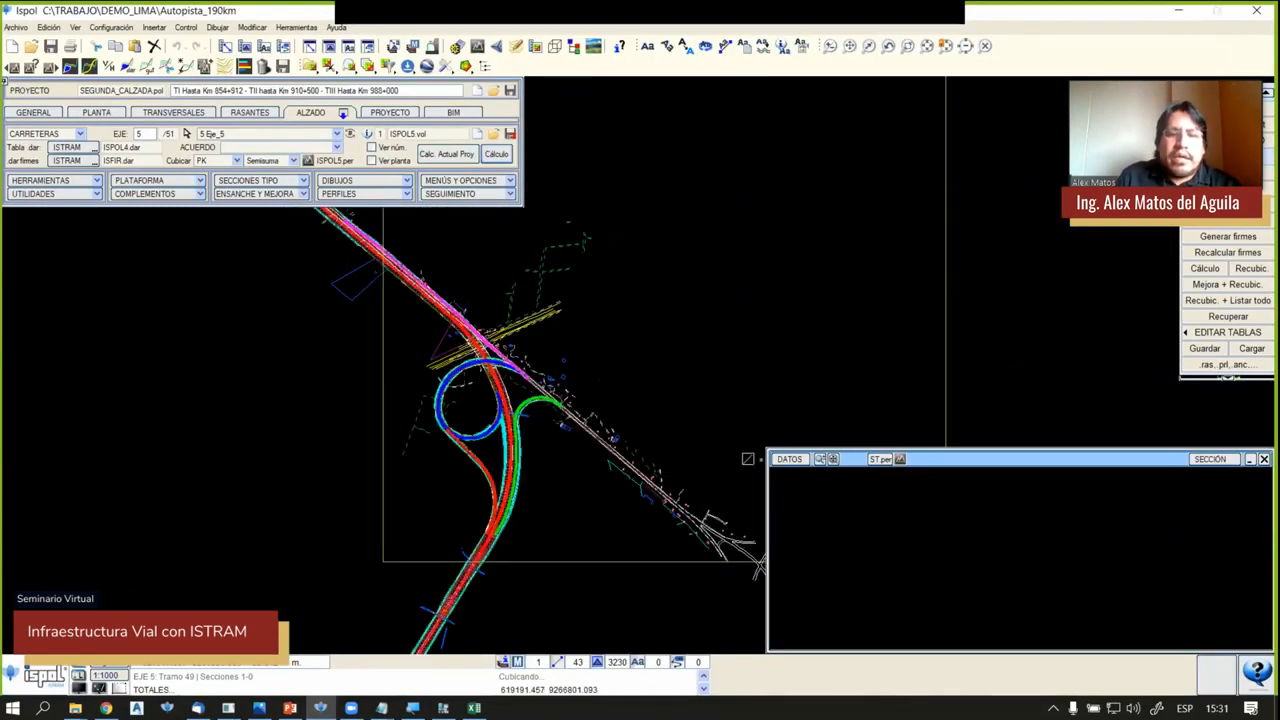
# Shrink the cross-section window and examine the interchange in plan down to the lower end of its main trunk
pyautogui.moveTo(767, 453); pyautogui.dragTo(1011, 465)
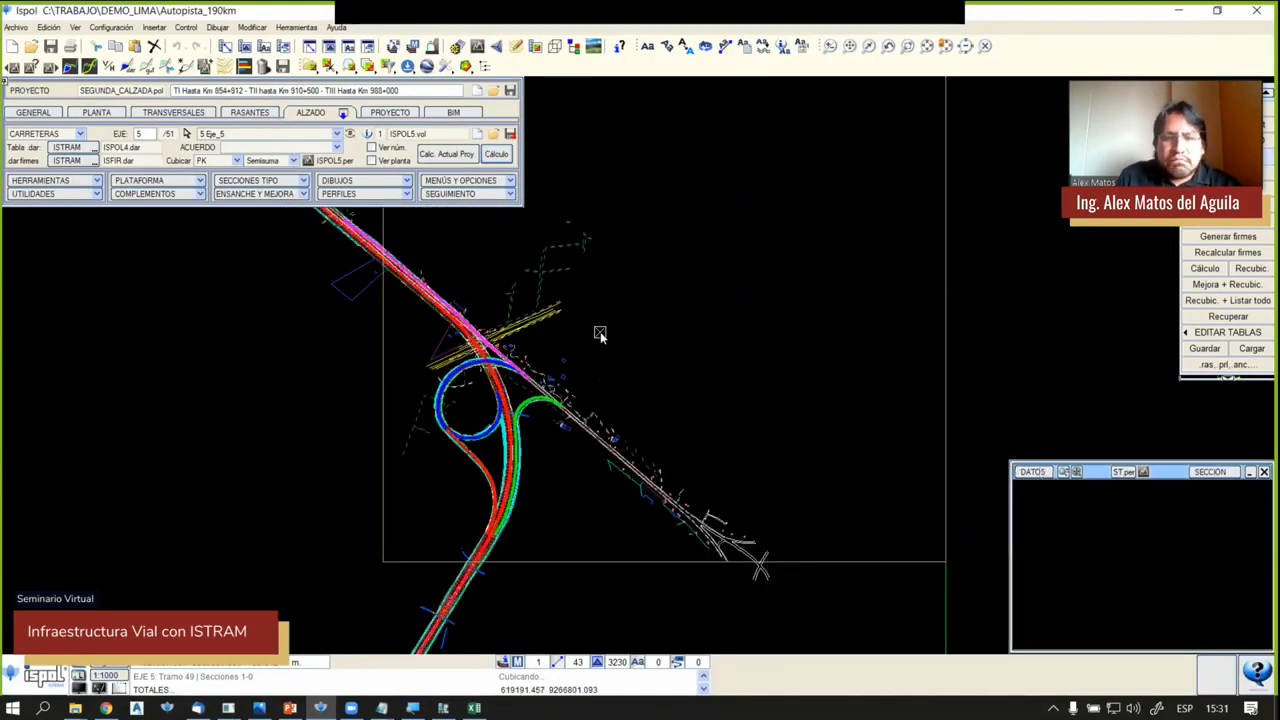
pyautogui.moveTo(600, 331); pyautogui.dragTo(867, 254, button='middle')
pyautogui.scroll(-2, 805, 315)
pyautogui.scroll(1, 839, 317)
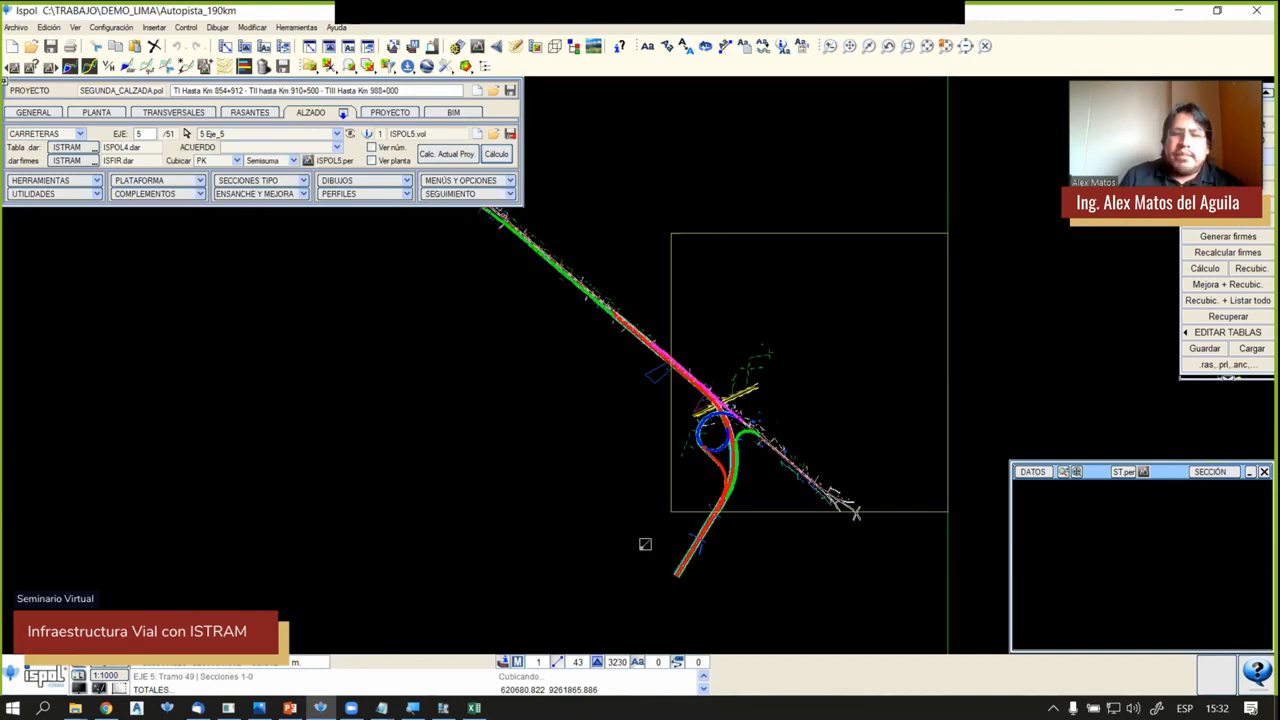
pyautogui.scroll(5, 650, 540)
pyautogui.scroll(-1, 709, 406)
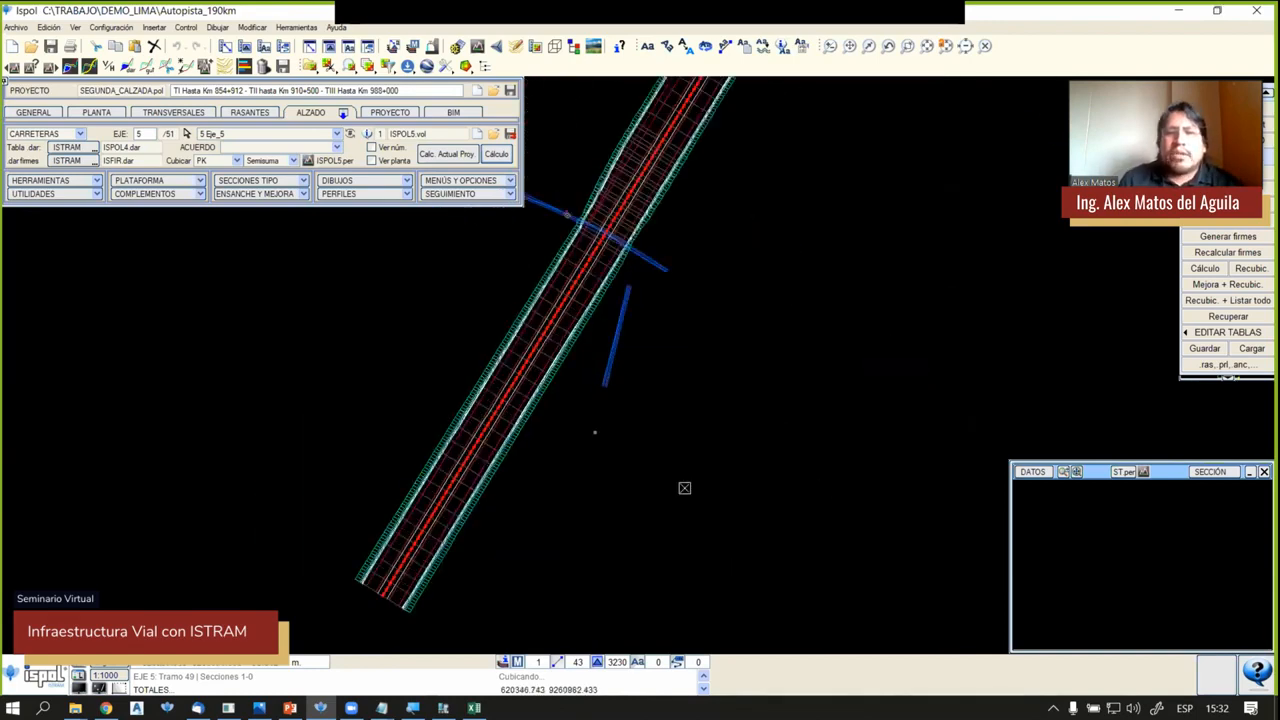
pyautogui.scroll(-5, 683, 486)
pyautogui.scroll(4, 568, 440)
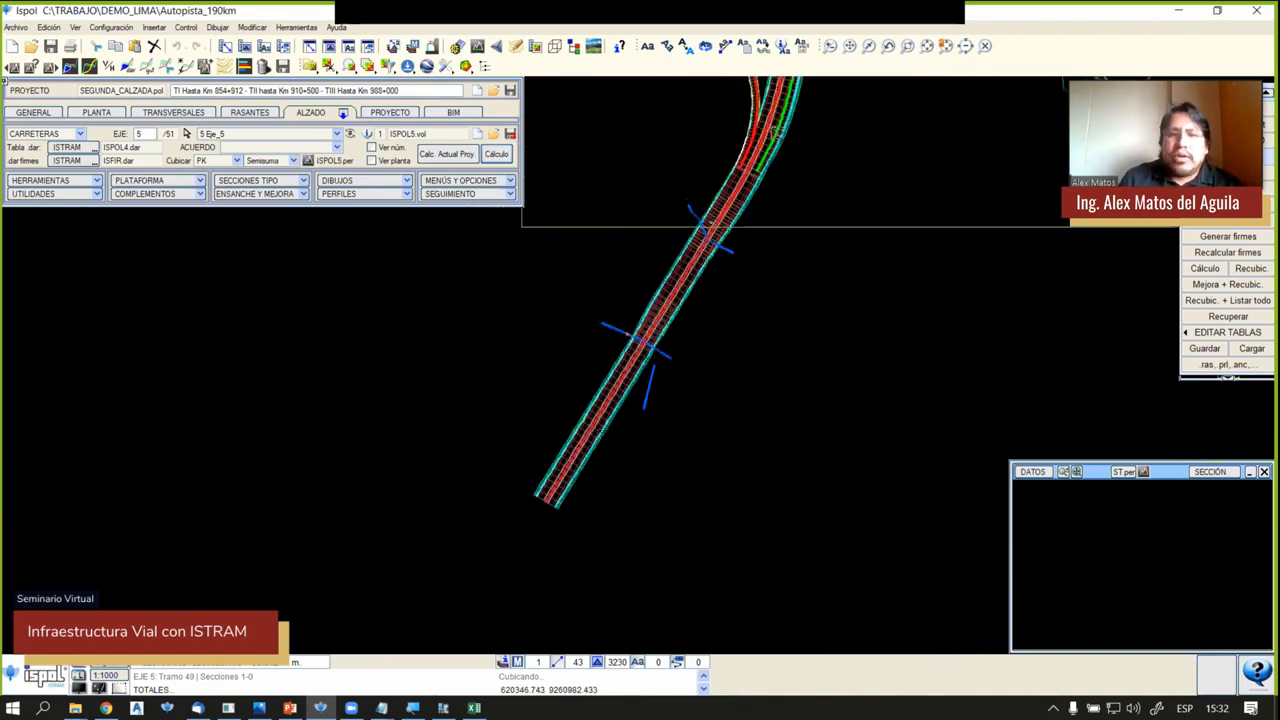
pyautogui.scroll(2, 557, 489)
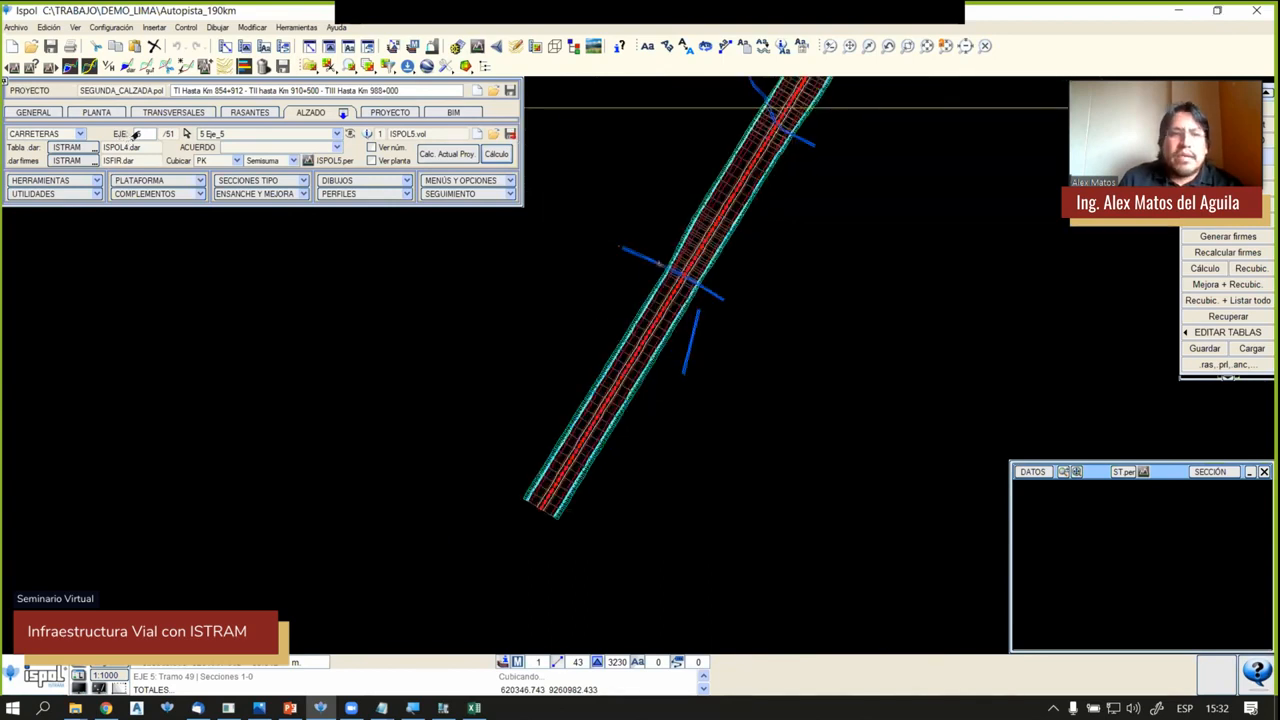
# Make axis 47 Tronco_IV_Lambayeque current by picking it in the plan, and display its real cross-section at PK 157.402
pyautogui.click(186, 135)
pyautogui.scroll(3, 540, 466)
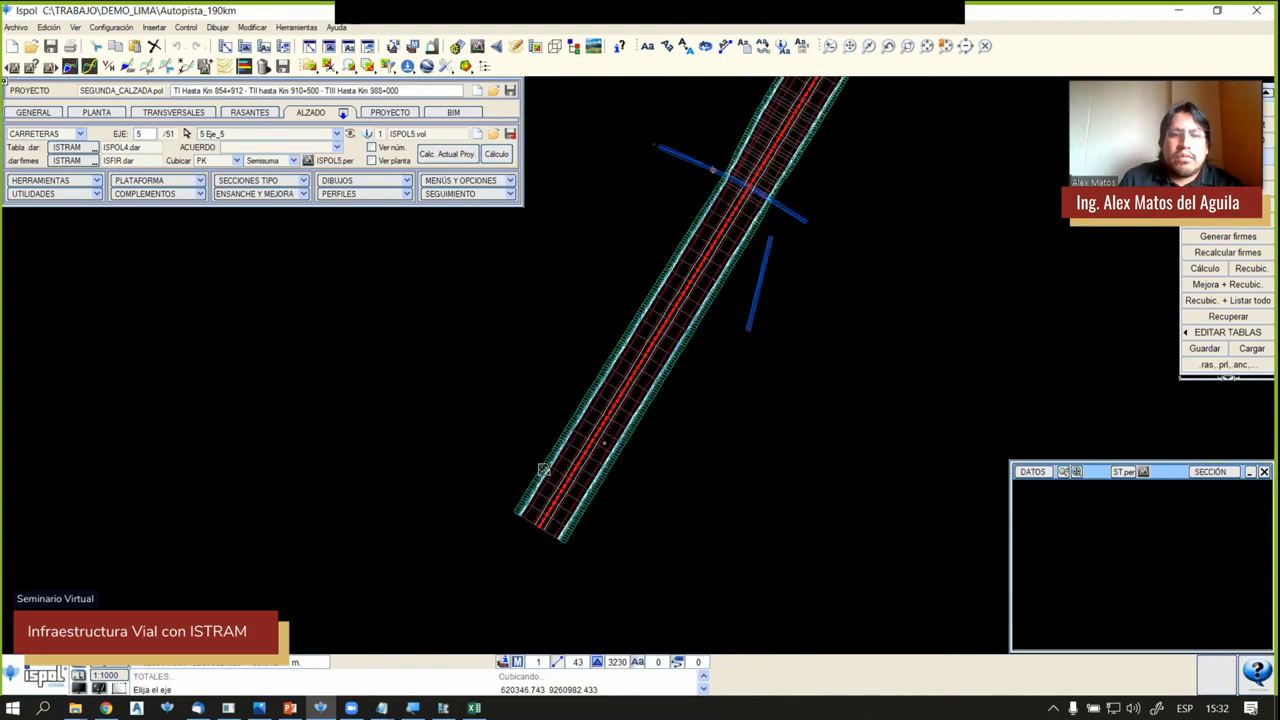
pyautogui.click(600, 457)
pyautogui.scroll(-4, 457, 434)
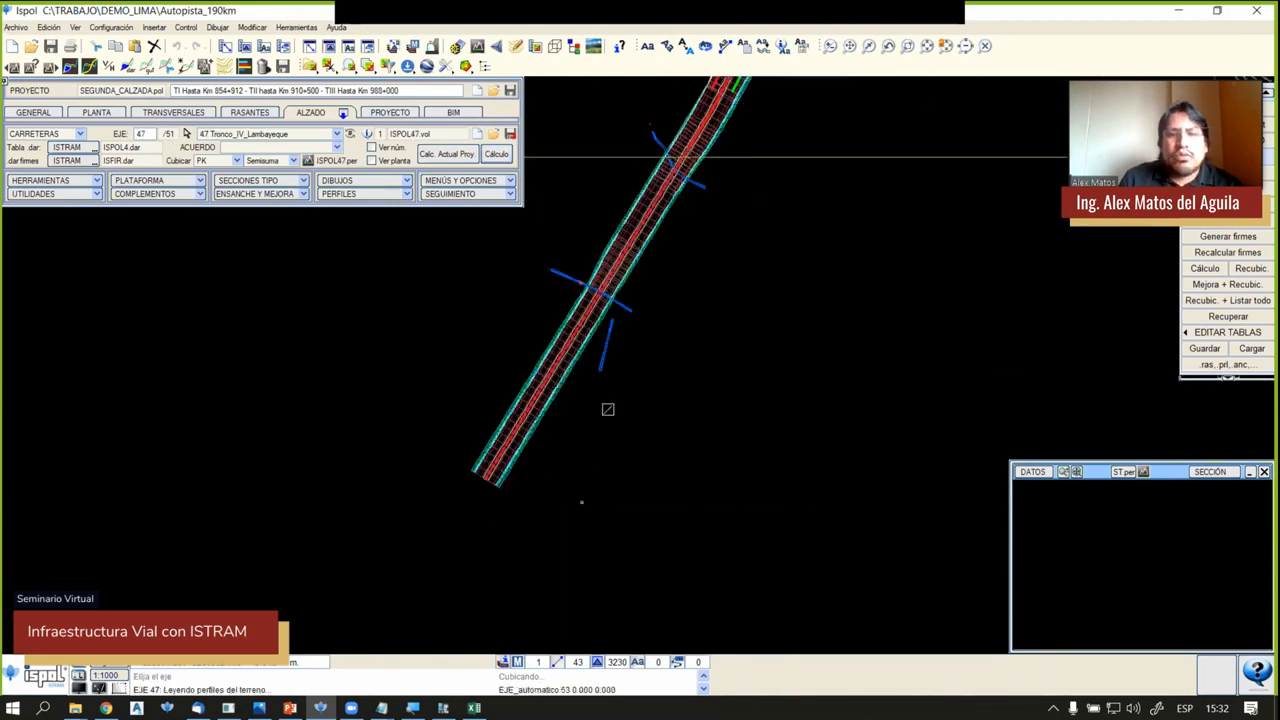
pyautogui.click(606, 409)
pyautogui.click(479, 152)
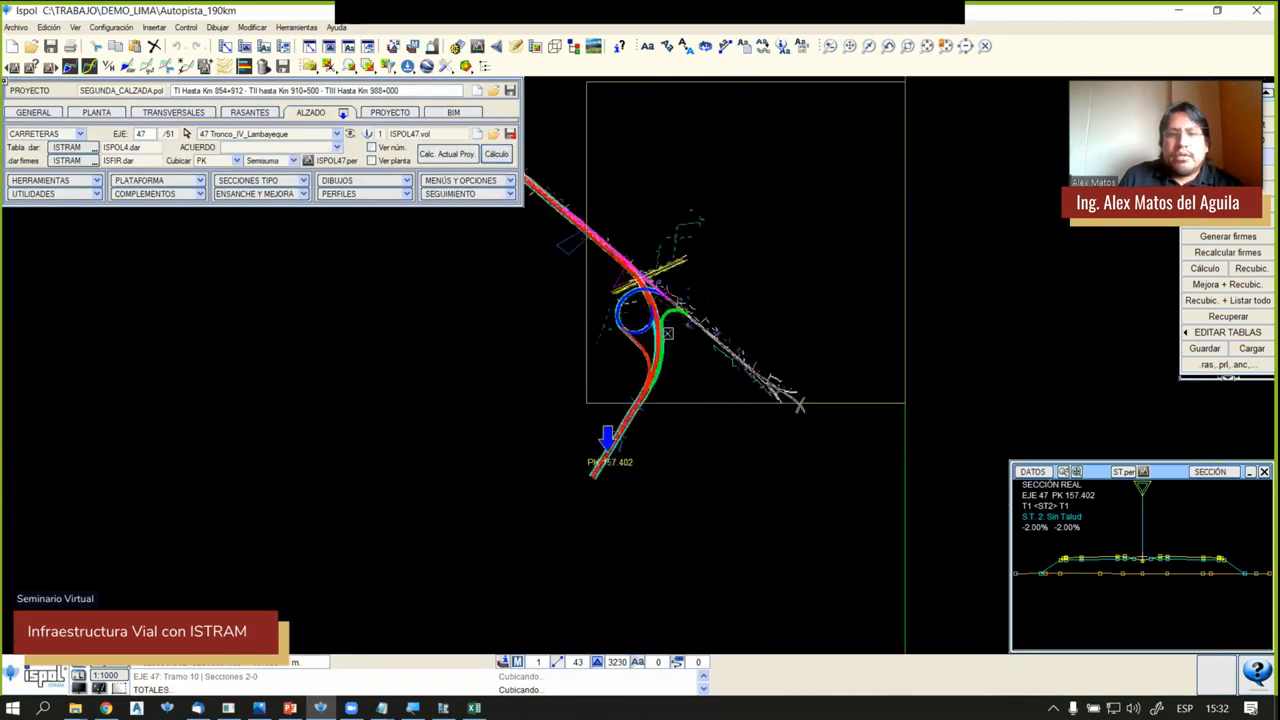
# Browse the real cross-sections of axis 47 along the interchange as far as PK 856.906
pyautogui.scroll(3, 665, 356)
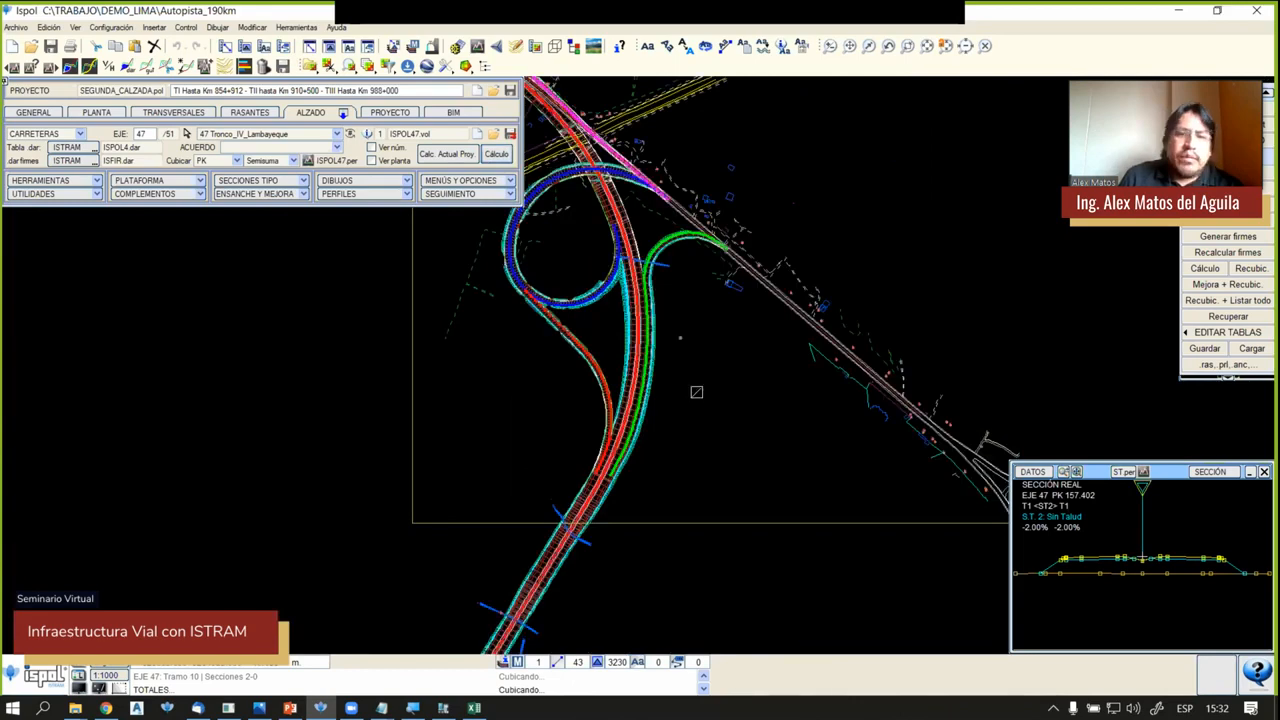
pyautogui.scroll(5, 658, 418)
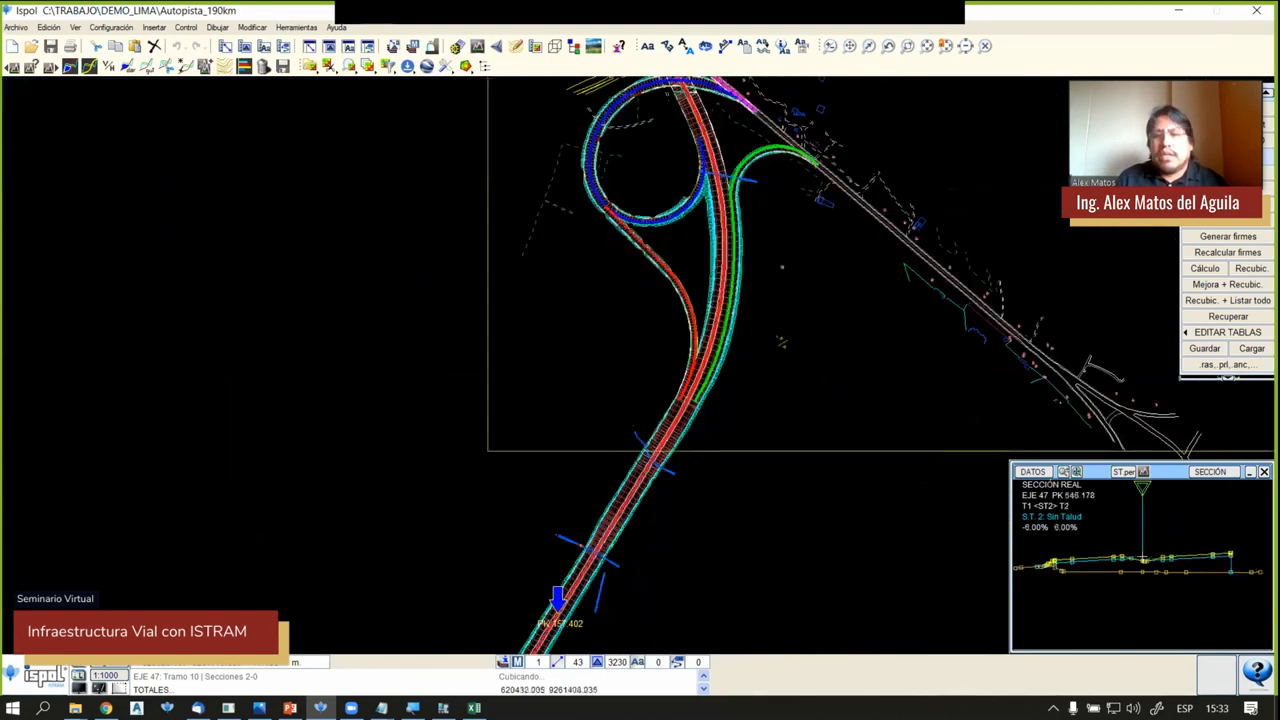
pyautogui.scroll(3, 770, 192)
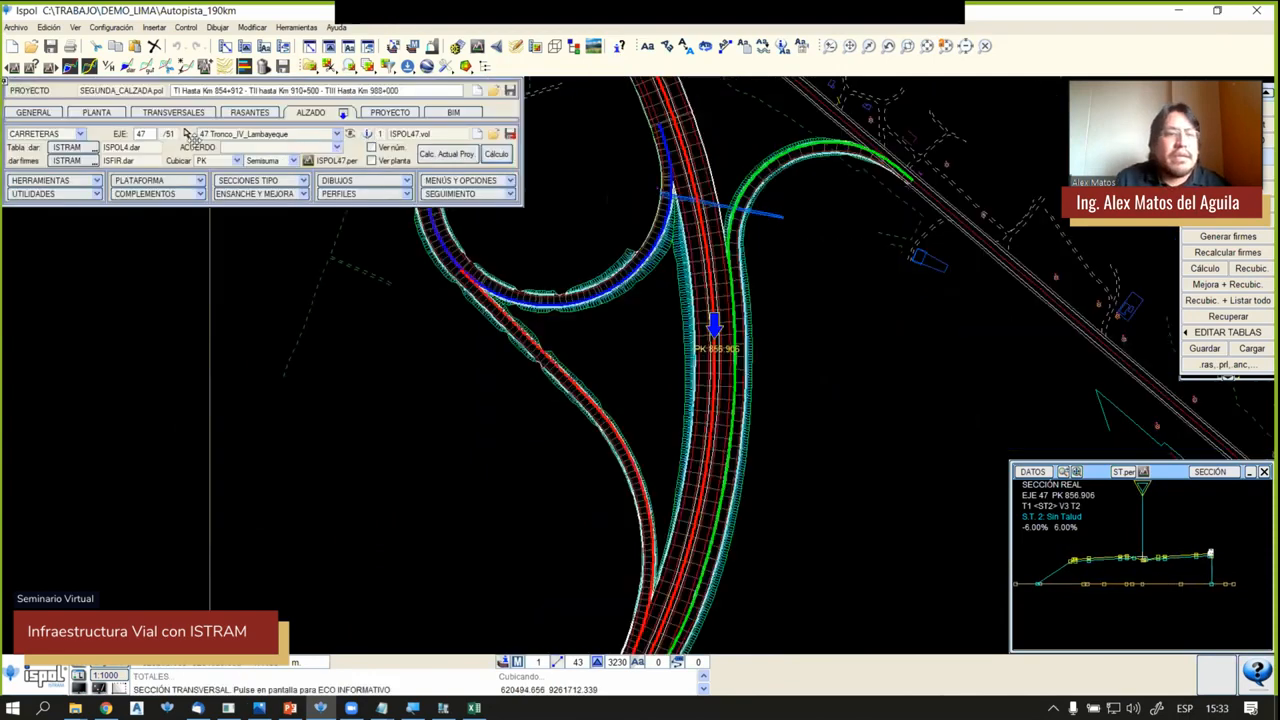
# Make axis 50 Lazo_Eevit_SurEste current, enlarge the cross-section window, and display the section at PK 67.559
pyautogui.click(187, 135)
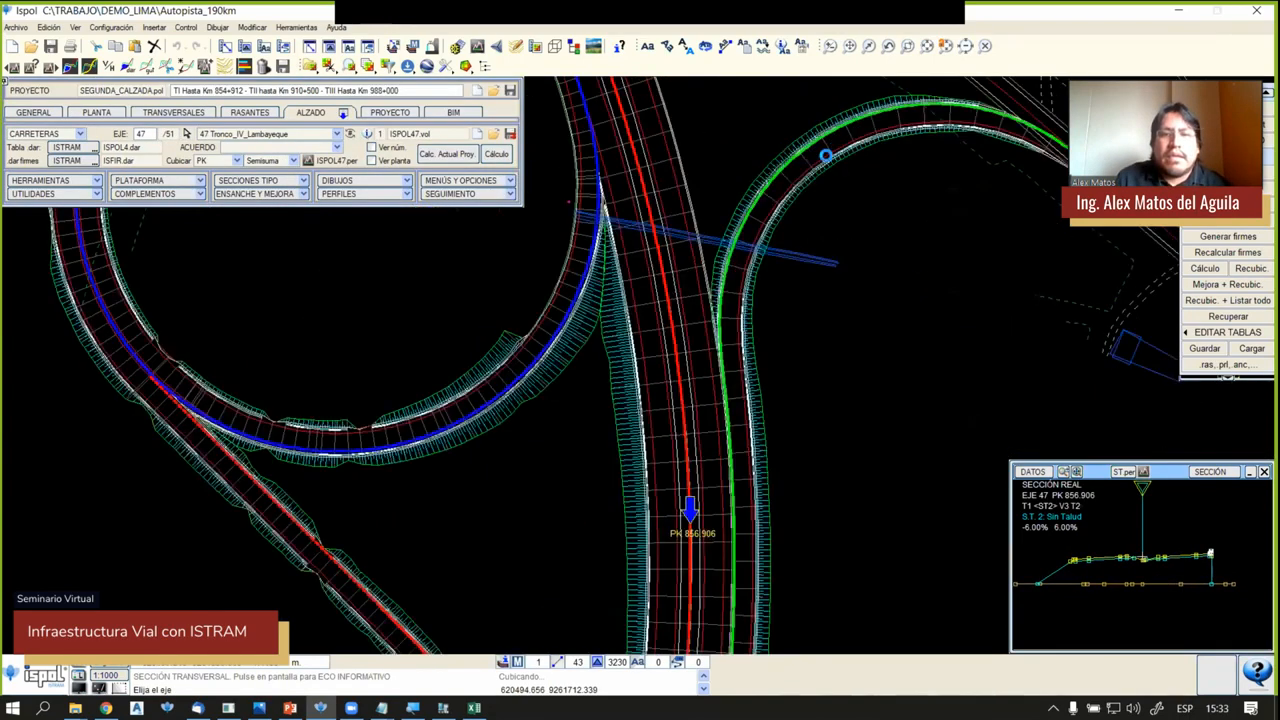
pyautogui.click(826, 153)
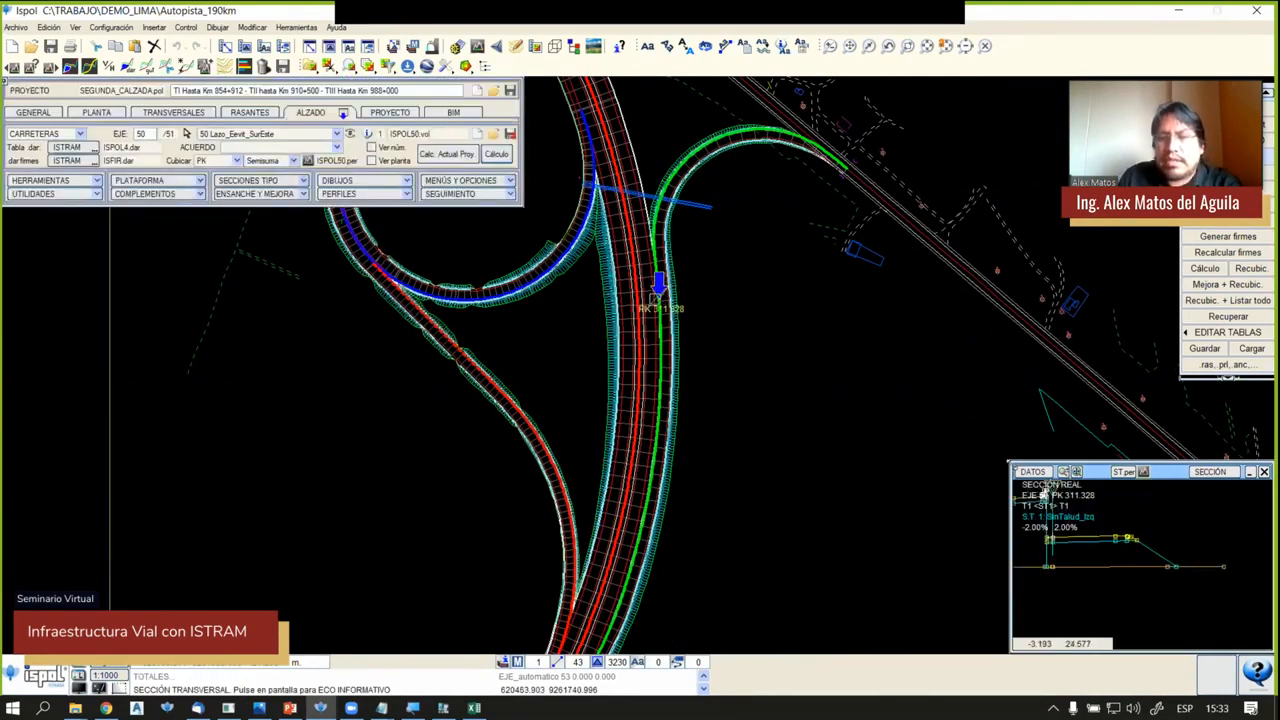
pyautogui.moveTo(1005, 458); pyautogui.dragTo(706, 413)
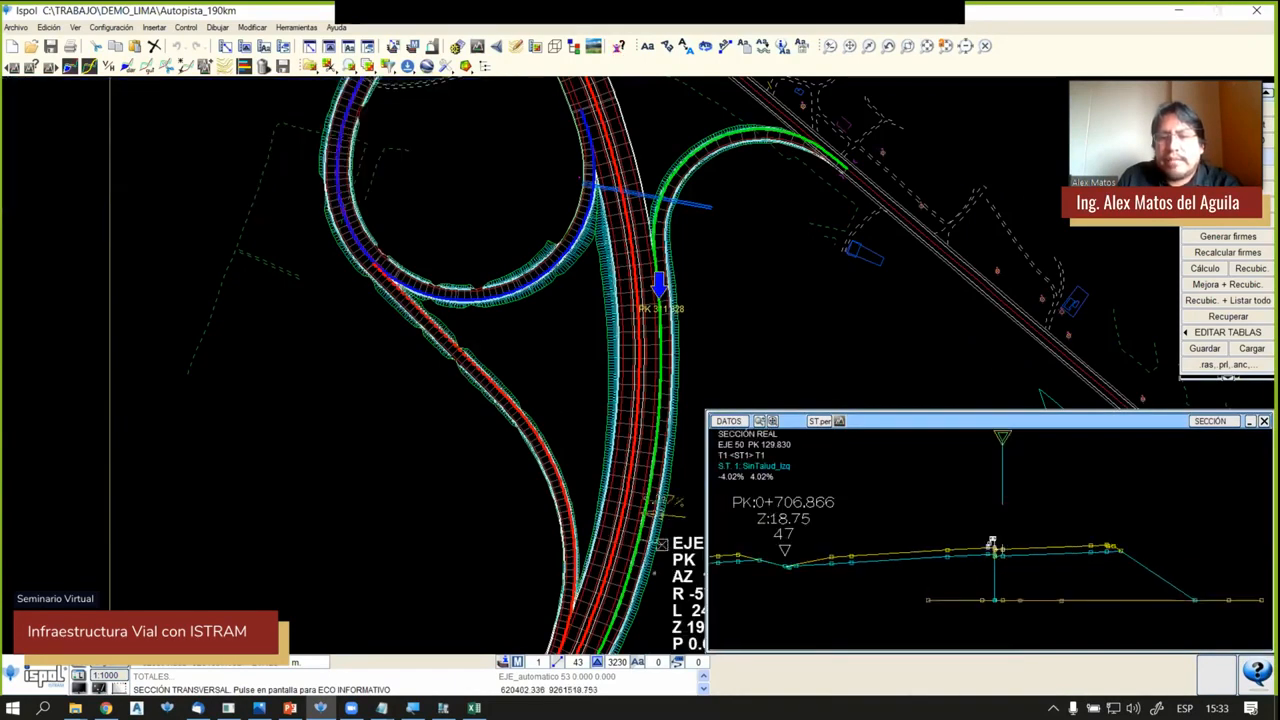
pyautogui.click(634, 622)
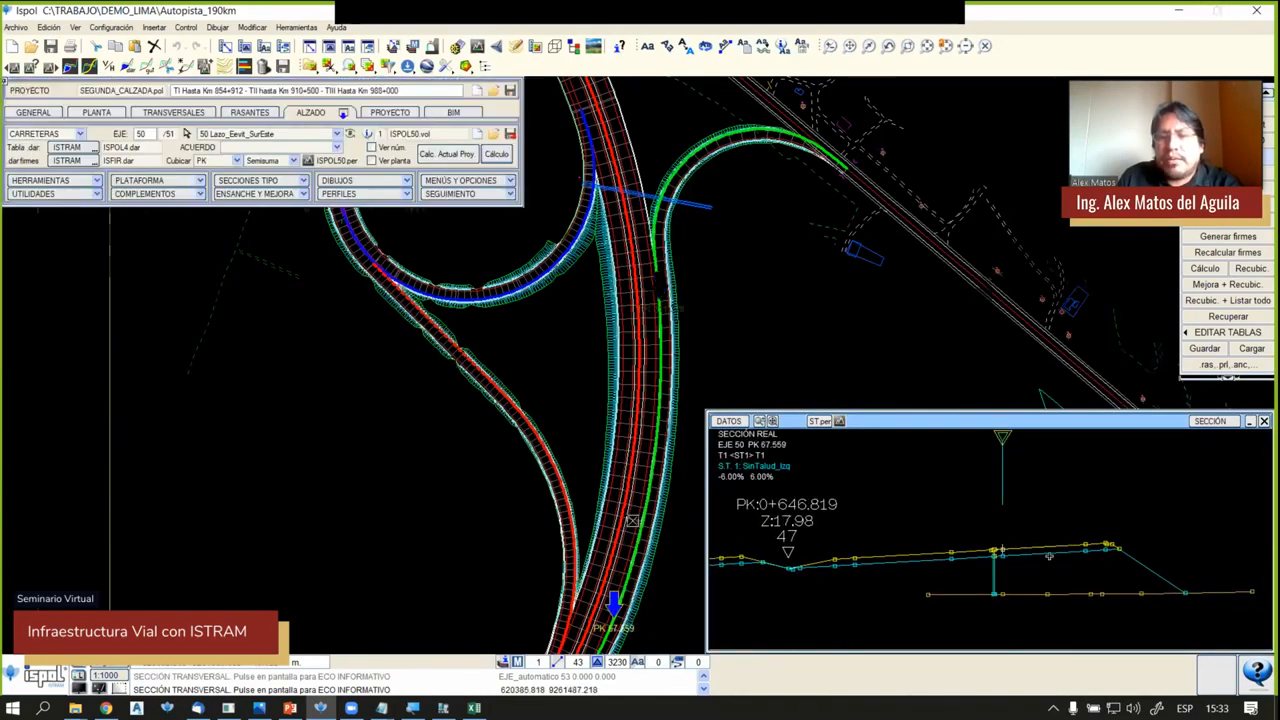
# Review the sections of axis 50 where it runs beside the main trunk, at PK 147.489, and on its far end at PK 525.719
pyautogui.moveTo(635, 480); pyautogui.dragTo(571, 274, button='middle')
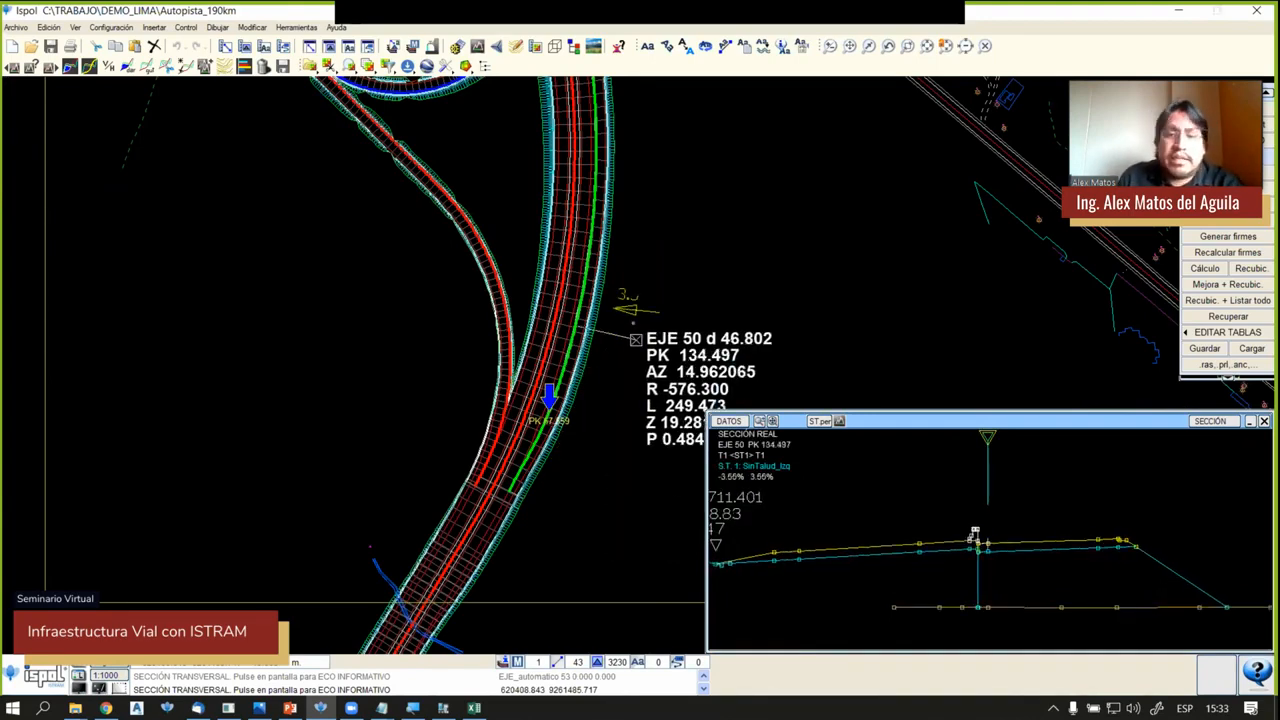
pyautogui.rightClick(632, 321)
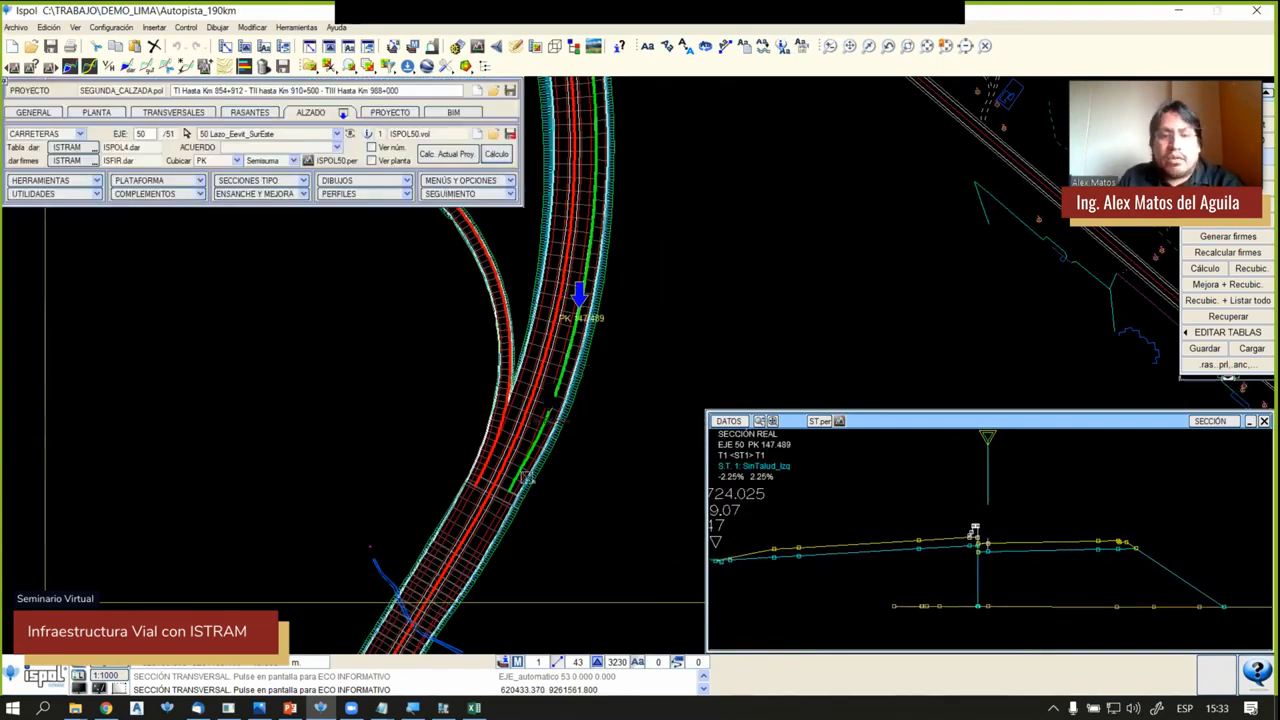
pyautogui.scroll(3, 527, 478)
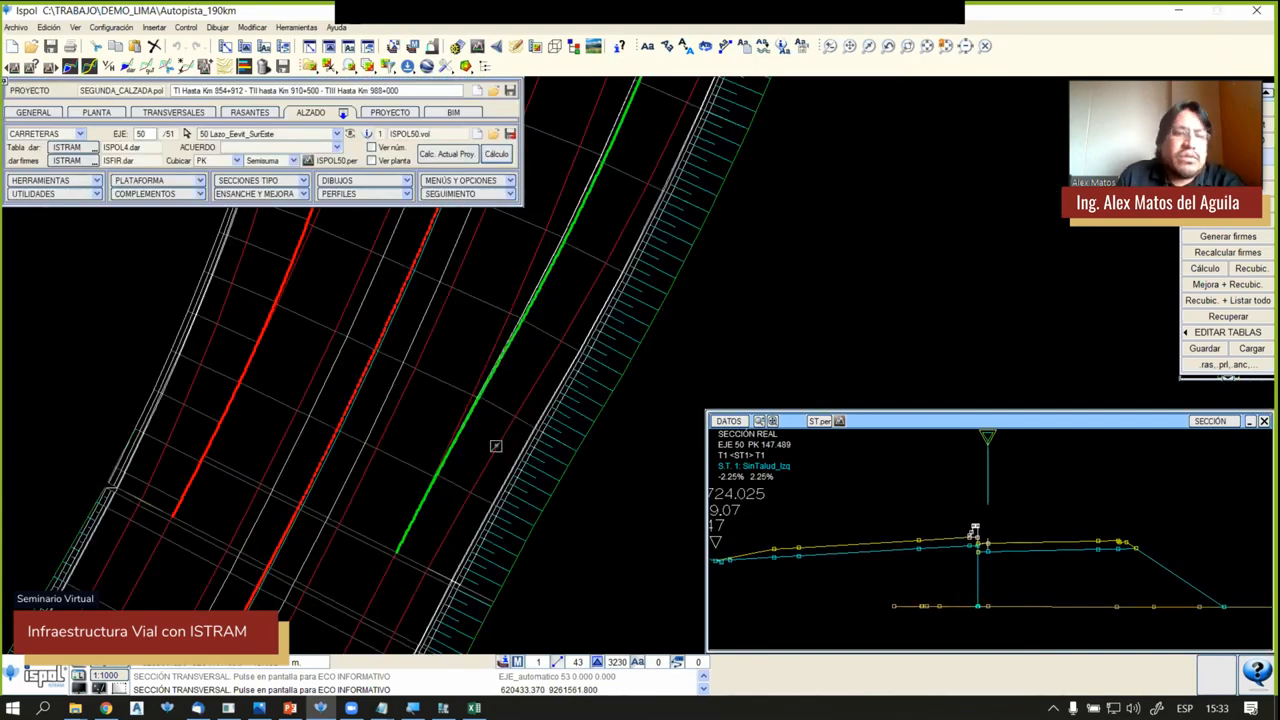
pyautogui.scroll(-4, 491, 446)
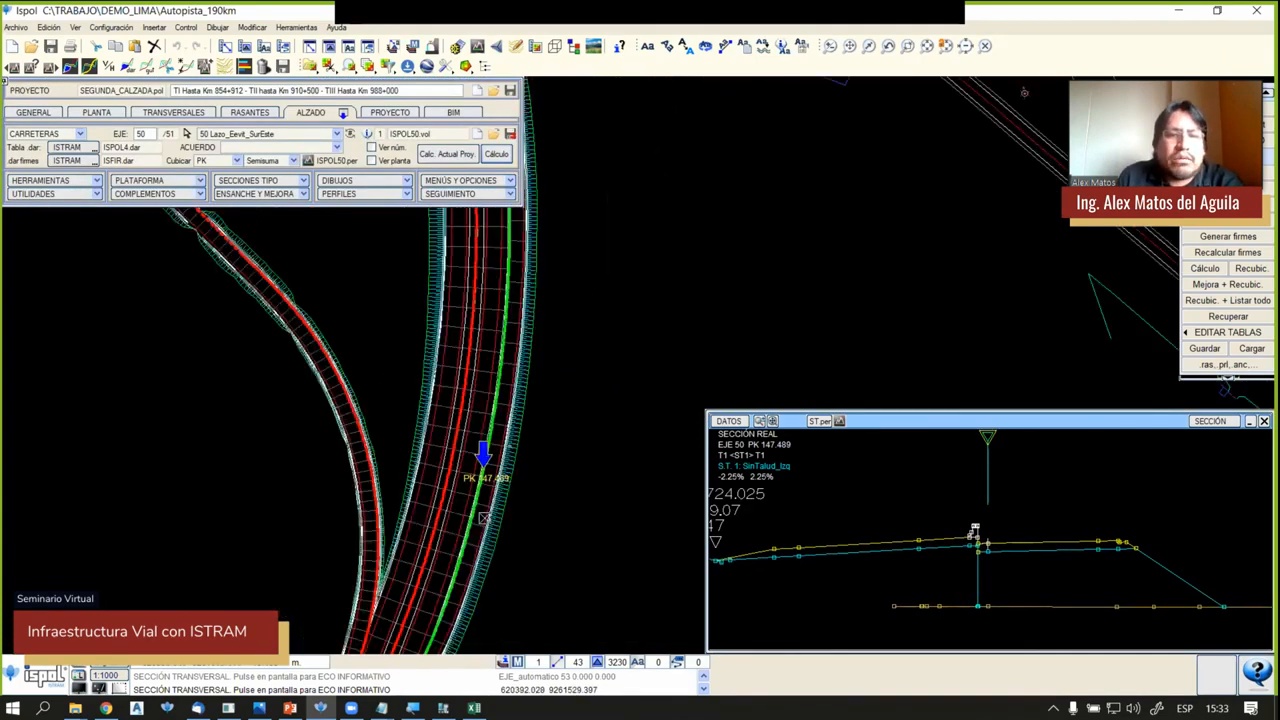
pyautogui.scroll(-3, 484, 518)
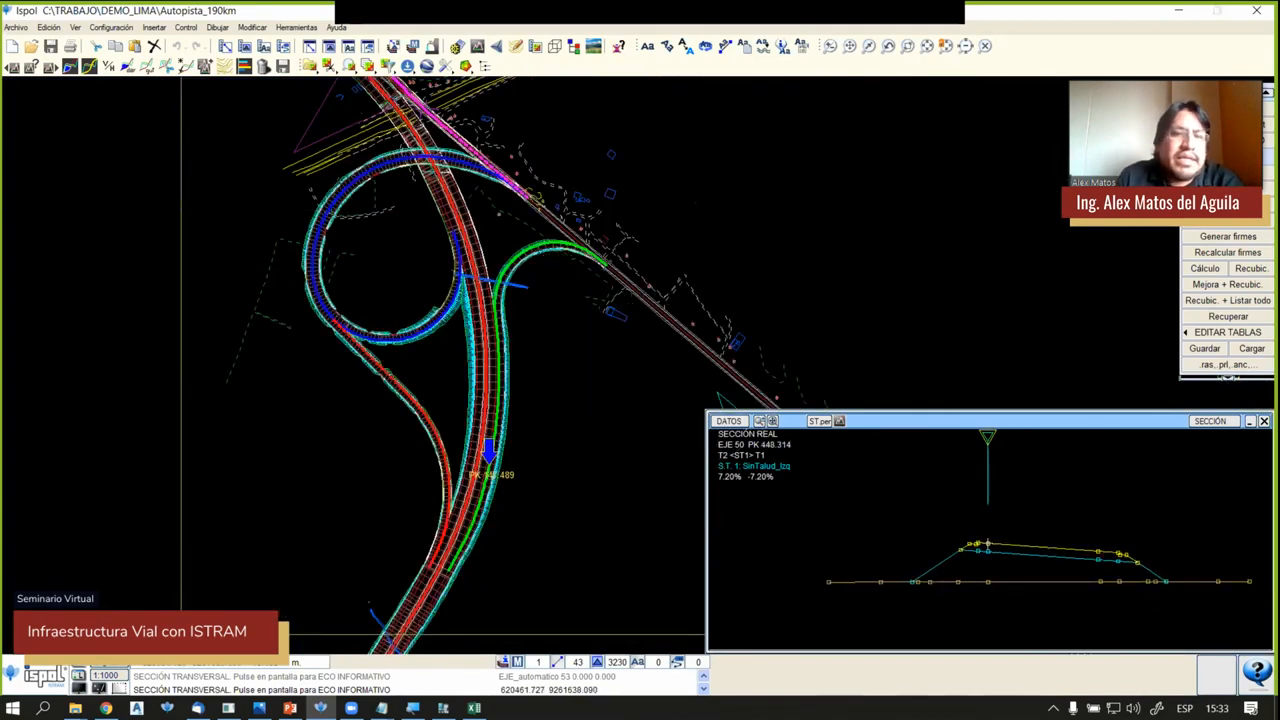
pyautogui.moveTo(533, 247); pyautogui.dragTo(586, 251)
pyautogui.scroll(2, 450, 296)
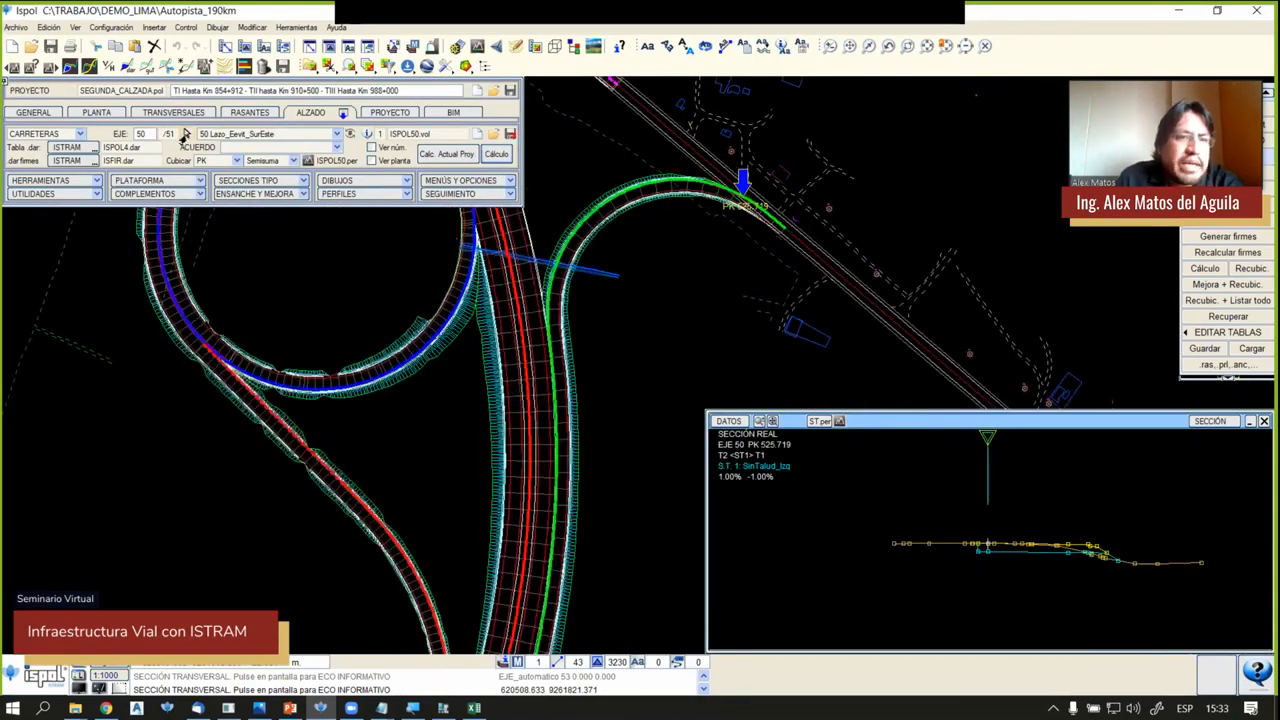
# Make axis 48, the blue loop ramp, current from the plan and inspect its real cross-section
pyautogui.click(185, 134)
pyautogui.scroll(2, 386, 362)
pyautogui.click(428, 383)
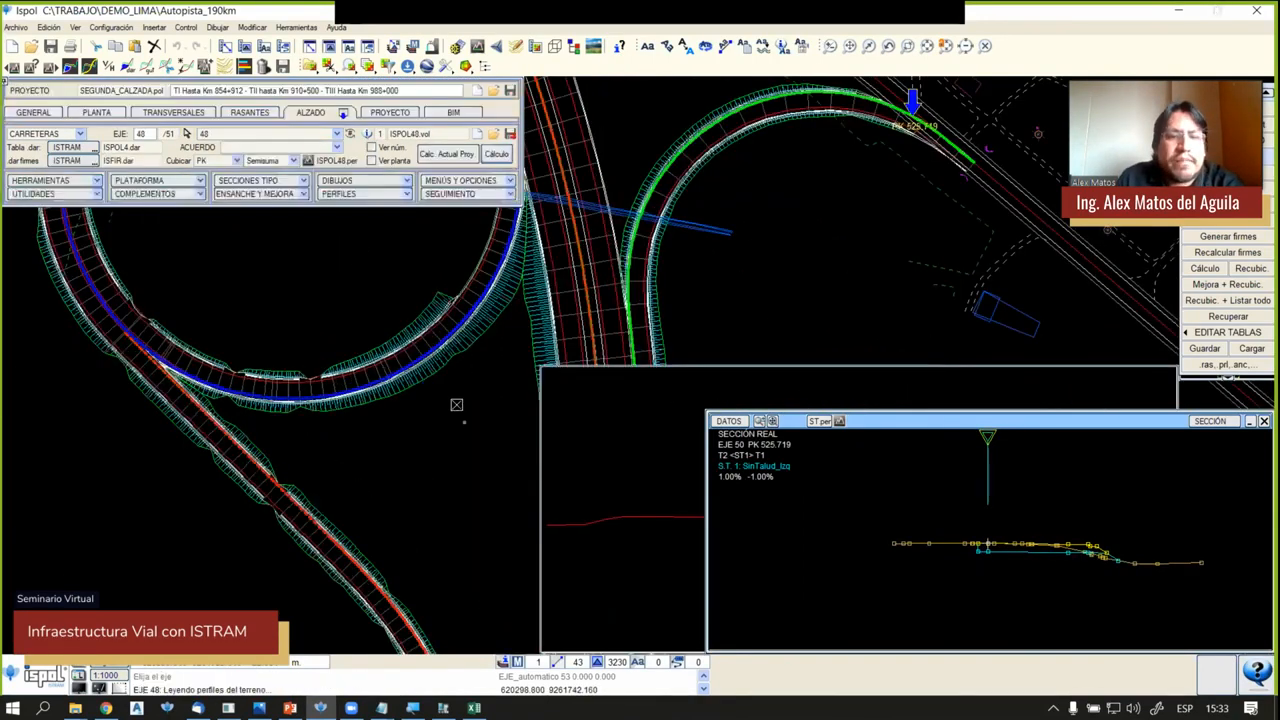
pyautogui.scroll(3, 411, 434)
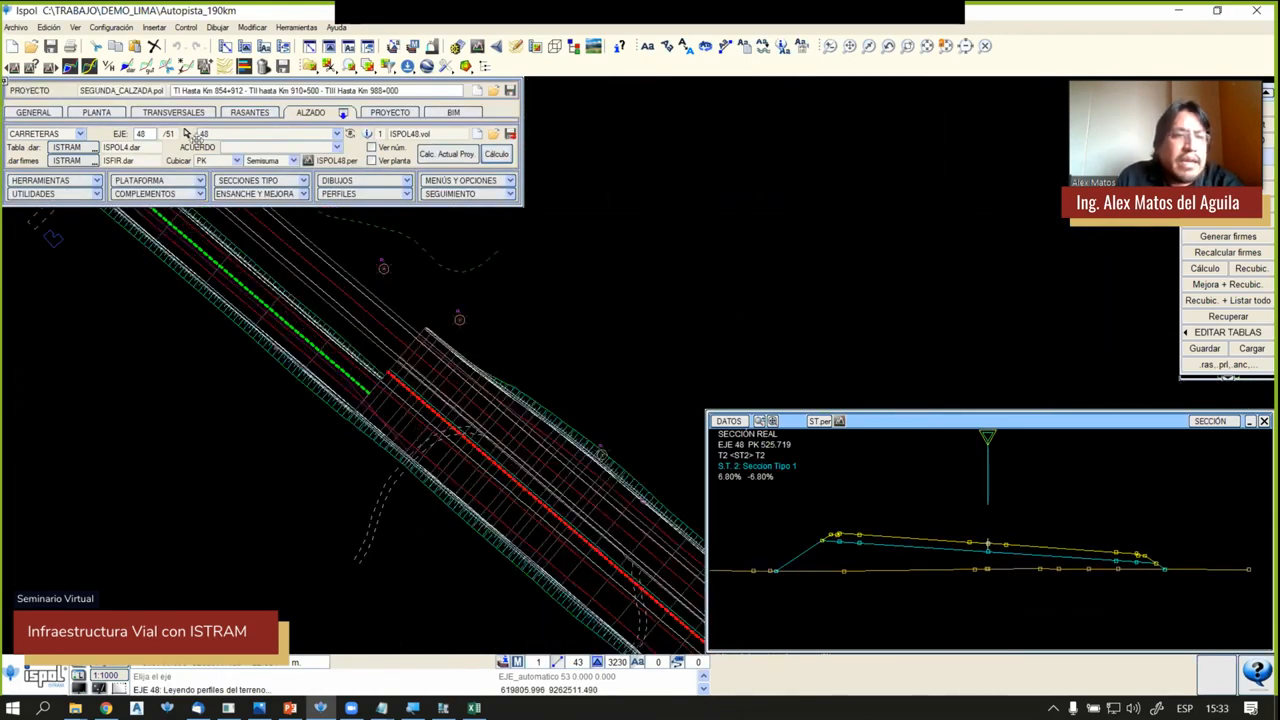
# Make the green axis 1 (Eje_1) current and query its cross-section at the junction with the red trunk, PK 801000.000
pyautogui.click(186, 133)
pyautogui.click(351, 369)
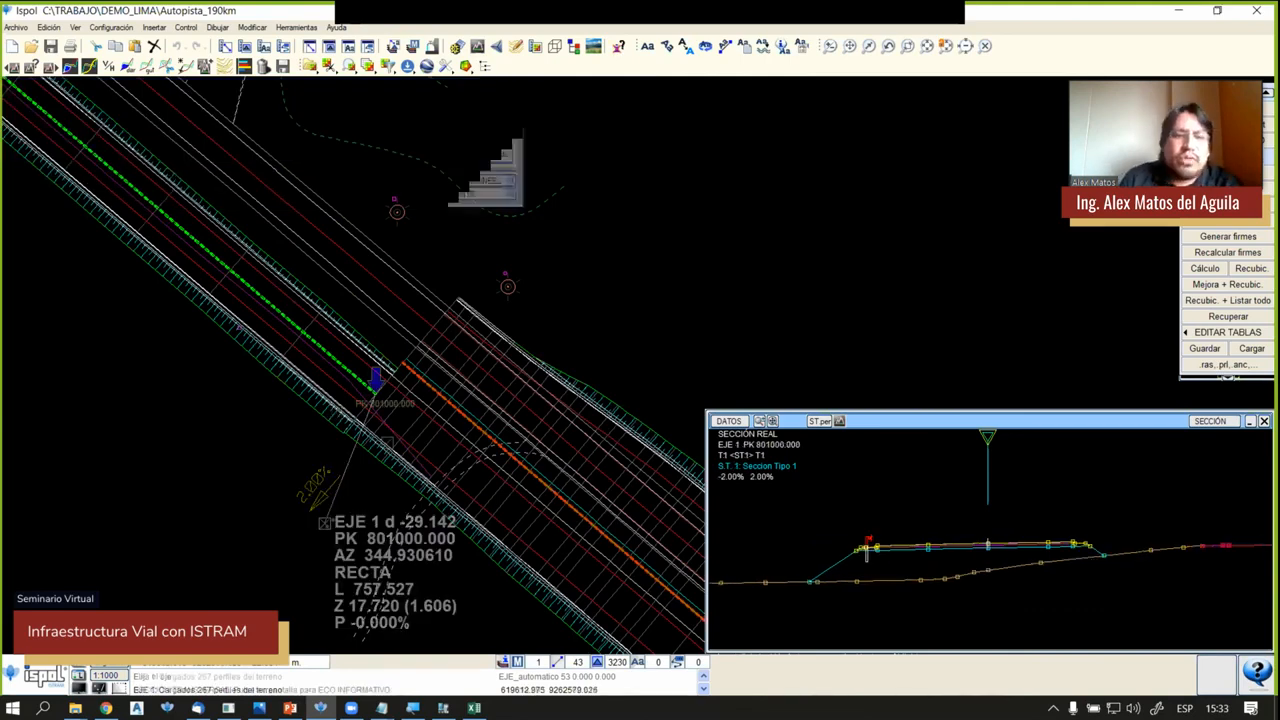
pyautogui.scroll(-3, 370, 373)
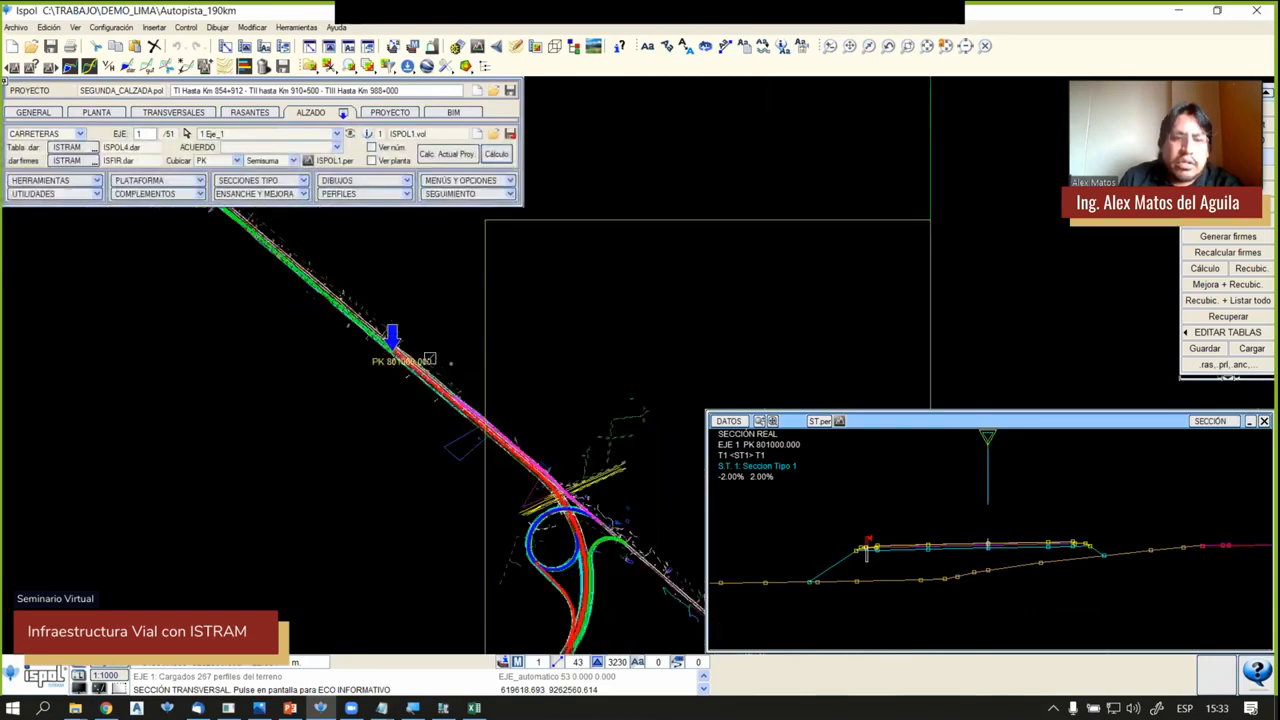
pyautogui.scroll(3, 398, 312)
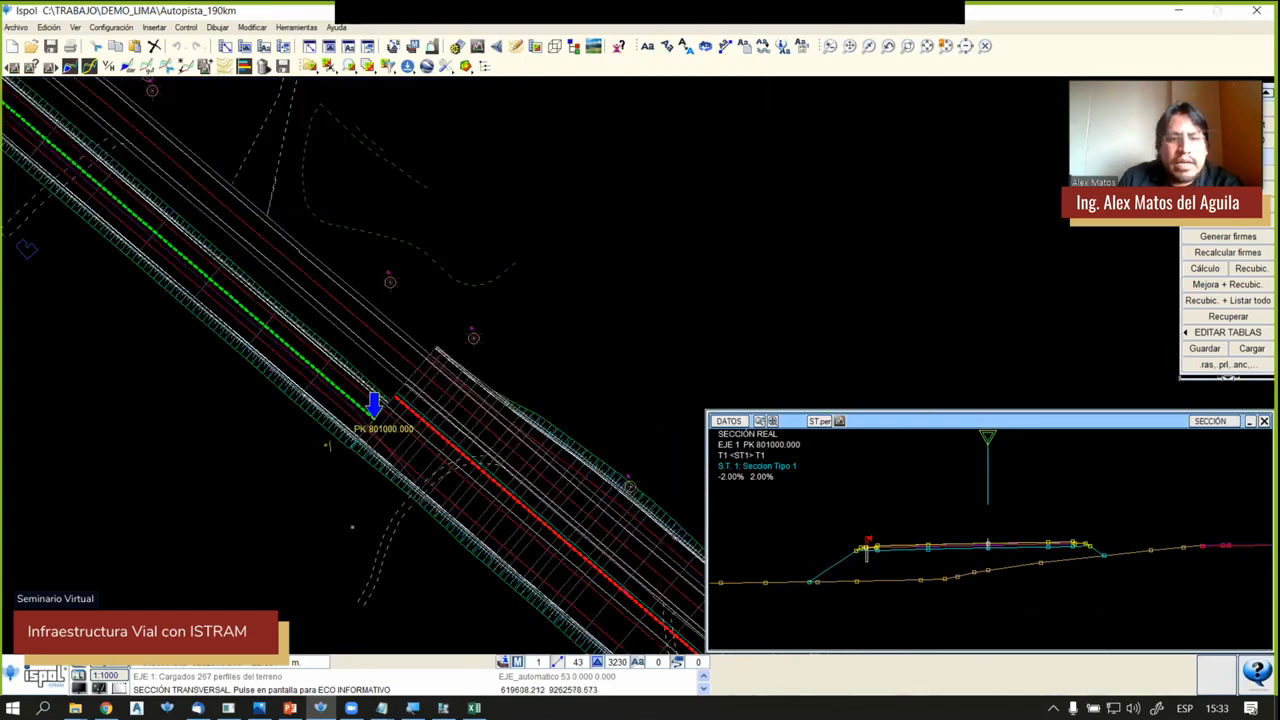
pyautogui.click(349, 526)
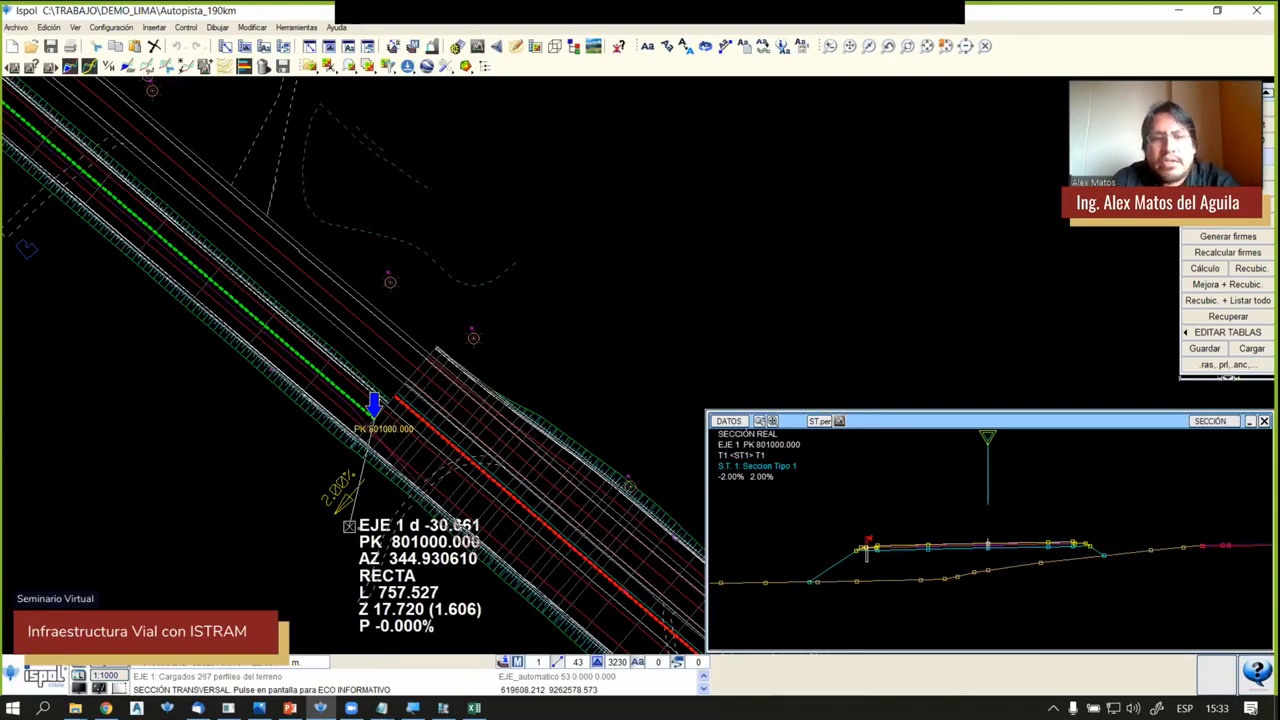
pyautogui.rightClick(349, 526)
# Examine the highway plan from the PK 801000 junction along the green and magenta axes beside the existing road
pyautogui.scroll(-6, 538, 390)
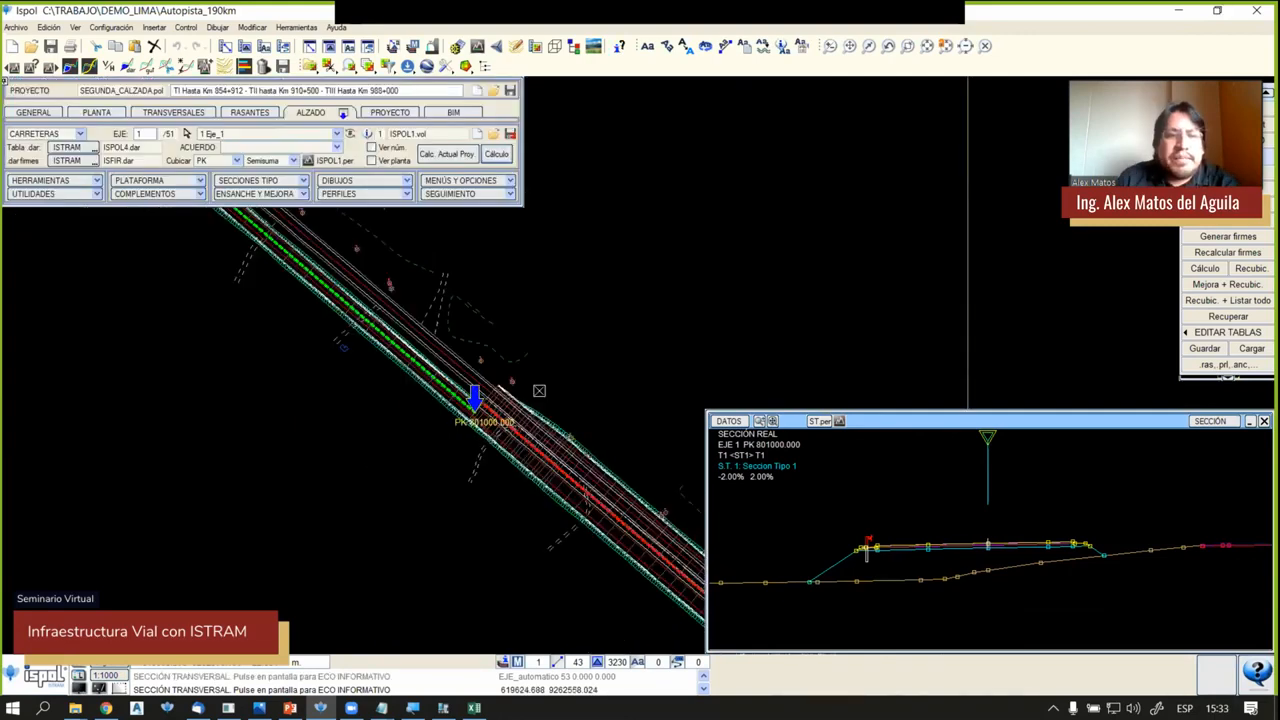
pyautogui.moveTo(384, 357); pyautogui.dragTo(554, 513, button='middle')
pyautogui.scroll(2, 554, 513)
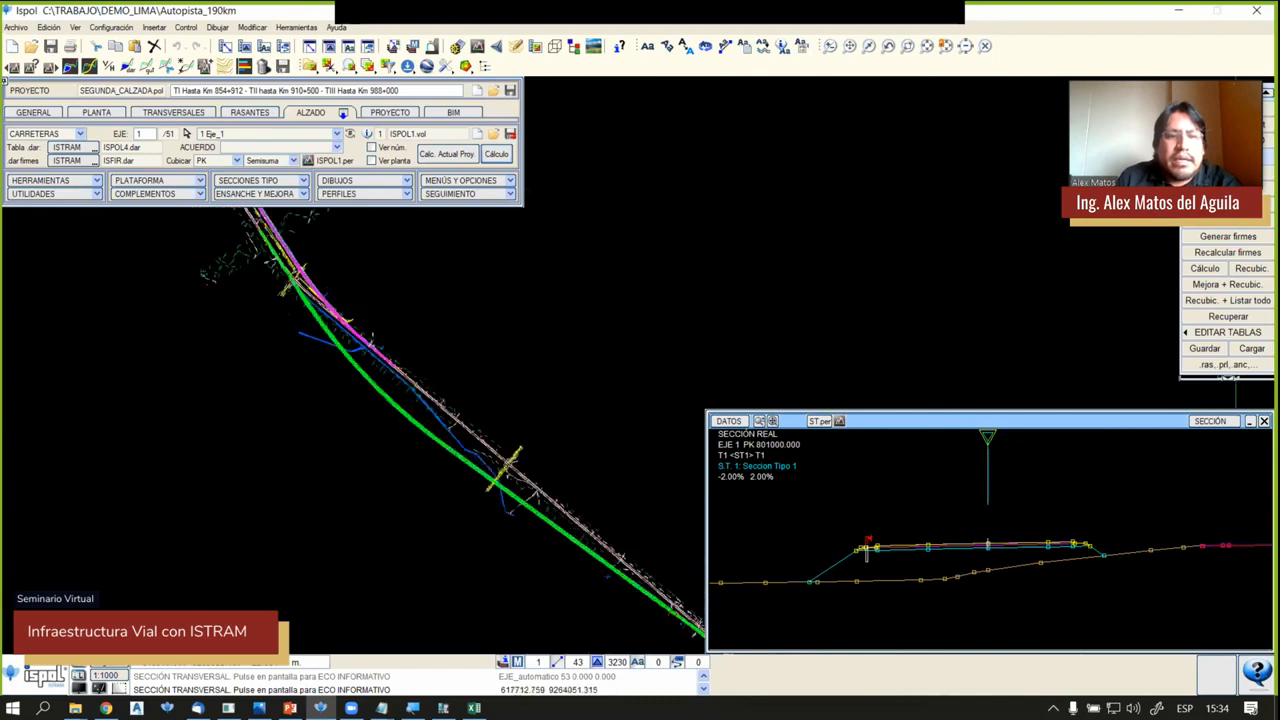
pyautogui.scroll(2, 412, 387)
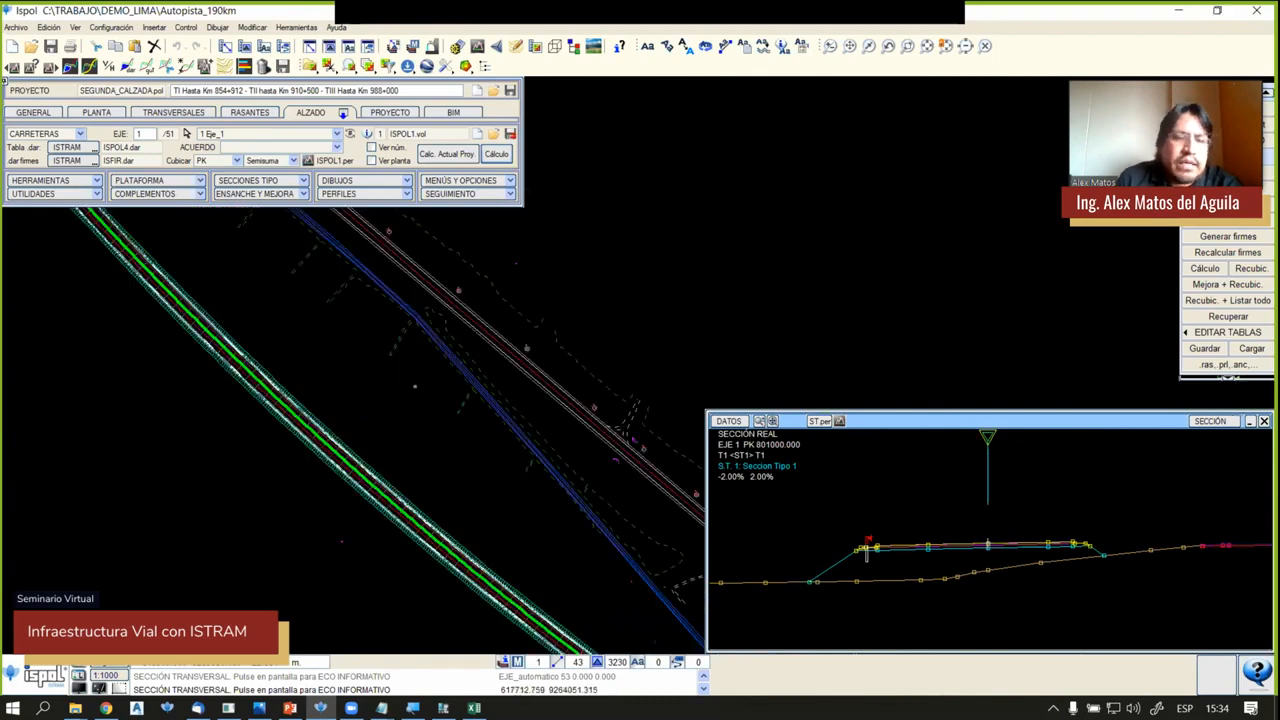
pyautogui.scroll(-1, 391, 369)
pyautogui.scroll(-4, 365, 407)
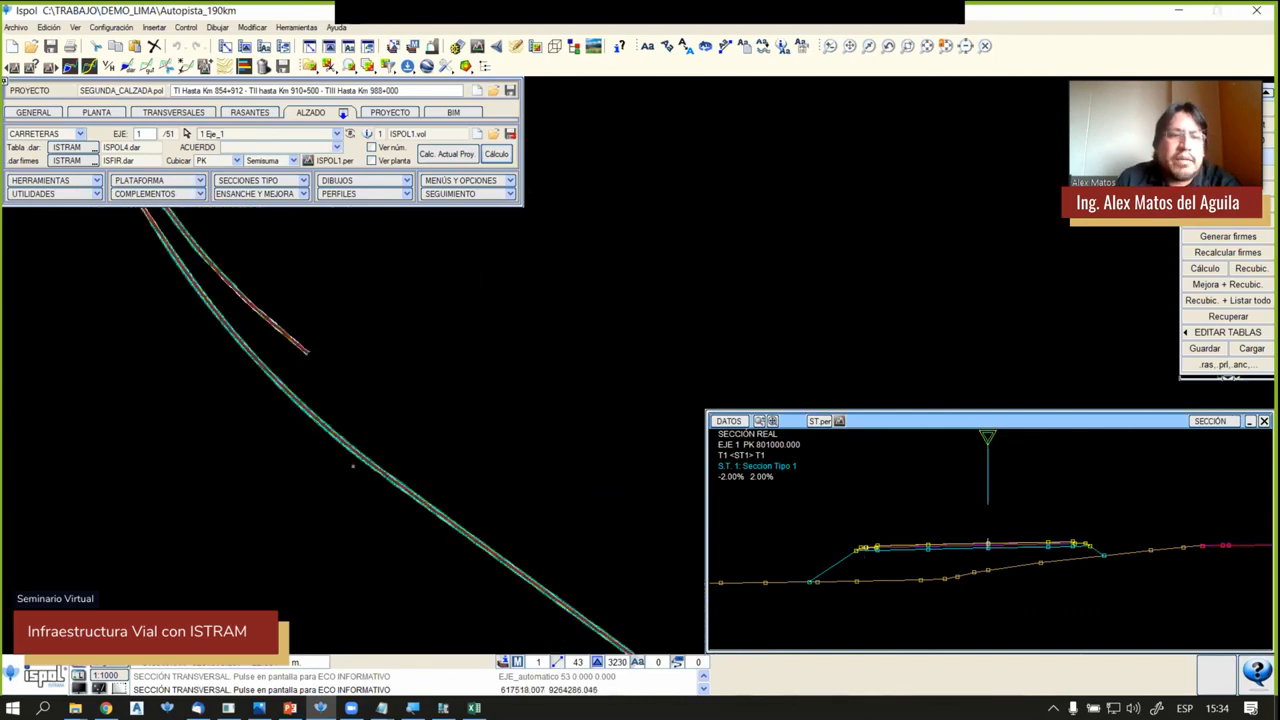
pyautogui.scroll(3, 246, 335)
pyautogui.scroll(4, 240, 329)
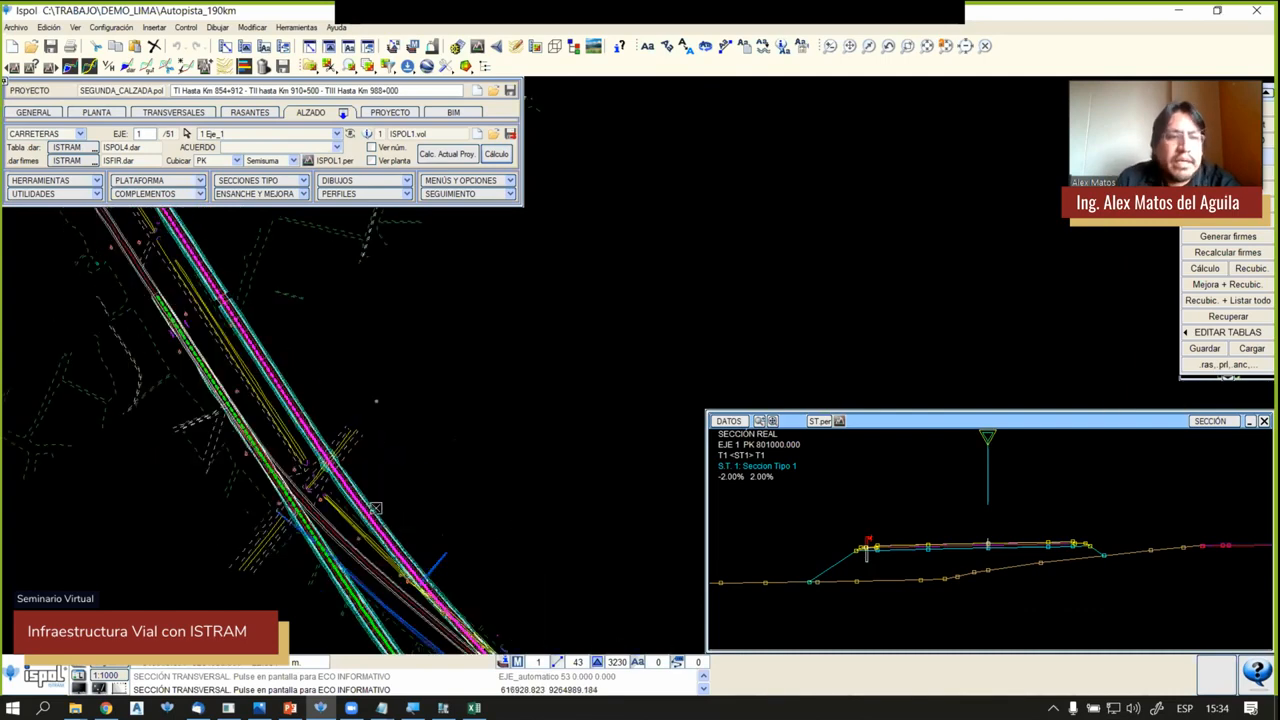
pyautogui.scroll(1, 339, 450)
pyautogui.scroll(-3, 272, 280)
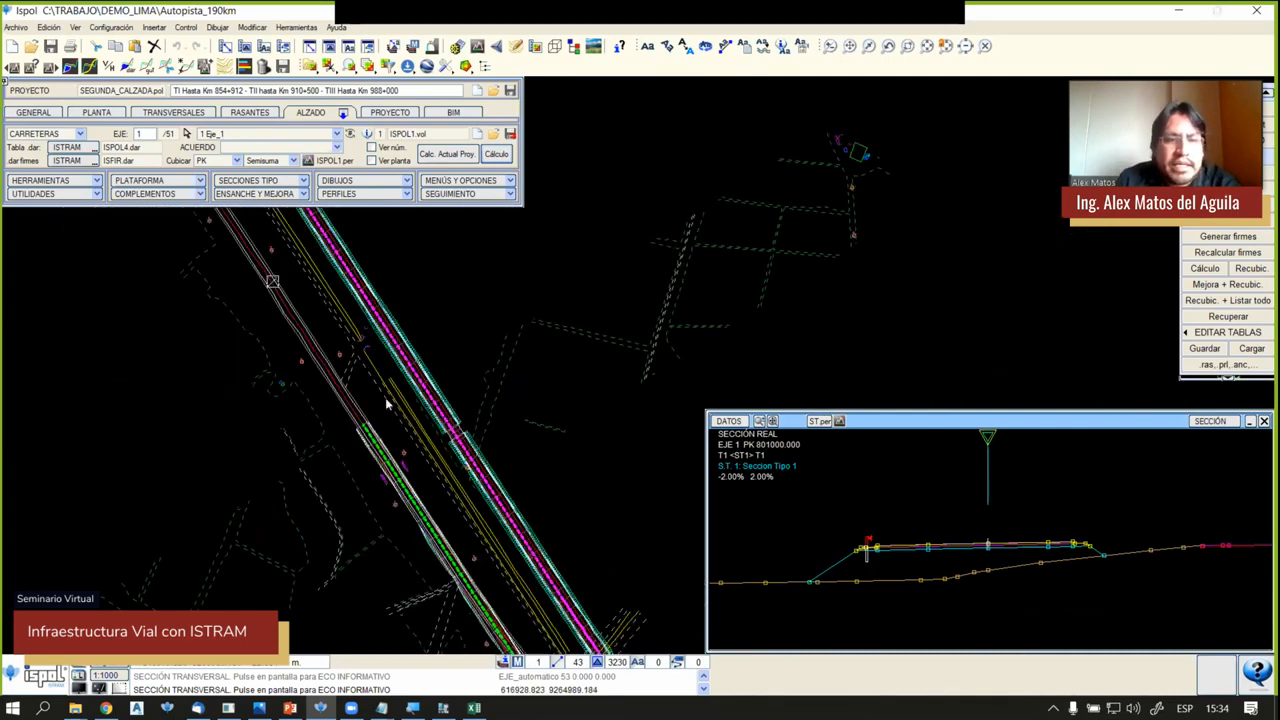
pyautogui.scroll(4, 394, 389)
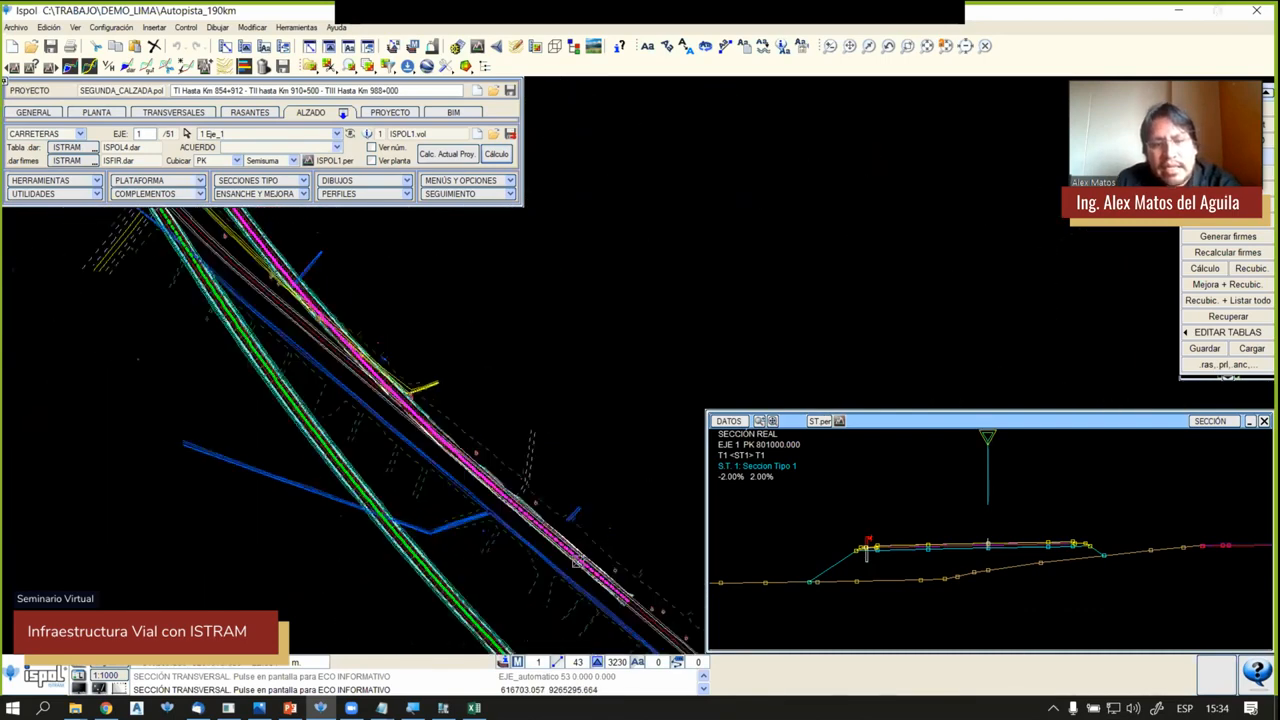
pyautogui.moveTo(330, 300); pyautogui.dragTo(440, 480, button='middle')
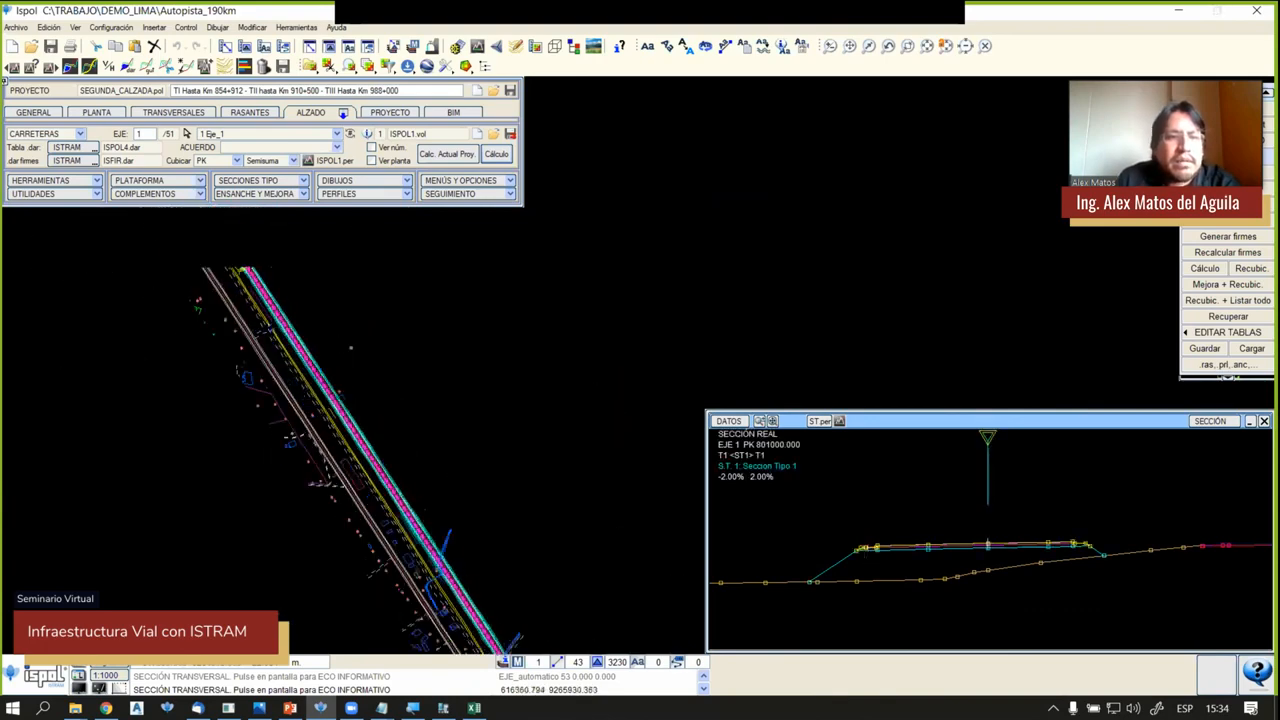
# Follow the highway plan along the green and magenta axes as far as the red loop ramp
pyautogui.moveTo(334, 330); pyautogui.dragTo(562, 589, button='middle')
pyautogui.moveTo(410, 325); pyautogui.dragTo(535, 515, button='middle')
pyautogui.moveTo(415, 325); pyautogui.dragTo(540, 514, button='middle')
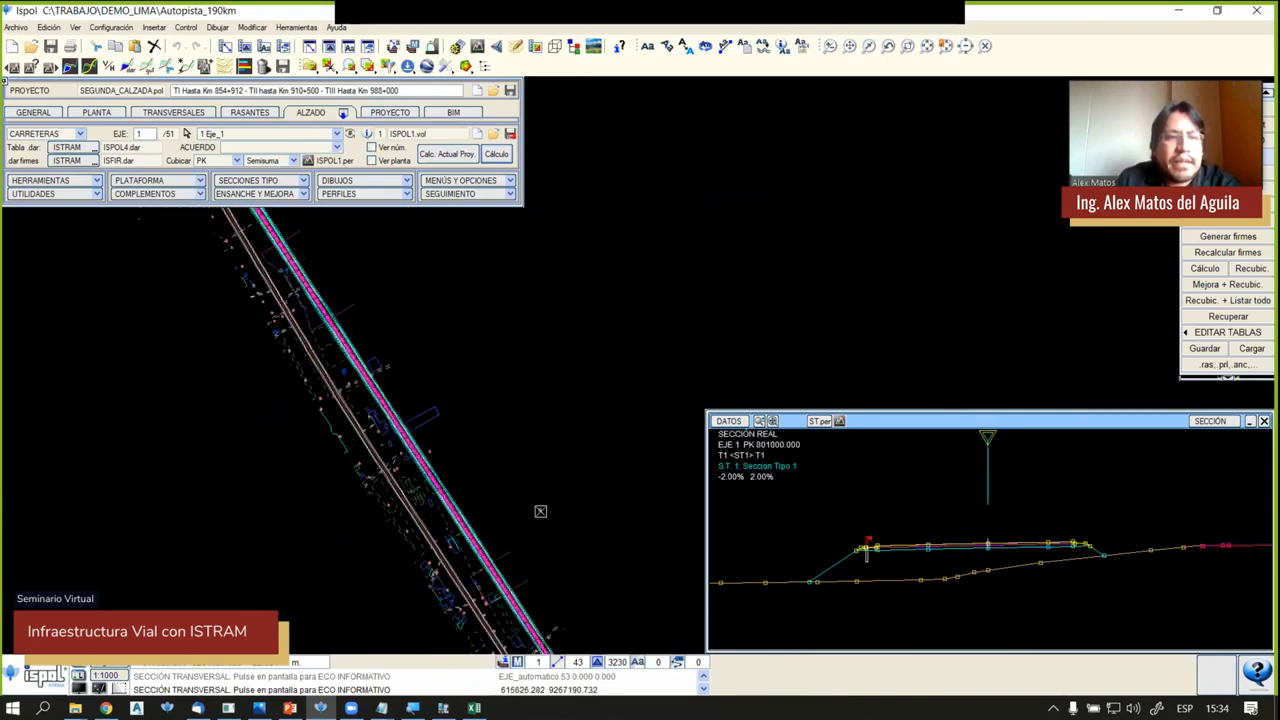
pyautogui.scroll(-2, 492, 411)
pyautogui.scroll(2, 405, 411)
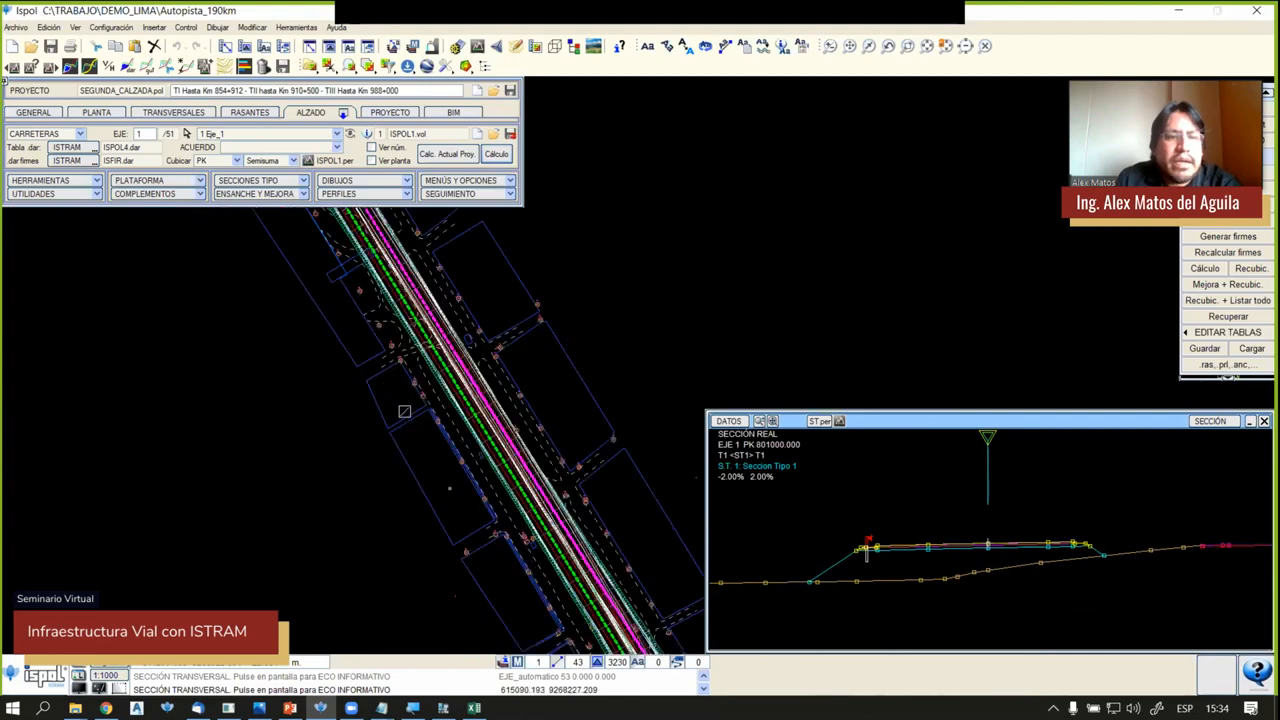
pyautogui.scroll(-2, 477, 383)
pyautogui.scroll(4, 449, 370)
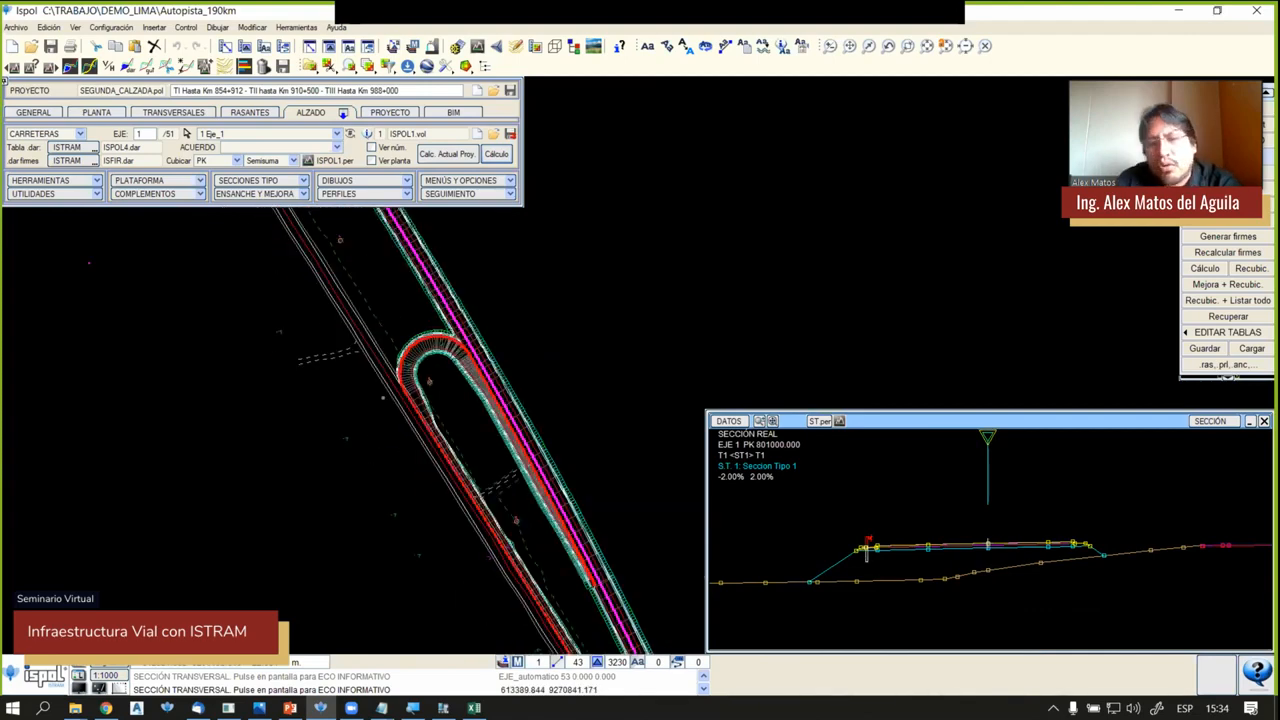
pyautogui.scroll(3, 480, 330)
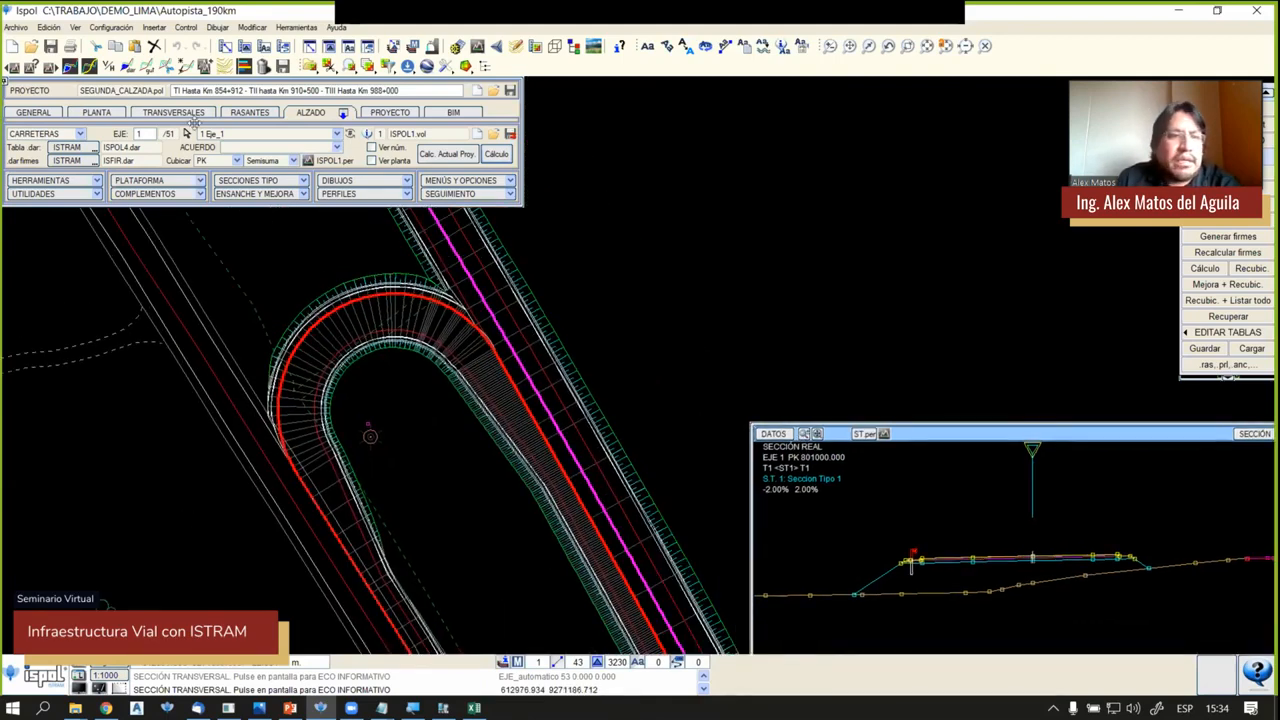
# Make axis 6, the red loop ramp, current from the plan and inspect its real sections at PK 83.102 and PK 130.634
pyautogui.click(186, 134)
pyautogui.scroll(3, 361, 289)
pyautogui.click(396, 312)
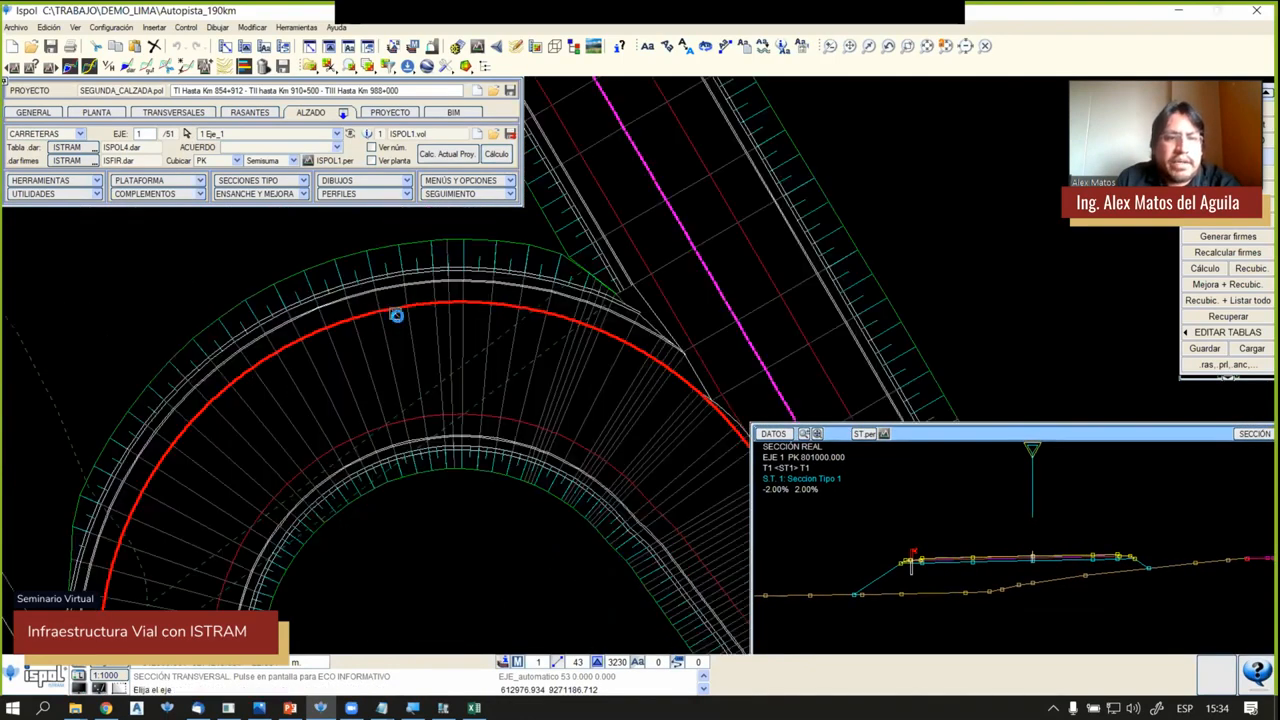
pyautogui.scroll(-6, 295, 287)
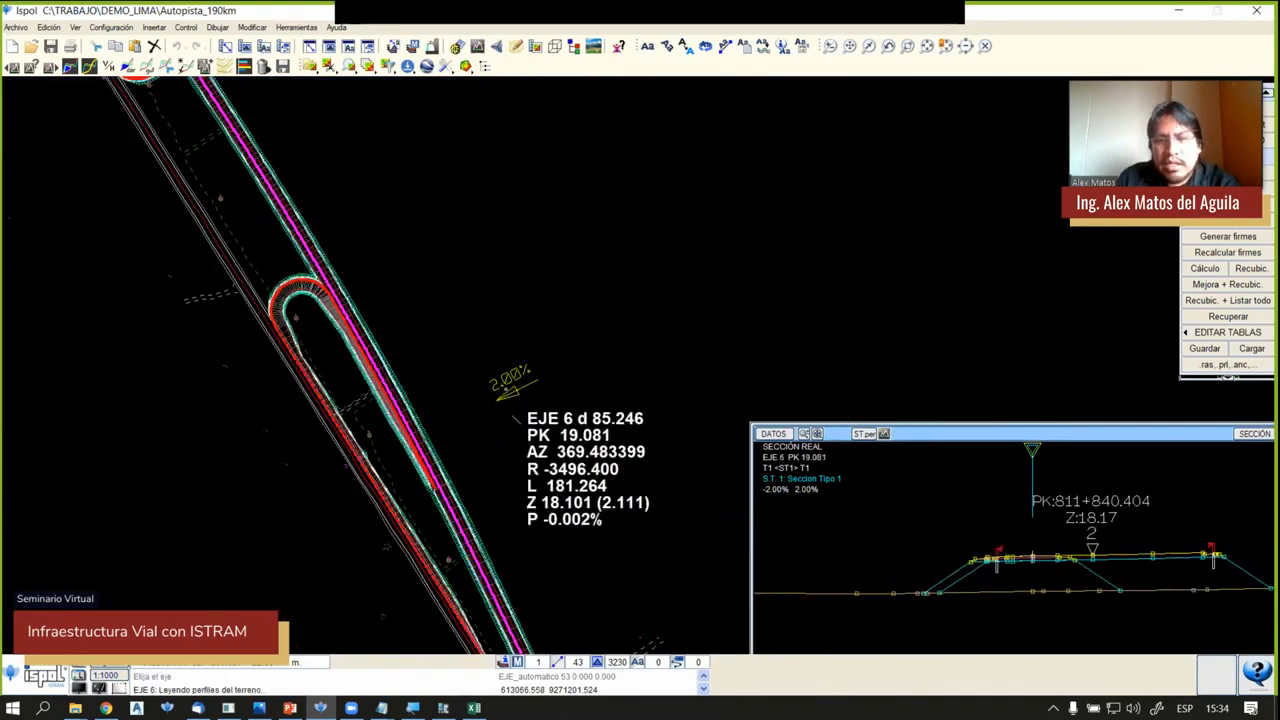
pyautogui.click(451, 363)
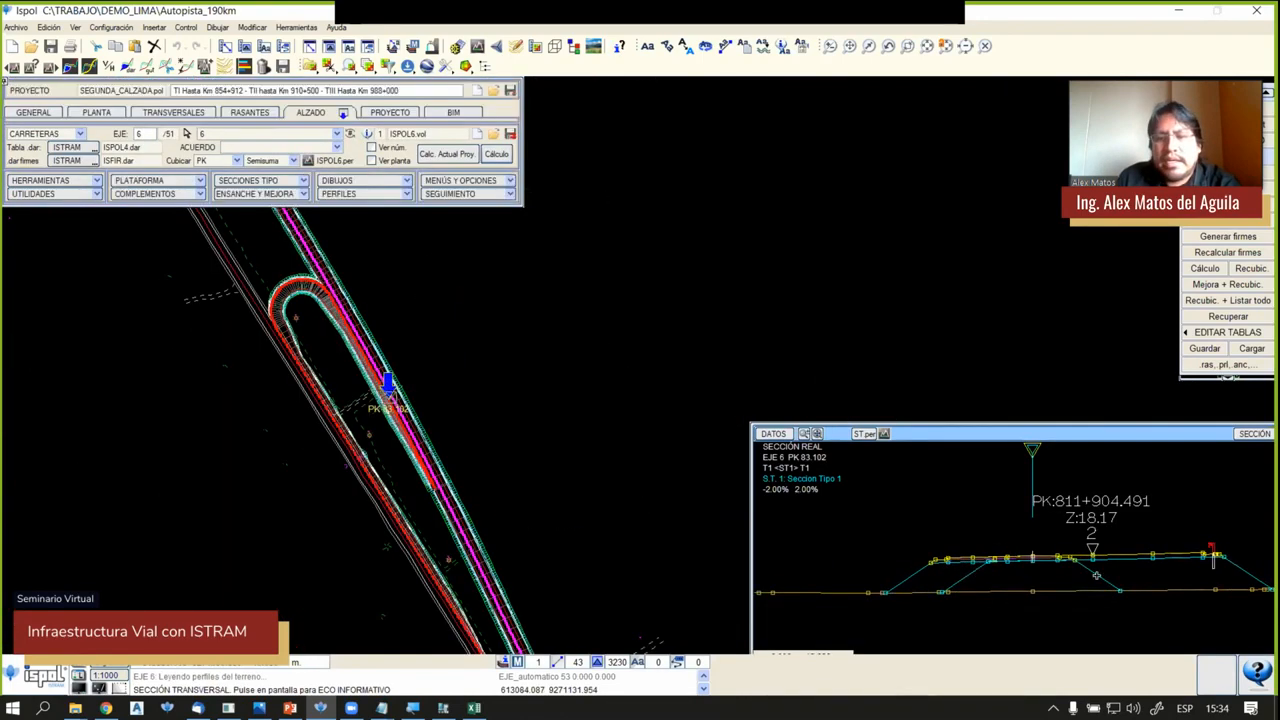
pyautogui.scroll(3, 1139, 535)
pyautogui.scroll(-2, 1139, 535)
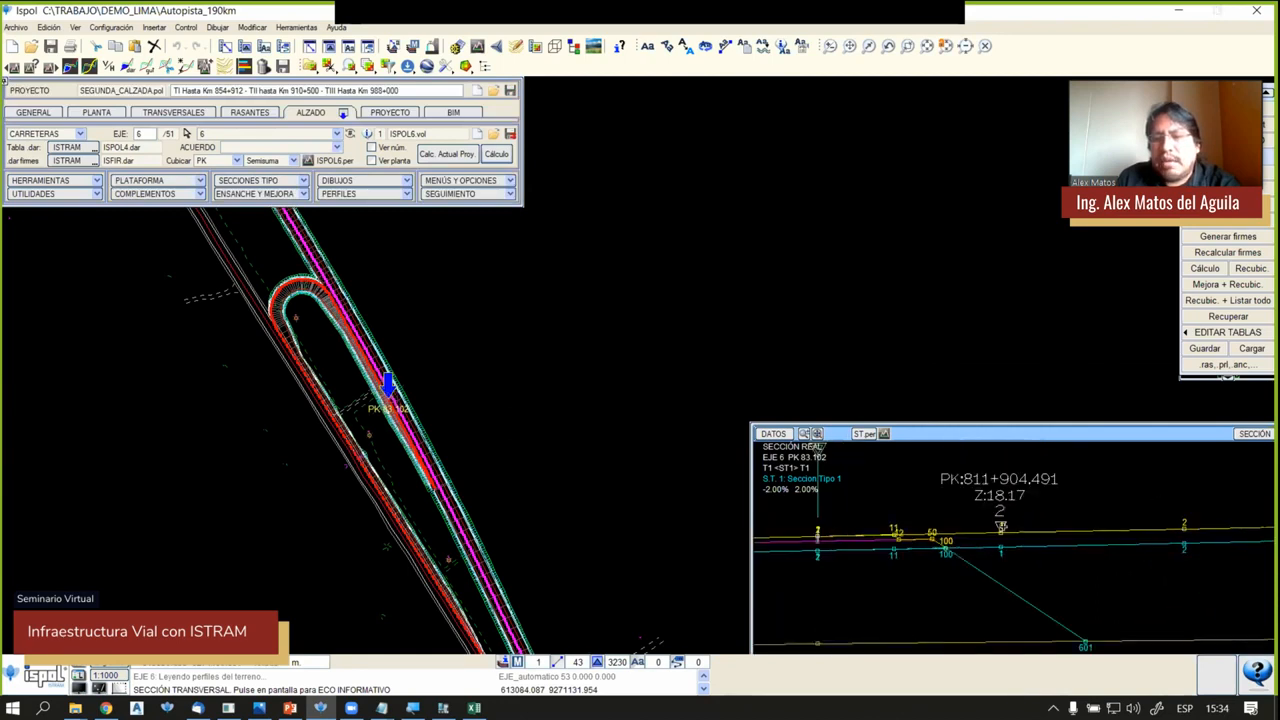
pyautogui.scroll(2, 997, 523)
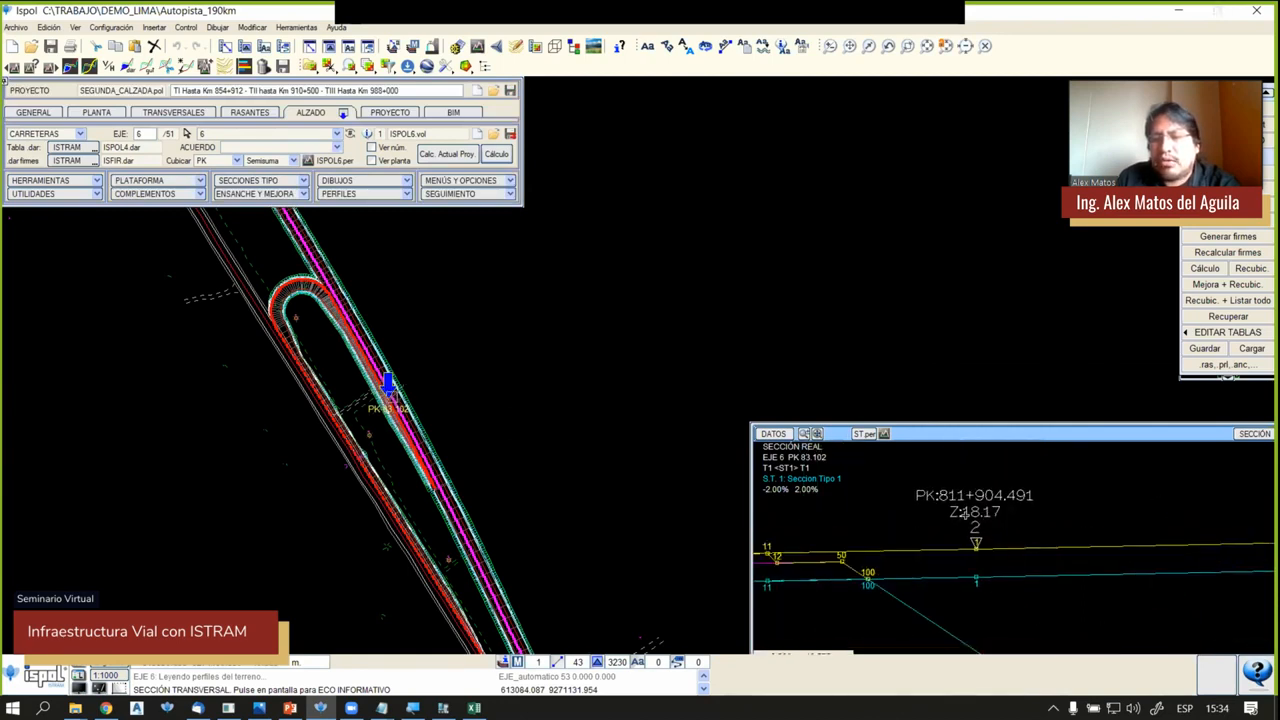
pyautogui.scroll(-1, 963, 512)
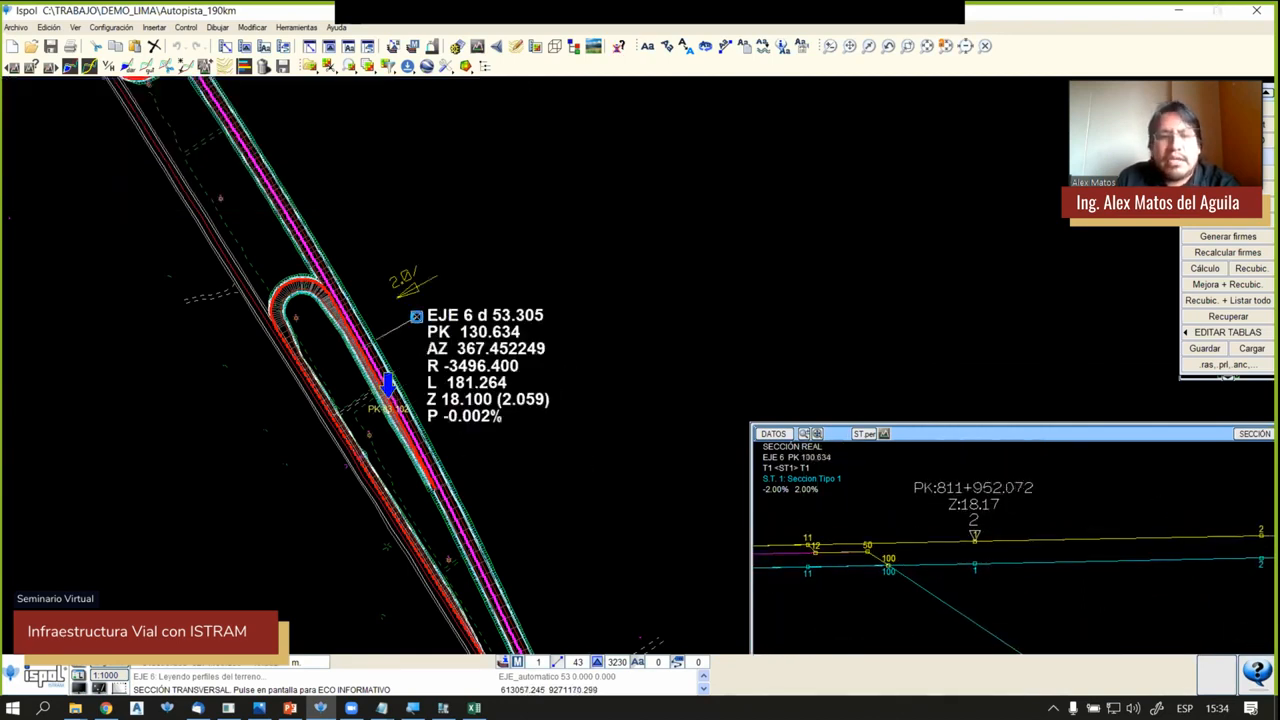
pyautogui.click(363, 303)
# Display the grade line of axis 6 and generate passing points on it from axis 2 with a 10 m spacing
pyautogui.click(245, 113)
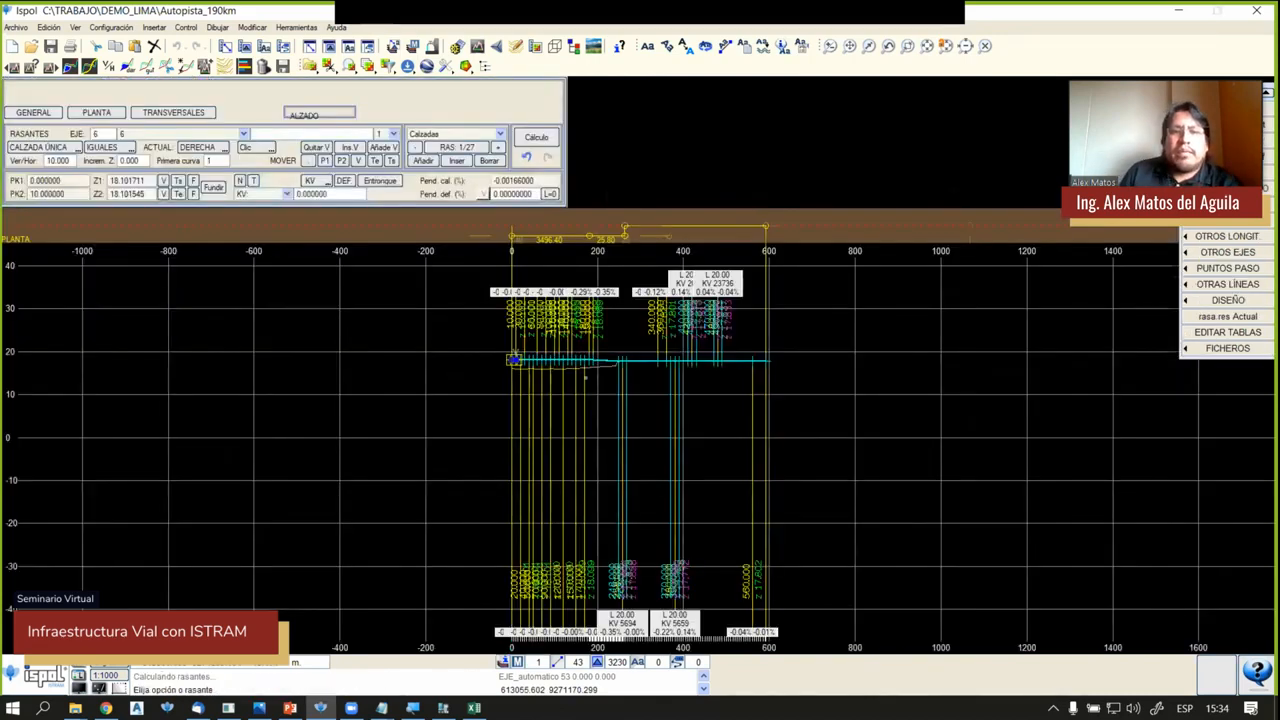
pyautogui.scroll(-2, 371, 397)
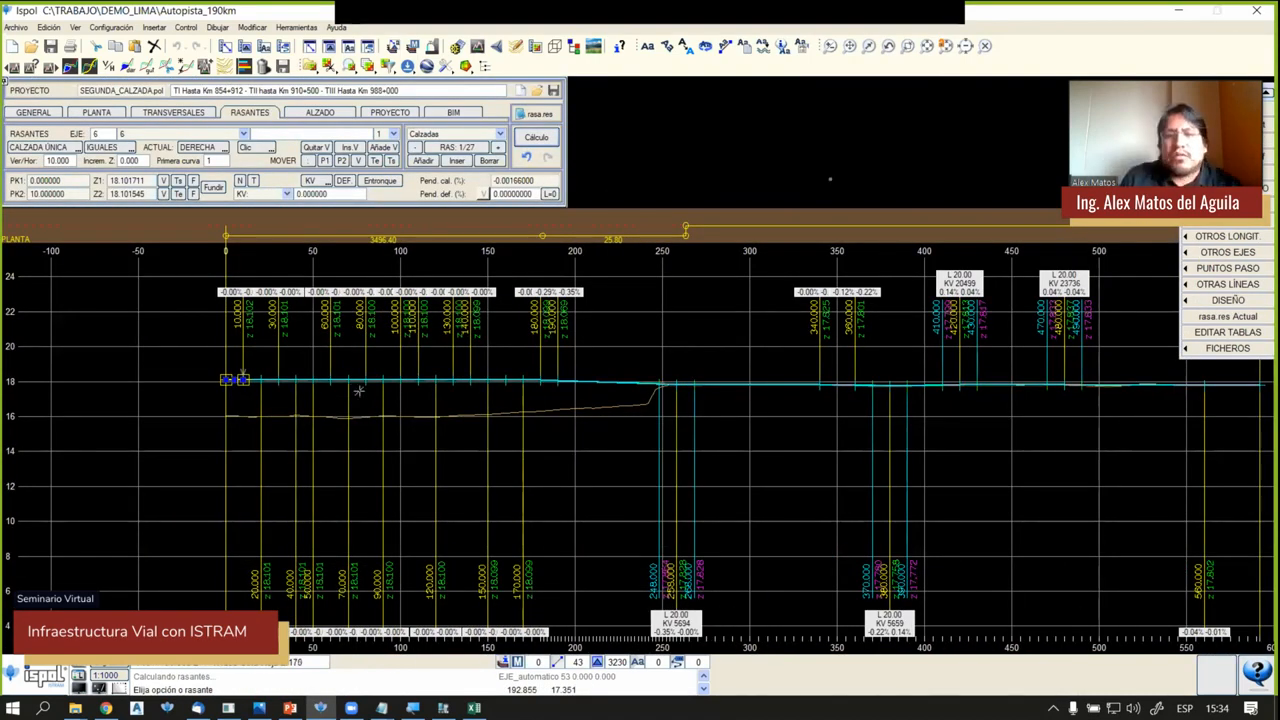
pyautogui.click(1228, 268)
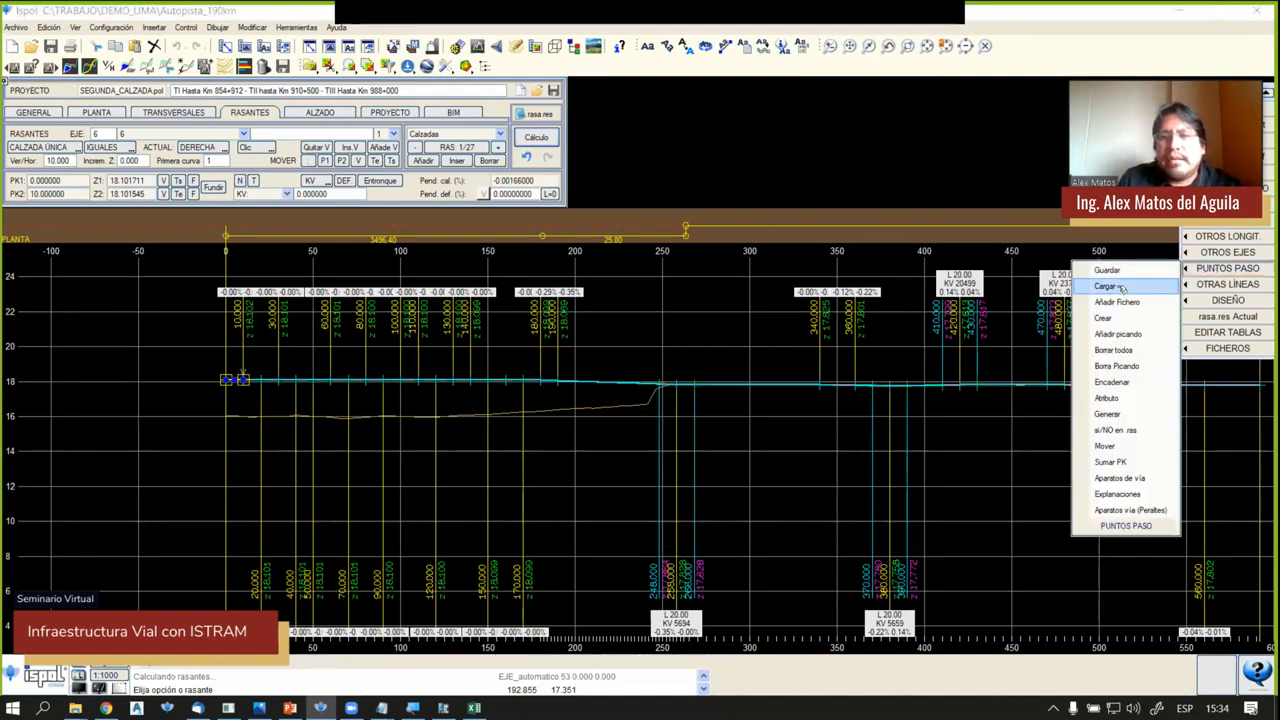
pyautogui.click(1106, 414)
pyautogui.click(606, 421)
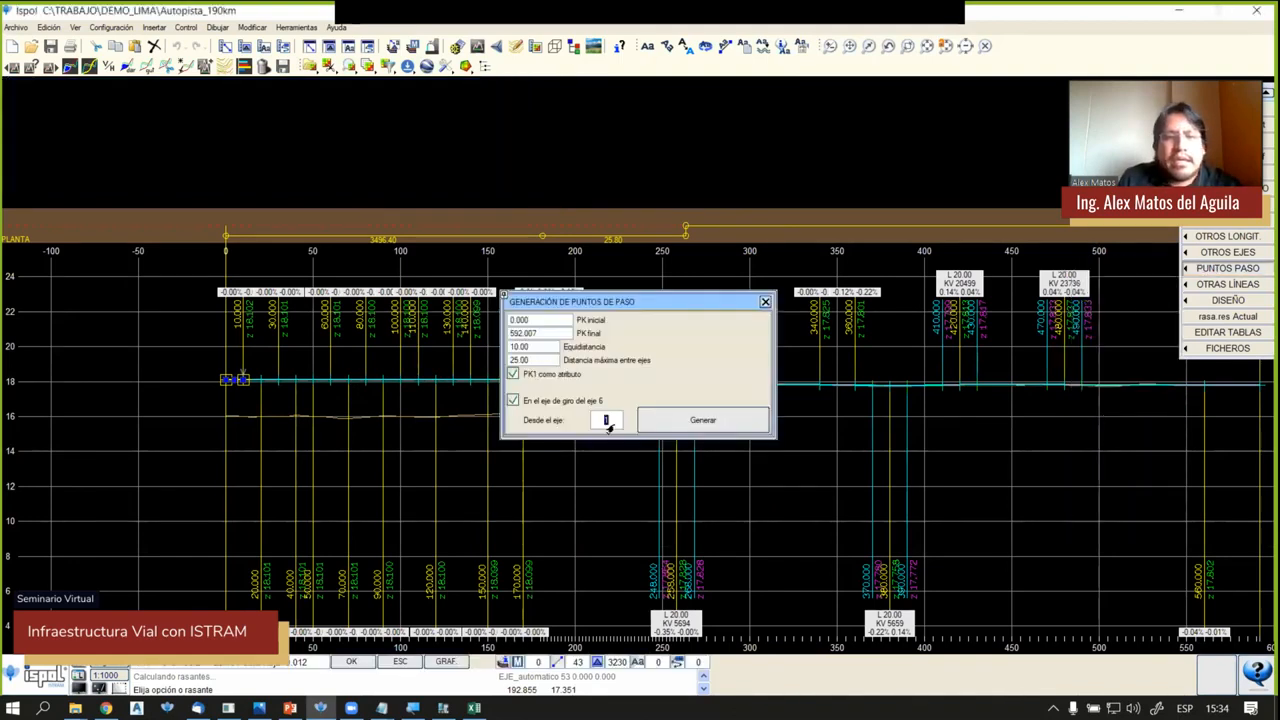
pyautogui.click(695, 421)
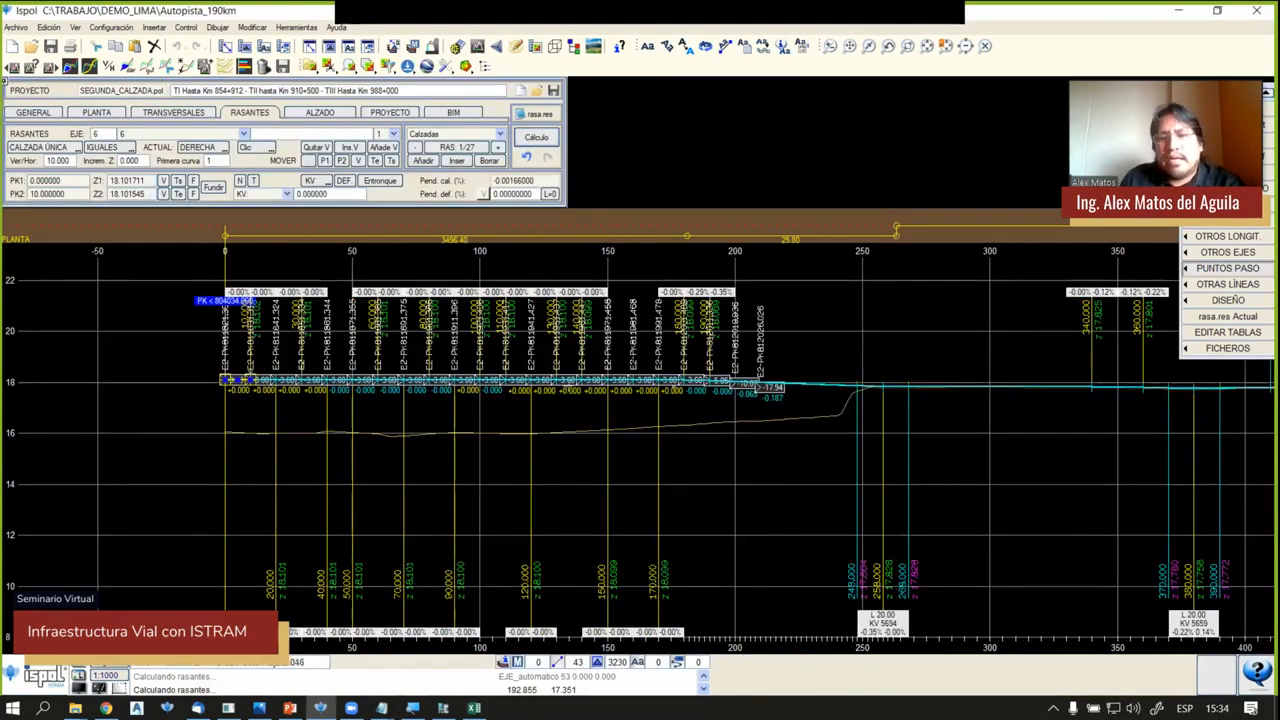
# Examine the generated passing points along the grade line up to PK 210 and query the real section at PK 130.828
pyautogui.scroll(2, 291, 386)
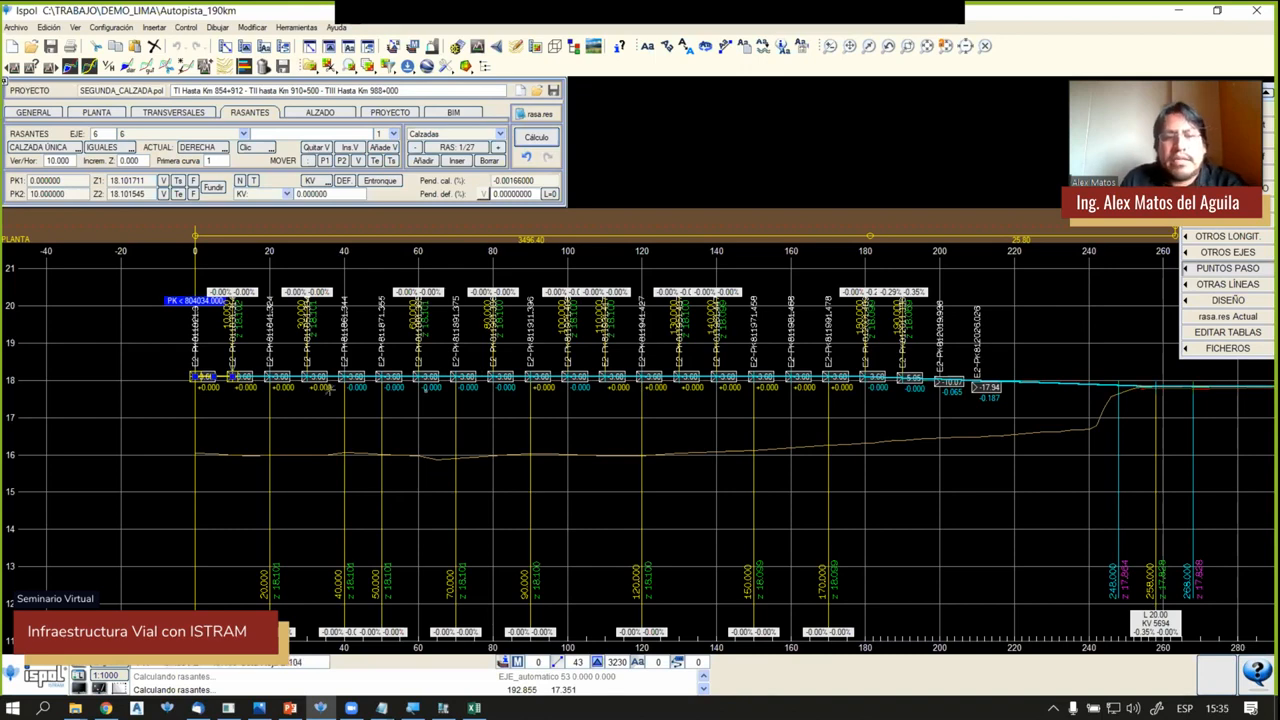
pyautogui.scroll(3, 966, 380)
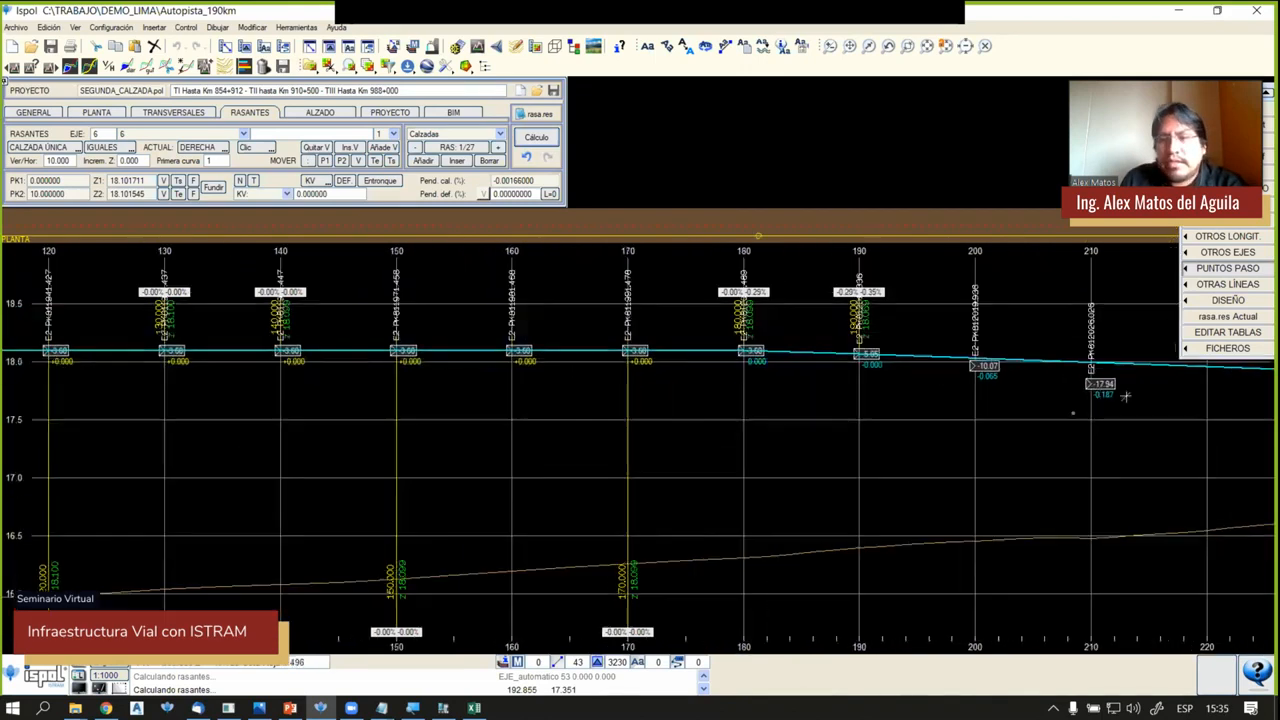
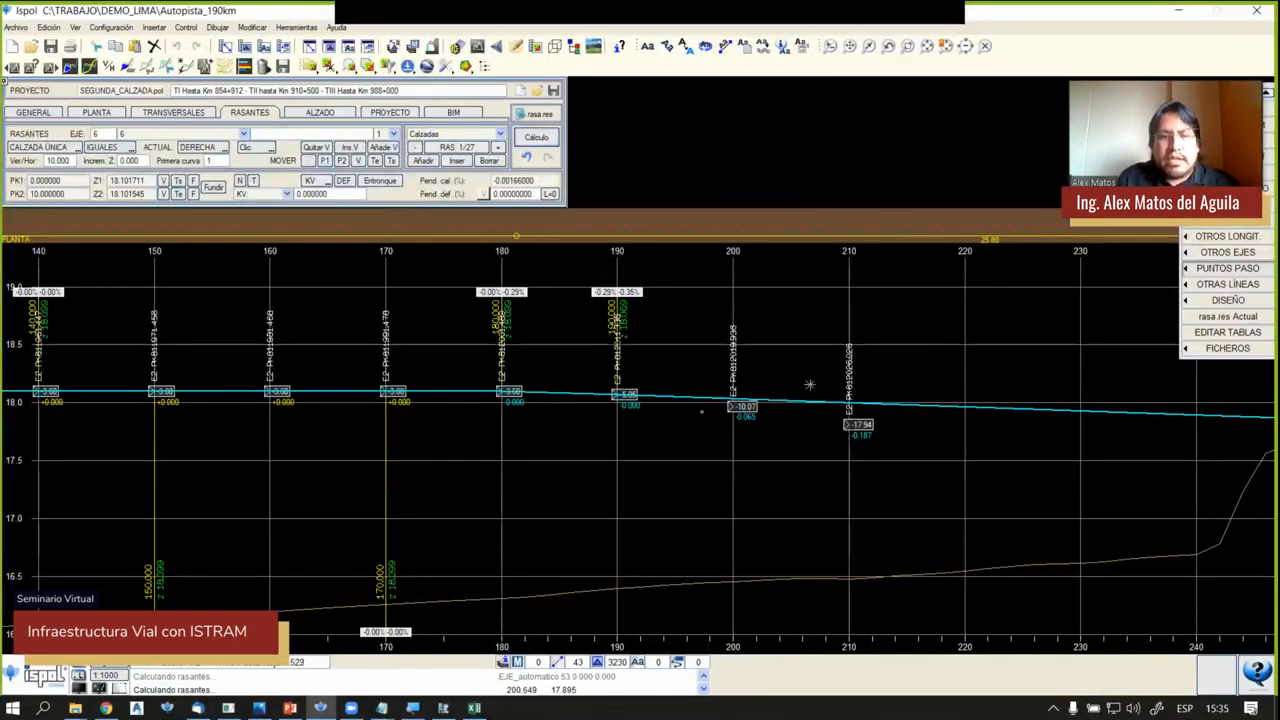
pyautogui.scroll(-1, 809, 384)
pyautogui.rightClick(386, 430)
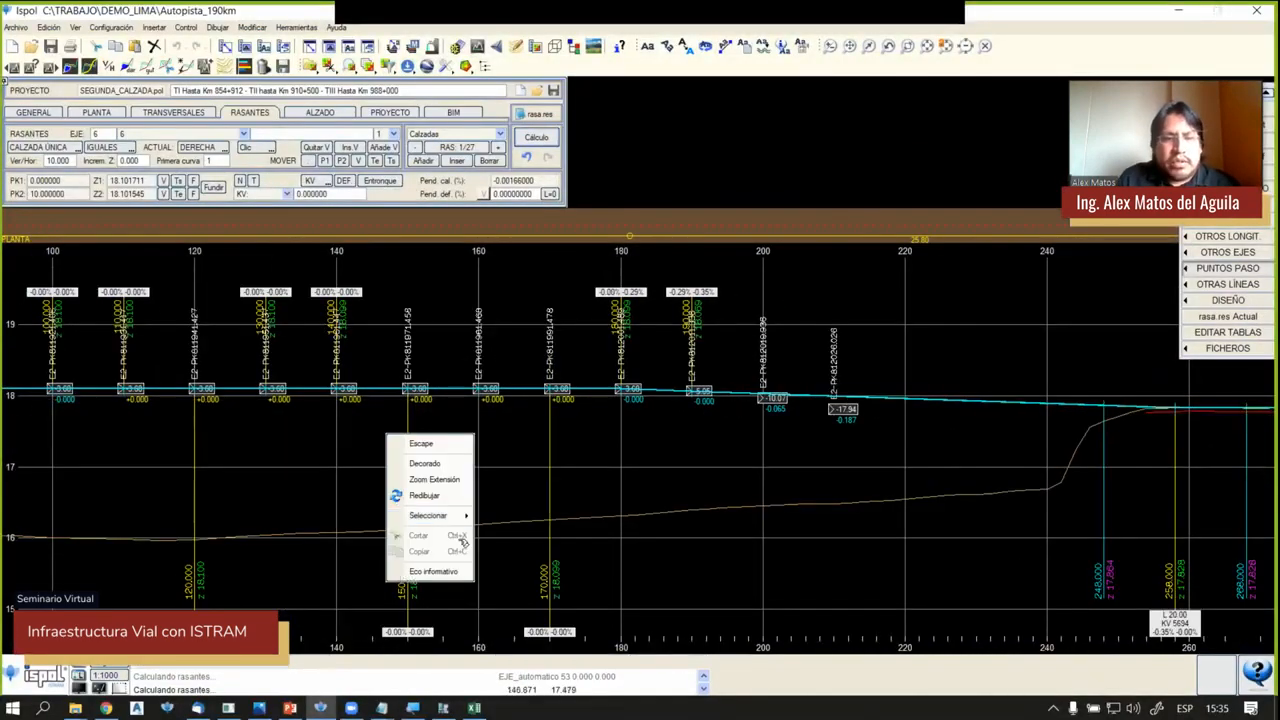
pyautogui.click(440, 569)
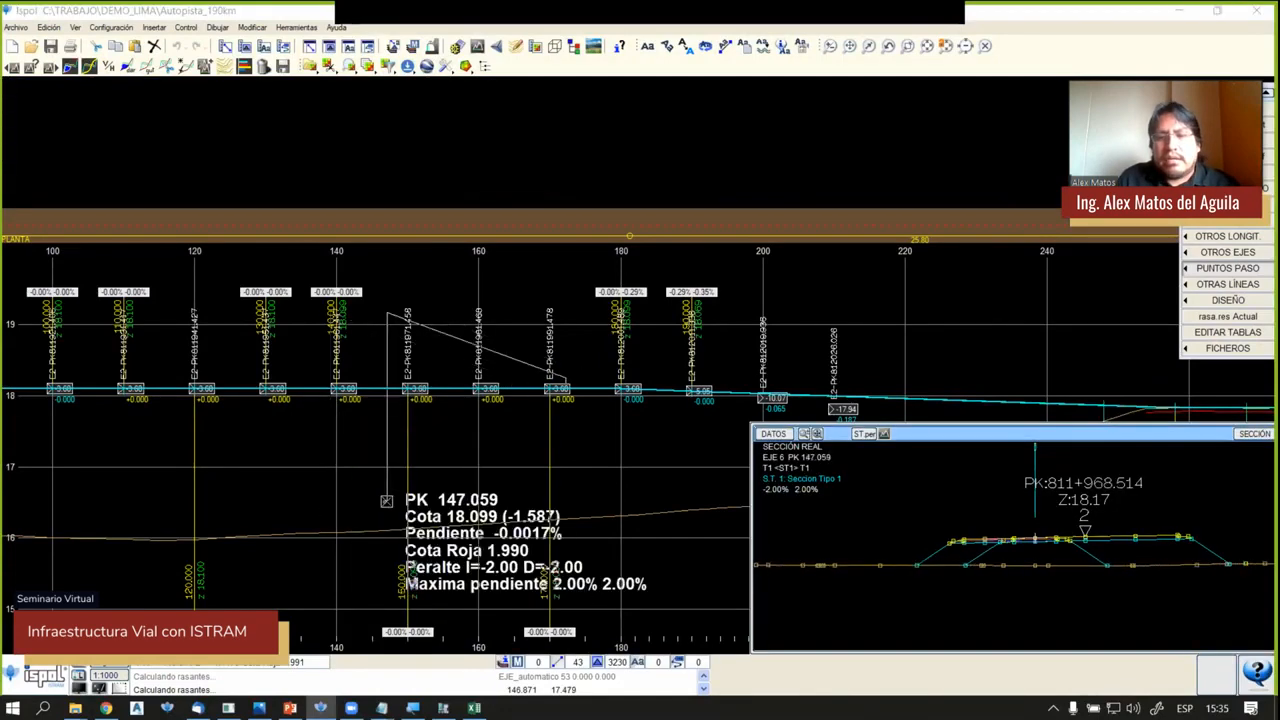
pyautogui.click(266, 500)
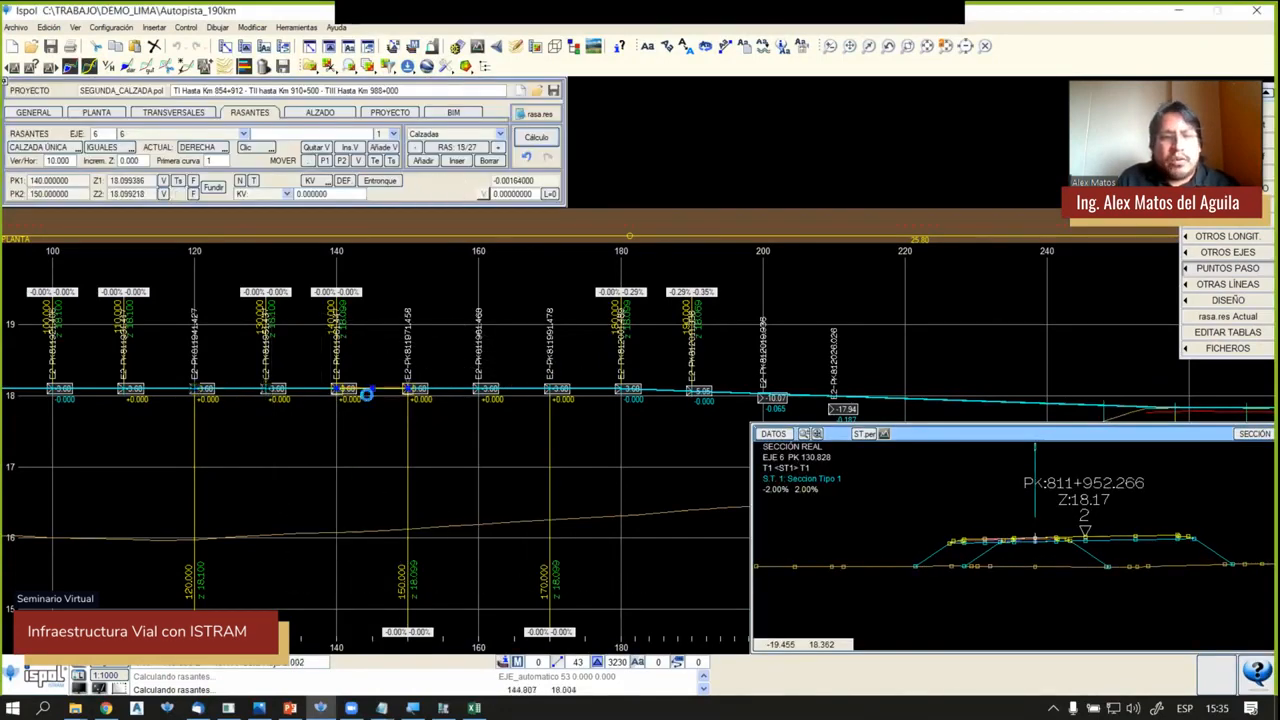
# Raise the grade-line vertex at PK 140 to about PK 140.585, elevation 18.511
pyautogui.click(334, 389)
pyautogui.click(337, 388)
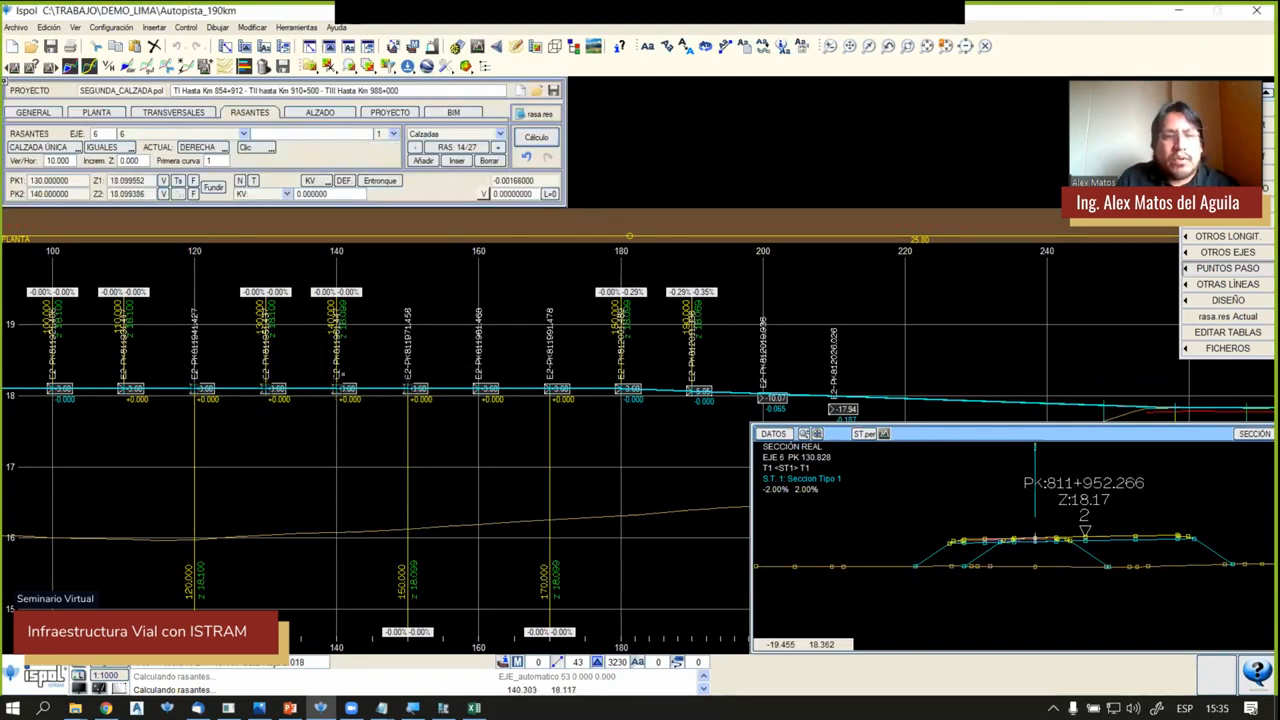
pyautogui.click(337, 360)
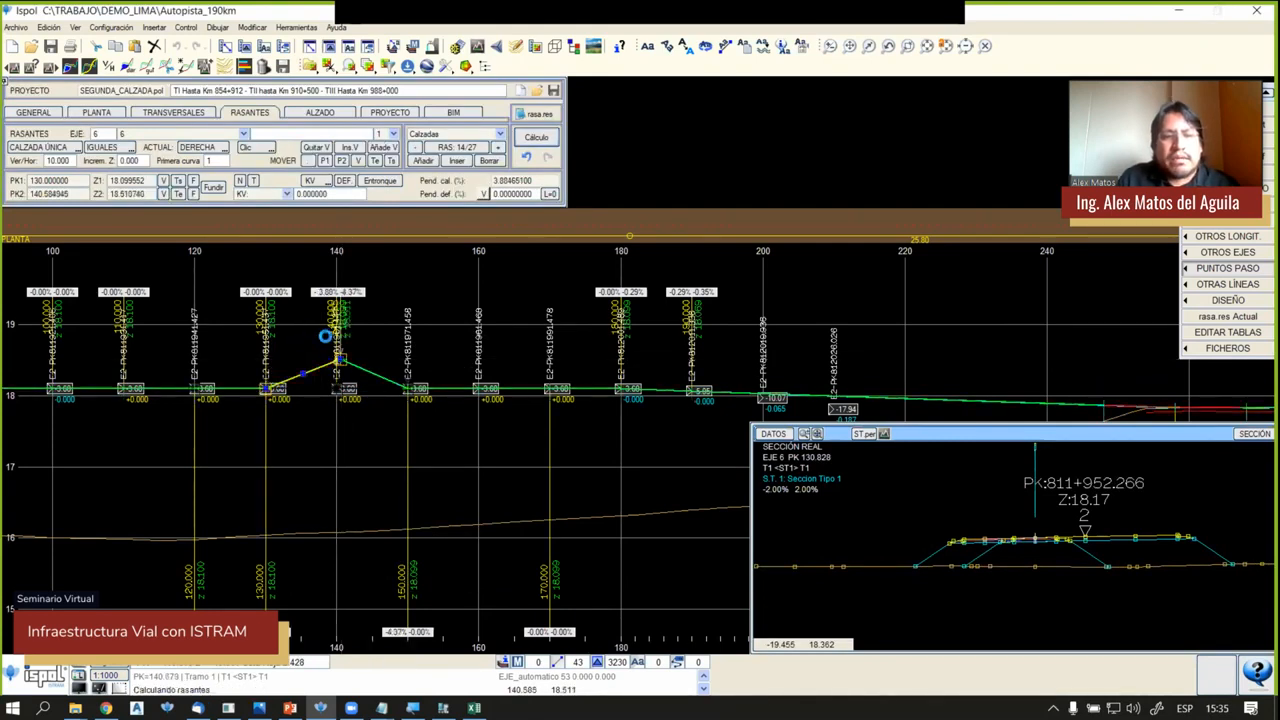
# Query the real section at PK 139.224 and enlarge it to compare the raised ramp with the trunk
pyautogui.rightClick(298, 357)
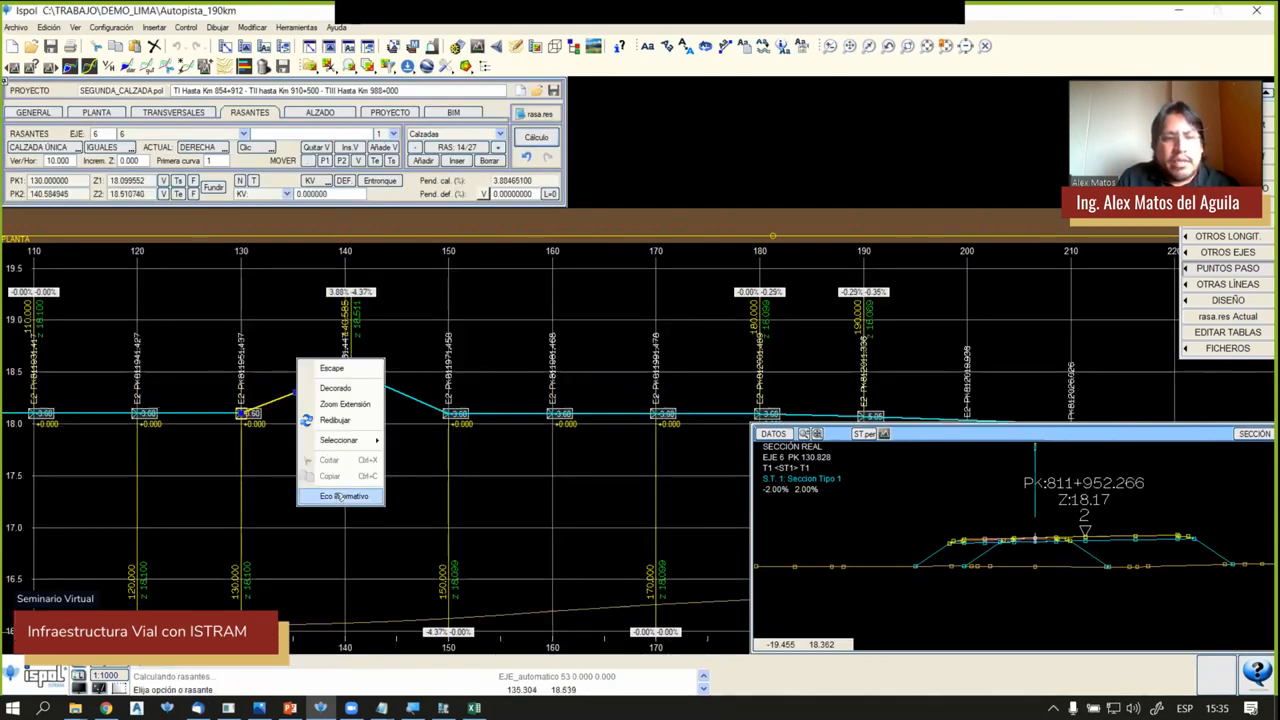
pyautogui.click(330, 494)
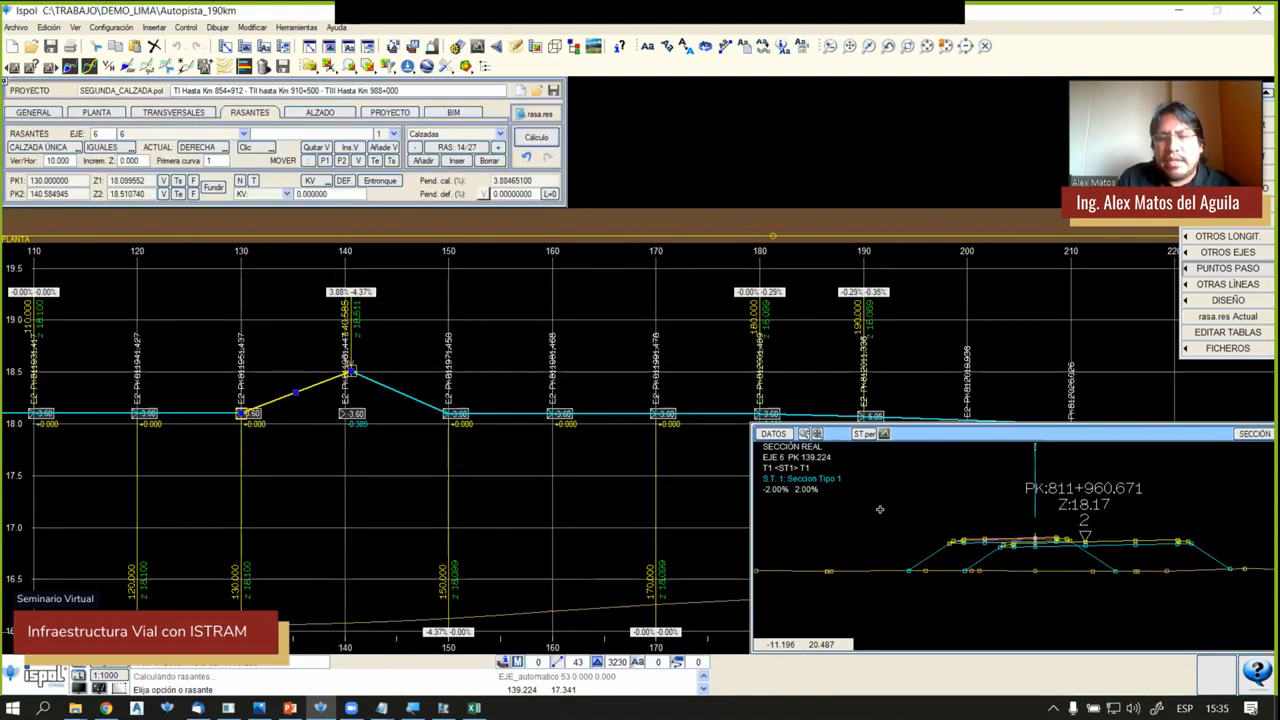
pyautogui.scroll(4, 879, 509)
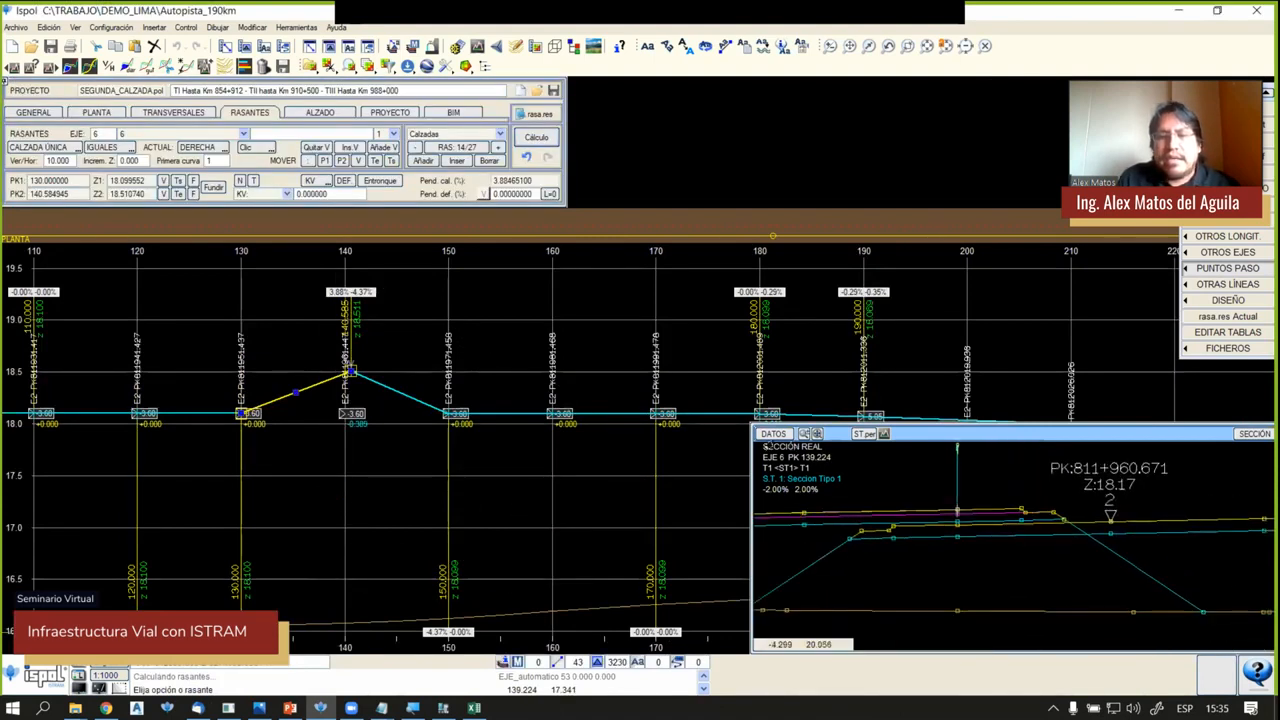
pyautogui.moveTo(750, 423); pyautogui.dragTo(594, 376)
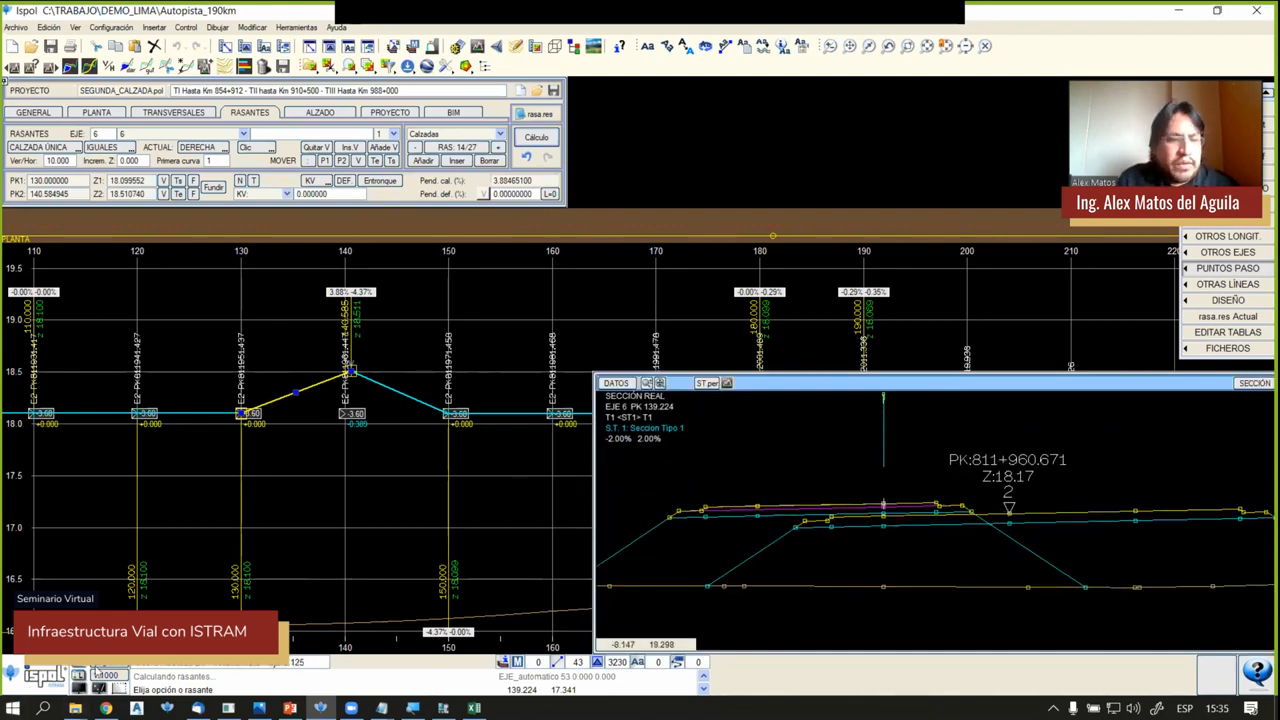
# Snap the raised grade-line vertex onto the passing point at PK 140.000
pyautogui.rightClick(160, 543)
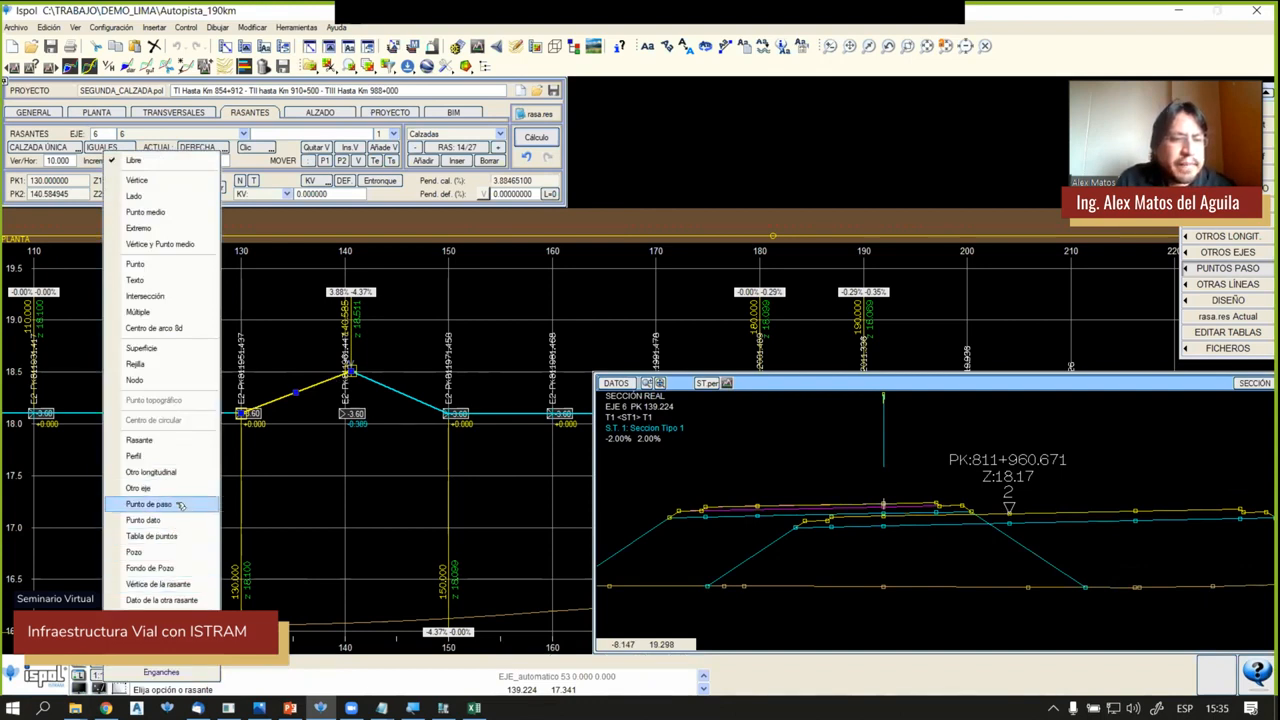
pyautogui.click(165, 519)
pyautogui.click(347, 410)
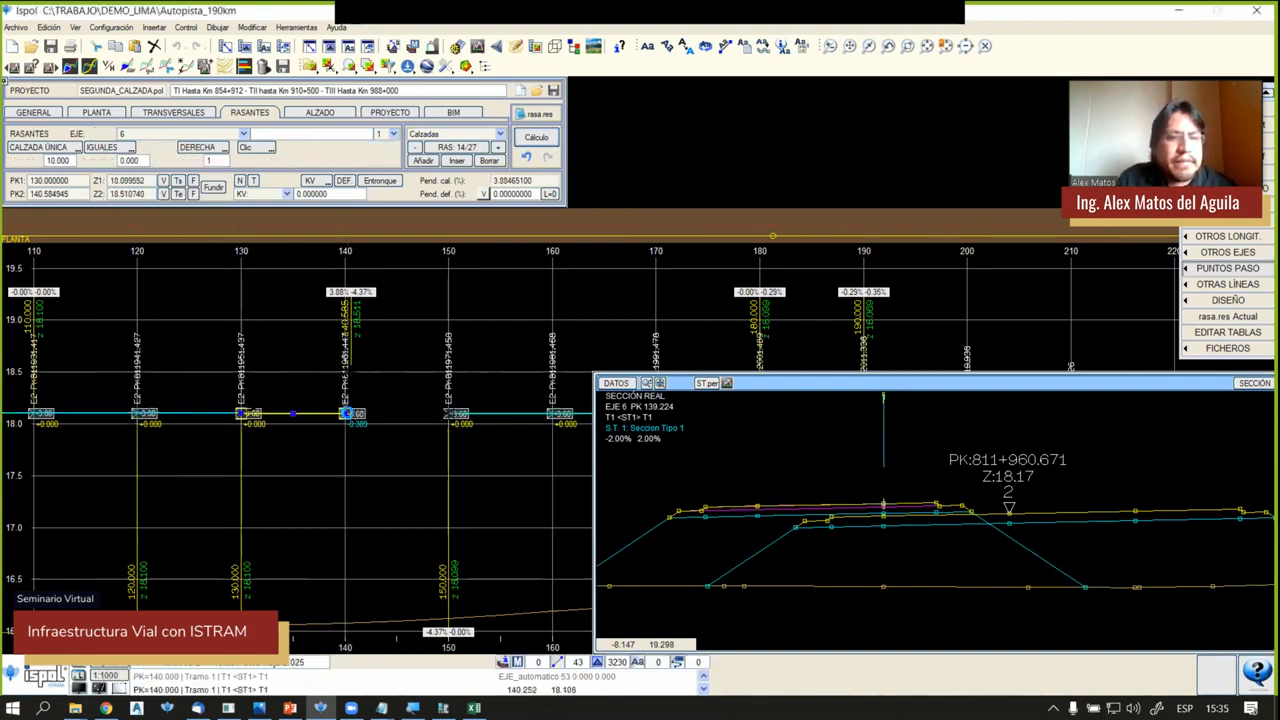
# Query the real section at PK 140.188 and inspect how the ramp meets the trunk roadway
pyautogui.rightClick(306, 437)
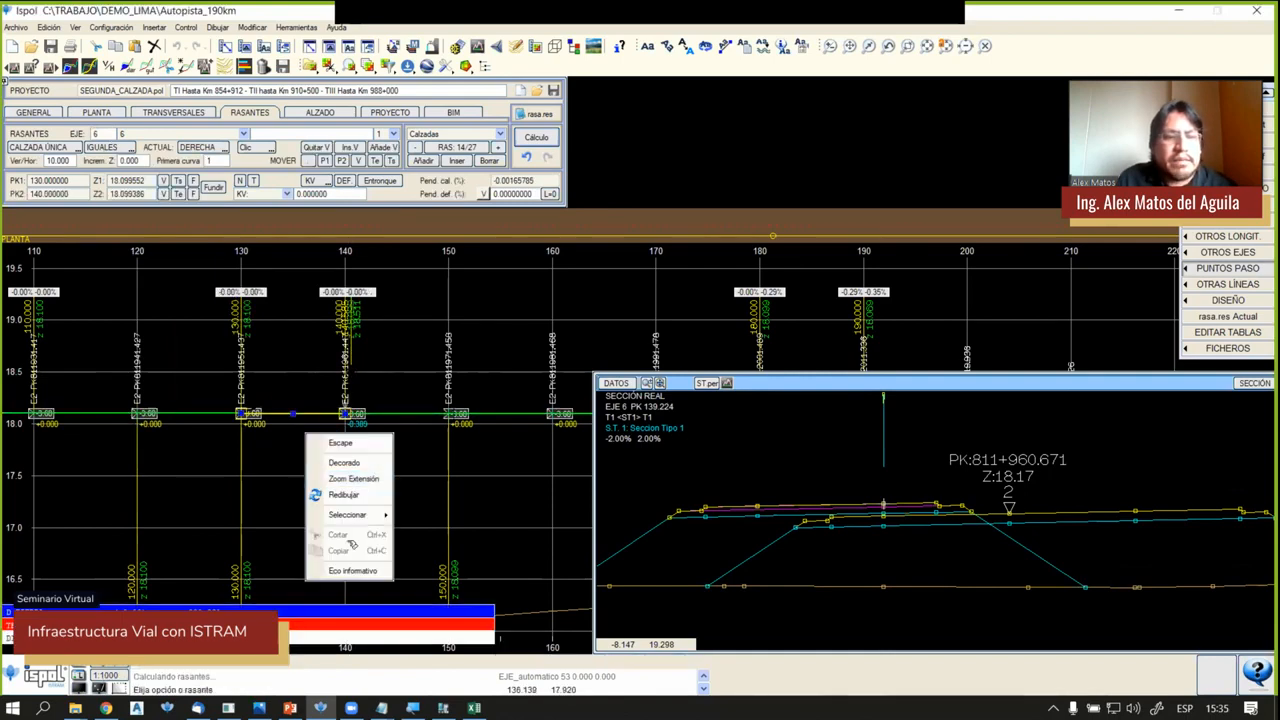
pyautogui.click(350, 567)
pyautogui.click(347, 536)
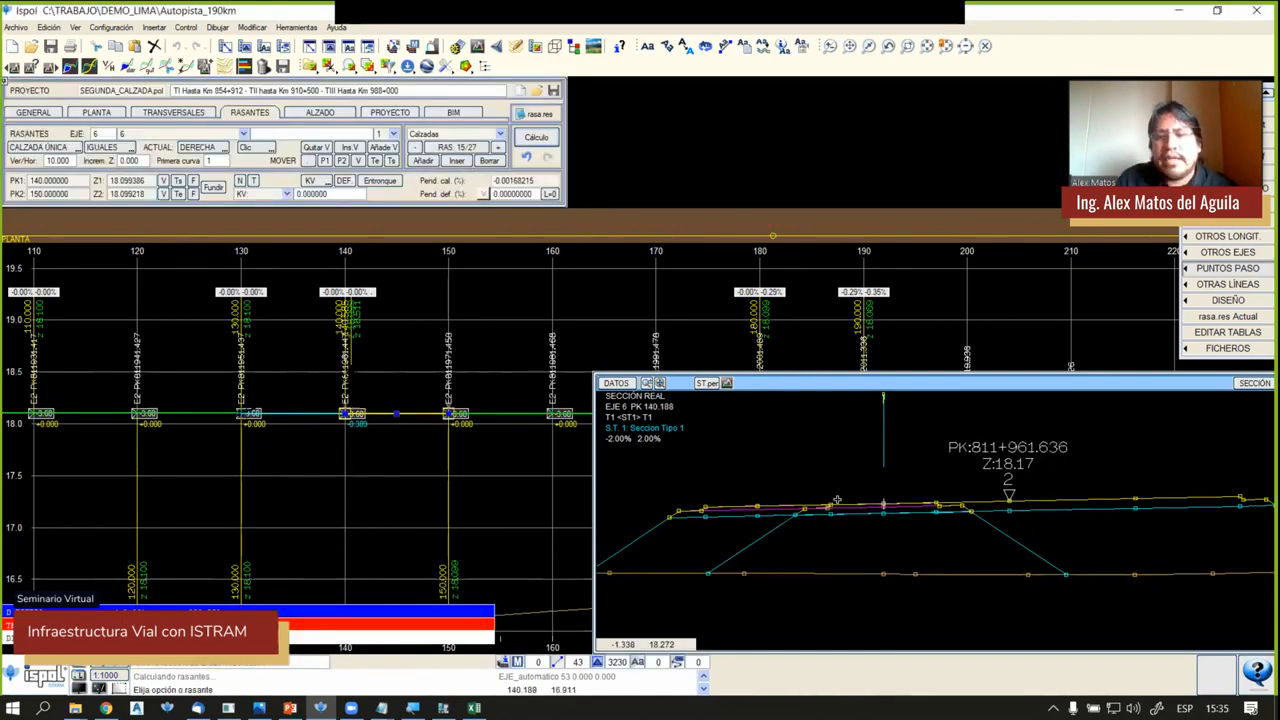
pyautogui.scroll(3, 962, 509)
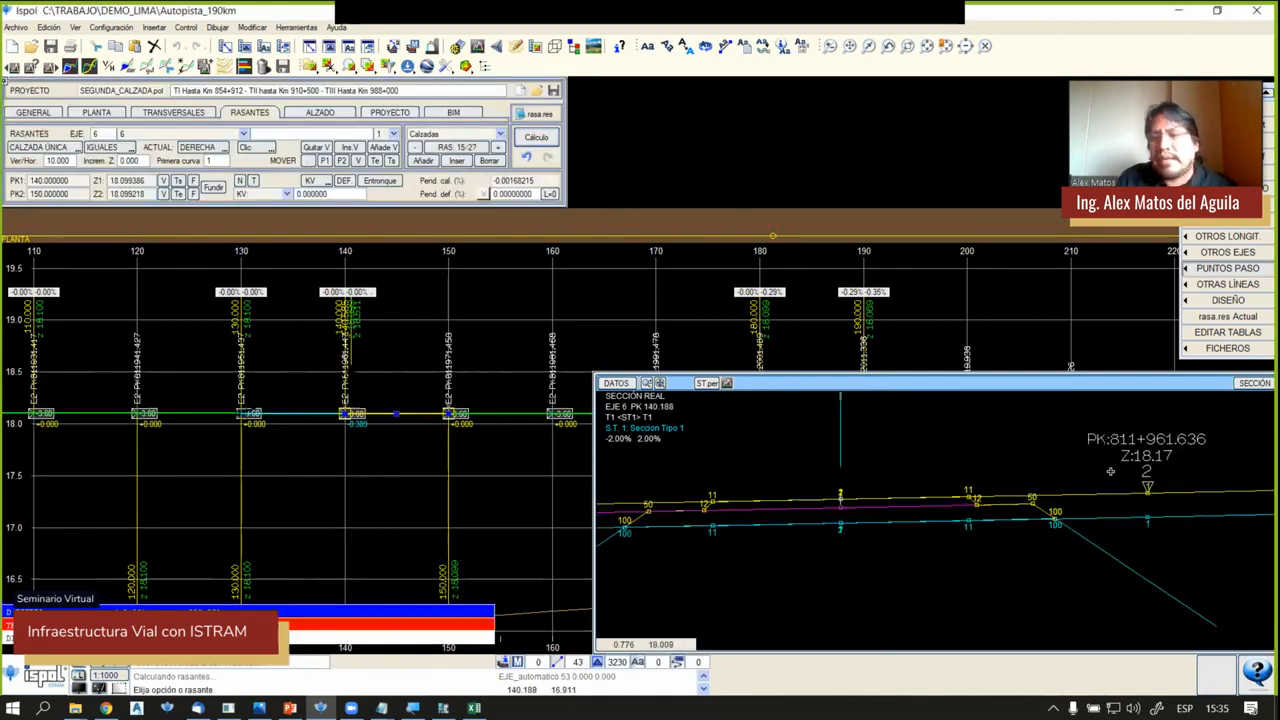
pyautogui.scroll(-3, 886, 492)
pyautogui.scroll(-2, 888, 492)
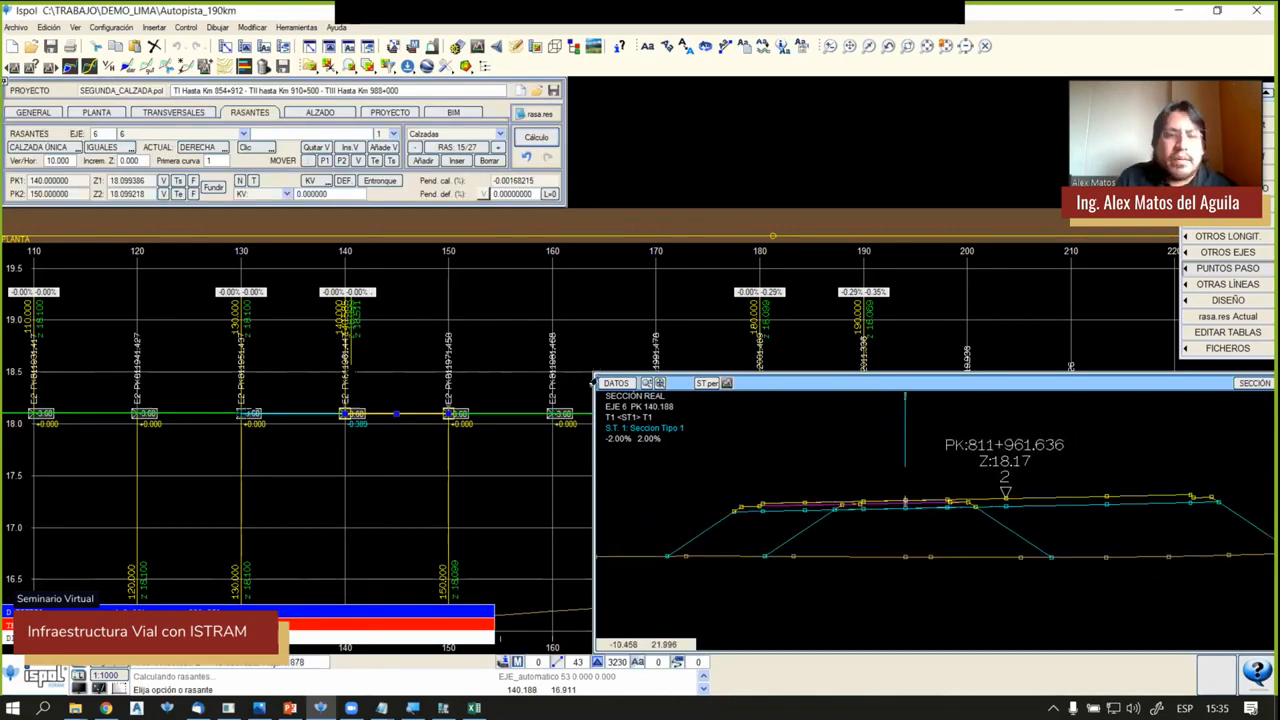
# Shrink the section window and return from the full grade line to the plan view of axis 6
pyautogui.moveTo(597, 378); pyautogui.dragTo(920, 443)
pyautogui.scroll(-6, 618, 413)
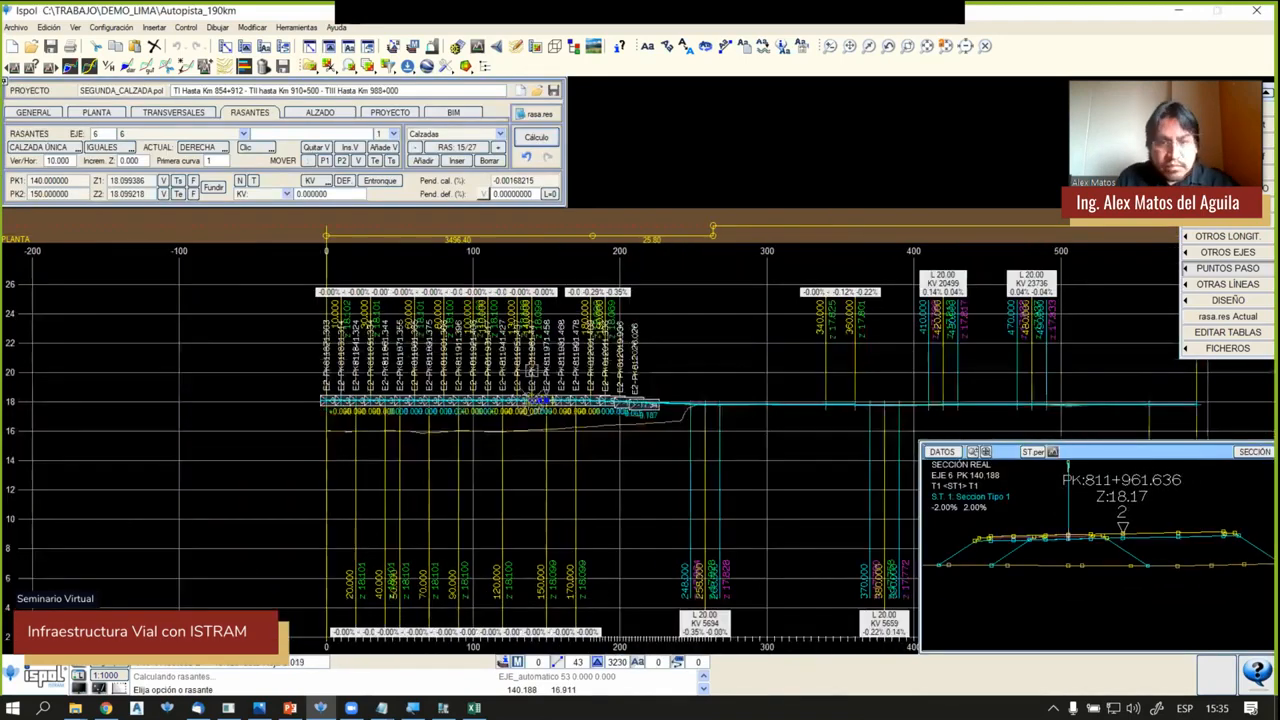
pyautogui.scroll(4, 637, 396)
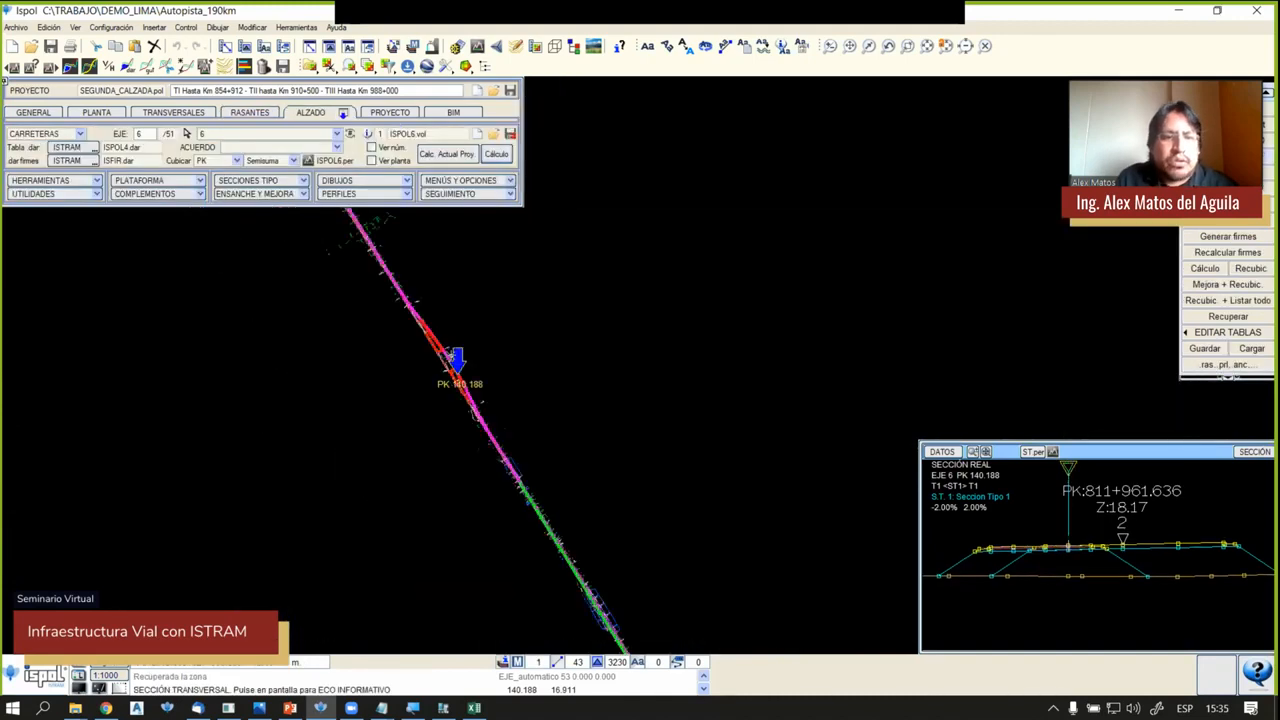
# Review the interchange beside axis 6 in plan and query the axis's real section at PK 219.733
pyautogui.moveTo(495, 390); pyautogui.dragTo(498, 392, button='middle')
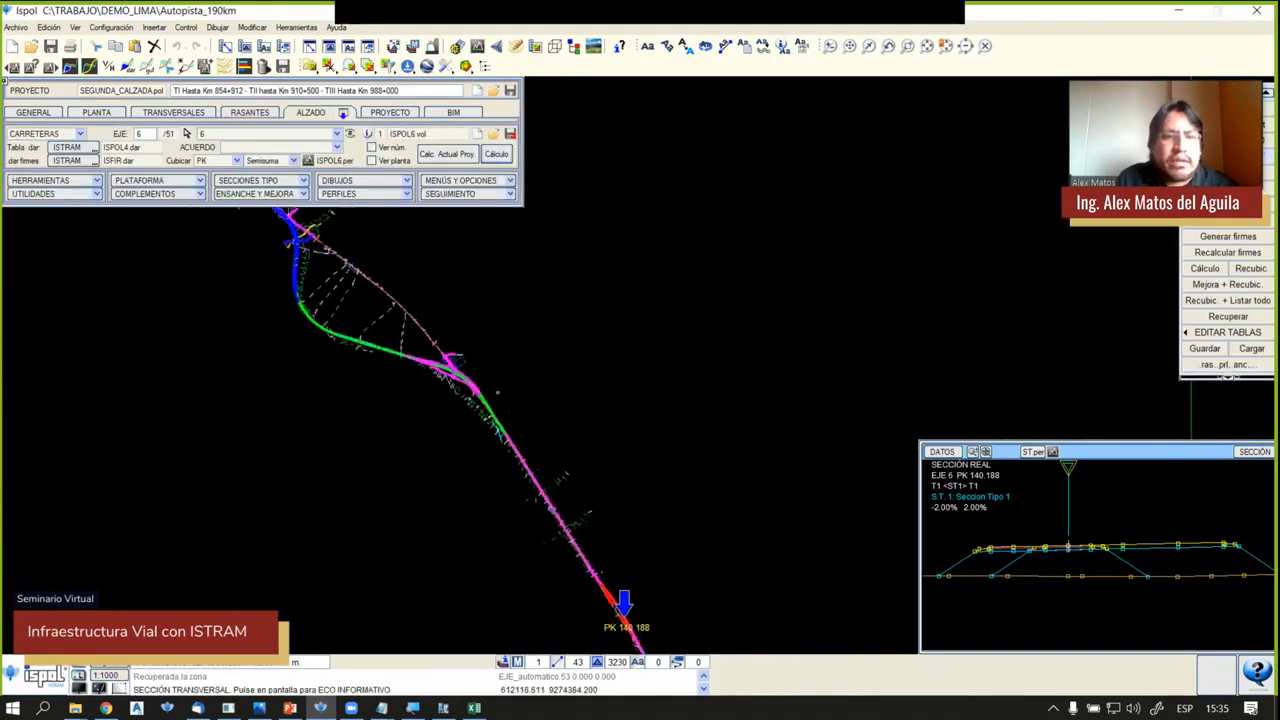
pyautogui.scroll(5, 431, 367)
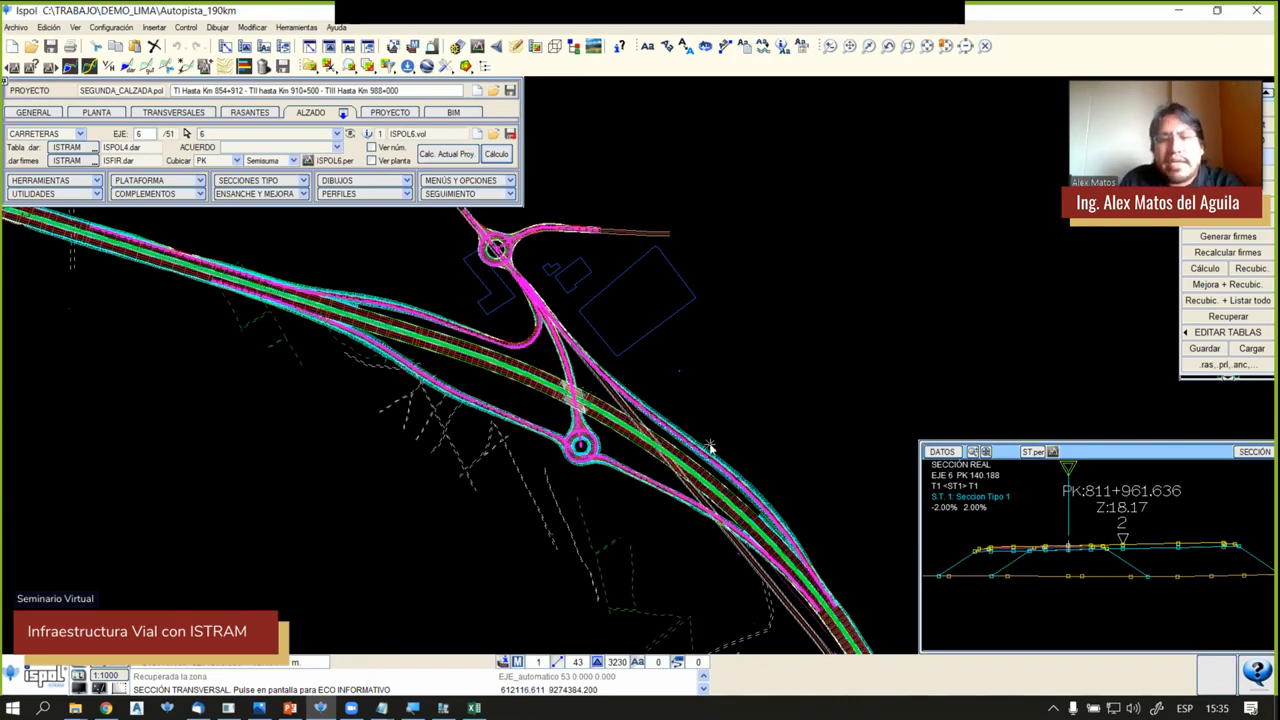
pyautogui.moveTo(710, 447); pyautogui.dragTo(522, 309, button='middle')
pyautogui.scroll(-4, 522, 309)
pyautogui.moveTo(742, 498); pyautogui.dragTo(618, 381, button='middle')
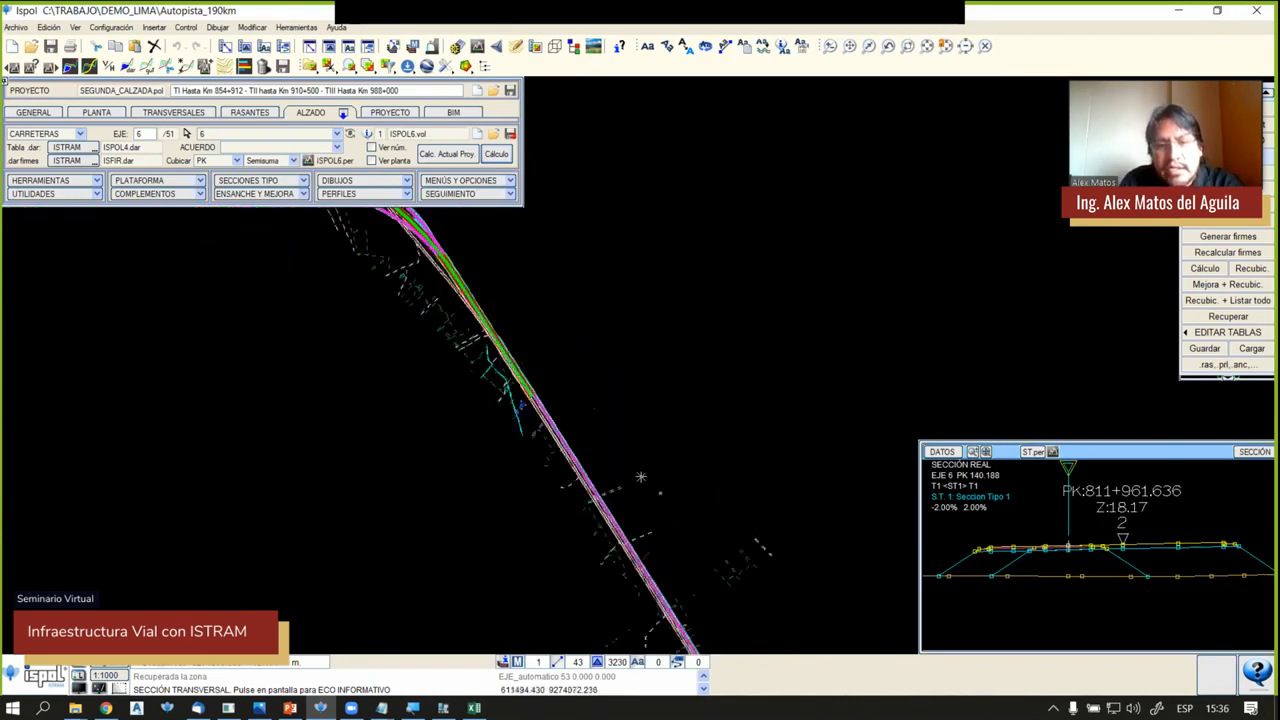
pyautogui.click(686, 514)
pyautogui.click(137, 135)
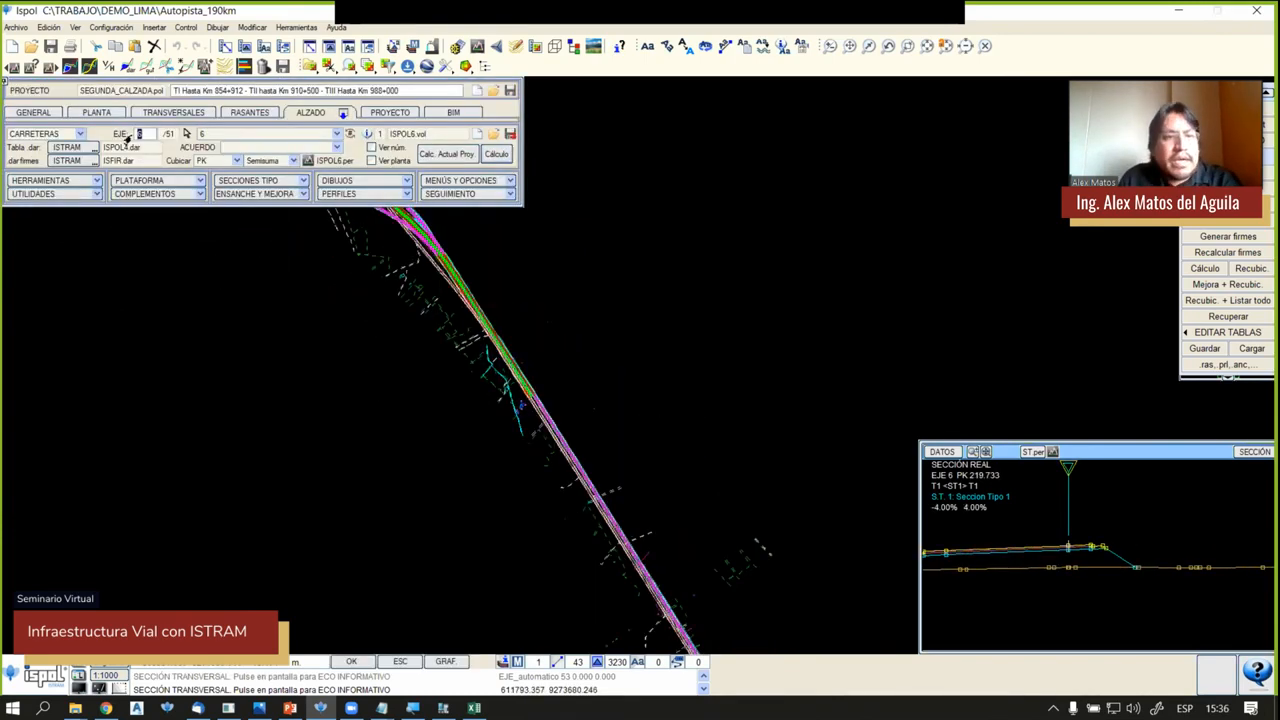
pyautogui.press('Return')
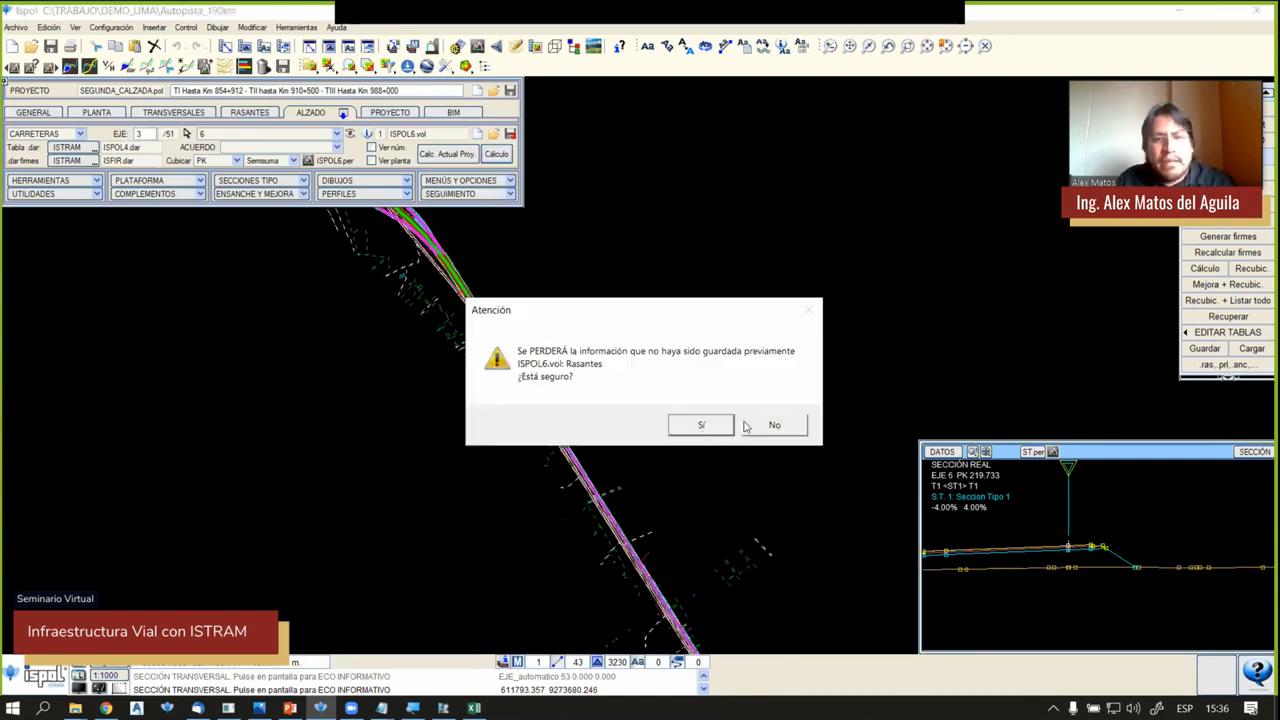
pyautogui.click(765, 426)
# Make axis 2 active, discarding the unsaved grade-line changes of axis 6, and query its real section at PK 815129.001
pyautogui.click(141, 136)
pyautogui.write('2')
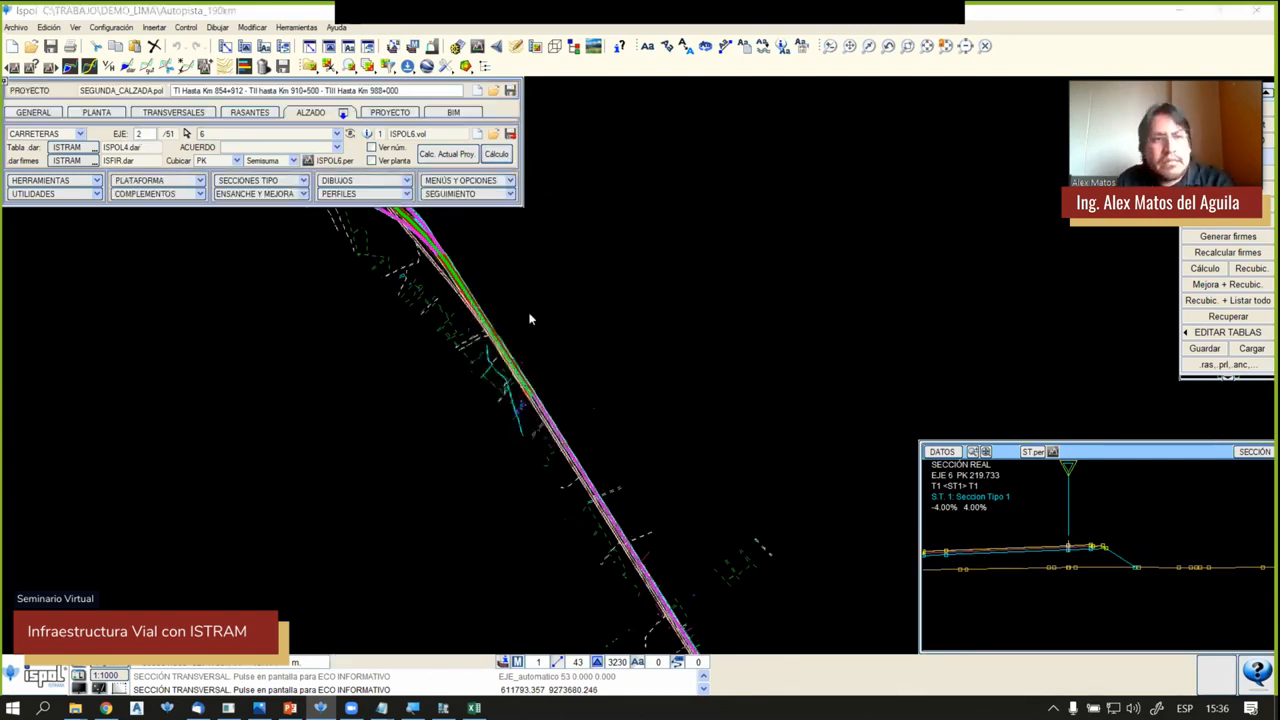
pyautogui.press('Return')
pyautogui.click(712, 428)
pyautogui.click(584, 413)
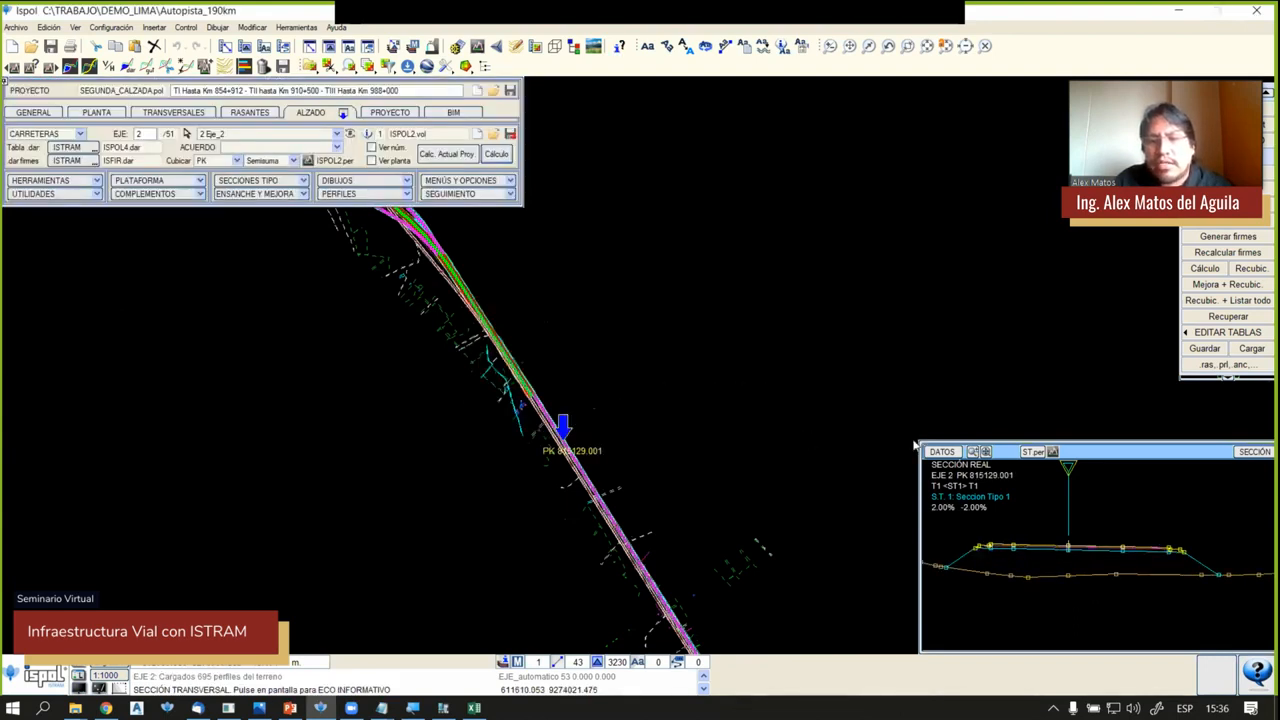
# Enlarge the section window and query axis 2's real section at PK 814944.168 to compare it with the adjacent roadway
pyautogui.moveTo(914, 444); pyautogui.dragTo(691, 367)
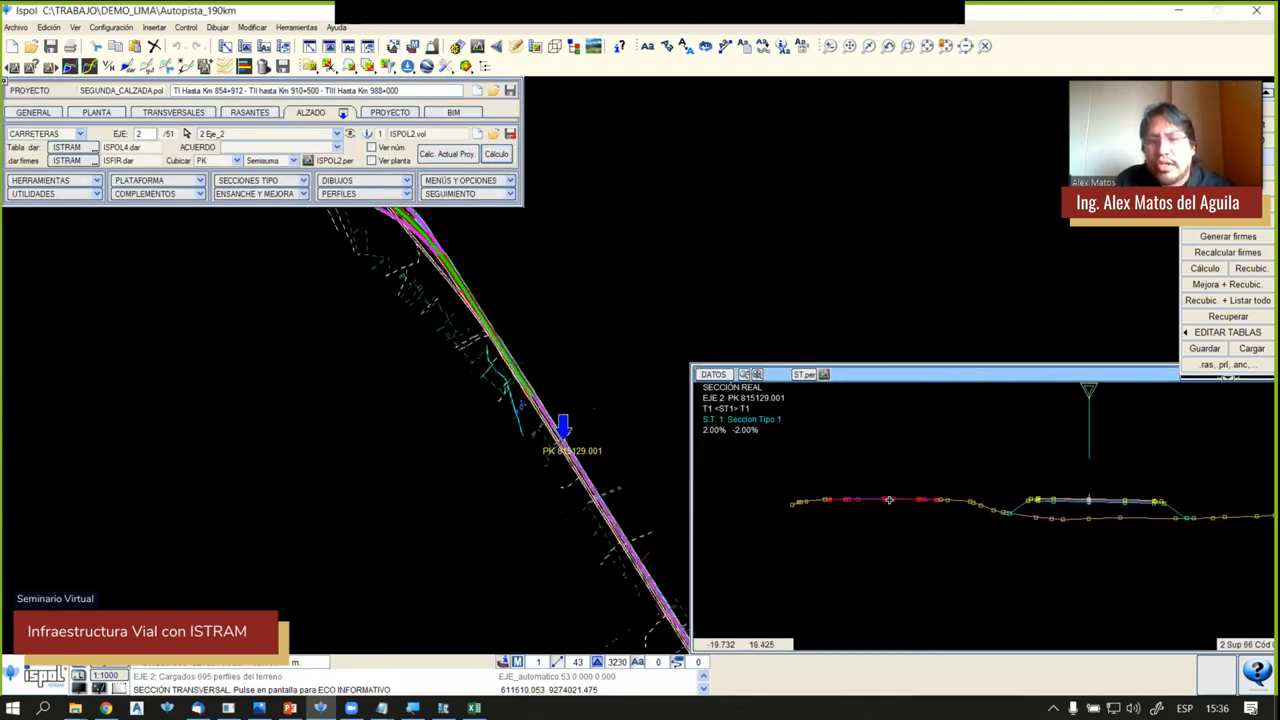
pyautogui.scroll(1, 888, 499)
pyautogui.moveTo(1222, 506); pyautogui.dragTo(1092, 502, button='middle')
pyautogui.moveTo(632, 484); pyautogui.dragTo(586, 462)
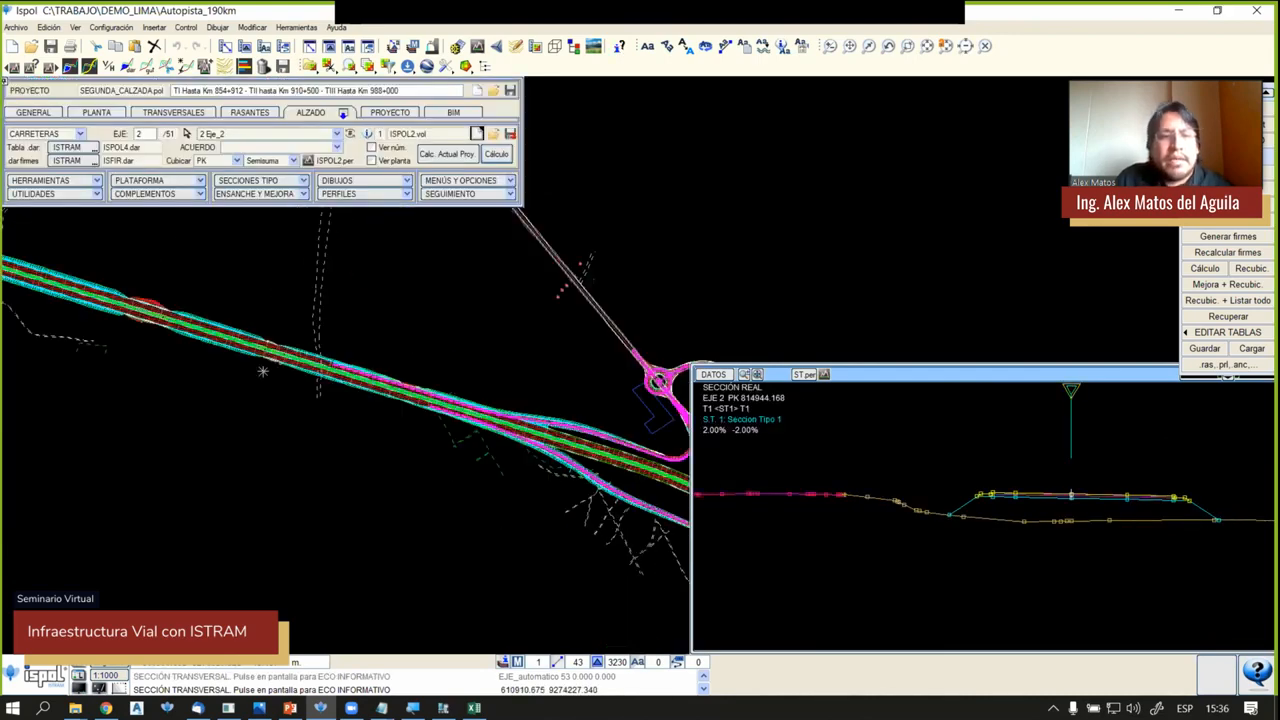
# Make axis 4 active by picking the dual-carriageway trunk in plan, and query its real section at PK 816822.291
pyautogui.click(186, 133)
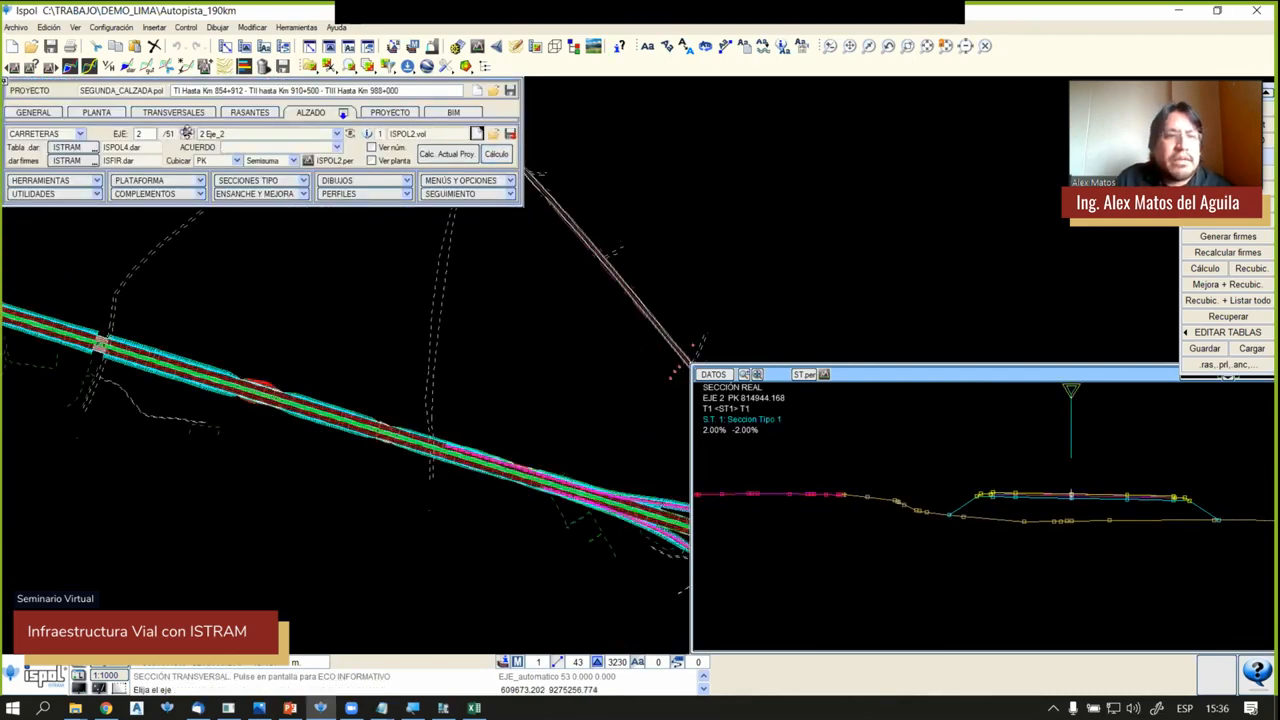
pyautogui.click(242, 372)
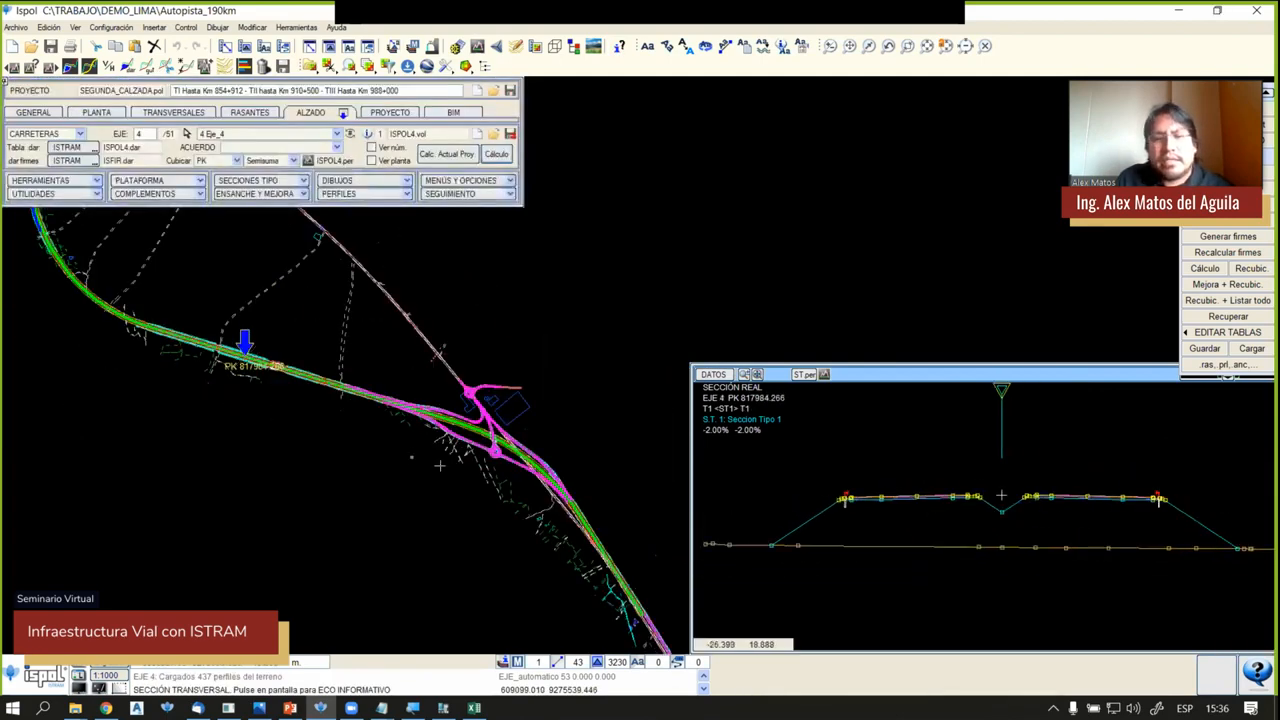
pyautogui.moveTo(411, 457); pyautogui.dragTo(368, 456, button='middle')
pyautogui.click(509, 437)
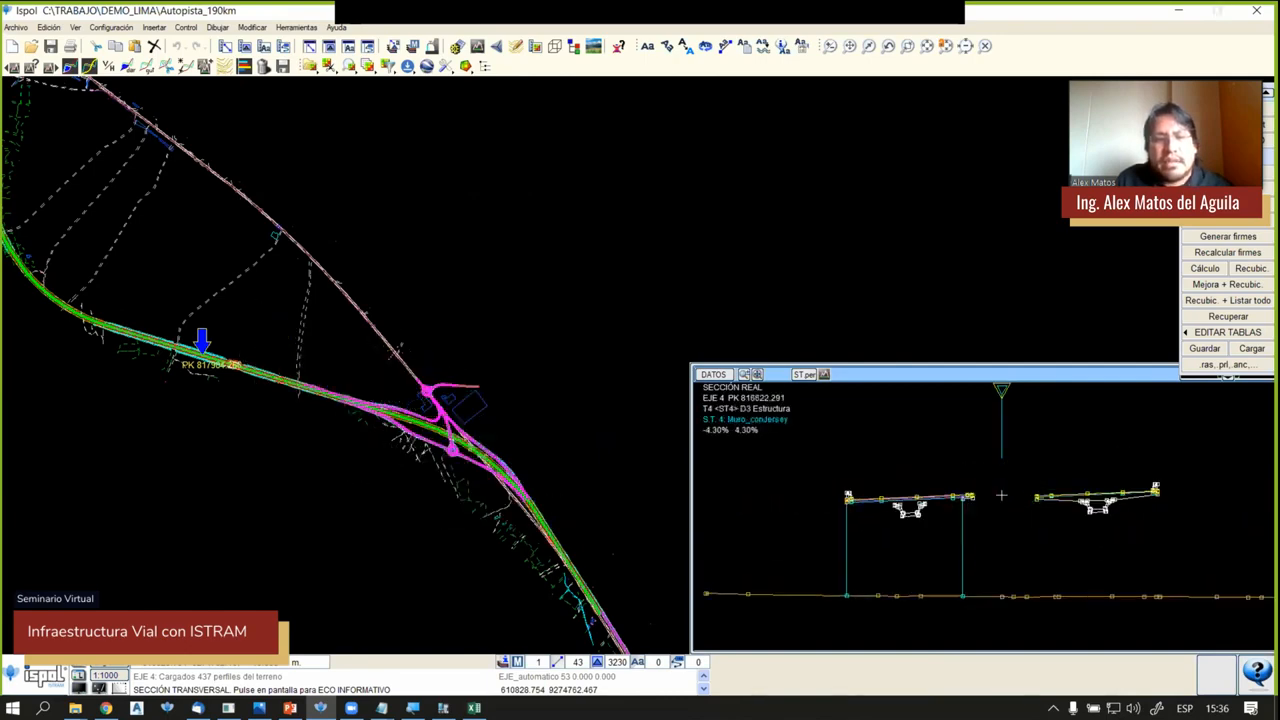
# Query axis 4's walled section at PK 816444.492 and its bridge section at PK 816609.746
pyautogui.click(479, 454)
pyautogui.scroll(3, 479, 454)
pyautogui.scroll(1, 486, 454)
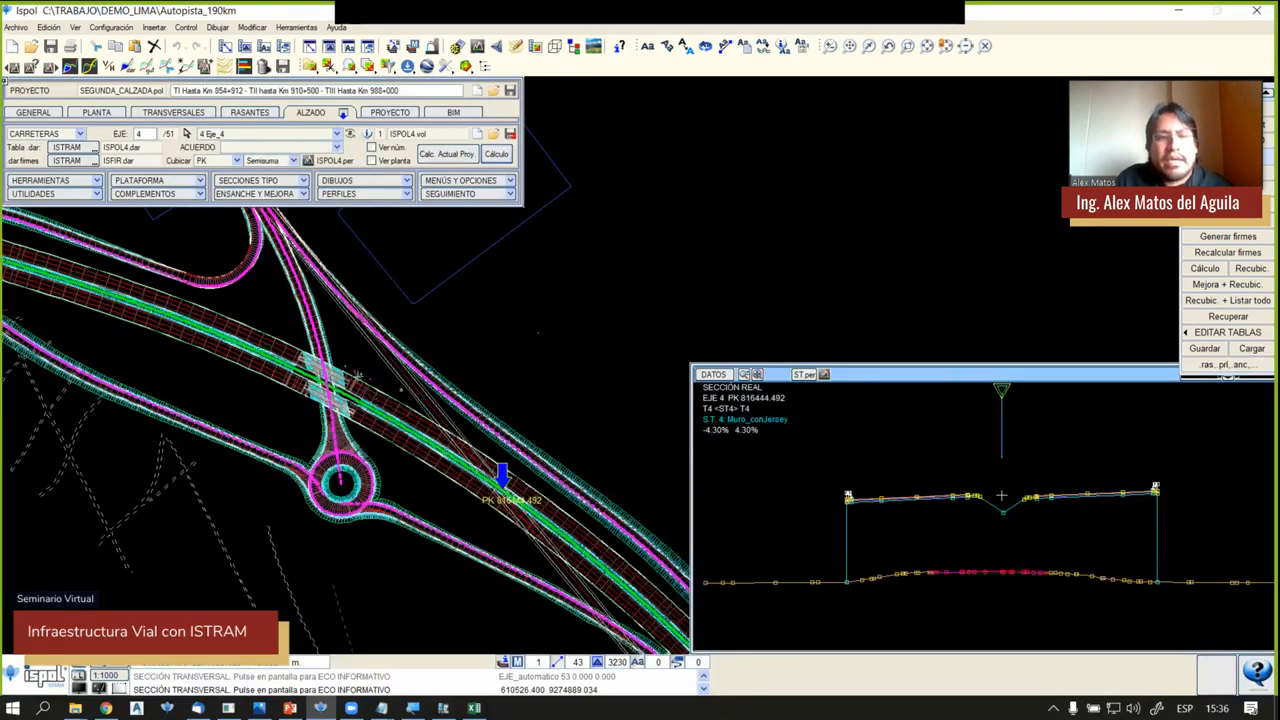
pyautogui.scroll(3, 348, 372)
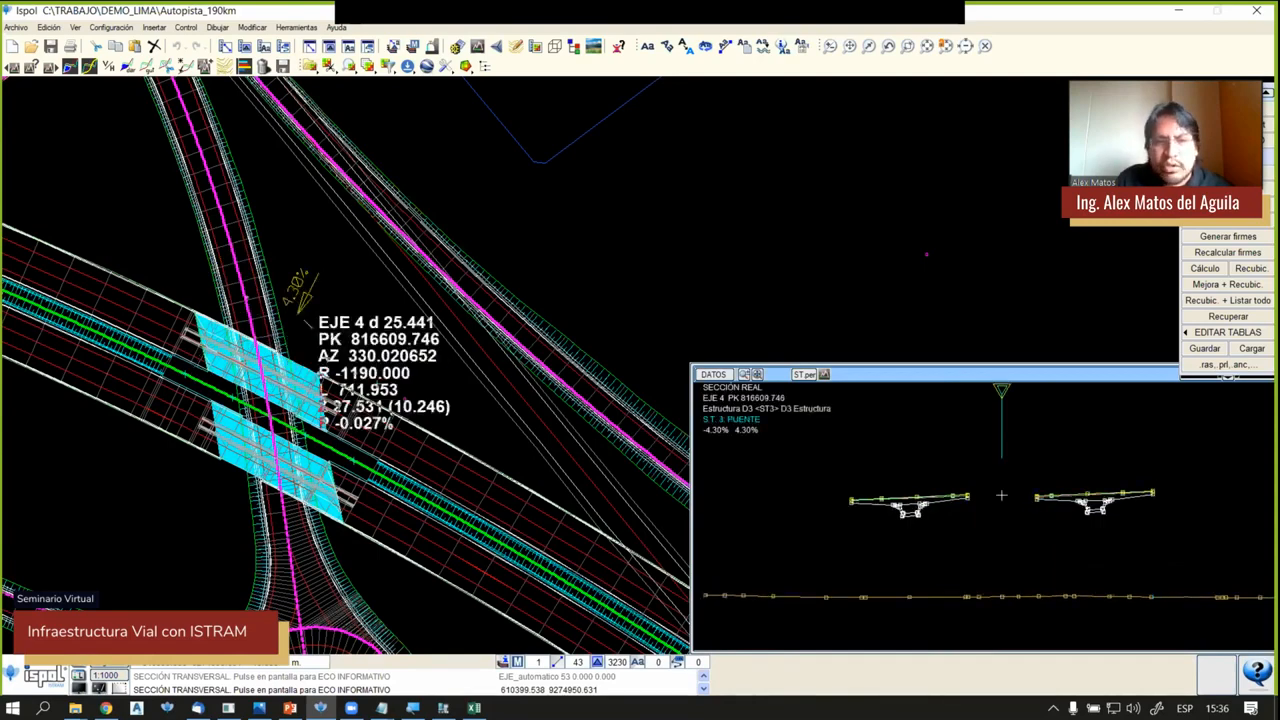
# Query axis 4's real section at PK 820293.516, by the bridge over the roundabout
pyautogui.scroll(-5, 398, 346)
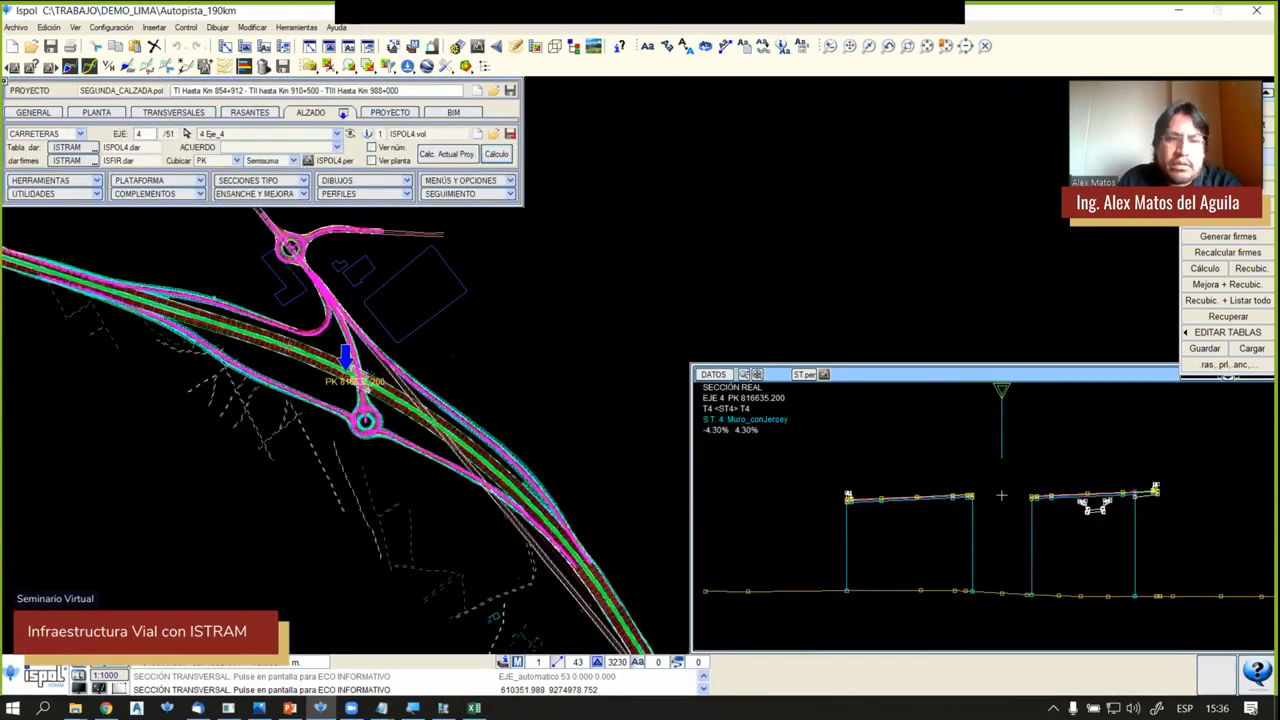
pyautogui.scroll(-5, 545, 454)
pyautogui.moveTo(326, 317); pyautogui.dragTo(463, 548, button='middle')
pyautogui.scroll(3, 278, 378)
pyautogui.scroll(2, 324, 421)
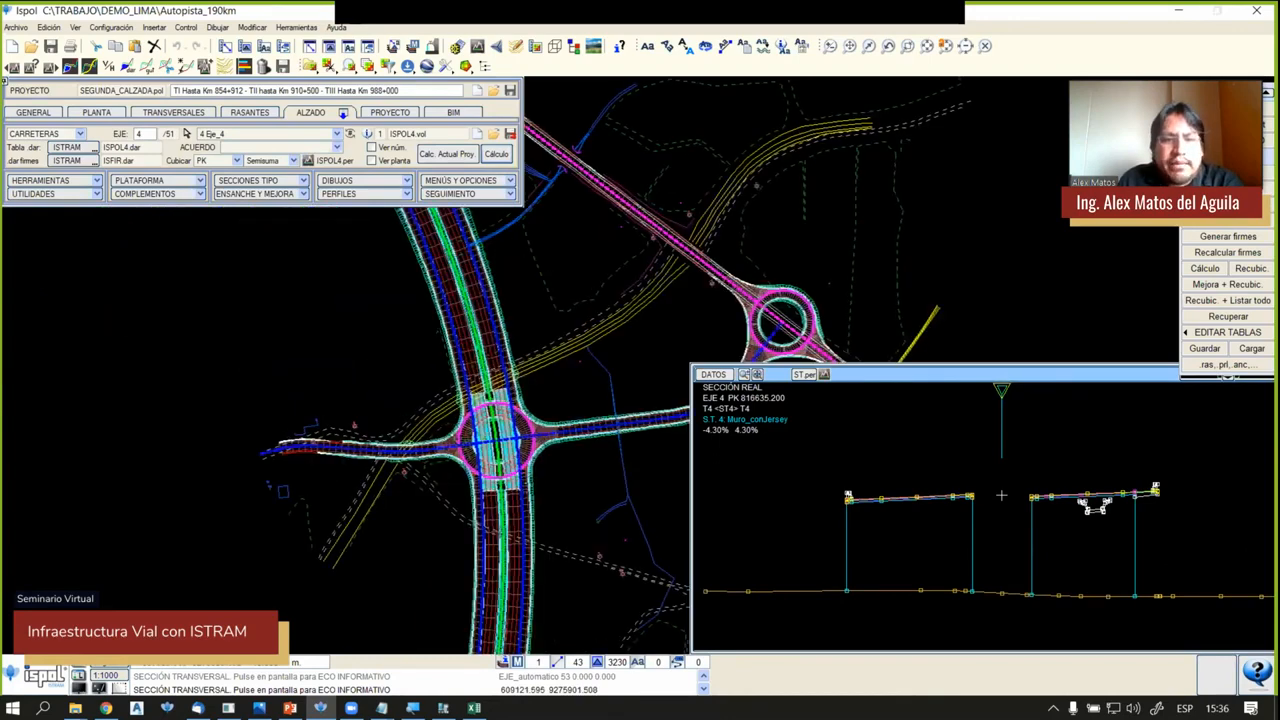
pyautogui.moveTo(564, 498); pyautogui.dragTo(479, 493, button='middle')
pyautogui.click(479, 493)
pyautogui.moveTo(488, 490); pyautogui.dragTo(474, 326)
# Follow axis 4 northwest past the roundabout interchange and shrink the section window to free the plan view
pyautogui.scroll(-5, 450, 465)
pyautogui.moveTo(467, 473); pyautogui.dragTo(594, 619, button='middle')
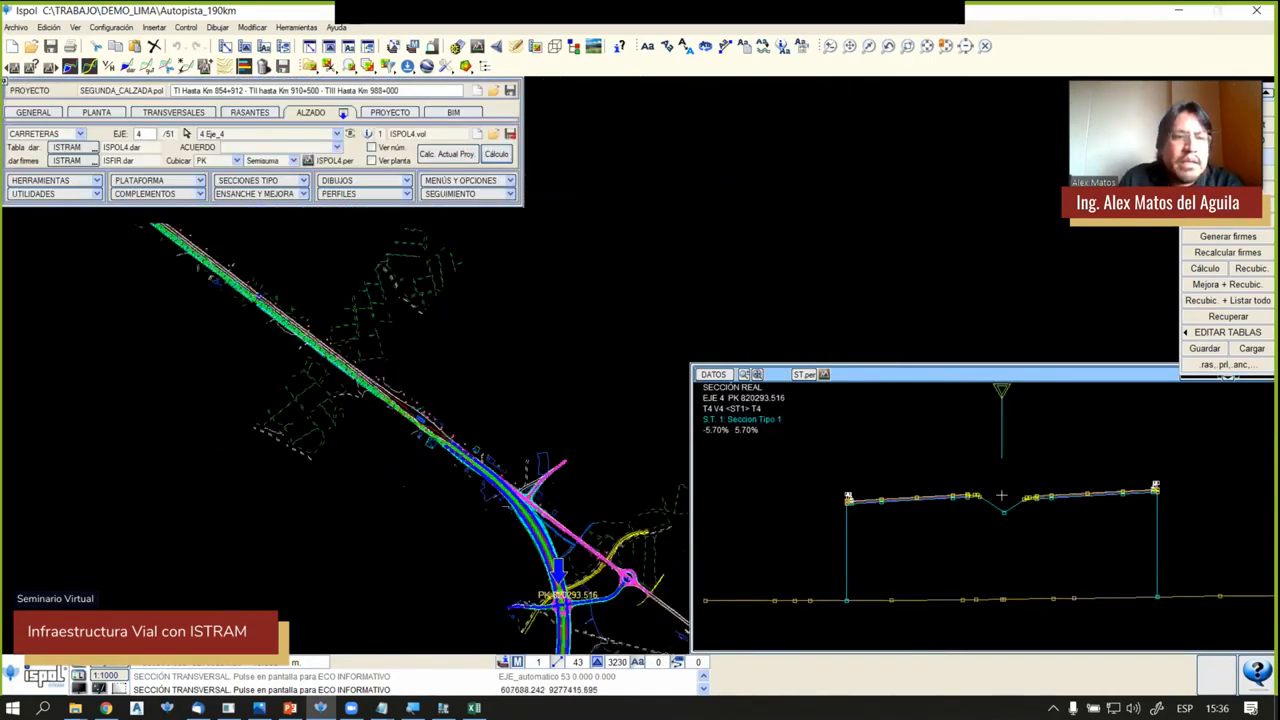
pyautogui.scroll(-3, 395, 418)
pyautogui.scroll(1, 242, 269)
pyautogui.moveTo(268, 376); pyautogui.dragTo(484, 580, button='middle')
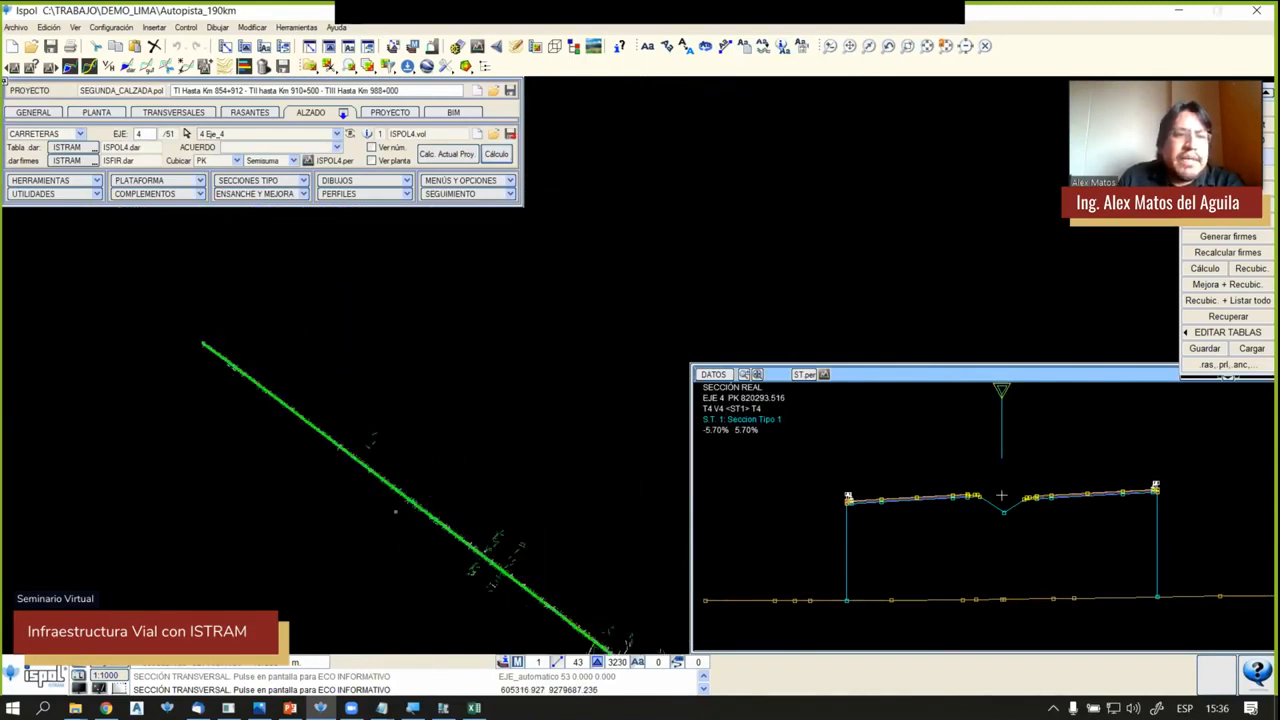
pyautogui.moveTo(260, 334); pyautogui.dragTo(487, 491, button='middle')
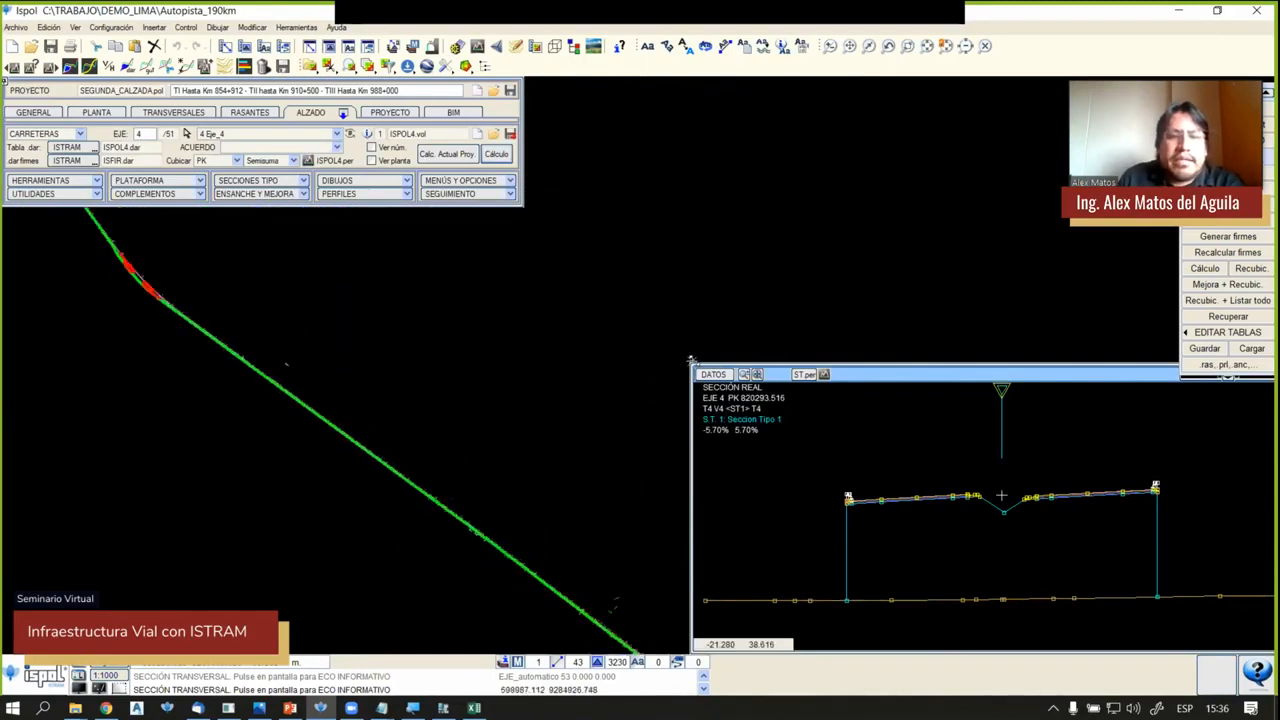
pyautogui.moveTo(689, 363); pyautogui.dragTo(923, 451)
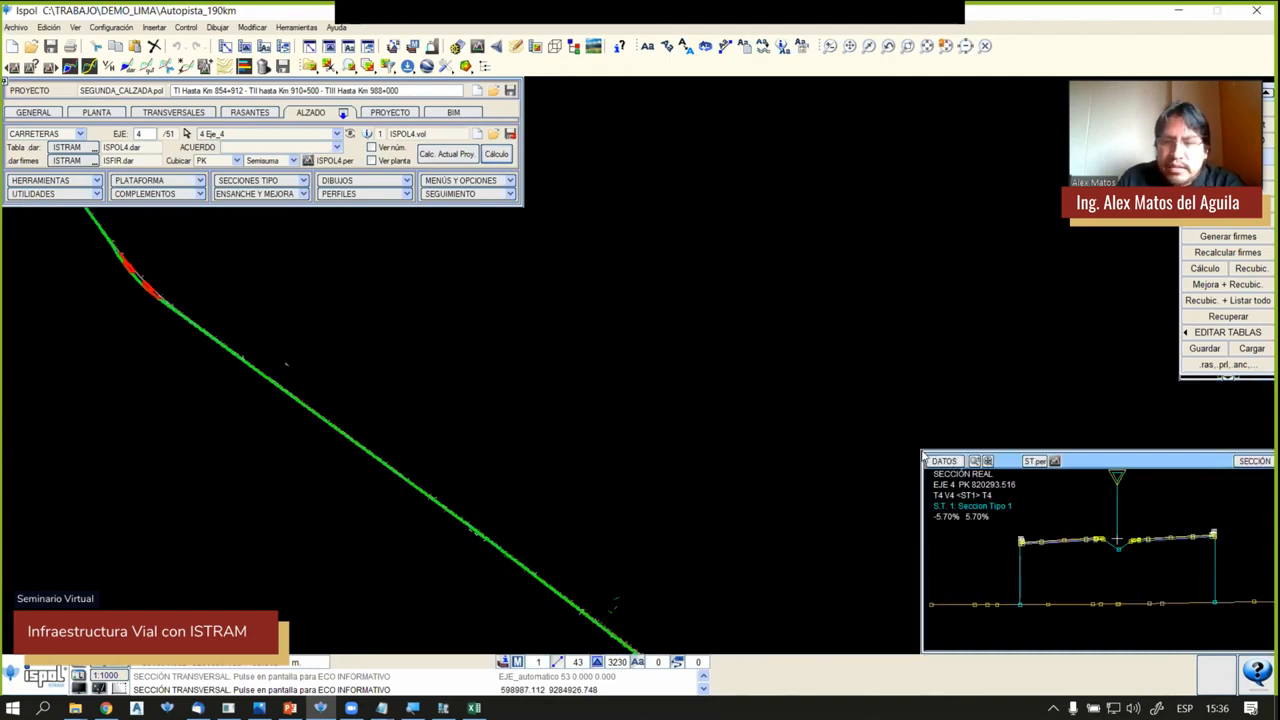
# Examine the pair of U-turn loops beside the trunk and how they connect to the parallel road
pyautogui.moveTo(241, 296); pyautogui.dragTo(361, 390, button='middle')
pyautogui.scroll(5, 257, 376)
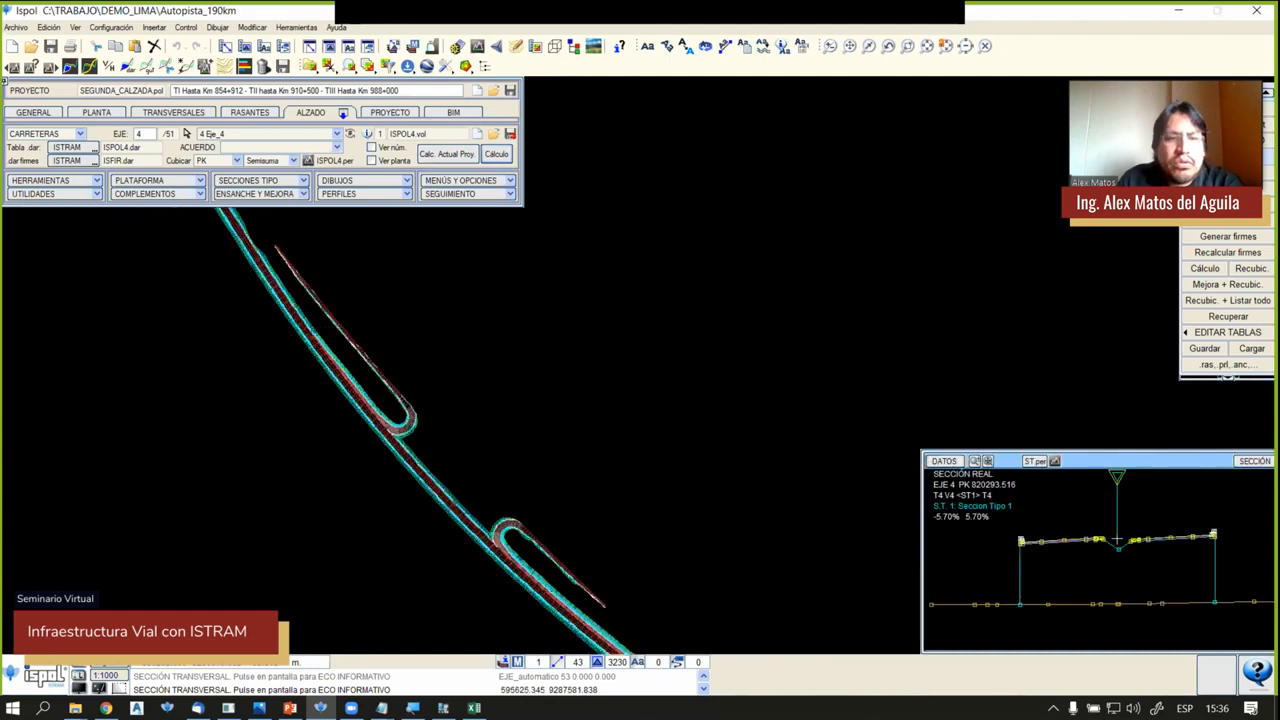
pyautogui.scroll(-2, 308, 326)
pyautogui.scroll(4, 330, 378)
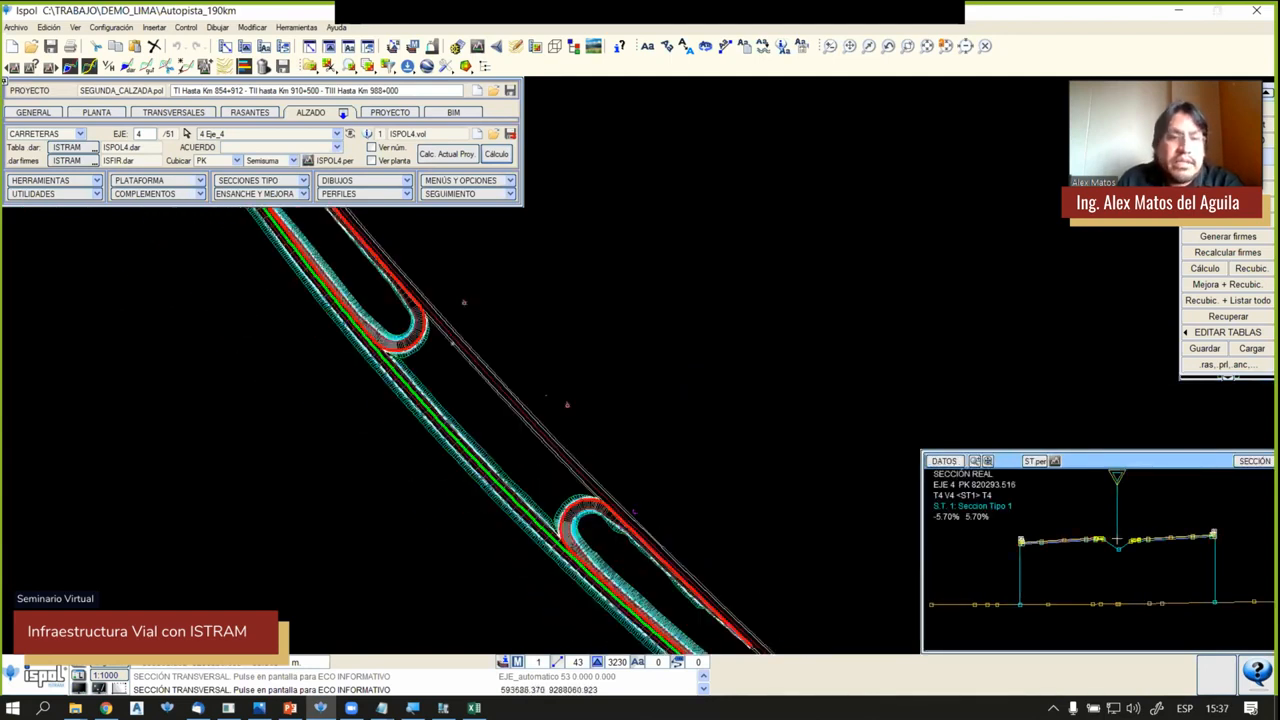
pyautogui.scroll(2, 425, 380)
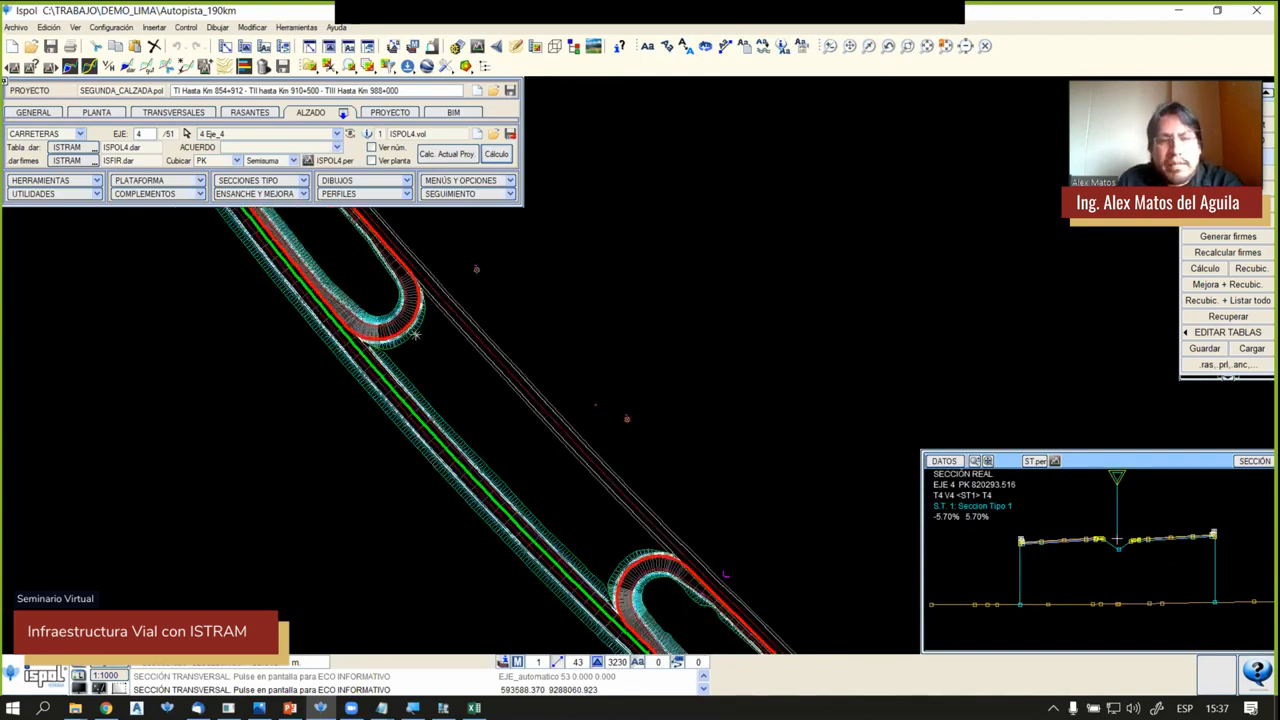
pyautogui.scroll(-3, 367, 300)
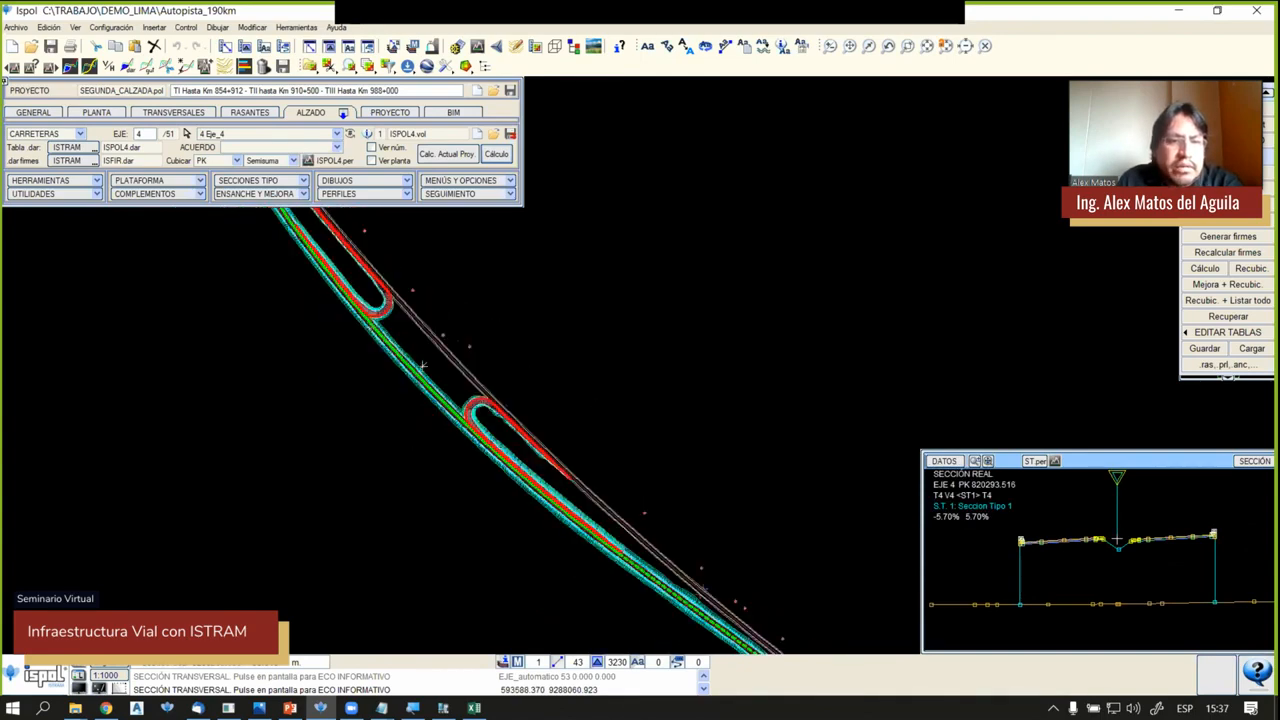
pyautogui.scroll(3, 422, 364)
pyautogui.scroll(-6, 440, 399)
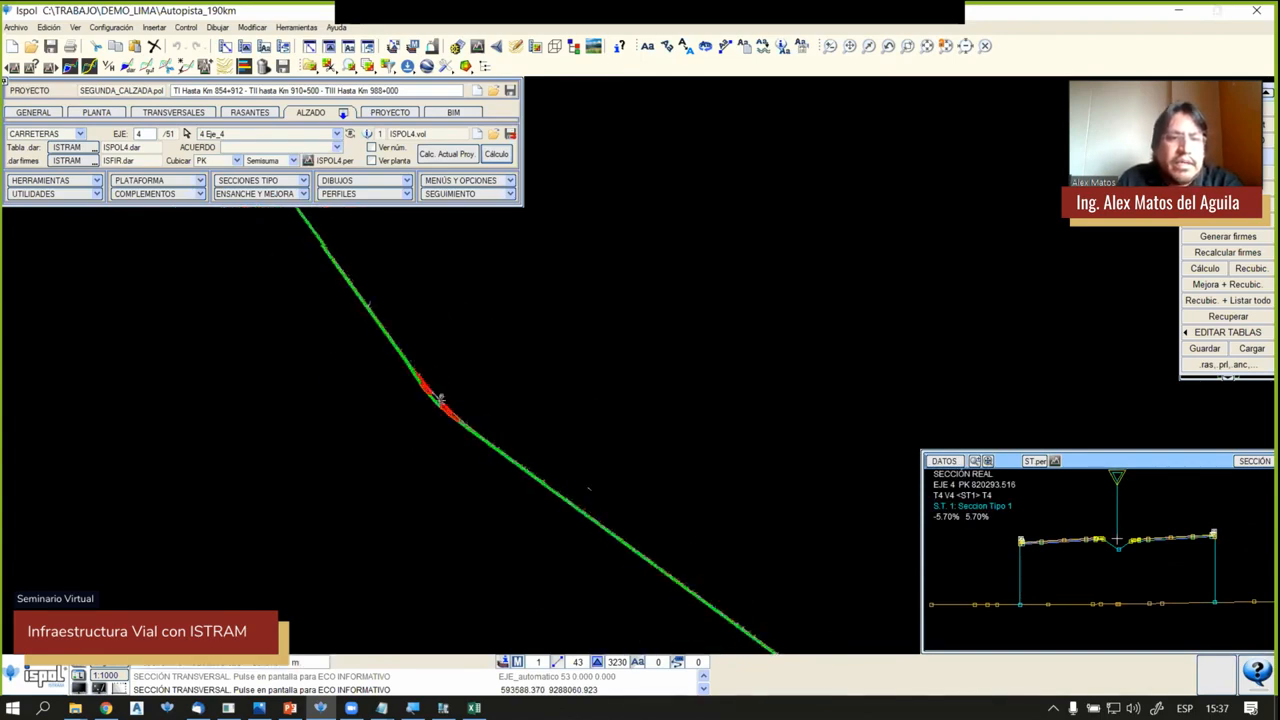
# Examine the overpass interchange further north, with its loop ramps and the branches crossing the trunk
pyautogui.scroll(-5, 440, 399)
pyautogui.moveTo(408, 304); pyautogui.dragTo(574, 520, button='middle')
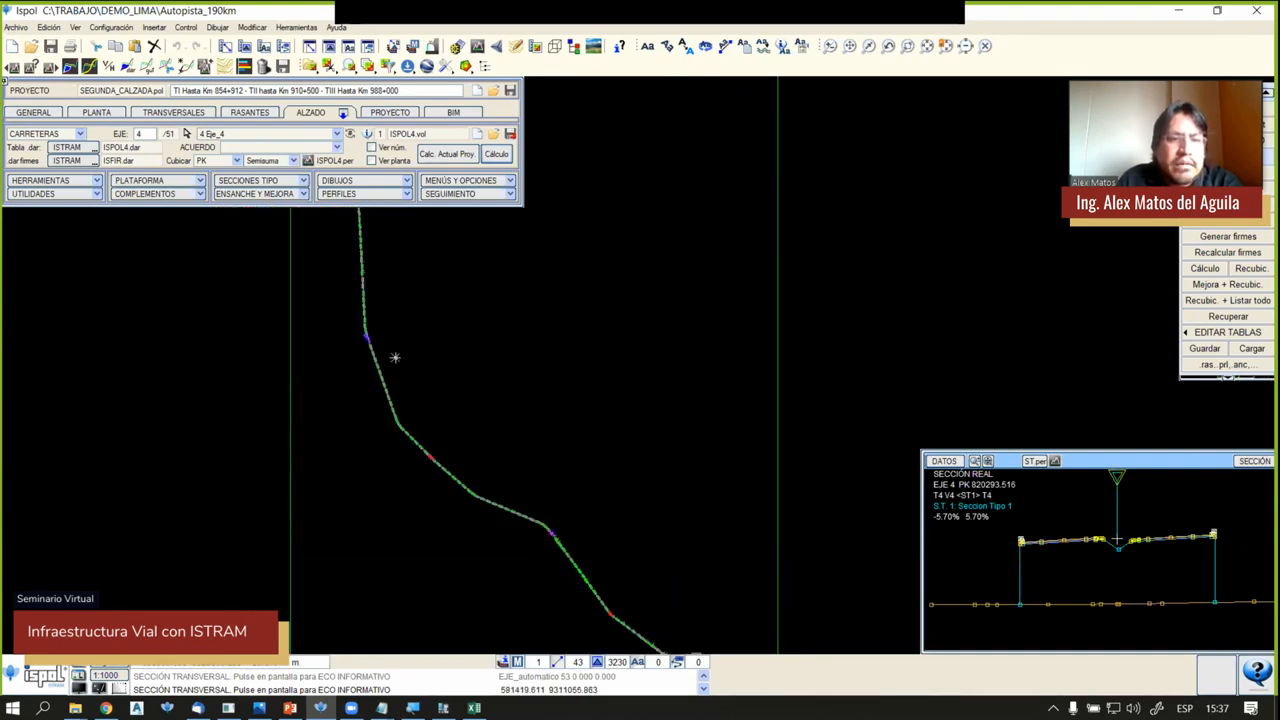
pyautogui.scroll(2, 378, 328)
pyautogui.scroll(5, 378, 328)
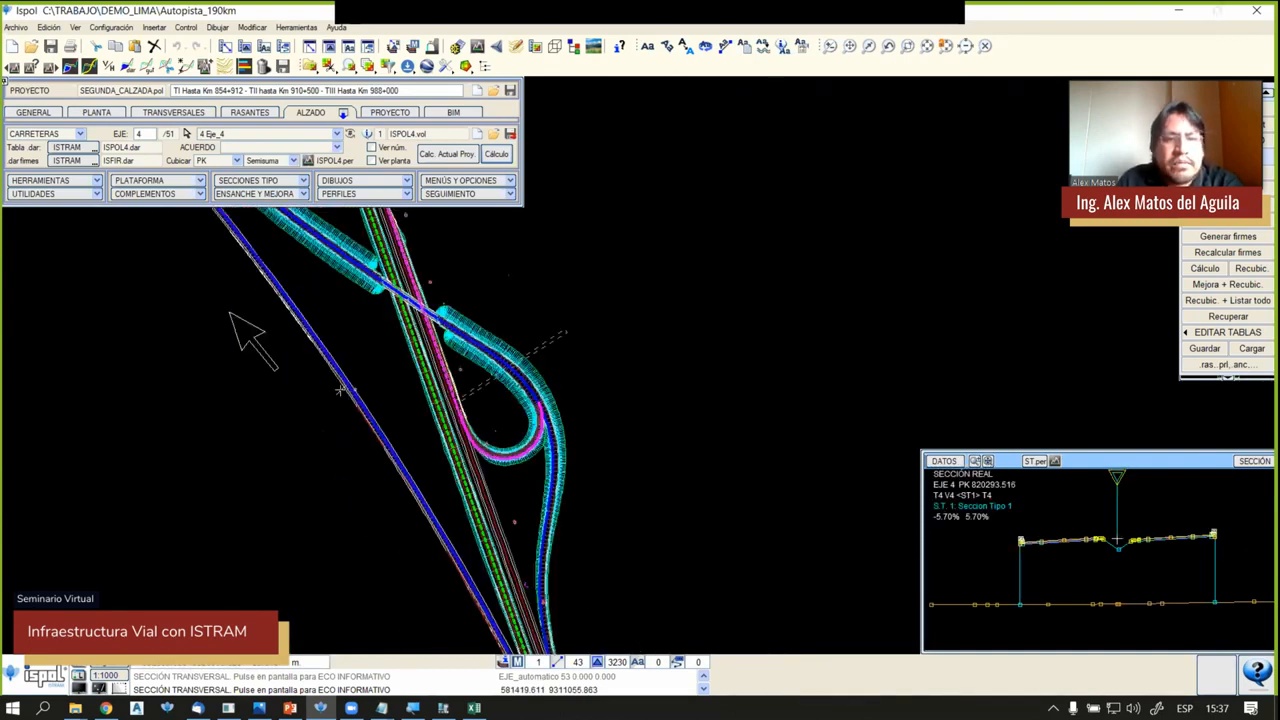
pyautogui.scroll(-1, 230, 315)
pyautogui.moveTo(447, 375); pyautogui.dragTo(442, 458, button='middle')
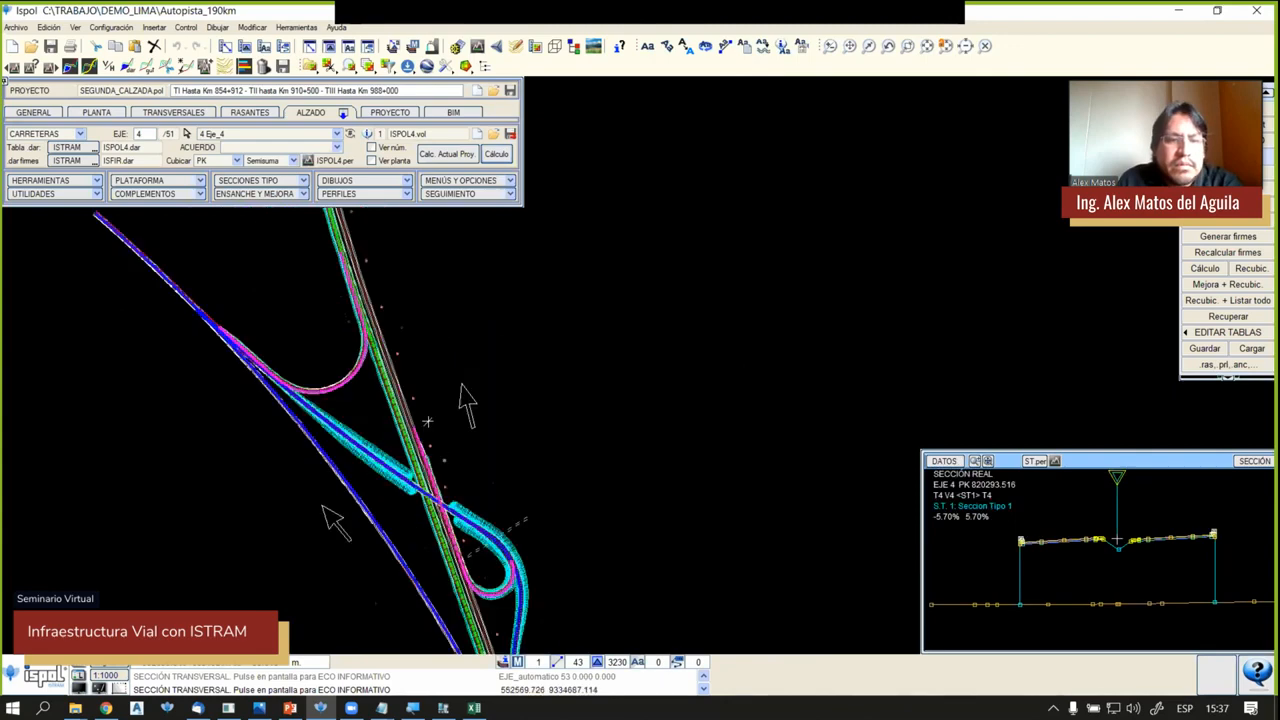
pyautogui.scroll(2, 440, 457)
pyautogui.scroll(-6, 440, 456)
# Follow the trunk to the northern end of the project, examining its side loops, town junction and looped interchange
pyautogui.moveTo(472, 368); pyautogui.dragTo(510, 632, button='middle')
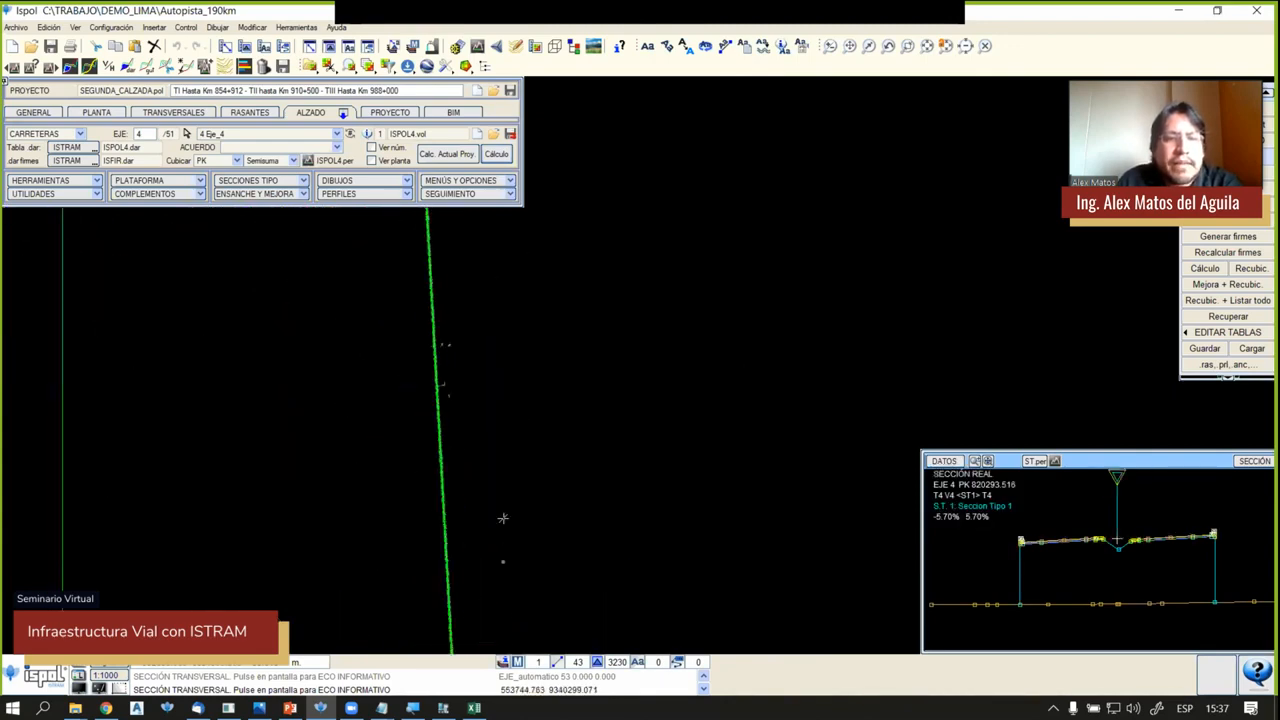
pyautogui.moveTo(489, 318); pyautogui.dragTo(561, 578, button='middle')
pyautogui.moveTo(563, 363); pyautogui.dragTo(587, 559, button='middle')
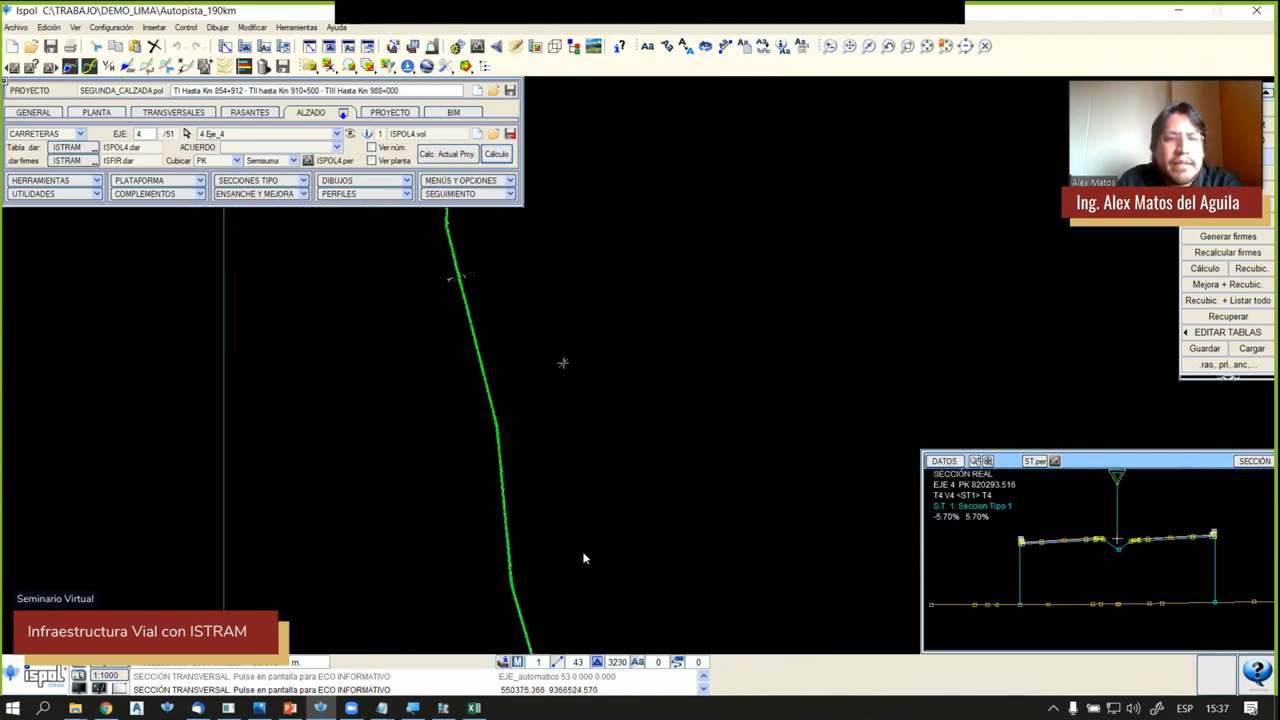
pyautogui.moveTo(538, 317); pyautogui.dragTo(582, 543, button='middle')
pyautogui.moveTo(538, 317); pyautogui.dragTo(543, 486, button='middle')
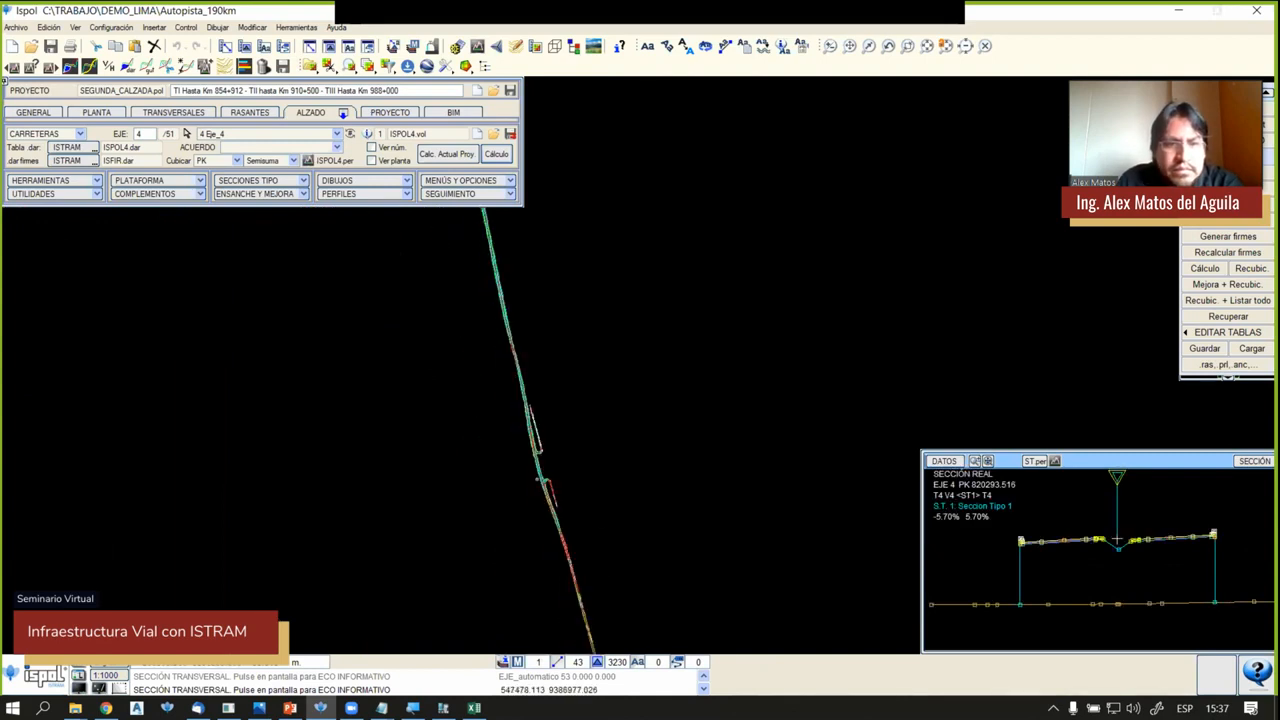
pyautogui.scroll(5, 554, 427)
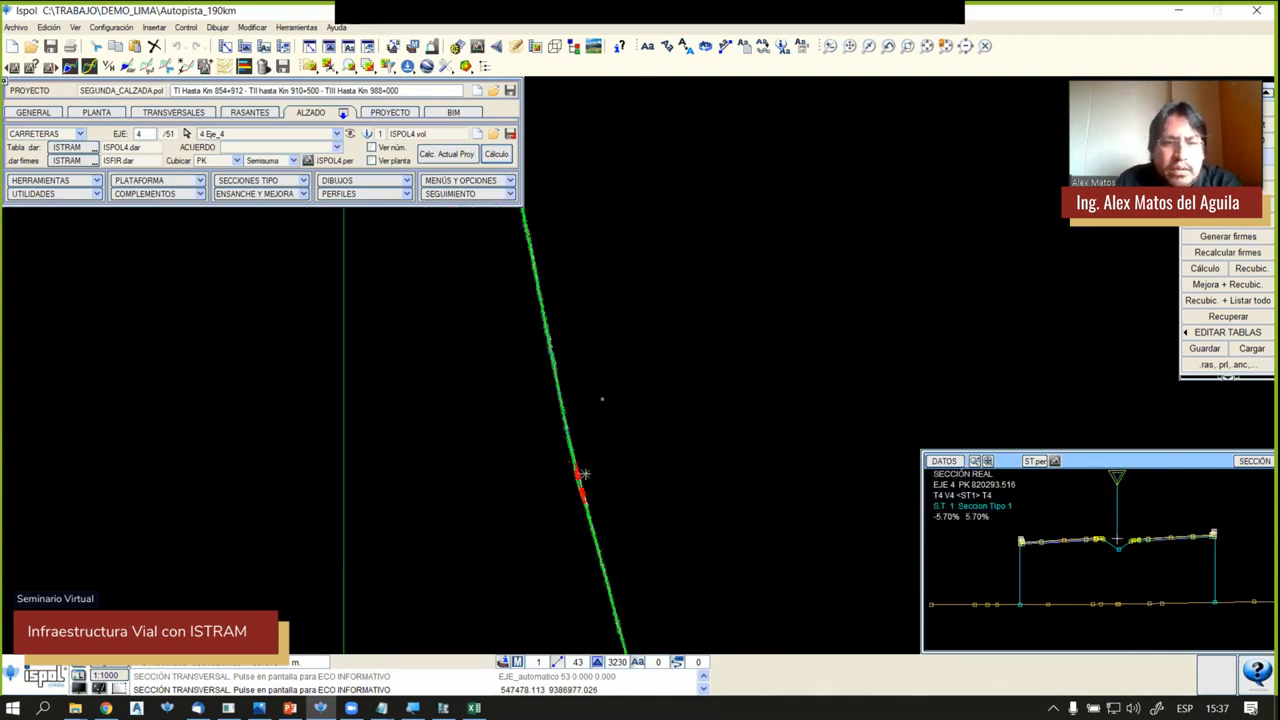
pyautogui.scroll(-5, 550, 400)
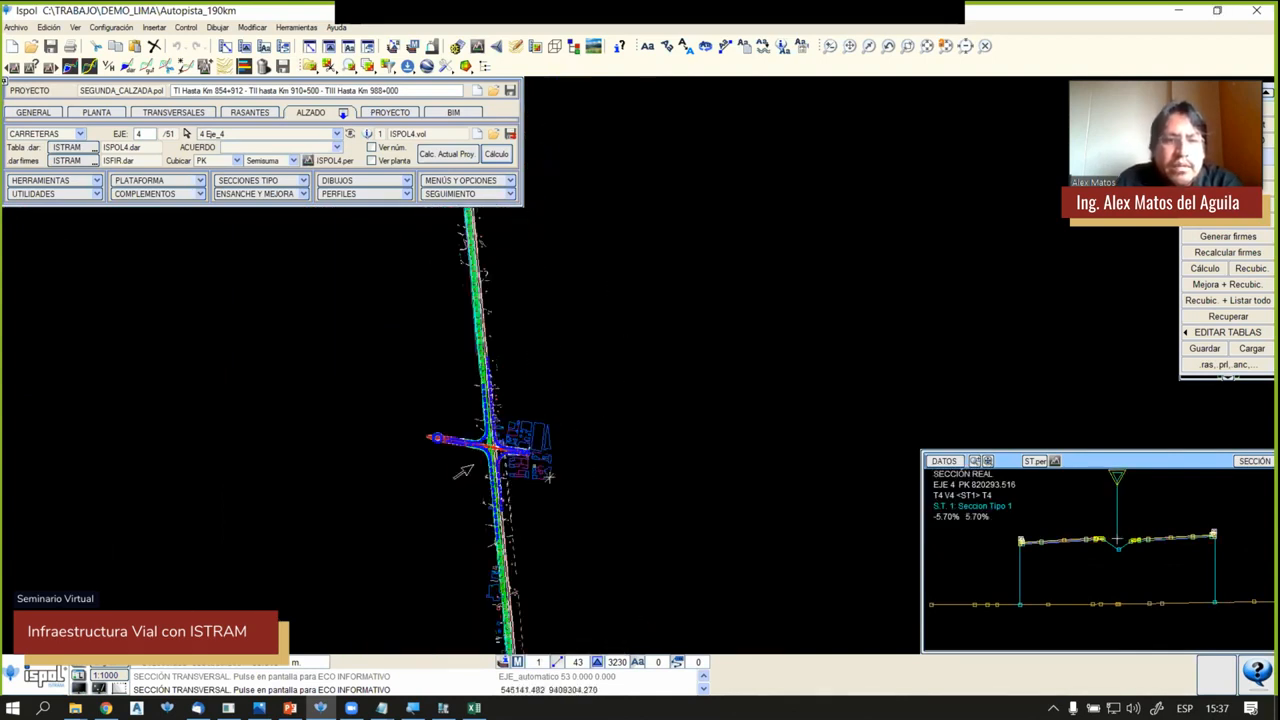
pyautogui.scroll(-8, 532, 468)
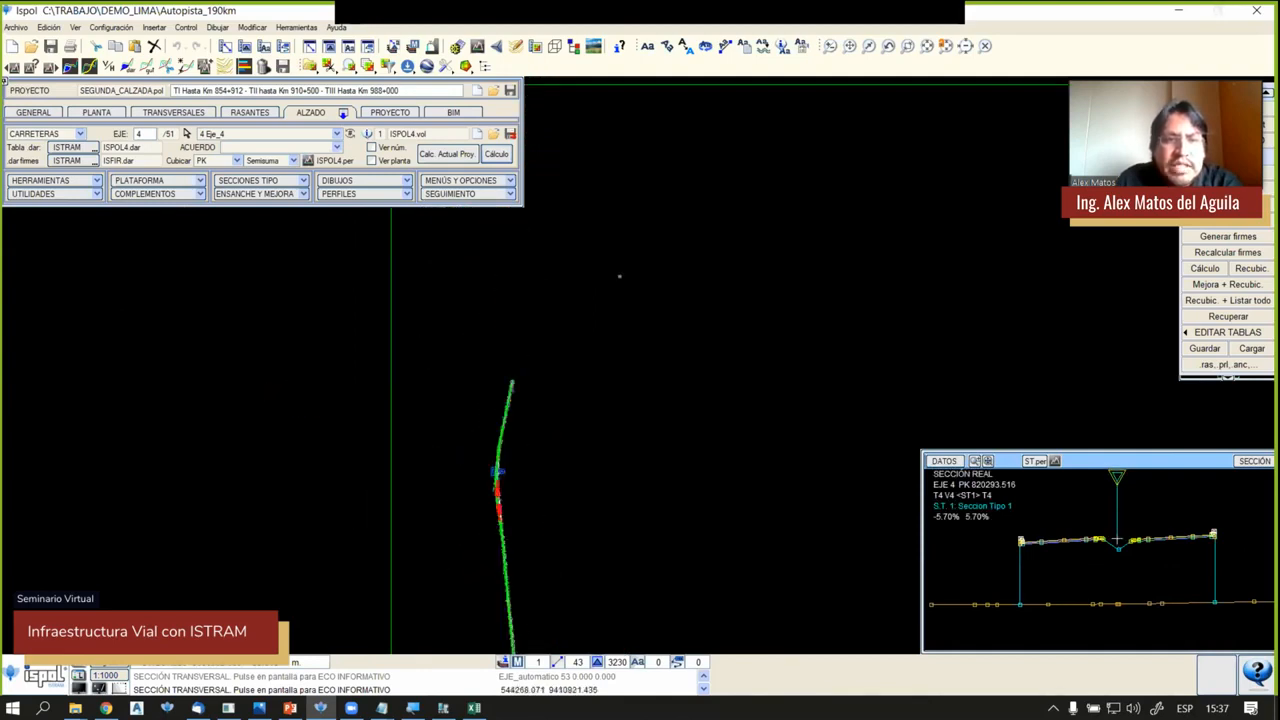
pyautogui.moveTo(620, 277); pyautogui.dragTo(630, 443, button='middle')
pyautogui.scroll(4, 609, 297)
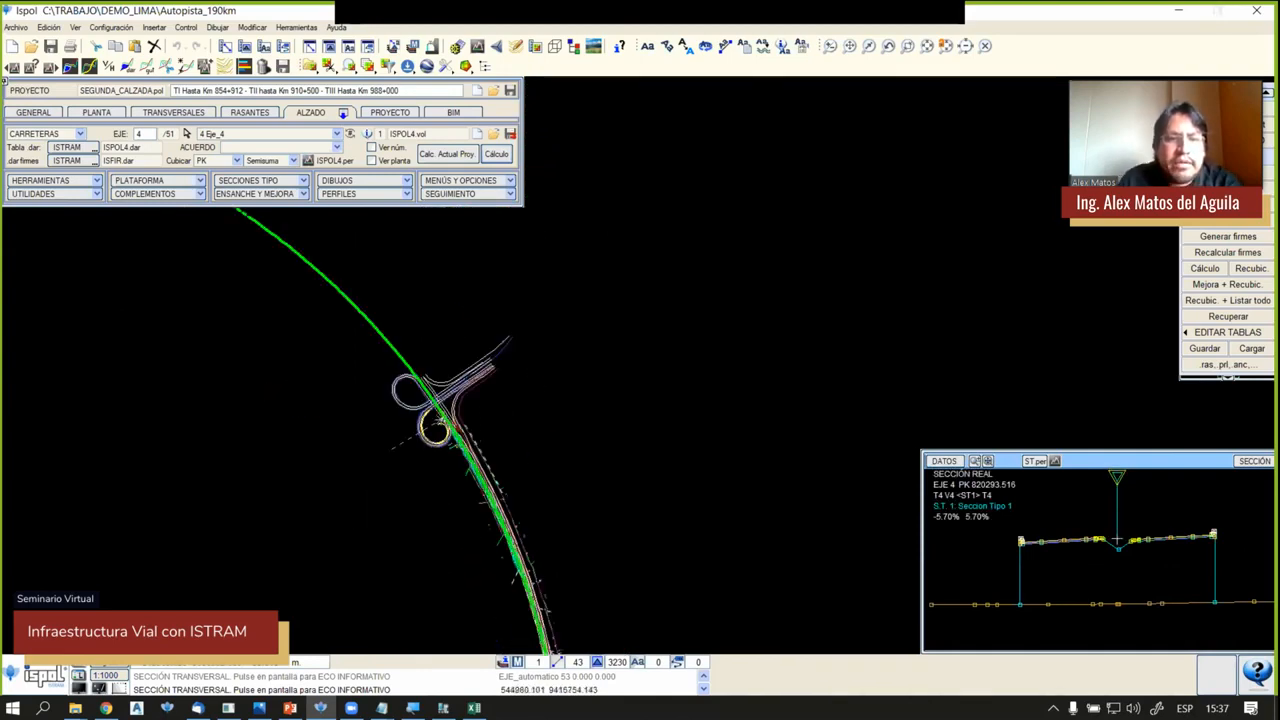
# Make axis 5 the active axis and query its alignment data beside the trunk at the northern loop interchange
pyautogui.scroll(4, 446, 424)
pyautogui.scroll(2, 465, 383)
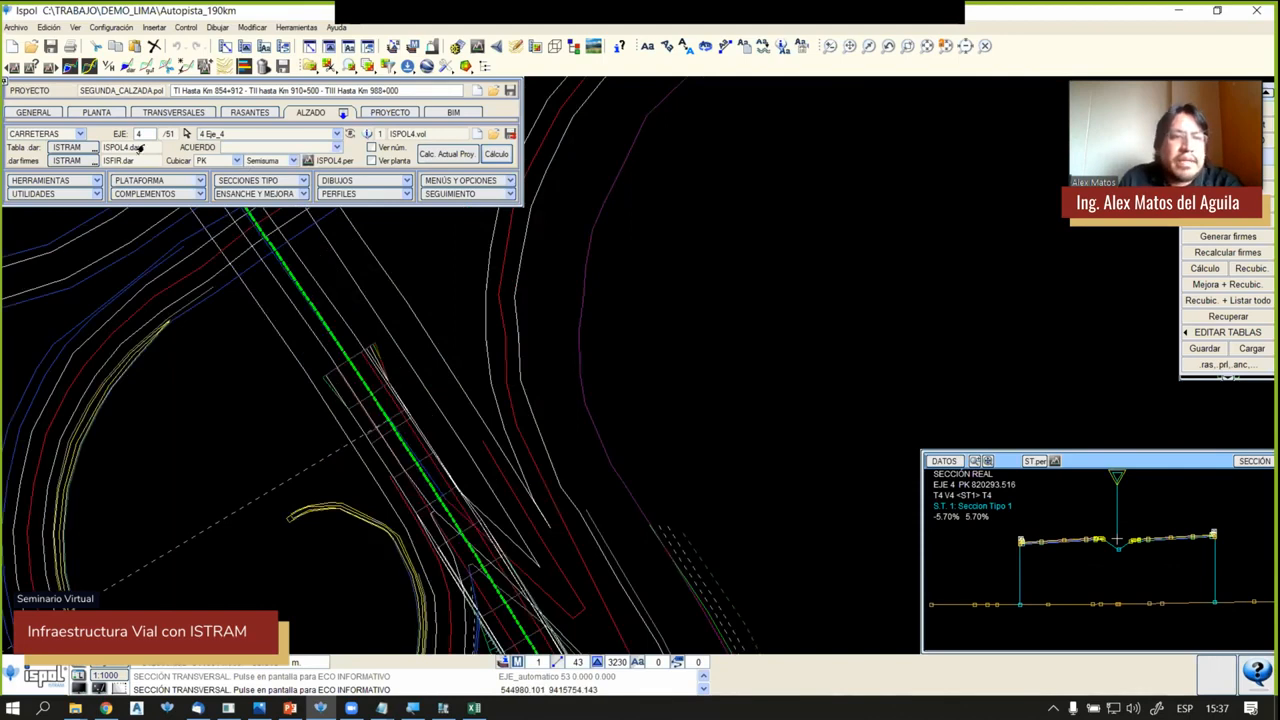
pyautogui.click(138, 135)
pyautogui.write('5')
pyautogui.press('Return')
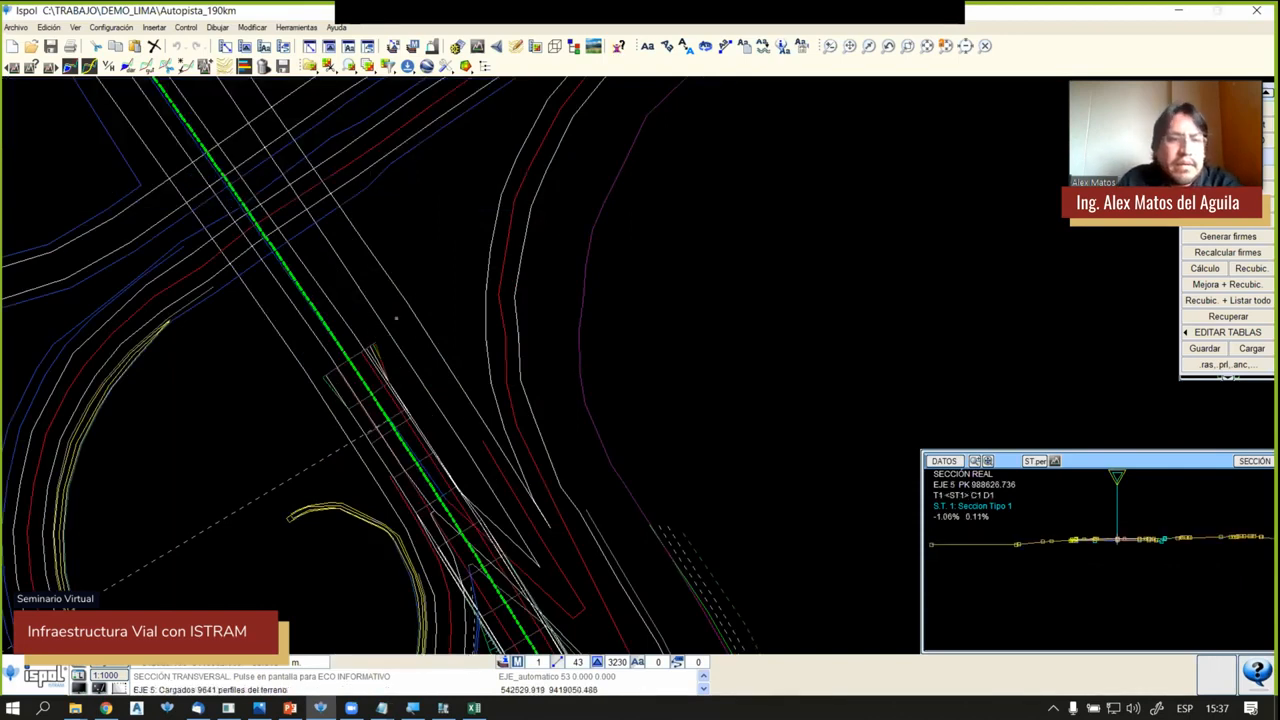
pyautogui.moveTo(400, 306)
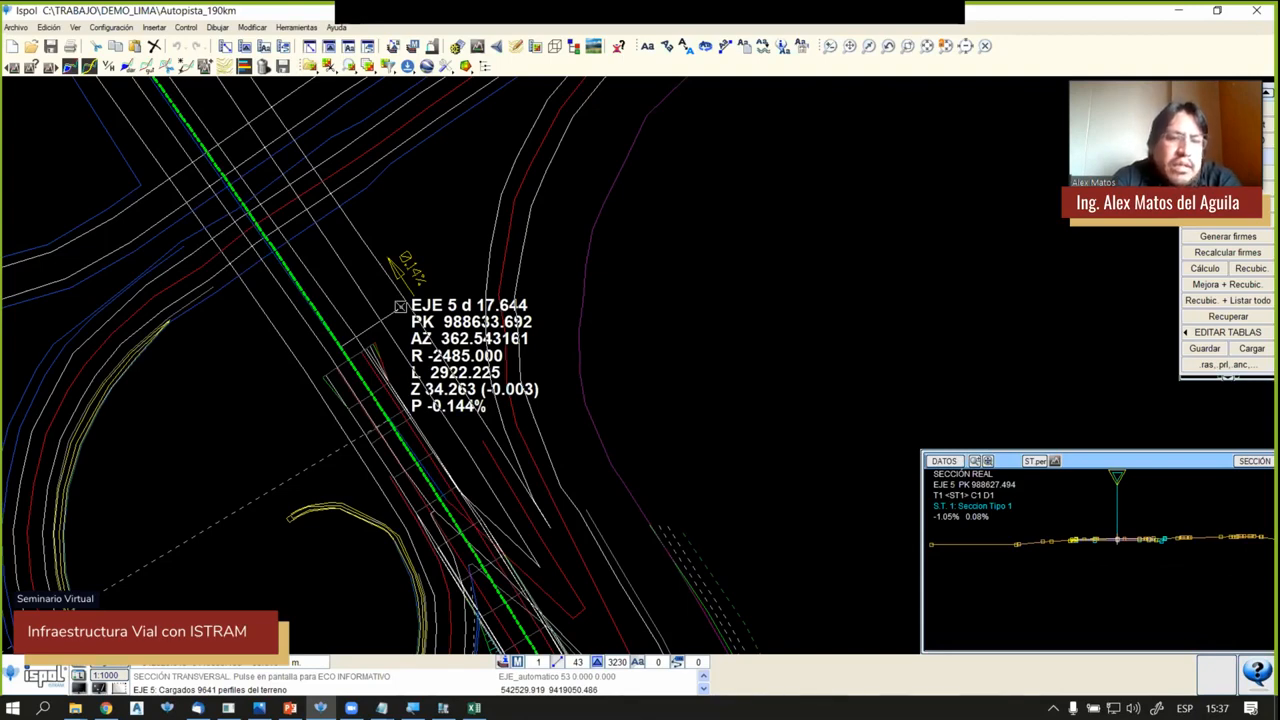
pyautogui.click(400, 305)
pyautogui.scroll(-5, 398, 290)
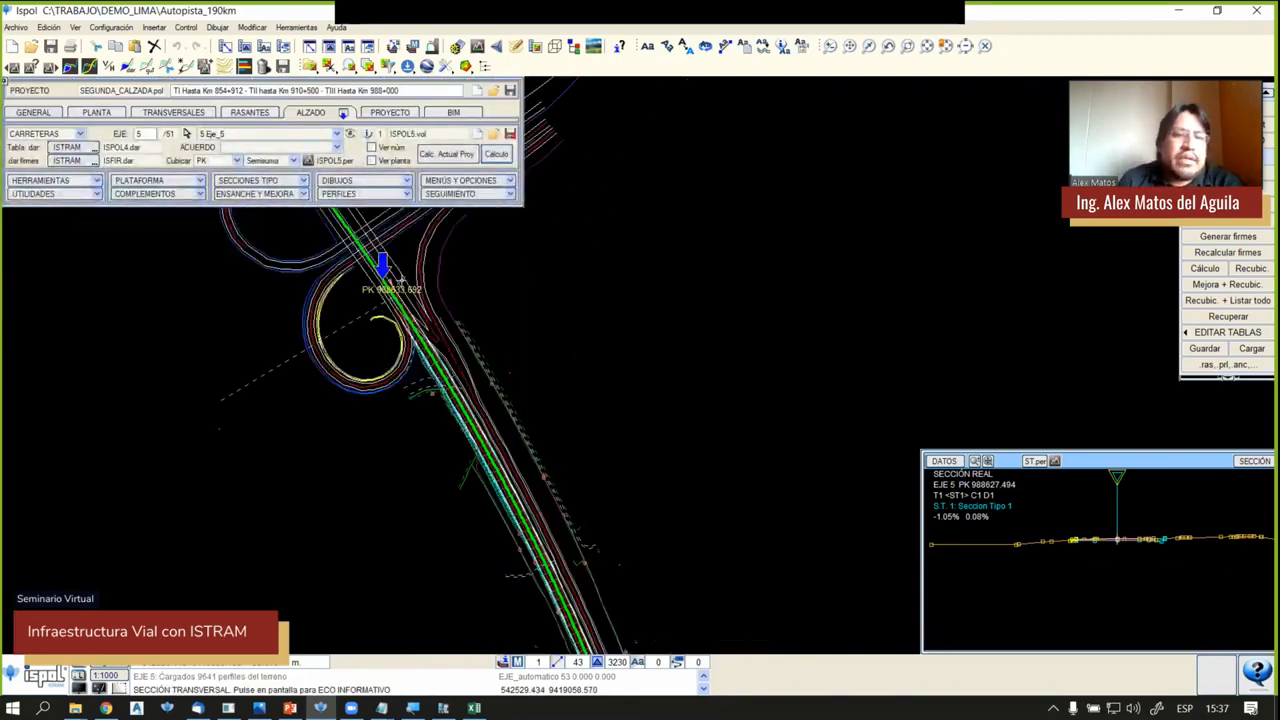
# Inspect the axis 5 cross-sections from the interchange south to the U-turn loop, temporarily enlarging the section window
pyautogui.moveTo(558, 544); pyautogui.dragTo(567, 592)
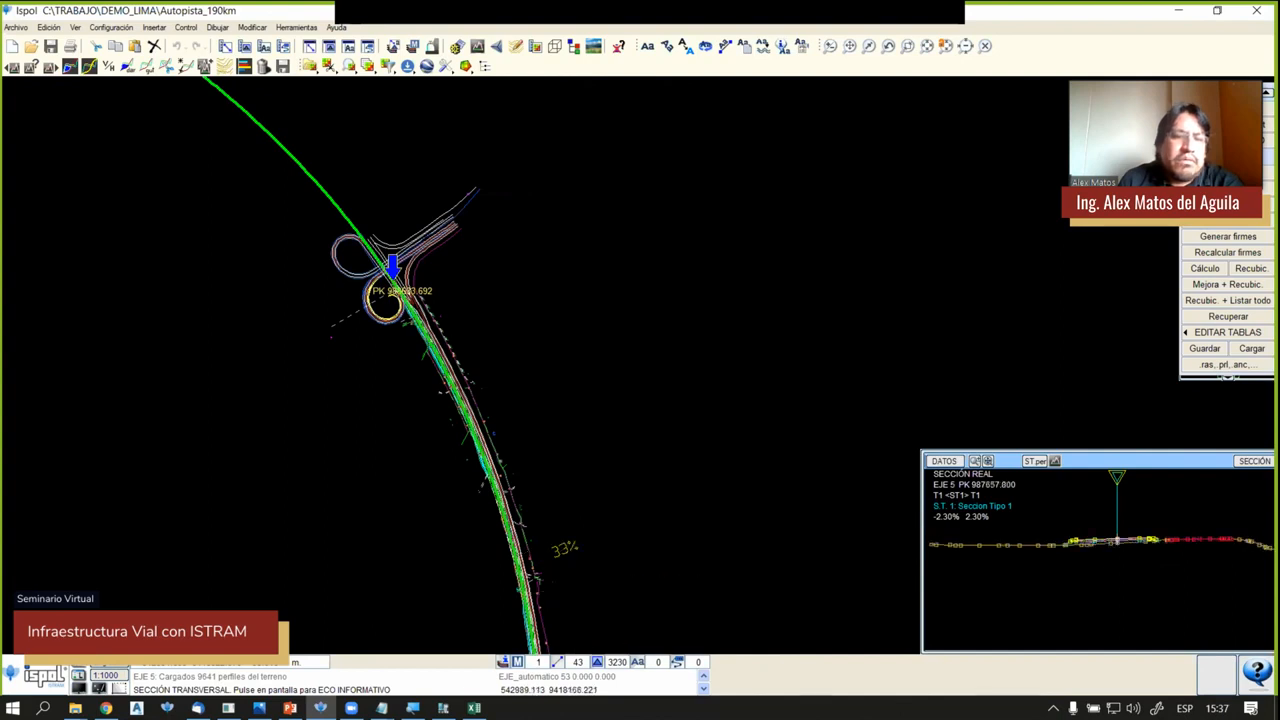
pyautogui.scroll(-8, 426, 377)
pyautogui.moveTo(423, 553); pyautogui.dragTo(528, 314, button='middle')
pyautogui.scroll(8, 478, 318)
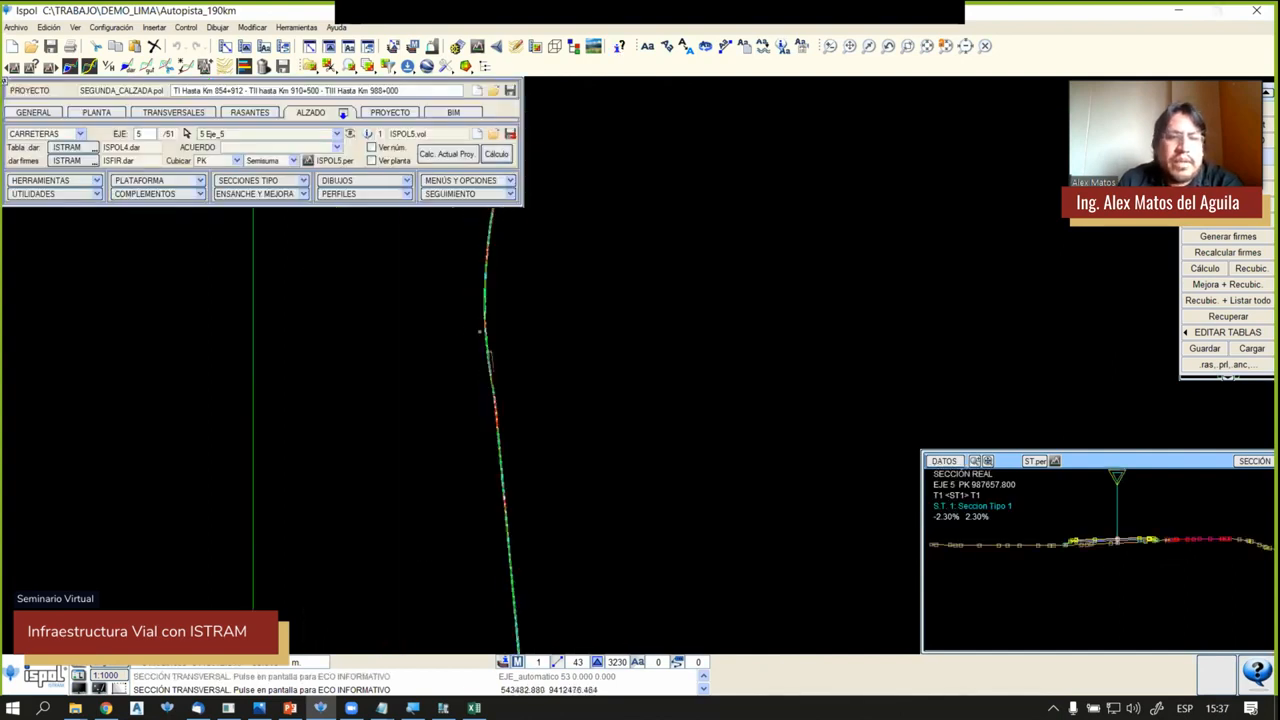
pyautogui.moveTo(566, 298); pyautogui.dragTo(520, 447)
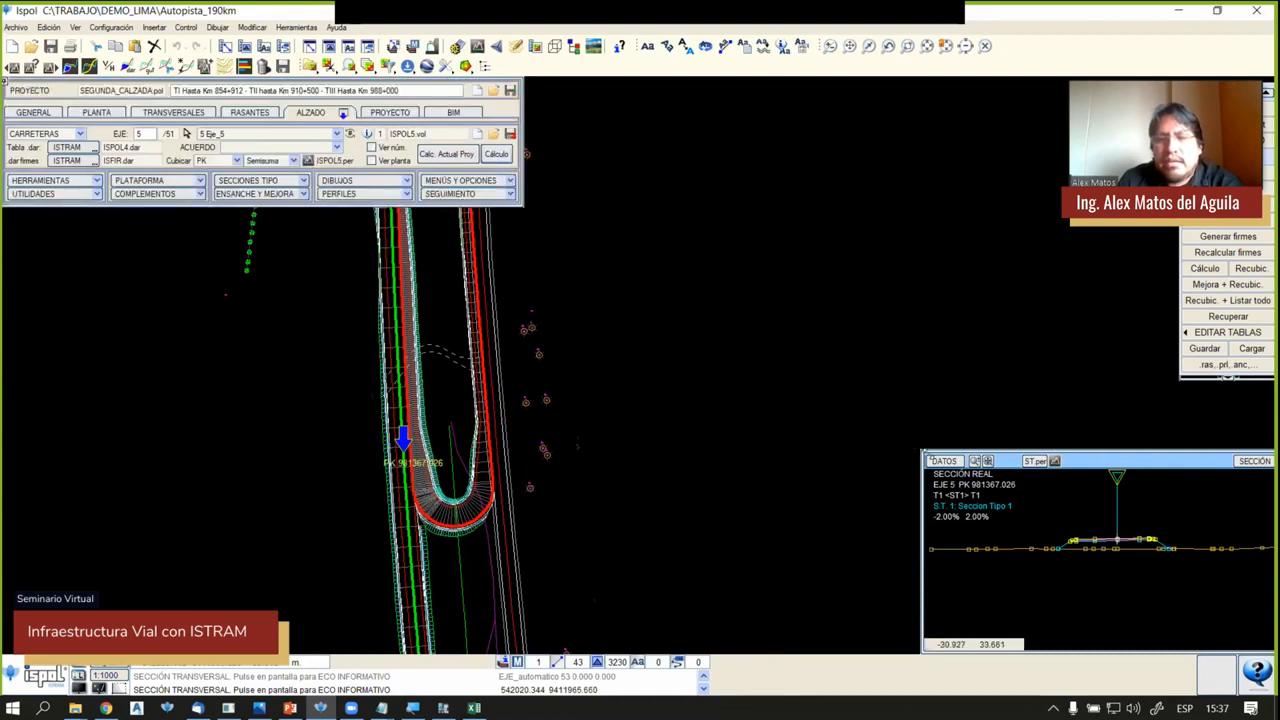
pyautogui.moveTo(916, 453); pyautogui.dragTo(645, 379)
pyautogui.scroll(2, 986, 505)
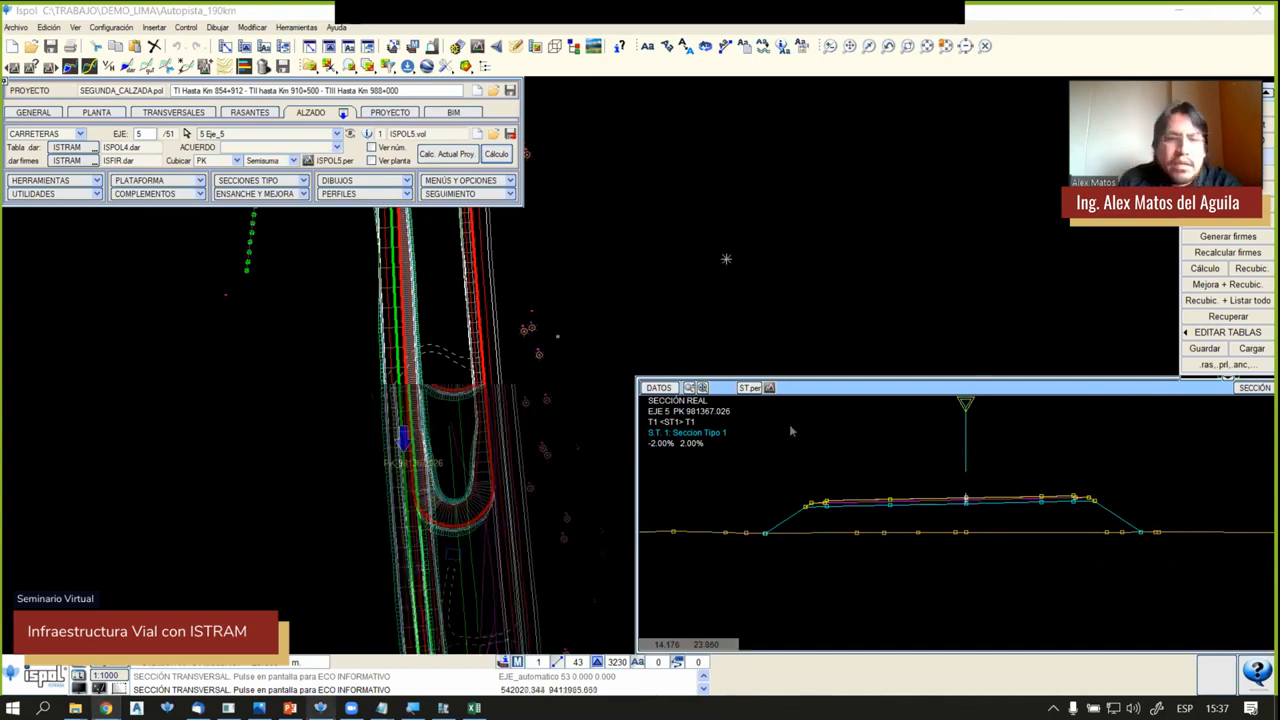
pyautogui.moveTo(638, 380); pyautogui.dragTo(893, 454)
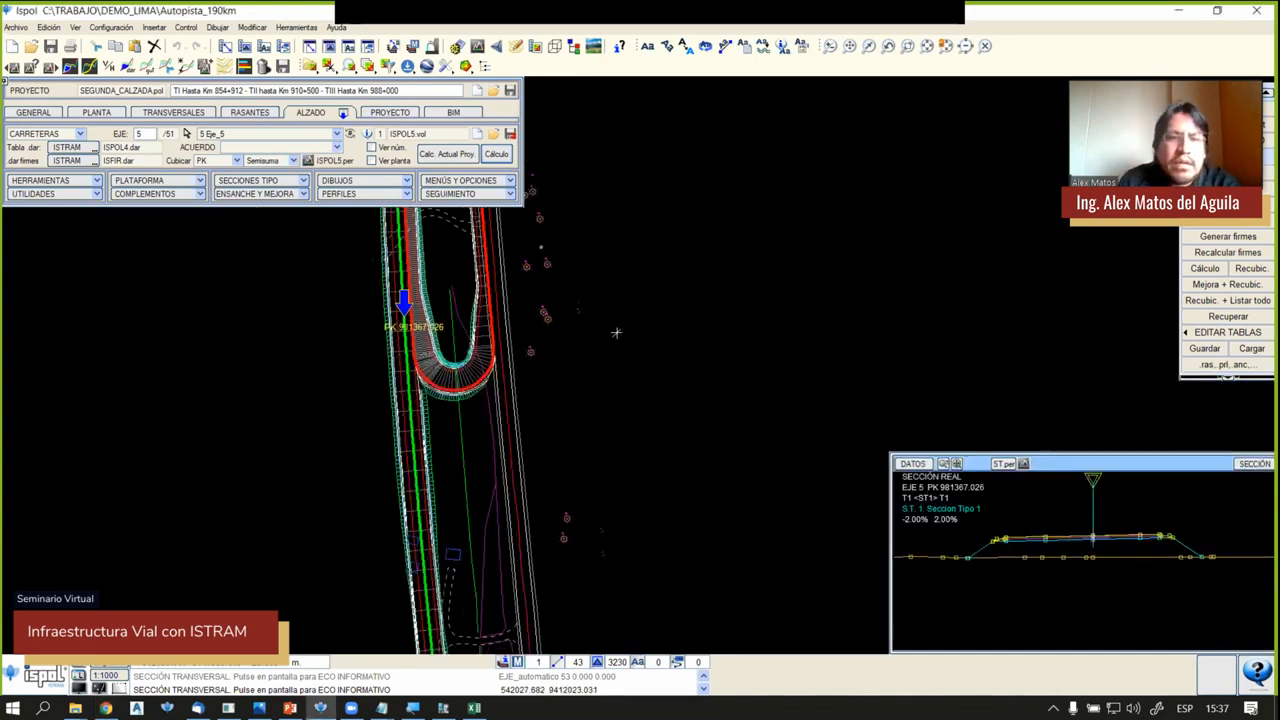
# Follow axis 5 to the southern end of the project, examining the town junction with its side roundabout on the way
pyautogui.scroll(-5, 570, 221)
pyautogui.scroll(5, 570, 330)
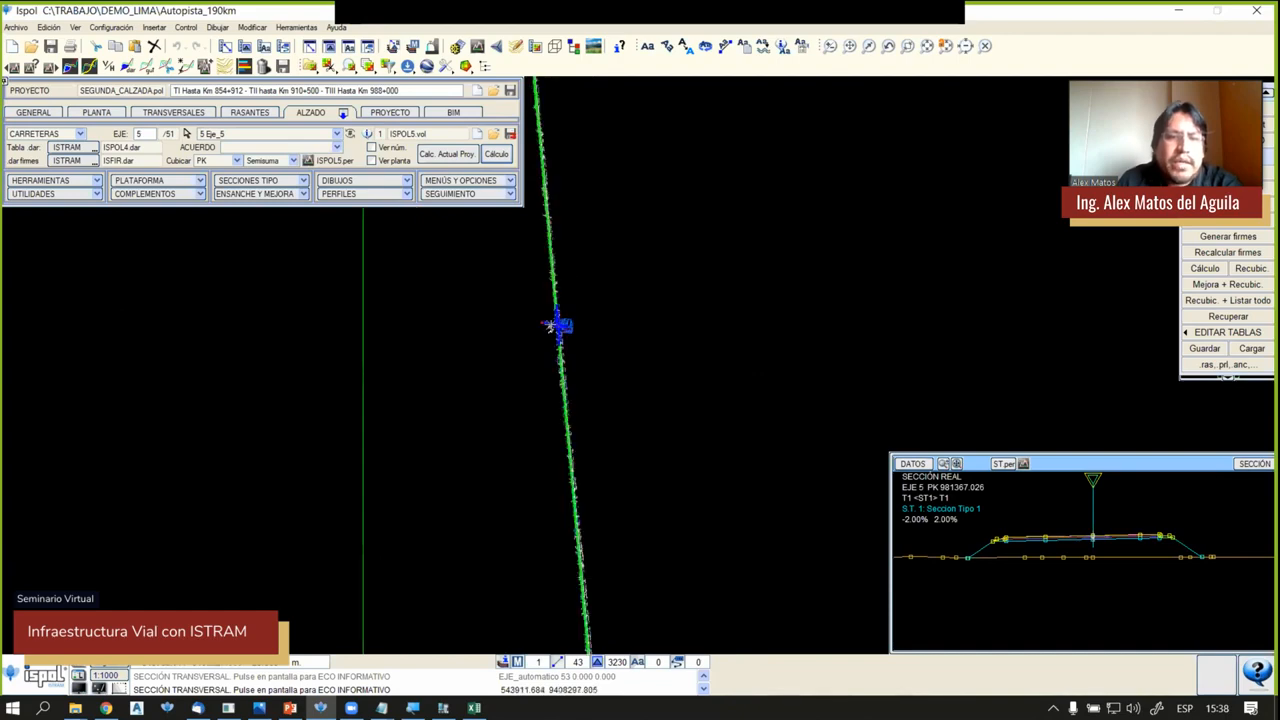
pyautogui.scroll(2, 570, 330)
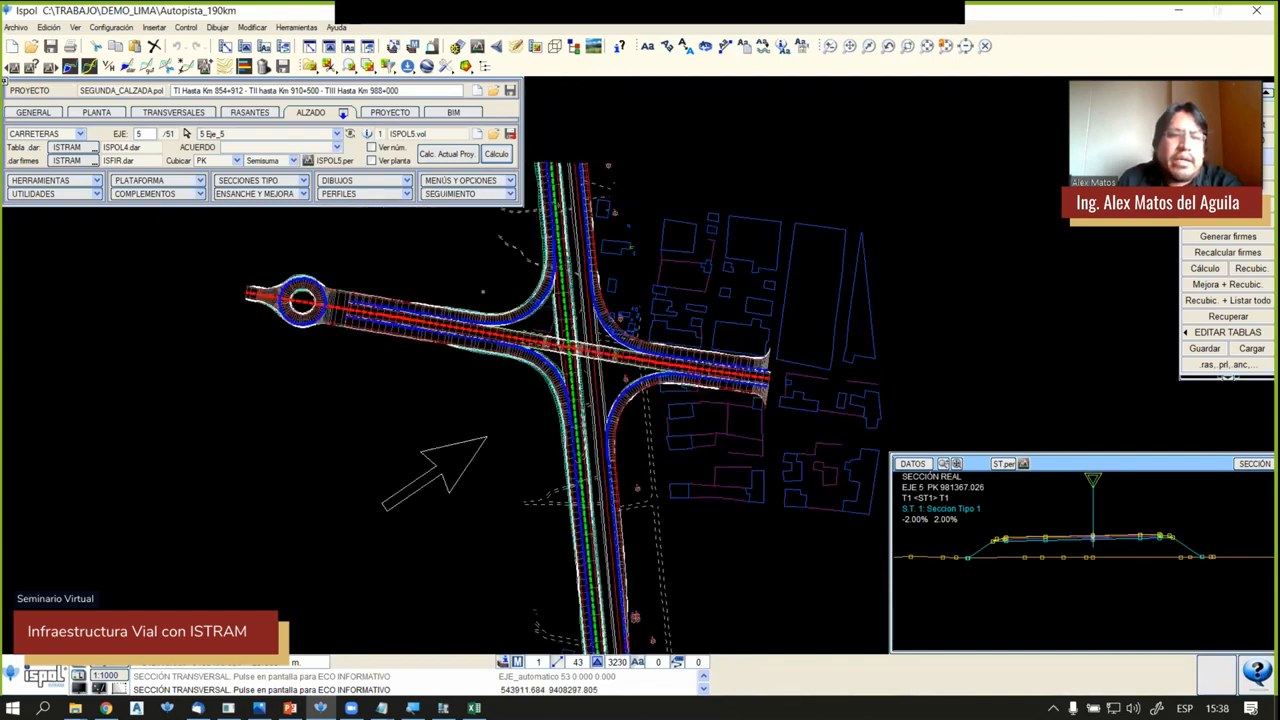
pyautogui.scroll(-5, 538, 338)
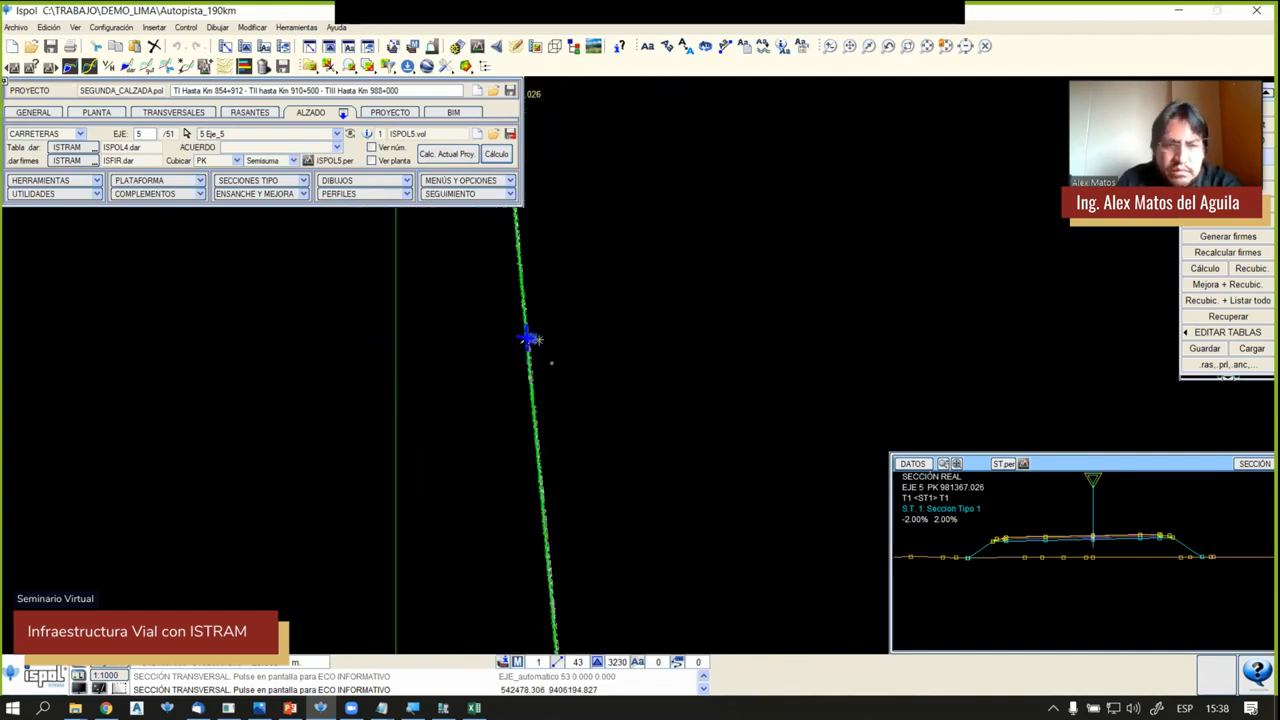
pyautogui.moveTo(634, 520); pyautogui.dragTo(588, 329, button='middle')
pyautogui.moveTo(624, 522); pyautogui.dragTo(548, 263, button='middle')
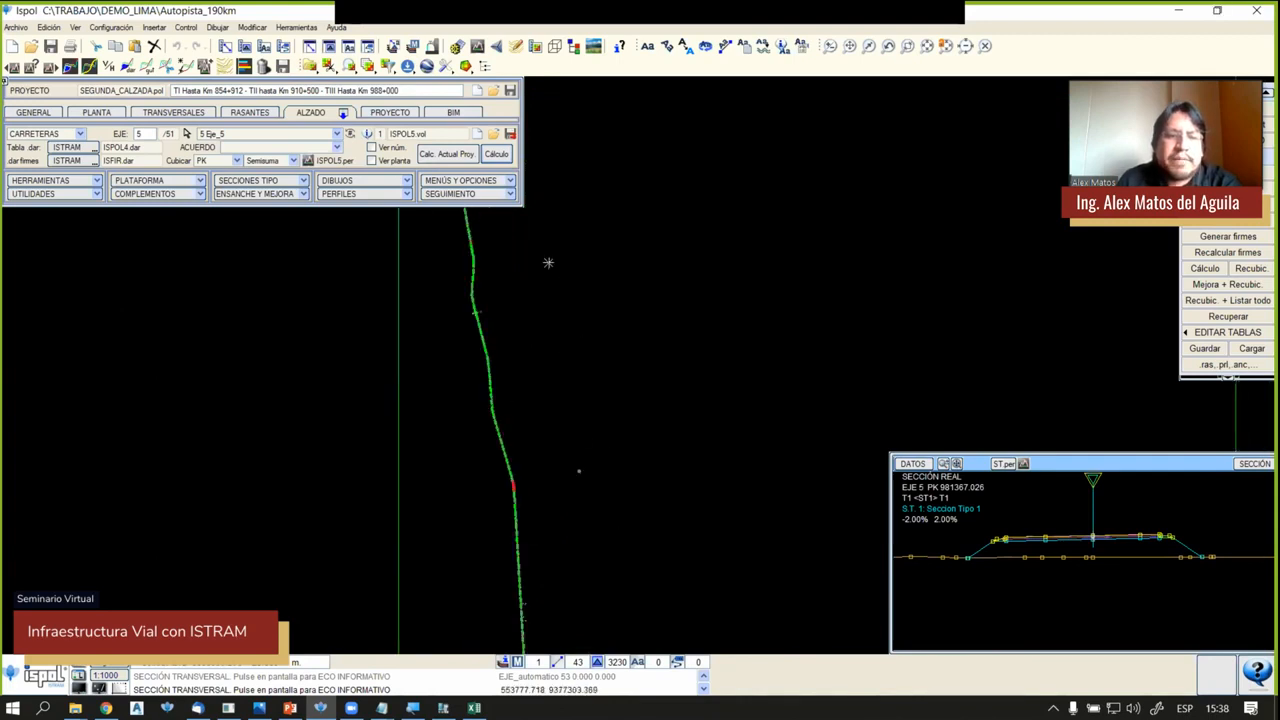
pyautogui.moveTo(600, 520); pyautogui.dragTo(598, 278, button='middle')
pyautogui.moveTo(738, 547); pyautogui.dragTo(362, 347, button='middle')
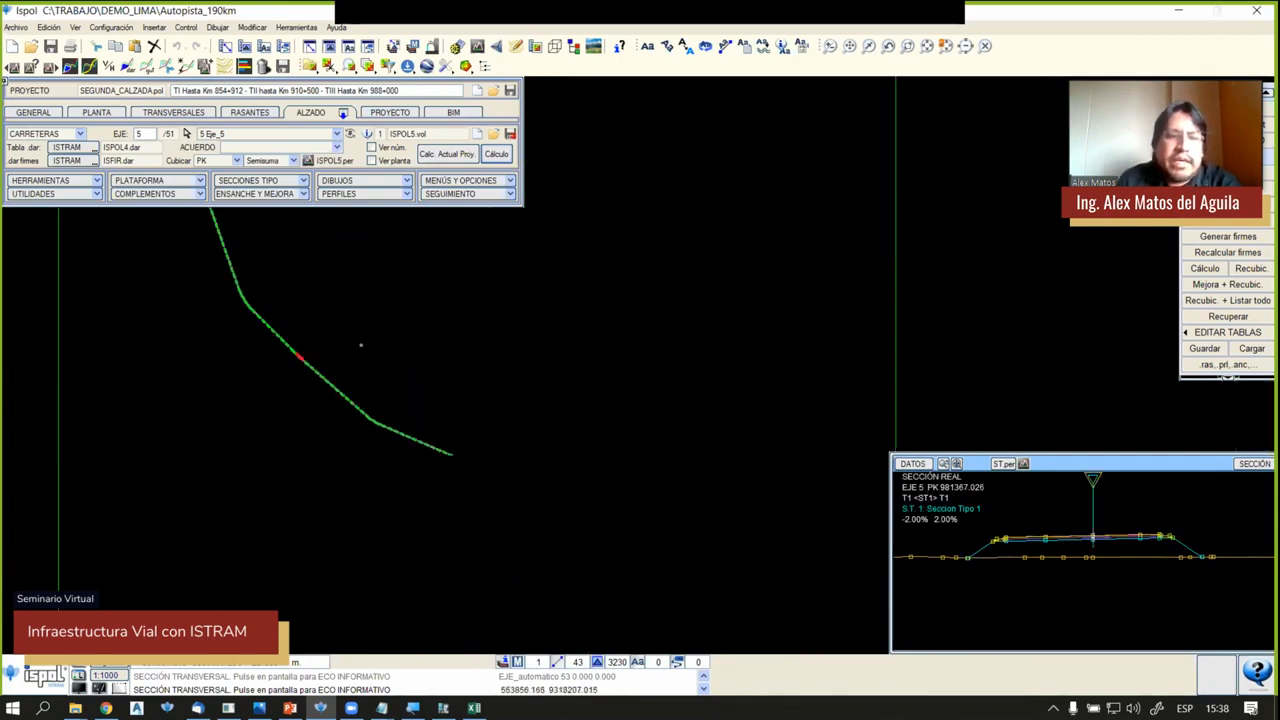
pyautogui.moveTo(648, 560); pyautogui.dragTo(280, 276, button='middle')
pyautogui.moveTo(541, 568); pyautogui.dragTo(483, 431, button='middle')
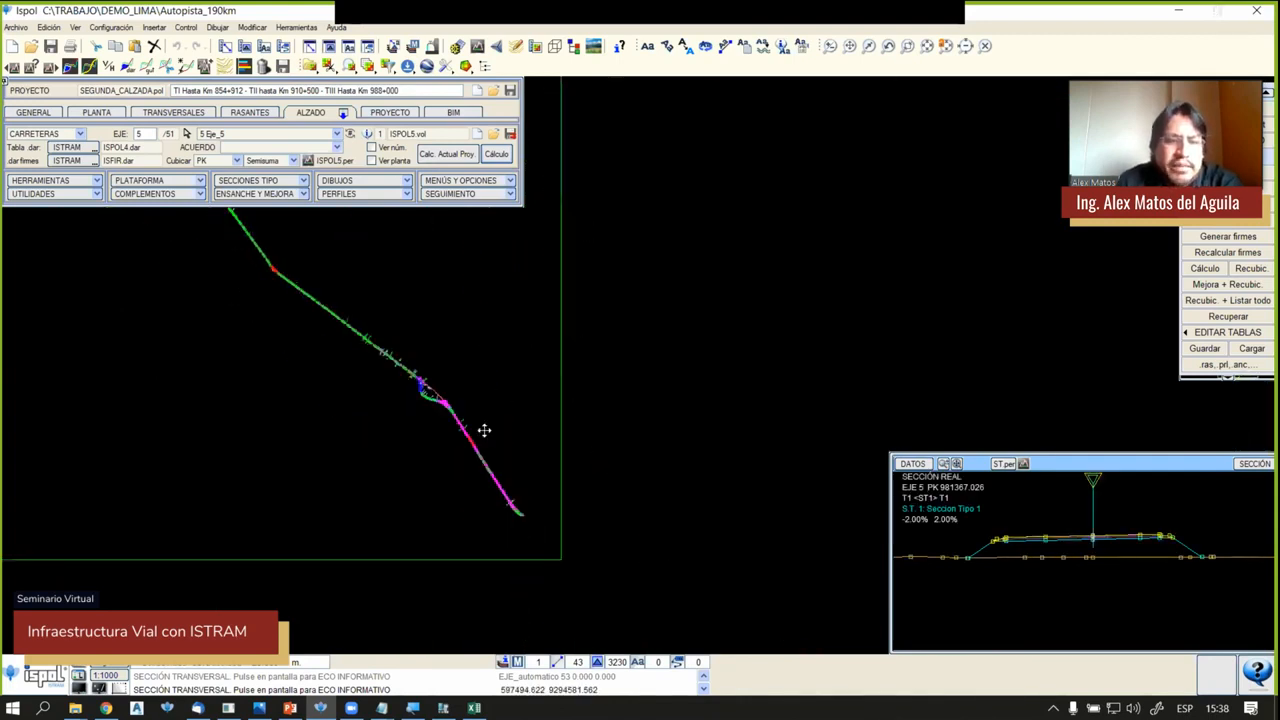
# Examine the southern bypass interchange and its branches, and query the data at the start of axis 5
pyautogui.scroll(4, 423, 377)
pyautogui.scroll(5, 452, 376)
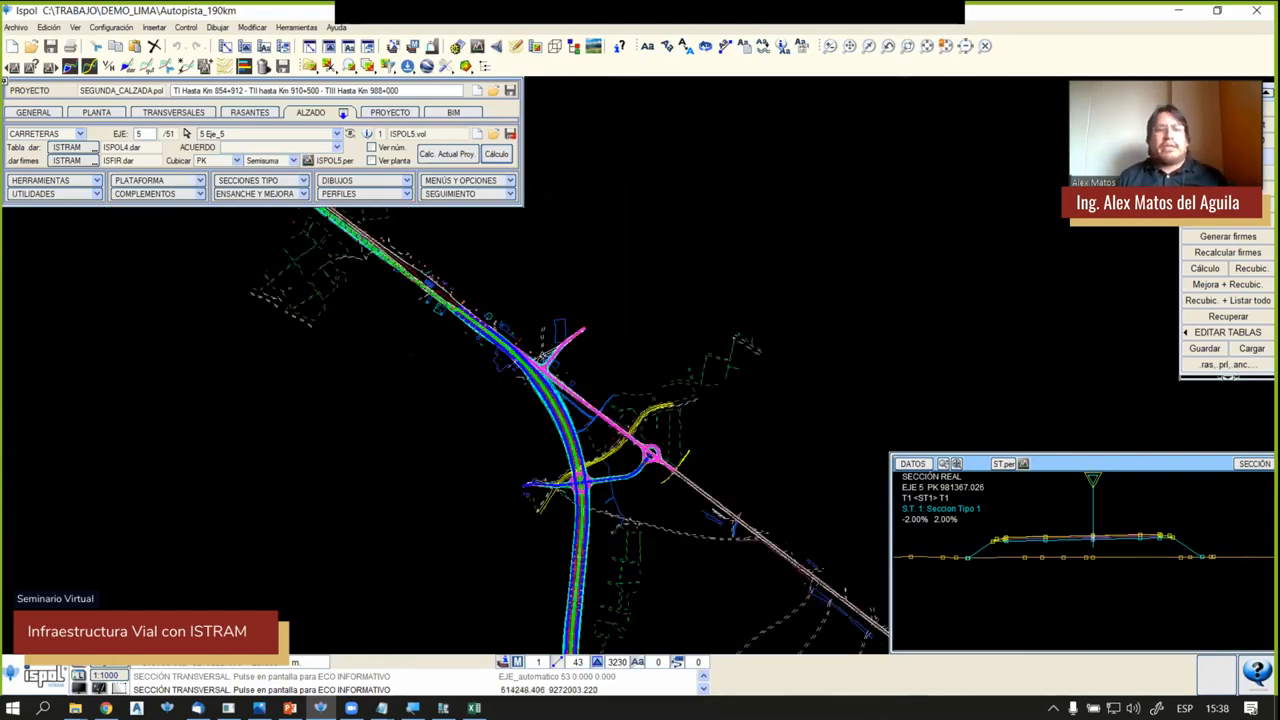
pyautogui.scroll(2, 526, 356)
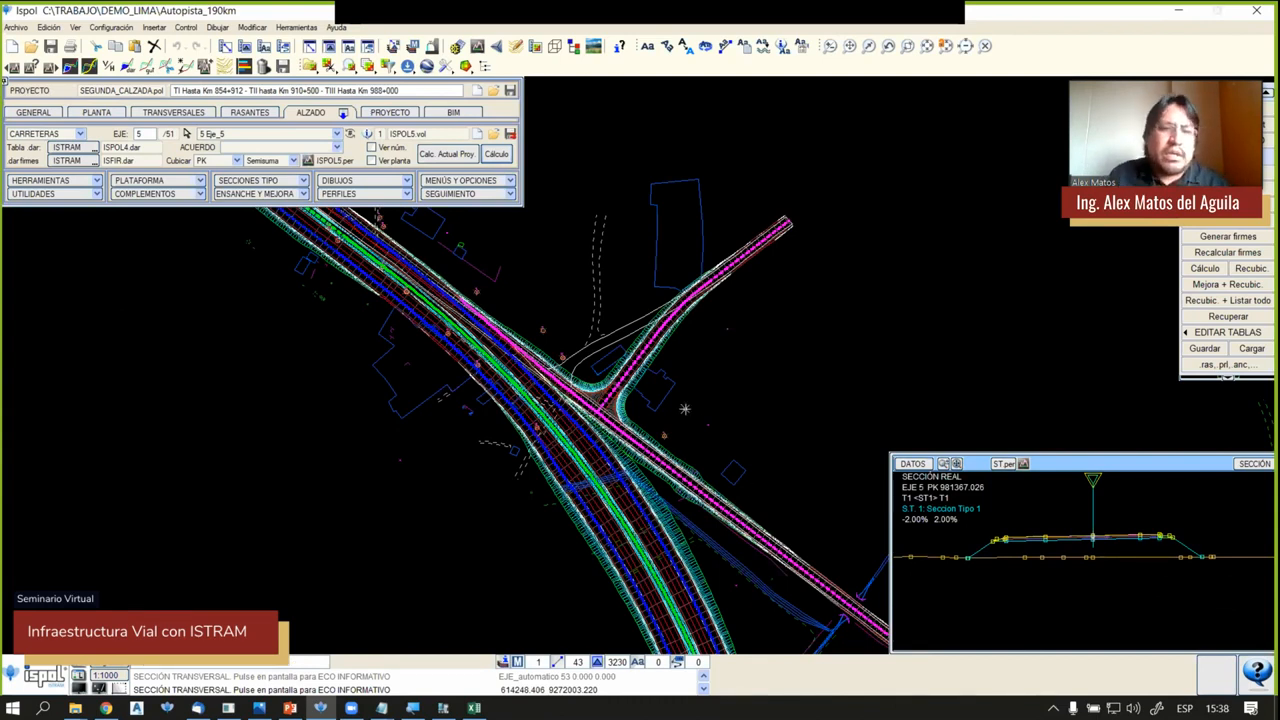
pyautogui.scroll(-3, 662, 411)
pyautogui.scroll(3, 580, 315)
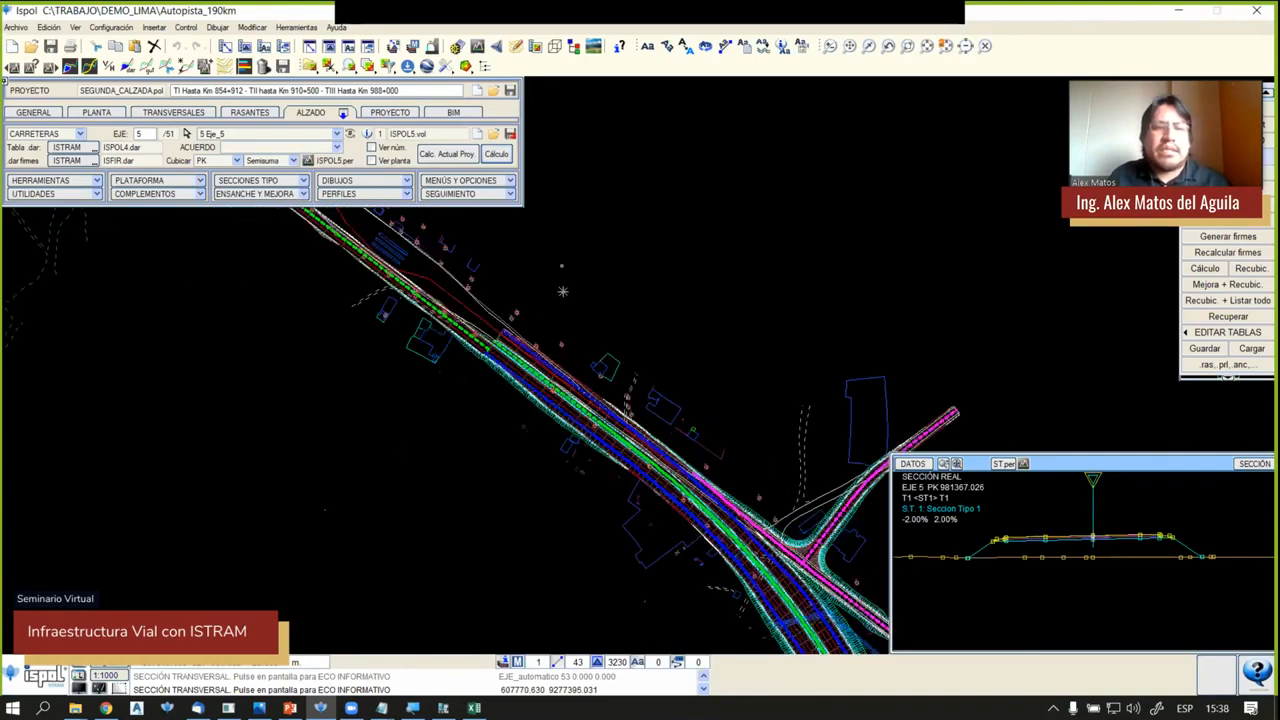
pyautogui.click(561, 262)
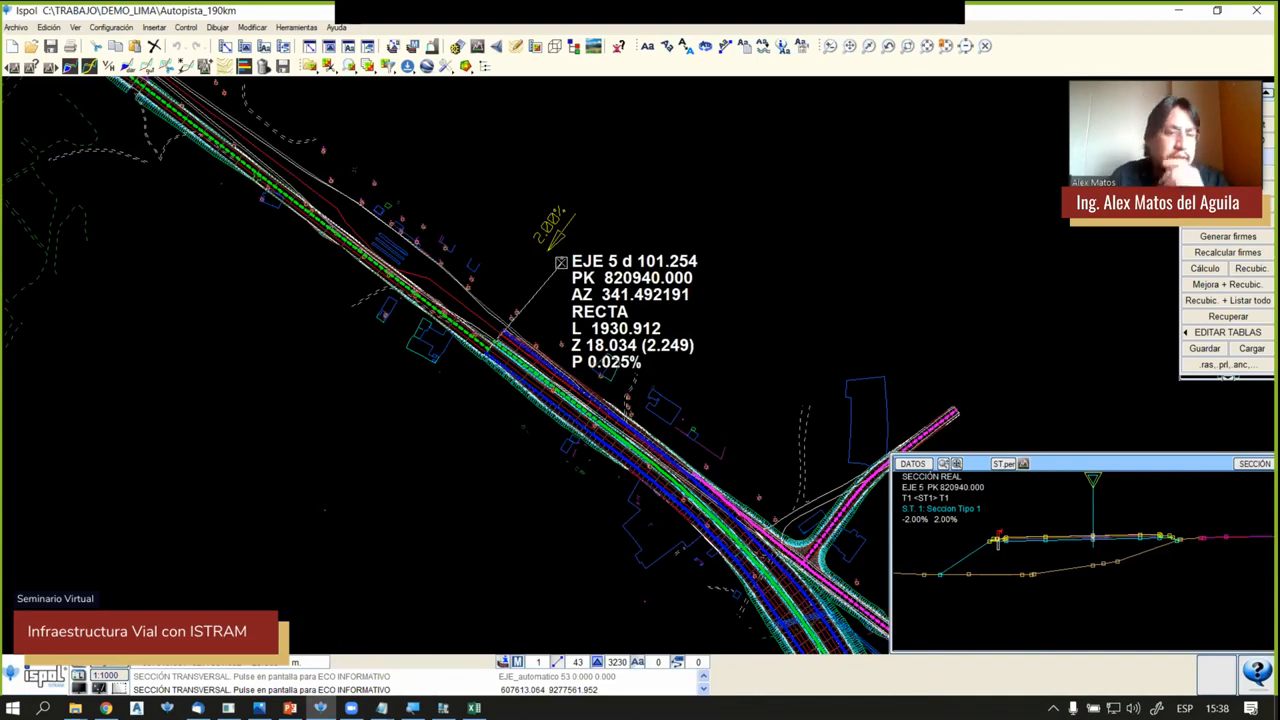
pyautogui.click(561, 262)
pyautogui.scroll(-3, 560, 255)
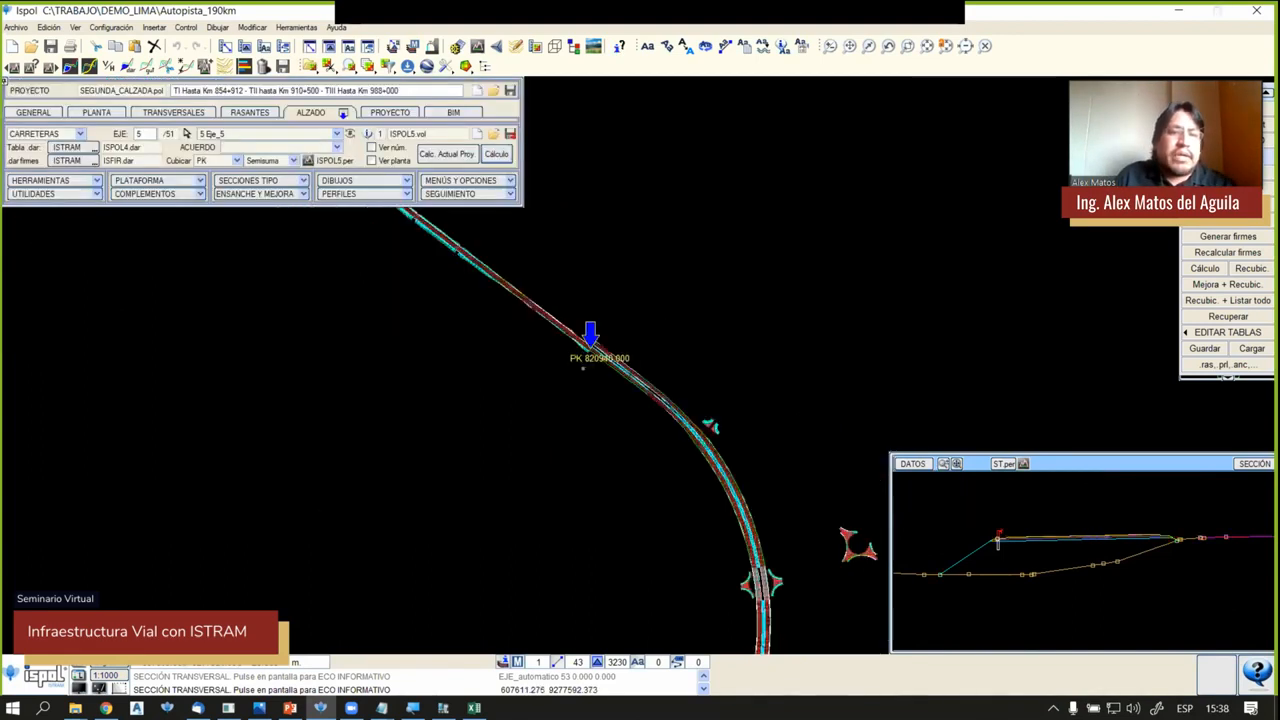
# Examine the straight stretch northwest of the interchange and display the axis 5 cross-section at about PK 822+115
pyautogui.scroll(5, 583, 368)
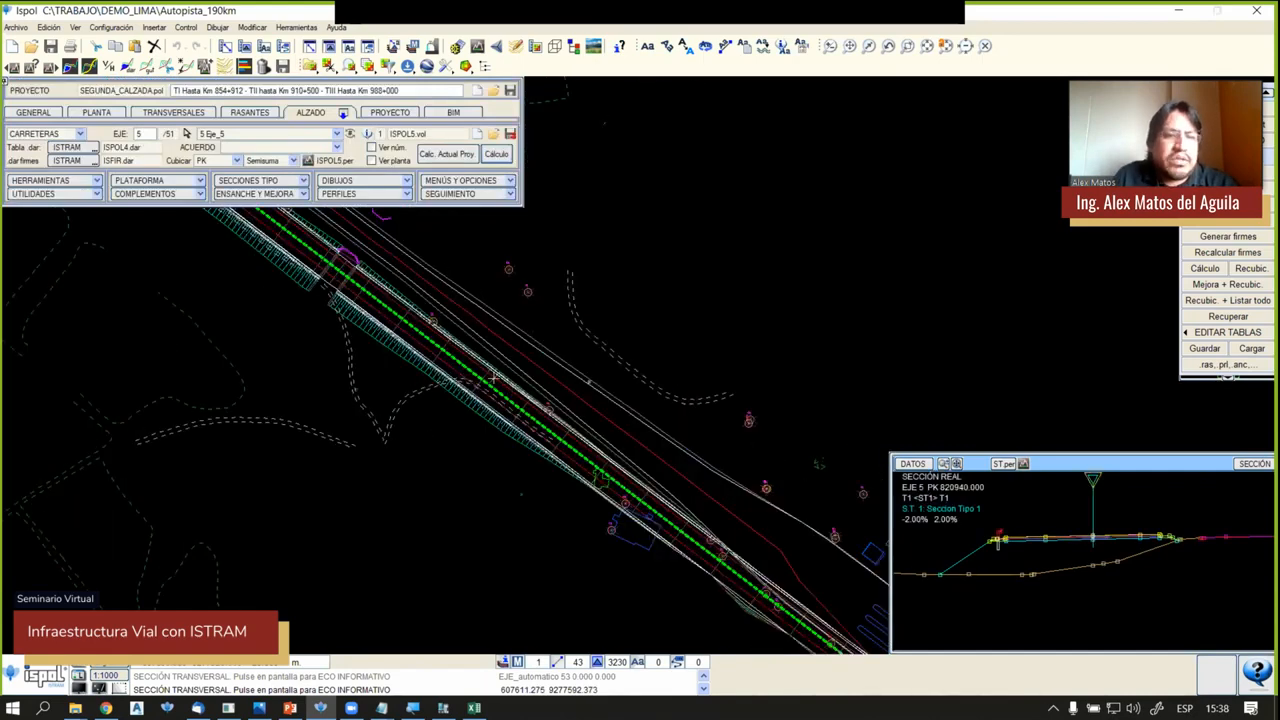
pyautogui.scroll(-5, 630, 380)
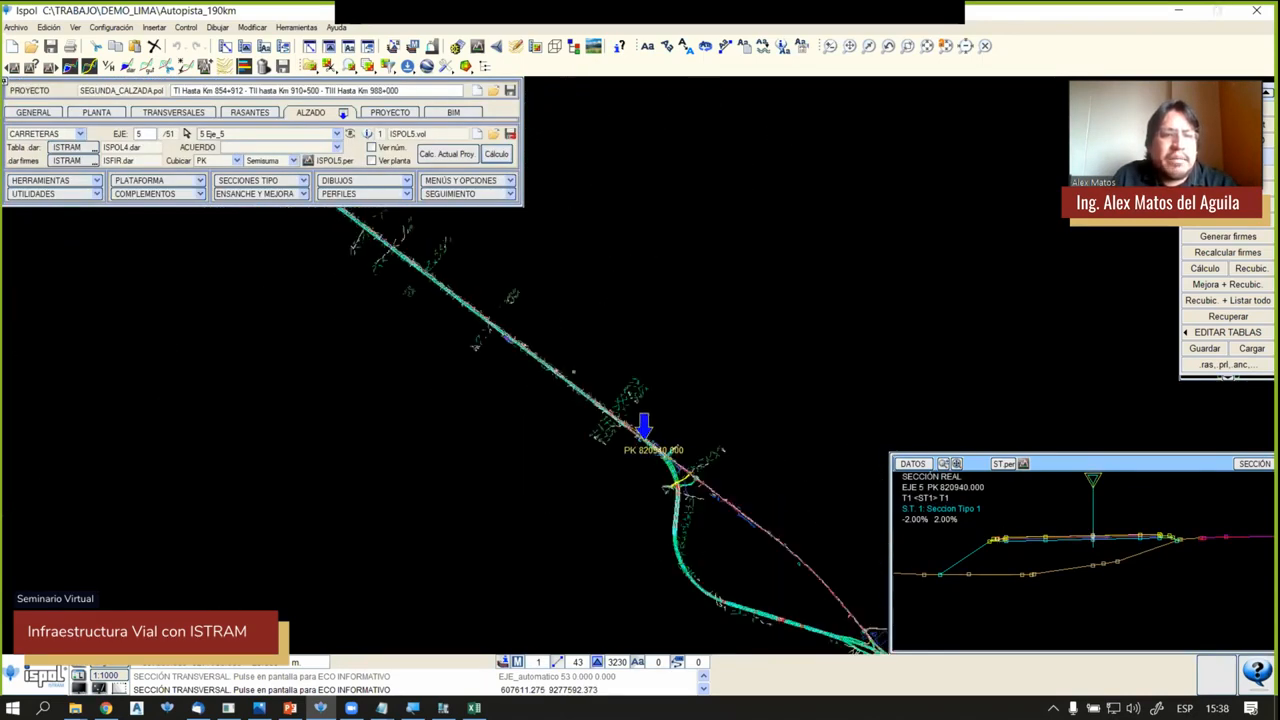
pyautogui.scroll(2, 290, 238)
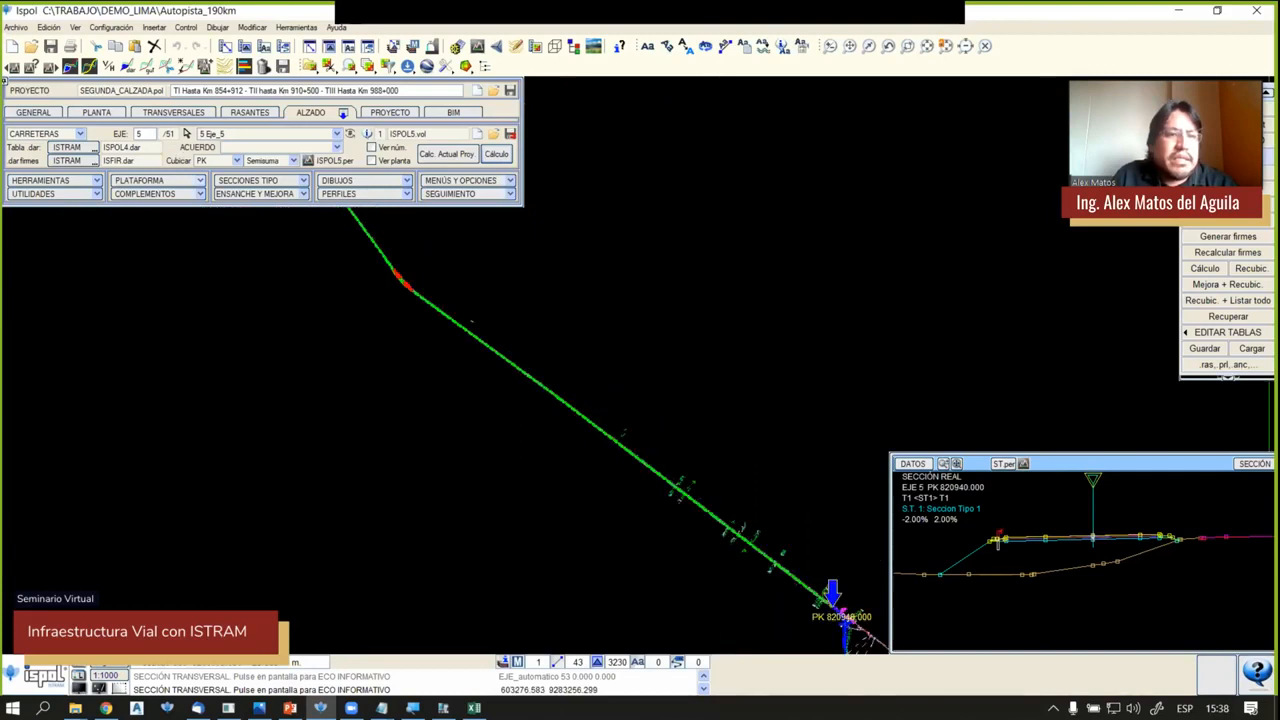
pyautogui.moveTo(550, 362)
pyautogui.mouseDown()
pyautogui.moveTo(897, 397)
pyautogui.moveTo(960, 380)
pyautogui.mouseUp()
pyautogui.moveTo(808, 474); pyautogui.dragTo(580, 320, button='middle')
pyautogui.scroll(2, 570, 409)
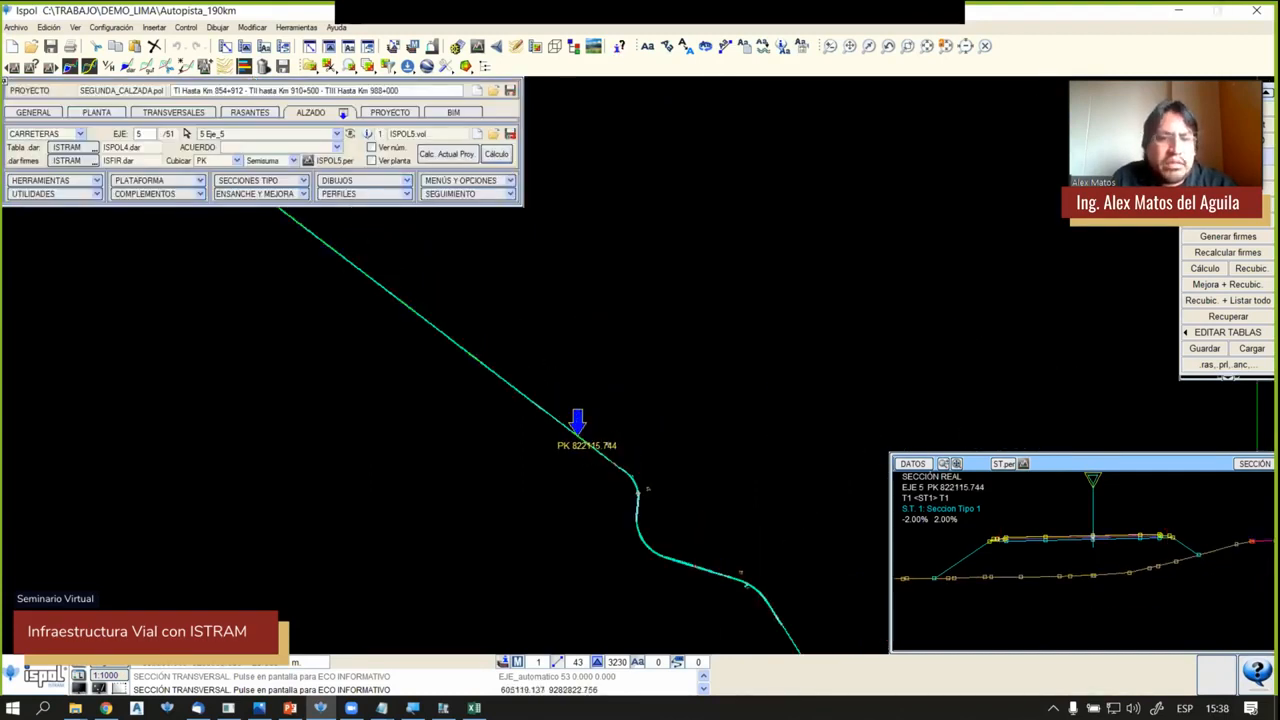
# Start the cross-section drawing for ISPOL terrain and load the profile file ISPOL5.per
pyautogui.click(365, 184)
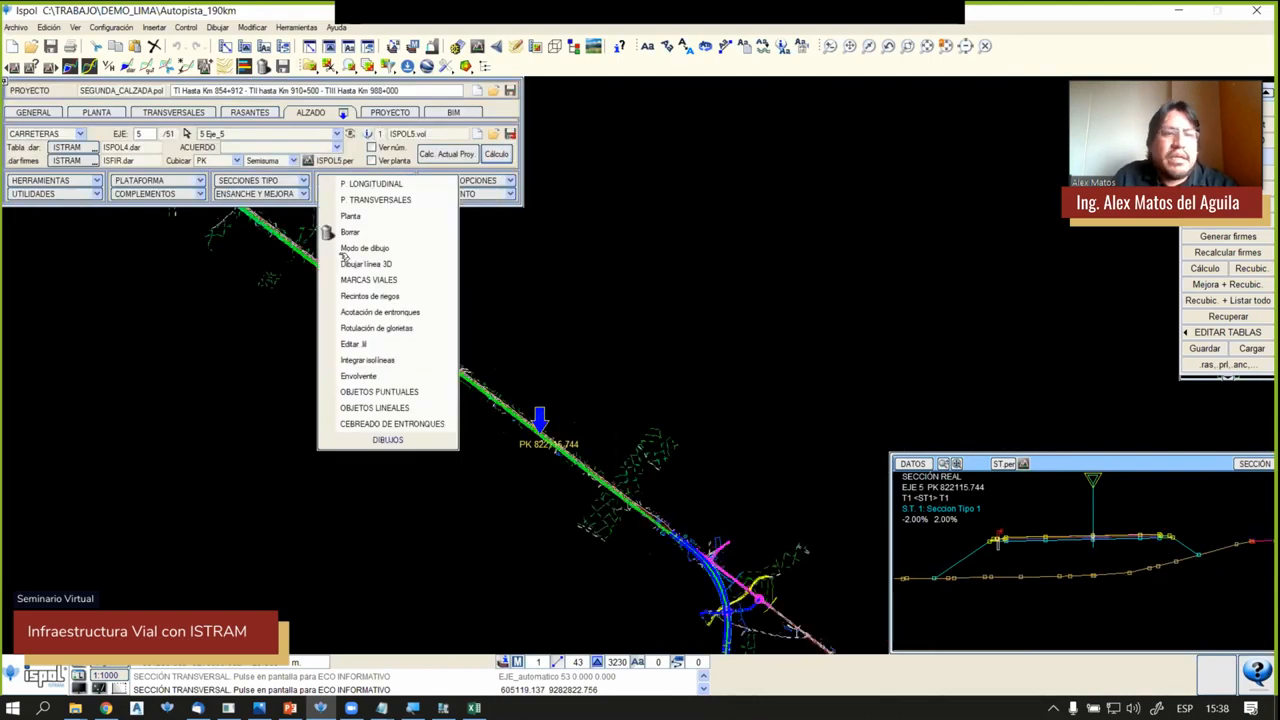
pyautogui.click(378, 199)
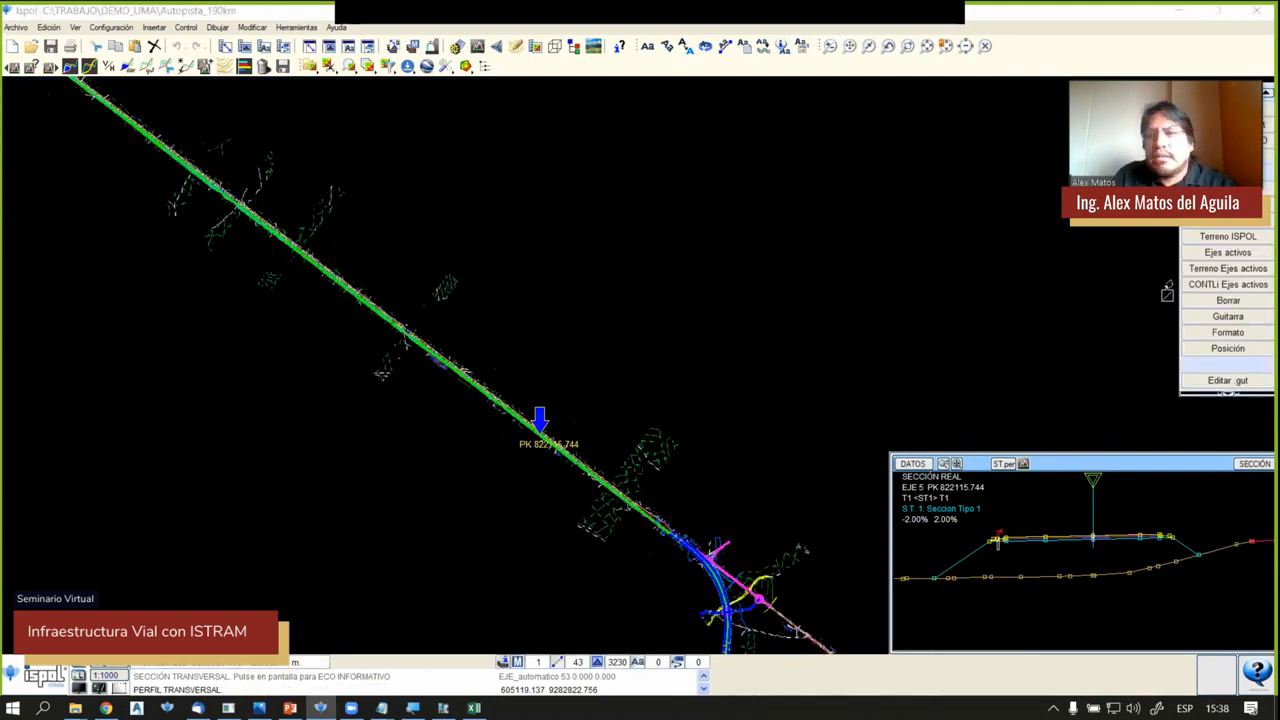
pyautogui.click(1203, 237)
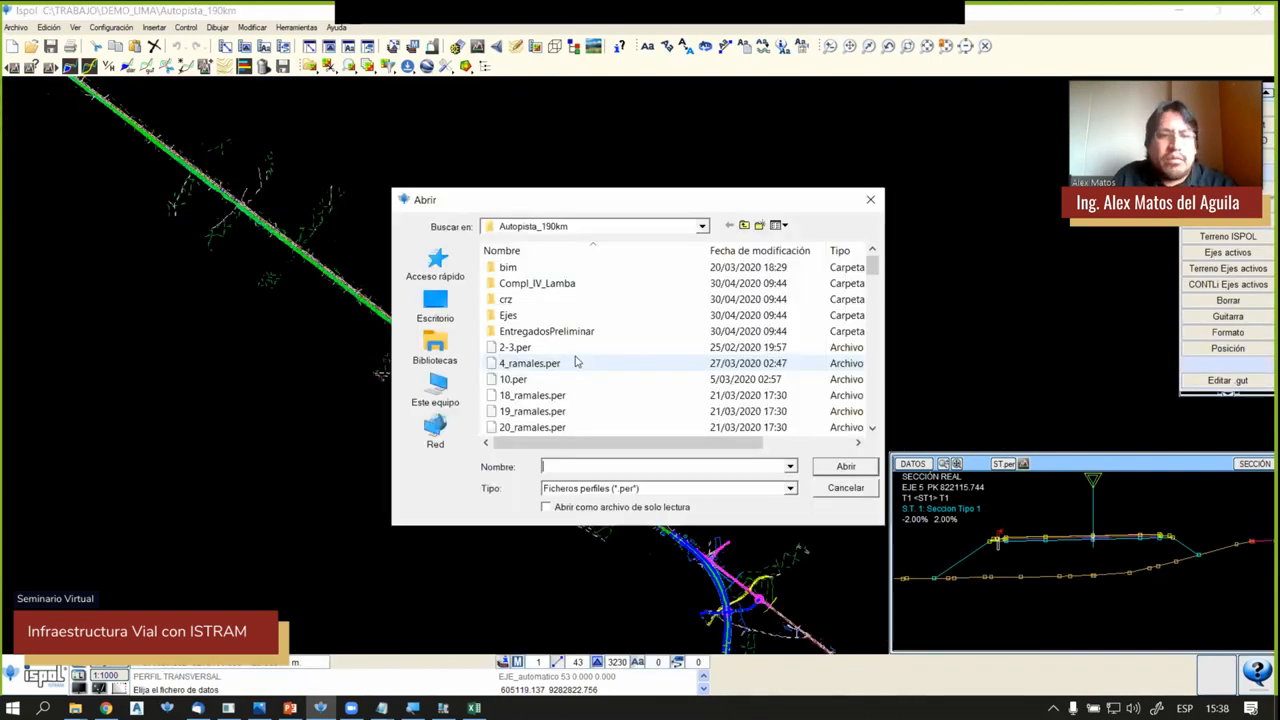
pyautogui.scroll(-10, 615, 352)
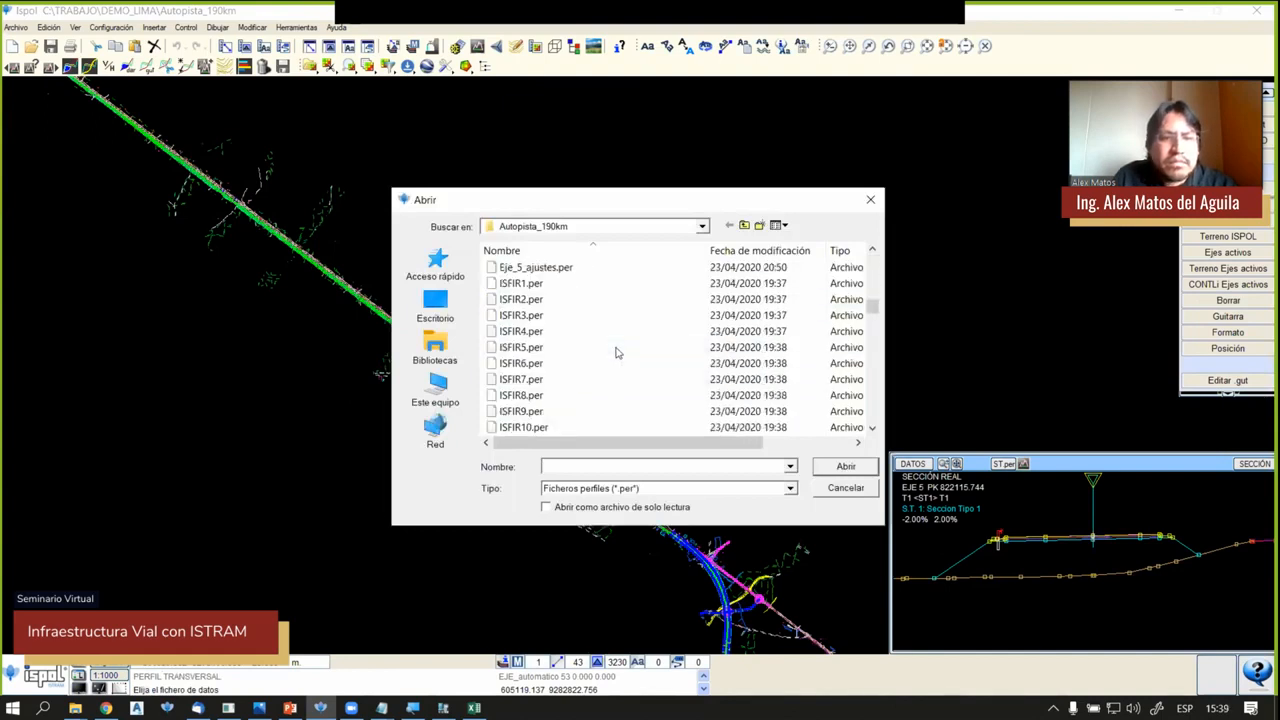
pyautogui.scroll(-9, 615, 355)
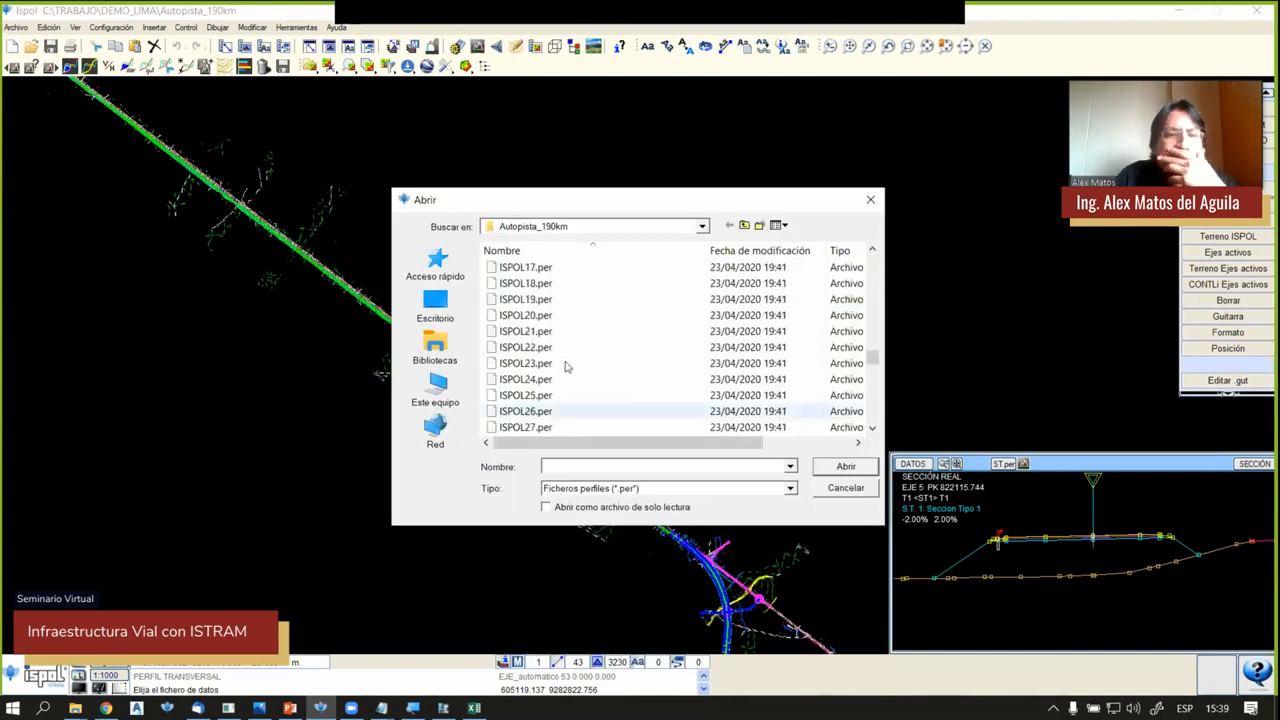
pyautogui.scroll(4, 565, 367)
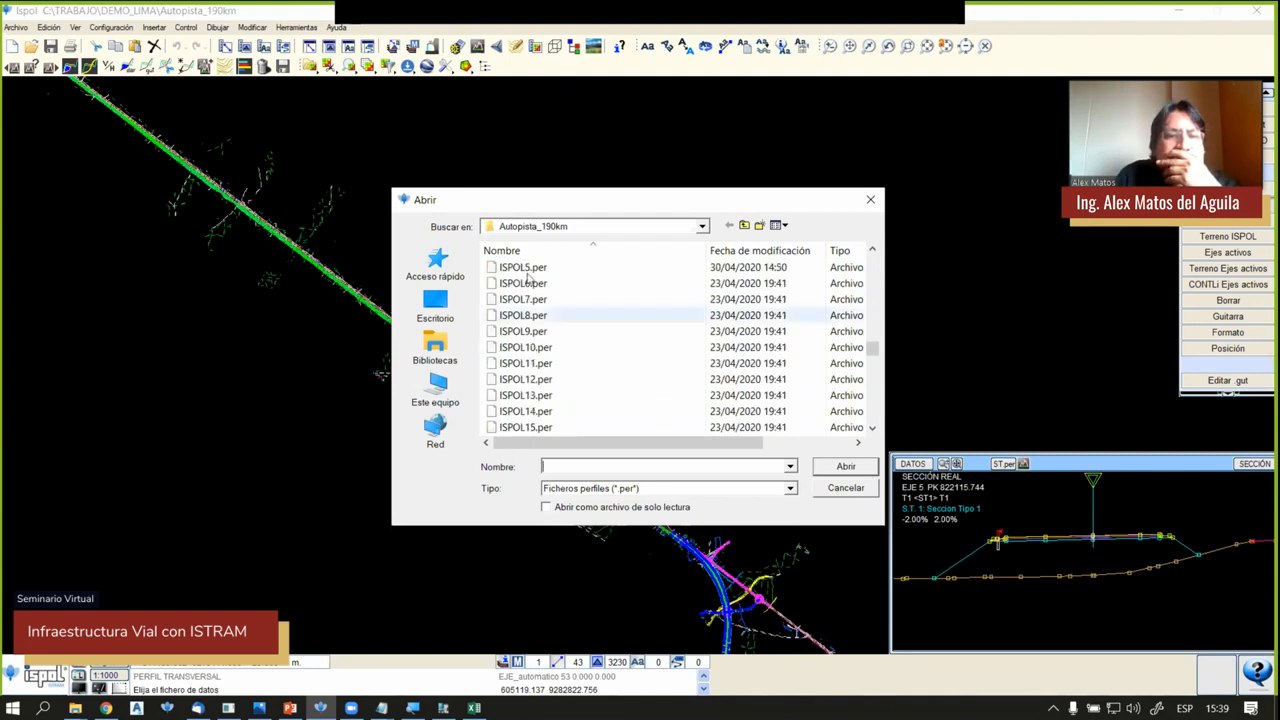
pyautogui.click(522, 267)
pyautogui.click(843, 466)
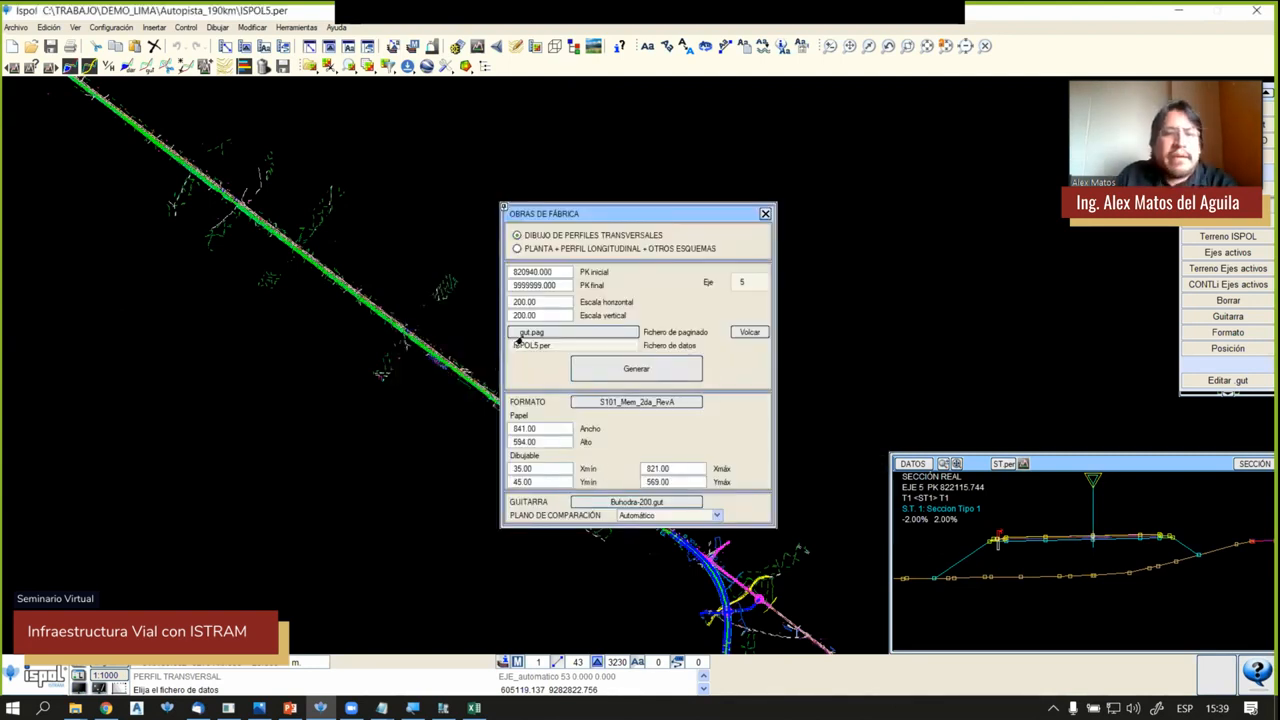
# Set the final PK to 900000 and generate the cross-section drawings of axis 5
pyautogui.click(528, 286)
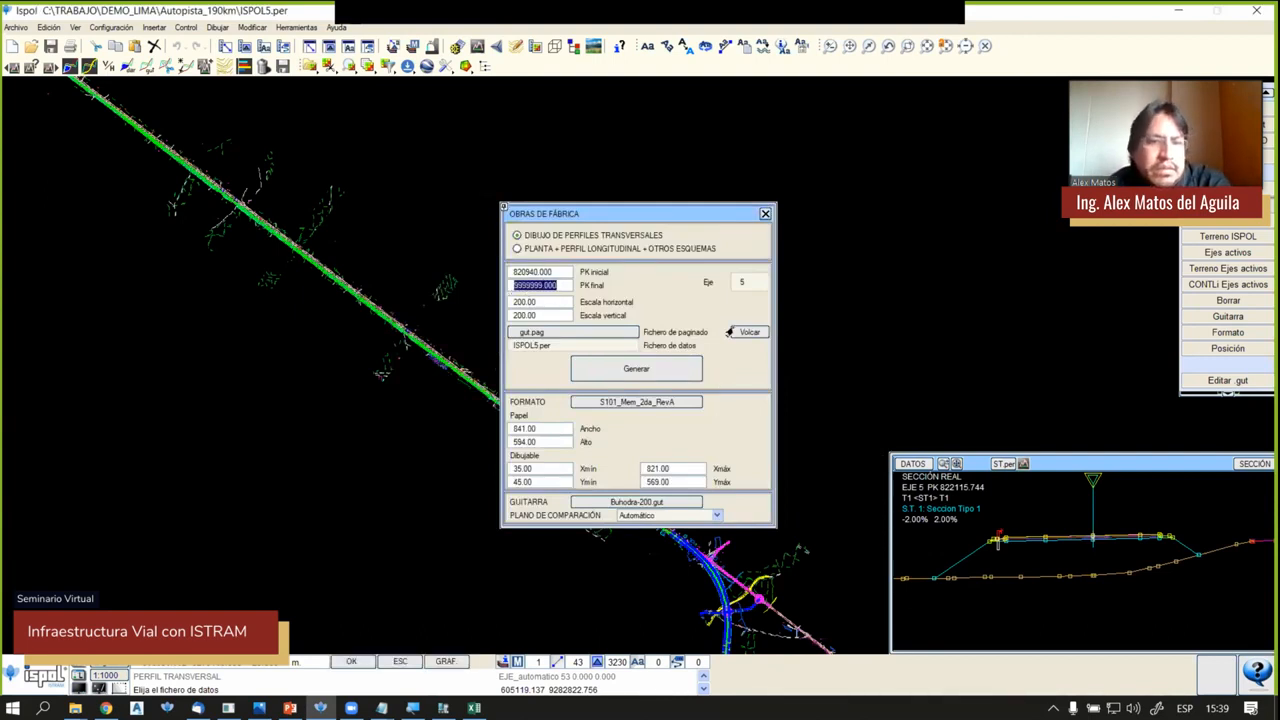
pyautogui.write('900000')
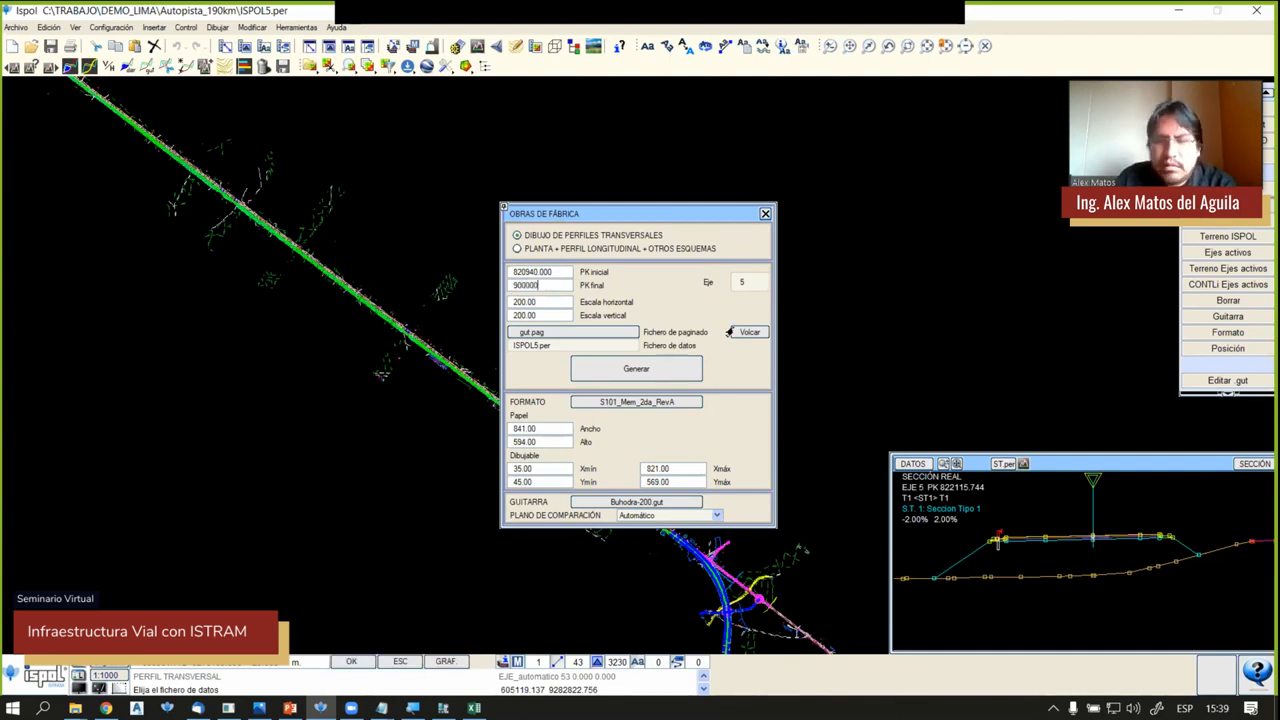
pyautogui.click(622, 370)
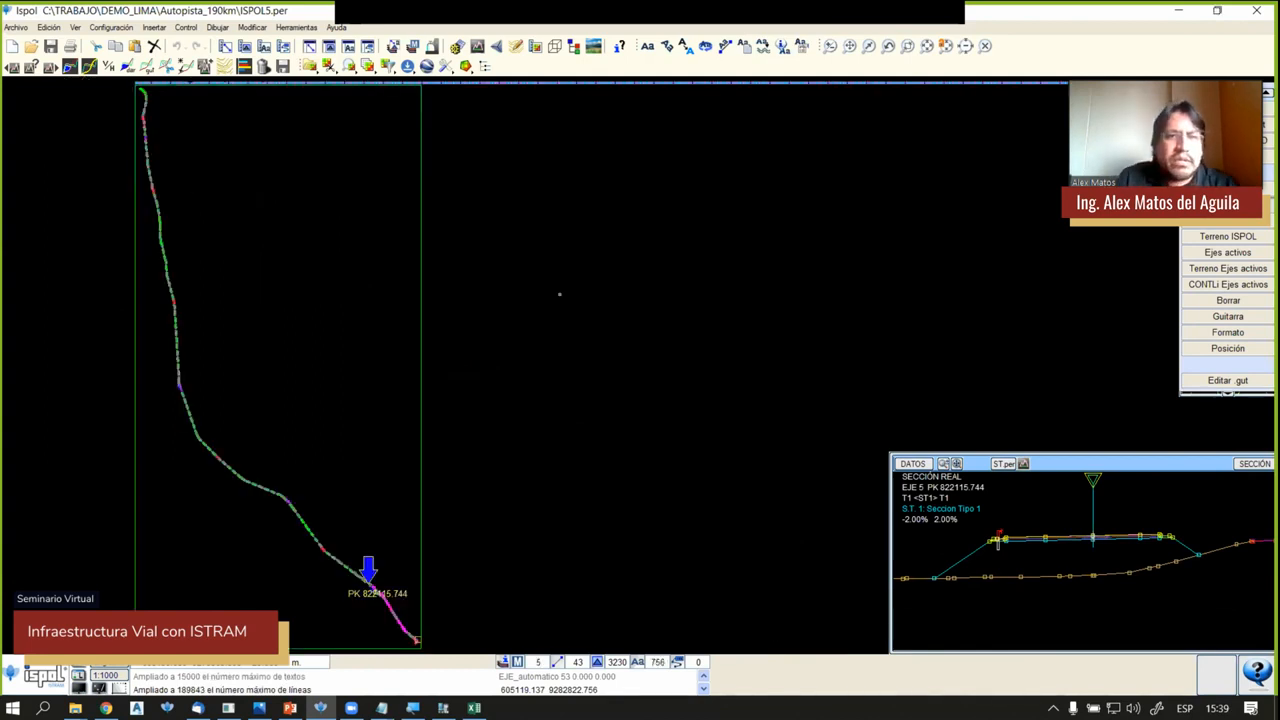
# Examine the drawn cross sections at the start of the row above the alignment, around KM 821+000
pyautogui.moveTo(168, 169); pyautogui.dragTo(303, 242, button='middle')
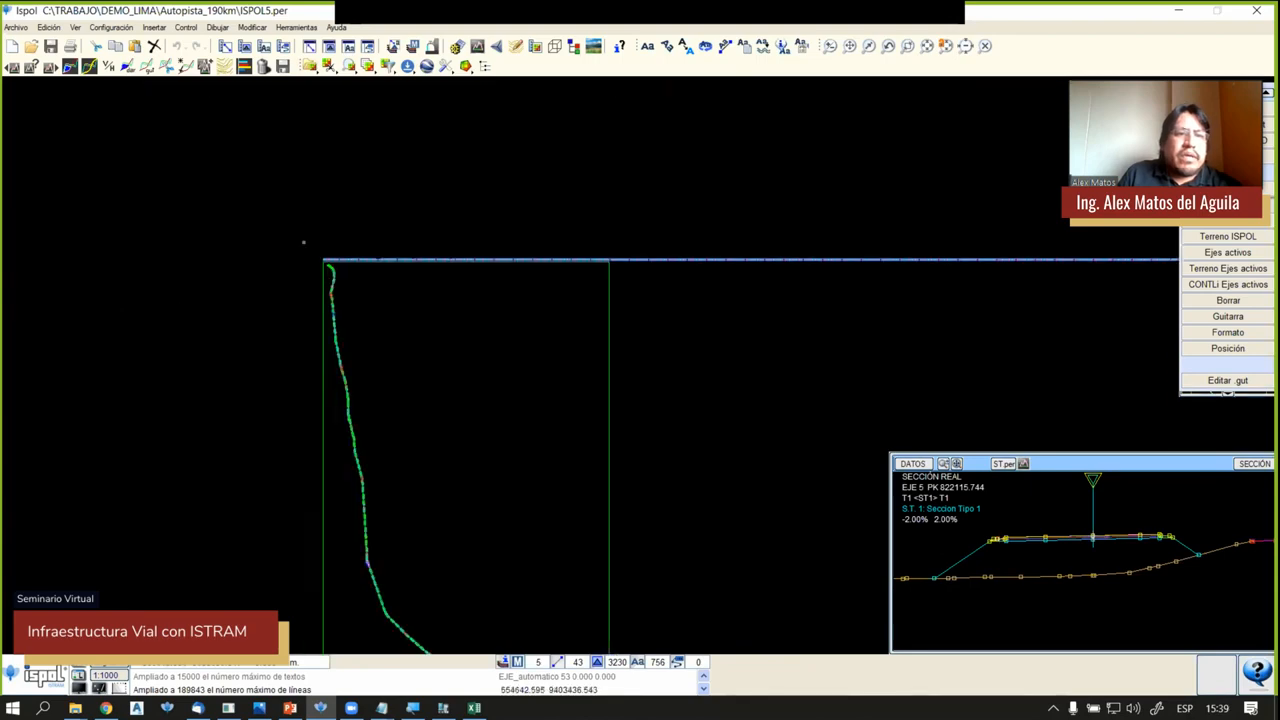
pyautogui.scroll(5, 303, 245)
pyautogui.scroll(5, 441, 300)
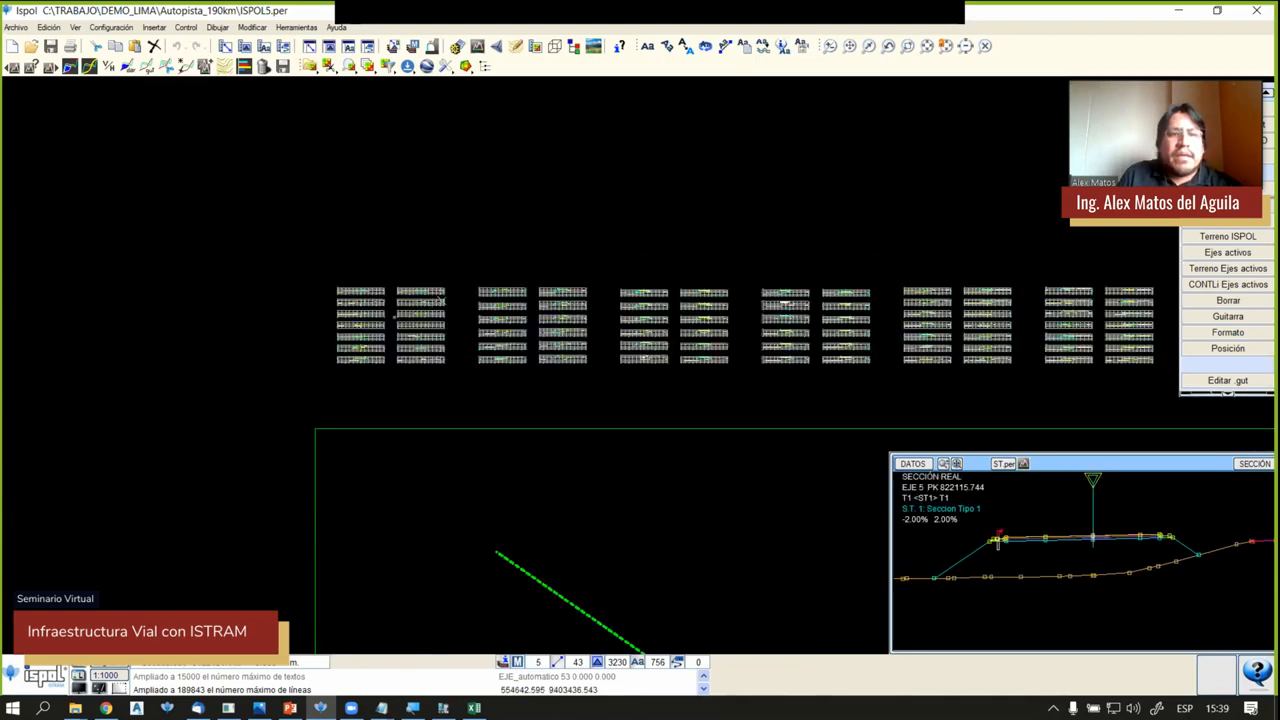
pyautogui.scroll(4, 441, 300)
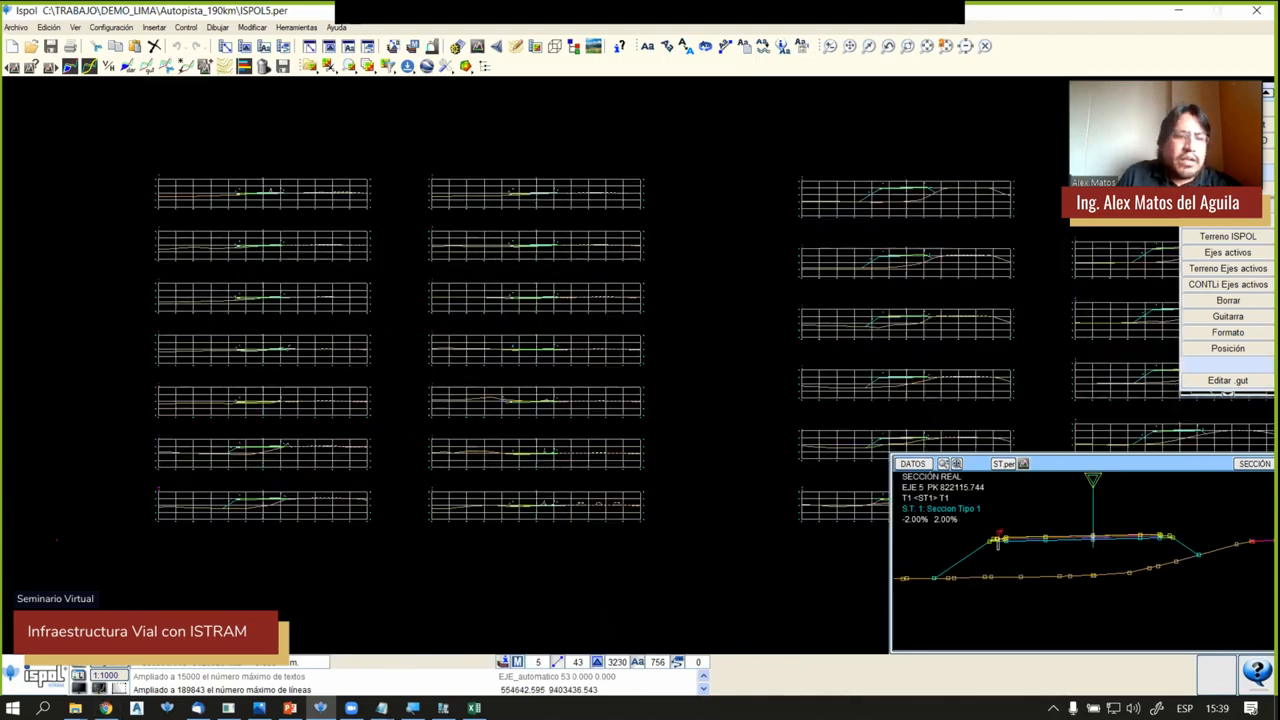
pyautogui.scroll(5, 57, 369)
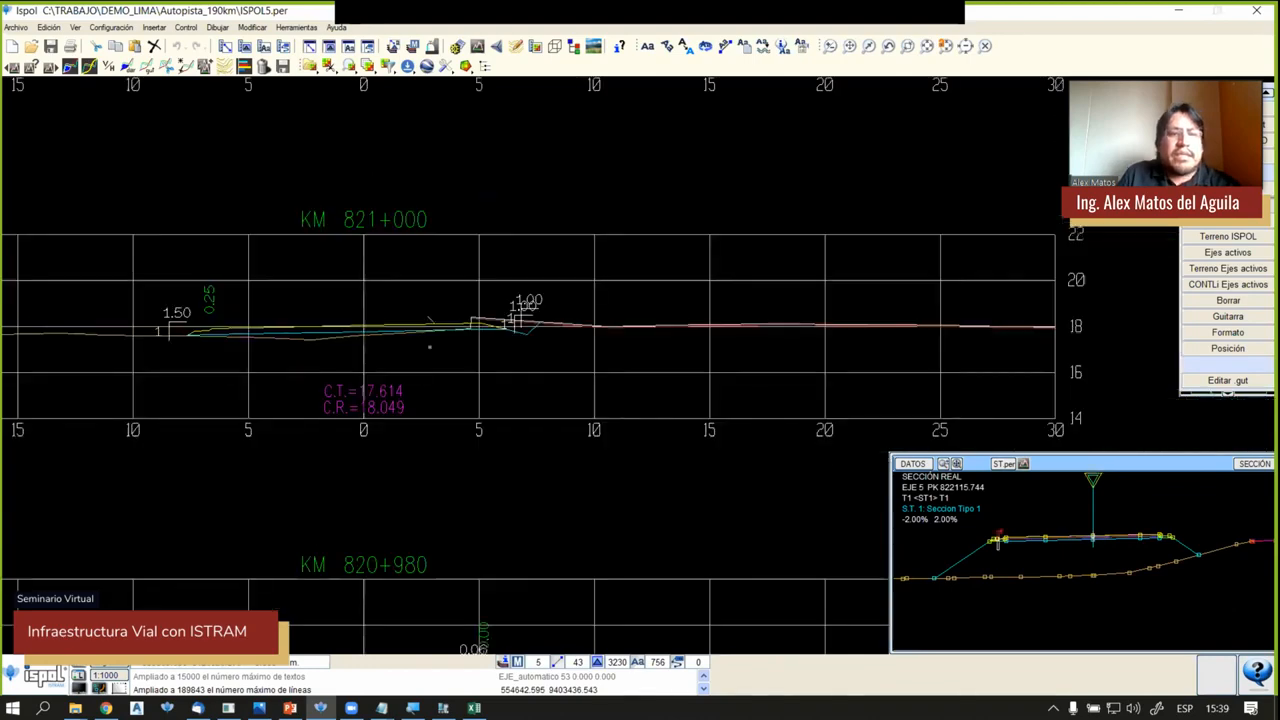
pyautogui.moveTo(505, 268); pyautogui.dragTo(120, 272, button='middle')
pyautogui.scroll(-4, 350, 285)
pyautogui.moveTo(690, 300); pyautogui.dragTo(460, 298, button='middle')
pyautogui.scroll(4, 460, 296)
pyautogui.scroll(-6, 460, 295)
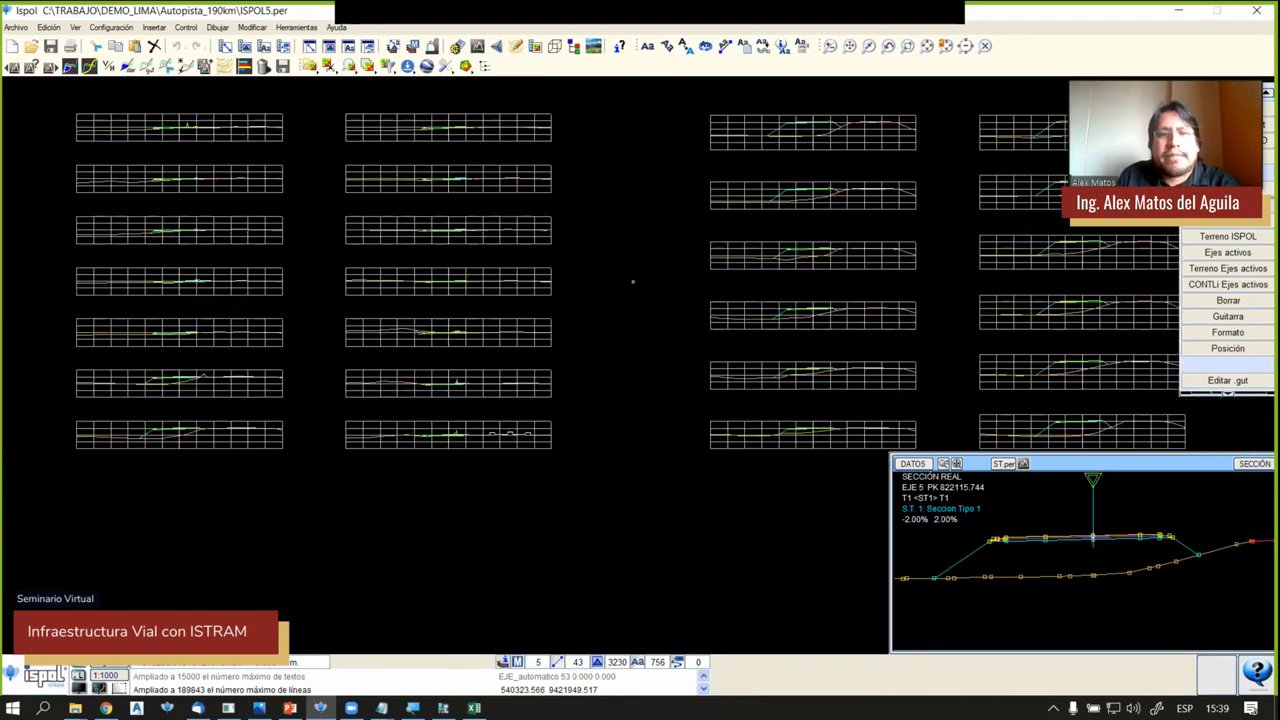
pyautogui.moveTo(922, 284); pyautogui.dragTo(794, 280, button='middle')
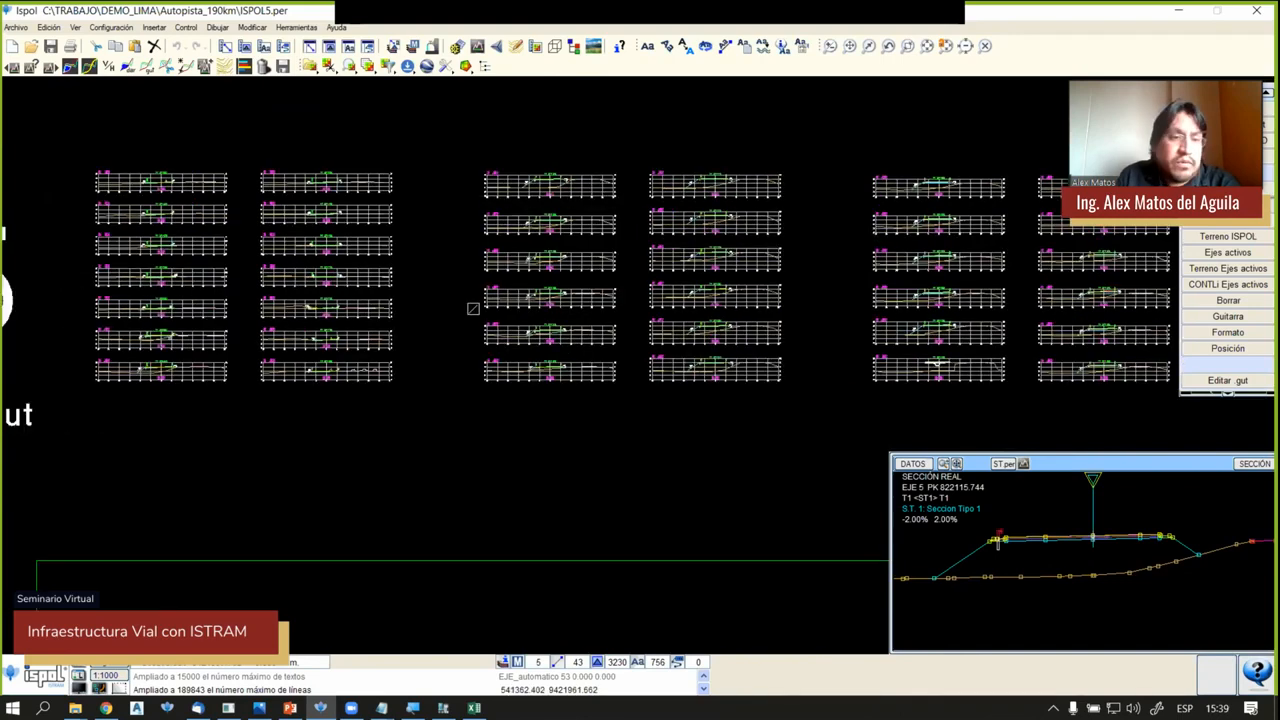
pyautogui.scroll(-3, 474, 309)
pyautogui.scroll(4, 158, 360)
pyautogui.scroll(-4, 186, 333)
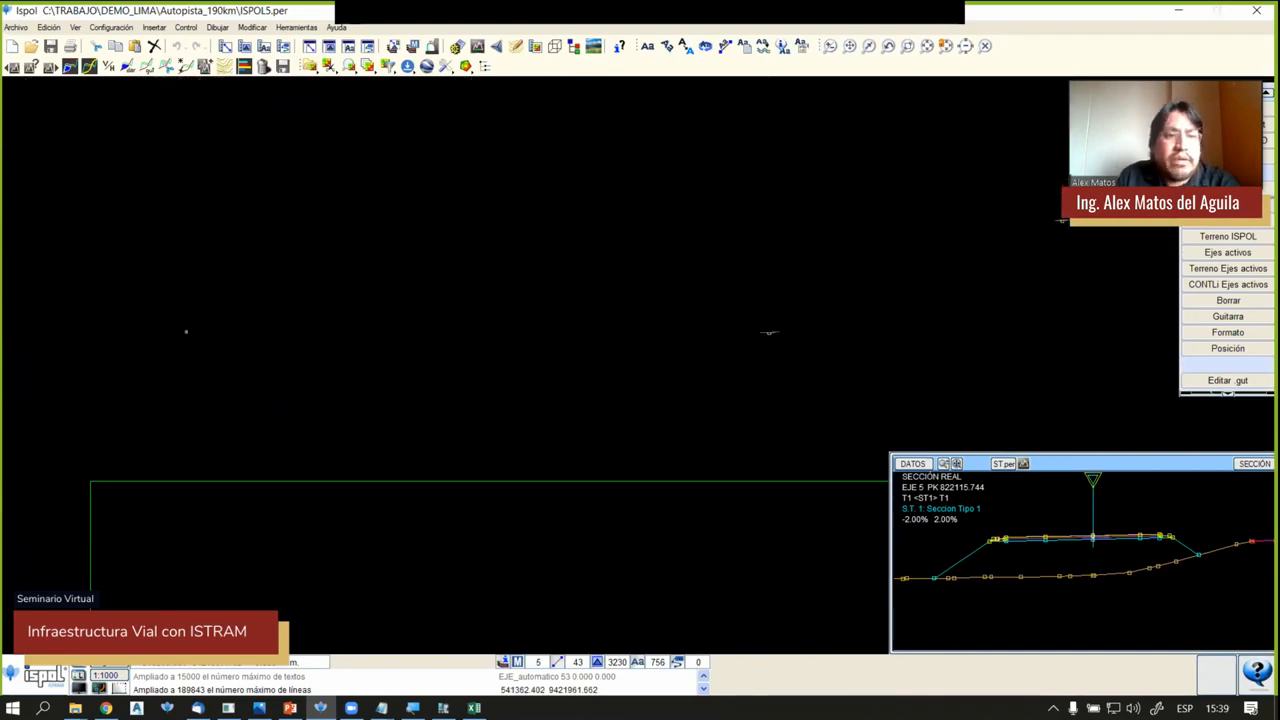
# Examine the last cross sections at the far end of the row, around KM 900+000
pyautogui.scroll(-4, 159, 328)
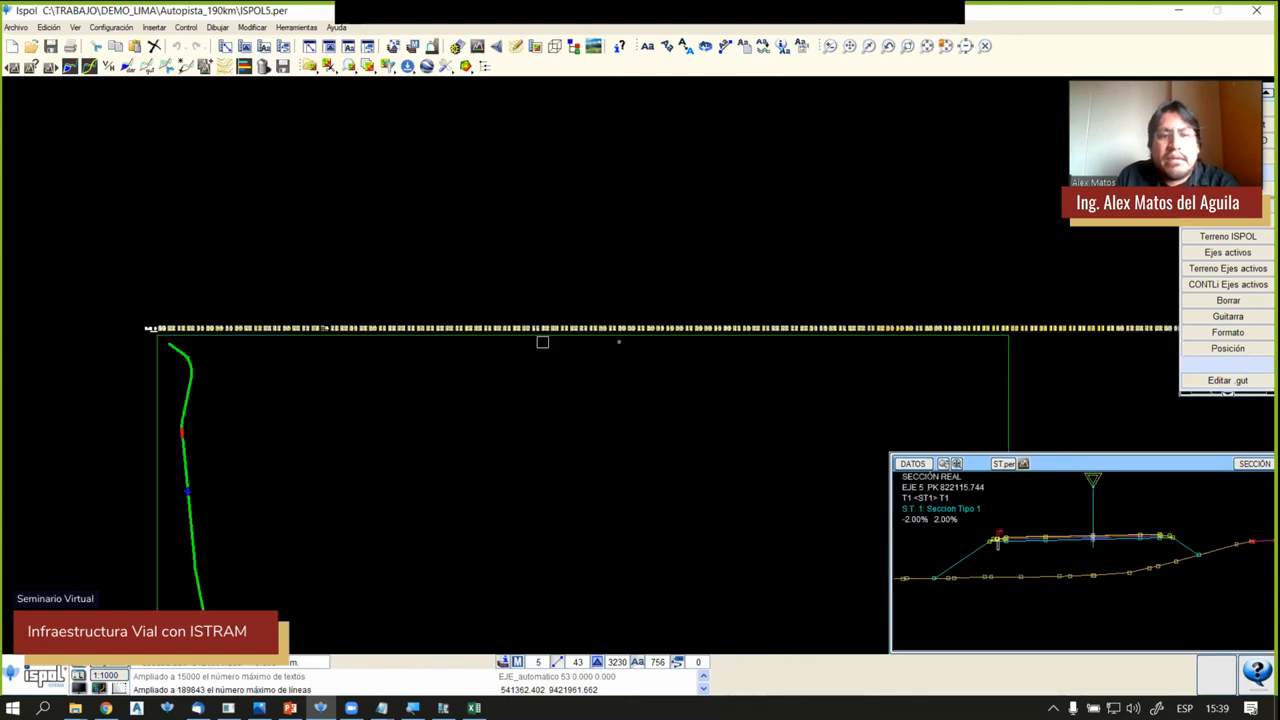
pyautogui.moveTo(619, 342); pyautogui.dragTo(310, 325, button='middle')
pyautogui.scroll(-2, 360, 300)
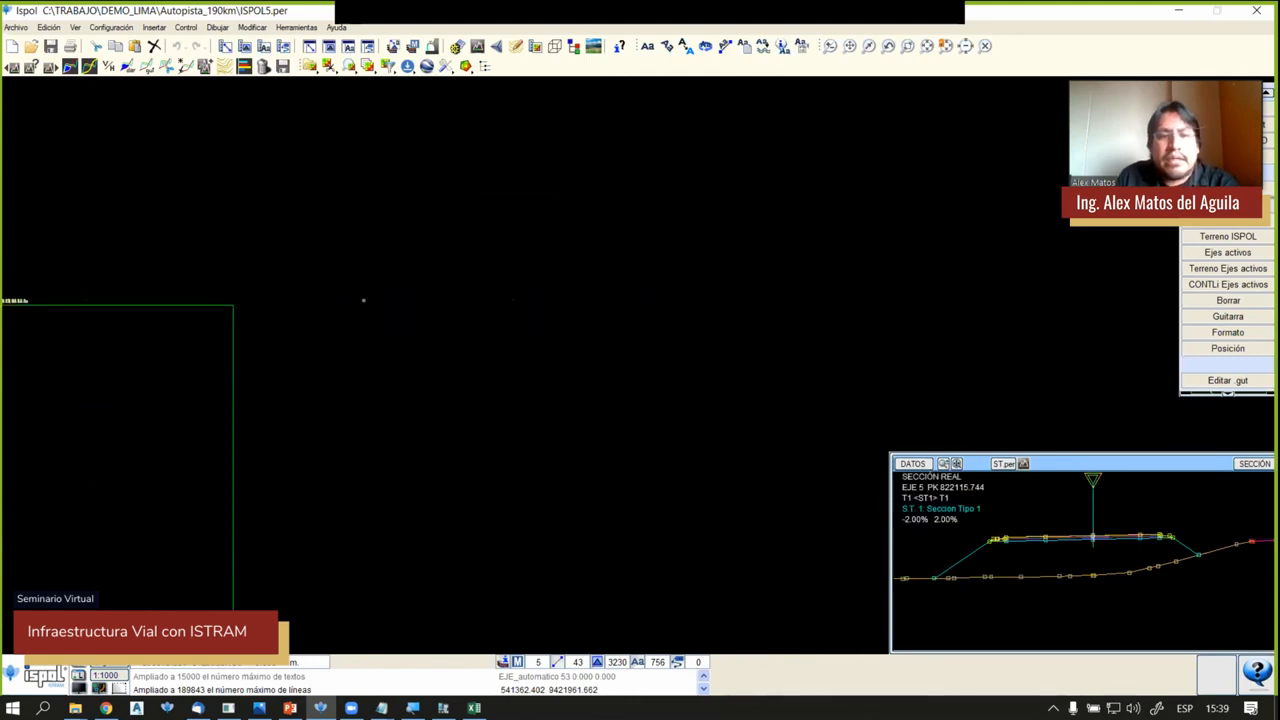
pyautogui.scroll(5, 1112, 292)
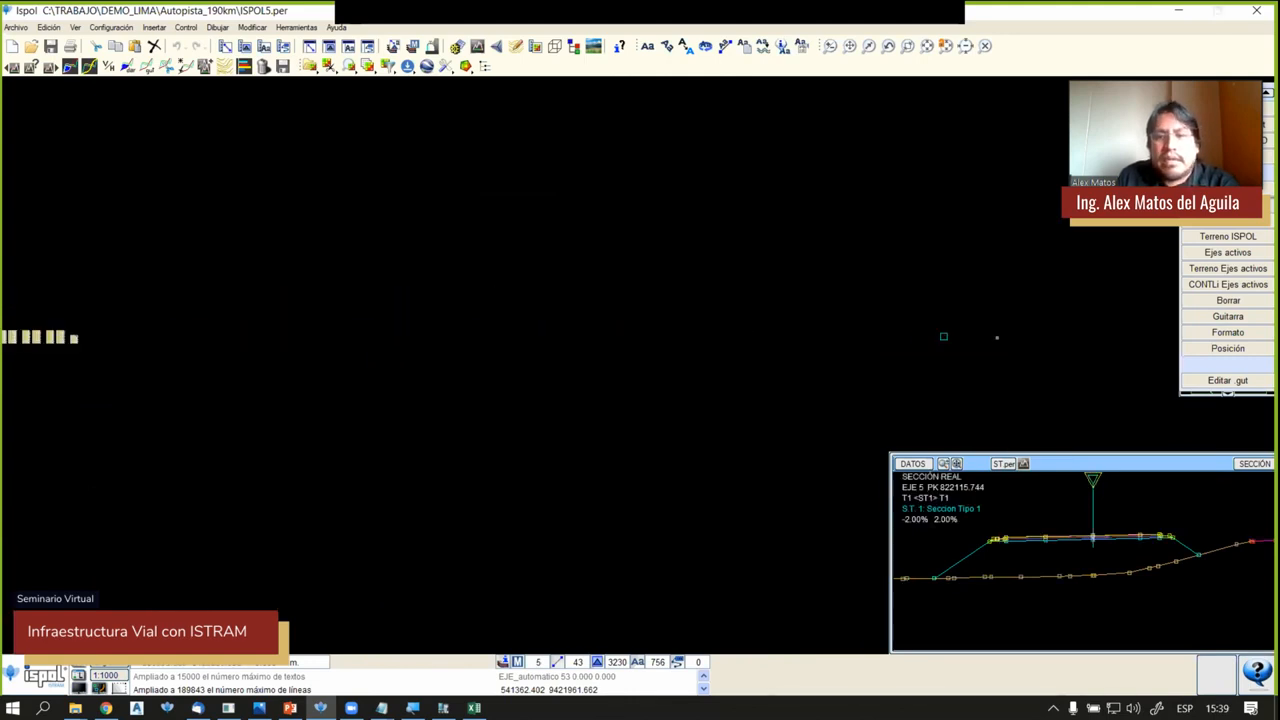
pyautogui.scroll(-3, 872, 340)
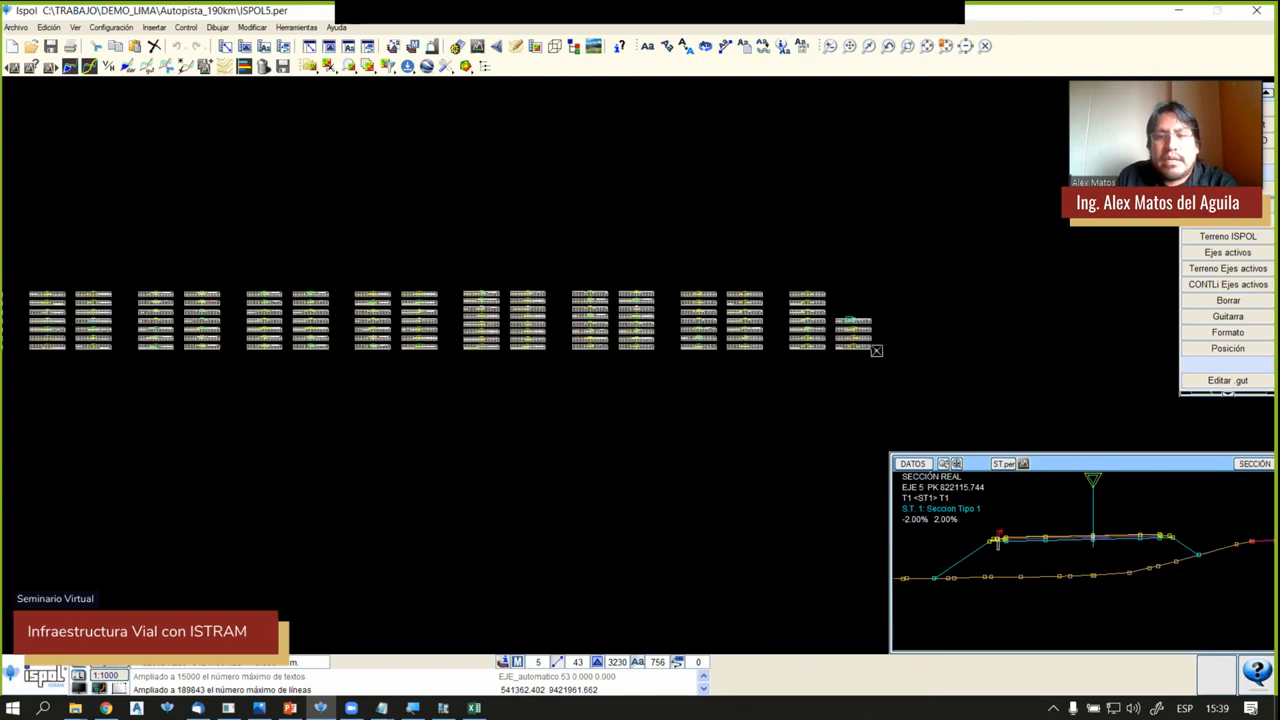
pyautogui.scroll(5, 876, 350)
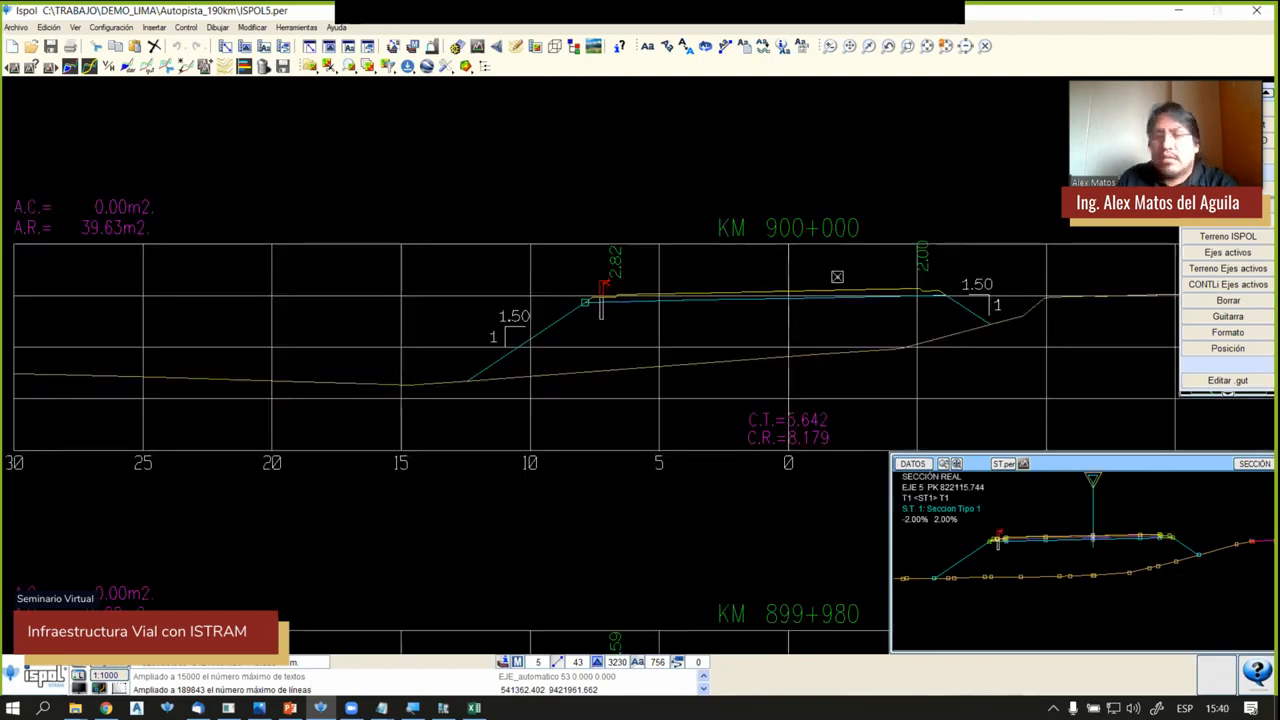
pyautogui.scroll(-5, 764, 270)
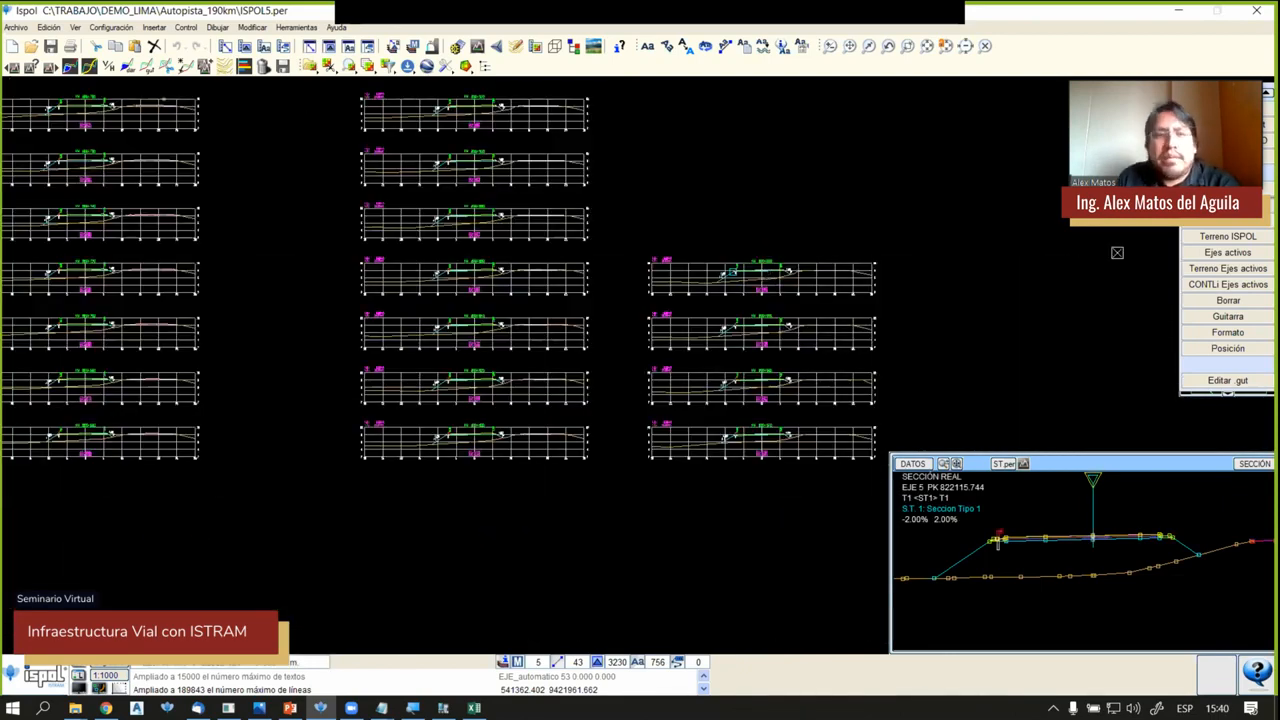
# Create a new print mode with PDF output and set it to plot by pen (Pluma)
pyautogui.click(70, 46)
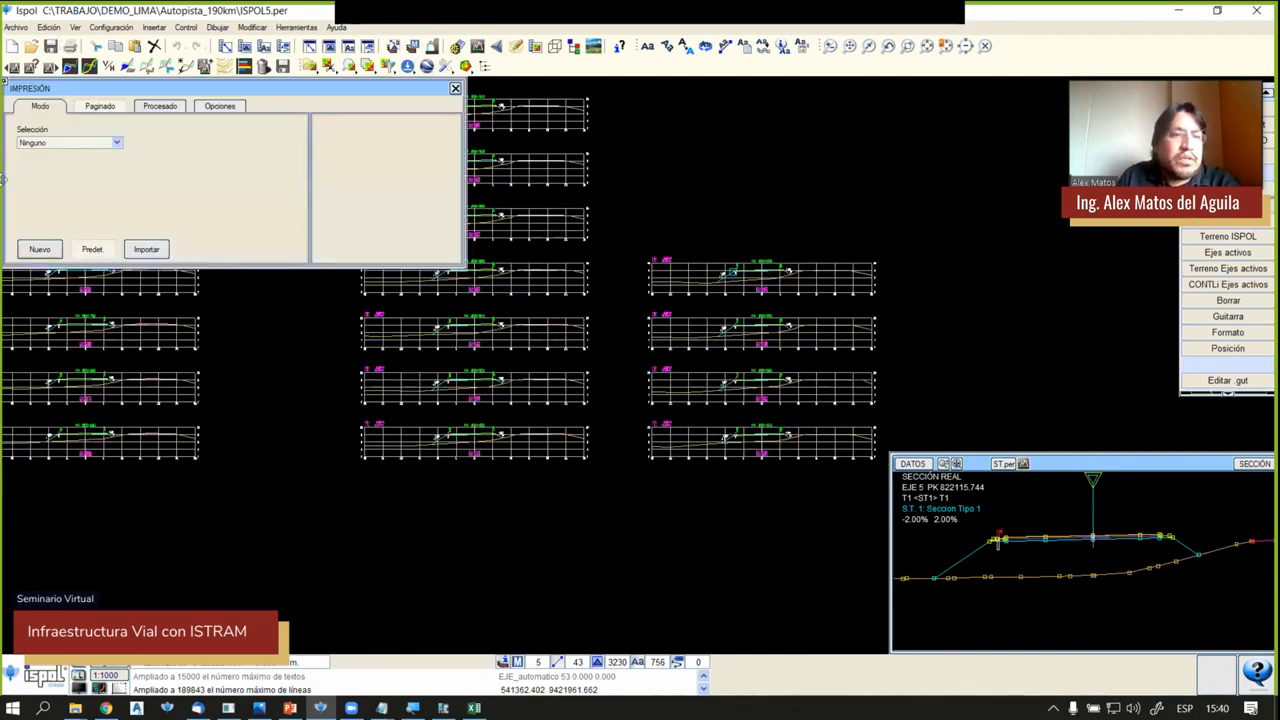
pyautogui.click(117, 142)
pyautogui.click(52, 198)
pyautogui.click(40, 249)
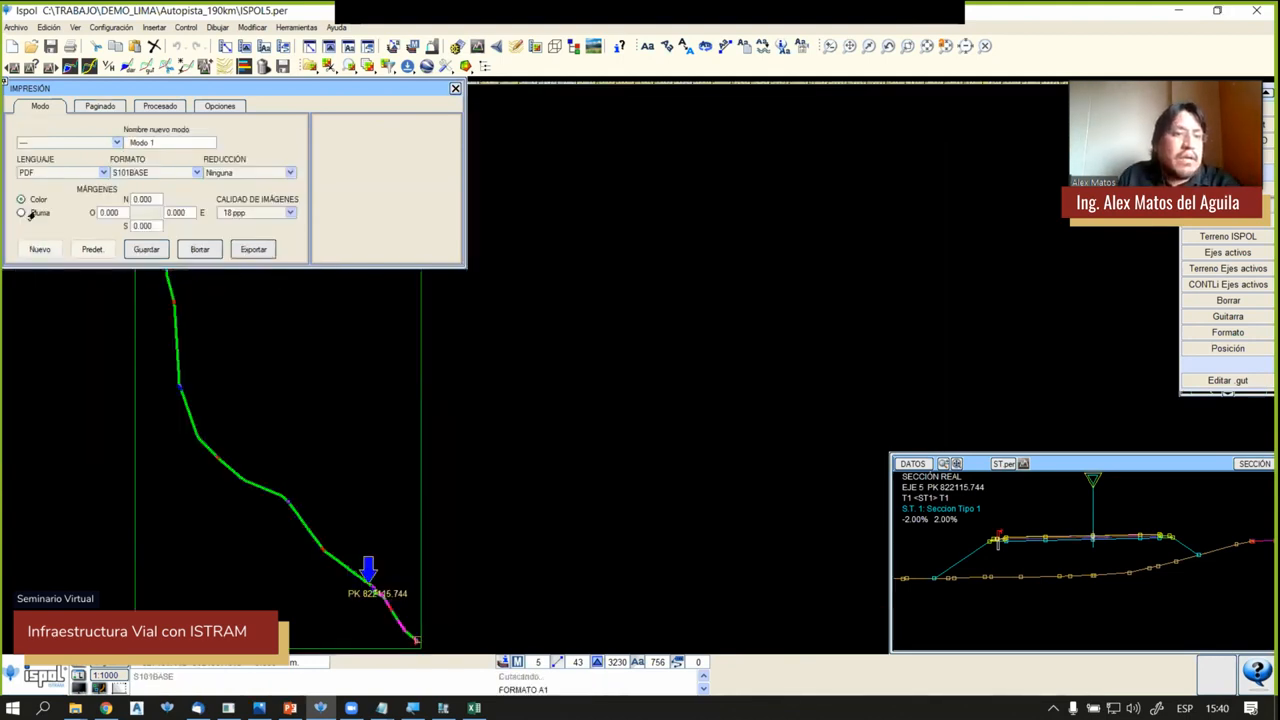
pyautogui.click(28, 214)
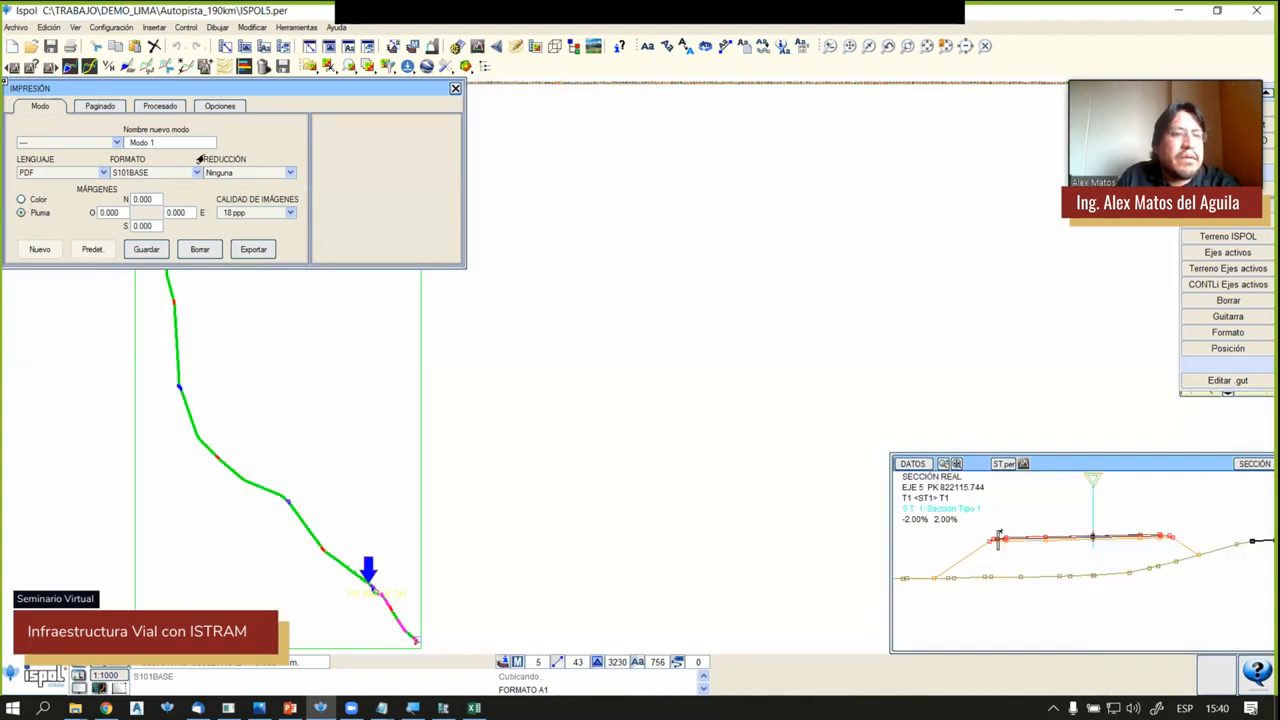
# Load the page layout file gut.pag together with its own title block
pyautogui.click(100, 107)
pyautogui.click(127, 126)
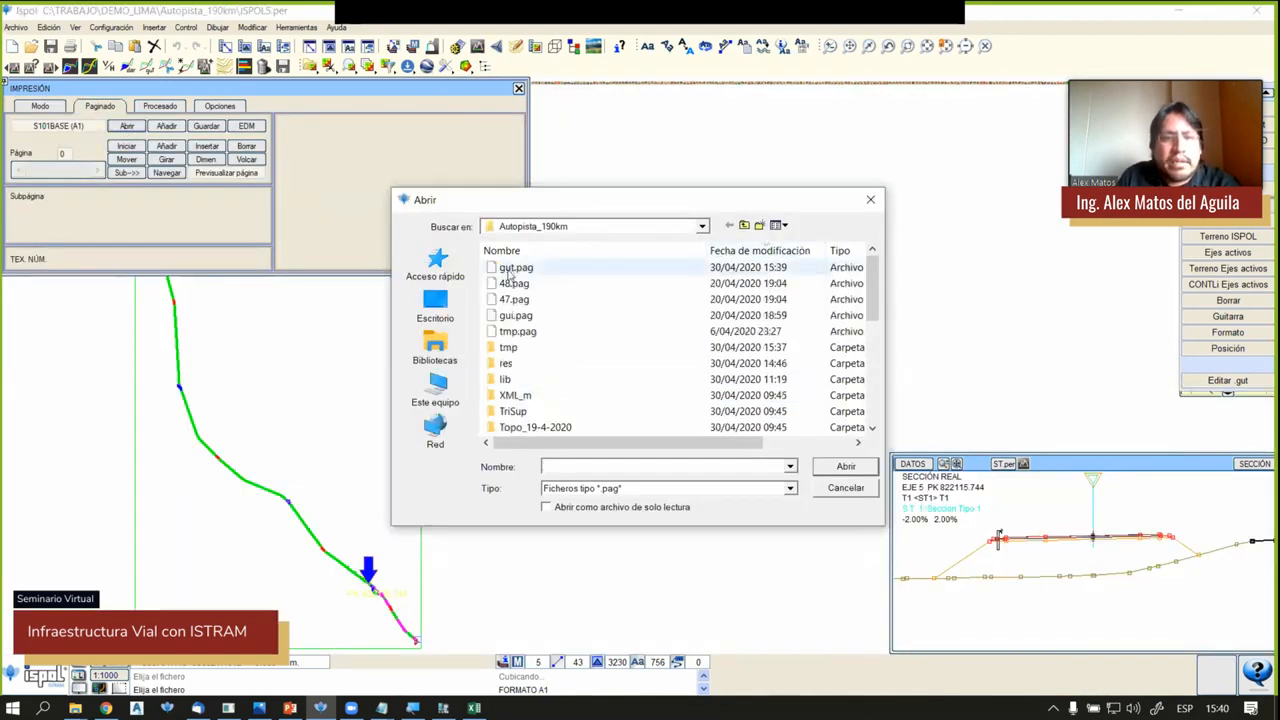
pyautogui.click(512, 268)
pyautogui.click(846, 466)
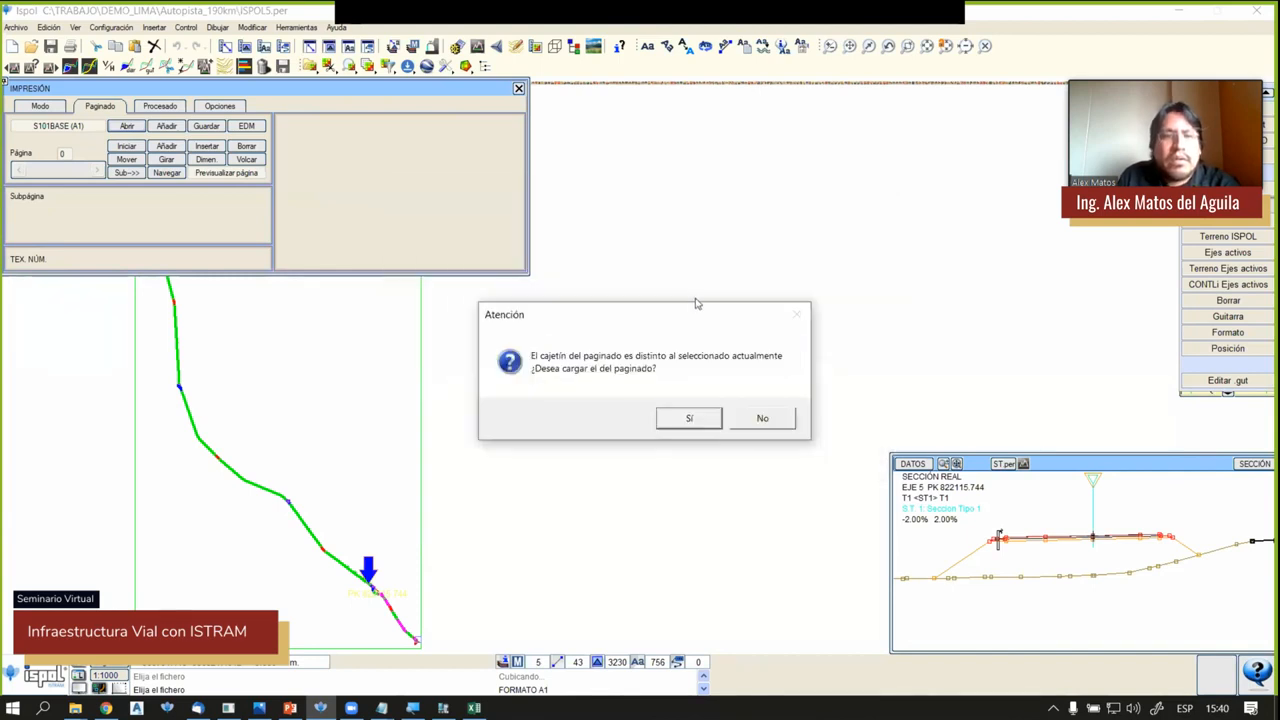
pyautogui.click(678, 420)
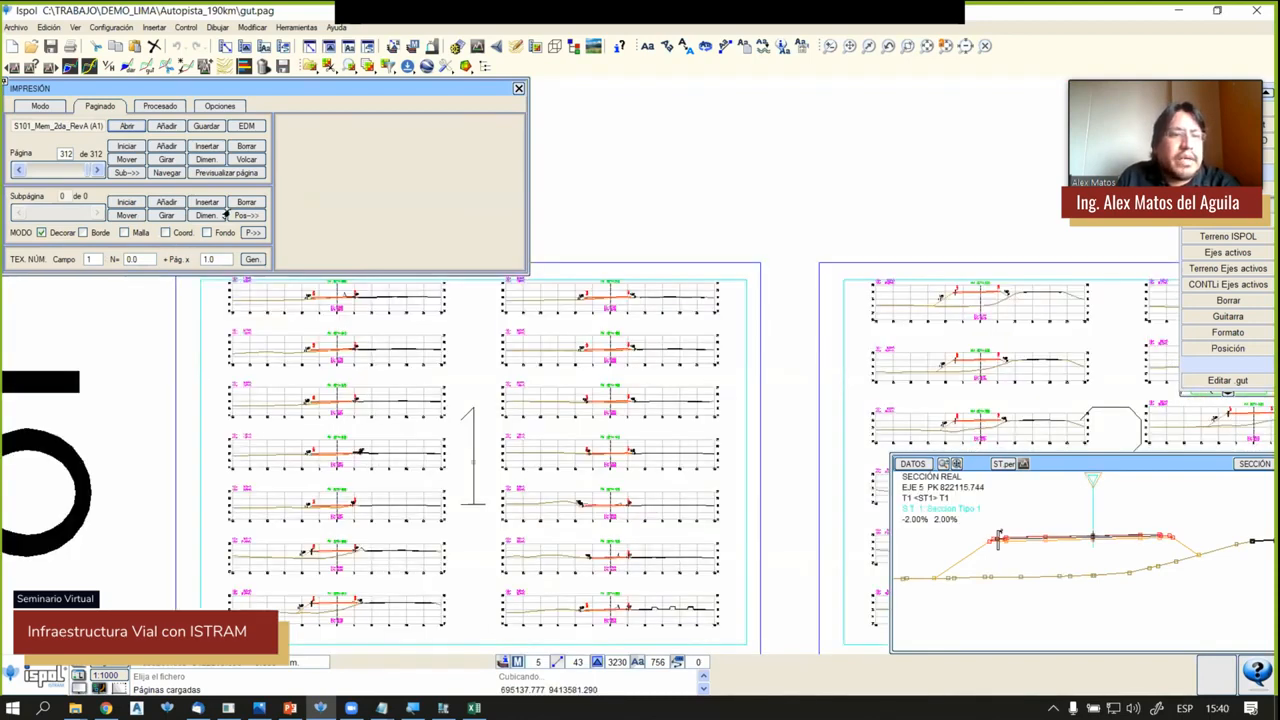
# Set the current page to 1 and preview how that sheet of cross sections prints
pyautogui.click(66, 154)
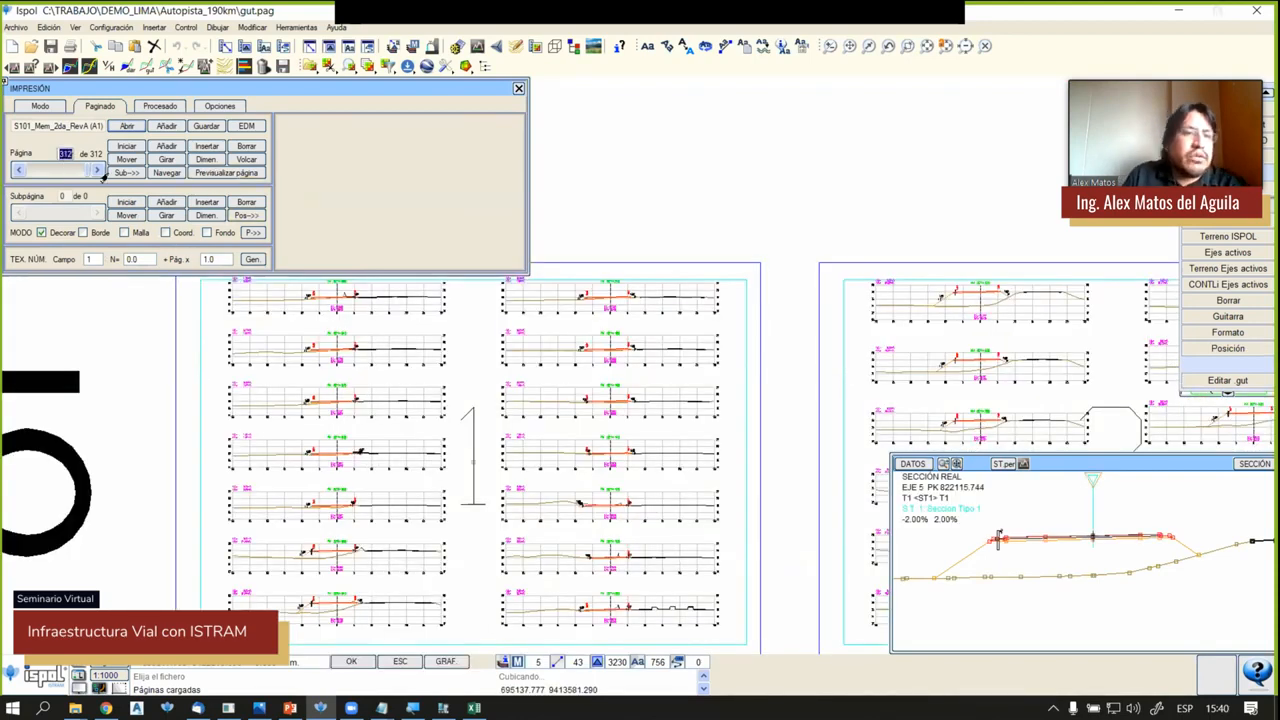
pyautogui.press('ctrl')
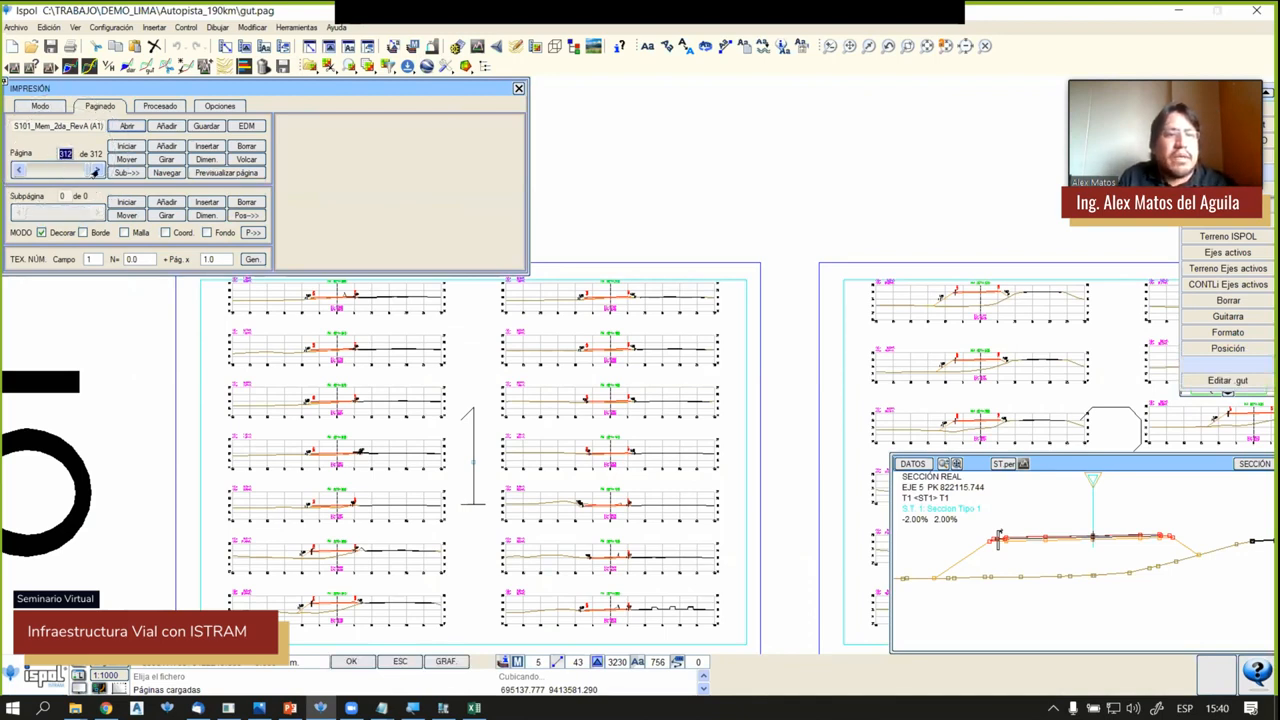
pyautogui.write('1')
pyautogui.press('Return')
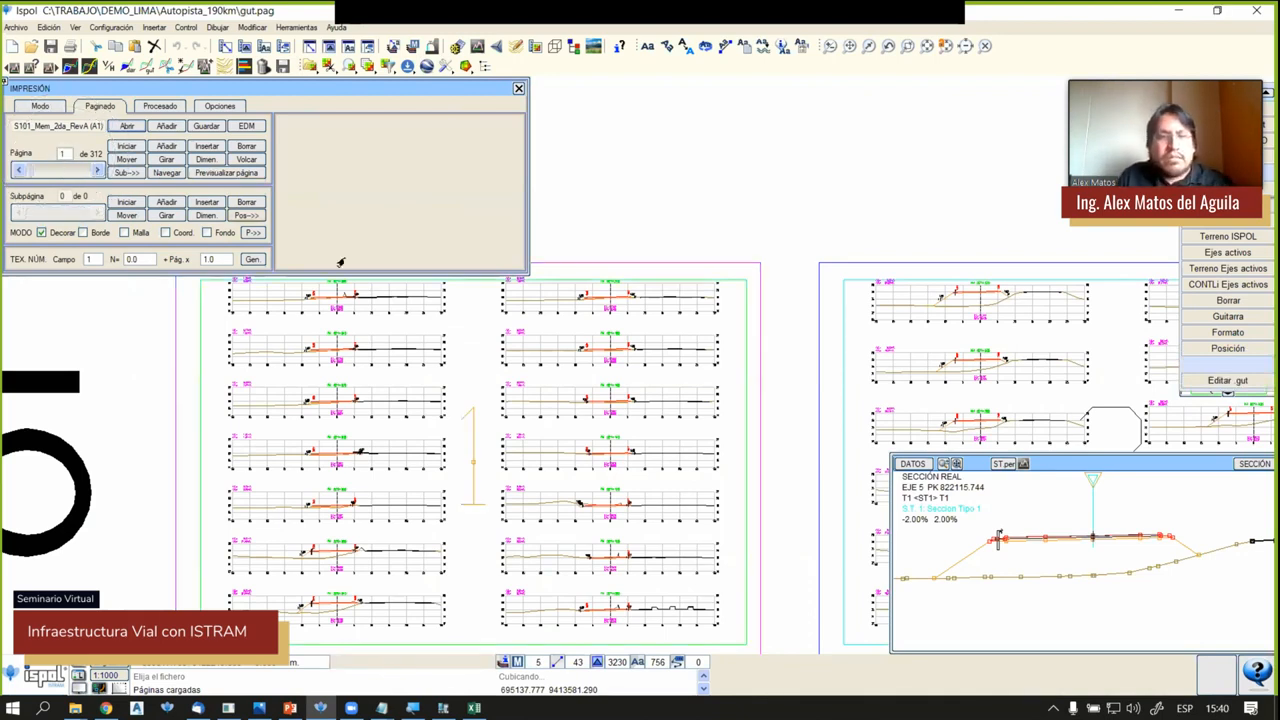
pyautogui.scroll(-2, 564, 398)
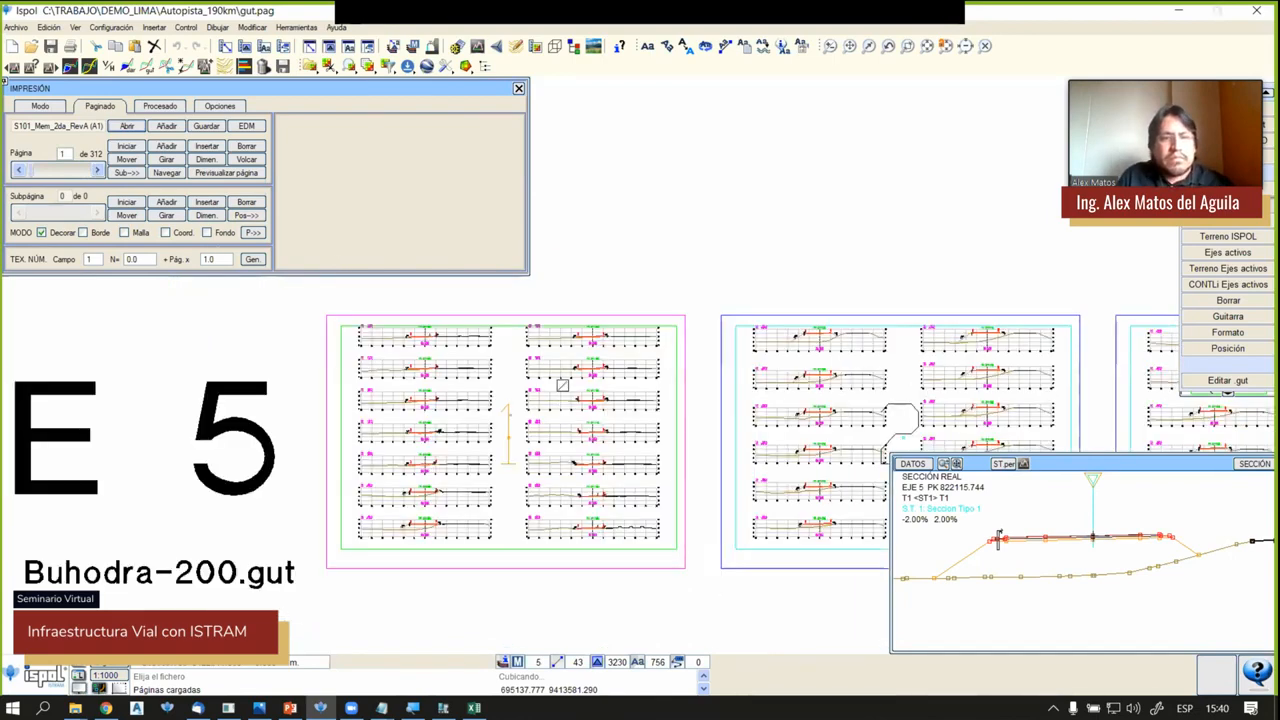
pyautogui.scroll(2, 505, 431)
pyautogui.click(224, 173)
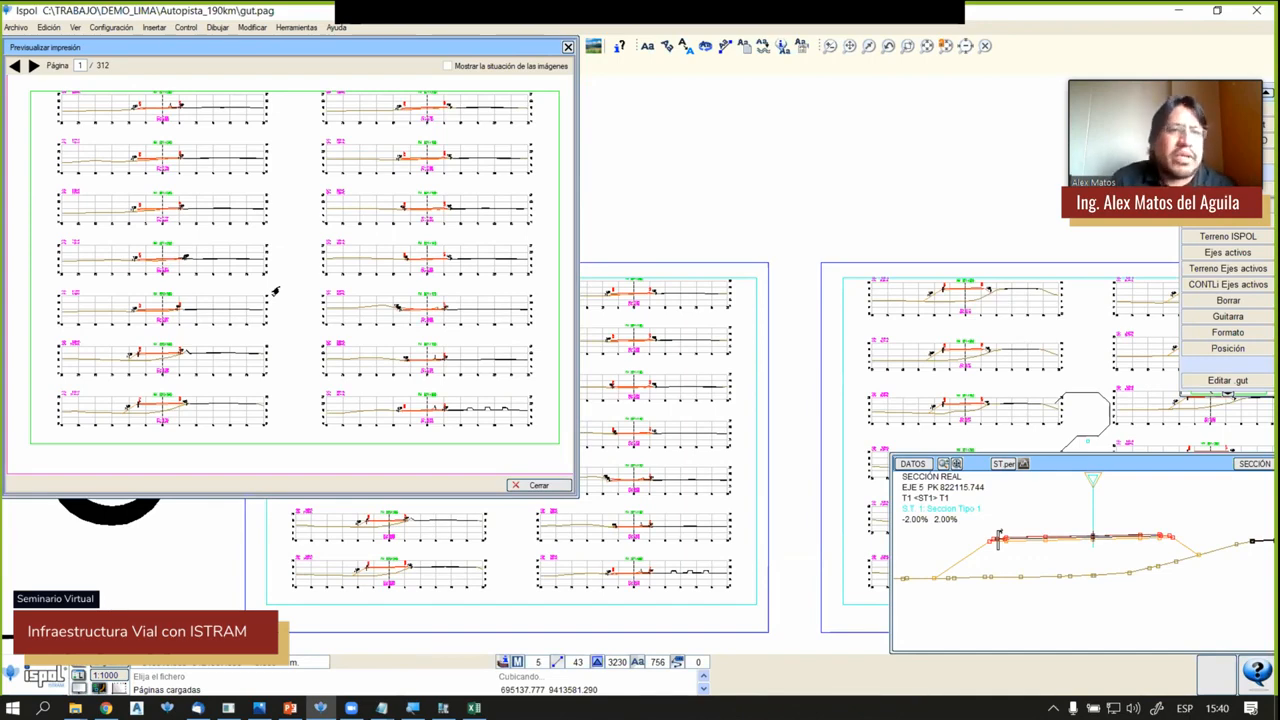
pyautogui.click(568, 47)
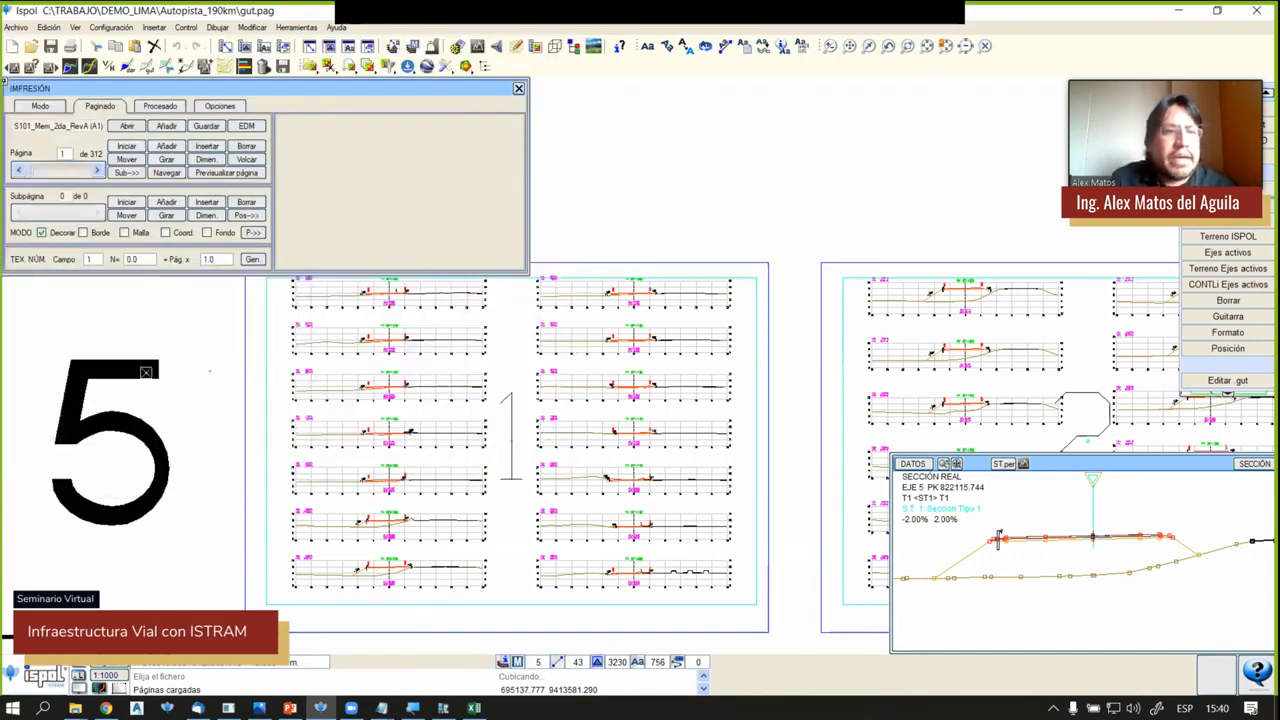
# Print all pages to 30-4-2020.pdf in the Autopista_190km folder, with everything in one document
pyautogui.click(156, 107)
pyautogui.click(250, 130)
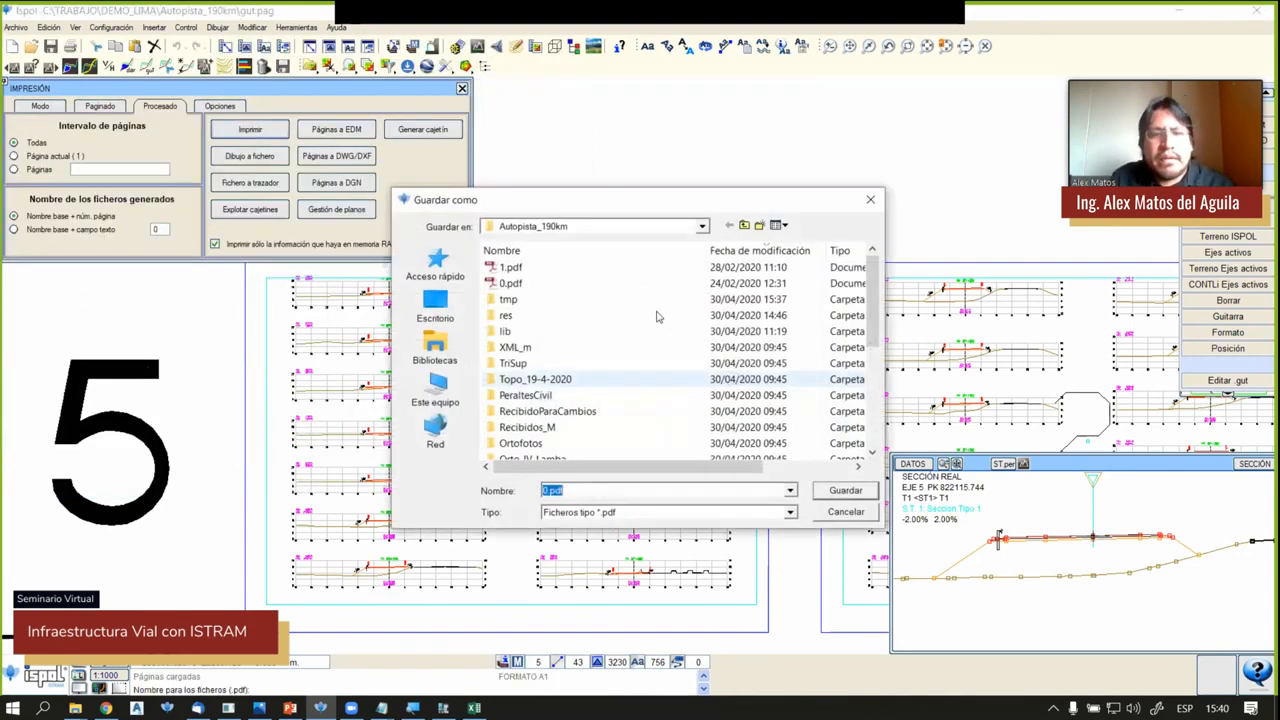
pyautogui.click(545, 491)
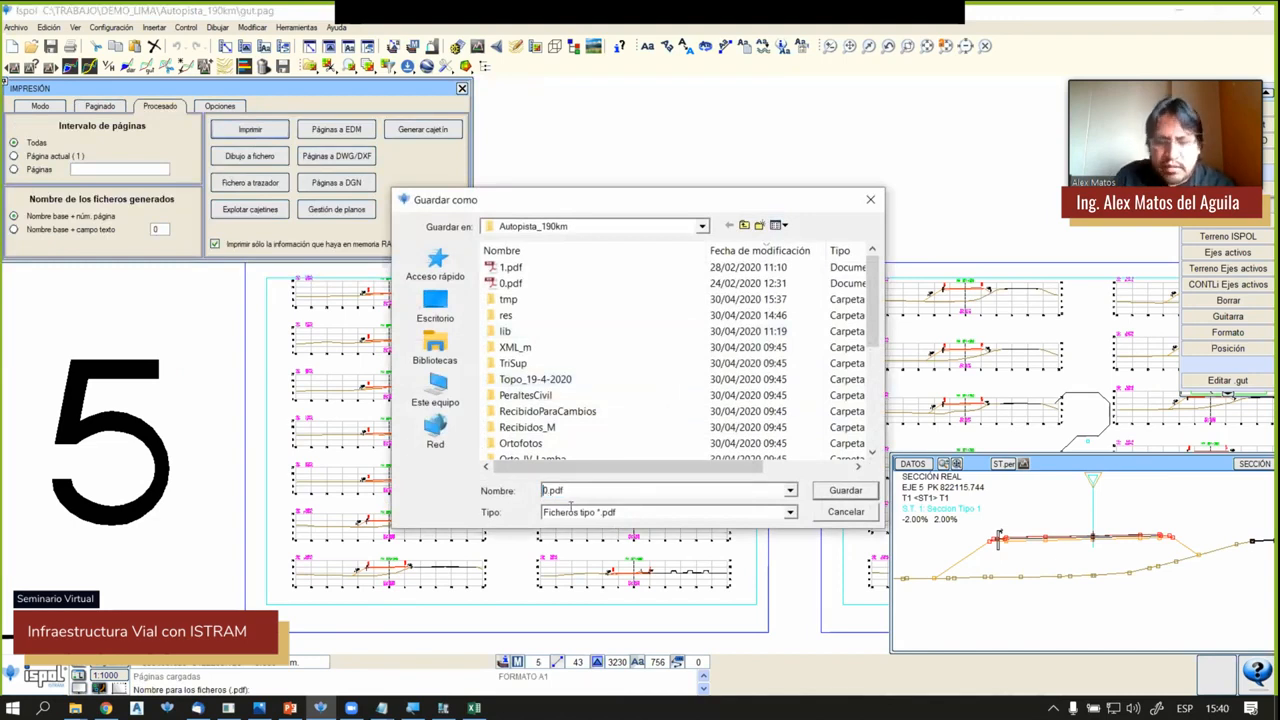
pyautogui.press('Delete')
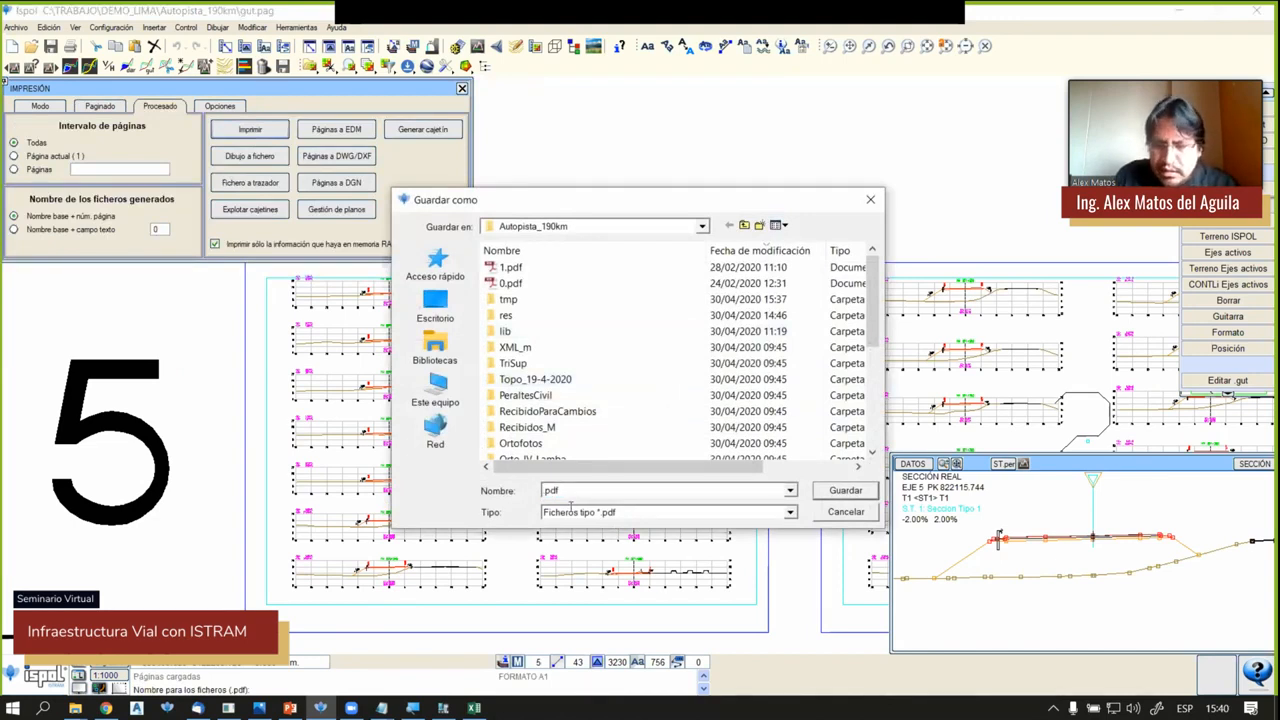
pyautogui.write('30')
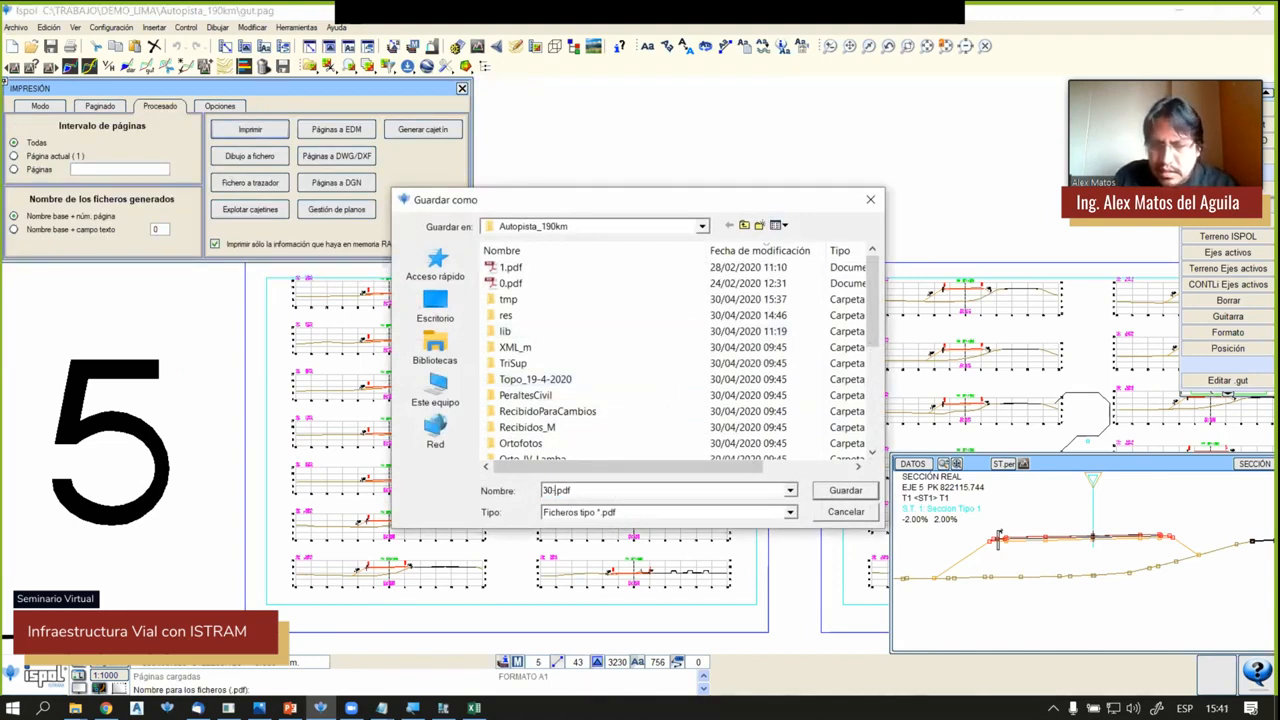
pyautogui.write('-4-2020')
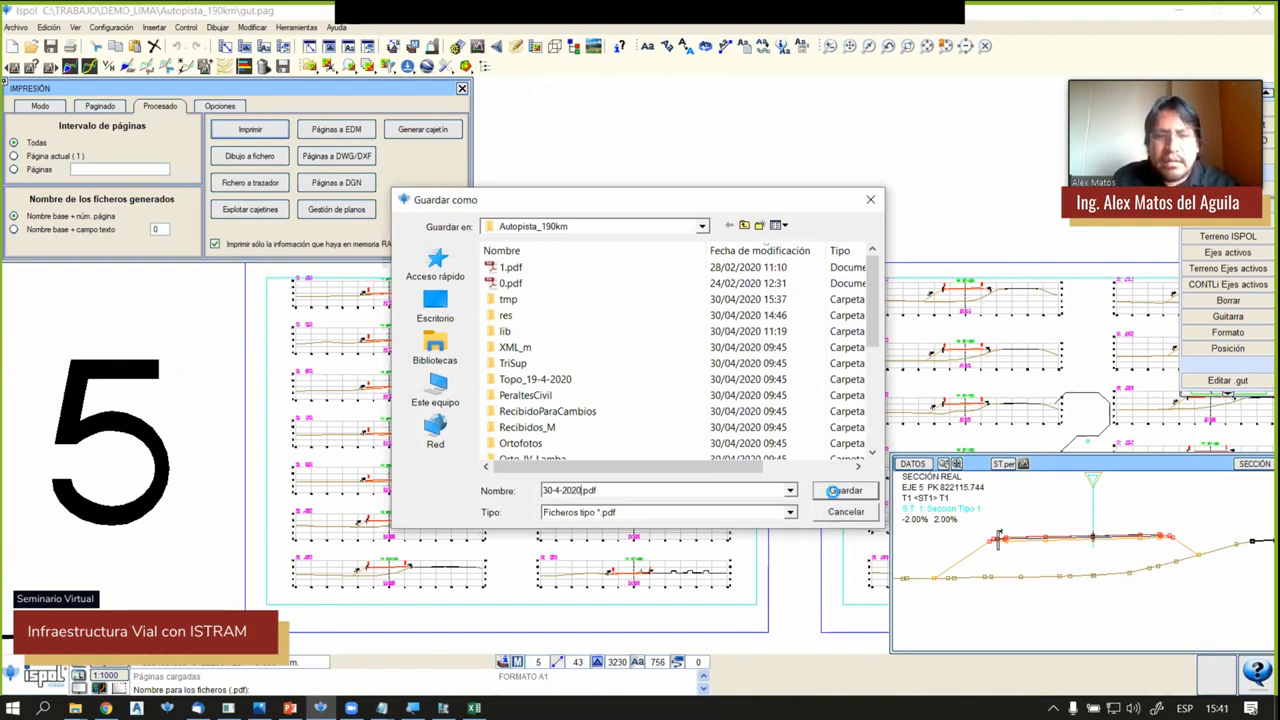
pyautogui.click(833, 491)
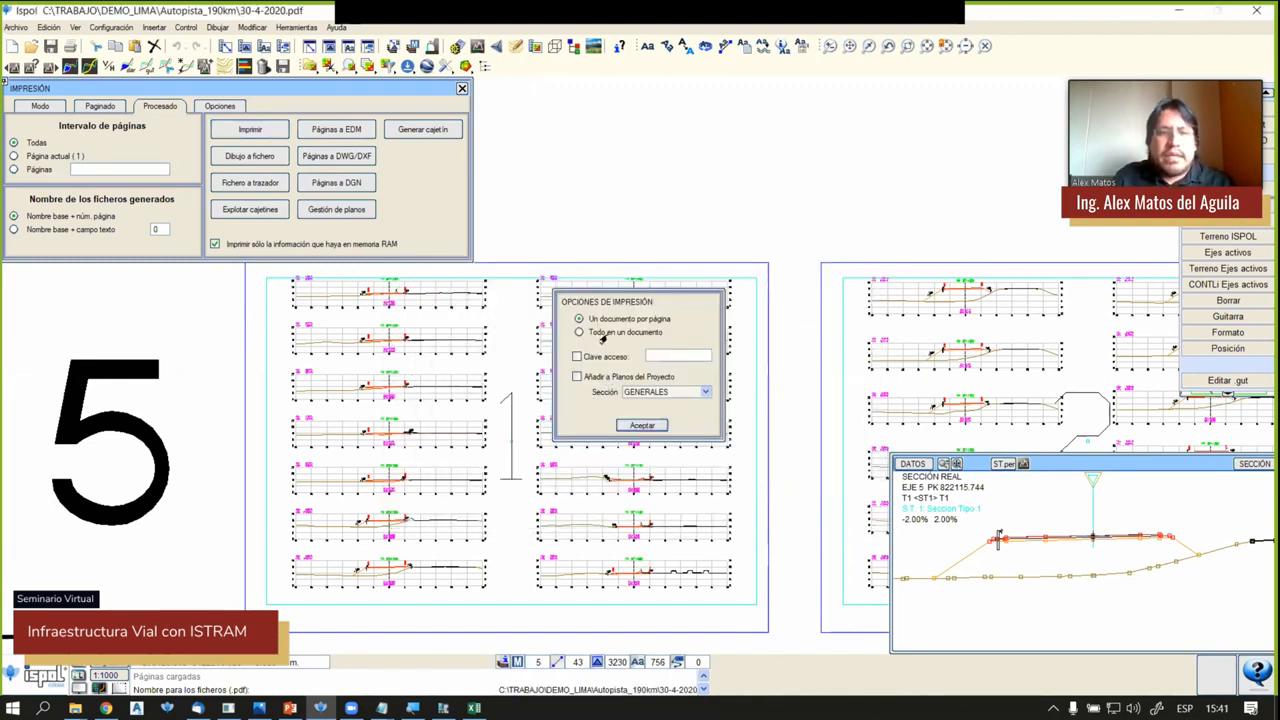
pyautogui.click(603, 335)
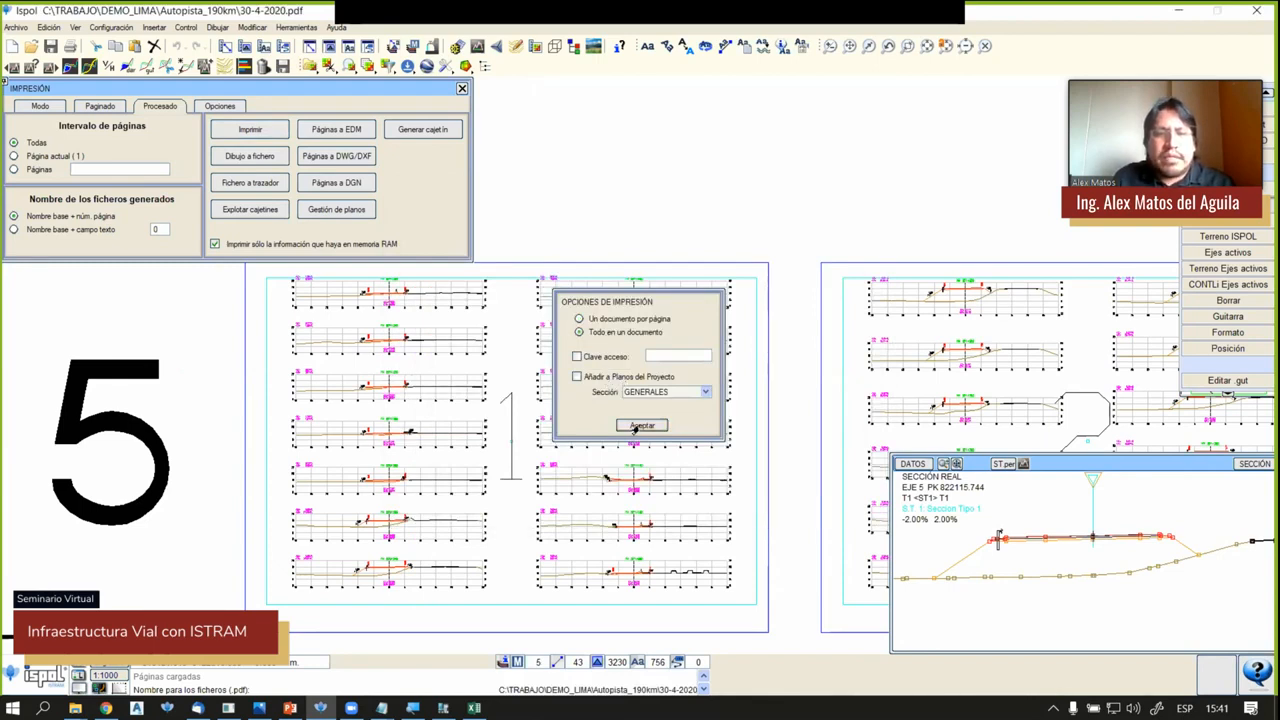
pyautogui.click(637, 426)
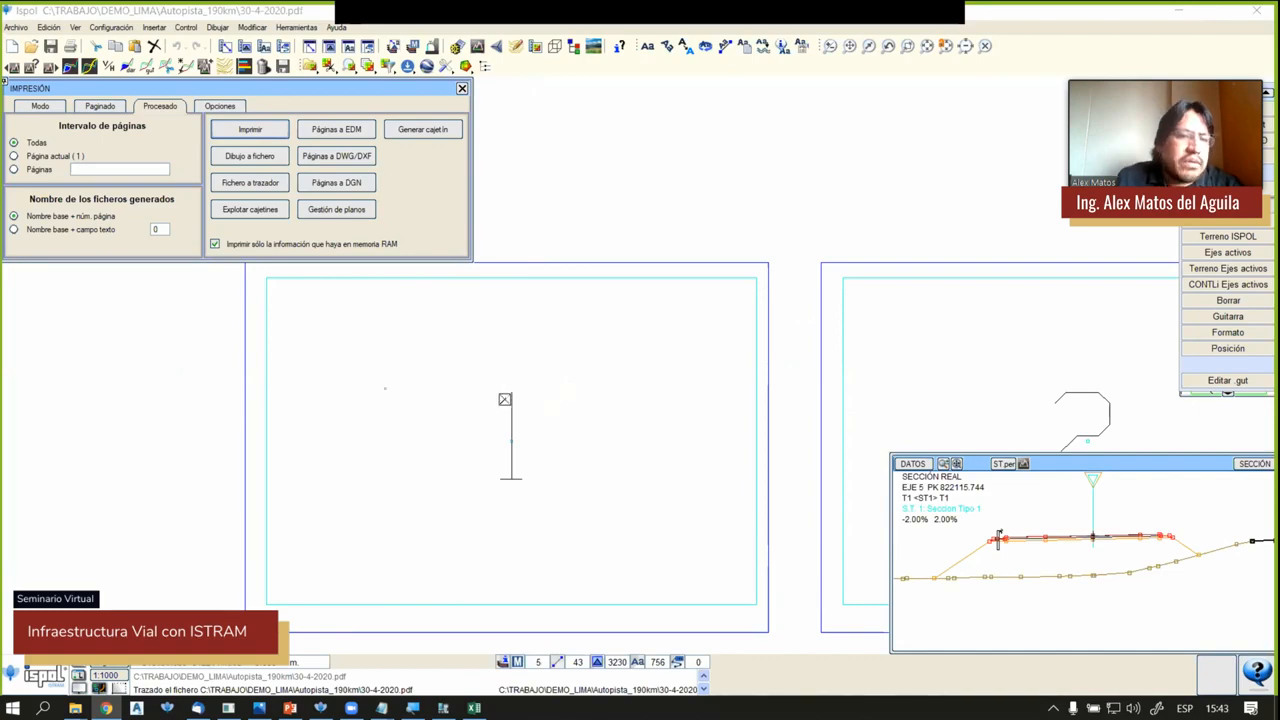
pyautogui.scroll(-3, 460, 437)
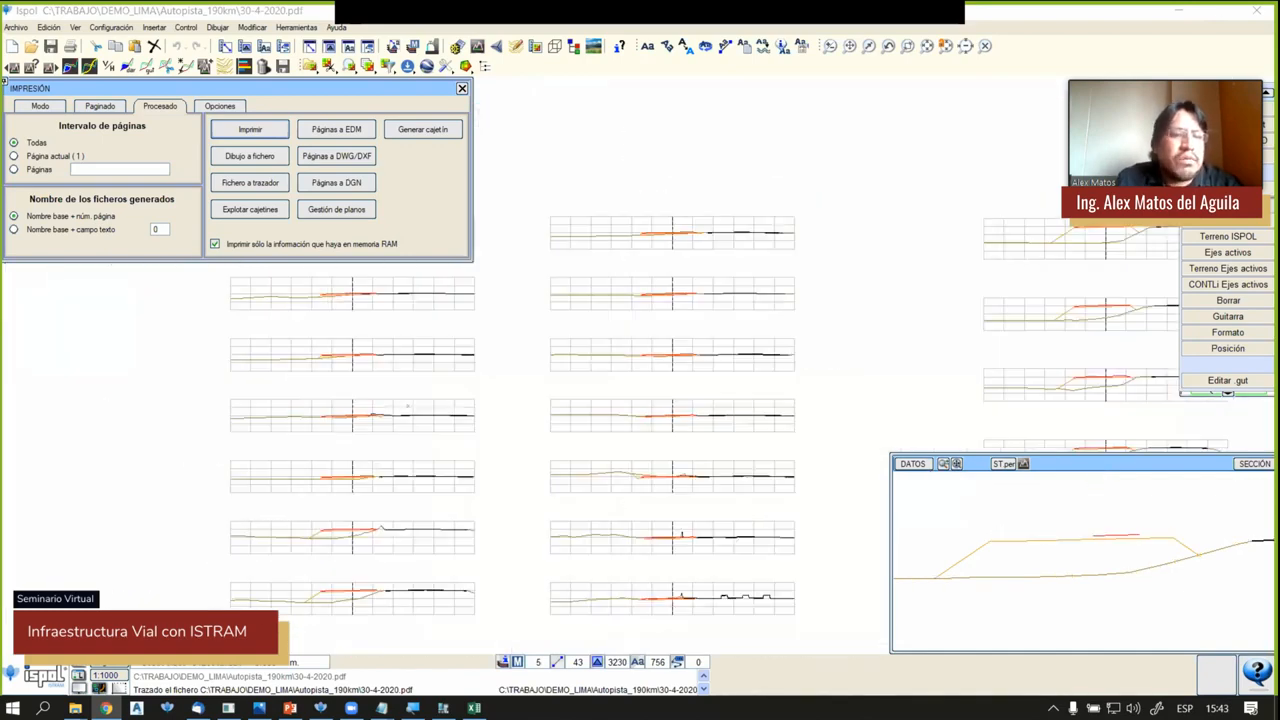
pyautogui.scroll(-4, 408, 406)
pyautogui.scroll(5, 416, 396)
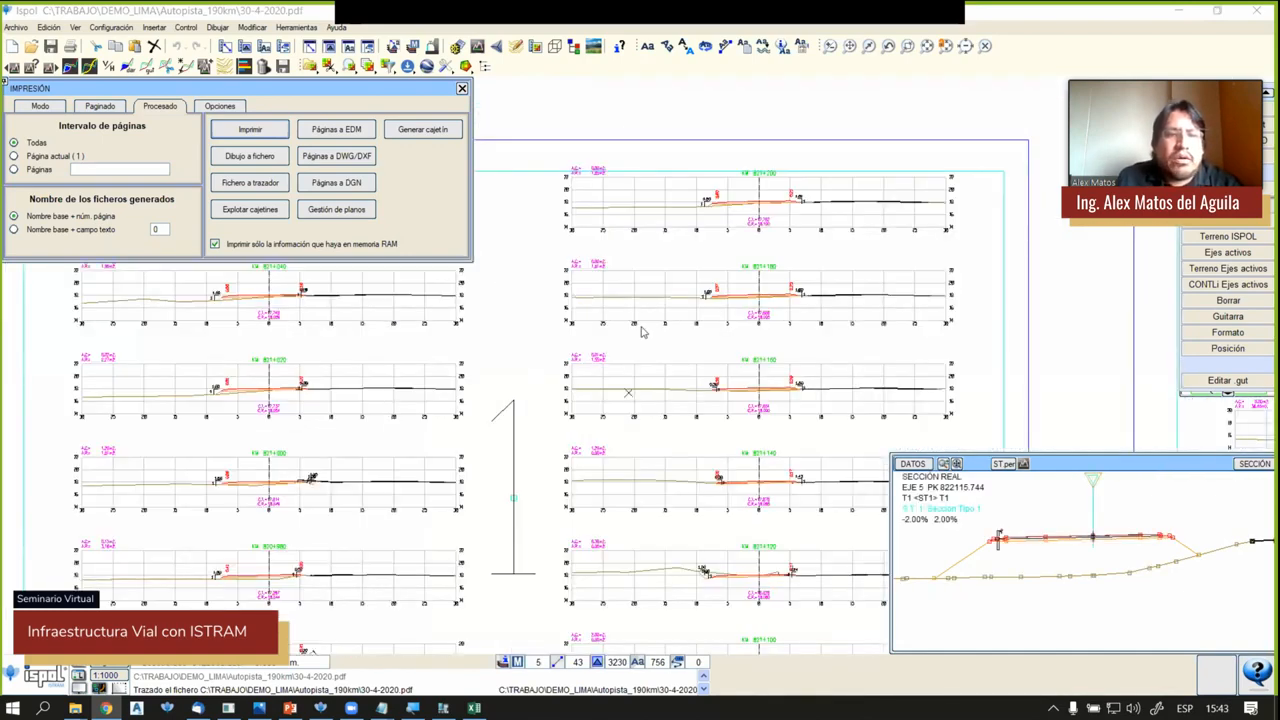
# Open the project folder, sort its files by modification date and open 30-4-2020.pdf in Adobe Acrobat Pro
pyautogui.scroll(-3, 424, 381)
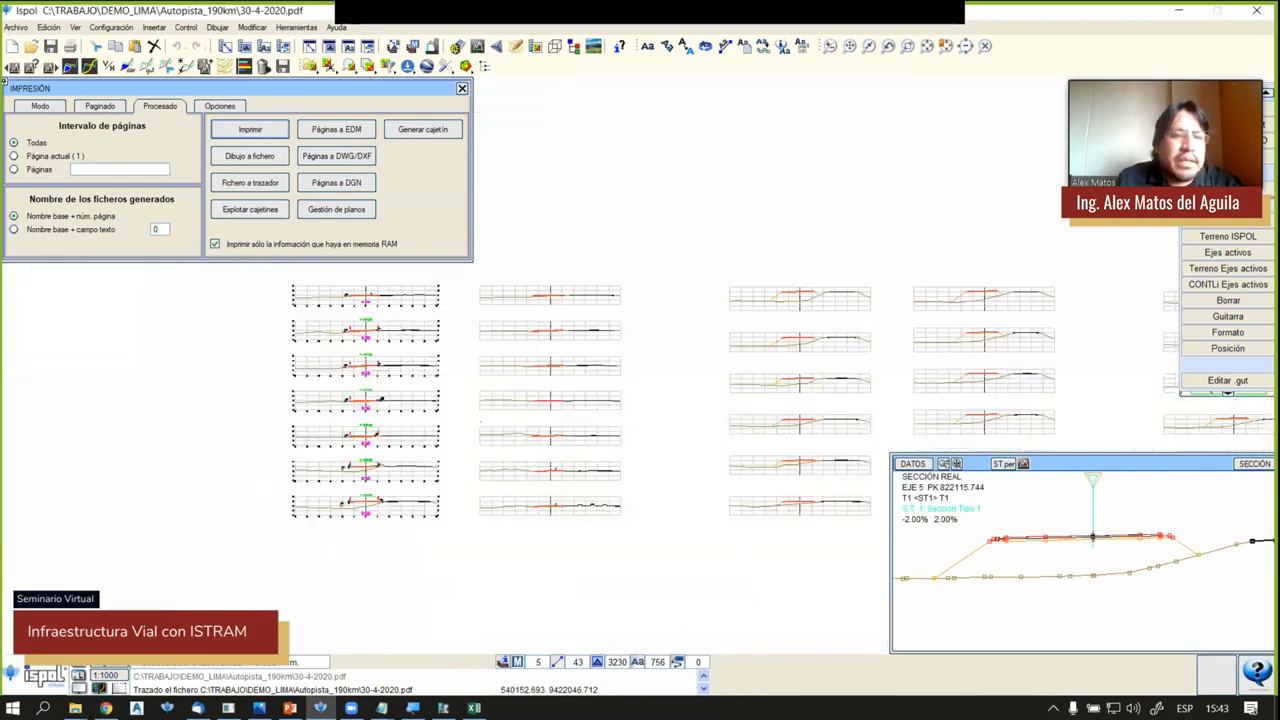
pyautogui.scroll(2, 441, 416)
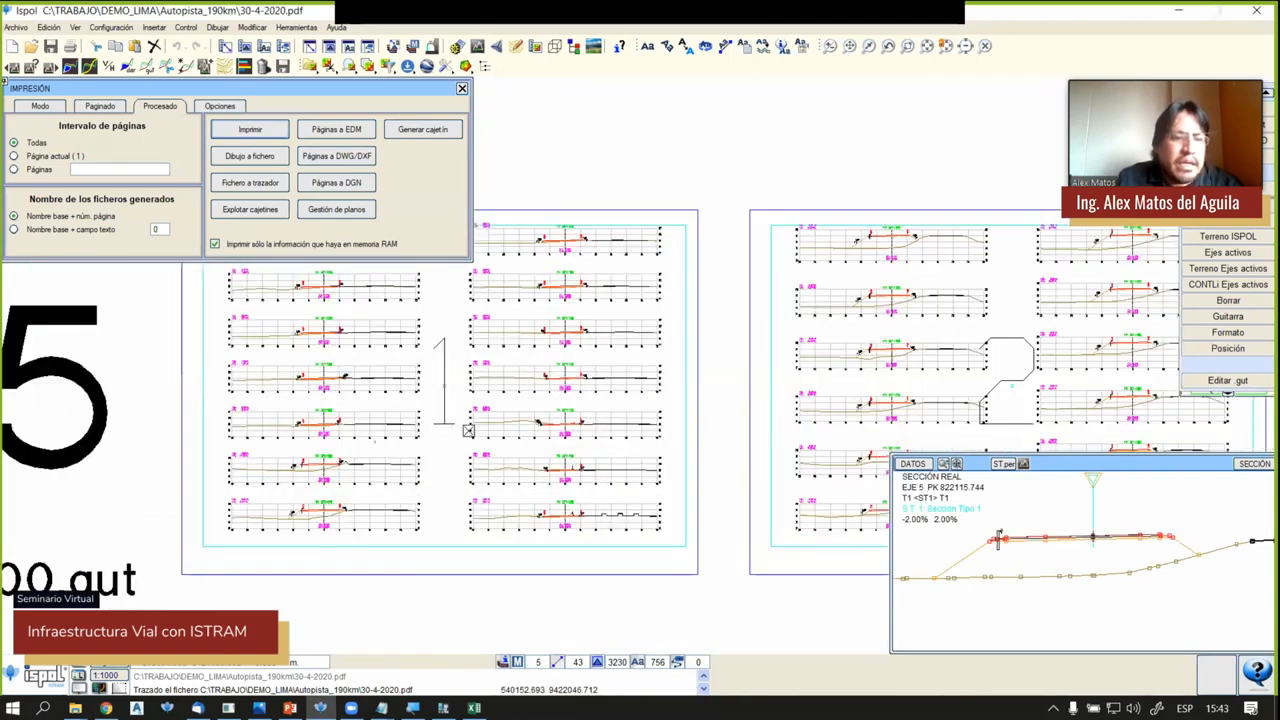
pyautogui.click(16, 27)
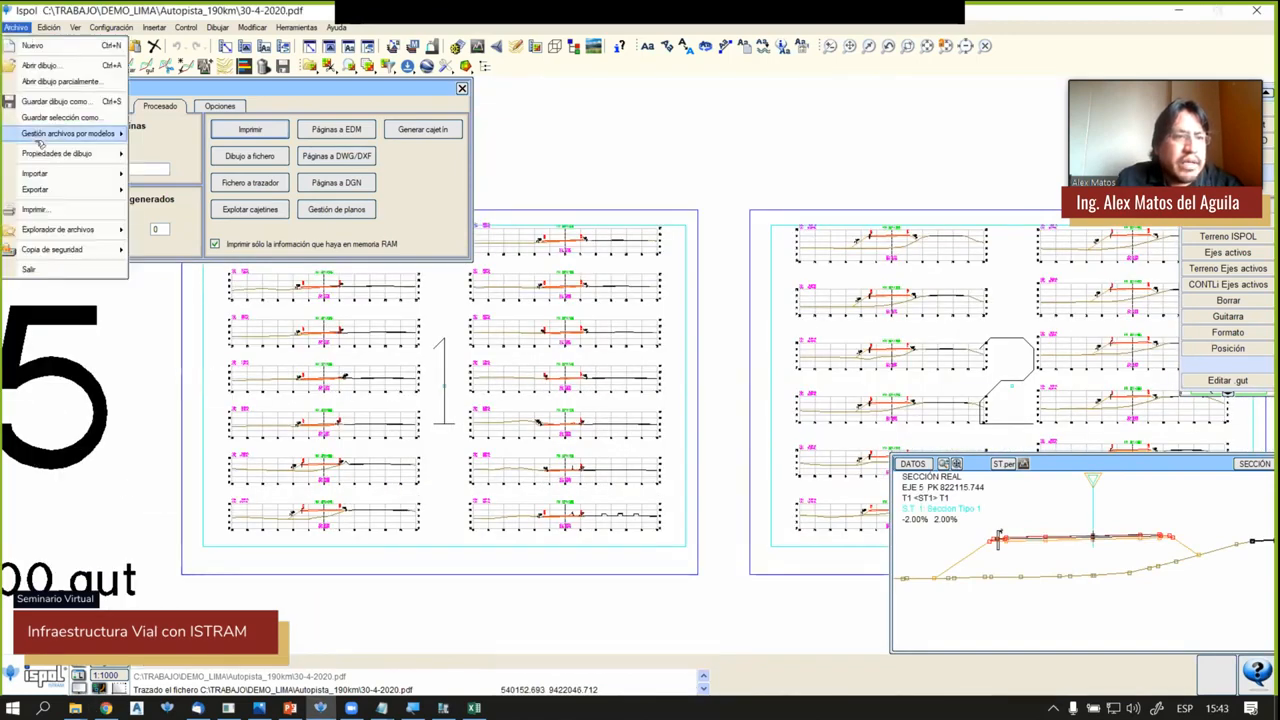
pyautogui.moveTo(72, 231)
pyautogui.click(171, 231)
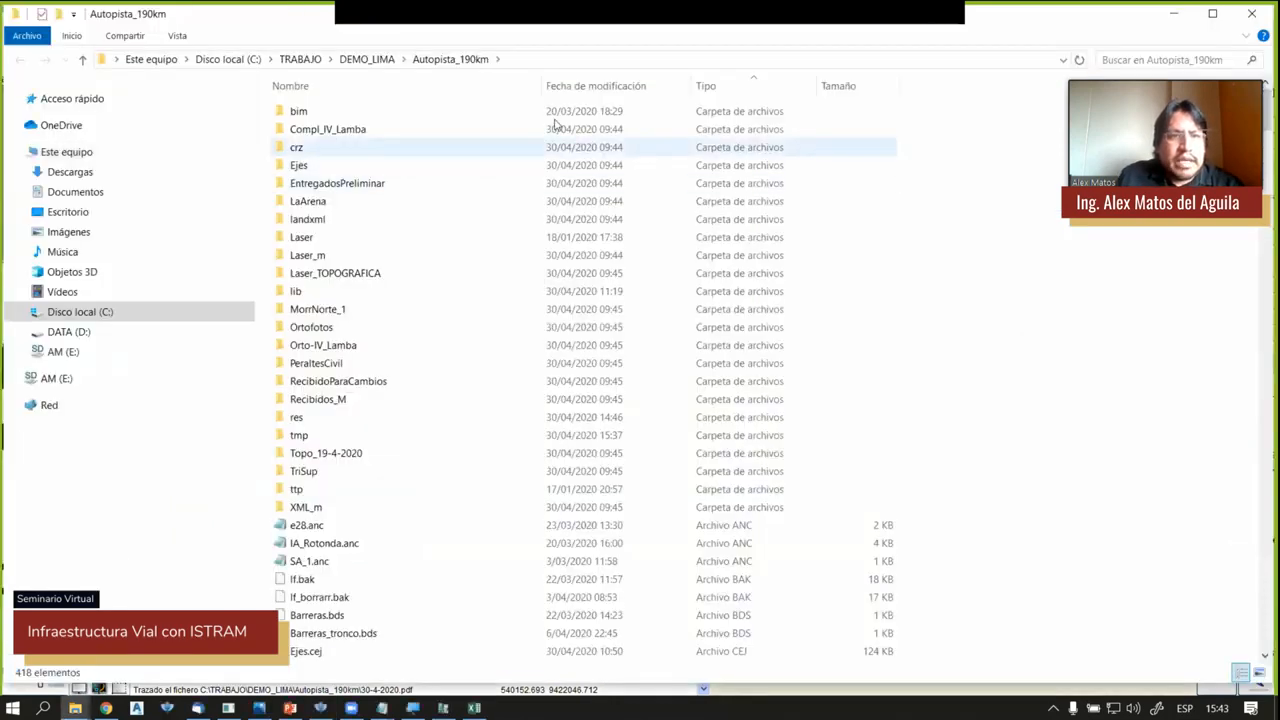
pyautogui.click(598, 87)
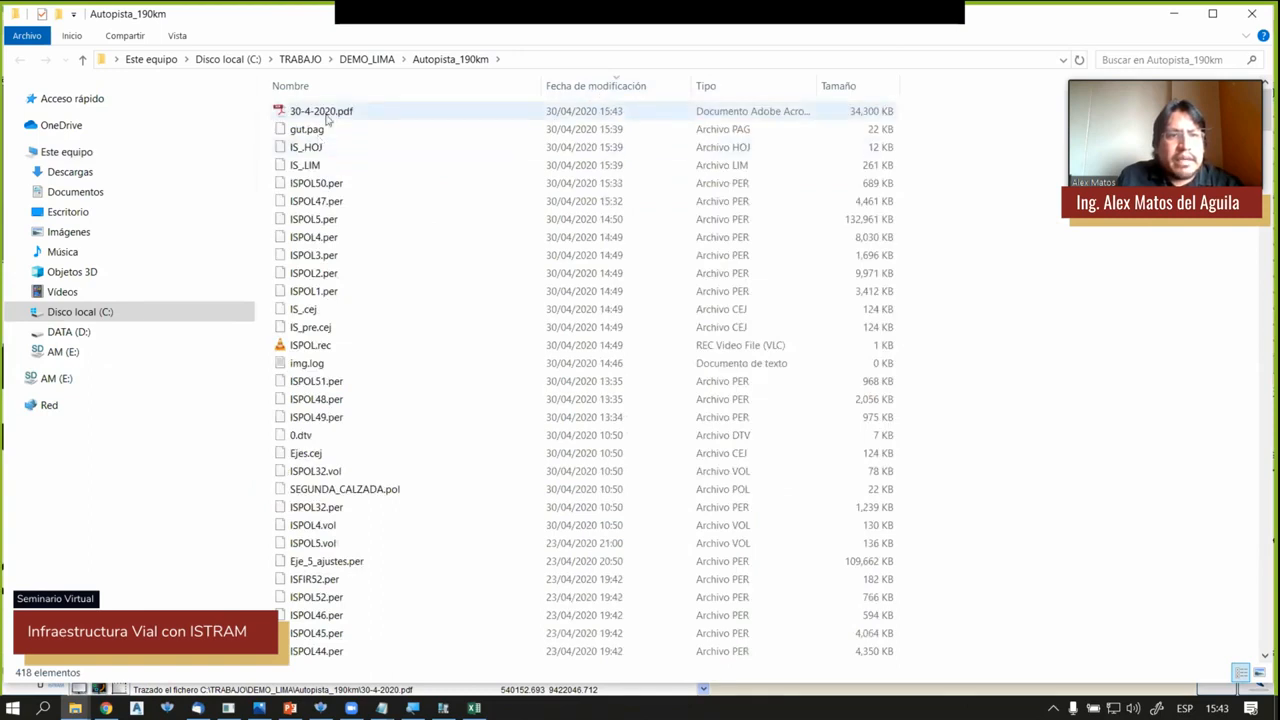
pyautogui.click(618, 109)
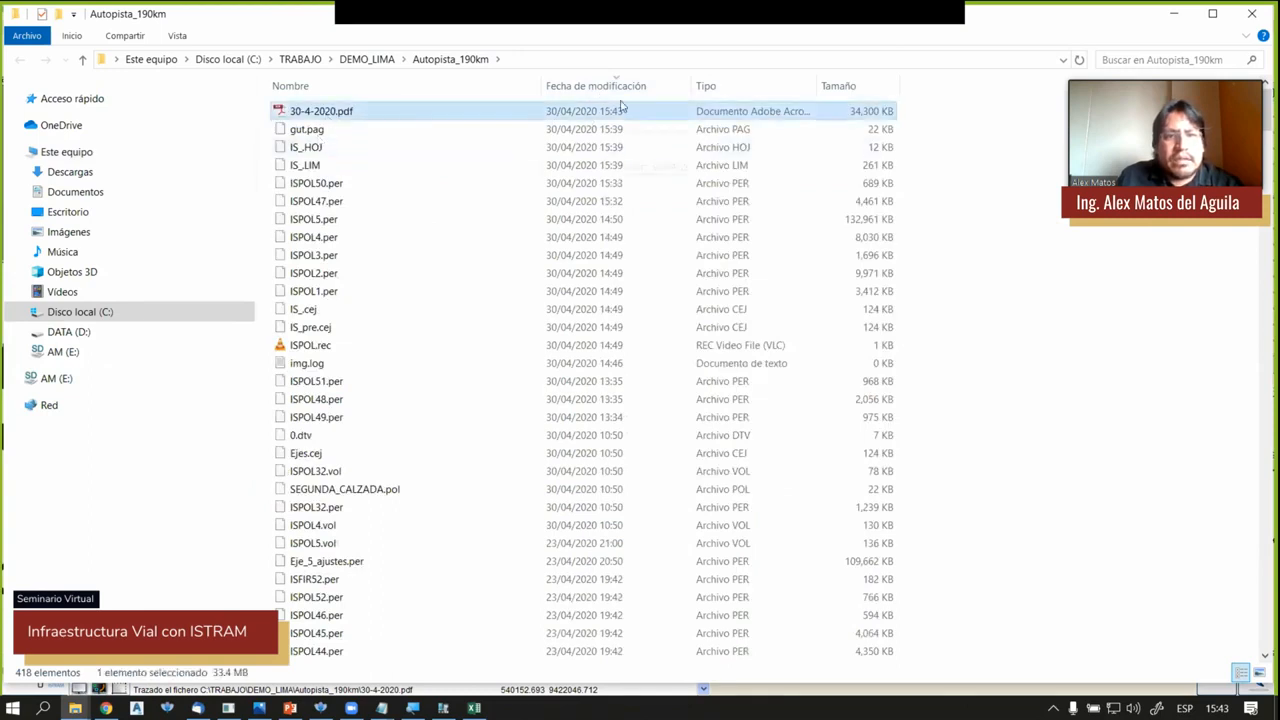
pyautogui.doubleClick(308, 113)
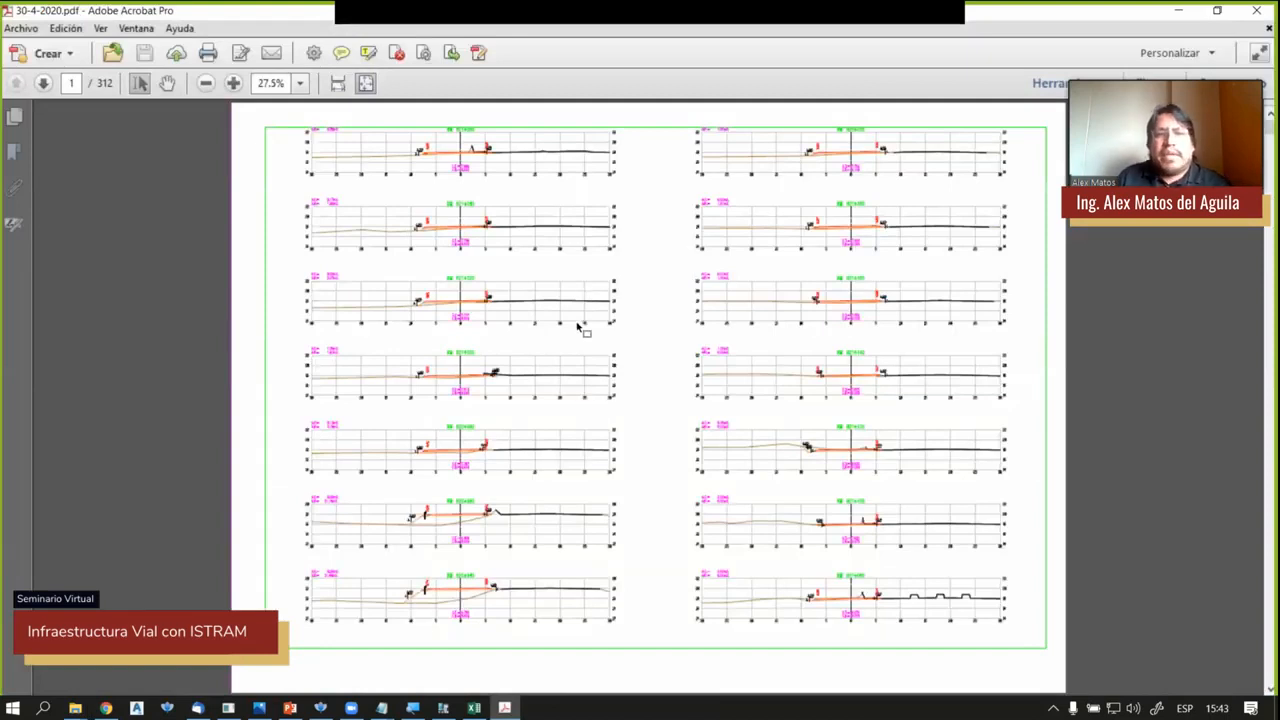
# Page through the cross-section sheets in 30-4-2020.pdf to check how they were printed
pyautogui.scroll(-10, 586, 320)
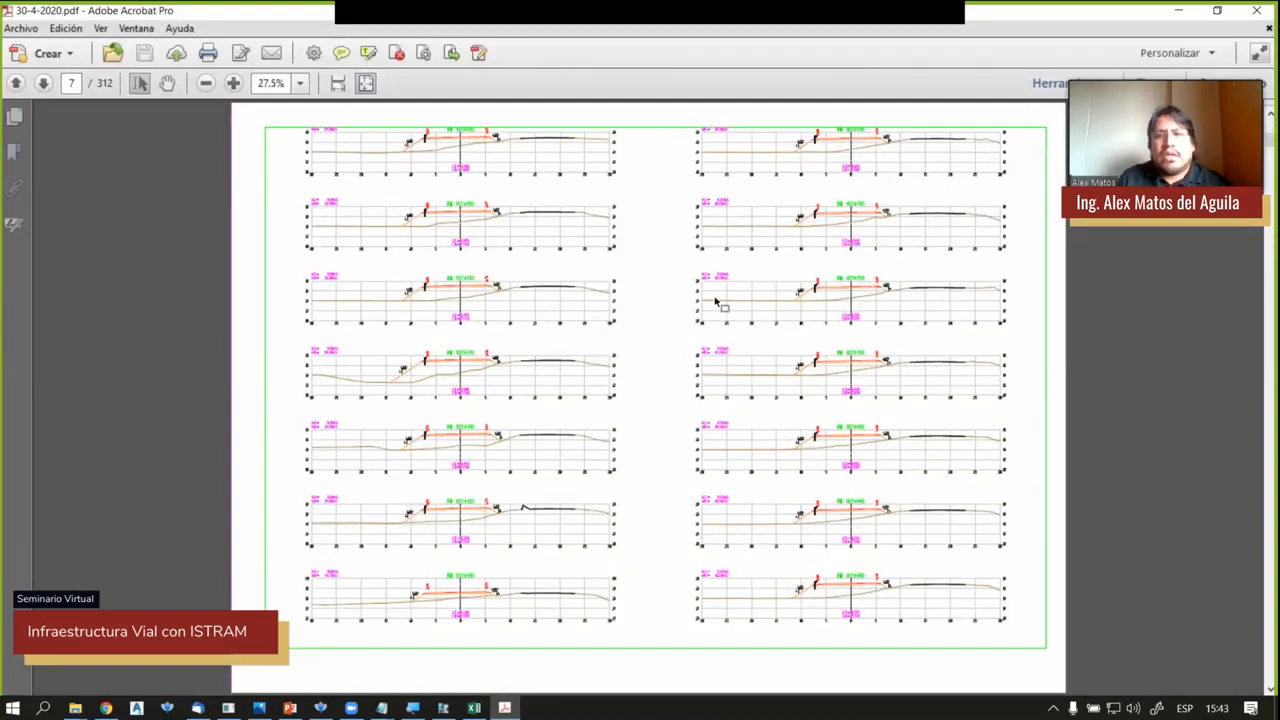
pyautogui.scroll(-2, 715, 300)
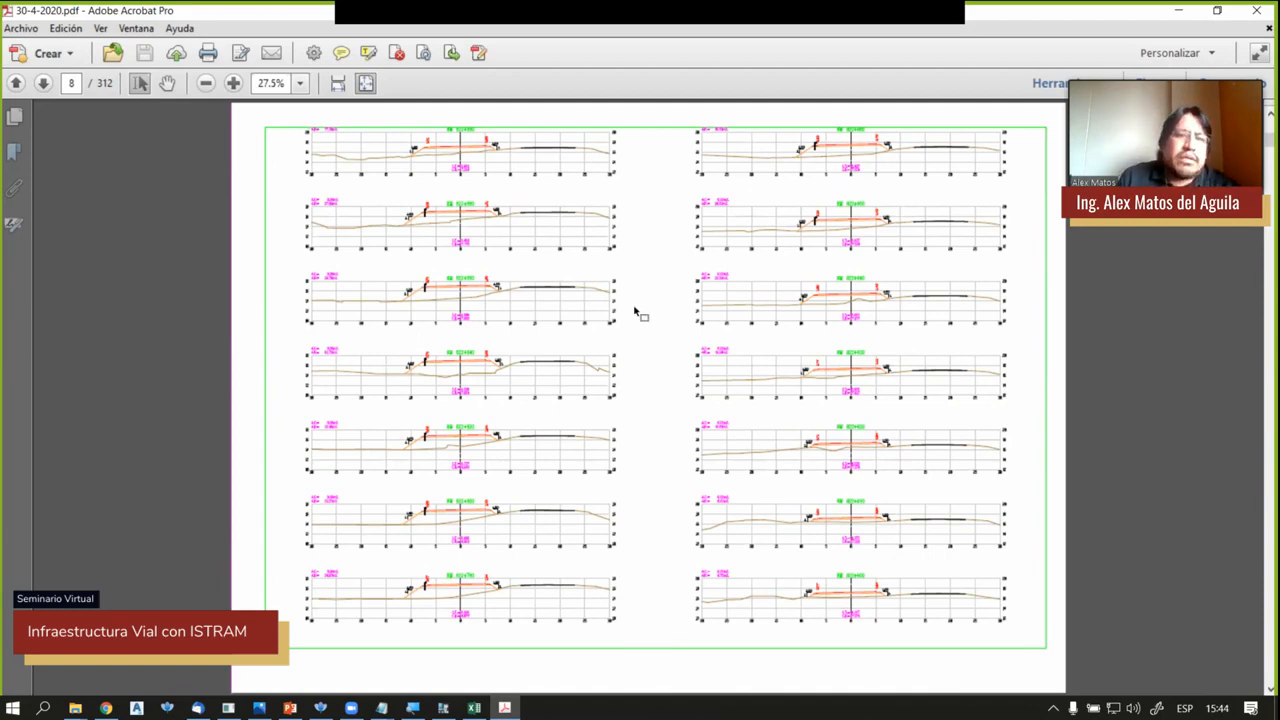
pyautogui.scroll(-4, 637, 311)
pyautogui.scroll(-12, 630, 337)
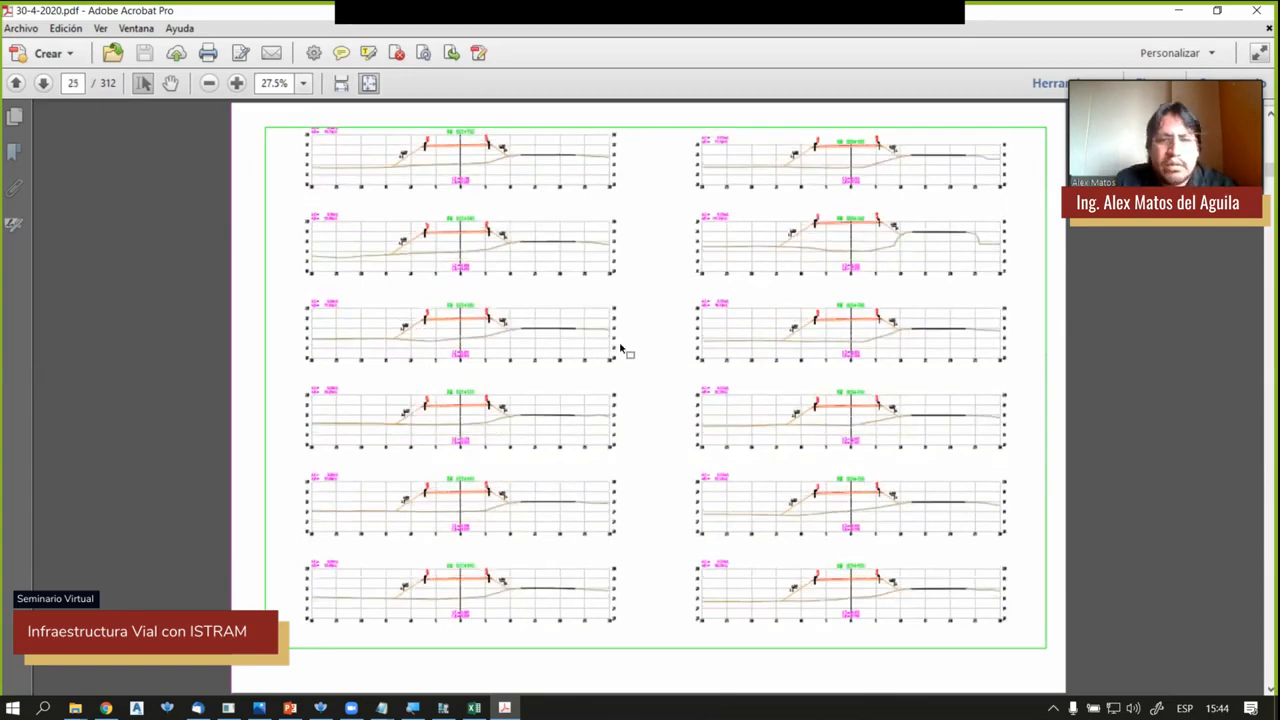
pyautogui.scroll(-20, 620, 348)
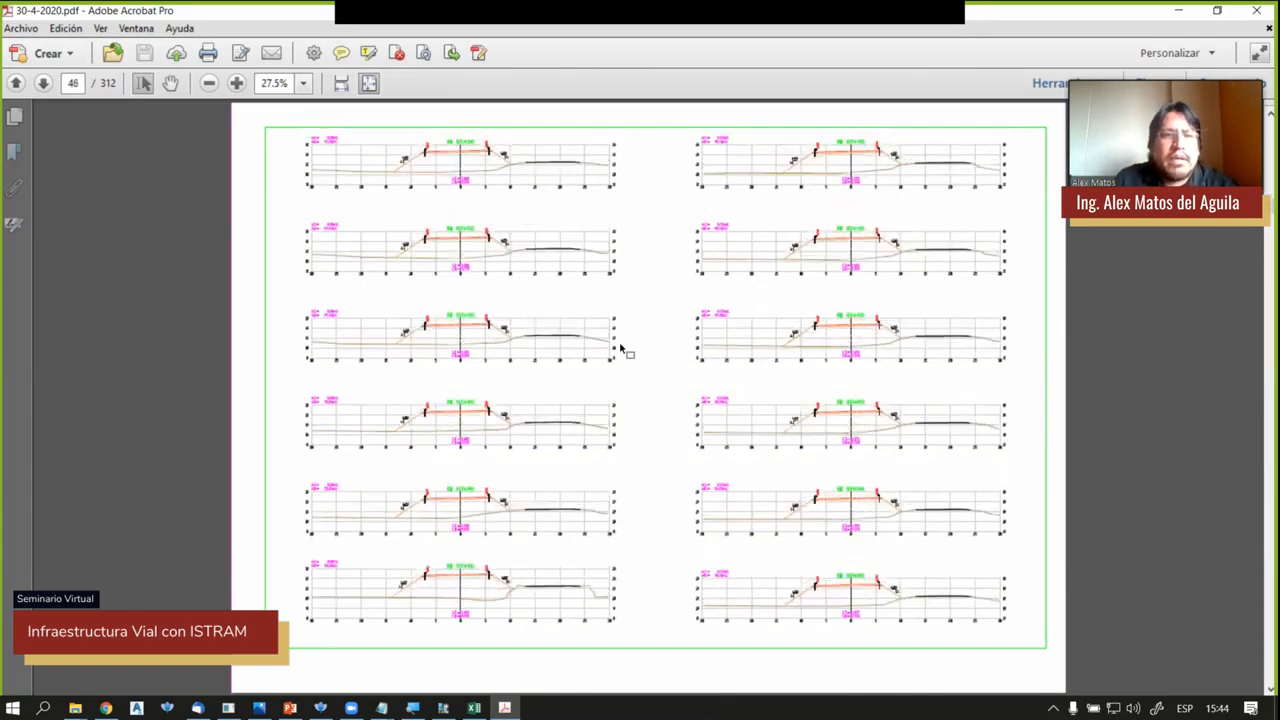
pyautogui.scroll(-11, 620, 348)
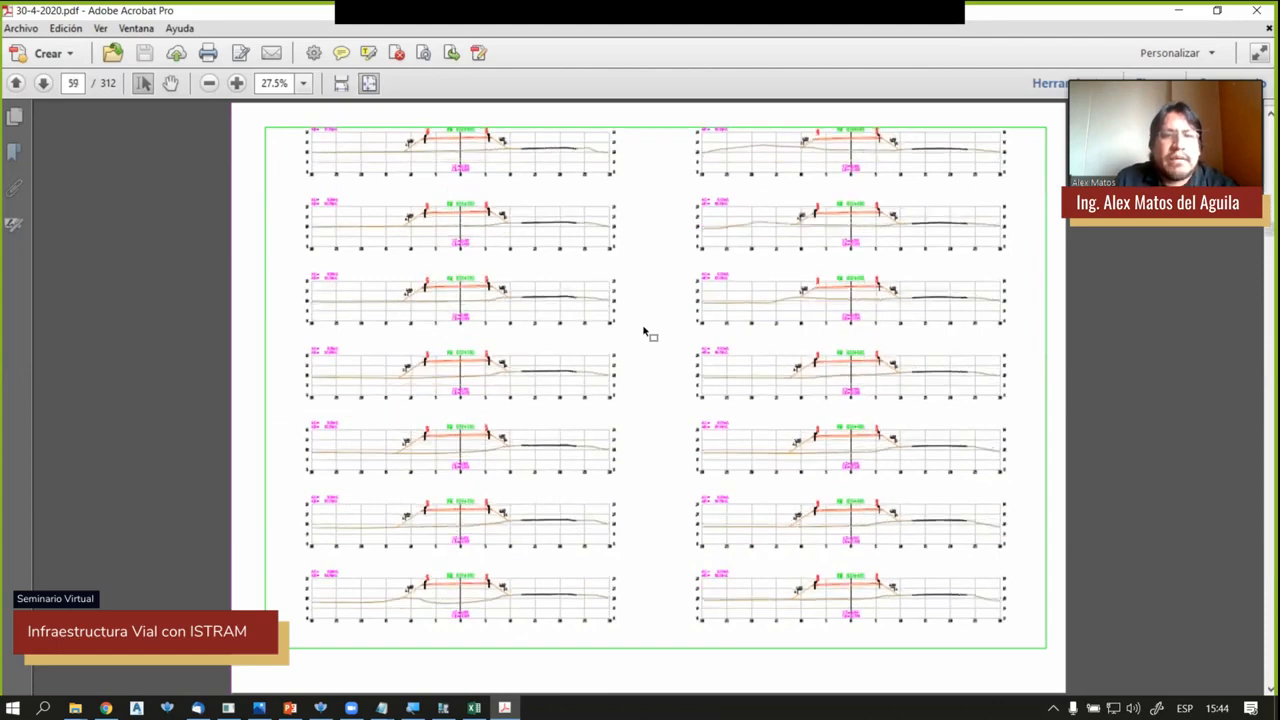
pyautogui.scroll(-6, 645, 333)
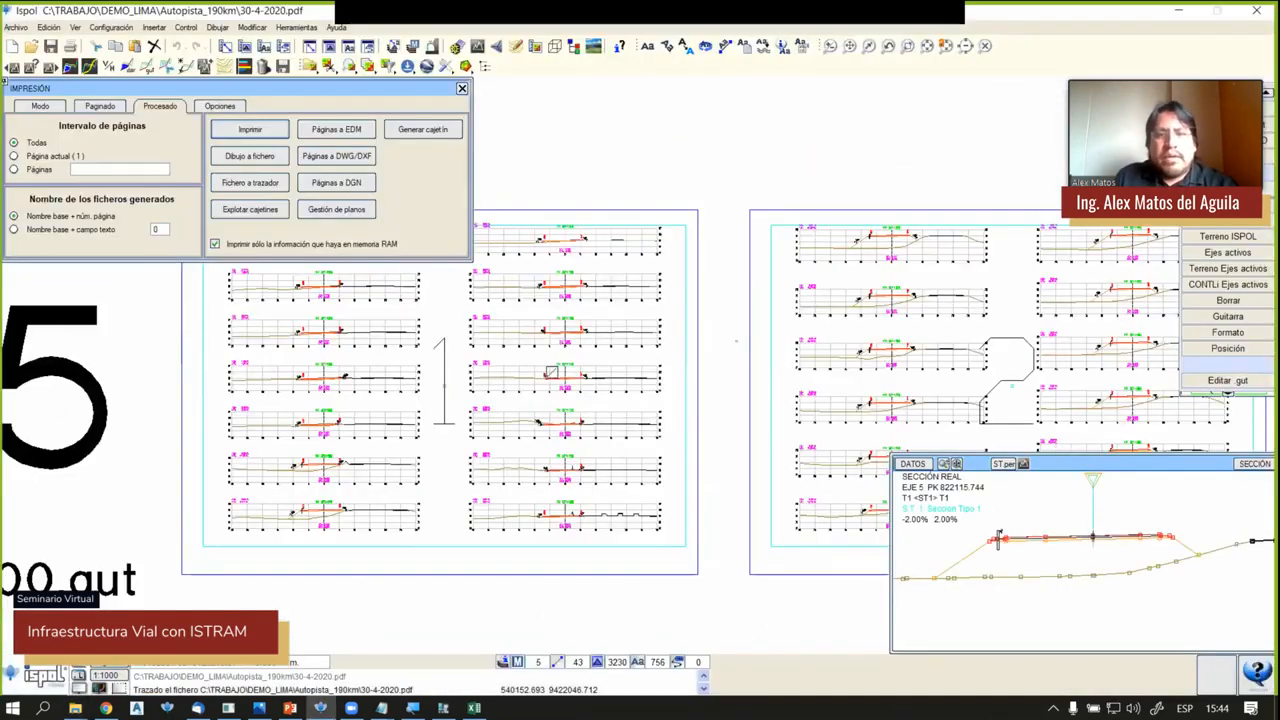
# Return to Ispol and close the print setup of the cross-section sheets
pyautogui.scroll(-3, 613, 346)
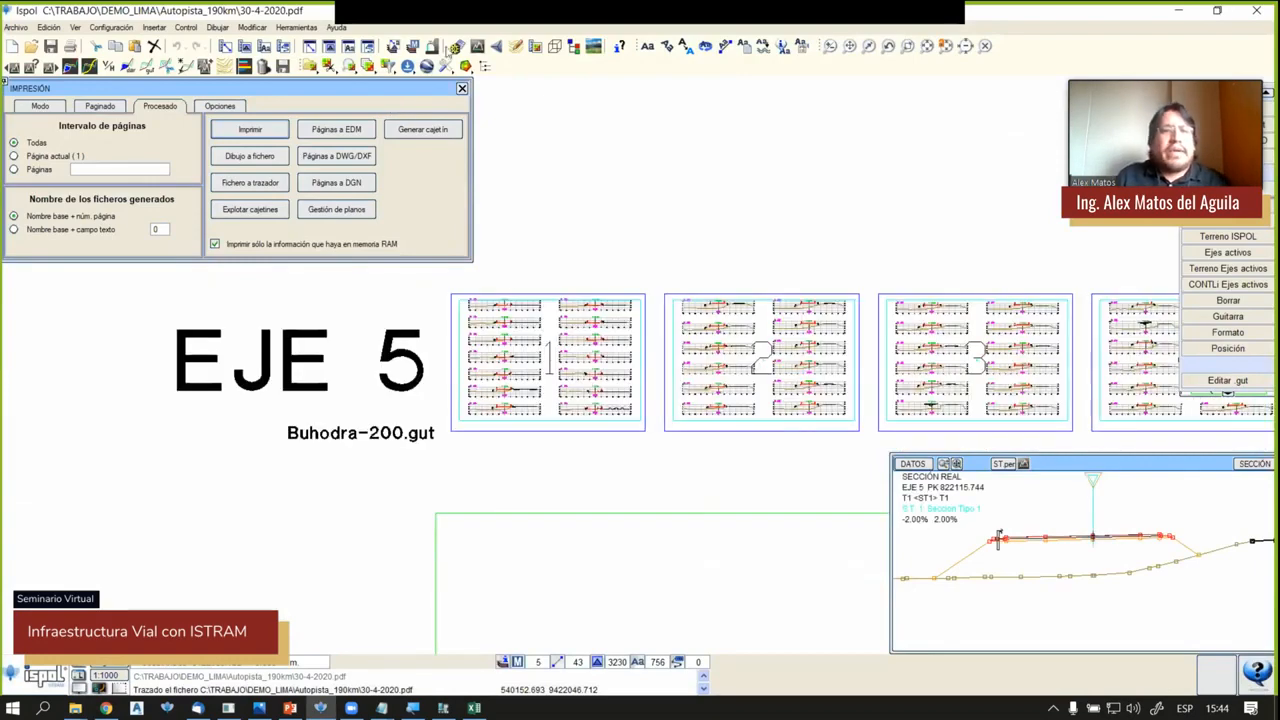
pyautogui.click(460, 90)
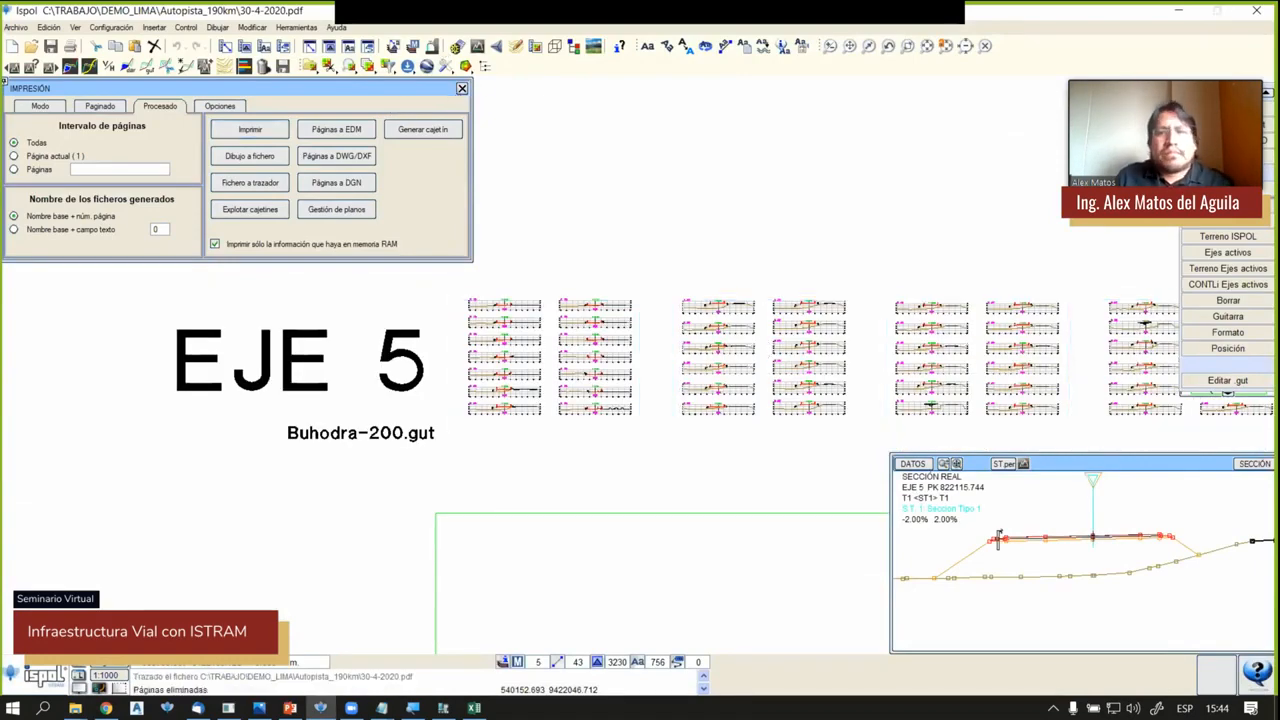
pyautogui.click(461, 88)
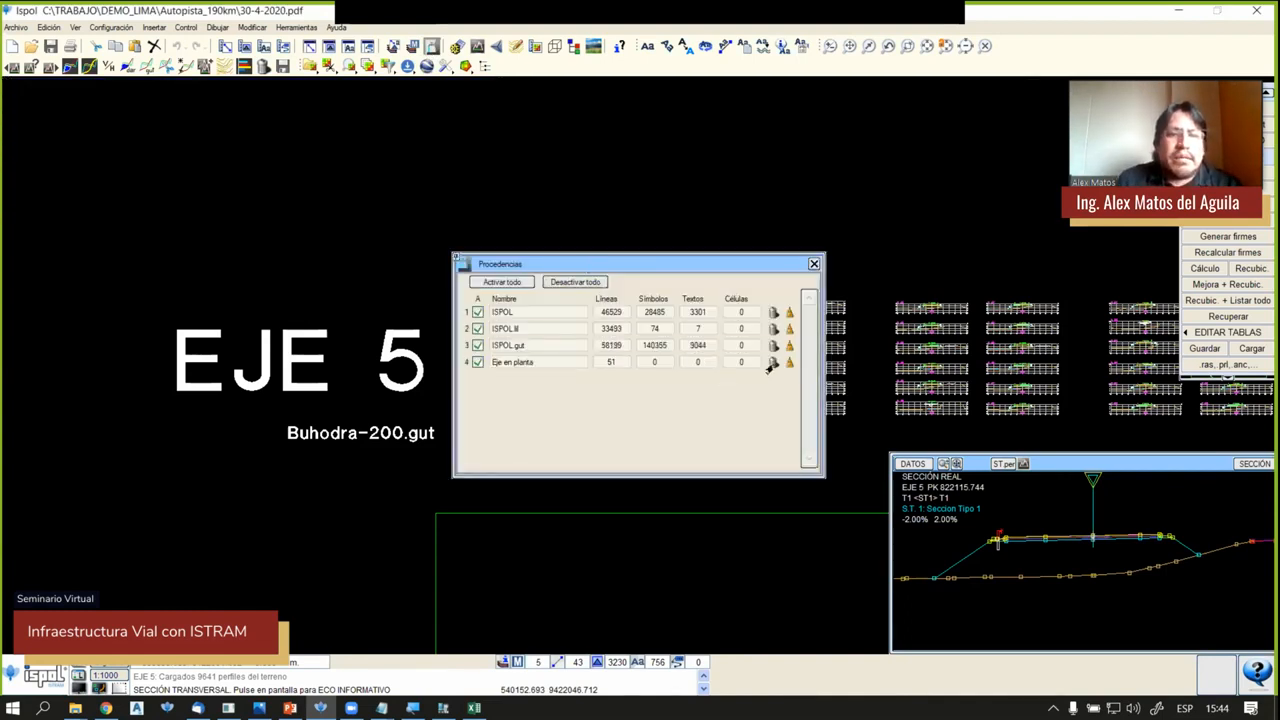
# Delete the ISPOL.gut source from the drawing, agree to reset the drawing position of the guitarras, and close the sources list
pyautogui.click(773, 345)
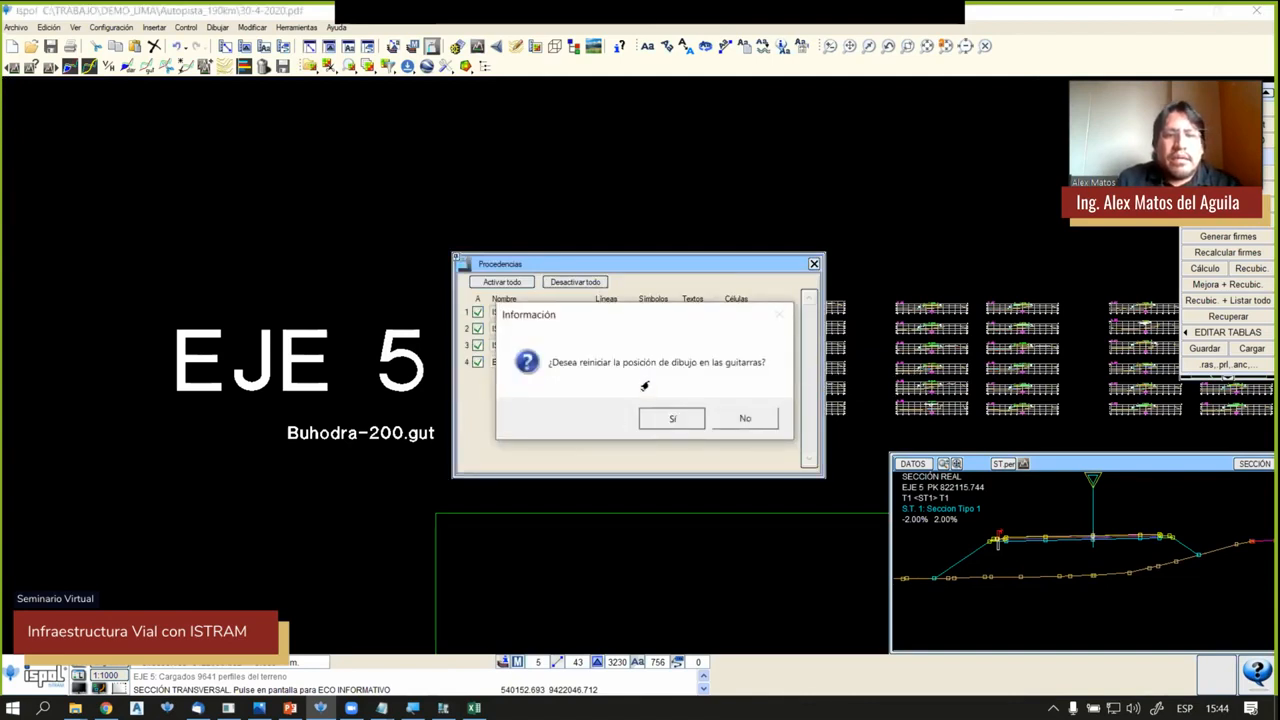
pyautogui.click(669, 418)
pyautogui.click(813, 264)
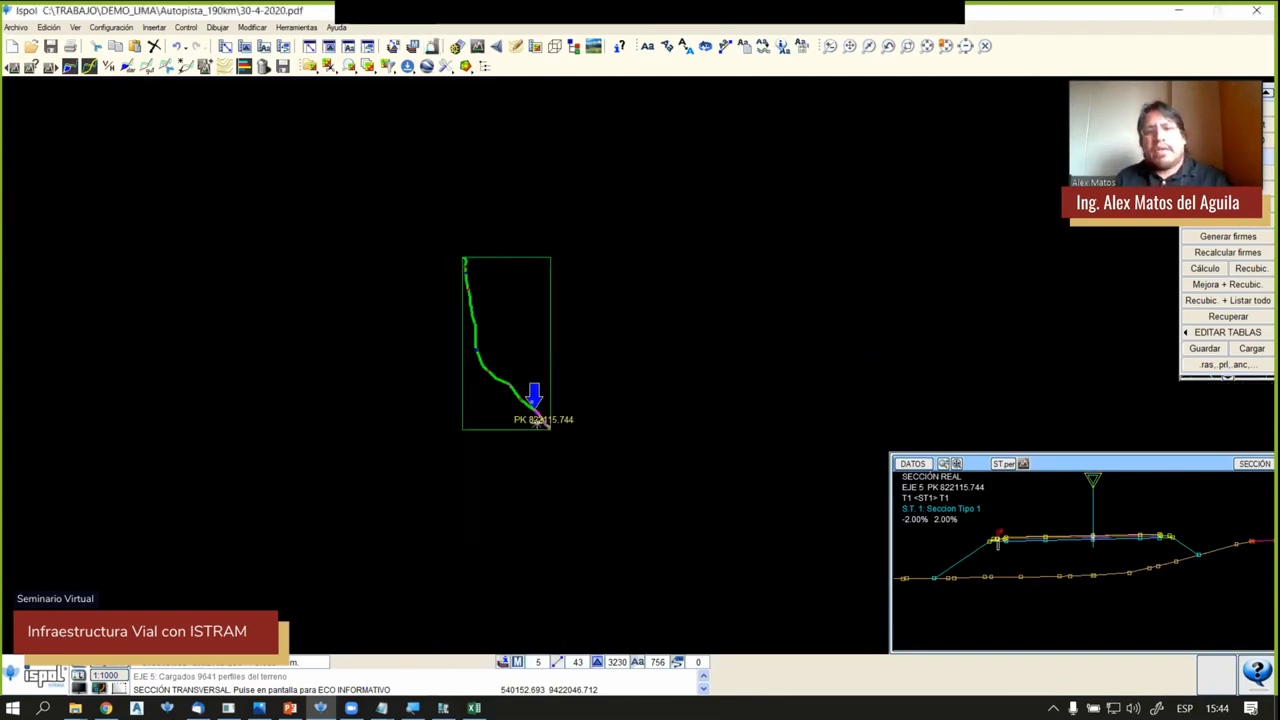
# Examine the highway plan along axis 5 north of the interchange together with its live cross section
pyautogui.scroll(5, 536, 420)
pyautogui.scroll(3, 512, 341)
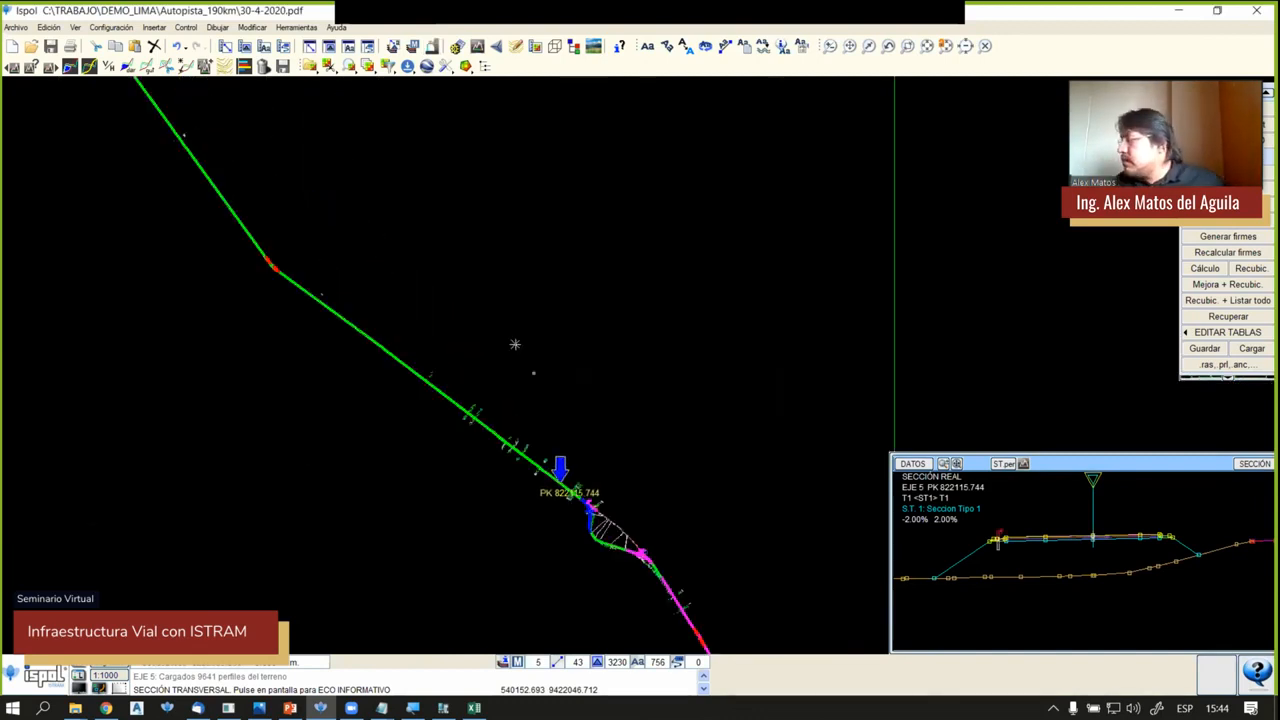
pyautogui.hotkey('alt', 'Tab')
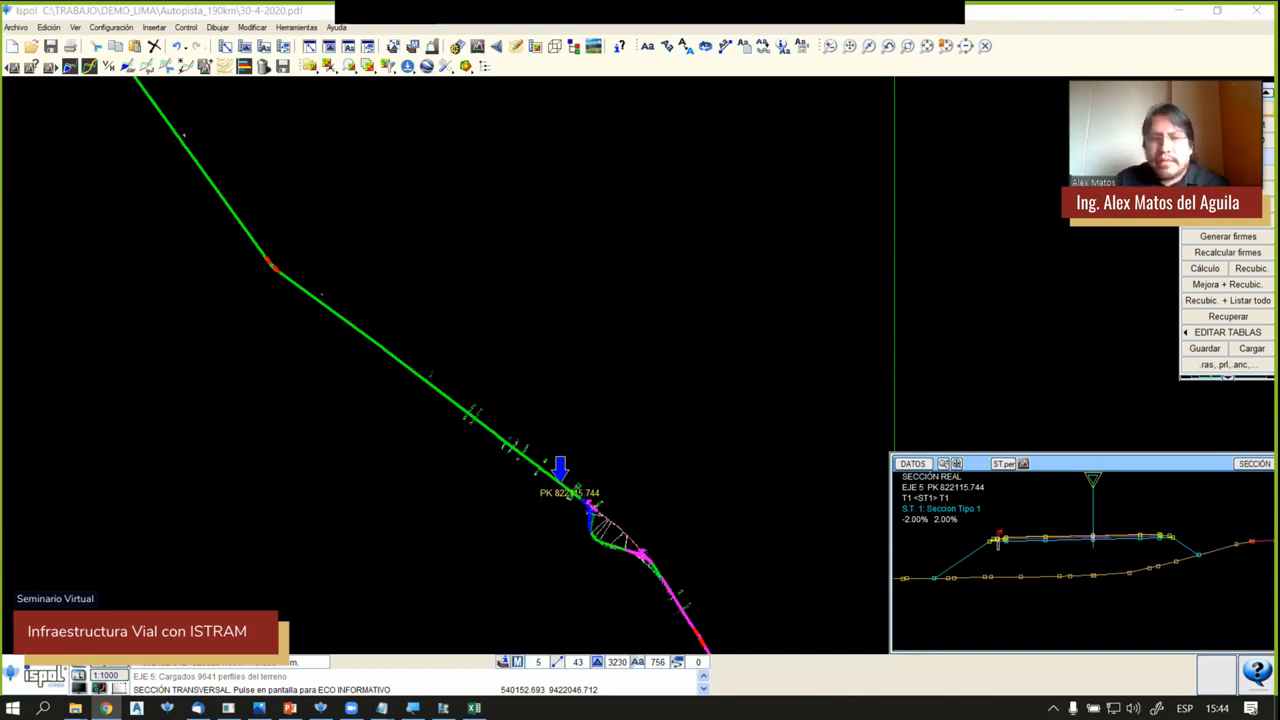
pyautogui.scroll(5, 590, 515)
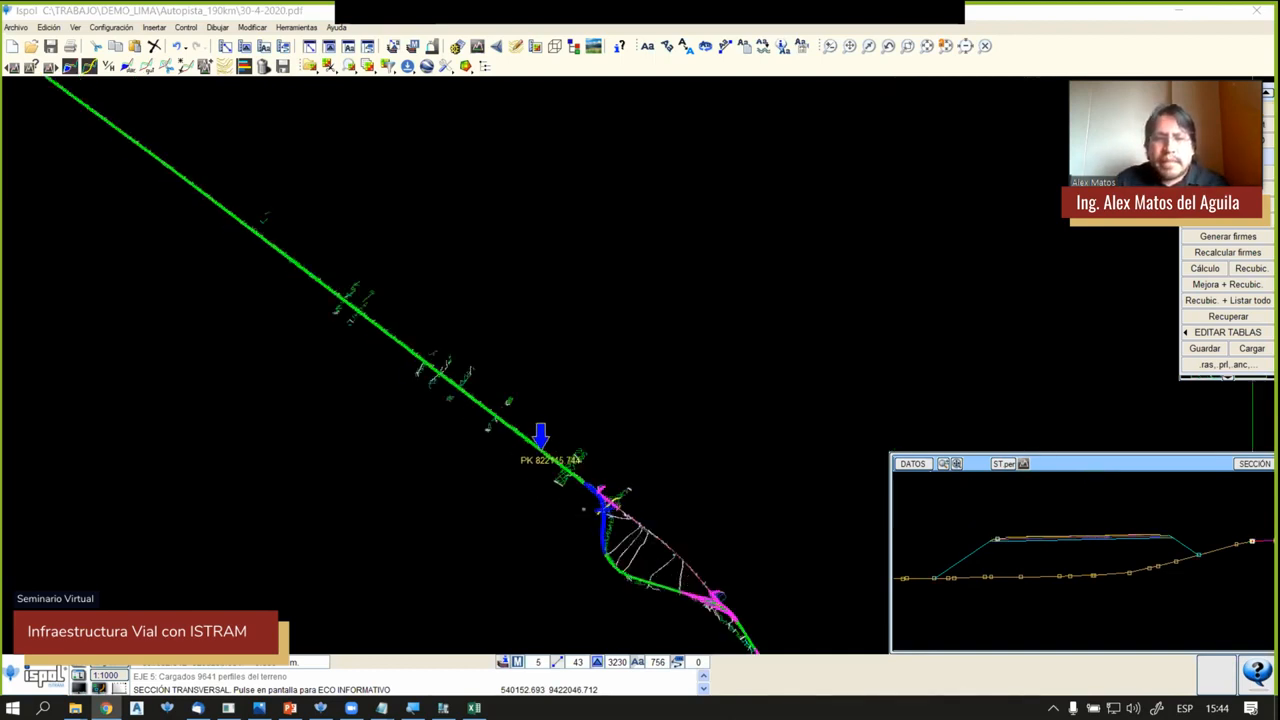
pyautogui.click(622, 311)
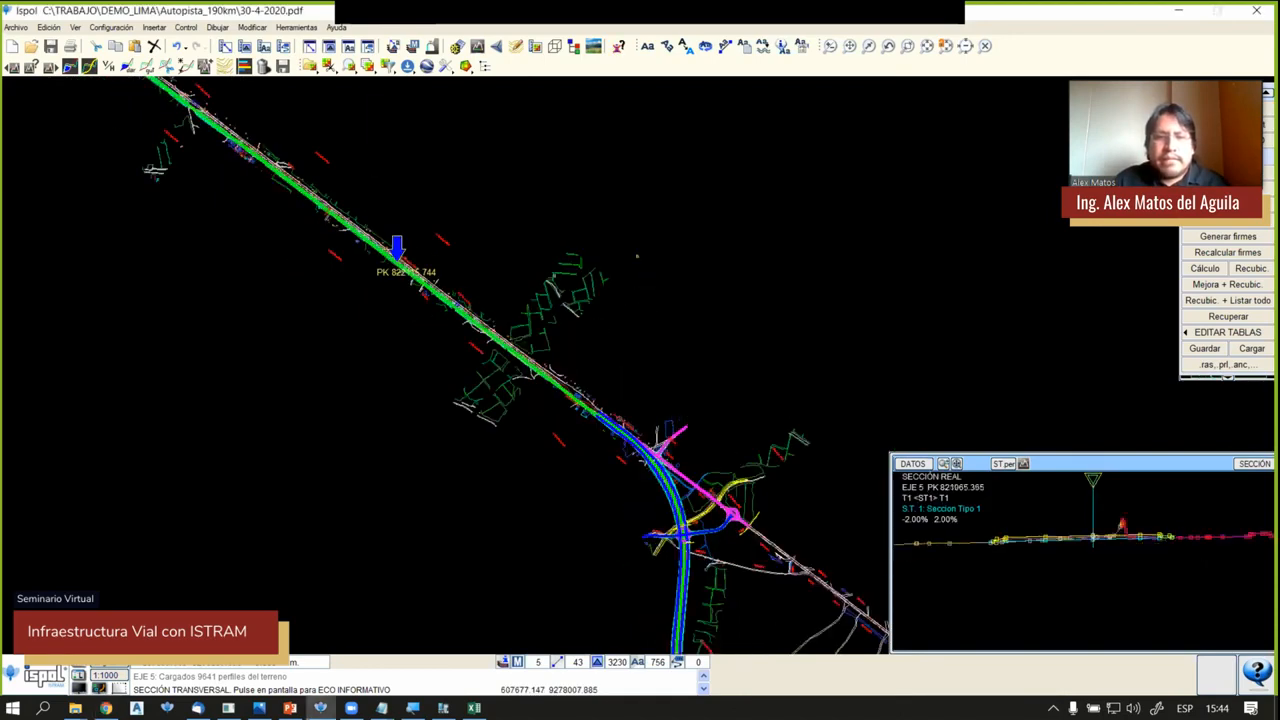
pyautogui.scroll(3, 427, 253)
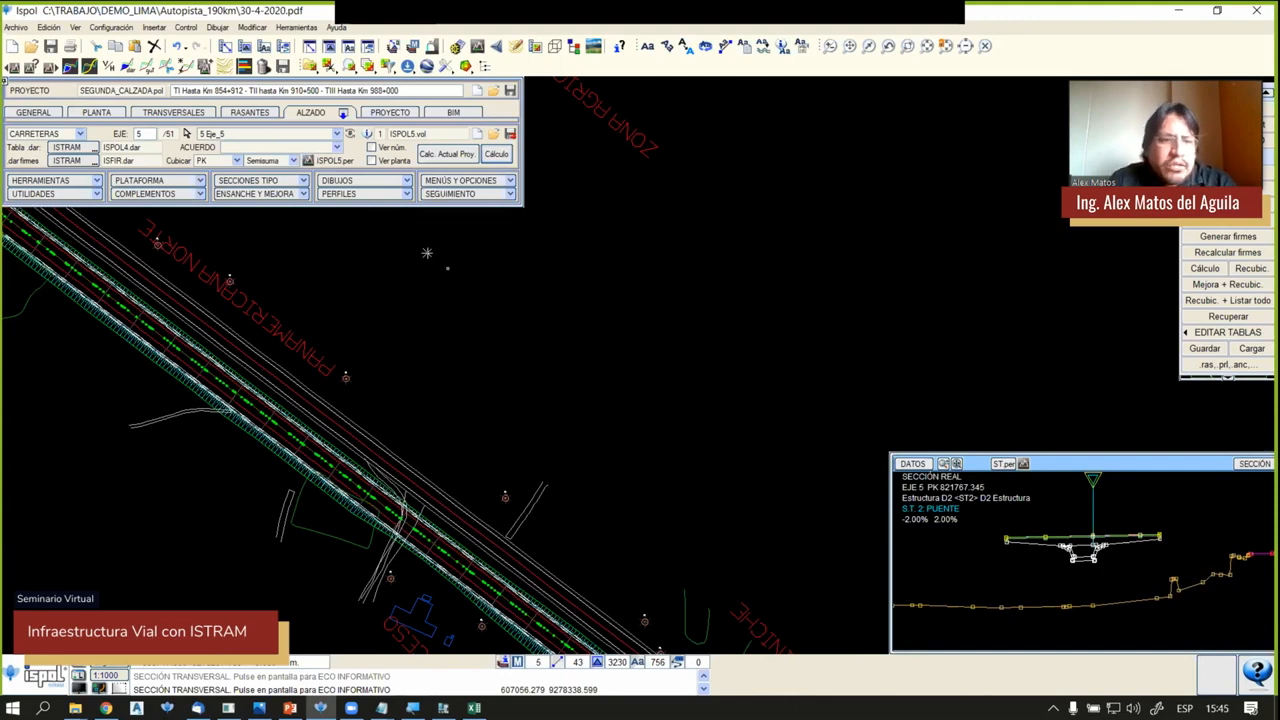
# Check the computer's processor, installed RAM and Windows edition in the system information, then close it
pyautogui.rightClick(12, 708)
pyautogui.click(82, 336)
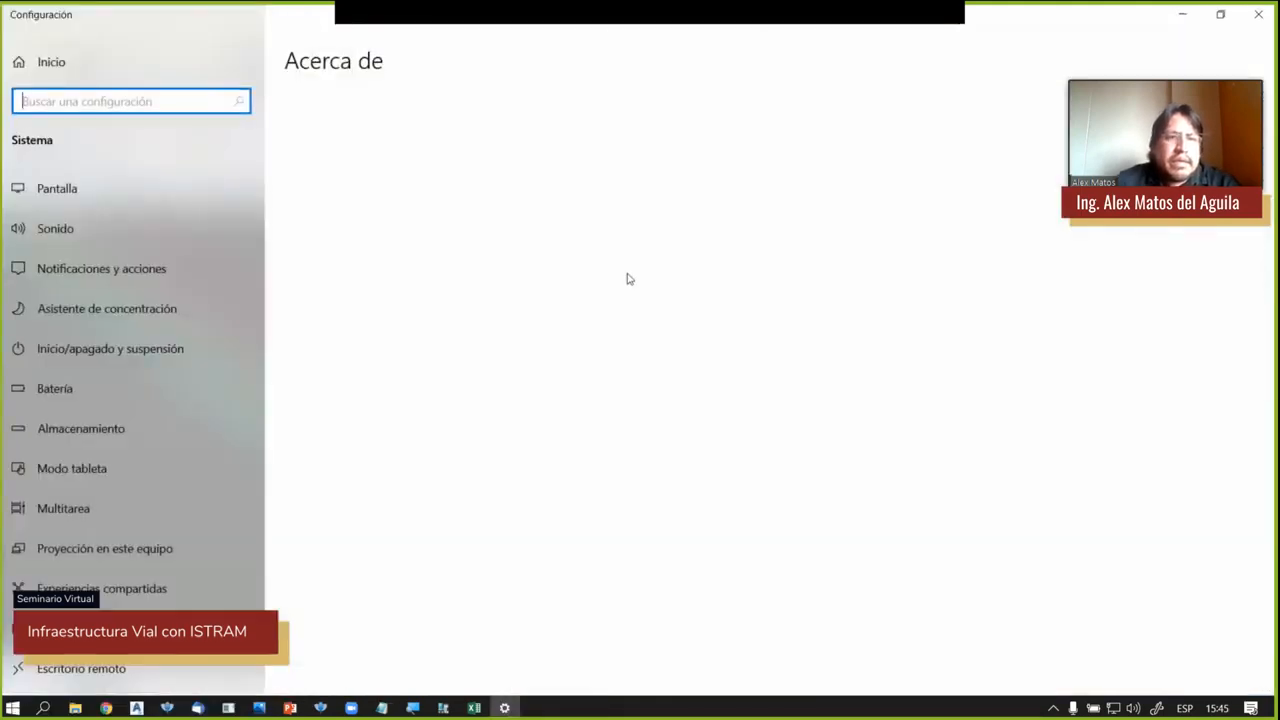
pyautogui.scroll(-3, 597, 289)
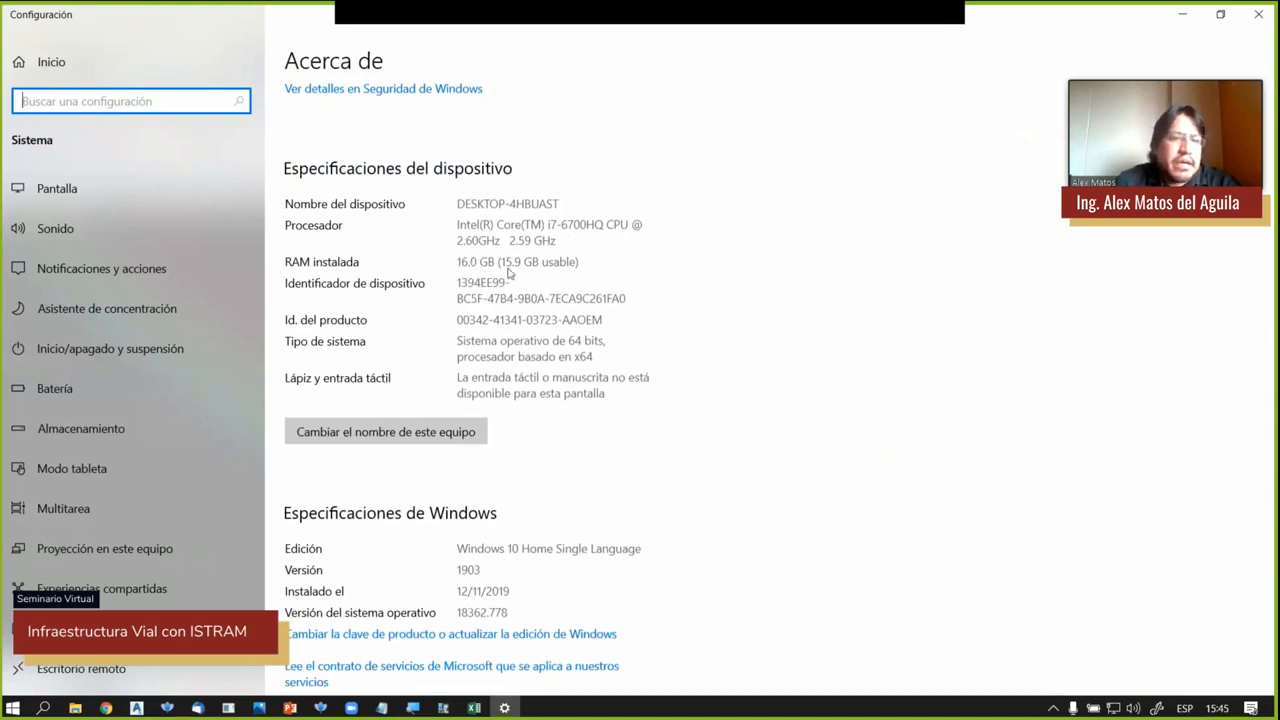
pyautogui.scroll(2, 617, 314)
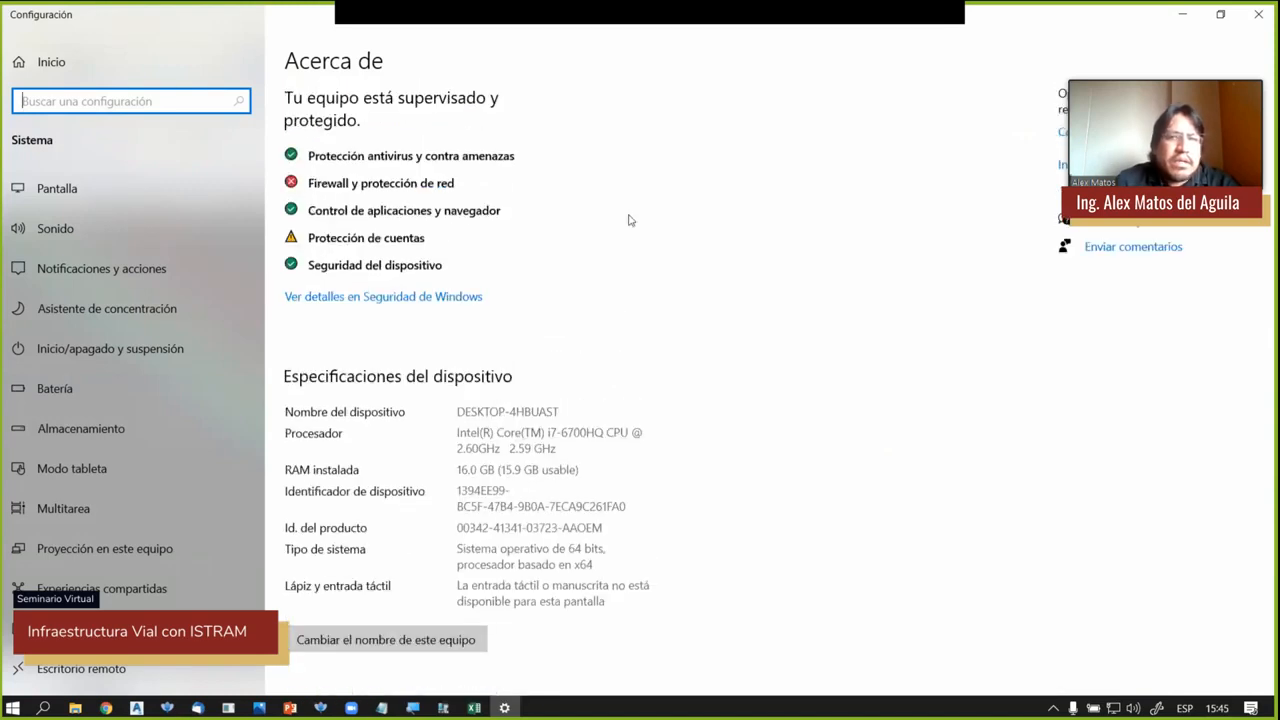
pyautogui.click(1256, 14)
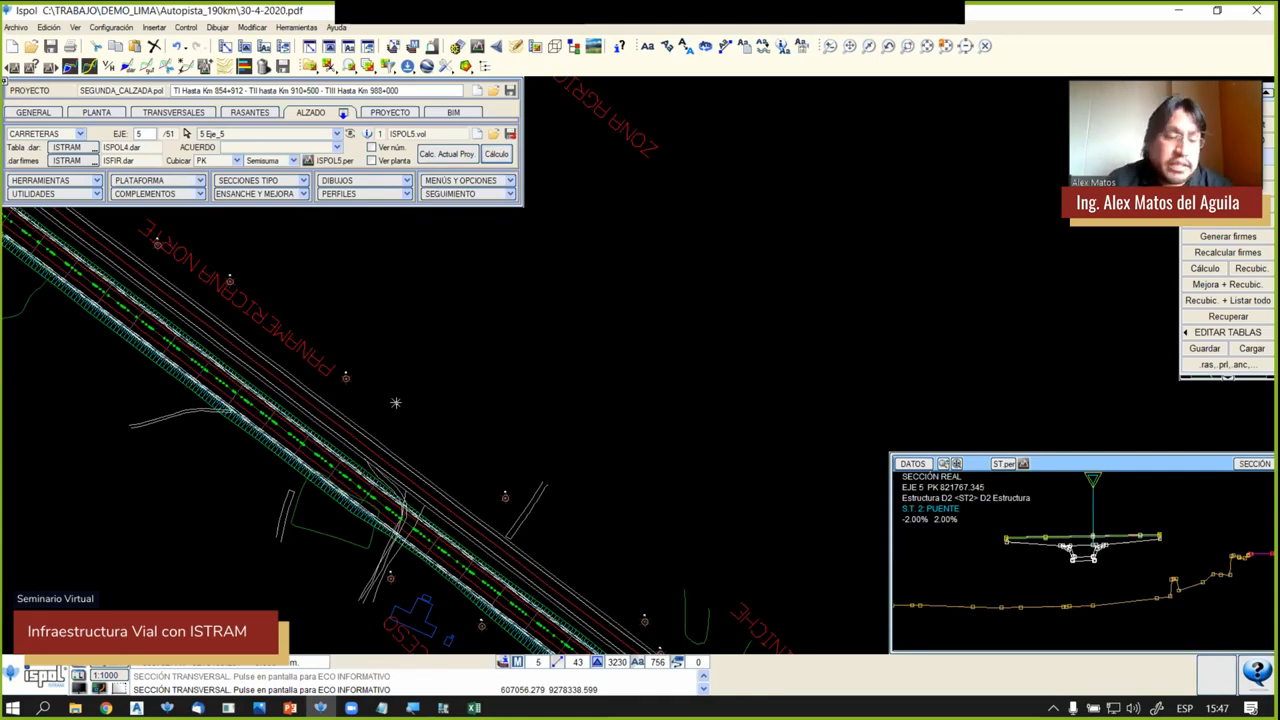
# Examine the plan of the highway interchange, including its two roundabouts, connecting roads and the adjoining stretch of axis 5
pyautogui.moveTo(495, 405); pyautogui.dragTo(688, 319, button='middle')
pyautogui.scroll(2, 546, 392)
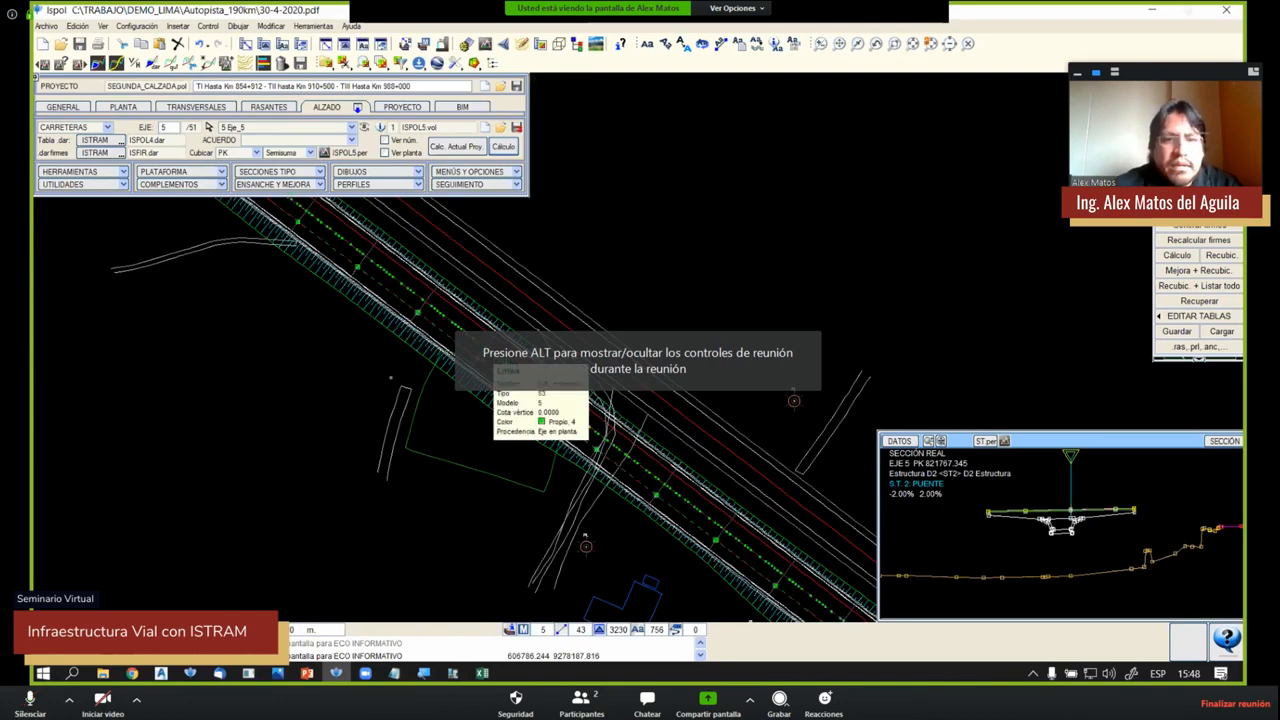
pyautogui.scroll(-2, 336, 374)
pyautogui.scroll(-3, 452, 300)
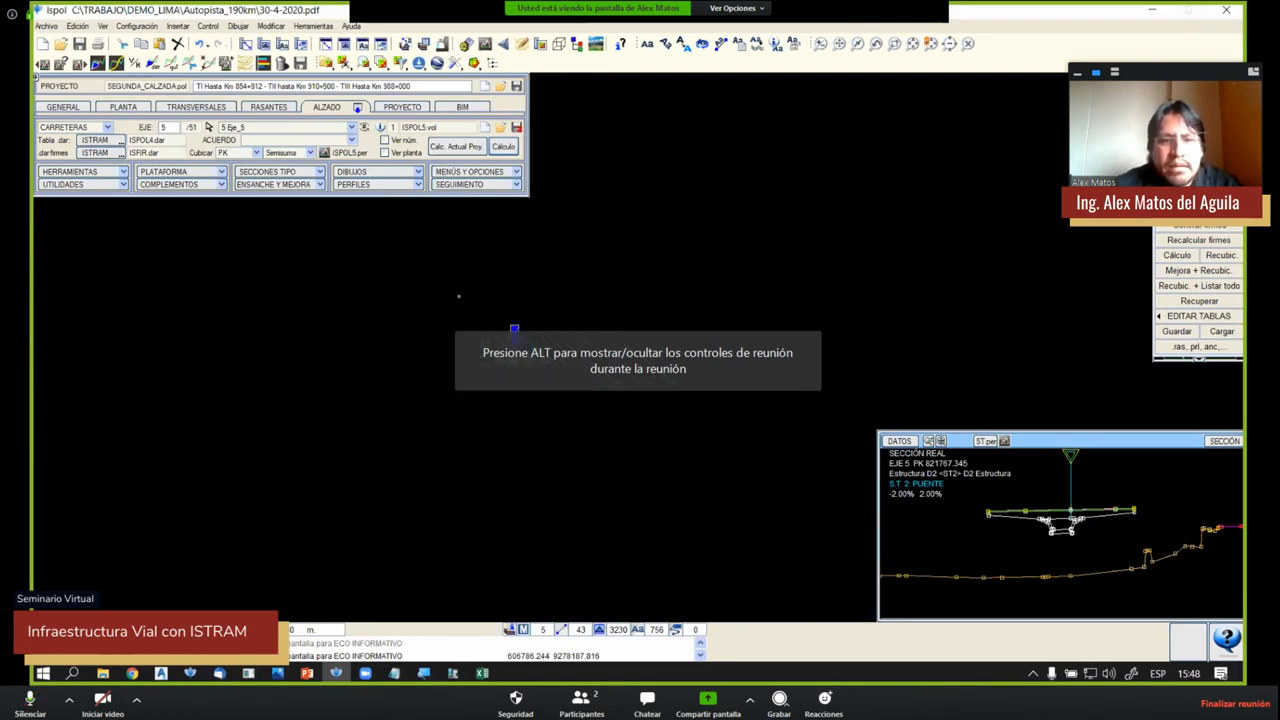
pyautogui.moveTo(675, 461); pyautogui.dragTo(576, 295, button='middle')
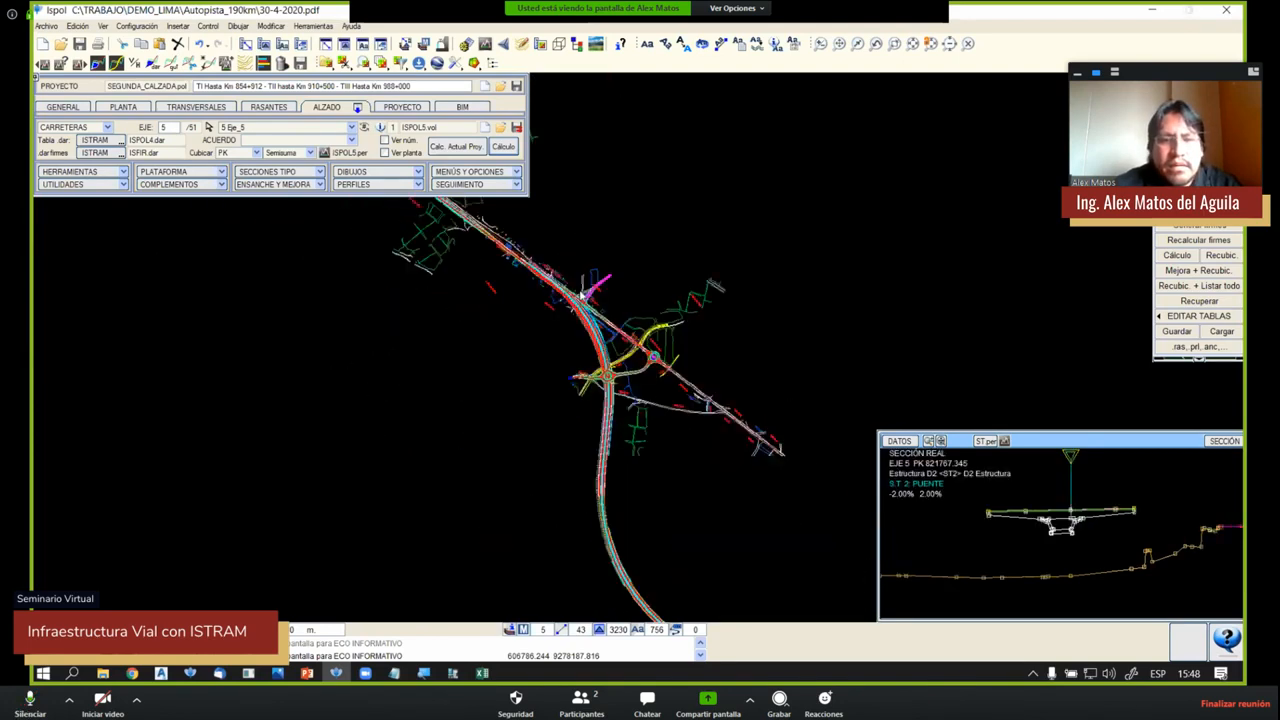
pyautogui.scroll(4, 608, 372)
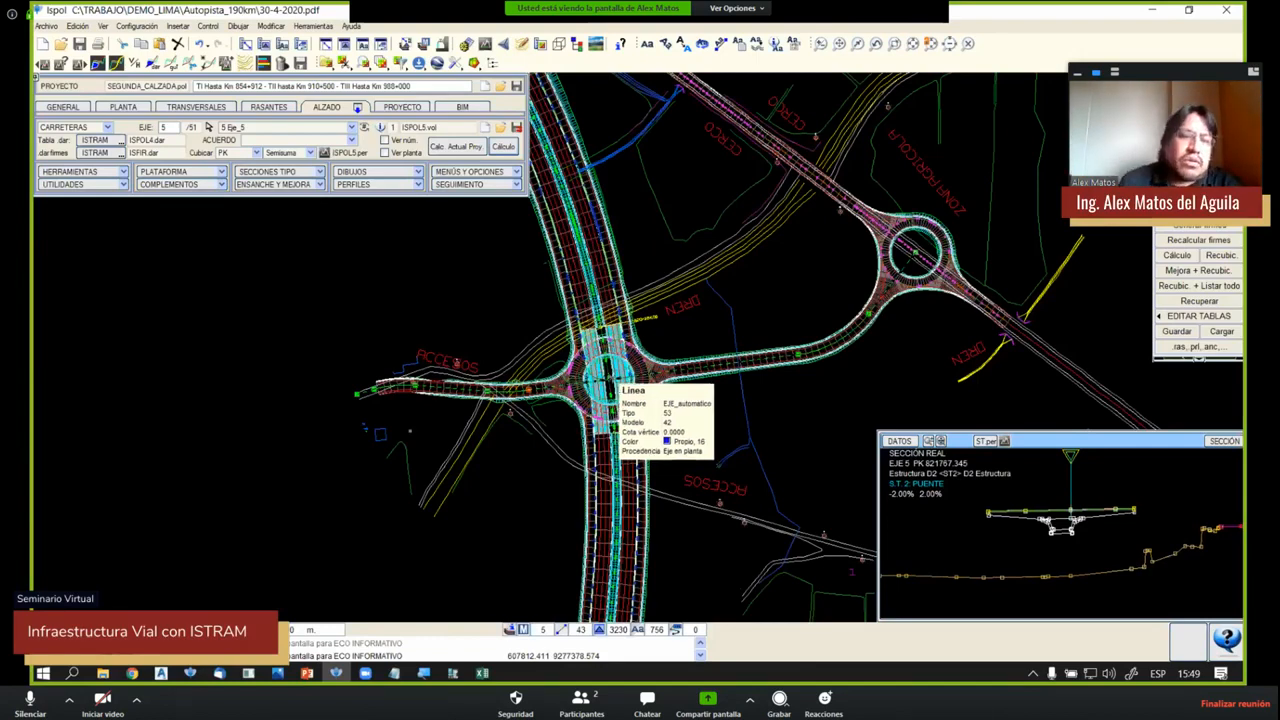
pyautogui.scroll(3, 611, 380)
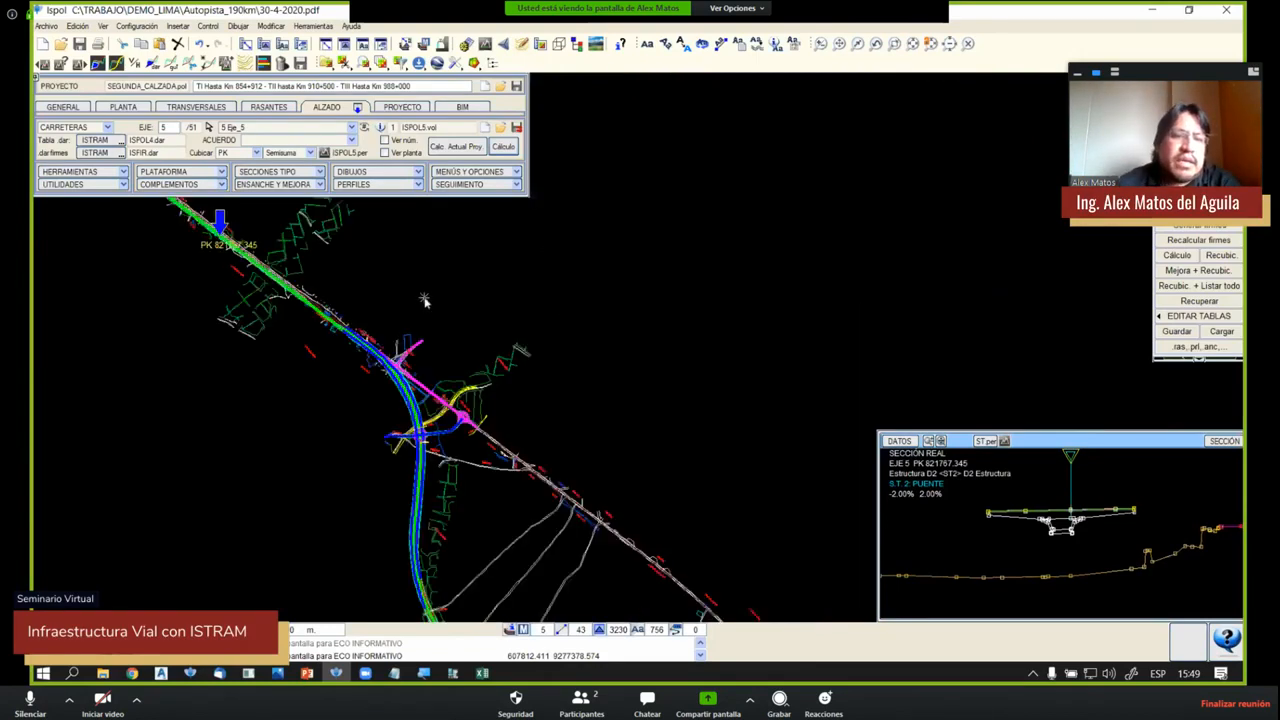
pyautogui.scroll(2, 439, 311)
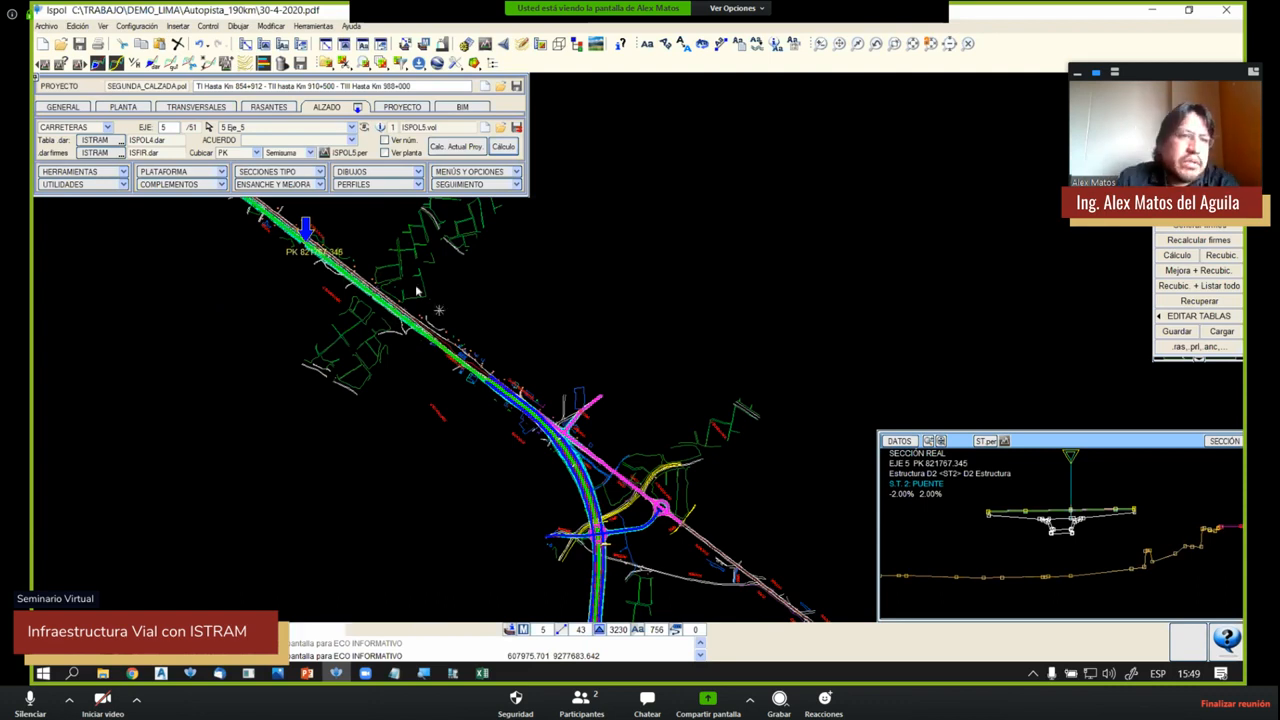
# Review the list of formats available for exporting the drawing, such as DWG/DXF, DGN, KML and SHP, without choosing one
pyautogui.click(52, 27)
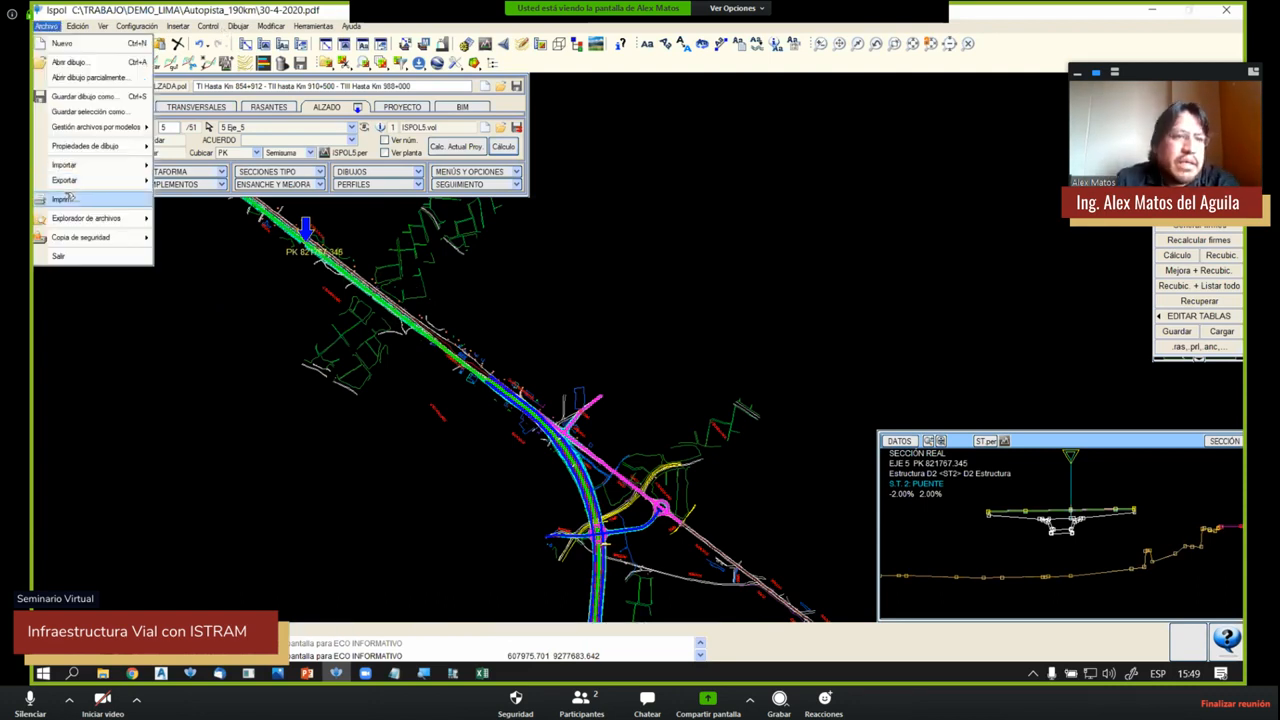
pyautogui.moveTo(90, 180)
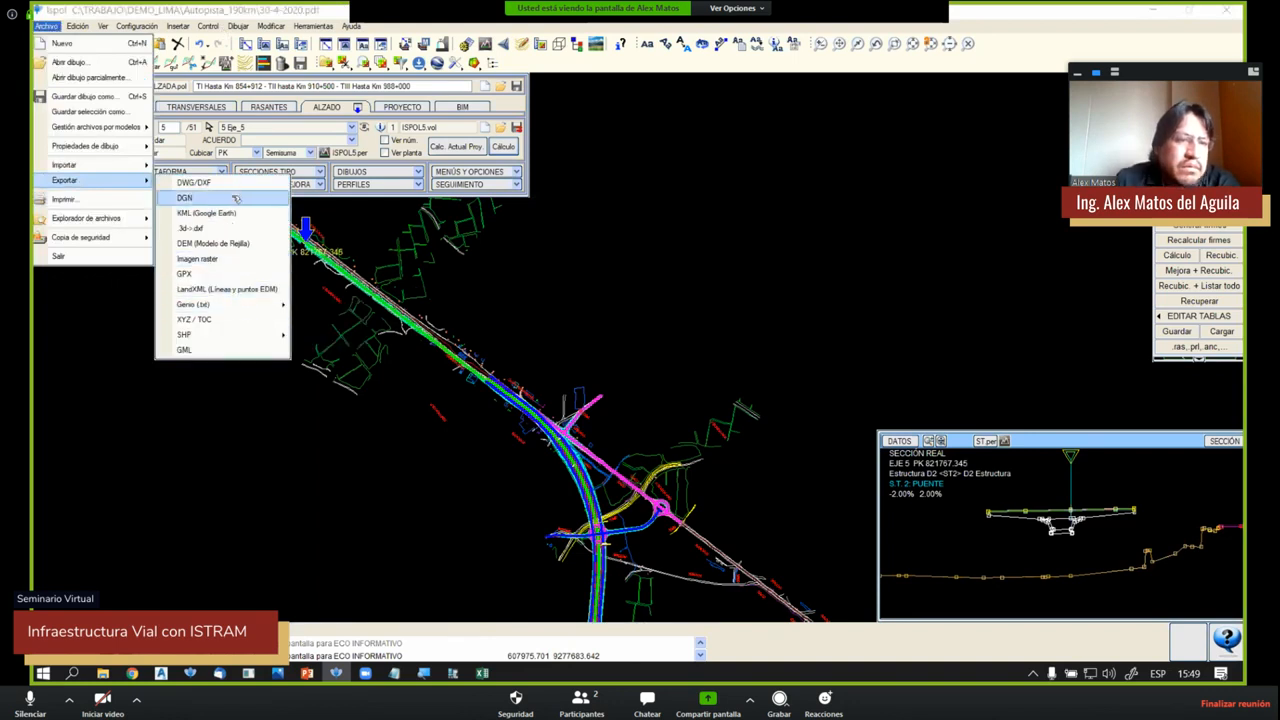
pyautogui.moveTo(231, 337)
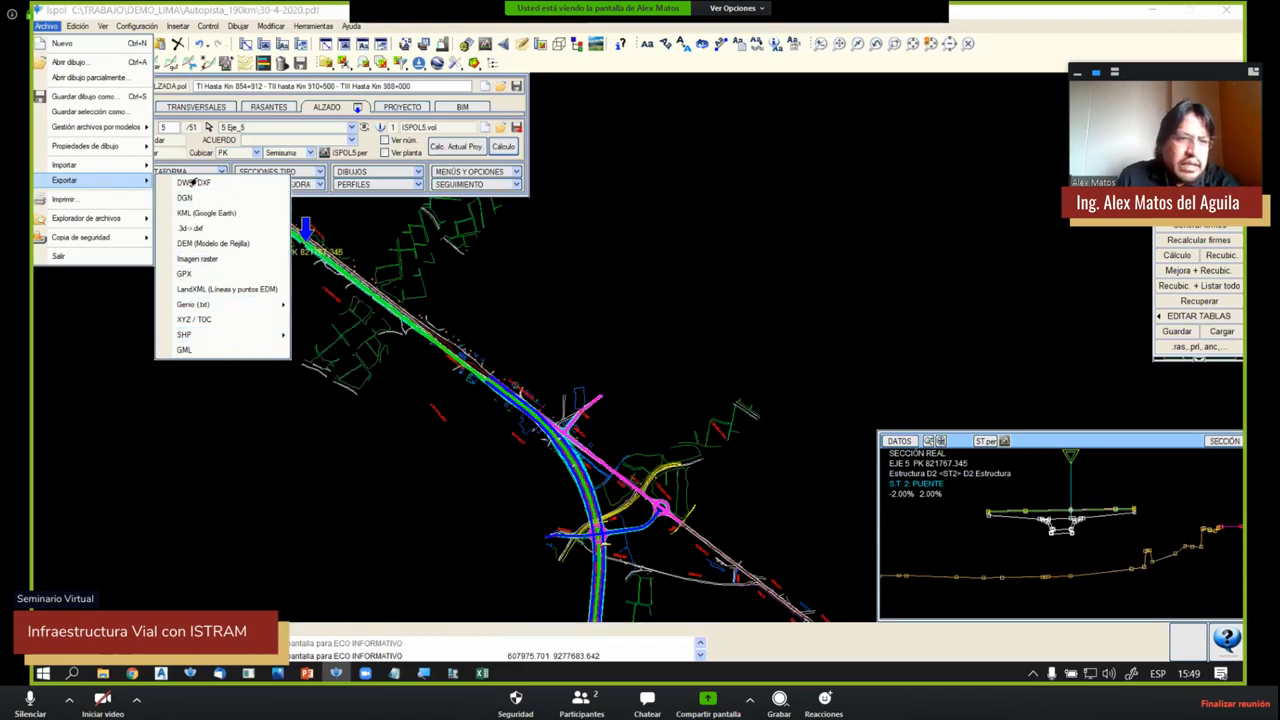
pyautogui.click(541, 322)
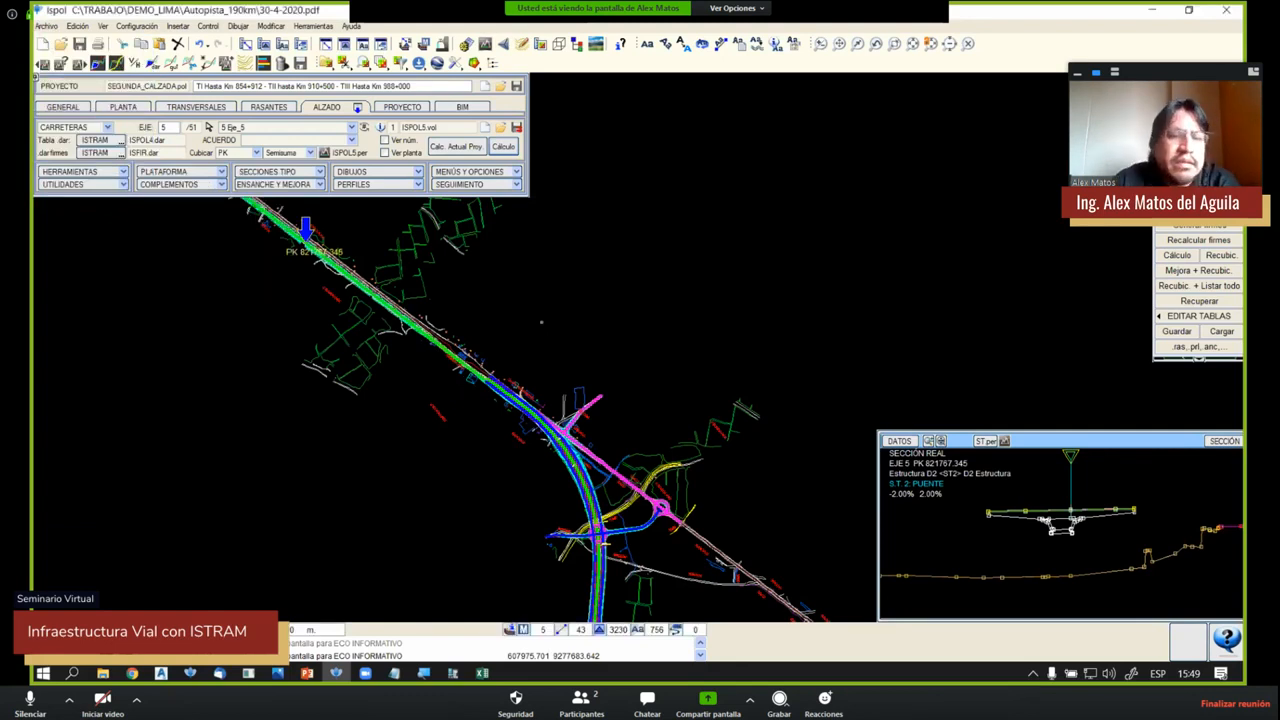
# Examine the plan of axis 5 northwest of the interchange, including its embankments, transverse drainage structures and roadside access
pyautogui.scroll(5, 373, 284)
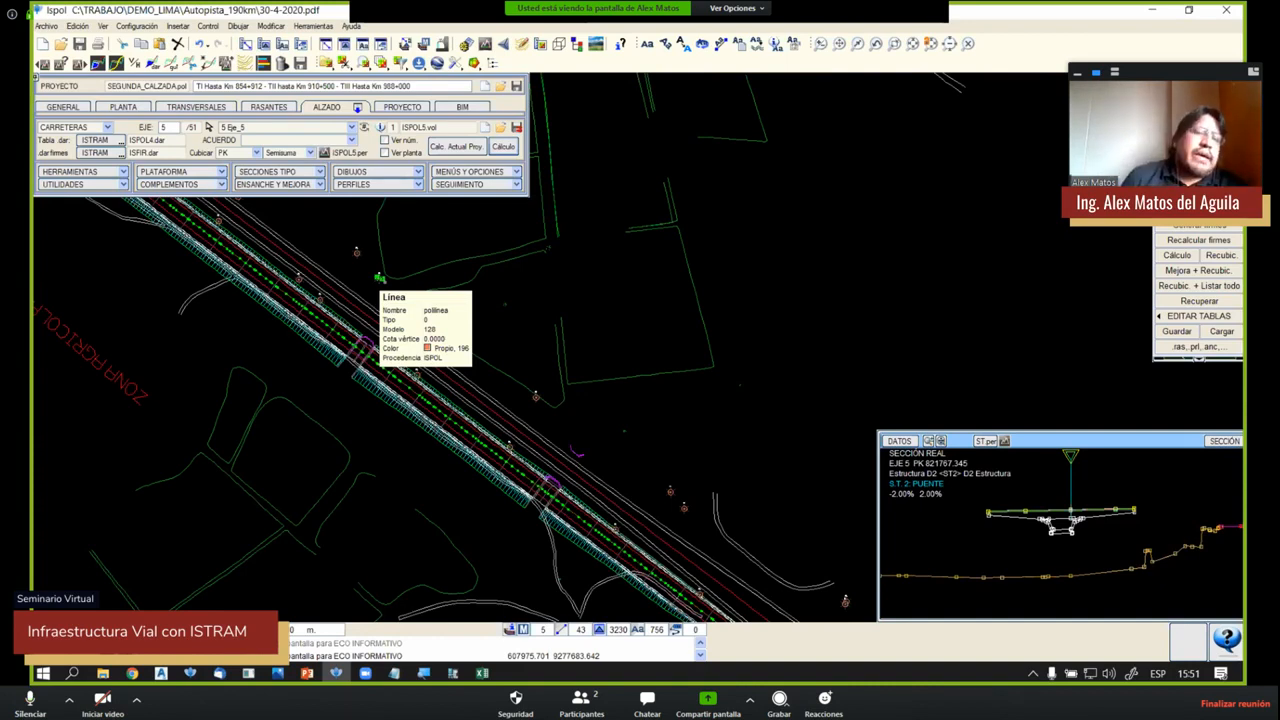
pyautogui.scroll(3, 530, 420)
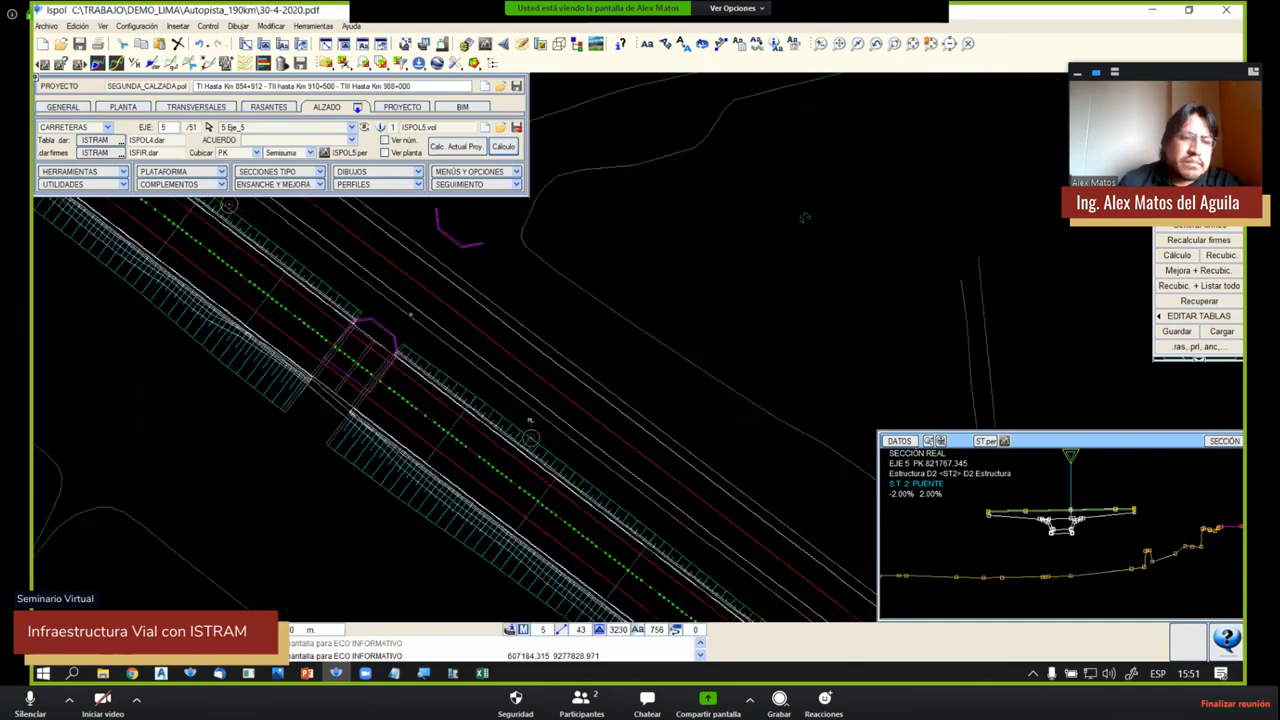
pyautogui.scroll(-3, 531, 347)
pyautogui.scroll(2, 522, 316)
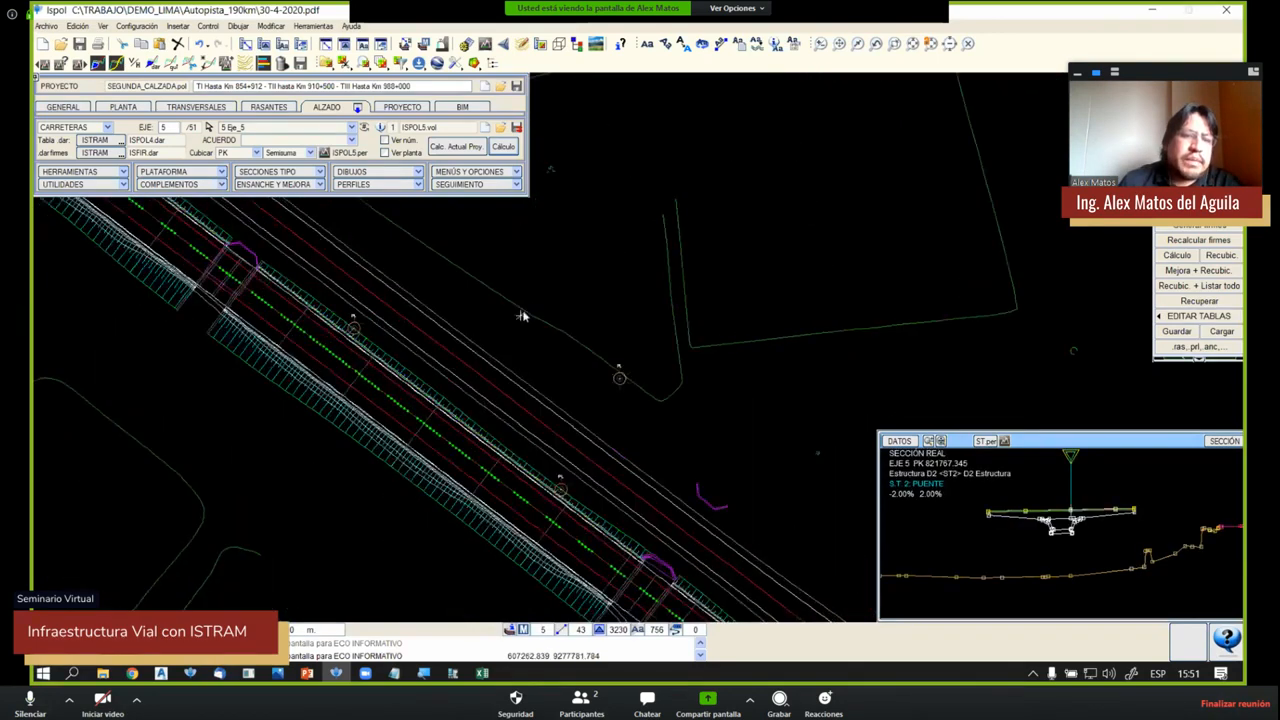
pyautogui.moveTo(522, 316); pyautogui.dragTo(574, 378, button='middle')
pyautogui.scroll(-2, 592, 380)
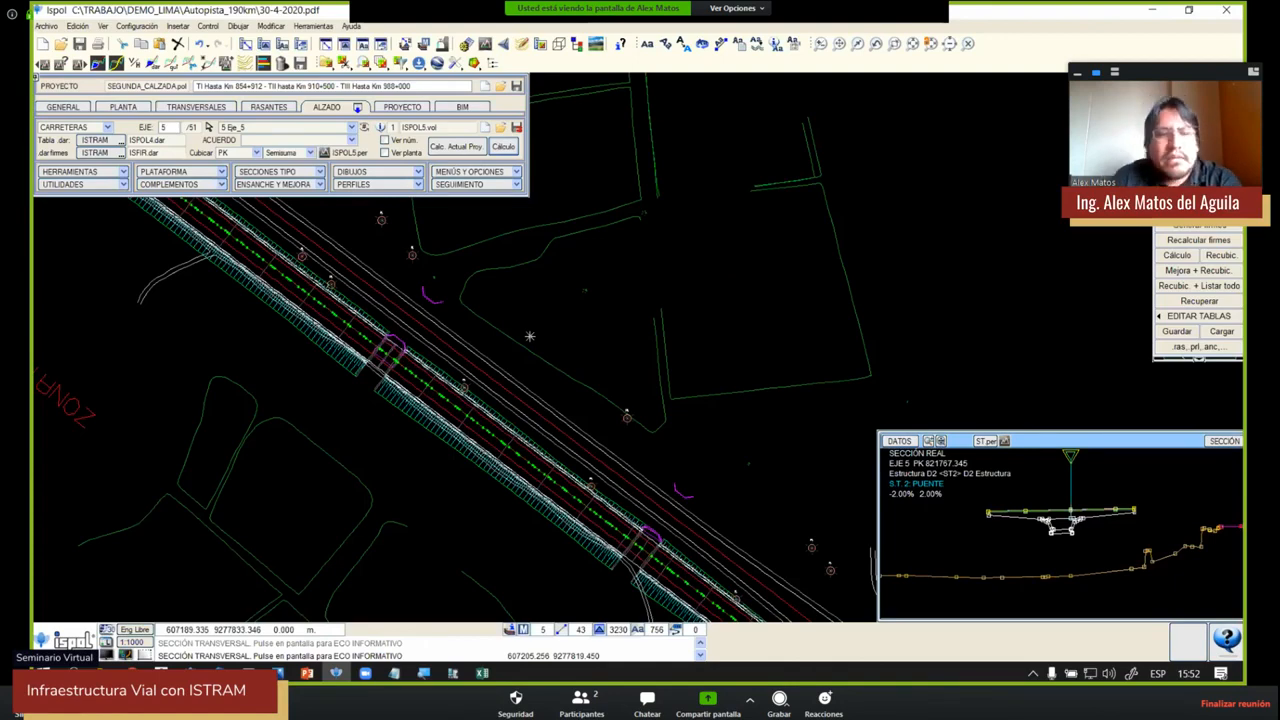
pyautogui.moveTo(334, 298)
pyautogui.mouseDown(button='middle')
pyautogui.moveTo(430, 342)
pyautogui.moveTo(655, 486)
pyautogui.mouseUp(button='middle')
pyautogui.scroll(-4, 512, 420)
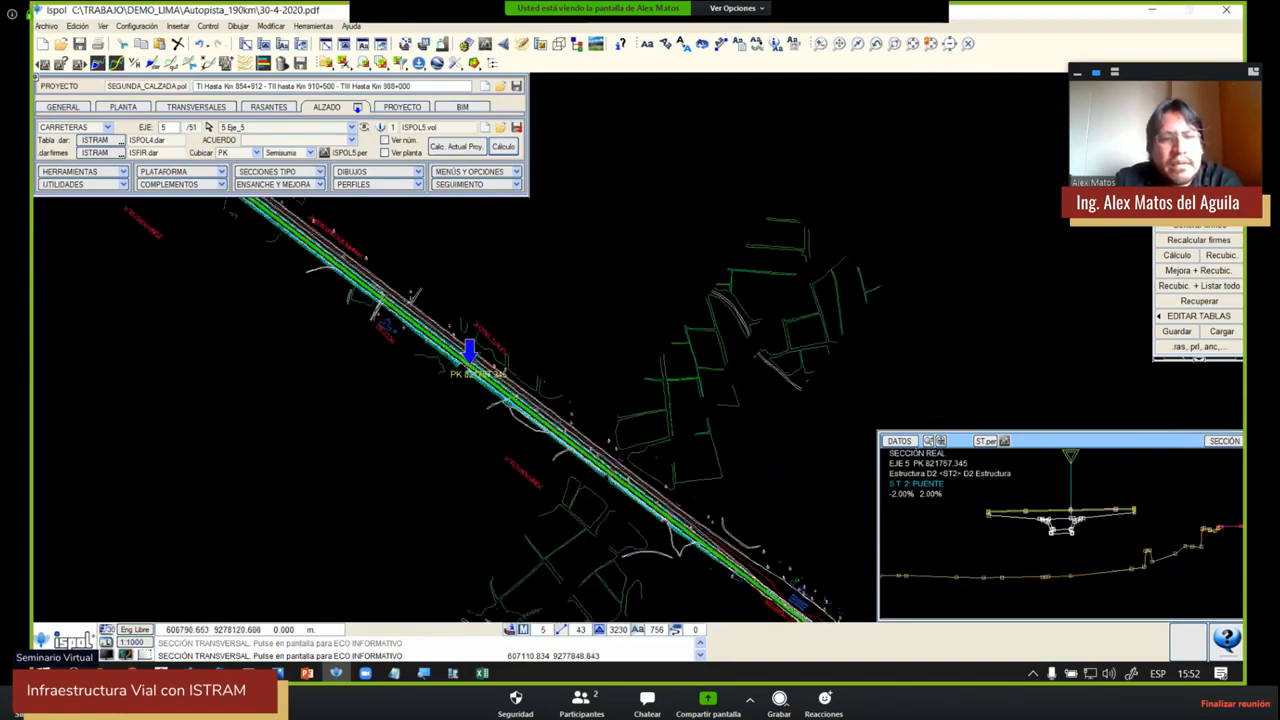
pyautogui.scroll(3, 275, 224)
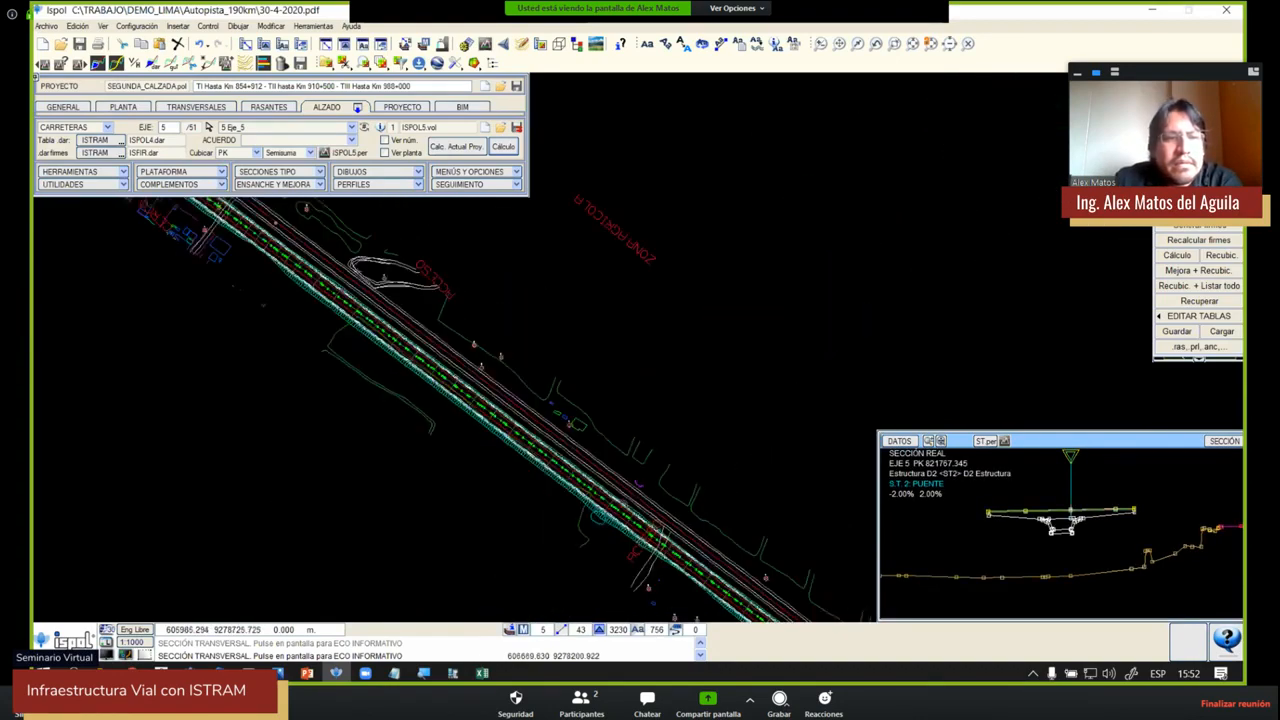
pyautogui.scroll(2, 275, 224)
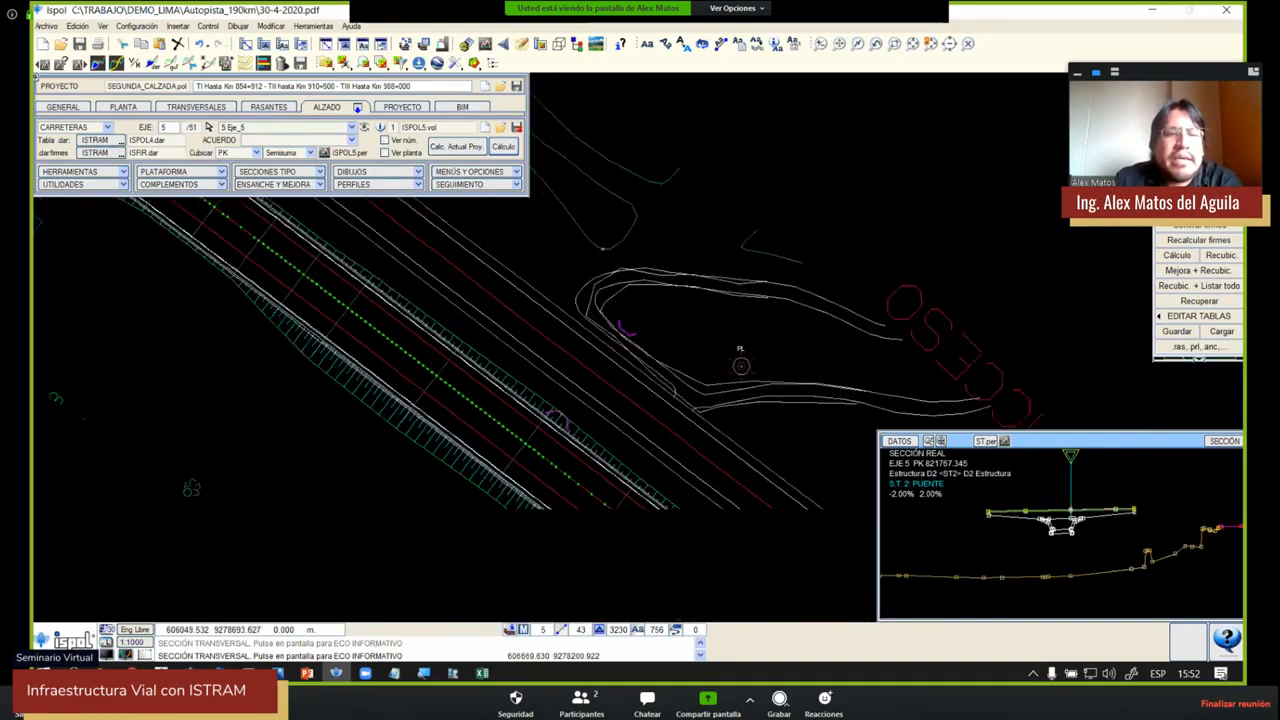
# Open the longitudinal profile drawing options for axis 5
pyautogui.scroll(2, 620, 330)
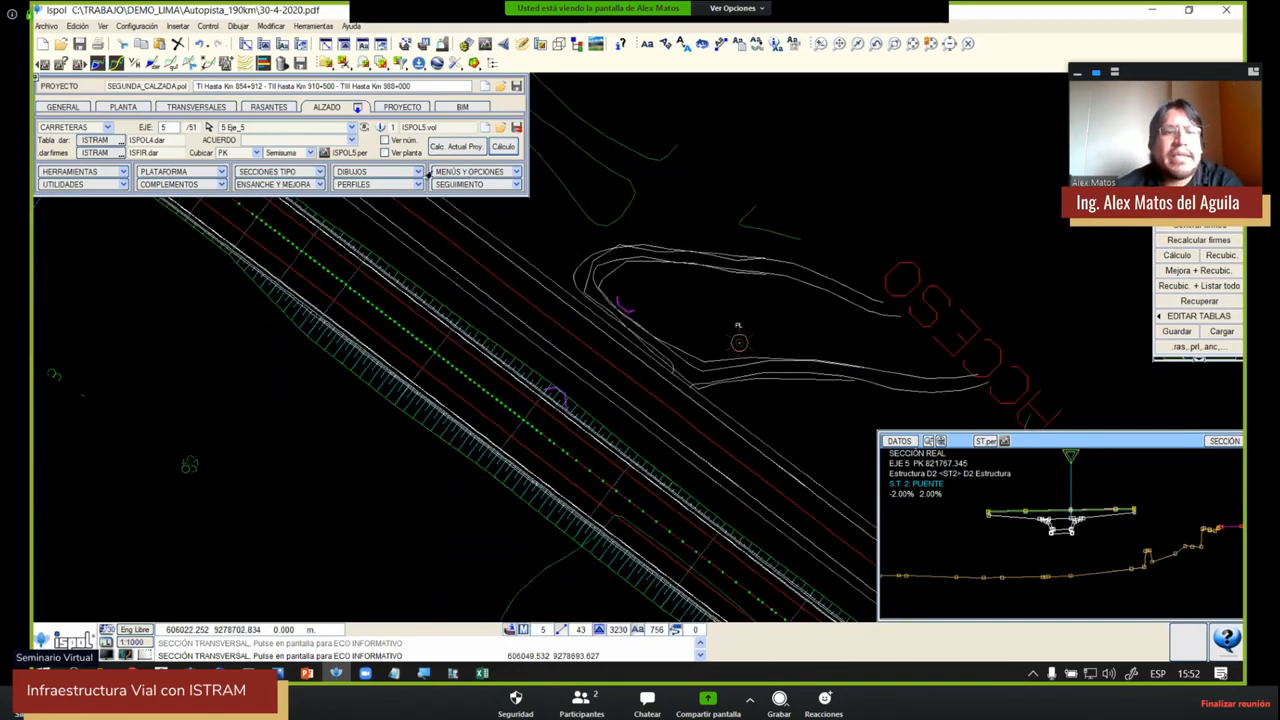
pyautogui.click(405, 176)
pyautogui.click(385, 175)
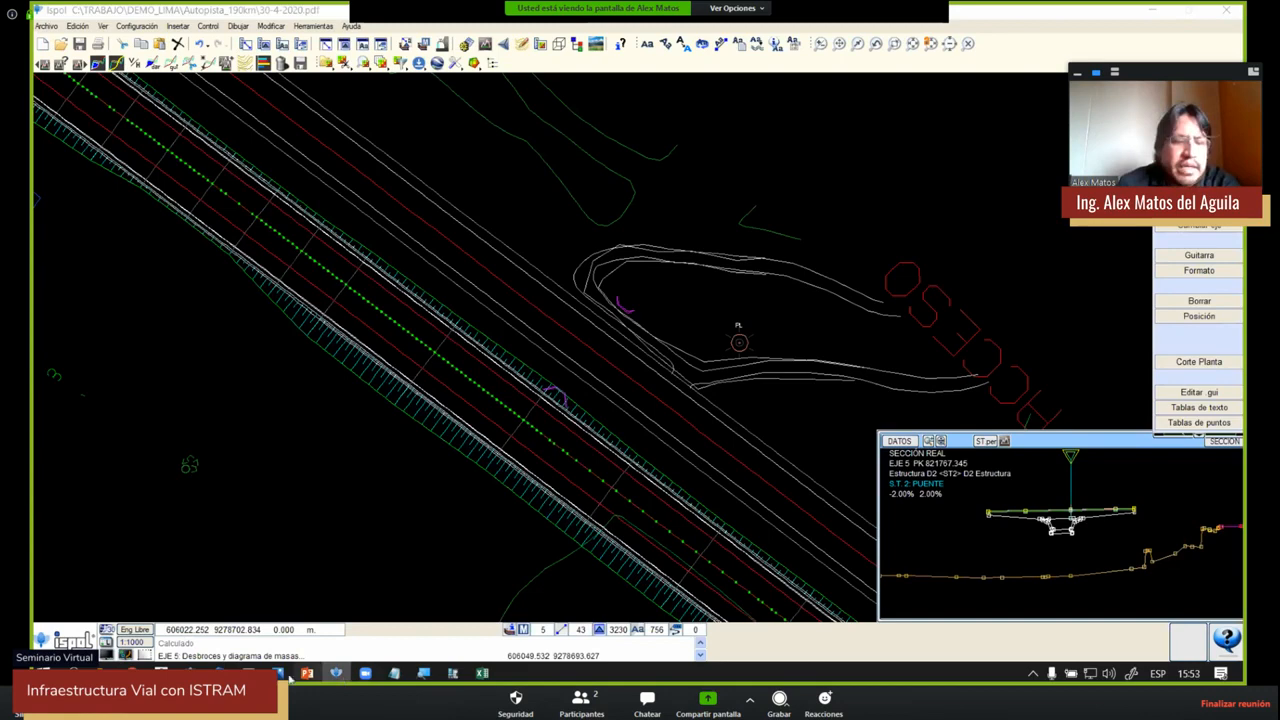
# Start another session from the Istram launcher with working folder C:\TRABAJO\DEMO_LIMA\Carretera_1 and maximize its window
pyautogui.click(336, 674)
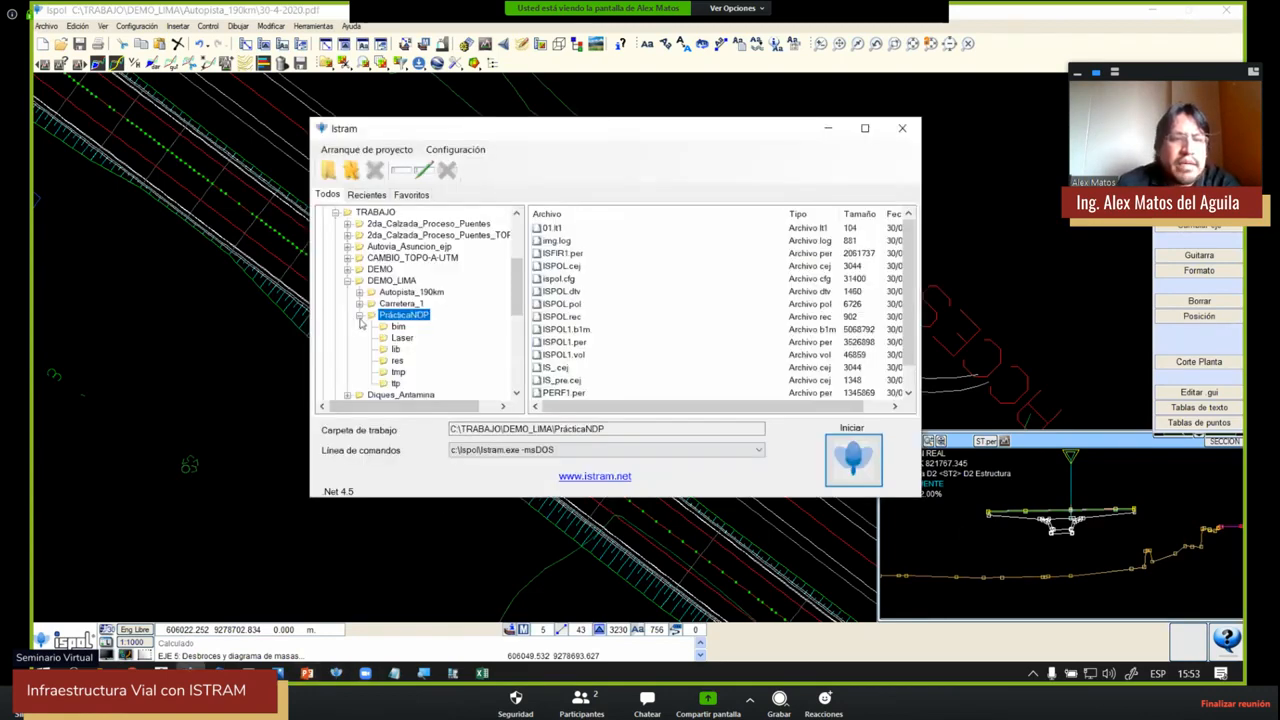
pyautogui.click(359, 315)
pyautogui.click(347, 281)
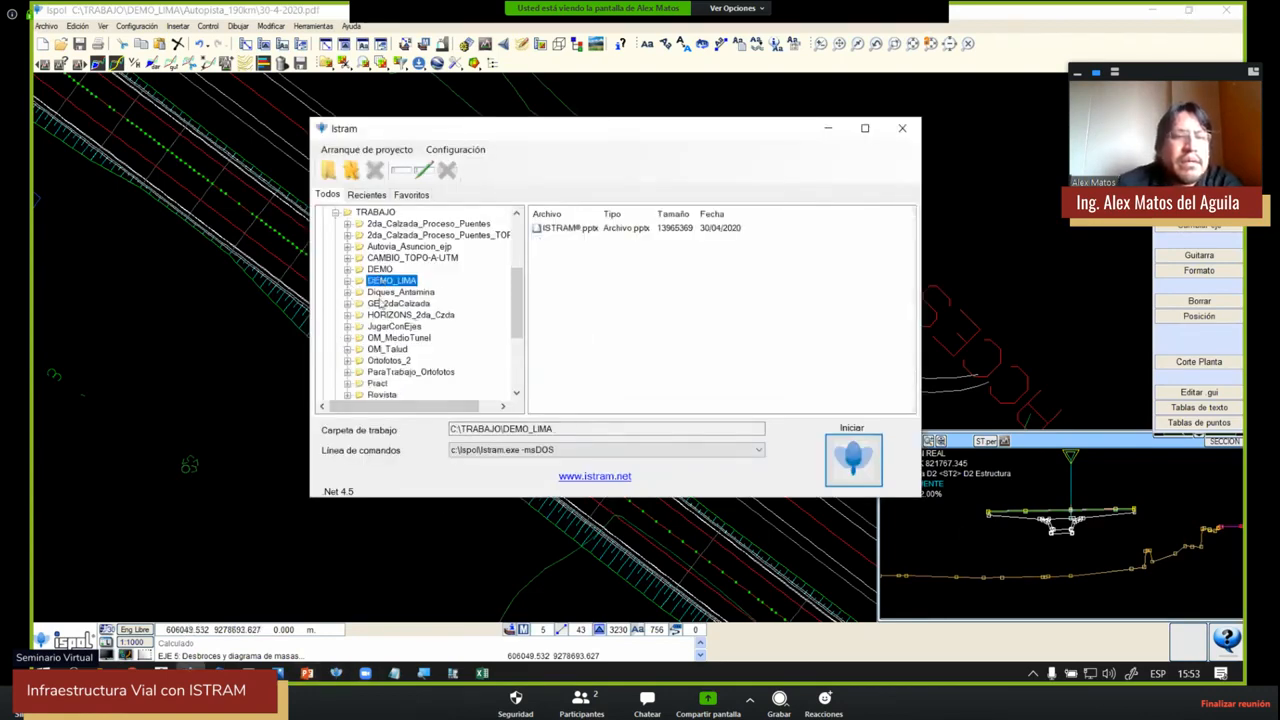
pyautogui.click(347, 281)
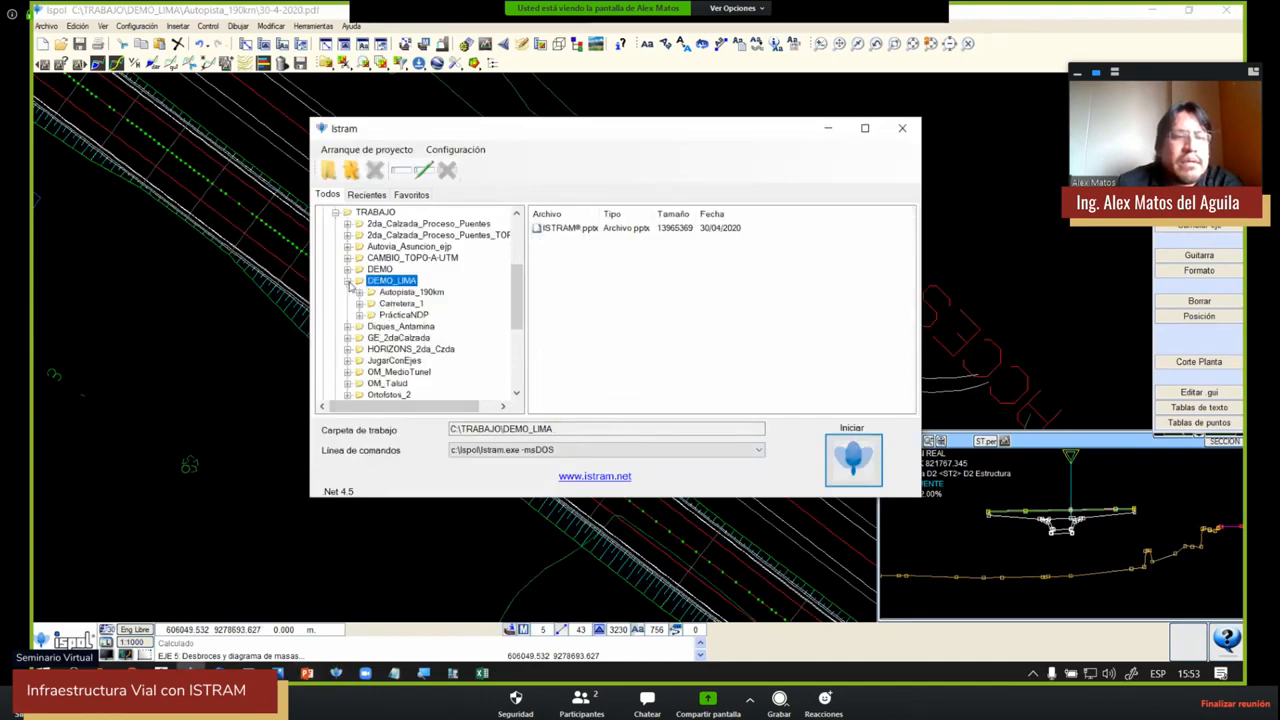
pyautogui.doubleClick(400, 303)
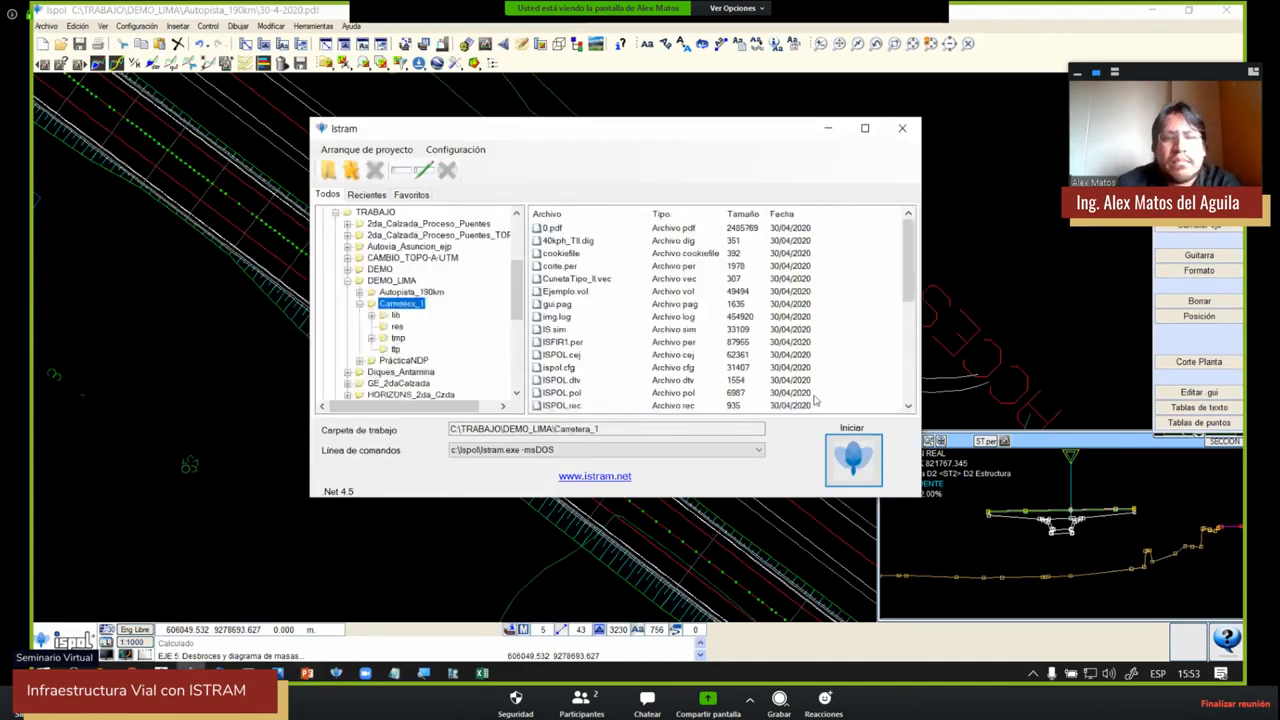
pyautogui.click(853, 459)
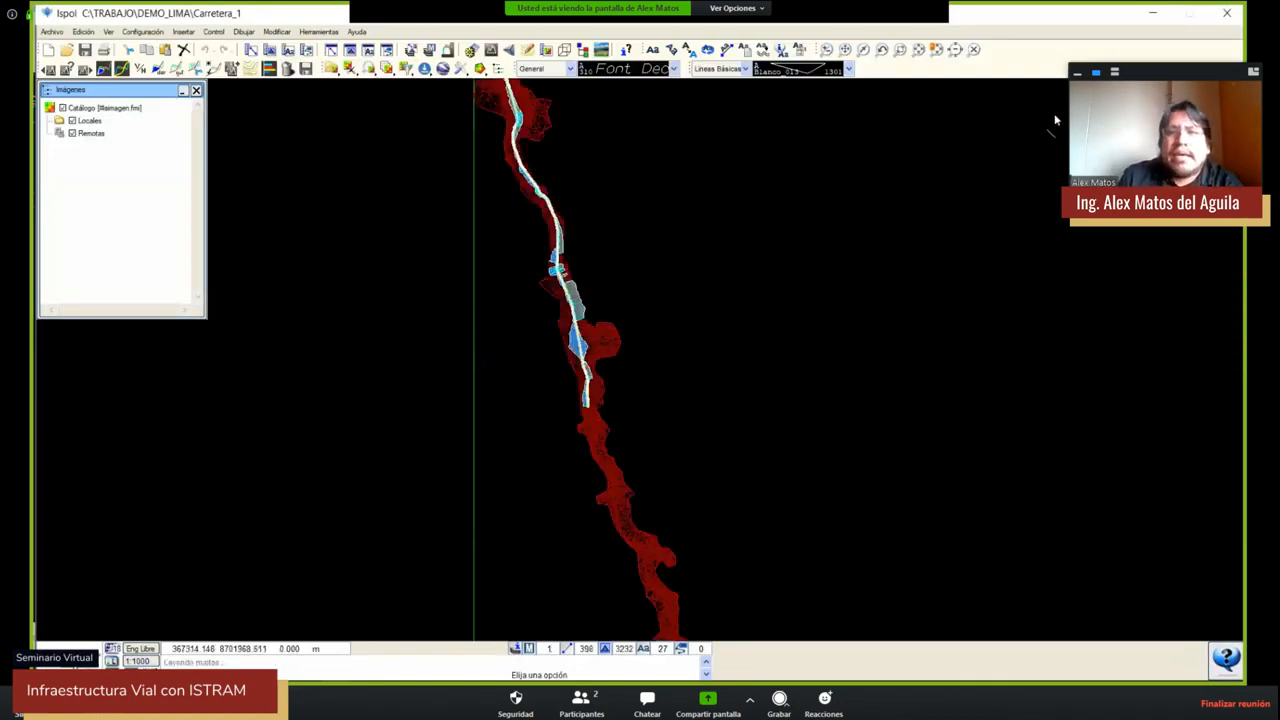
pyautogui.click(1190, 14)
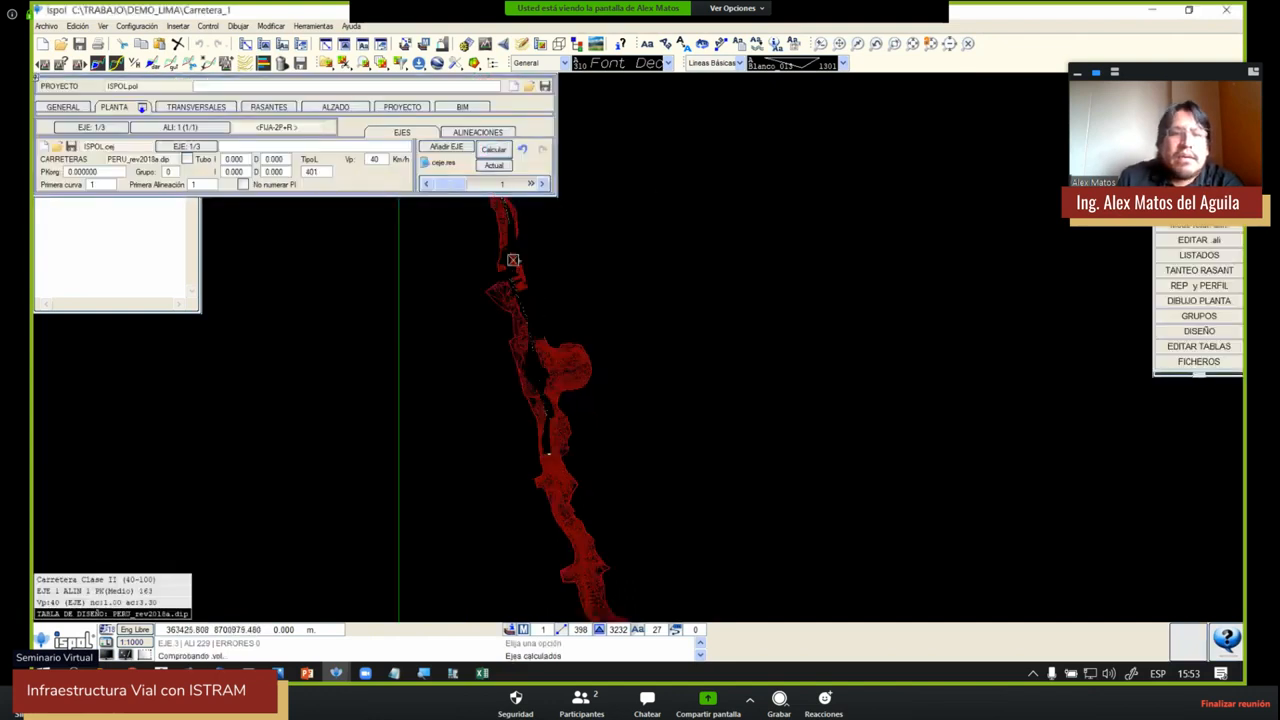
# Review the Carretera_1 plan alignment data and the menus and options offered in the elevation design of axis 1
pyautogui.click(470, 132)
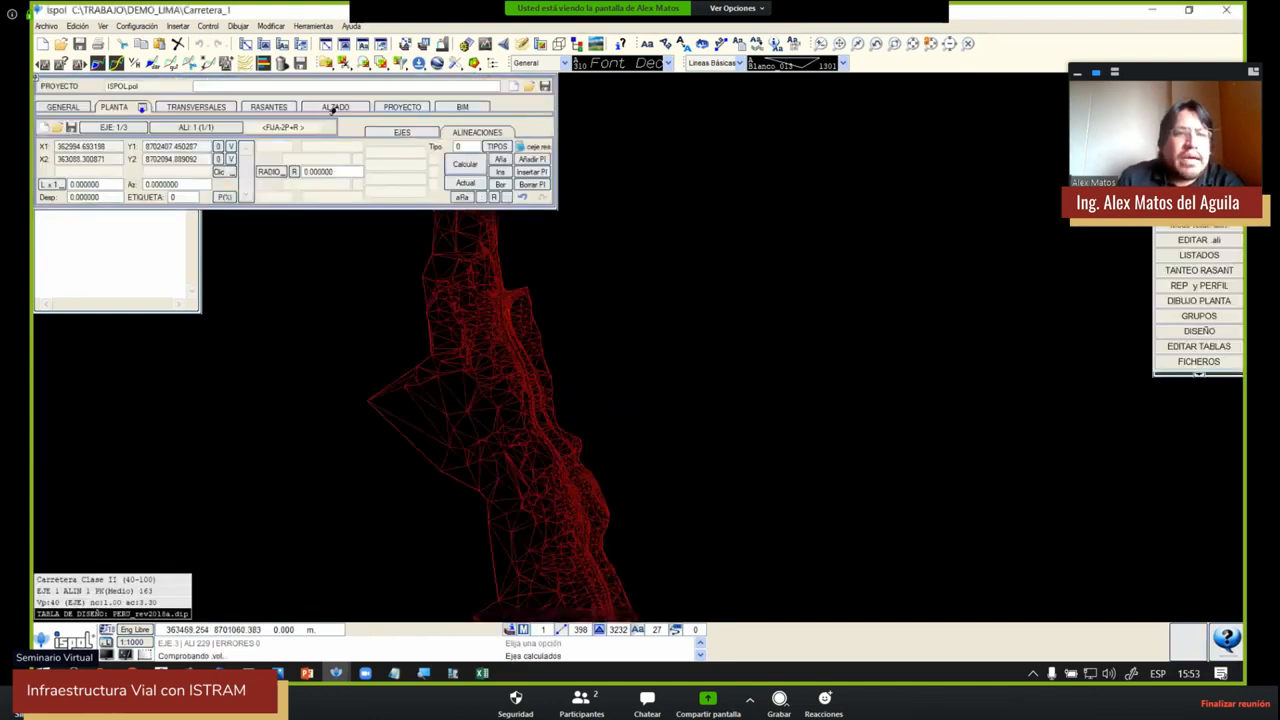
pyautogui.click(333, 107)
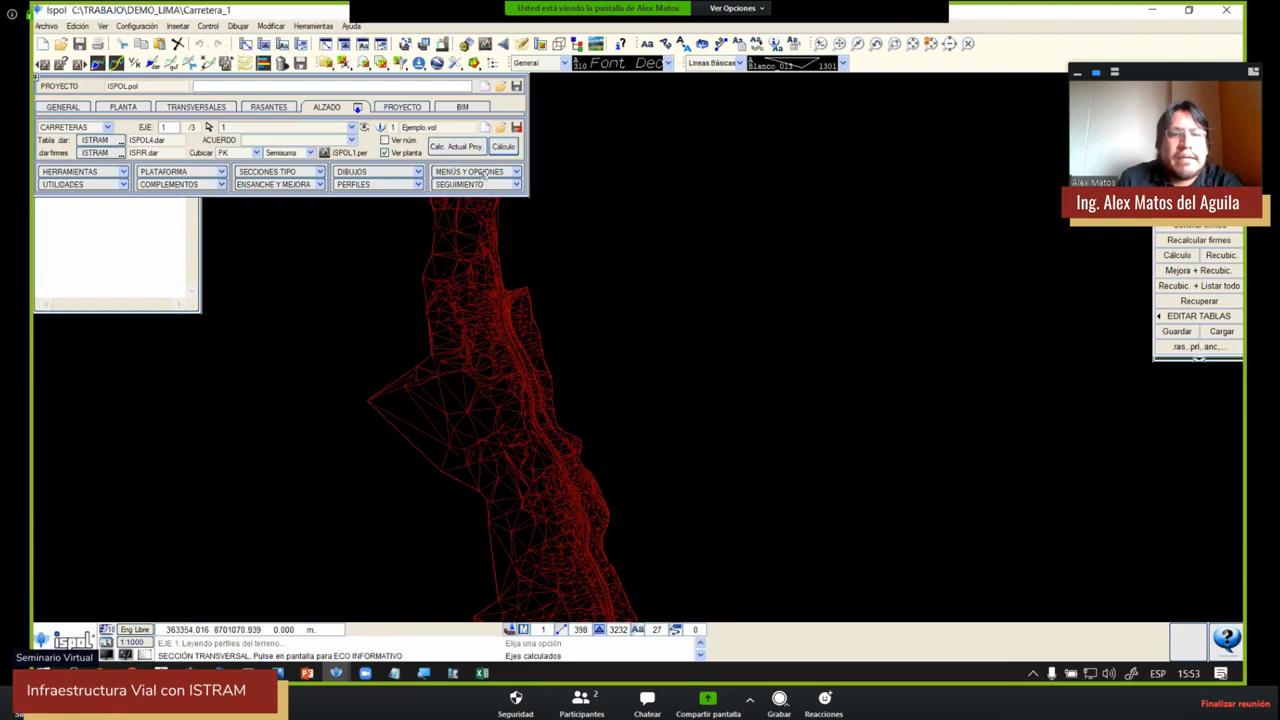
pyautogui.click(484, 173)
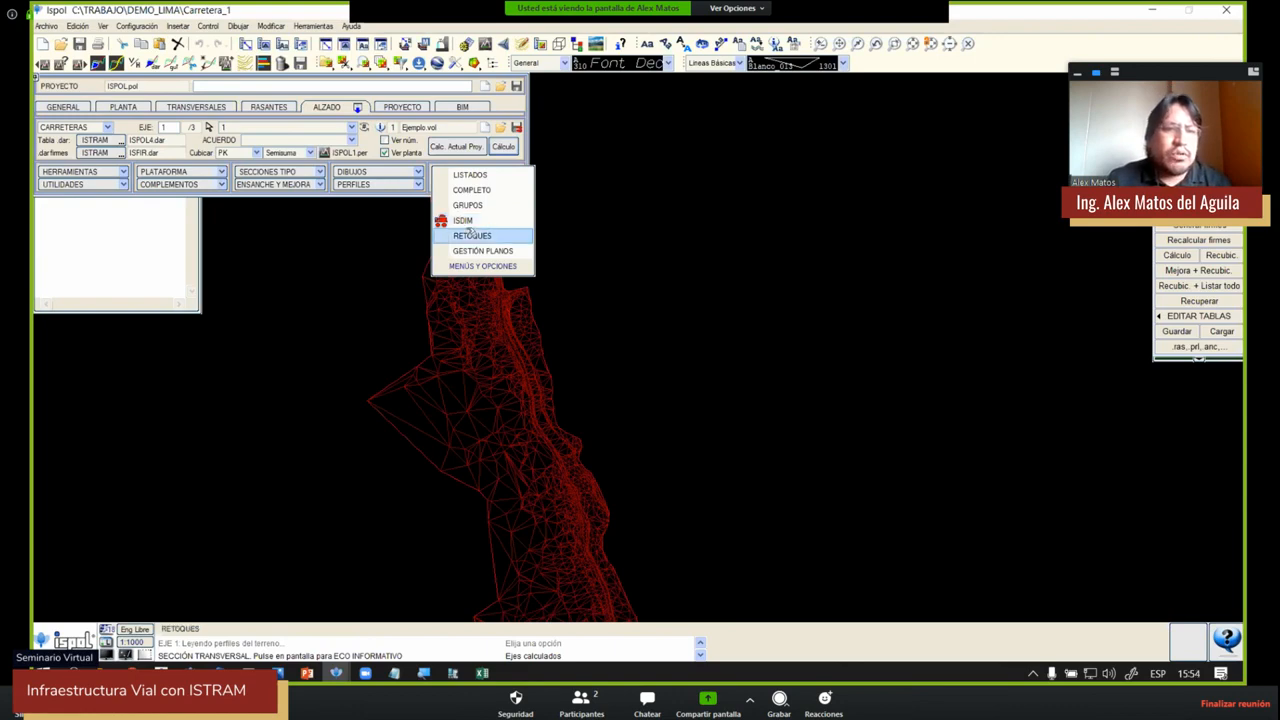
pyautogui.click(476, 224)
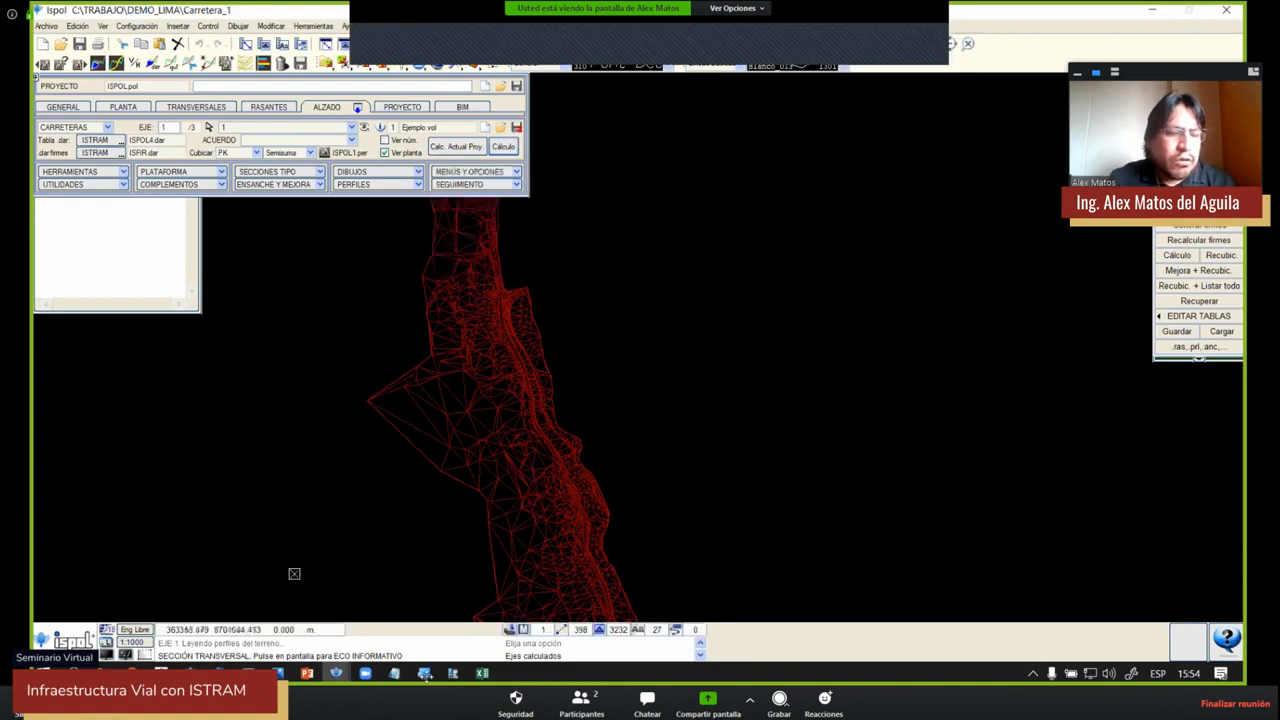
# Switch back to the Autopista_190km session and make axis 4 the current axis in the elevation design
pyautogui.click(341, 672)
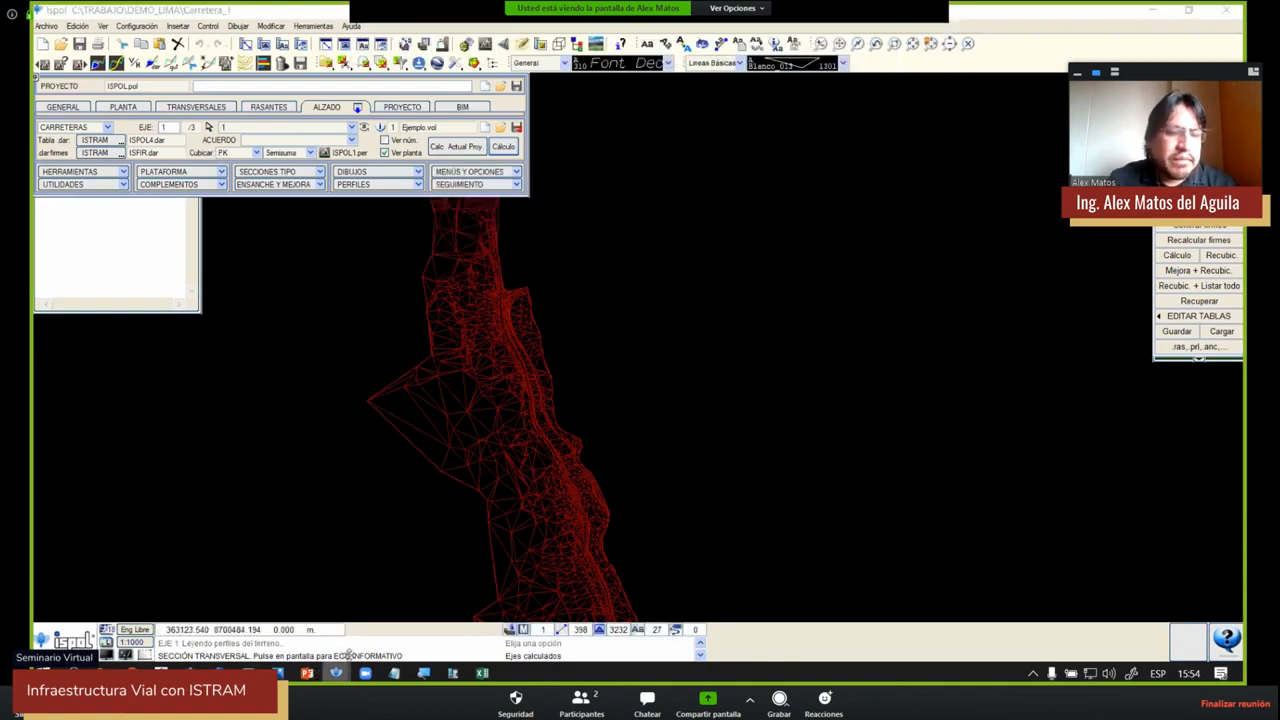
pyautogui.click(240, 618)
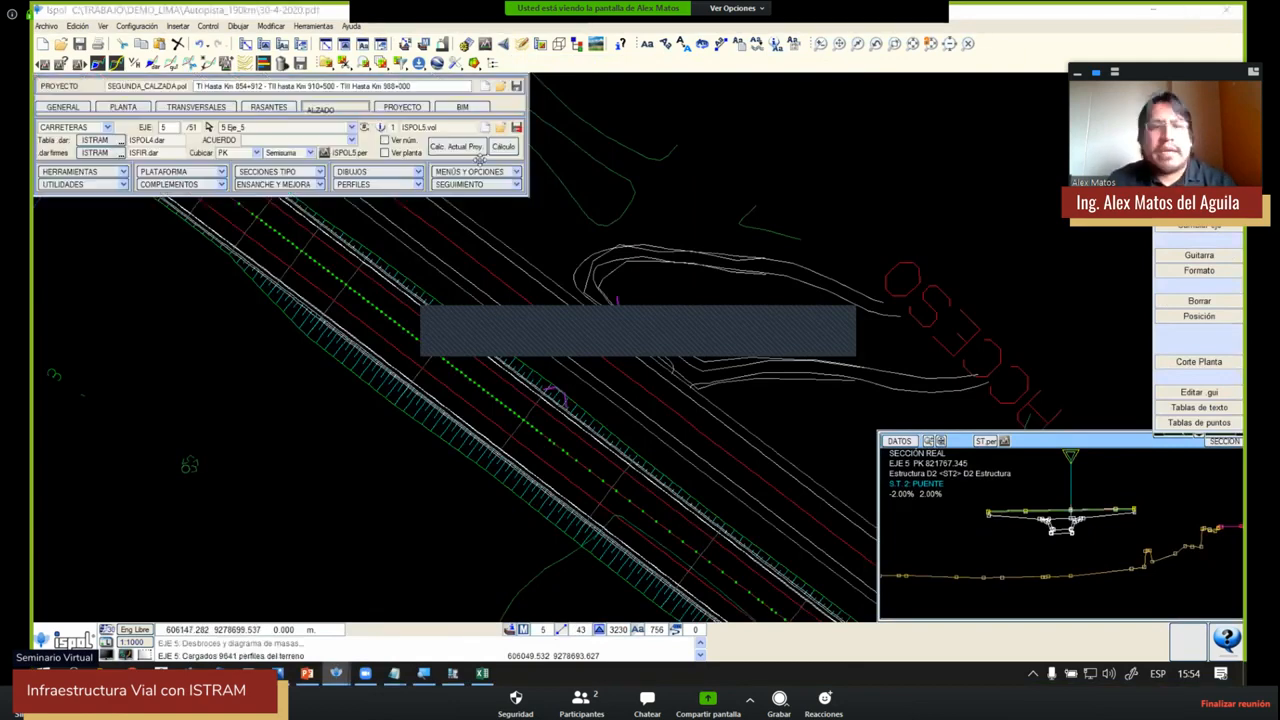
pyautogui.click(165, 127)
pyautogui.write('4')
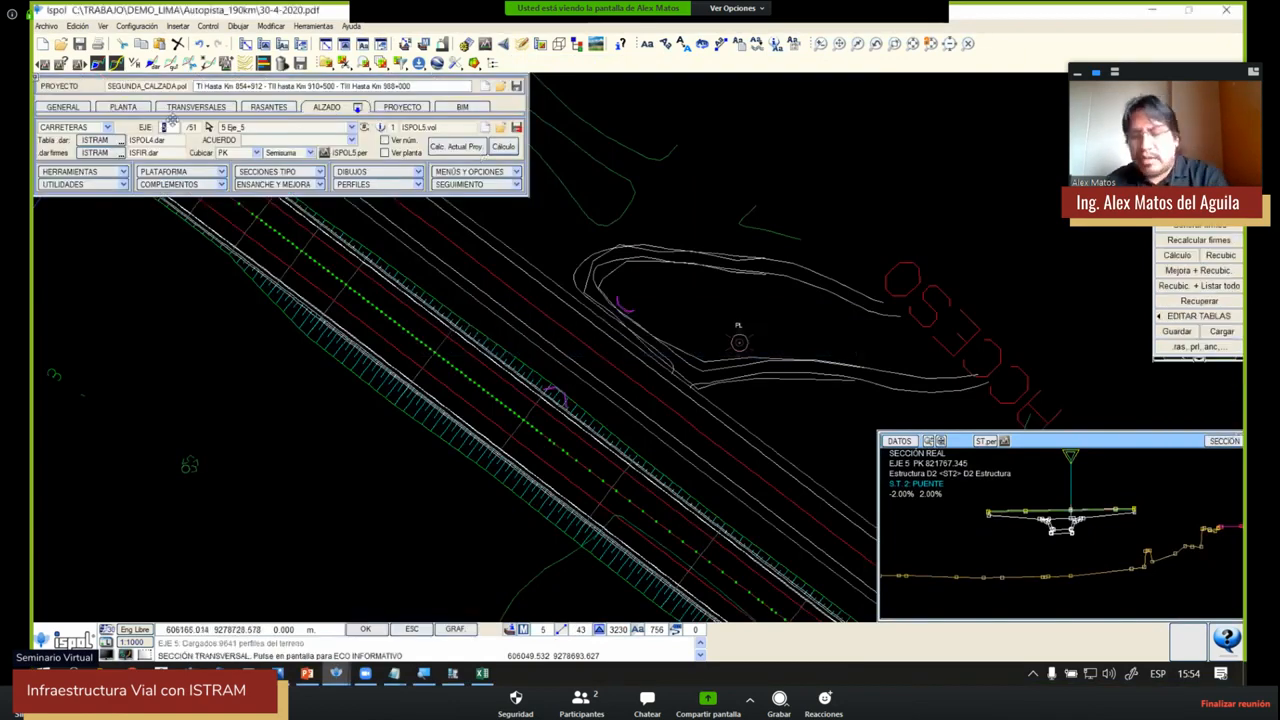
pyautogui.press('Return')
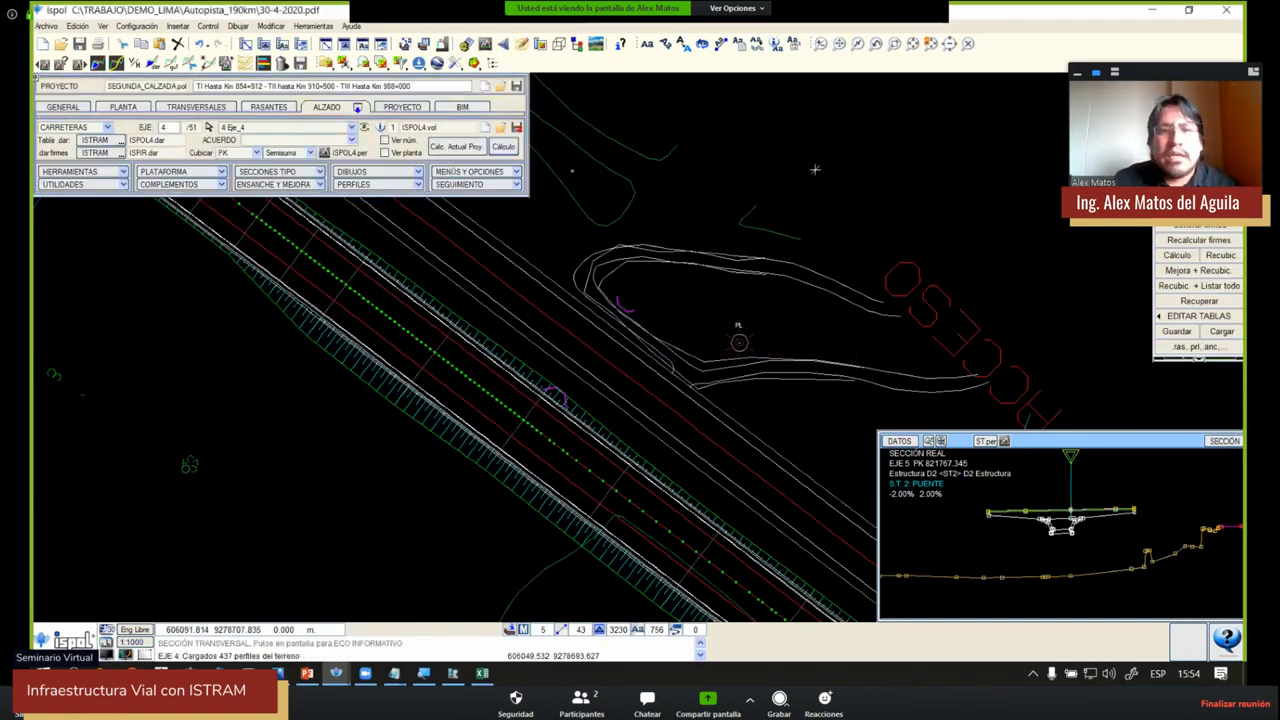
# Open the longitudinal profile drawing options for axis 4 and start editing its .gui guitarra layout
pyautogui.click(418, 171)
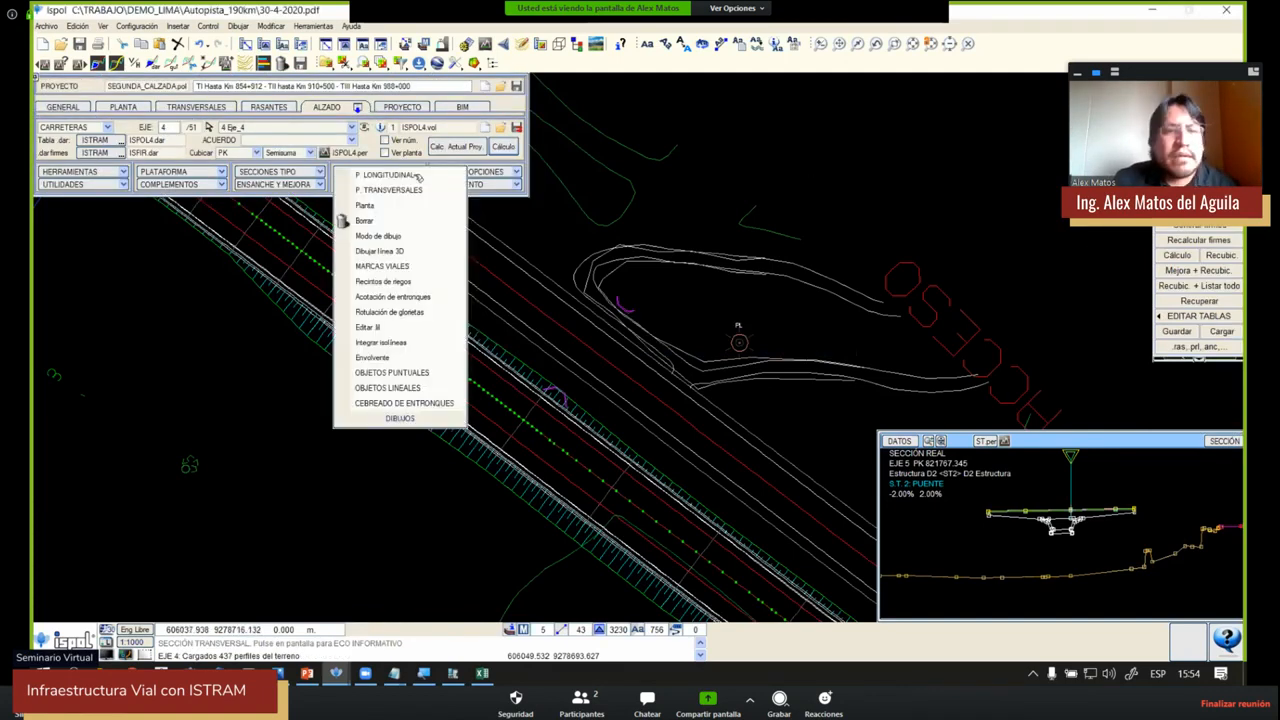
pyautogui.click(410, 180)
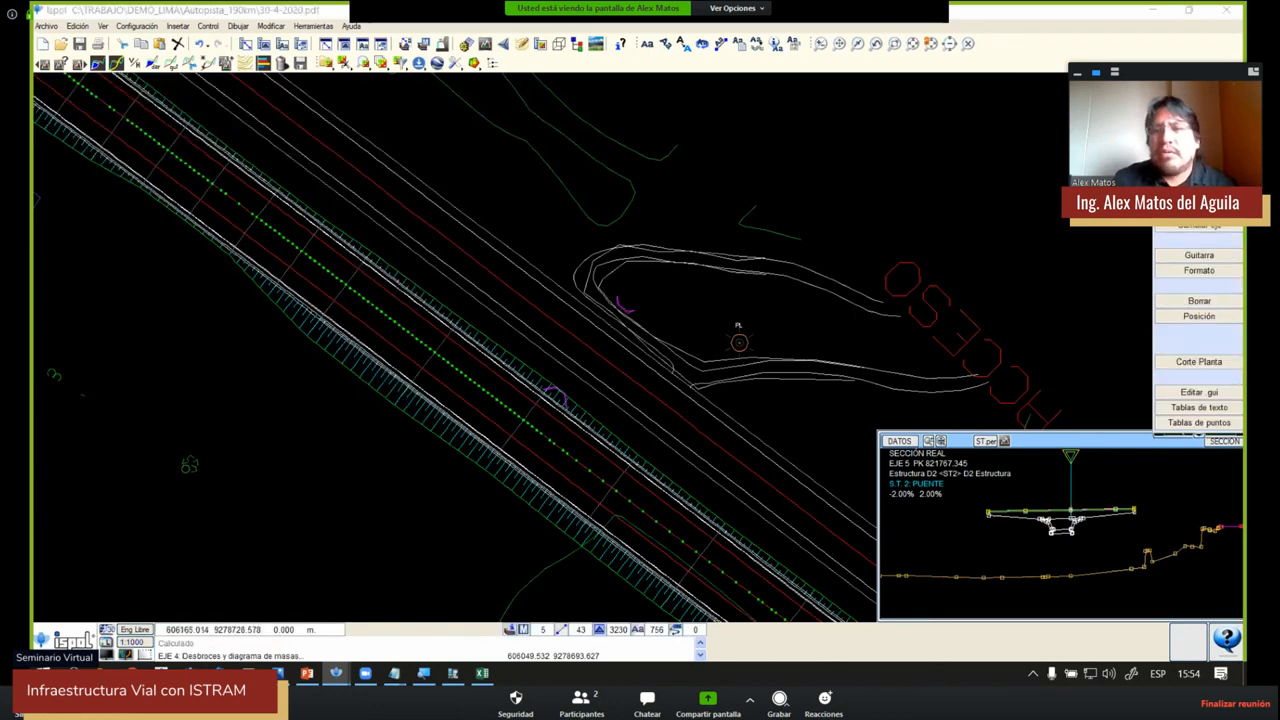
pyautogui.click(1180, 392)
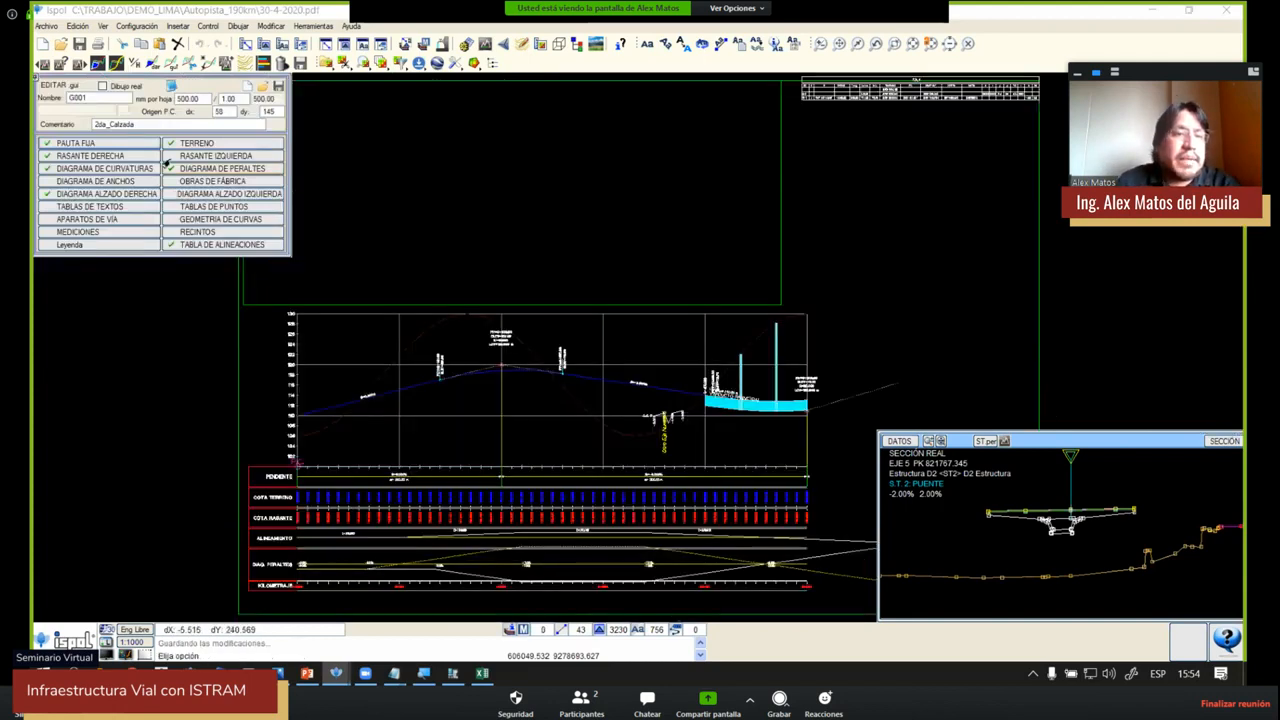
# Open the library of guitarra files and load the mass diagram layout DiagMasS.gui into the editor
pyautogui.click(166, 163)
pyautogui.moveTo(640, 204); pyautogui.dragTo(994, 140)
pyautogui.scroll(-1, 997, 271)
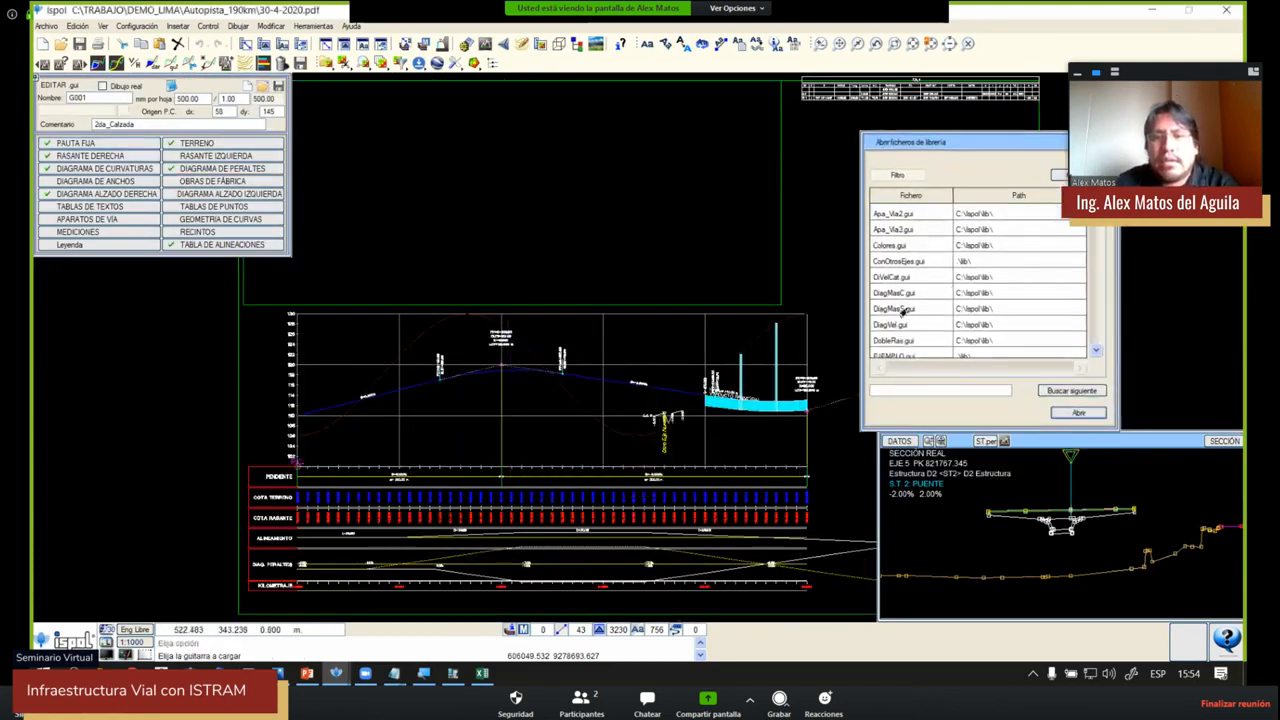
pyautogui.doubleClick(901, 311)
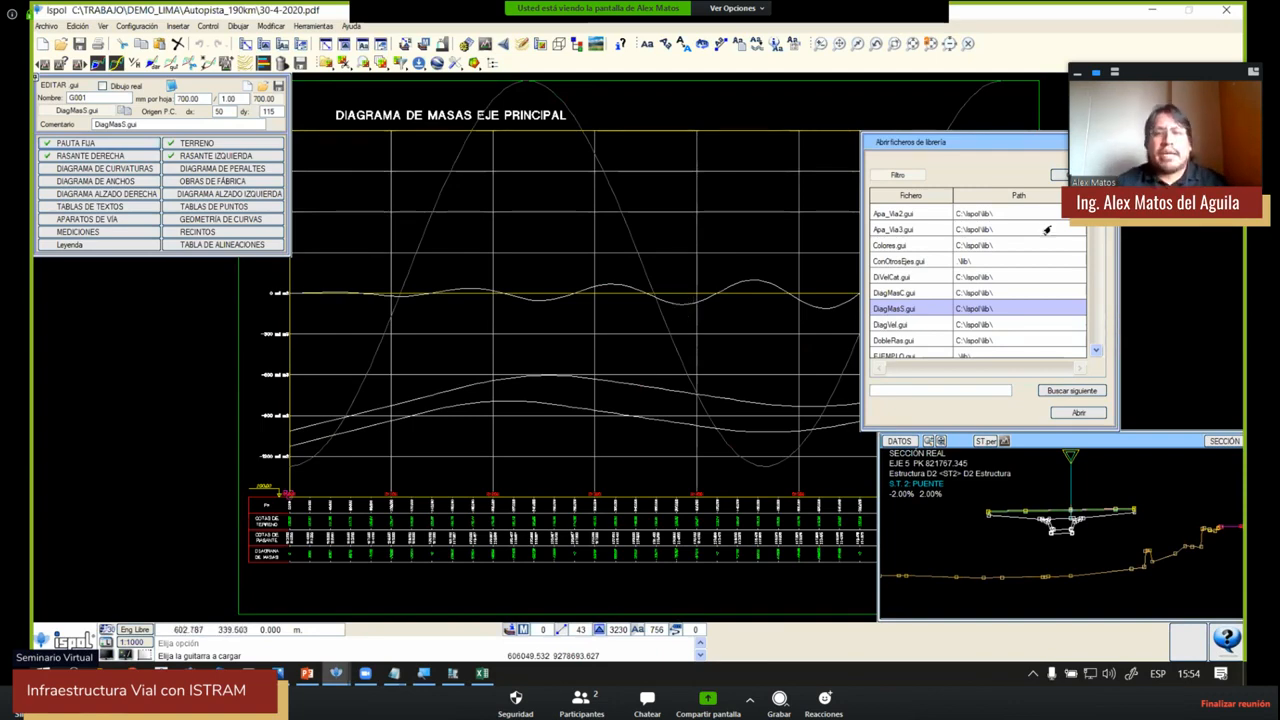
# Load the Colores.gui layout from the library, close the file list and leave the guitarra editor for the plan view
pyautogui.doubleClick(905, 245)
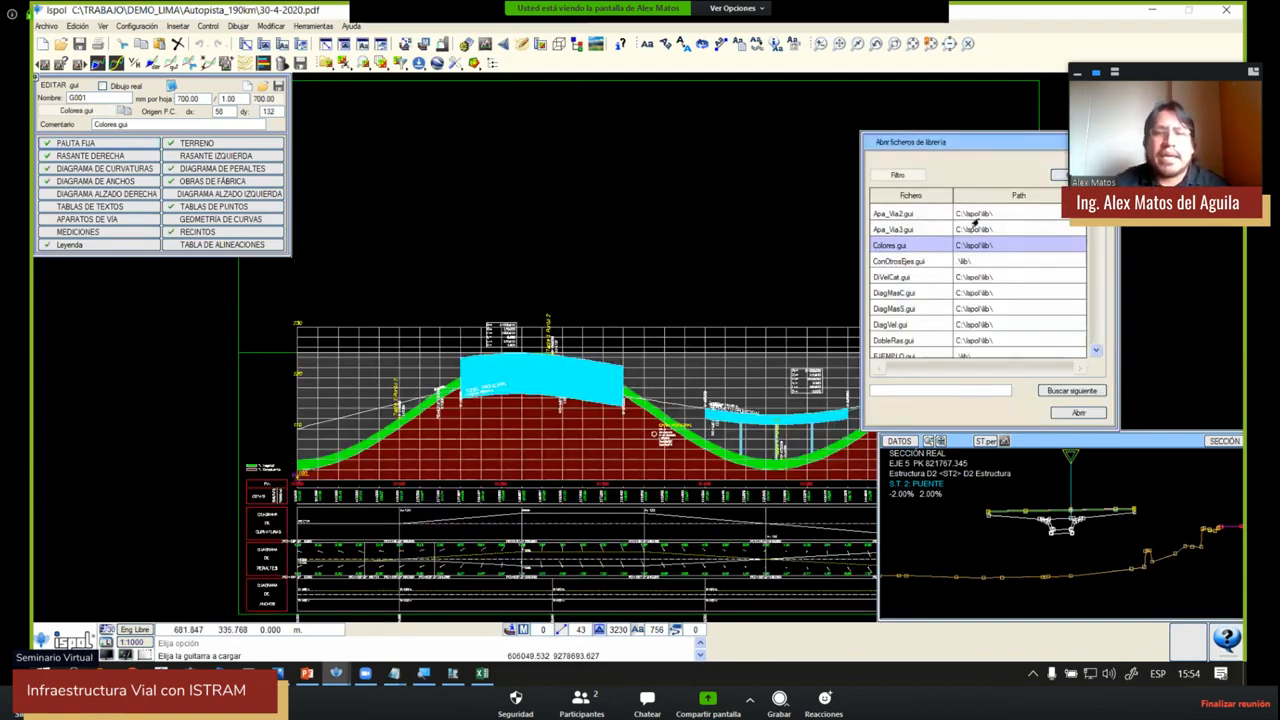
pyautogui.click(1107, 142)
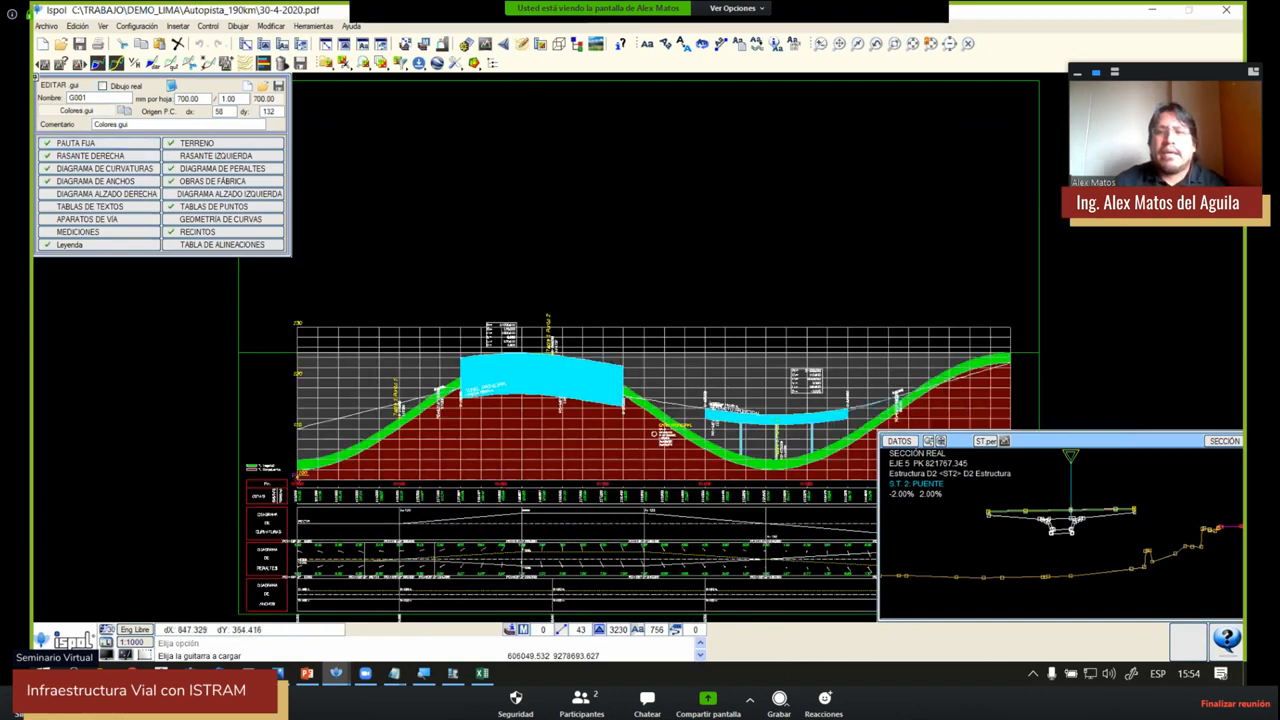
pyautogui.rightClick(728, 211)
pyautogui.scroll(-3, 525, 314)
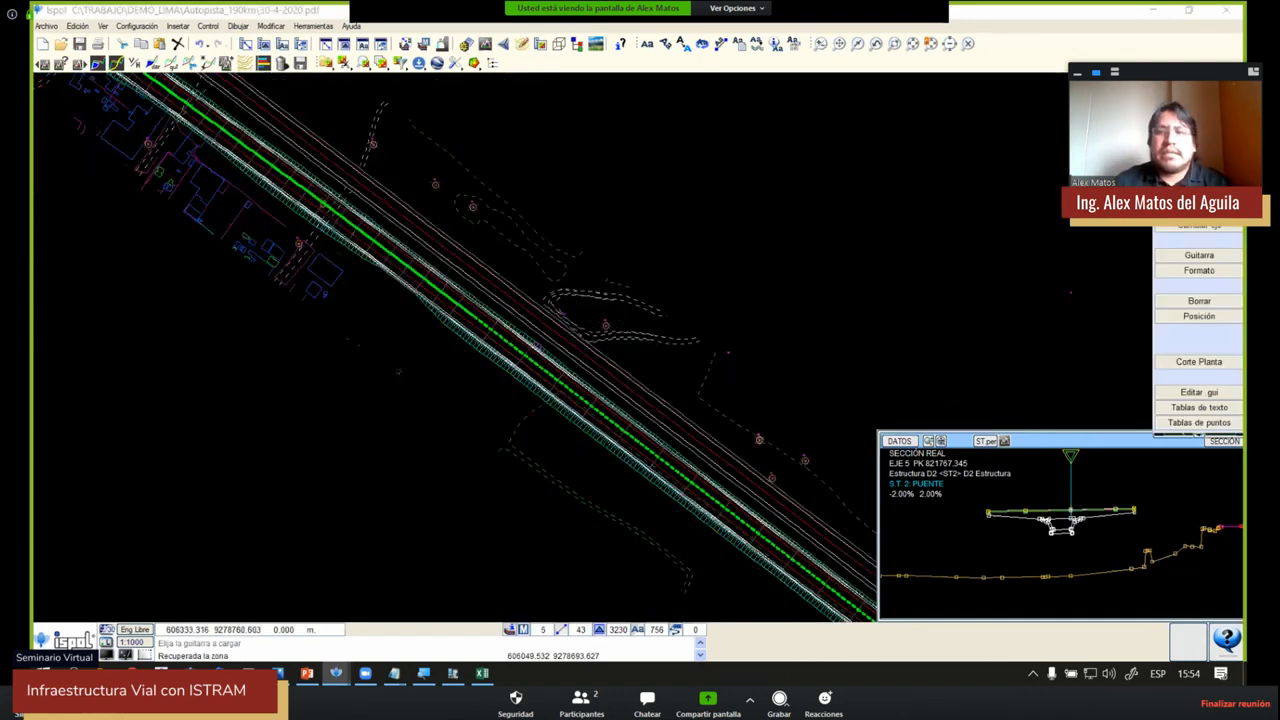
# Leave the longitudinal profile drawing, switch to the Carretera_1 project and recalculate axis 1 in the elevation design
pyautogui.rightClick(713, 196)
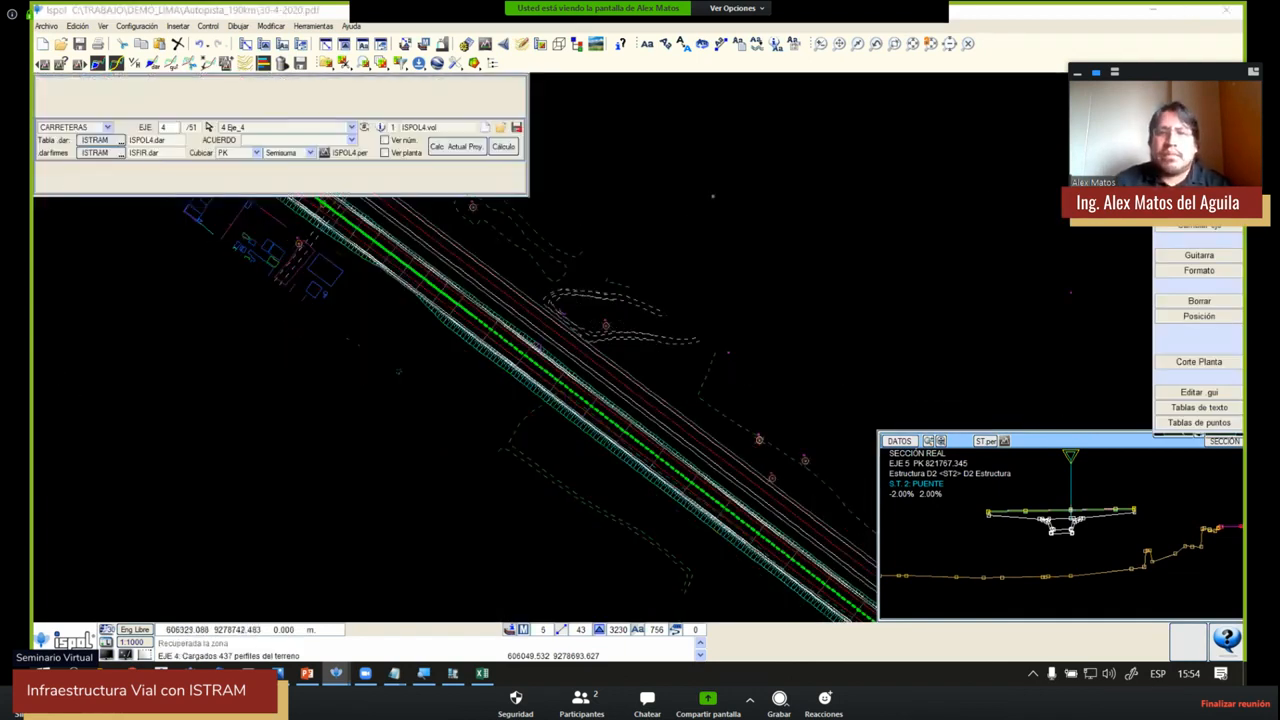
pyautogui.click(479, 172)
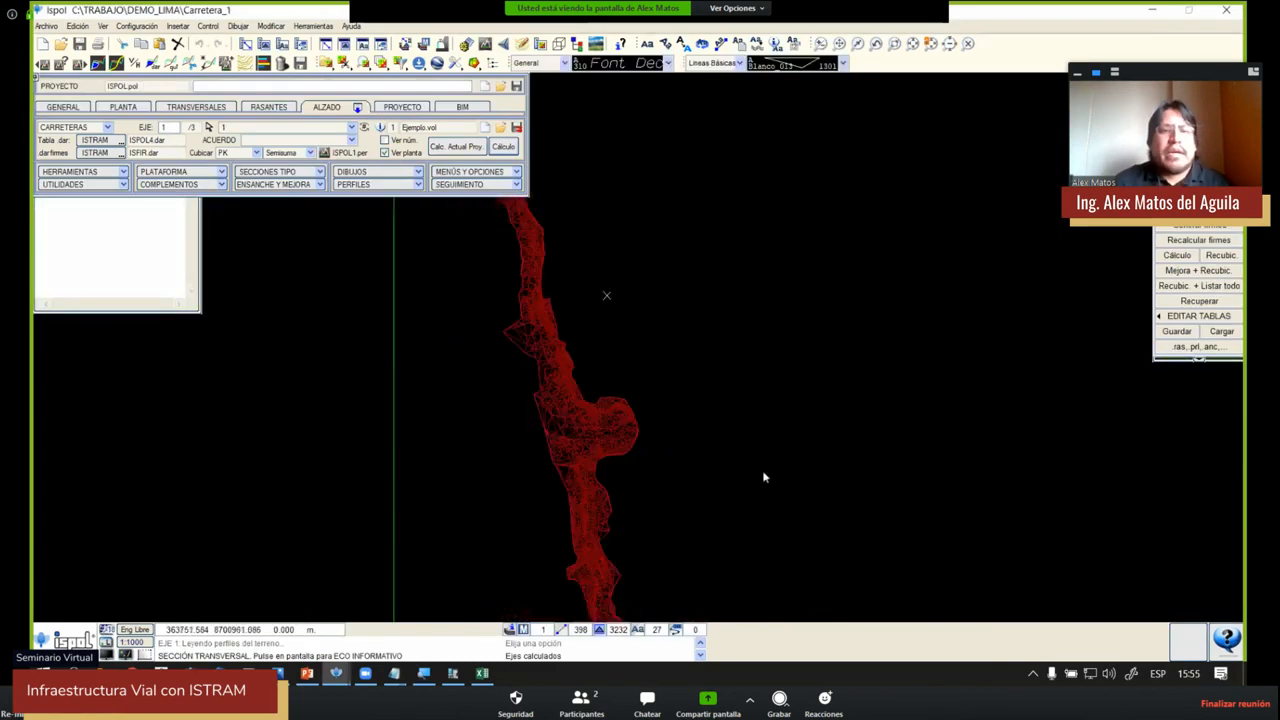
pyautogui.moveTo(750, 400); pyautogui.dragTo(760, 480, button='middle')
pyautogui.scroll(1, 630, 275)
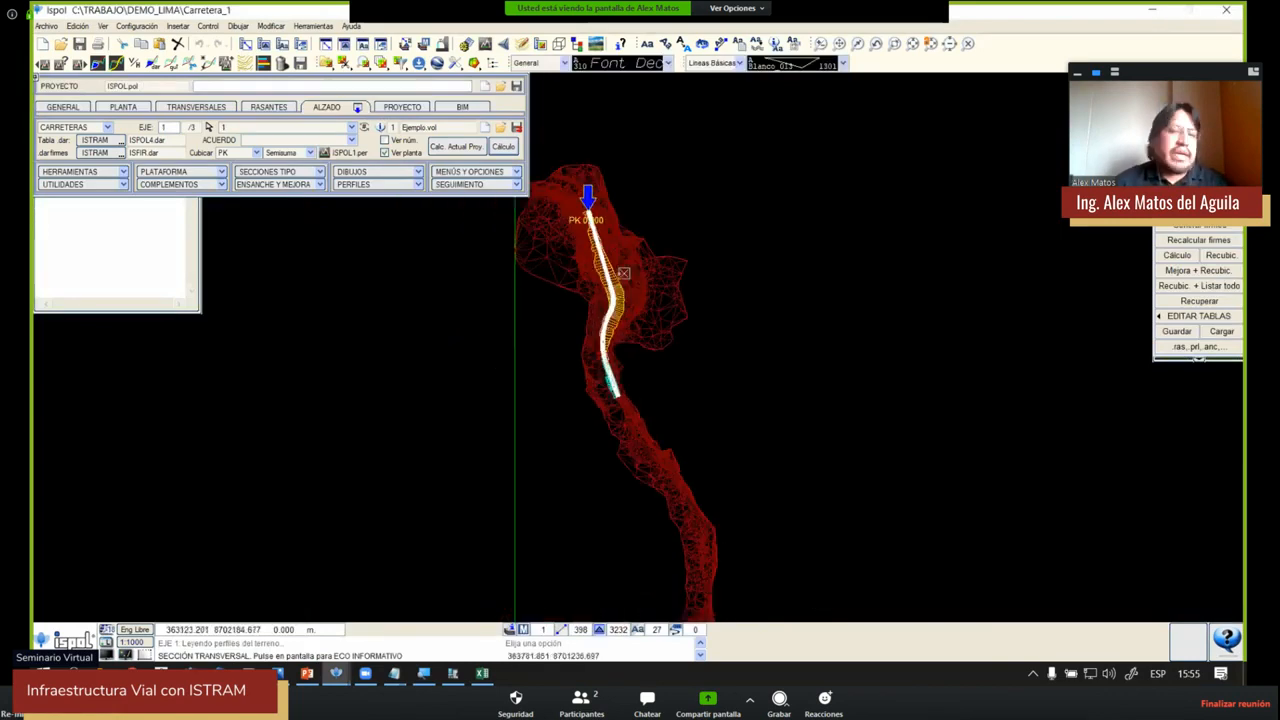
pyautogui.scroll(2, 623, 272)
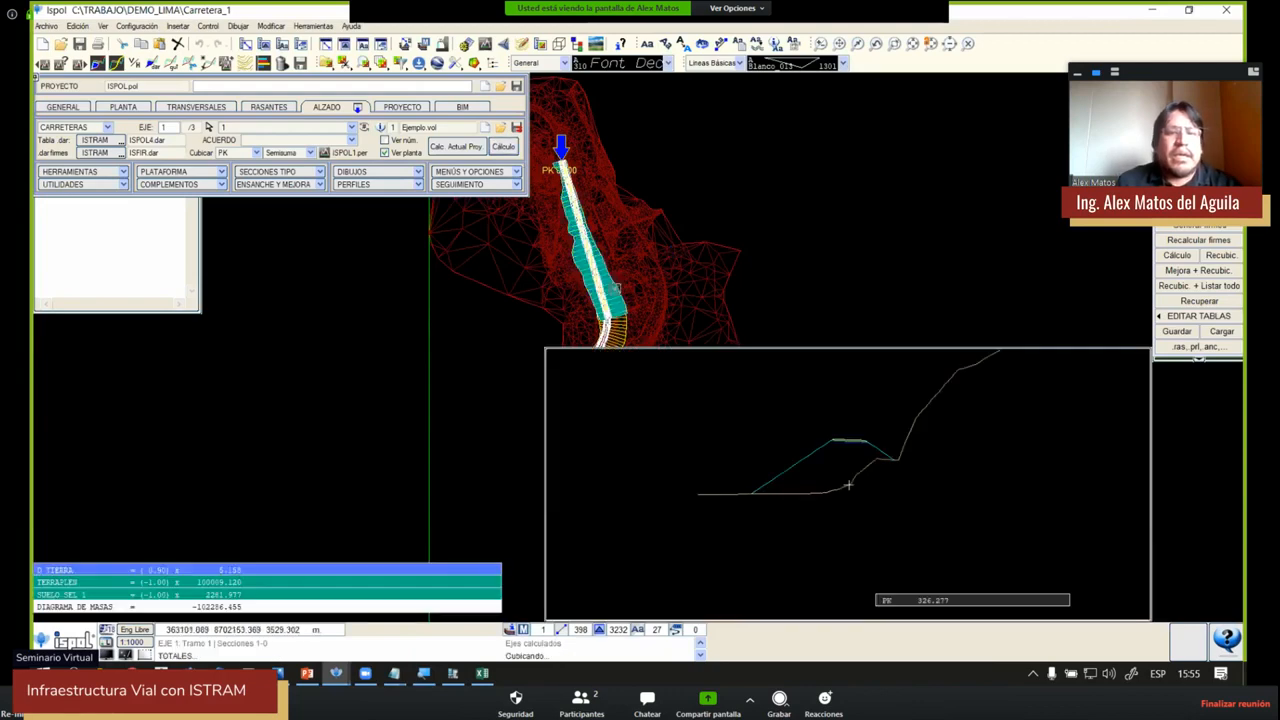
pyautogui.scroll(3, 689, 240)
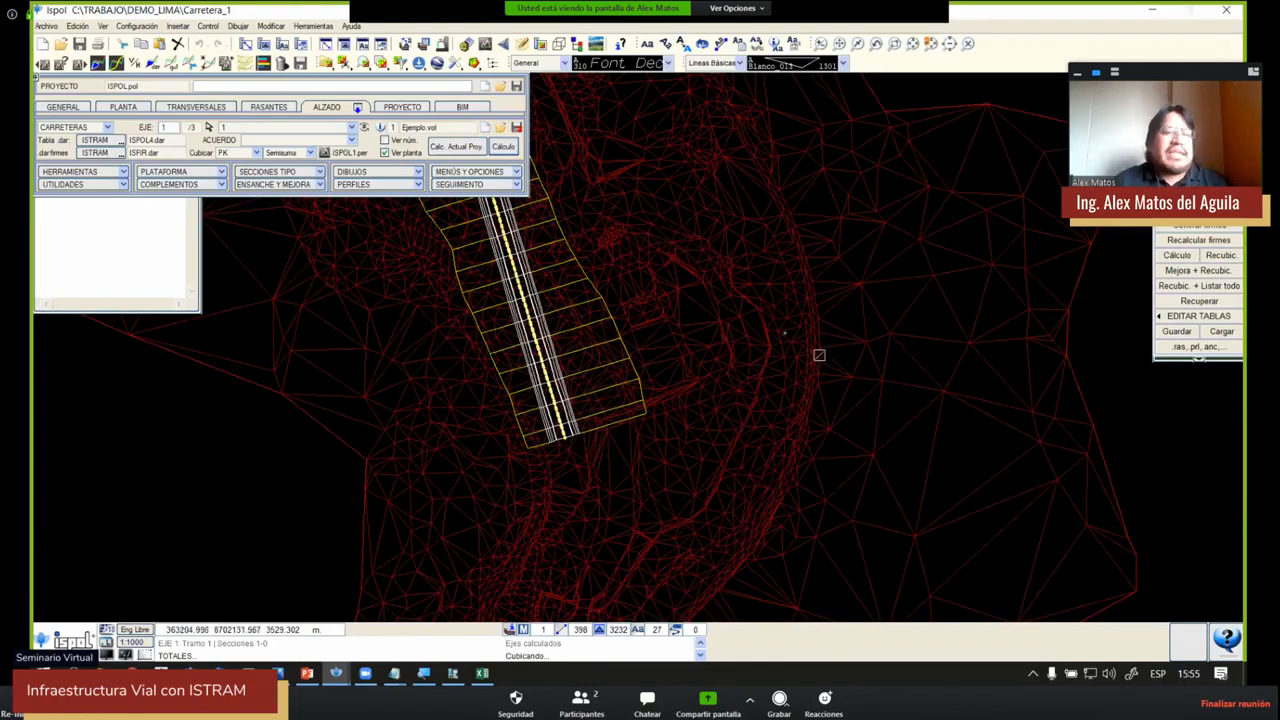
pyautogui.scroll(-4, 765, 256)
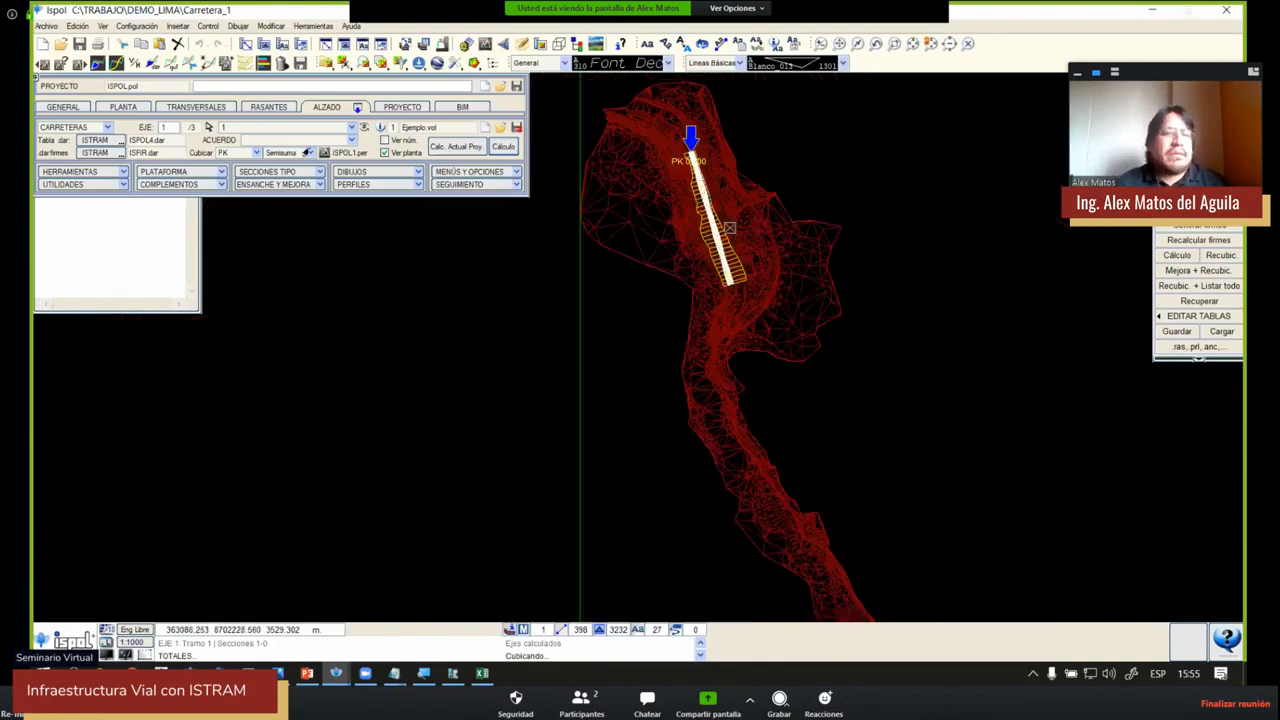
# Open the plan alignments of axis 1 and shorten the first alignment by moving its end point to about X 363074, Y 8702169
pyautogui.click(69, 106)
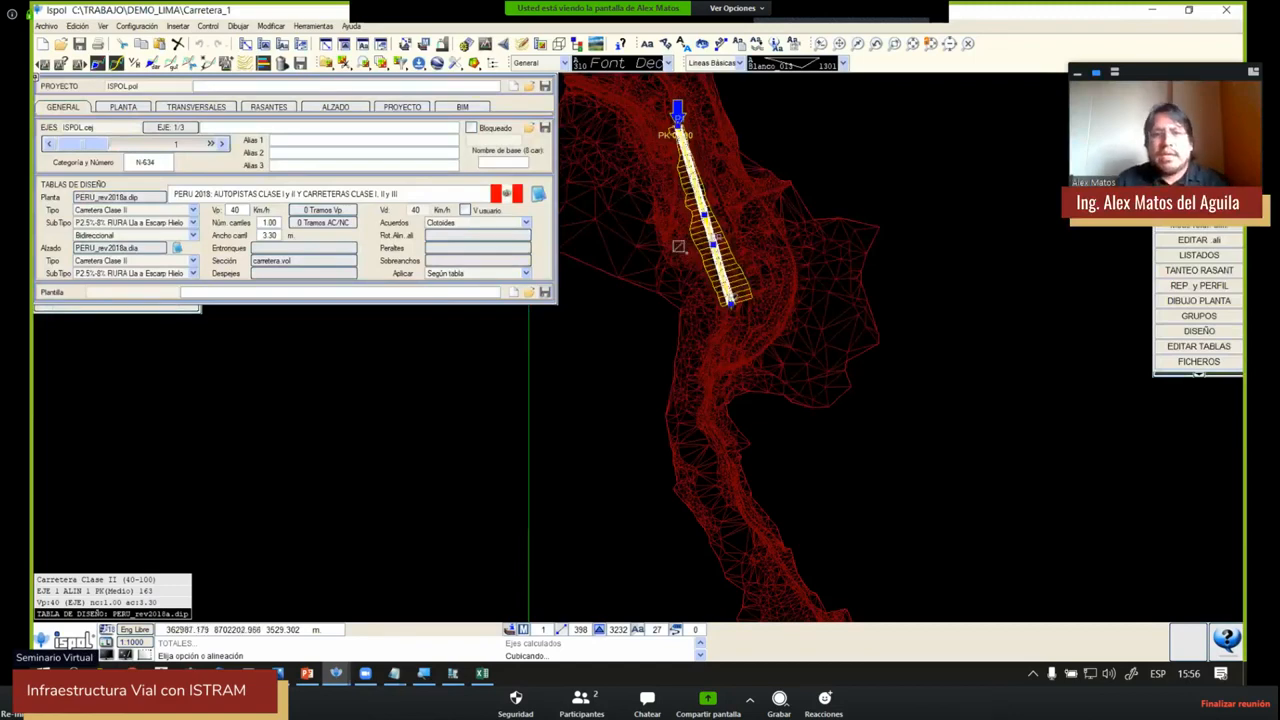
pyautogui.scroll(2, 752, 278)
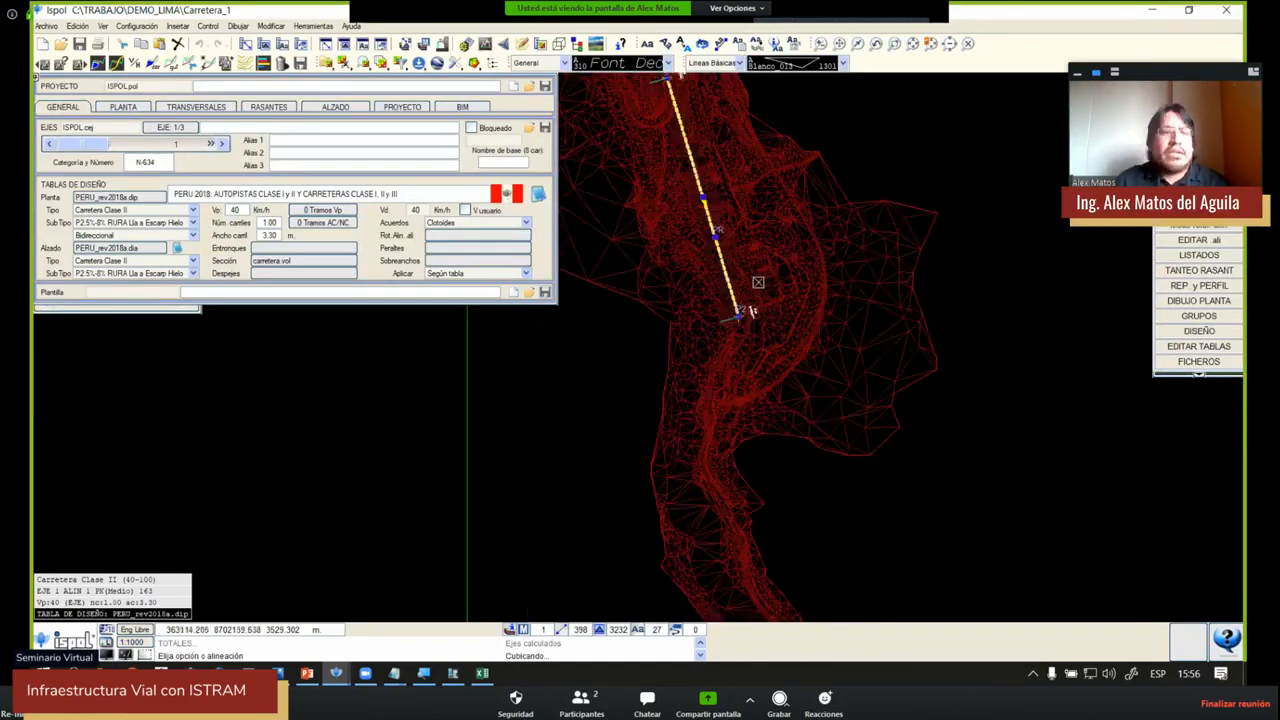
pyautogui.click(120, 107)
pyautogui.moveTo(752, 311); pyautogui.dragTo(768, 371, button='middle')
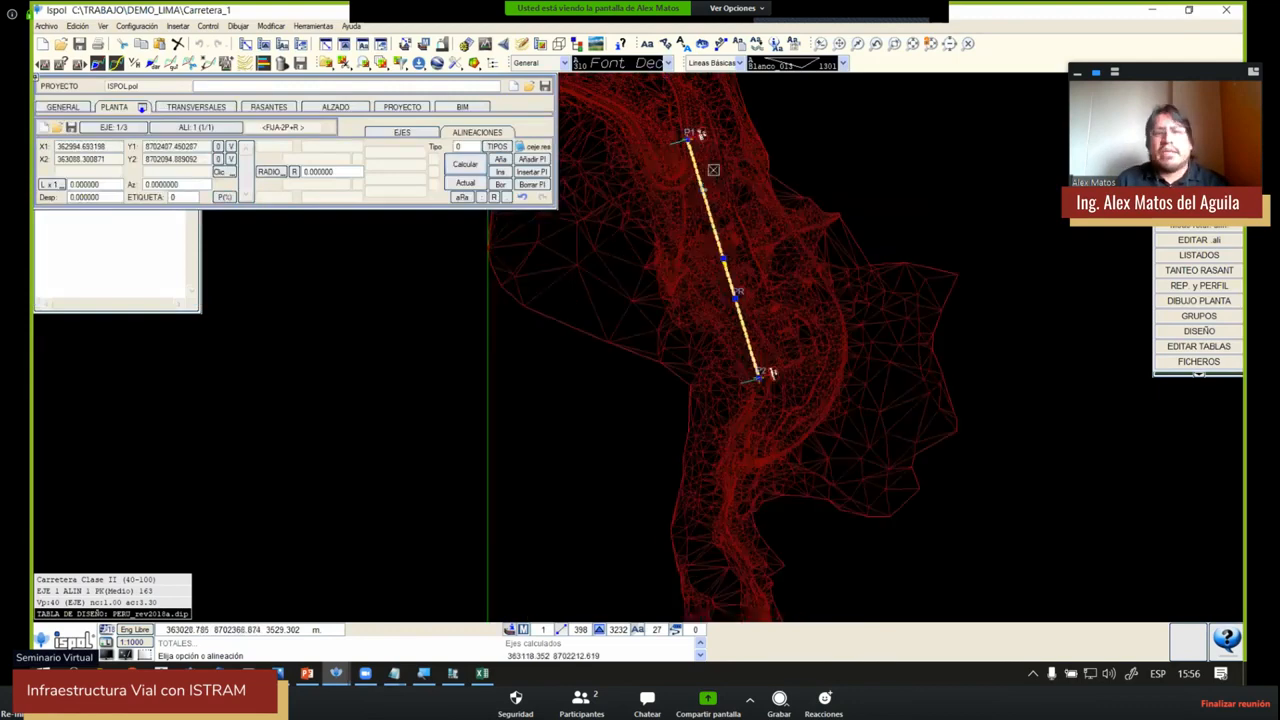
pyautogui.click(764, 372)
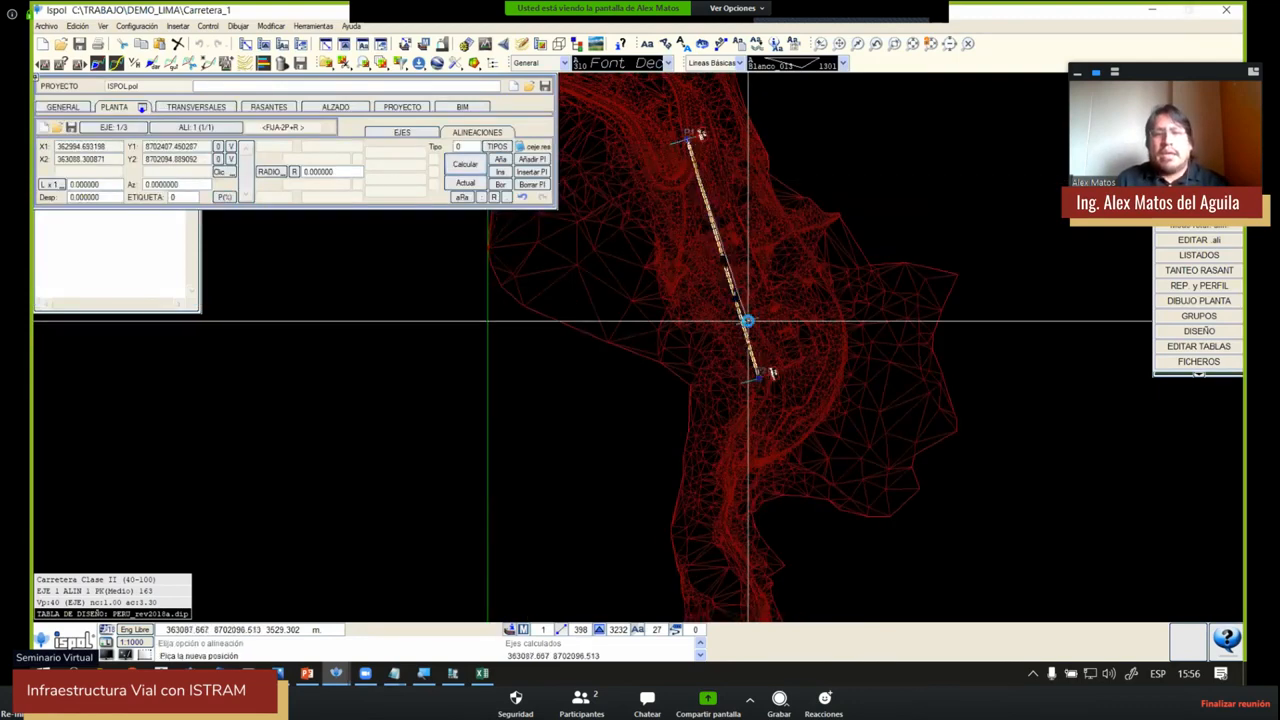
pyautogui.click(744, 334)
pyautogui.scroll(5, 744, 344)
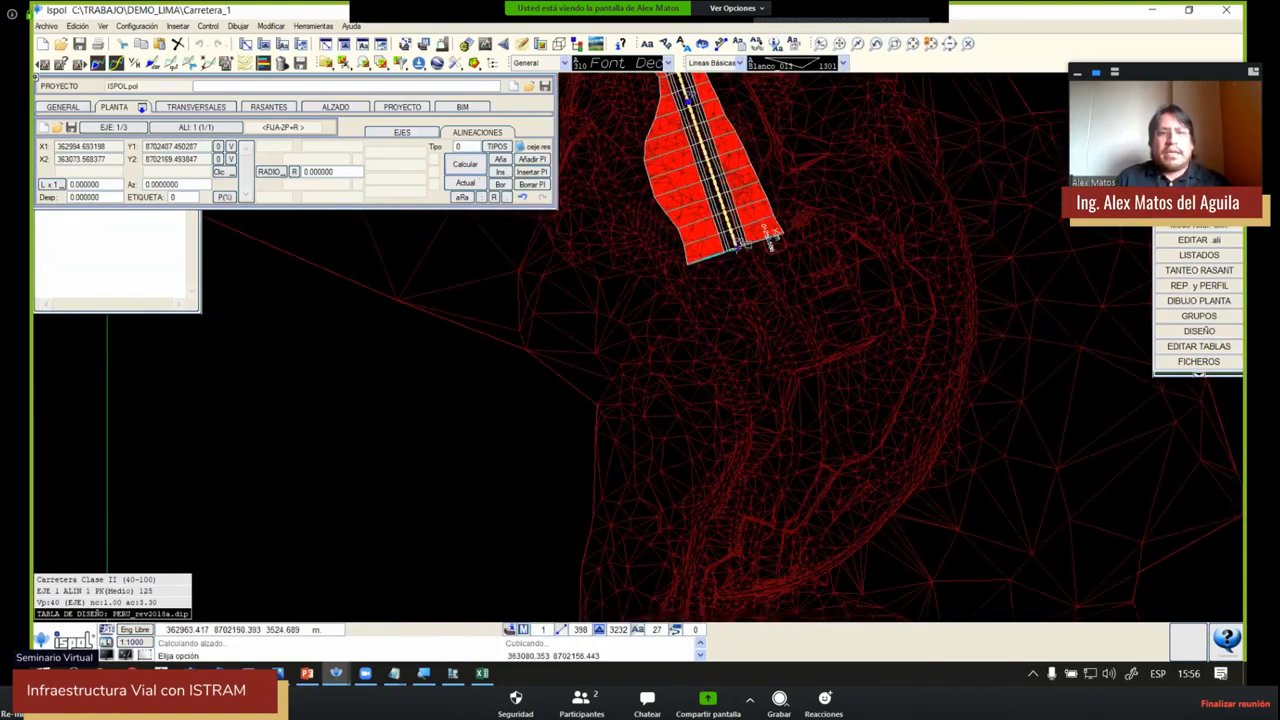
# Set the default PI clothoid length L to 30 in the plan configuration and save the configuration locally in the project folder
pyautogui.click(1197, 149)
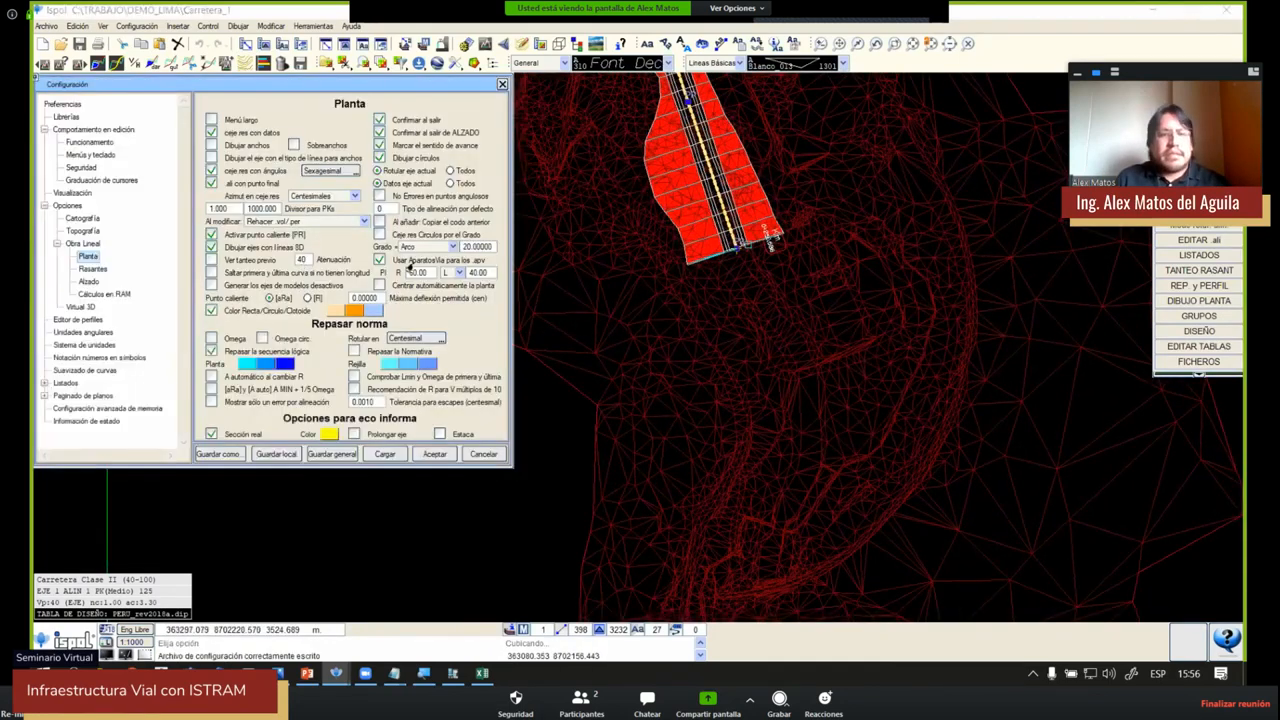
pyautogui.click(477, 275)
pyautogui.write('30')
pyautogui.press('Return')
pyautogui.click(276, 453)
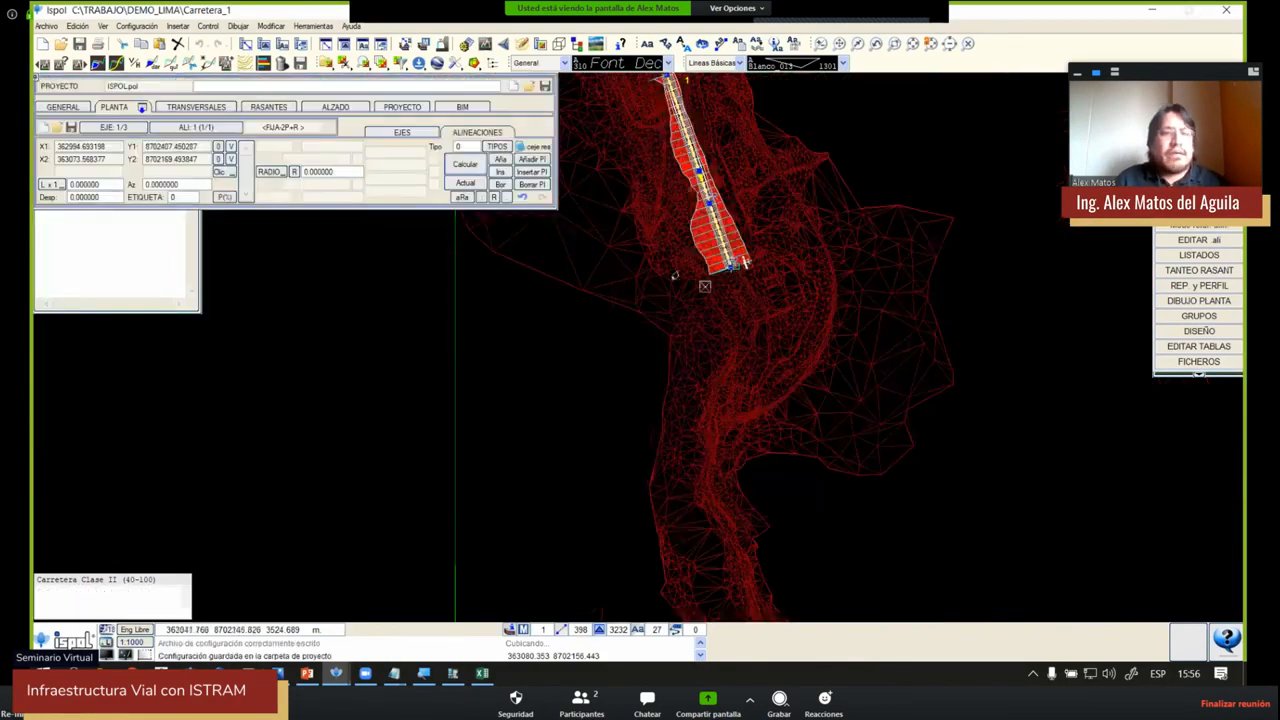
# Add PIs to the end of axis 1, following the terrain corridor southward up to alignment 11
pyautogui.click(532, 160)
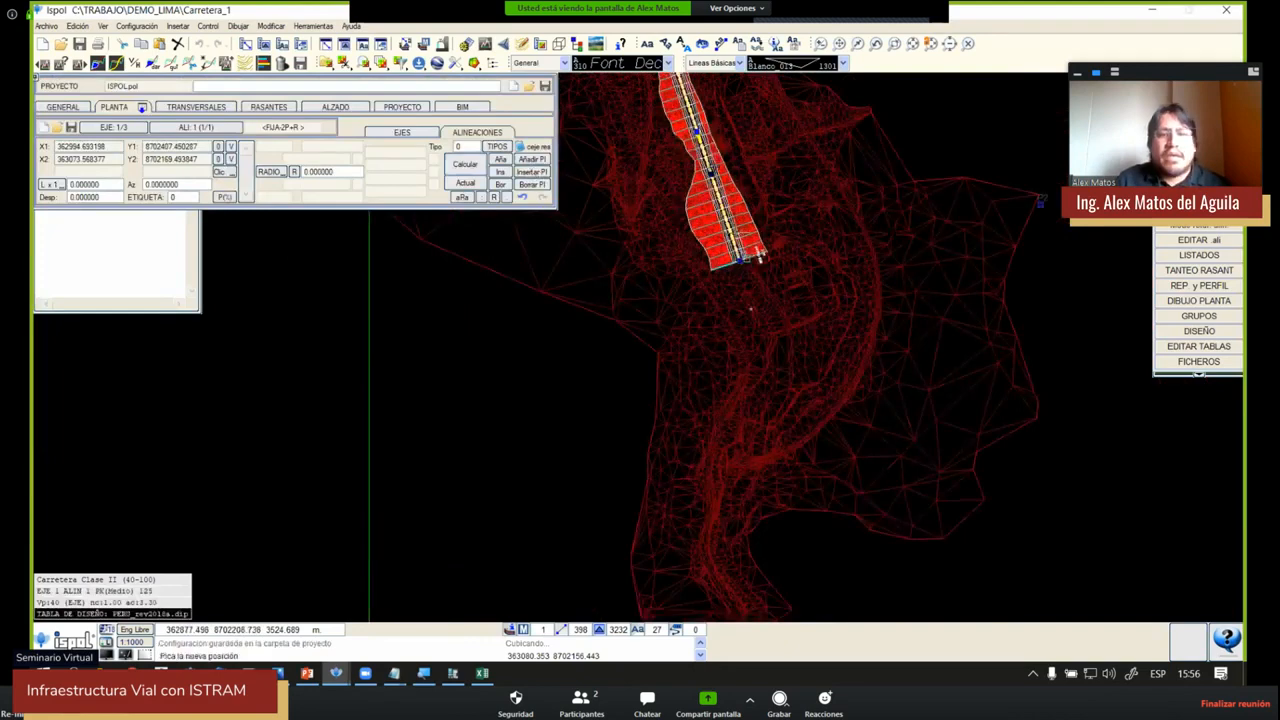
pyautogui.click(722, 453)
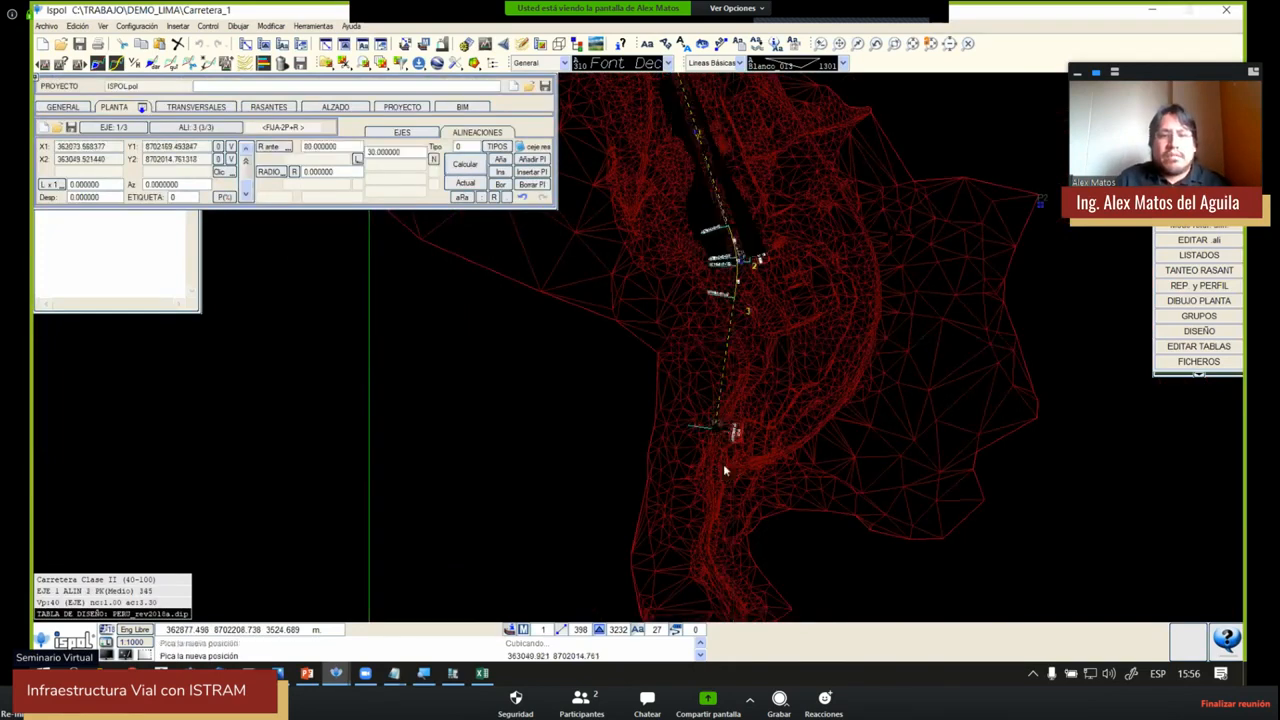
pyautogui.moveTo(724, 476); pyautogui.dragTo(690, 110, button='middle')
pyautogui.click(678, 223)
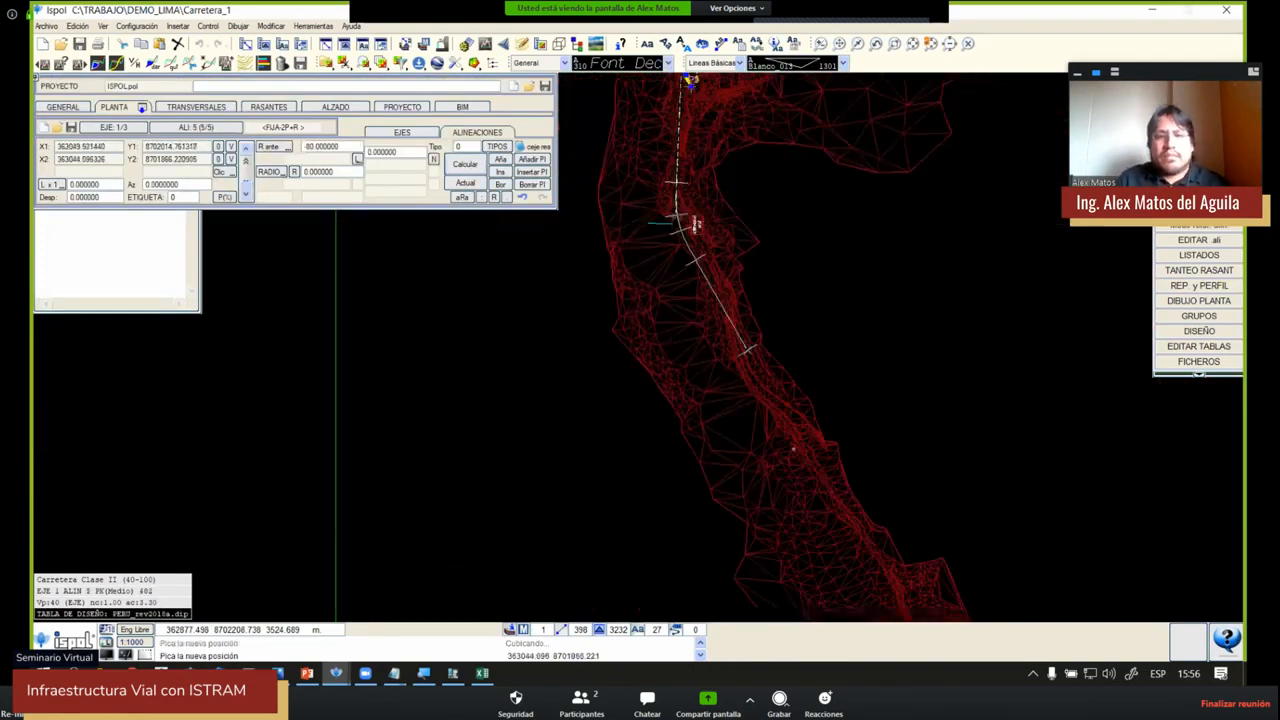
pyautogui.click(787, 458)
pyautogui.moveTo(817, 490); pyautogui.dragTo(637, 142, button='middle')
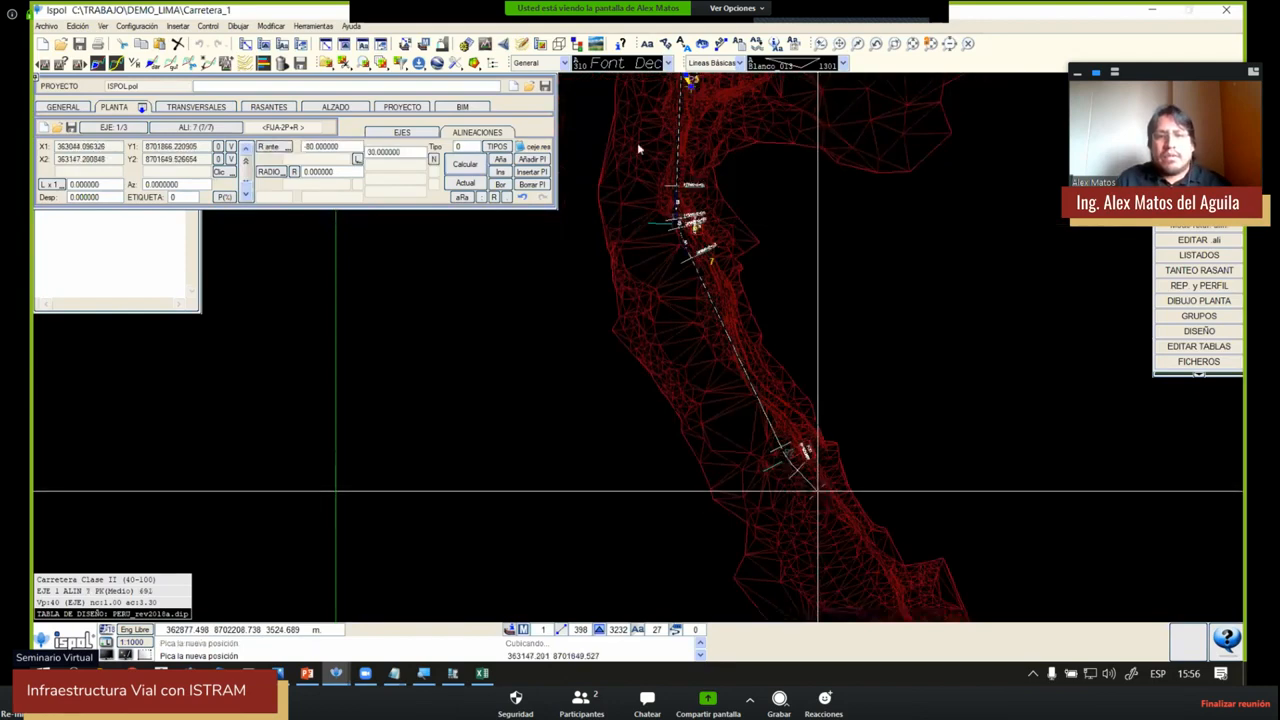
pyautogui.click(738, 285)
pyautogui.click(841, 500)
# Continue axis 1 with further PIs along the corridor up to alignment 17, ending at about X 363643, Y 8700003
pyautogui.moveTo(841, 502); pyautogui.dragTo(672, 114, button='middle')
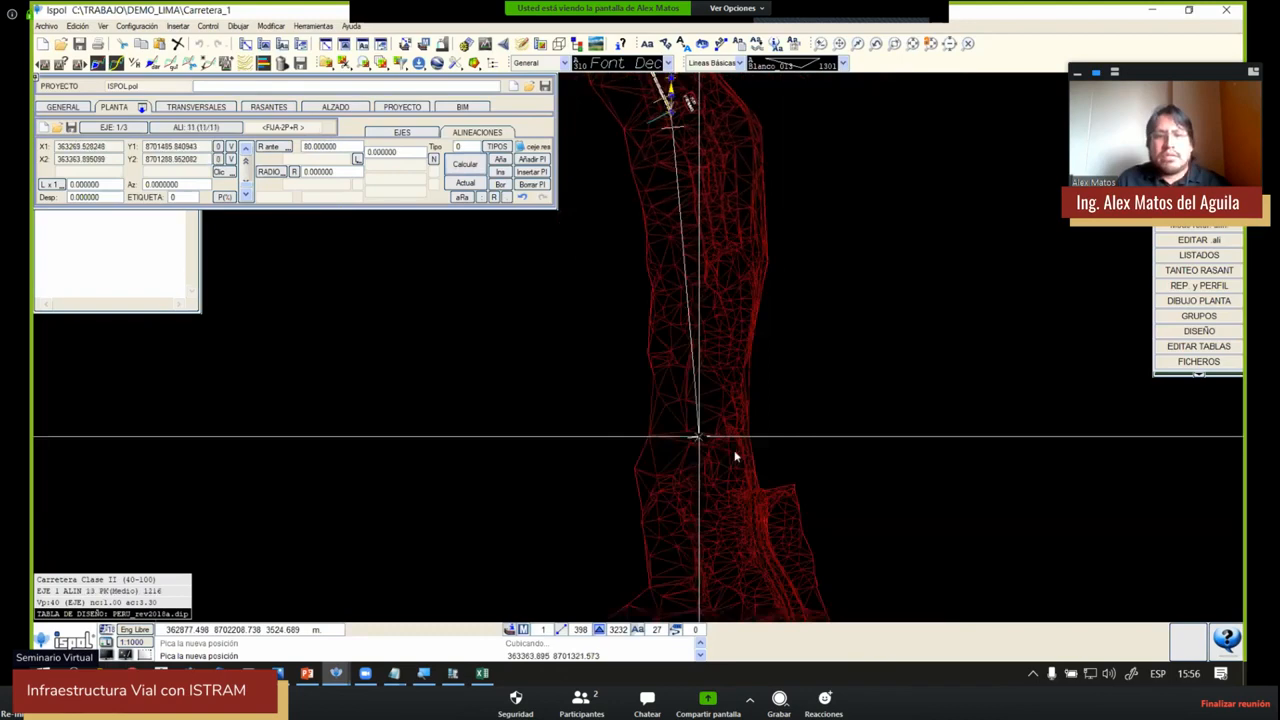
pyautogui.click(699, 436)
pyautogui.moveTo(735, 456); pyautogui.dragTo(698, 105, button='middle')
pyautogui.click(775, 462)
pyautogui.moveTo(775, 462); pyautogui.dragTo(589, 29, button='middle')
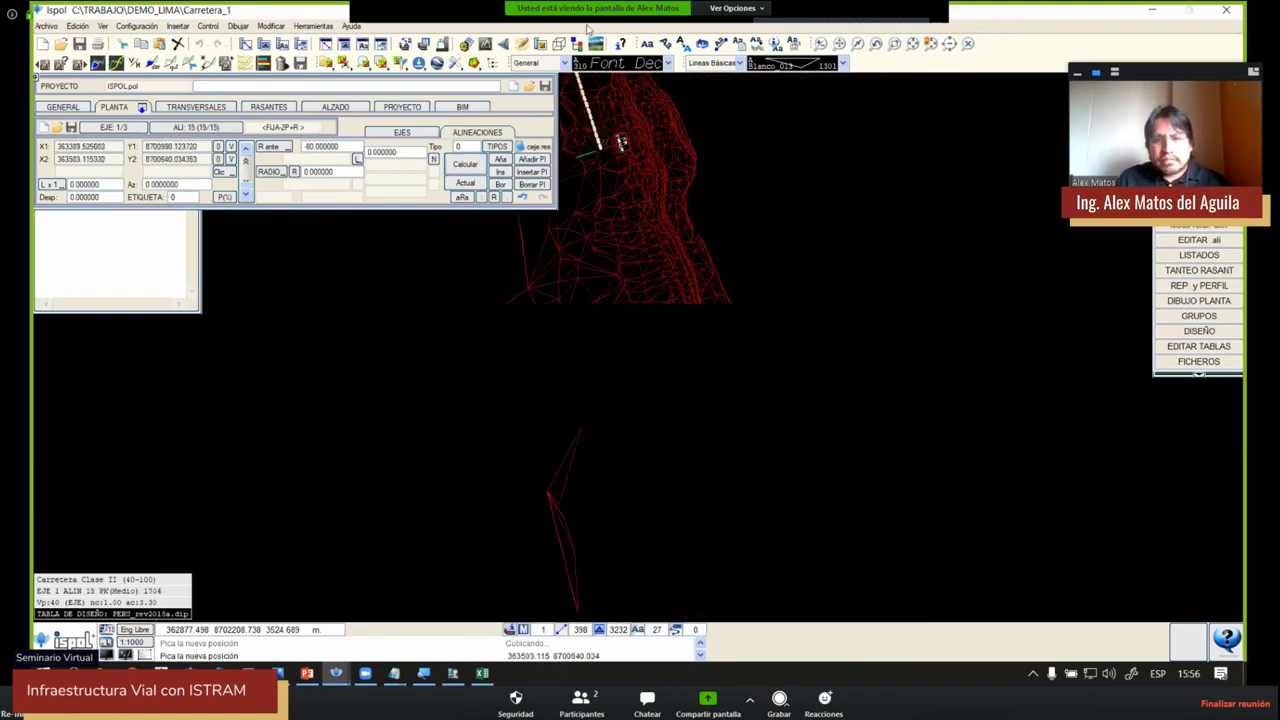
pyautogui.click(740, 544)
pyautogui.moveTo(740, 544); pyautogui.dragTo(713, 250, button='middle')
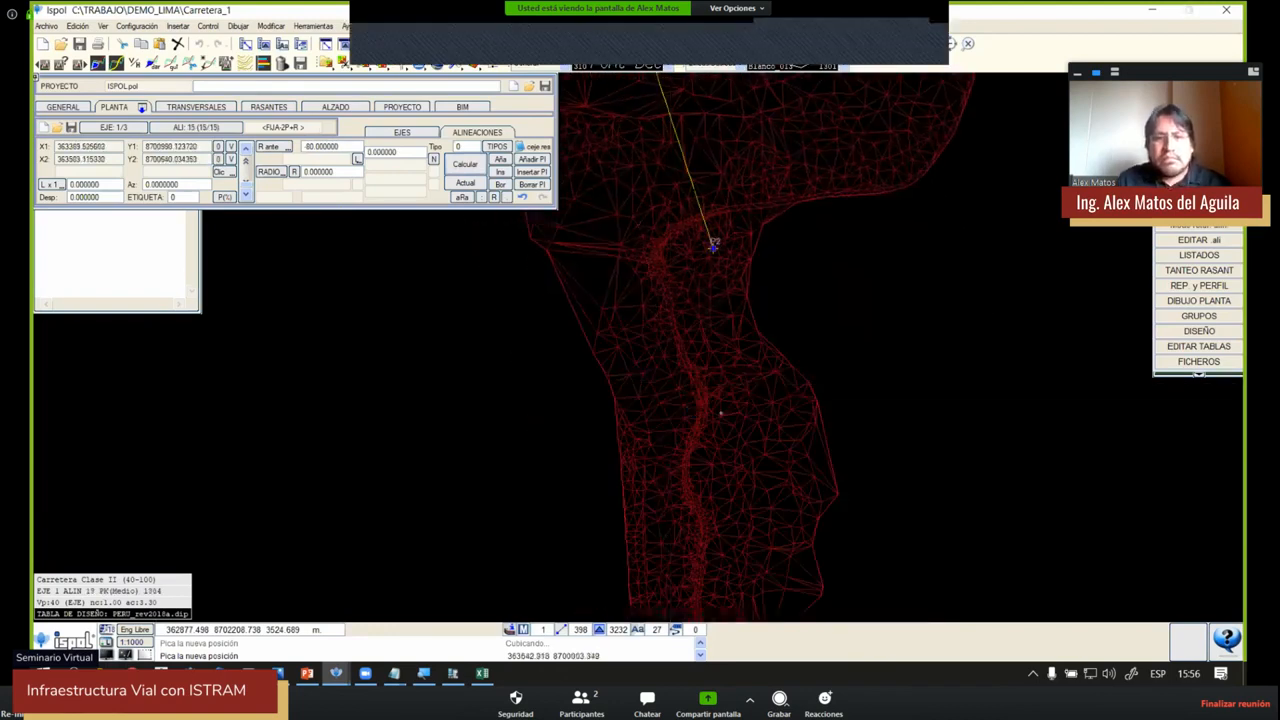
pyautogui.click(719, 411)
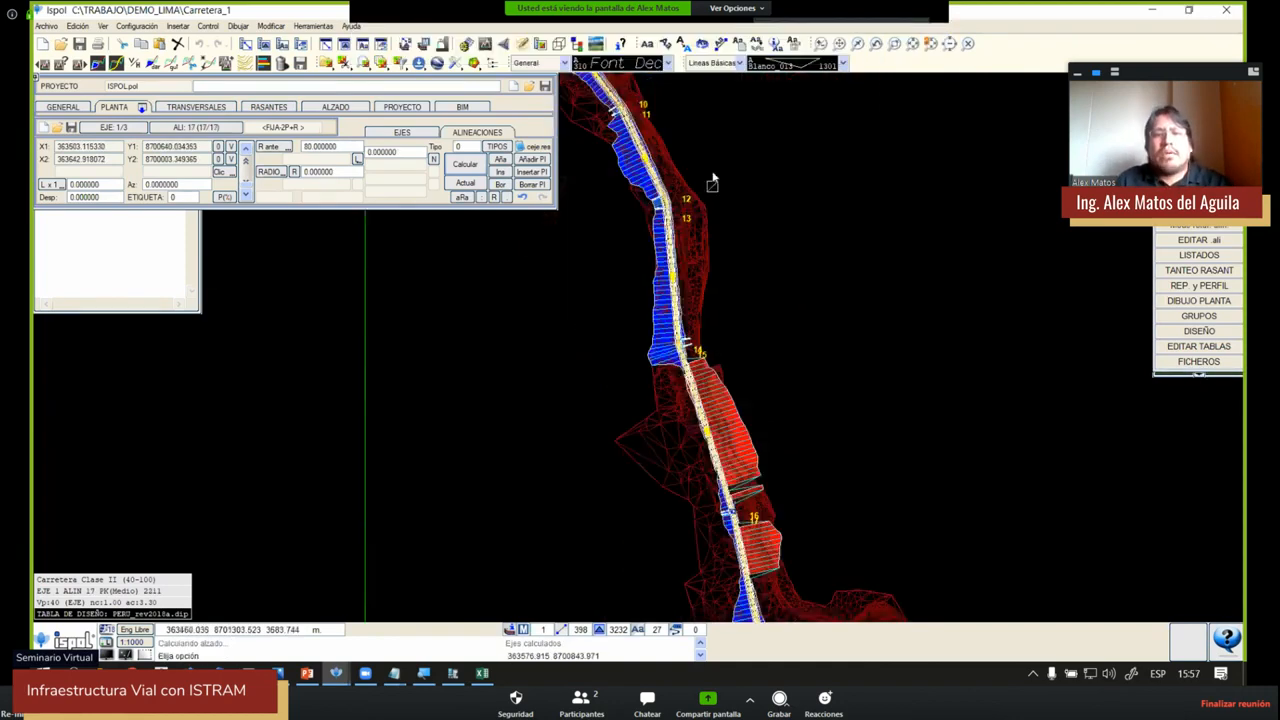
# Examine the cut and fill along the extended axis 1 and the stationing labels of its first curve
pyautogui.moveTo(711, 180); pyautogui.dragTo(815, 430, button='middle')
pyautogui.scroll(2, 726, 318)
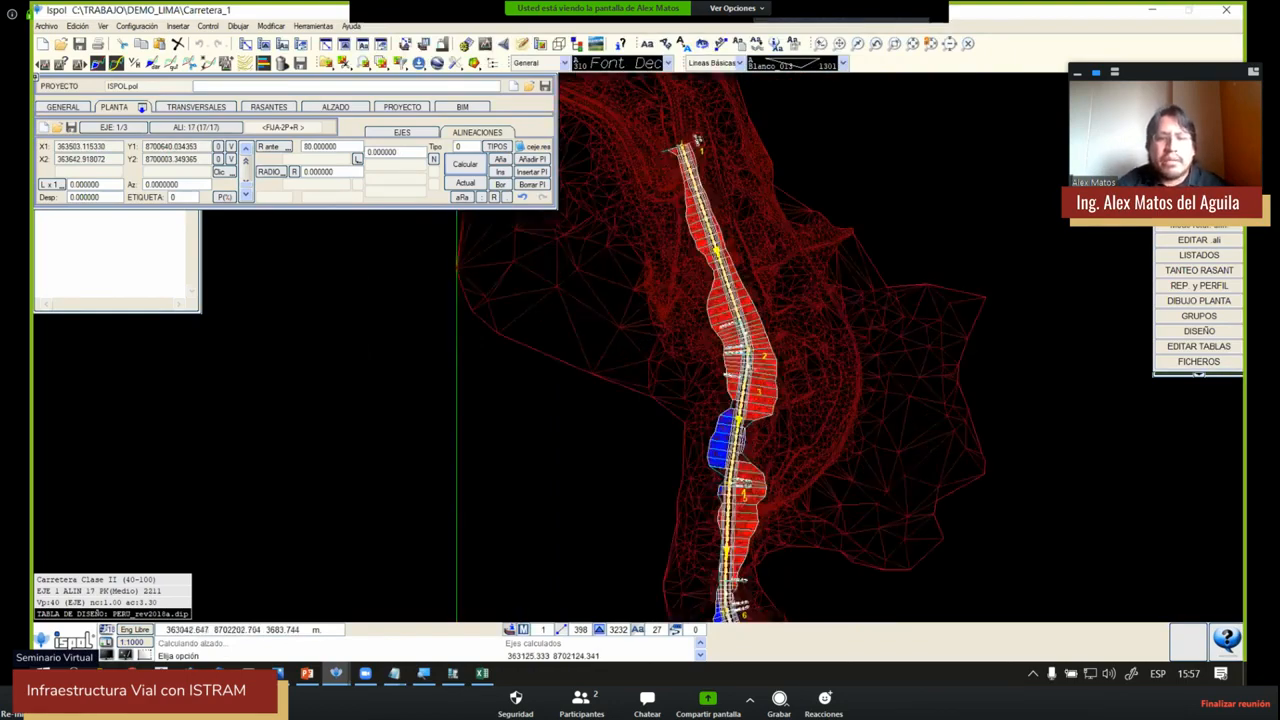
pyautogui.scroll(2, 790, 354)
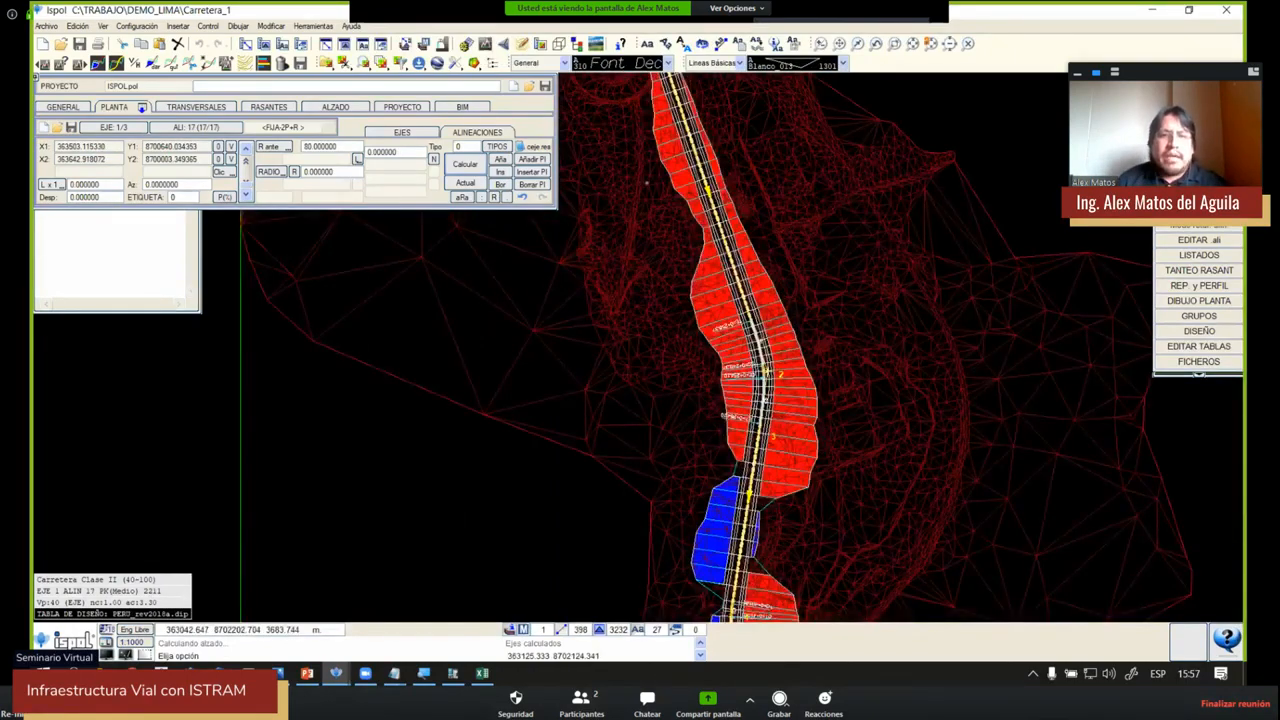
pyautogui.scroll(1, 760, 350)
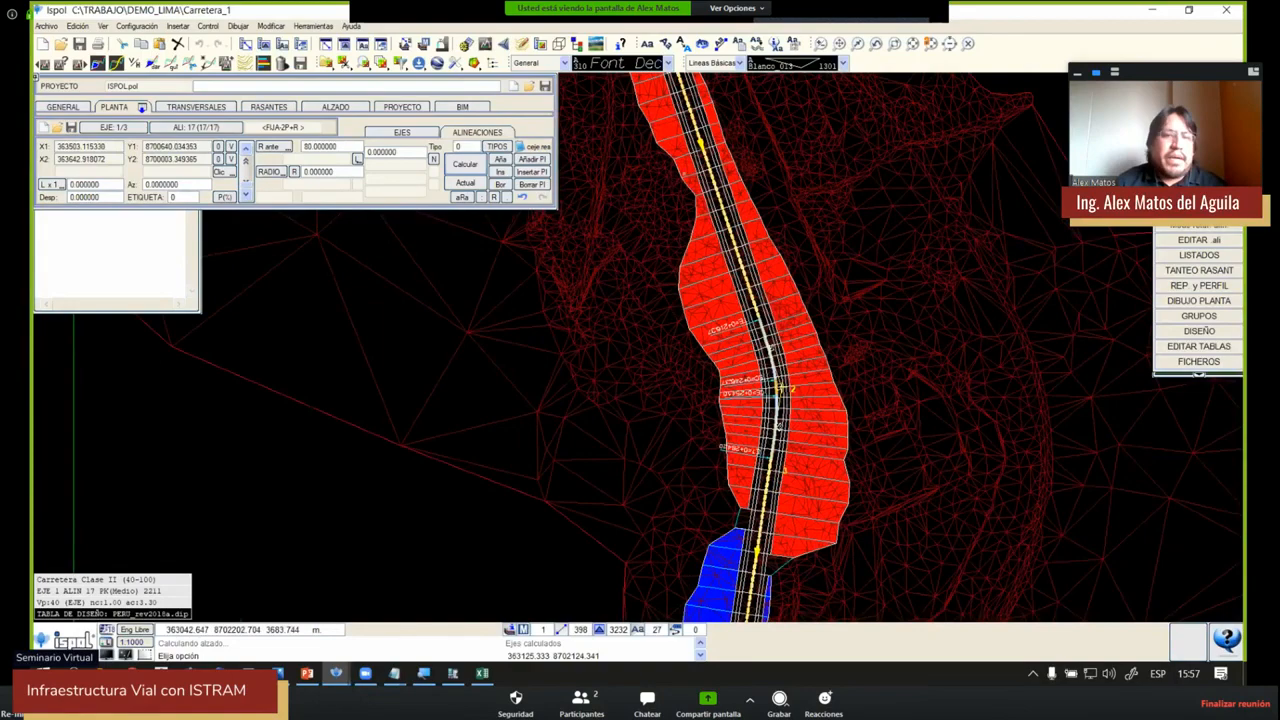
pyautogui.moveTo(720, 300); pyautogui.dragTo(640, 183, button='middle')
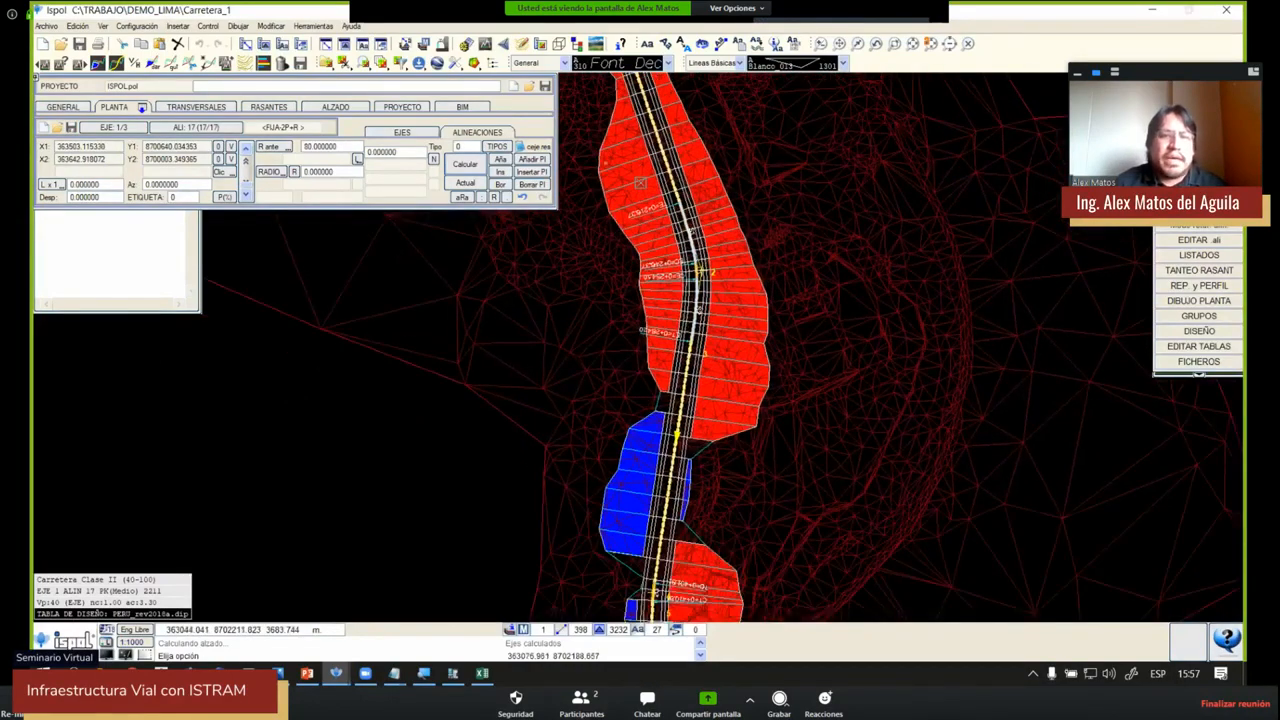
pyautogui.scroll(-3, 640, 183)
pyautogui.scroll(3, 674, 276)
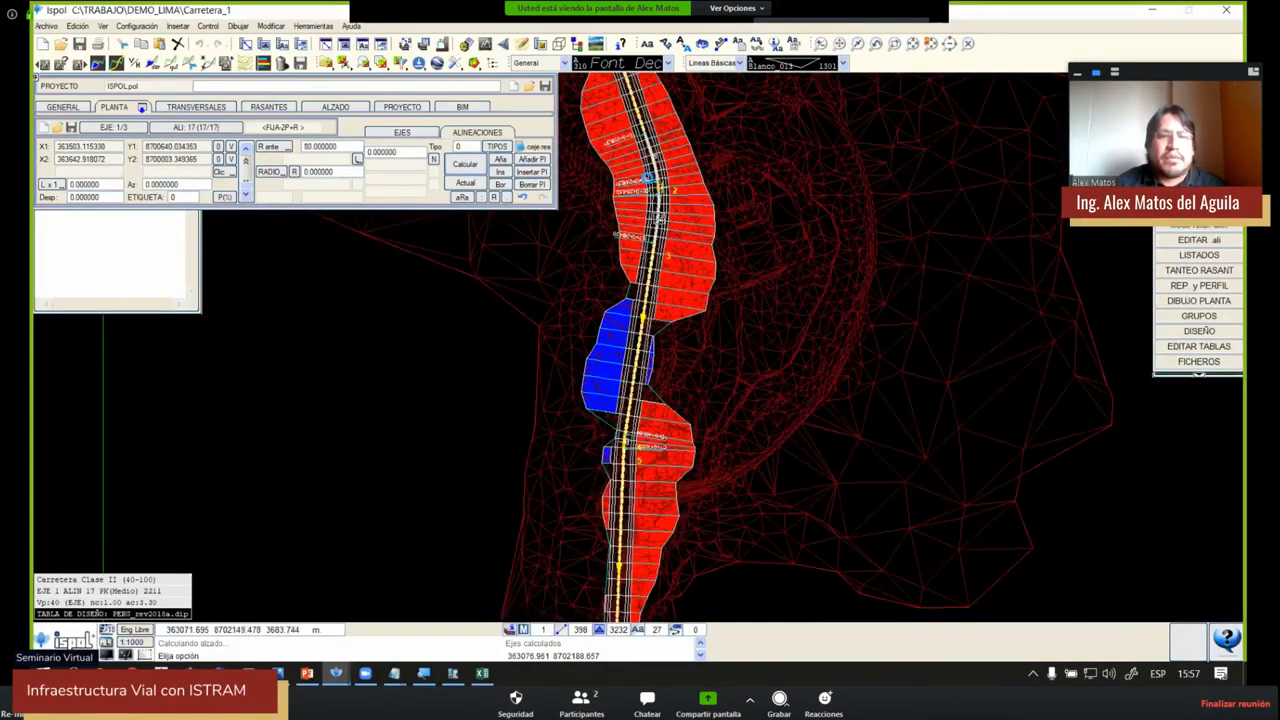
pyautogui.scroll(3, 677, 245)
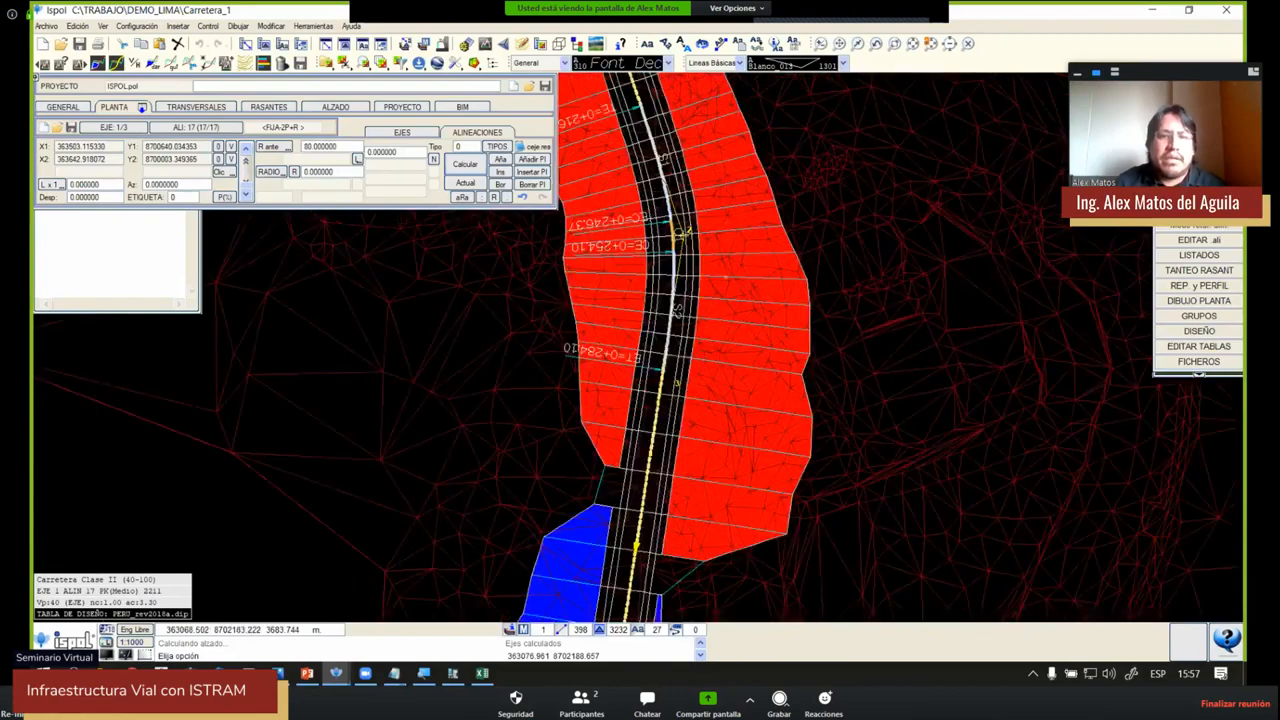
pyautogui.scroll(-2, 744, 266)
# Enlarge the floating first curve of axis 1, alignment 2, to a radius of about 105.55 with clothoids of 38
pyautogui.scroll(1, 834, 269)
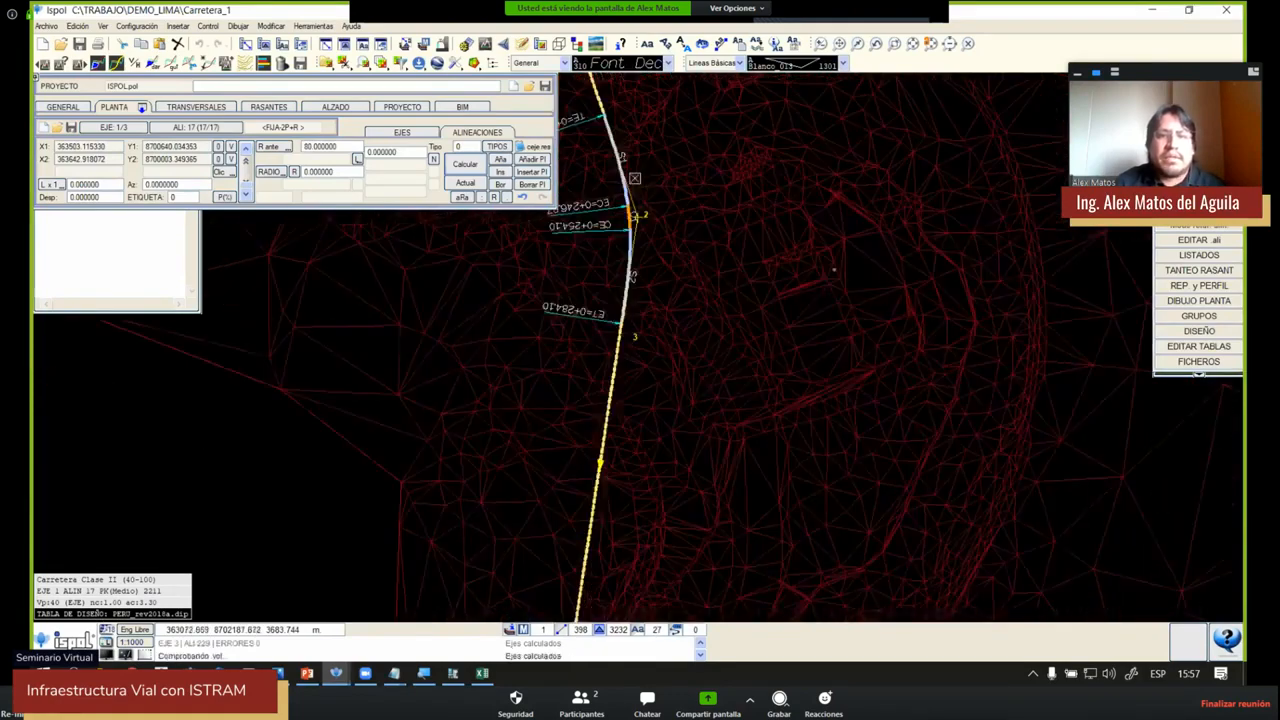
pyautogui.scroll(3, 635, 178)
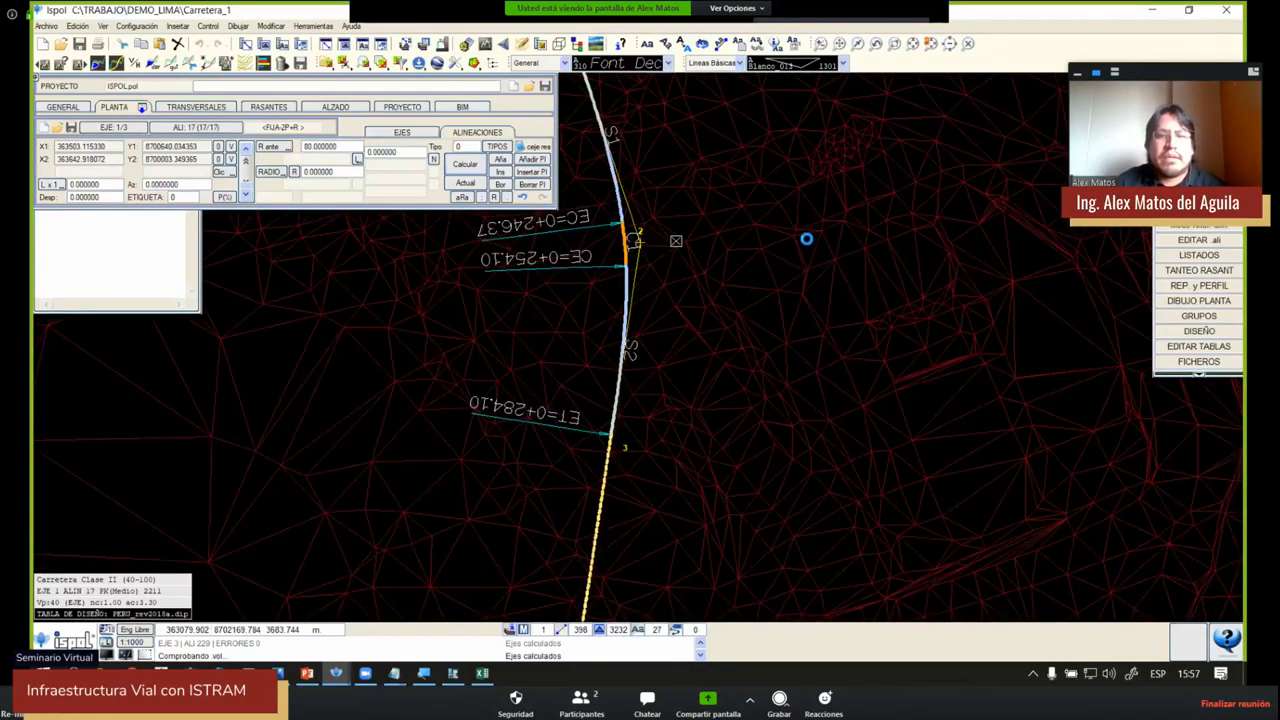
pyautogui.moveTo(674, 240); pyautogui.dragTo(794, 268, button='middle')
pyautogui.scroll(5, 757, 268)
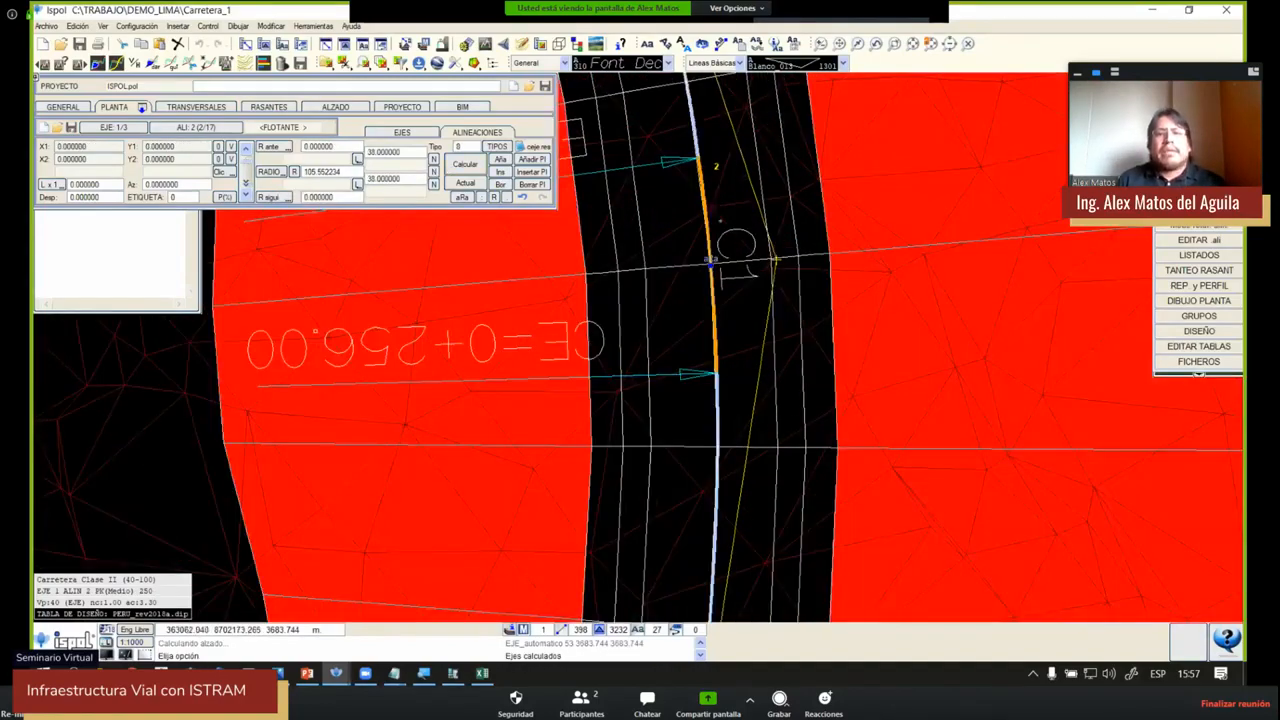
pyautogui.scroll(-4, 748, 245)
pyautogui.scroll(-2, 723, 242)
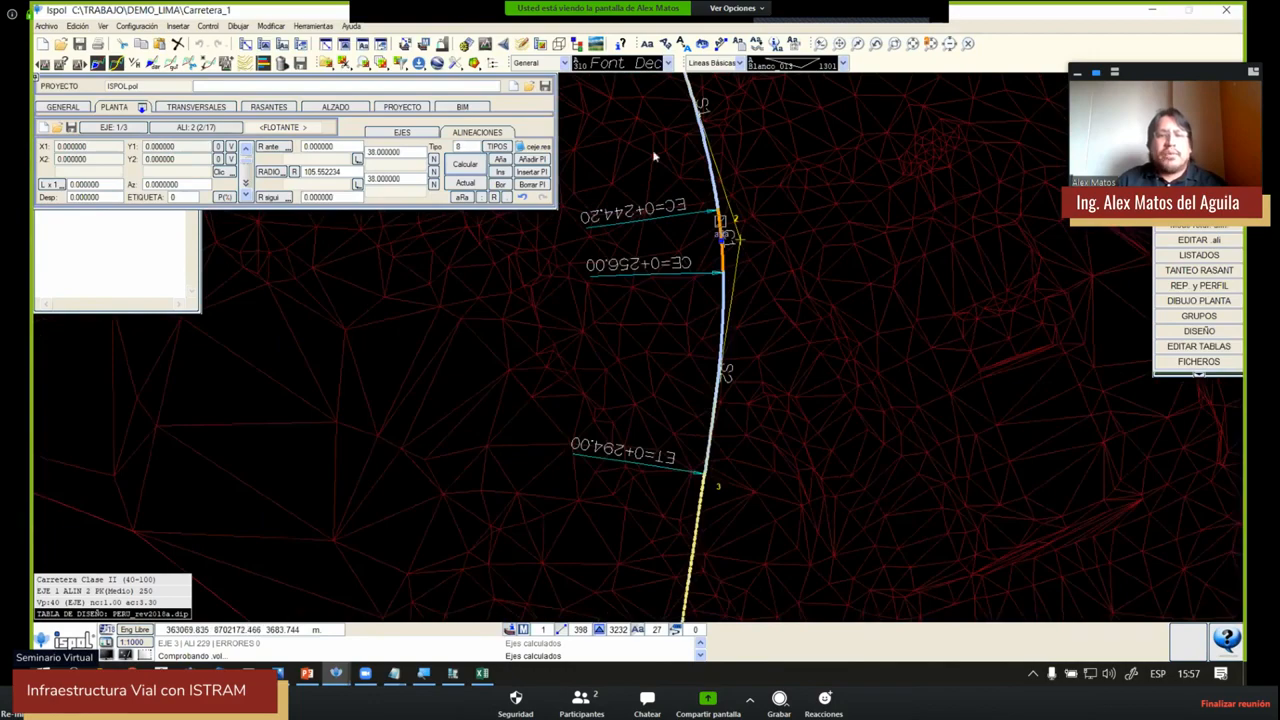
# Shorten the last alignment of axis 1 by moving its end point to about X 363604, Y 8700394, and recalculate the axis
pyautogui.scroll(-8, 724, 236)
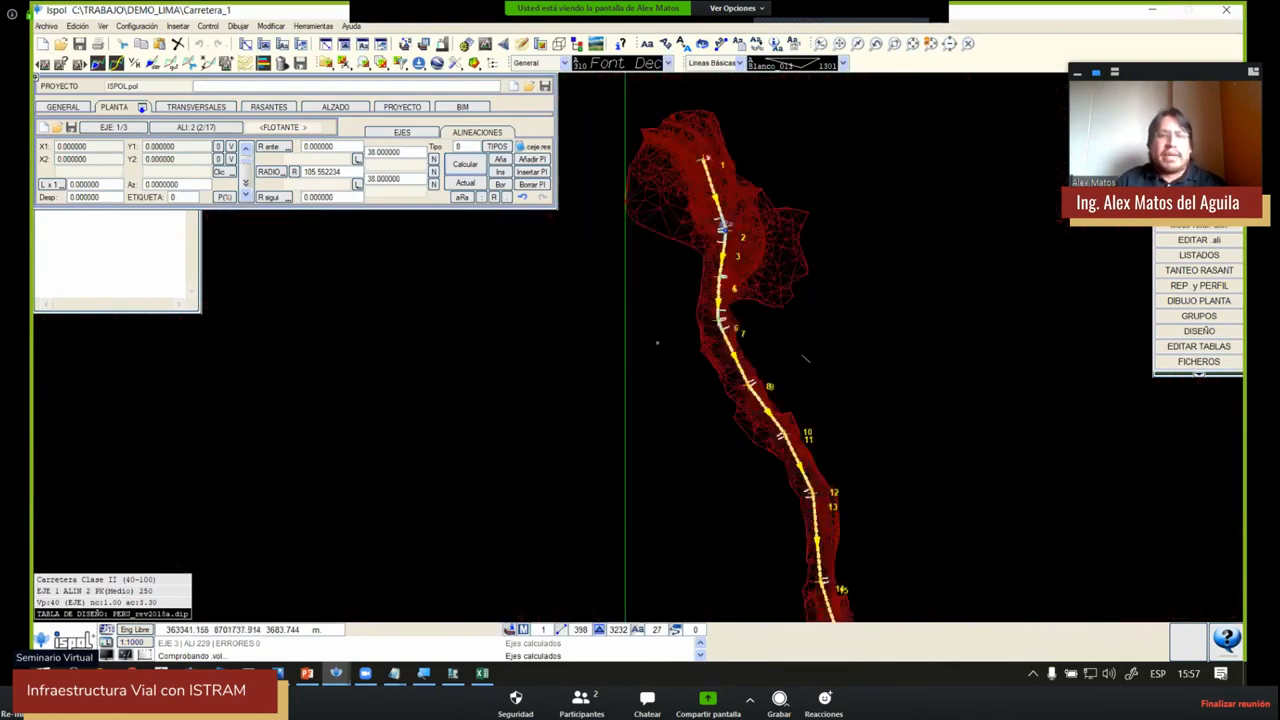
pyautogui.moveTo(868, 580); pyautogui.dragTo(687, 240, button='middle')
pyautogui.moveTo(698, 534); pyautogui.dragTo(654, 339, button='middle')
pyautogui.scroll(1, 654, 339)
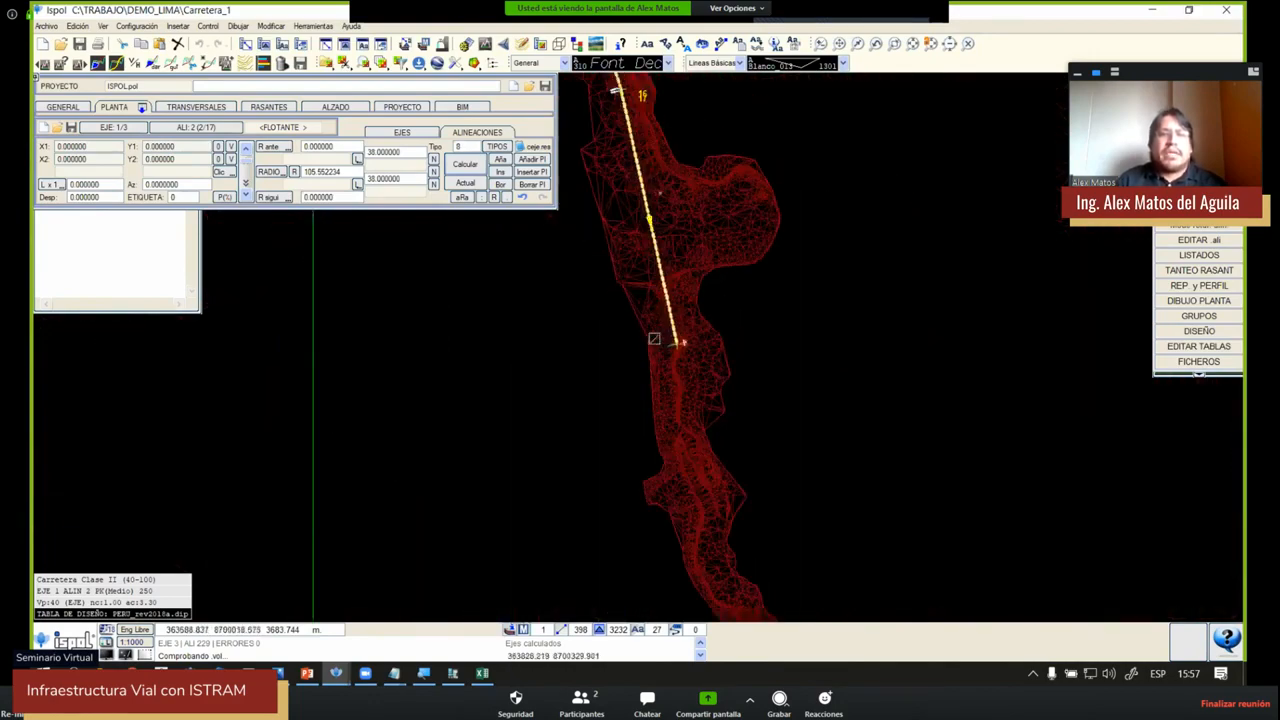
pyautogui.click(674, 338)
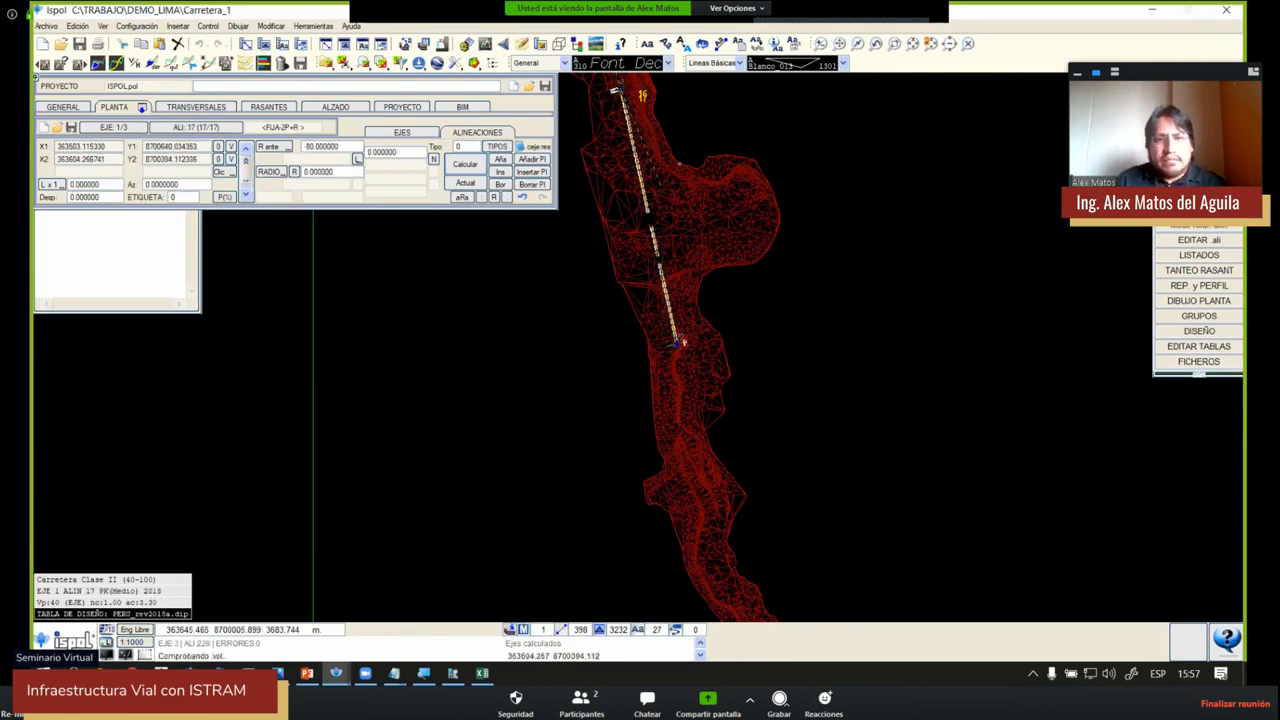
pyautogui.scroll(4, 680, 158)
pyautogui.click(466, 165)
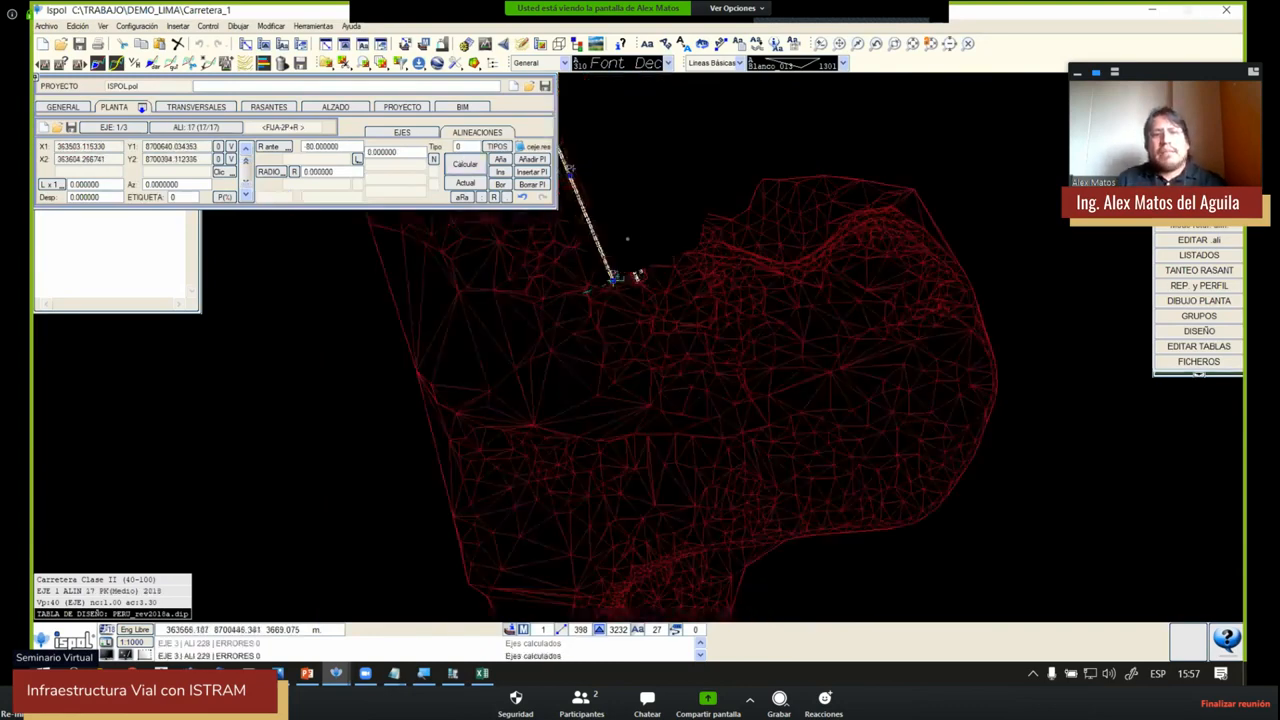
# Add floating alignment 18 to axis 1 through about X 363737, Y 8700394 with a radius of -80, and calculate the axis
pyautogui.scroll(1, 634, 246)
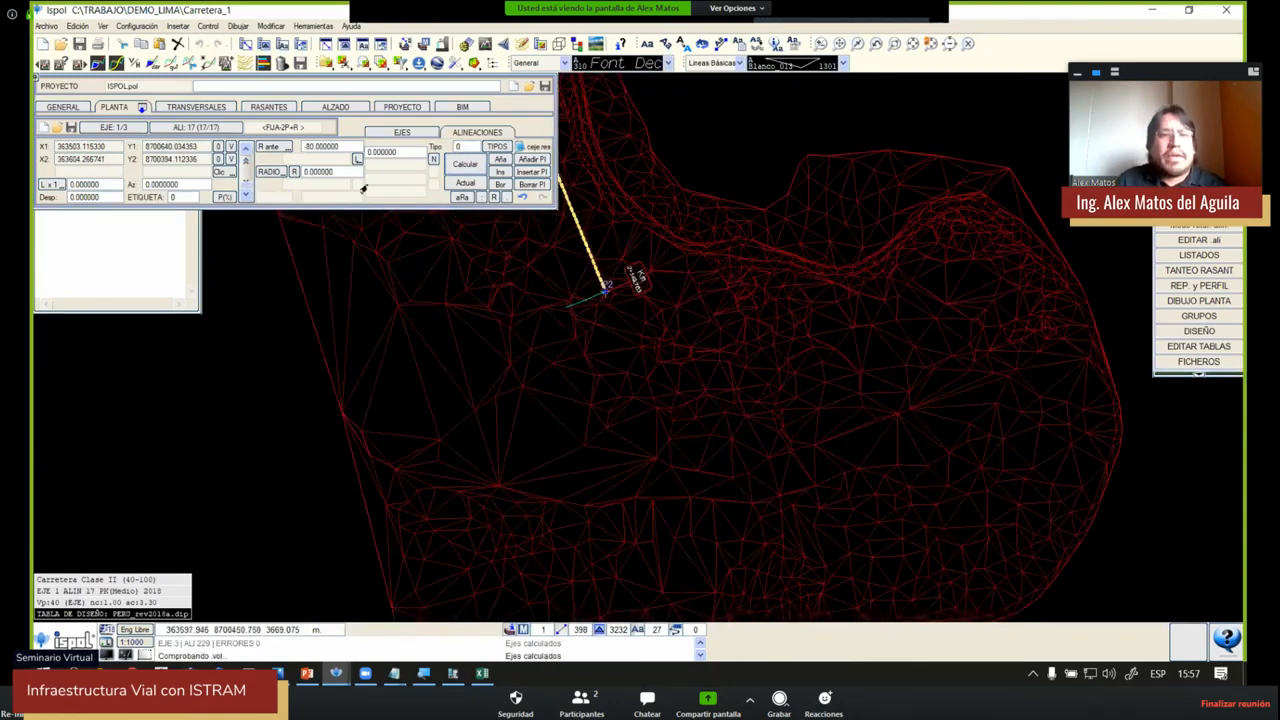
pyautogui.click(499, 159)
pyautogui.click(498, 147)
pyautogui.click(521, 240)
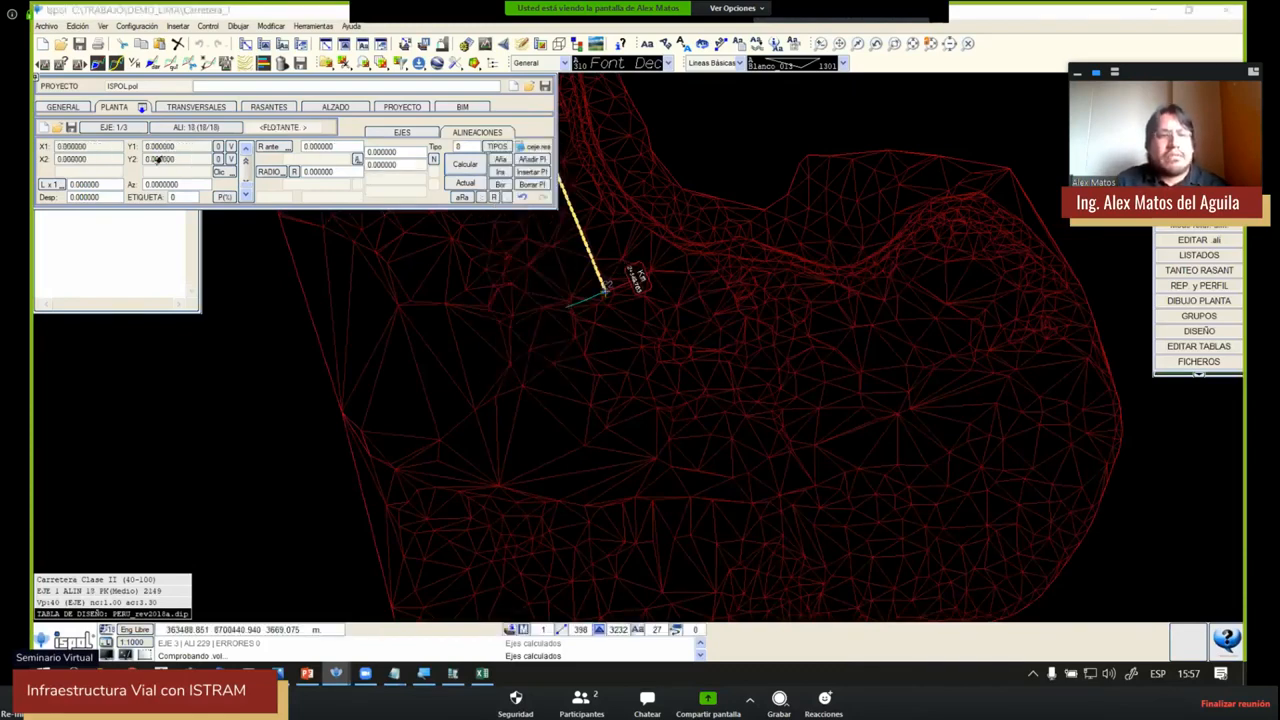
pyautogui.click(837, 290)
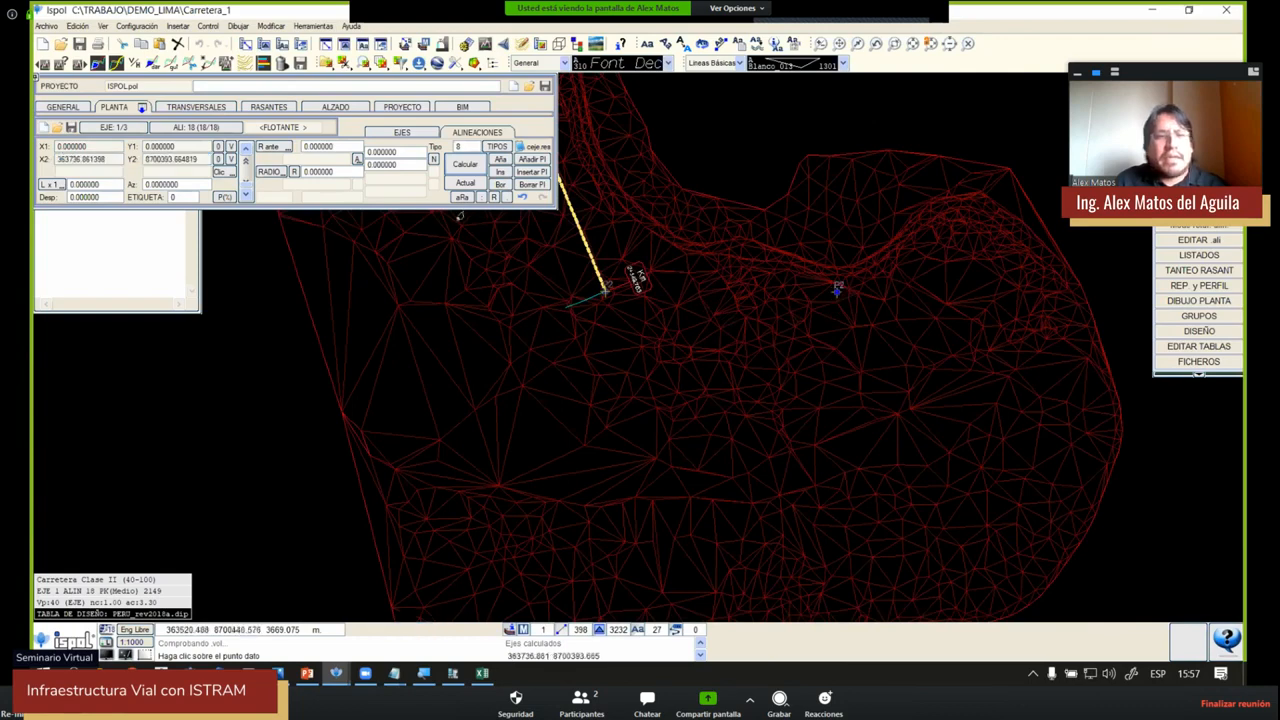
pyautogui.click(325, 173)
pyautogui.write('-80')
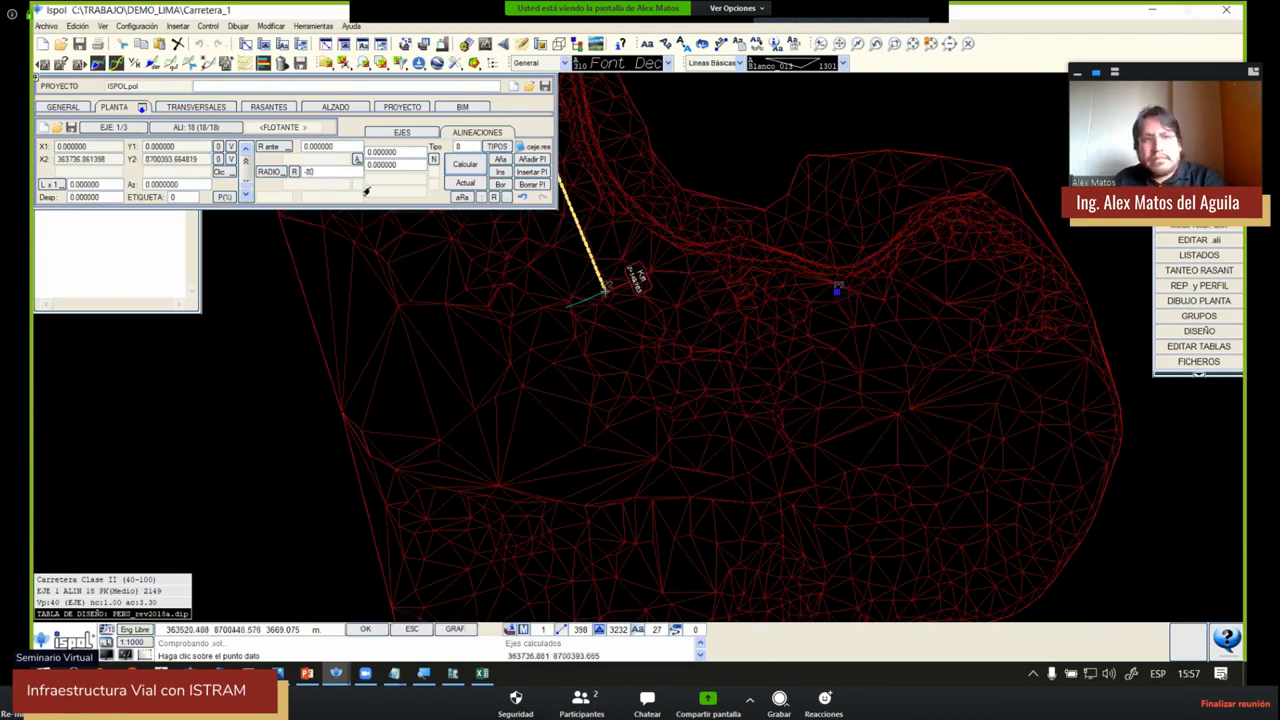
pyautogui.click(463, 166)
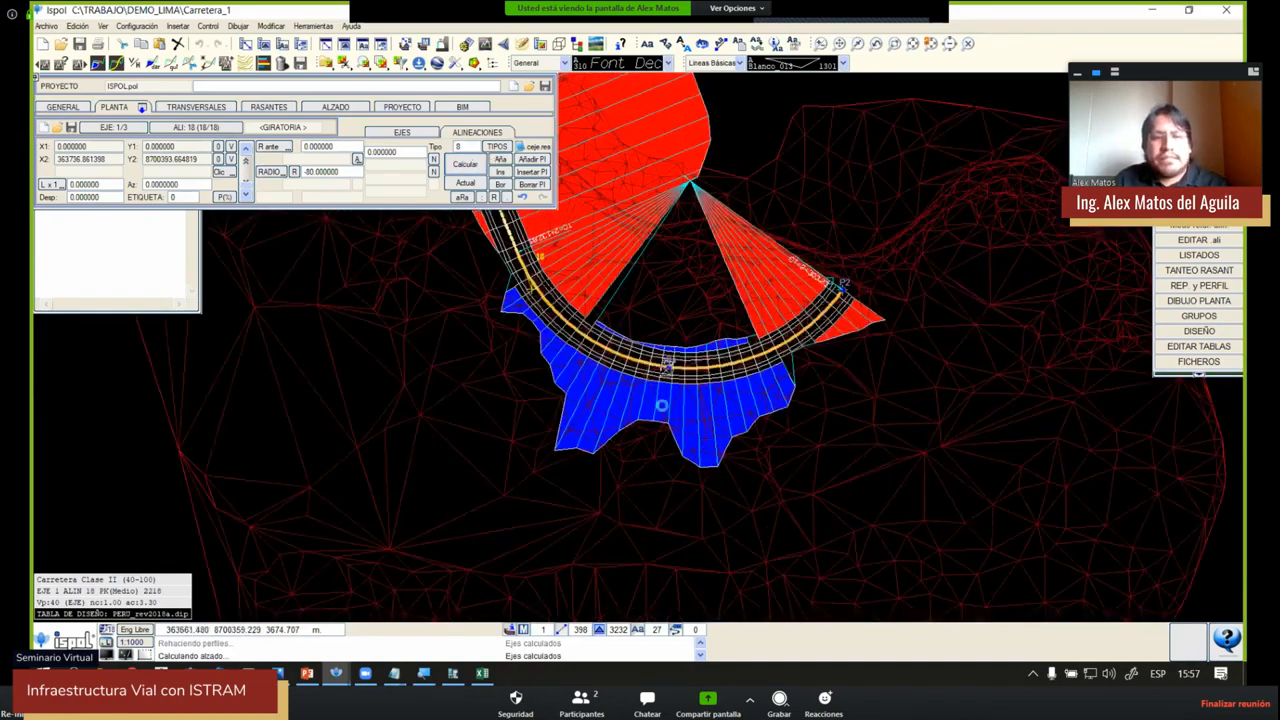
# Reshape the curve of alignment 18 from its midpoint, set its radius to -100, and recalculate the axis
pyautogui.moveTo(670, 363); pyautogui.dragTo(664, 422)
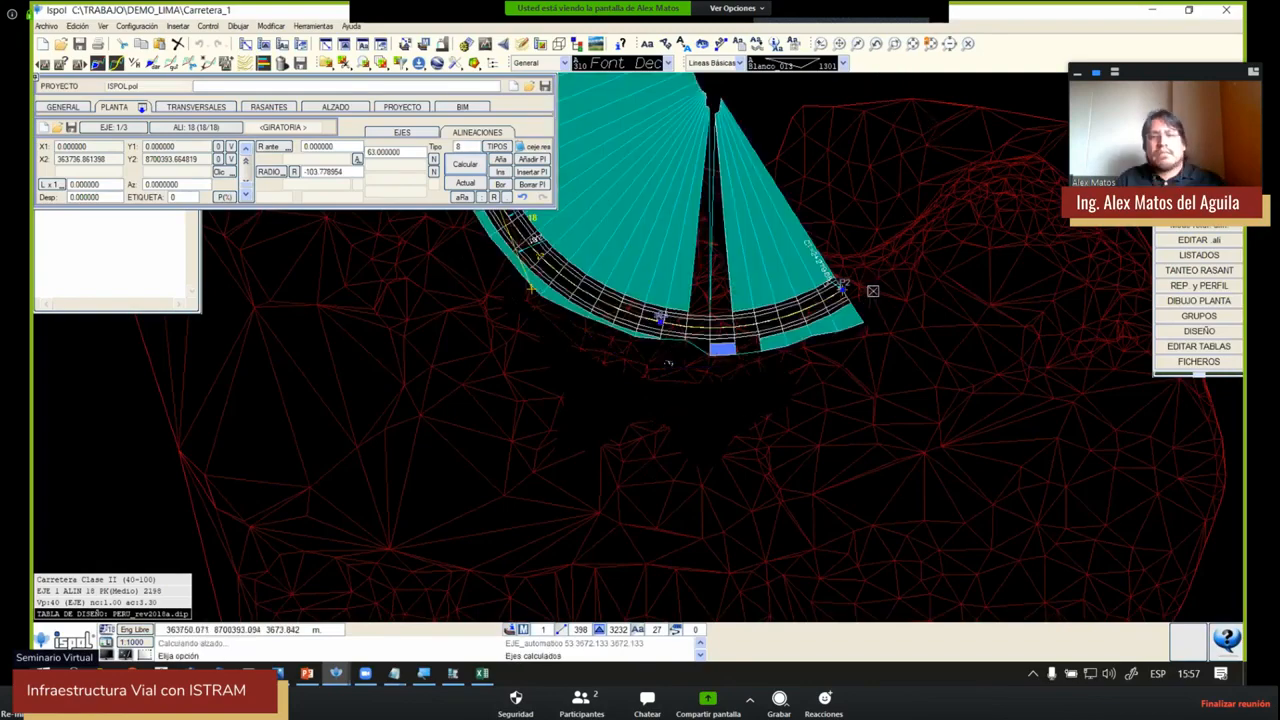
pyautogui.click(333, 173)
pyautogui.write('100')
pyautogui.press('Return')
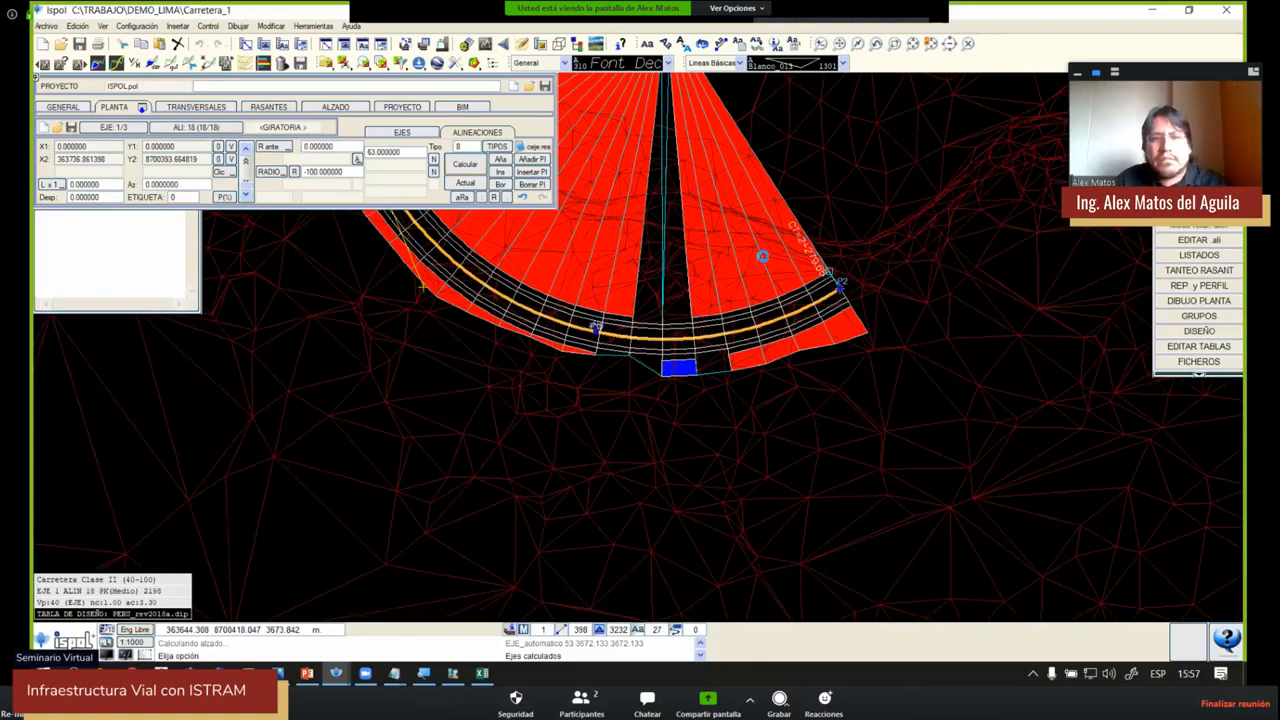
pyautogui.click(466, 164)
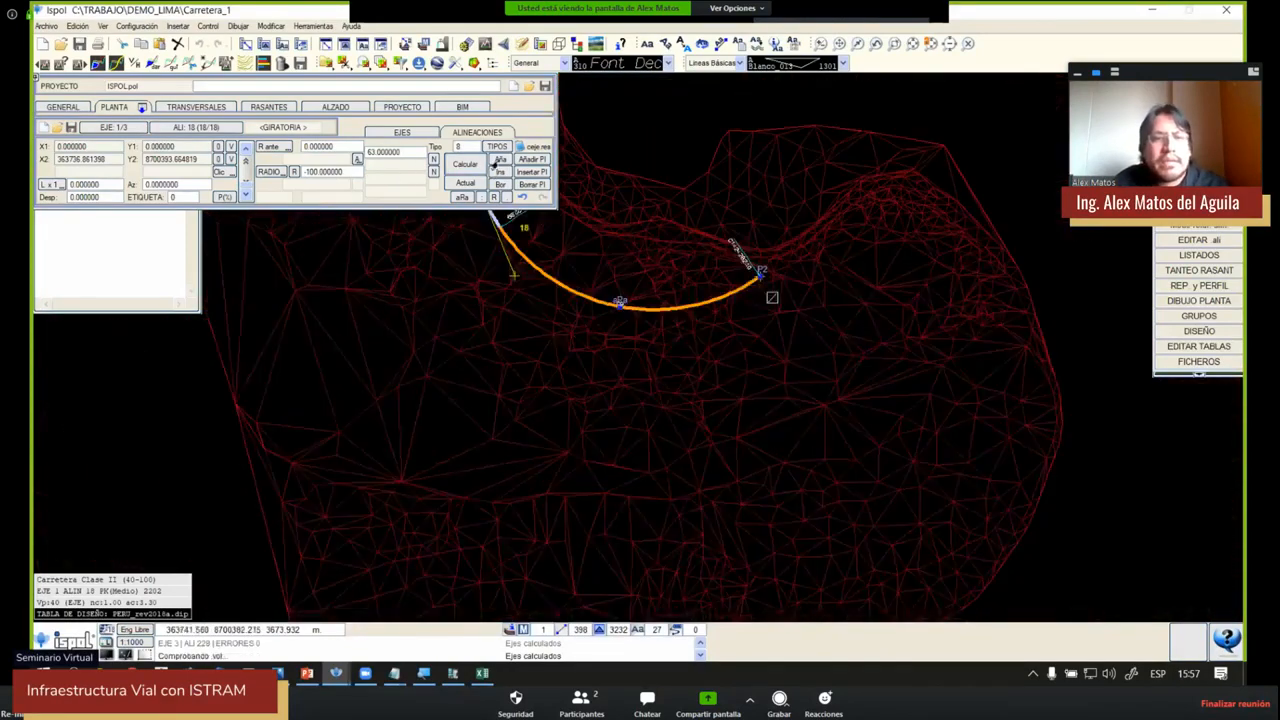
# Add floating alignment 19 to axis 1 through about X 363845, Y 8700288 with a radius of 50, and calculate it
pyautogui.click(497, 146)
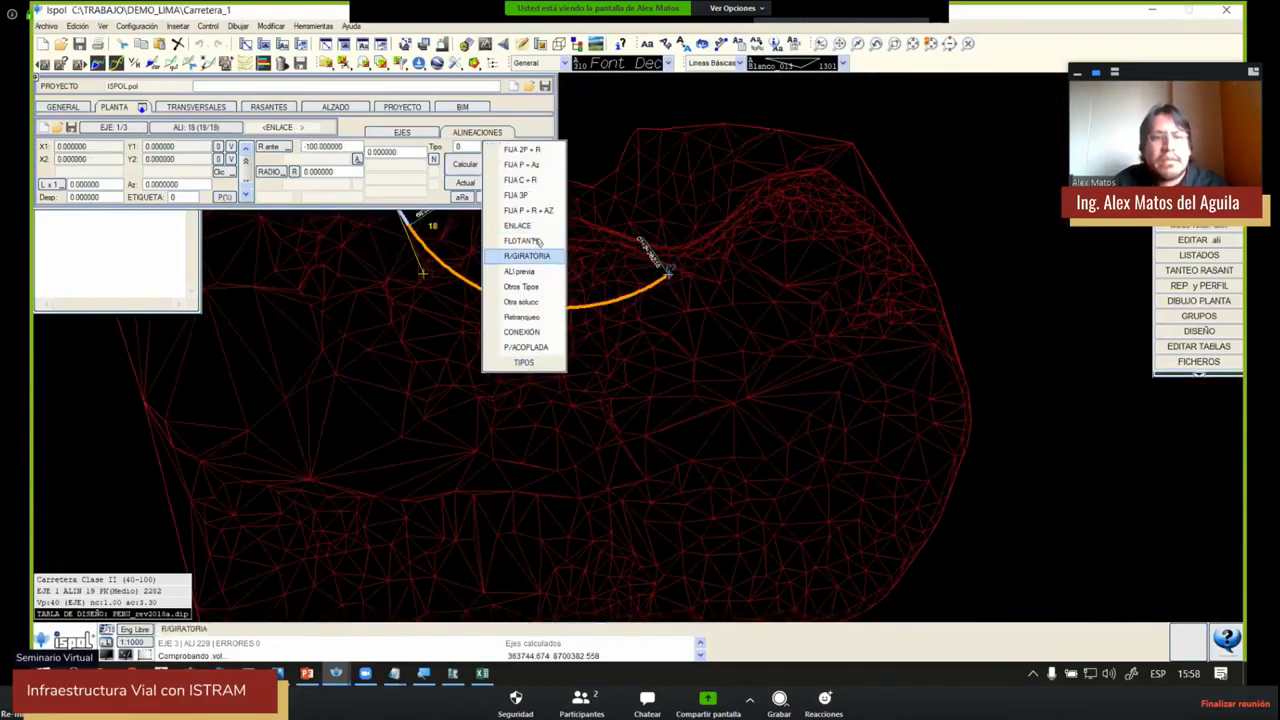
pyautogui.click(522, 241)
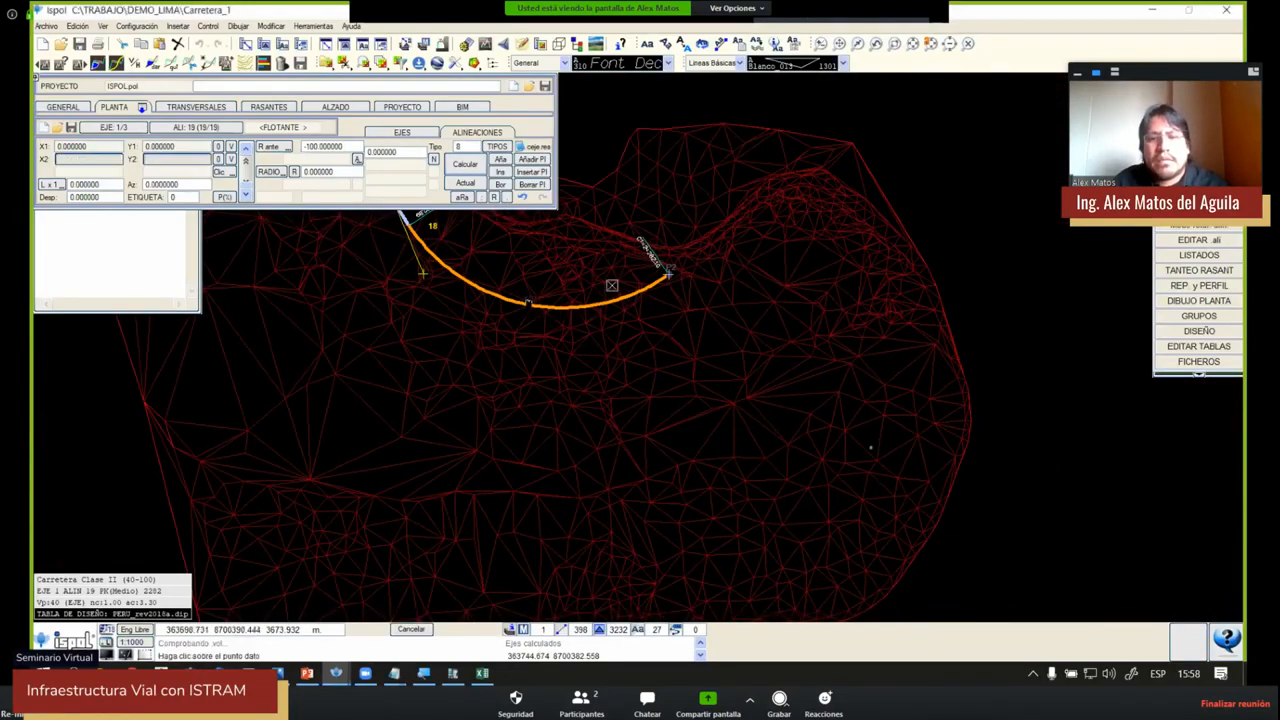
pyautogui.click(325, 171)
pyautogui.write('50')
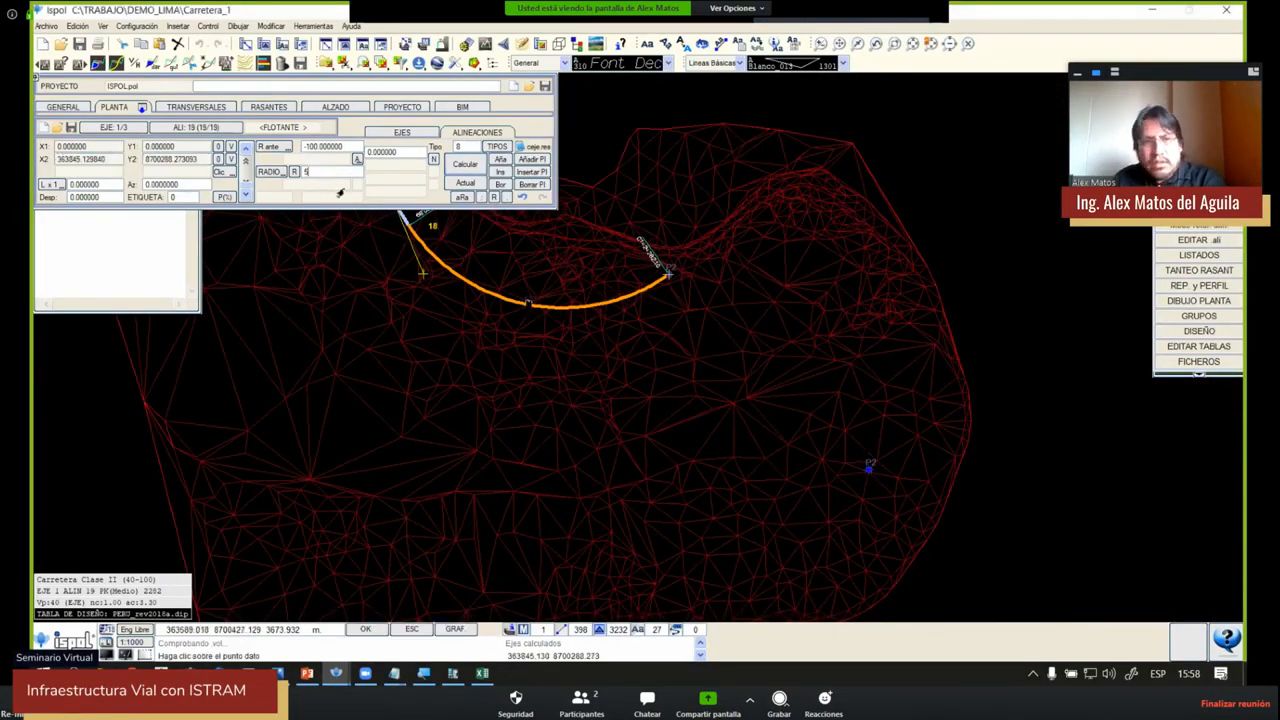
pyautogui.click(465, 165)
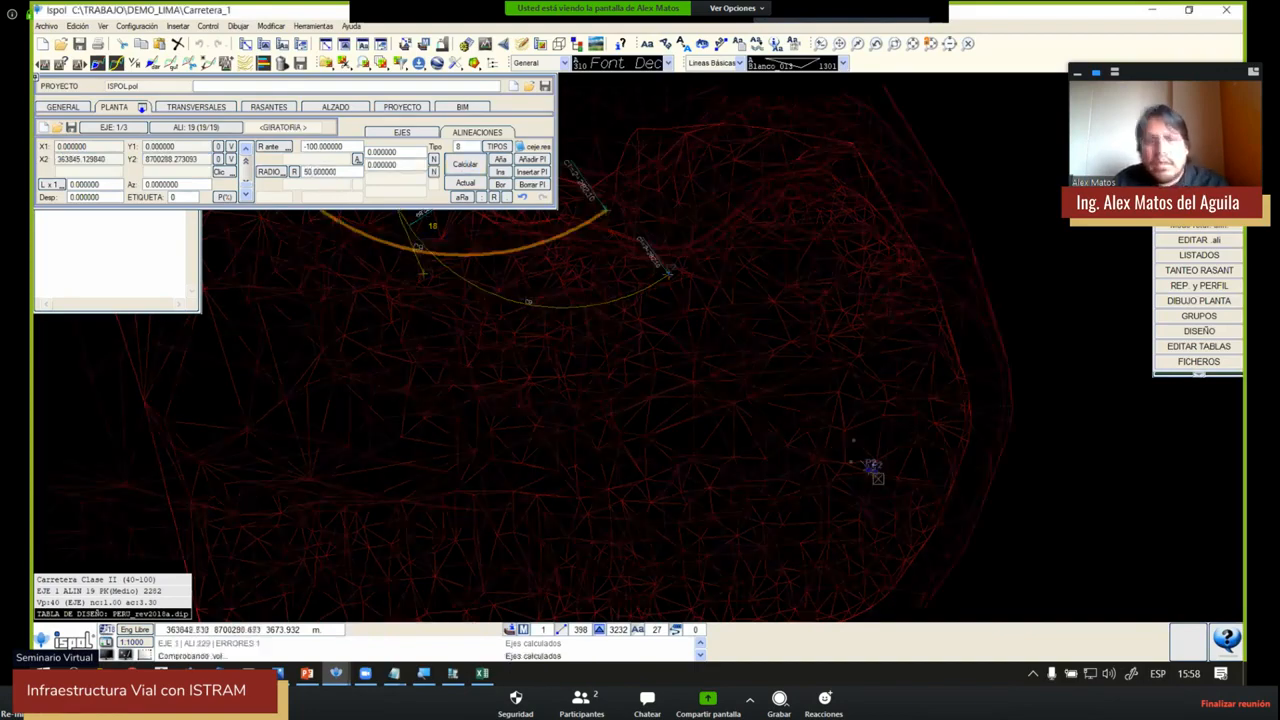
# Set the radius of alignment 19 to 80 and move its pass-through point to about X 363809, Y 8700285
pyautogui.click(779, 371)
pyautogui.doubleClick(320, 171)
pyautogui.write('80')
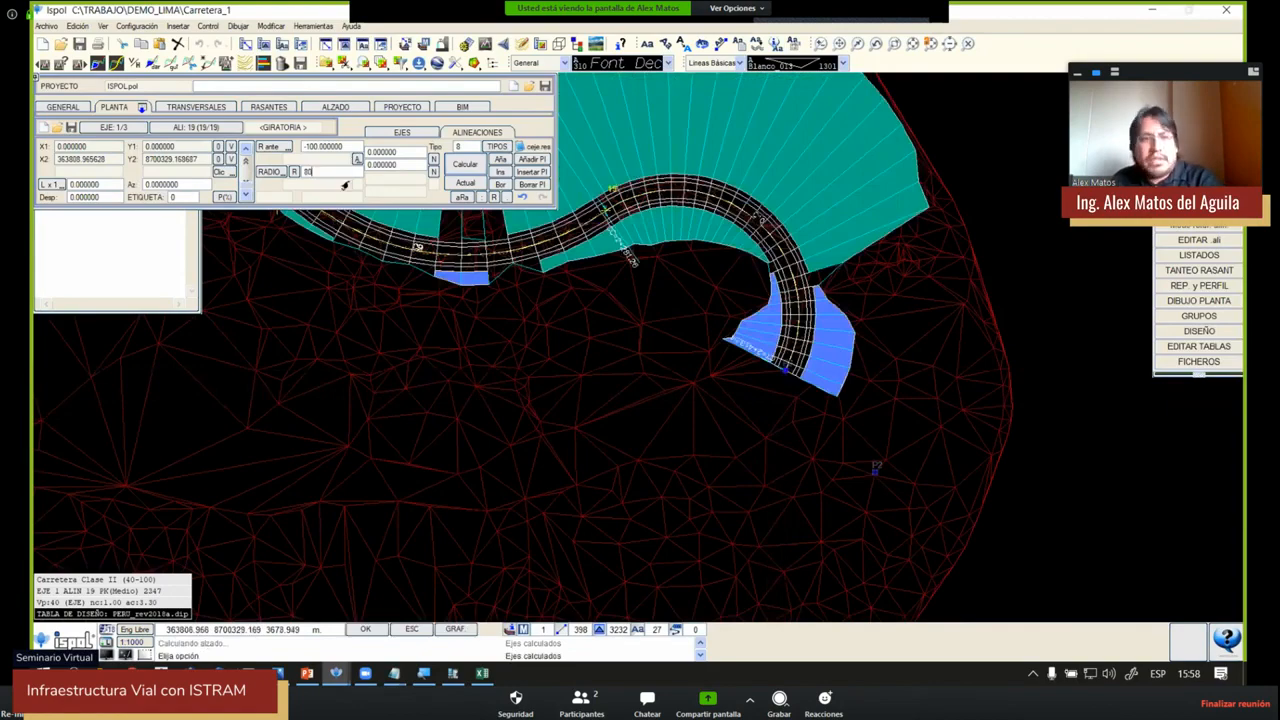
pyautogui.press('Return')
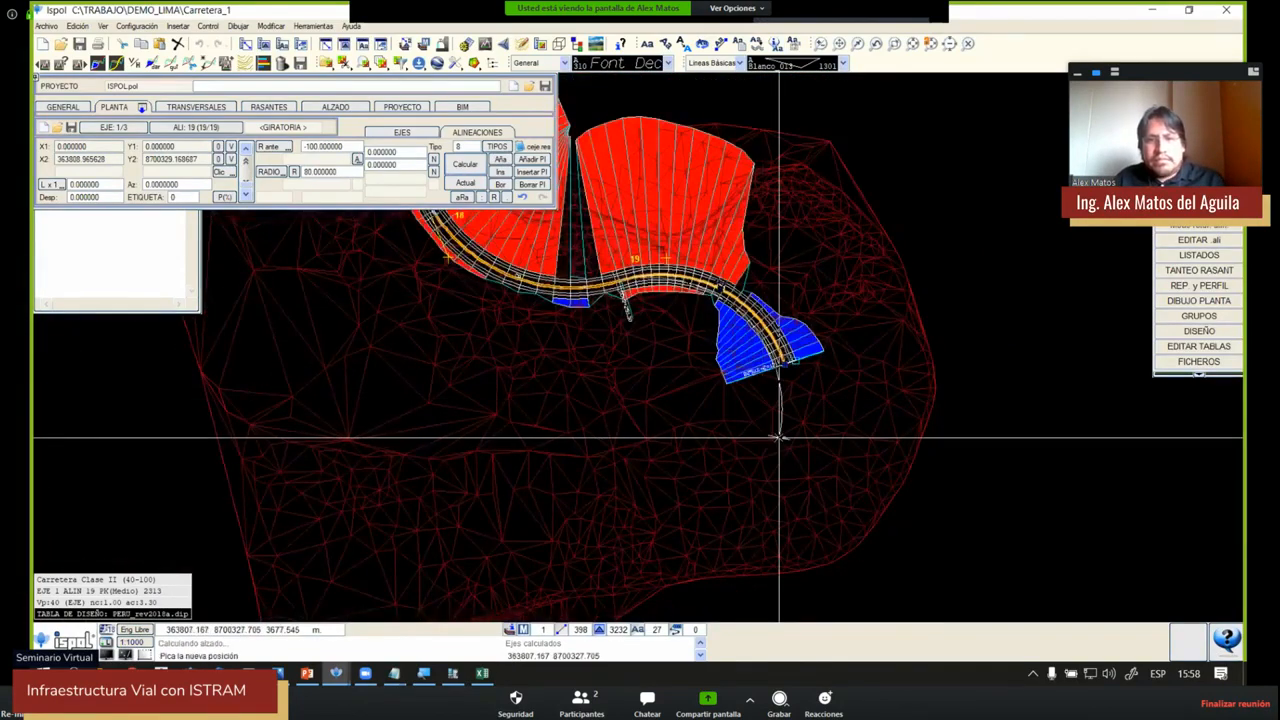
pyautogui.click(786, 437)
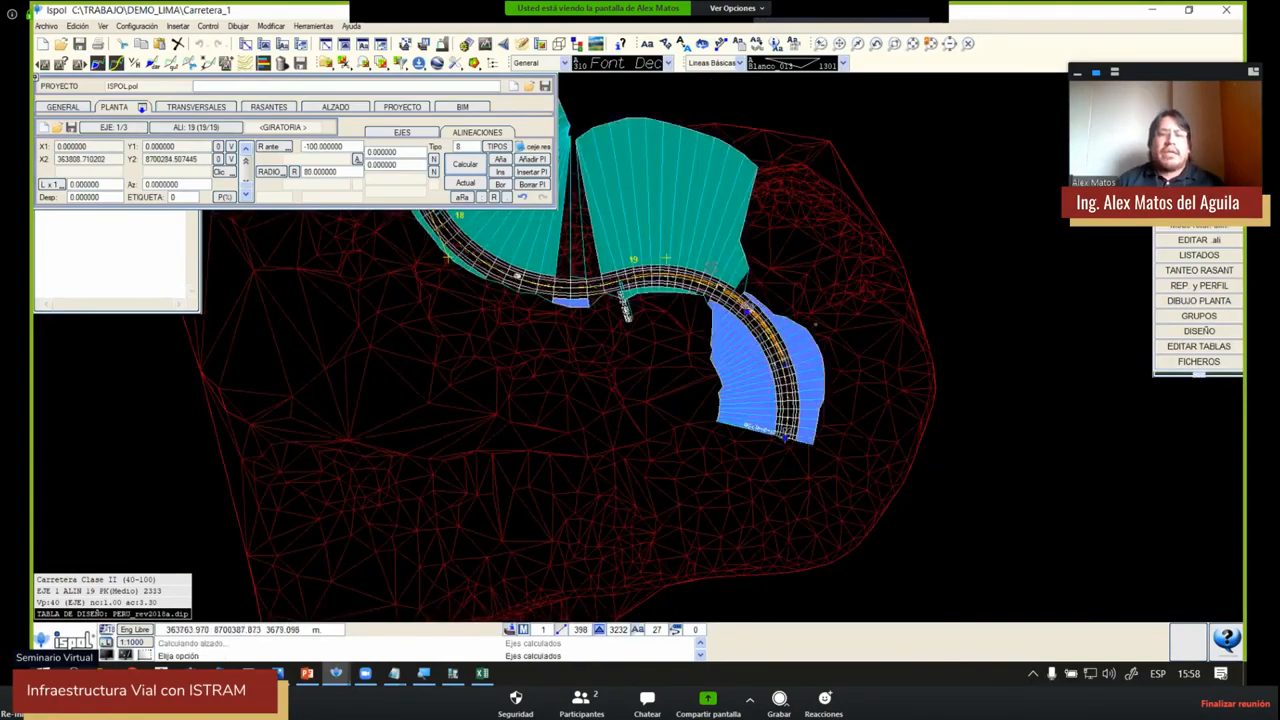
# Add floating straight alignment 20 to axis 1, ending at about X 363663, Y 8700163, and recalculate the axis
pyautogui.scroll(2, 733, 280)
pyautogui.scroll(-3, 800, 309)
pyautogui.moveTo(819, 386); pyautogui.dragTo(790, 243, button='middle')
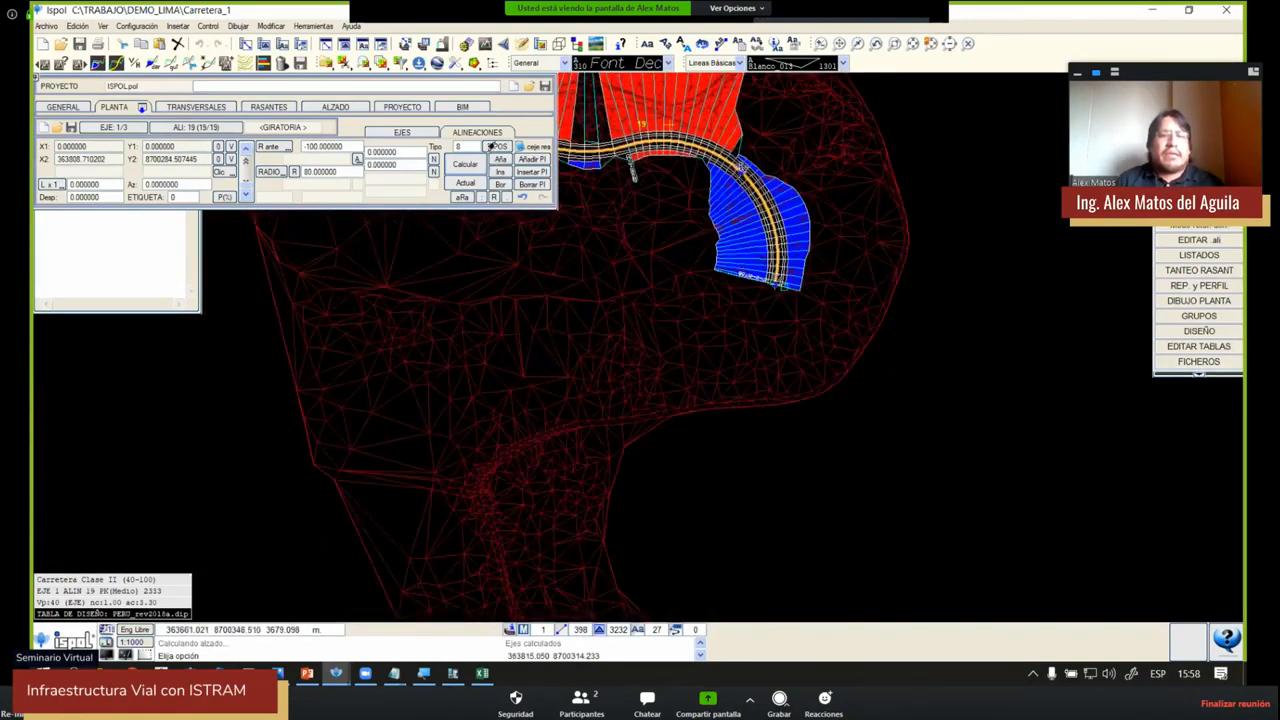
pyautogui.click(498, 158)
pyautogui.click(497, 146)
pyautogui.click(505, 259)
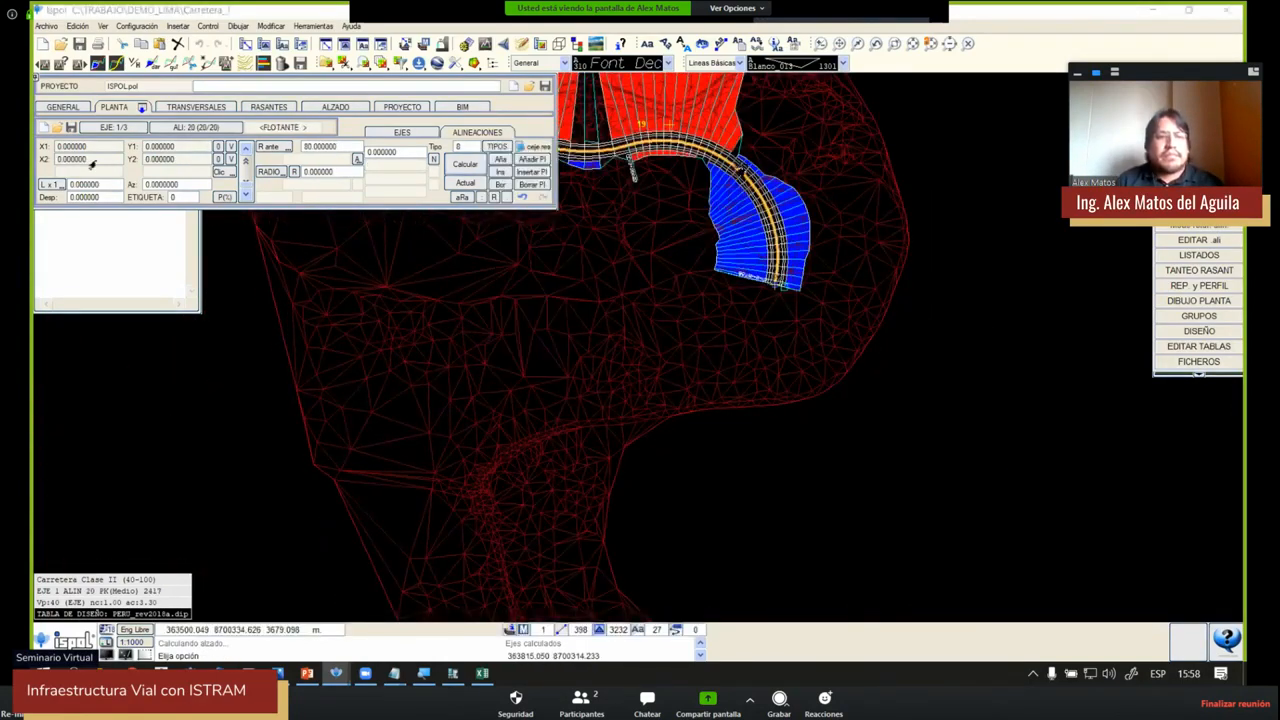
pyautogui.click(565, 459)
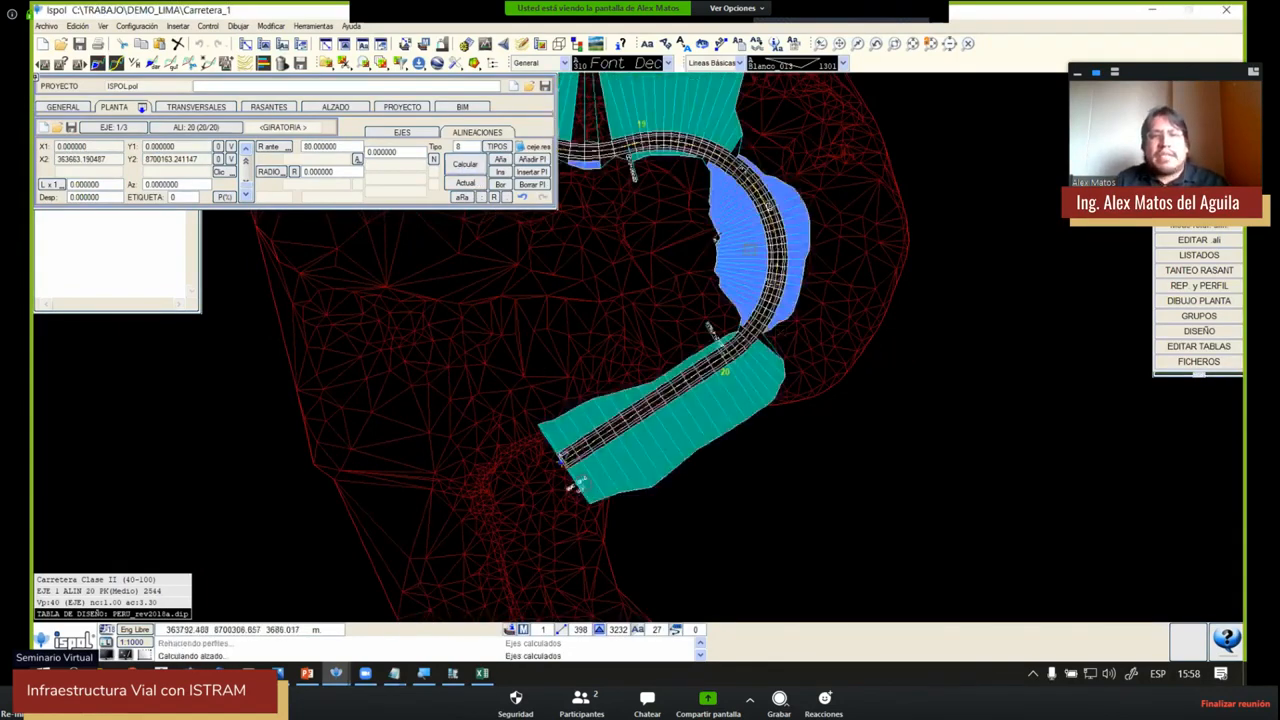
pyautogui.click(465, 164)
# Set the entry and exit clothoids of alignment 18 to the design-table length of 40 and recalculate axis 1
pyautogui.scroll(3, 703, 157)
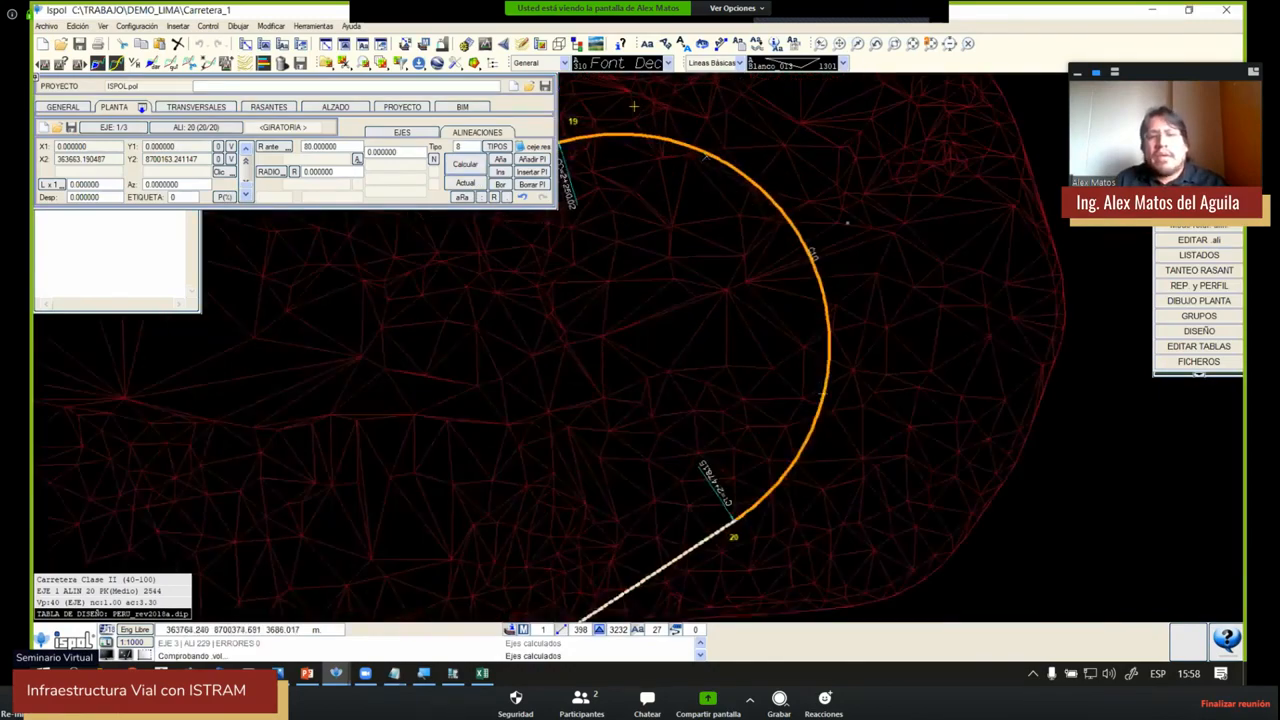
pyautogui.scroll(-4, 703, 157)
pyautogui.moveTo(640, 185); pyautogui.dragTo(777, 264, button='middle')
pyautogui.scroll(2, 640, 191)
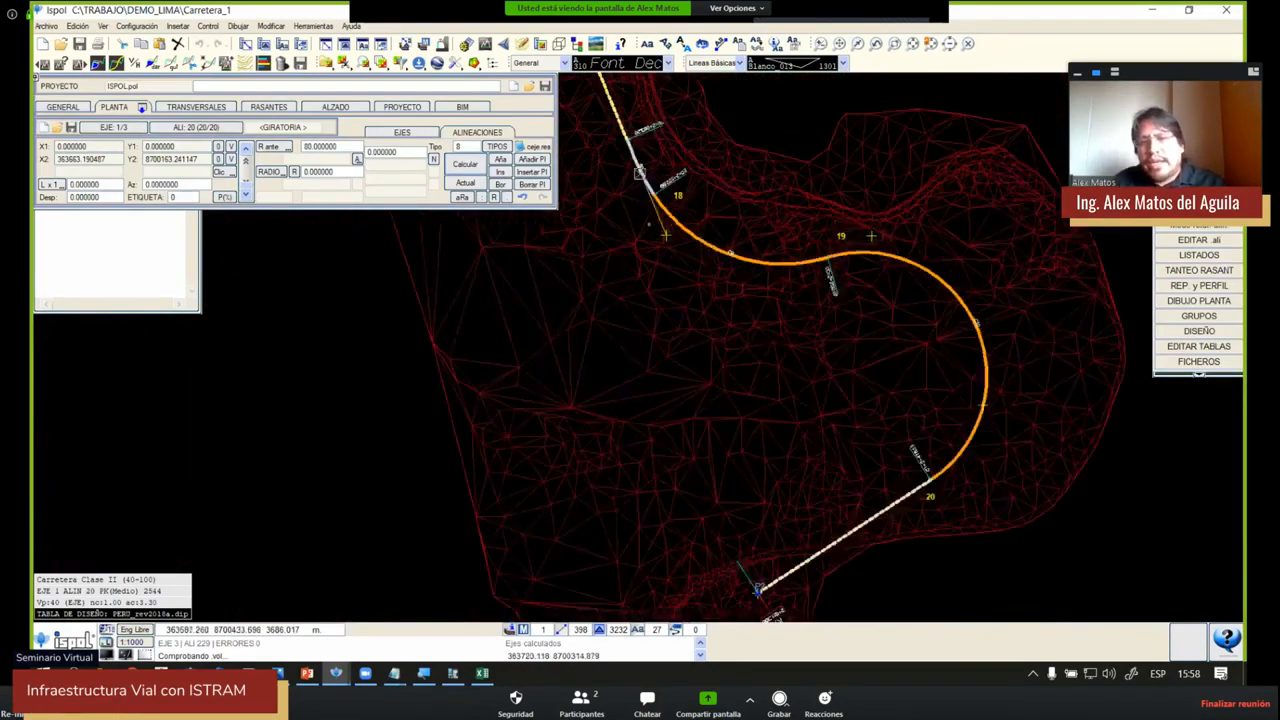
pyautogui.moveTo(681, 222); pyautogui.dragTo(653, 273, button='middle')
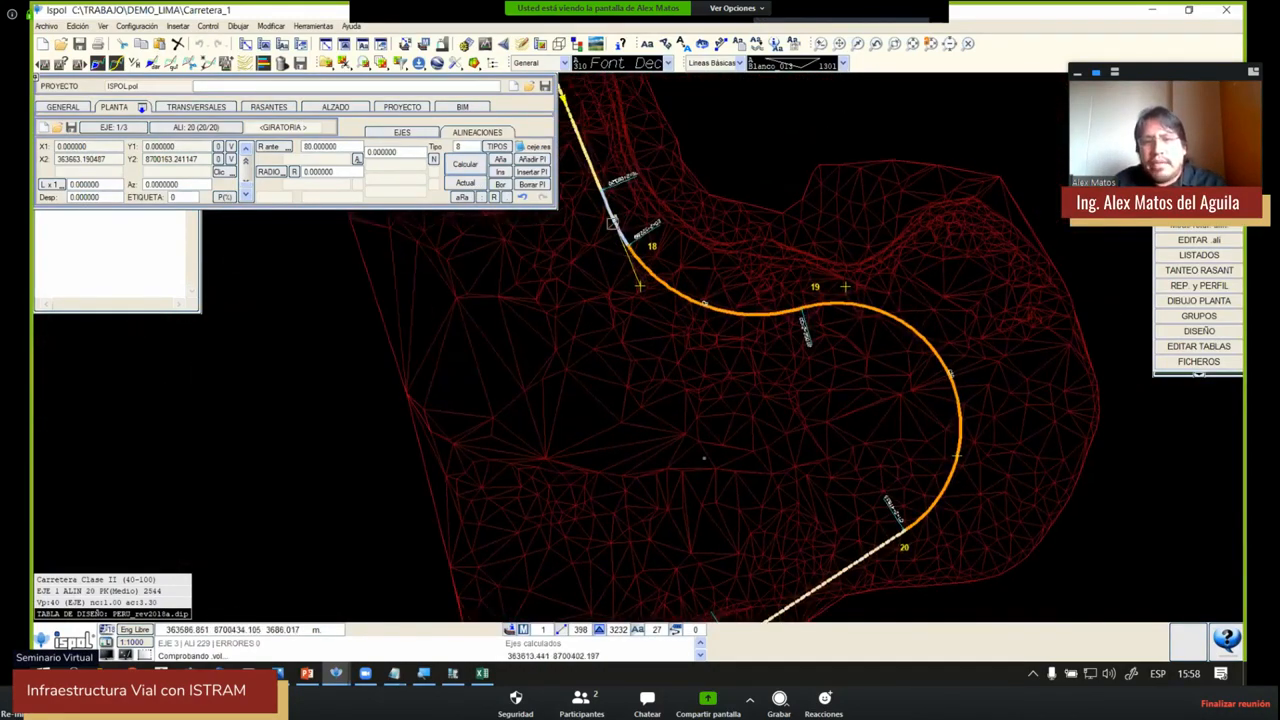
pyautogui.scroll(2, 797, 322)
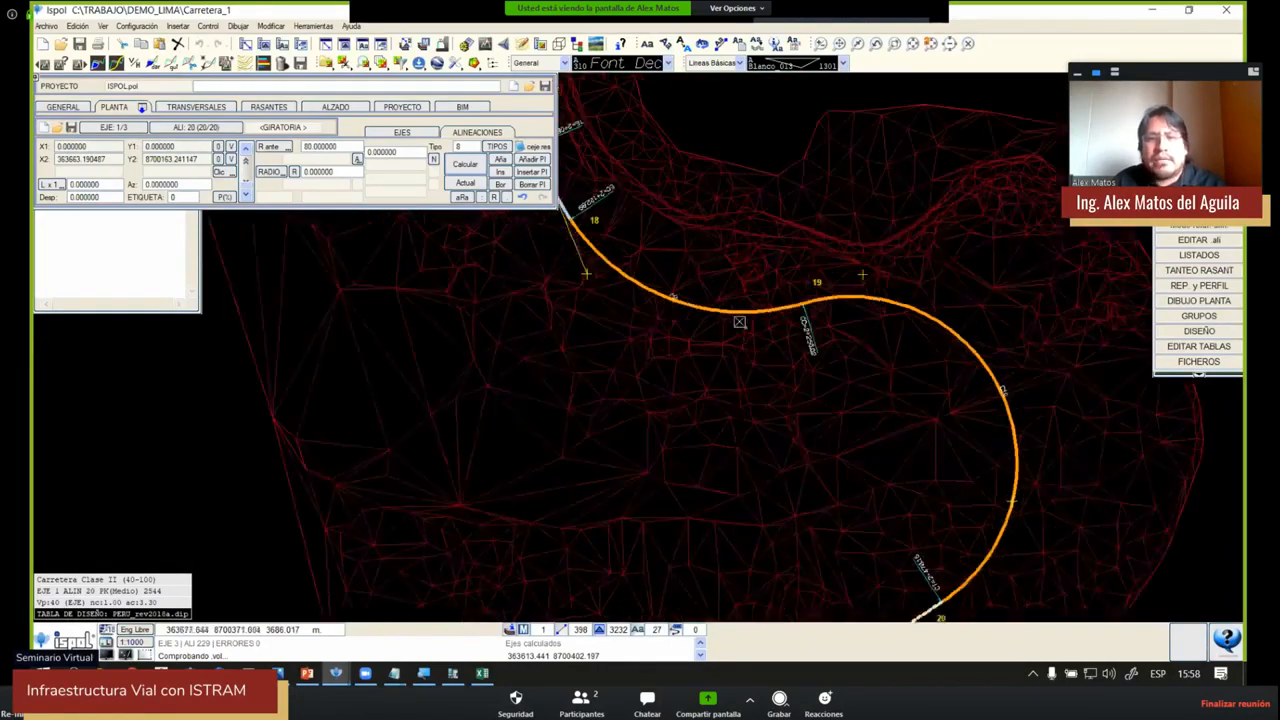
pyautogui.click(742, 315)
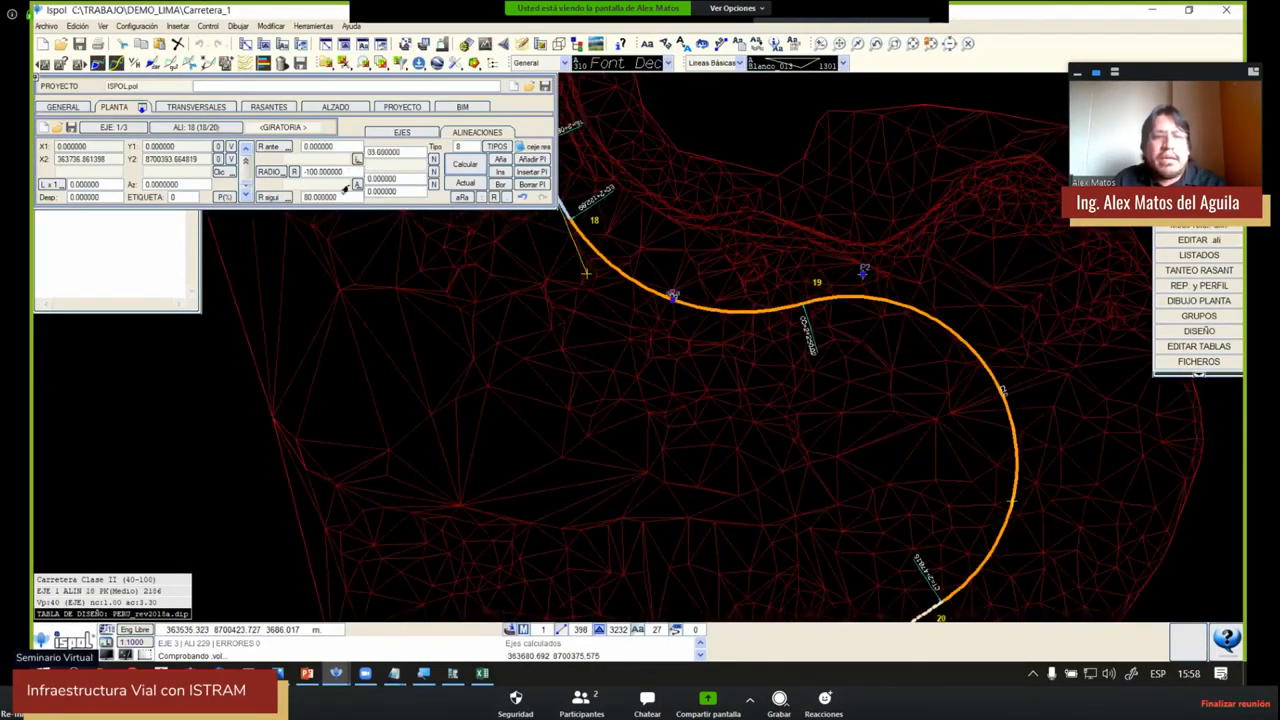
pyautogui.moveTo(711, 319); pyautogui.dragTo(664, 360, button='middle')
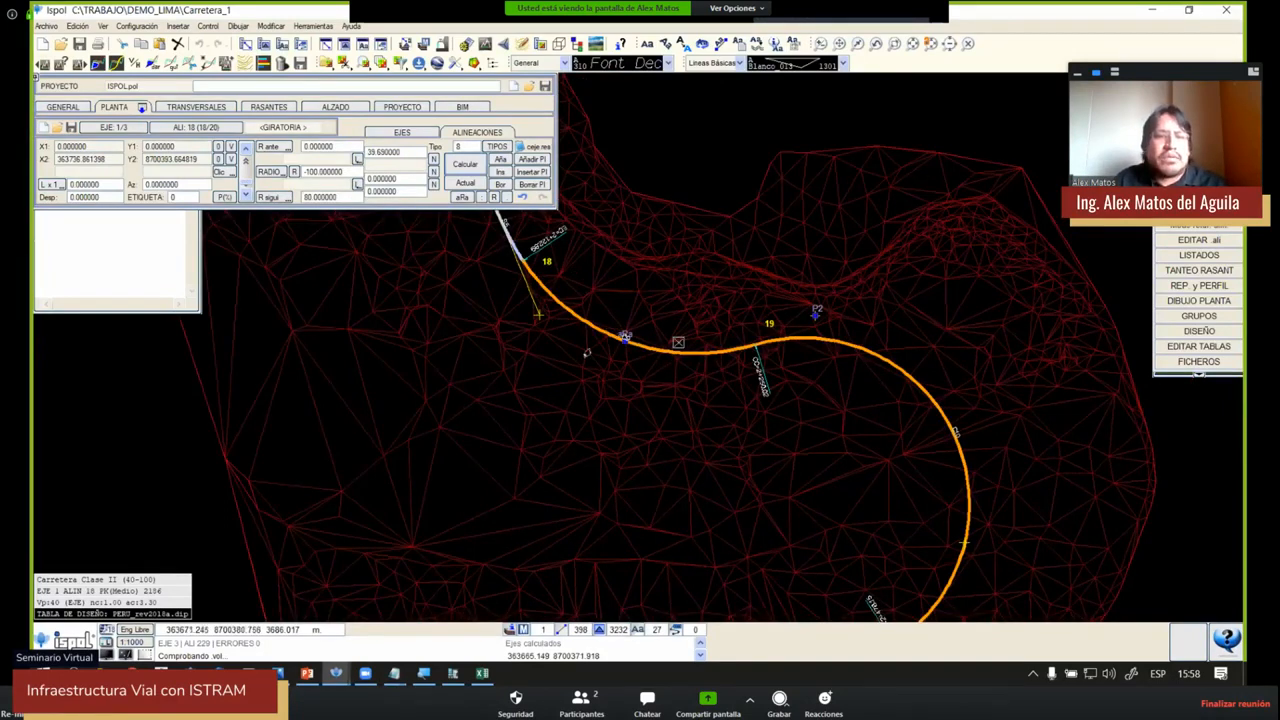
pyautogui.moveTo(677, 340); pyautogui.dragTo(590, 347, button='middle')
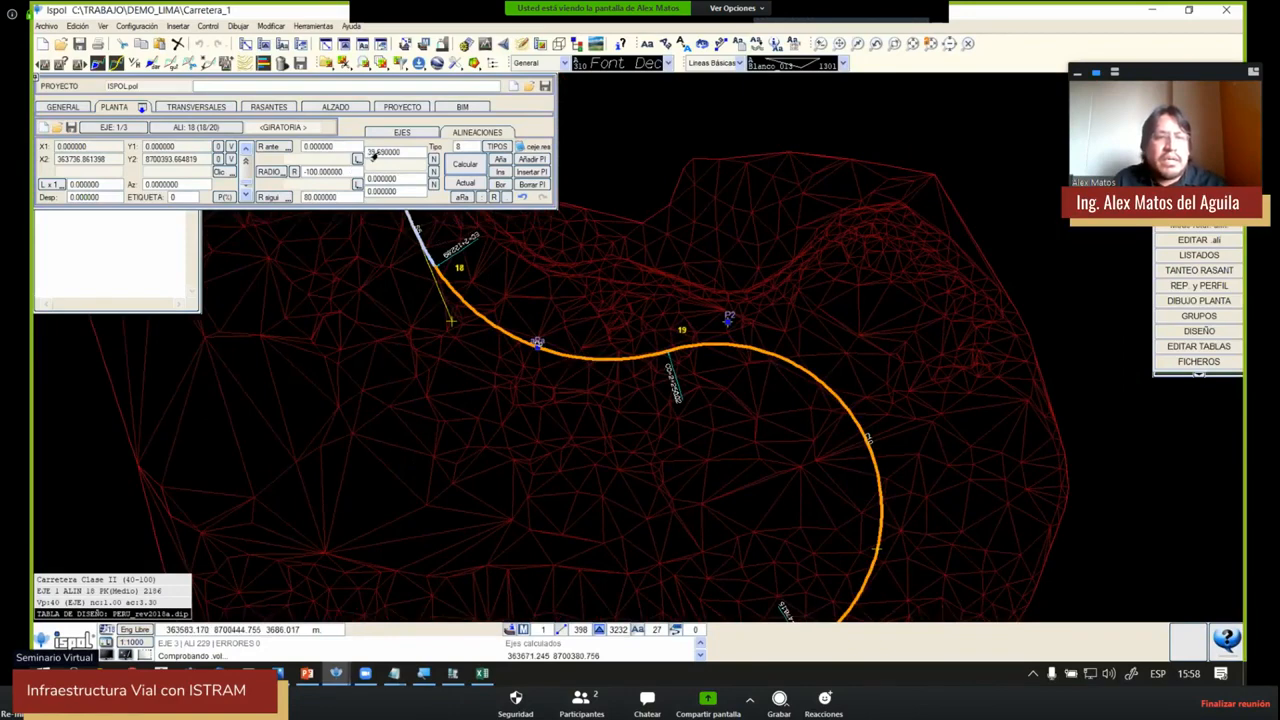
pyautogui.click(432, 172)
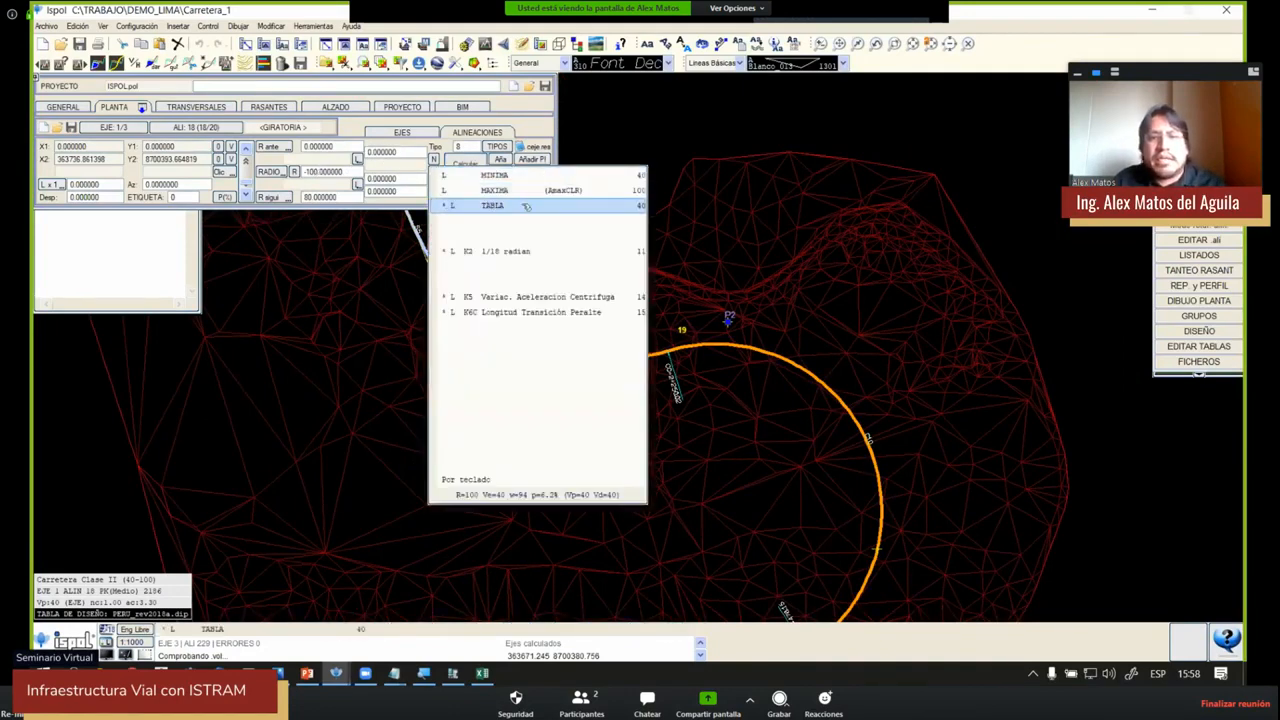
pyautogui.click(546, 205)
pyautogui.click(467, 165)
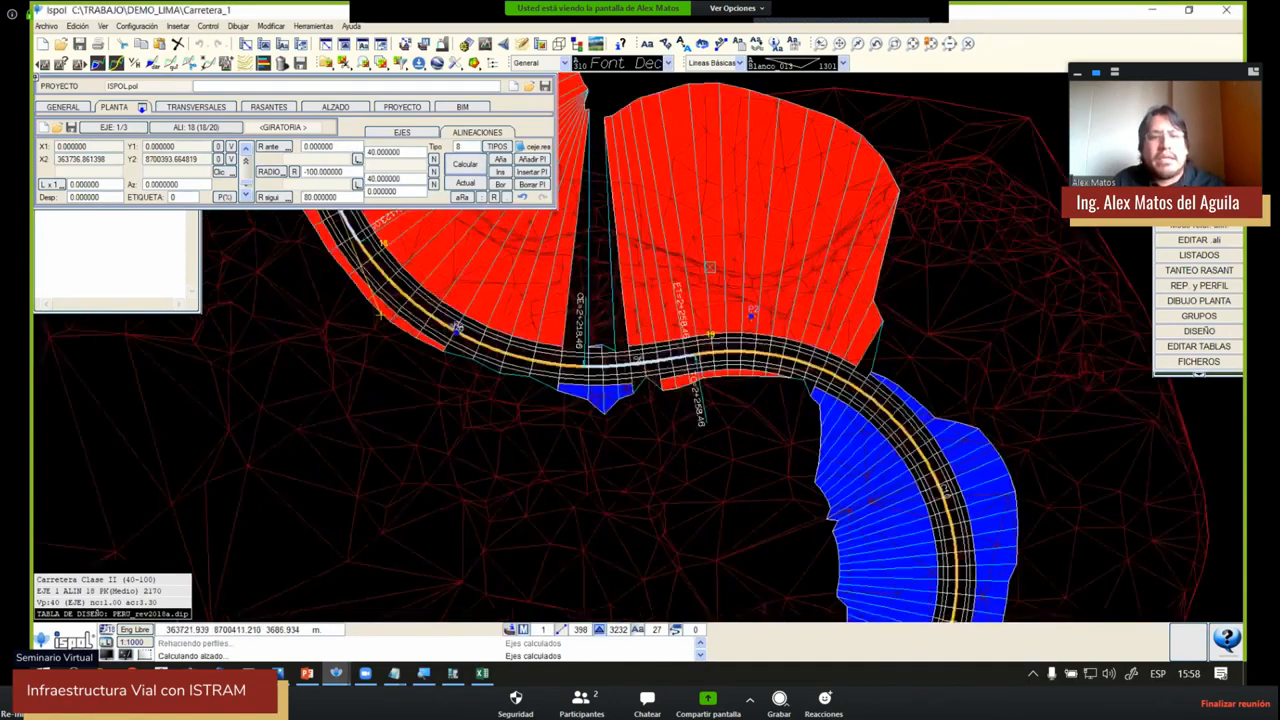
# Select alignment 19 and assign its clothoids a length of 39 from the suggested design lengths
pyautogui.scroll(2, 658, 308)
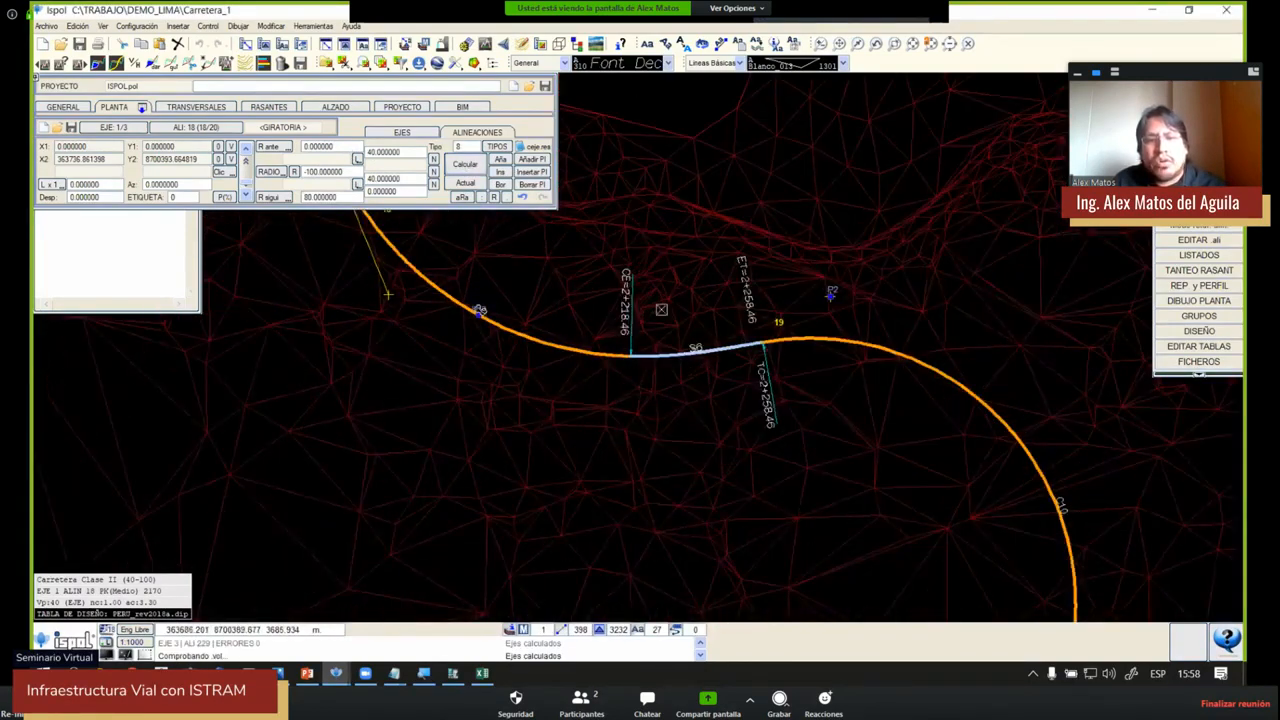
pyautogui.scroll(-3, 680, 320)
pyautogui.scroll(4, 530, 238)
pyautogui.scroll(-4, 701, 262)
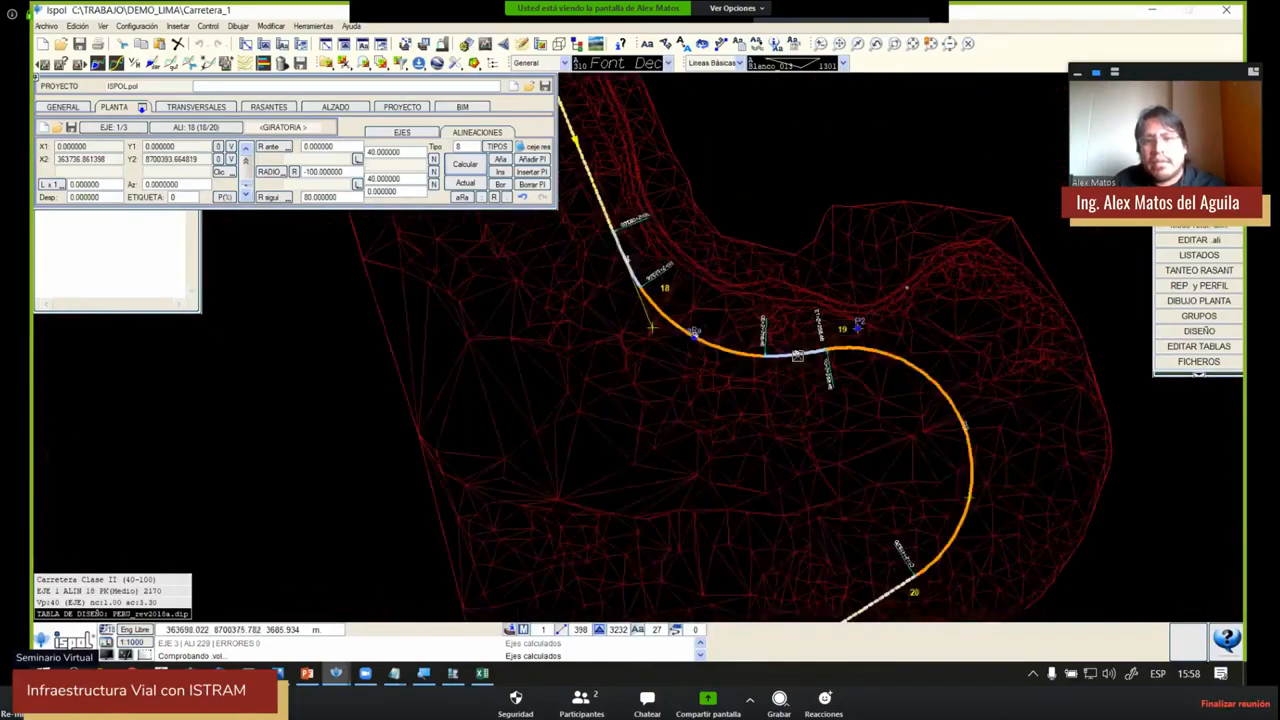
pyautogui.moveTo(897, 424); pyautogui.dragTo(857, 301, button='middle')
pyautogui.click(914, 289)
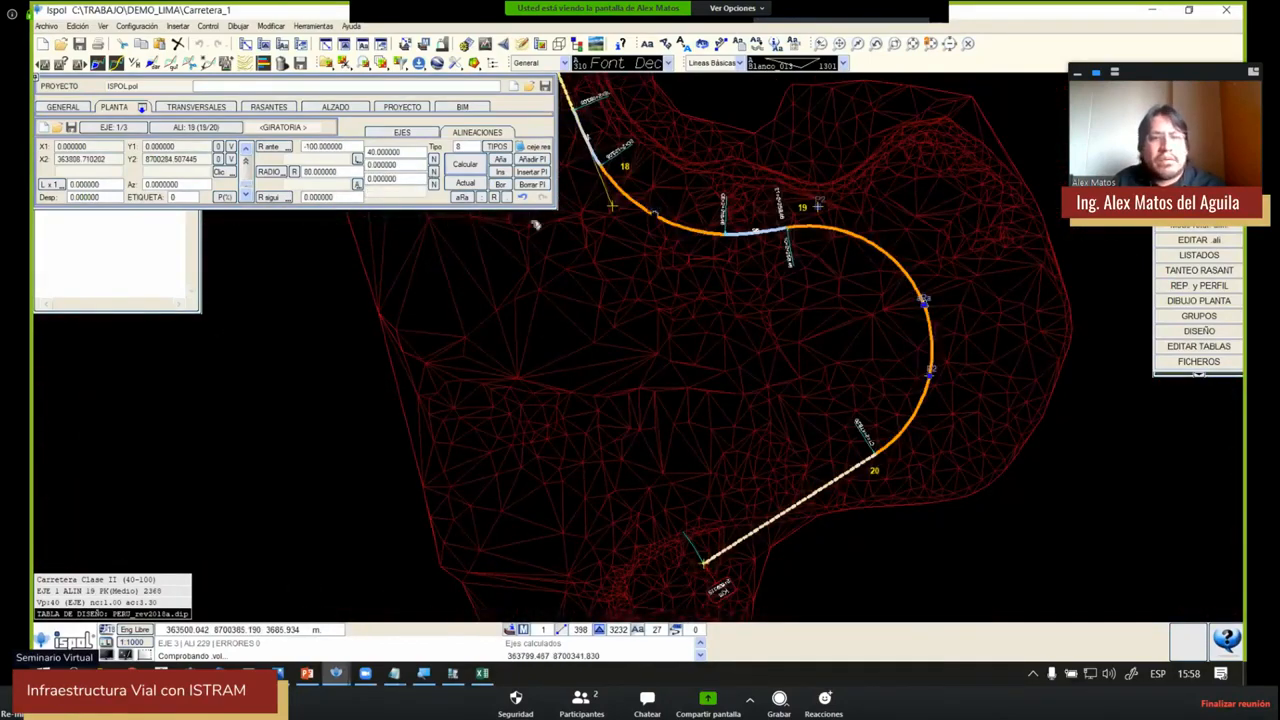
pyautogui.click(433, 160)
pyautogui.click(556, 213)
# Set the entry and exit clothoids of alignment 19 to 40 and recalculate the axis
pyautogui.click(397, 170)
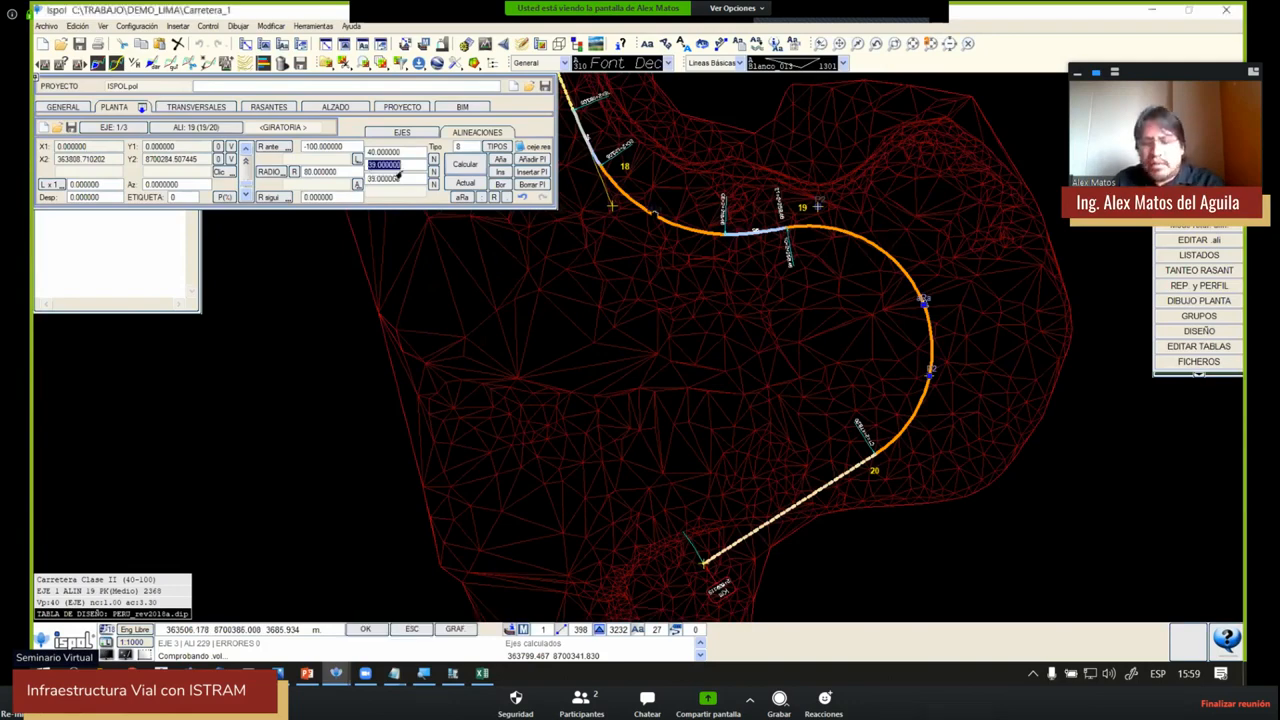
pyautogui.write('40')
pyautogui.click(386, 180)
pyautogui.write('4')
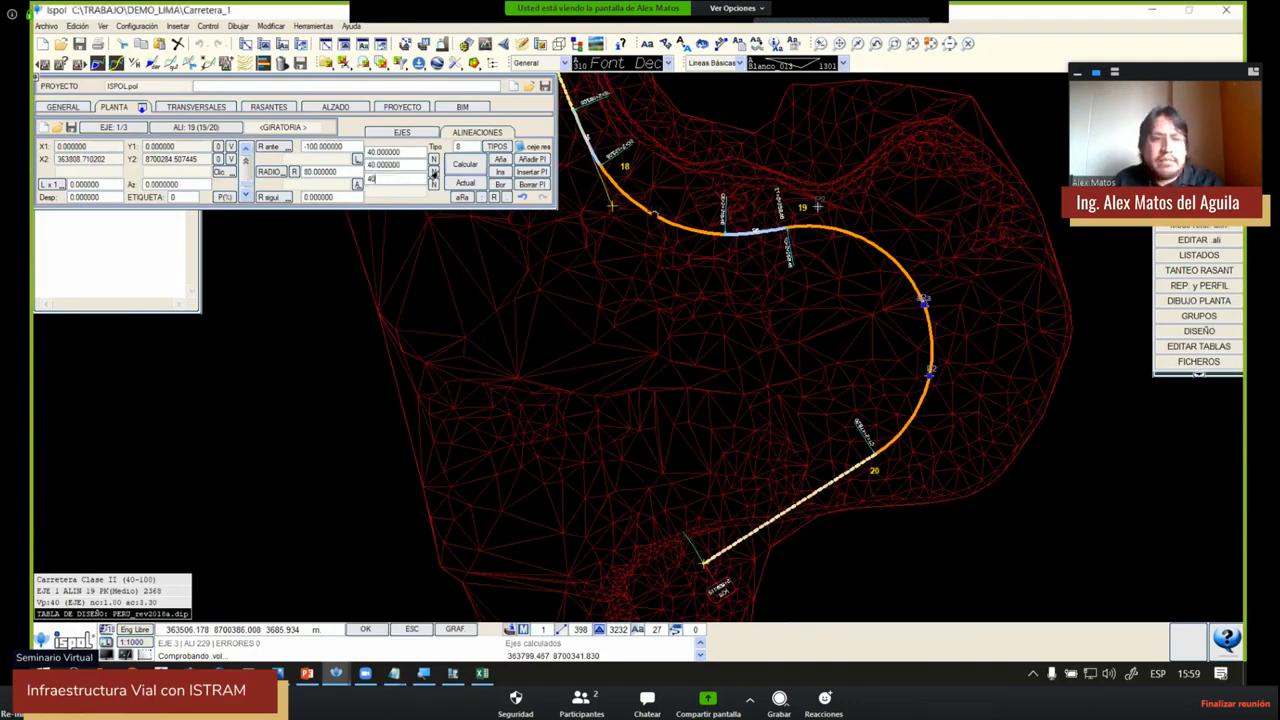
pyautogui.write('0')
pyautogui.press('Return')
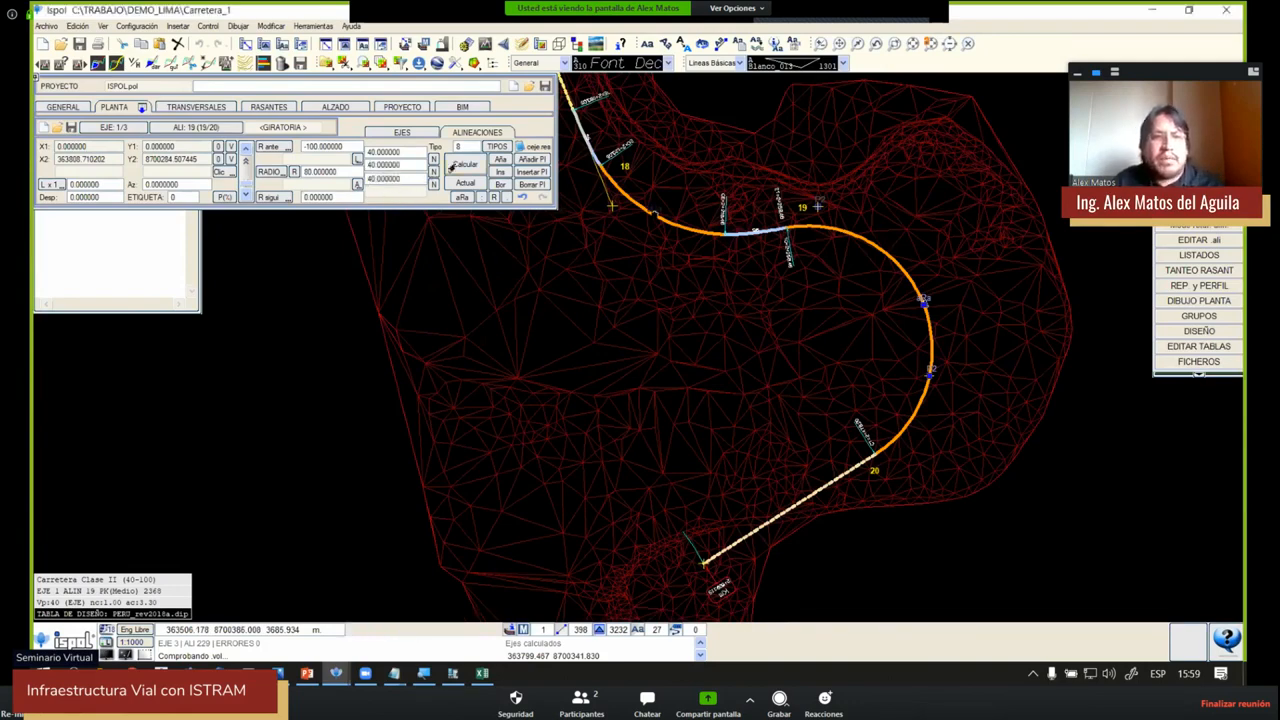
pyautogui.click(381, 181)
pyautogui.write('40')
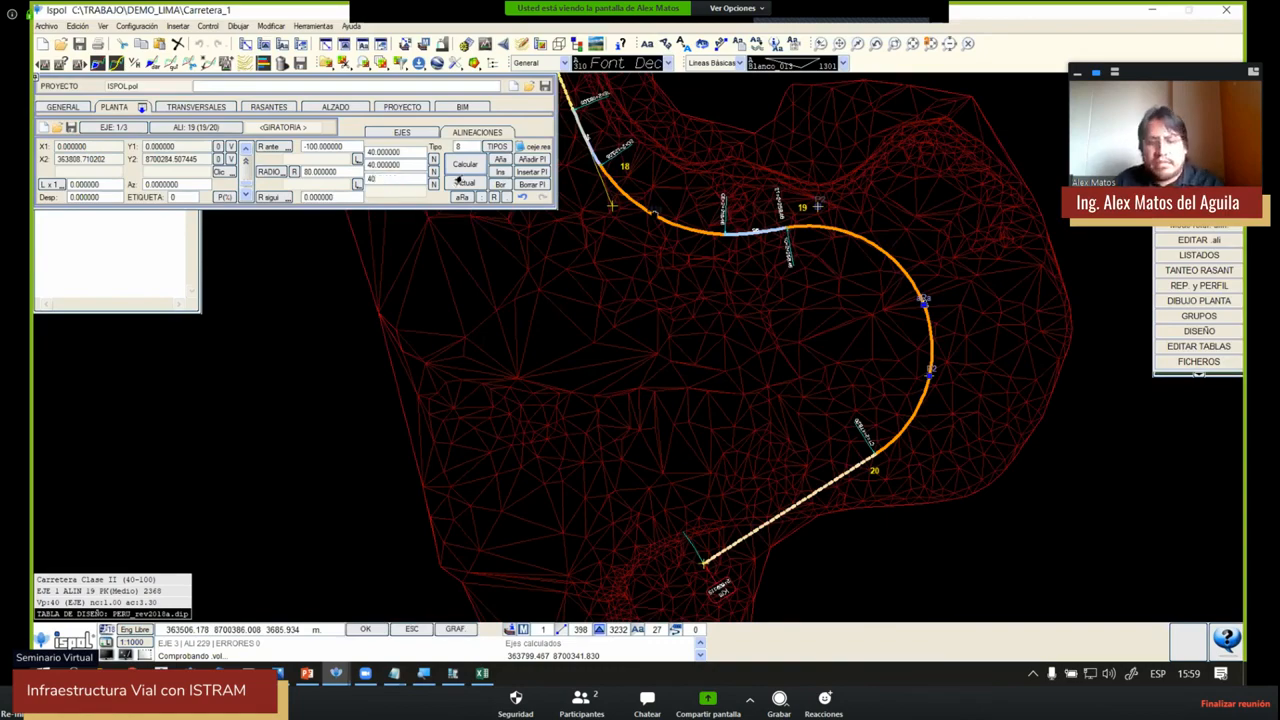
pyautogui.click(460, 181)
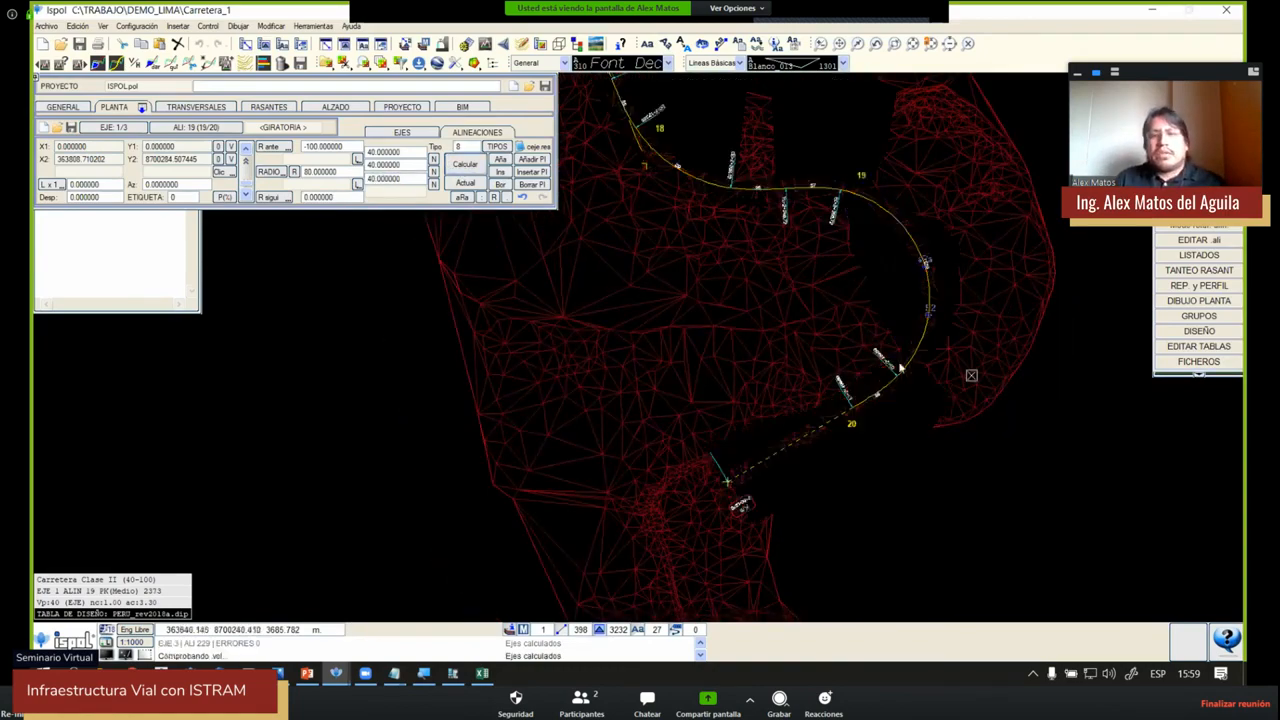
# Move the end point of alignment 20 to about X 363623, Y 8700176 and recalculate the axis
pyautogui.moveTo(858, 388); pyautogui.dragTo(875, 329, button='middle')
pyautogui.click(698, 438)
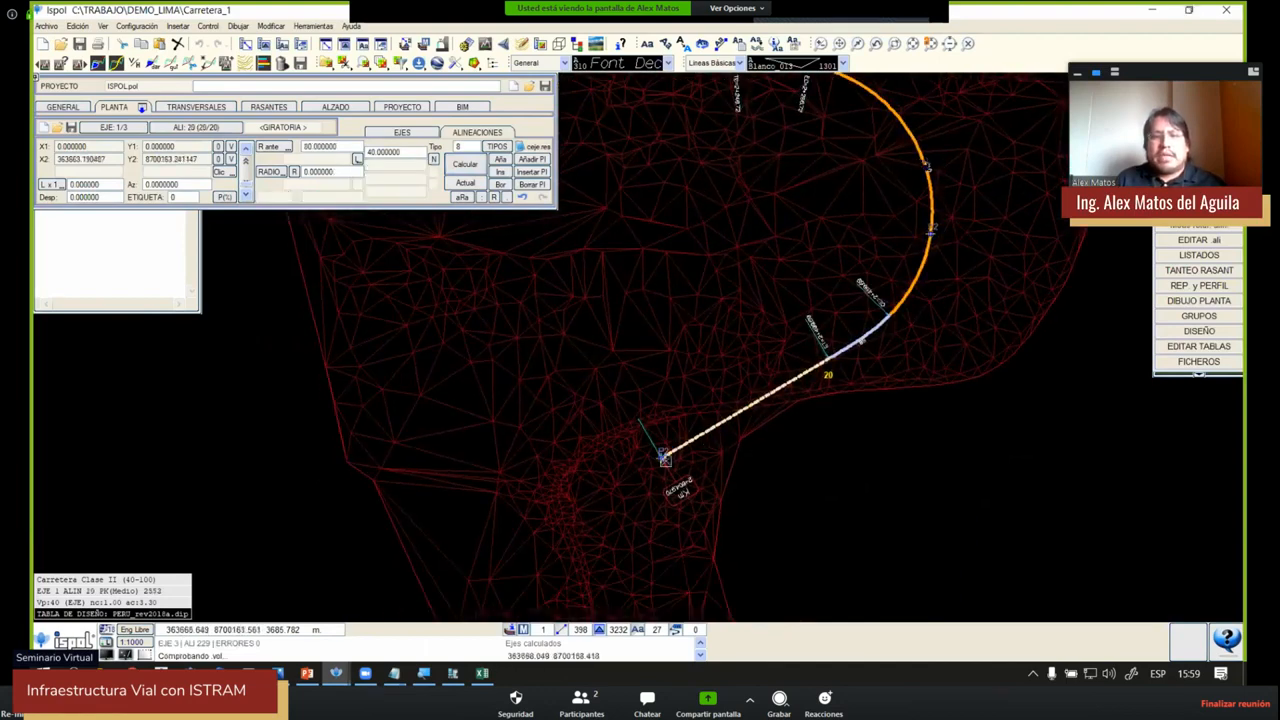
pyautogui.click(663, 459)
pyautogui.click(588, 433)
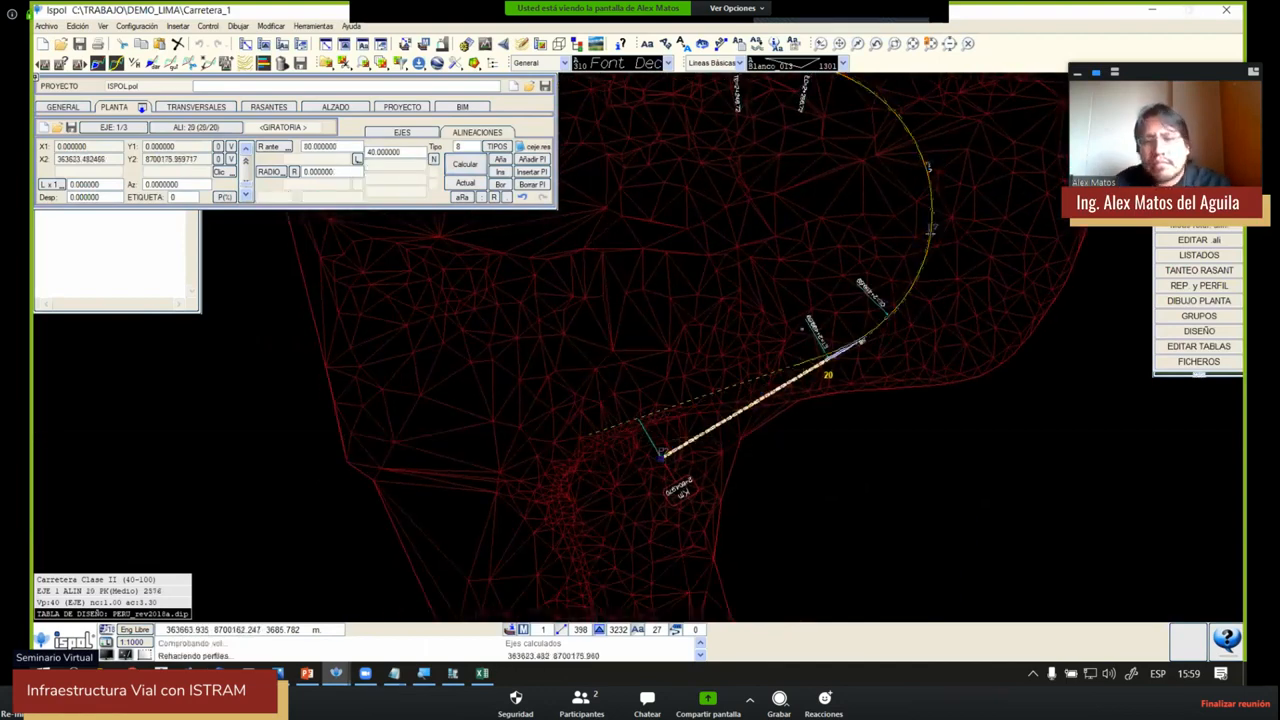
pyautogui.scroll(-1, 802, 329)
pyautogui.click(467, 170)
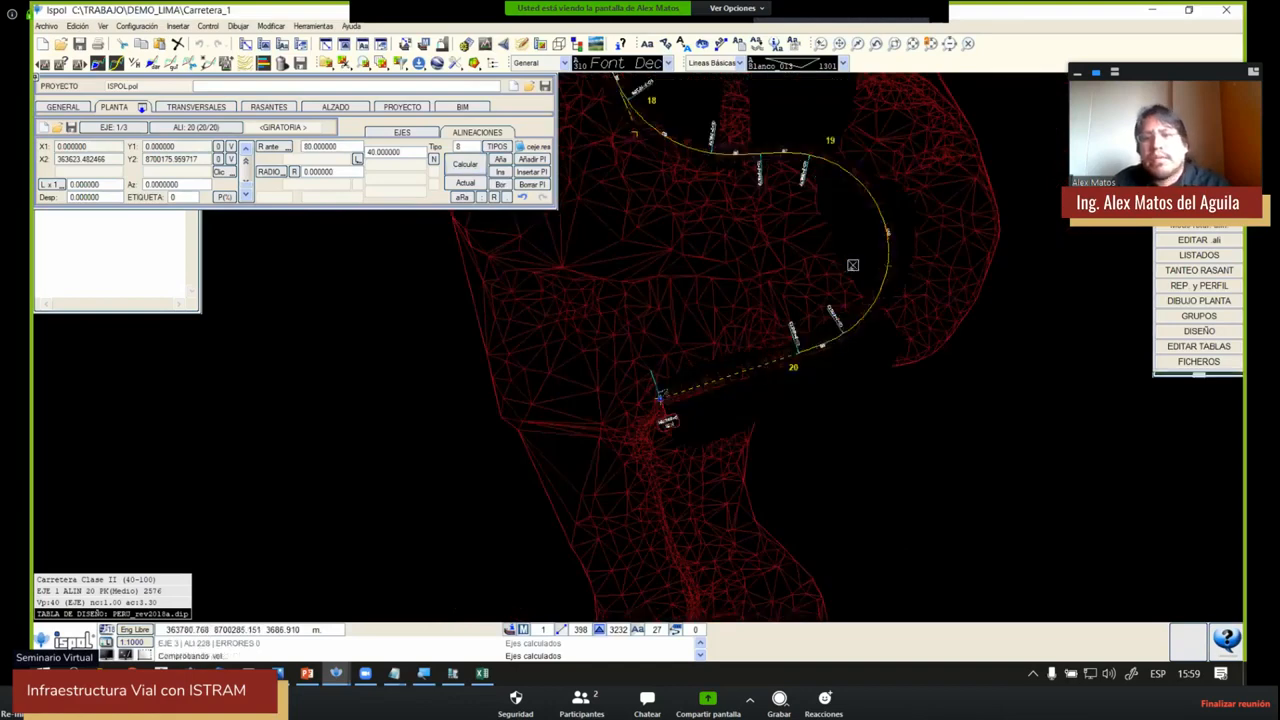
# Examine the full extent of axis 1 in plan, from alignment 20 back to its start
pyautogui.scroll(-2, 851, 268)
pyautogui.scroll(-2, 851, 268)
pyautogui.moveTo(848, 268); pyautogui.dragTo(876, 452, button='middle')
pyautogui.rightClick(876, 452)
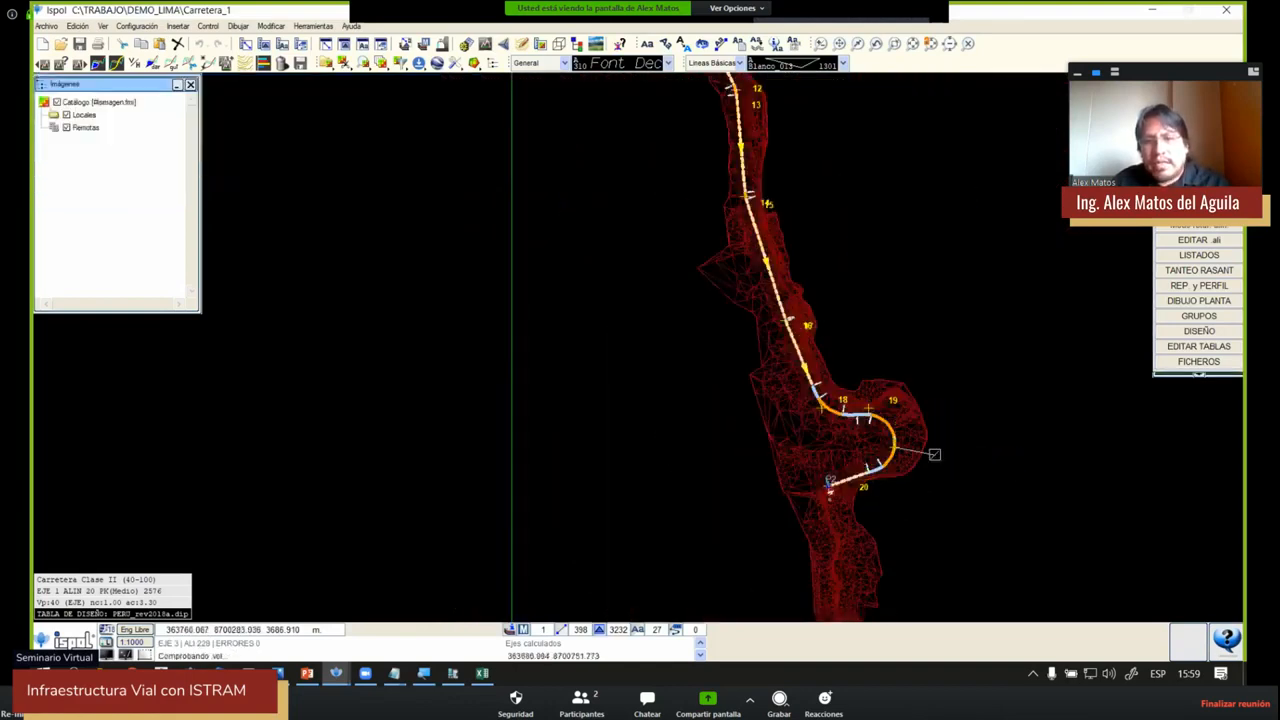
pyautogui.rightClick(785, 519)
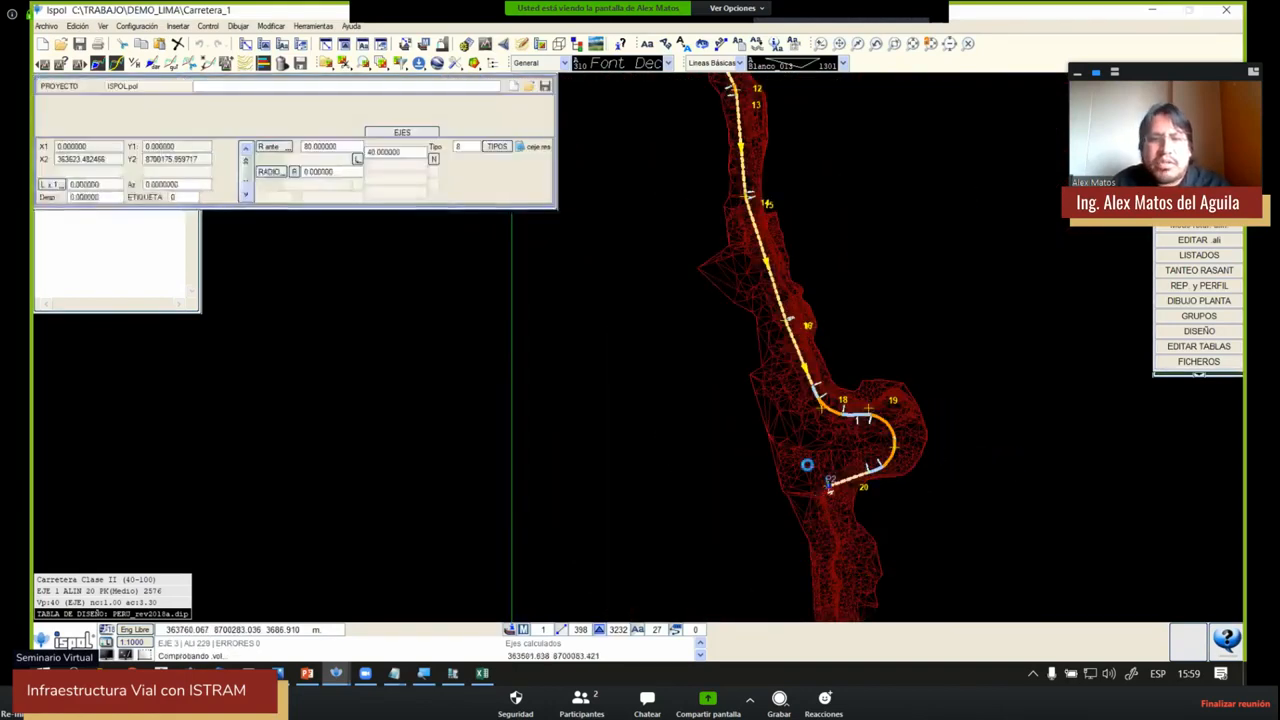
pyautogui.moveTo(794, 217); pyautogui.dragTo(775, 431, button='middle')
pyautogui.moveTo(755, 244); pyautogui.dragTo(790, 427, button='middle')
pyautogui.moveTo(672, 218); pyautogui.dragTo(690, 363, button='middle')
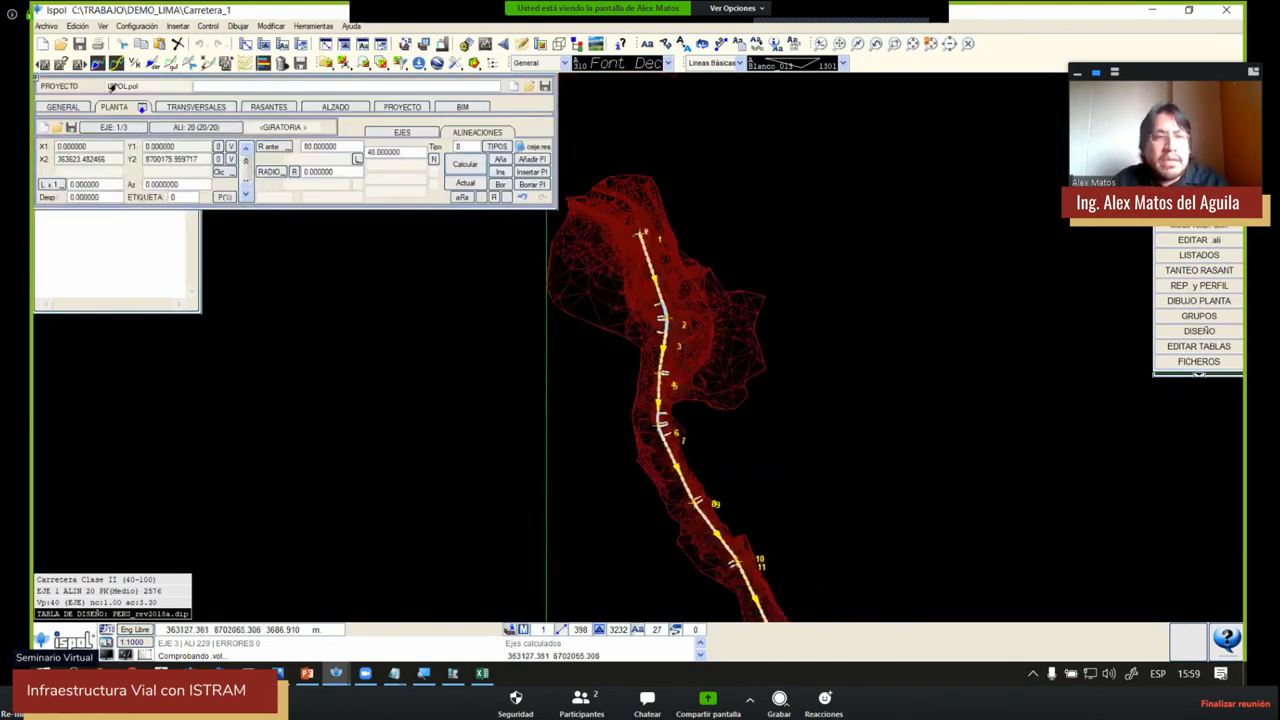
# In the vertical alignments of axis 1, move the grade vertex near PK 1190 to about PK 989.76, elevation 3574.02
pyautogui.click(194, 106)
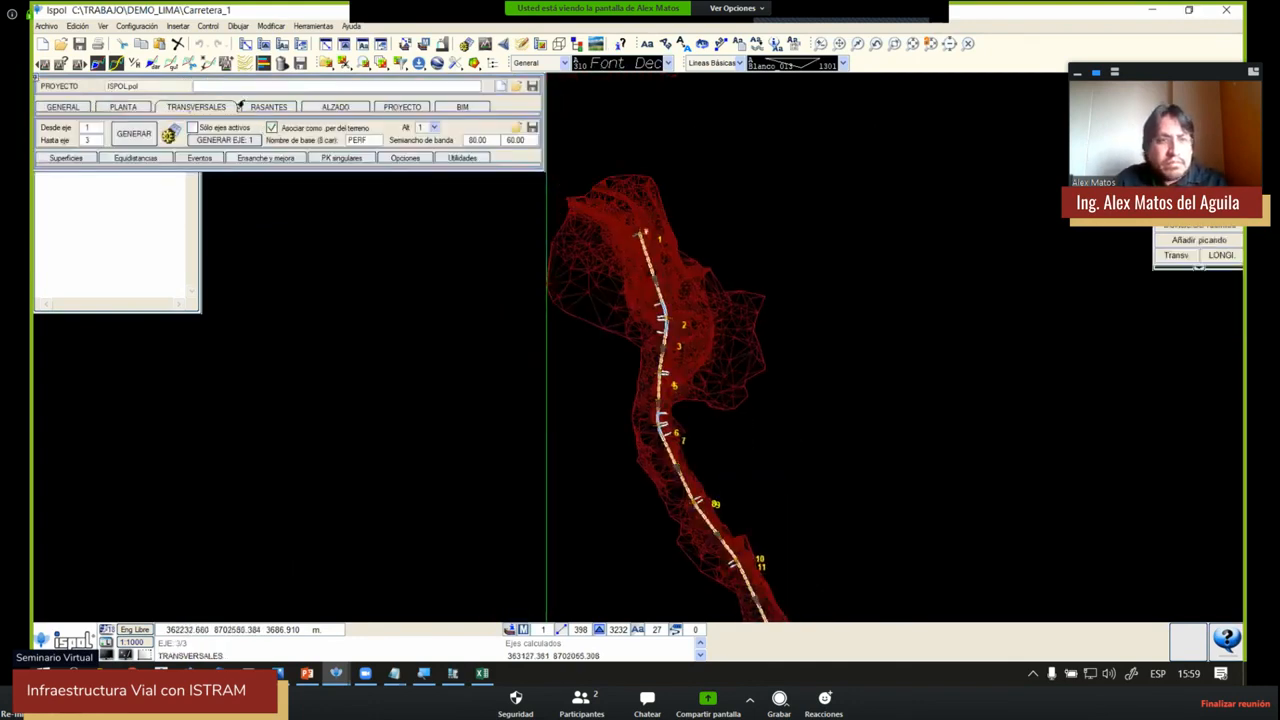
pyautogui.scroll(6, 608, 399)
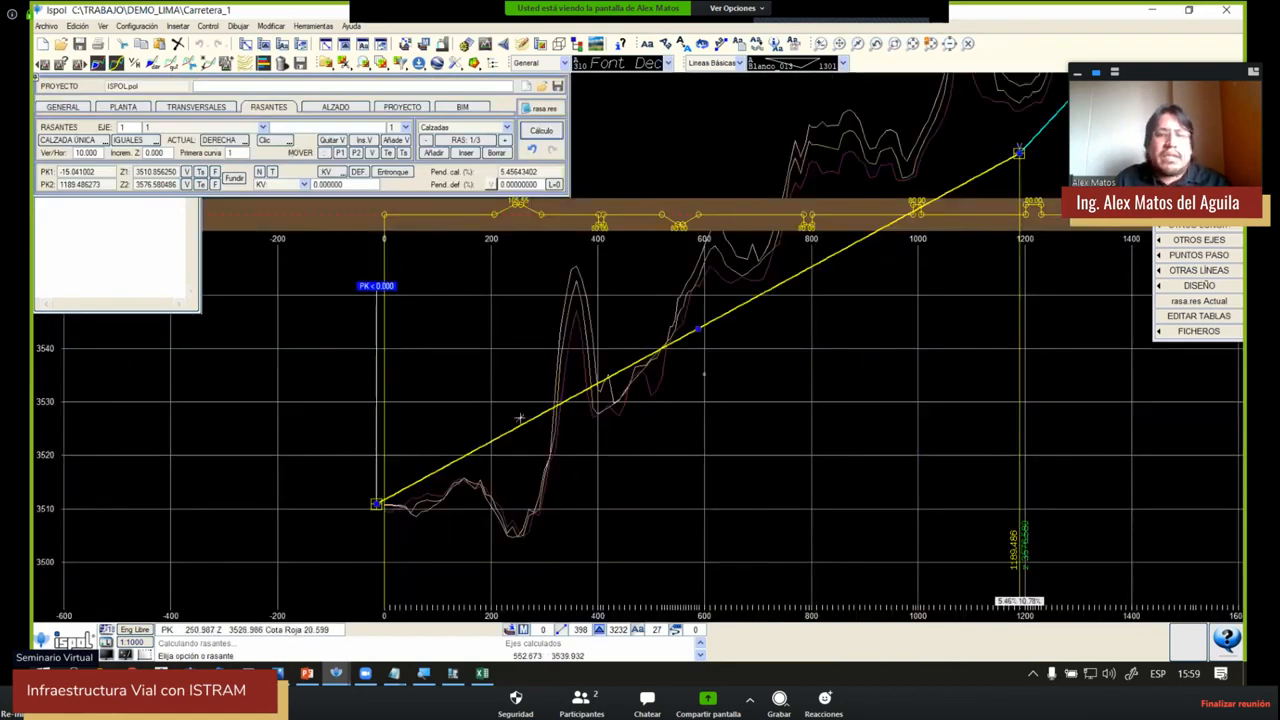
pyautogui.moveTo(1017, 157); pyautogui.dragTo(660, 325, button='middle')
pyautogui.click(663, 322)
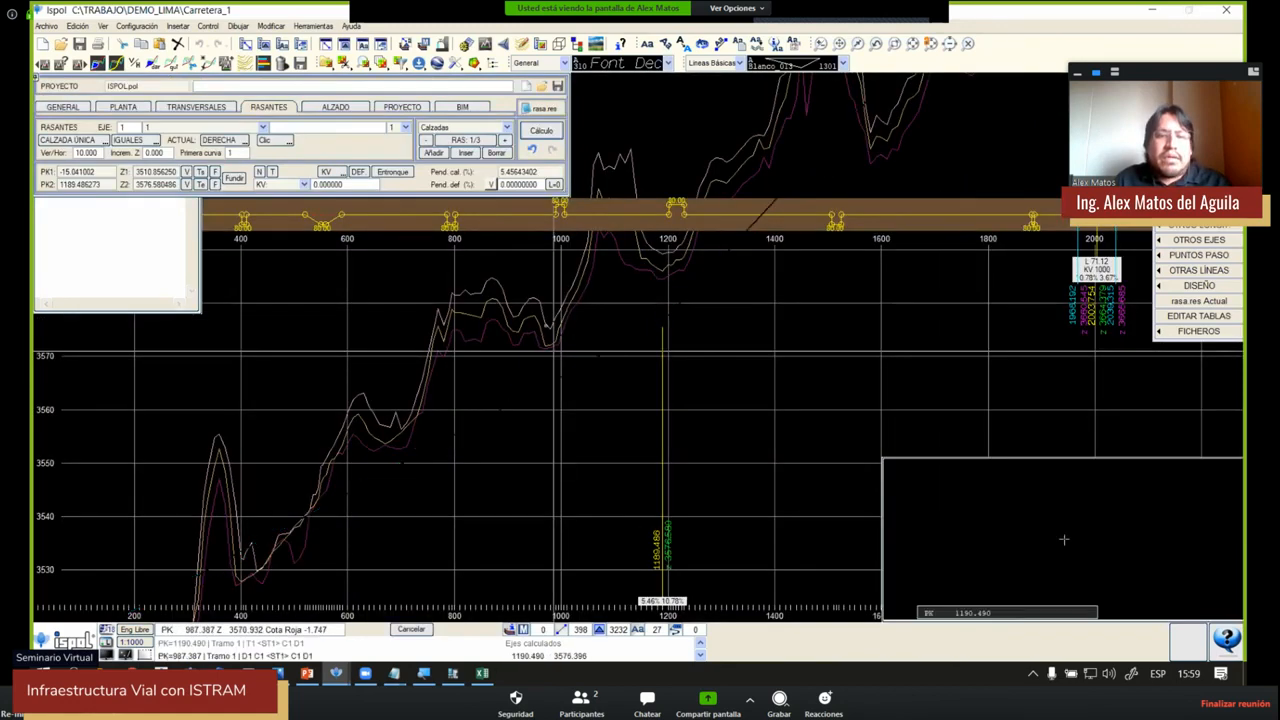
pyautogui.click(555, 335)
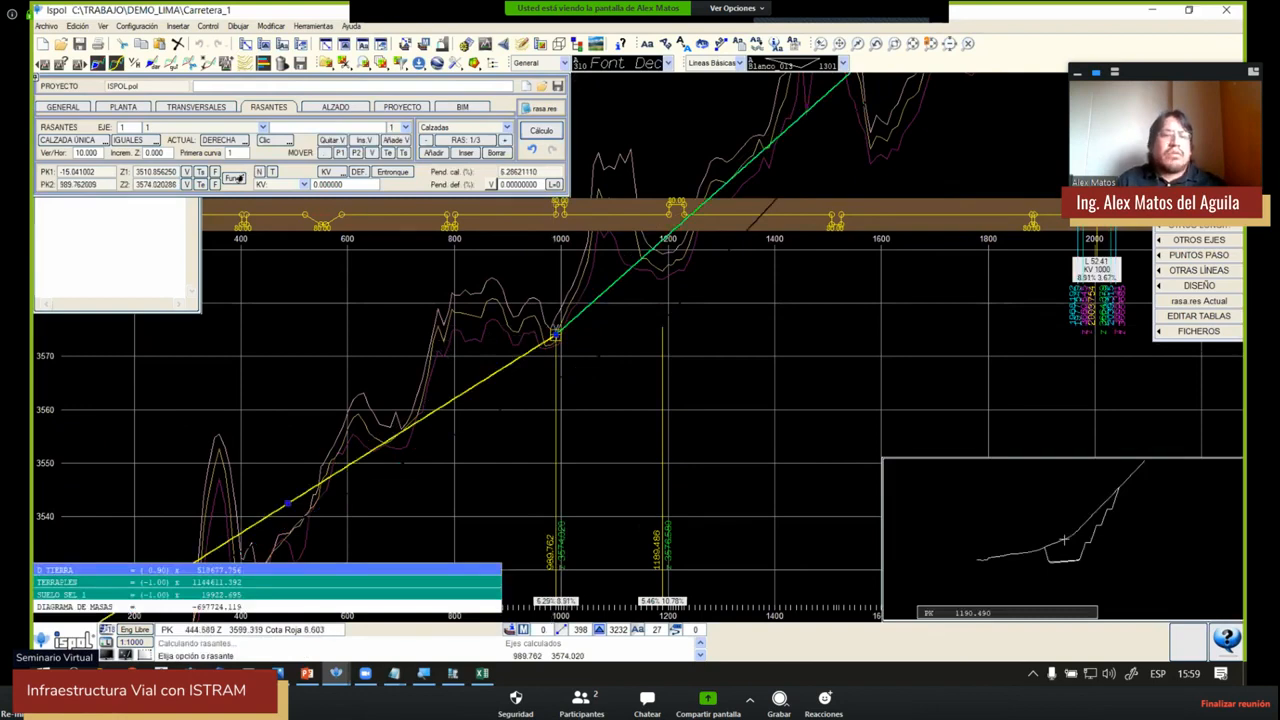
# Define the vertical curve at that grade vertex by length and set it to 100
pyautogui.click(288, 185)
pyautogui.click(264, 210)
pyautogui.click(330, 185)
pyautogui.write('100')
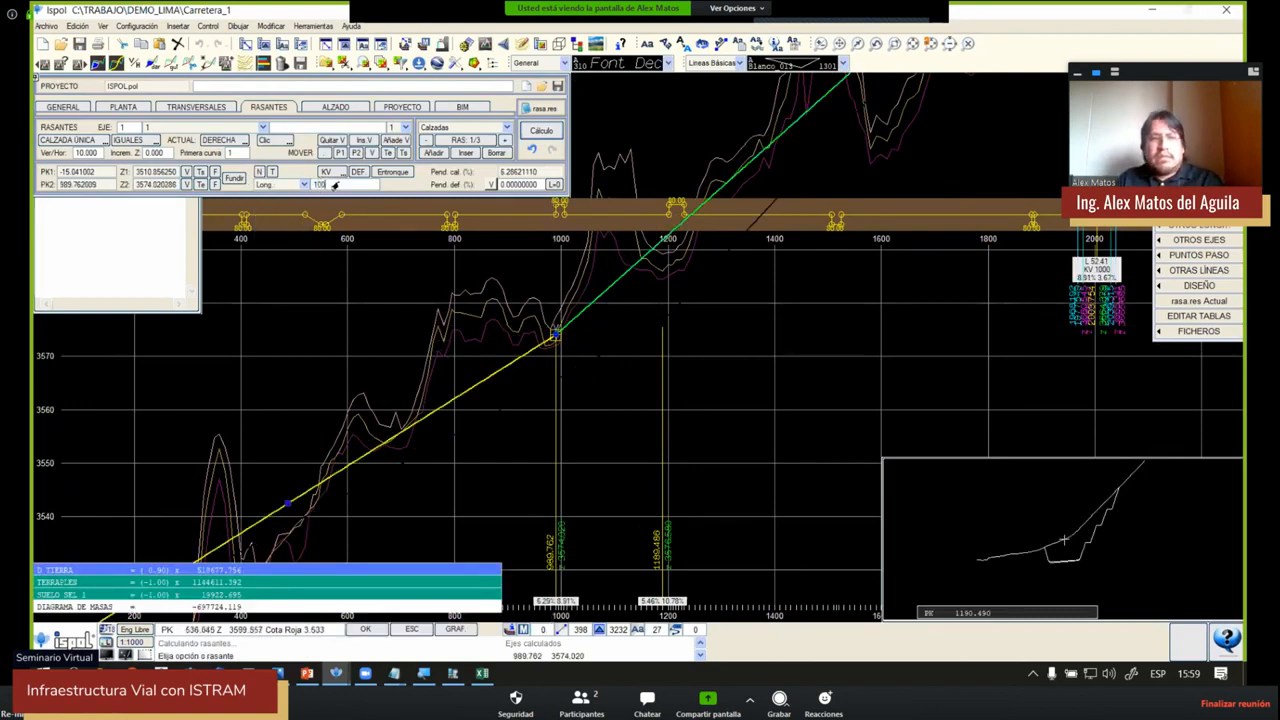
pyautogui.press('Return')
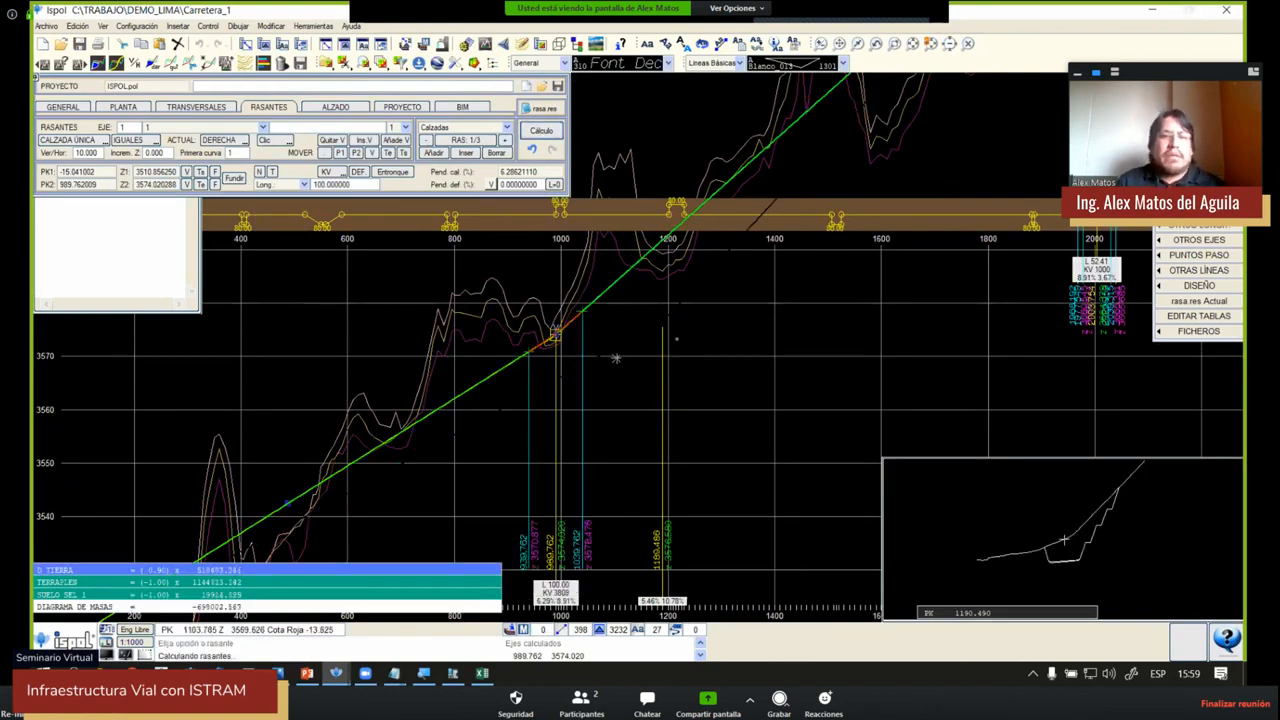
# Query the real cross-section at about PK 793 with the informative echo and enlarge the section window
pyautogui.scroll(-3, 571, 358)
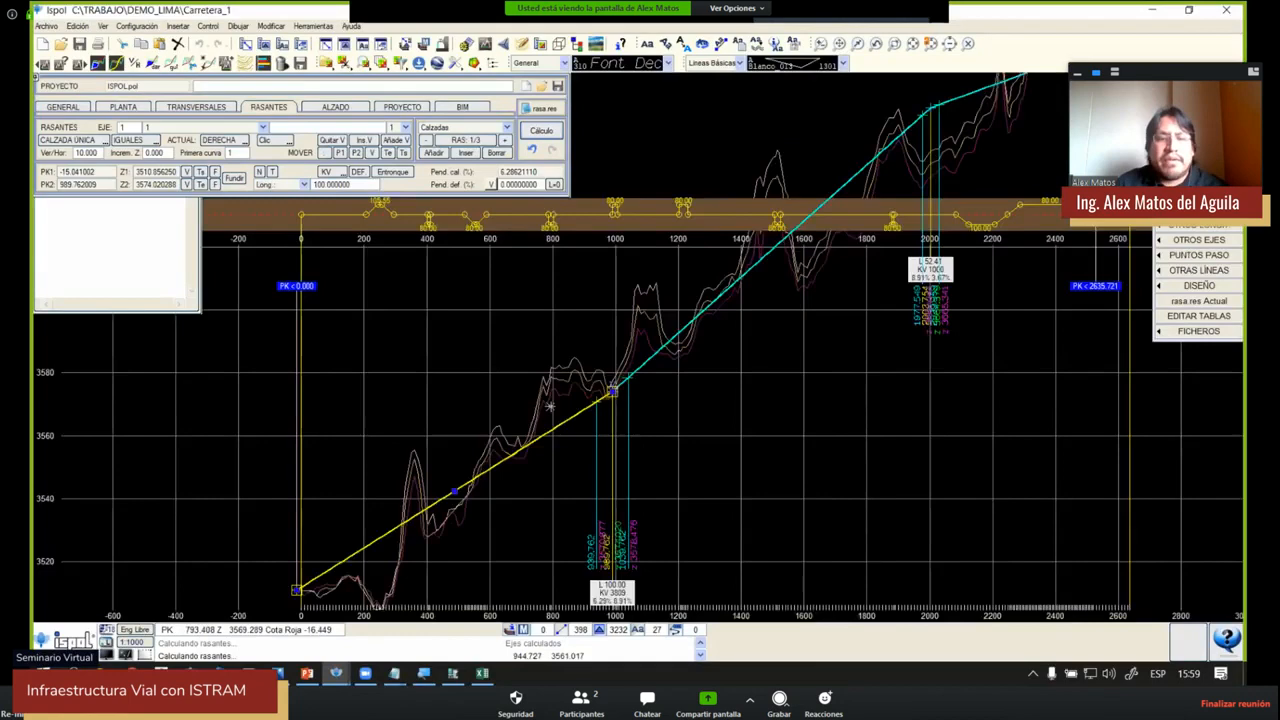
pyautogui.scroll(1, 550, 406)
pyautogui.rightClick(489, 348)
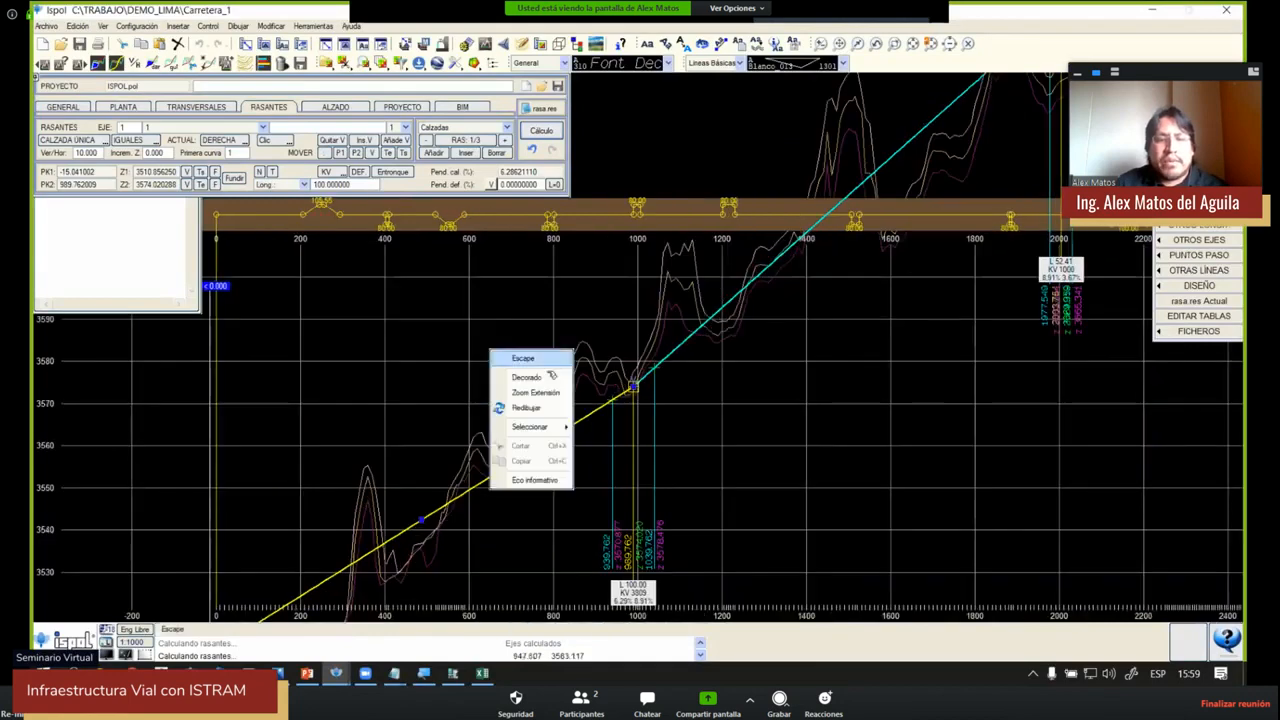
pyautogui.click(546, 480)
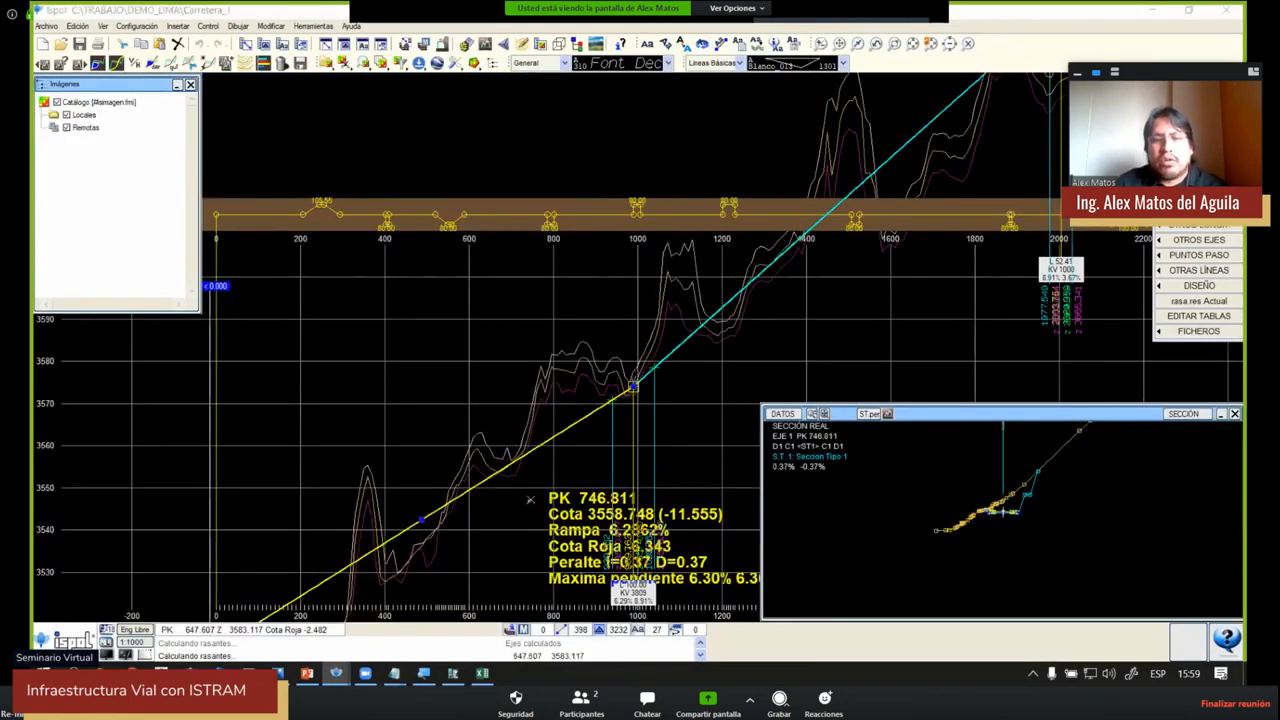
pyautogui.click(551, 488)
pyautogui.scroll(4, 1058, 494)
pyautogui.scroll(1, 929, 517)
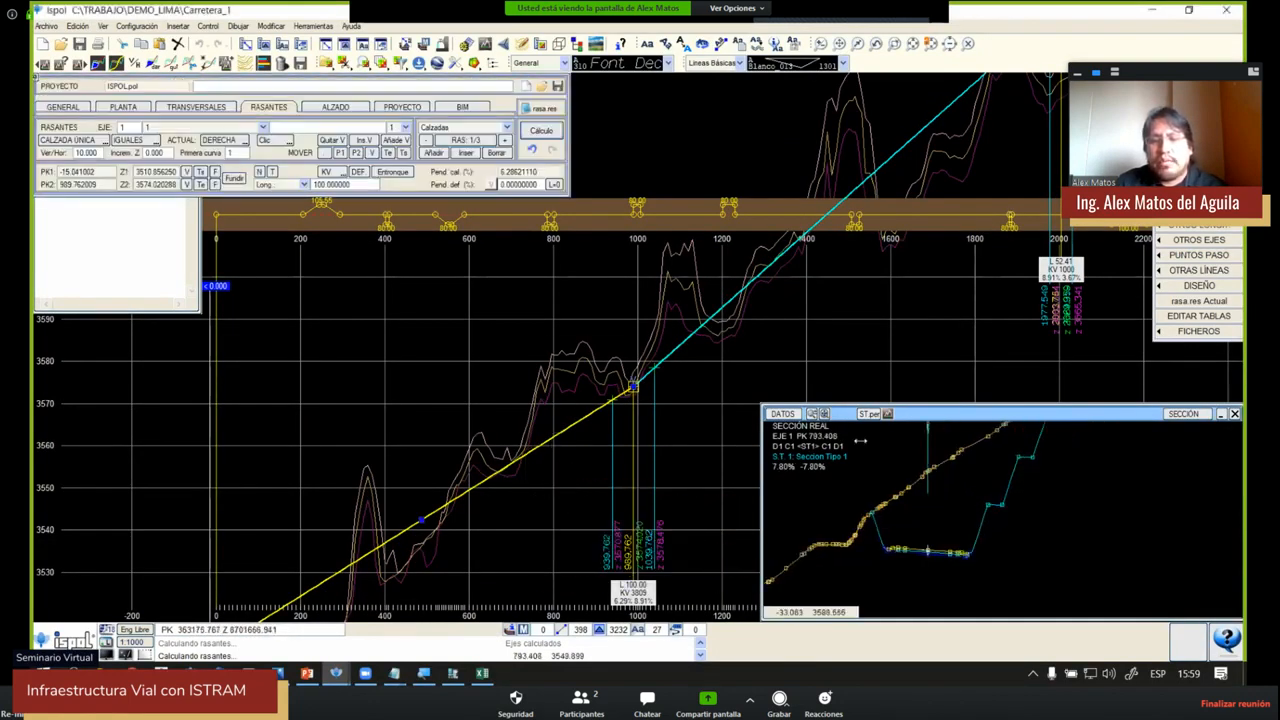
pyautogui.moveTo(758, 401); pyautogui.dragTo(679, 311)
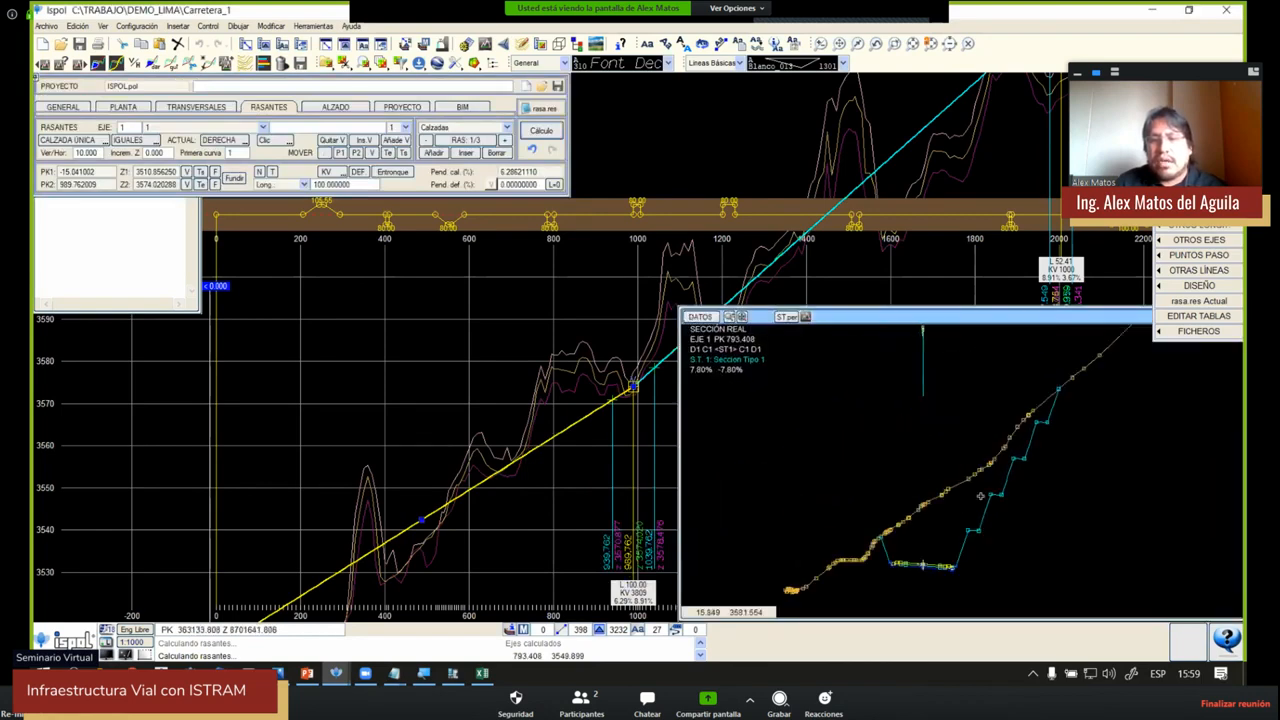
# Move the vertex between the first and second grades to about PK 1059.46, elevation 3574.70
pyautogui.moveTo(629, 410); pyautogui.dragTo(442, 412, button='middle')
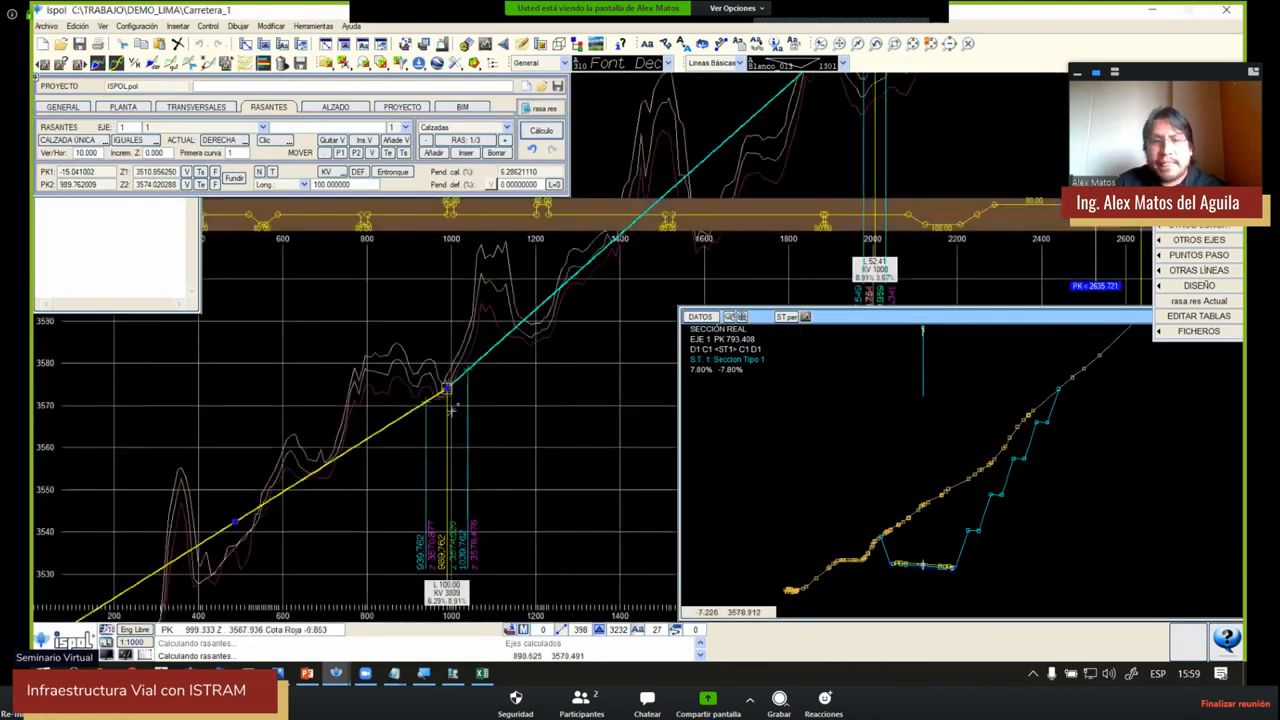
pyautogui.moveTo(480, 343); pyautogui.dragTo(269, 452, button='middle')
pyautogui.rightClick(269, 452)
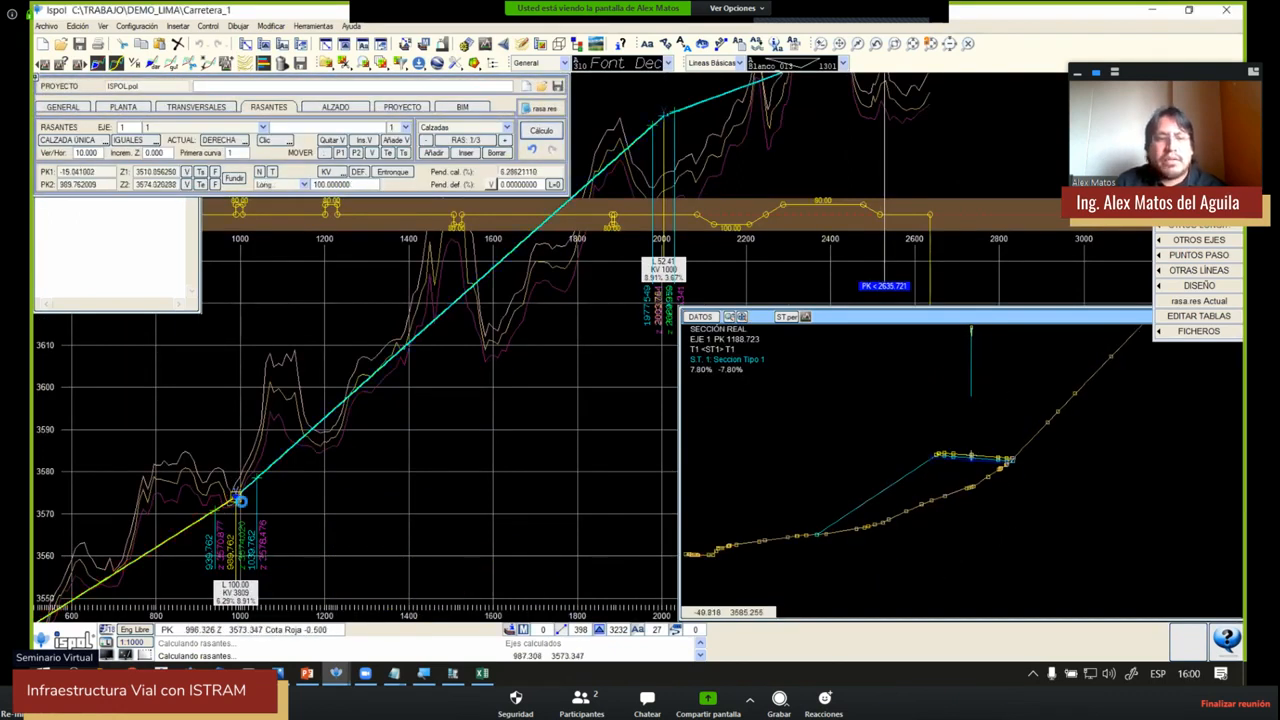
pyautogui.click(236, 496)
pyautogui.click(265, 493)
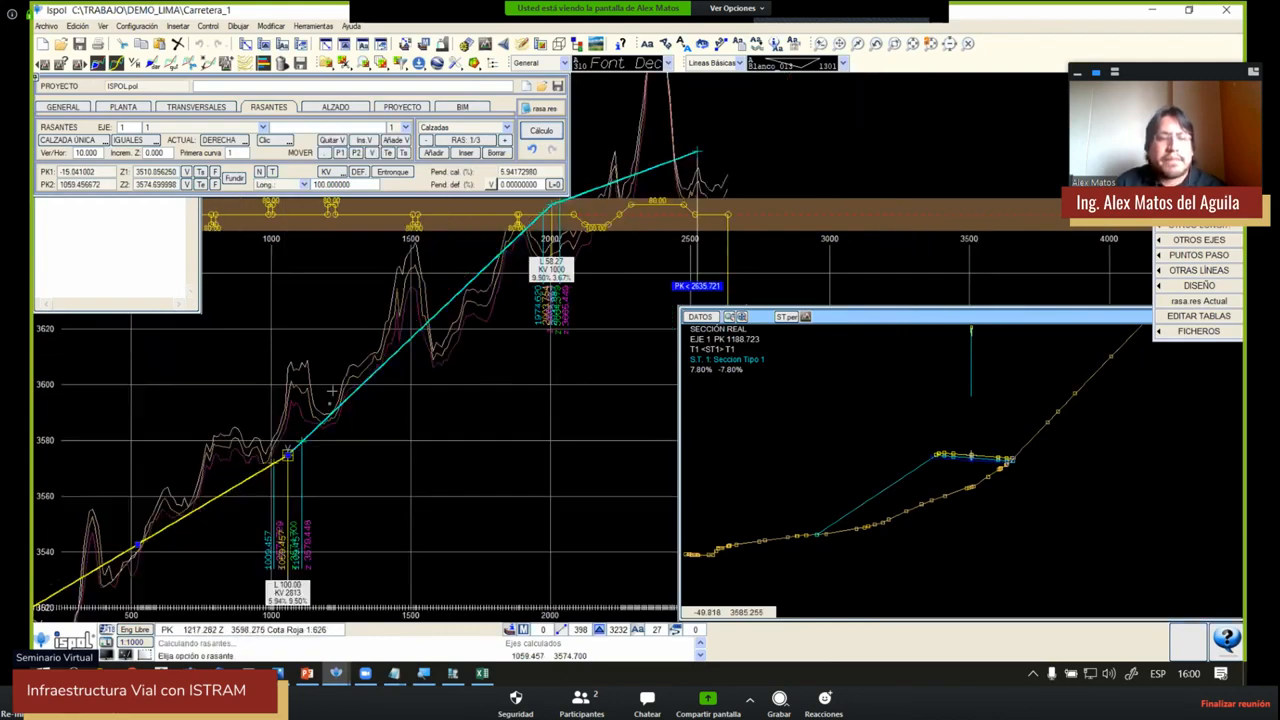
# Inspect the real cross-sections along the second grade with the informative echo, up to about PK 1655
pyautogui.rightClick(326, 416)
pyautogui.click(368, 547)
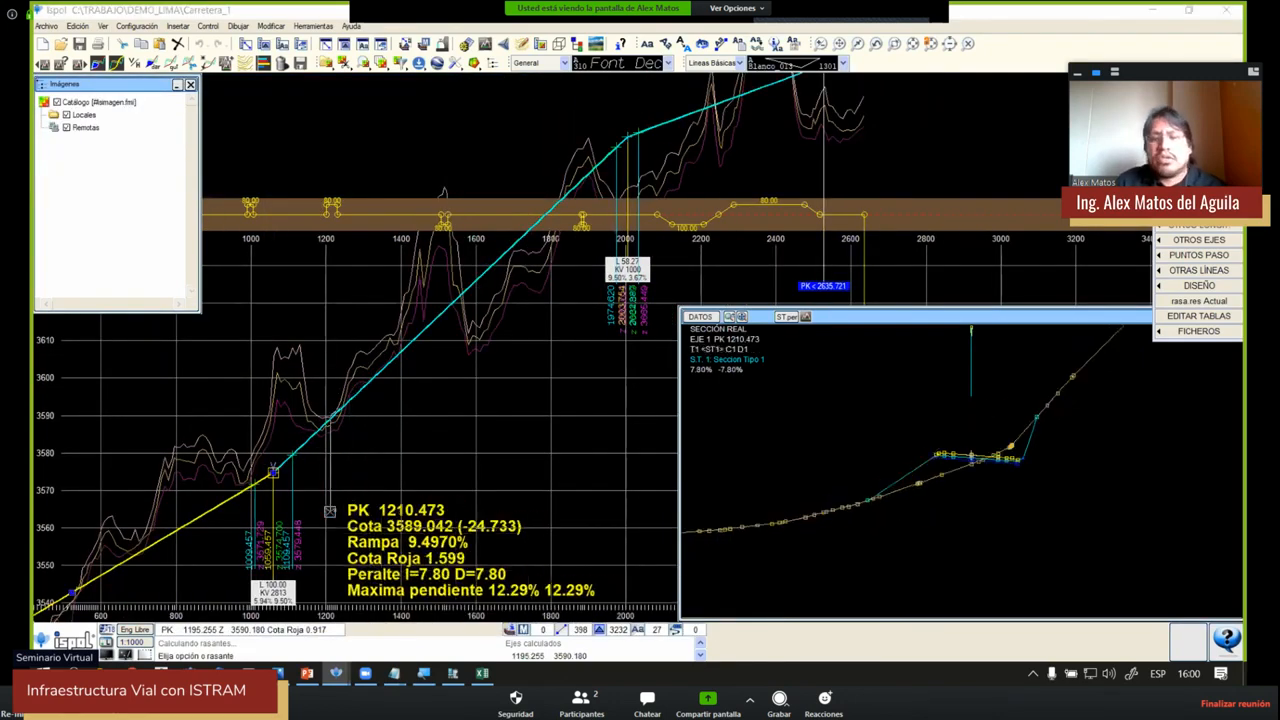
pyautogui.click(497, 349)
pyautogui.moveTo(553, 311); pyautogui.dragTo(417, 433, button='middle')
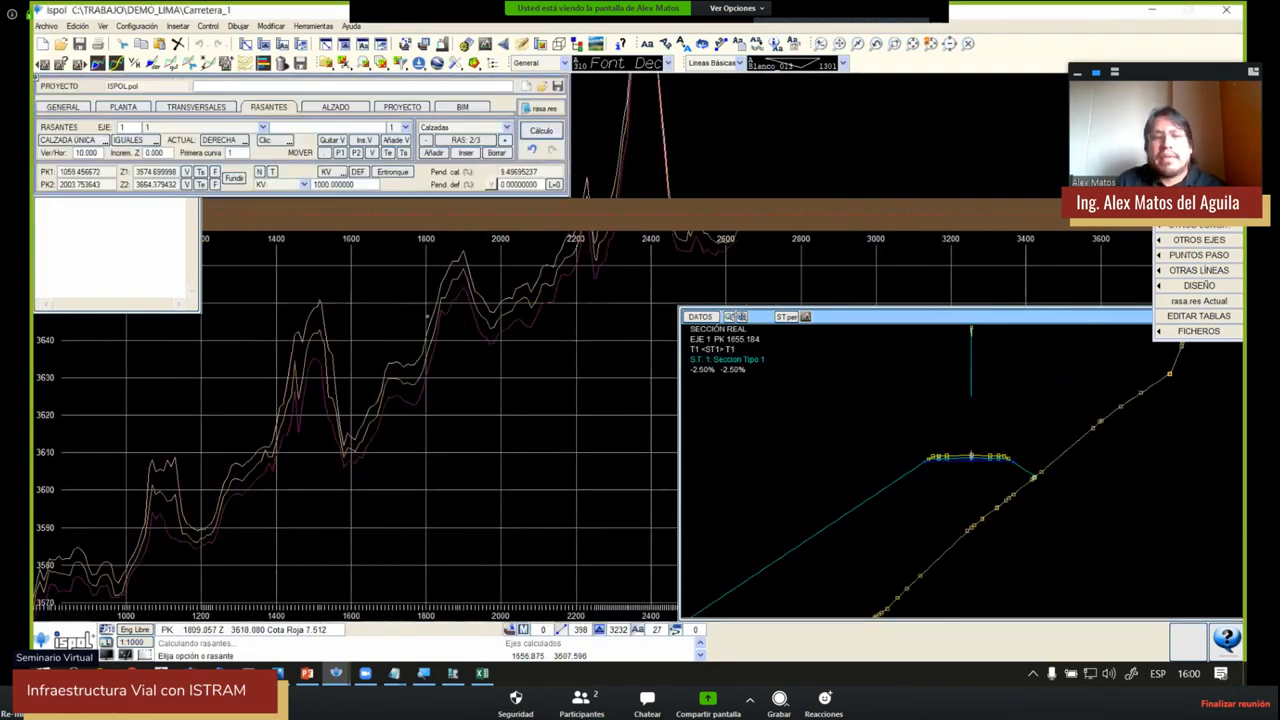
# Define the vertical curve between the second and third grades by length and set it to 200
pyautogui.scroll(2, 419, 343)
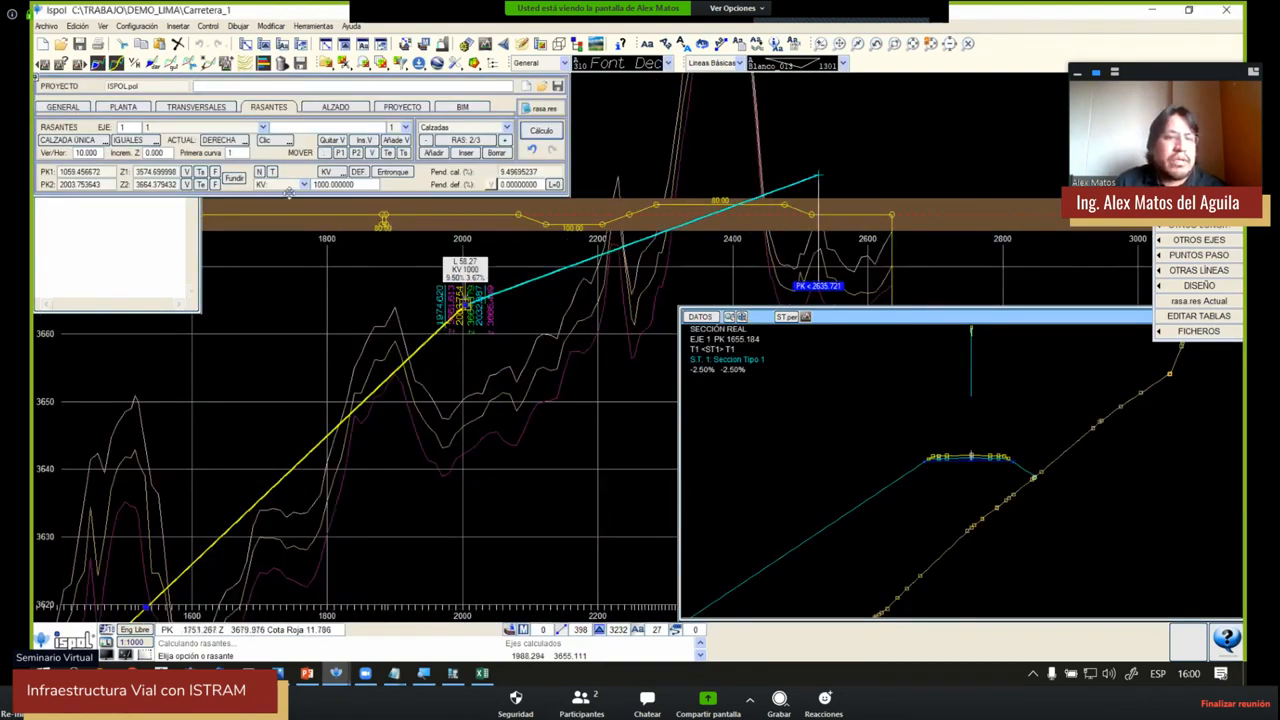
pyautogui.click(304, 184)
pyautogui.click(280, 209)
pyautogui.click(340, 185)
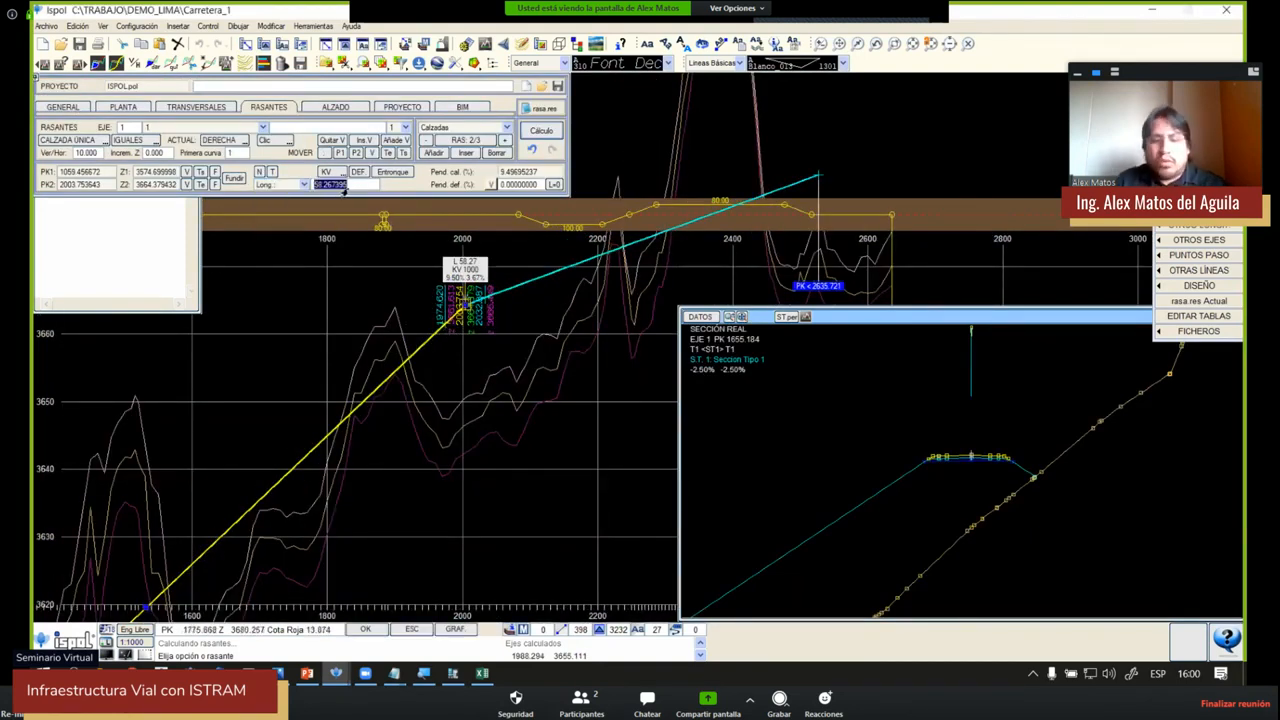
pyautogui.write('200')
pyautogui.click(550, 139)
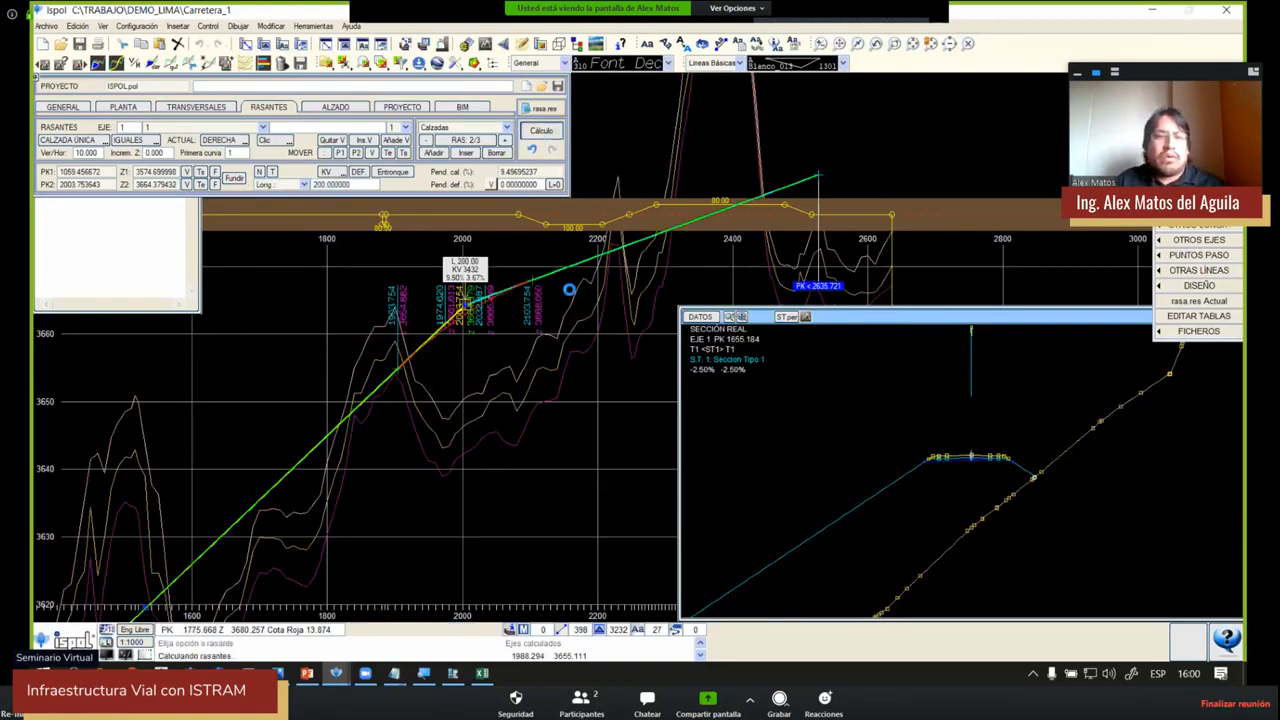
# Lower the vertex between the second and third grades to about PK 2011.62, elevation 3658.61
pyautogui.scroll(1, 484, 331)
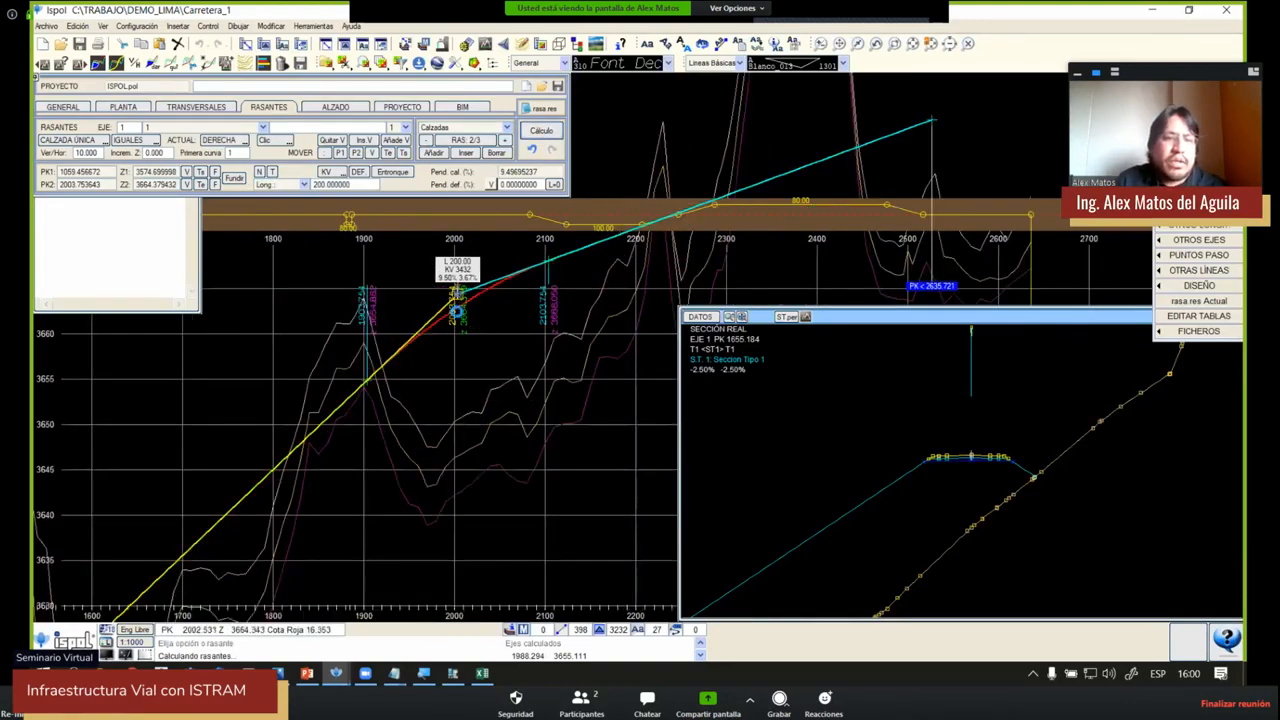
pyautogui.click(465, 346)
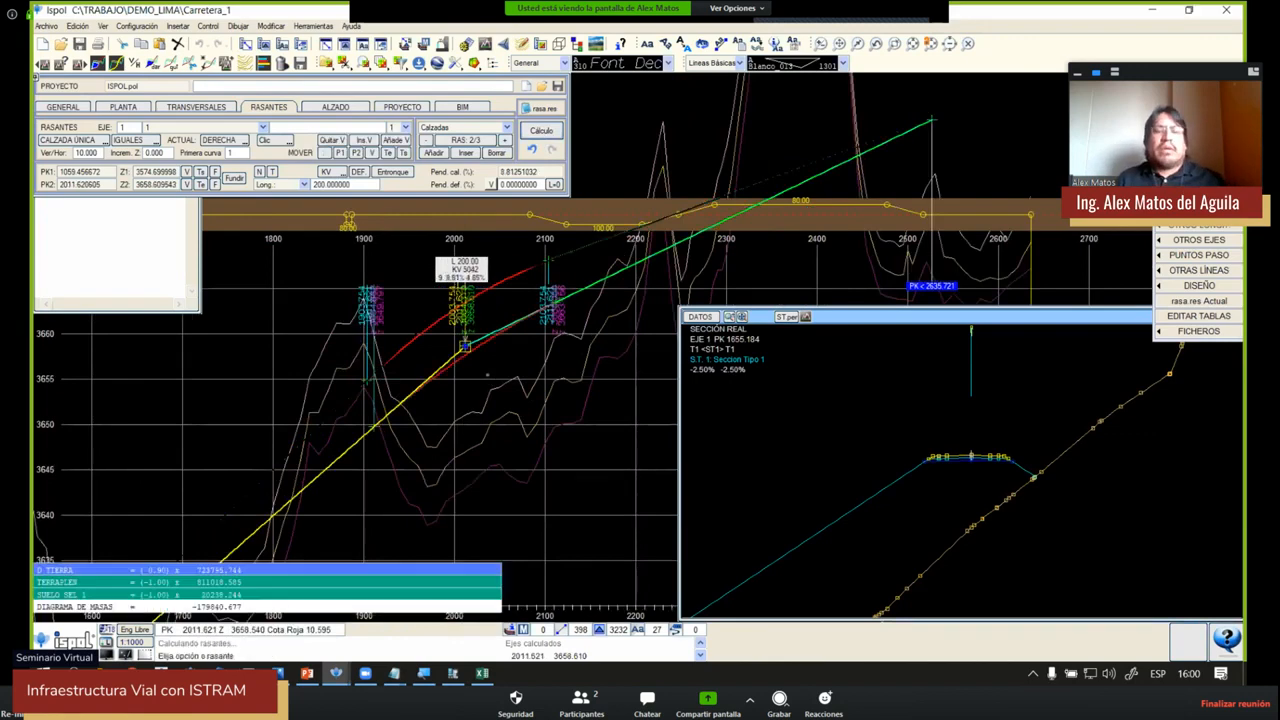
pyautogui.scroll(-1, 487, 377)
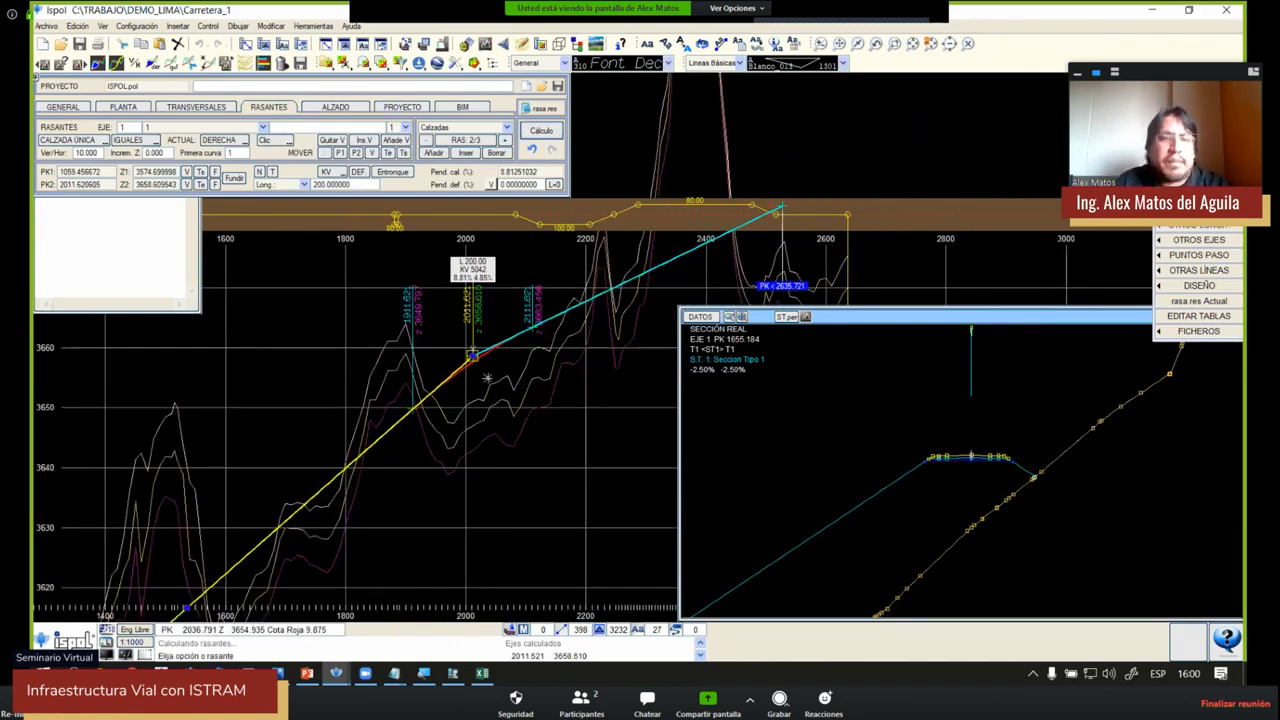
pyautogui.scroll(-1, 487, 377)
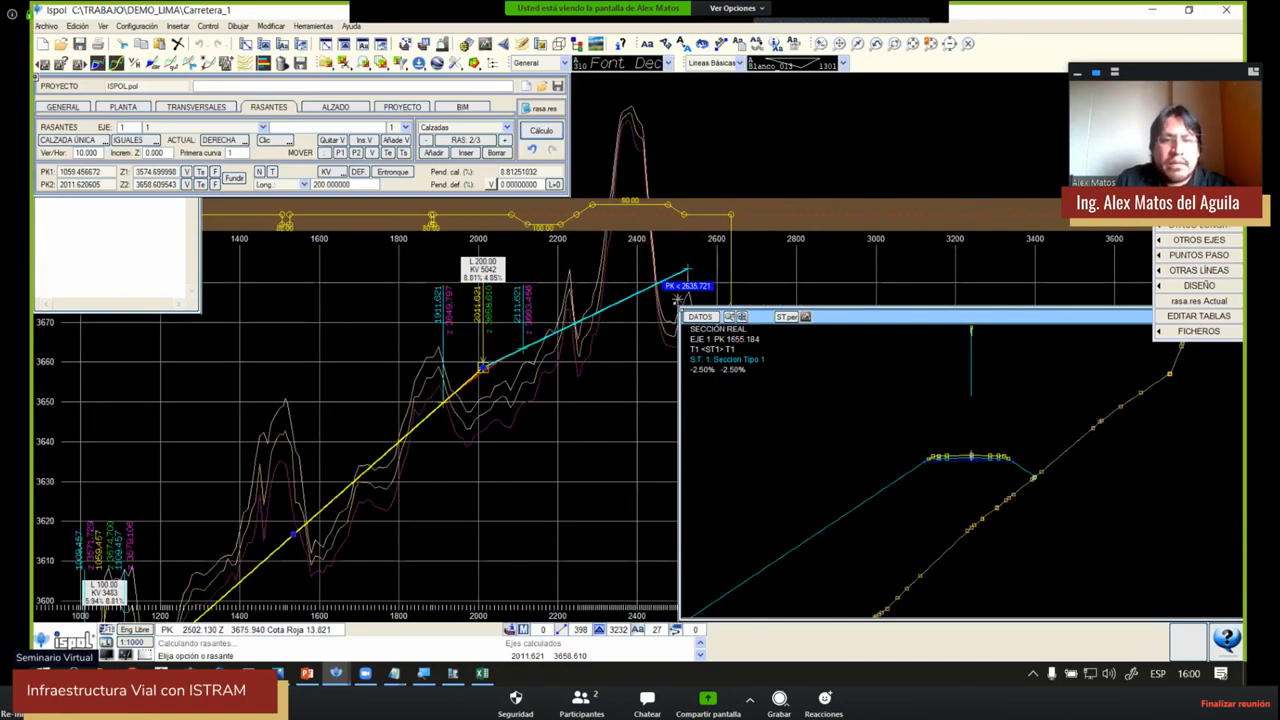
# Shrink the section window and move the end vertex of the third grade to about PK 2634.45, elevation 3669.56
pyautogui.moveTo(681, 311); pyautogui.dragTo(754, 410)
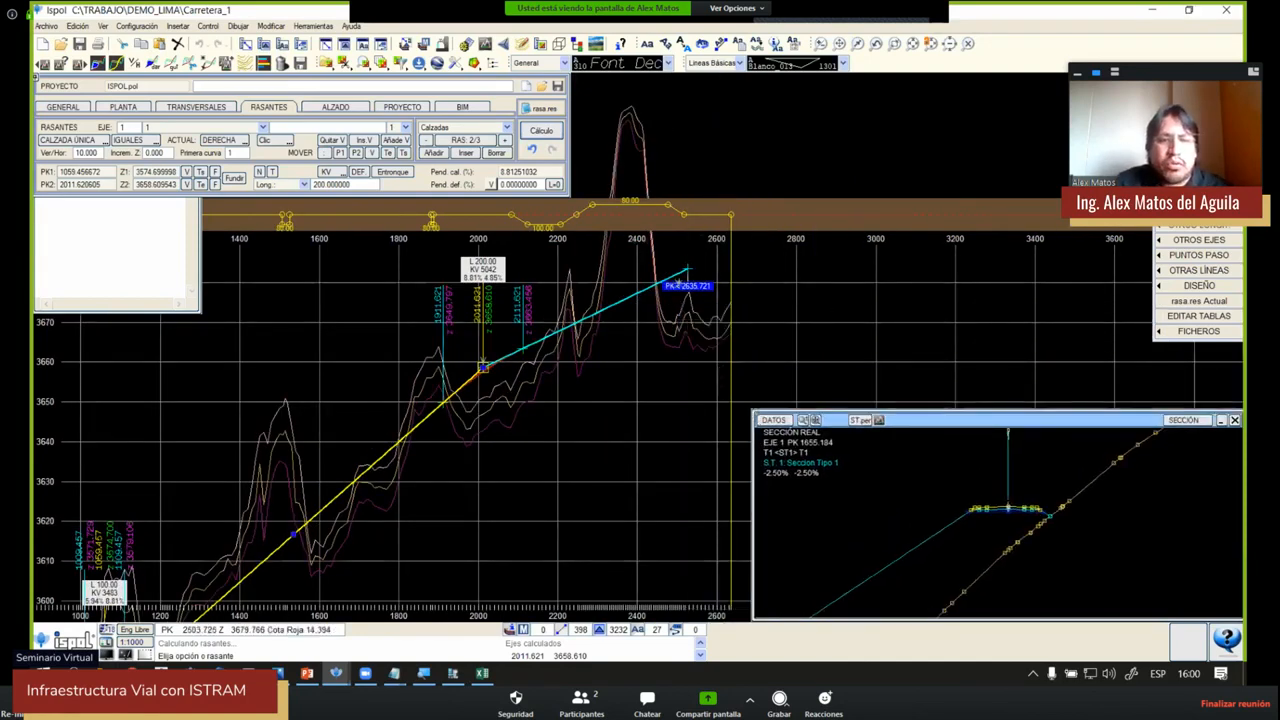
pyautogui.click(686, 270)
pyautogui.click(731, 324)
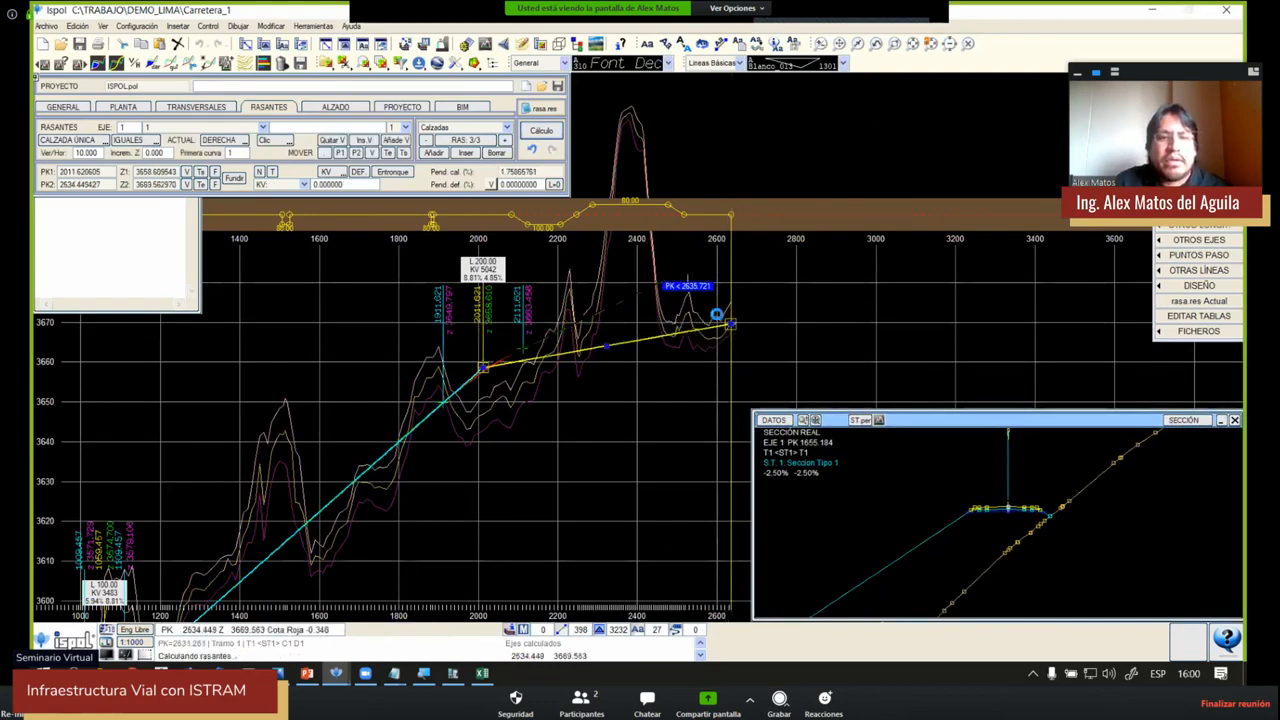
# Switch to the cross-section design of axis 1, shrink the section window and examine the cut and fill slopes in plan
pyautogui.scroll(-3, 658, 322)
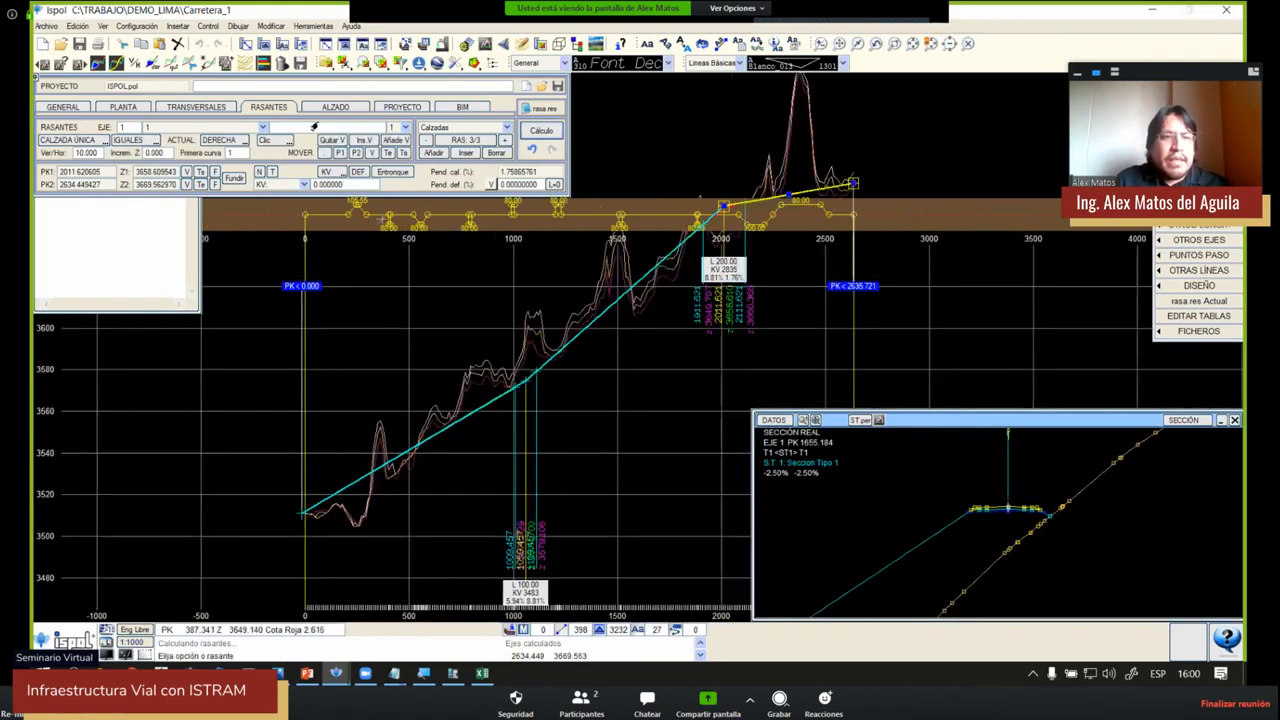
pyautogui.click(336, 107)
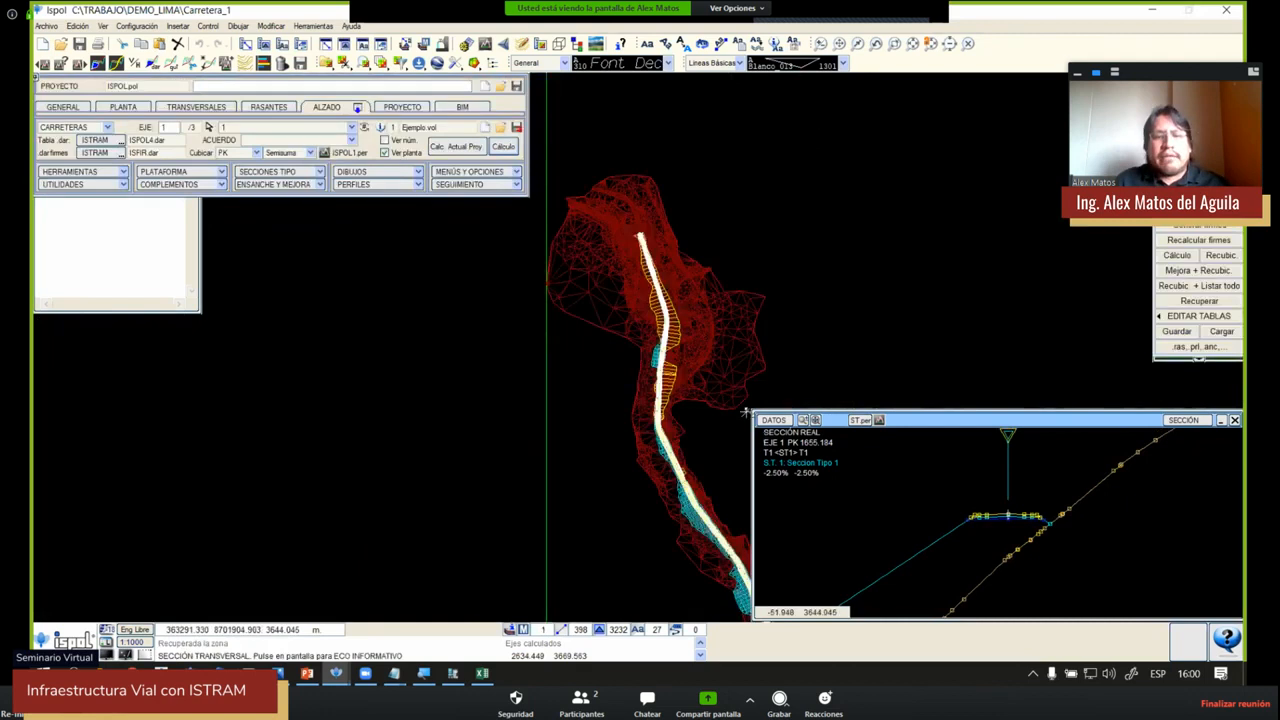
pyautogui.moveTo(745, 411); pyautogui.dragTo(876, 413)
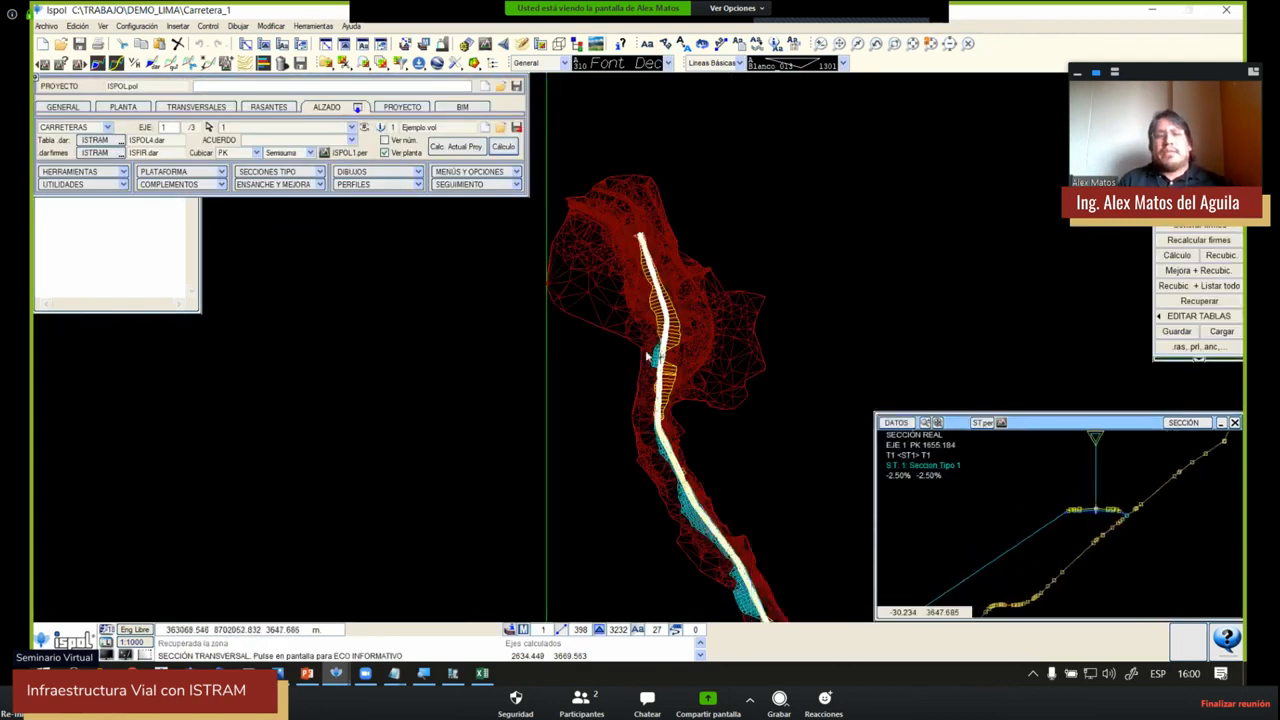
pyautogui.scroll(3, 648, 355)
pyautogui.scroll(1, 620, 340)
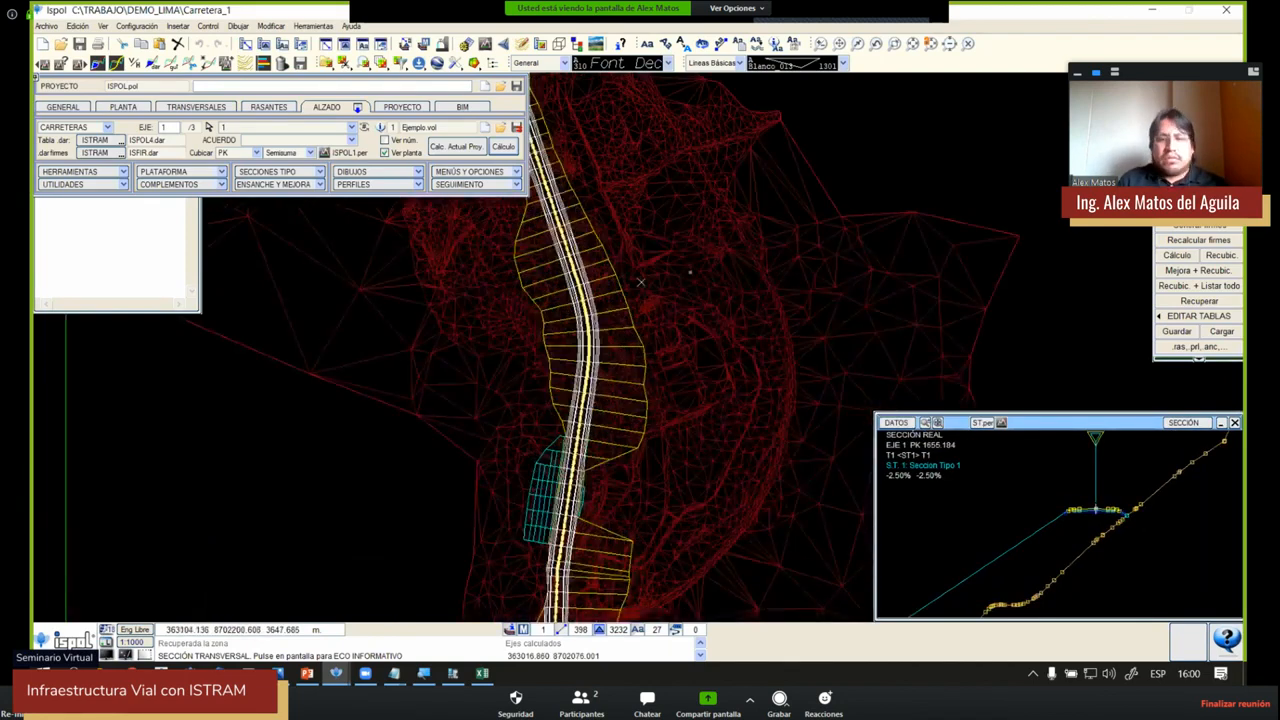
# Examine the section at PK 248.872 and open the cut-slope (Desmonte) definition of the typical section without its model diagram
pyautogui.click(680, 338)
pyautogui.moveTo(660, 248)
pyautogui.mouseDown(button='middle')
pyautogui.moveTo(674, 403)
pyautogui.moveTo(645, 487)
pyautogui.mouseUp(button='middle')
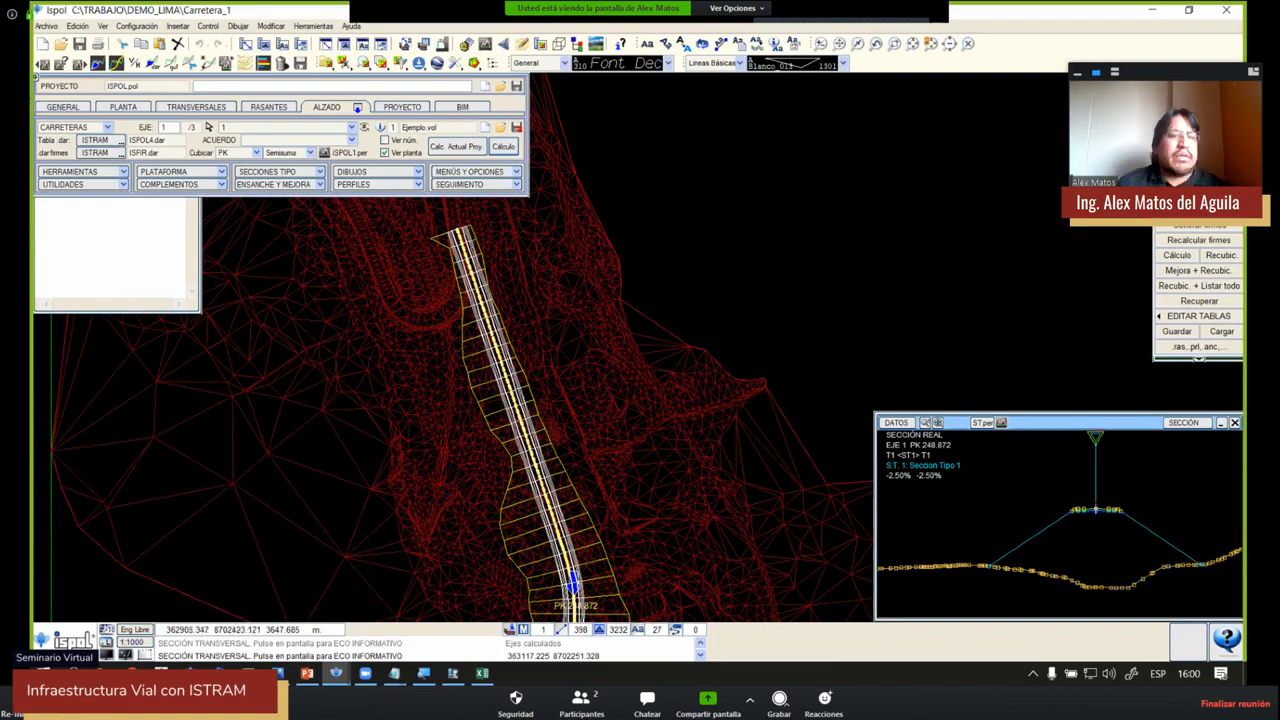
pyautogui.click(300, 172)
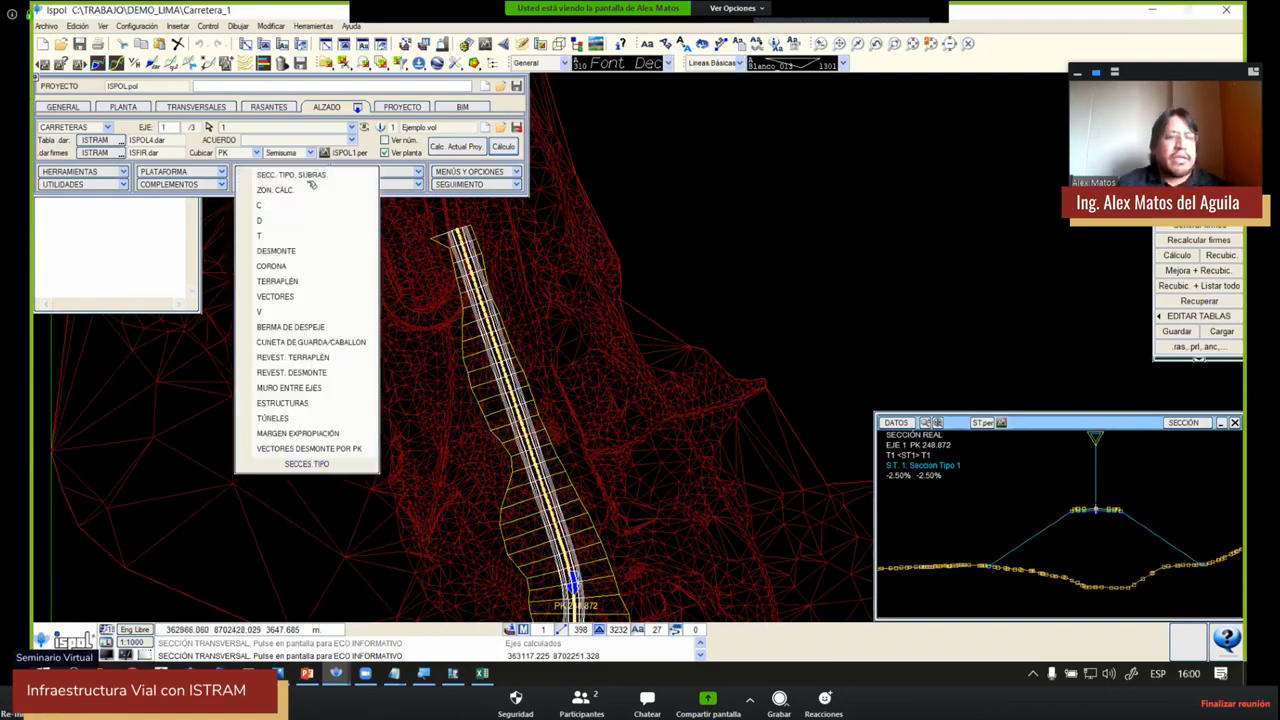
pyautogui.click(306, 190)
pyautogui.click(298, 249)
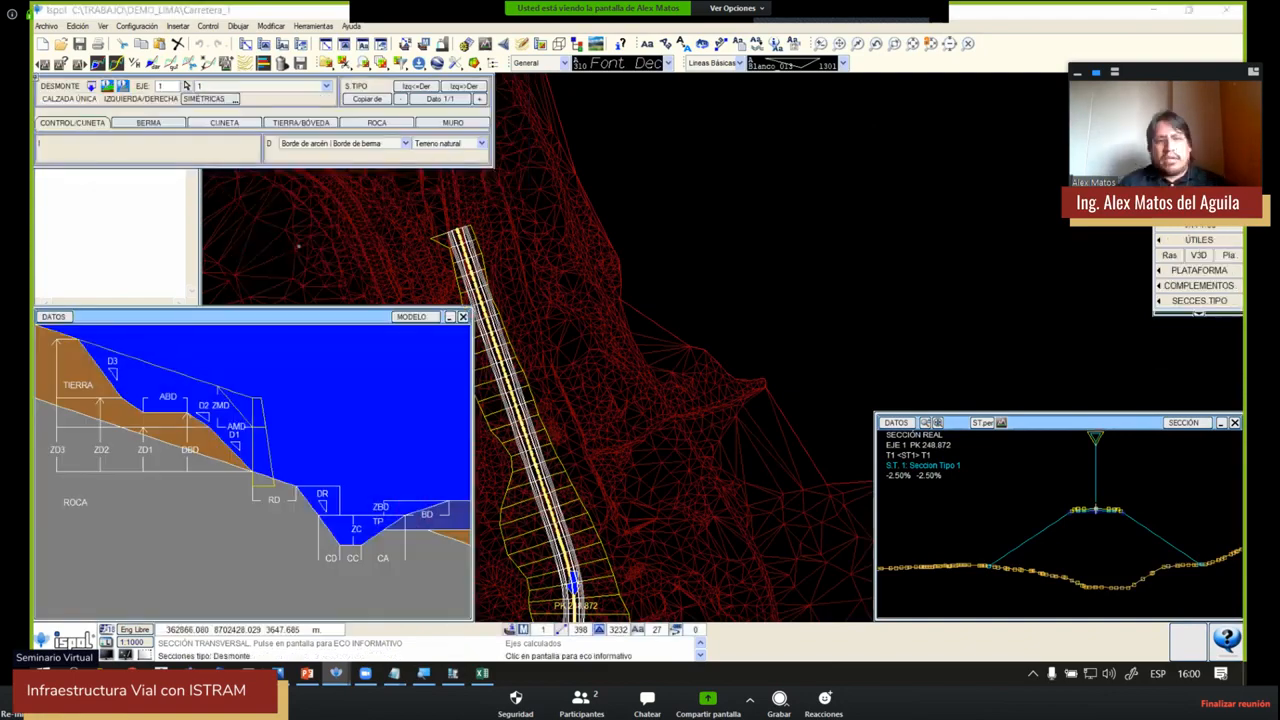
pyautogui.click(462, 316)
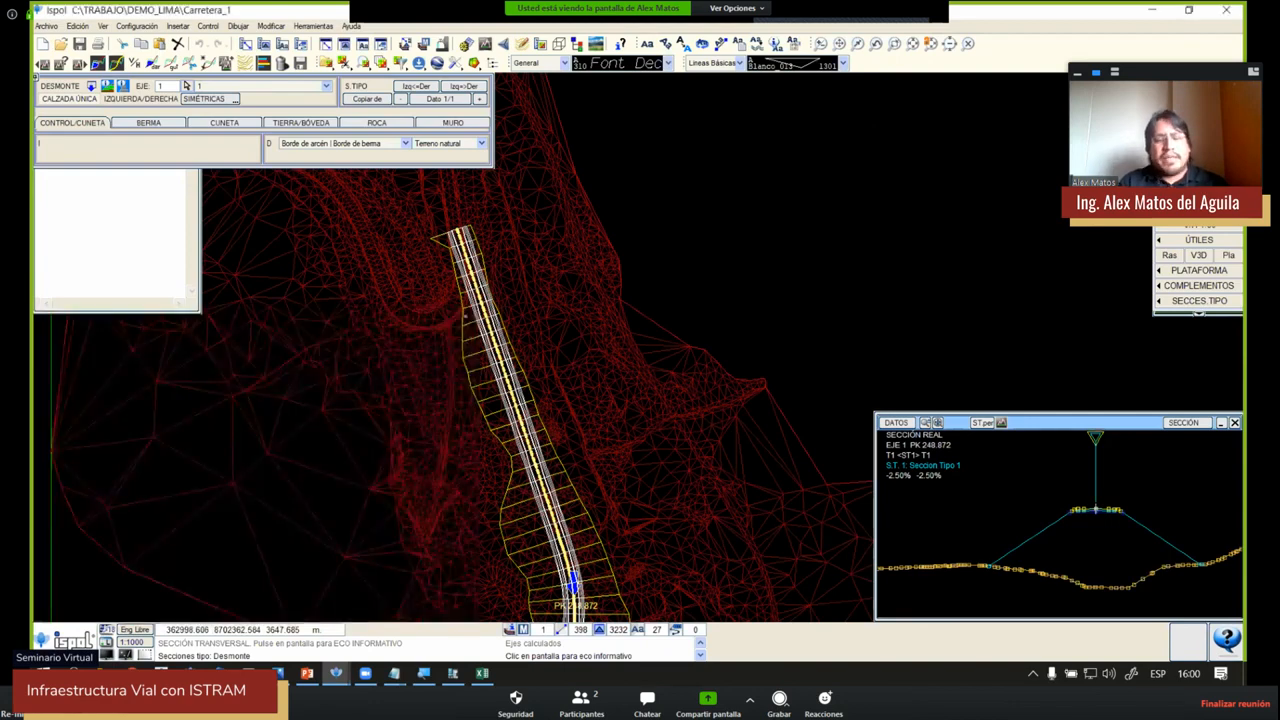
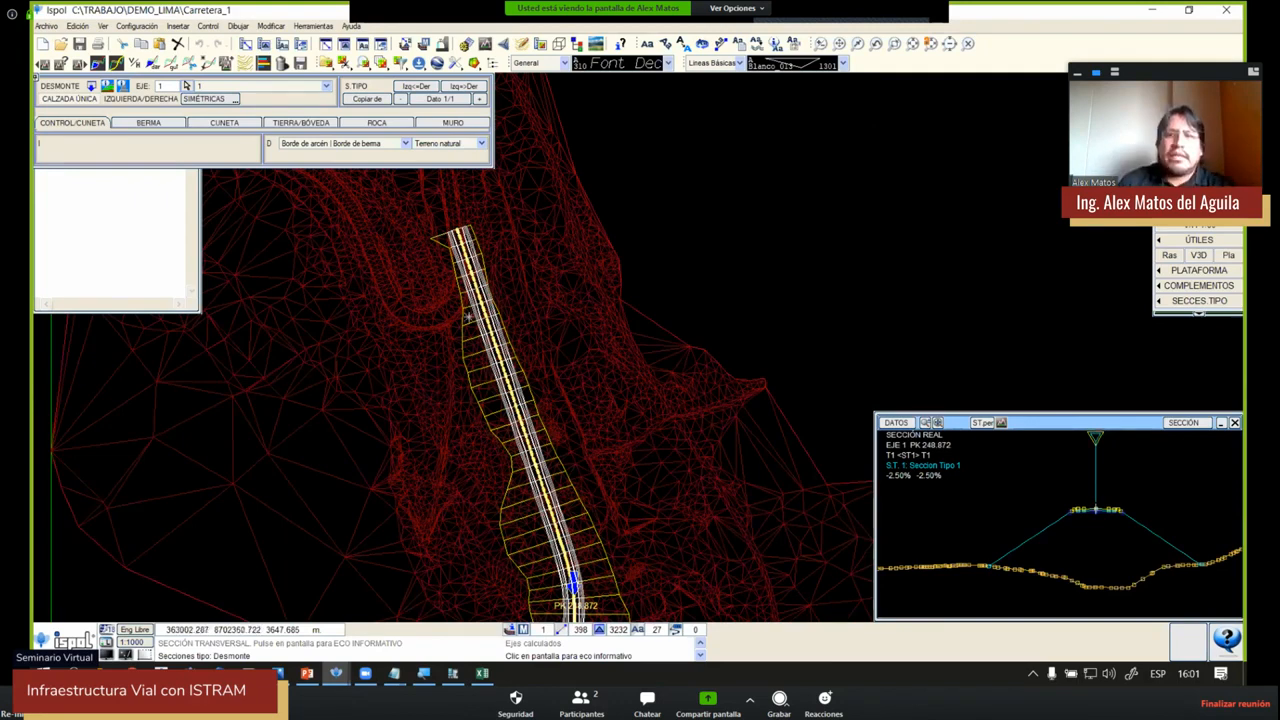
pyautogui.rightClick(435, 275)
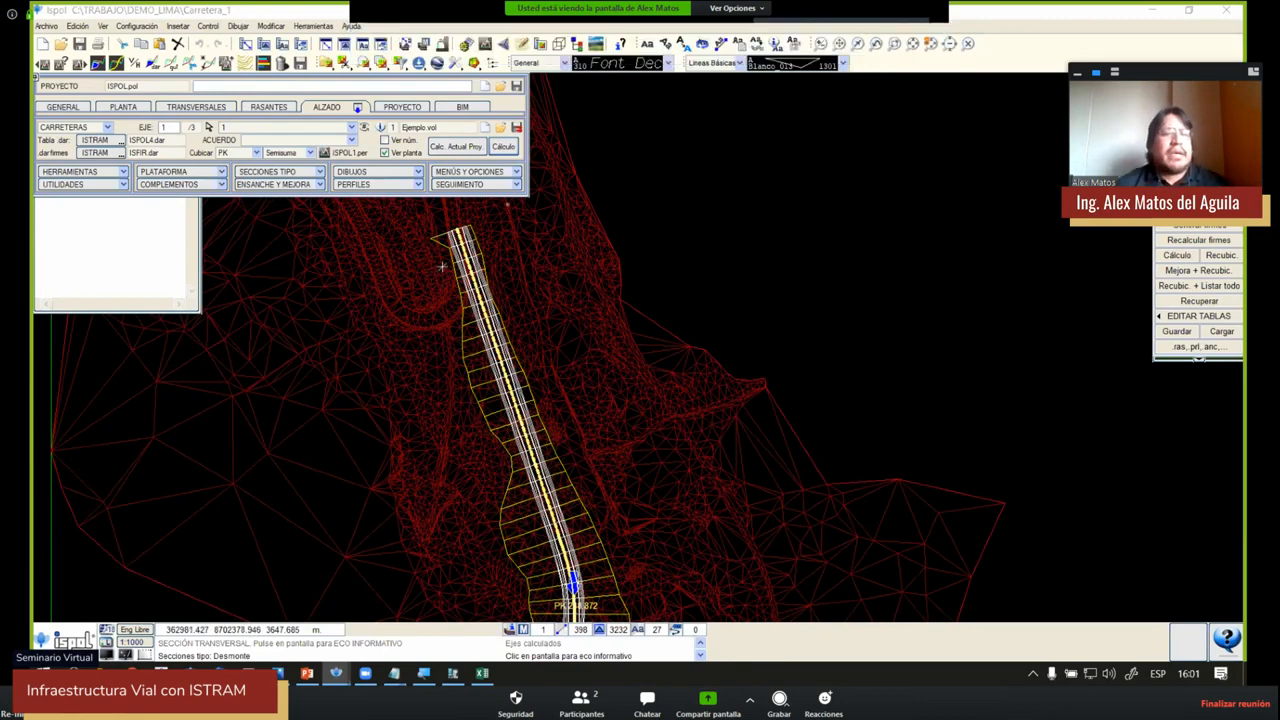
pyautogui.click(194, 174)
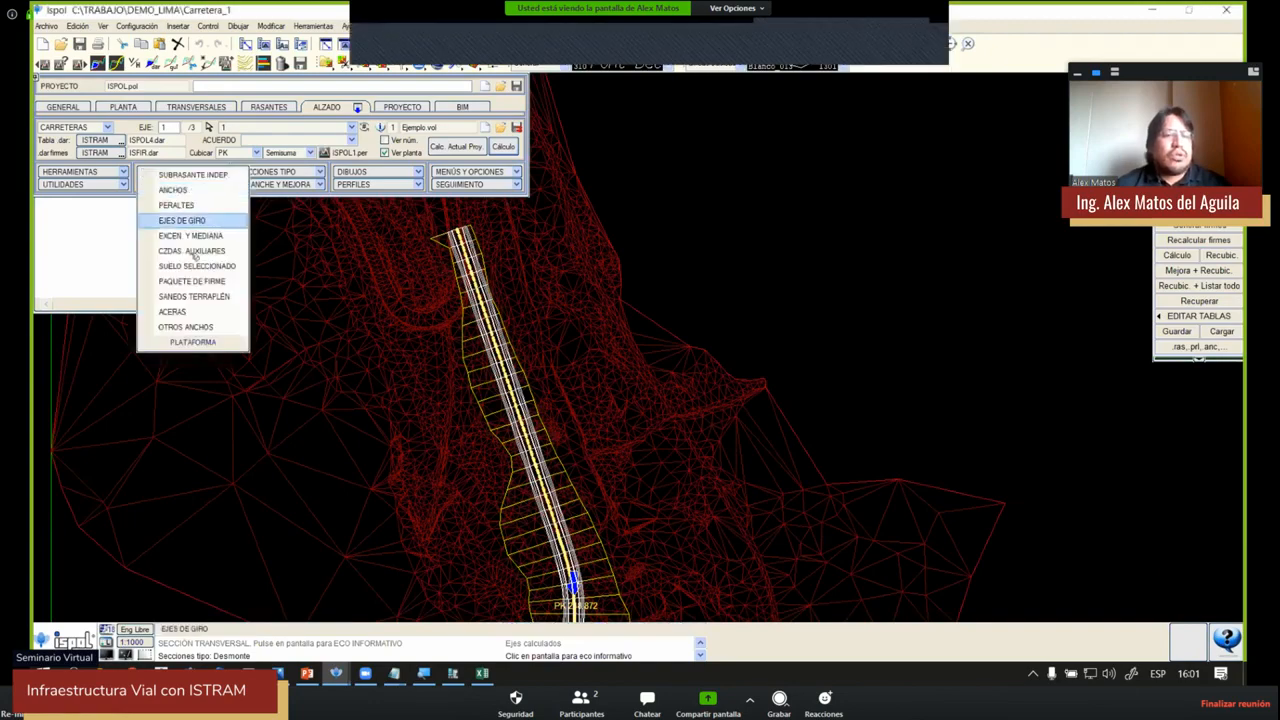
pyautogui.click(309, 174)
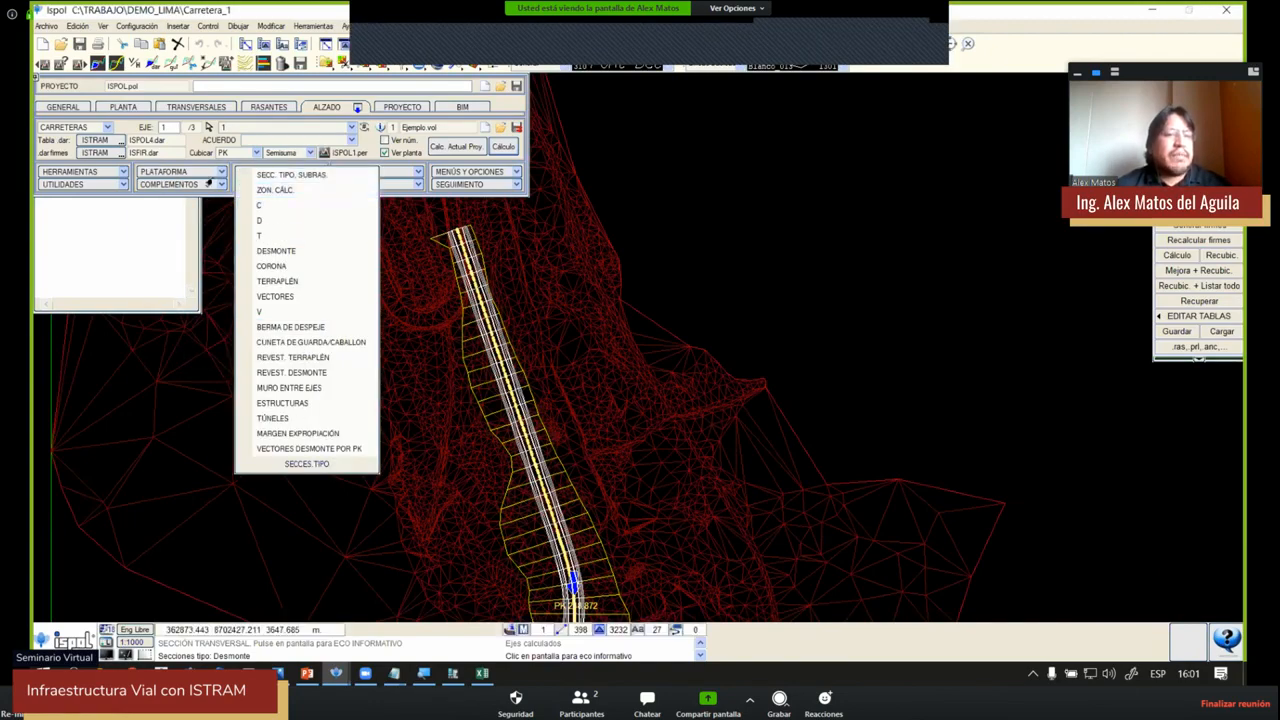
pyautogui.click(190, 176)
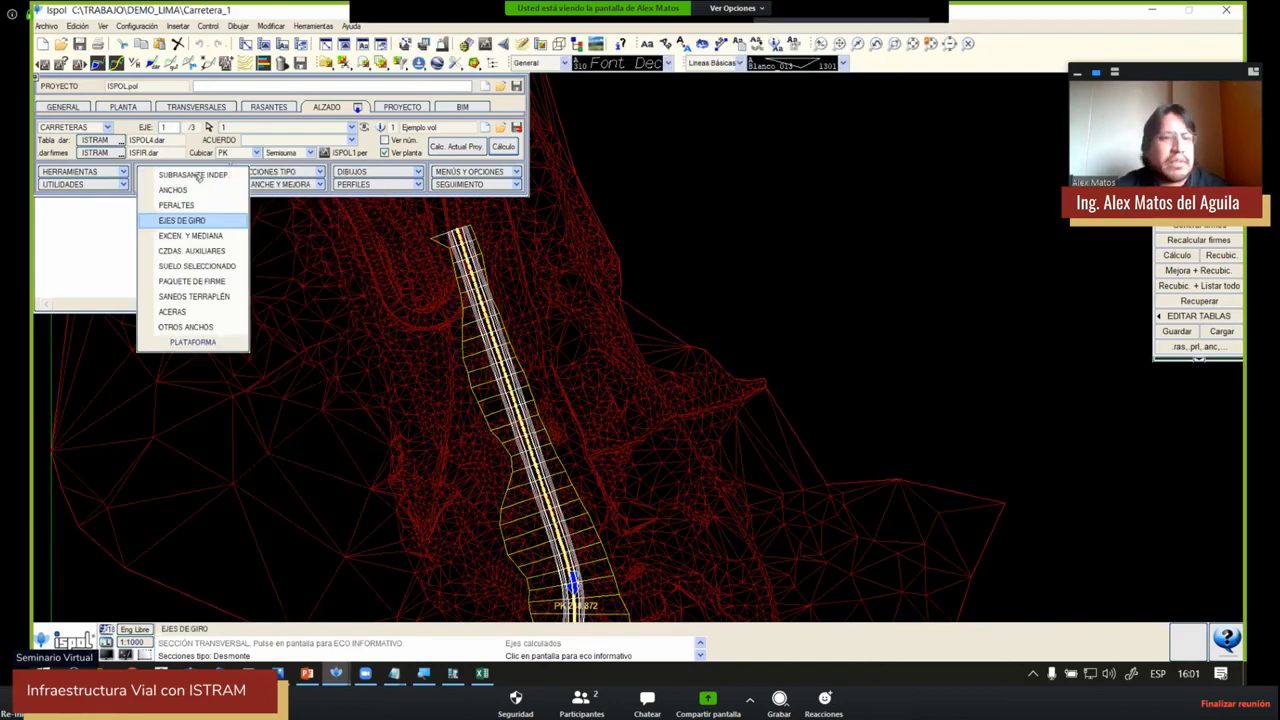
pyautogui.click(178, 205)
pyautogui.click(162, 174)
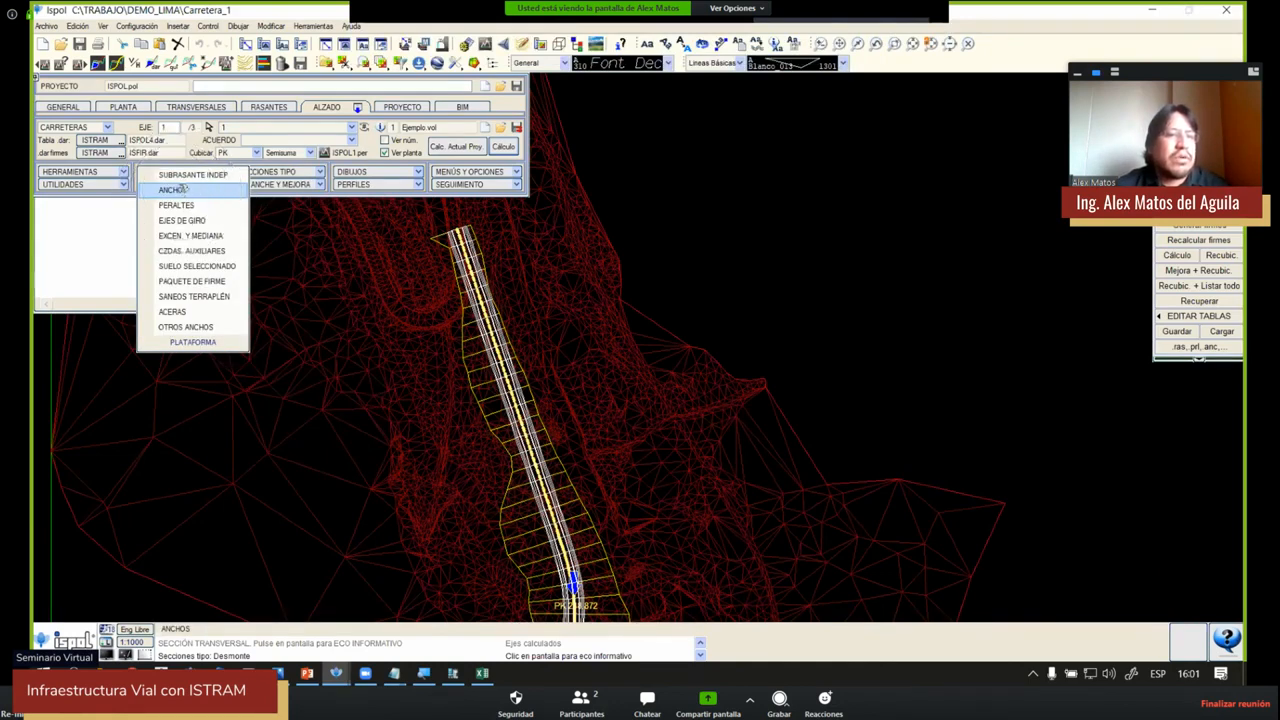
pyautogui.click(178, 189)
# Assign the superelevation table PERU_rev2018a.tpe from the .\lib\ library to the general design tables of axis 1
pyautogui.click(697, 402)
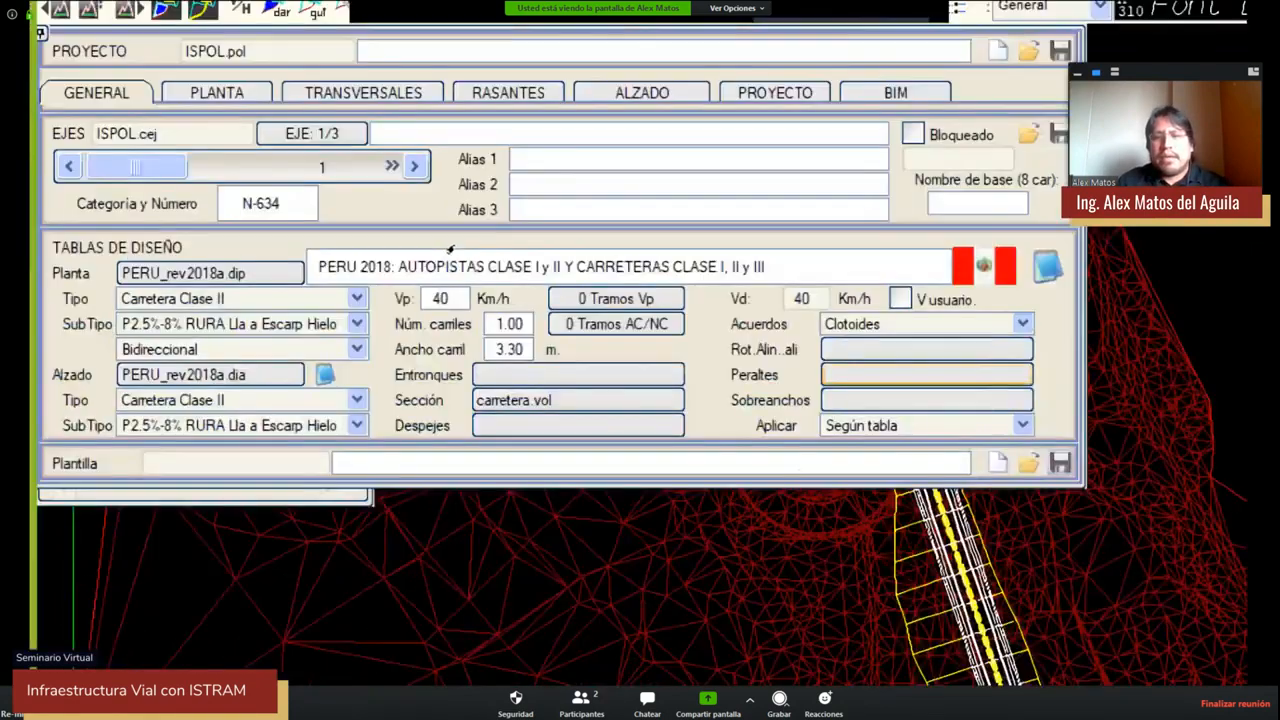
pyautogui.click(709, 315)
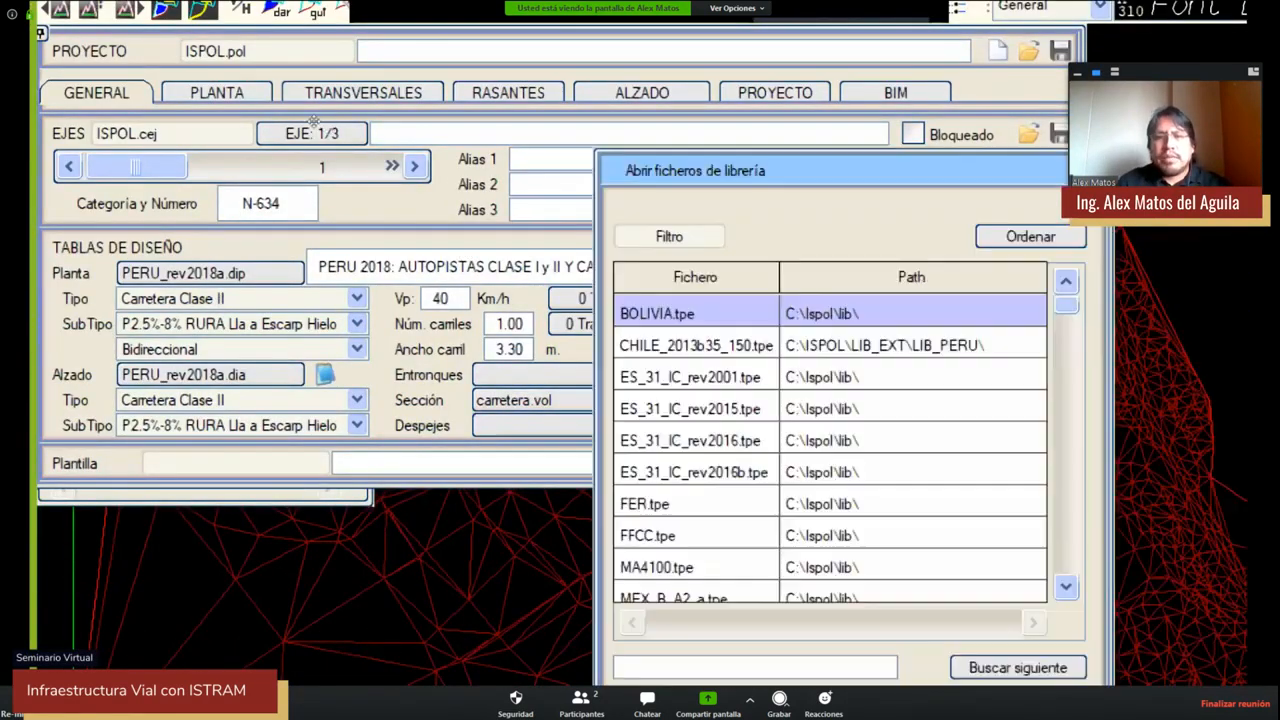
pyautogui.scroll(-4, 360, 253)
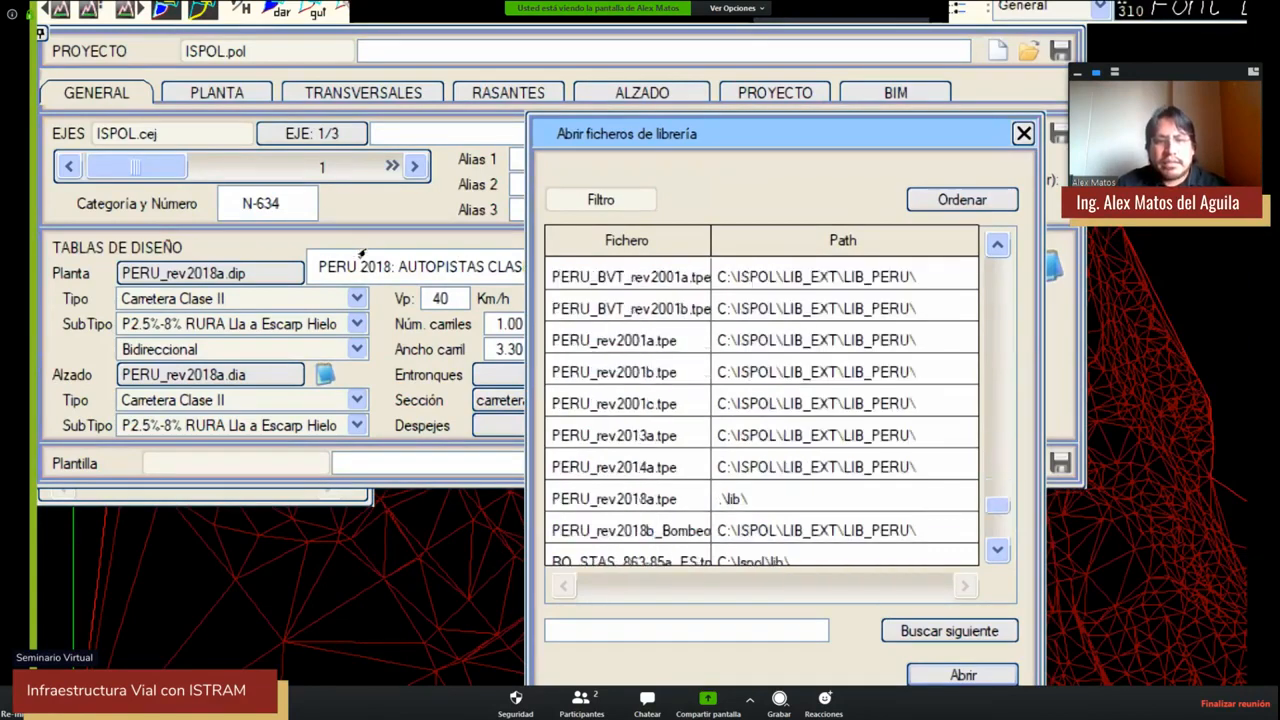
pyautogui.click(628, 498)
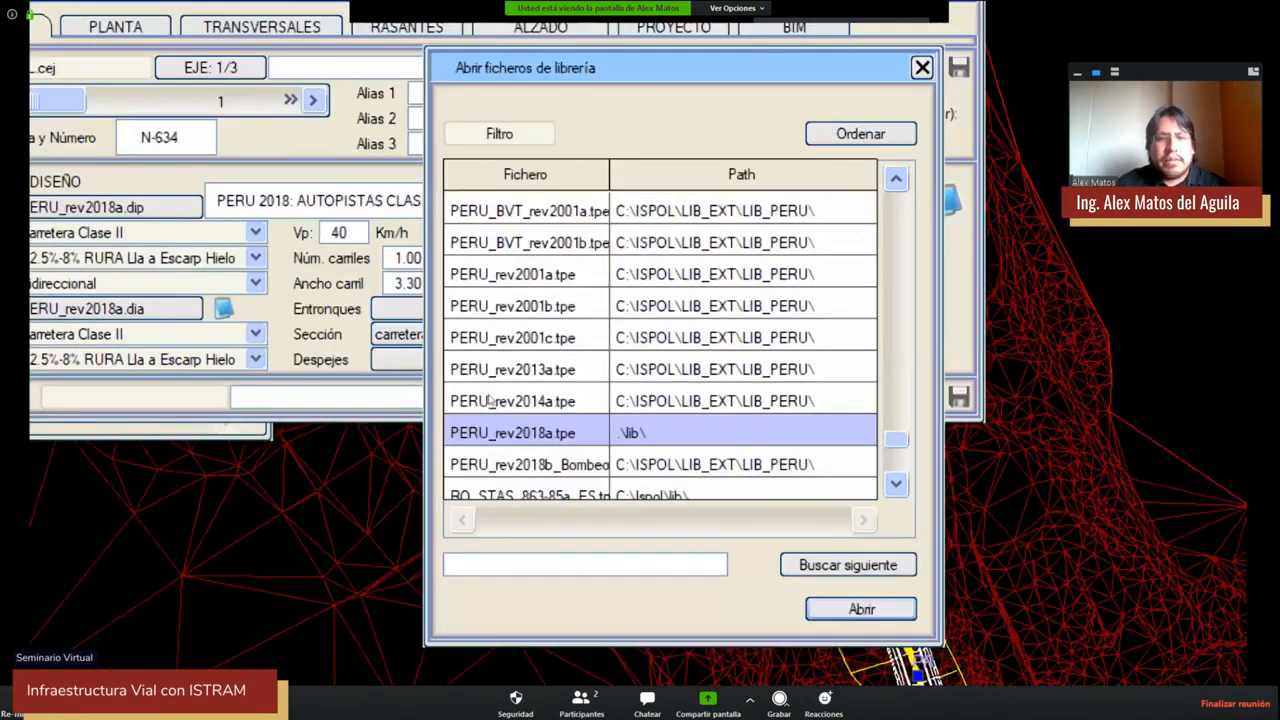
pyautogui.click(861, 609)
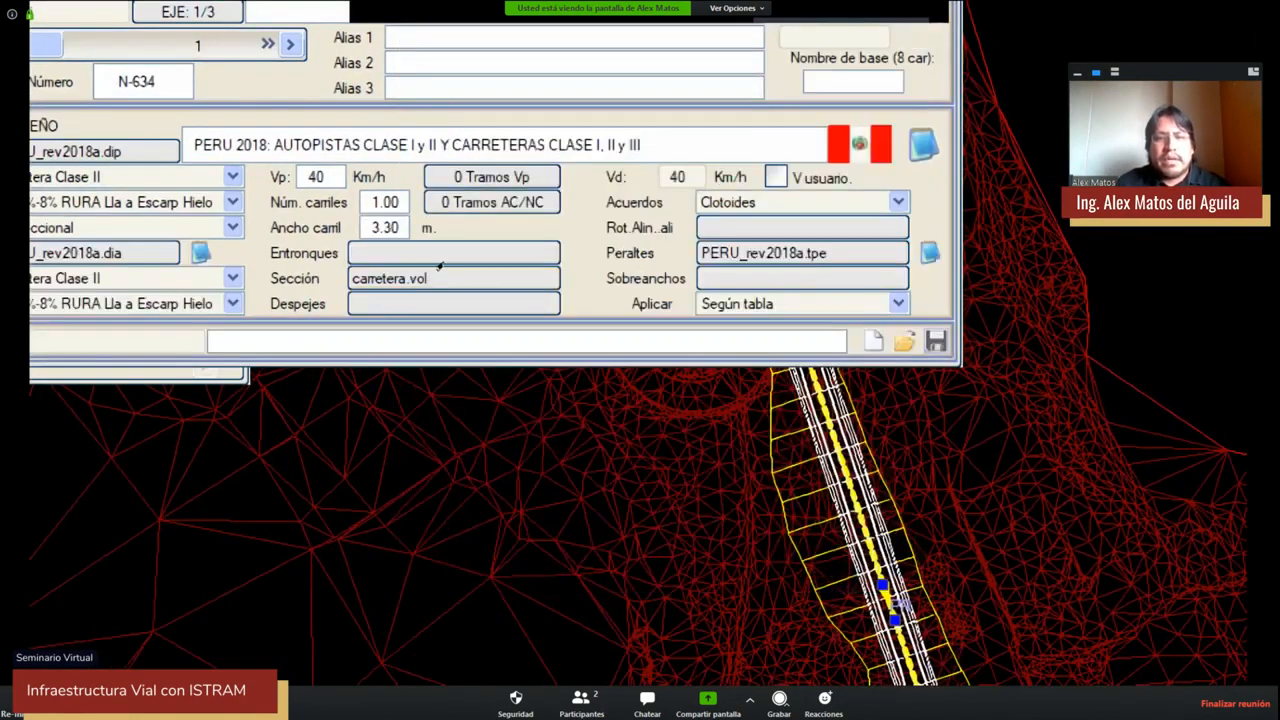
# Assign the lane-widening (Sobreanchos) table PERU_CamionC2a.tsa from the .\lib\ library to the design tables of axis 1
pyautogui.click(790, 278)
pyautogui.moveTo(965, 173); pyautogui.dragTo(662, 104)
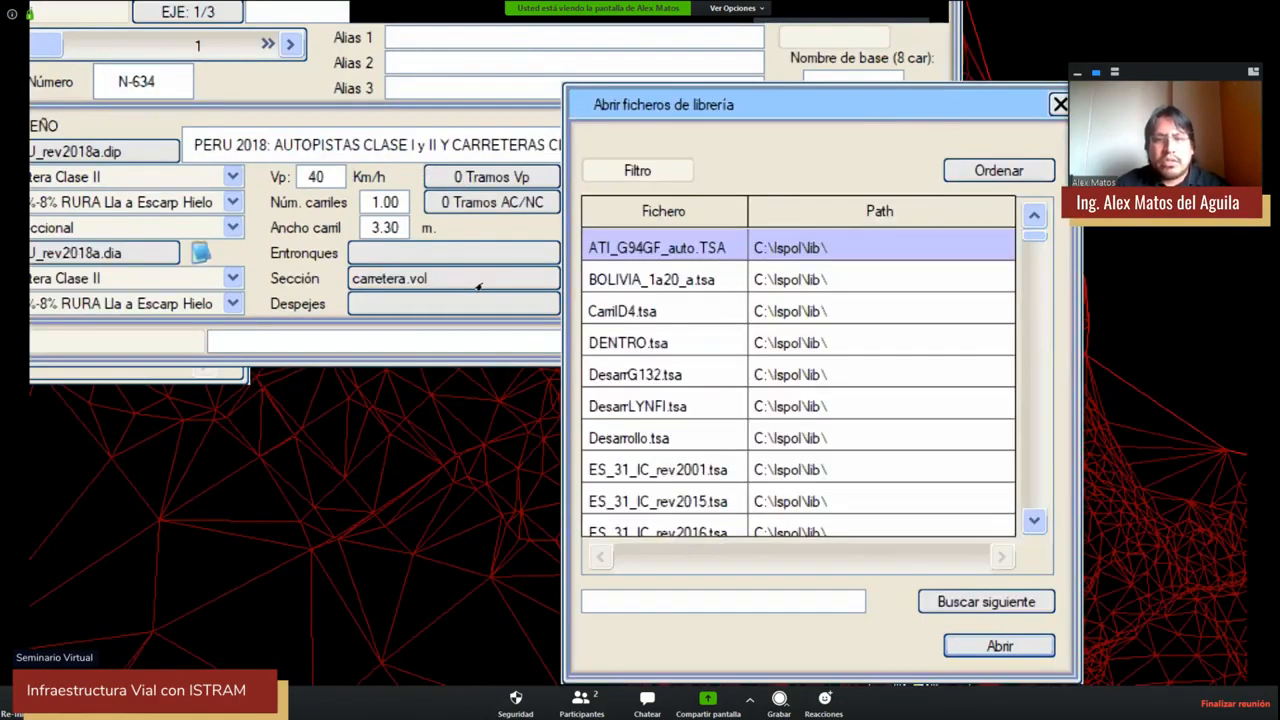
pyautogui.scroll(-5, 800, 370)
pyautogui.scroll(-2, 516, 304)
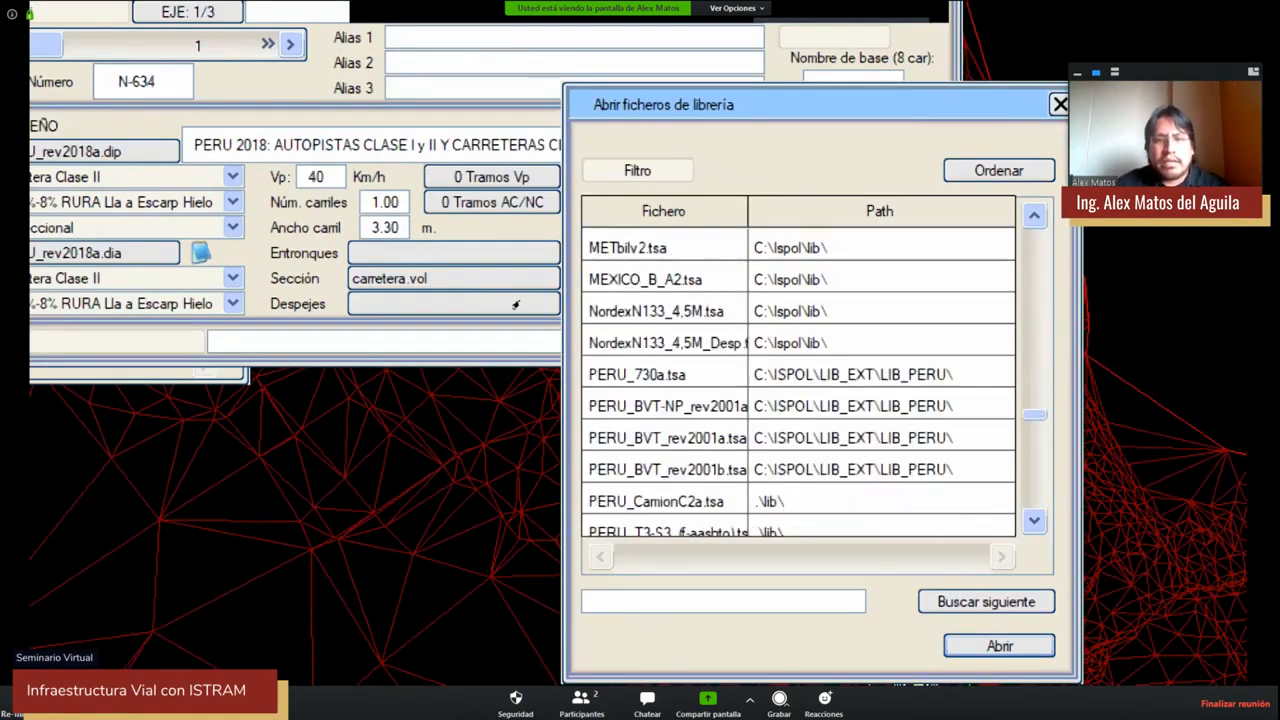
pyautogui.scroll(-2, 495, 311)
pyautogui.click(656, 343)
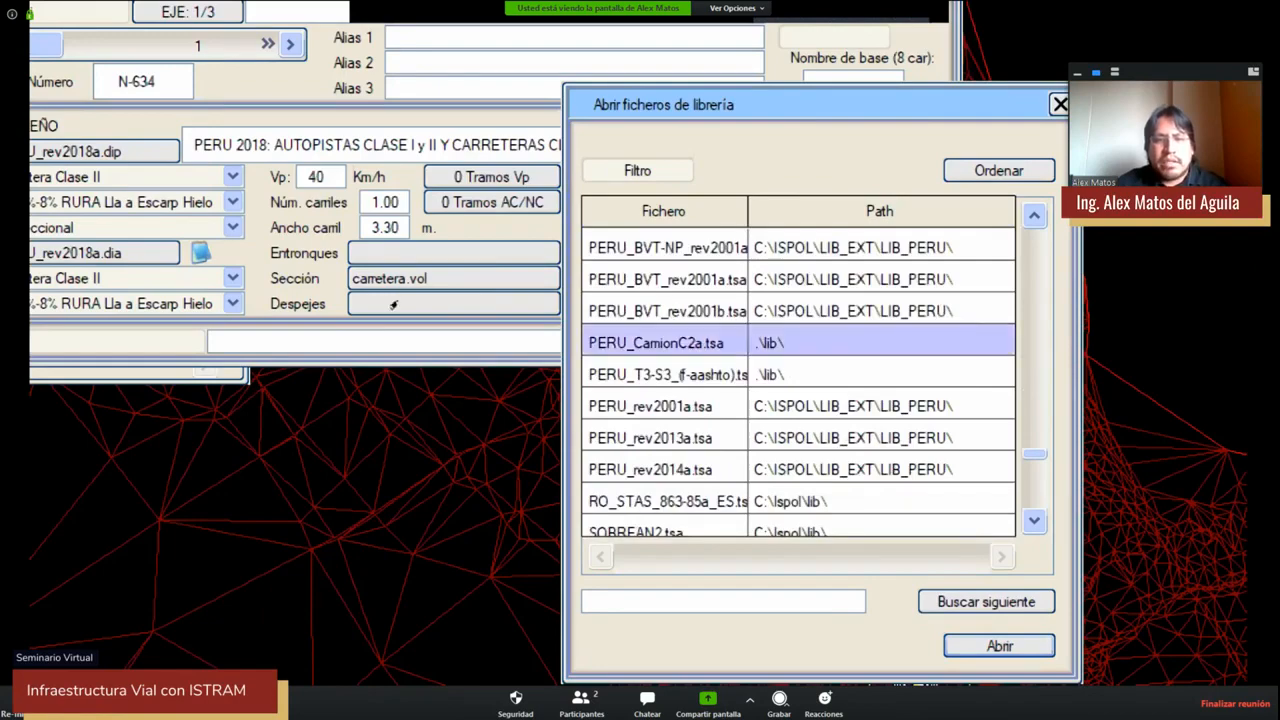
pyautogui.press('Down')
pyautogui.press('Up')
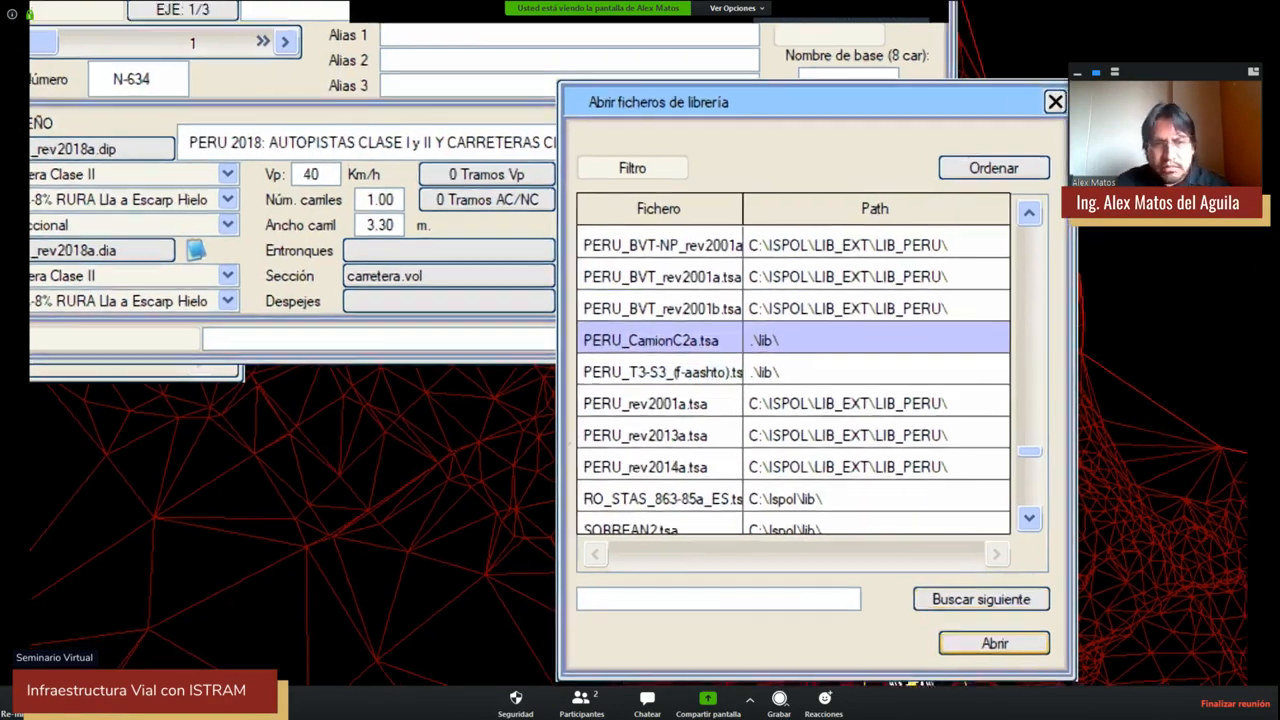
pyautogui.press('Return')
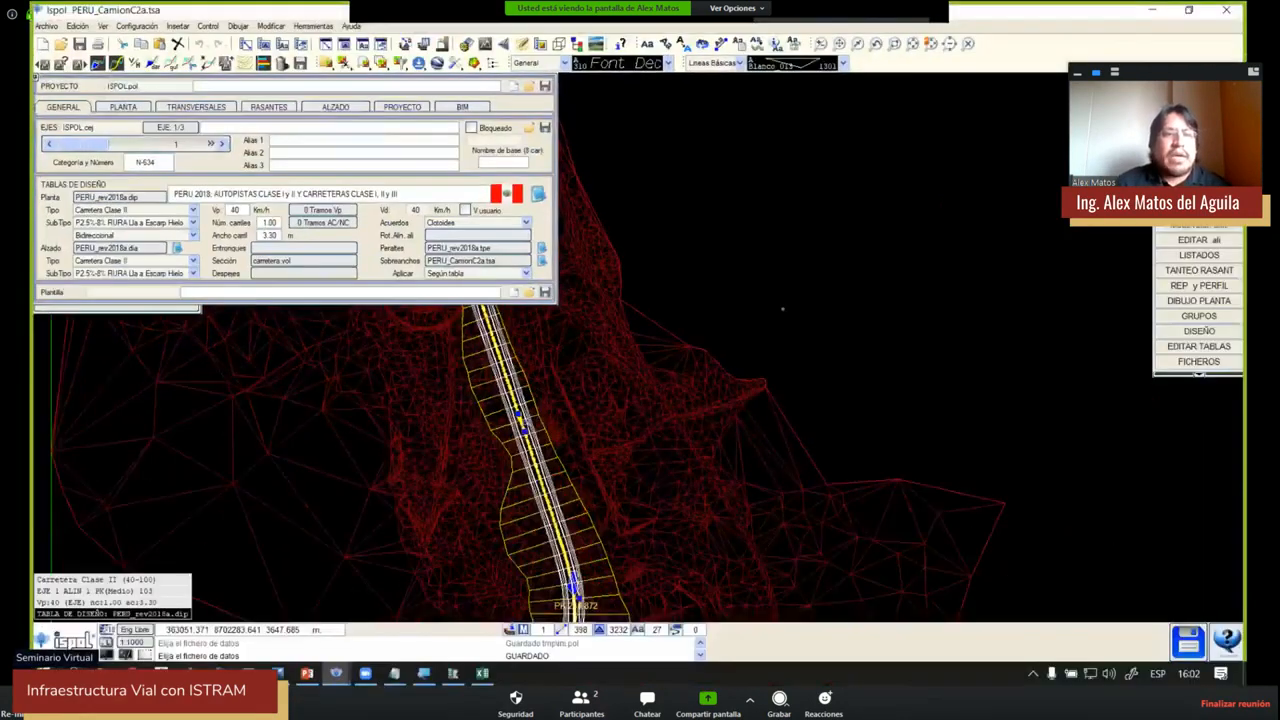
# Return to the cross-section design, open the main carriageway superelevations of axis 1 and clear the existing entries
pyautogui.click(378, 103)
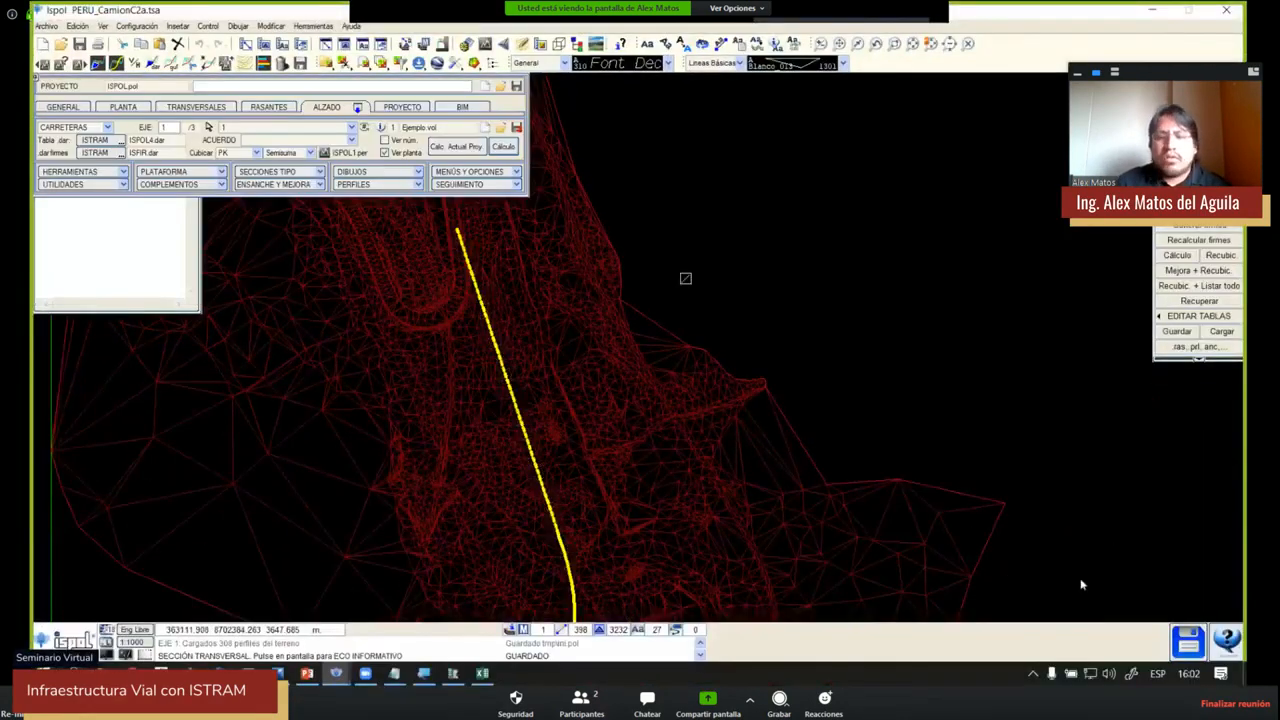
pyautogui.click(196, 175)
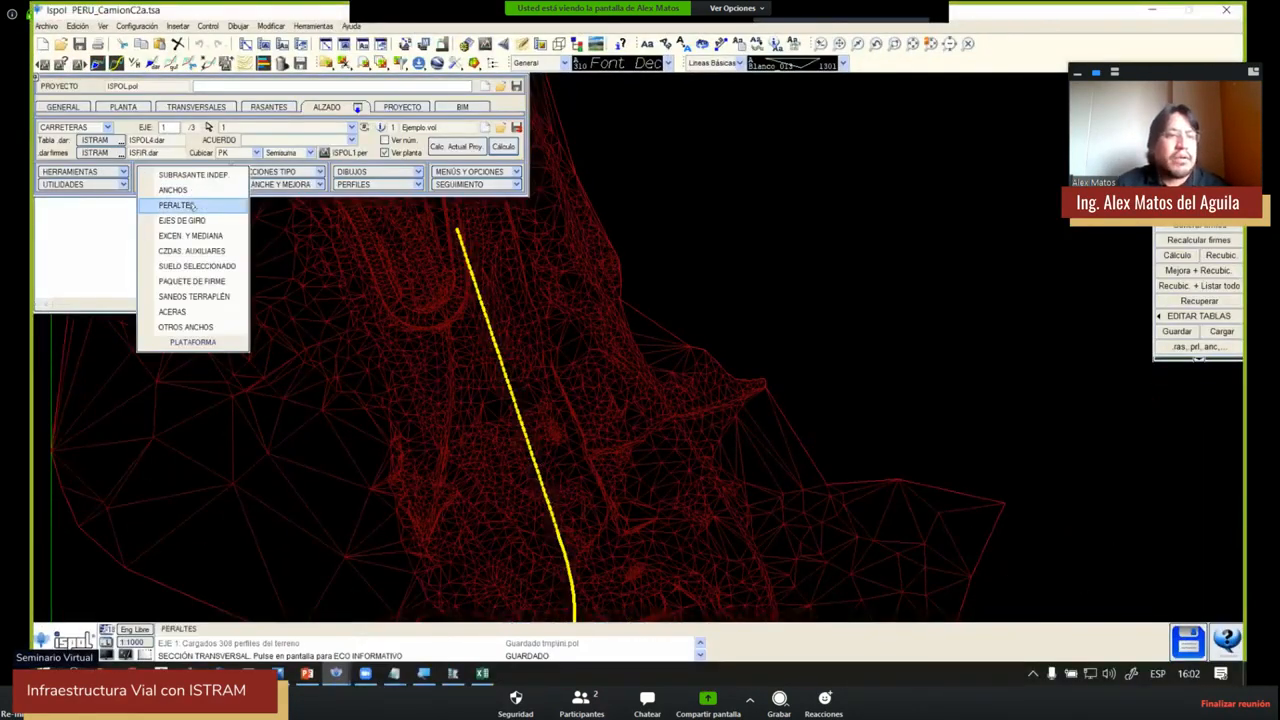
pyautogui.click(172, 206)
pyautogui.click(463, 317)
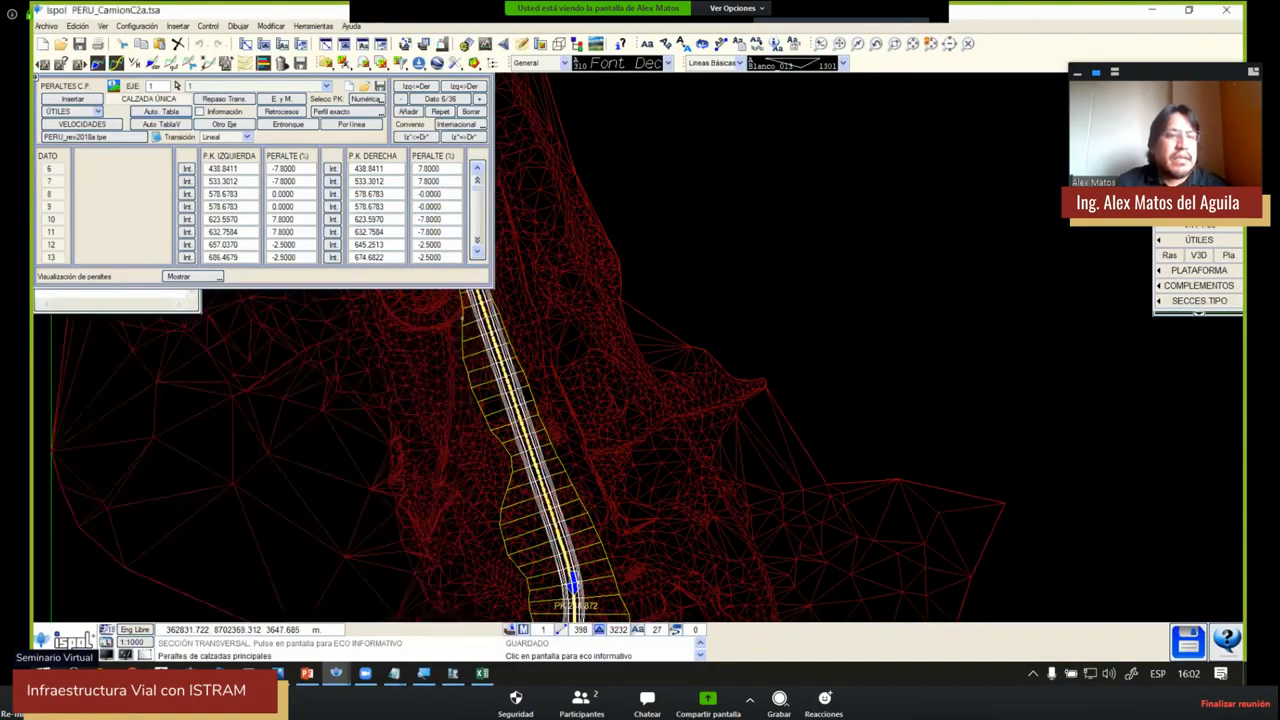
pyautogui.click(349, 87)
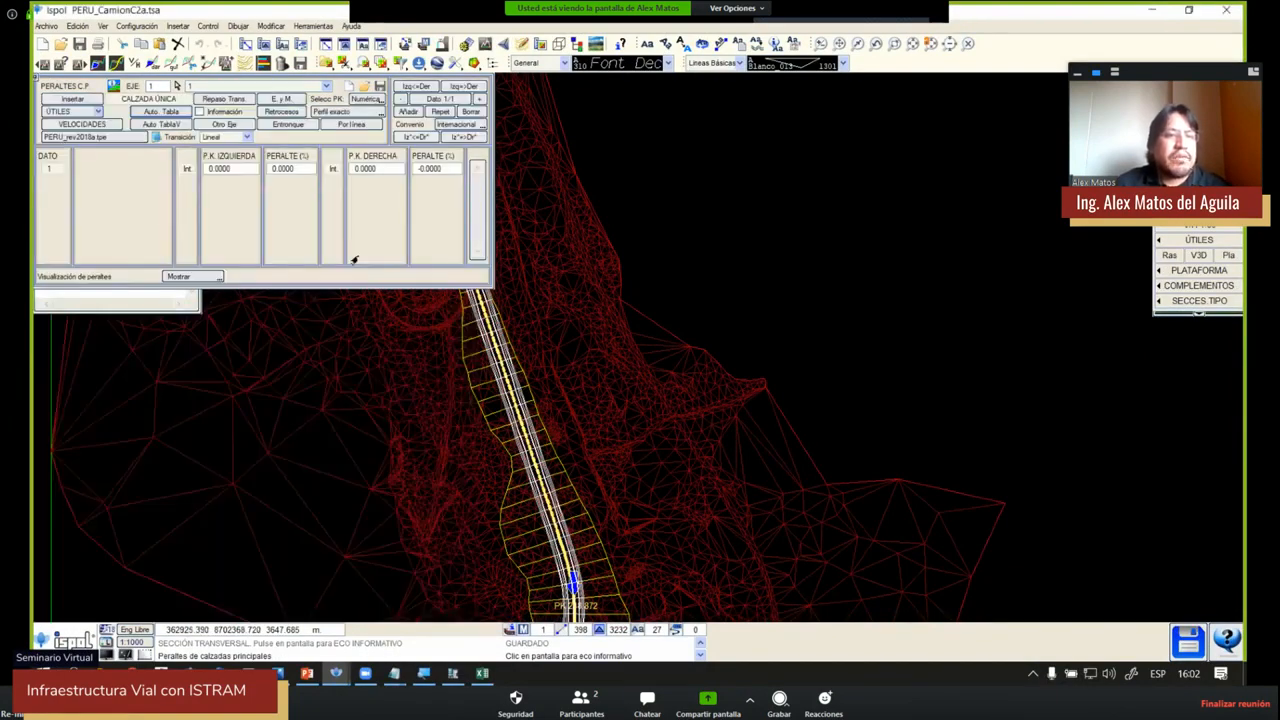
# Generate the superelevations automatically from the PERU_rev2018a.tpe table with their diagram displayed, and set the diagram's scale to 36
pyautogui.click(192, 271)
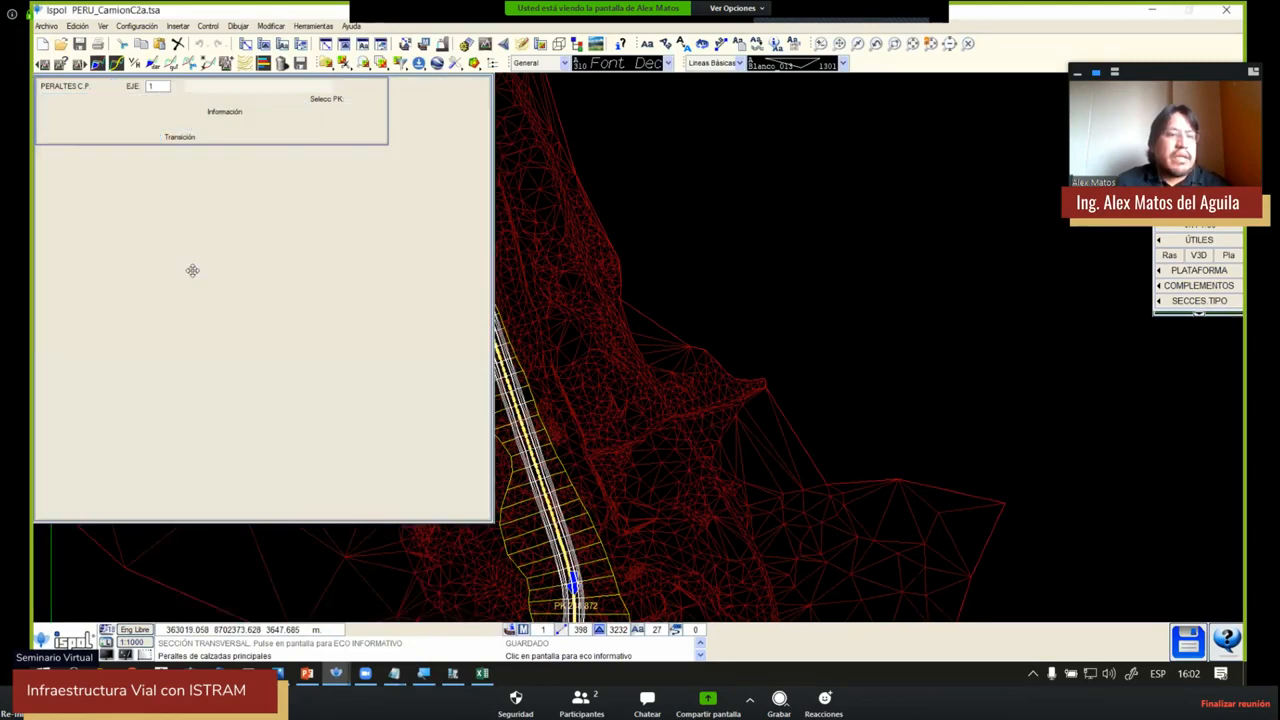
pyautogui.click(151, 114)
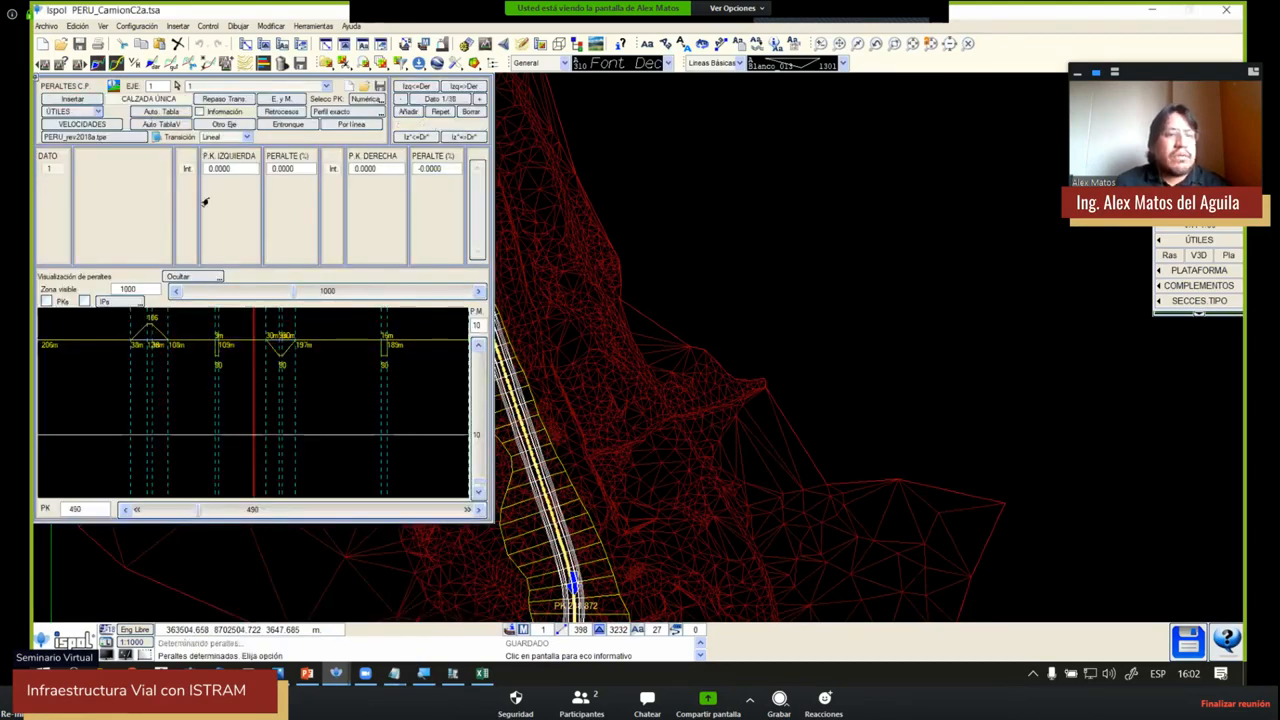
pyautogui.click(283, 402)
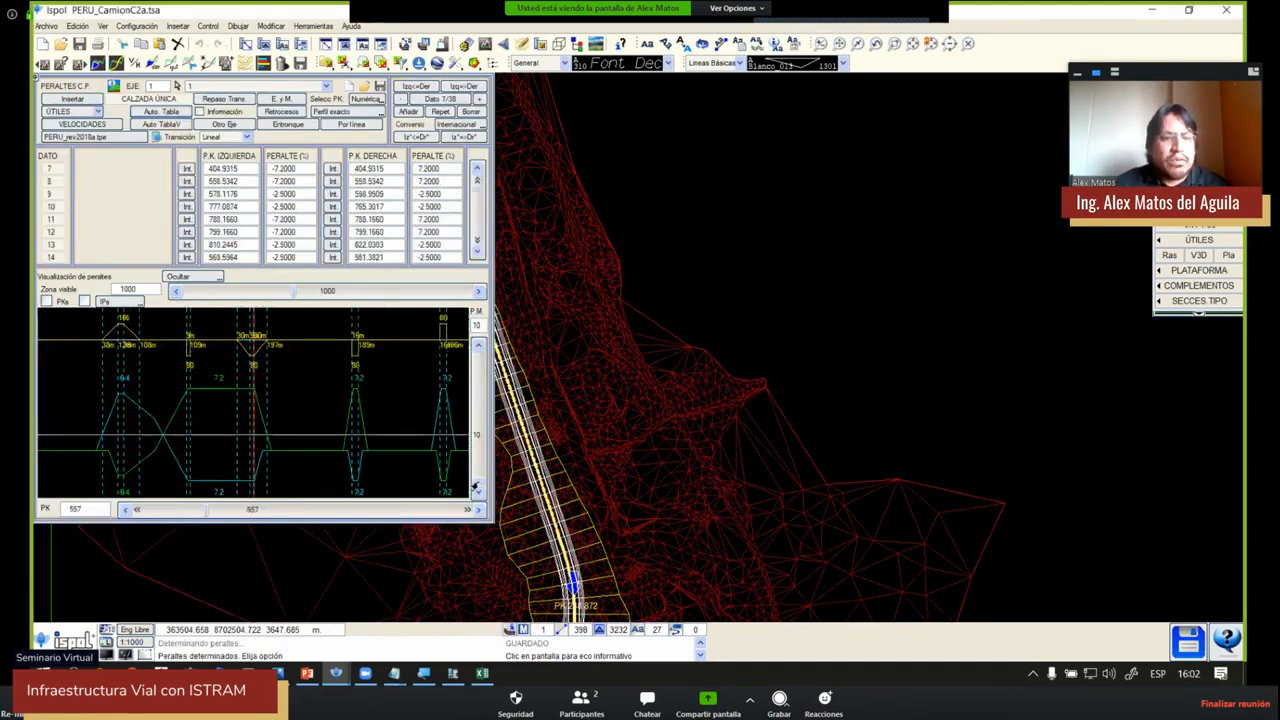
pyautogui.moveTo(476, 483); pyautogui.dragTo(475, 476)
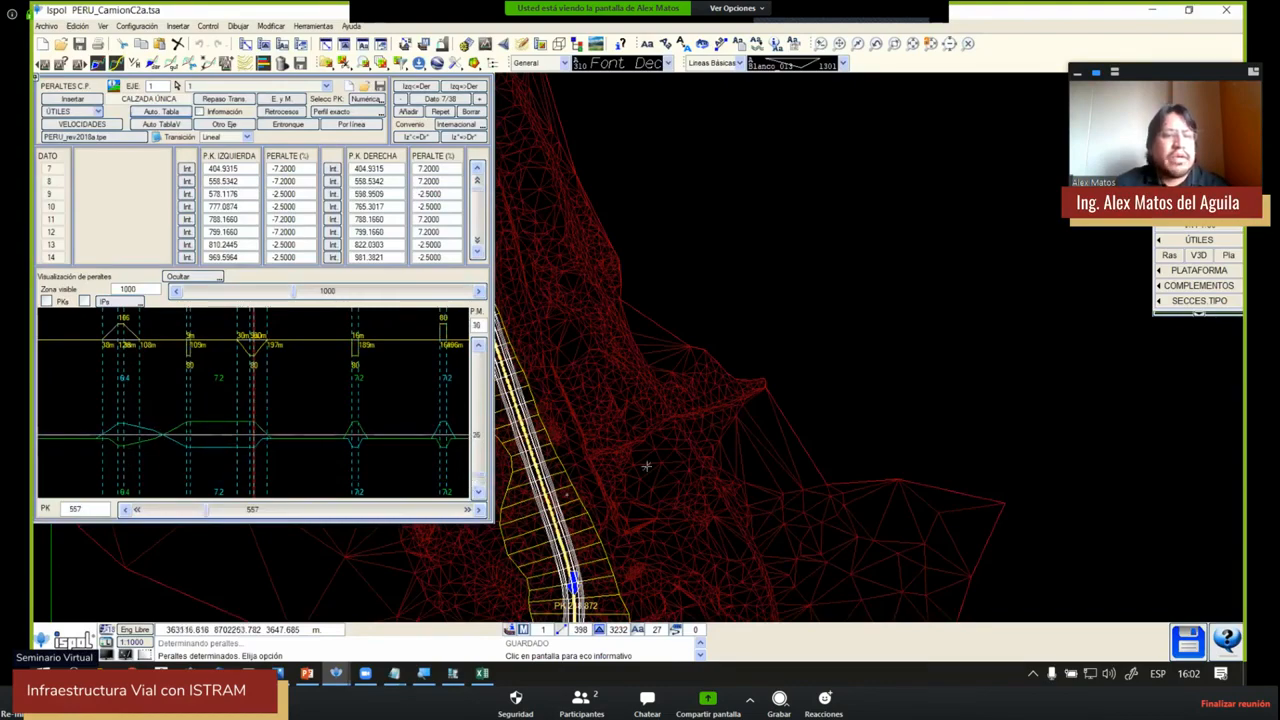
pyautogui.moveTo(765, 356); pyautogui.dragTo(767, 351, button='middle')
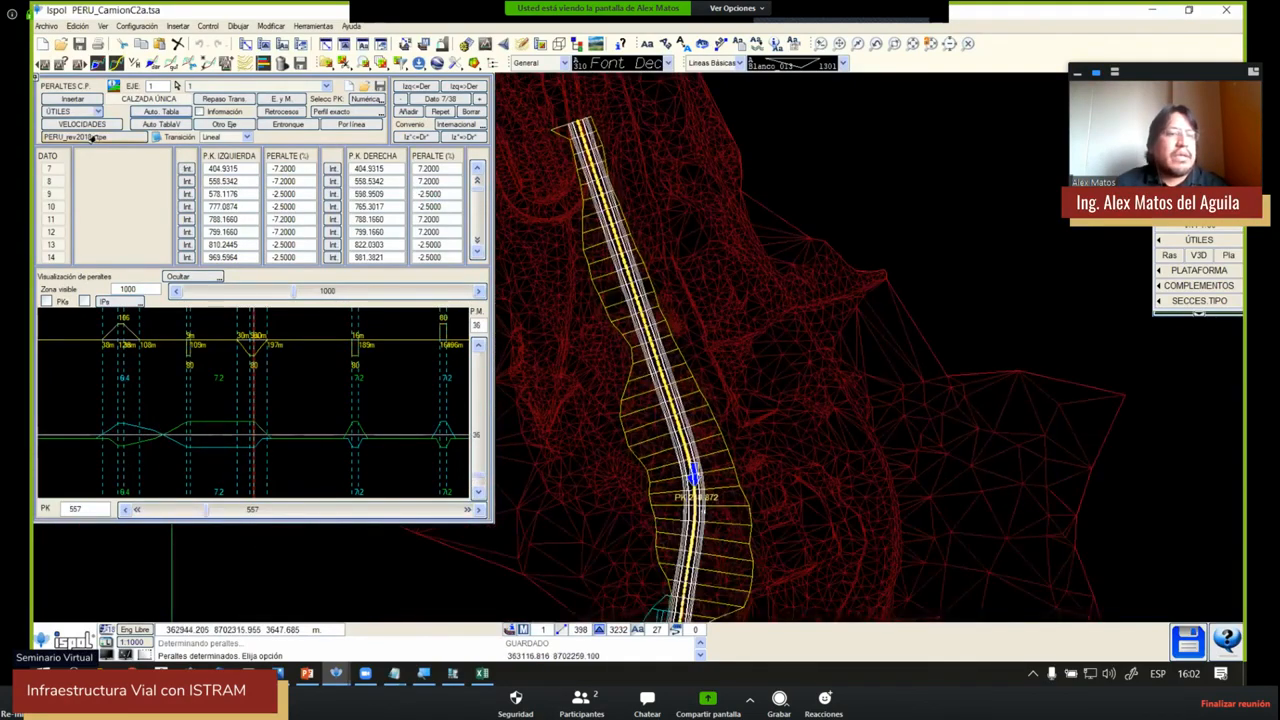
pyautogui.press('ctrl')
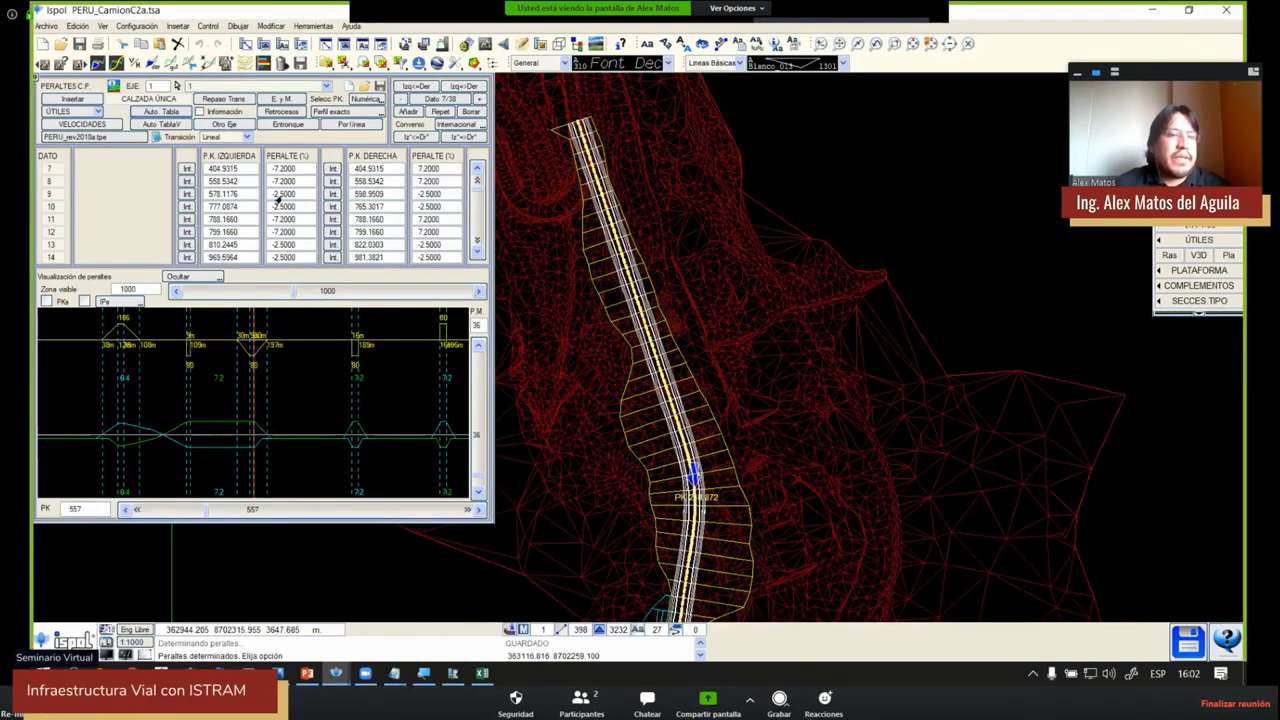
# Set the left superelevation to -7.5 % at PK 404.9315 and PK 558.5342 and review the surrounding entries
pyautogui.click(284, 168)
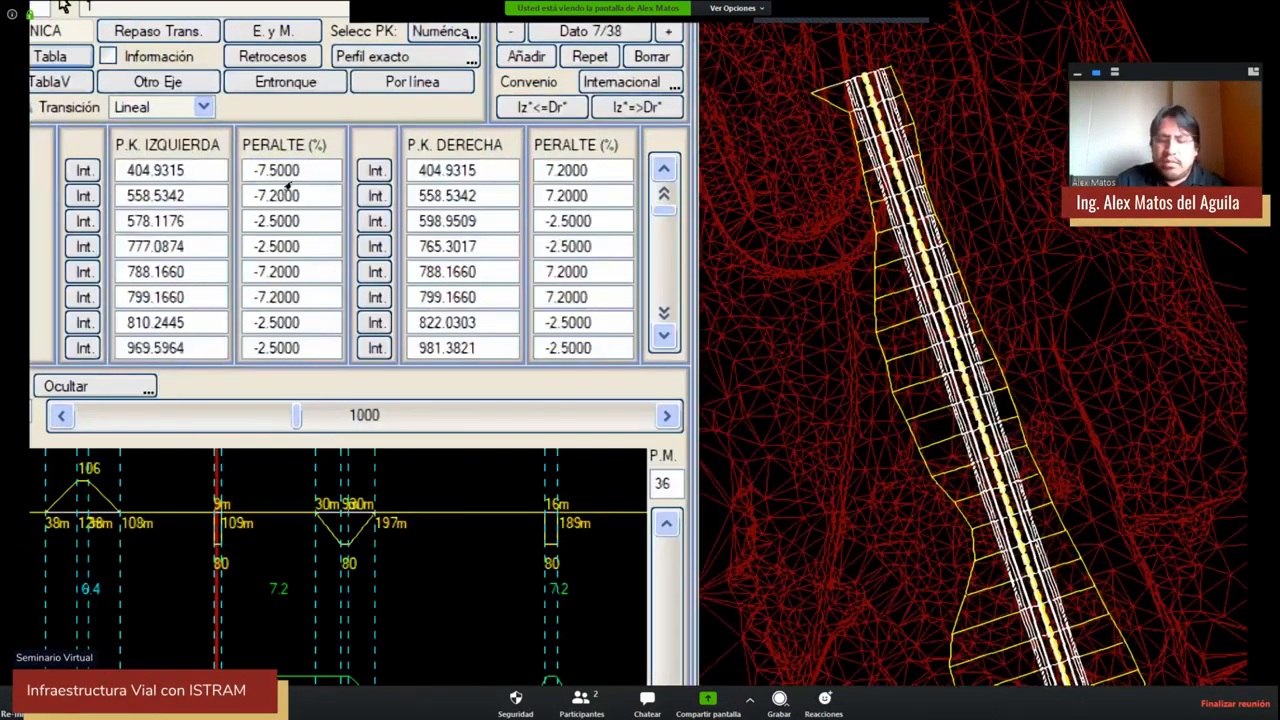
pyautogui.click(287, 189)
pyautogui.write('-7.5')
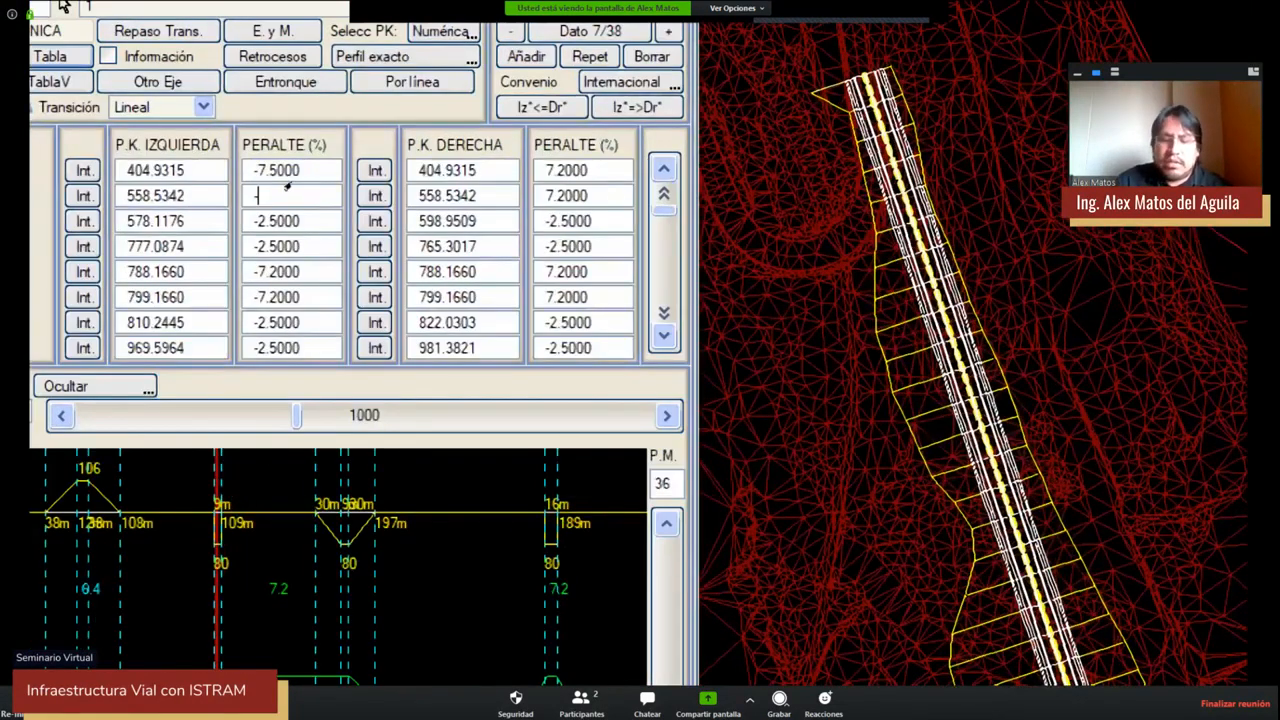
pyautogui.press('Return')
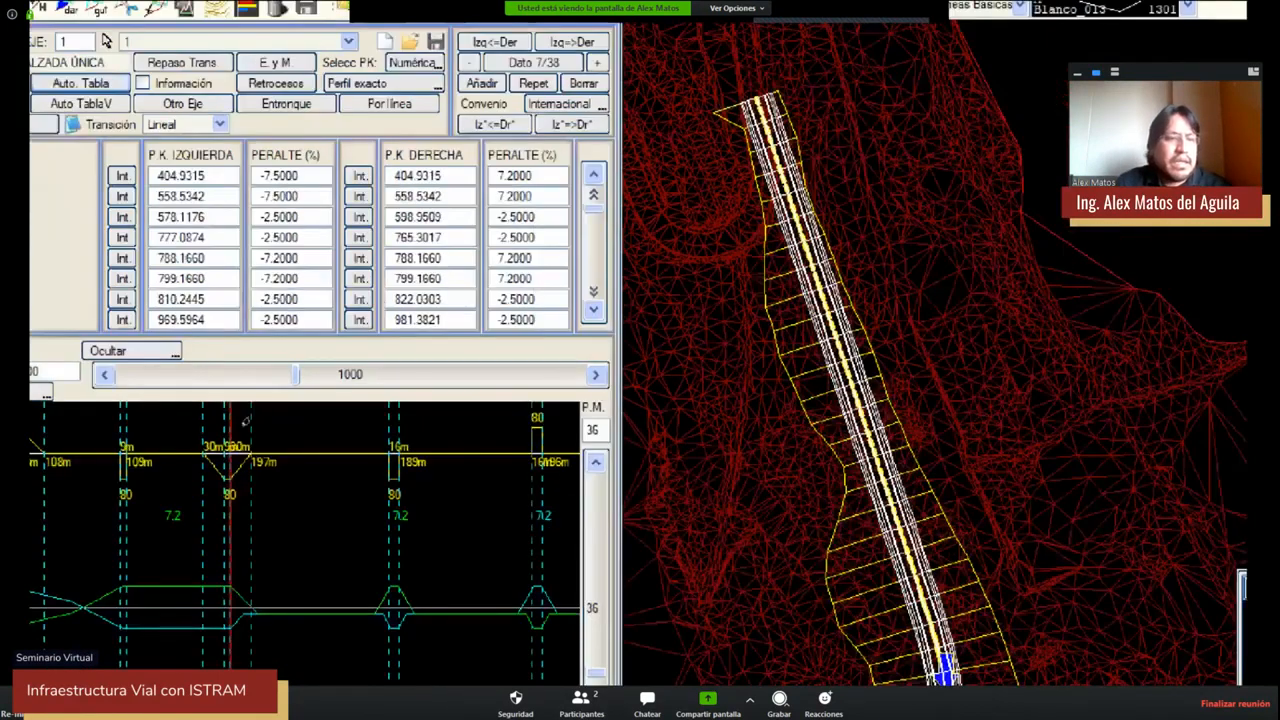
pyautogui.scroll(-6, 283, 588)
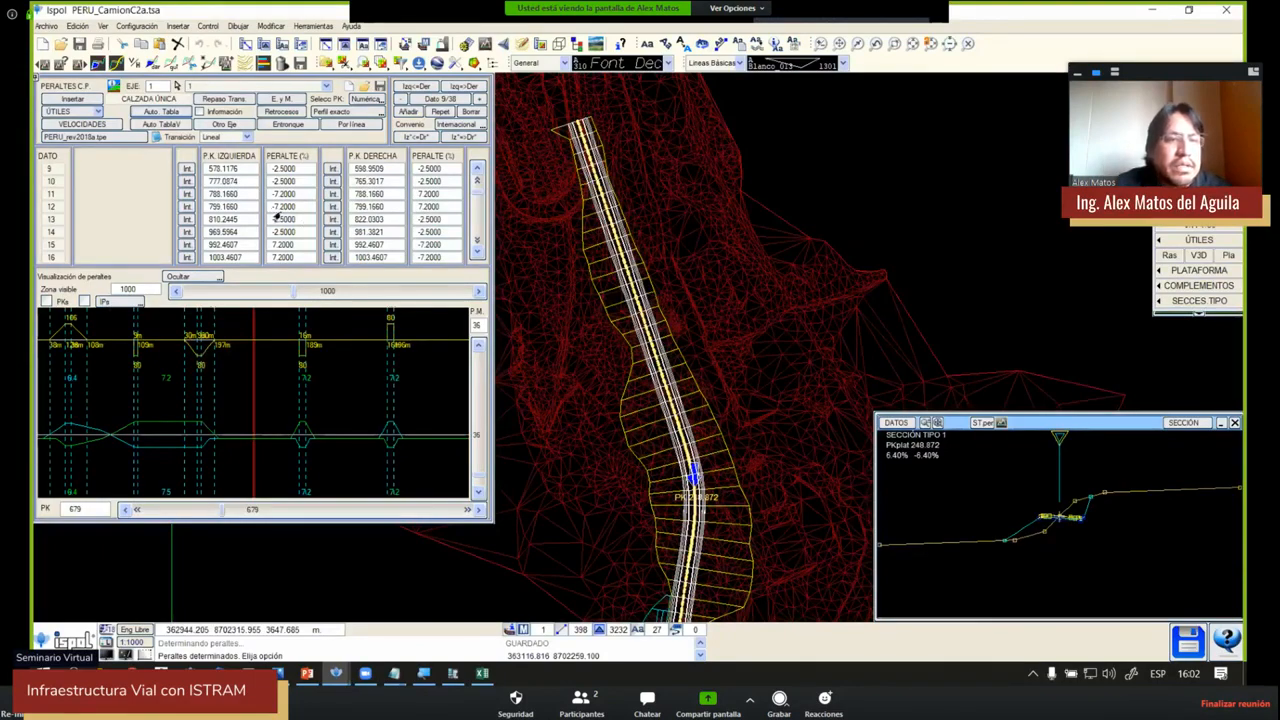
pyautogui.scroll(1, 284, 205)
pyautogui.scroll(2, 290, 193)
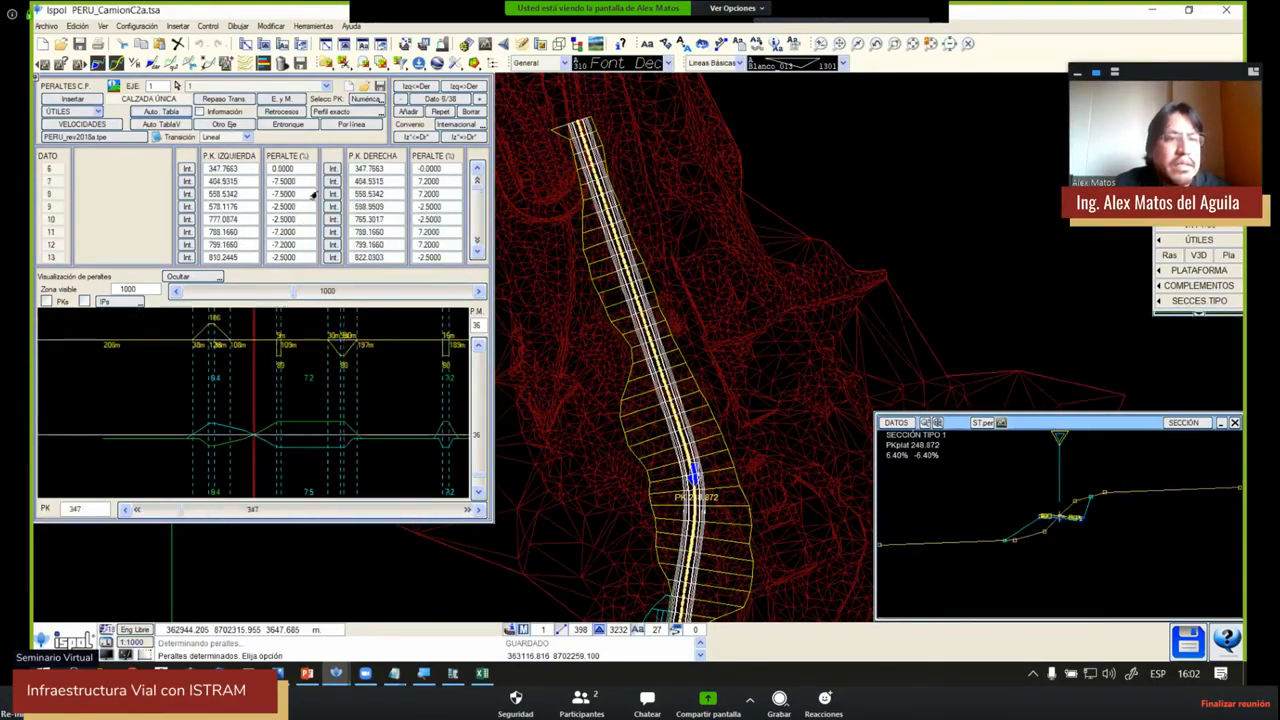
# Set the right superelevation to 7.5 % at PK 404.9315 and PK 558.5342 and check the transitions in the diagram
pyautogui.click(433, 183)
pyautogui.write('7.5')
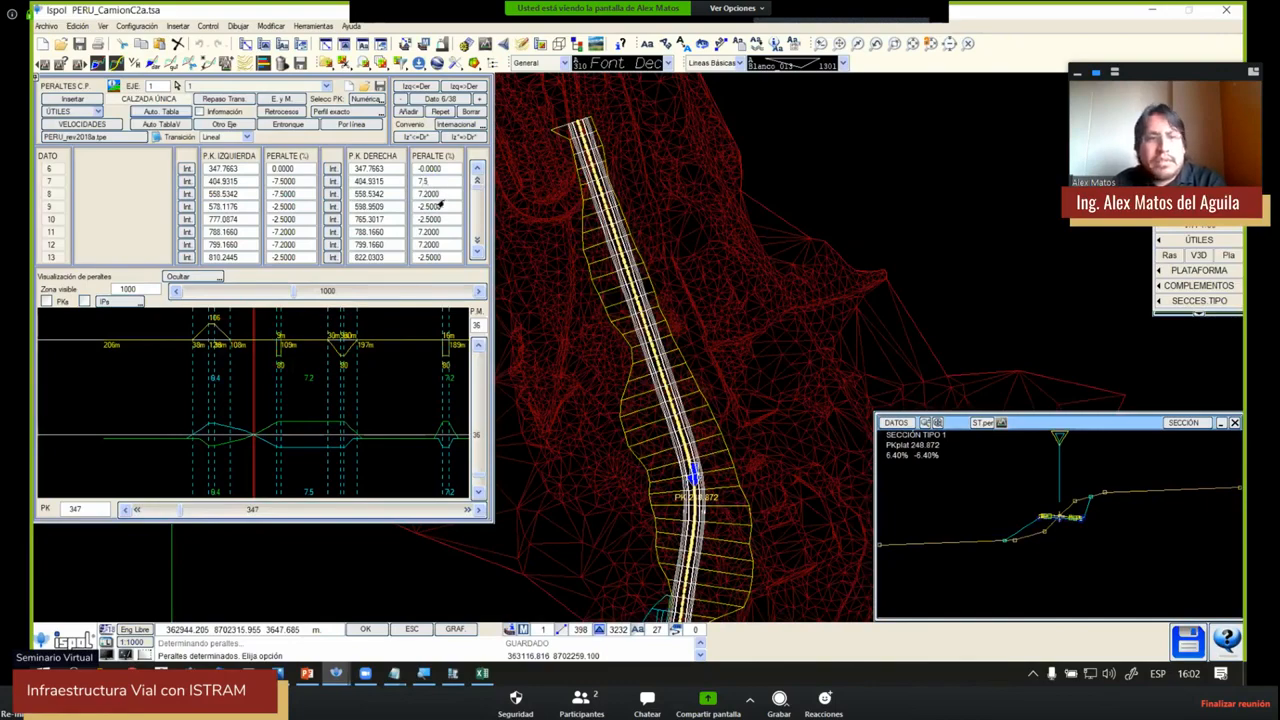
pyautogui.press('Return')
pyautogui.click(435, 196)
pyautogui.write('7.5')
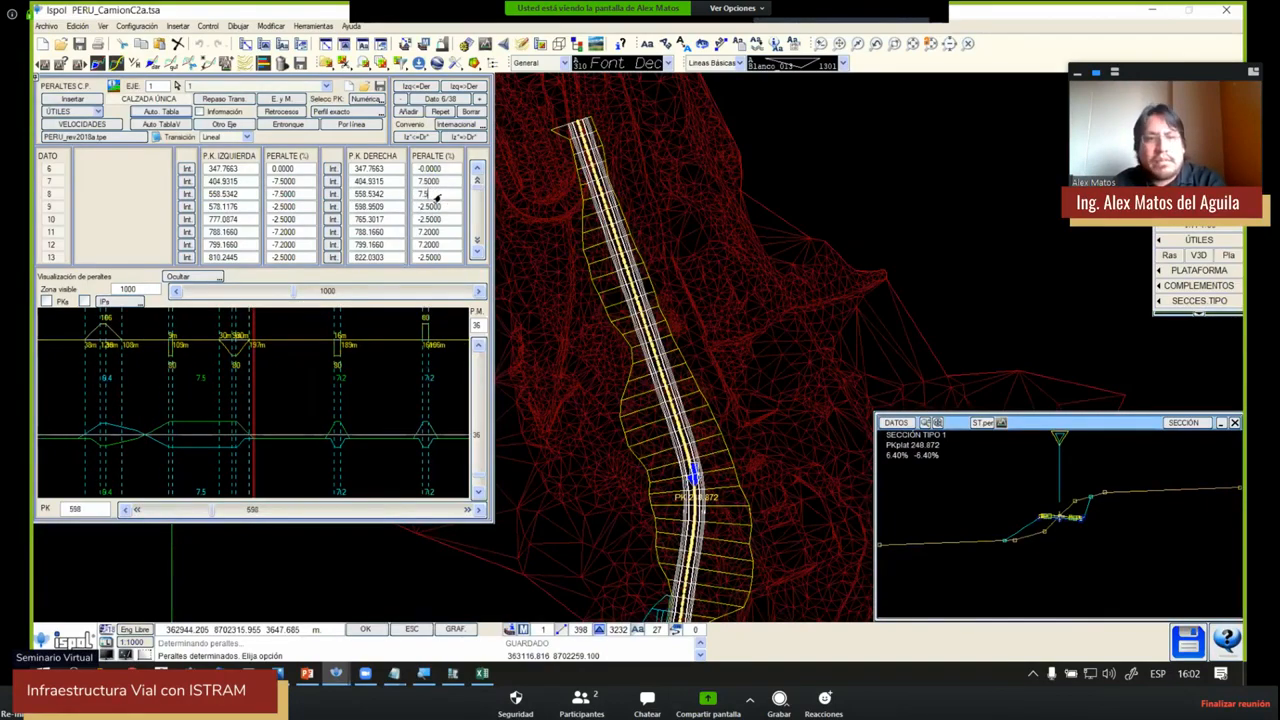
pyautogui.press('Return')
pyautogui.scroll(-2, 428, 195)
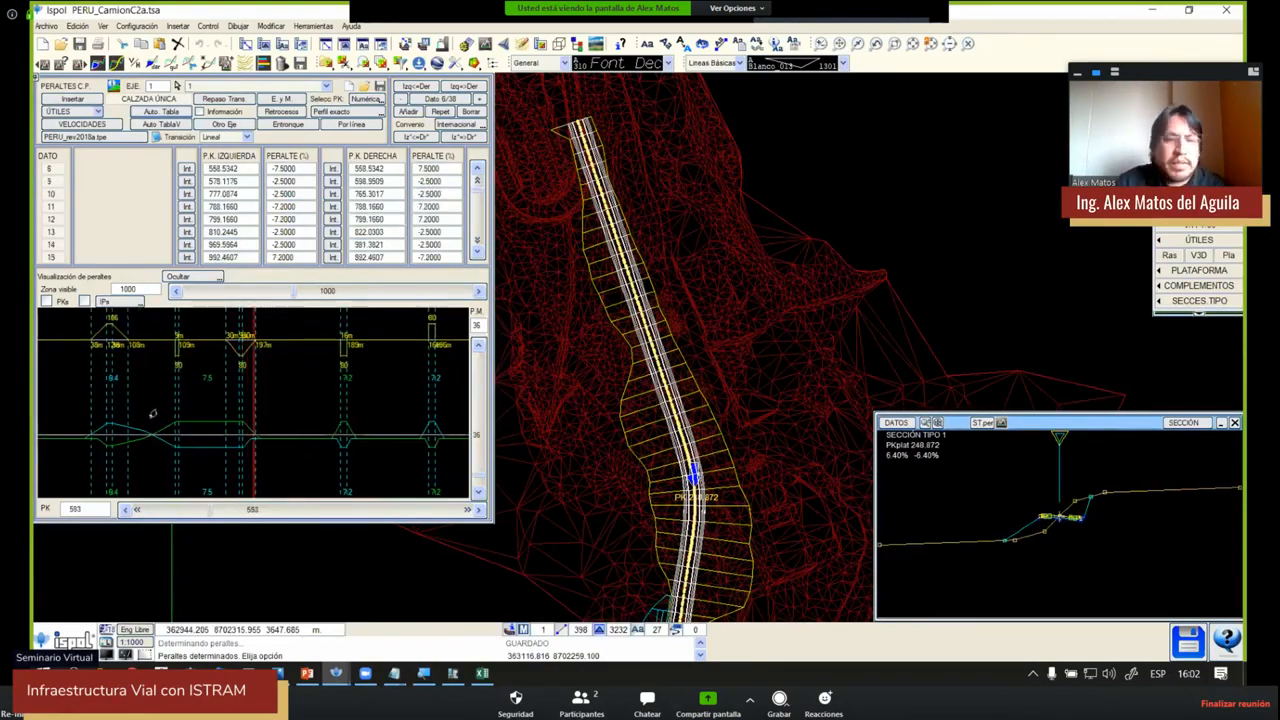
pyautogui.hotkey('ctrl', '1')
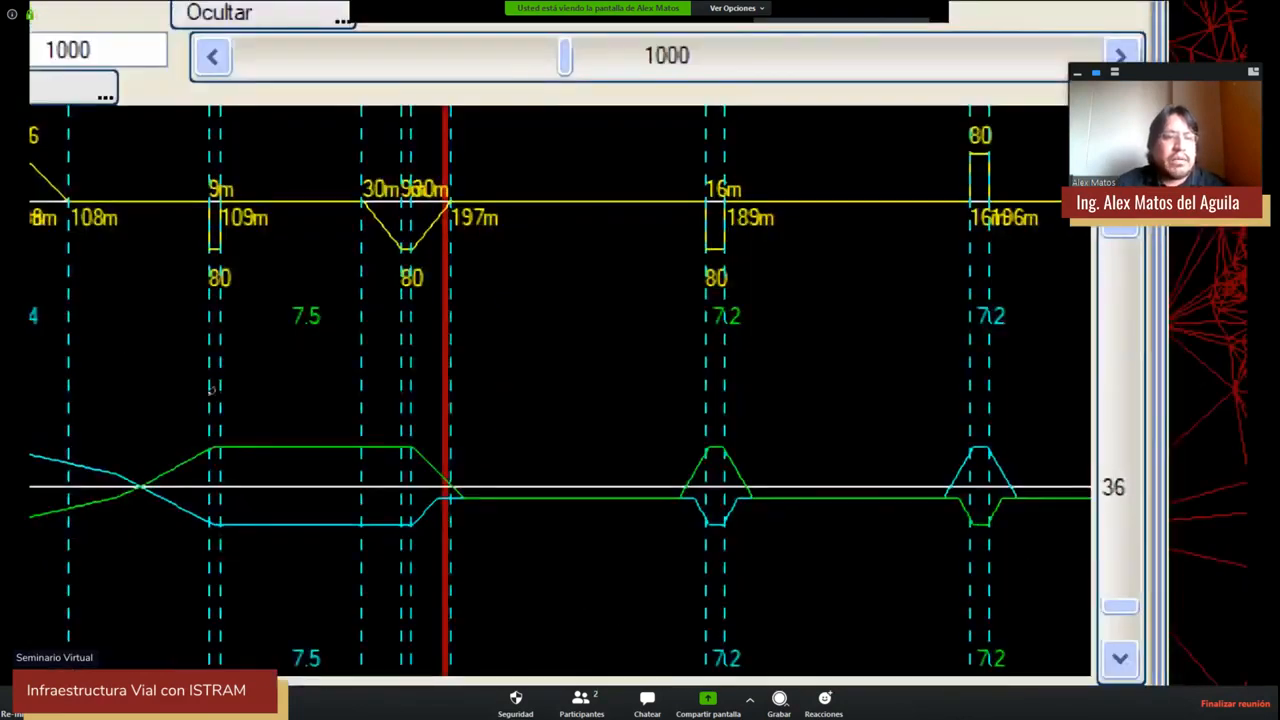
pyautogui.press('Escape')
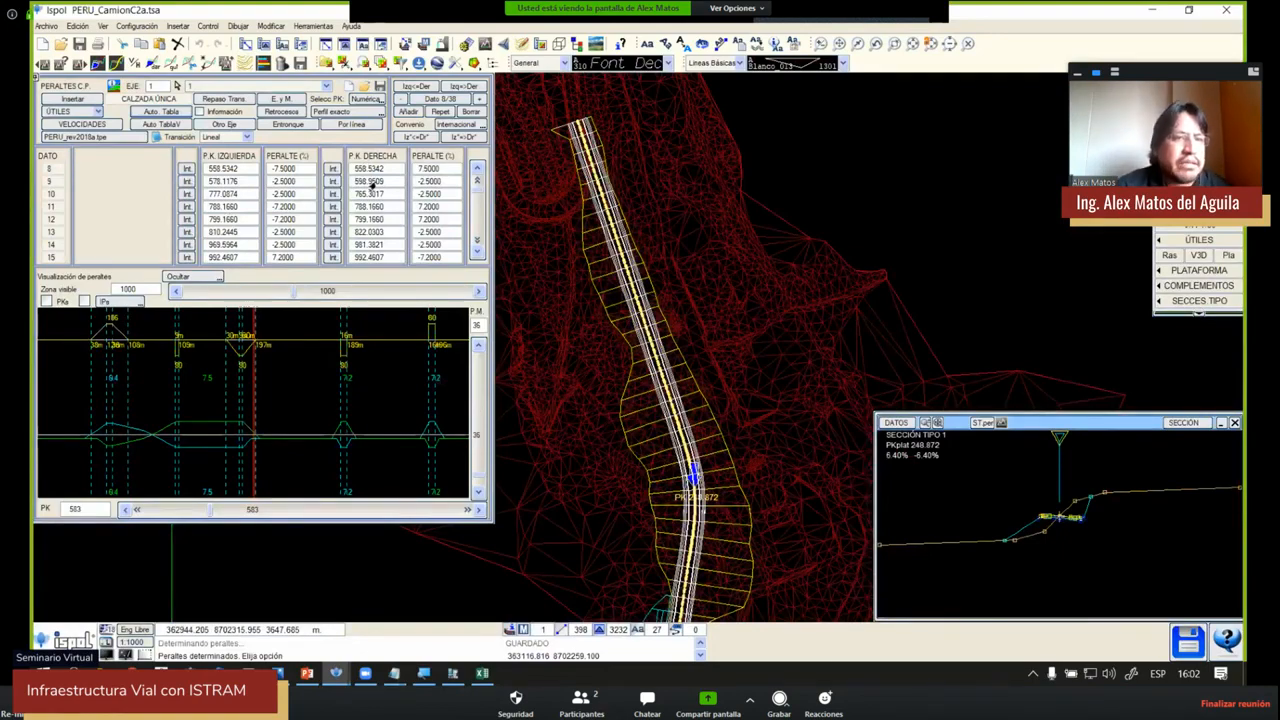
# Save the superelevations as 0.prl in the Carretera_1 folder and agree to save the Ejemplo vol file
pyautogui.click(379, 88)
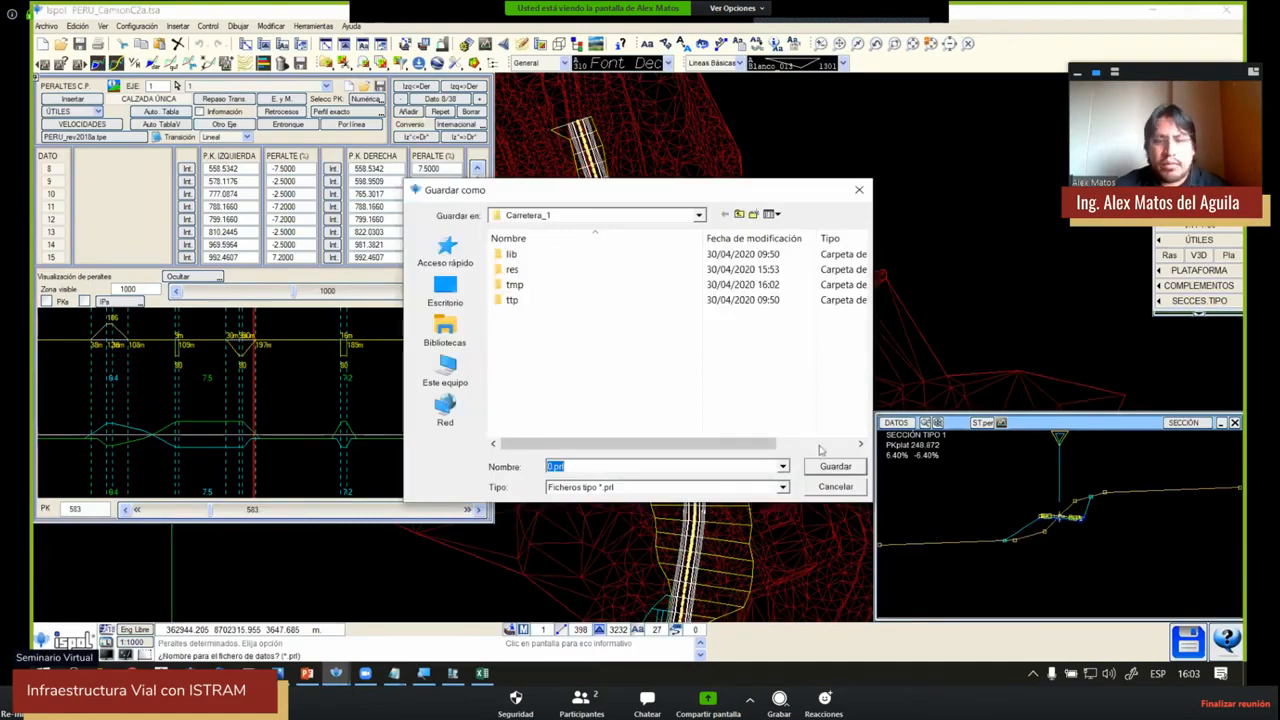
pyautogui.click(835, 467)
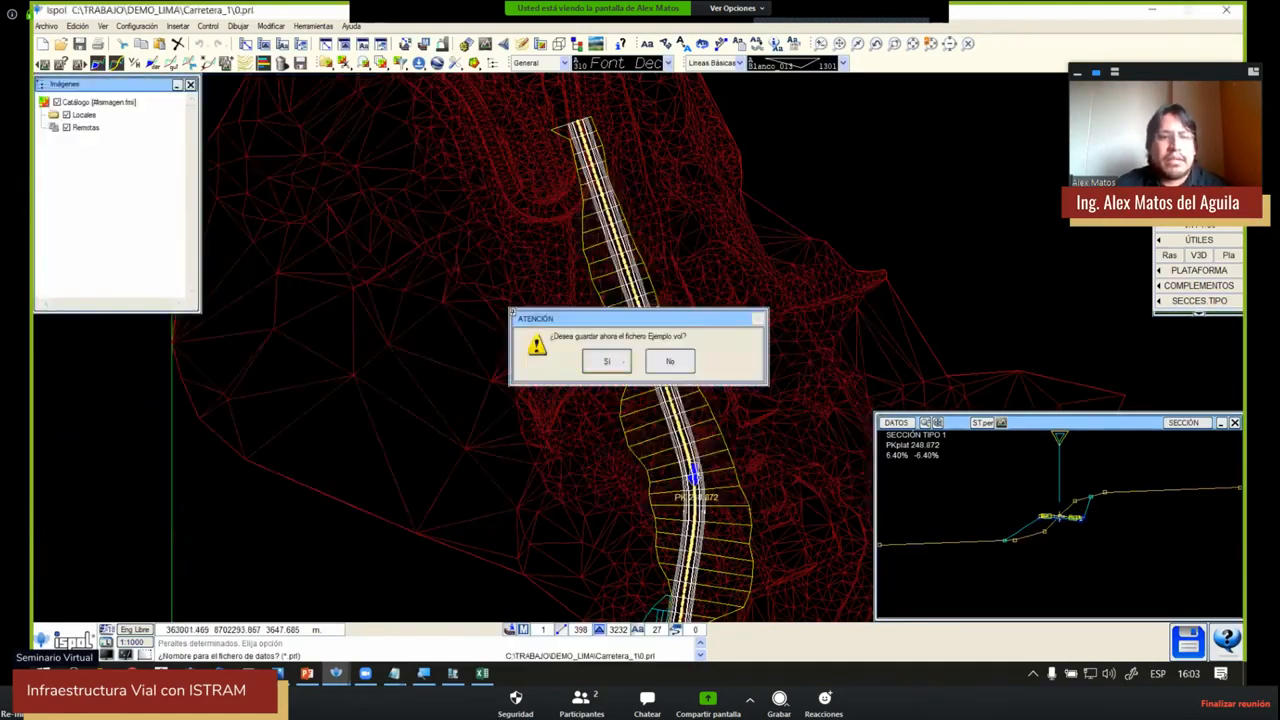
pyautogui.click(618, 366)
# Open the saved 0.prl in Notepad, examine its right and left PK and superelevation columns, and close it without loading the file
pyautogui.click(364, 87)
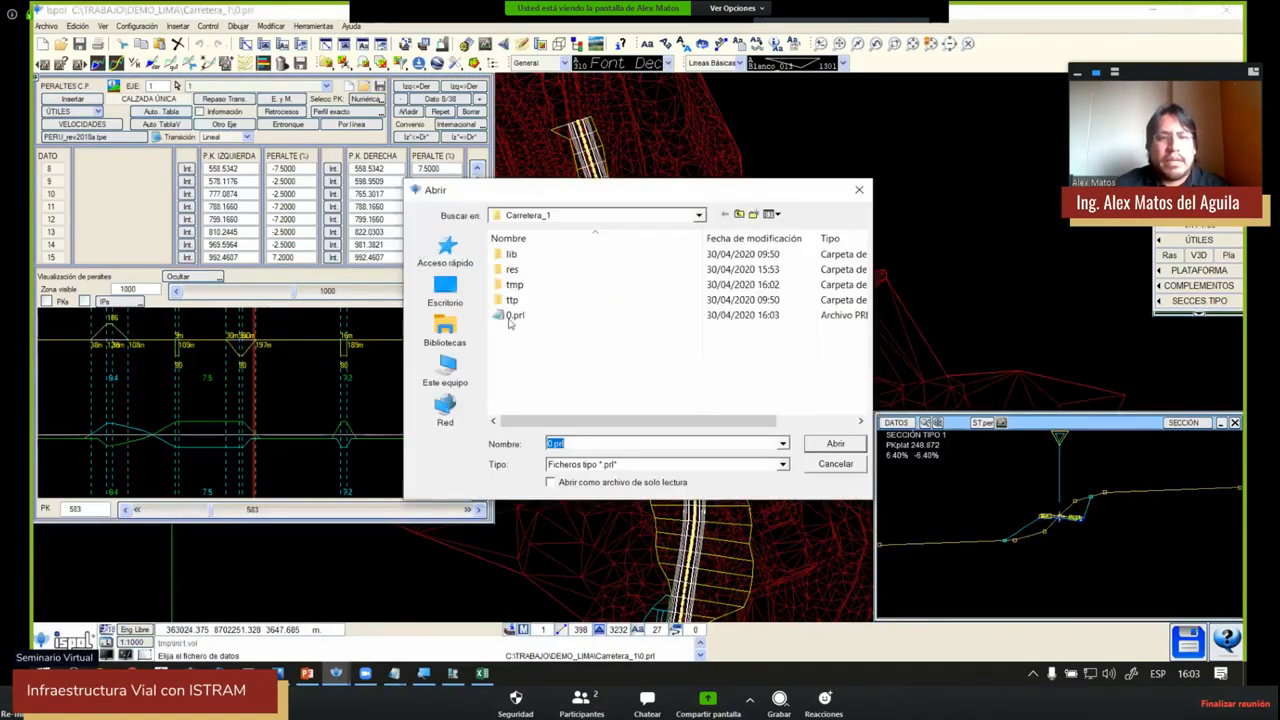
pyautogui.click(509, 317)
pyautogui.rightClick(509, 322)
pyautogui.click(558, 352)
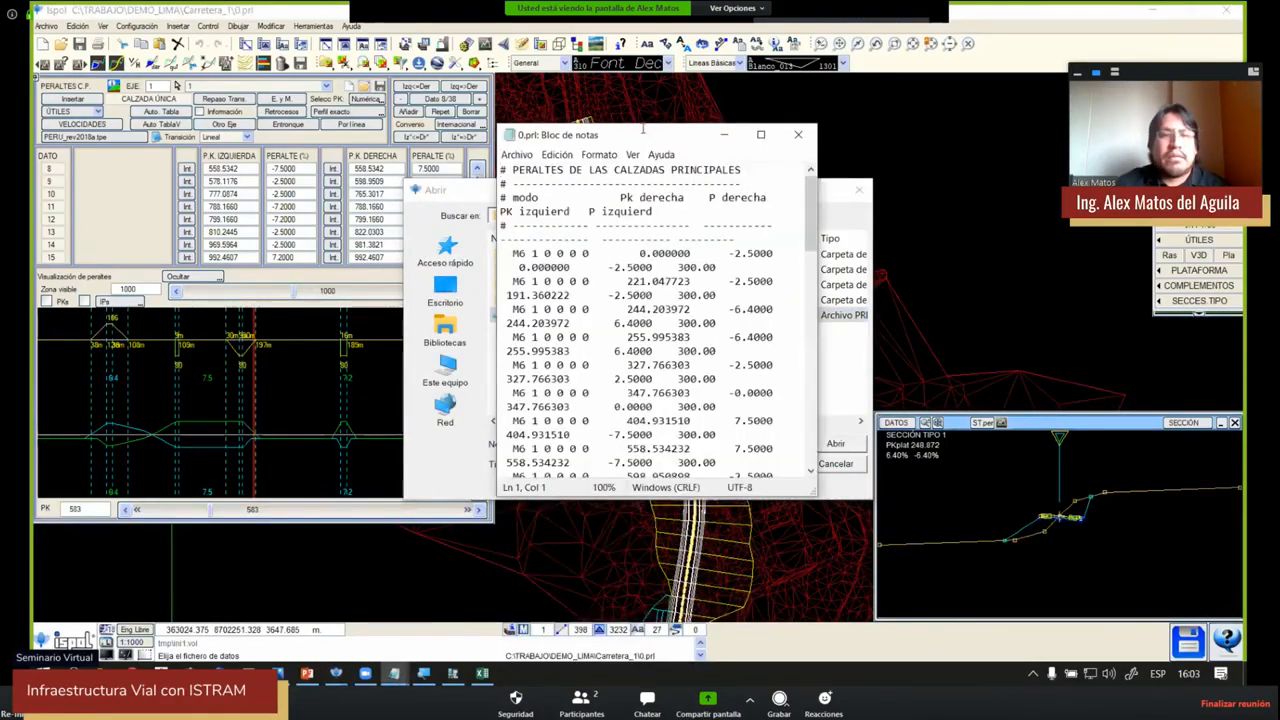
pyautogui.doubleClick(644, 134)
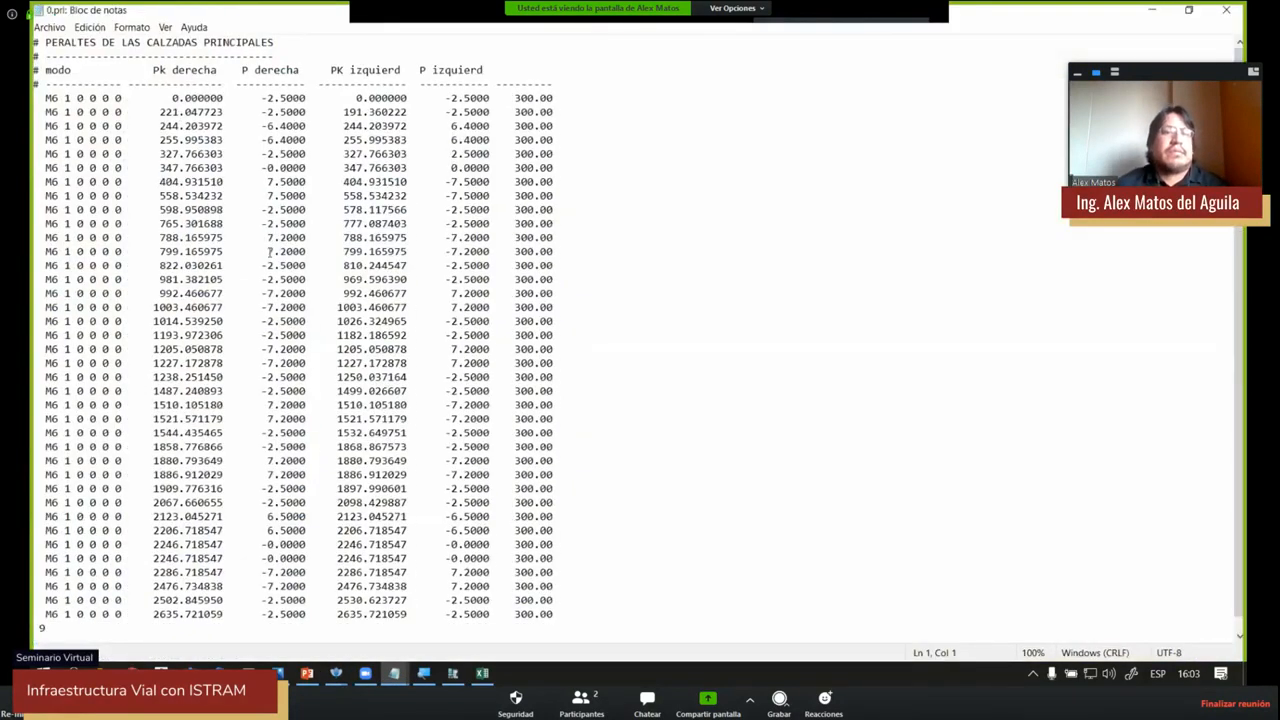
pyautogui.scroll(-1, 269, 251)
pyautogui.scroll(1, 269, 252)
pyautogui.scroll(-1, 269, 252)
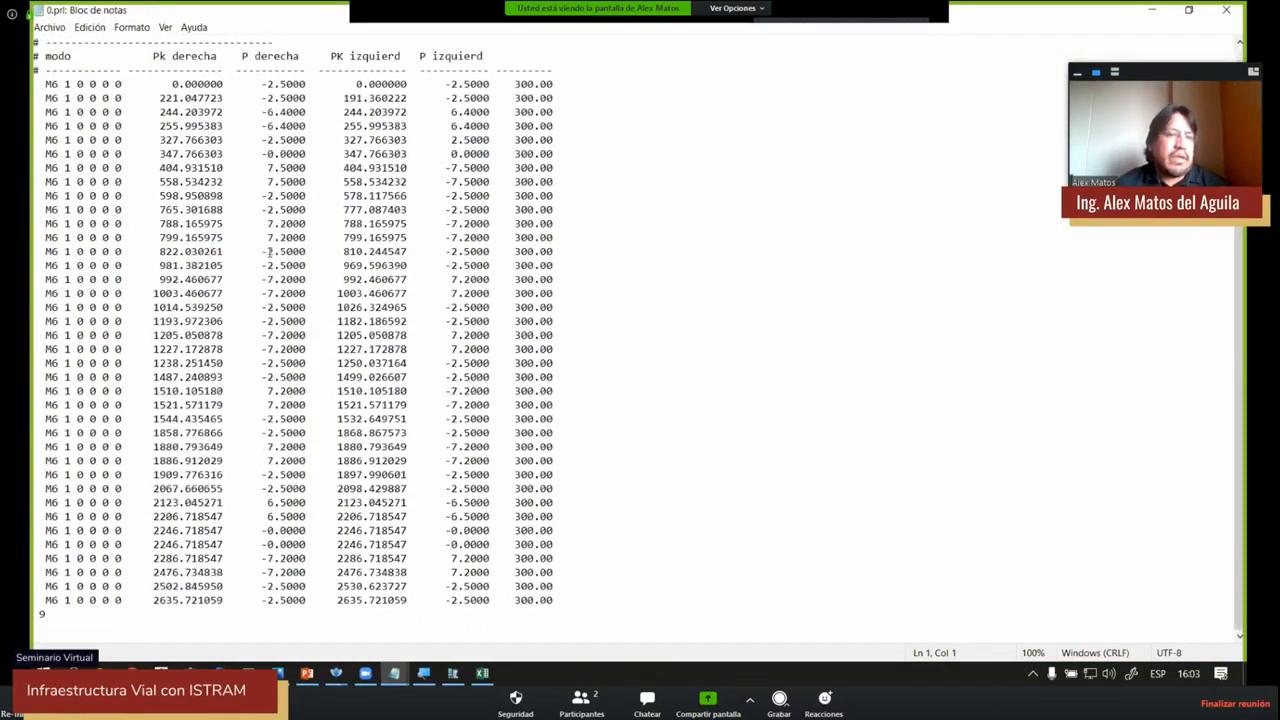
pyautogui.scroll(1, 183, 88)
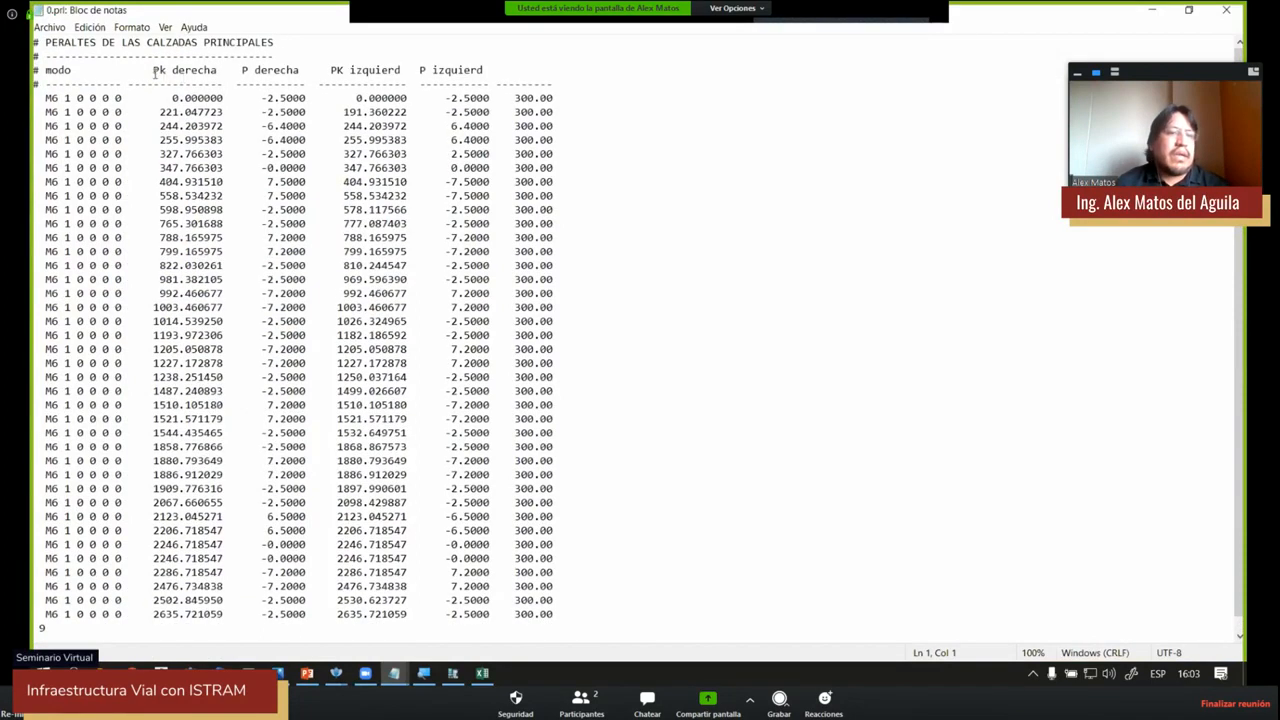
pyautogui.moveTo(154, 72); pyautogui.dragTo(452, 70)
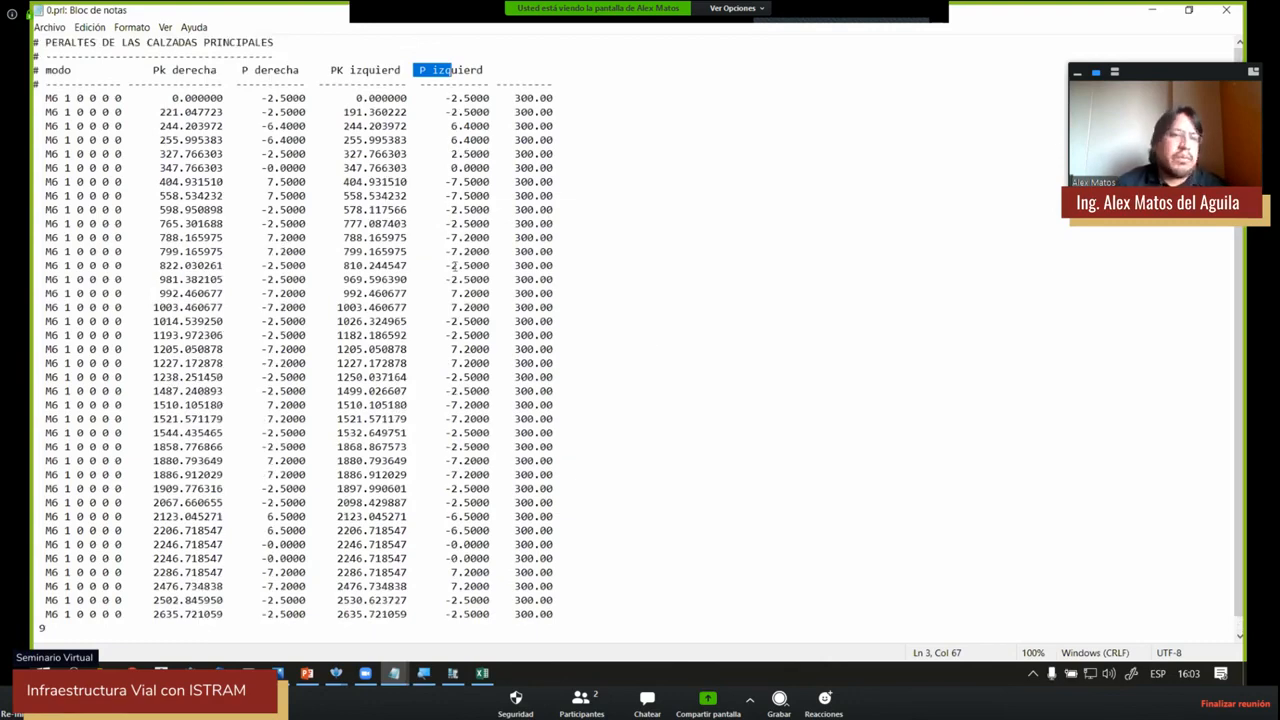
pyautogui.click(1226, 10)
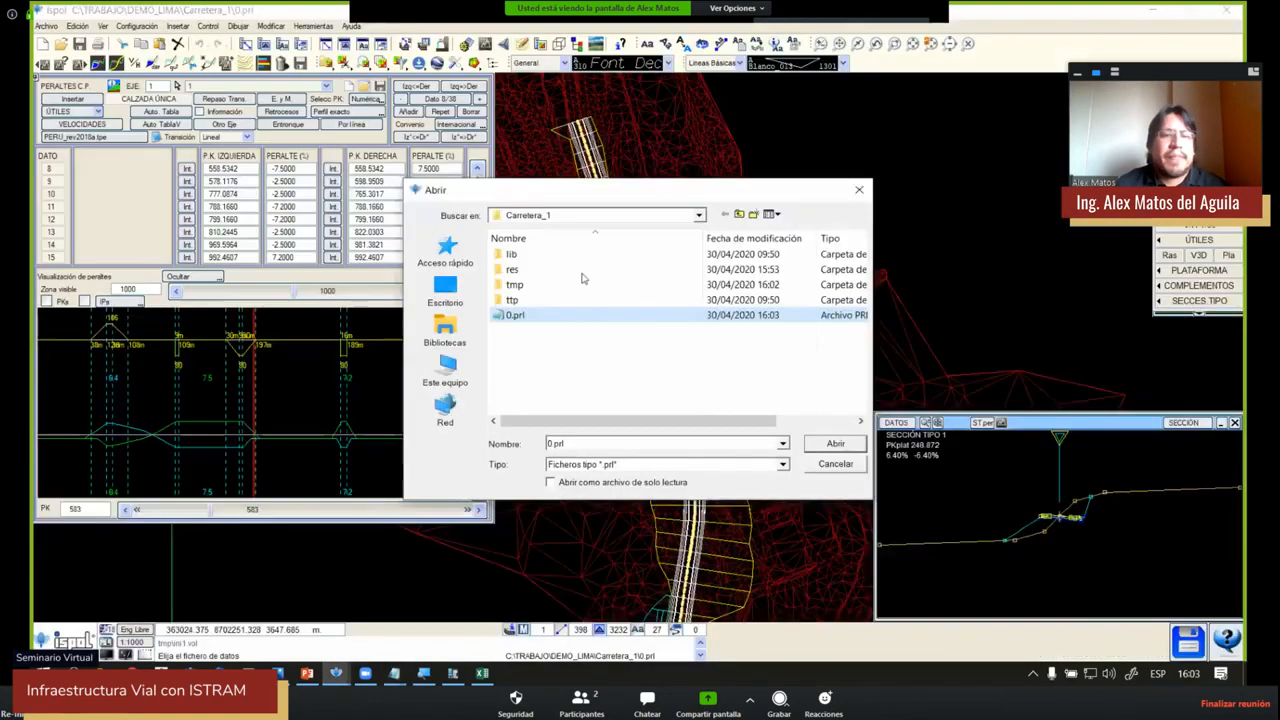
pyautogui.click(836, 465)
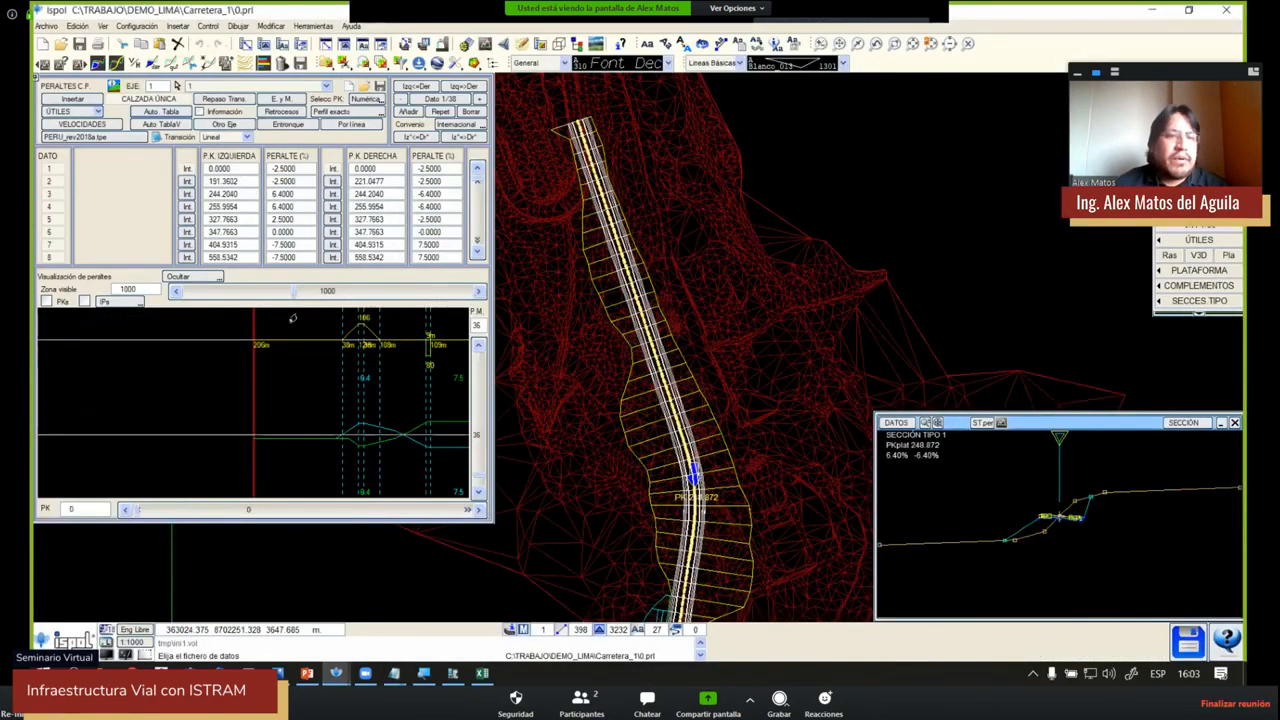
# Leave the superelevations and open the width law of the main carriageways of axis 1
pyautogui.press('Escape')
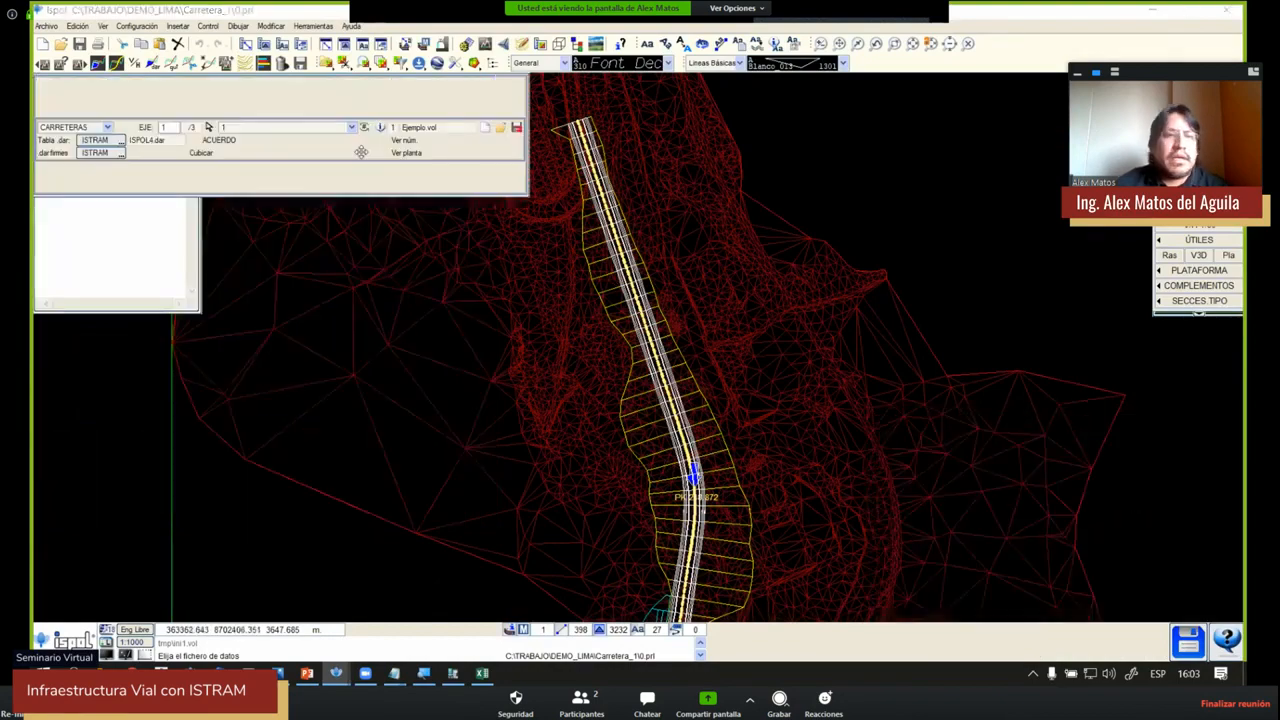
pyautogui.click(178, 171)
pyautogui.click(165, 188)
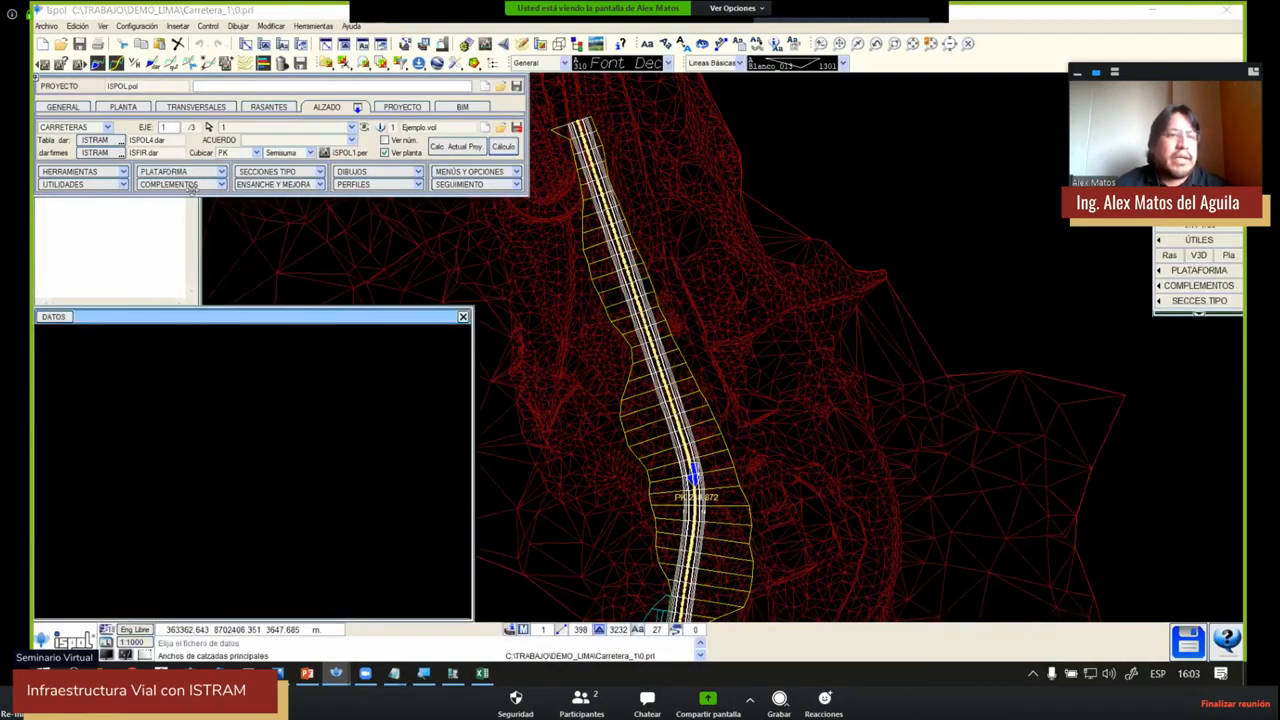
pyautogui.click(462, 316)
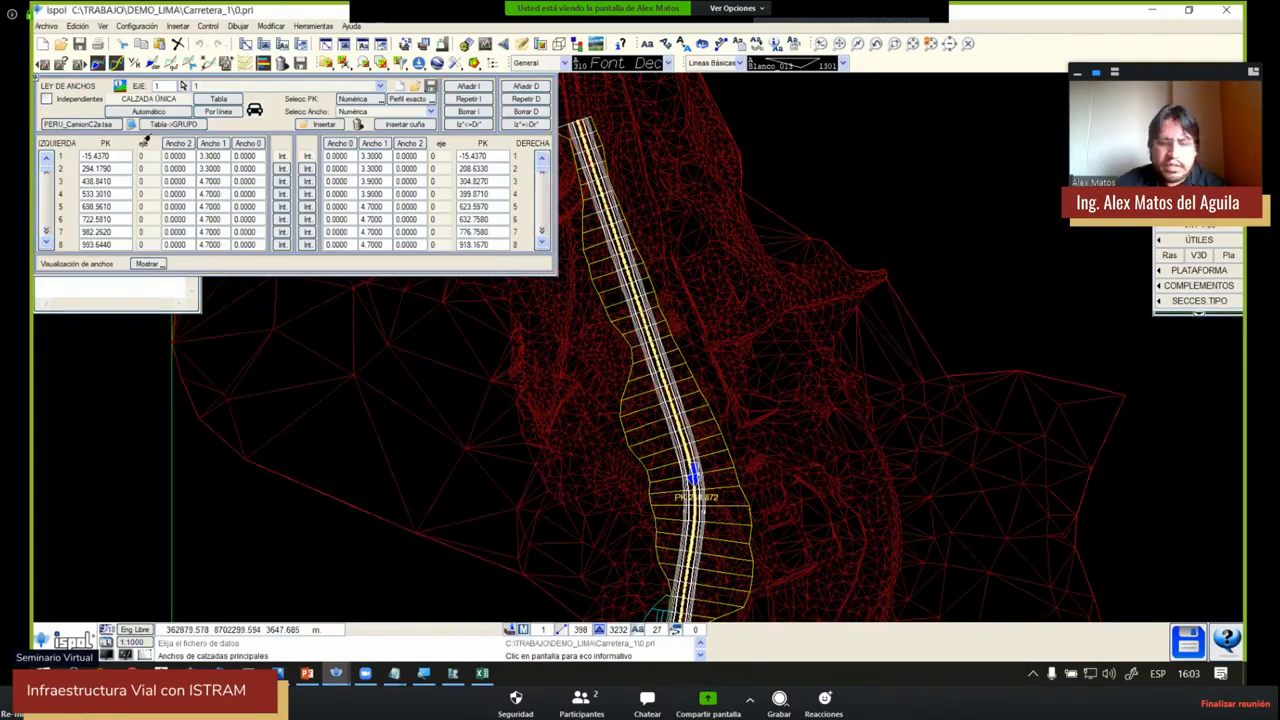
# Examine the ways of defining carriageway widths, including automatic, table, by line and simulated vehicle trajectory
pyautogui.hotkey('ctrl', '1')
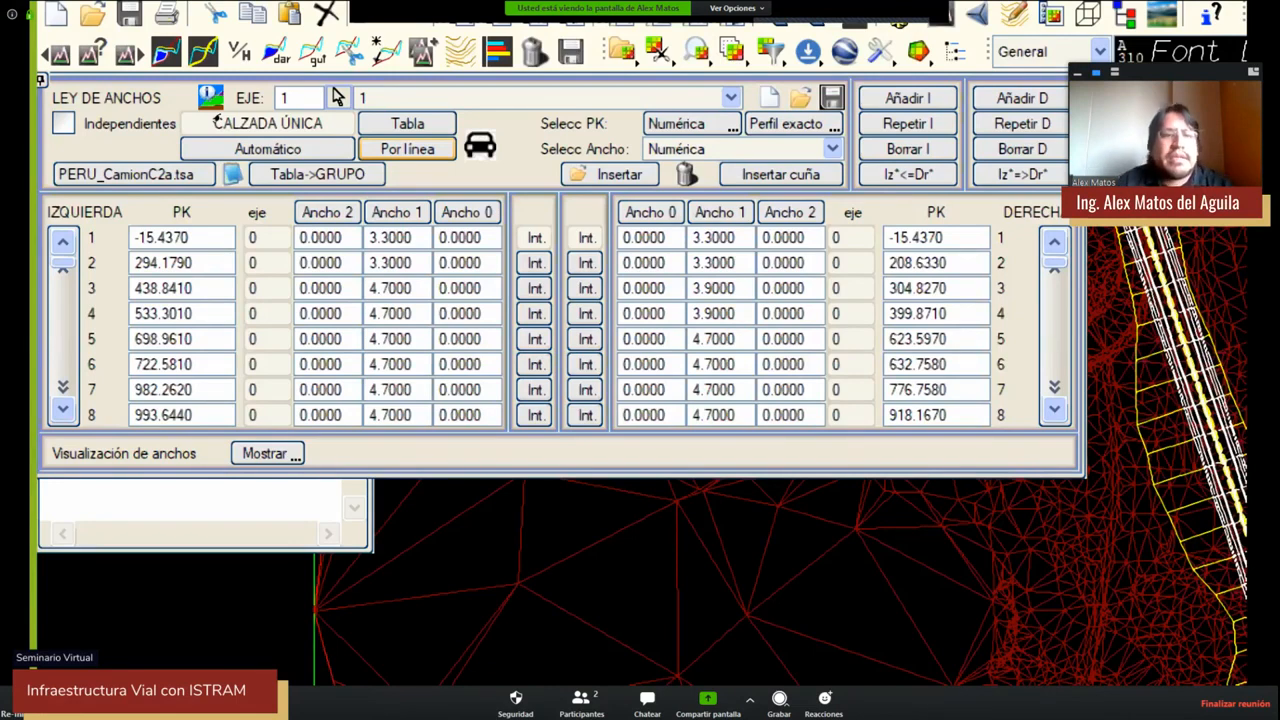
pyautogui.press('ctrl')
pyautogui.press('ctrl')
pyautogui.press('ctrl')
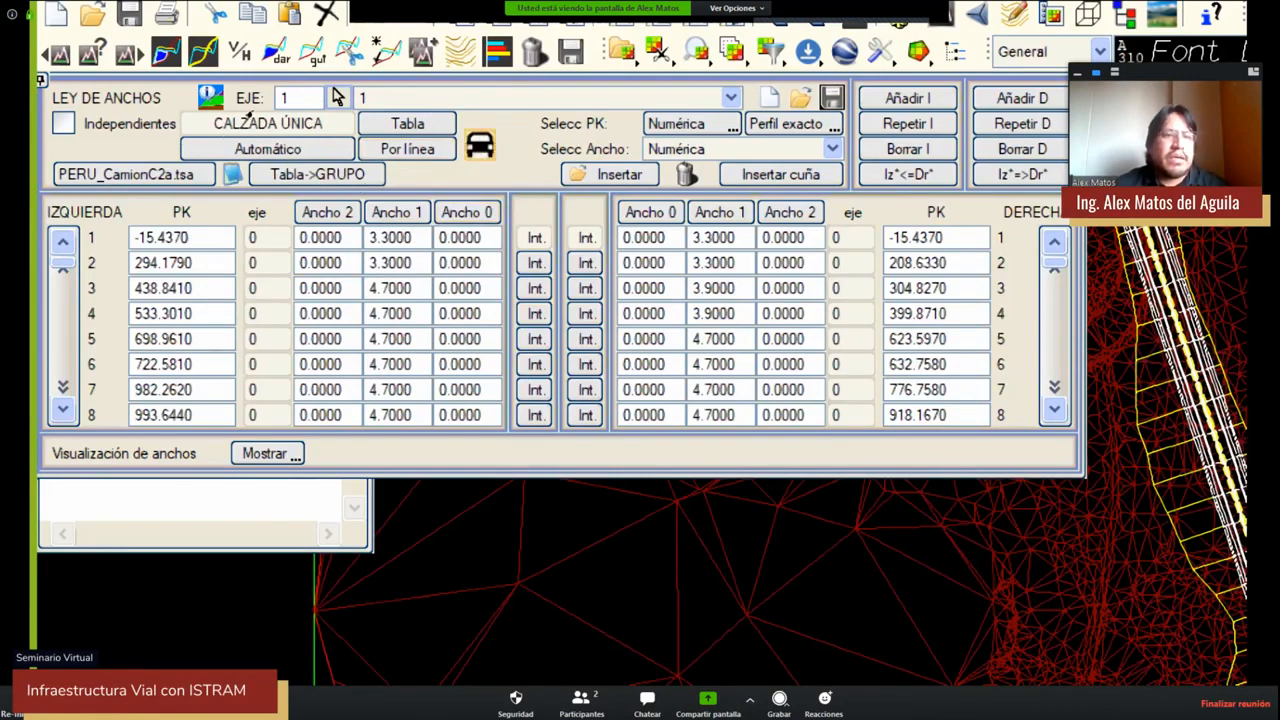
pyautogui.press('ctrl')
pyautogui.press('ctrl')
pyautogui.press('ctrl')
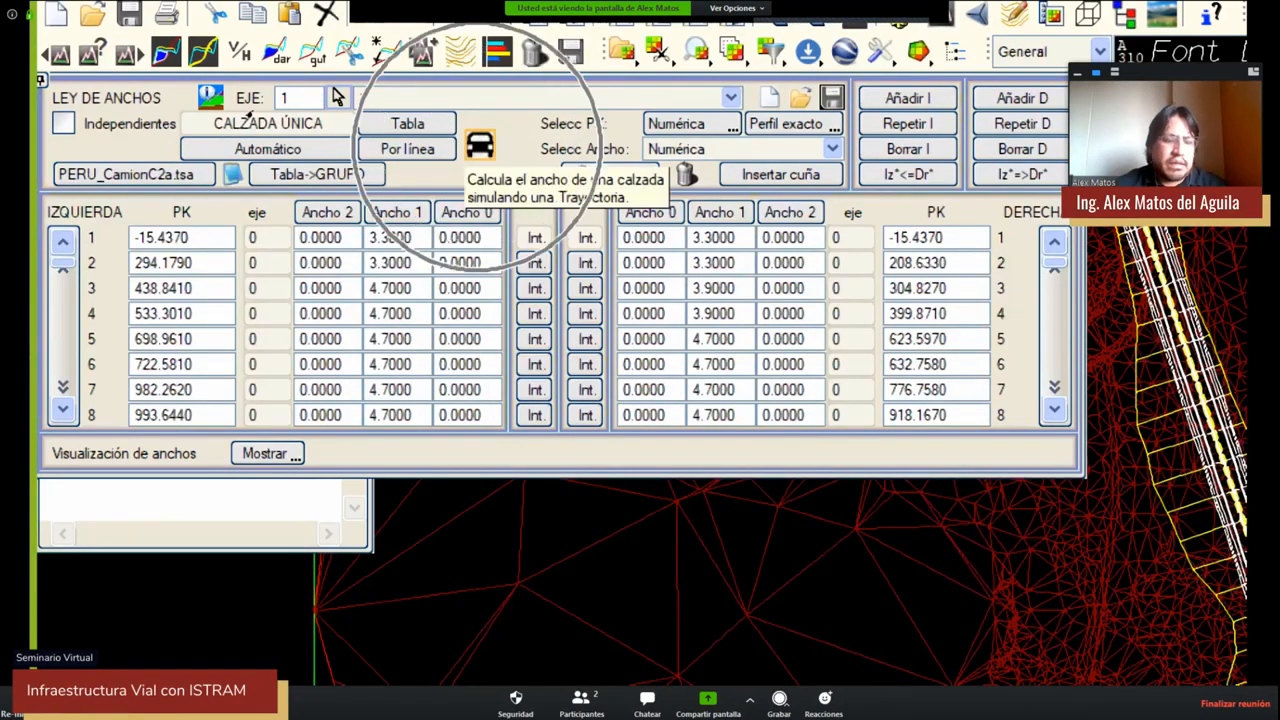
pyautogui.press('ctrl')
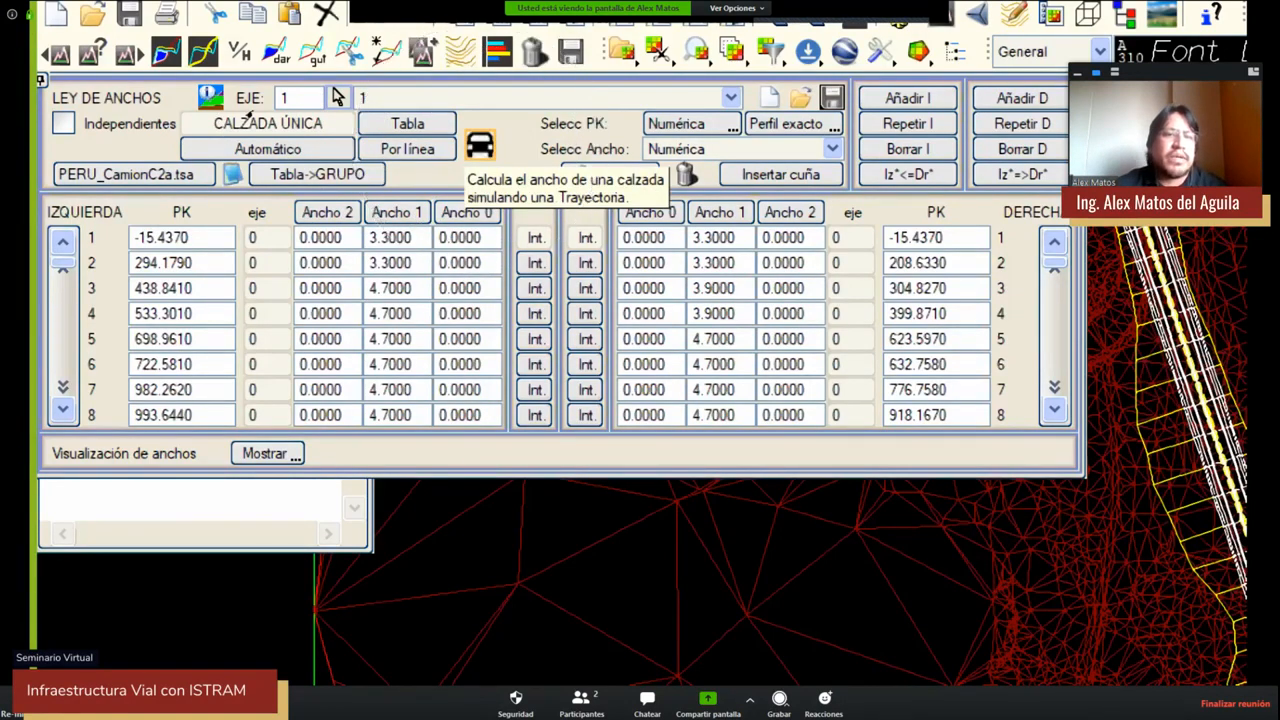
pyautogui.press('ctrl')
pyautogui.press('ctrl')
pyautogui.press('ctrl')
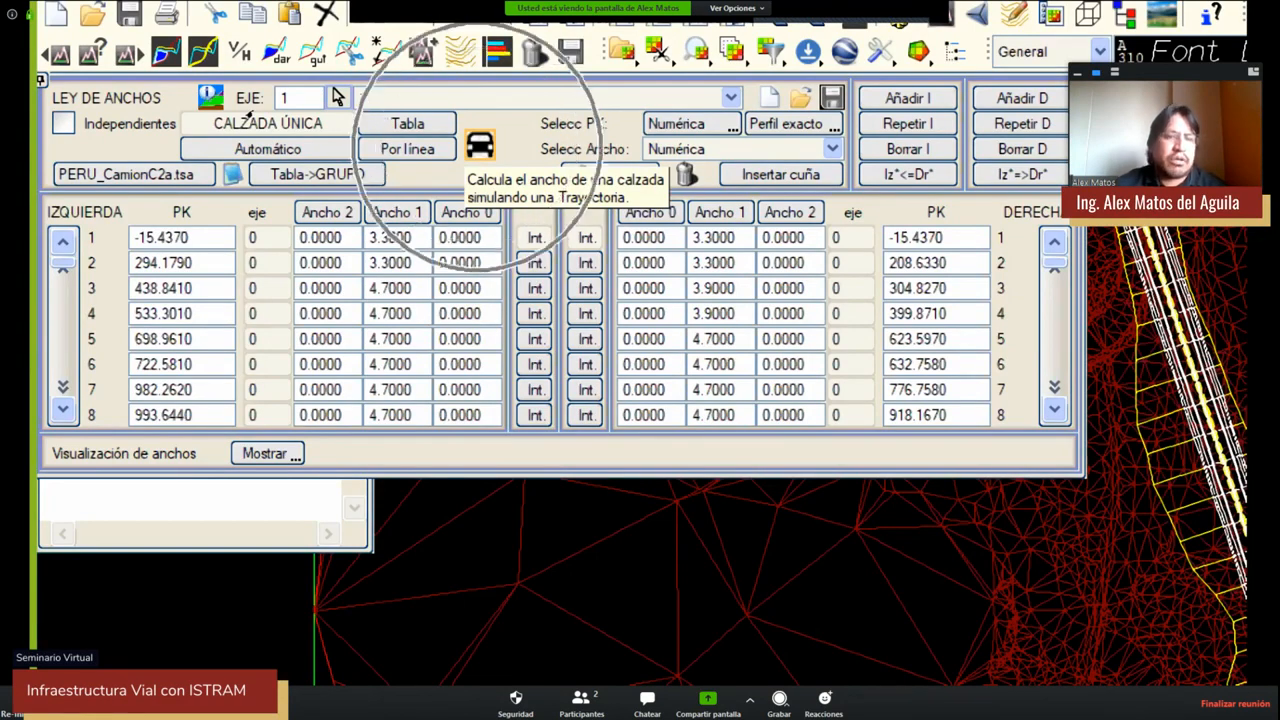
pyautogui.press('ctrl')
pyautogui.press('ctrl')
pyautogui.press('ctrl')
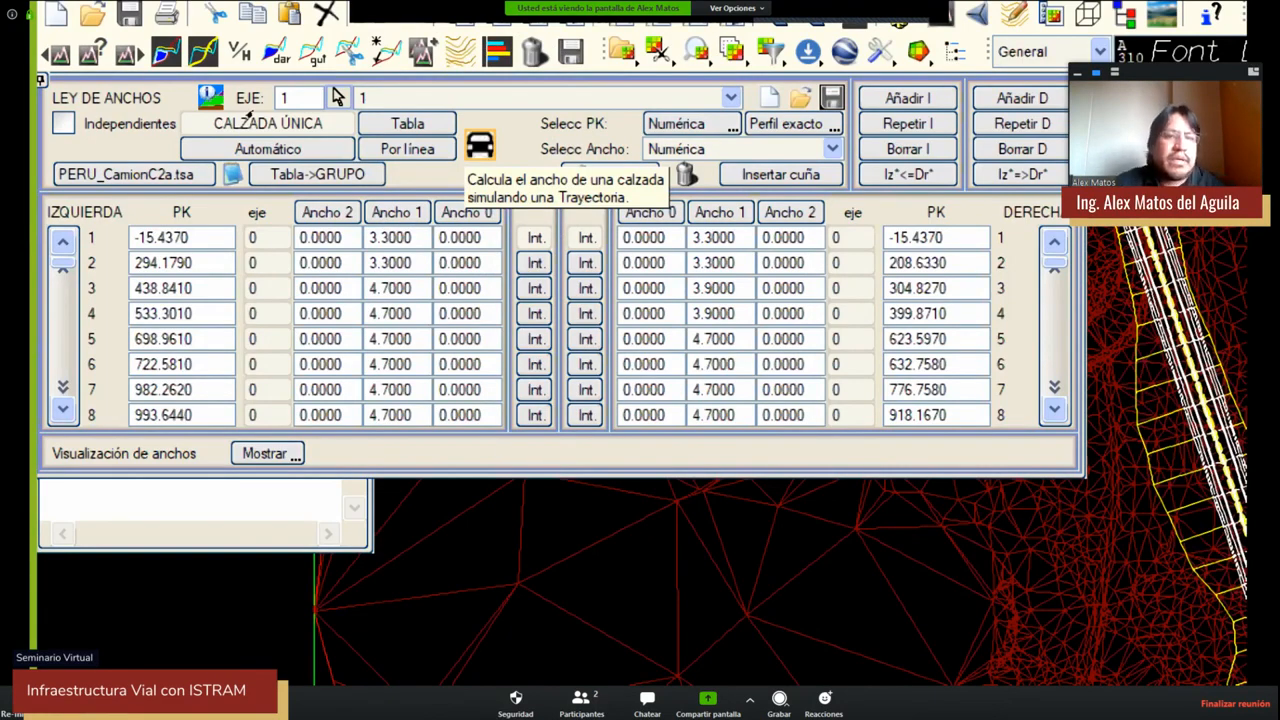
pyautogui.press('ctrl')
# Generate the carriageway widths automatically from PERU_CamionC2a.tsa, with nominal and minimum right half-widths of 3.3 m
pyautogui.click(428, 129)
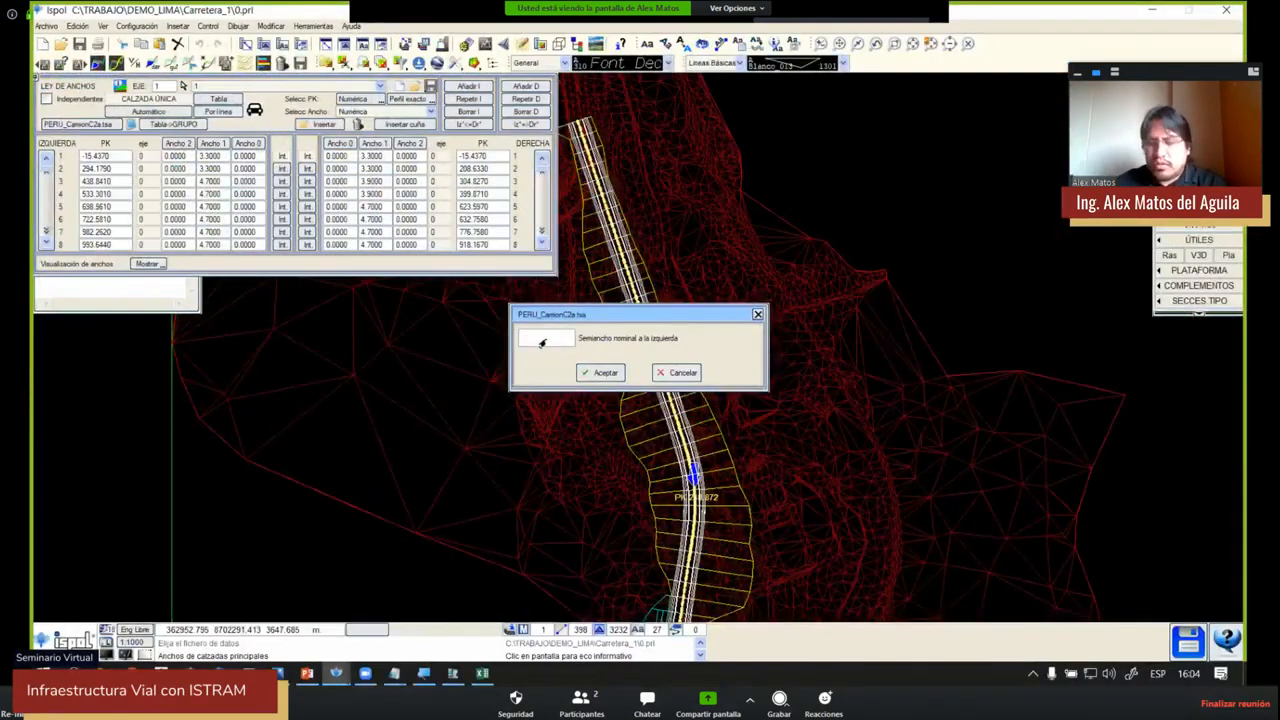
pyautogui.doubleClick(1056, 609)
pyautogui.click(600, 373)
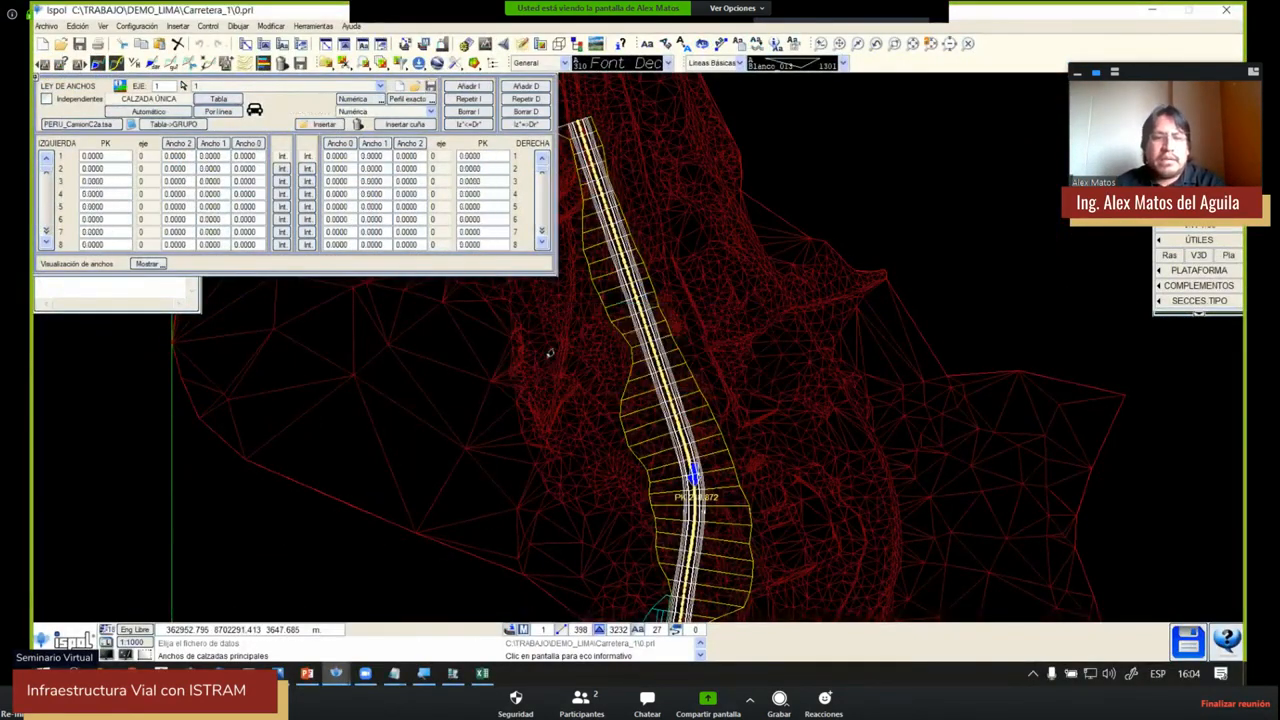
pyautogui.press('Return')
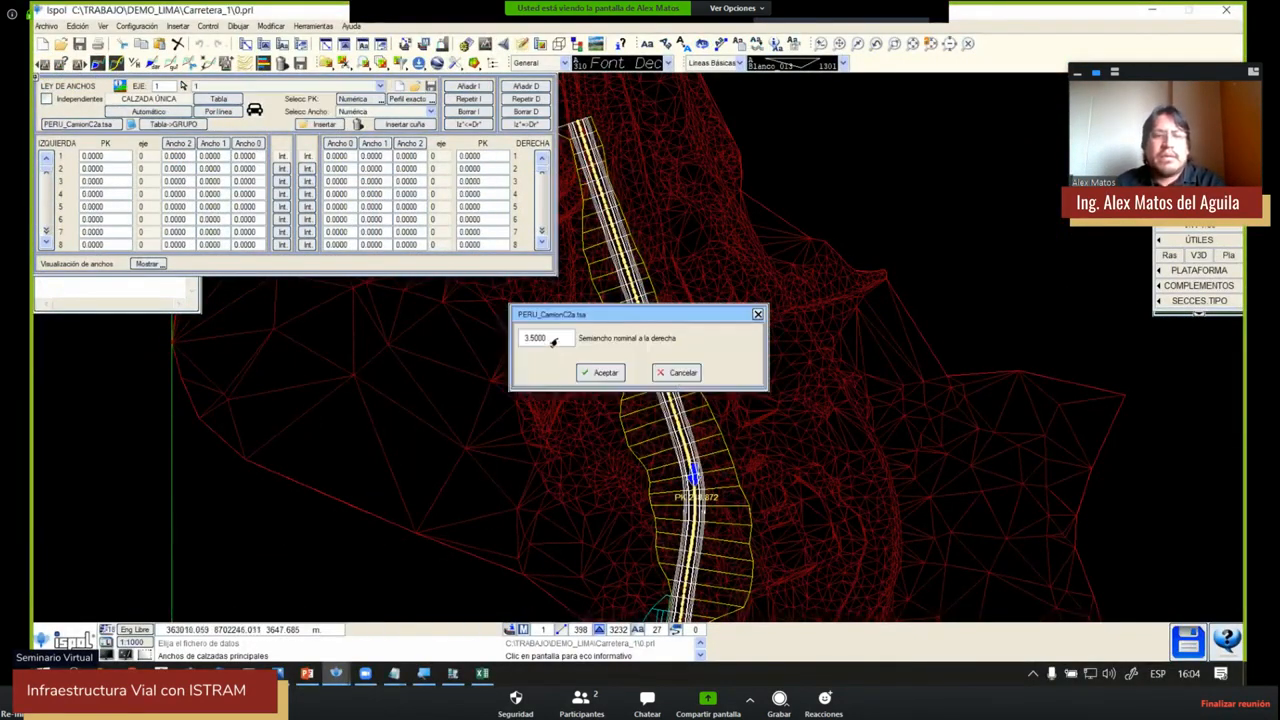
pyautogui.doubleClick(551, 342)
pyautogui.write('3.3')
pyautogui.click(586, 371)
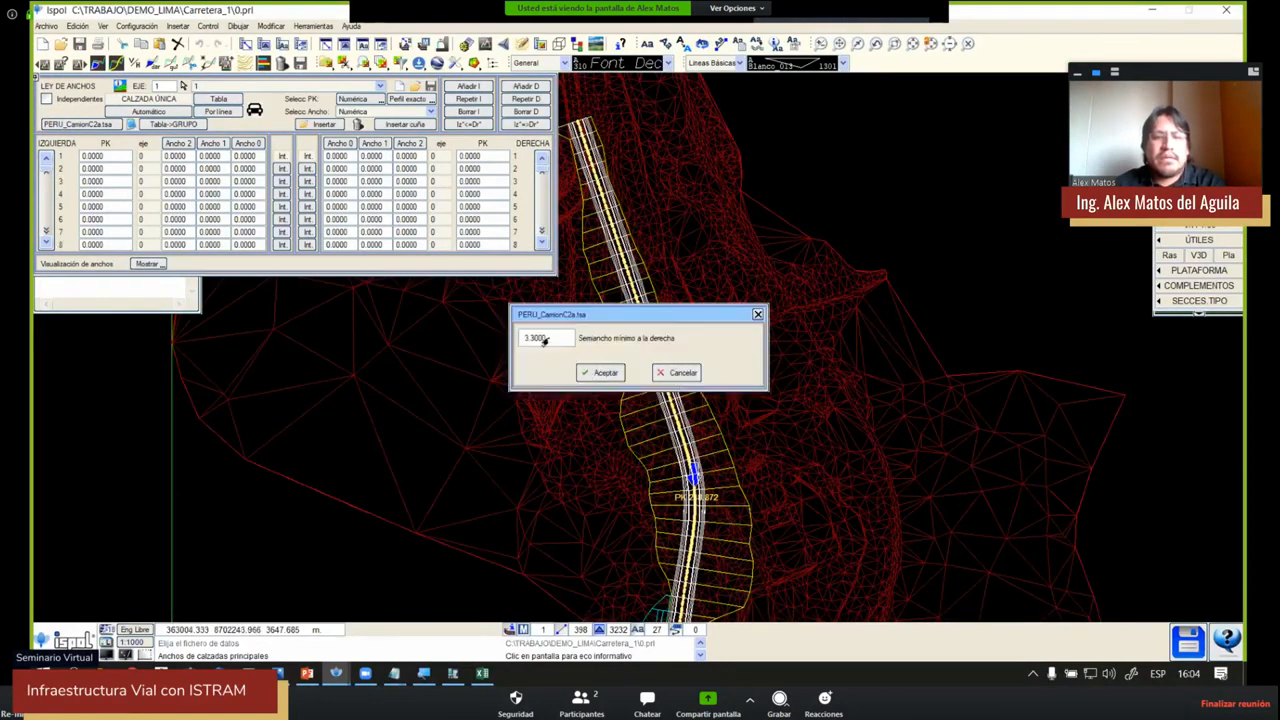
pyautogui.click(592, 374)
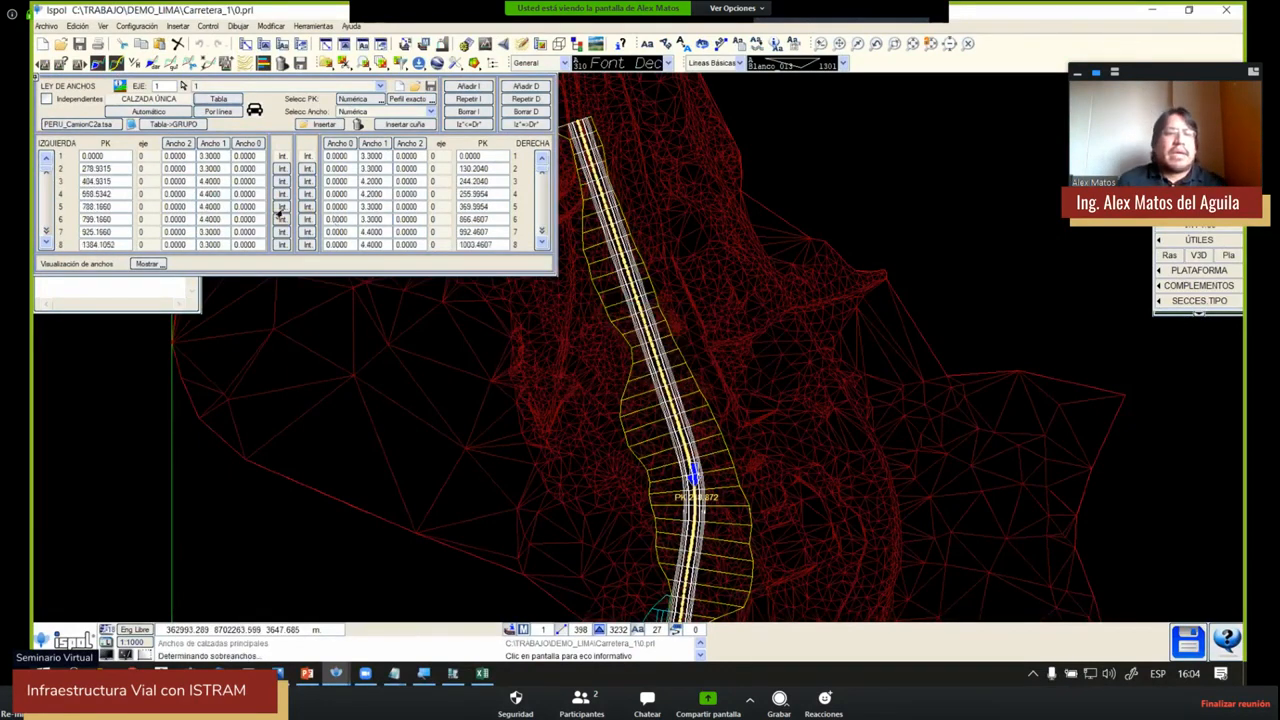
# Display the width diagram of axis 1 and review the widenings along the alignment
pyautogui.click(147, 263)
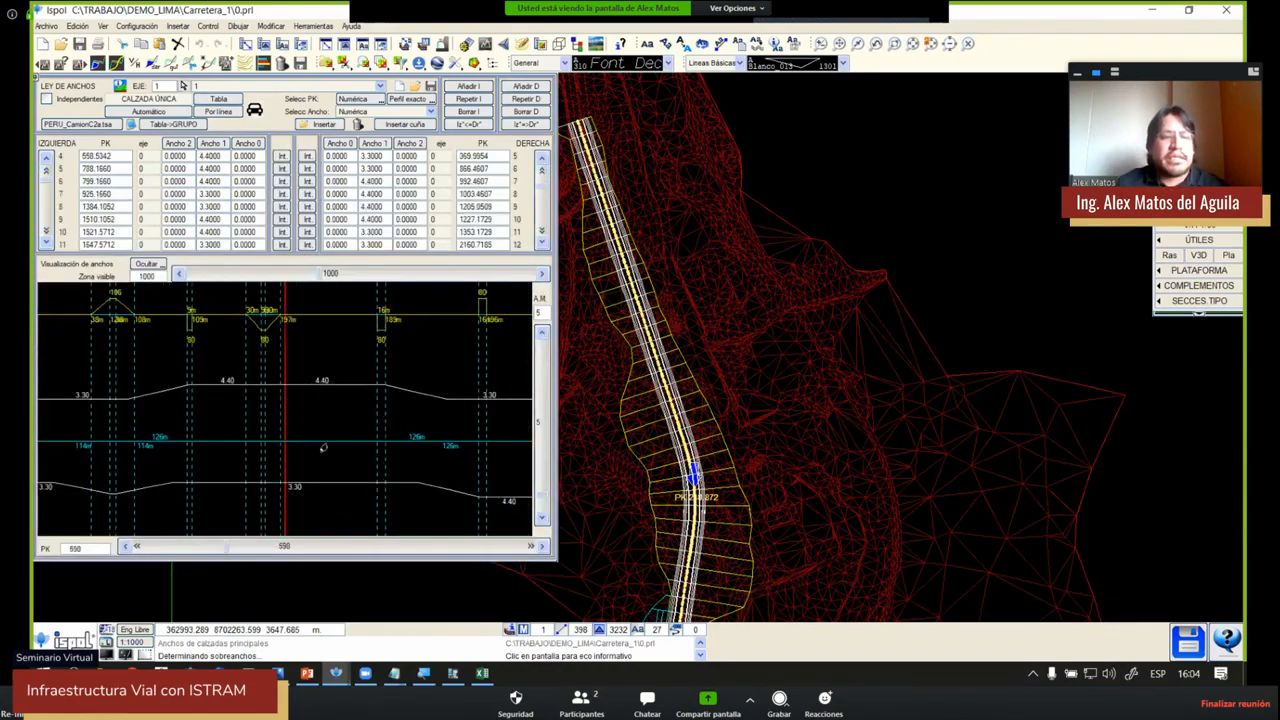
pyautogui.scroll(-2, 290, 455)
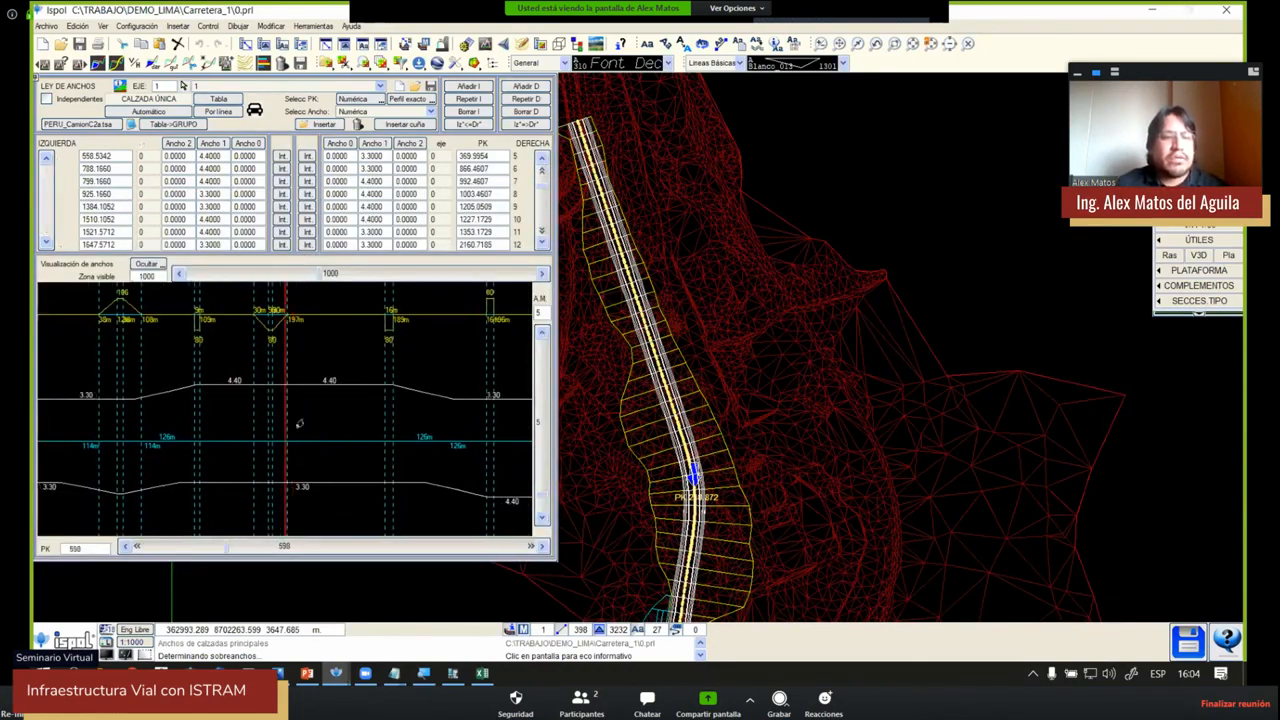
pyautogui.scroll(-6, 265, 445)
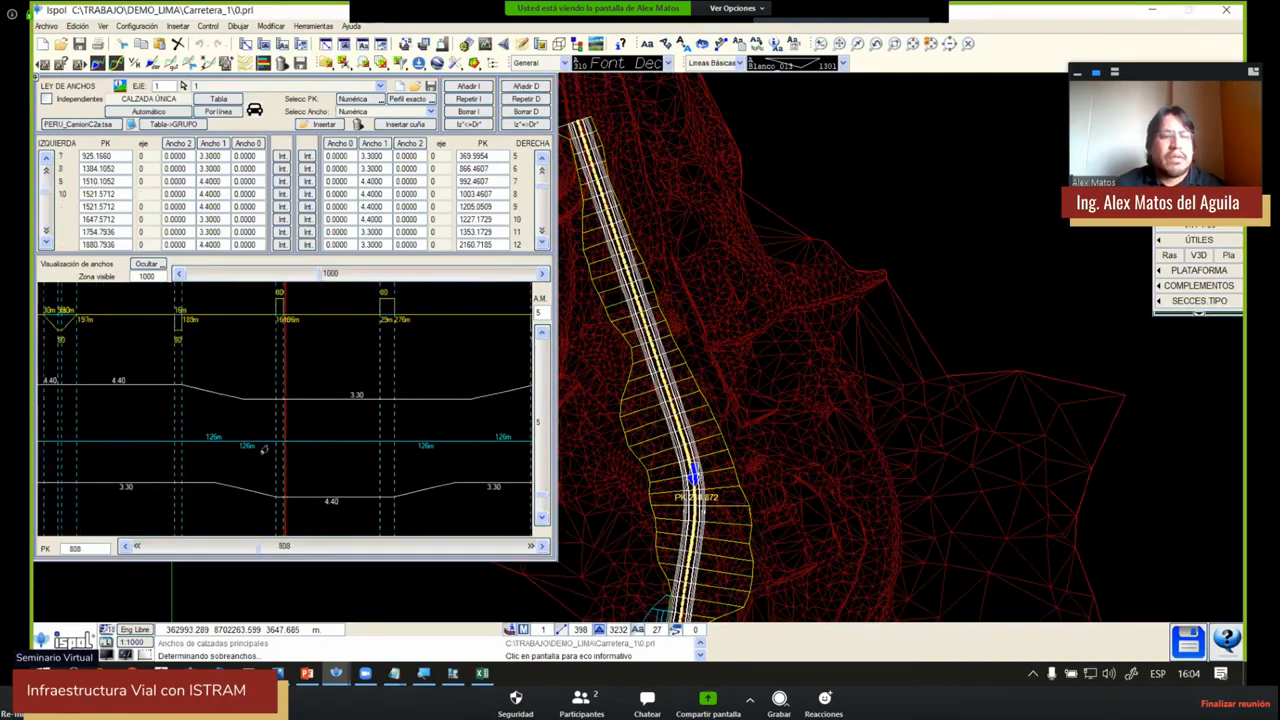
pyautogui.scroll(-2, 370, 435)
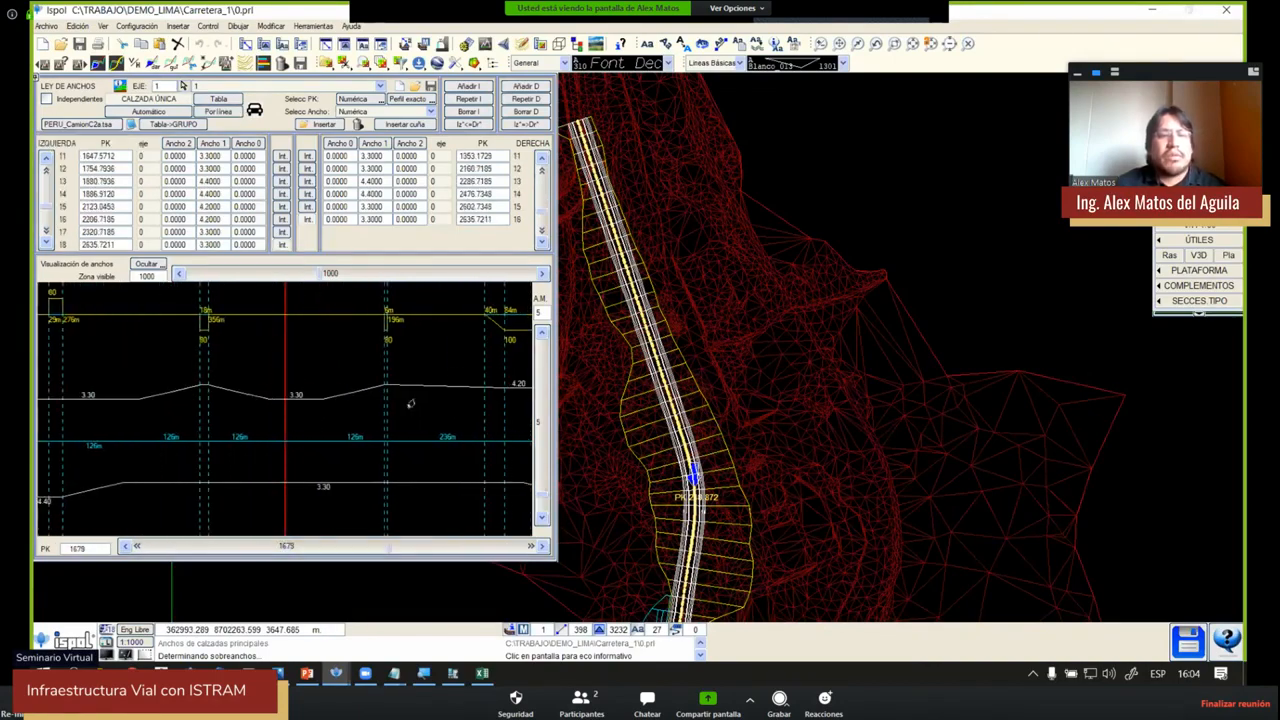
# Display the real cross section of axis 1 at PK 251.338 and enlarge the section window
pyautogui.click(758, 470)
pyautogui.rightClick(1025, 499)
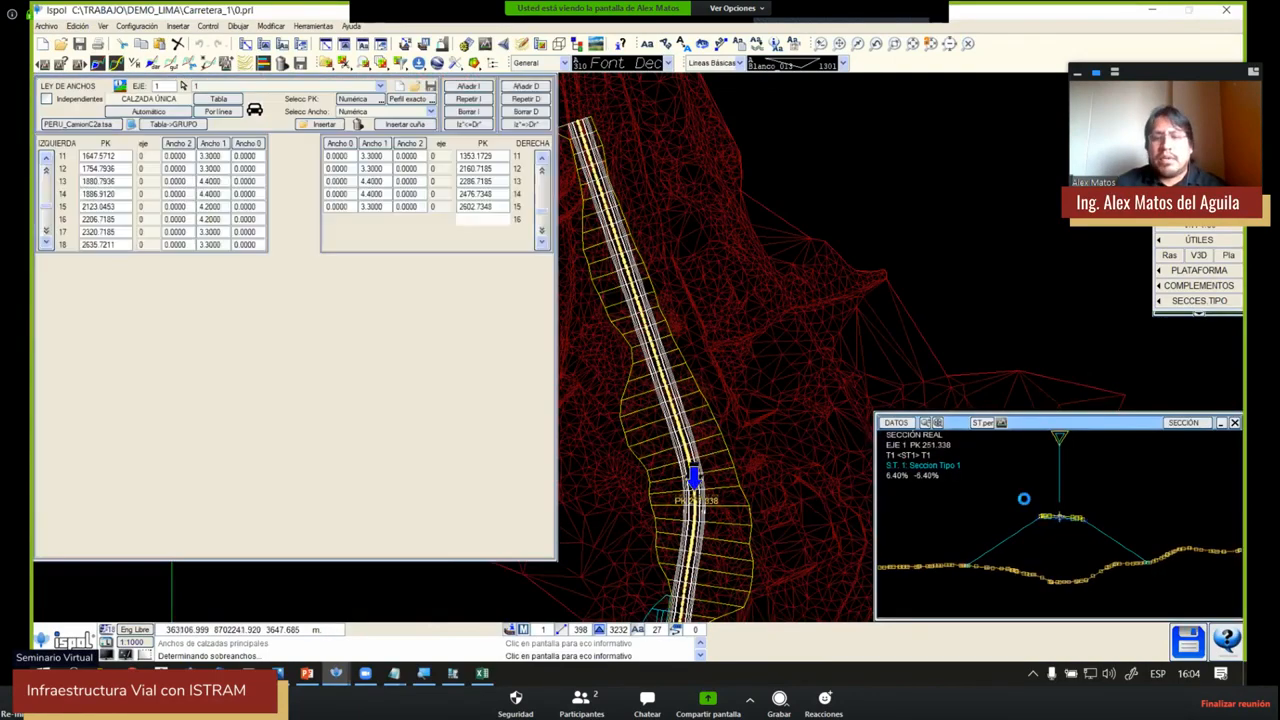
pyautogui.moveTo(878, 416); pyautogui.dragTo(569, 241)
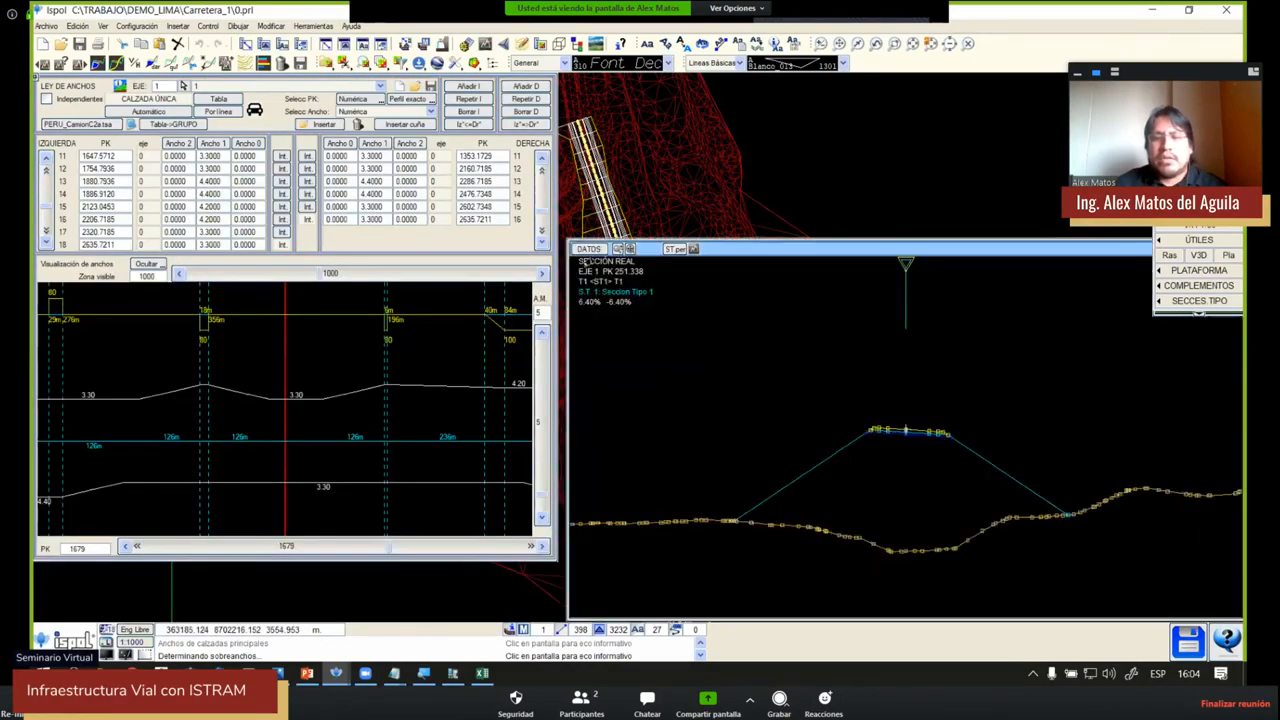
# Inspect the platform of the section at PK 251.338 up close, reduce the section window and leave the carriageway widths settings
pyautogui.scroll(7, 912, 433)
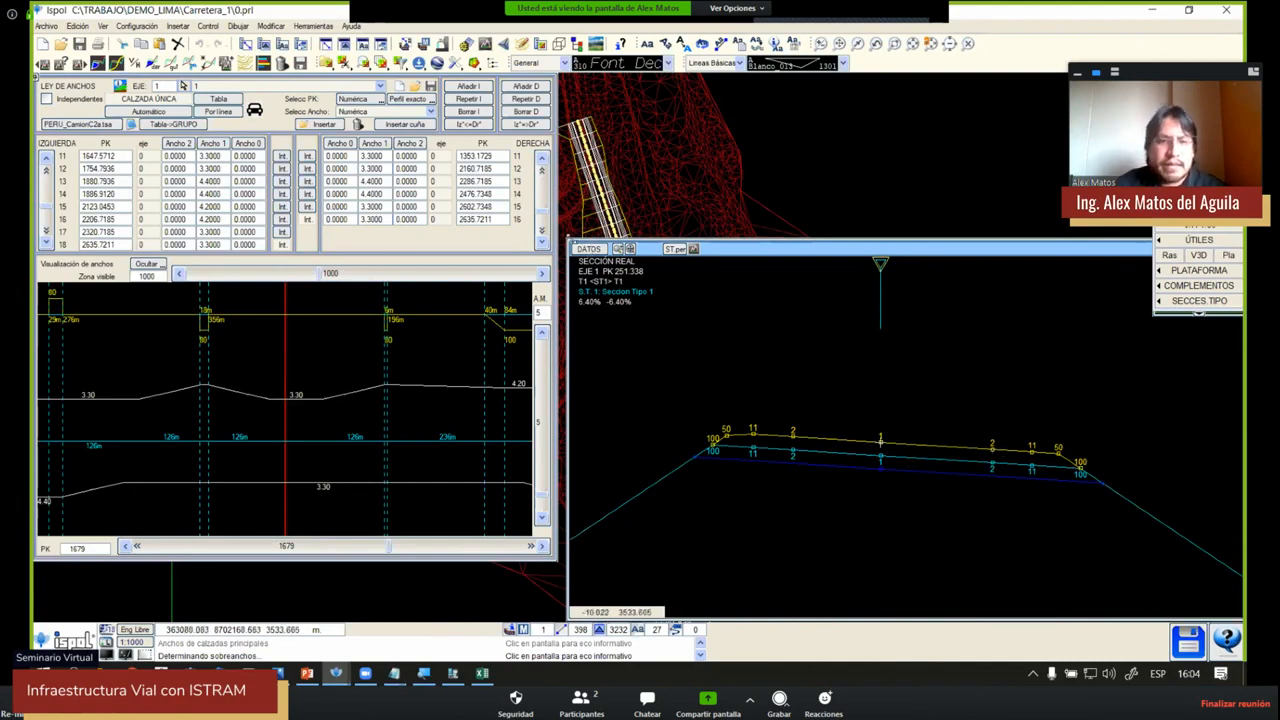
pyautogui.moveTo(571, 242); pyautogui.dragTo(835, 387)
pyautogui.press('Escape')
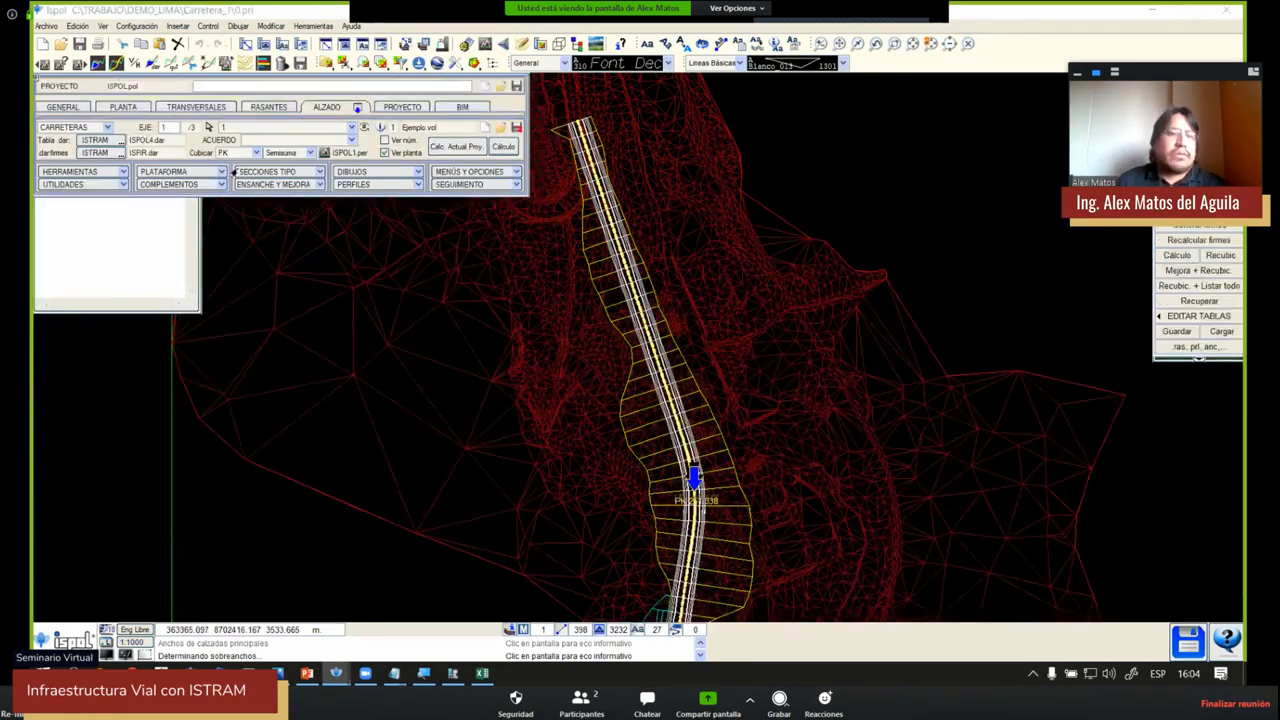
# Examine the list of available layers in the pavement package (paquete de firme) settings of axis 1, and leave them
pyautogui.click(177, 174)
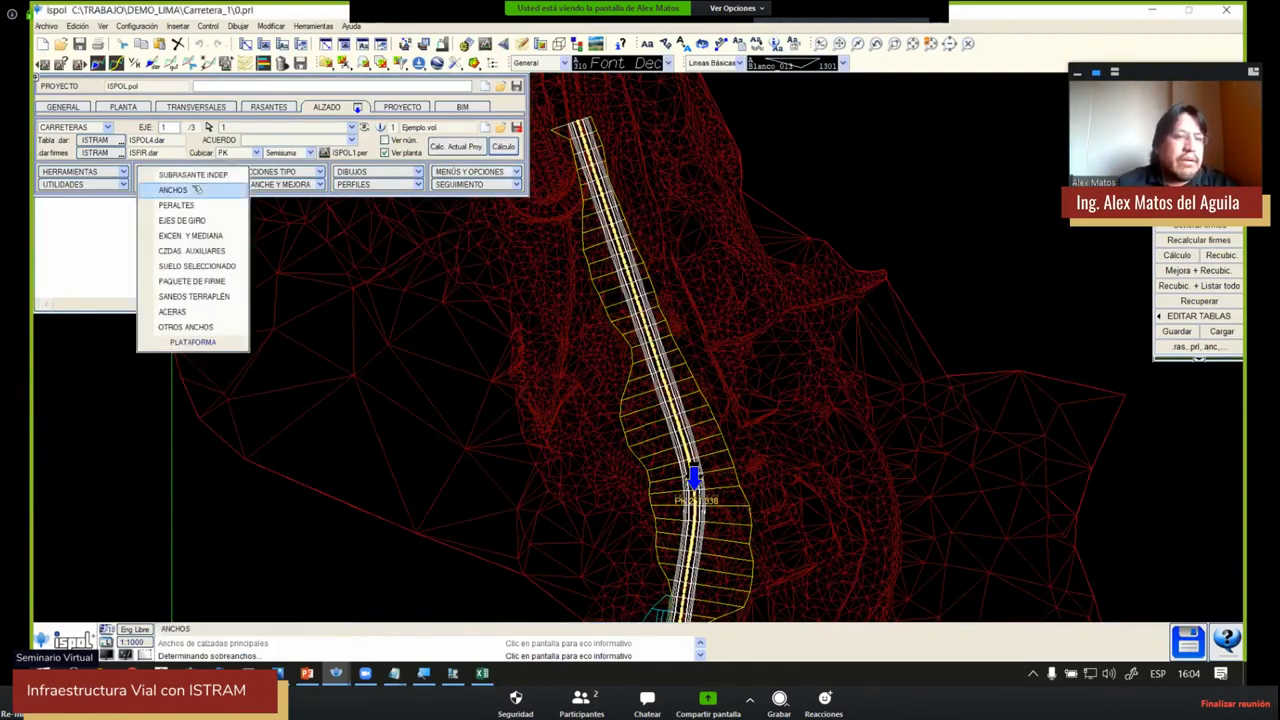
pyautogui.click(209, 283)
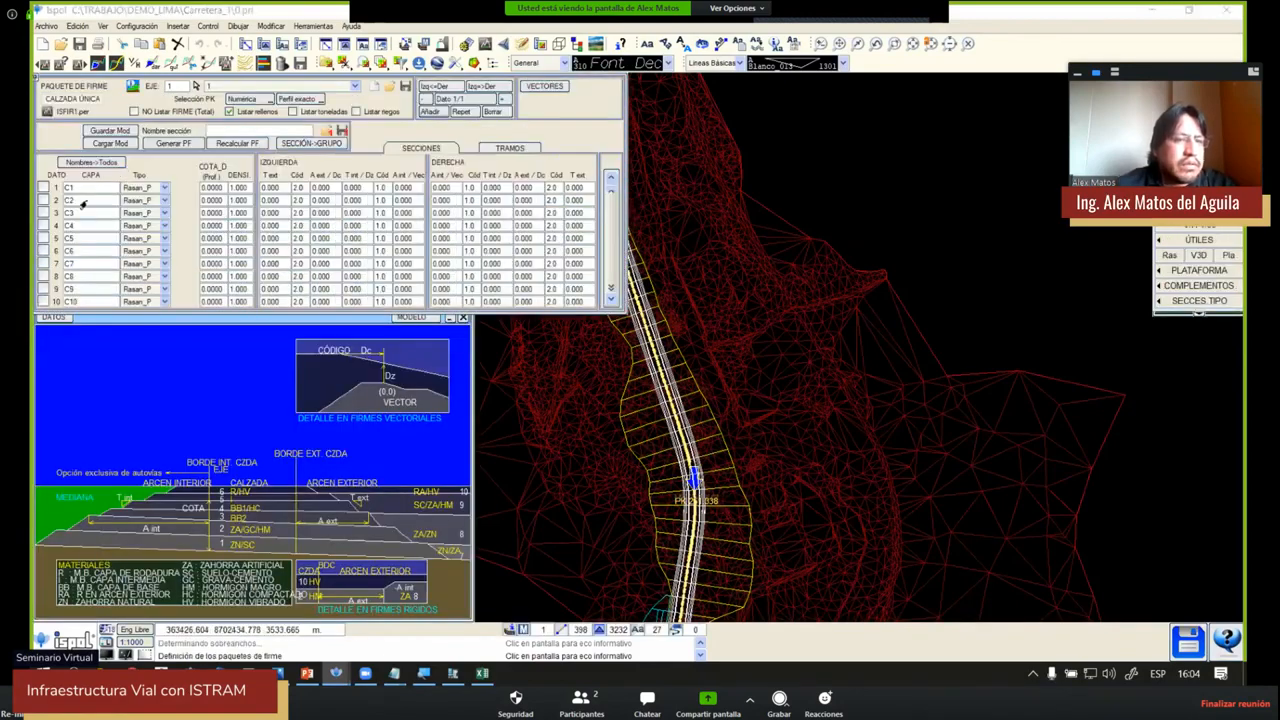
pyautogui.scroll(-2, 114, 234)
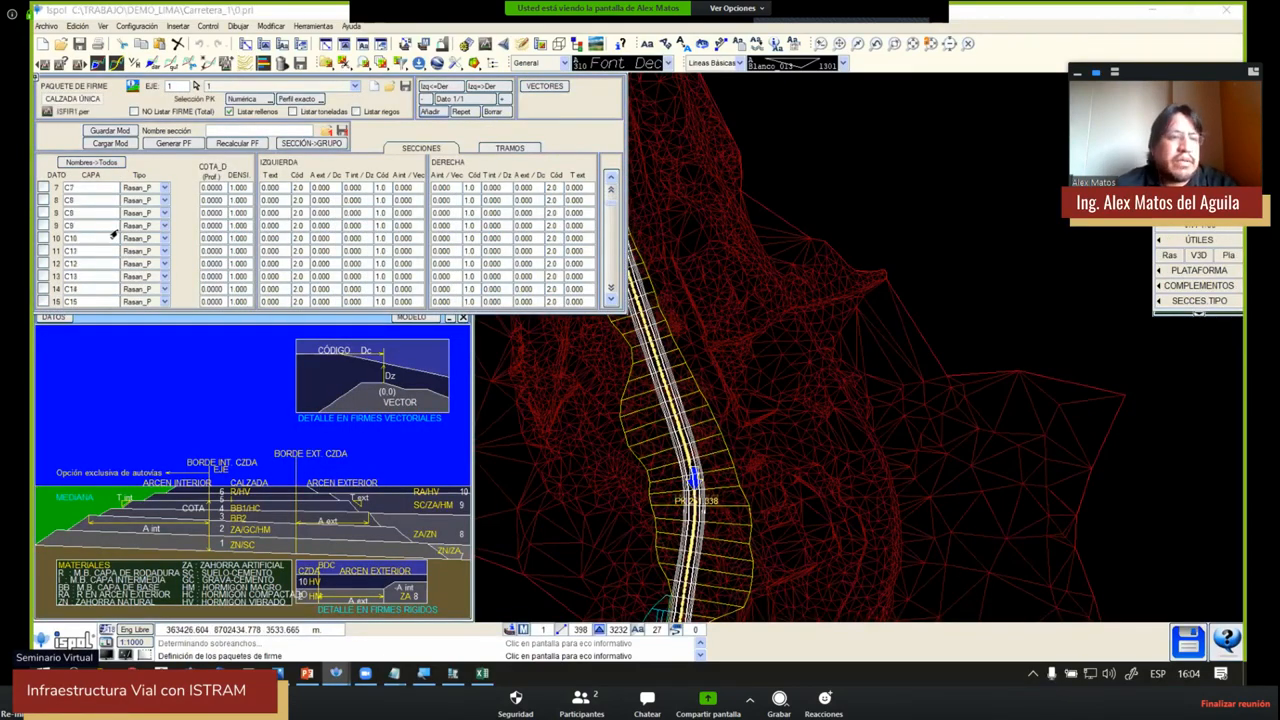
pyautogui.scroll(-8, 114, 234)
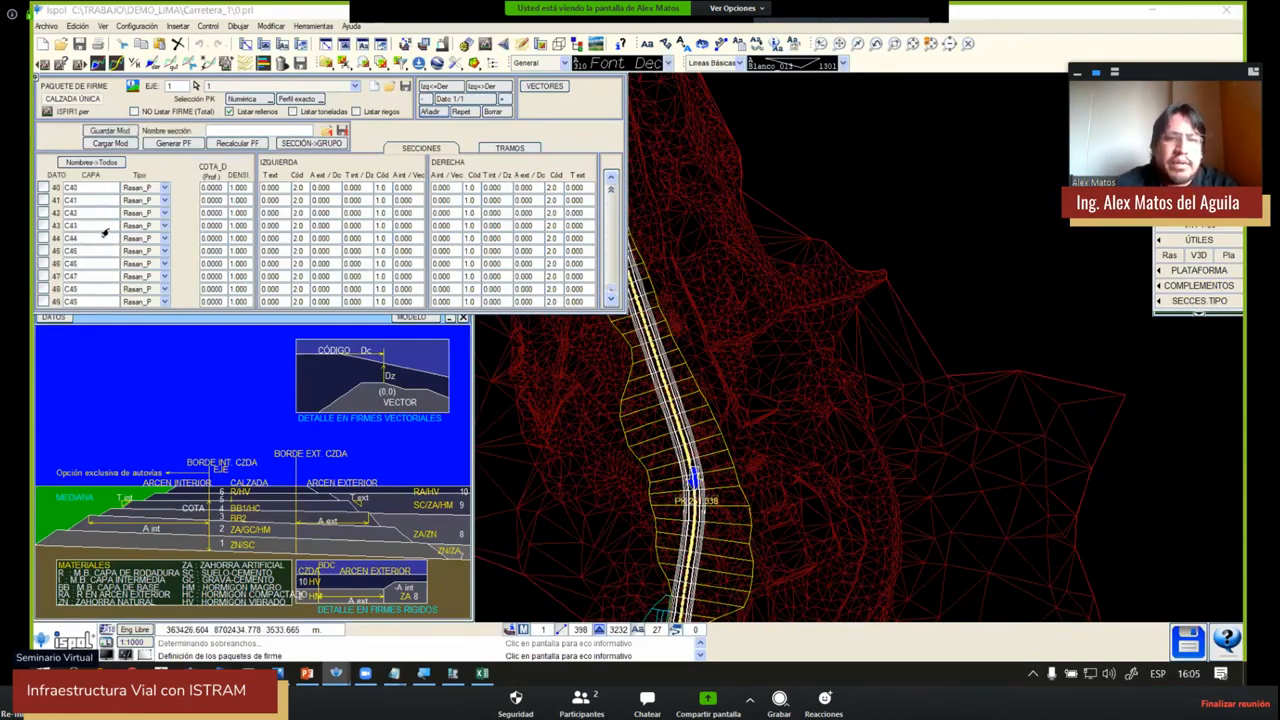
pyautogui.scroll(2, 104, 233)
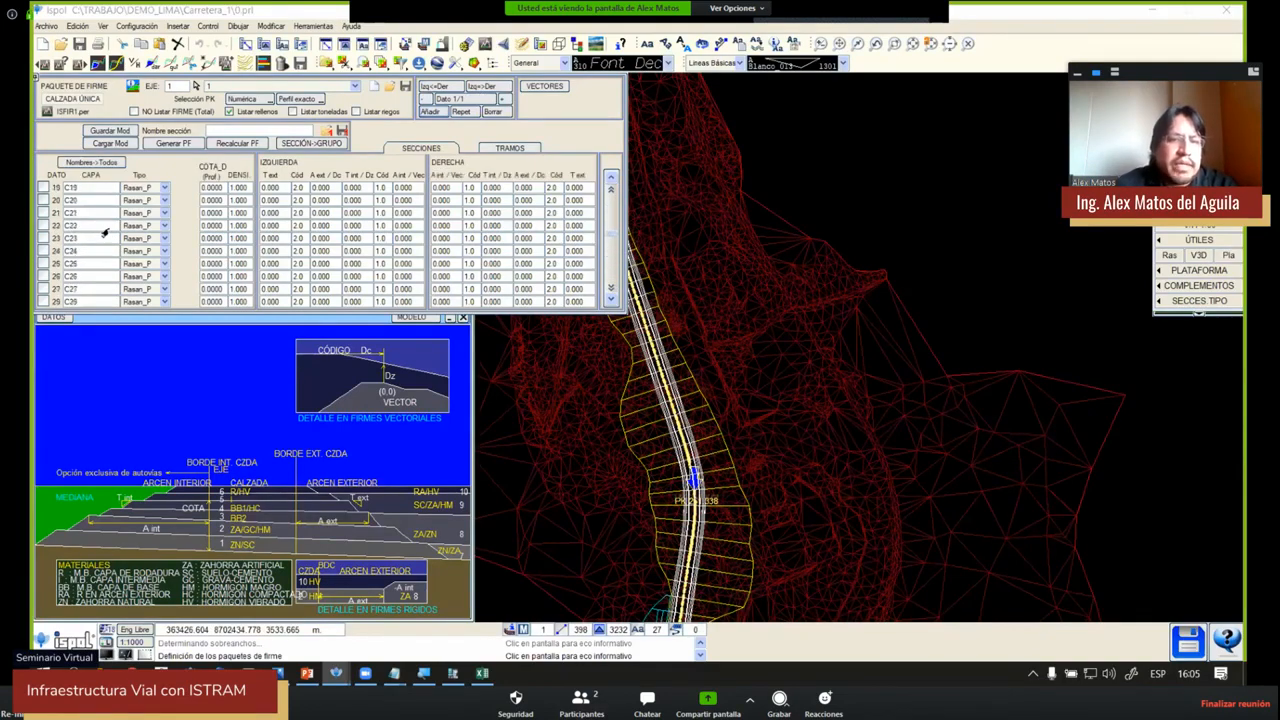
pyautogui.scroll(6, 104, 233)
pyautogui.scroll(3, 104, 233)
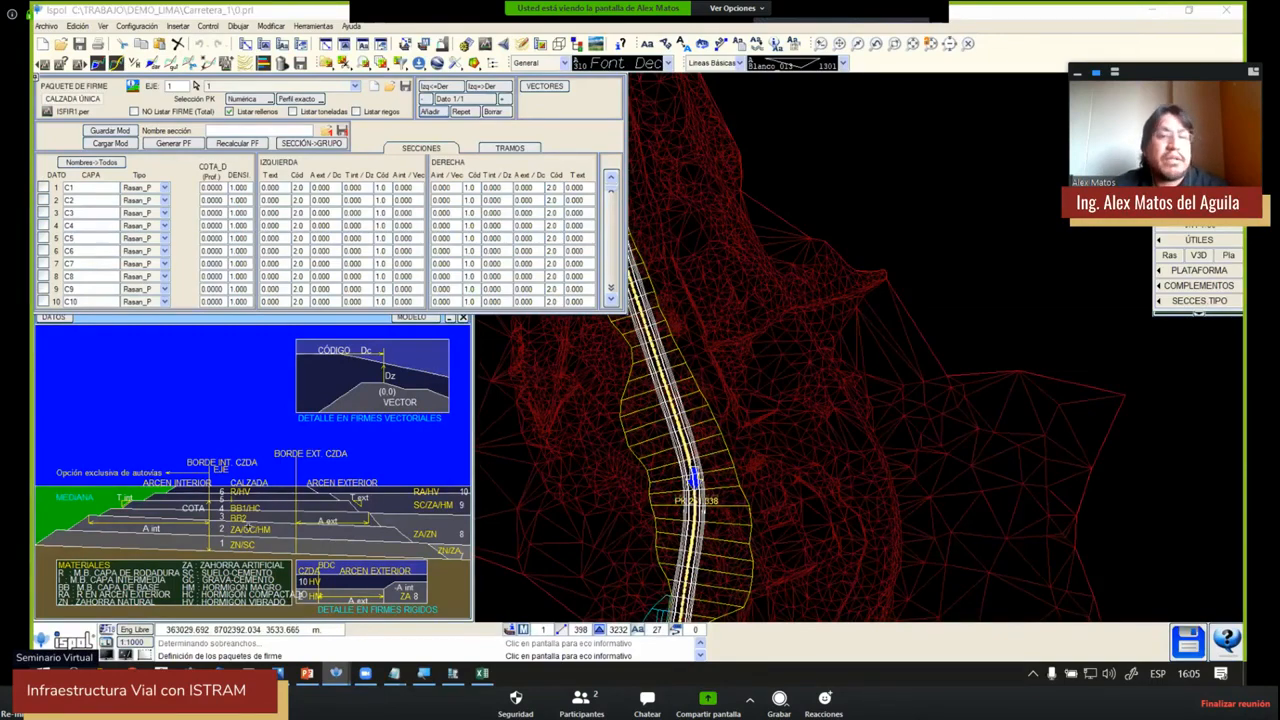
pyautogui.click(502, 152)
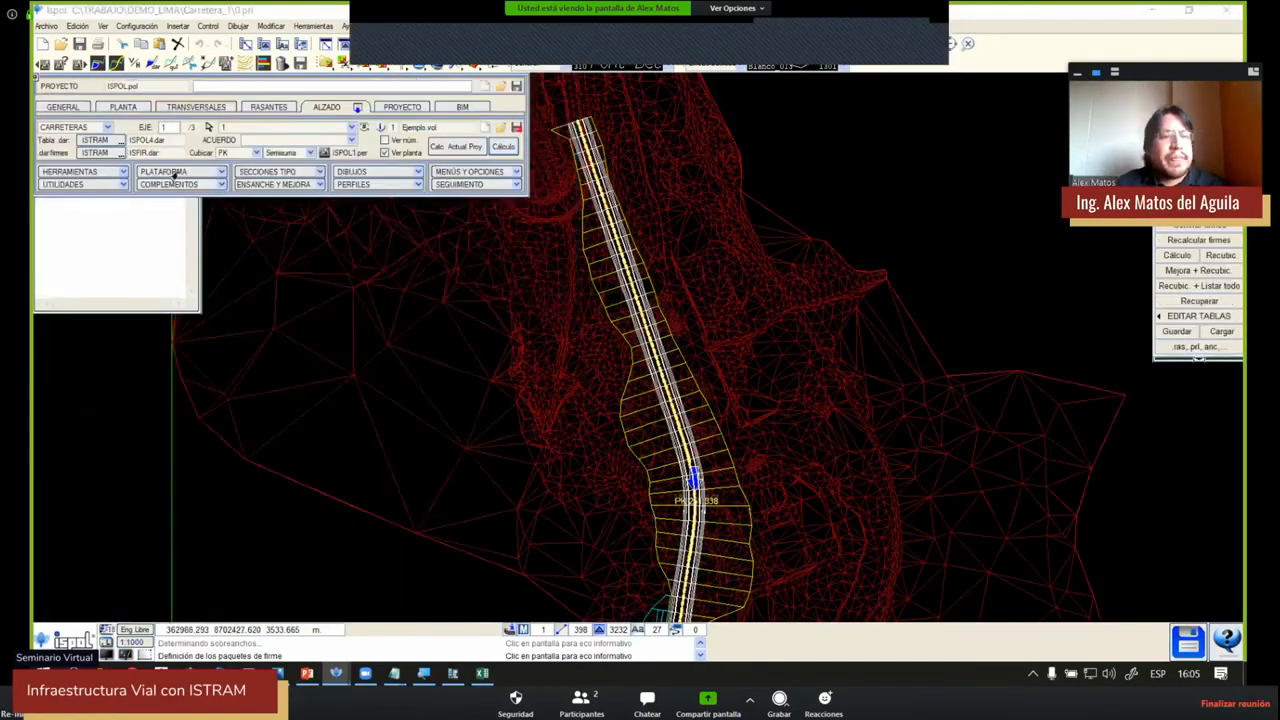
# Open the selected soil (suelo seleccionado) settings of axis 1 and enlarge the typical section at PK 243.008 around its platform
pyautogui.click(178, 174)
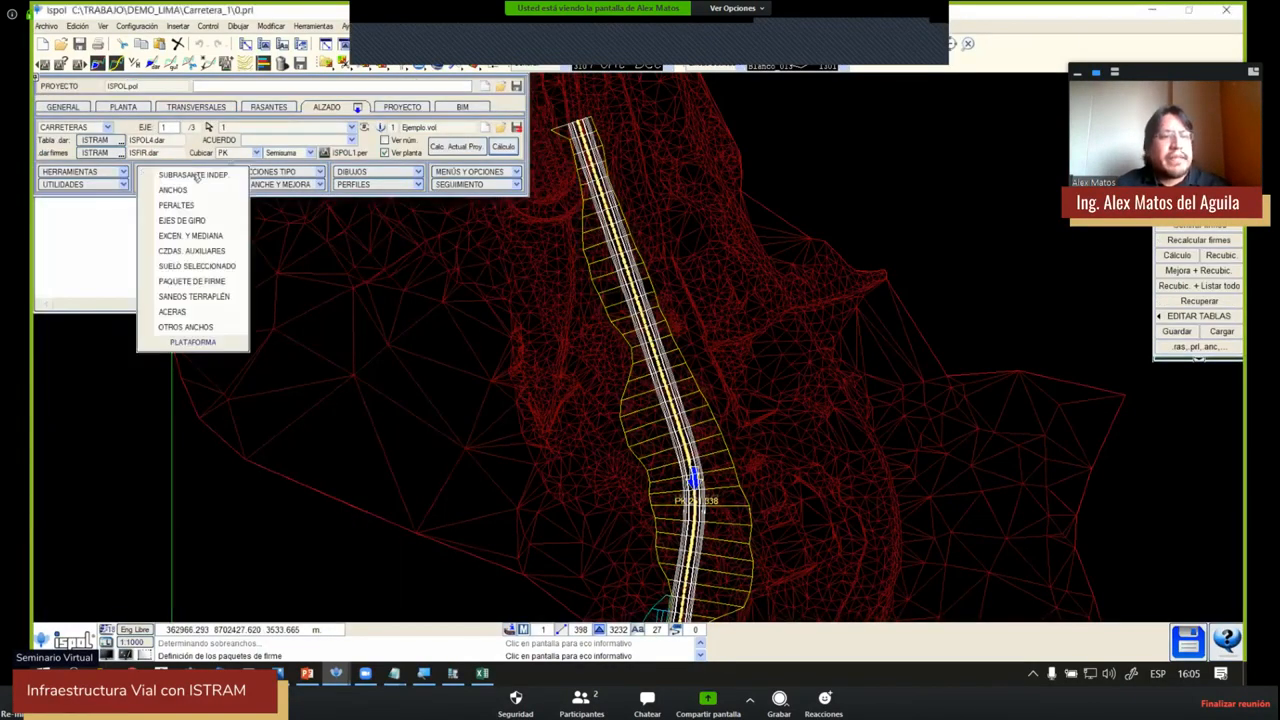
pyautogui.click(196, 266)
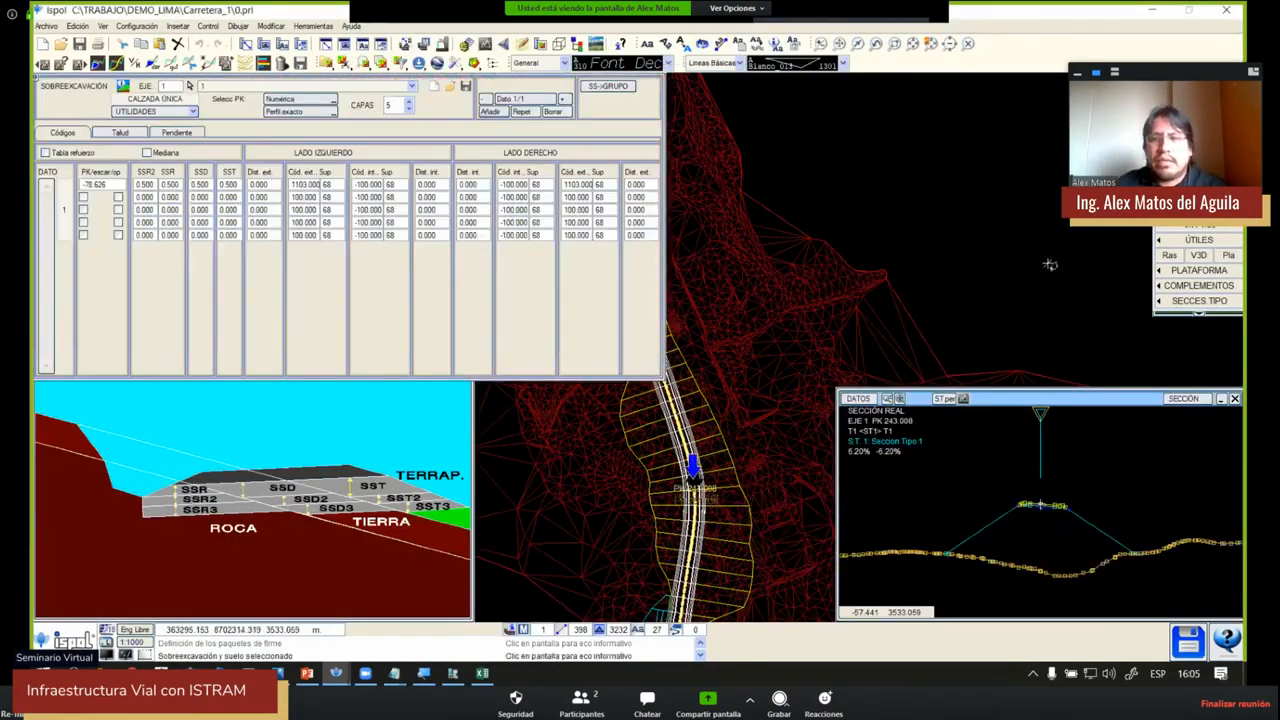
pyautogui.scroll(4, 1053, 496)
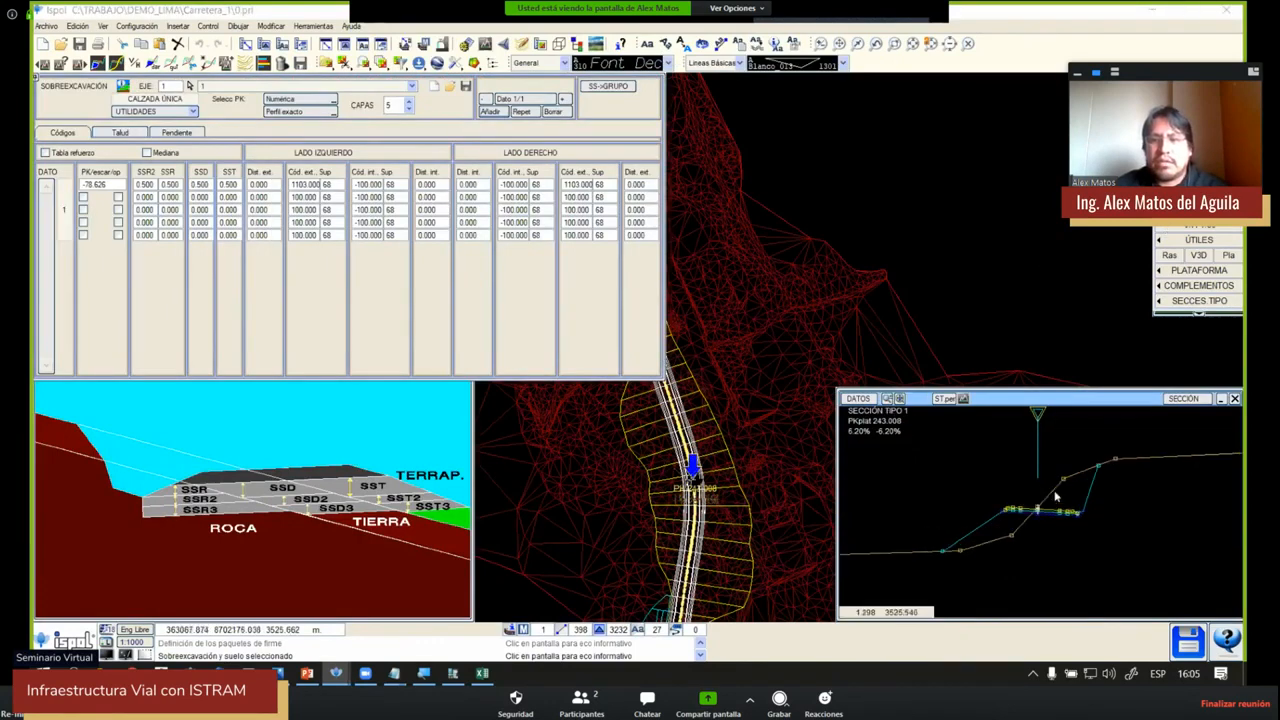
pyautogui.moveTo(838, 388); pyautogui.dragTo(745, 265)
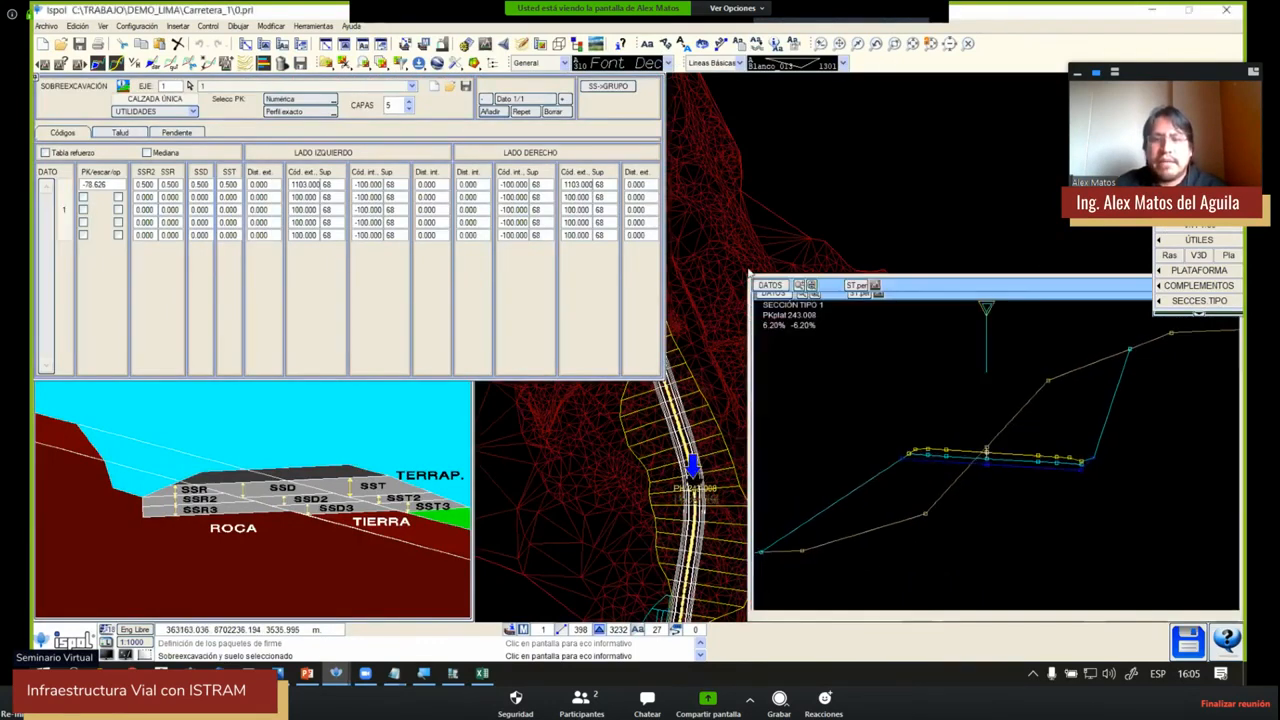
pyautogui.scroll(3, 949, 485)
pyautogui.moveTo(949, 485); pyautogui.dragTo(949, 517, button='middle')
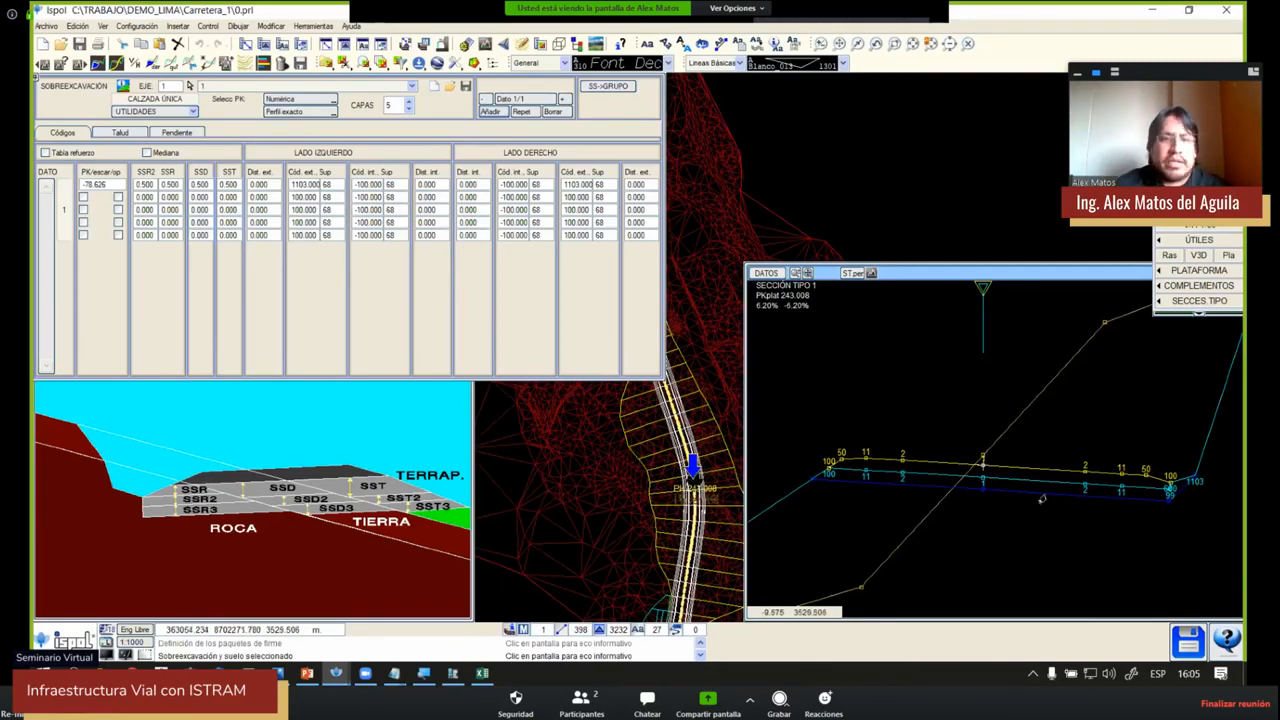
# Reset the over-excavation record, set SSD of its first layer to 1 m and leave the selected soil settings
pyautogui.click(410, 102)
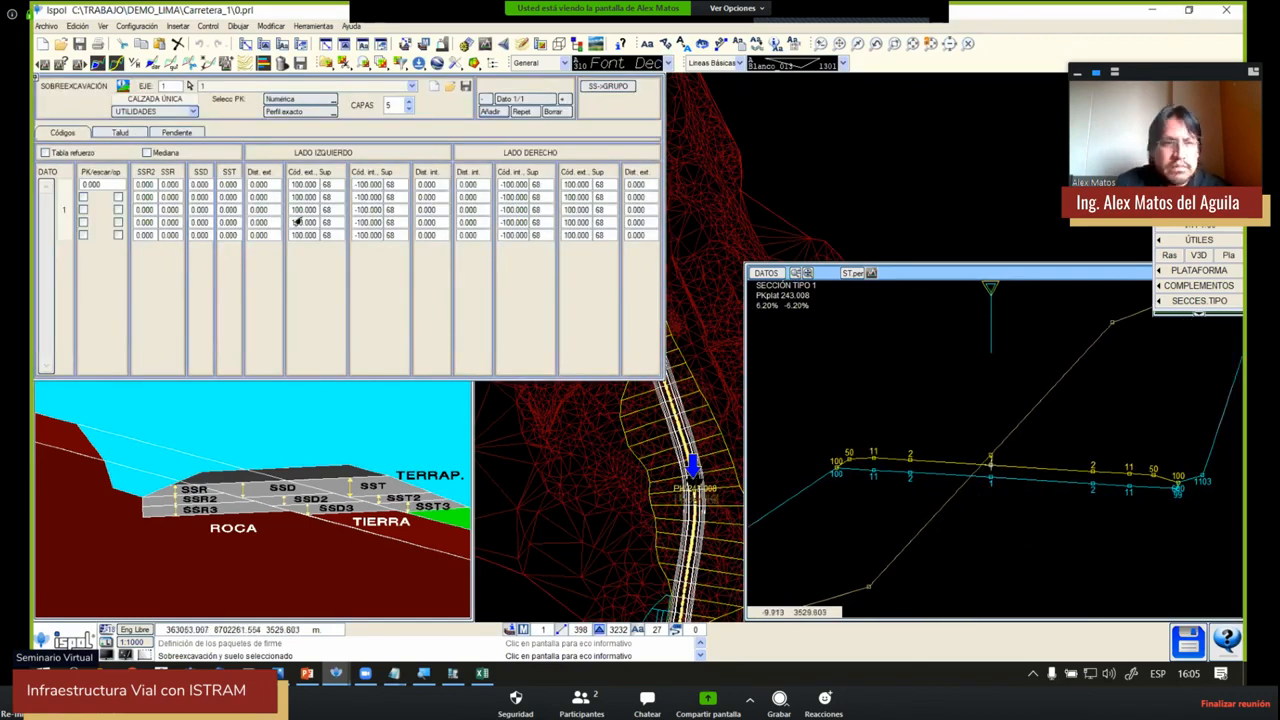
pyautogui.click(201, 186)
pyautogui.write('1')
pyautogui.press('Return')
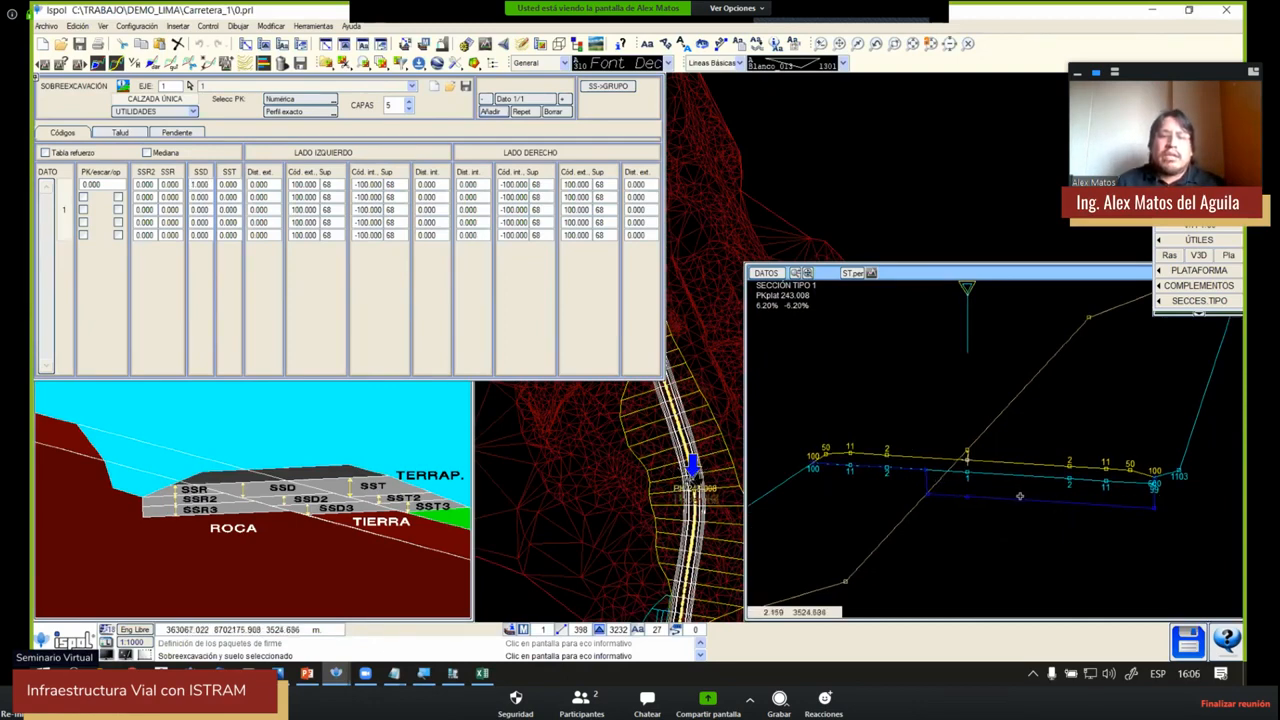
pyautogui.rightClick(987, 219)
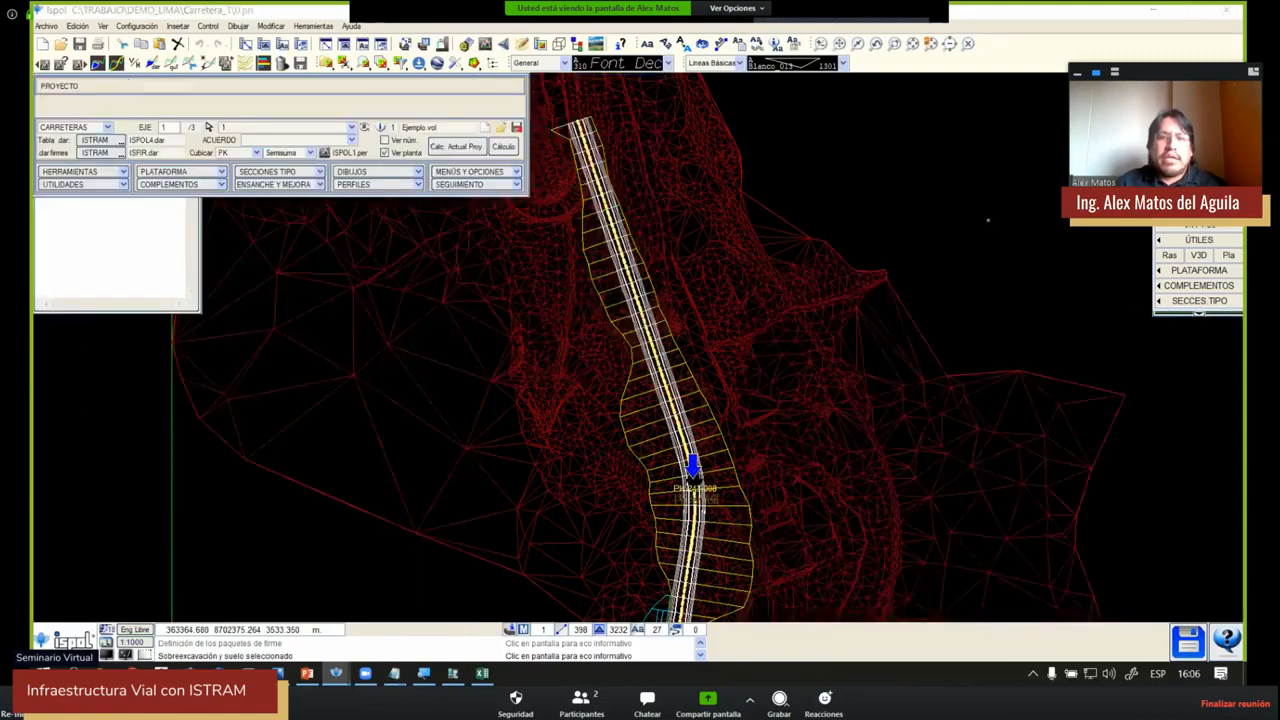
# Display the real cross section of axis 1 at PK 234.695 and inspect its platform up close
pyautogui.scroll(-1, 690, 320)
pyautogui.moveTo(740, 390); pyautogui.dragTo(703, 221, button='middle')
pyautogui.click(703, 220)
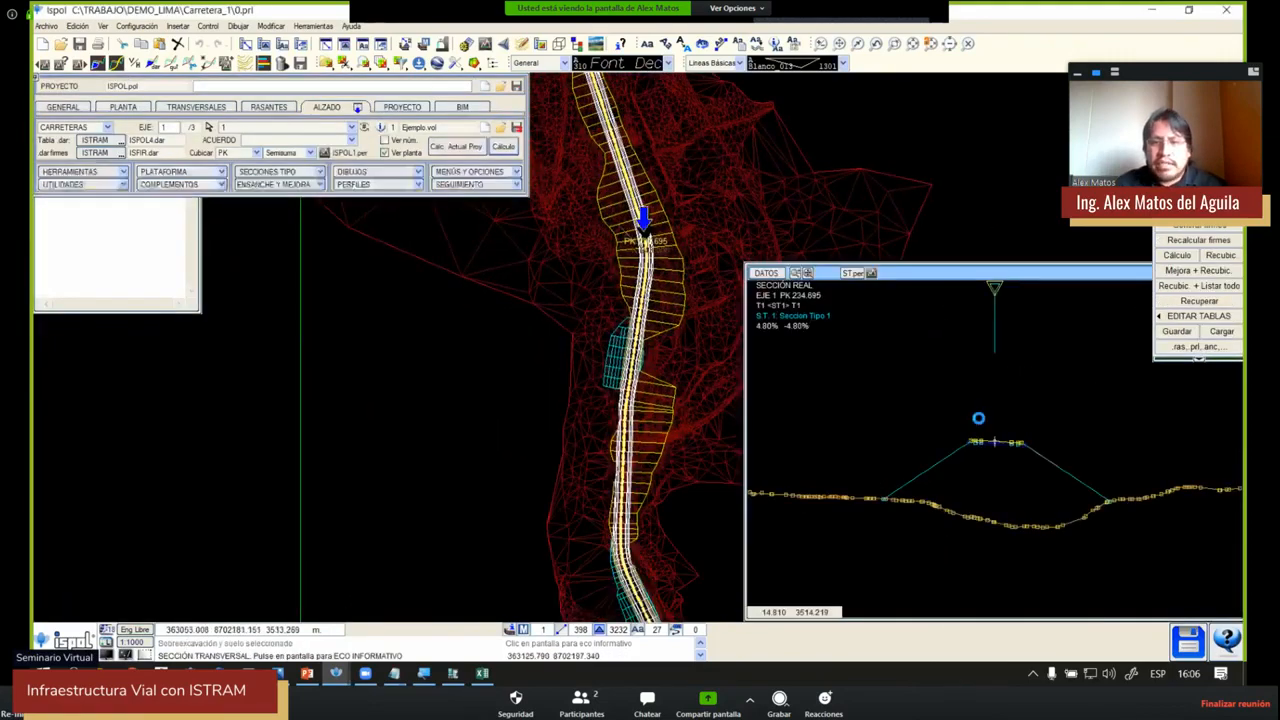
pyautogui.scroll(4, 965, 435)
pyautogui.scroll(3, 965, 436)
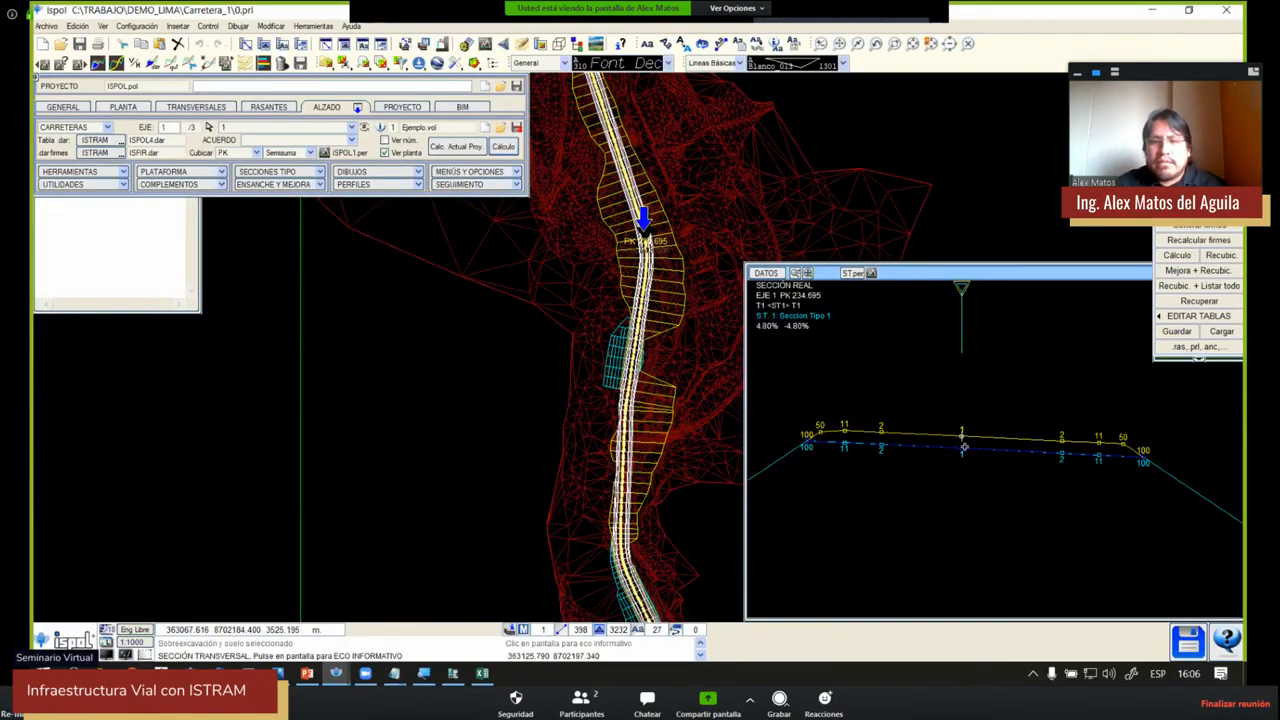
# Display the real cross section of axis 1 at PK 358.525 and inspect the selected soil layer under the cut
pyautogui.moveTo(657, 361); pyautogui.dragTo(573, 263, button='middle')
pyautogui.click(583, 266)
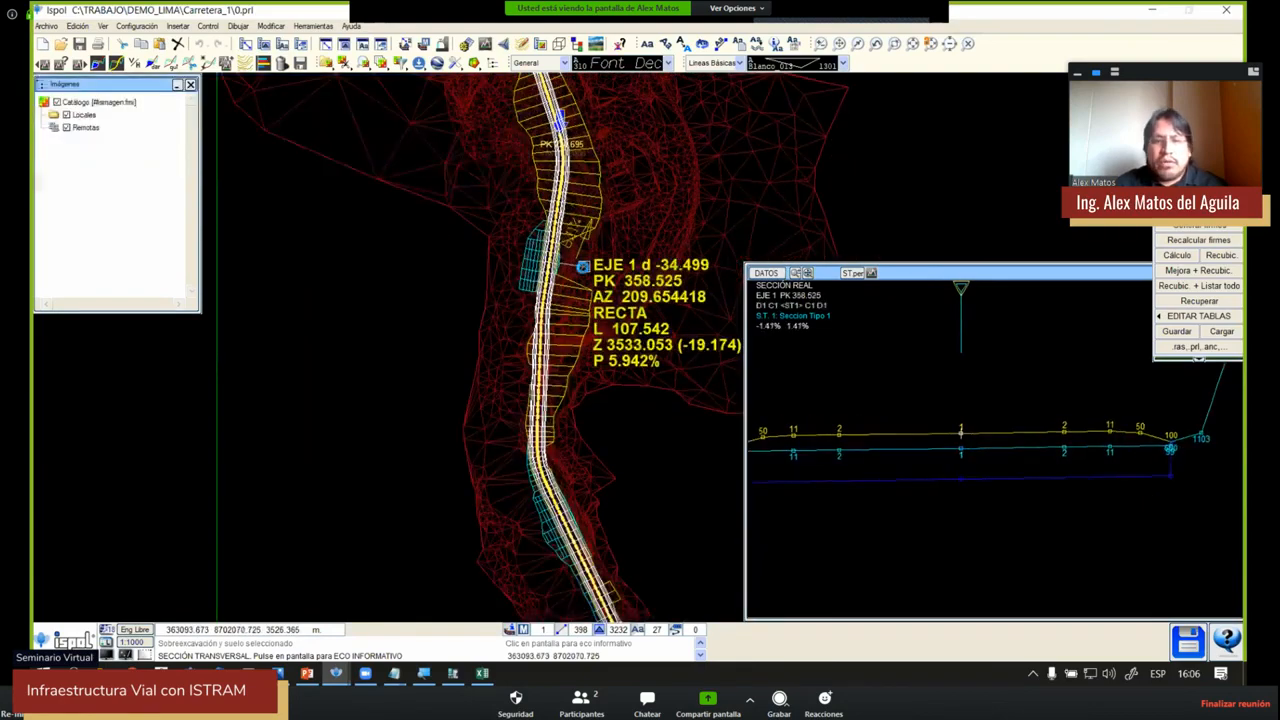
pyautogui.scroll(-2, 986, 446)
pyautogui.scroll(-1, 987, 446)
pyautogui.scroll(-1, 863, 457)
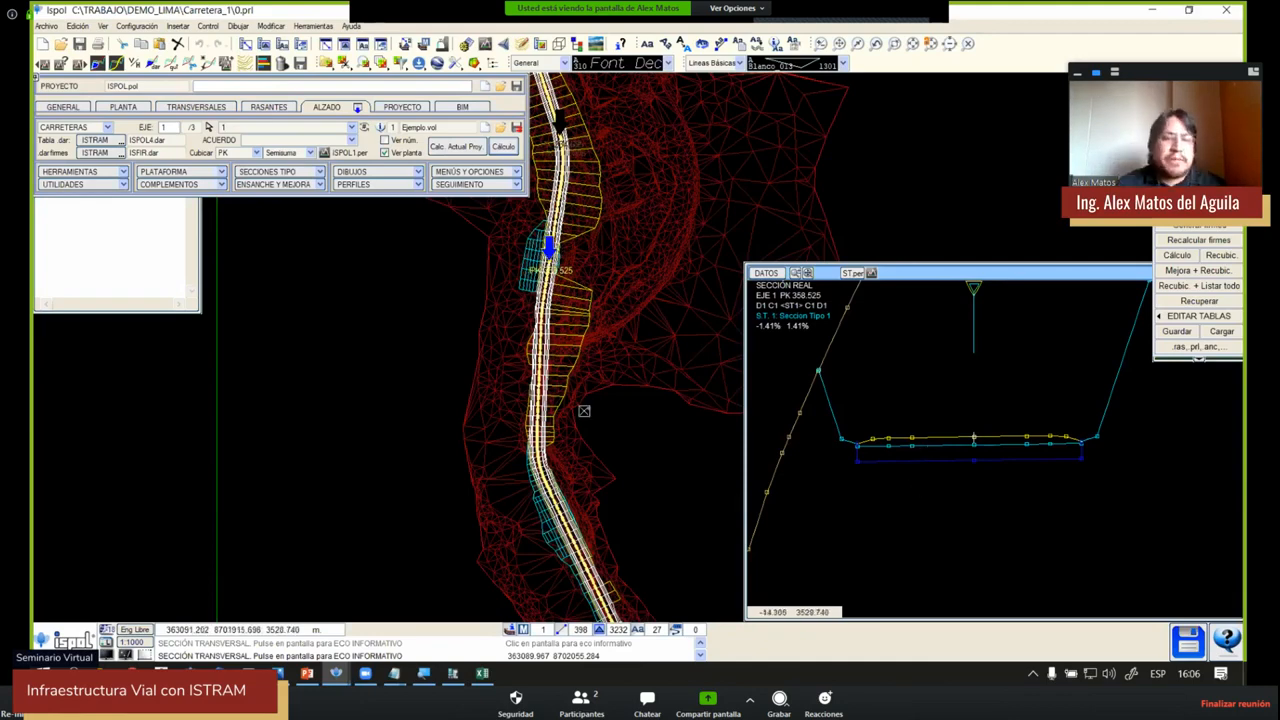
# Display the real cross section of axis 1 at PK 316.819 and look further along the road in plan
pyautogui.moveTo(585, 411); pyautogui.dragTo(630, 229)
pyautogui.scroll(-2, 600, 270)
pyautogui.moveTo(414, 249); pyautogui.dragTo(254, 139, button='middle')
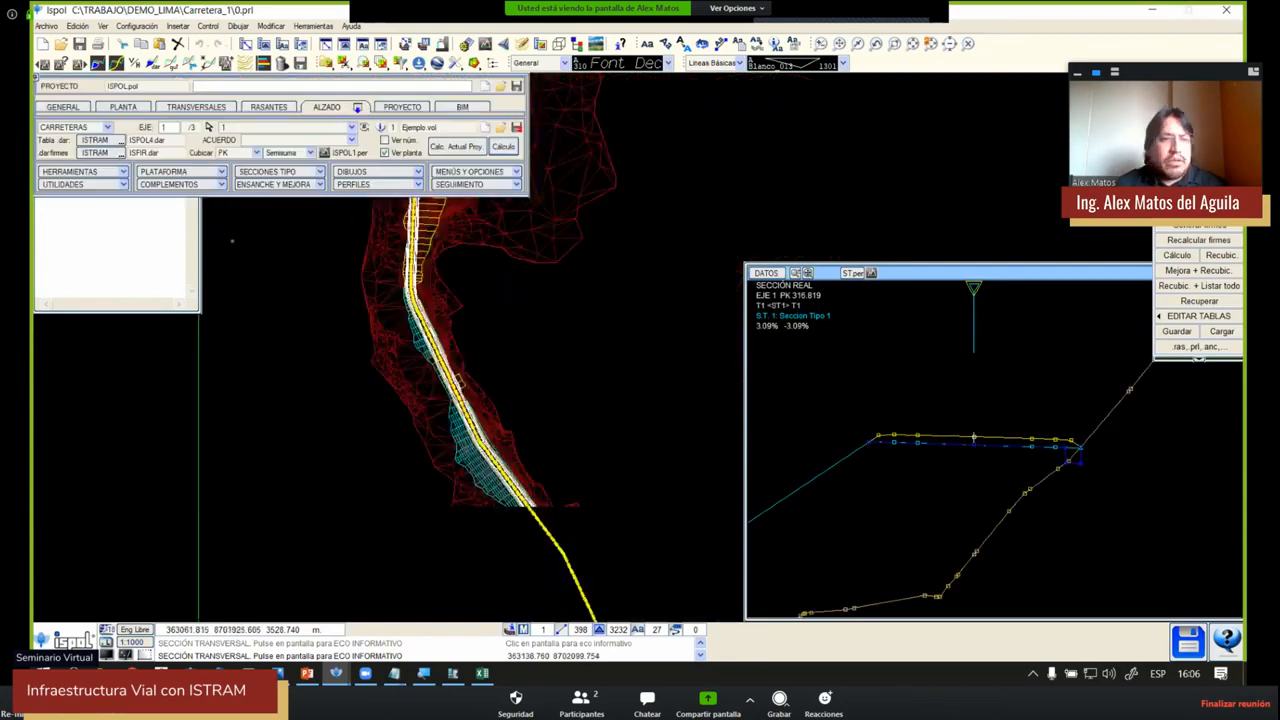
pyautogui.click(196, 174)
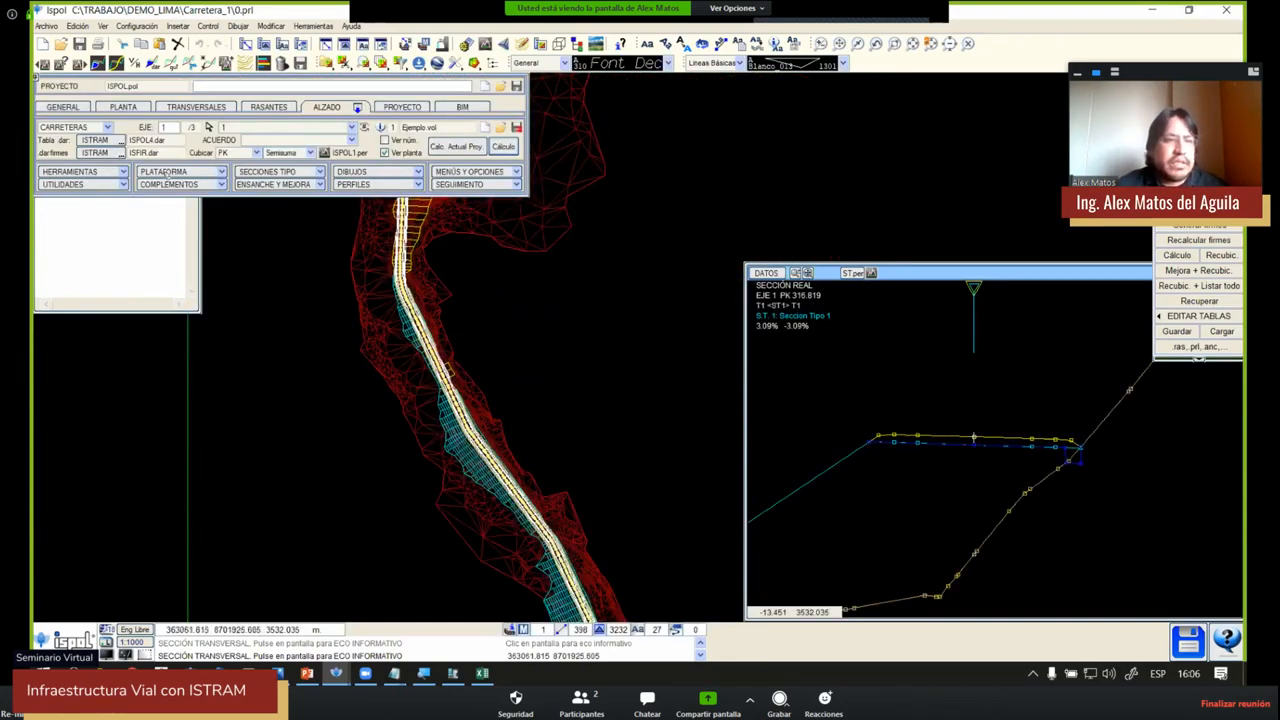
pyautogui.click(162, 173)
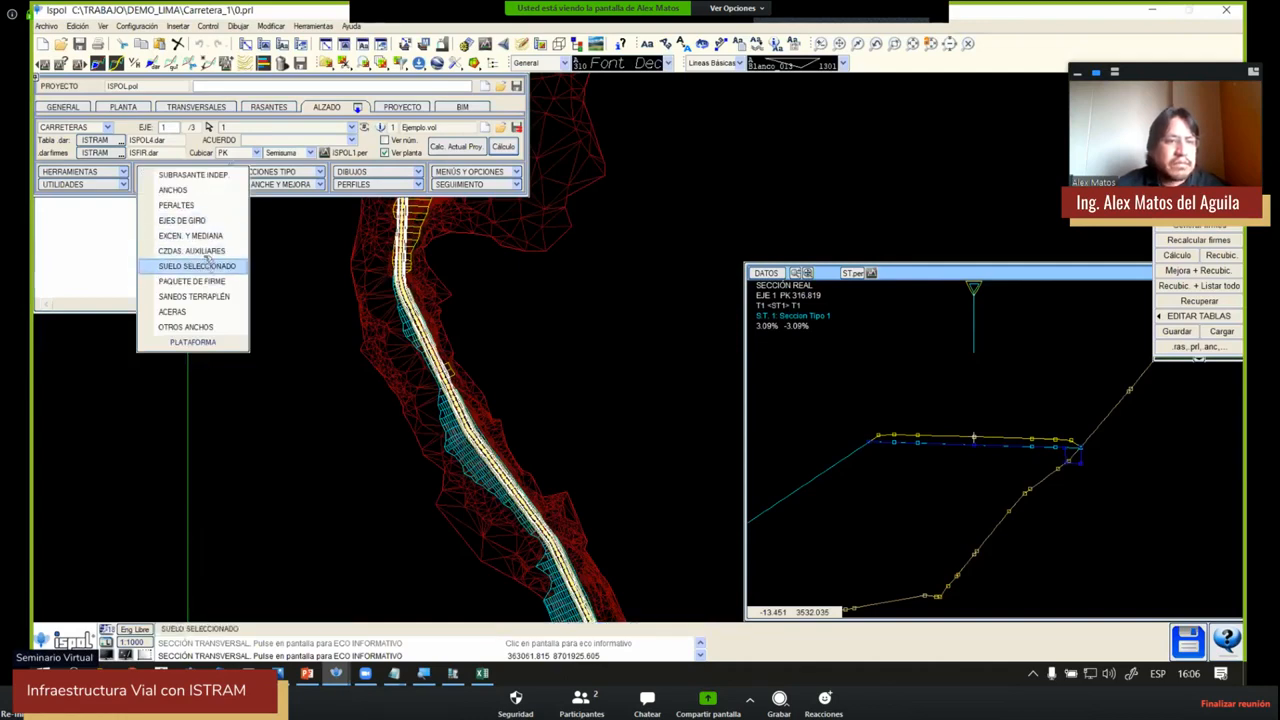
pyautogui.click(207, 262)
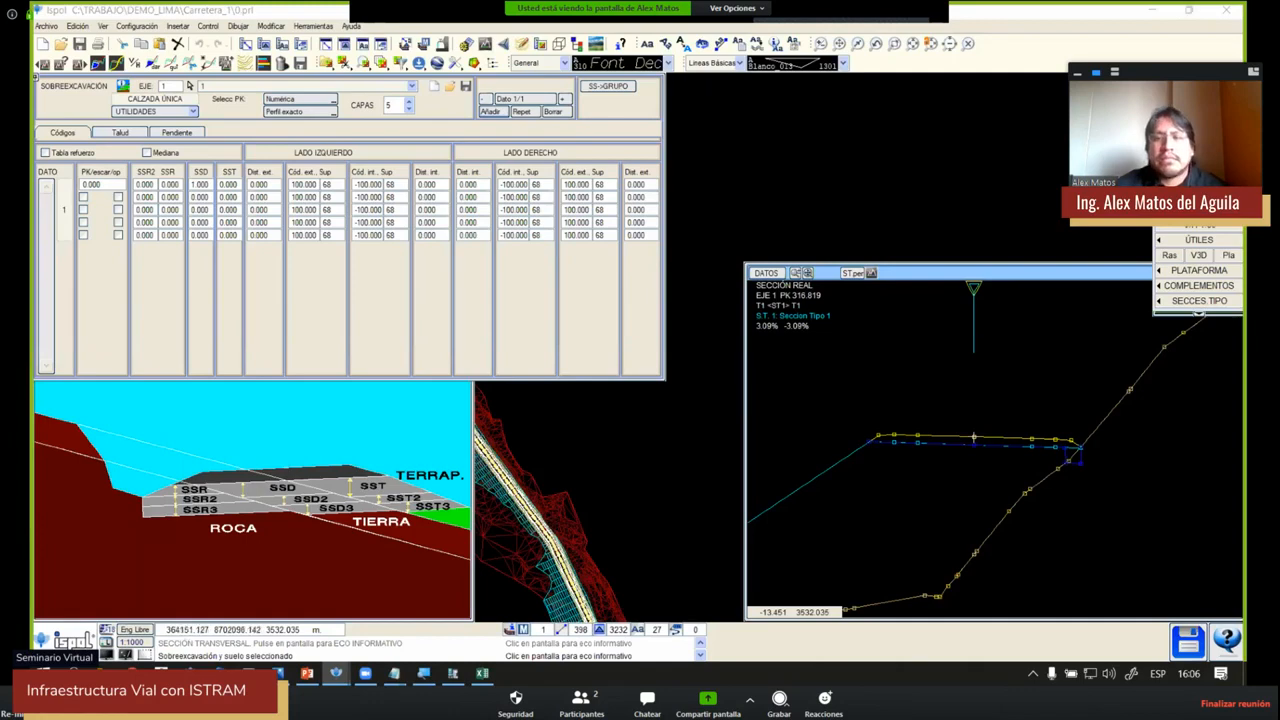
pyautogui.press('Escape')
# Open the embankment benching (saneos terraplén) settings of axis 1 and display the real cross section at PK 1177.801
pyautogui.click(158, 173)
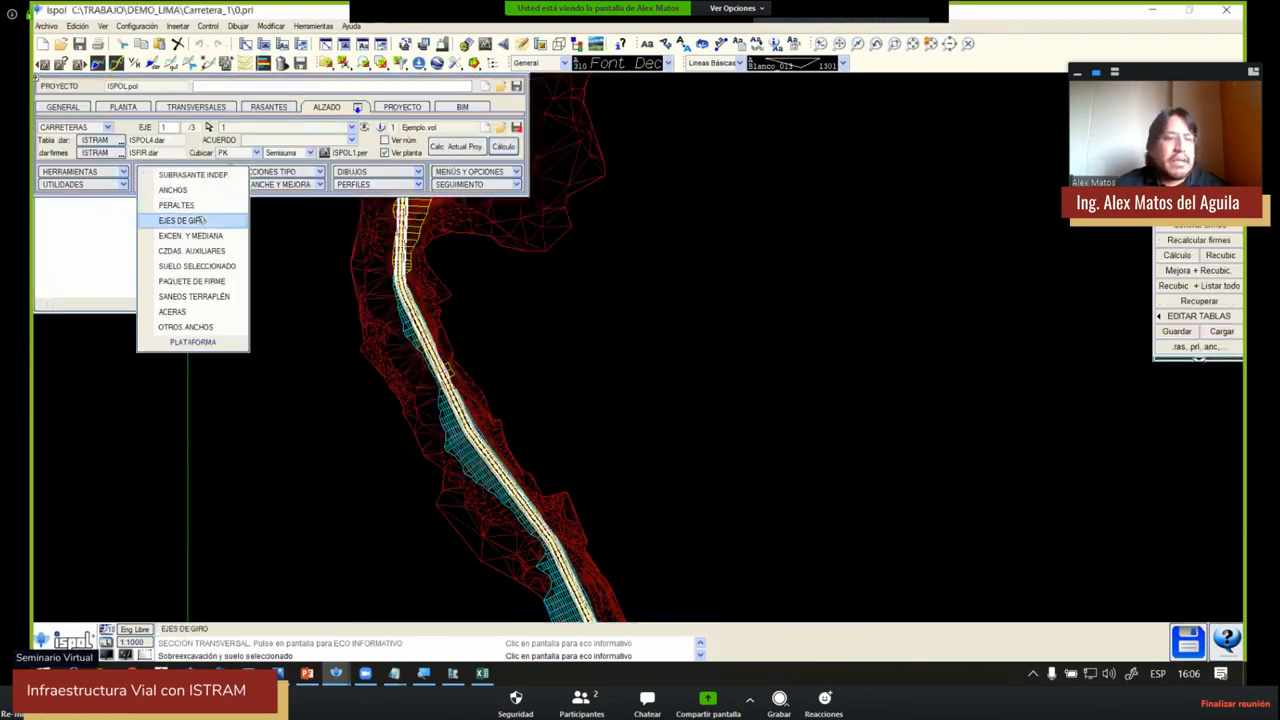
pyautogui.click(195, 296)
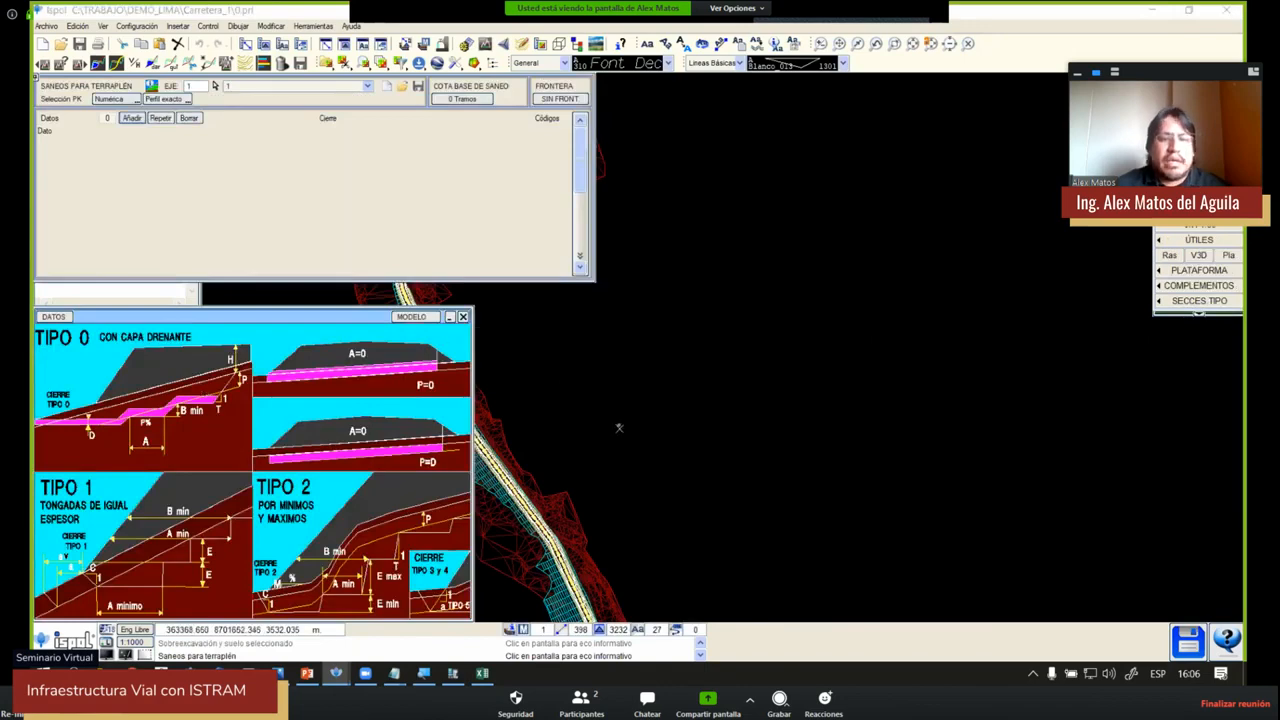
pyautogui.moveTo(619, 428); pyautogui.dragTo(906, 248, button='middle')
pyautogui.scroll(3, 957, 437)
pyautogui.moveTo(1003, 563); pyautogui.dragTo(841, 291, button='middle')
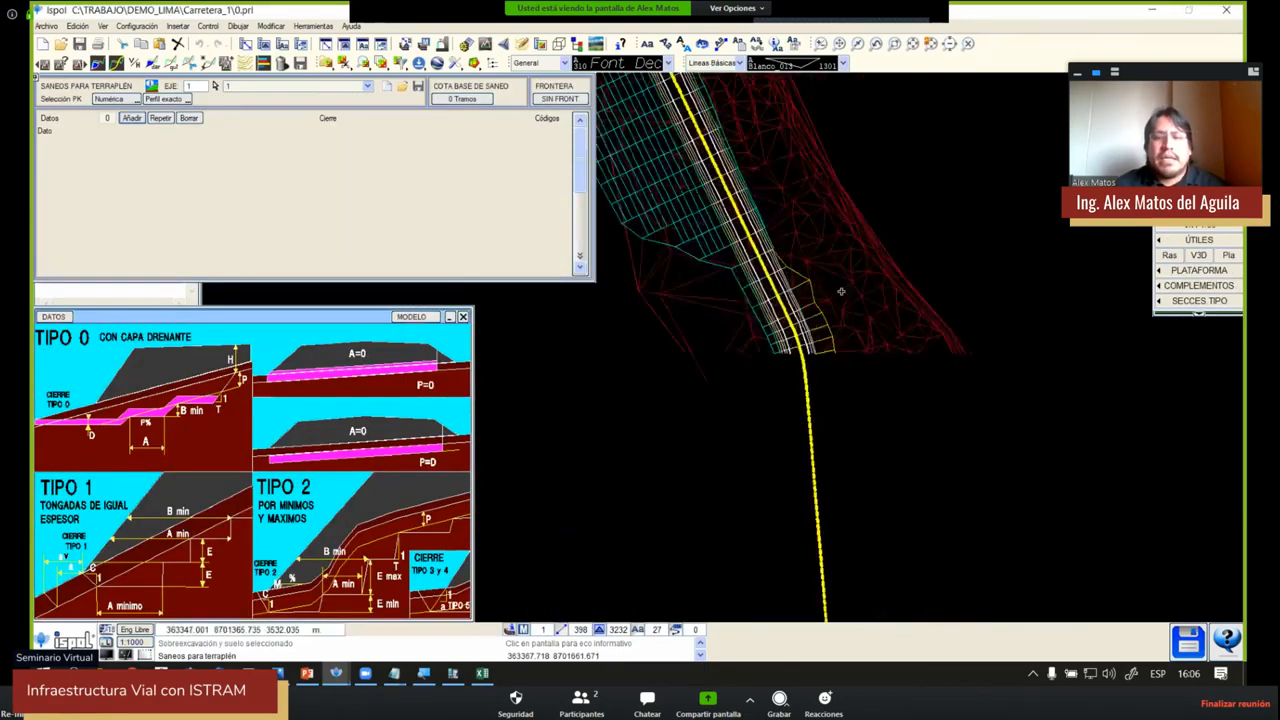
pyautogui.click(841, 291)
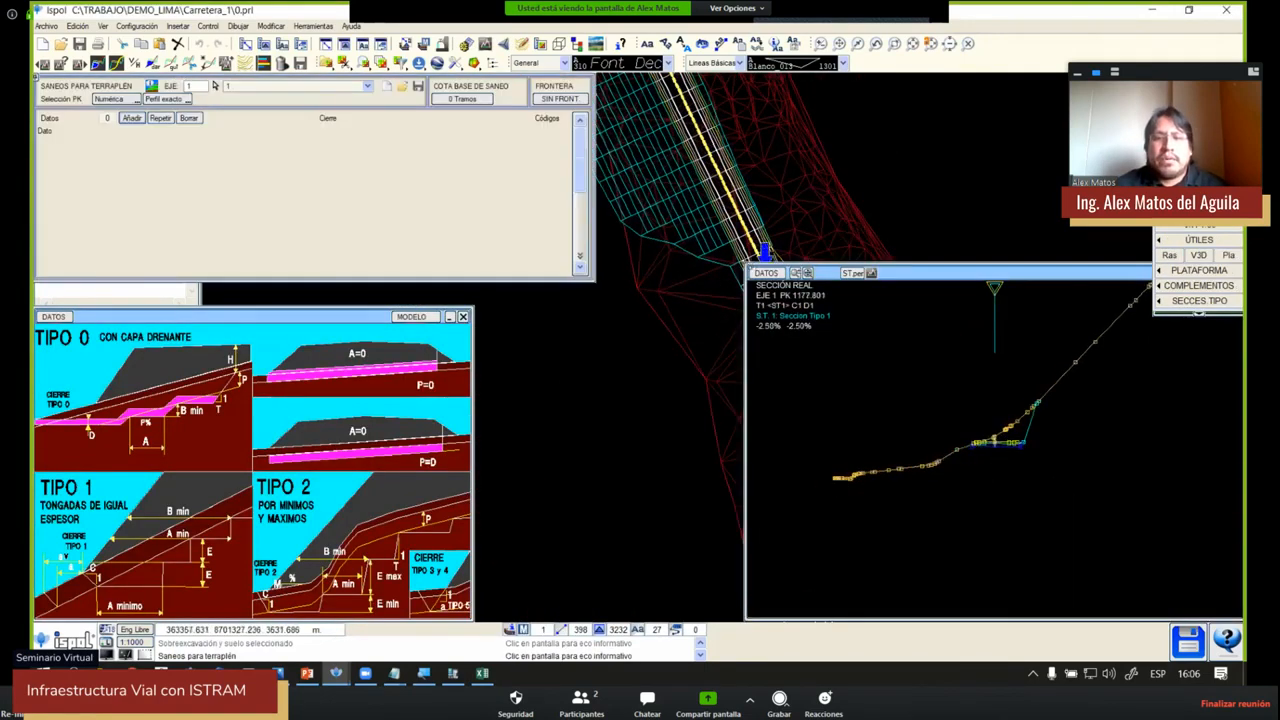
# Display the mixed cut-and-fill section of axis 1 at PK 1237.697 and resize the section window around it
pyautogui.moveTo(748, 266); pyautogui.dragTo(882, 407)
pyautogui.moveTo(829, 215); pyautogui.dragTo(758, 168, button='middle')
pyautogui.click(758, 170)
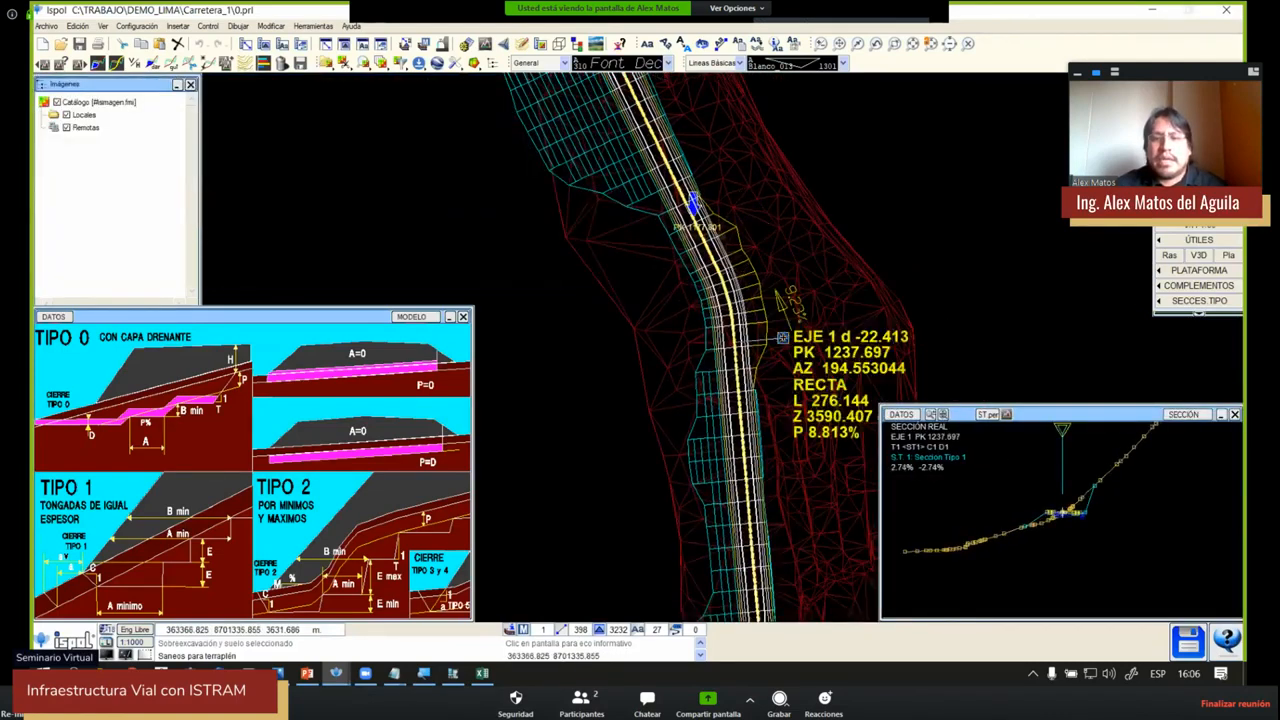
pyautogui.click(783, 337)
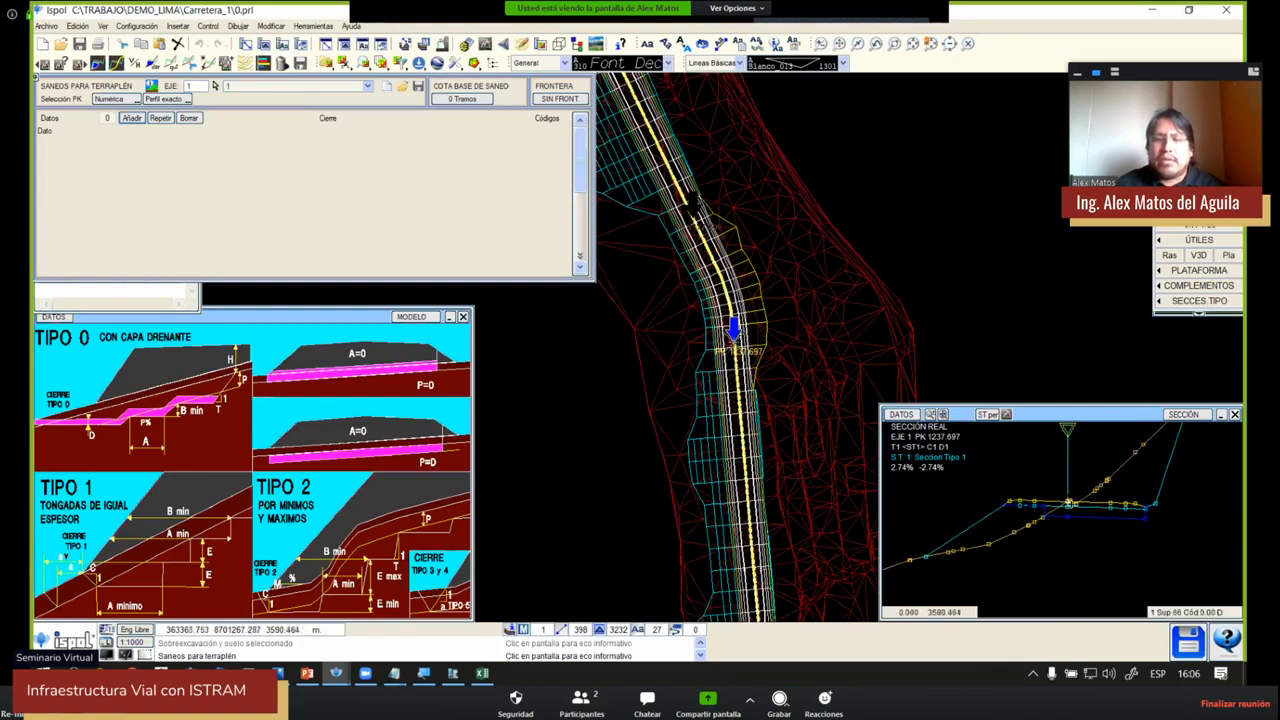
pyautogui.moveTo(1019, 505); pyautogui.dragTo(1018, 486, button='middle')
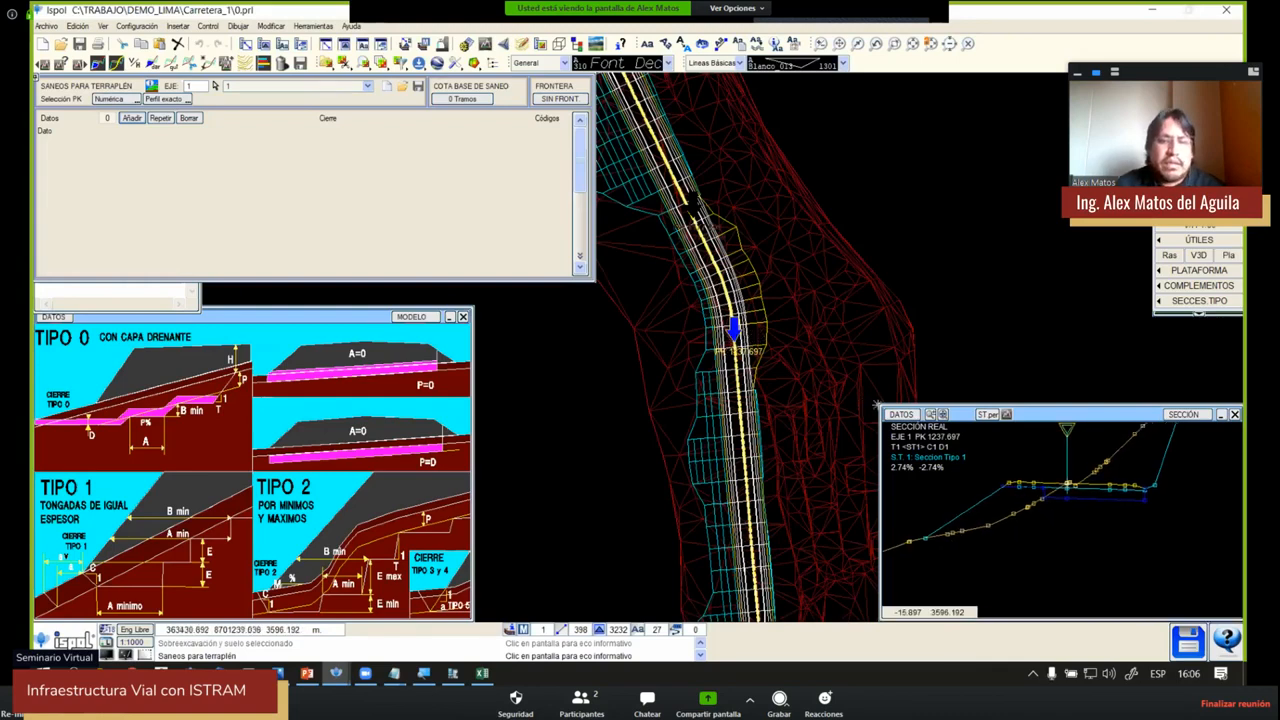
pyautogui.moveTo(882, 409); pyautogui.dragTo(782, 368)
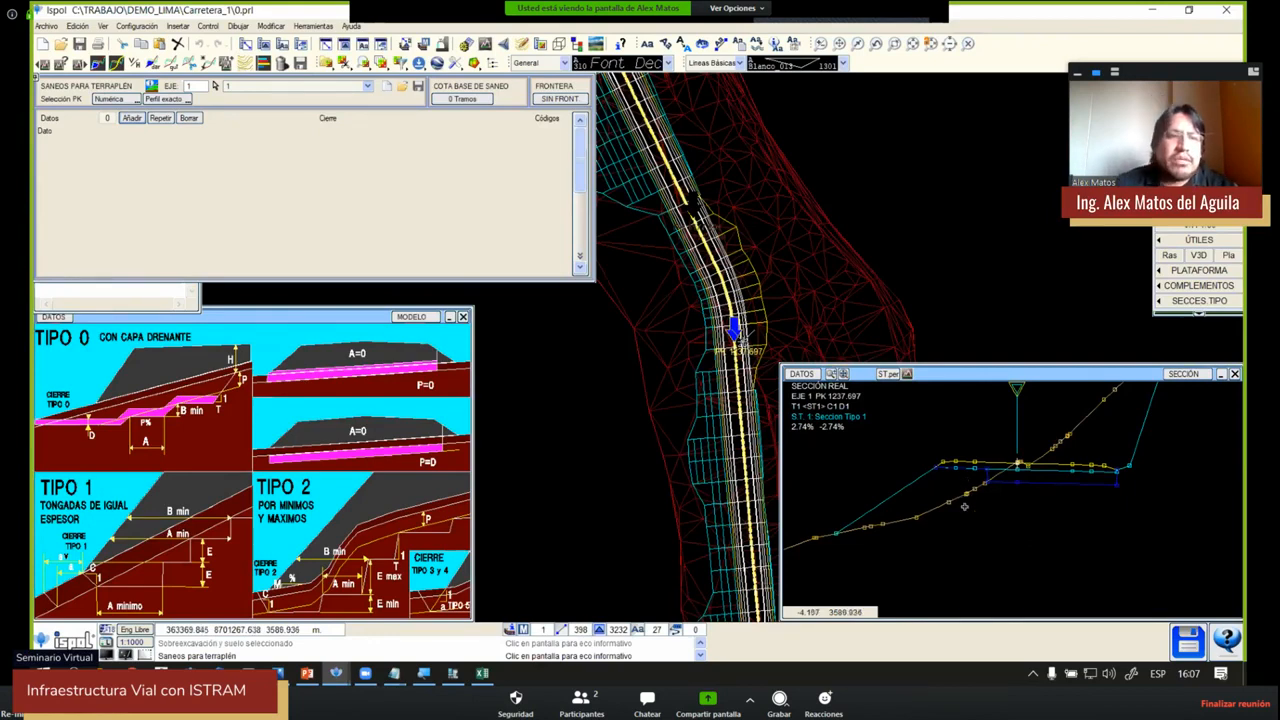
# Add an embankment benching record to axis 1, picking its start at PK 1170 and its end at PK 1260 in plan
pyautogui.click(130, 119)
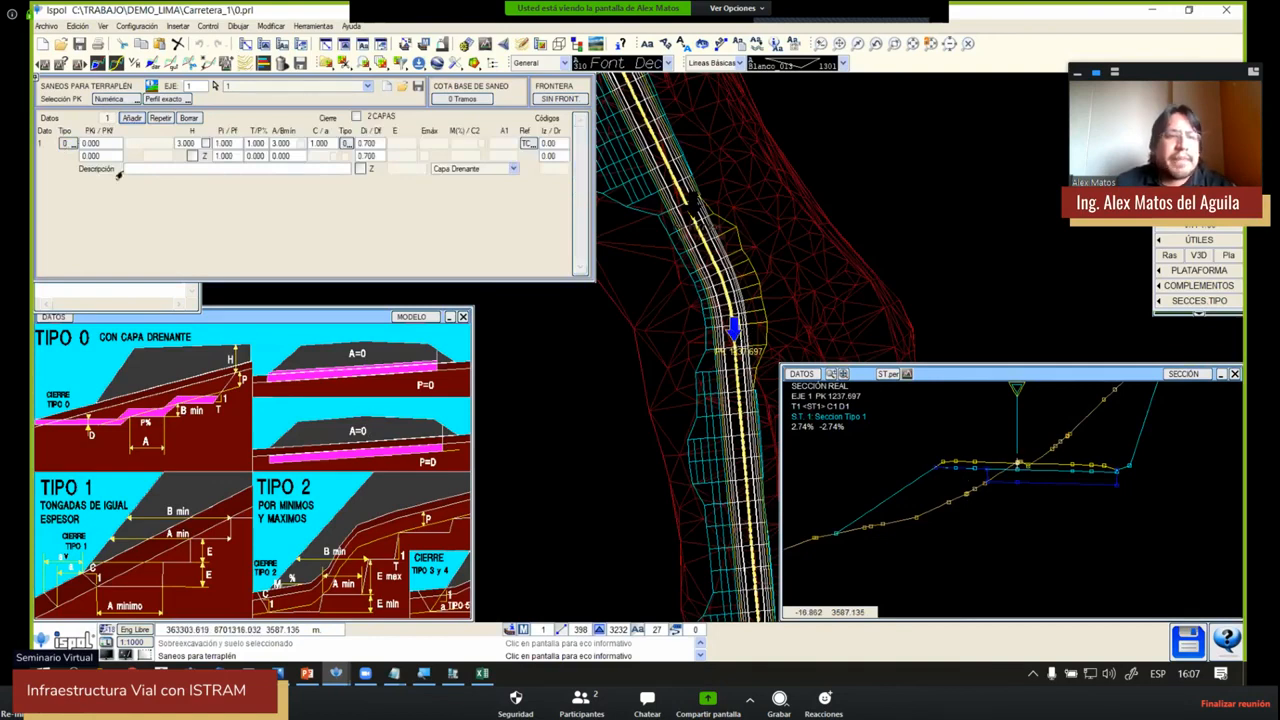
pyautogui.click(110, 100)
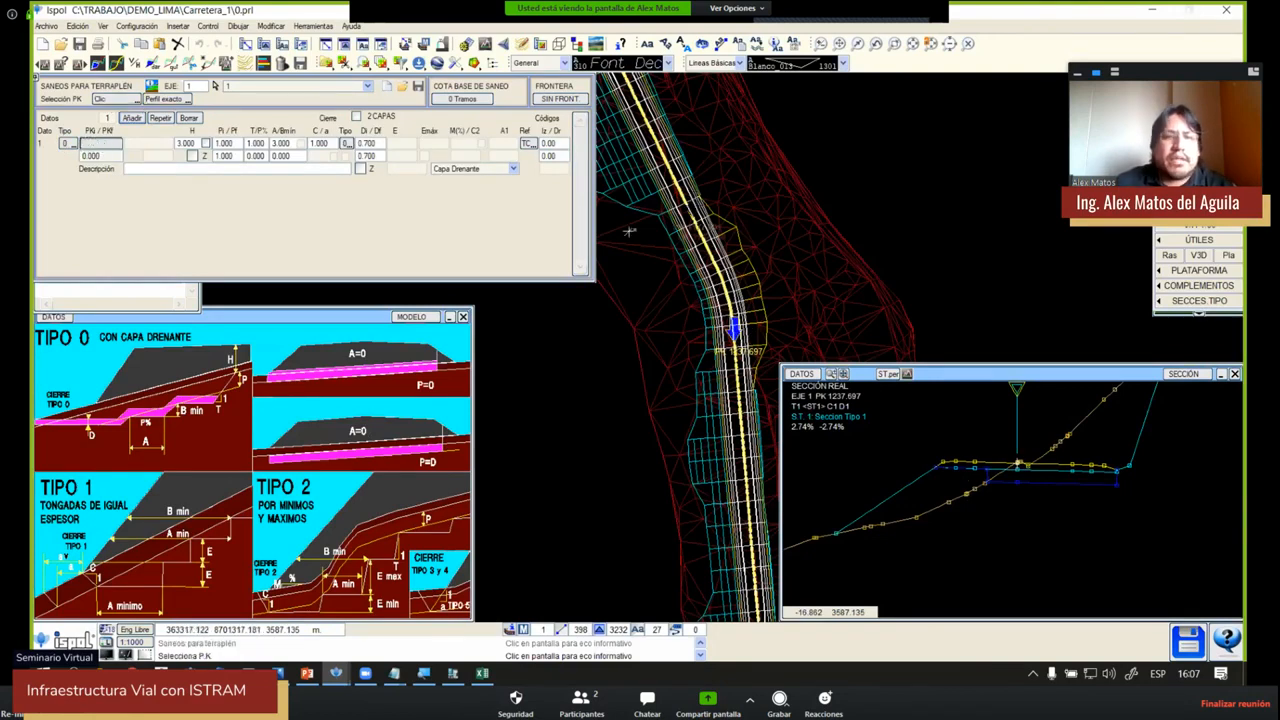
pyautogui.click(88, 156)
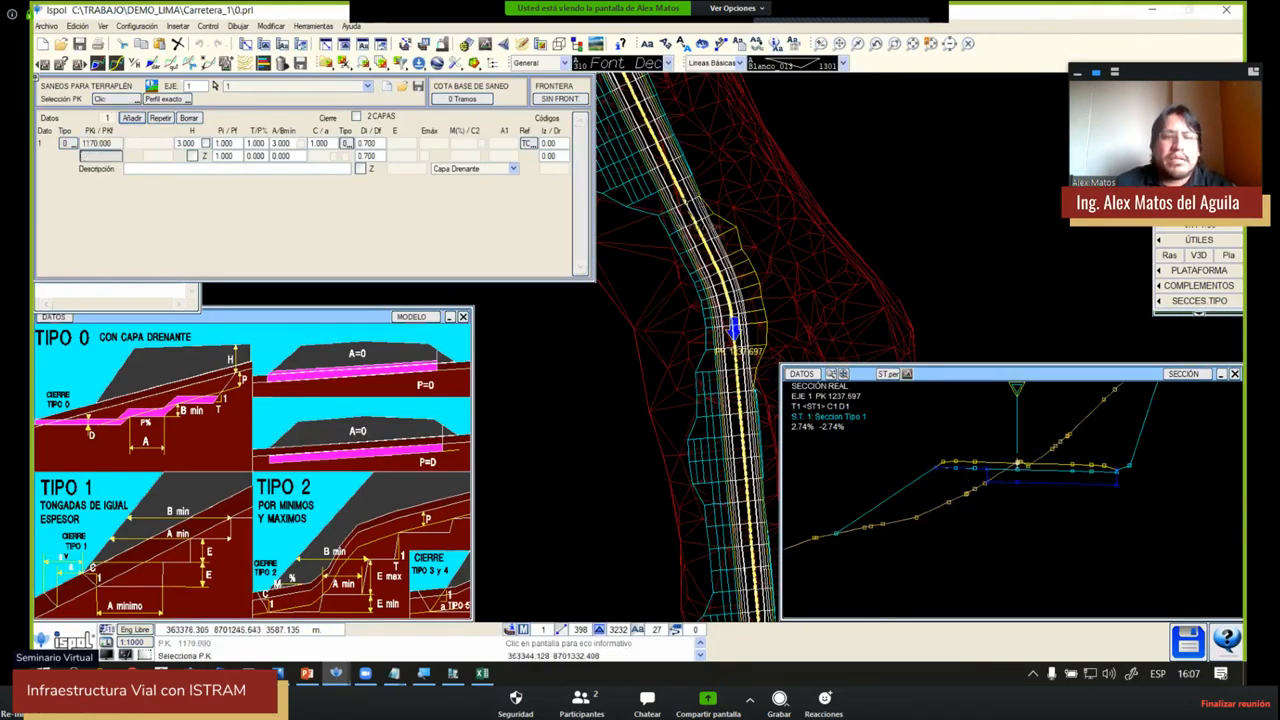
pyautogui.click(749, 389)
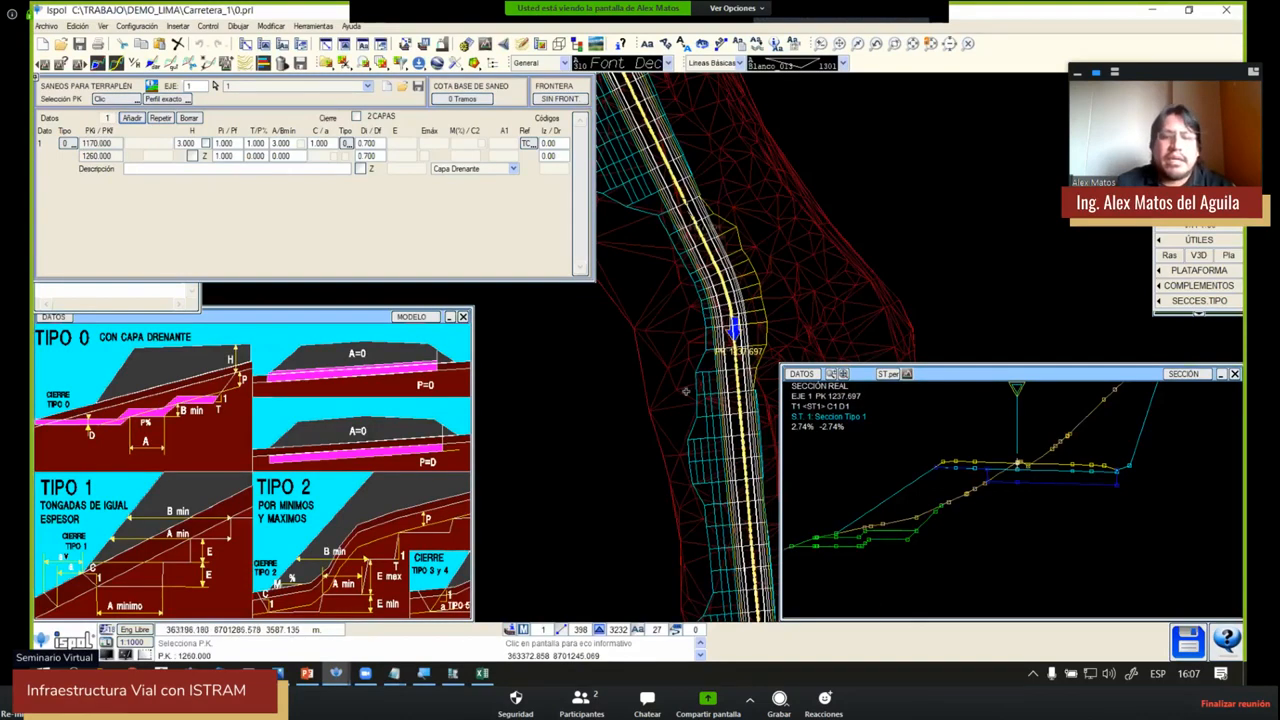
pyautogui.scroll(1, 918, 506)
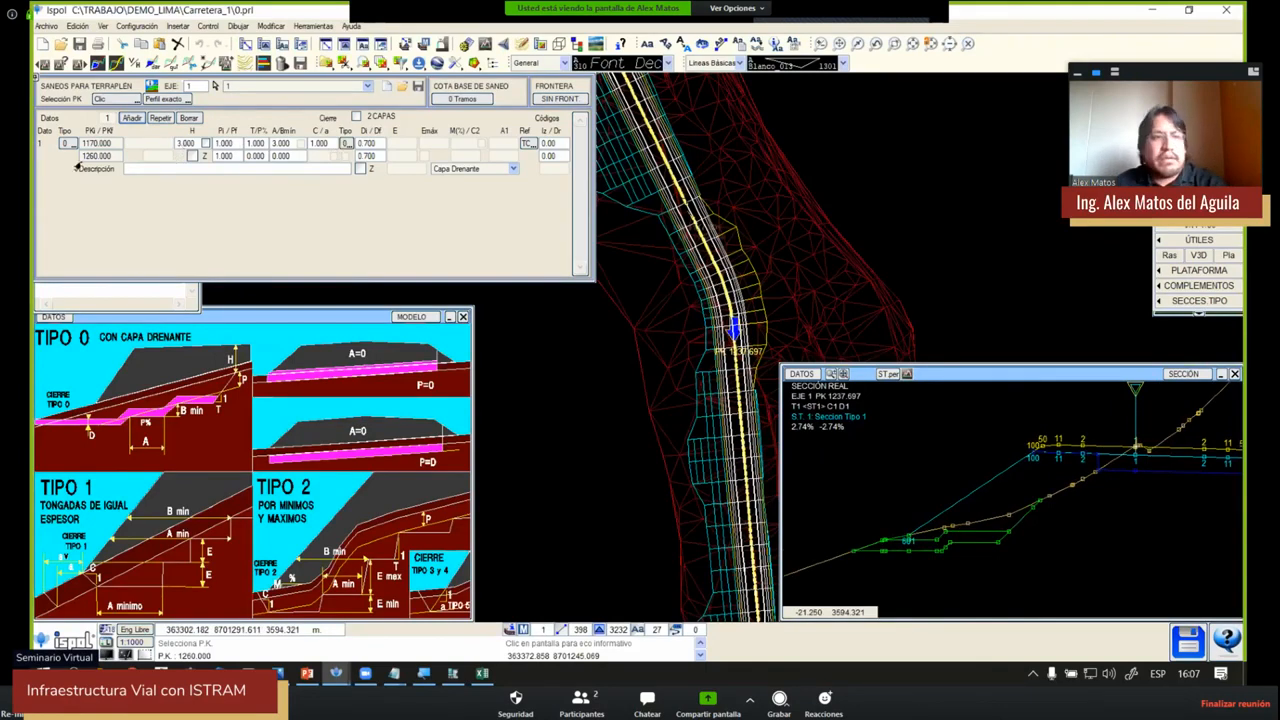
# Change the benching record to type 1, with steps of equal thickness, and recalculate axis 1
pyautogui.click(69, 144)
pyautogui.scroll(1, 1087, 509)
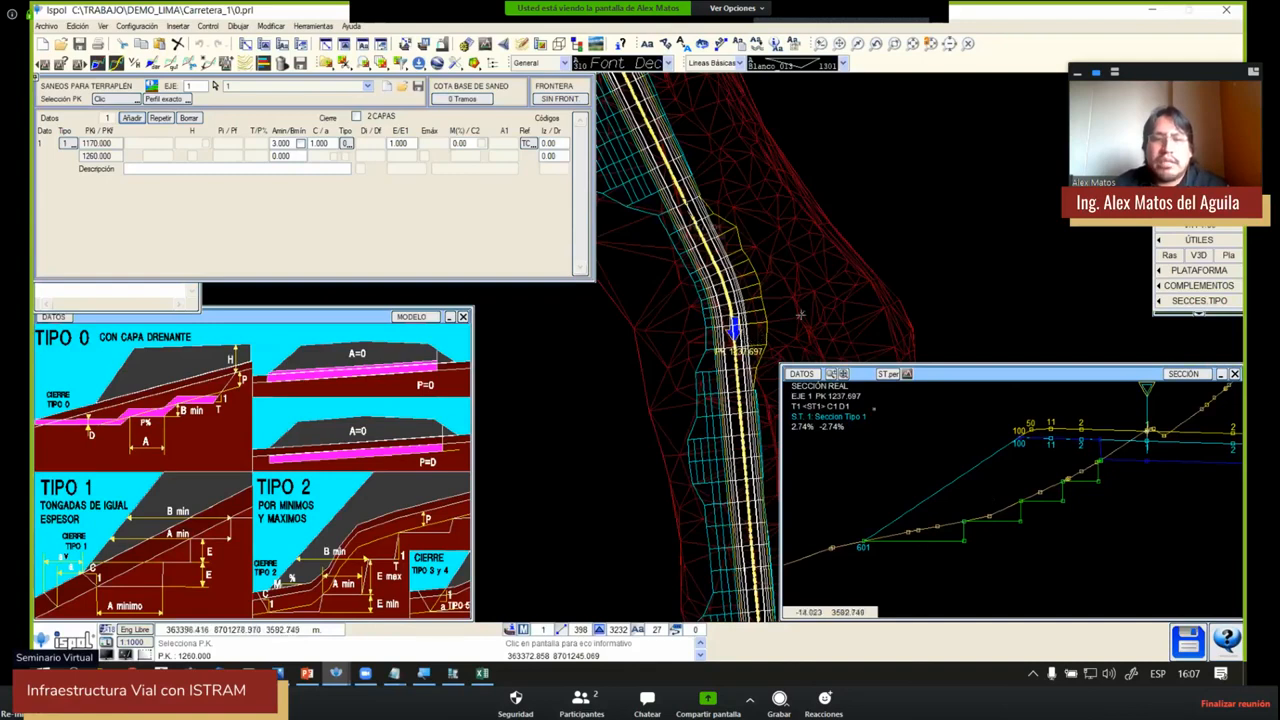
pyautogui.moveTo(794, 298); pyautogui.dragTo(766, 226)
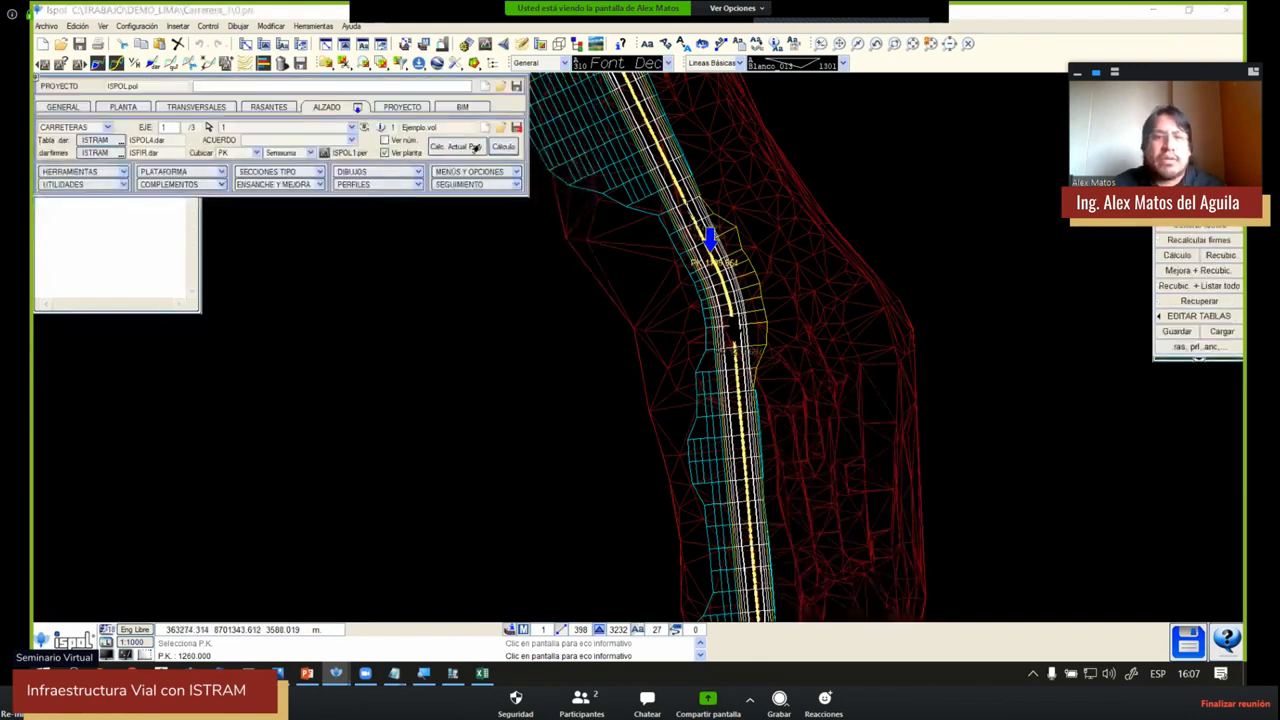
pyautogui.click(500, 148)
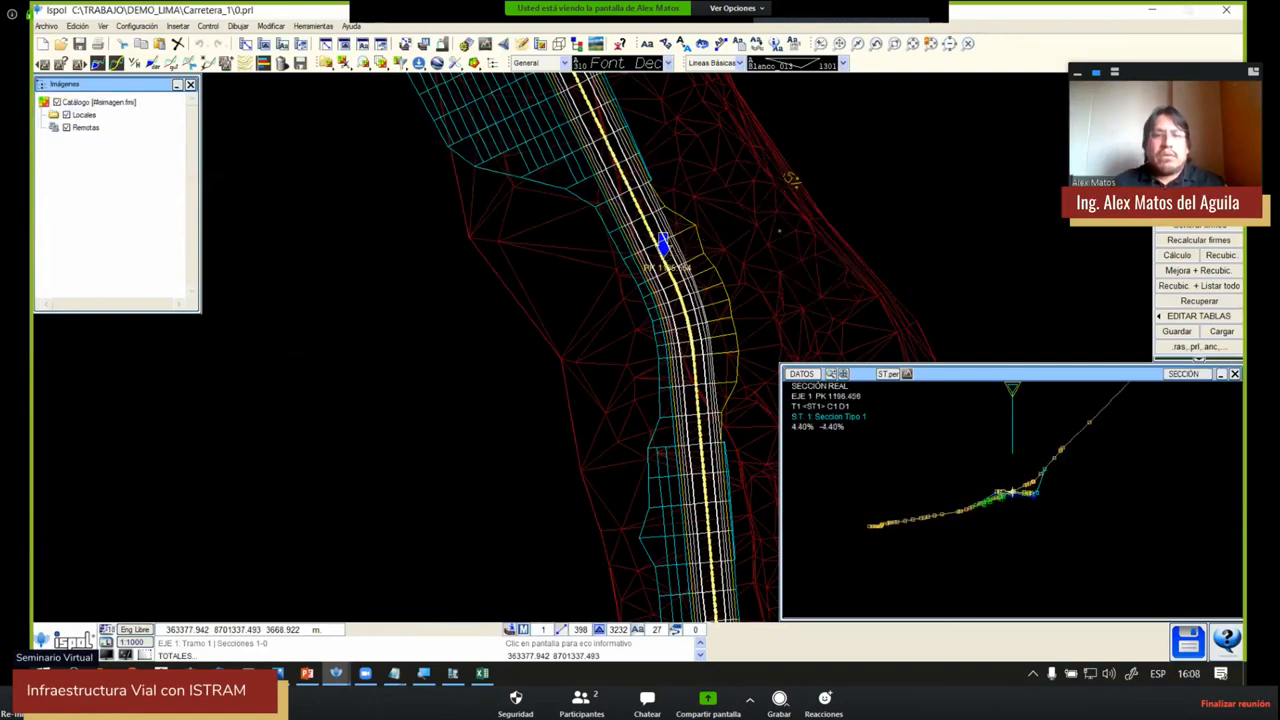
# Open the cross profile file ISPOL1.per in the profile editor, keeping the existing output types
pyautogui.click(488, 46)
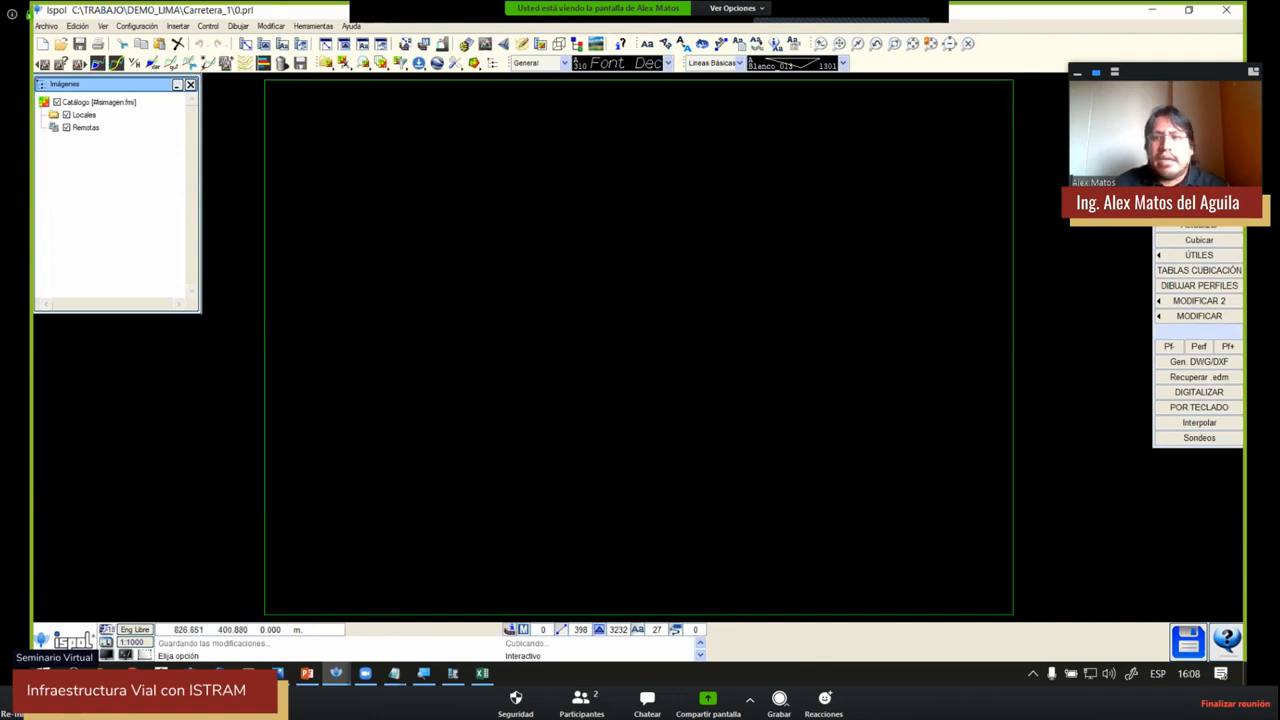
pyautogui.doubleClick(532, 346)
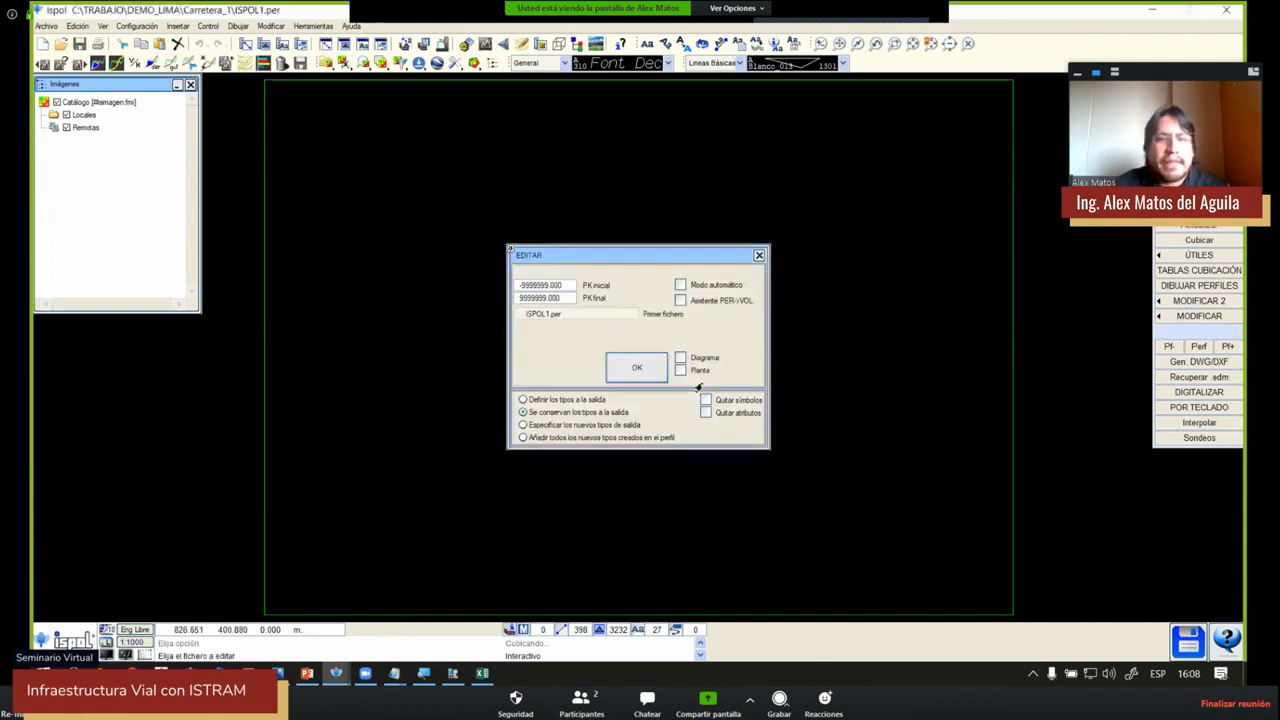
pyautogui.click(648, 376)
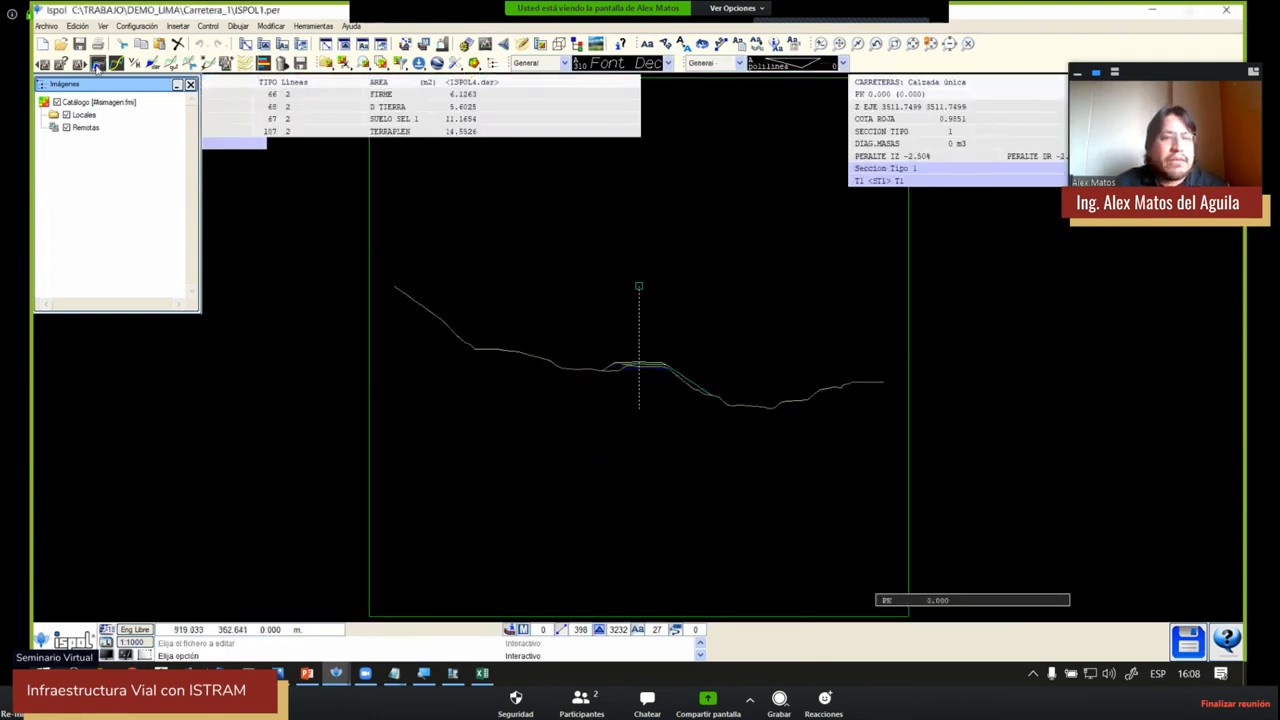
# Show the area calculation for the profiles and display the profile at PK 1200
pyautogui.click(97, 64)
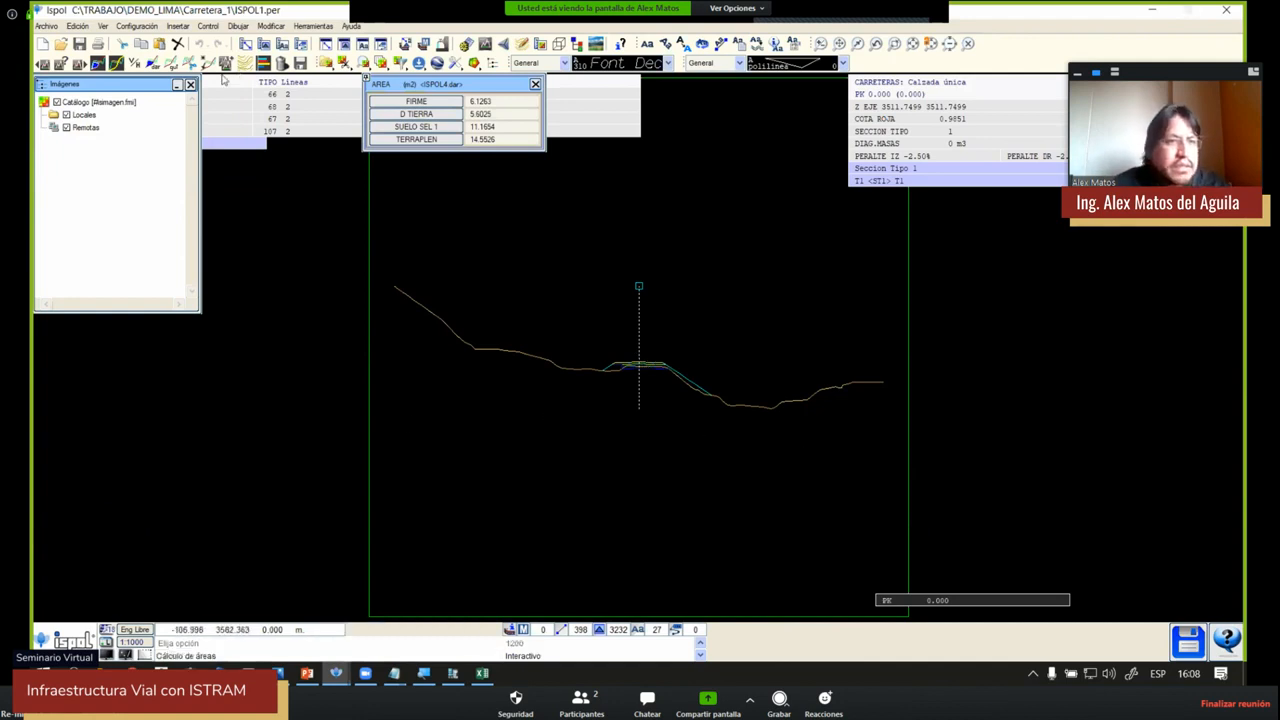
pyautogui.click(61, 63)
pyautogui.write('1')
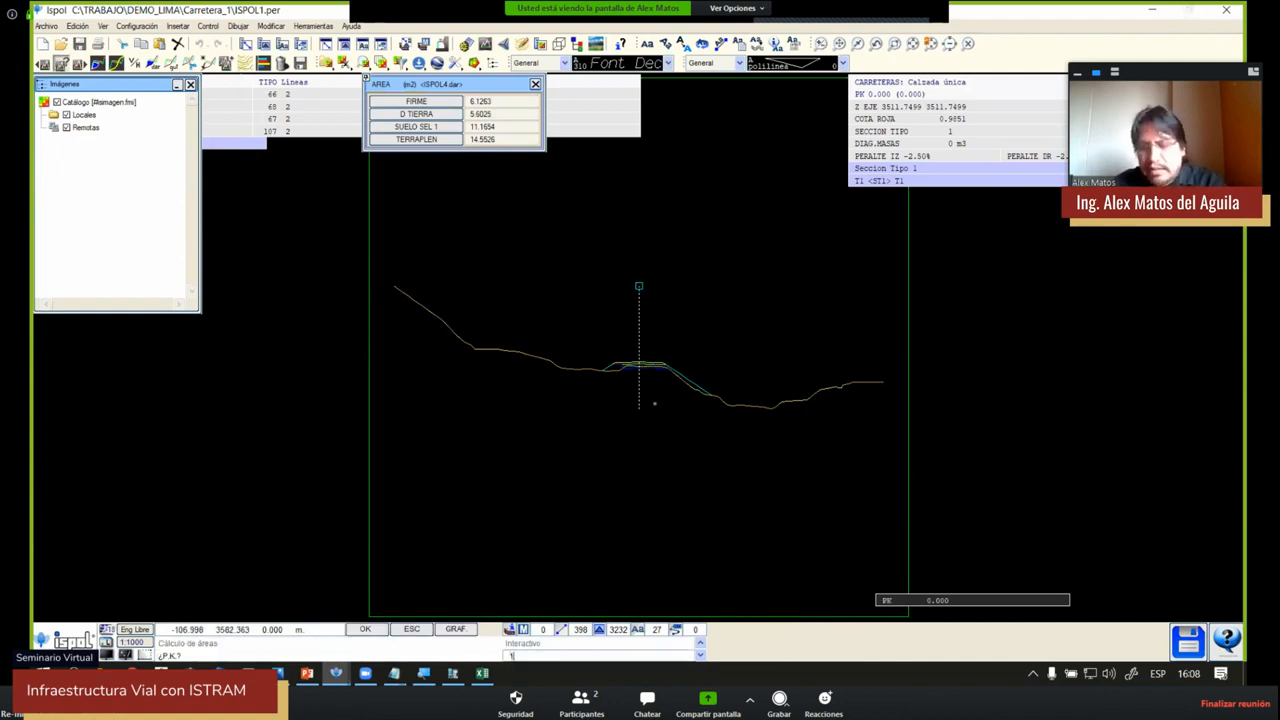
pyautogui.write('200')
pyautogui.press('Return')
pyautogui.scroll(3, 686, 451)
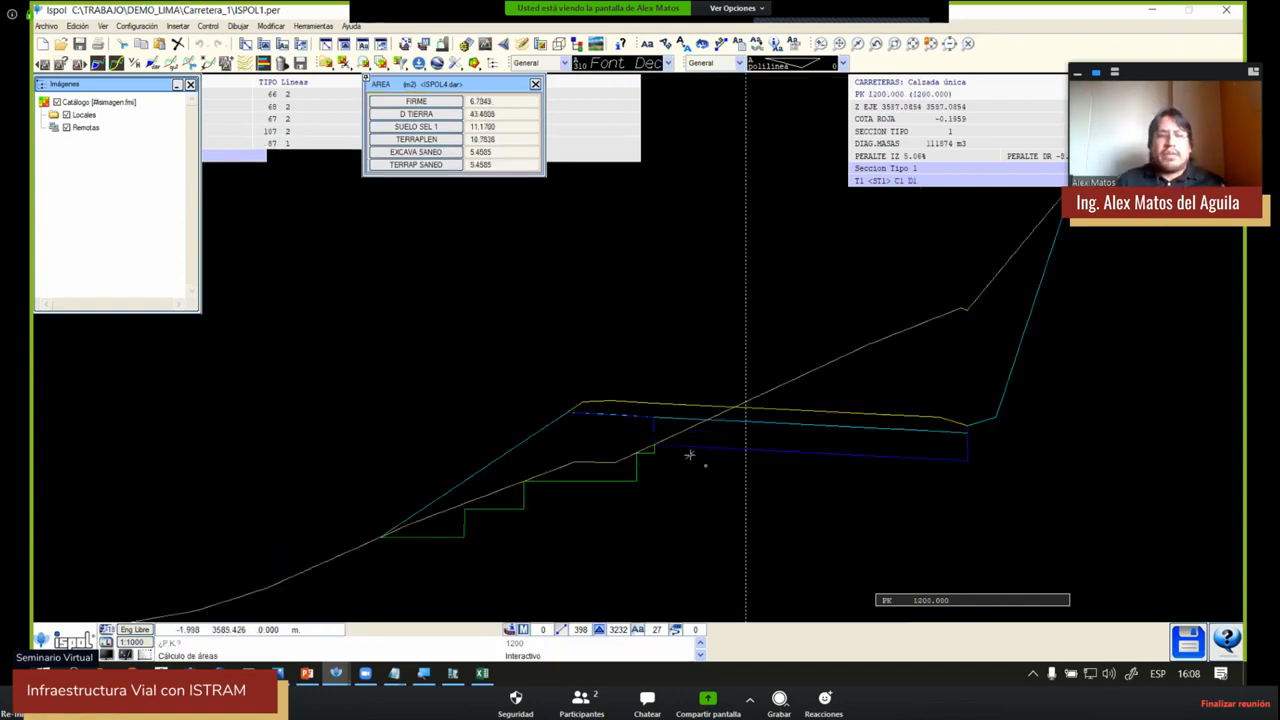
pyautogui.scroll(-2, 582, 415)
# Highlight the pavement, earth cut, selected soil, embankment and benching areas in turn on the PK 1200 profile
pyautogui.click(408, 101)
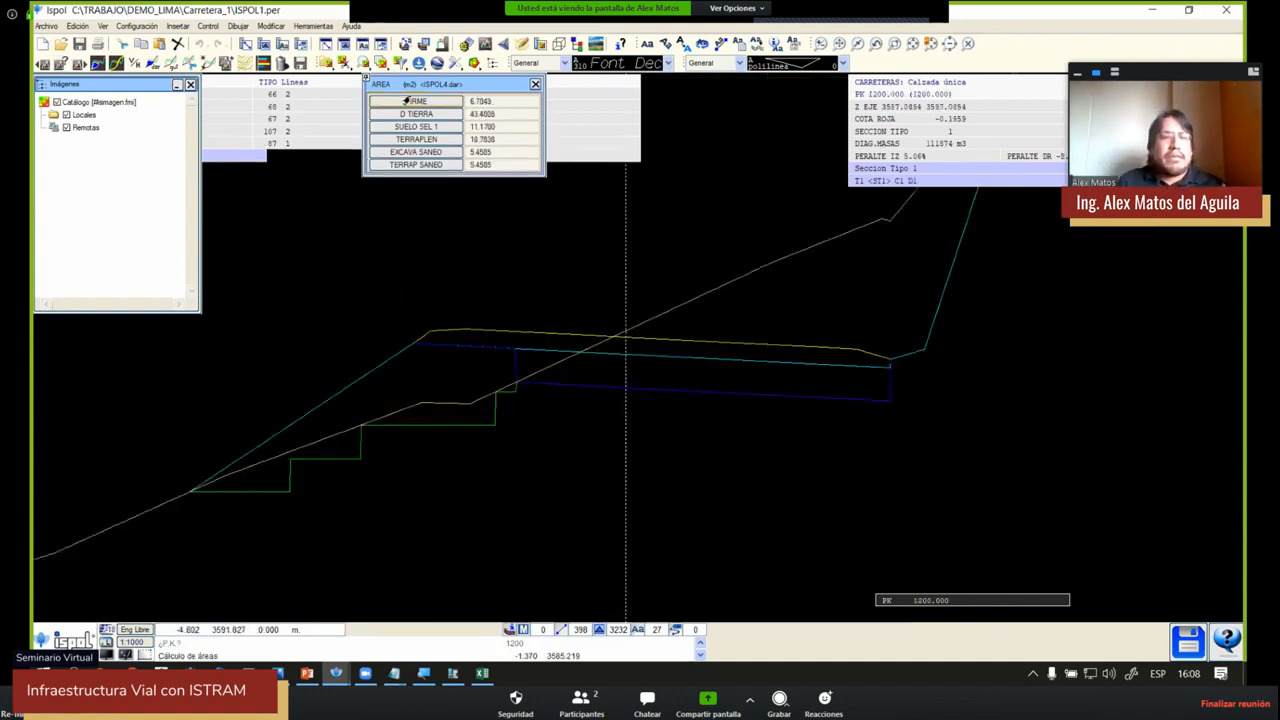
pyautogui.click(412, 130)
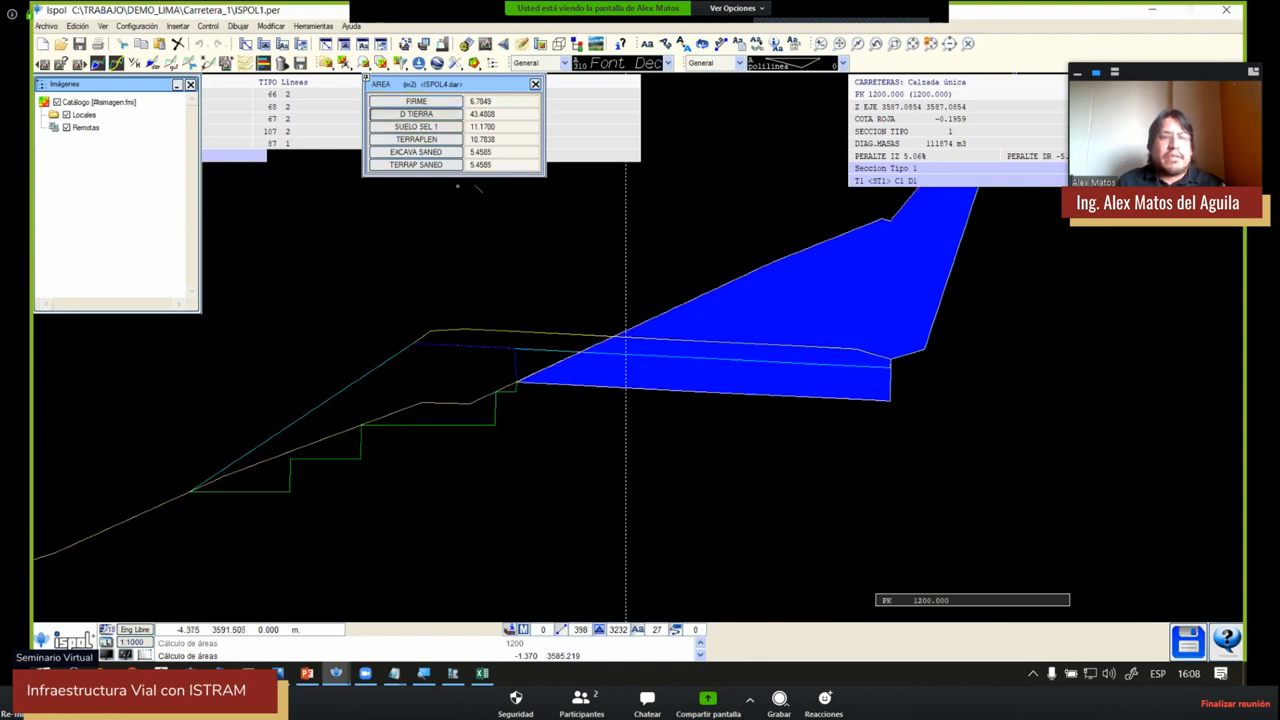
pyautogui.click(412, 130)
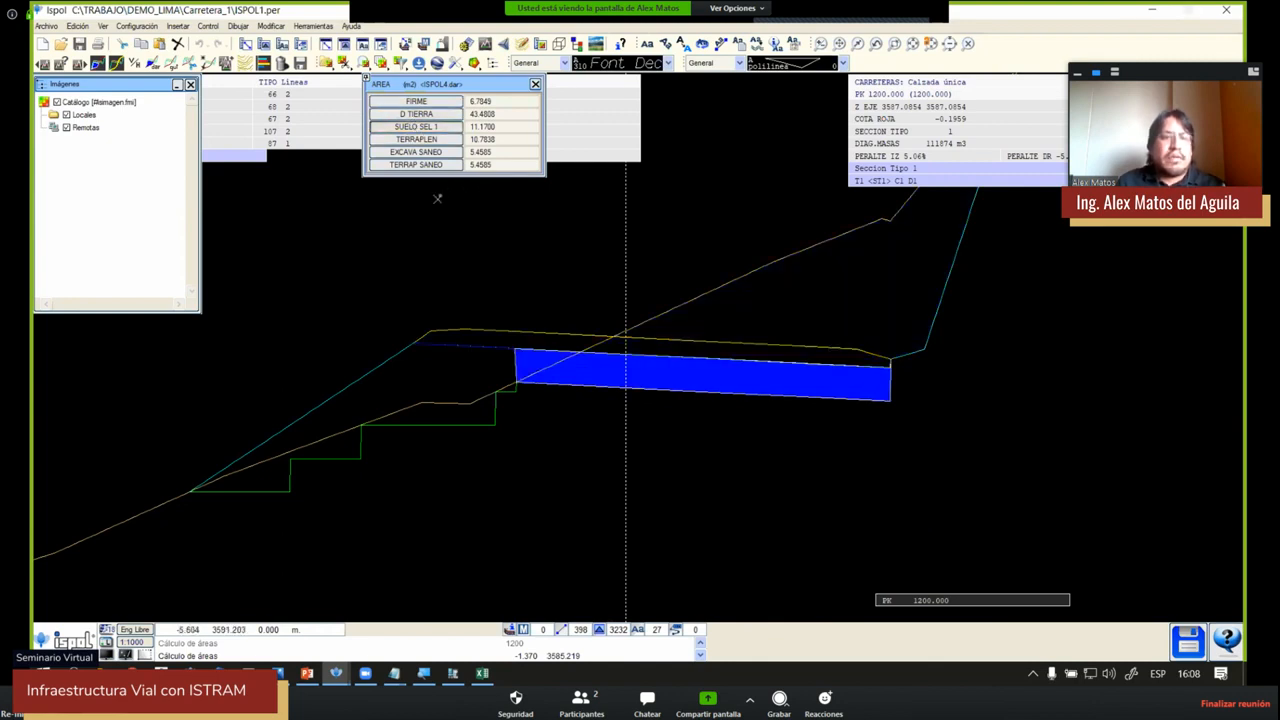
pyautogui.click(432, 141)
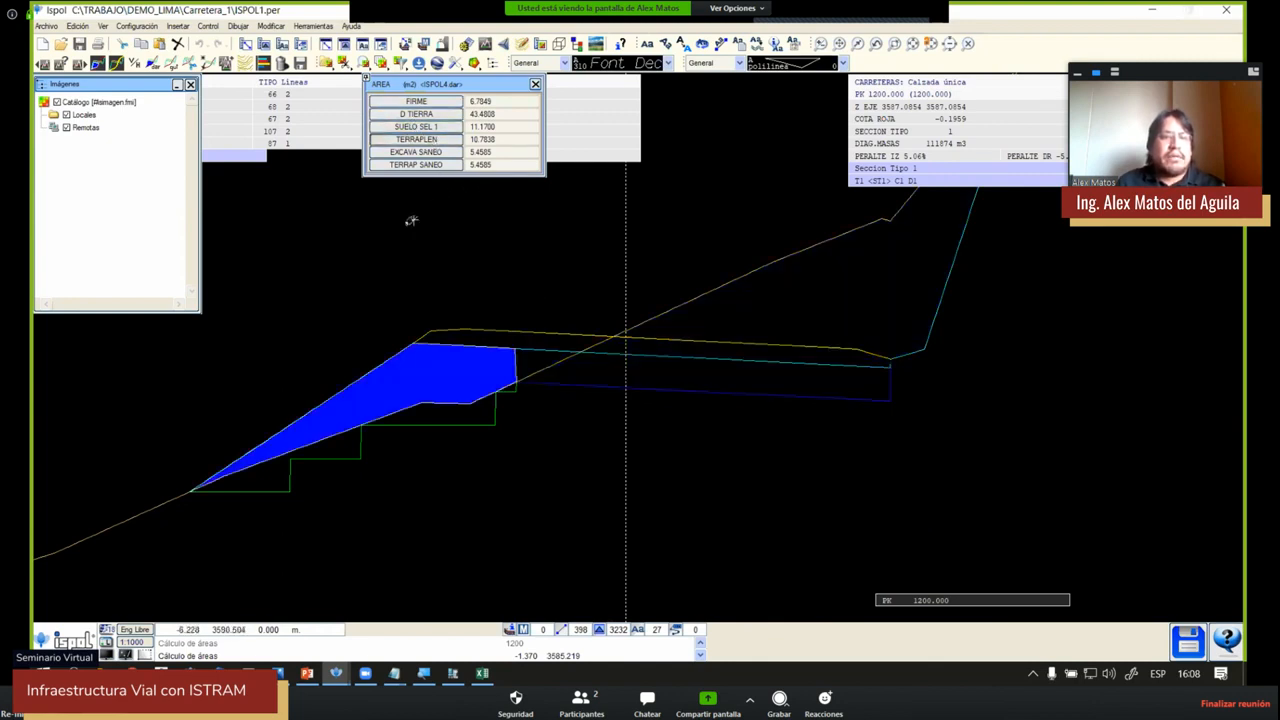
pyautogui.click(416, 152)
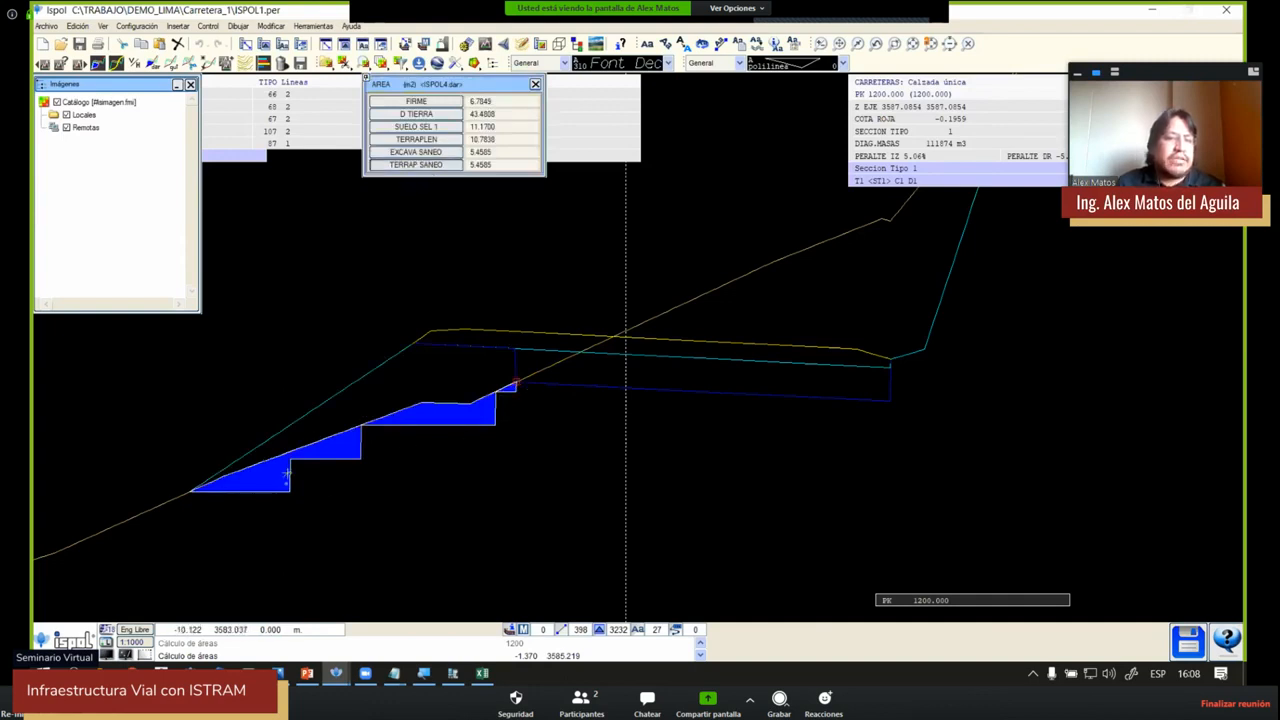
pyautogui.scroll(1, 287, 472)
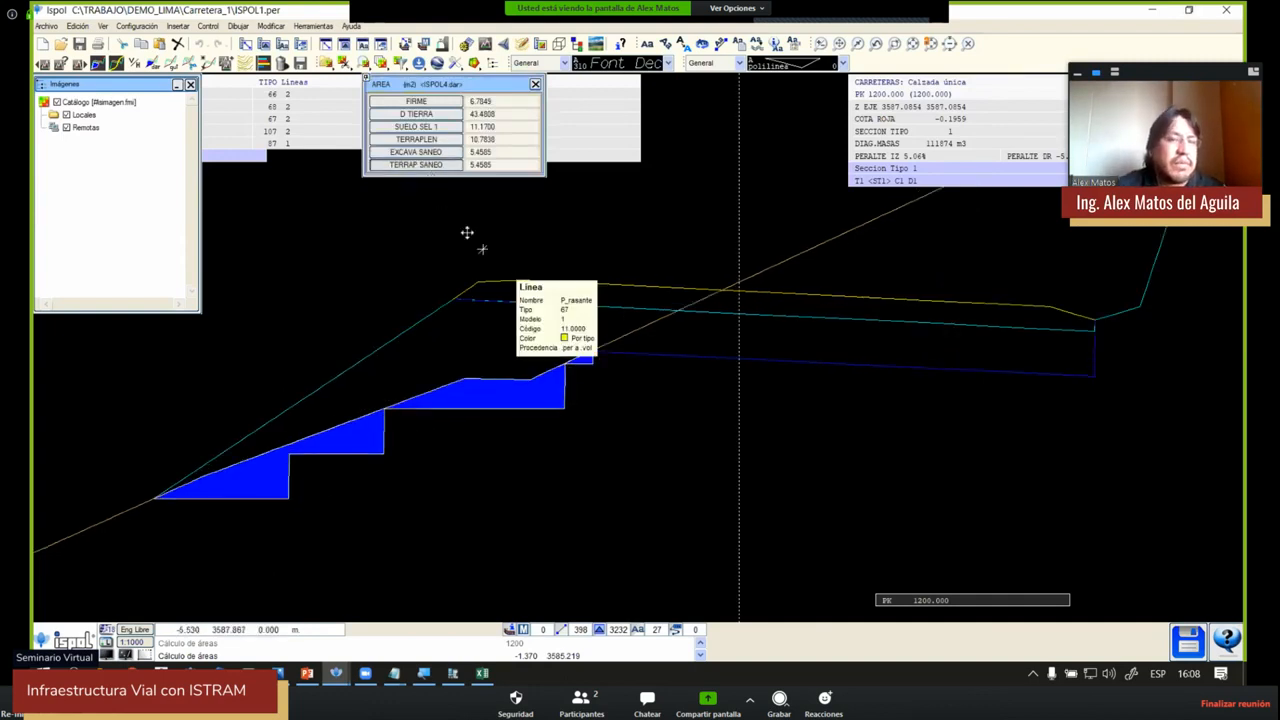
pyautogui.click(405, 140)
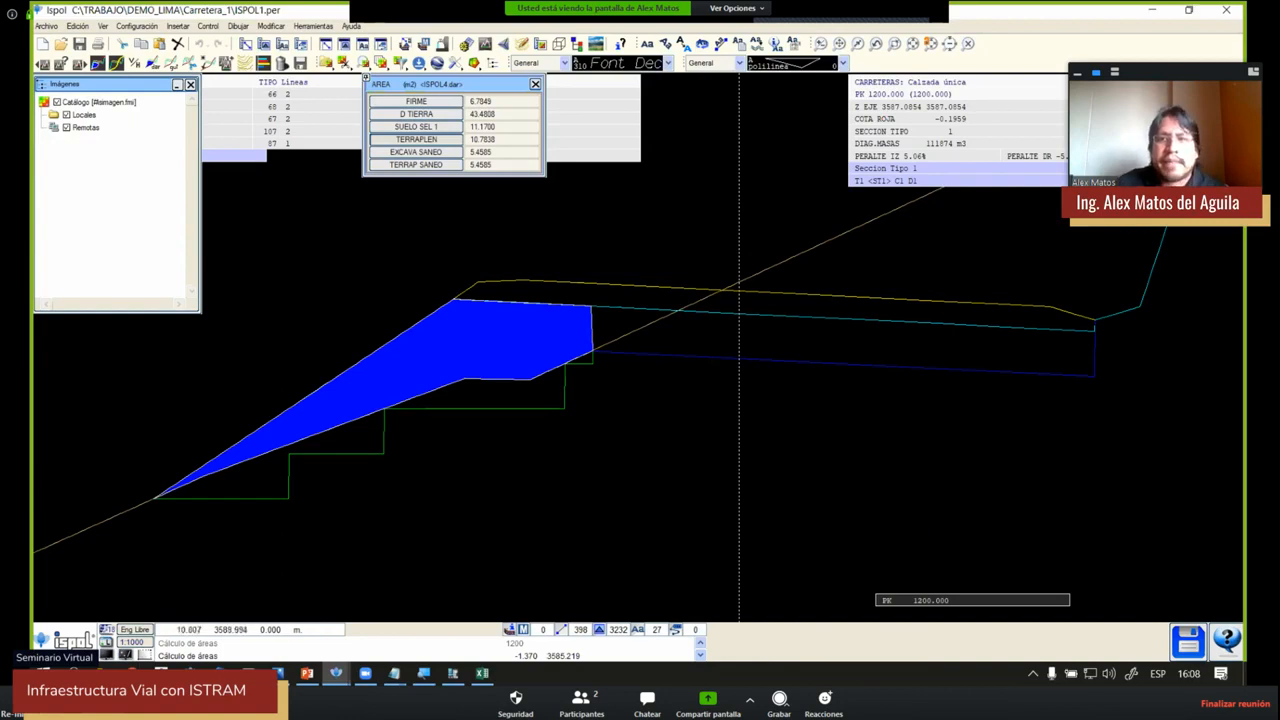
# Close the profile editor and display the real cross sections of axis 1 at PK 1244.102 and PK 1401.922
pyautogui.click(1226, 10)
pyautogui.click(613, 378)
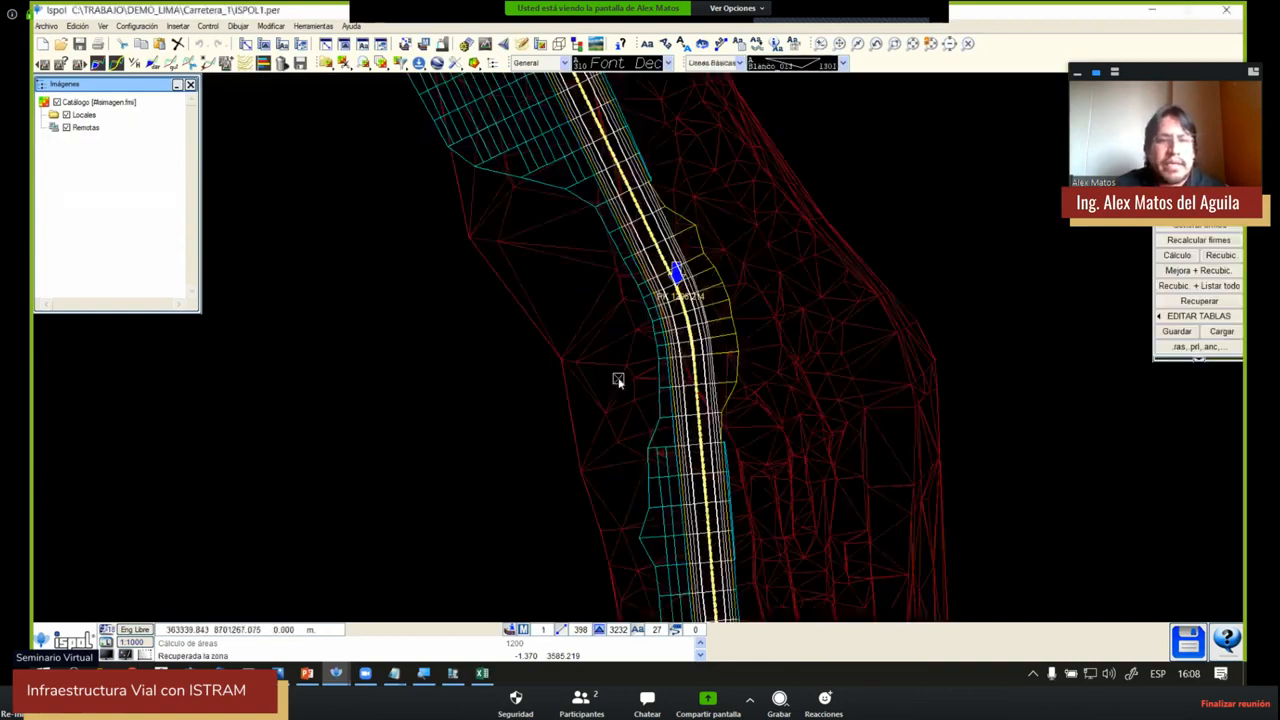
pyautogui.click(677, 350)
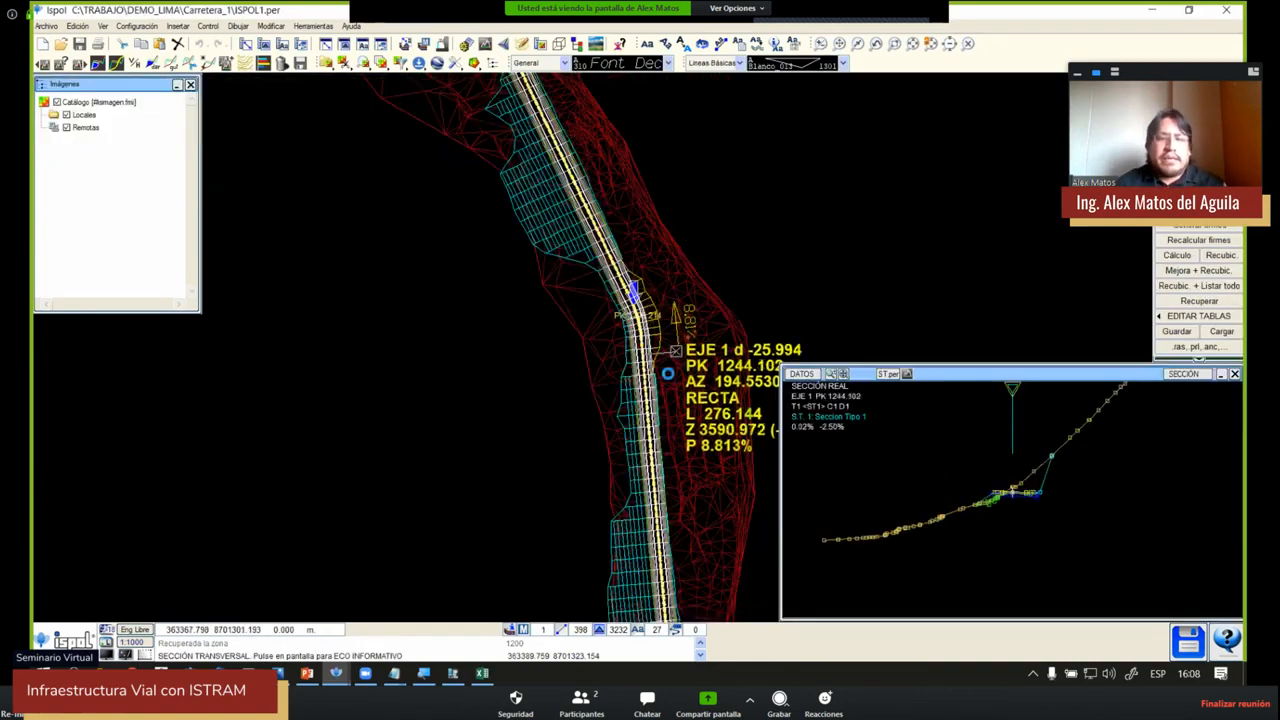
pyautogui.moveTo(660, 417); pyautogui.dragTo(583, 303, button='middle')
pyautogui.click(598, 441)
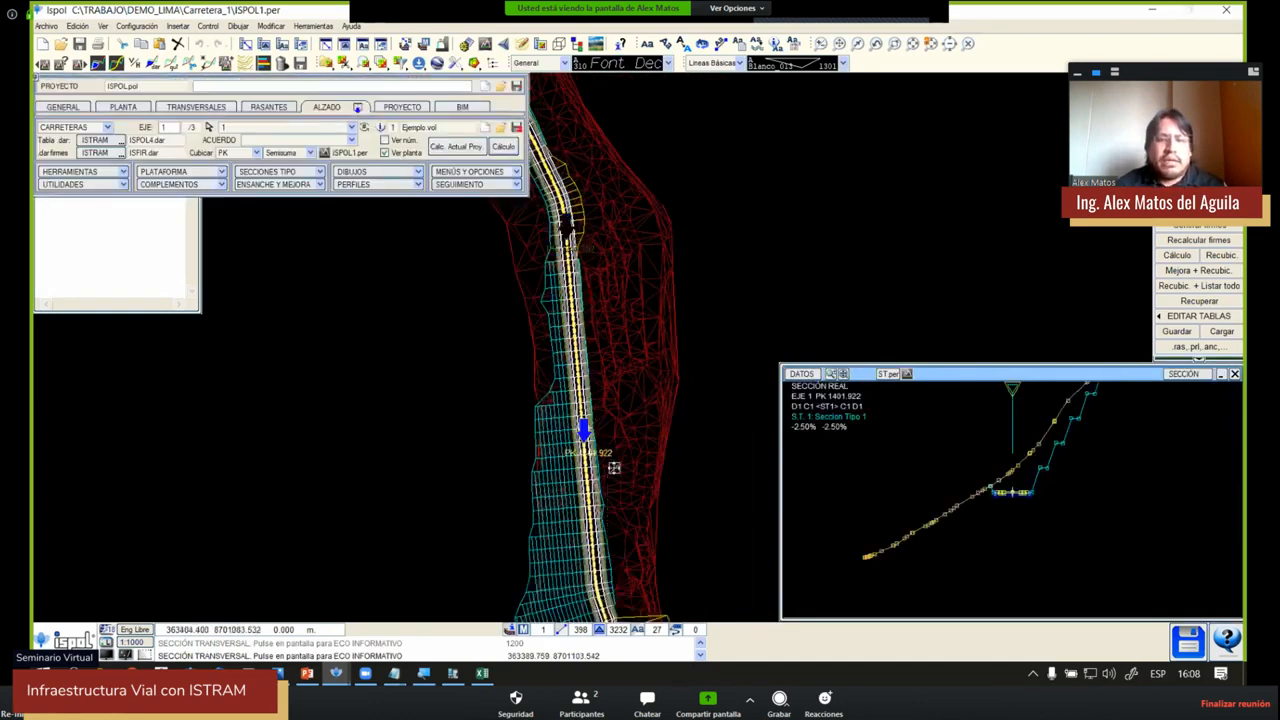
pyautogui.moveTo(614, 466); pyautogui.dragTo(531, 318, button='middle')
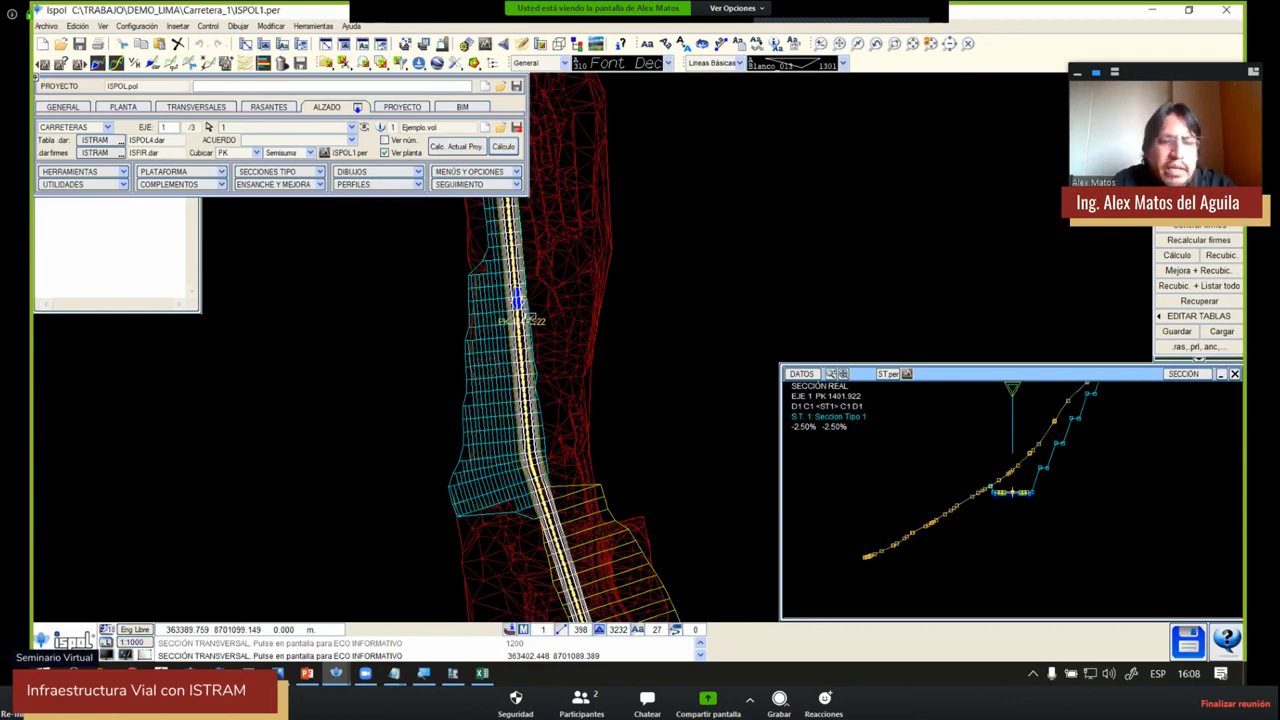
# Display the real cross sections of axis 1 at PK 1648.306 and PK 1697.280 to inspect the long embankment slope
pyautogui.moveTo(537, 430); pyautogui.dragTo(439, 253, button='middle')
pyautogui.click(461, 315)
pyautogui.moveTo(512, 395)
pyautogui.mouseDown()
pyautogui.moveTo(527, 381)
pyautogui.moveTo(536, 404)
pyautogui.moveTo(512, 422)
pyautogui.mouseUp()
pyautogui.moveTo(564, 461); pyautogui.dragTo(561, 310, button='middle')
pyautogui.scroll(2, 545, 330)
pyautogui.scroll(-1, 531, 374)
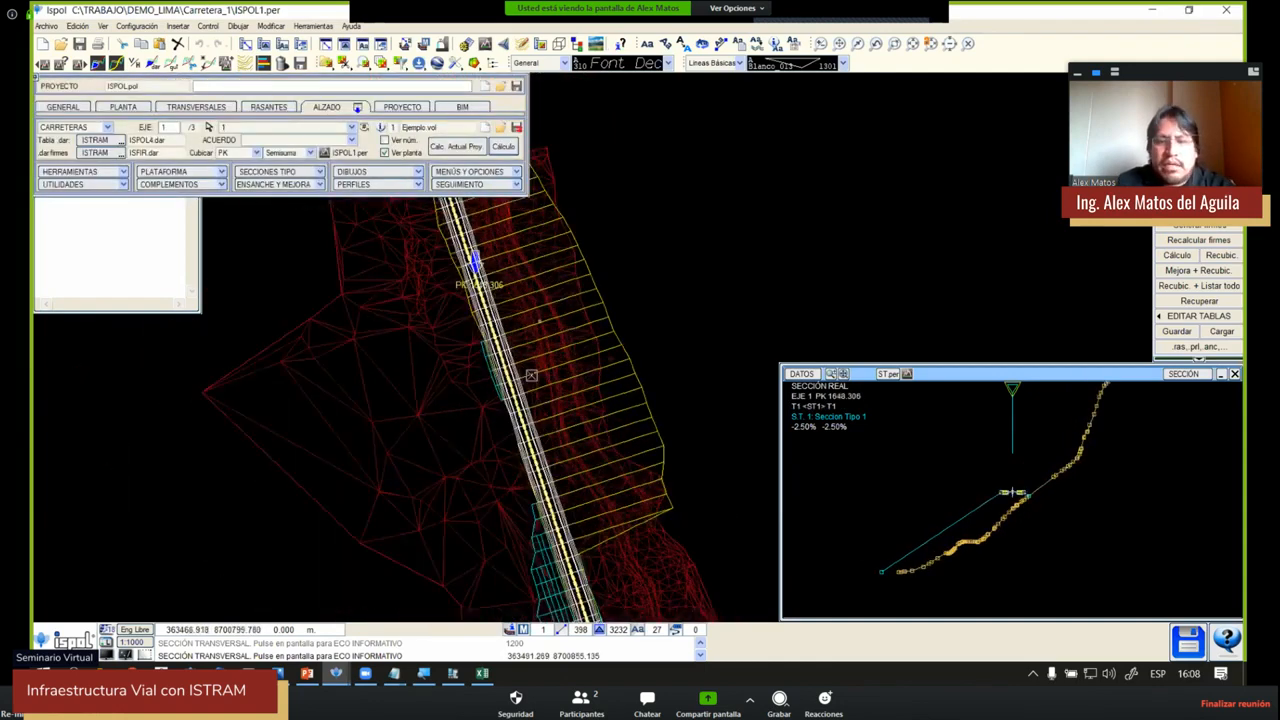
pyautogui.moveTo(492, 205); pyautogui.dragTo(484, 331, button='middle')
pyautogui.click(487, 462)
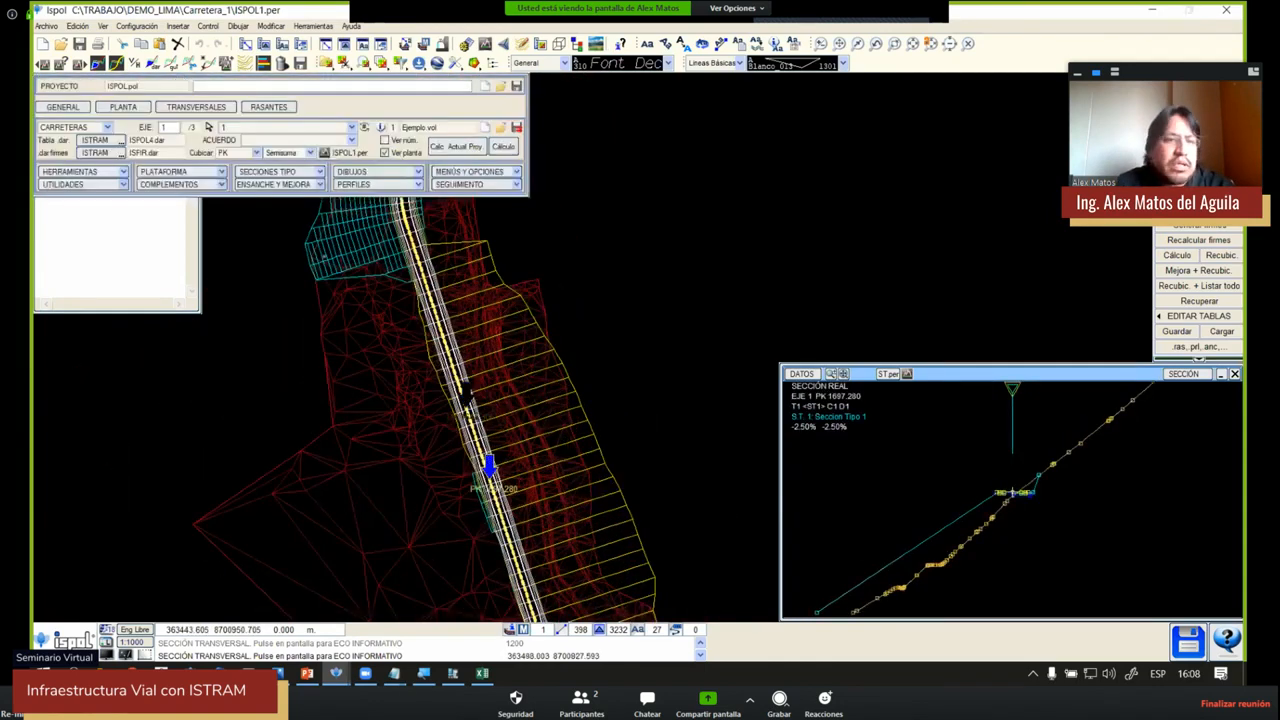
# Duplicate section type 1 of axis 1 as a second section type in the section types and subgrade data
pyautogui.click(287, 172)
pyautogui.click(287, 174)
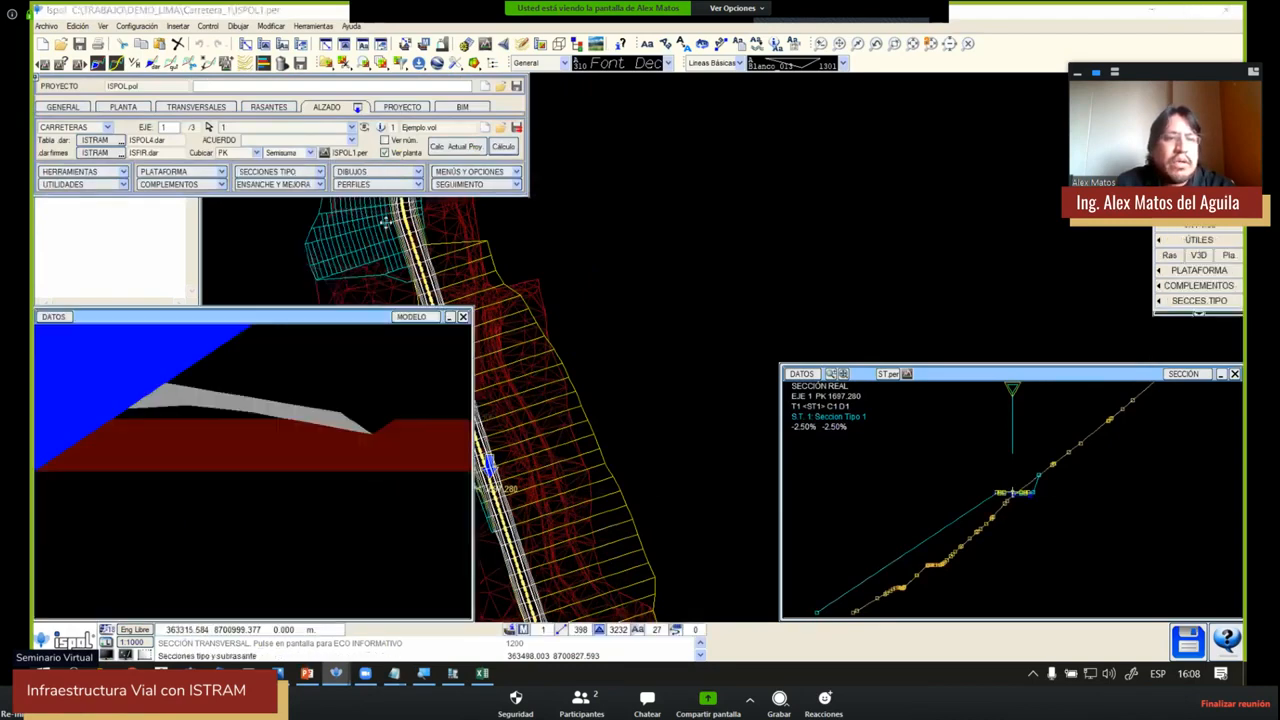
pyautogui.click(440, 112)
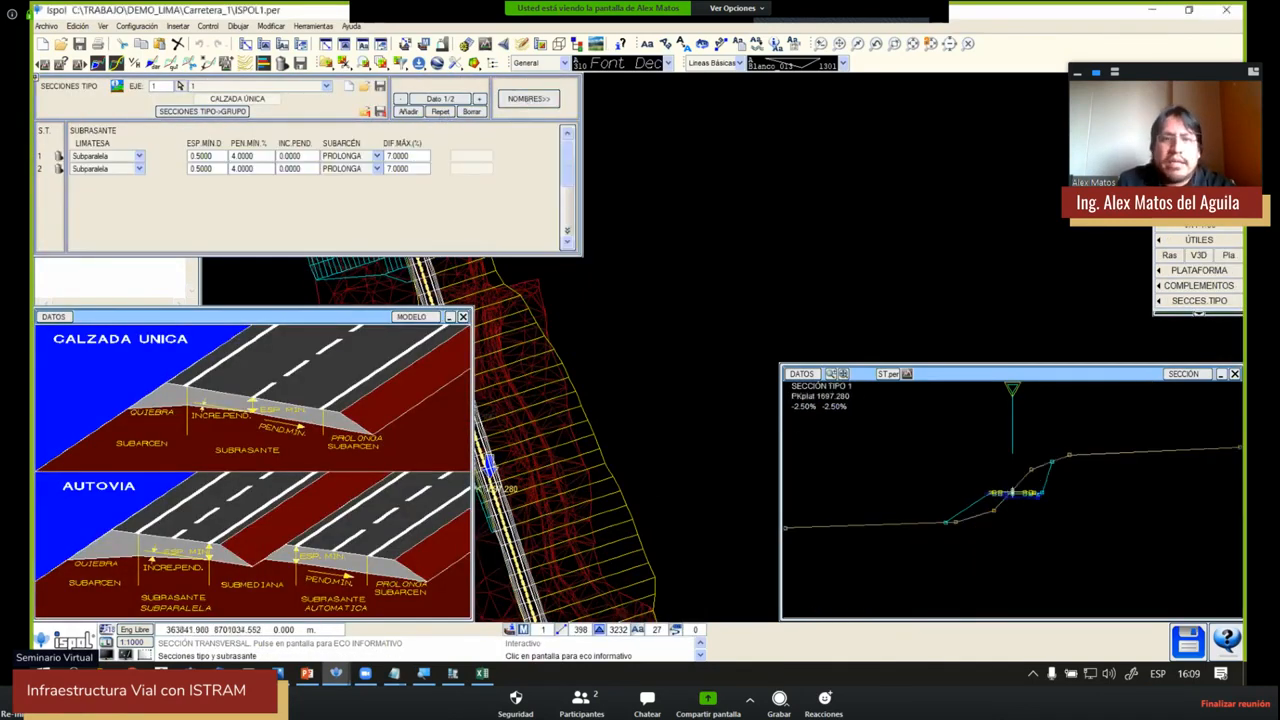
pyautogui.rightClick(300, 184)
# Set the embankment berm values BT and ZBT to 0 for section type 2
pyautogui.click(293, 172)
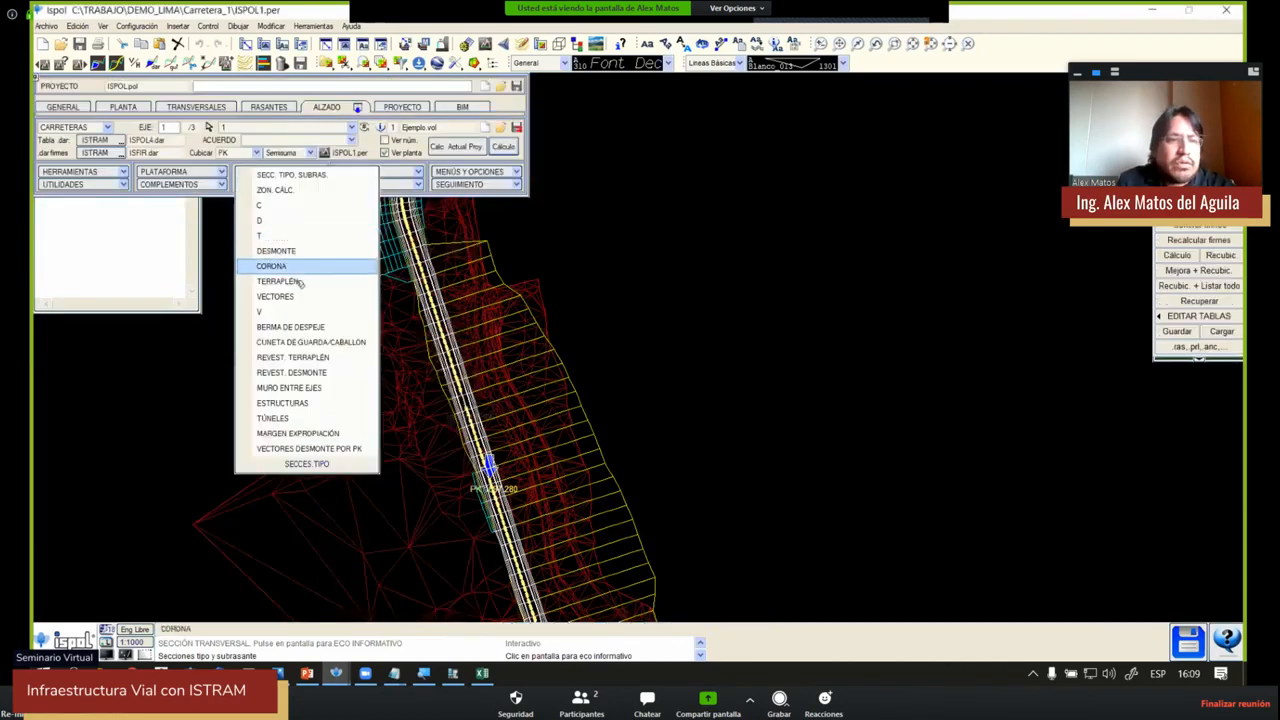
pyautogui.click(297, 266)
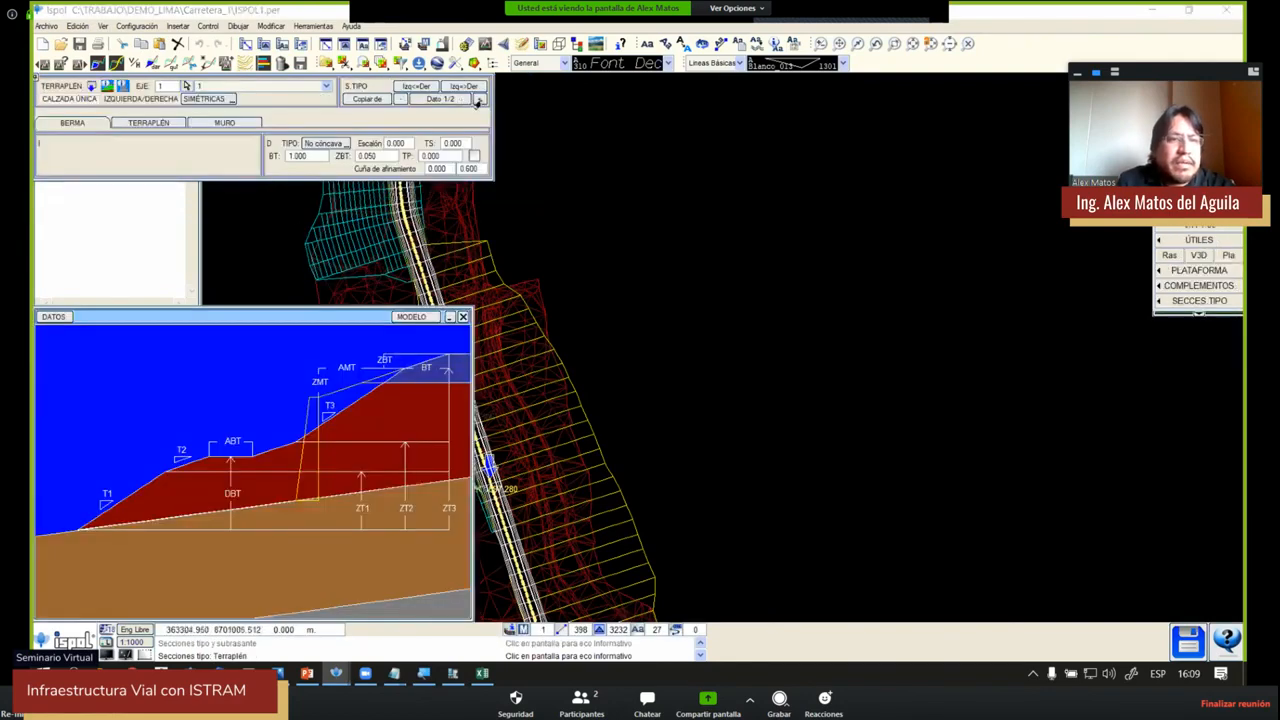
pyautogui.click(479, 101)
pyautogui.write('0')
pyautogui.press('Return')
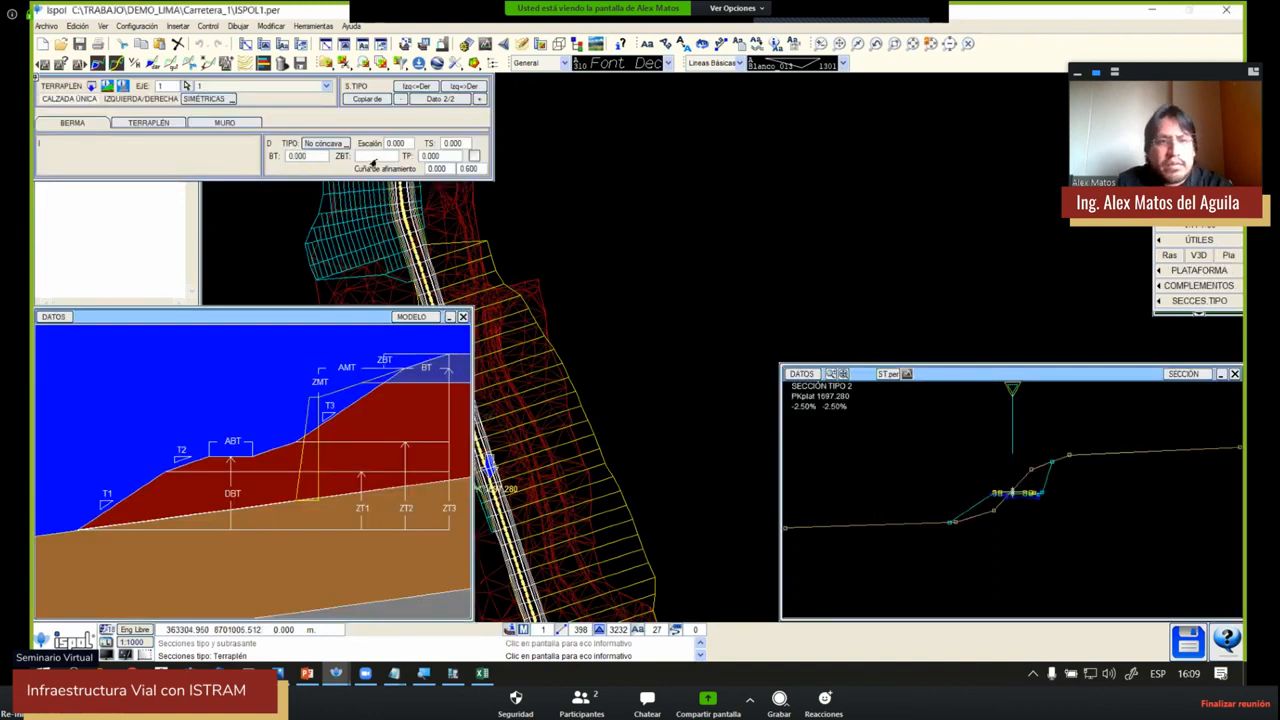
pyautogui.click(370, 157)
pyautogui.write('0')
pyautogui.press('Return')
# Set the embankment slope of section type 2 to 0 and inspect its left side in the section
pyautogui.click(148, 122)
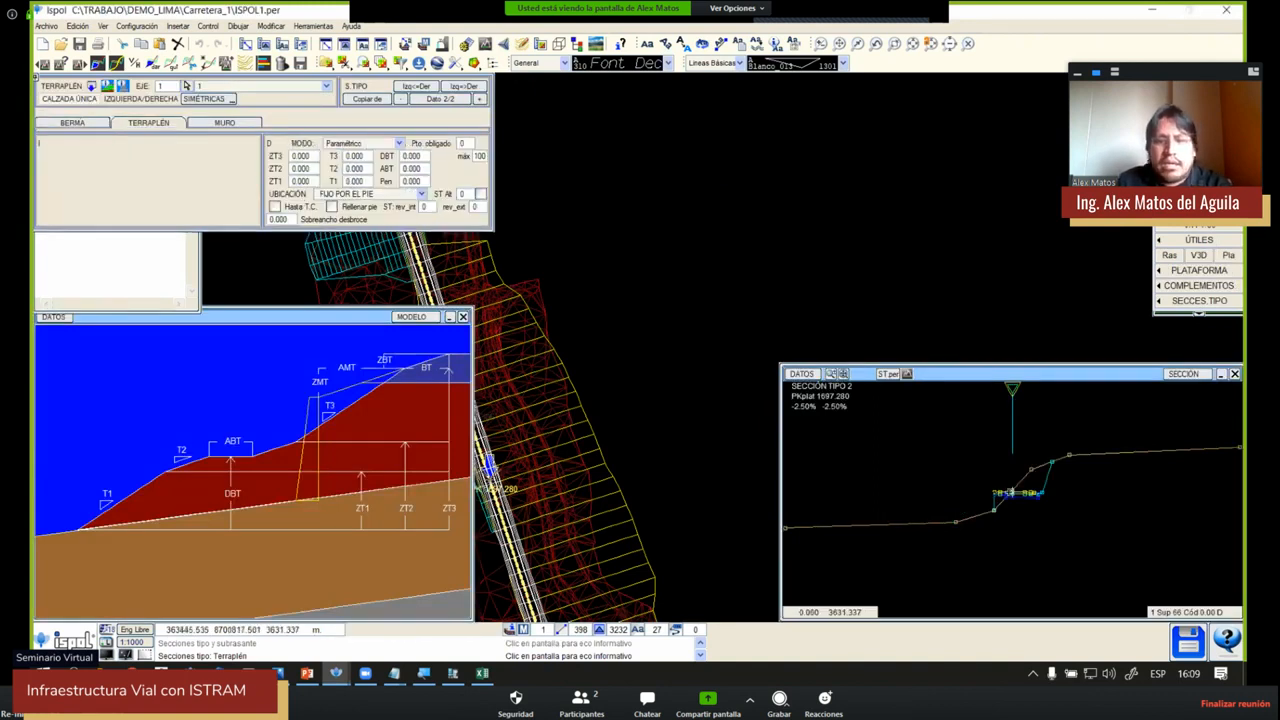
pyautogui.scroll(3, 1010, 492)
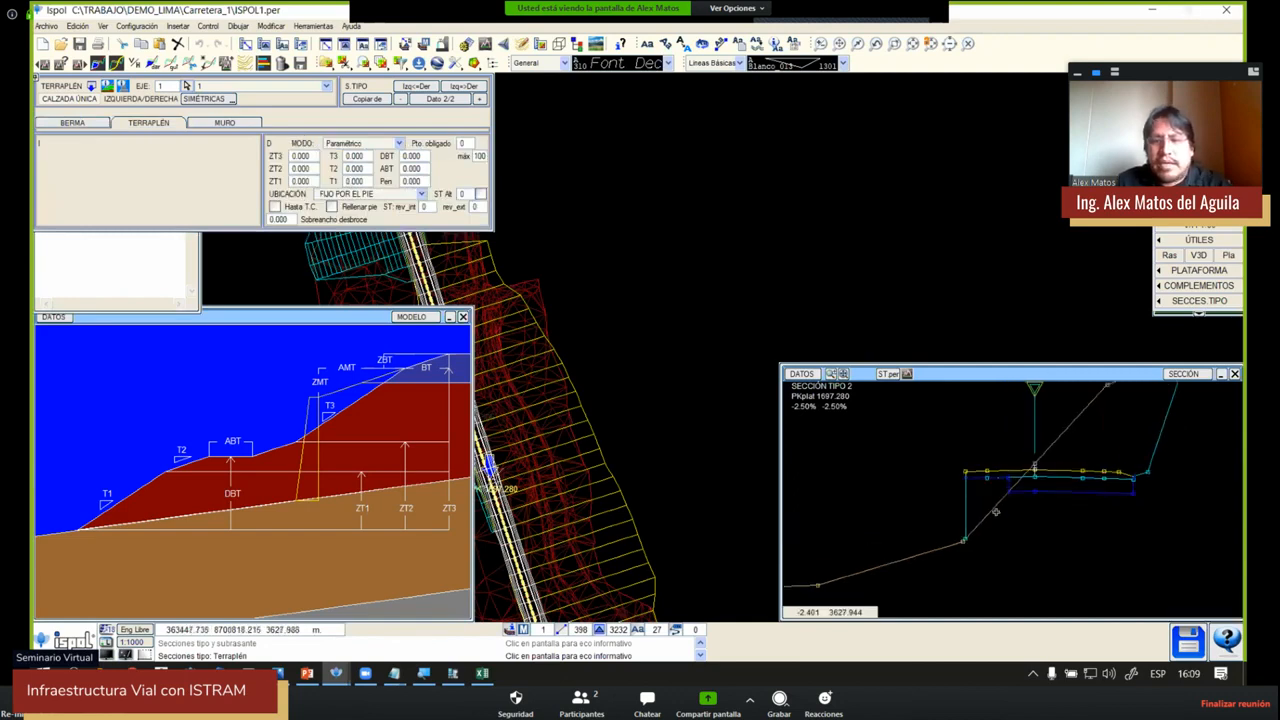
# Enable the automatic embankment wall for section type 2 from ISPOL_T.tmu, review its wall table in Notepad, and close the model diagram
pyautogui.hotkey('alt', 'Tab')
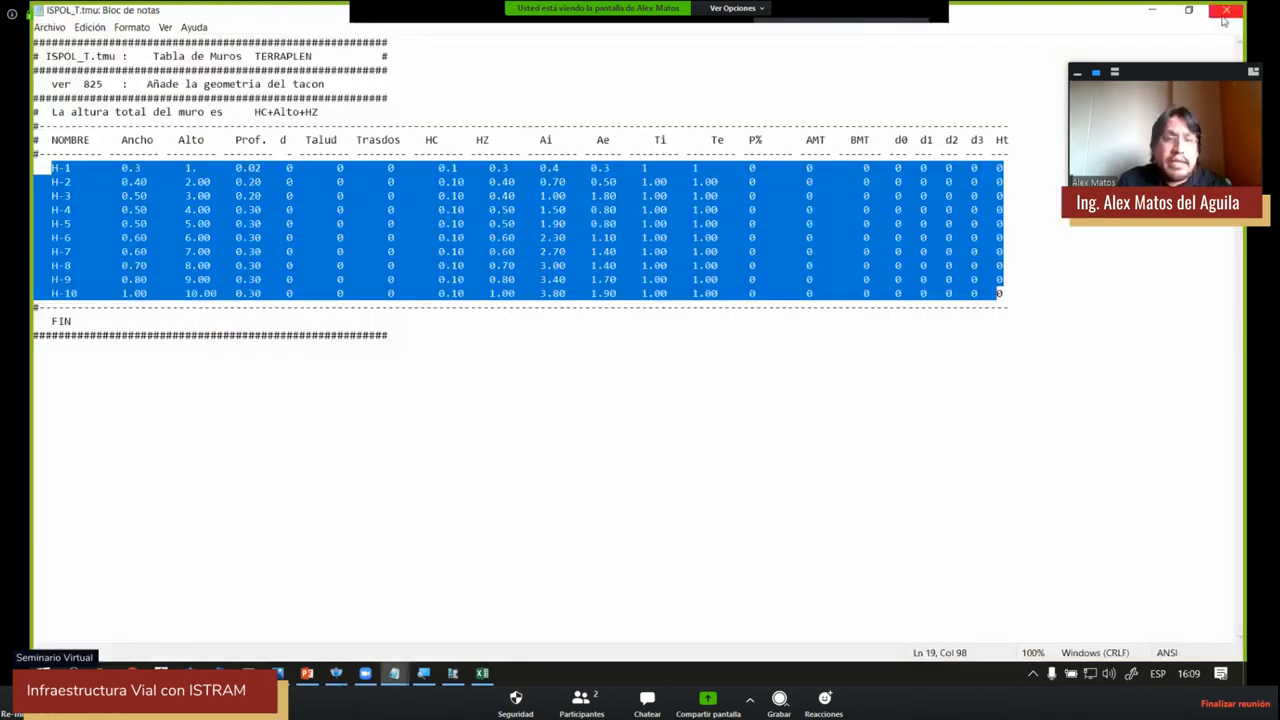
pyautogui.hotkey('alt', 'Tab')
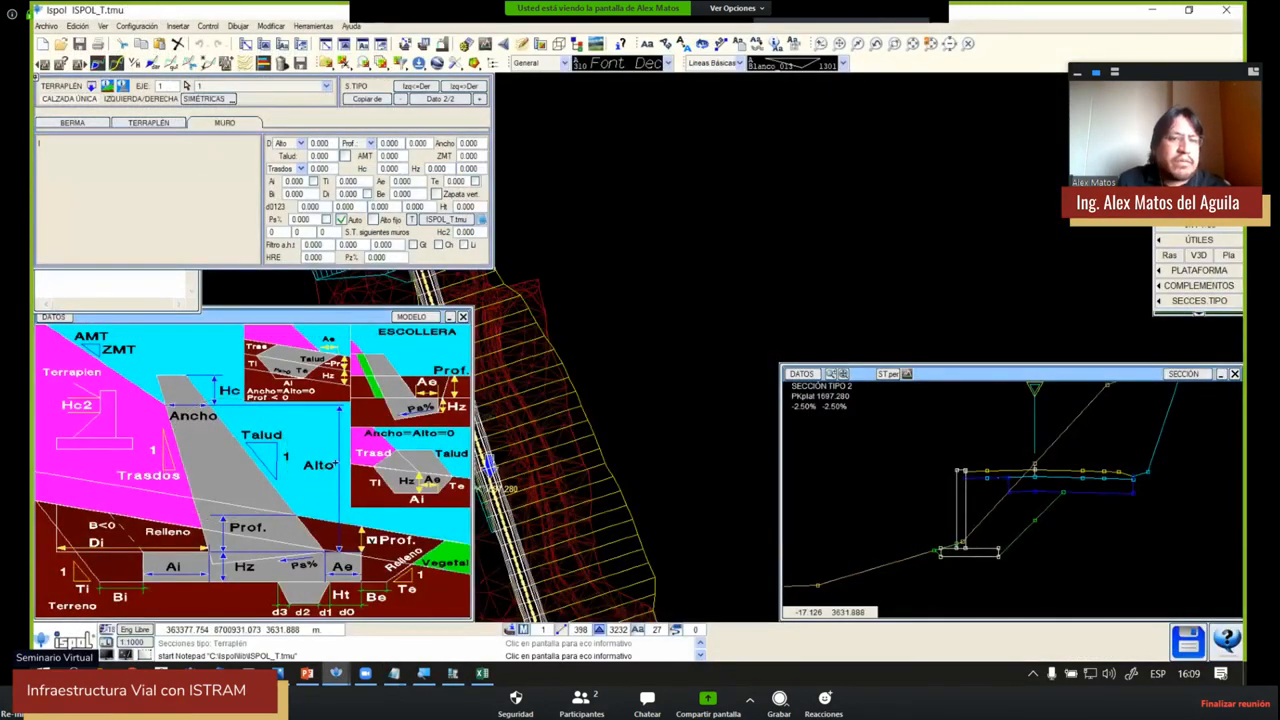
pyautogui.click(463, 316)
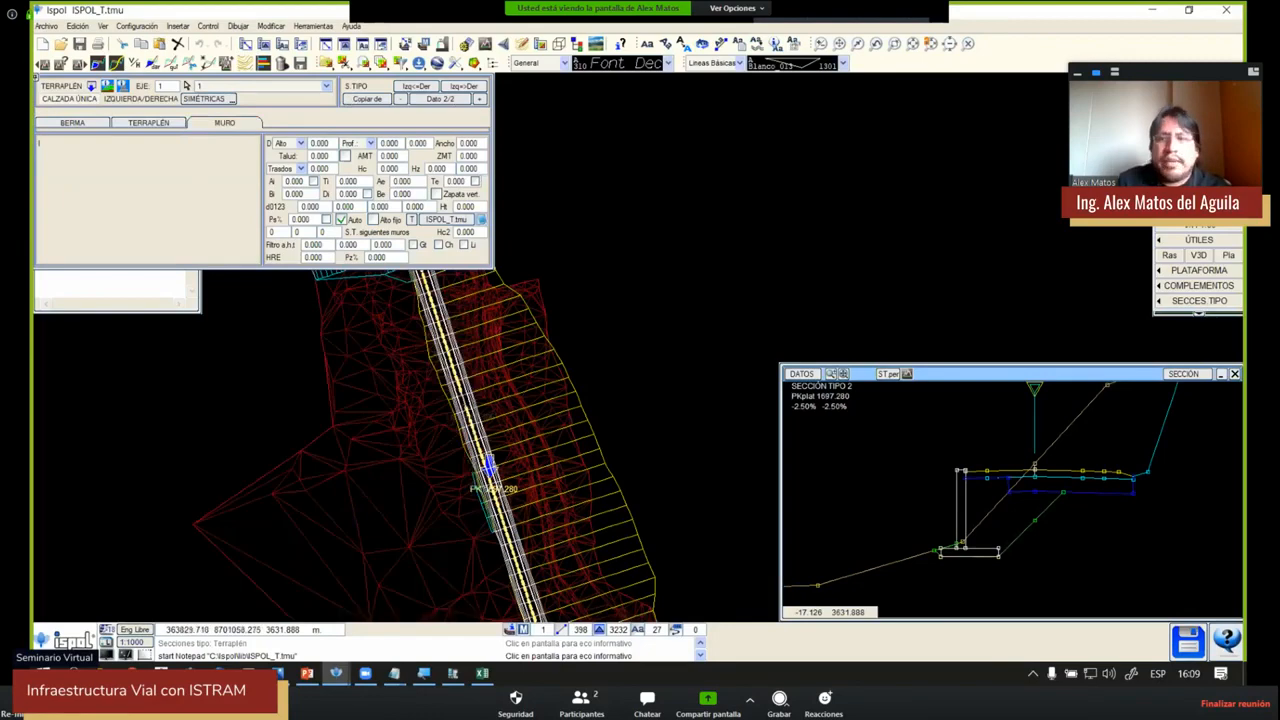
# Add an embankment calculation zone for the left side of axis 1, with initial section type 2
pyautogui.press('Escape')
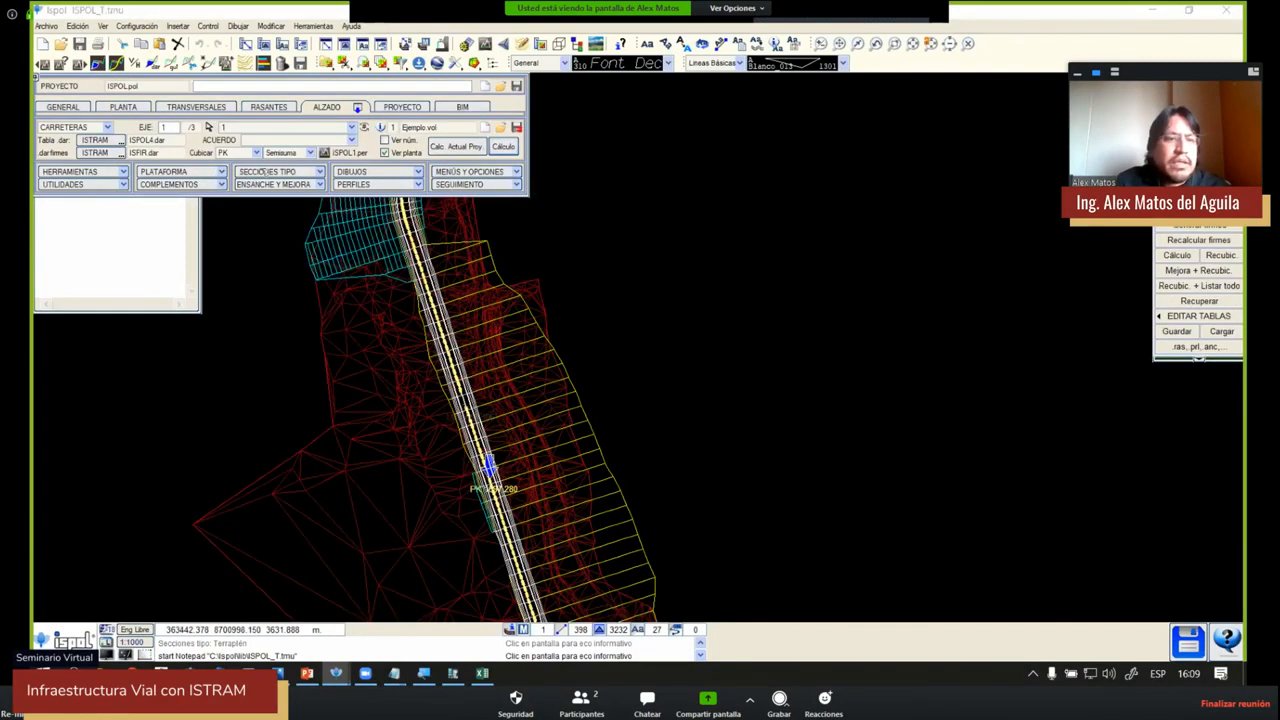
pyautogui.click(264, 172)
pyautogui.click(298, 235)
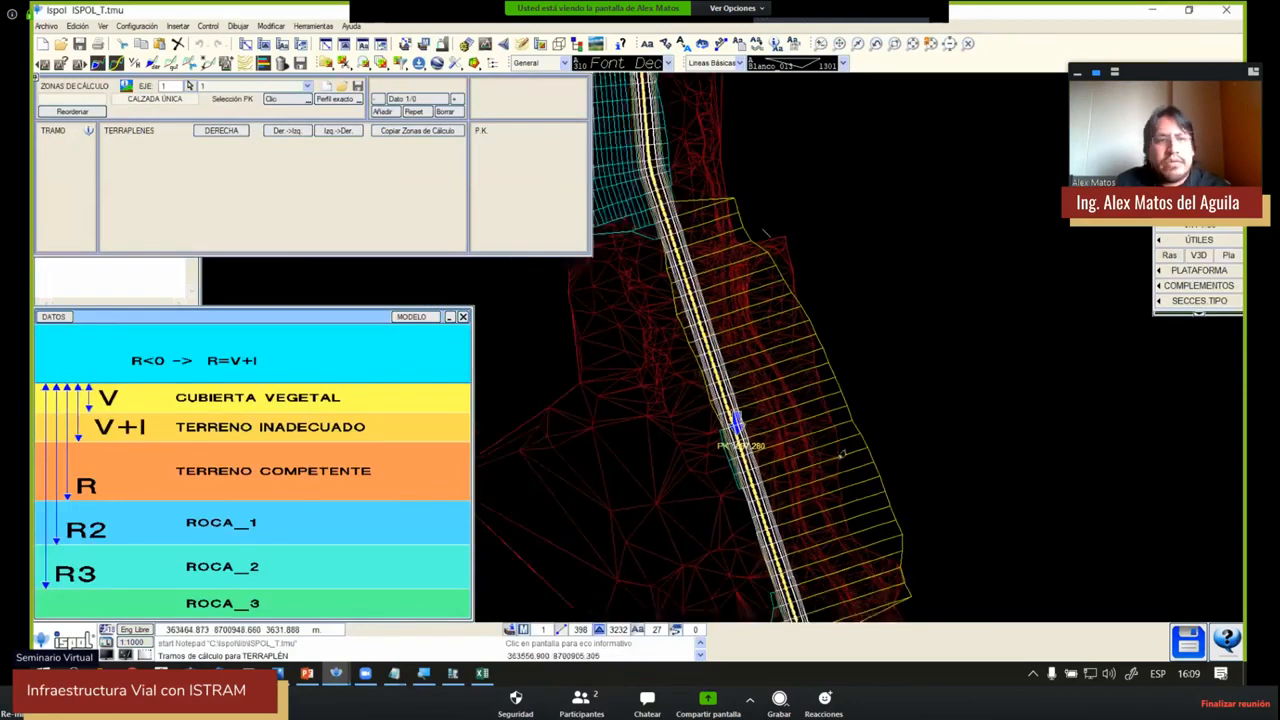
pyautogui.click(214, 133)
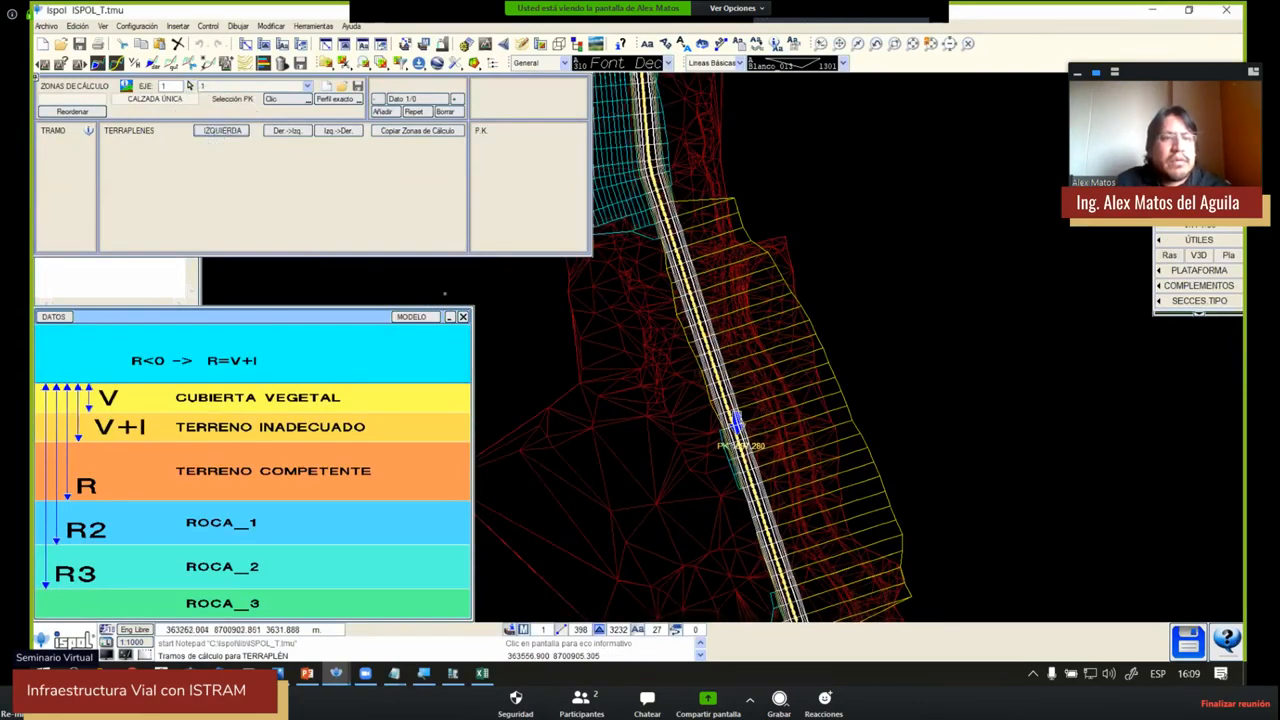
pyautogui.click(463, 317)
pyautogui.click(384, 112)
pyautogui.click(61, 156)
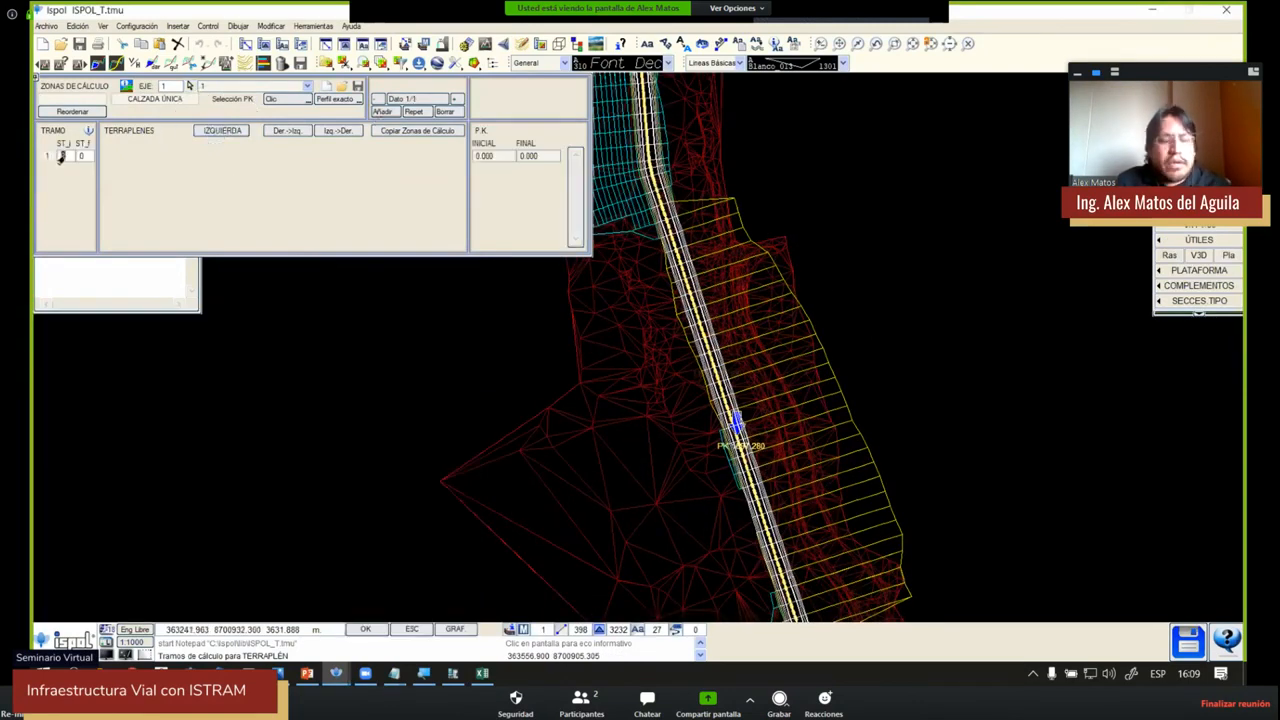
pyautogui.write('2')
pyautogui.press('Return')
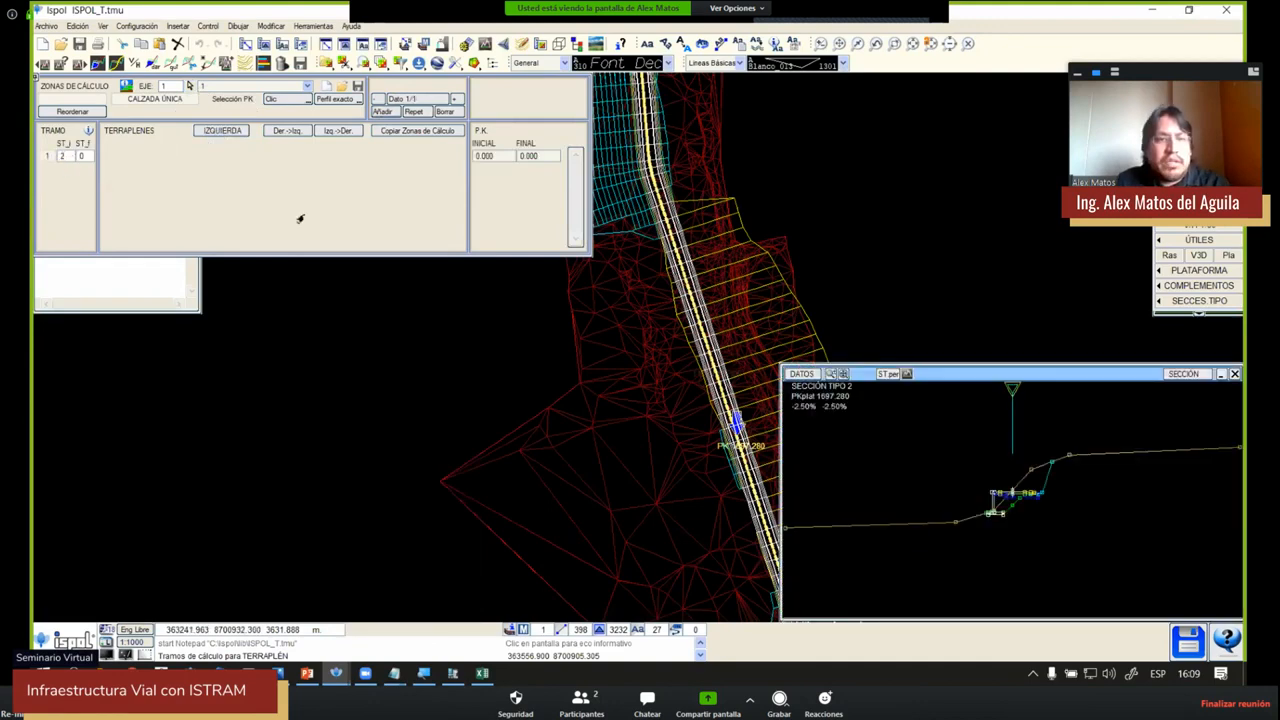
# Set the calculation zone's initial PK to 1530 and final PK to 1840 by picking both stations on the plan
pyautogui.click(491, 157)
pyautogui.click(658, 188)
pyautogui.click(528, 158)
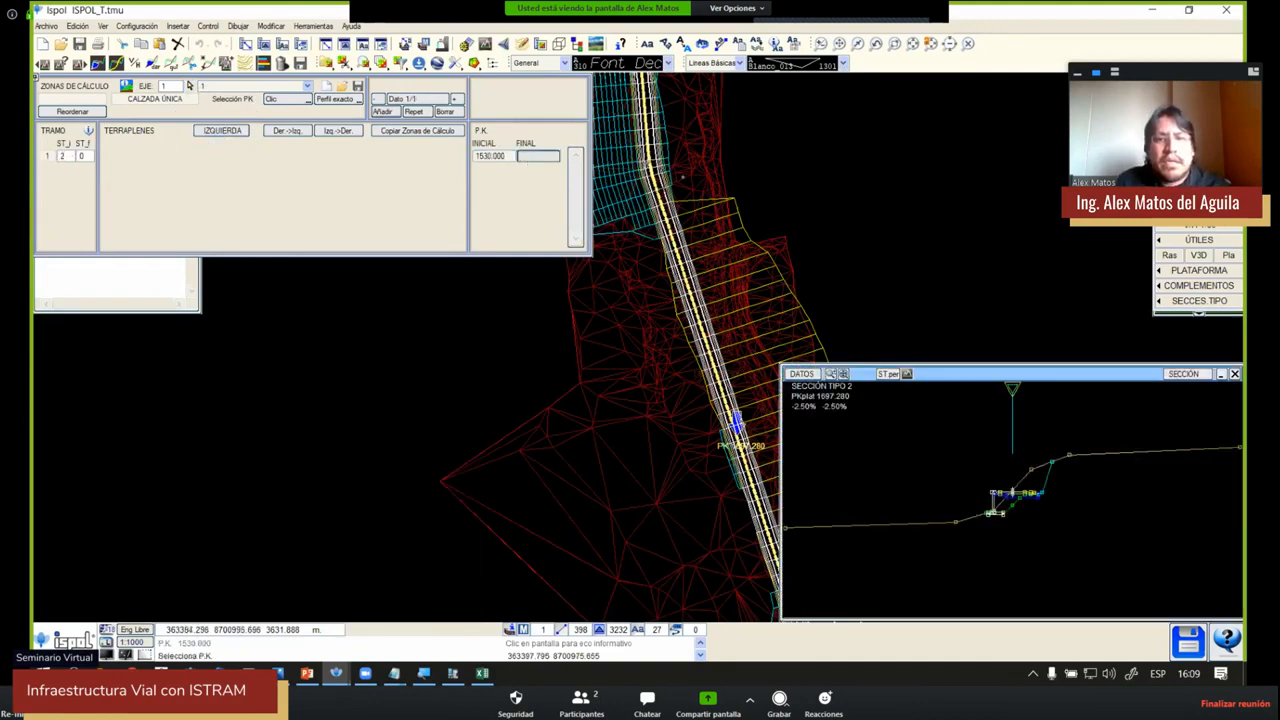
pyautogui.scroll(-3, 683, 178)
pyautogui.moveTo(734, 322)
pyautogui.mouseDown(button='middle')
pyautogui.moveTo(709, 286)
pyautogui.moveTo(712, 257)
pyautogui.mouseUp(button='middle')
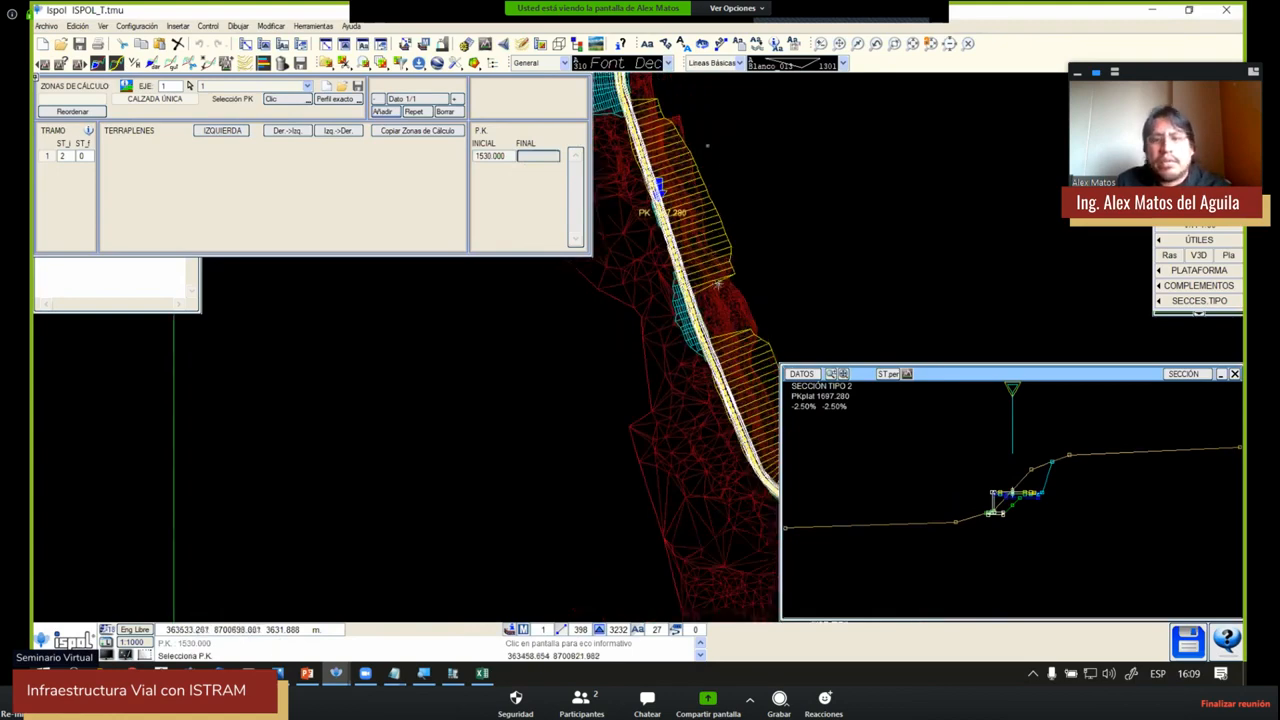
pyautogui.click(711, 287)
# Examine the real cross sections along the walled stretch between PK 1530 and PK 1840
pyautogui.click(726, 178)
pyautogui.scroll(3, 1018, 510)
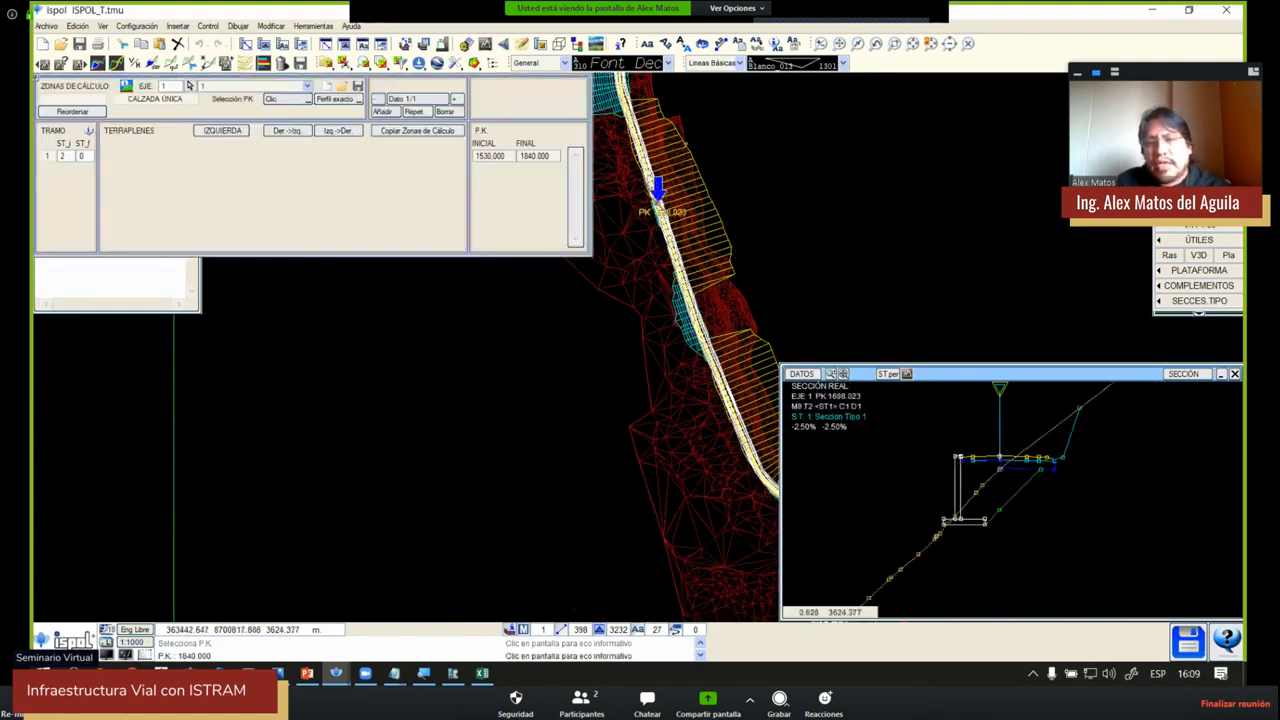
pyautogui.click(704, 166)
pyautogui.scroll(1, 1040, 540)
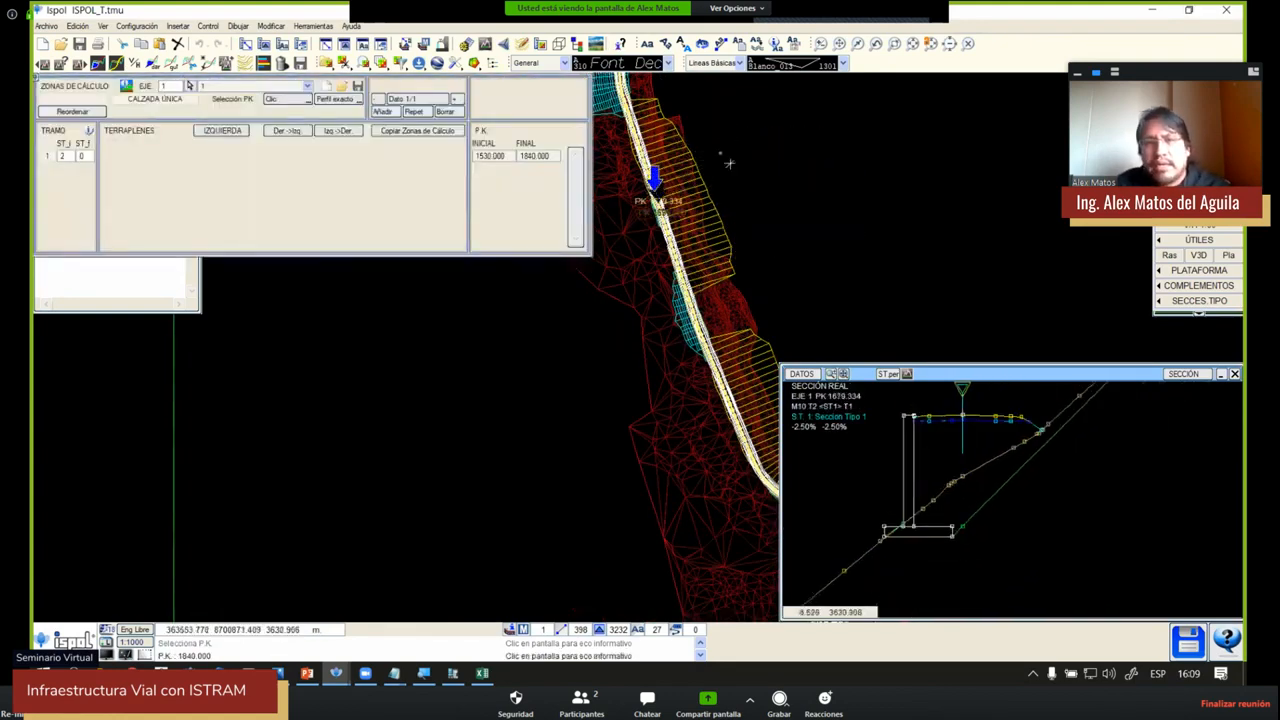
pyautogui.click(700, 128)
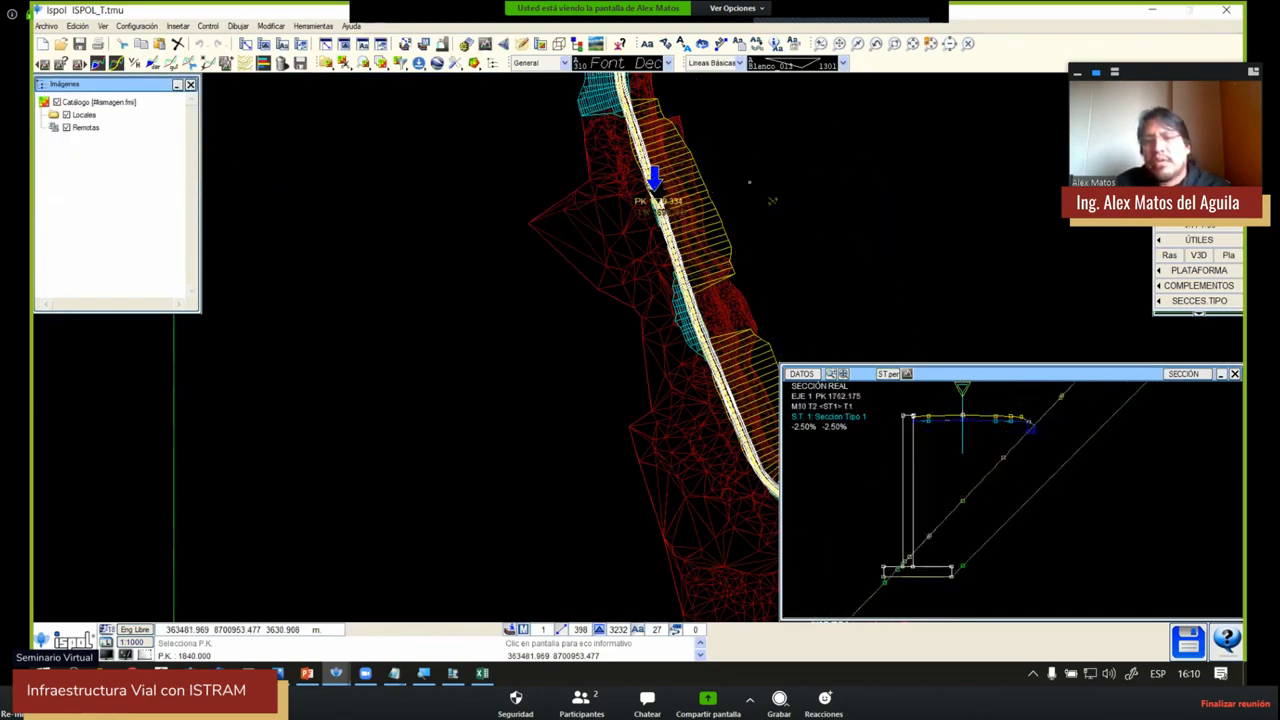
pyautogui.click(750, 176)
pyautogui.scroll(1, 958, 453)
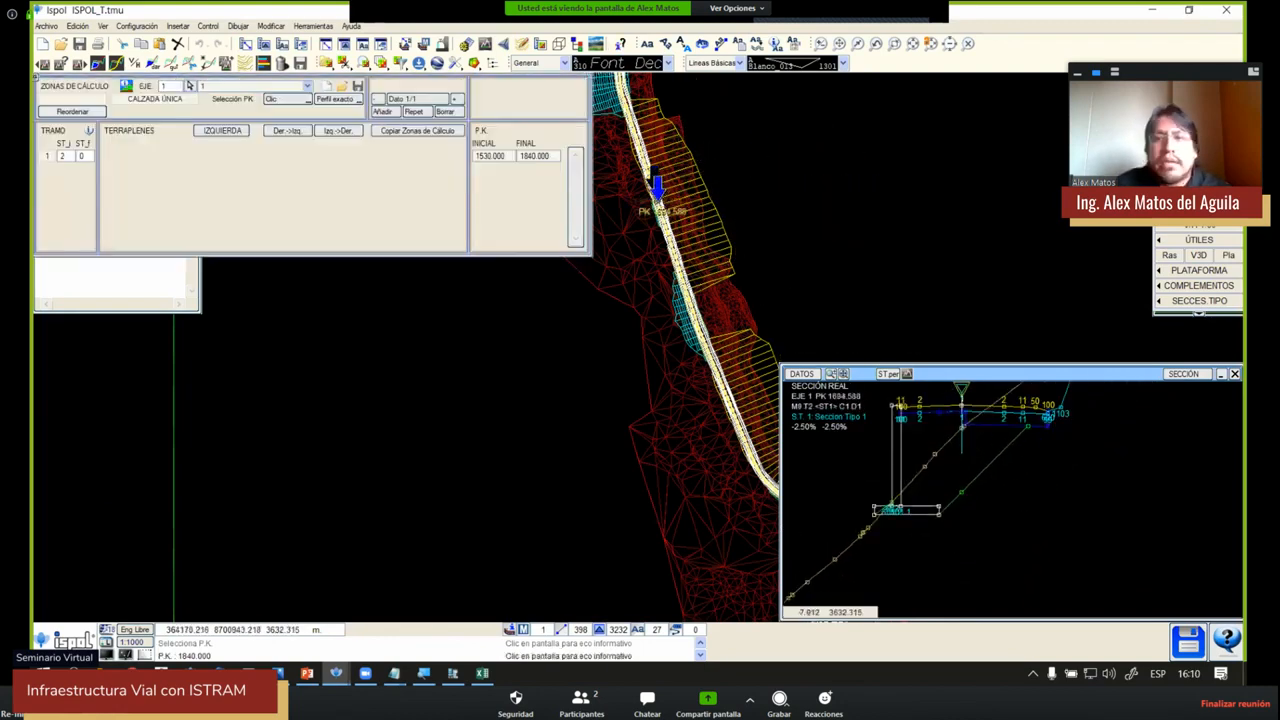
# In embankment section type 2, turn off automatic wall sizing and load the 3 m high wall from the ISPOL_T.tmu table
pyautogui.rightClick(1014, 108)
pyautogui.click(309, 172)
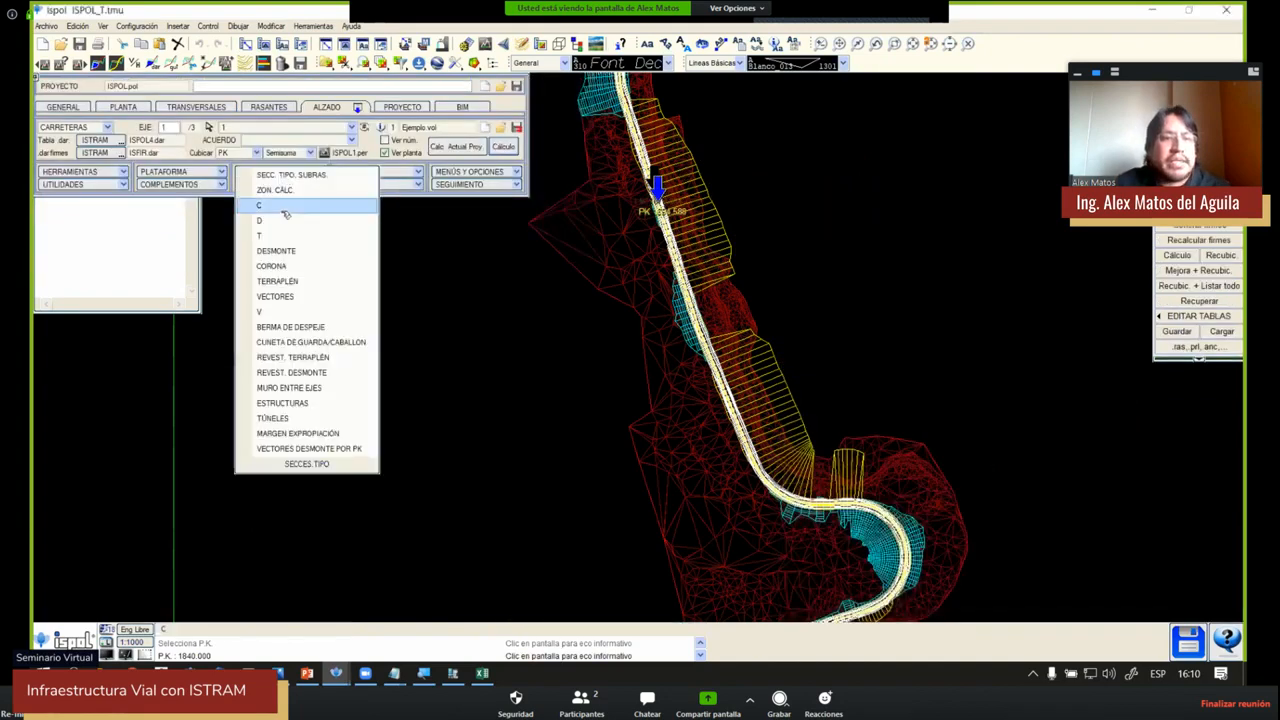
pyautogui.click(302, 173)
pyautogui.click(294, 281)
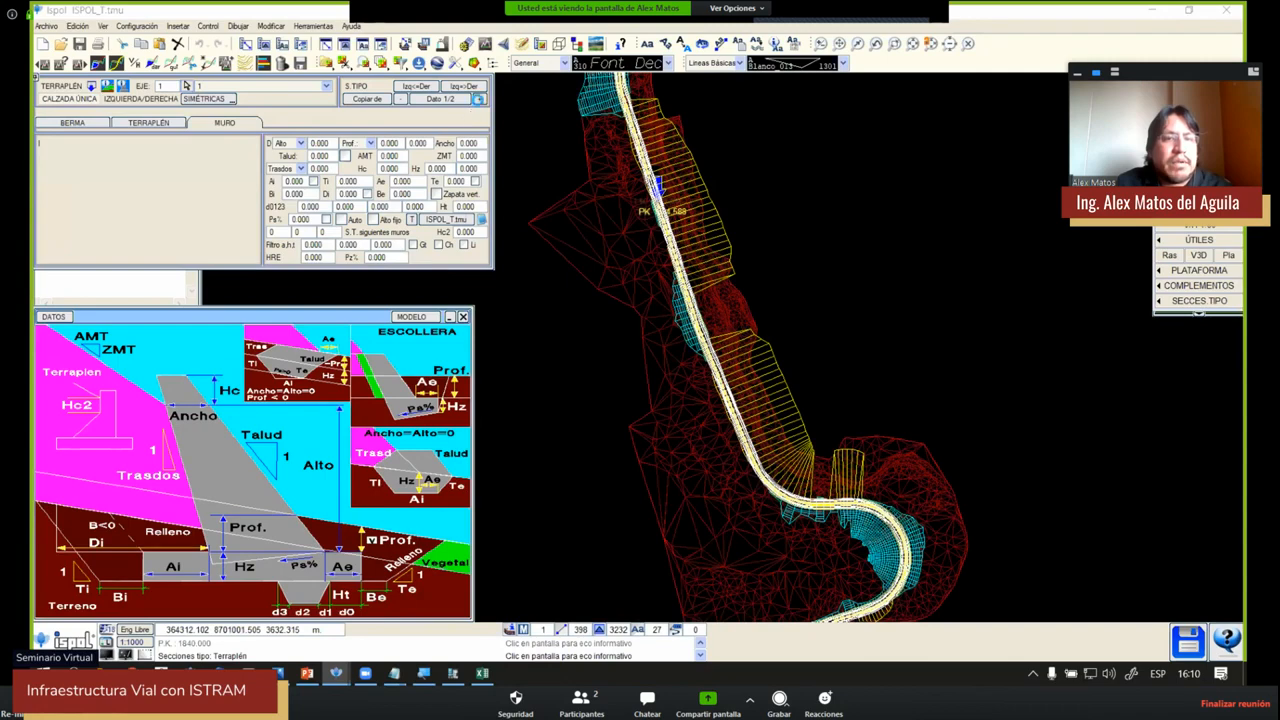
pyautogui.click(478, 99)
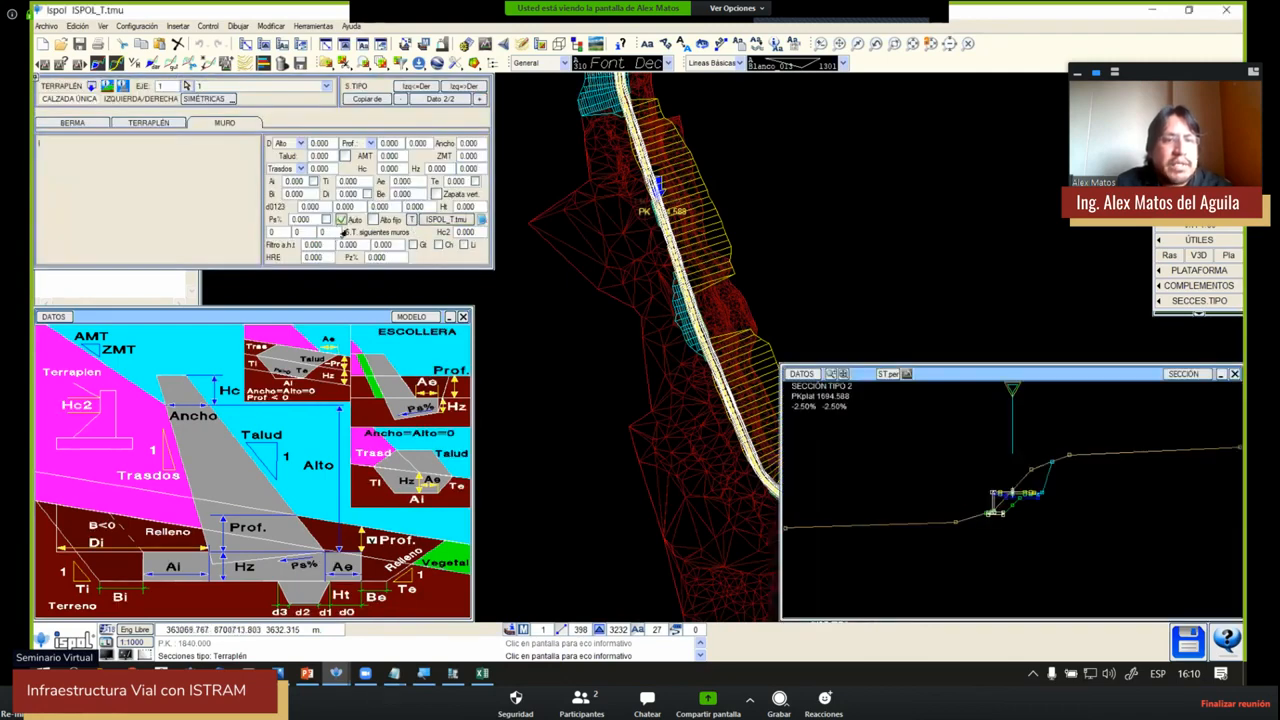
pyautogui.click(342, 221)
pyautogui.click(412, 220)
pyautogui.click(435, 254)
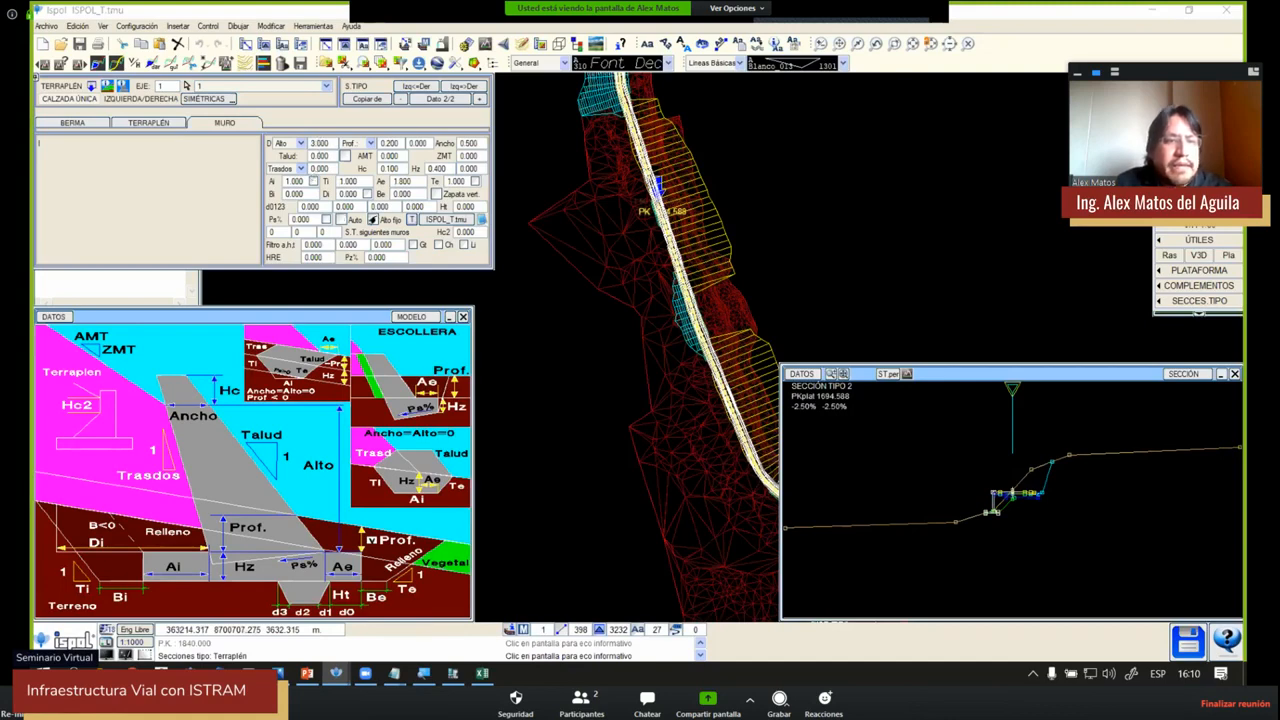
# Set the wall excavation slopes Ti and Te to 0.25 and leave the embankment settings
pyautogui.click(347, 182)
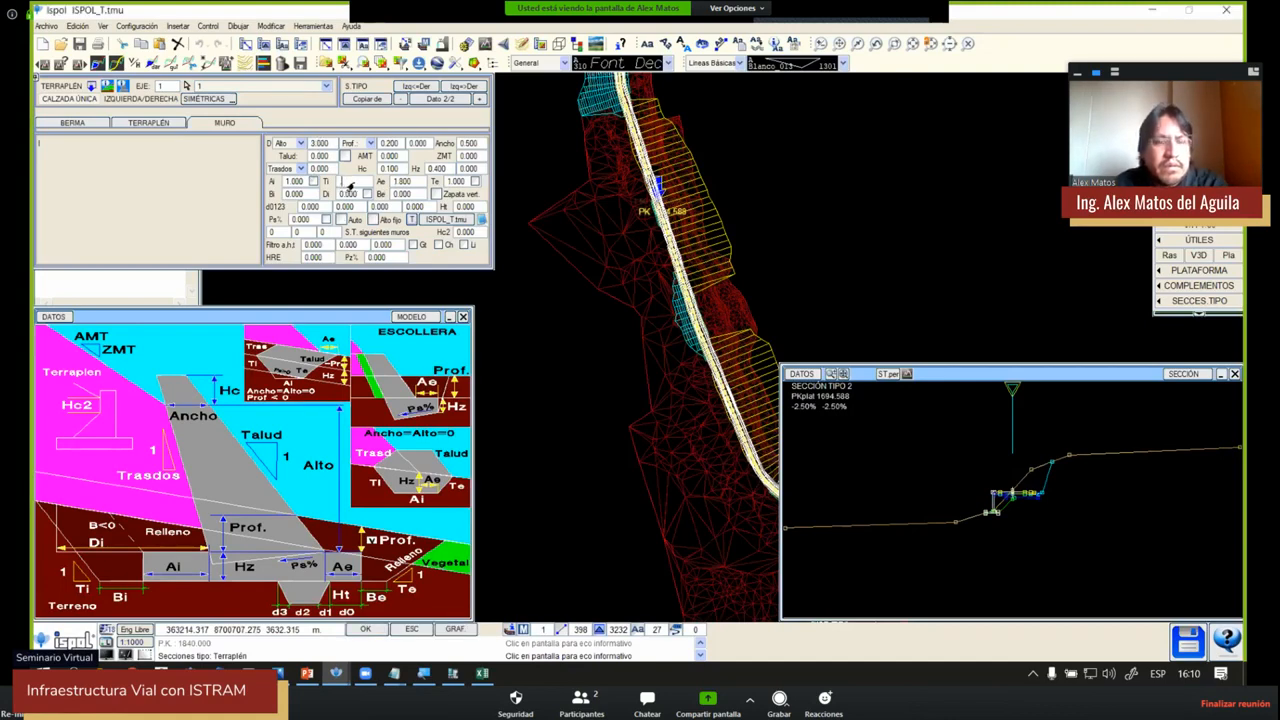
pyautogui.write('0.25')
pyautogui.press('Return')
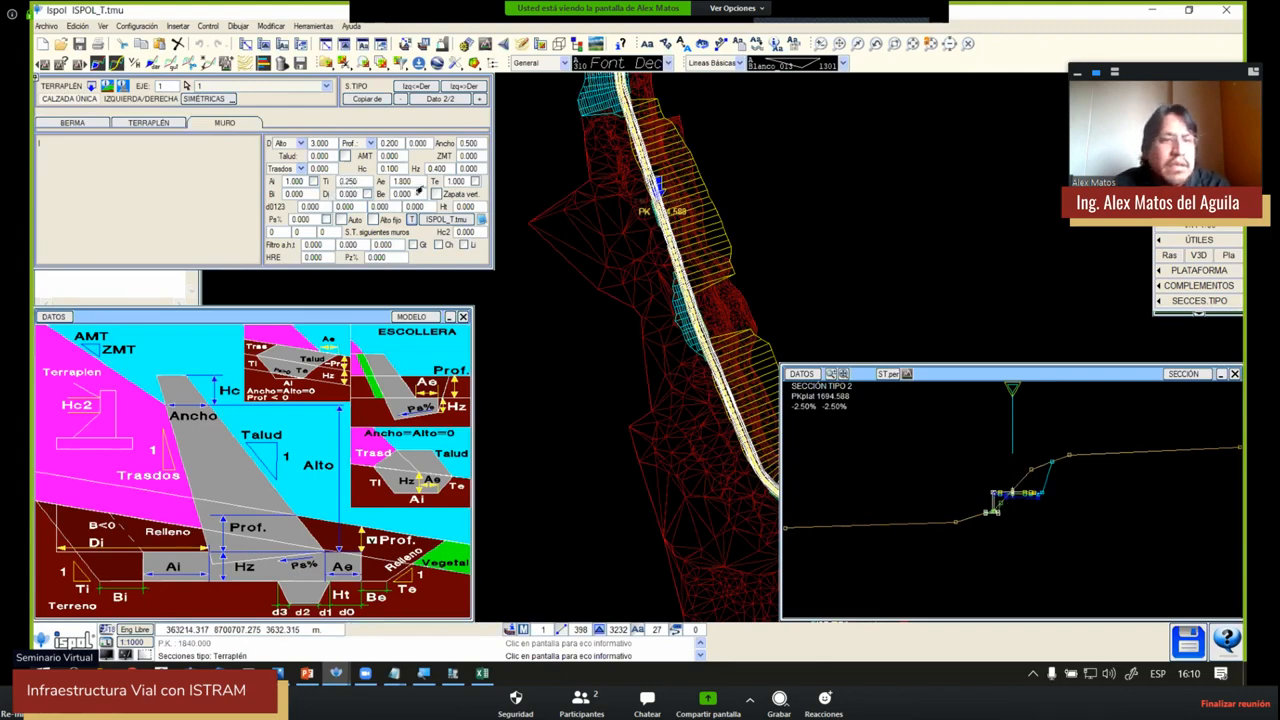
pyautogui.click(448, 186)
pyautogui.write('0.25')
pyautogui.press('Return')
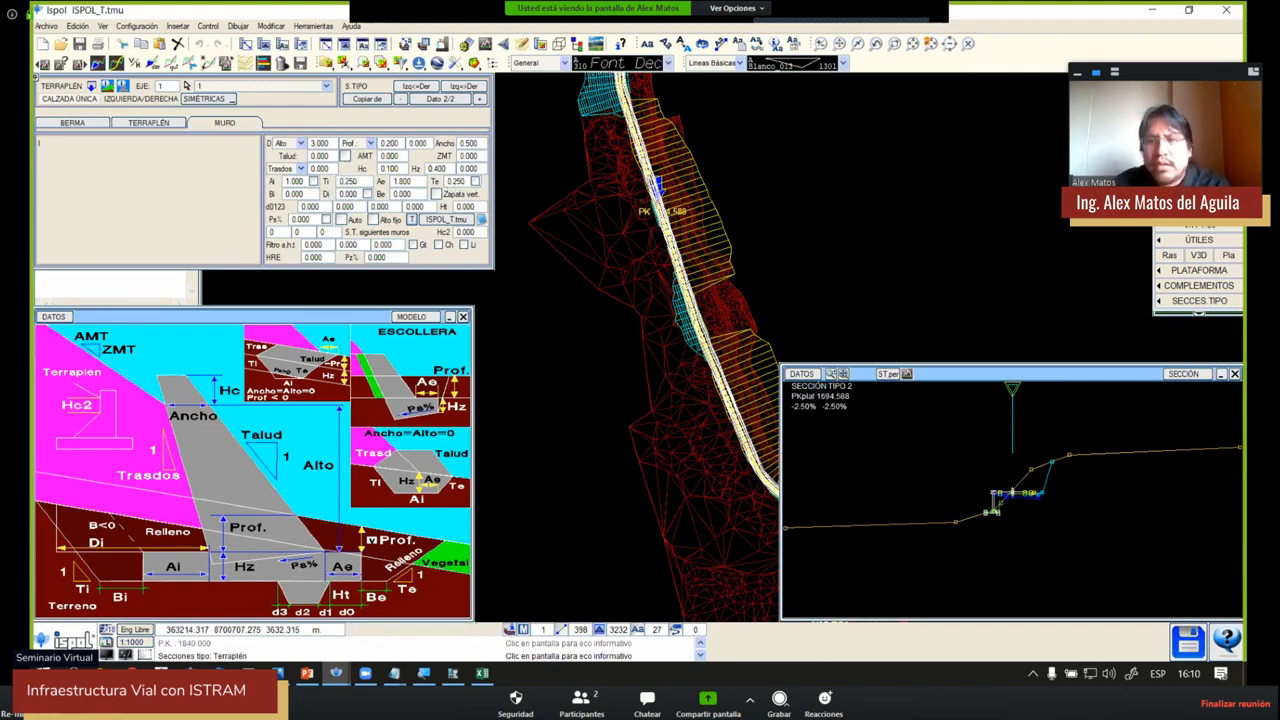
pyautogui.rightClick(863, 209)
# Recalculate axis 1 and inspect the wall sections along the stretch in plan
pyautogui.click(743, 177)
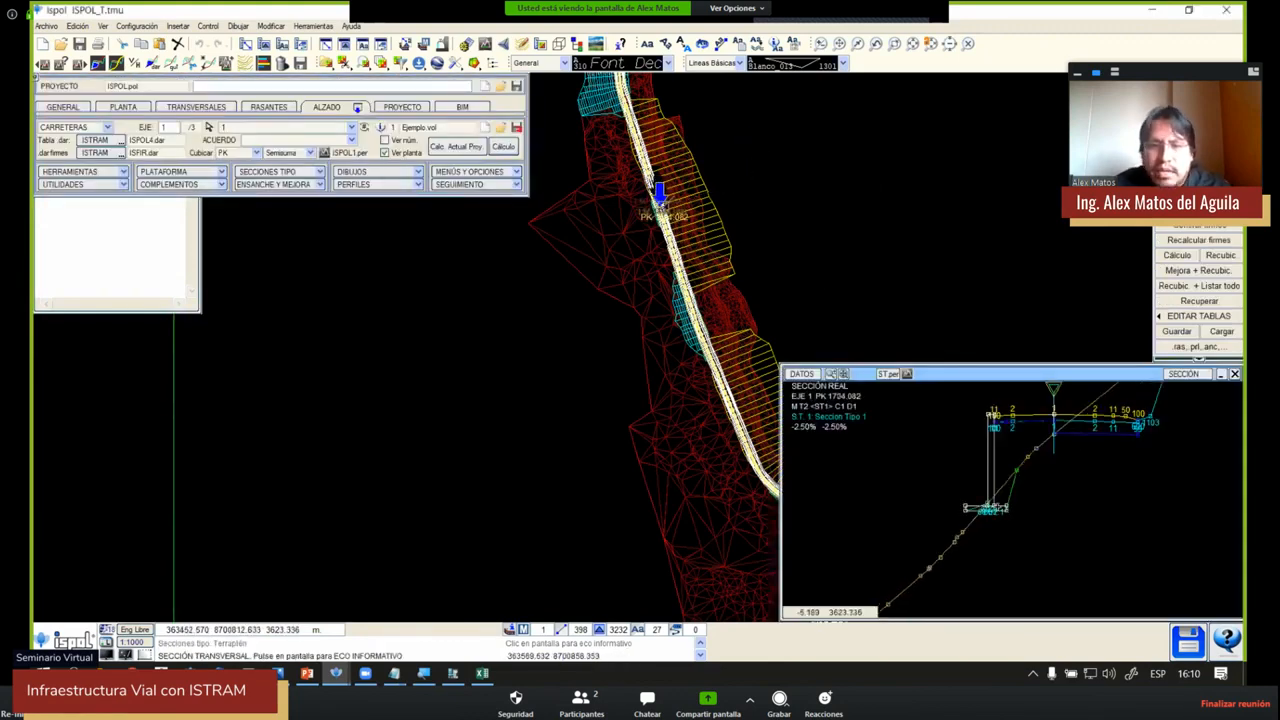
pyautogui.click(503, 147)
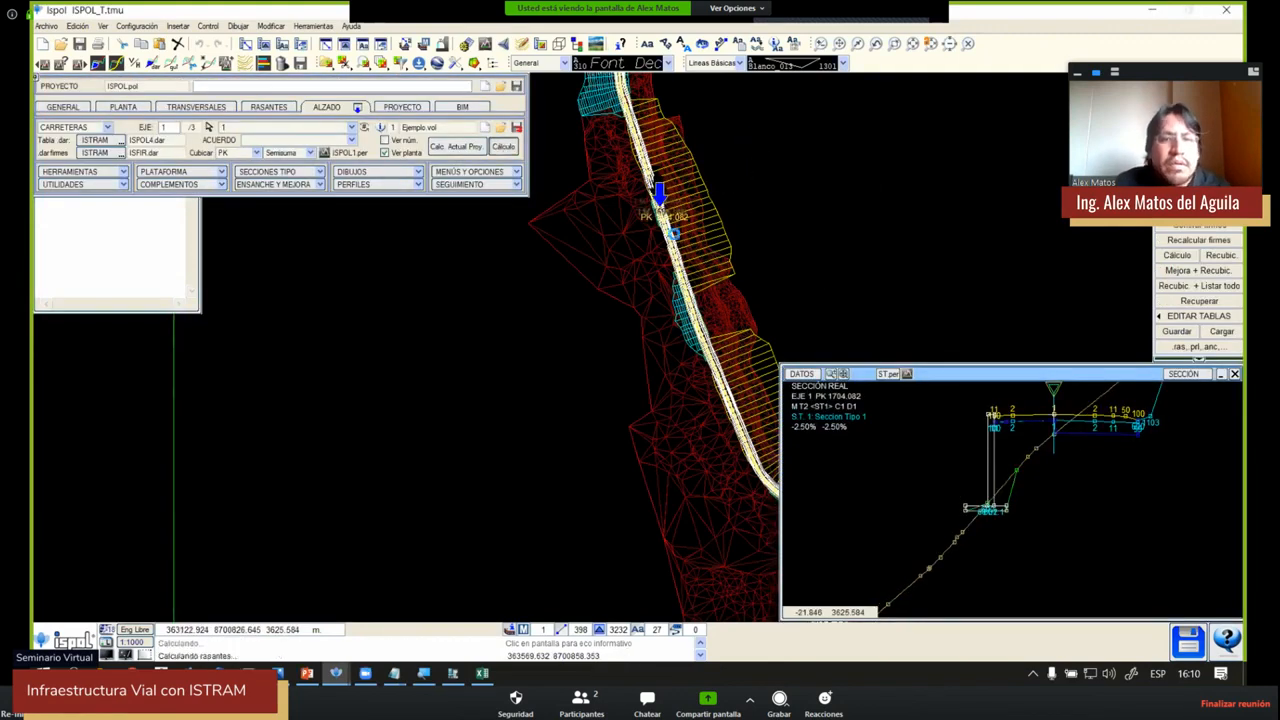
pyautogui.moveTo(702, 256); pyautogui.dragTo(561, 334, button='middle')
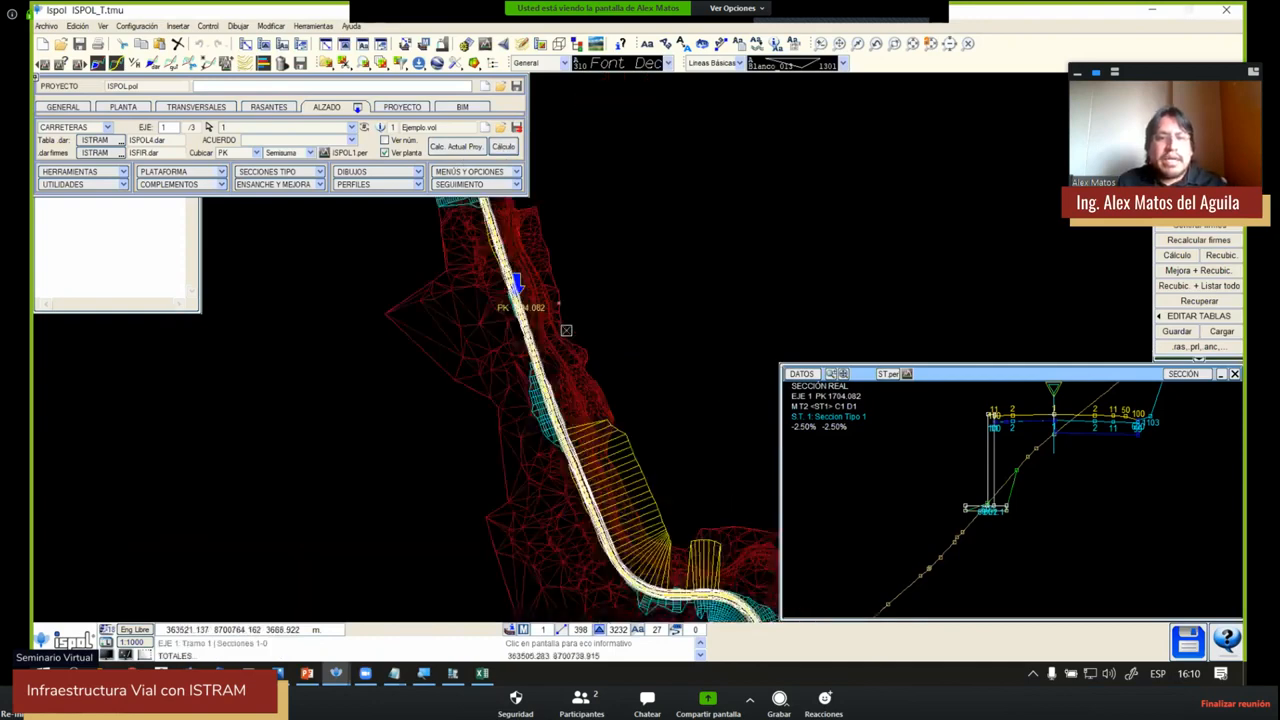
pyautogui.scroll(3, 560, 312)
pyautogui.moveTo(541, 271); pyautogui.dragTo(574, 410)
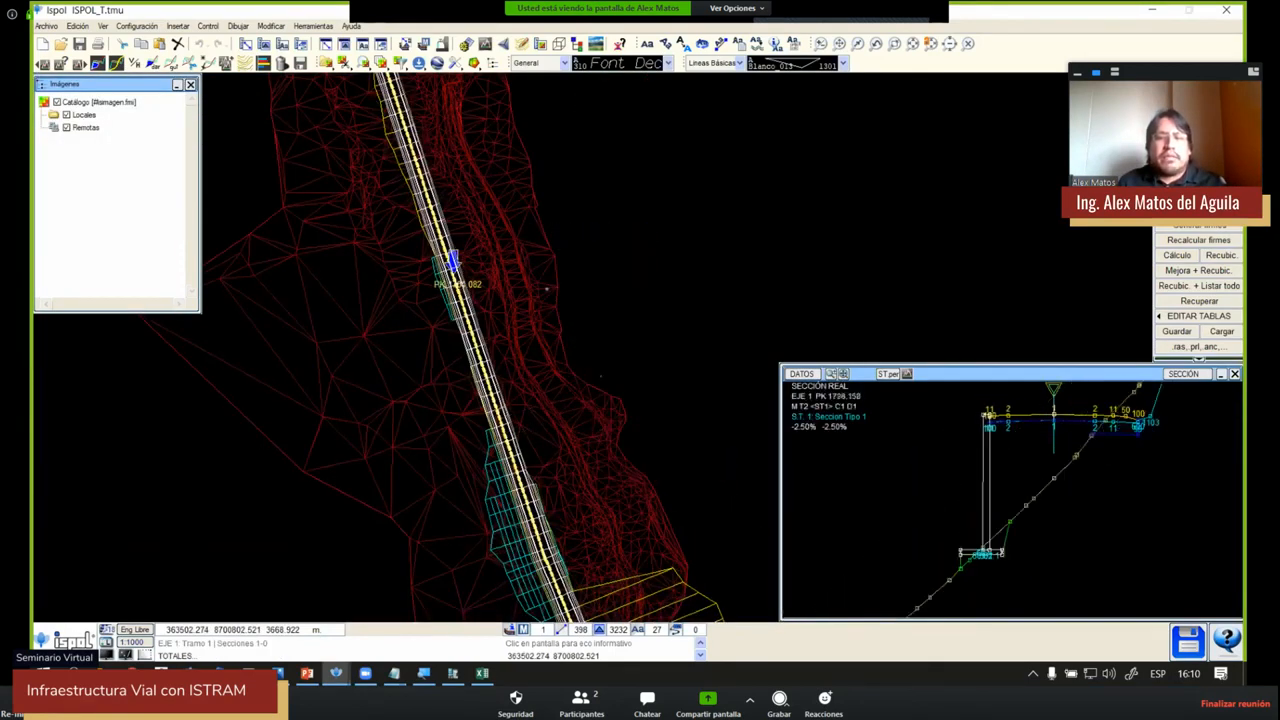
pyautogui.rightClick(549, 294)
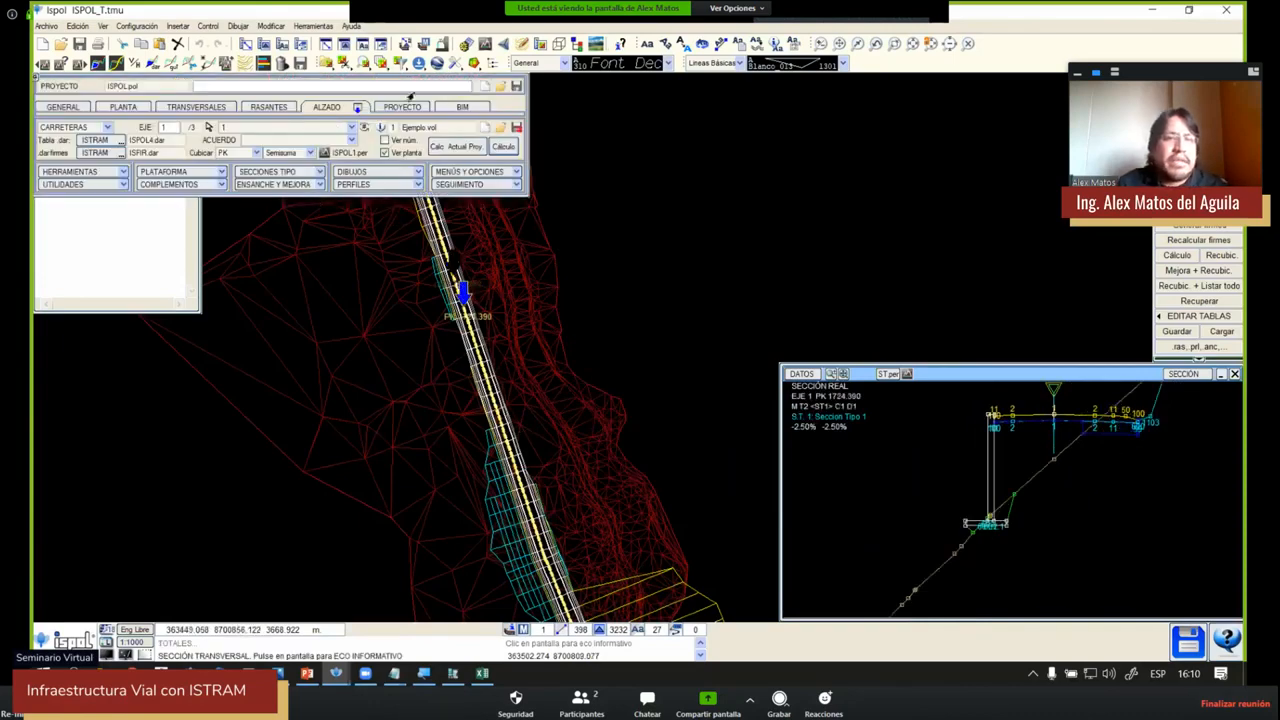
# Open the profile file ISPOL1.per in the cross-section editor, keeping the default editing options
pyautogui.click(480, 45)
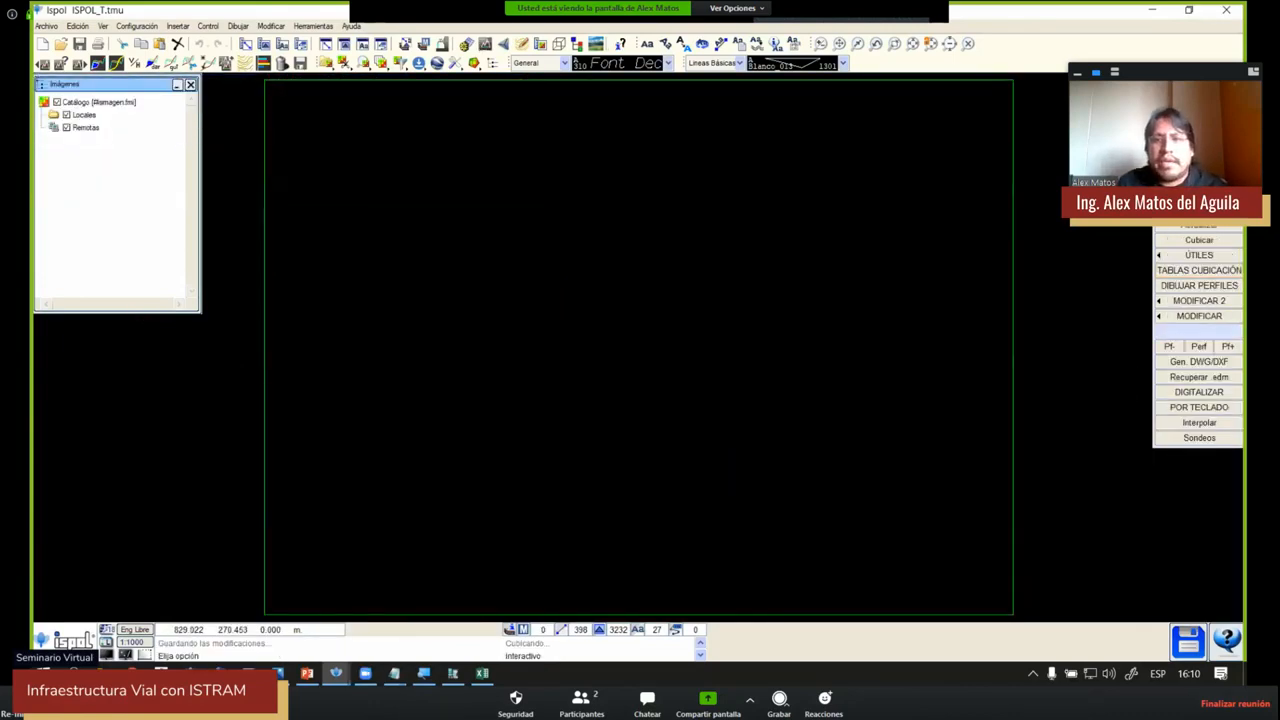
pyautogui.doubleClick(560, 352)
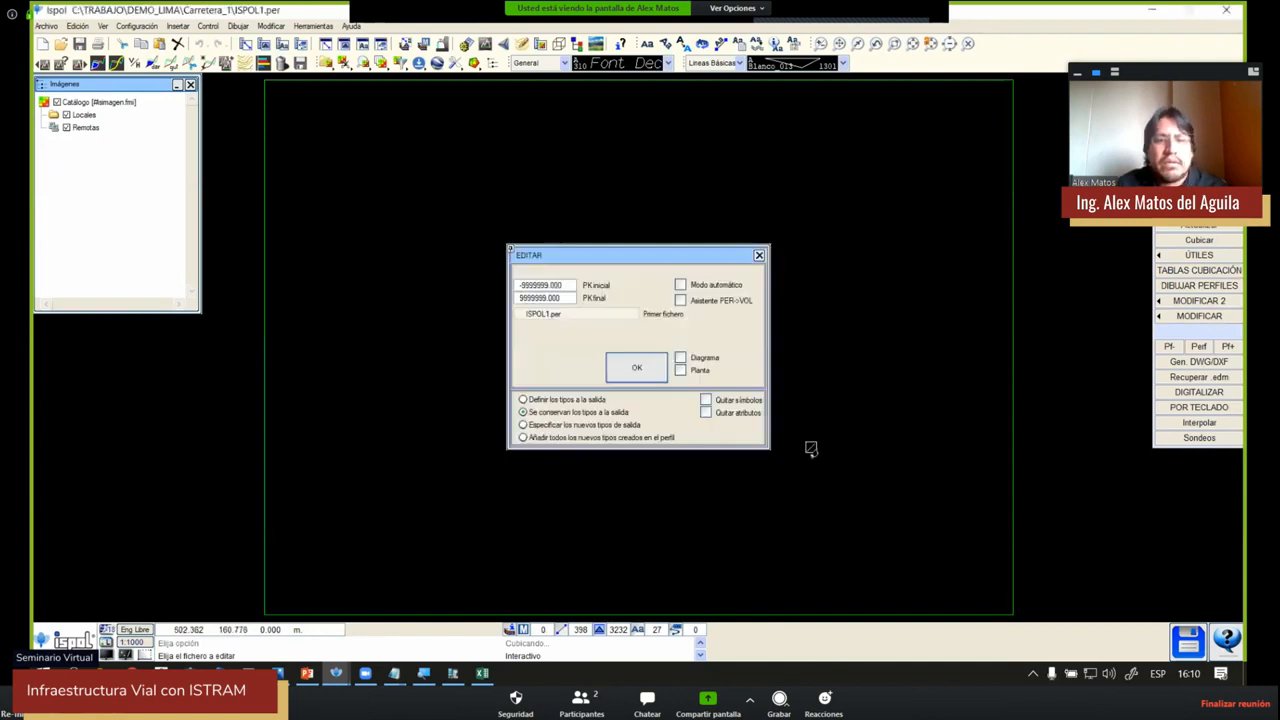
pyautogui.click(635, 364)
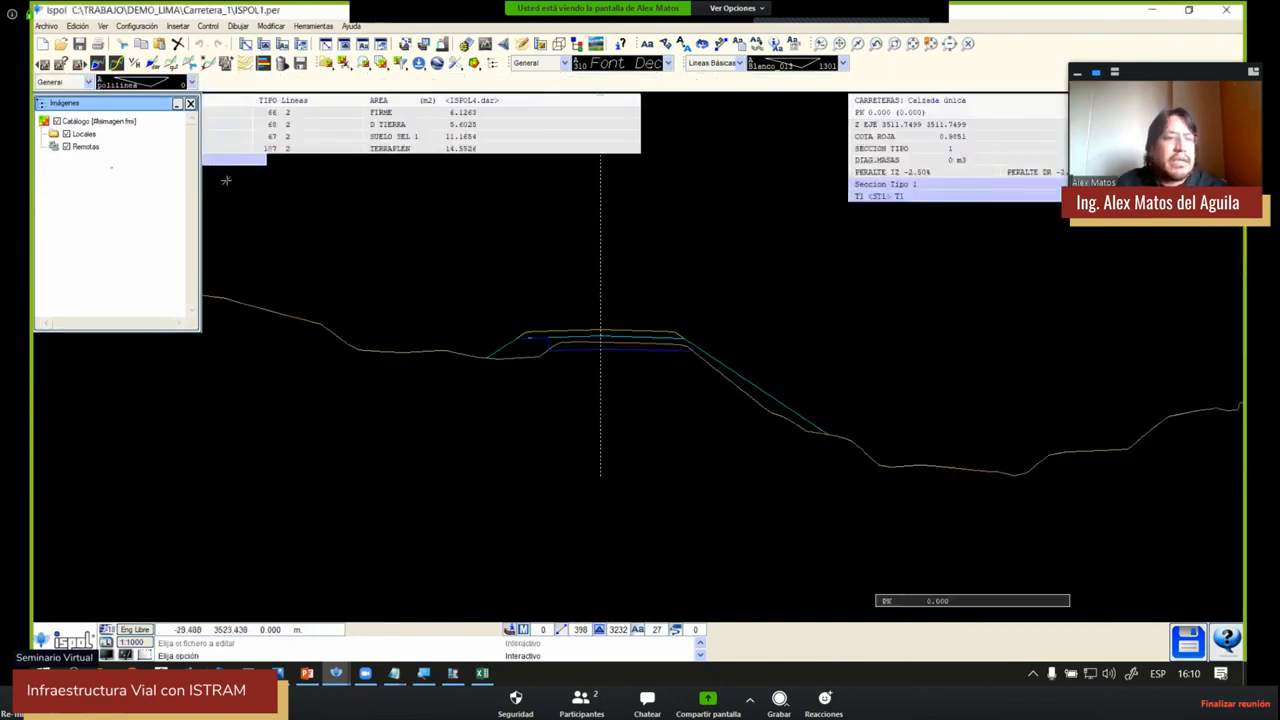
# Use an auxiliary plan view to bring up the cross section at PK 1740, then close that view
pyautogui.click(243, 65)
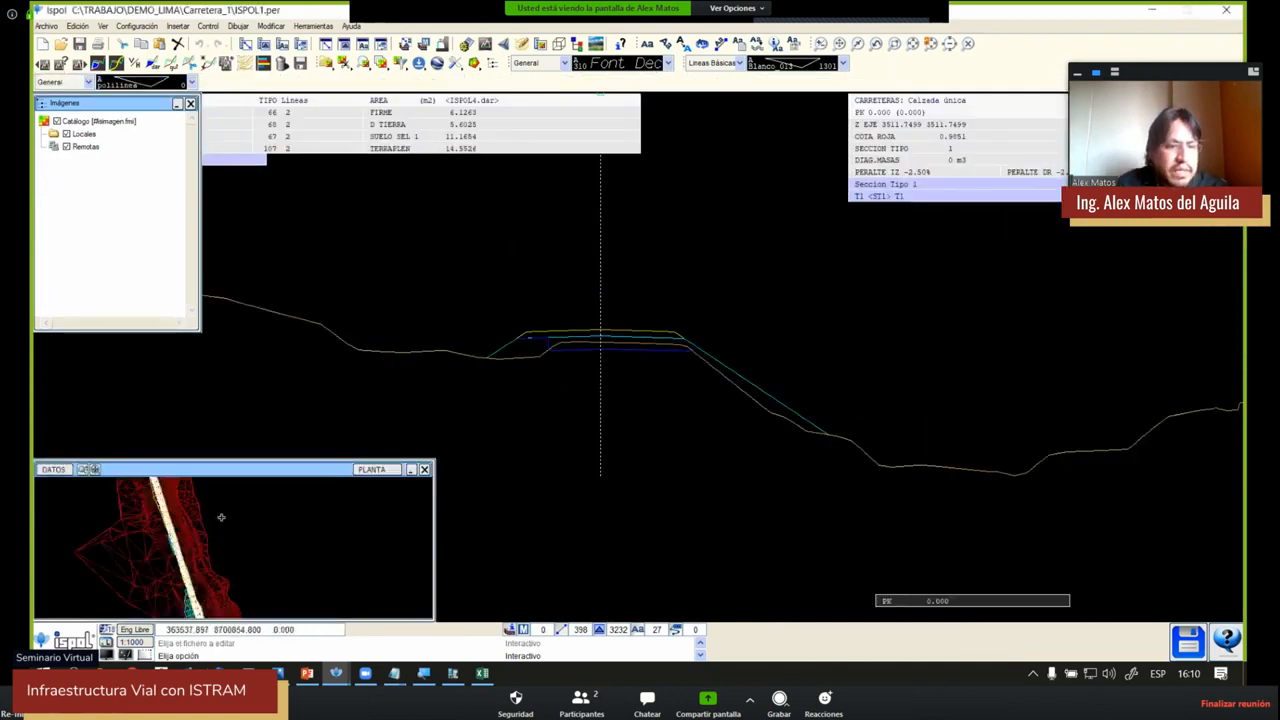
pyautogui.scroll(-1, 221, 517)
pyautogui.moveTo(185, 551); pyautogui.dragTo(187, 524, button='middle')
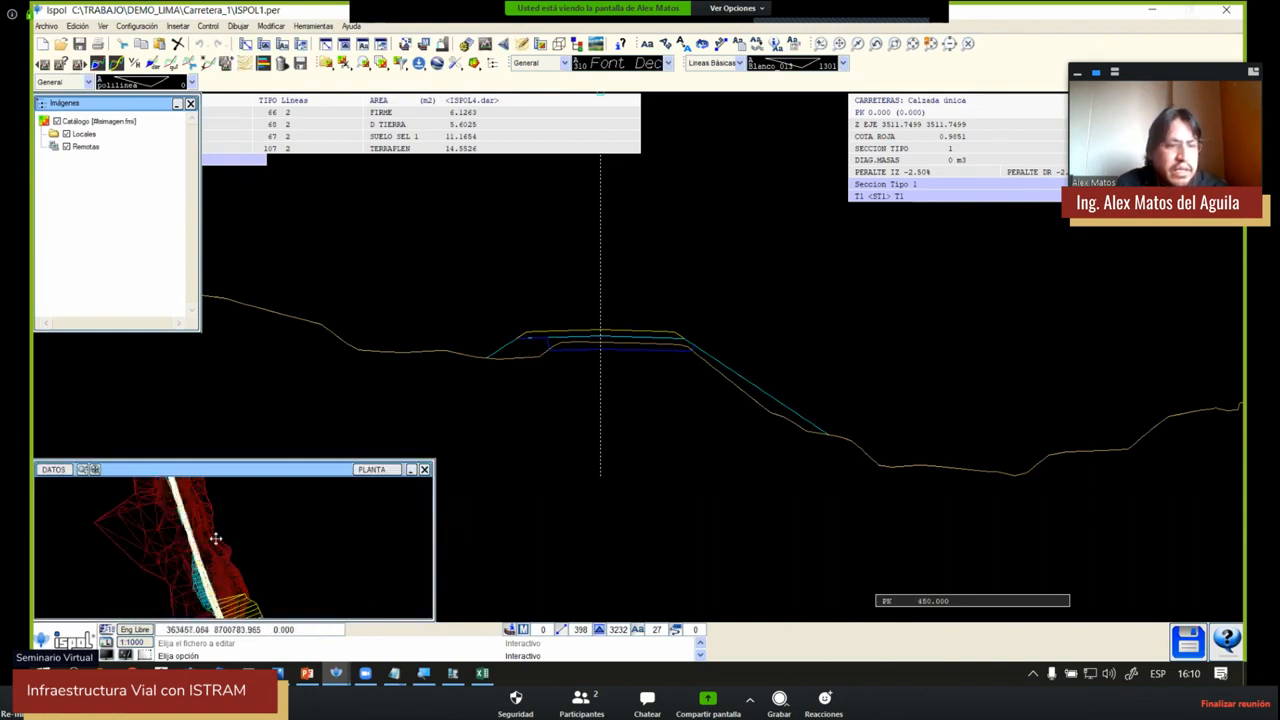
pyautogui.click(211, 528)
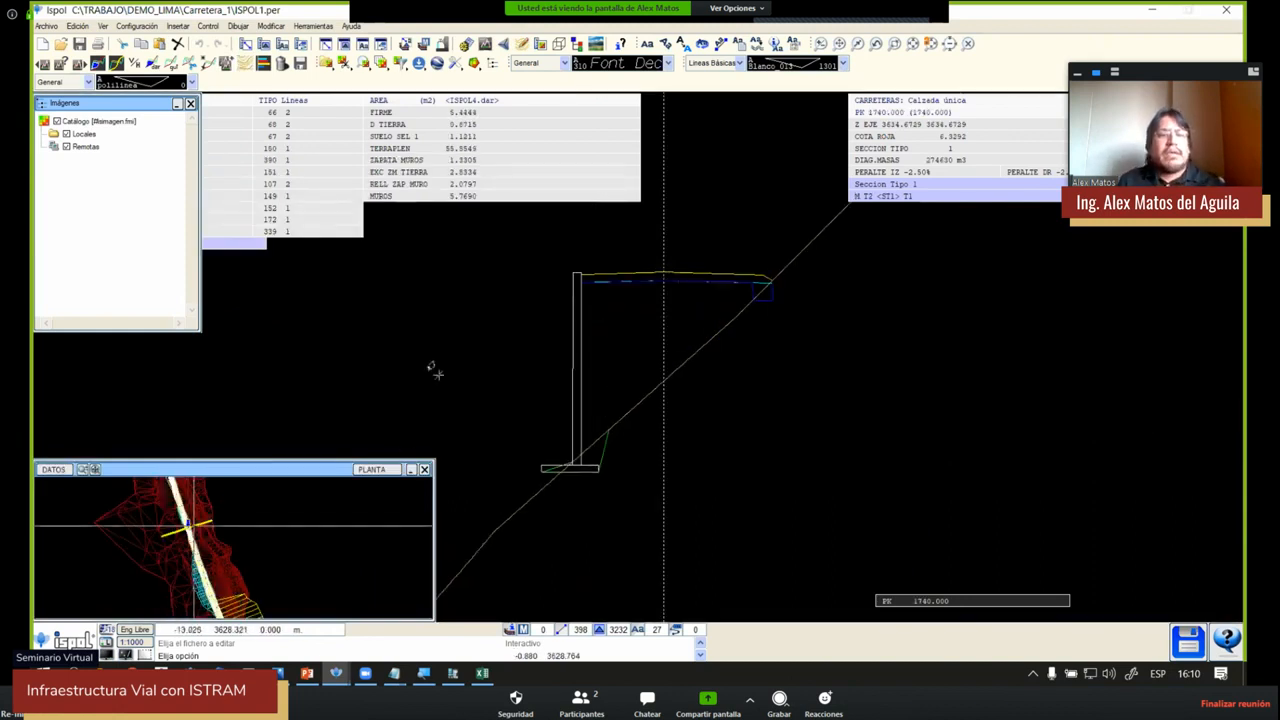
pyautogui.click(424, 469)
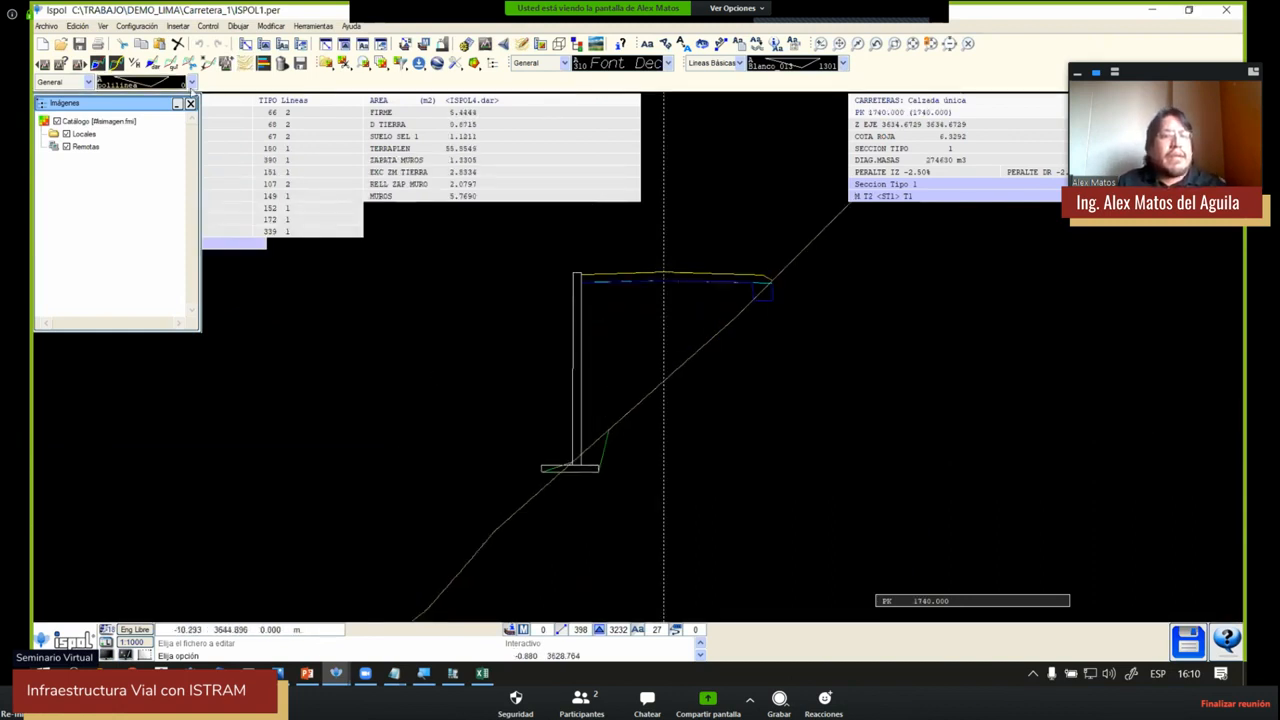
# Check the computed areas of the section, highlighting the wall body (MUROS), and exit the cross-section editor
pyautogui.click(412, 134)
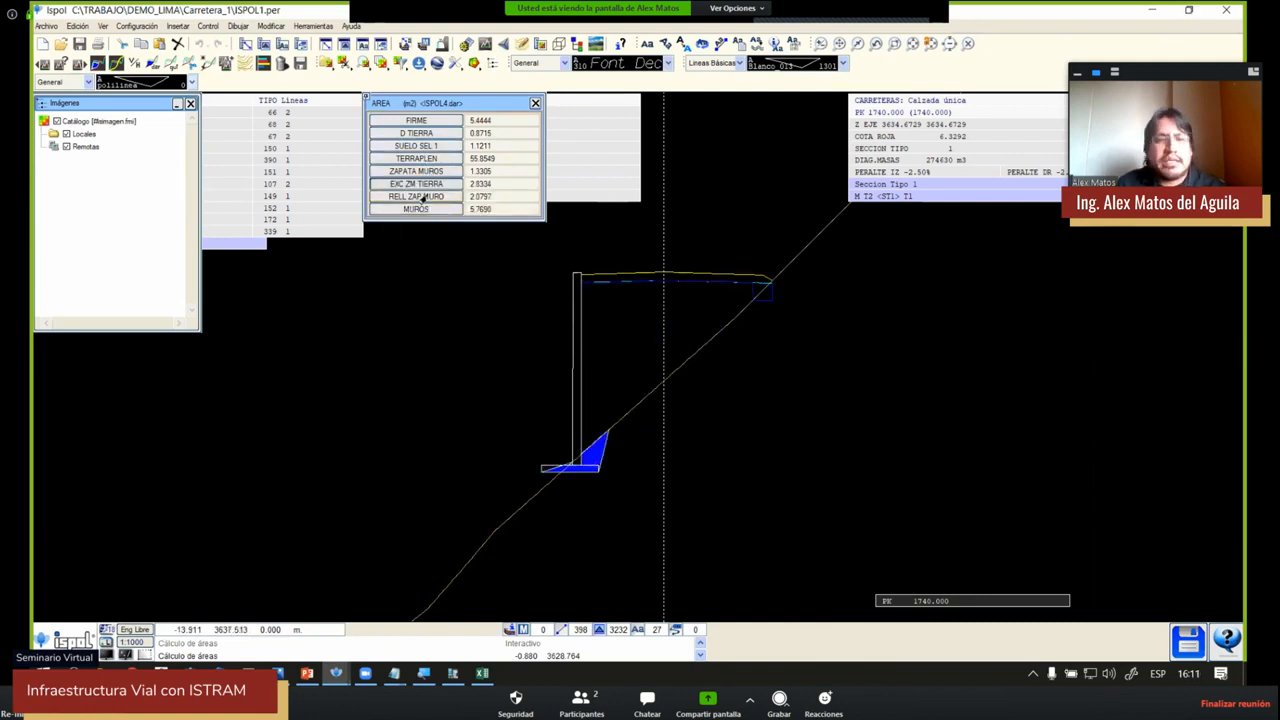
pyautogui.click(430, 209)
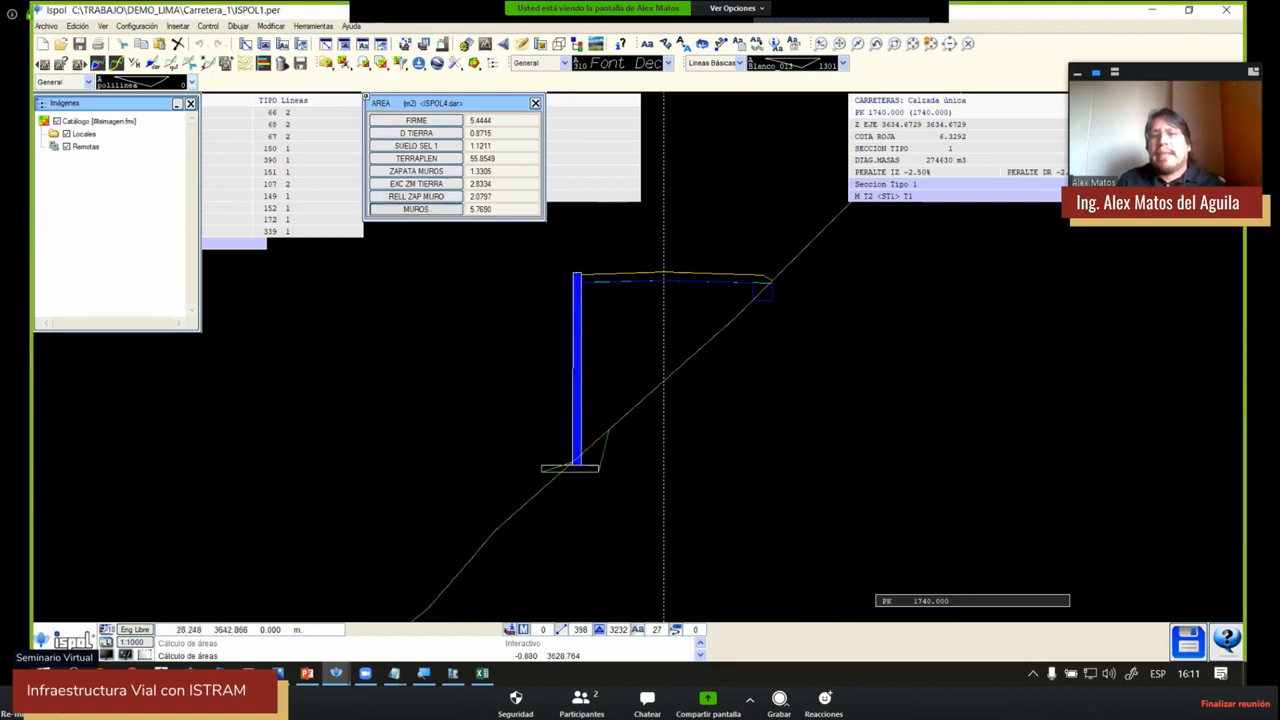
pyautogui.click(1226, 10)
pyautogui.click(612, 387)
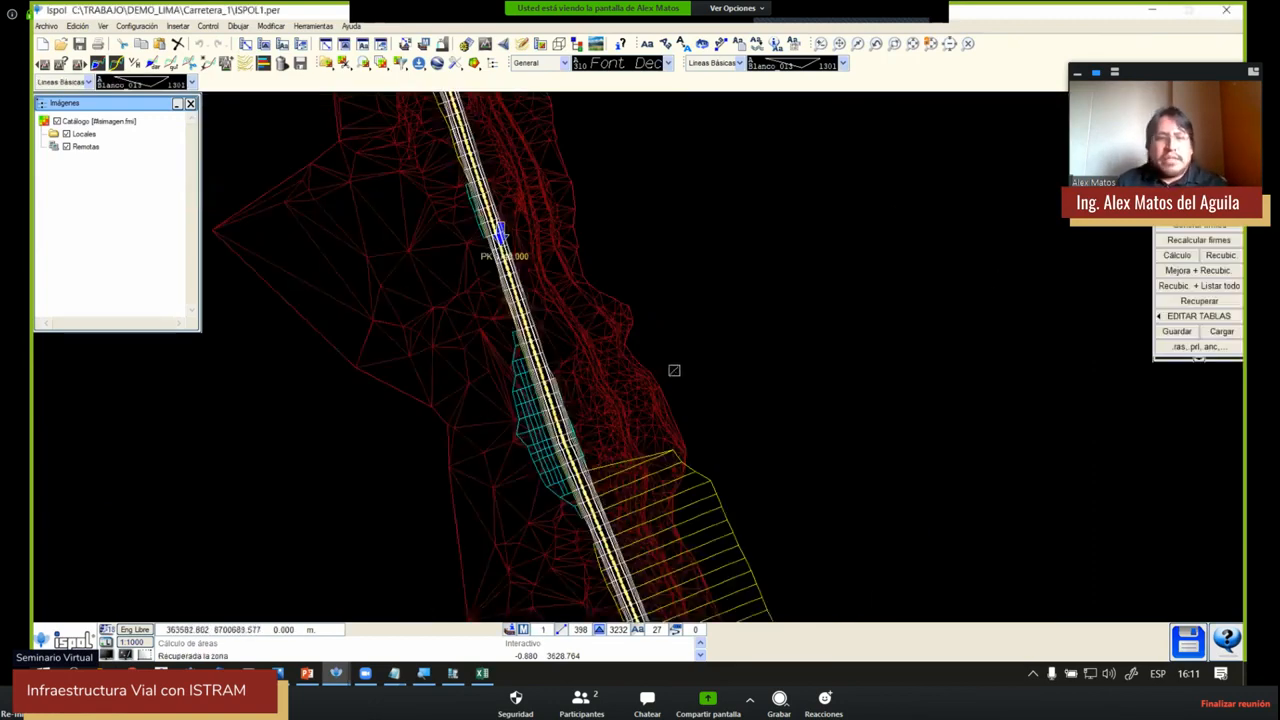
# Examine the real cross sections and axis data from the walled stretch onward to the curve near PK 2359
pyautogui.press('i')
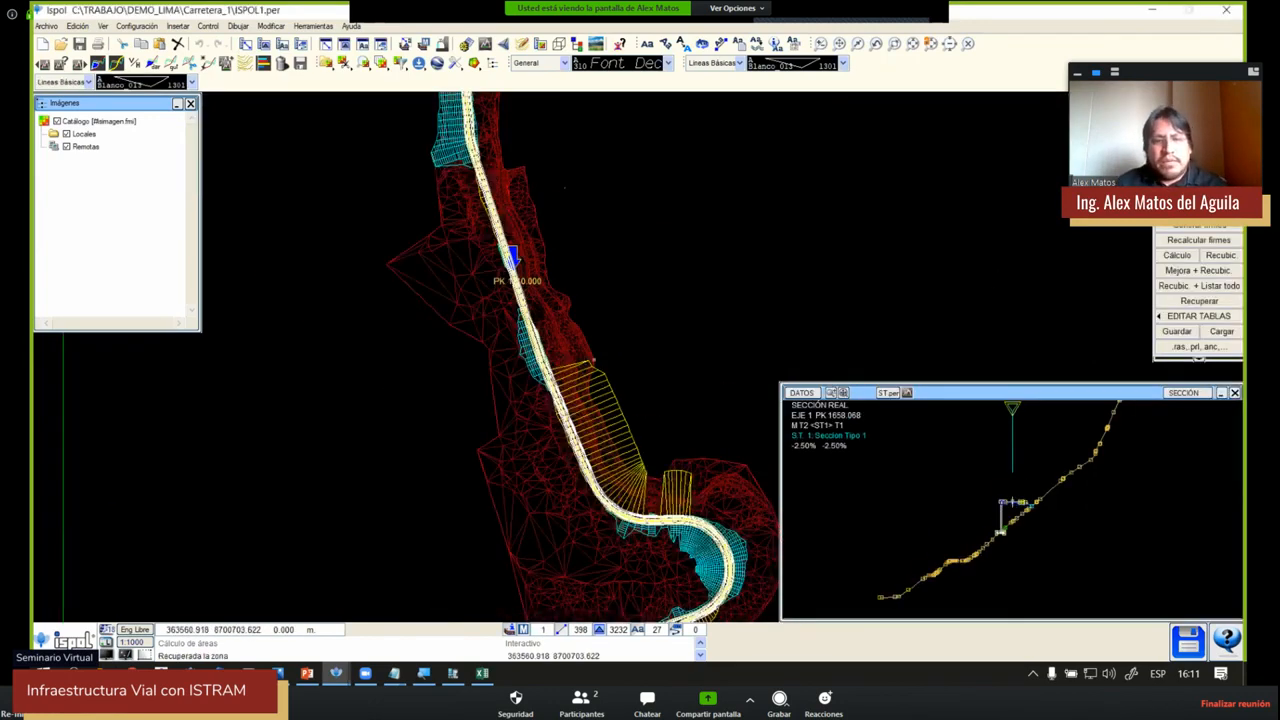
pyautogui.rightClick(619, 427)
pyautogui.moveTo(619, 427); pyautogui.dragTo(496, 389, button='middle')
pyautogui.scroll(3, 575, 504)
pyautogui.click(578, 480)
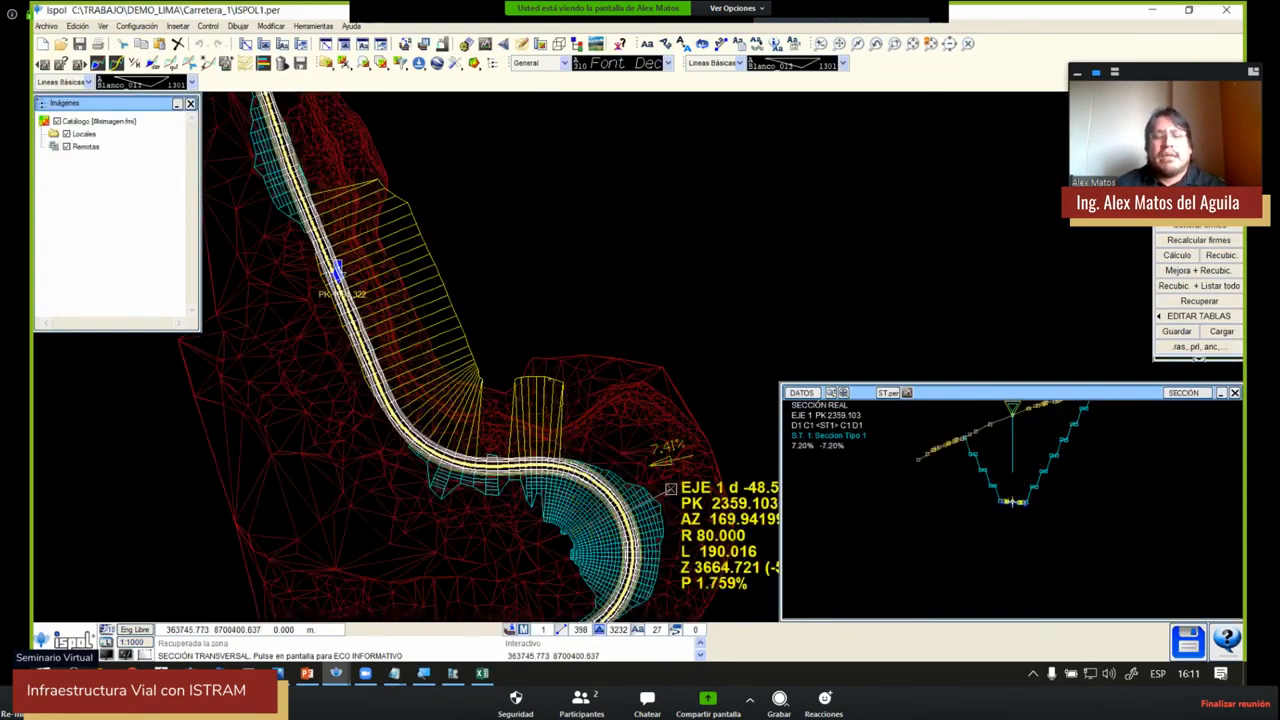
# Recalculate the plan alignment of axis 1 with superelevations from PERU_rev2018a.tpe and widenings from PERU_CamionC2a.tsa
pyautogui.click(670, 496)
pyautogui.scroll(-4, 523, 429)
pyautogui.moveTo(549, 379); pyautogui.dragTo(578, 338, button='middle')
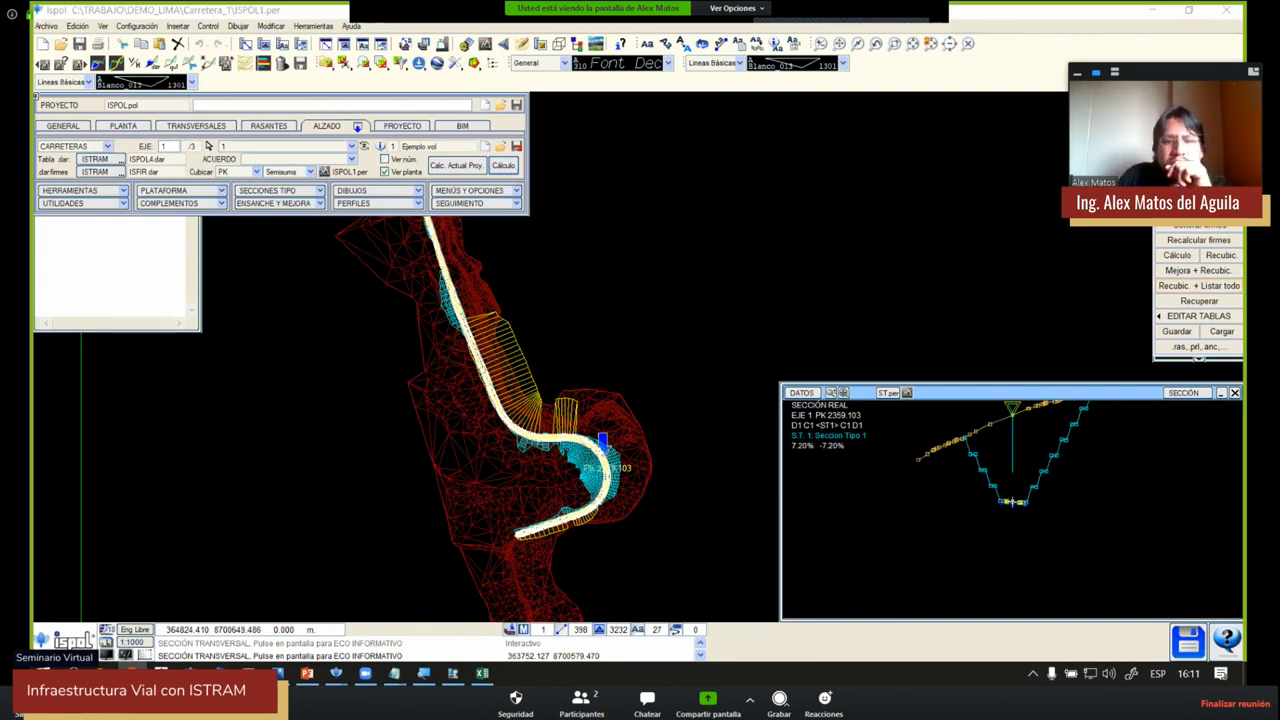
pyautogui.click(123, 126)
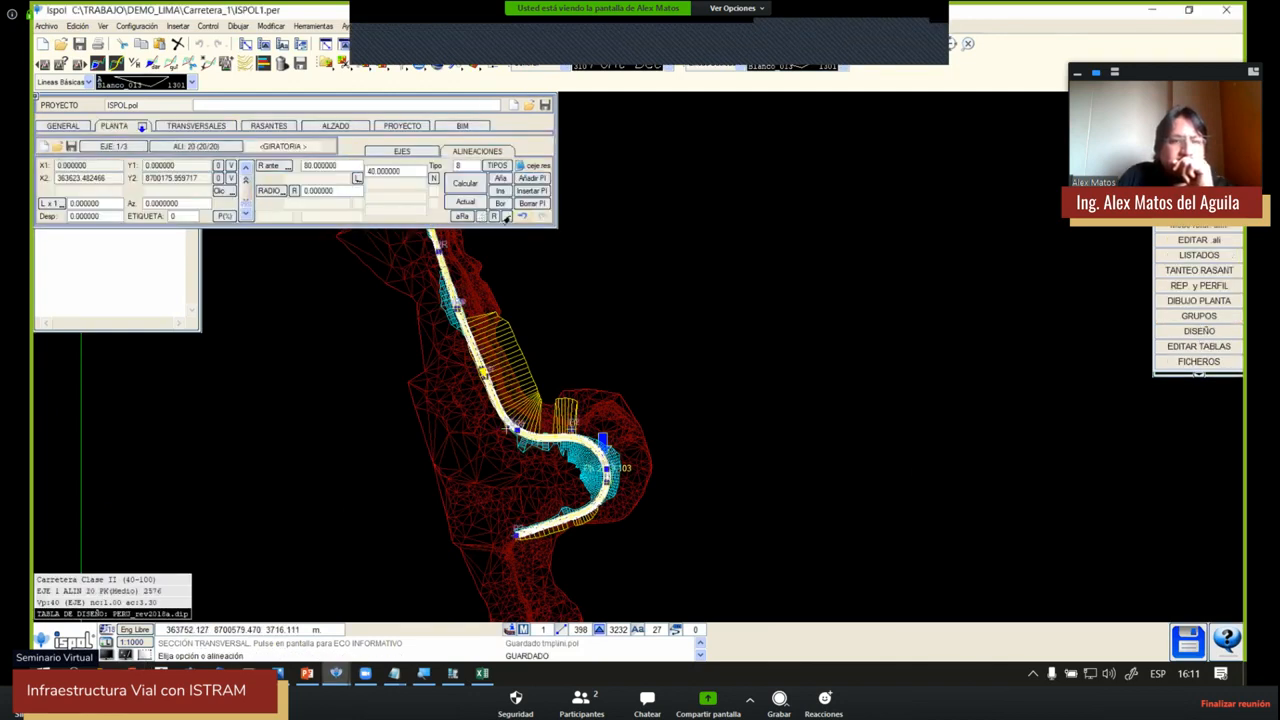
pyautogui.click(501, 207)
pyautogui.click(477, 190)
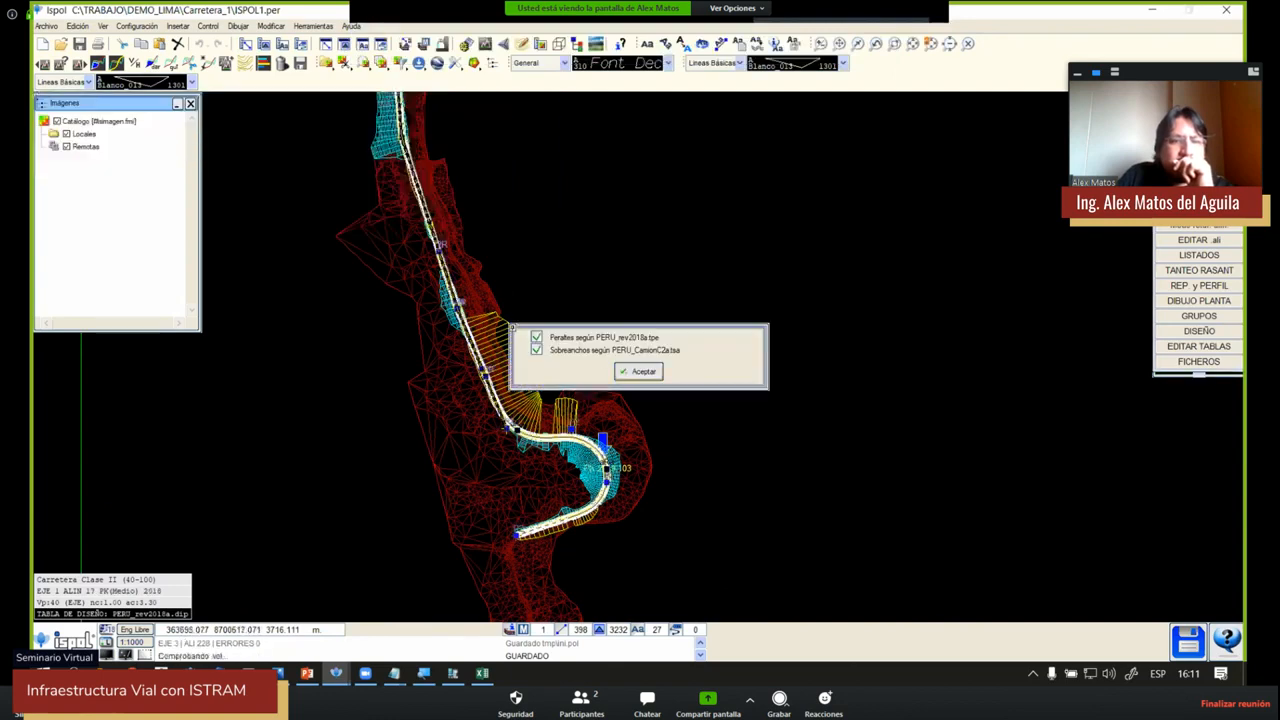
pyautogui.click(638, 371)
# Move the end of the last straight alignment (17) to a new position farther along the terrain, letting the axis recalculate
pyautogui.scroll(1, 516, 386)
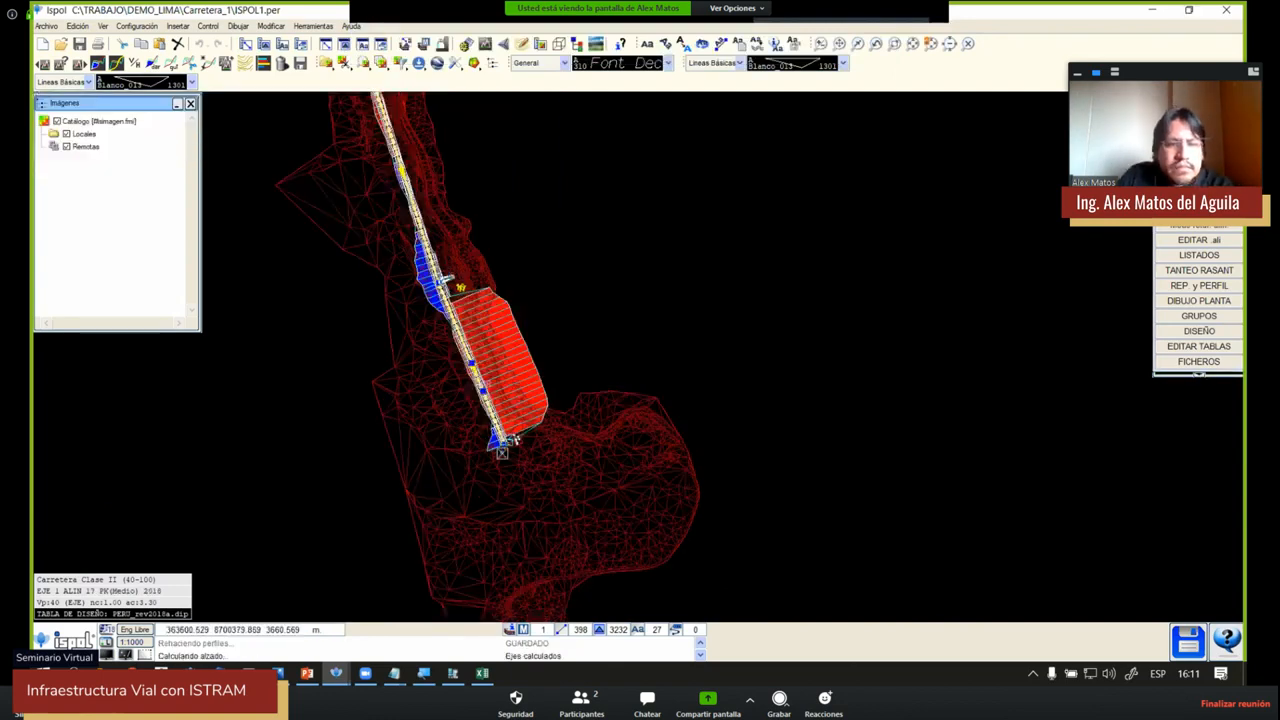
pyautogui.click(502, 453)
pyautogui.moveTo(526, 546); pyautogui.dragTo(508, 368, button='middle')
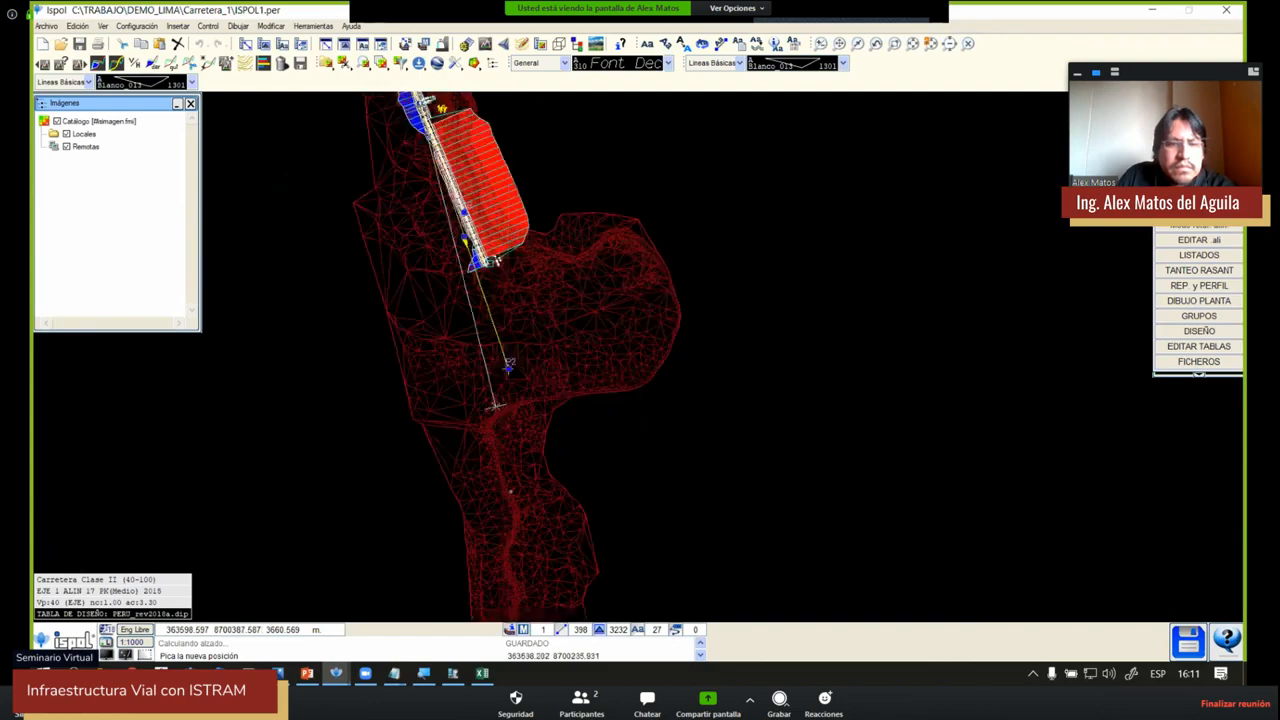
pyautogui.click(516, 524)
pyautogui.click(636, 372)
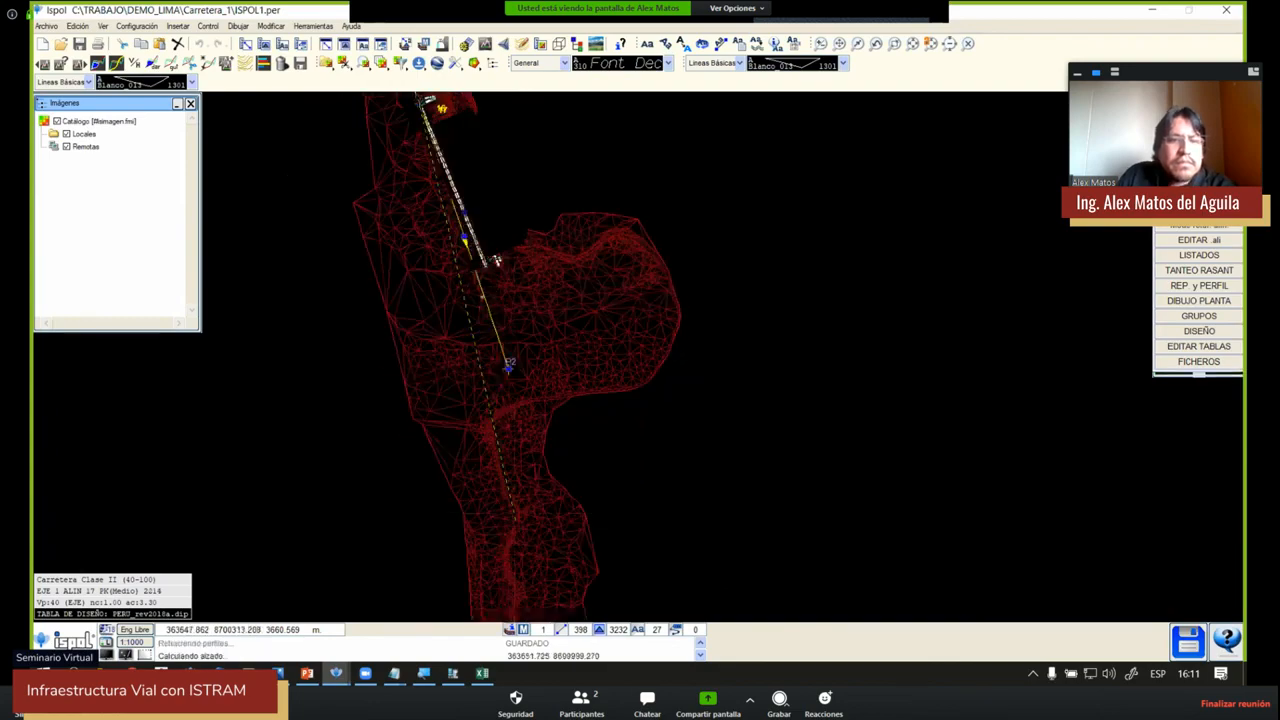
pyautogui.moveTo(499, 316); pyautogui.dragTo(497, 279)
pyautogui.scroll(-2, 517, 303)
pyautogui.moveTo(517, 311); pyautogui.dragTo(538, 446, button='middle')
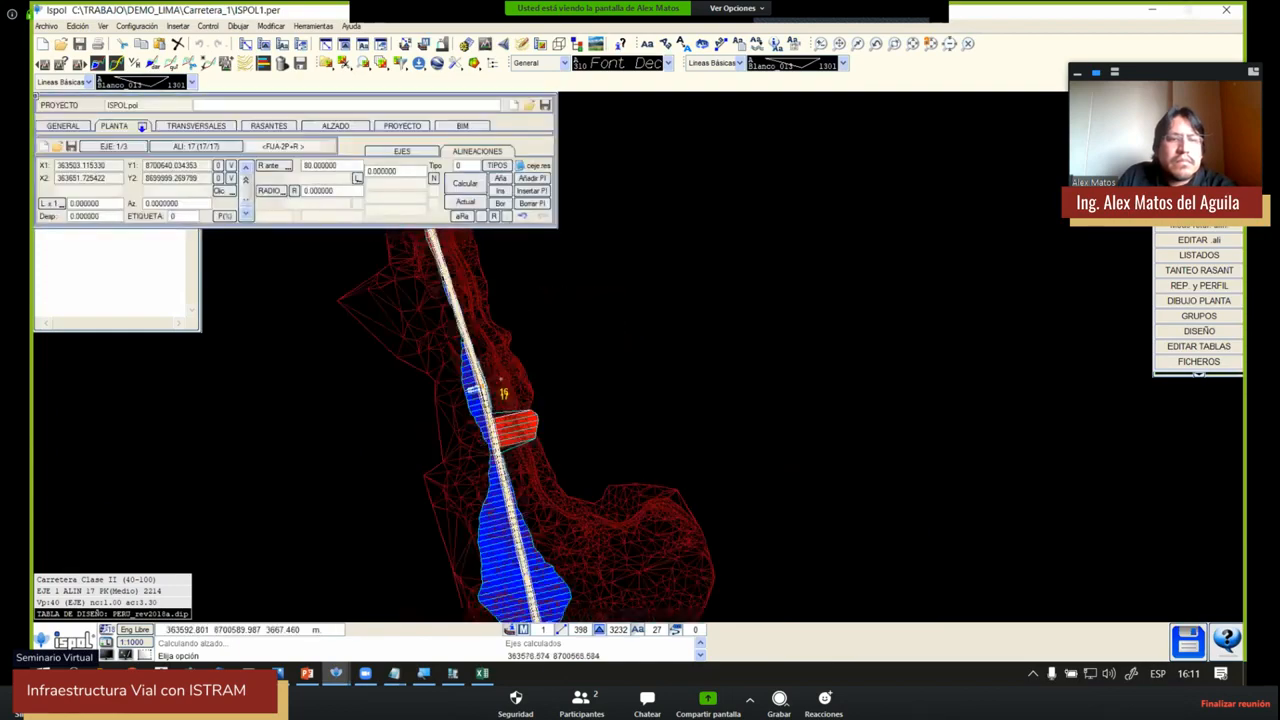
# Examine the recalculated cut and fill areas in plan and the real cross sections, from the new straight back towards the road's start
pyautogui.scroll(5, 501, 379)
pyautogui.scroll(-5, 597, 334)
pyautogui.moveTo(620, 504); pyautogui.dragTo(637, 420, button='middle')
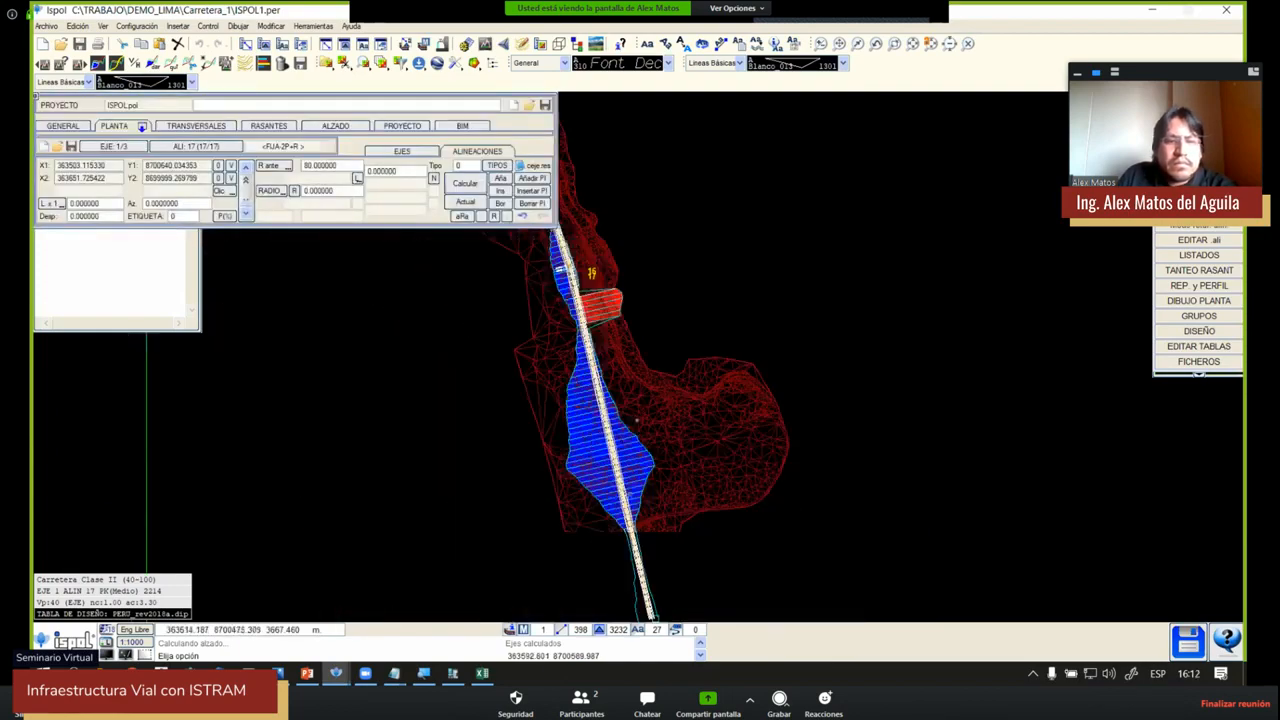
pyautogui.scroll(3, 637, 420)
pyautogui.moveTo(643, 345); pyautogui.dragTo(643, 290, button='middle')
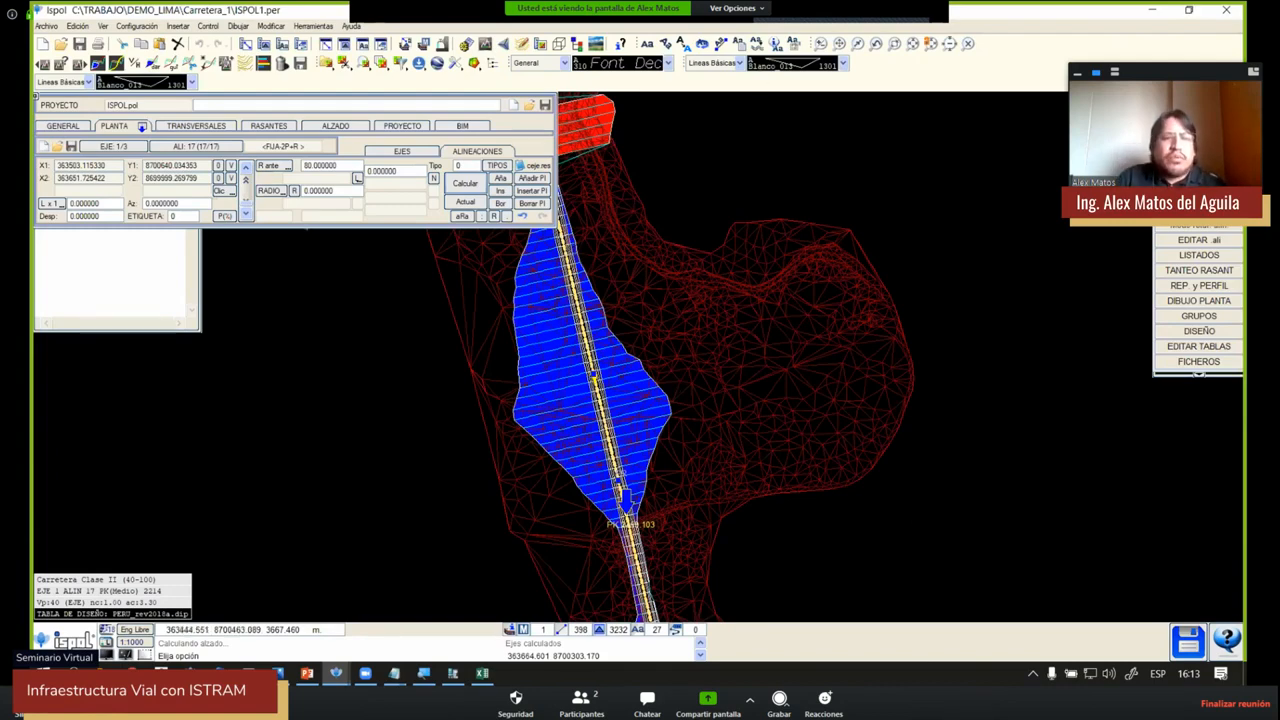
pyautogui.scroll(2, 675, 330)
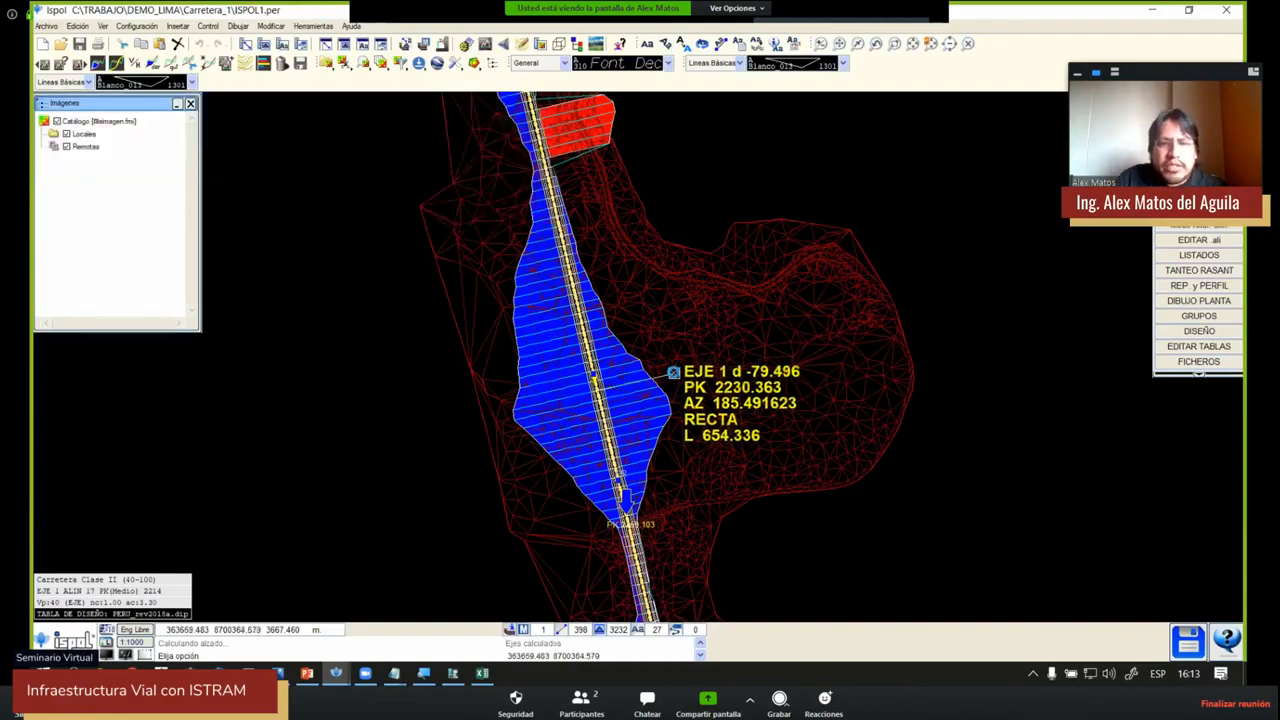
pyautogui.scroll(1, 612, 364)
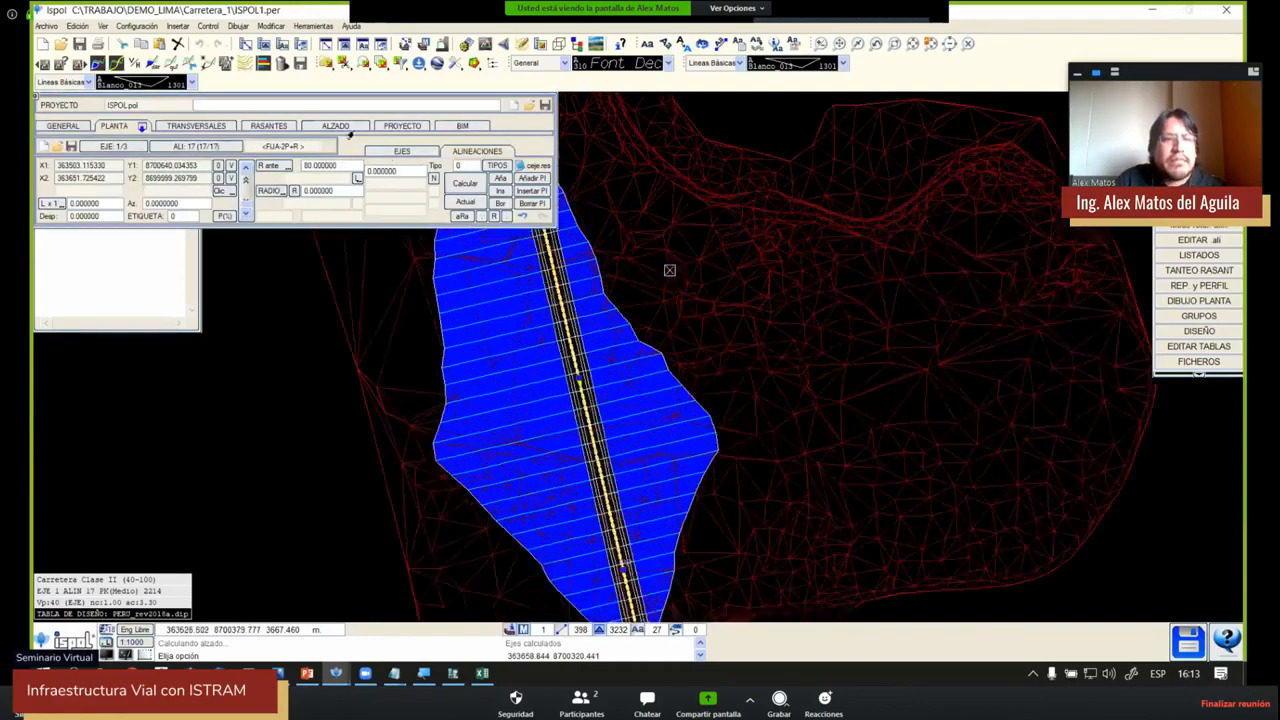
pyautogui.click(335, 126)
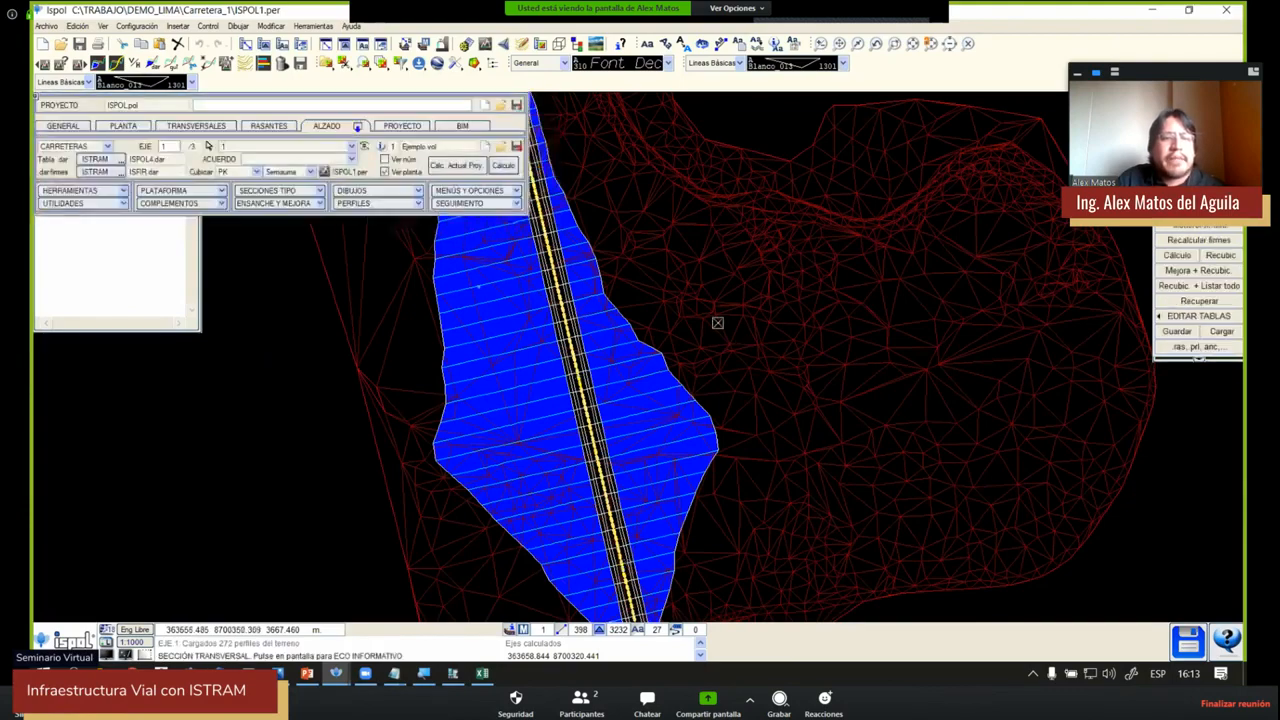
pyautogui.scroll(1, 635, 318)
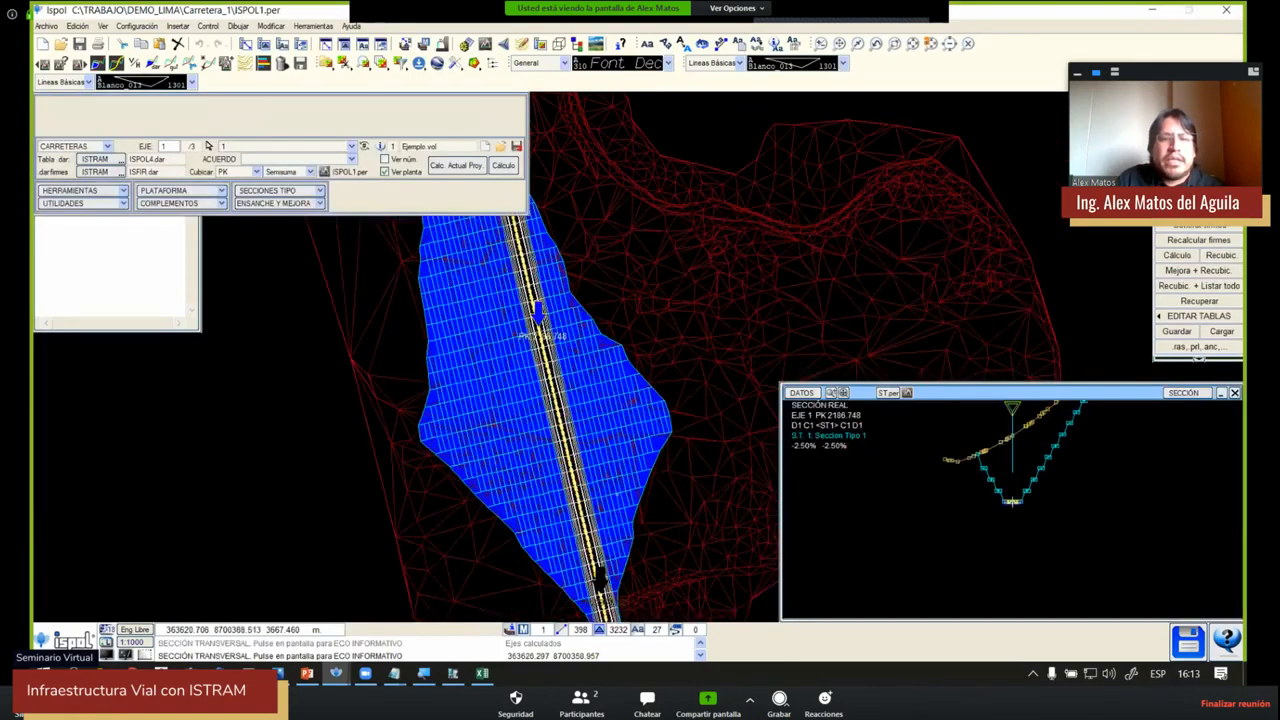
pyautogui.moveTo(602, 205); pyautogui.dragTo(622, 570, button='middle')
pyautogui.scroll(-1, 589, 422)
pyautogui.click(555, 298)
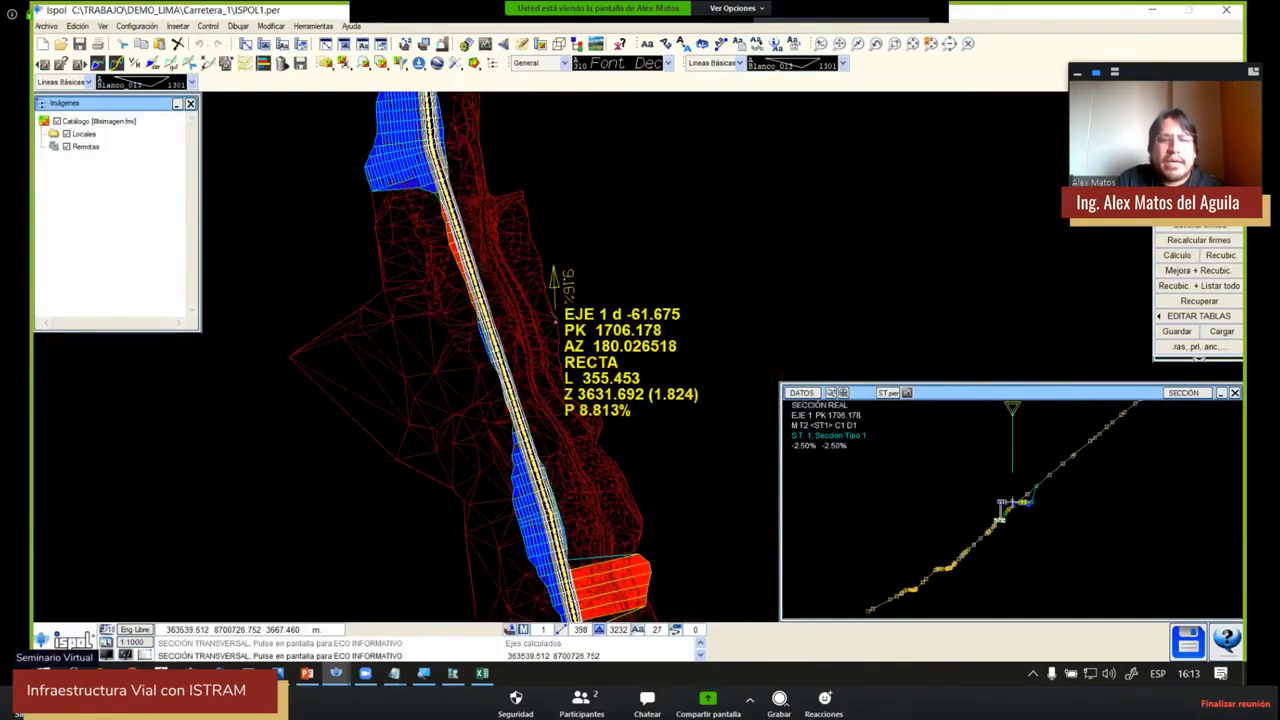
pyautogui.moveTo(560, 300)
pyautogui.mouseDown(button='middle')
pyautogui.moveTo(563, 348)
pyautogui.moveTo(624, 520)
pyautogui.moveTo(612, 526)
pyautogui.moveTo(558, 349)
pyautogui.moveTo(577, 526)
pyautogui.mouseUp(button='middle')
pyautogui.moveTo(594, 317)
pyautogui.mouseDown(button='middle')
pyautogui.moveTo(616, 522)
pyautogui.moveTo(632, 495)
pyautogui.mouseUp(button='middle')
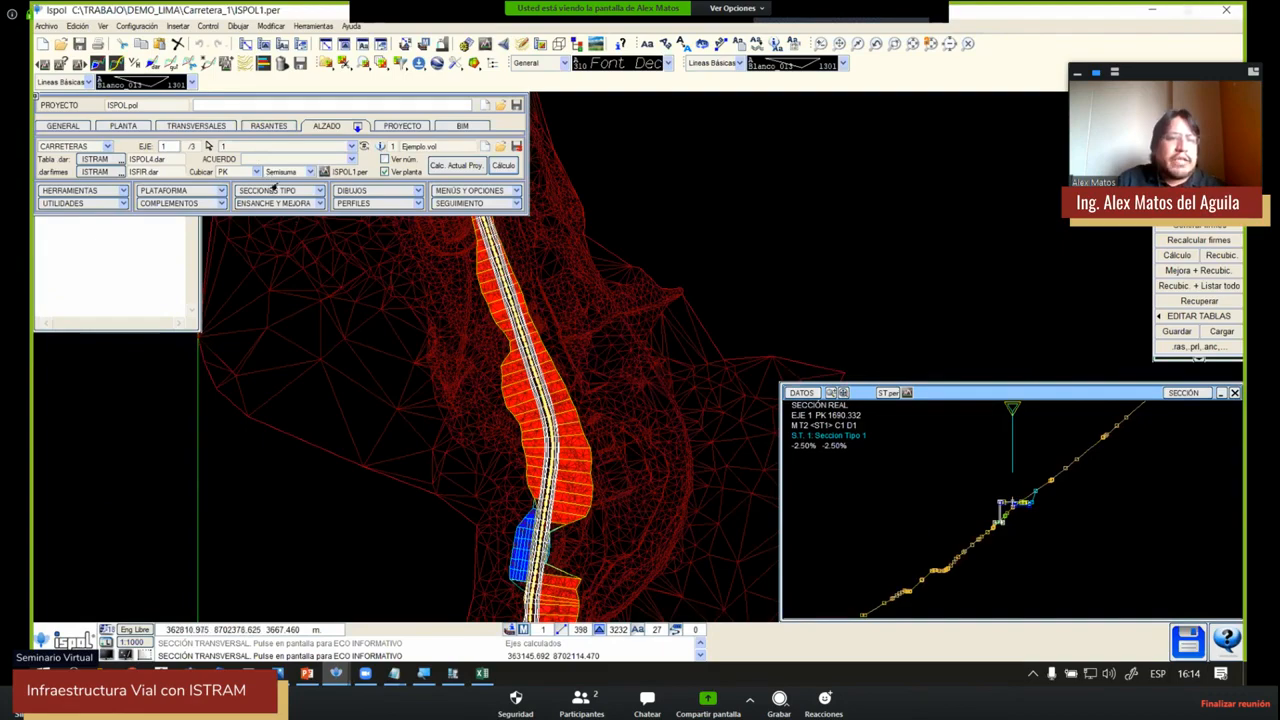
# Open the calculation zones and borehole data, and set the depths V to 0.100 and V+I to 0.300
pyautogui.click(273, 189)
pyautogui.click(300, 209)
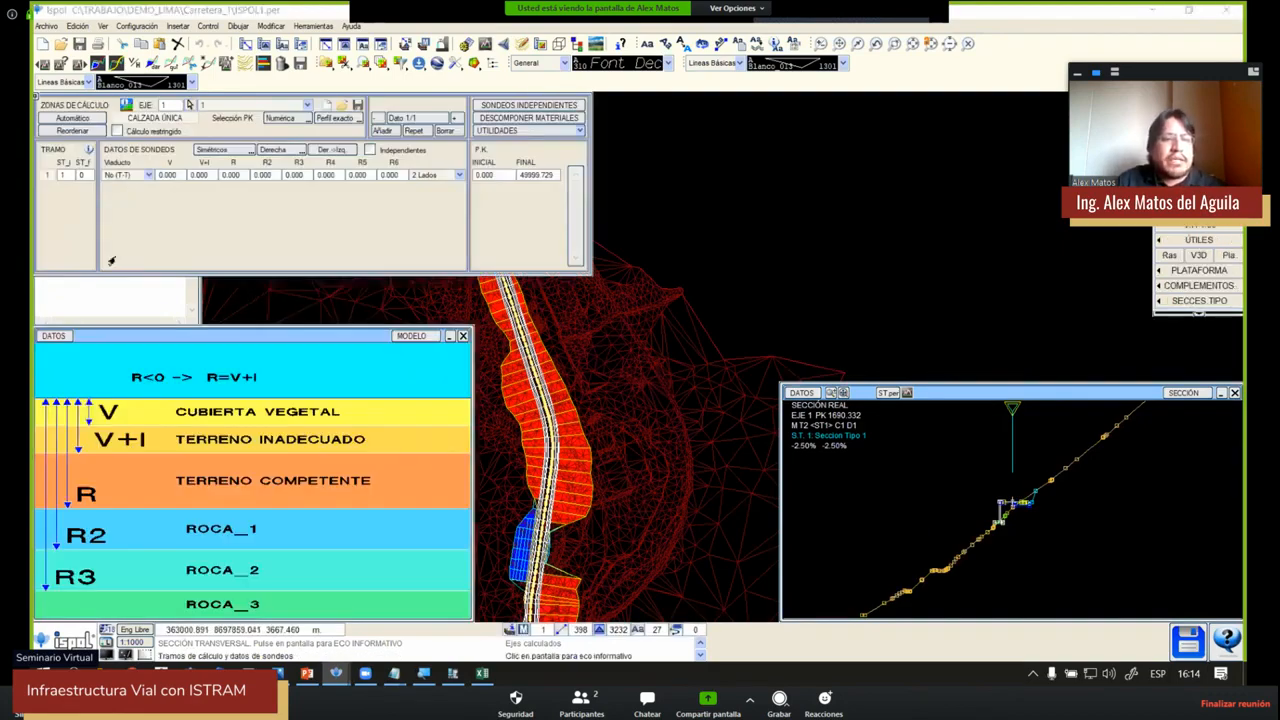
pyautogui.moveTo(286, 335); pyautogui.dragTo(369, 282)
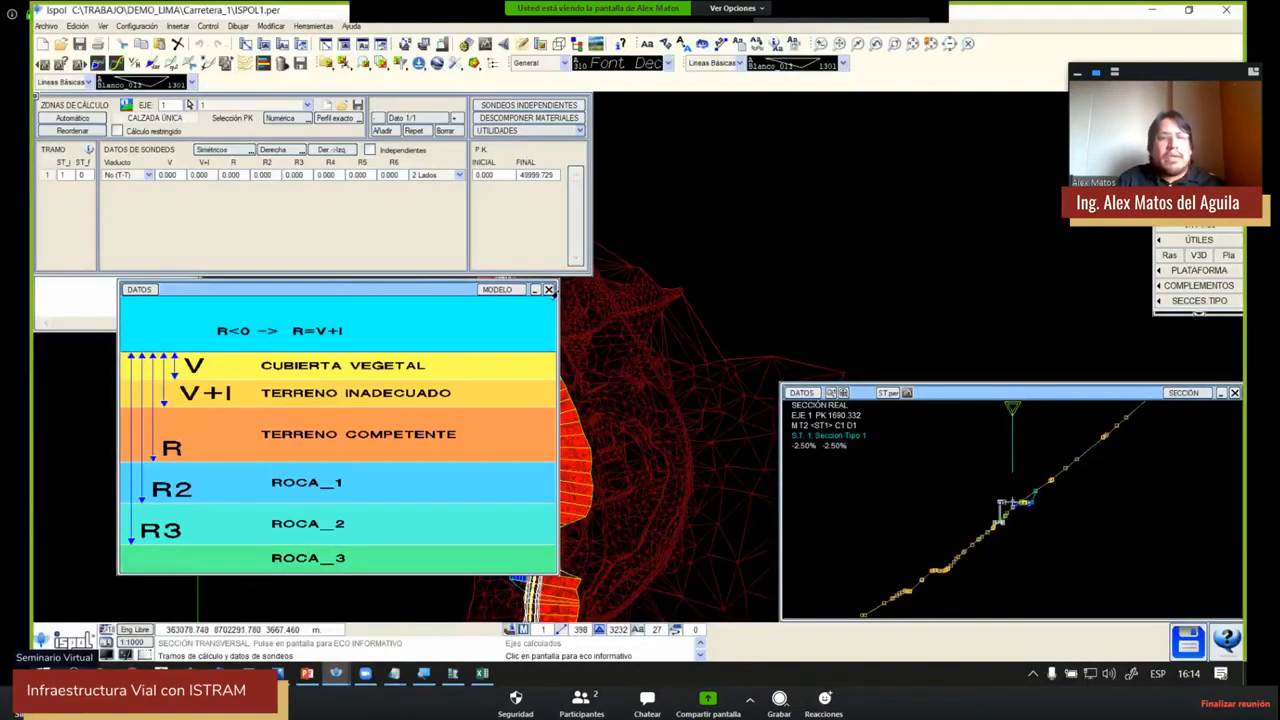
pyautogui.click(167, 175)
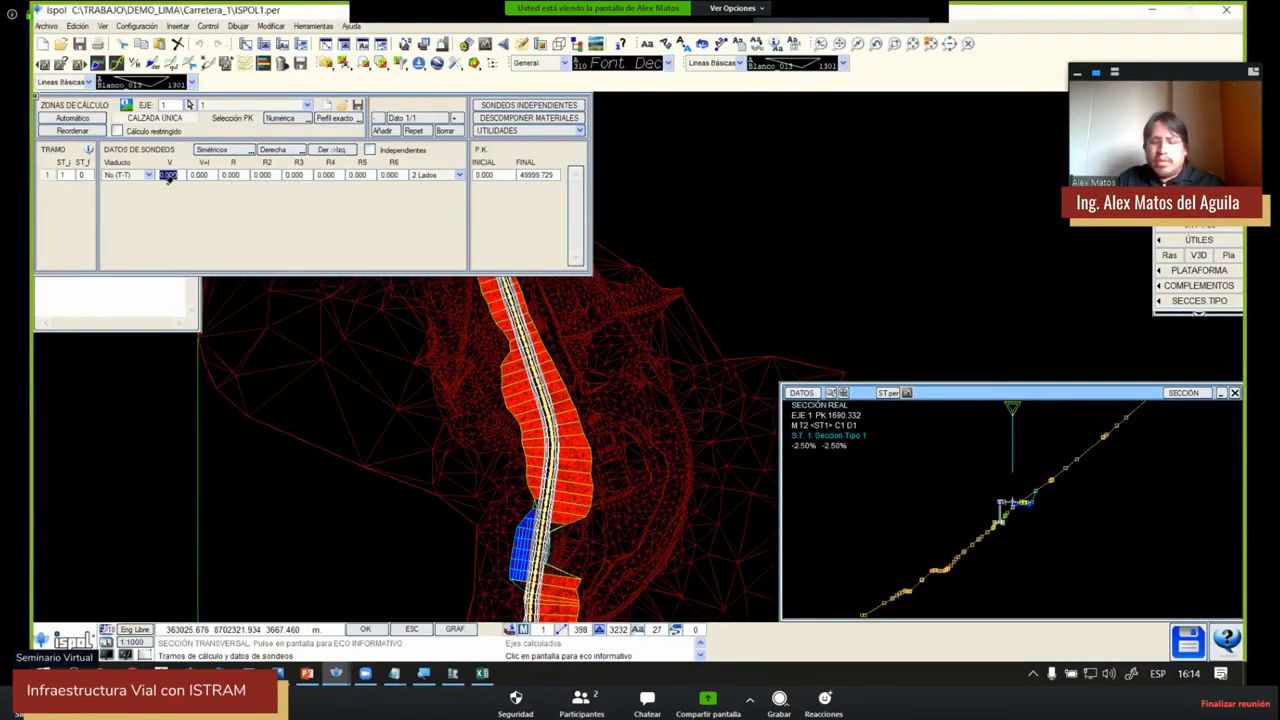
pyautogui.write('1')
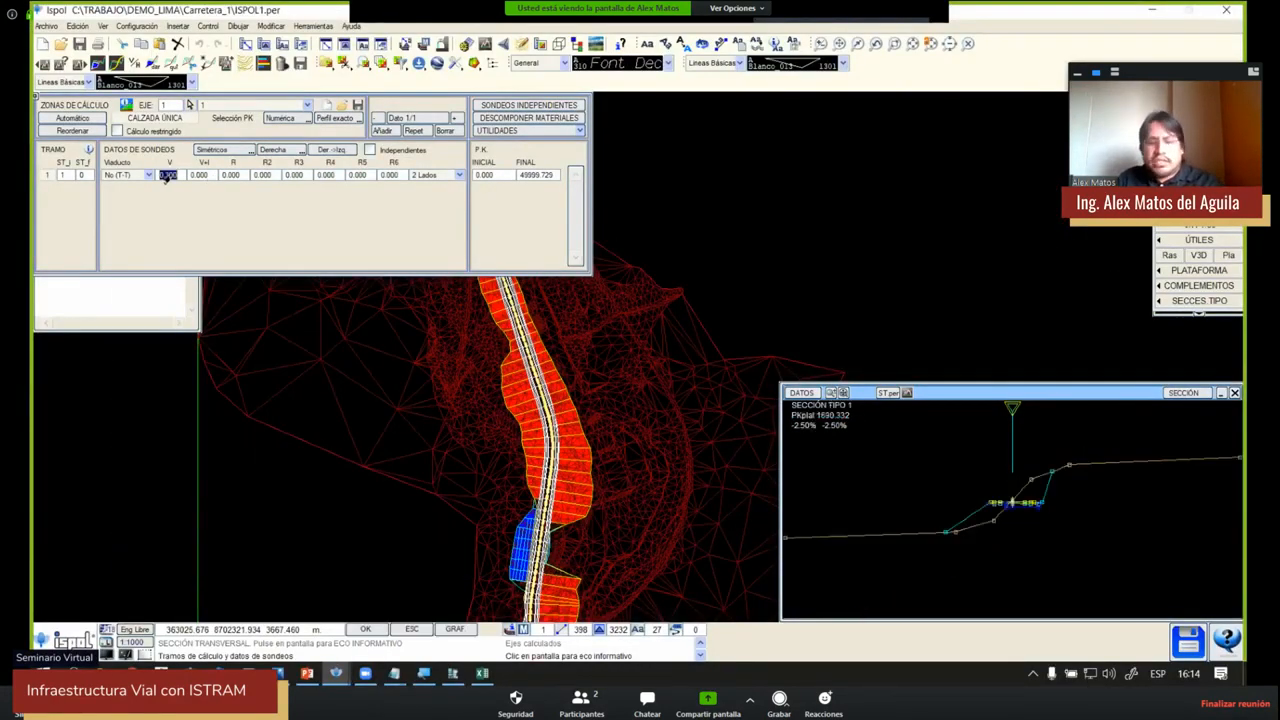
pyautogui.click(207, 175)
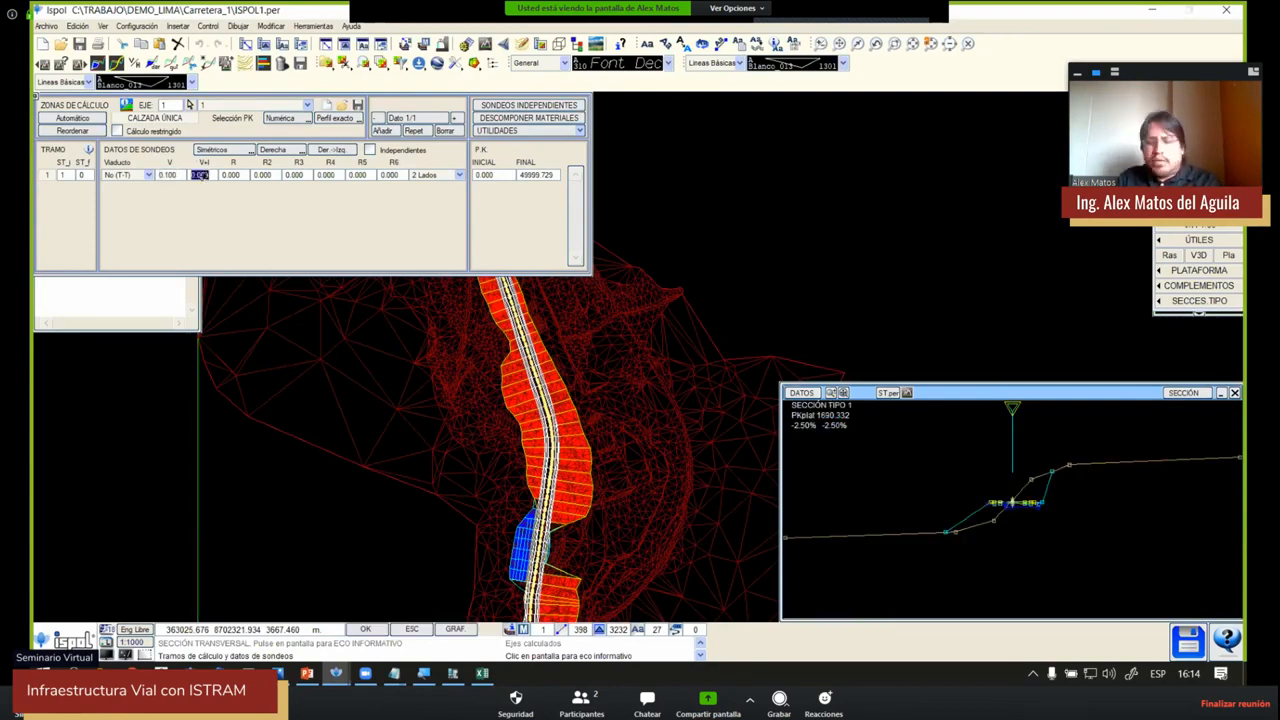
pyautogui.write('0.3')
pyautogui.press('Return')
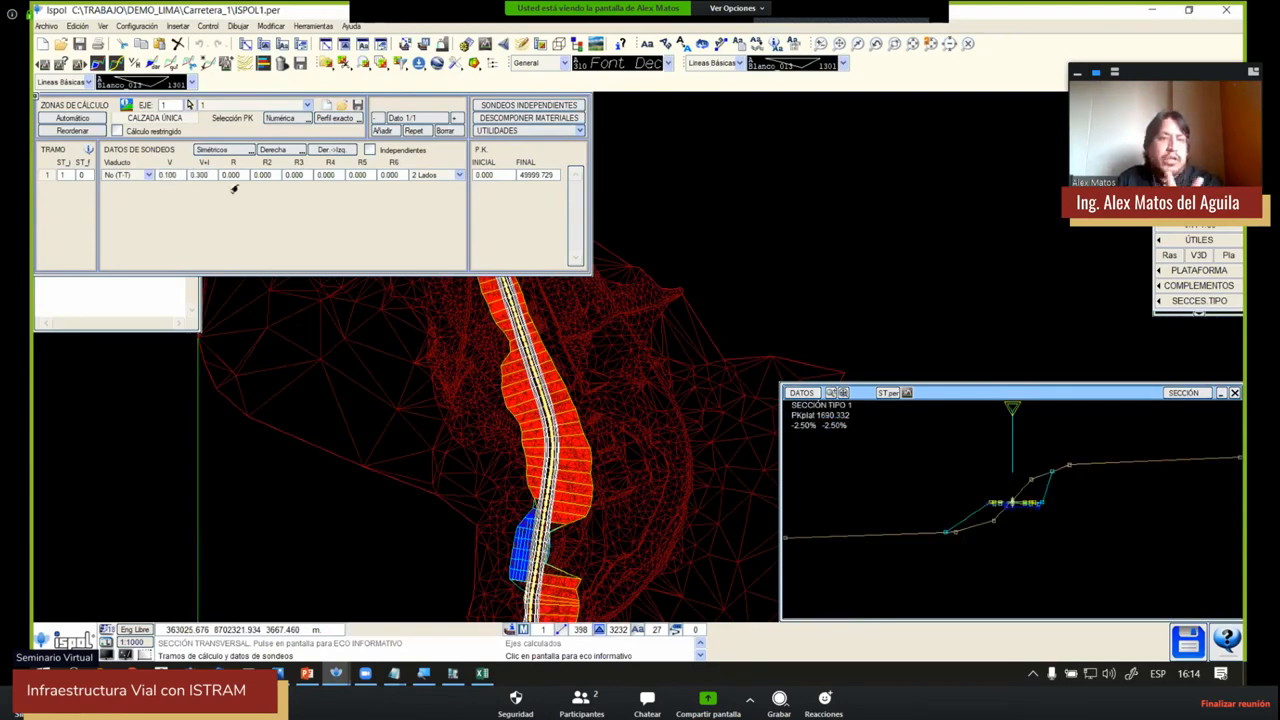
# Set the competent ground depth R to 3.000 and the first rock depth R2 to 7.000
pyautogui.click(231, 177)
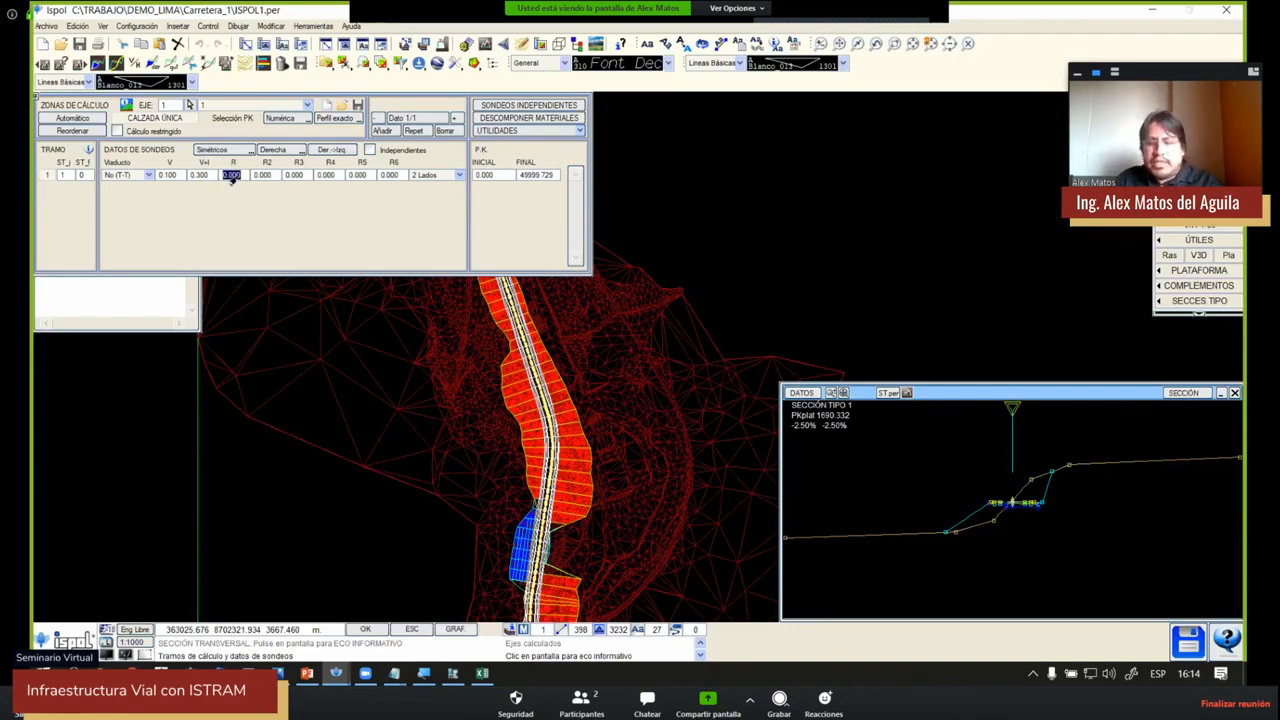
pyautogui.write('3.3')
pyautogui.press('Return')
pyautogui.click(262, 176)
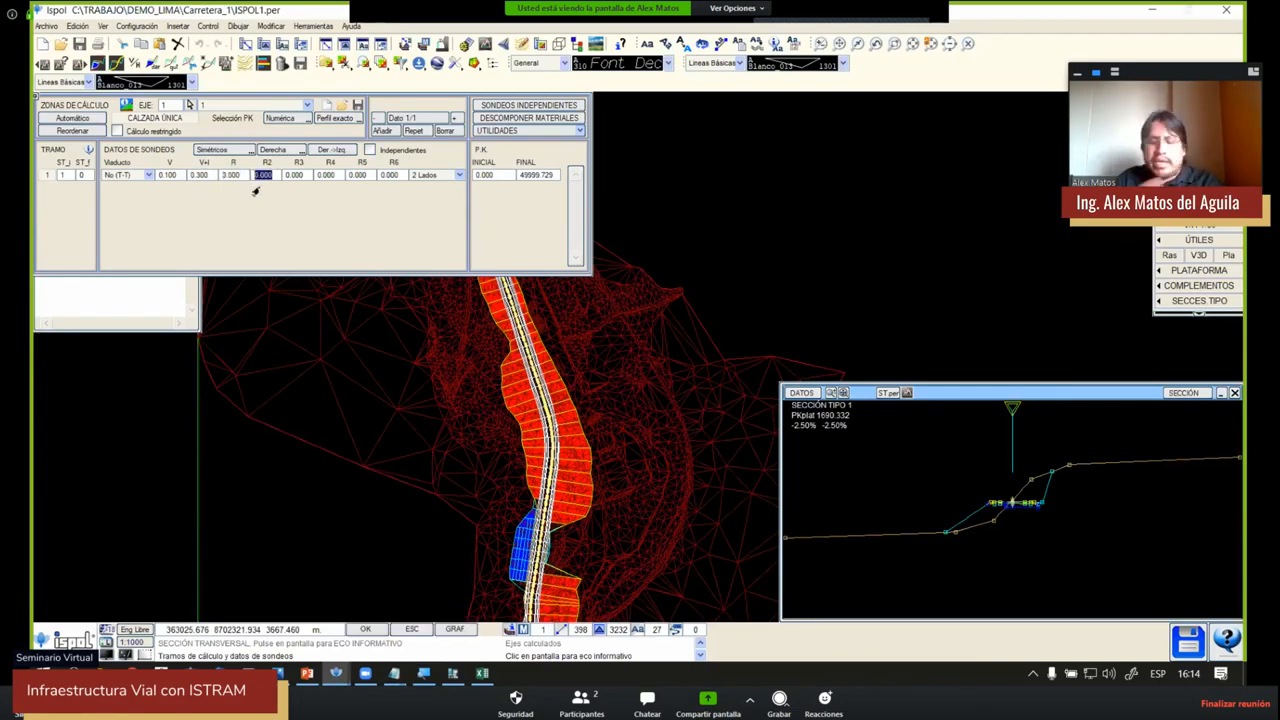
pyautogui.press('Return')
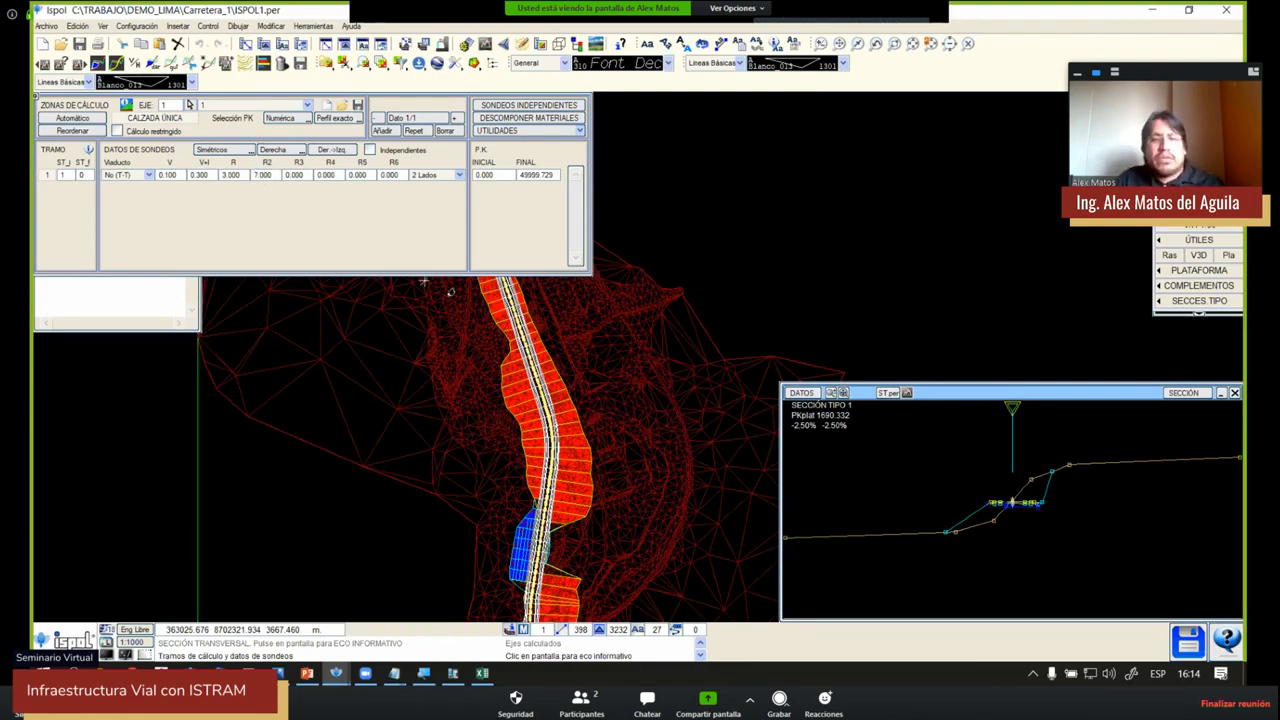
# Bring up the real cross section near PK 171 and examine its ground layers in an enlarged section view, then leave the borehole data
pyautogui.press('Escape')
pyautogui.rightClick(675, 364)
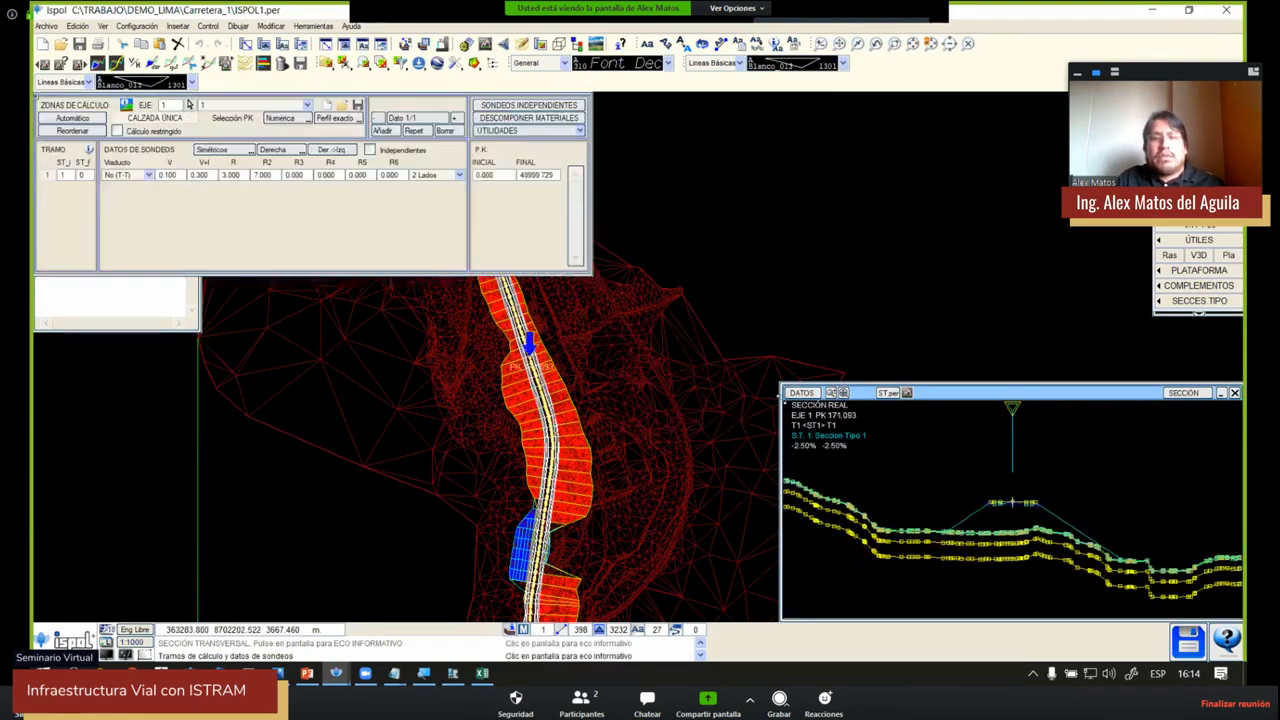
pyautogui.moveTo(781, 385); pyautogui.dragTo(572, 326)
pyautogui.scroll(1, 955, 526)
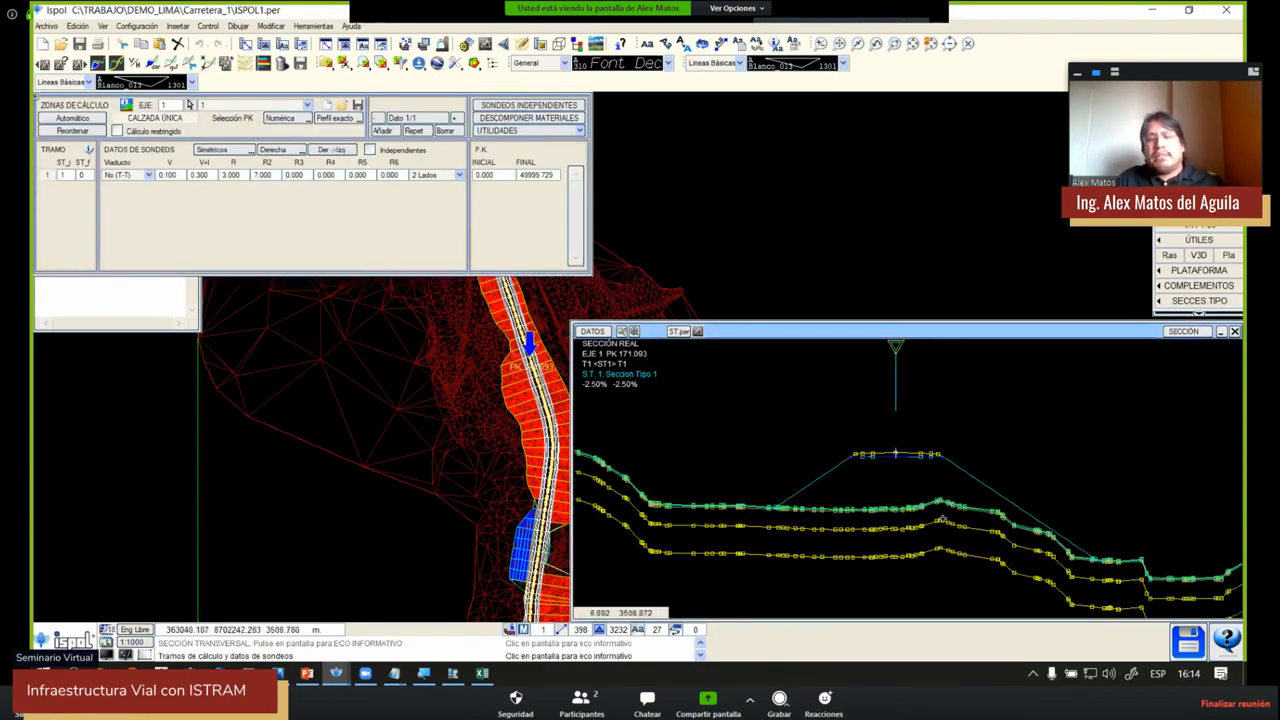
pyautogui.moveTo(940, 521); pyautogui.dragTo(906, 466, button='middle')
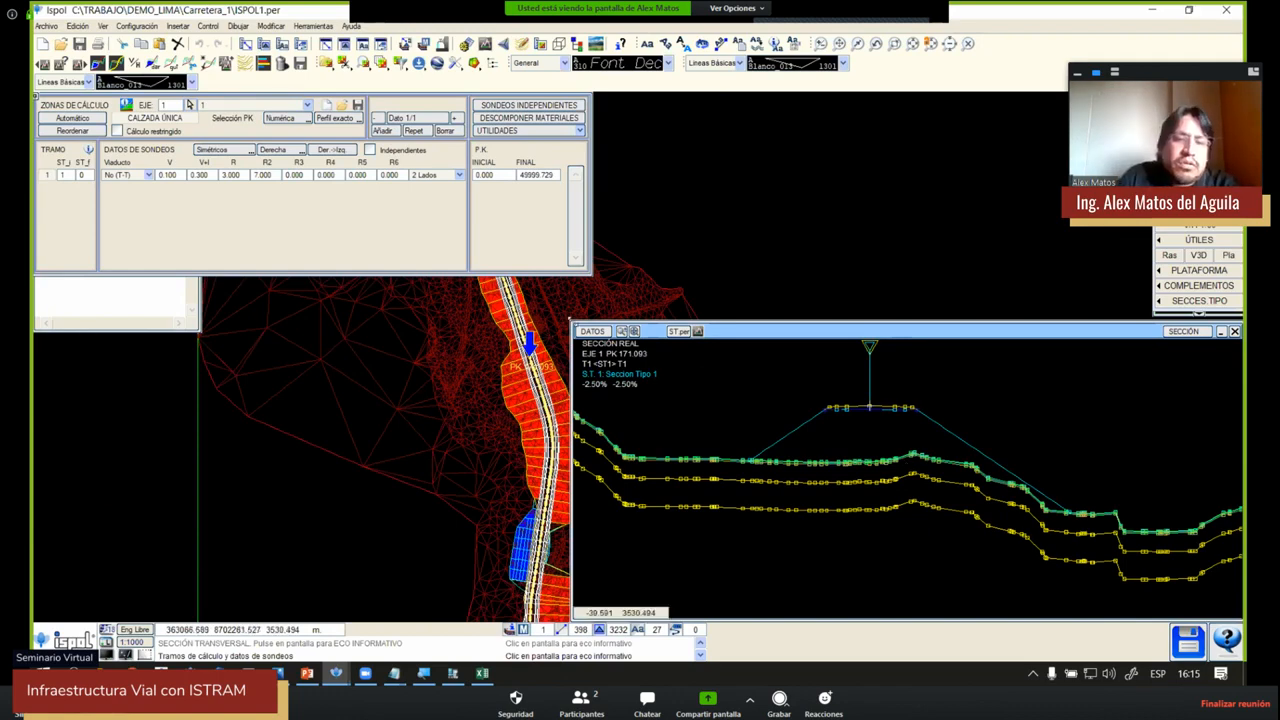
pyautogui.moveTo(571, 322); pyautogui.dragTo(738, 323)
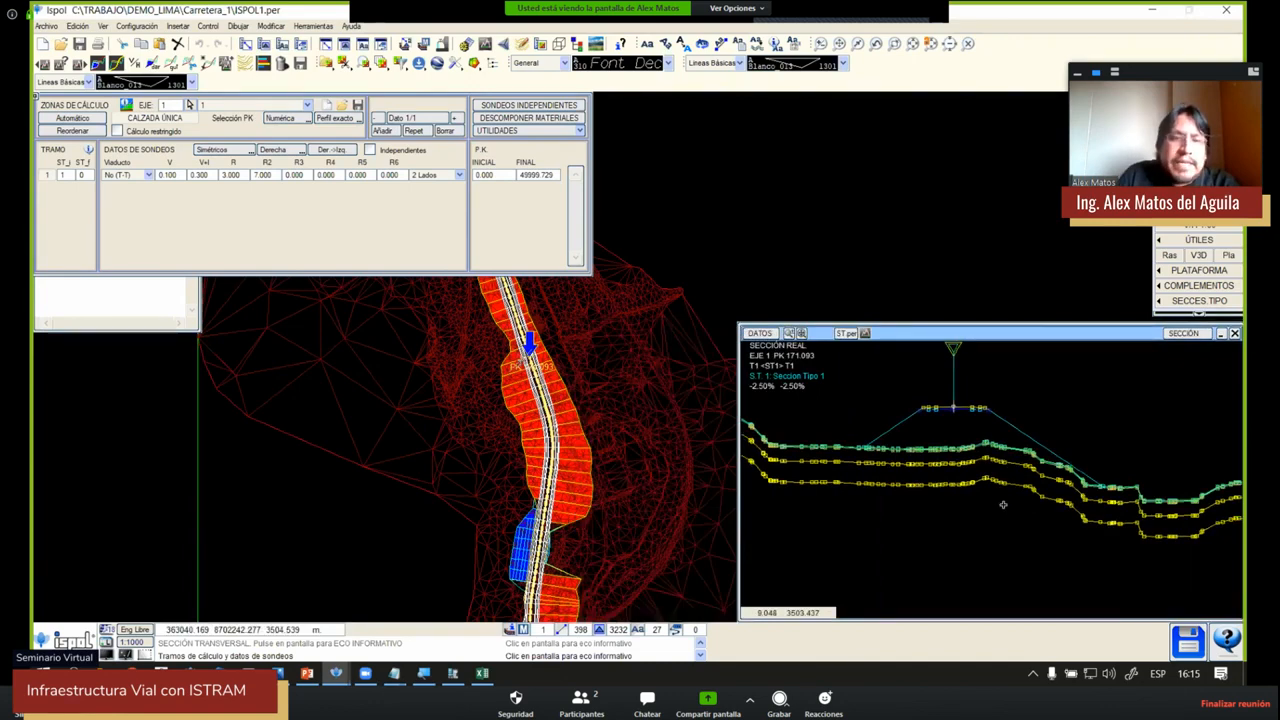
pyautogui.press('Escape')
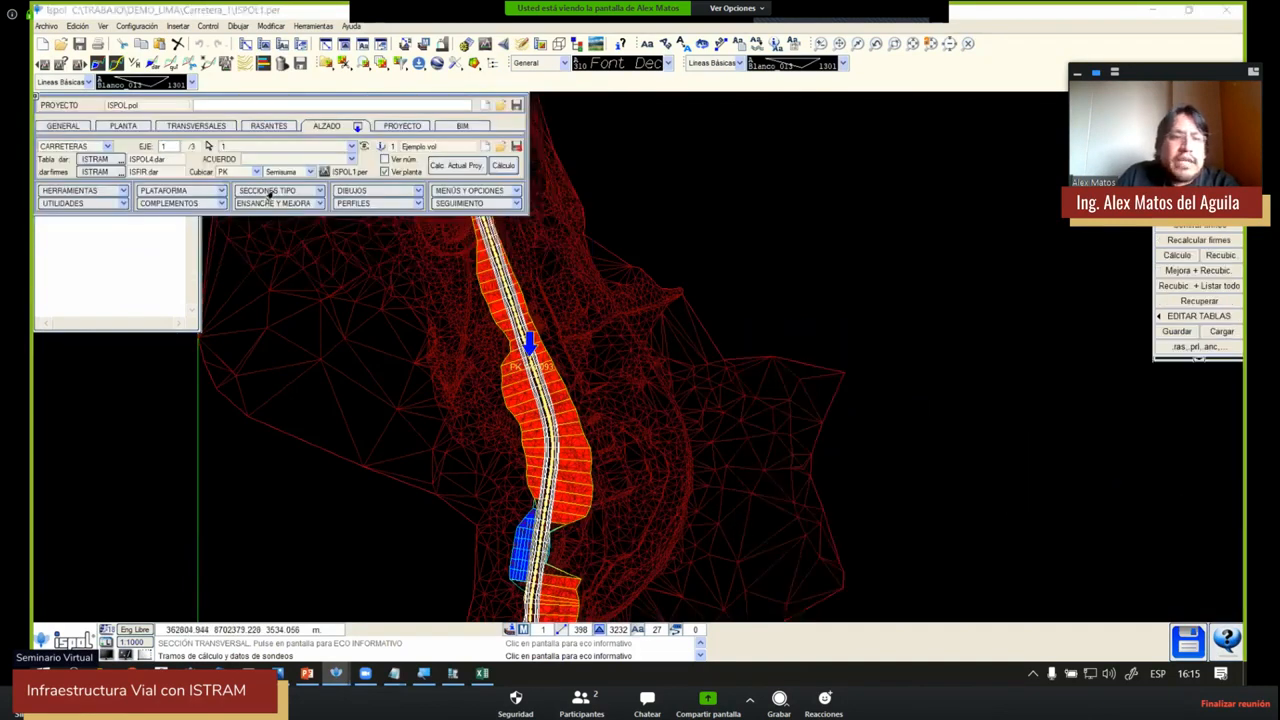
# Open the rock parameters of the cut (Desmonte) section type and set the first rock layer's DR to 0.500 and RD to 1.000
pyautogui.click(272, 193)
pyautogui.click(277, 270)
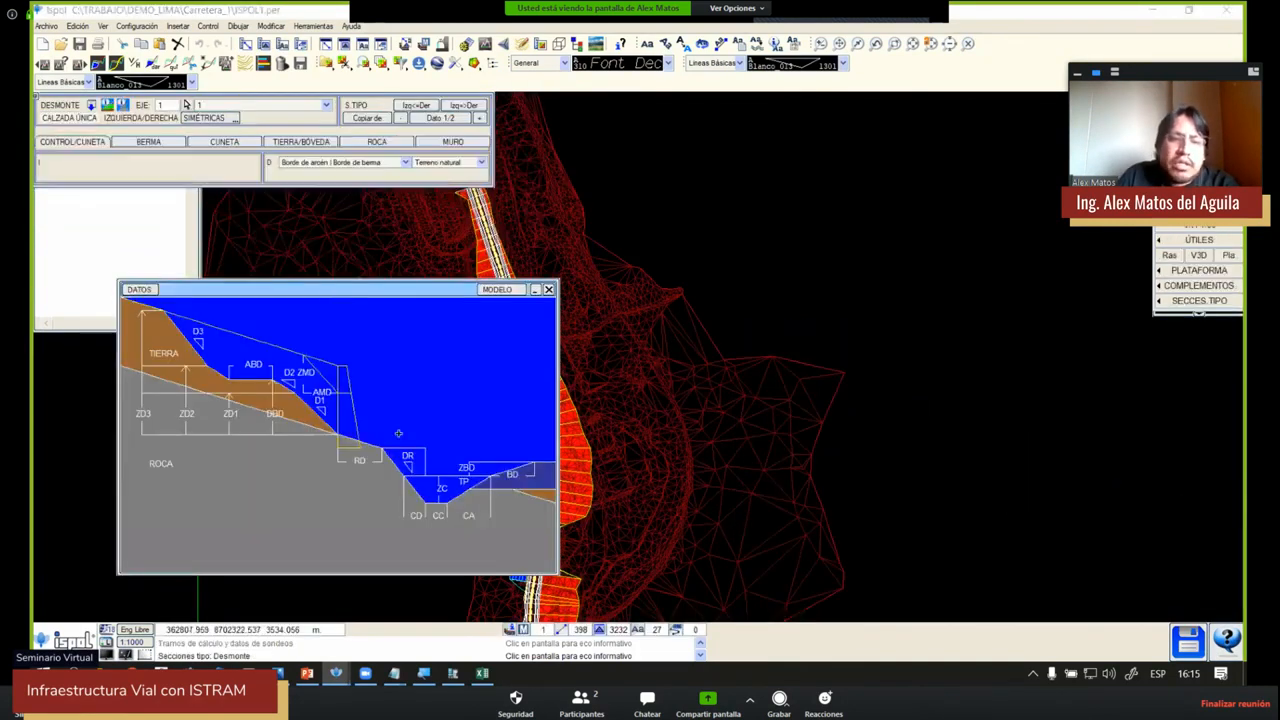
pyautogui.click(376, 141)
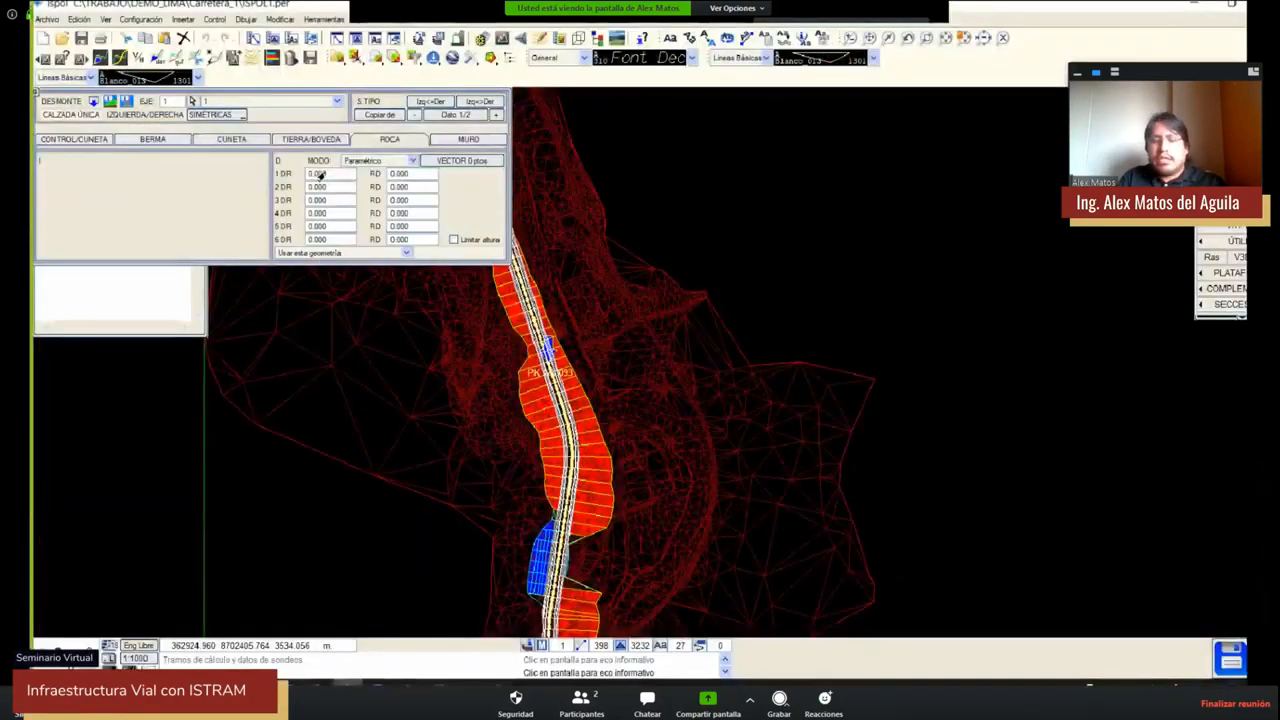
pyautogui.click(319, 175)
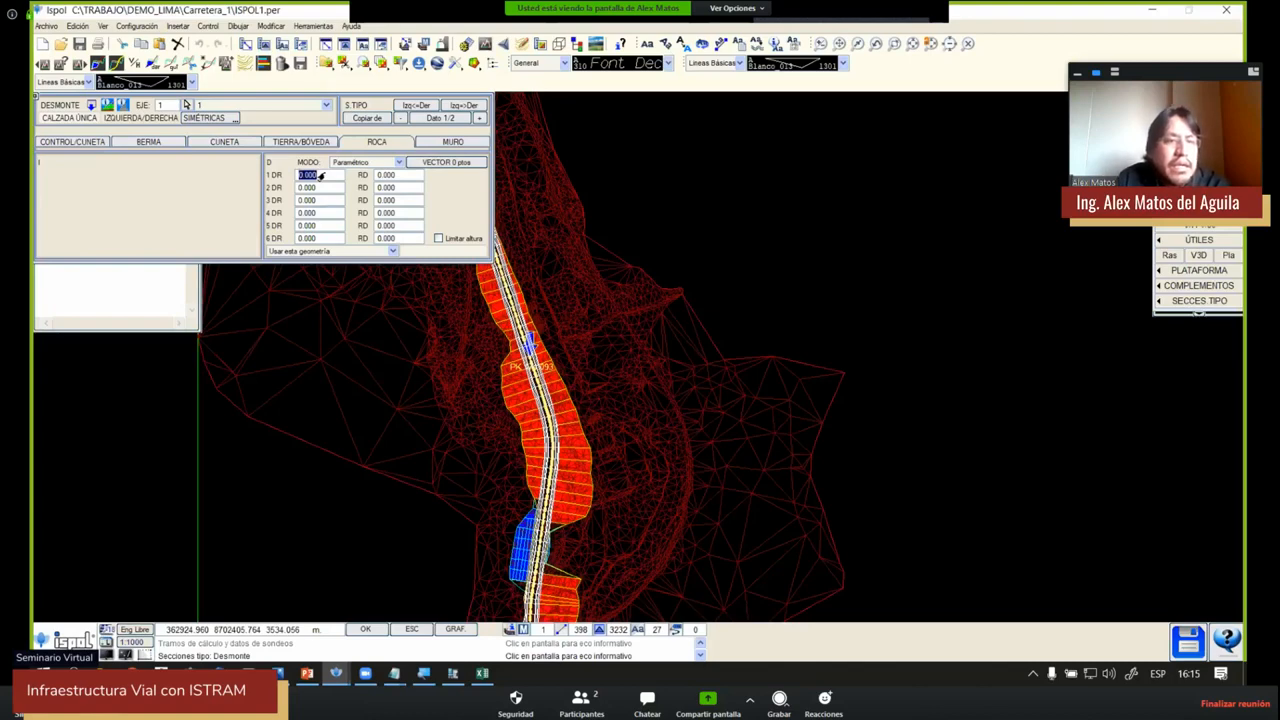
pyautogui.click(381, 178)
pyautogui.scroll(2, 1004, 455)
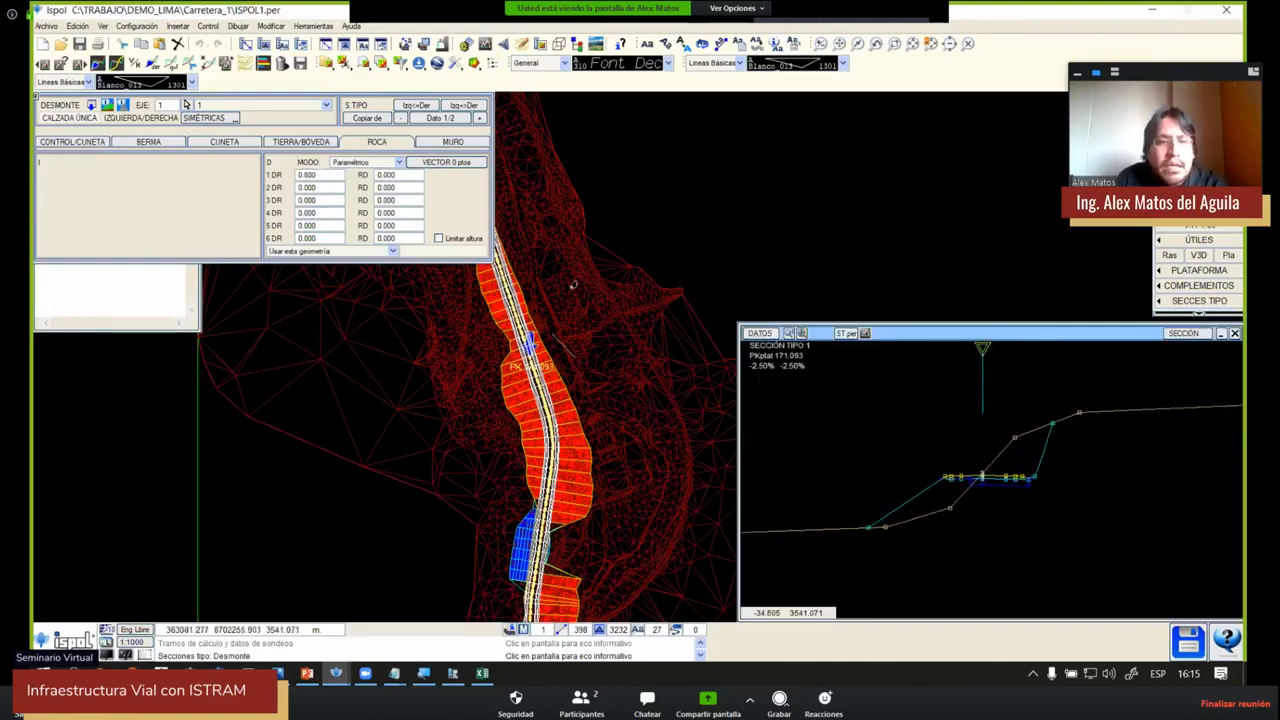
pyautogui.click(395, 175)
pyautogui.write('1')
pyautogui.press('Return')
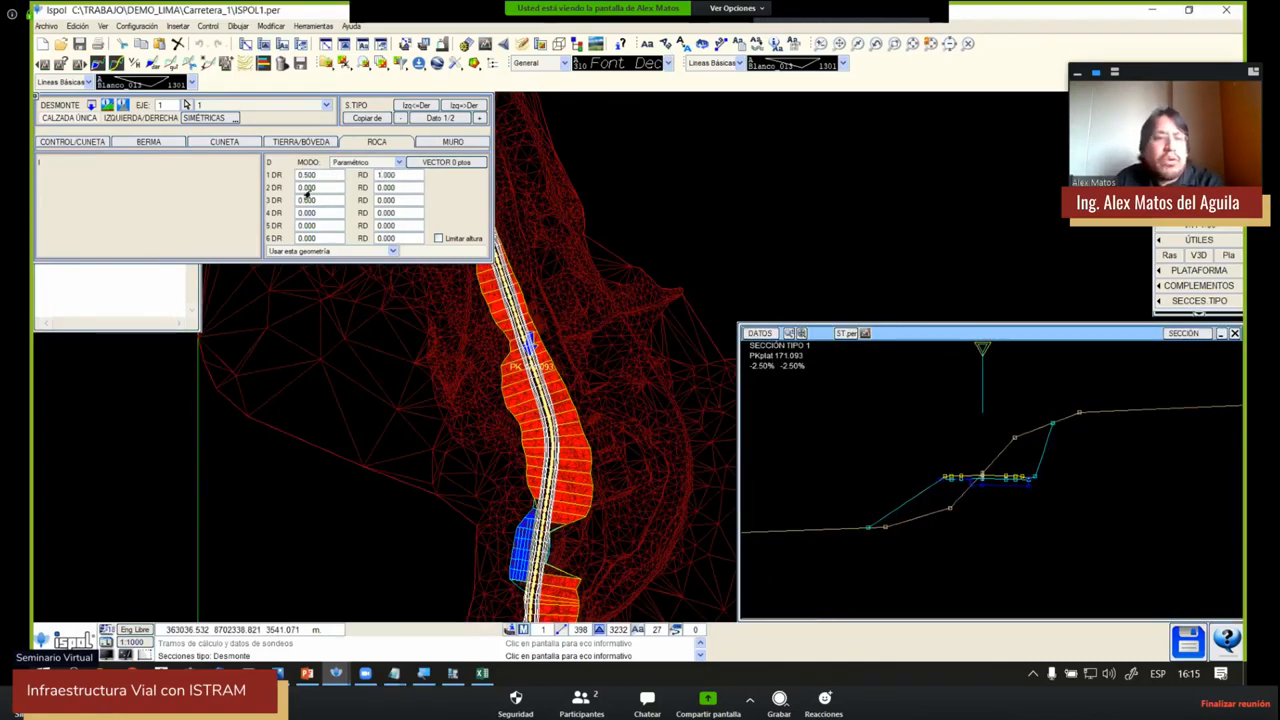
# Set the second rock layer's DR to 0.500 and RD to 0.333
pyautogui.click(307, 188)
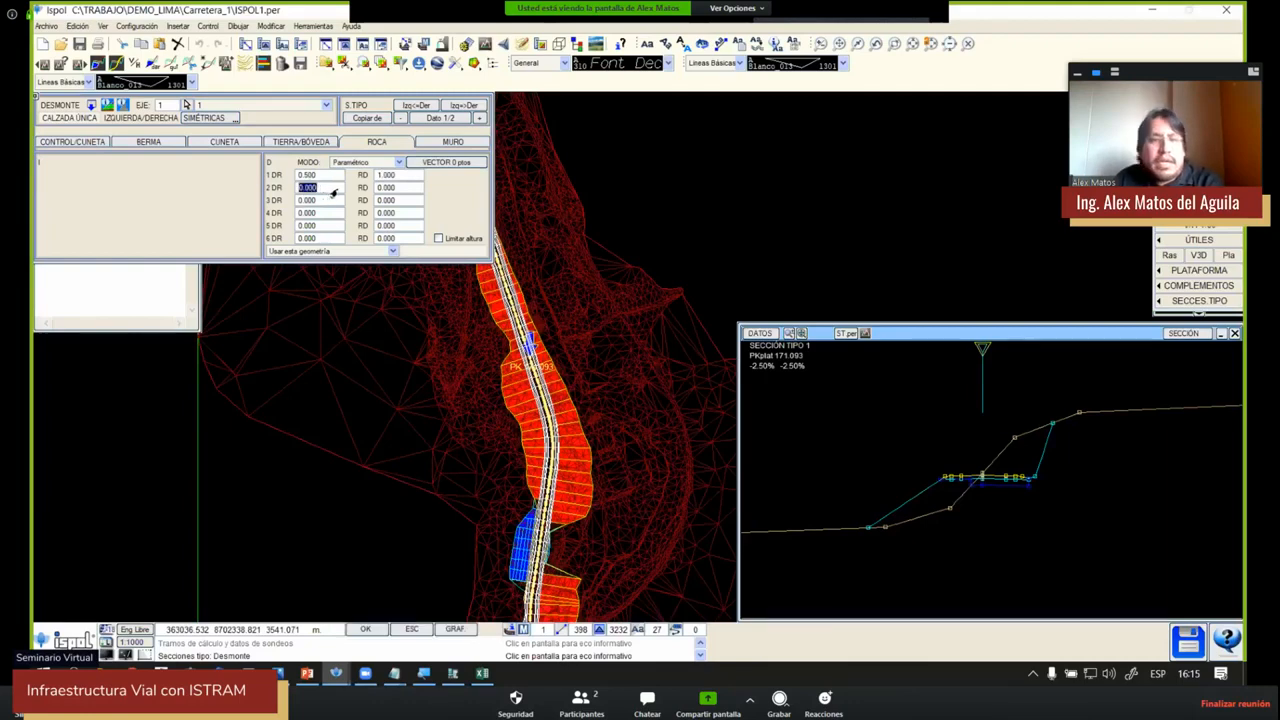
pyautogui.write('0.5')
pyautogui.press('Return')
pyautogui.click(390, 188)
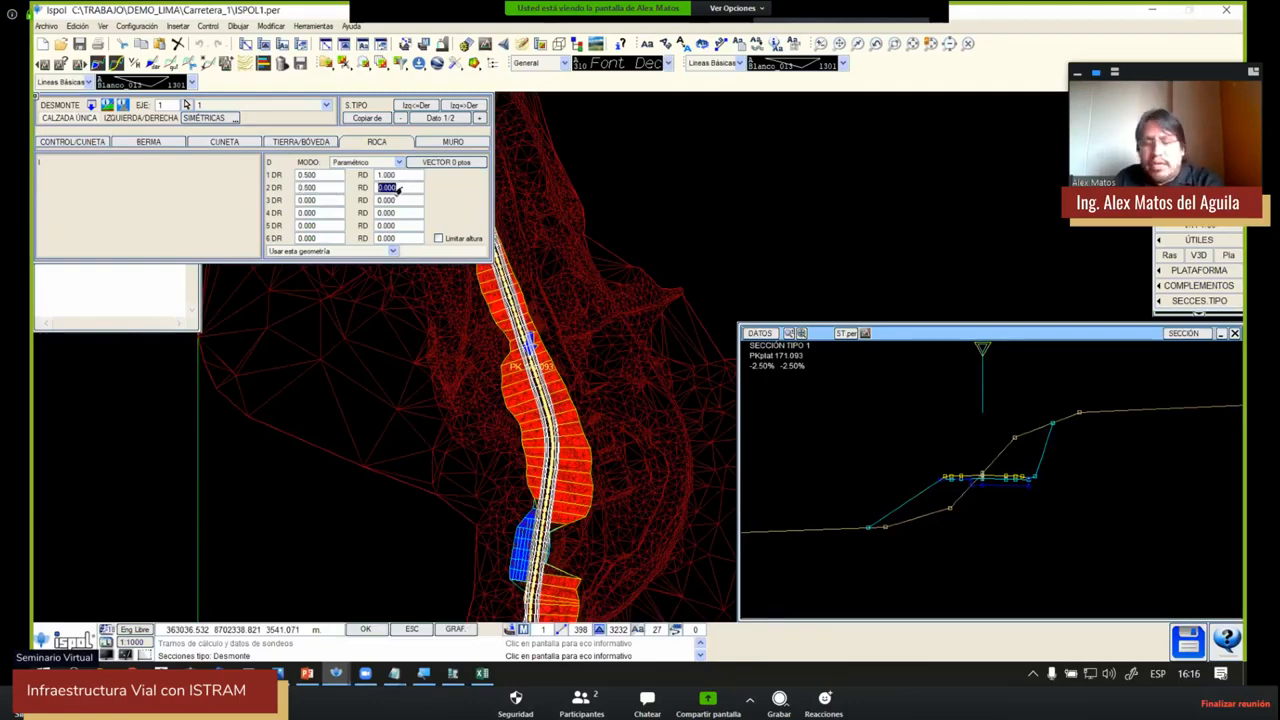
pyautogui.write('0.333')
pyautogui.press('Return')
# Set the third rock layer's DR to 0.500 and RD to 0.100
pyautogui.click(319, 202)
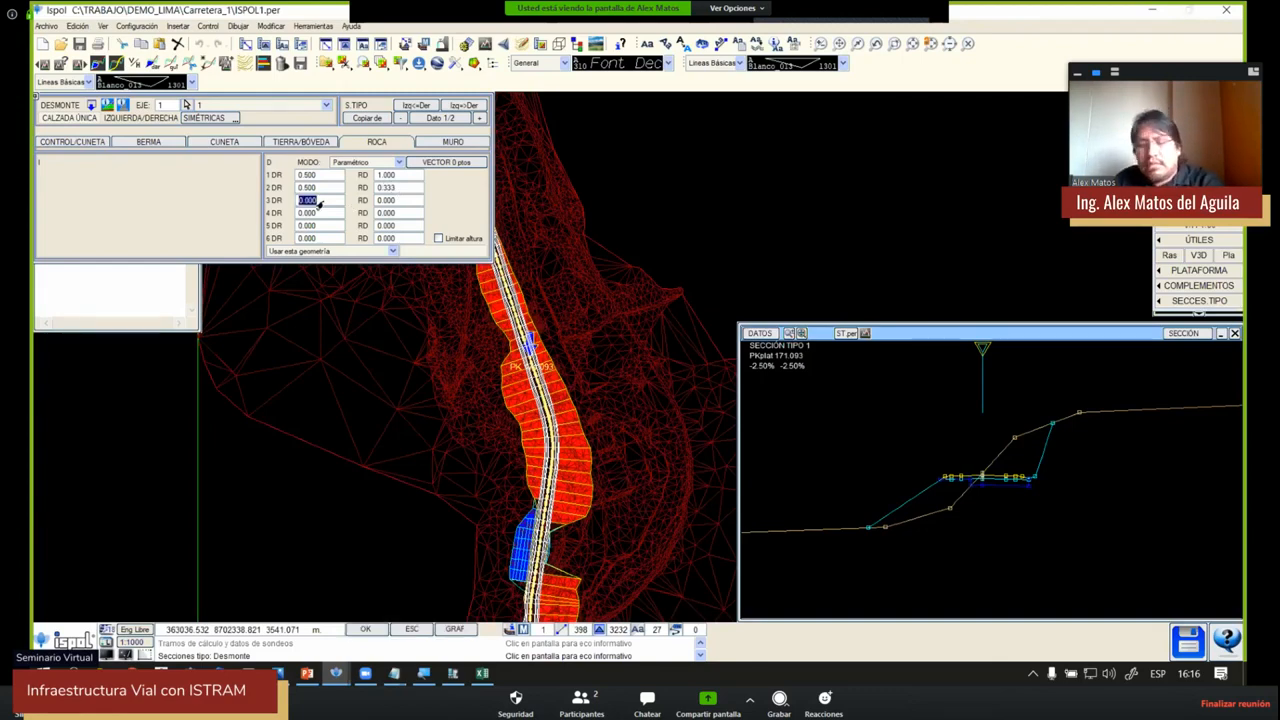
pyautogui.write('0.5')
pyautogui.click(385, 201)
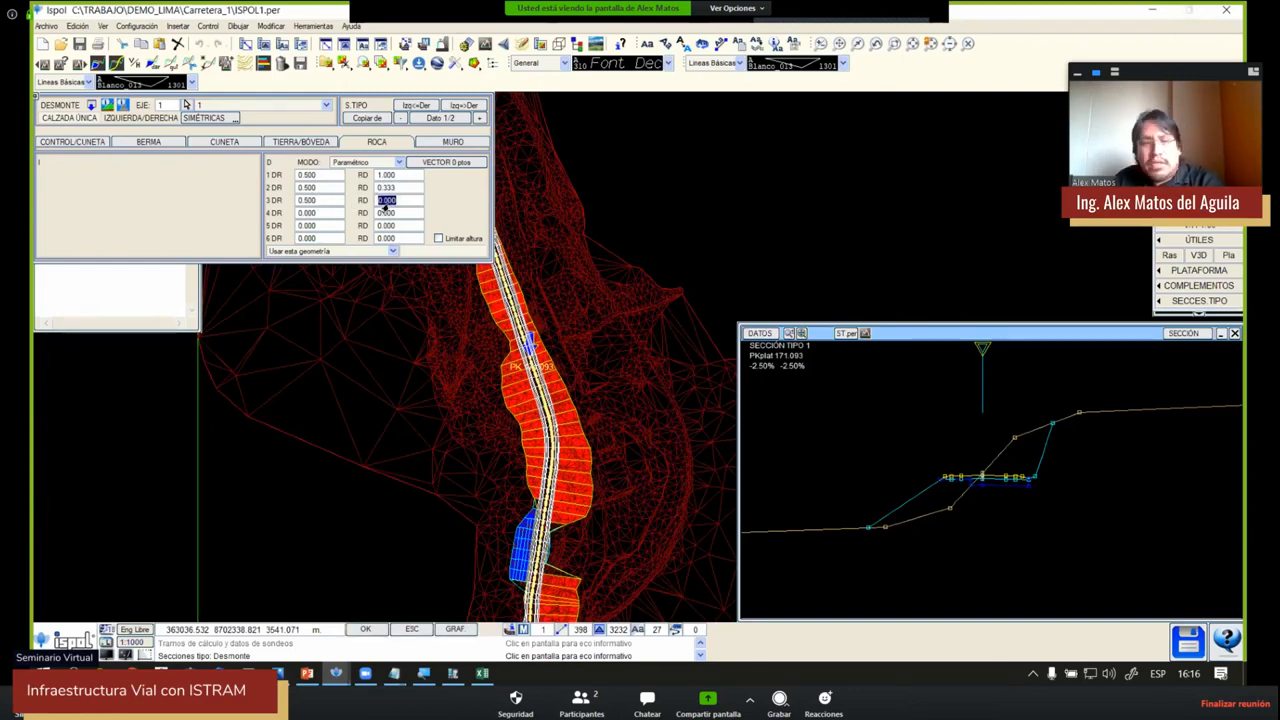
pyautogui.rightClick(385, 204)
# Bring up the real cross section near PK 355 and examine its rock cut slopes and benches
pyautogui.rightClick(591, 383)
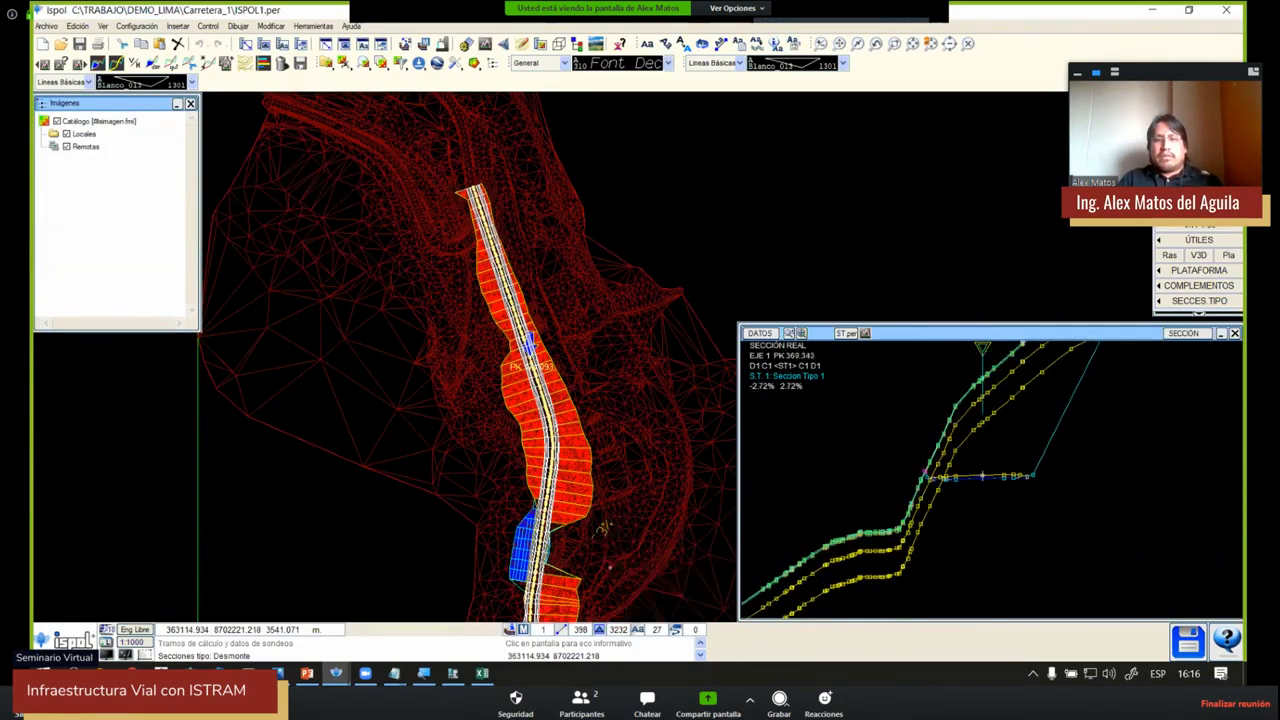
pyautogui.click(612, 557)
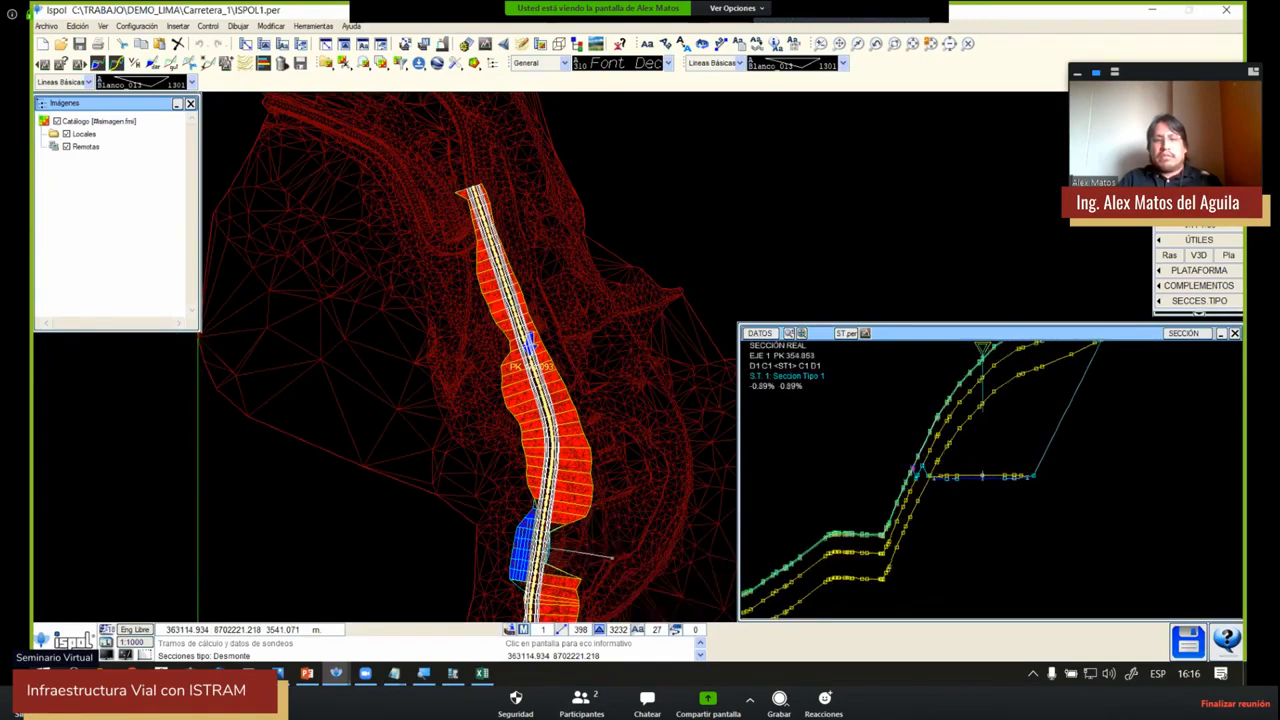
pyautogui.scroll(5, 1008, 480)
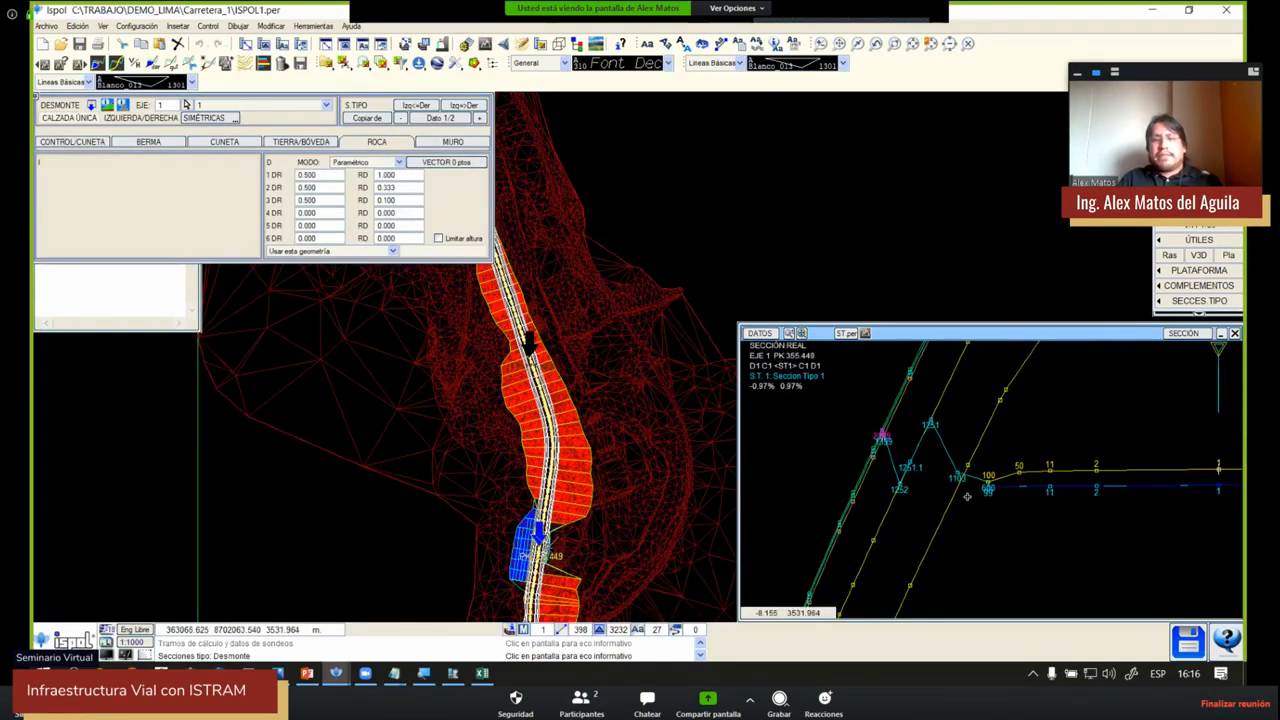
pyautogui.moveTo(930, 440); pyautogui.dragTo(957, 527, button='middle')
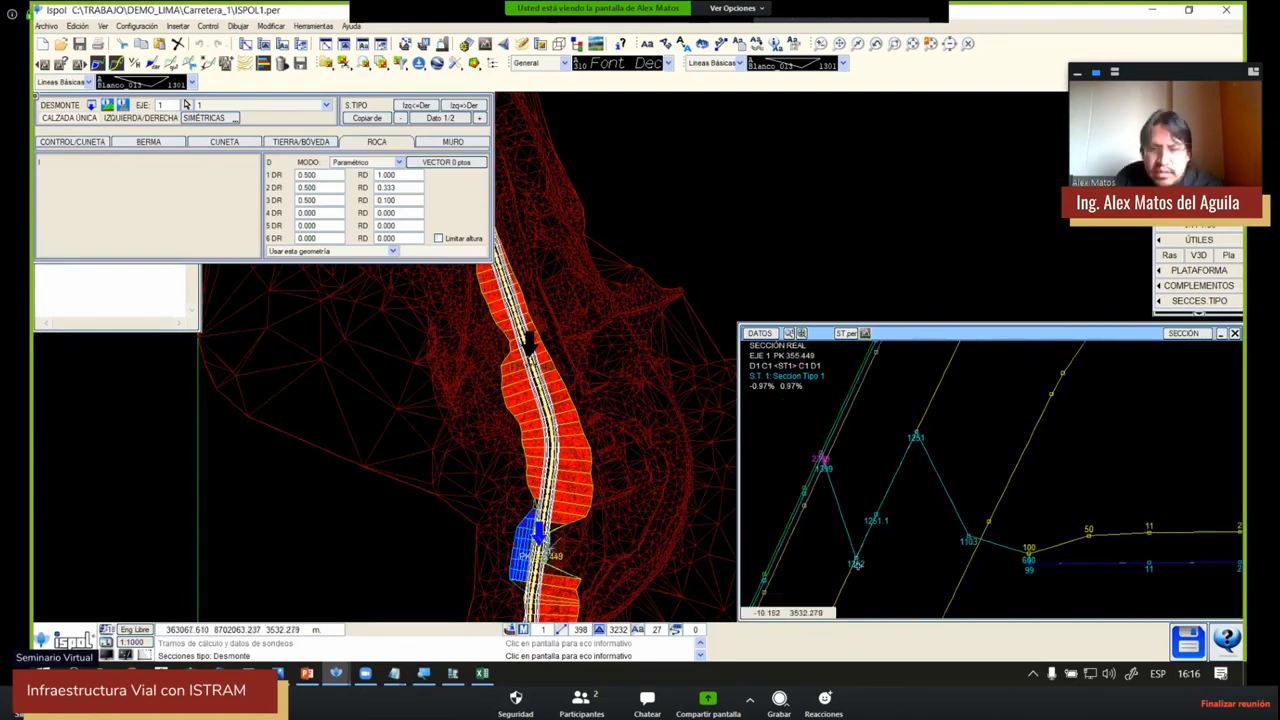
pyautogui.scroll(-3, 573, 453)
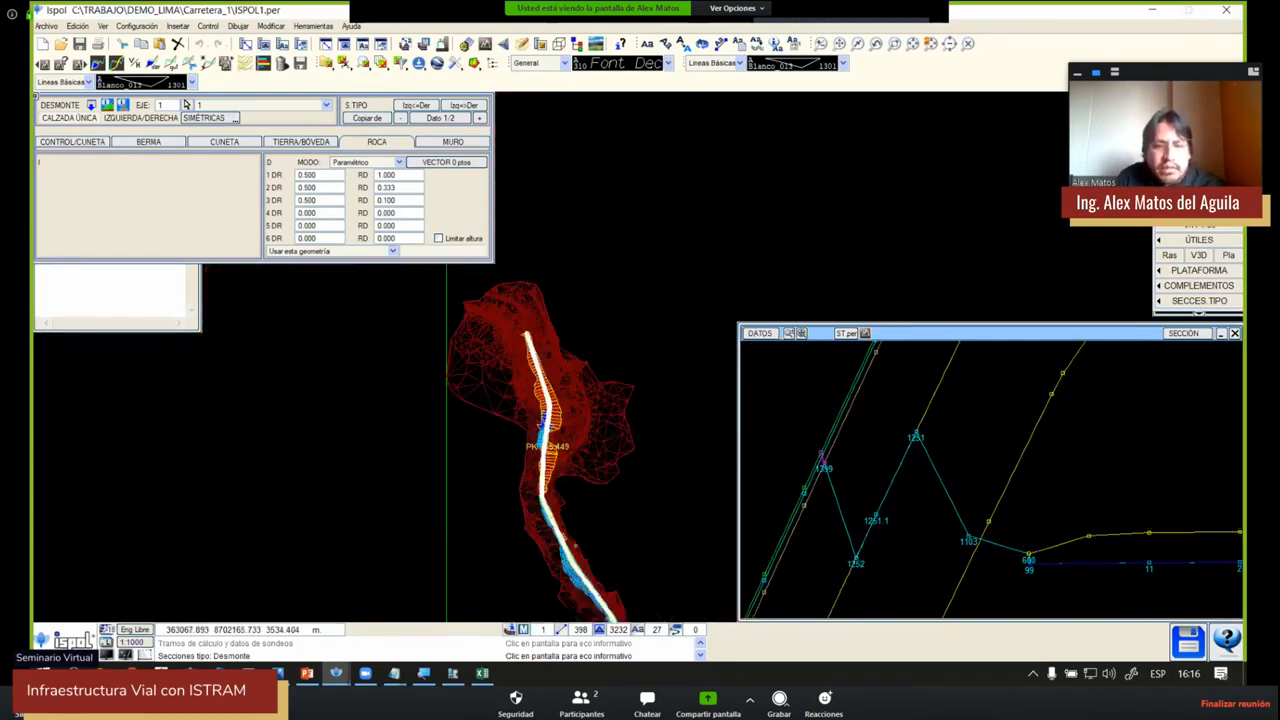
# Bring up the real cross section near PK 838 and examine how the cut slope changes at each ground layer
pyautogui.scroll(3, 573, 453)
pyautogui.press('Escape')
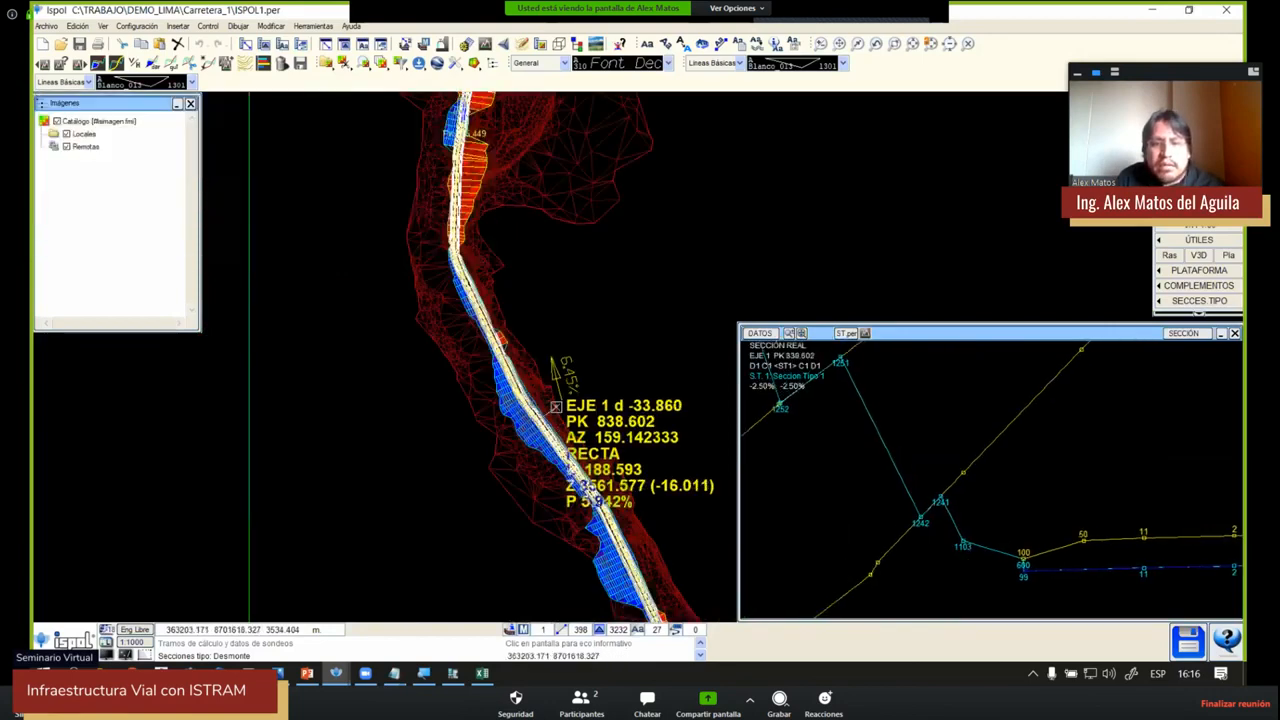
pyautogui.scroll(-4, 1000, 502)
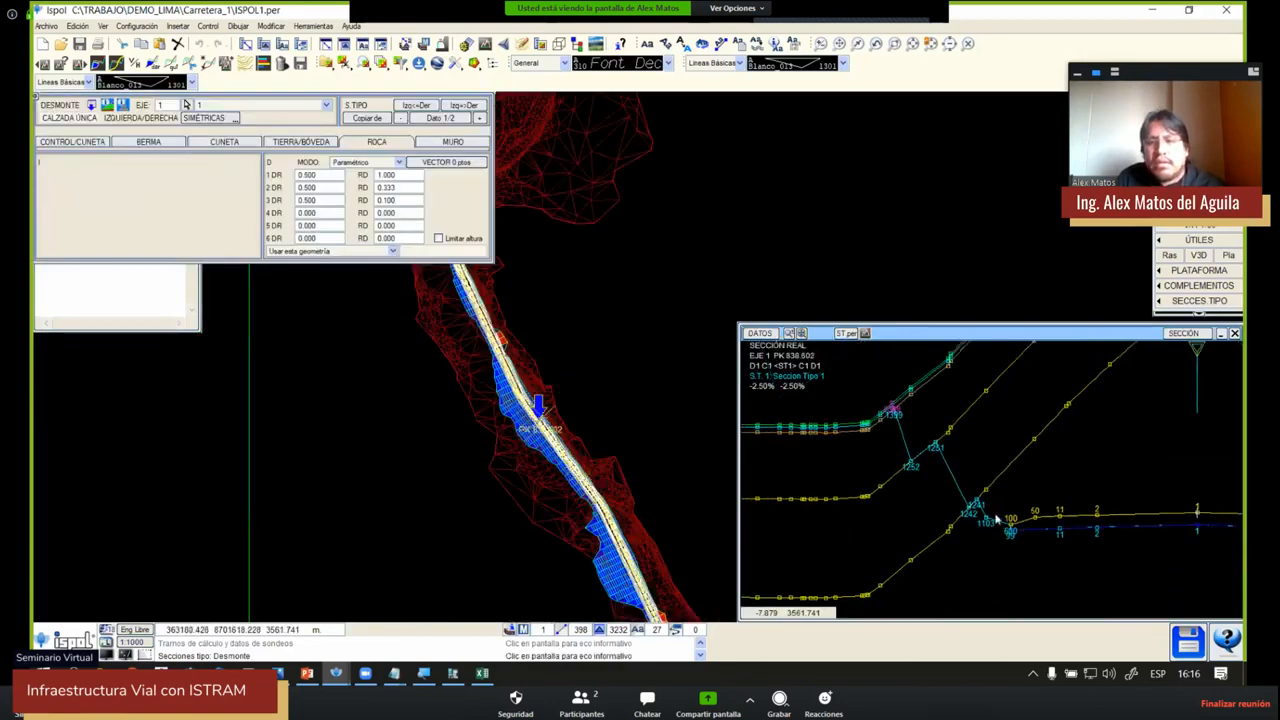
pyautogui.scroll(2, 996, 519)
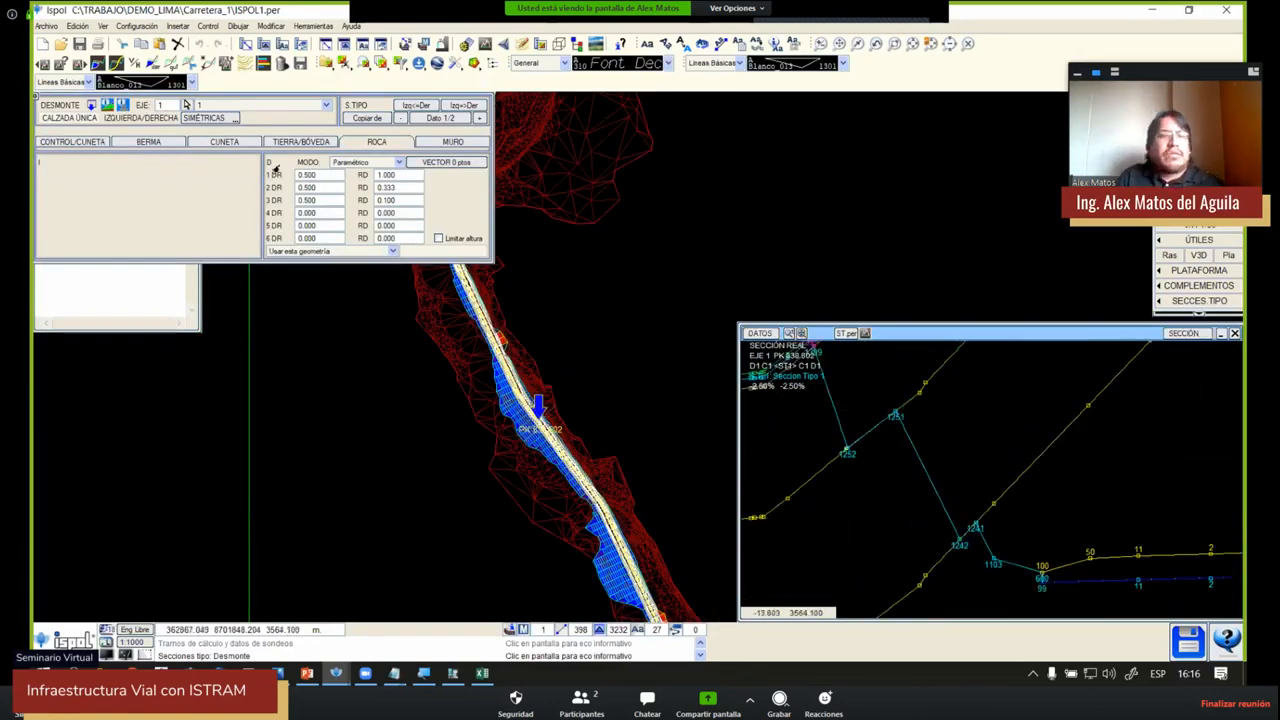
pyautogui.scroll(-3, 872, 445)
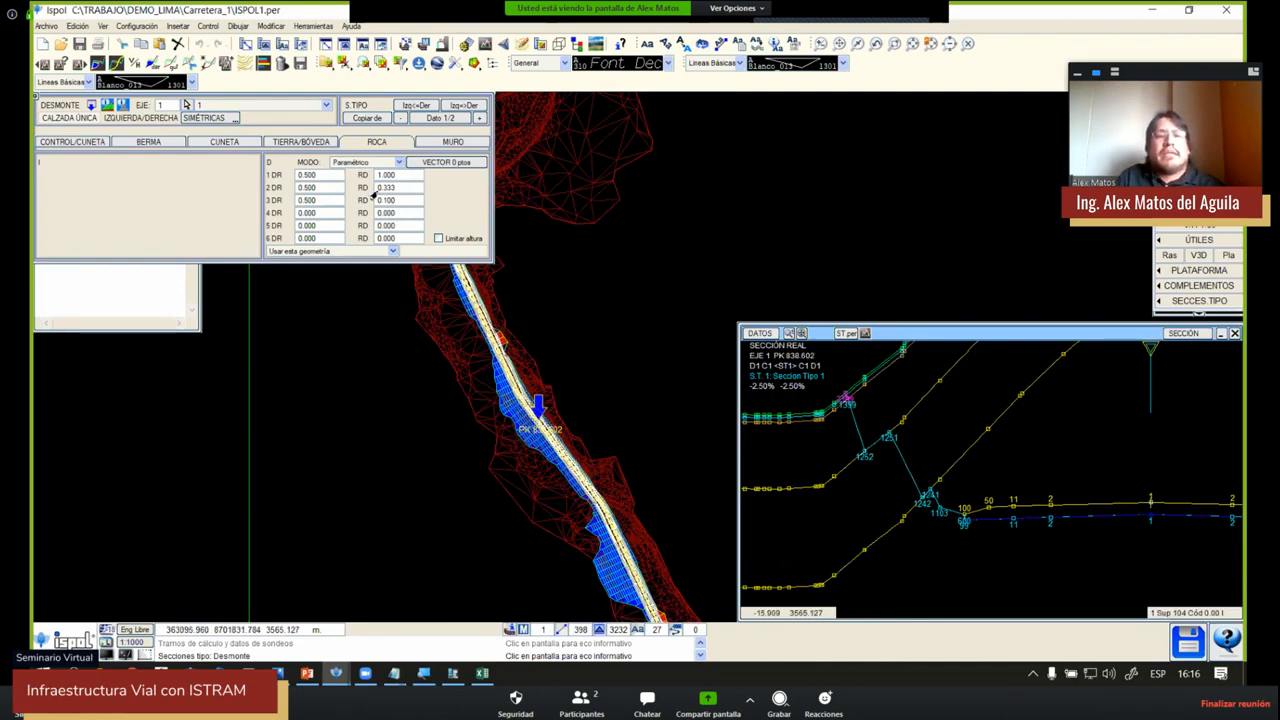
# Check the earth cut parameters, then reset DR and RD of the first three rock layers to 0.000
pyautogui.click(300, 141)
pyautogui.click(362, 145)
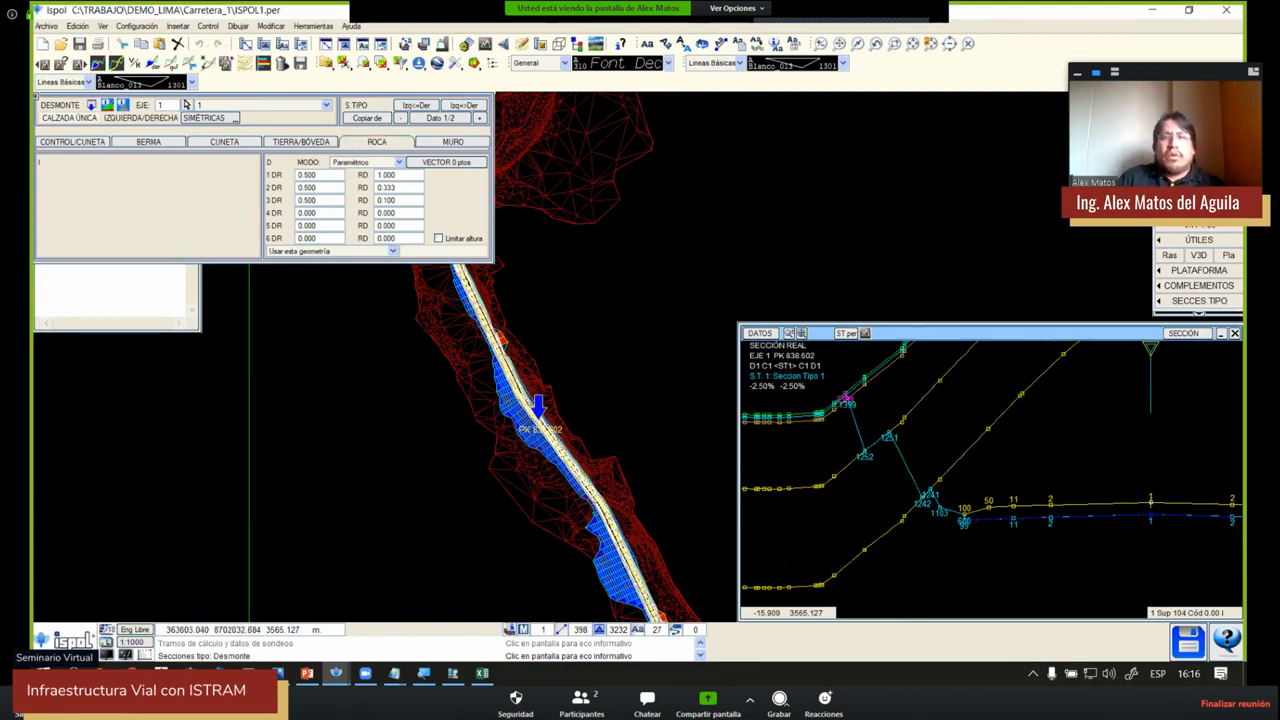
pyautogui.click(388, 200)
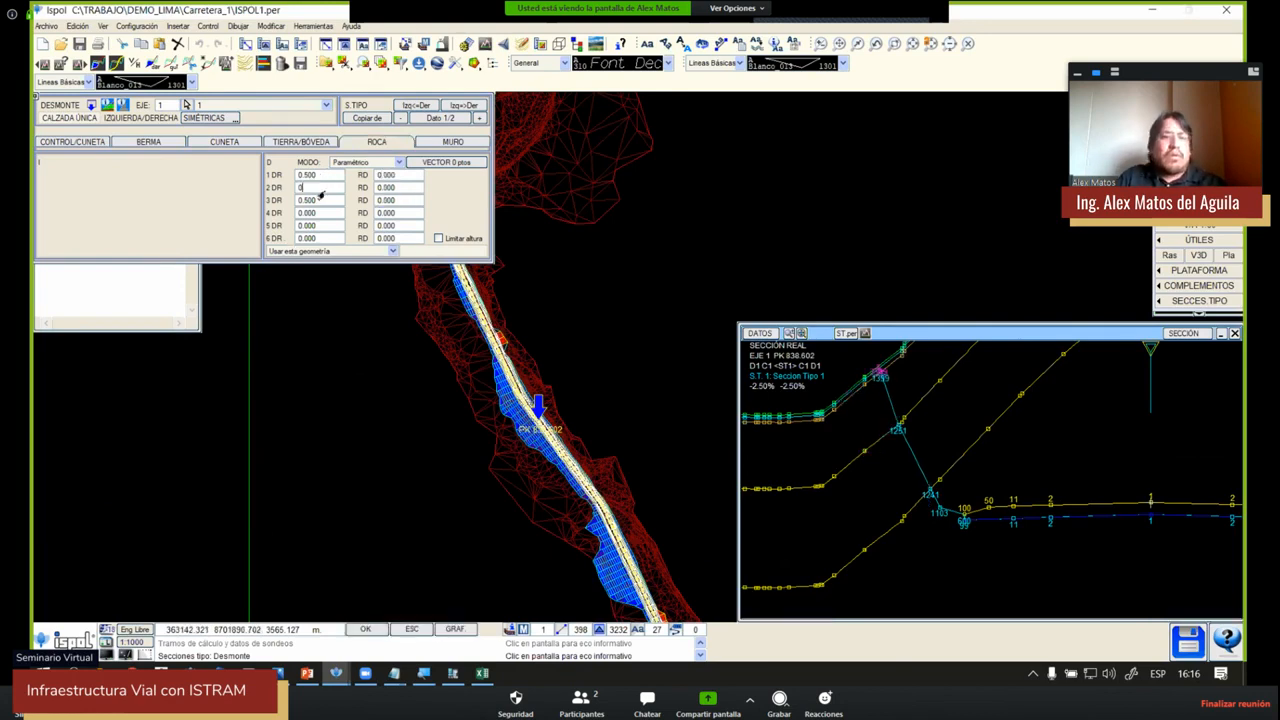
pyautogui.press('Up')
pyautogui.write('0')
pyautogui.press('Return')
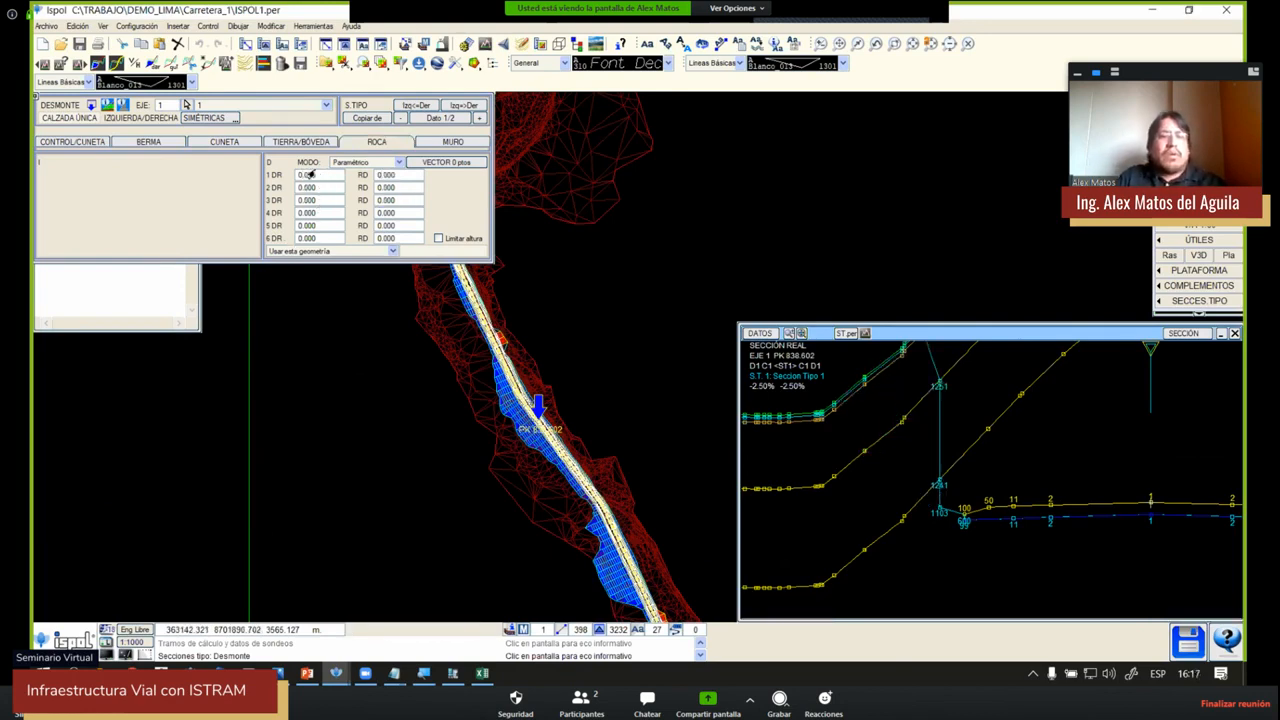
# Compare the earth cut parameters with the rock parameters of the section type, then leave the cut settings
pyautogui.click(298, 144)
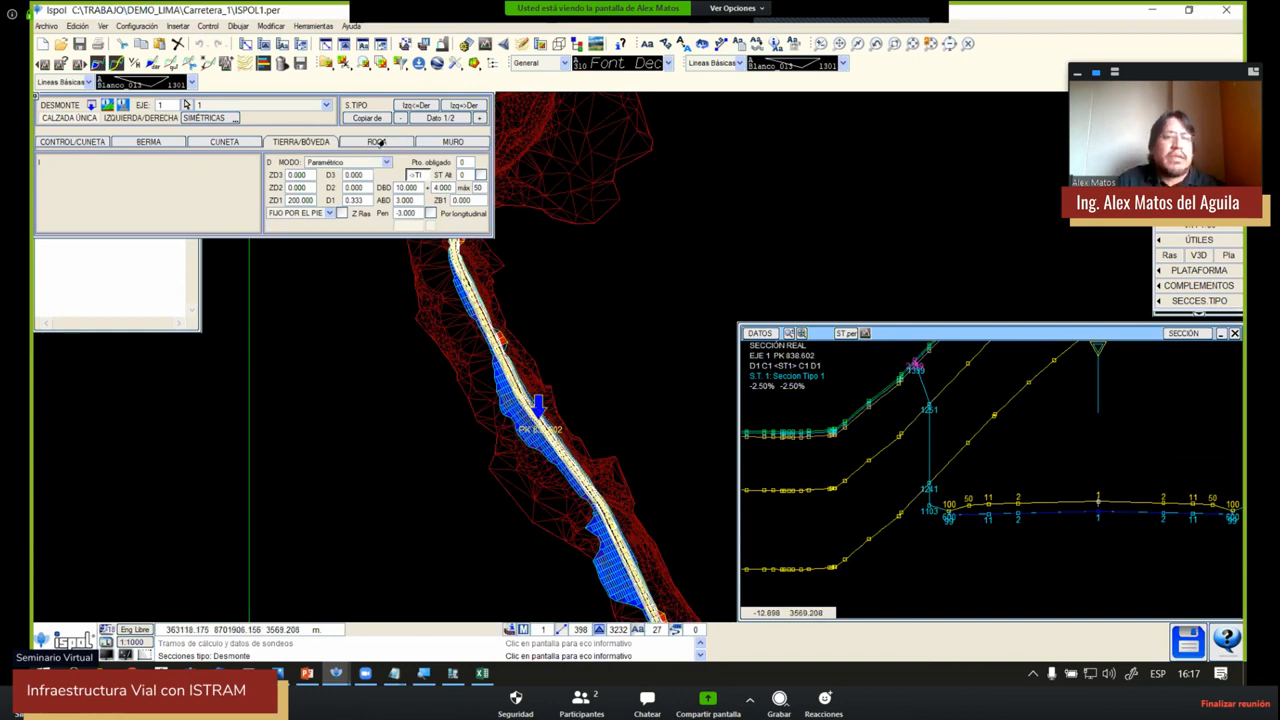
pyautogui.click(362, 146)
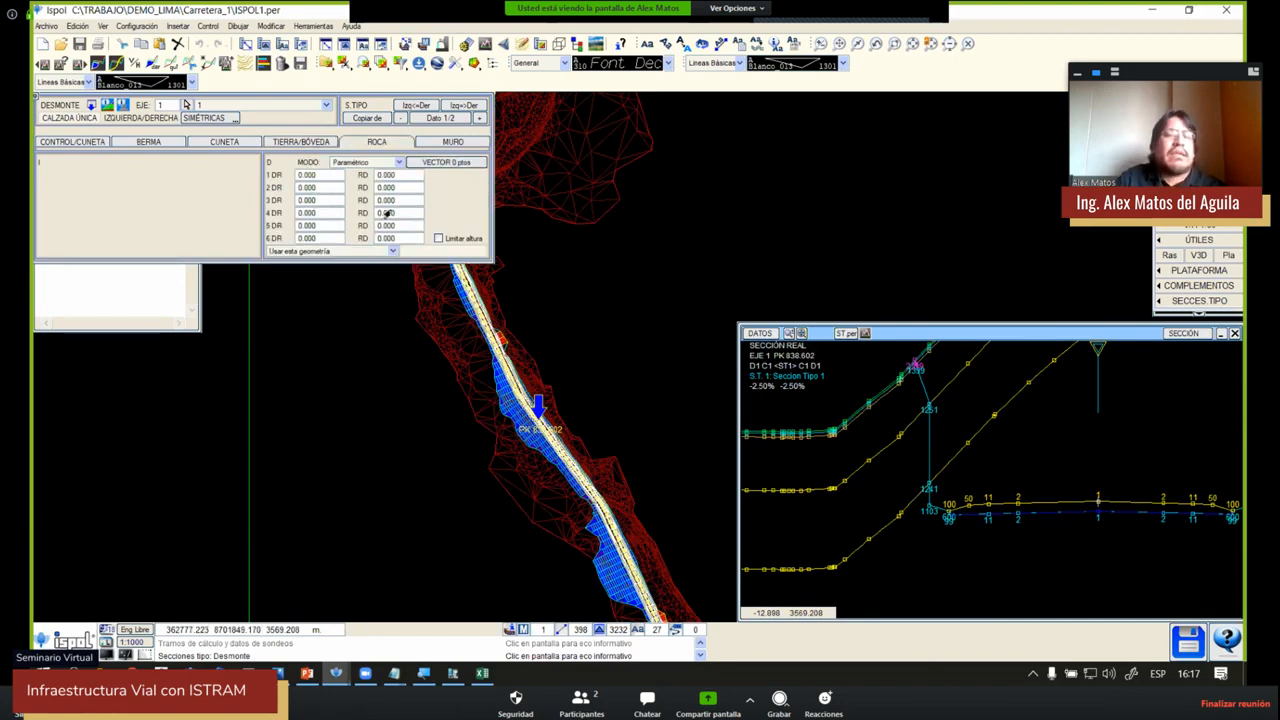
pyautogui.click(308, 146)
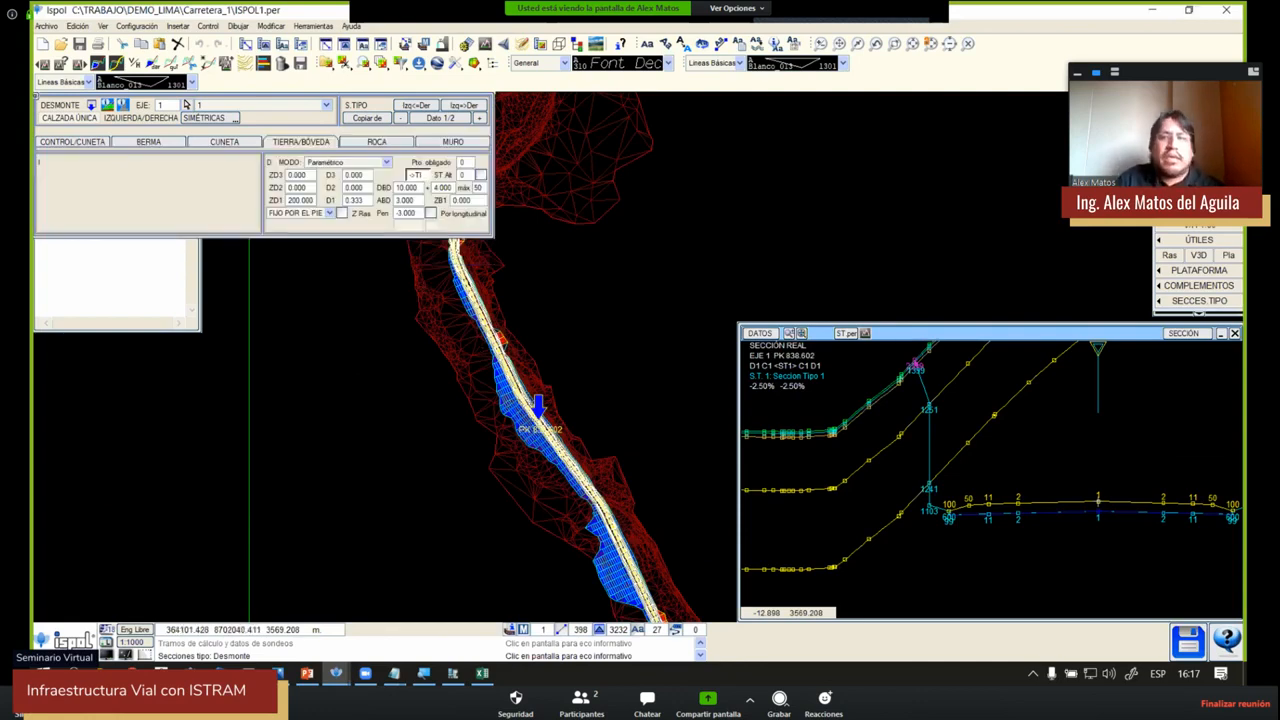
pyautogui.press('Escape')
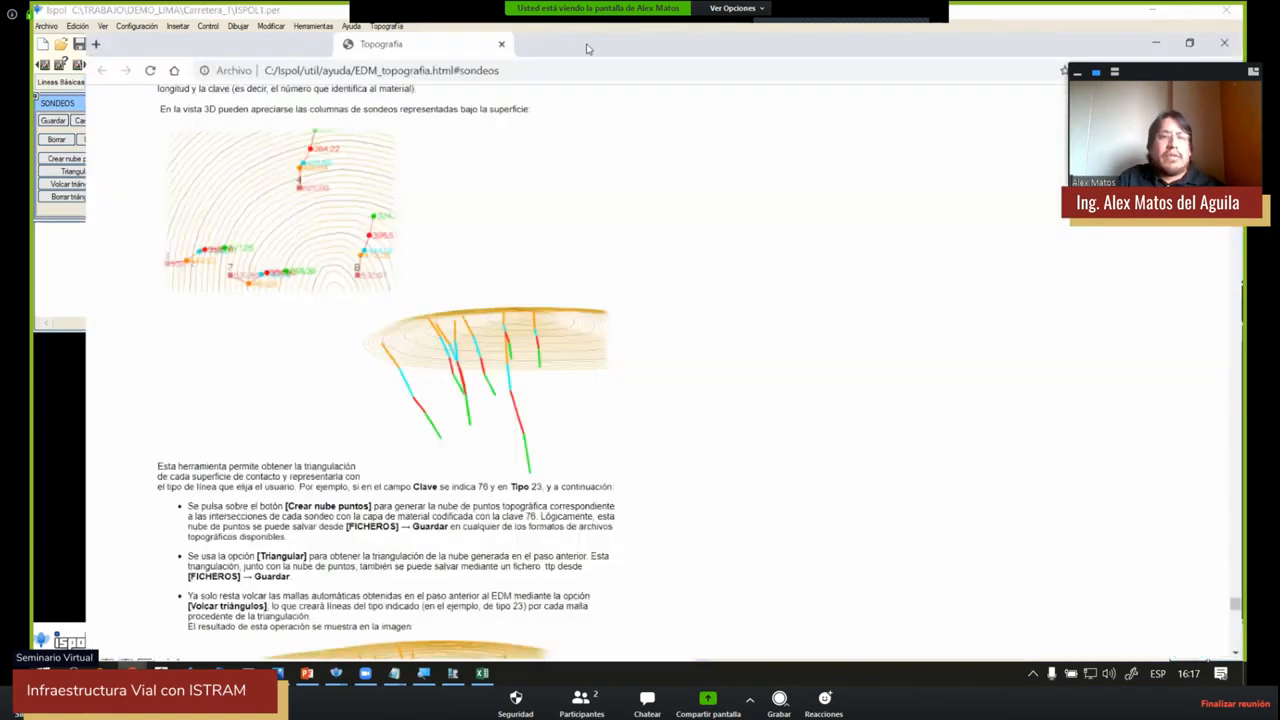
# Enlarge the borehole help page and read how a triangulated surface is built for each material layer
pyautogui.doubleClick(588, 46)
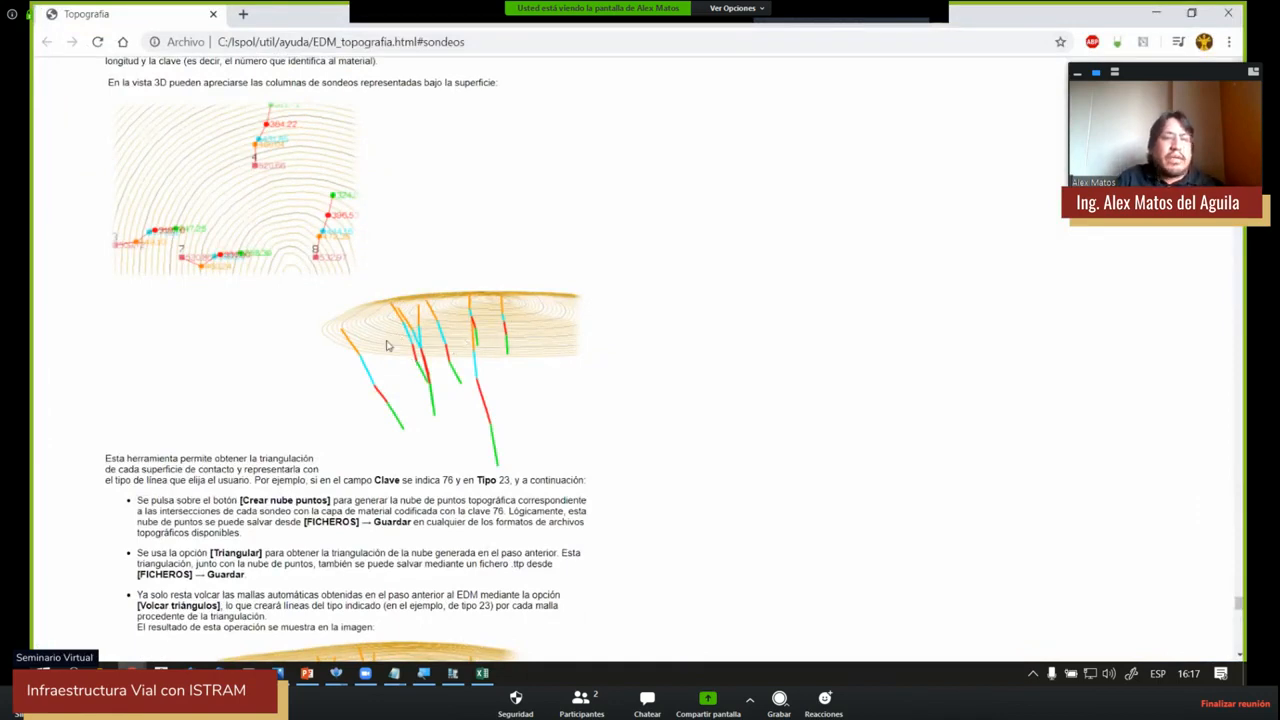
pyautogui.keyDown('ctrl'); pyautogui.scroll(1, 387, 346); pyautogui.keyUp('ctrl')
pyautogui.keyDown('ctrl'); pyautogui.scroll(1, 586, 300); pyautogui.keyUp('ctrl')
pyautogui.scroll(-6, 586, 296)
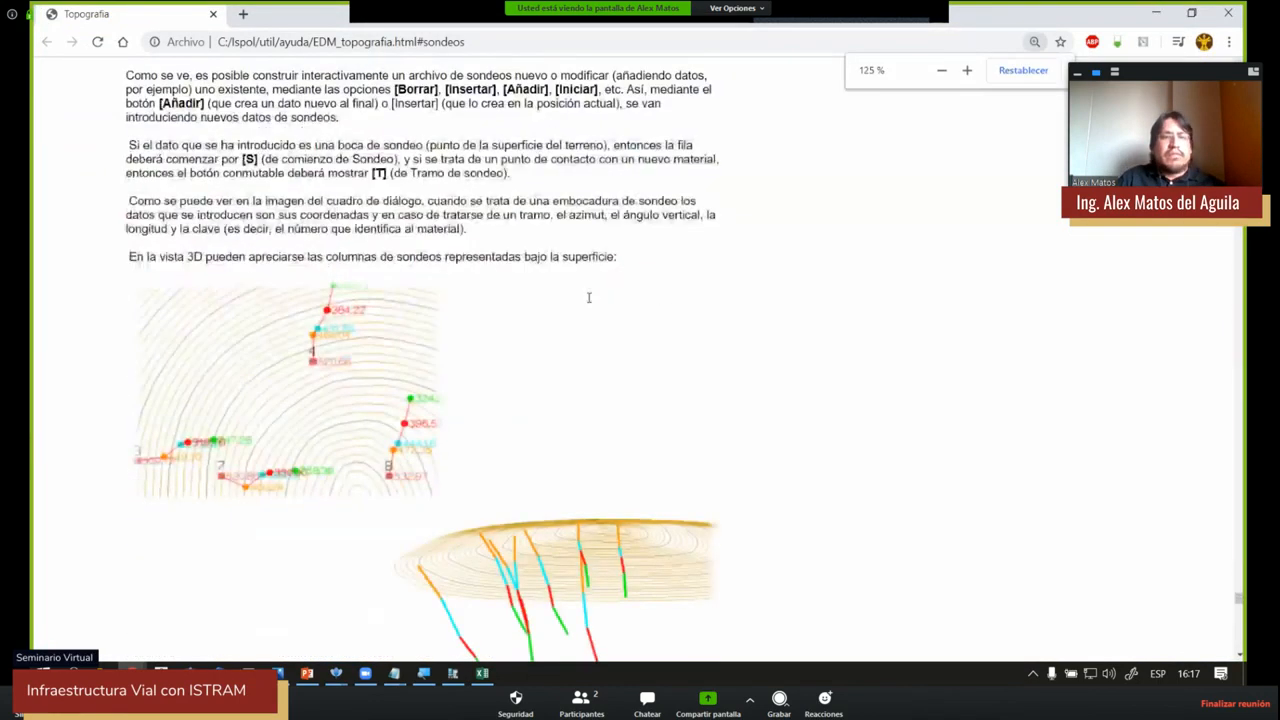
pyautogui.scroll(1, 537, 217)
pyautogui.scroll(-3, 537, 217)
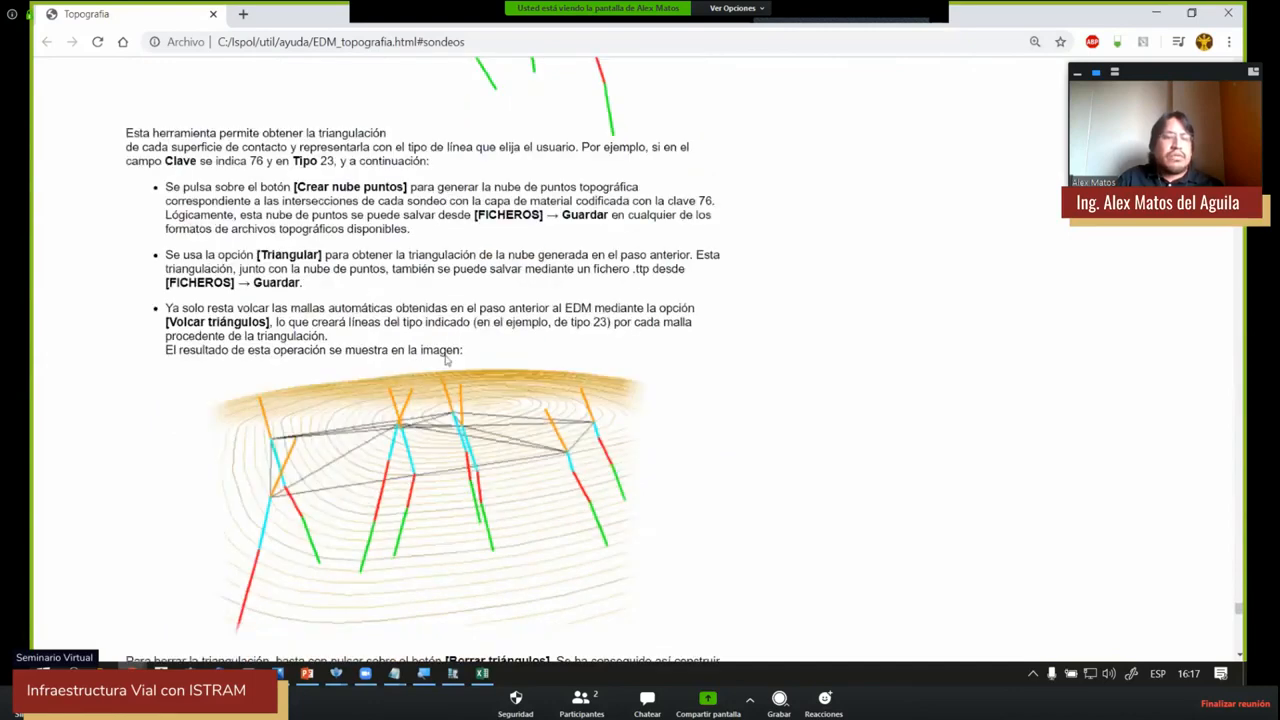
pyautogui.scroll(-4, 505, 380)
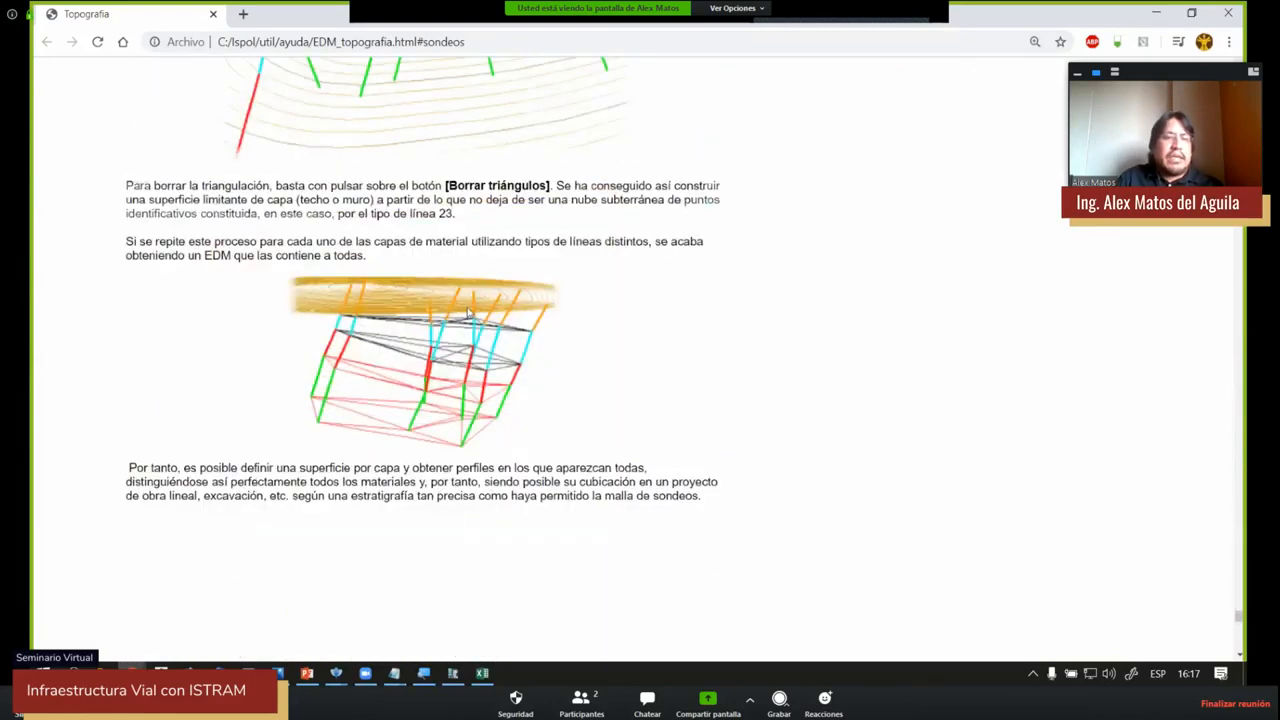
pyautogui.scroll(1, 463, 289)
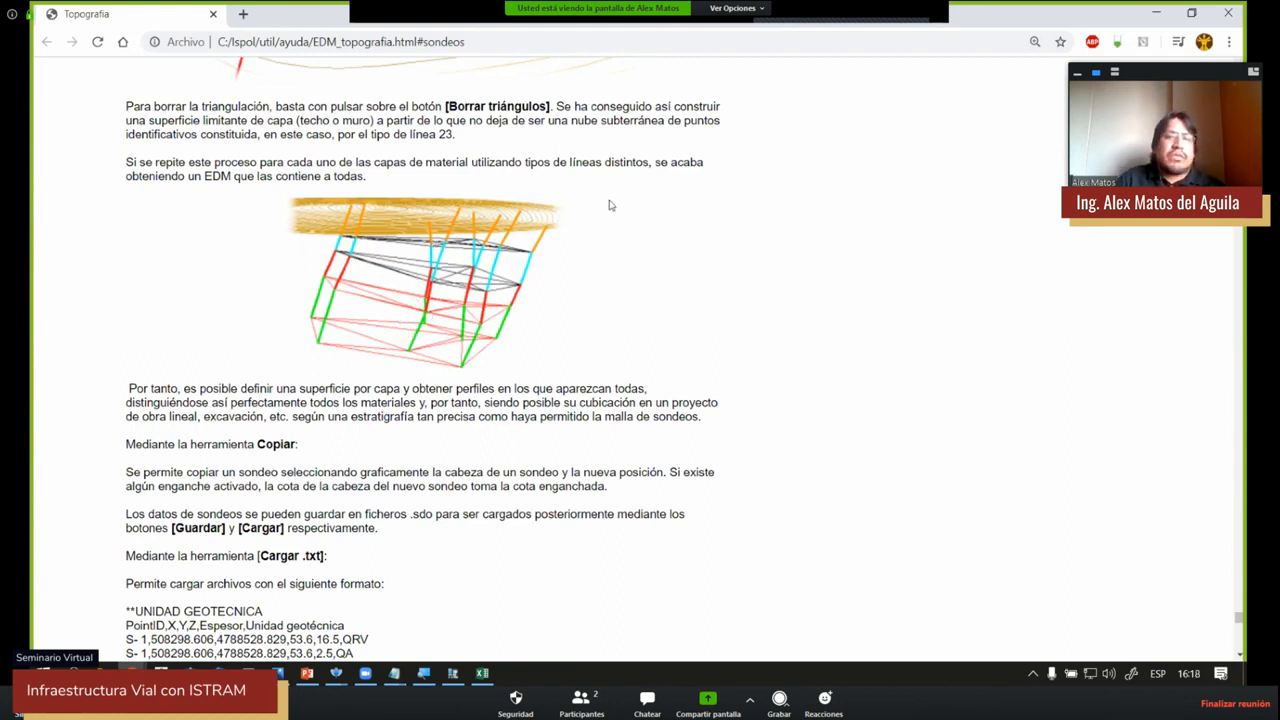
# Close the borehole help page and the borehole tool, and bring up the real cross section near PK 724
pyautogui.click(1228, 13)
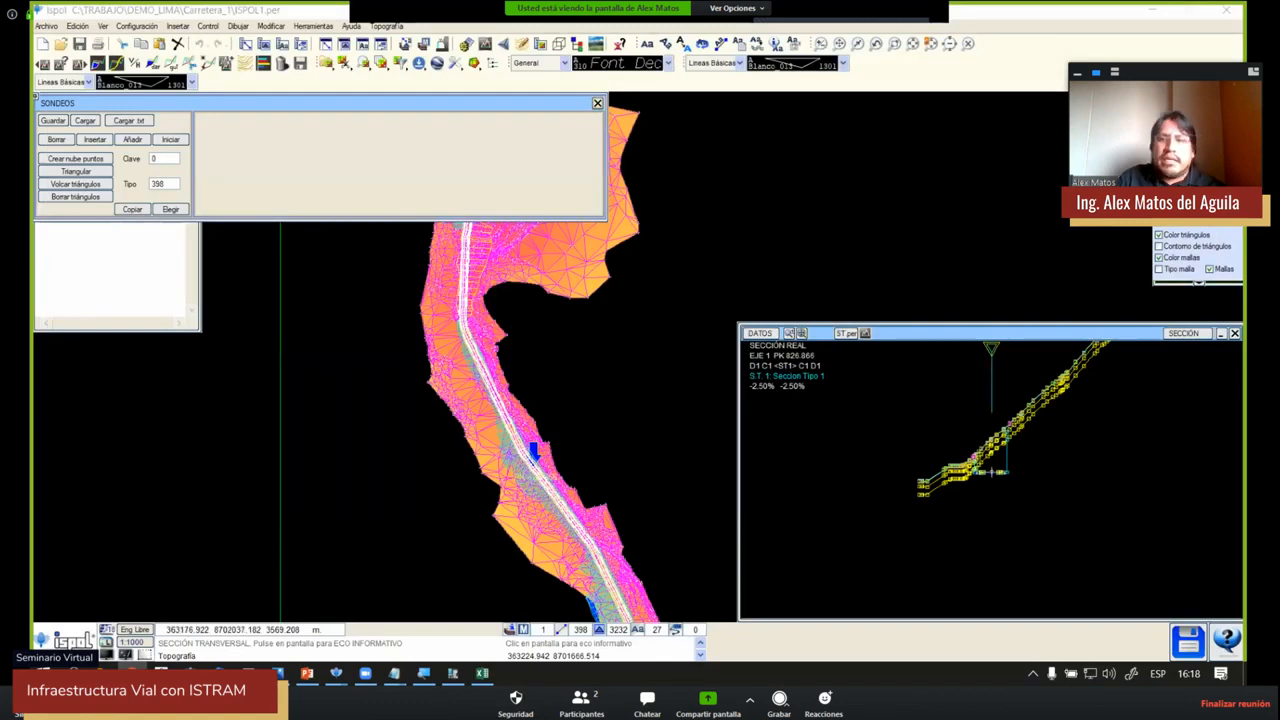
pyautogui.click(1228, 12)
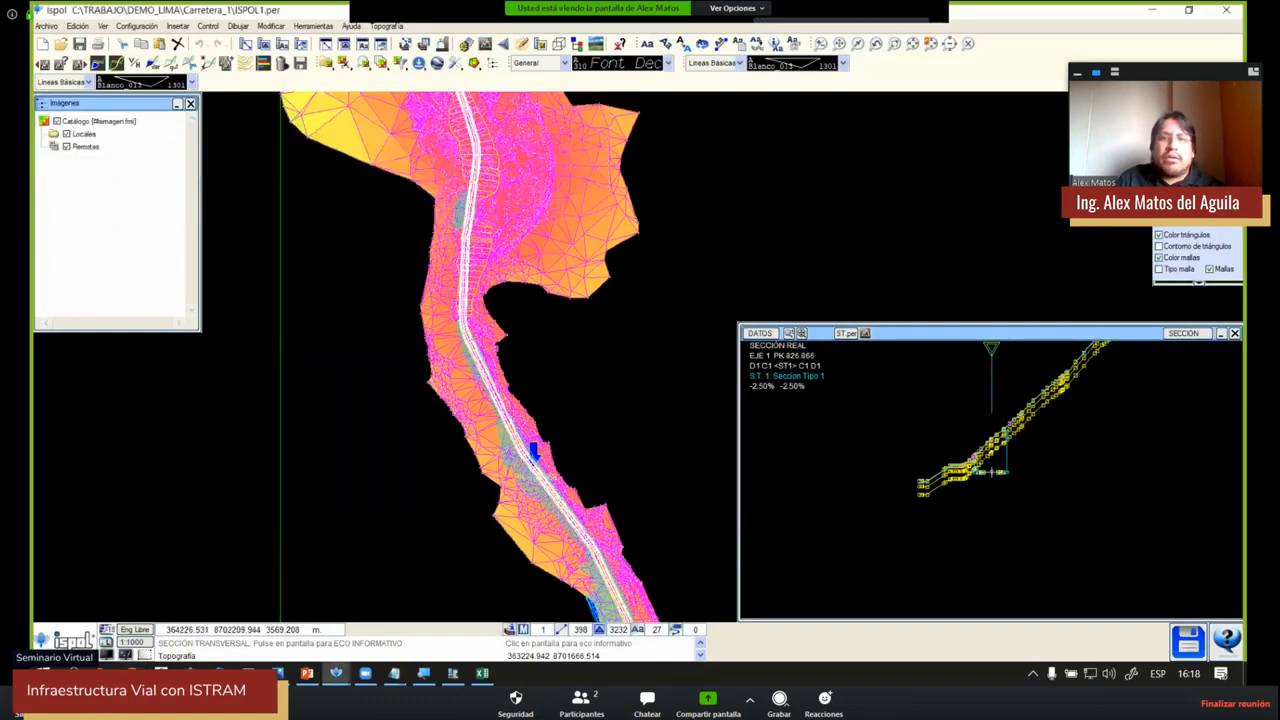
pyautogui.click(614, 398)
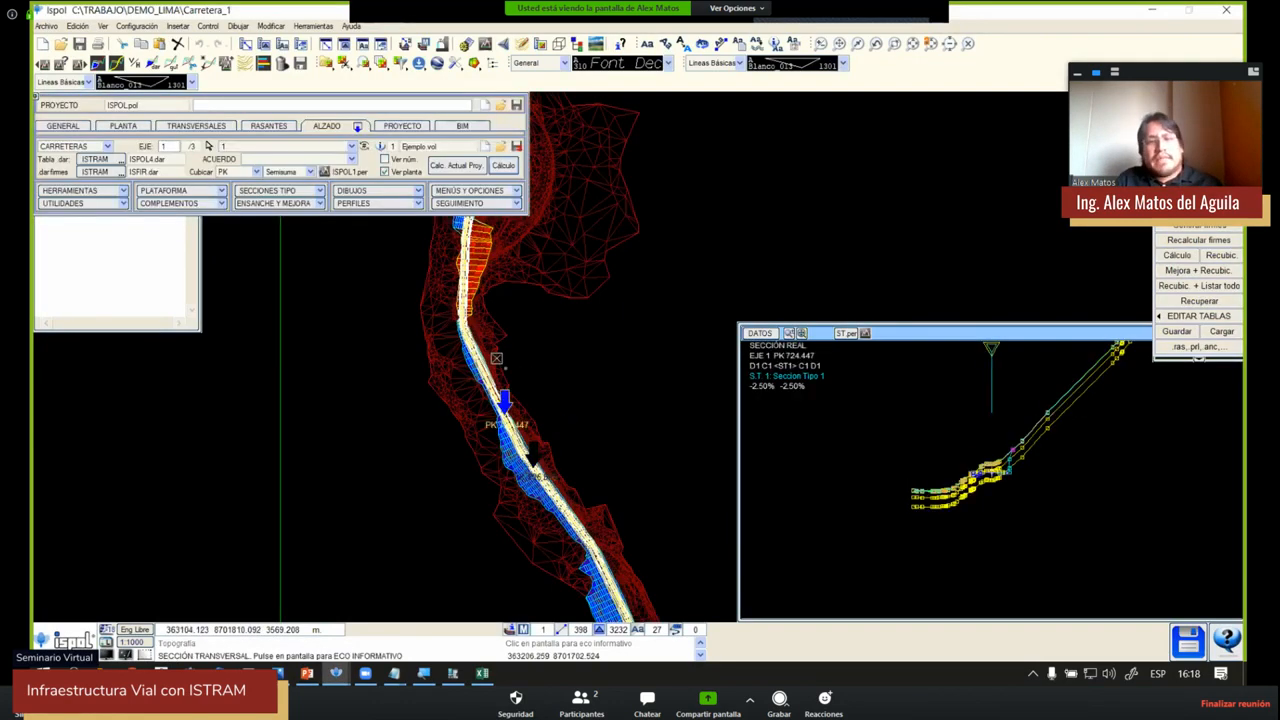
# Set the borehole depths V, V+I, R and R2 to 0 in the calculation zones, then leave the borehole data
pyautogui.click(266, 195)
pyautogui.click(313, 210)
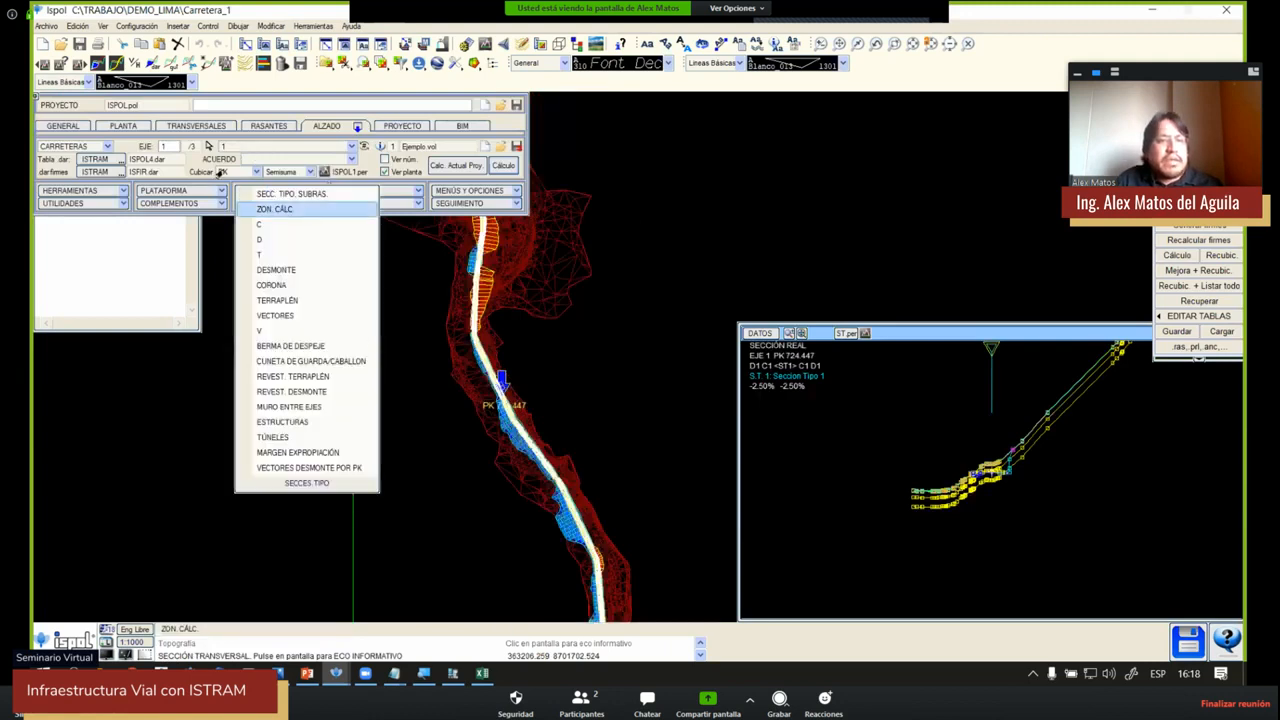
pyautogui.click(175, 178)
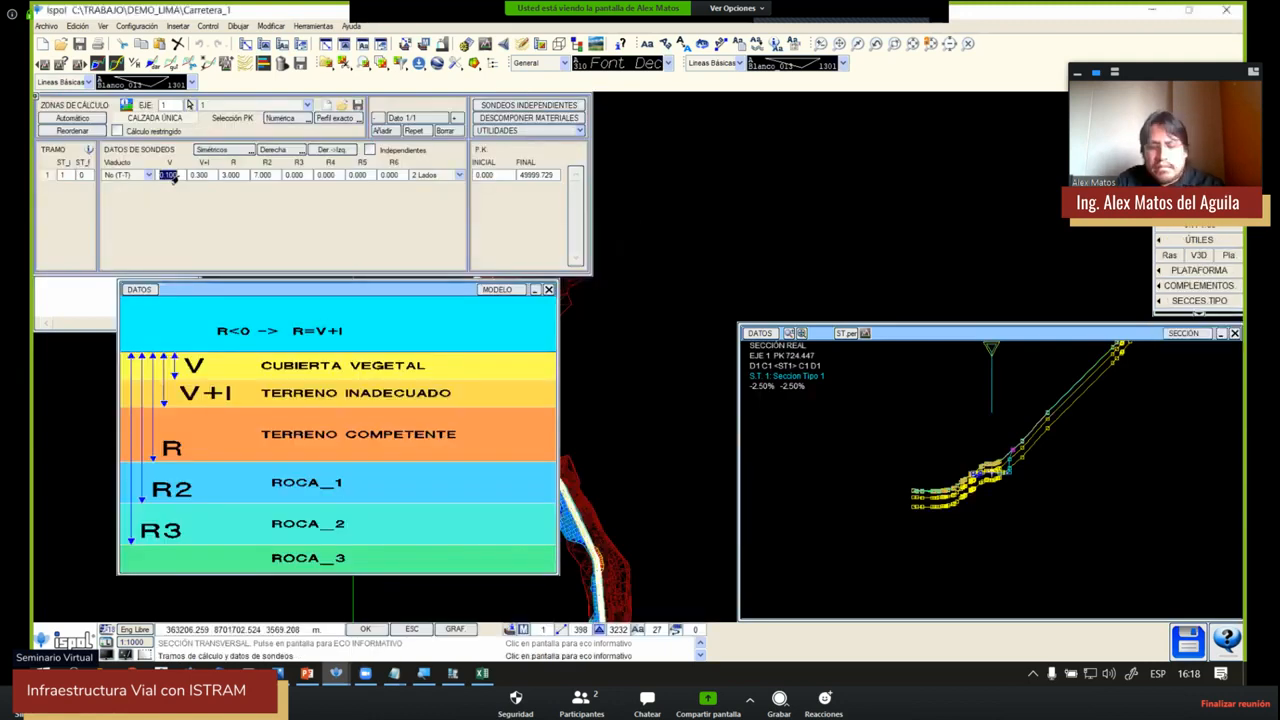
pyautogui.write('0')
pyautogui.press('Return')
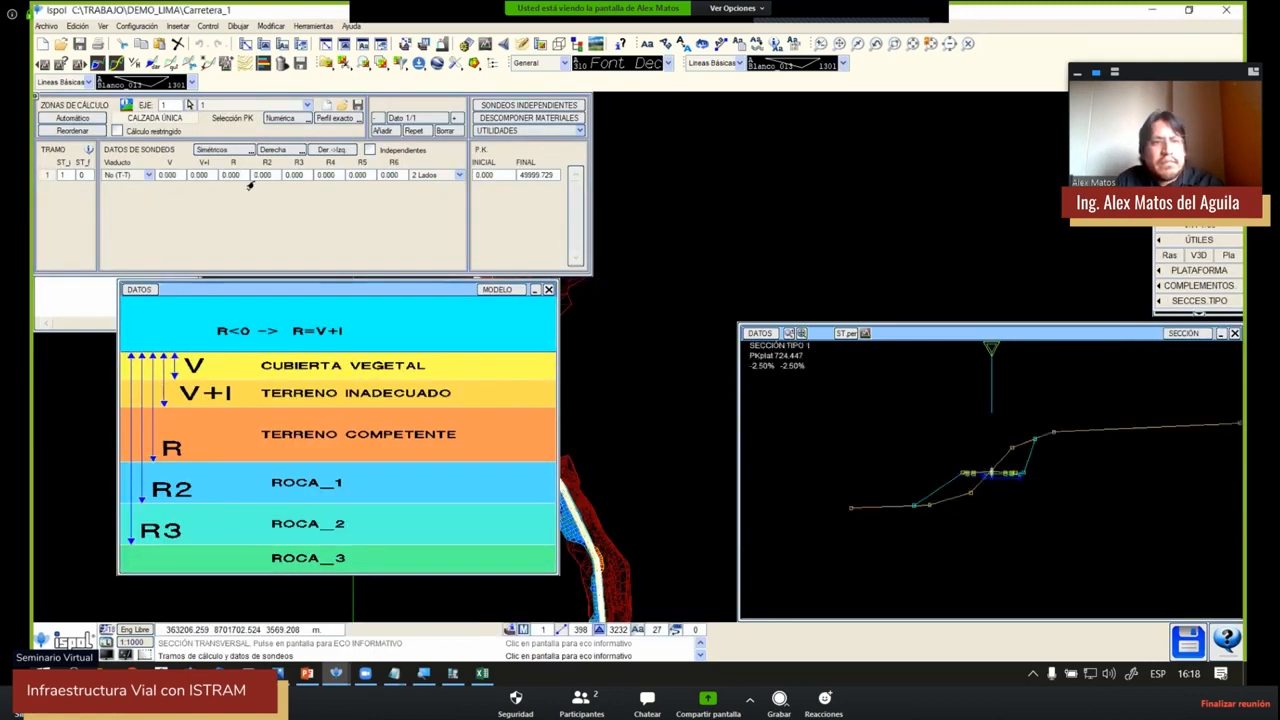
pyautogui.click(518, 309)
pyautogui.press('Escape')
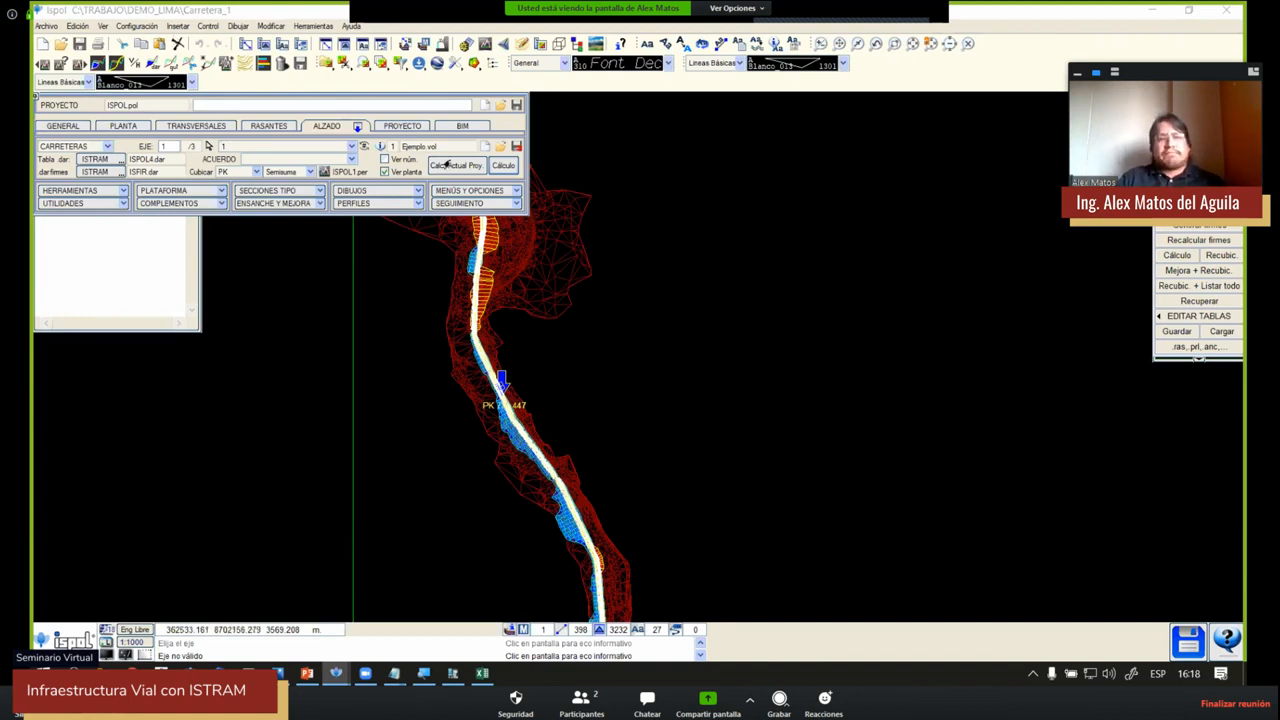
# Bring up the real cross section at PK 2268.048 and examine its benched cut slopes on both sides
pyautogui.scroll(-3, 540, 336)
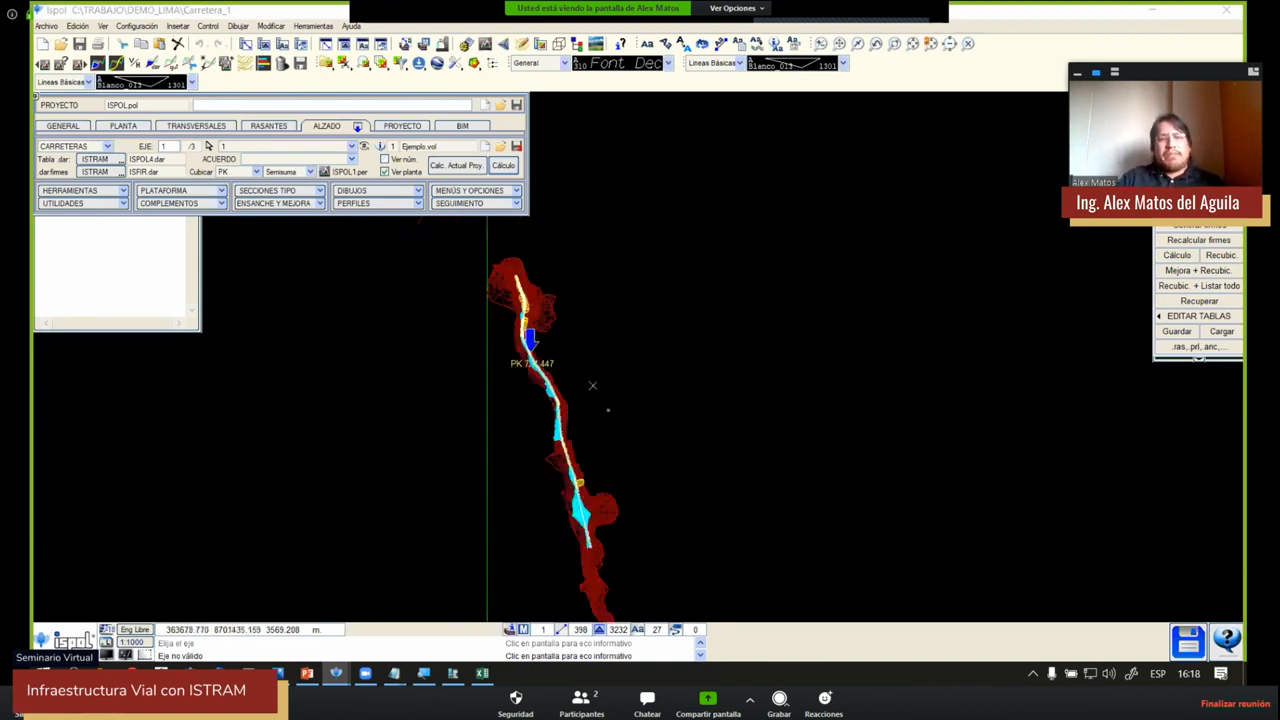
pyautogui.moveTo(624, 412); pyautogui.dragTo(602, 244, button='middle')
pyautogui.scroll(5, 549, 306)
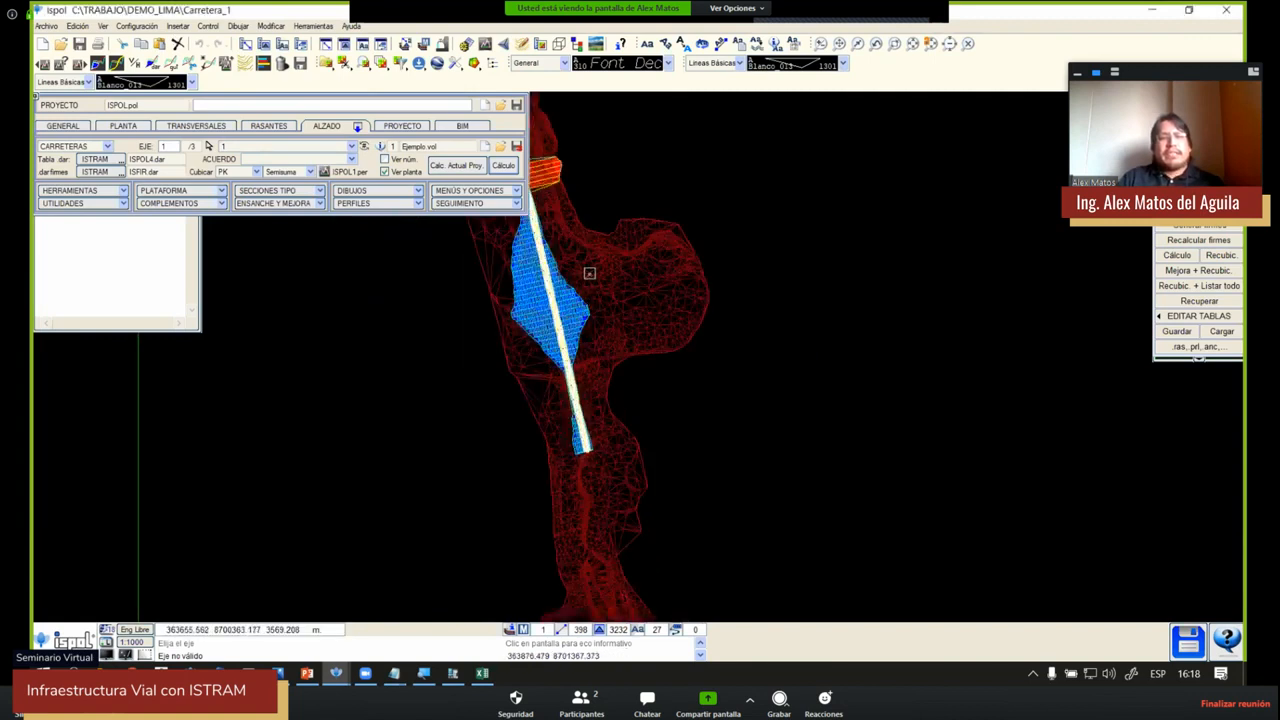
pyautogui.click(588, 274)
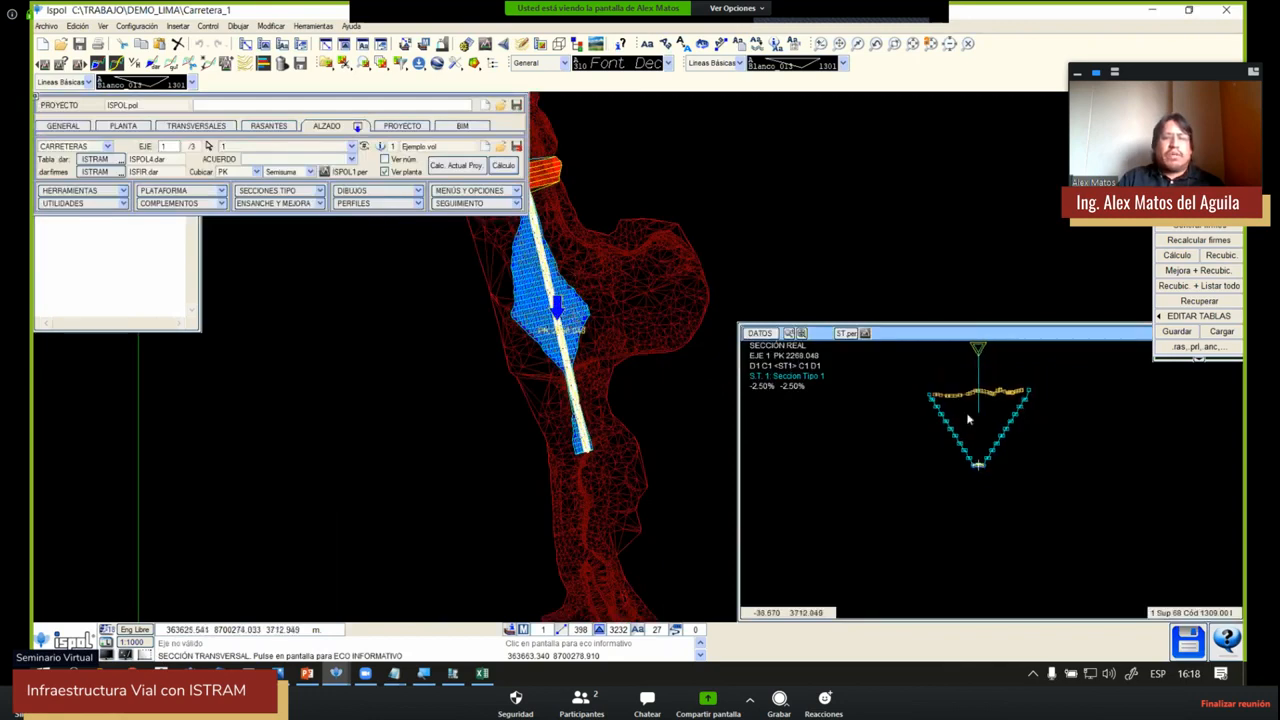
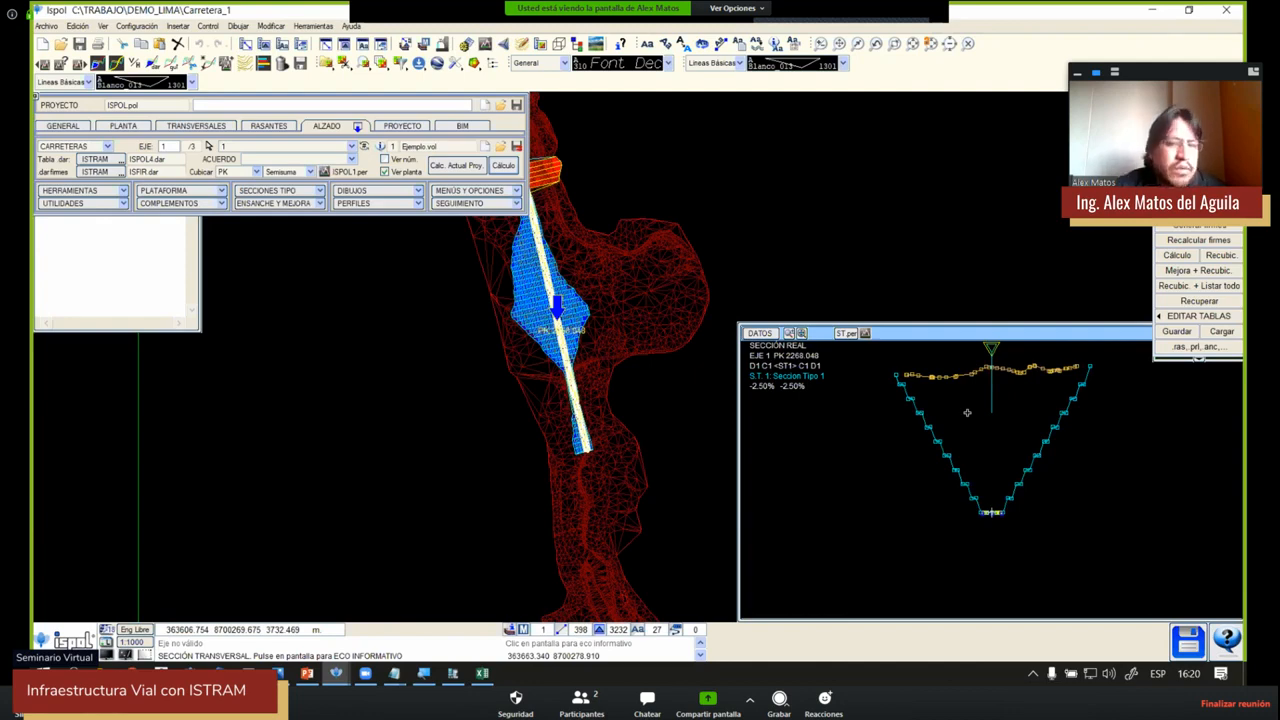
pyautogui.scroll(1, 930, 410)
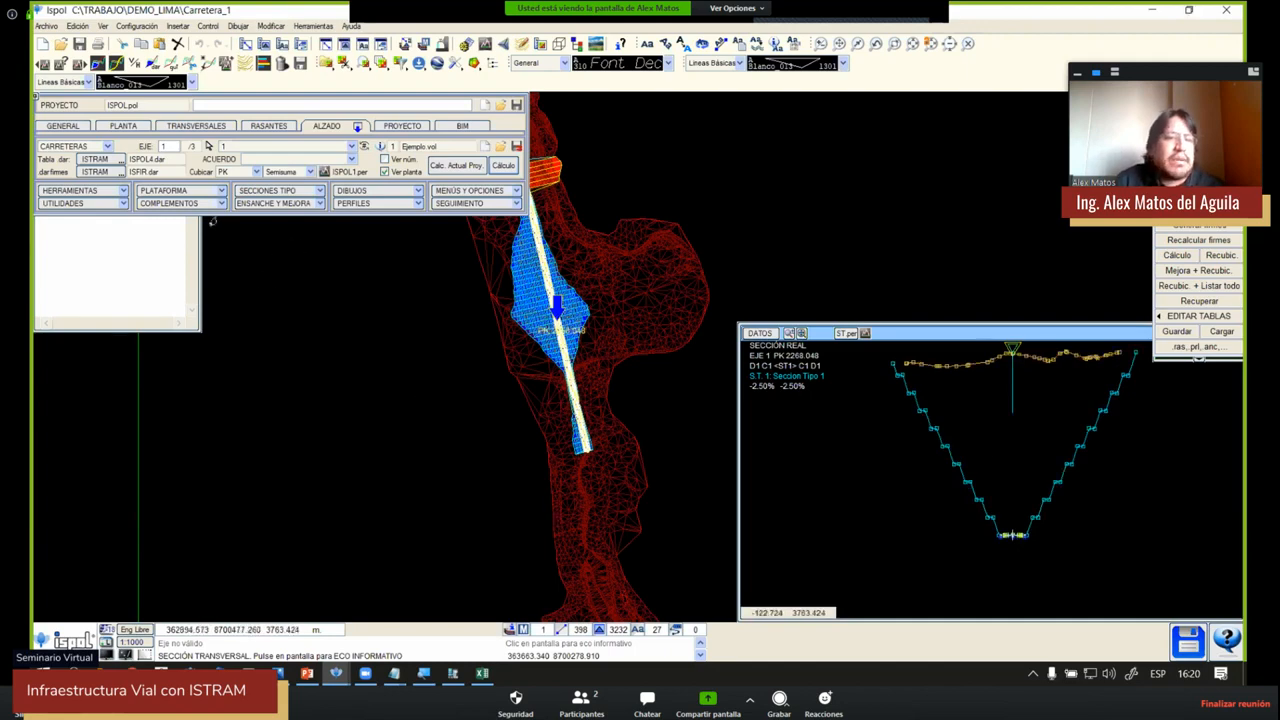
# Bring up the real cross section at PK 1958.443 and examine the cut slope and its berm
pyautogui.moveTo(608, 252); pyautogui.dragTo(615, 490, button='middle')
pyautogui.scroll(3, 565, 400)
pyautogui.click(518, 418)
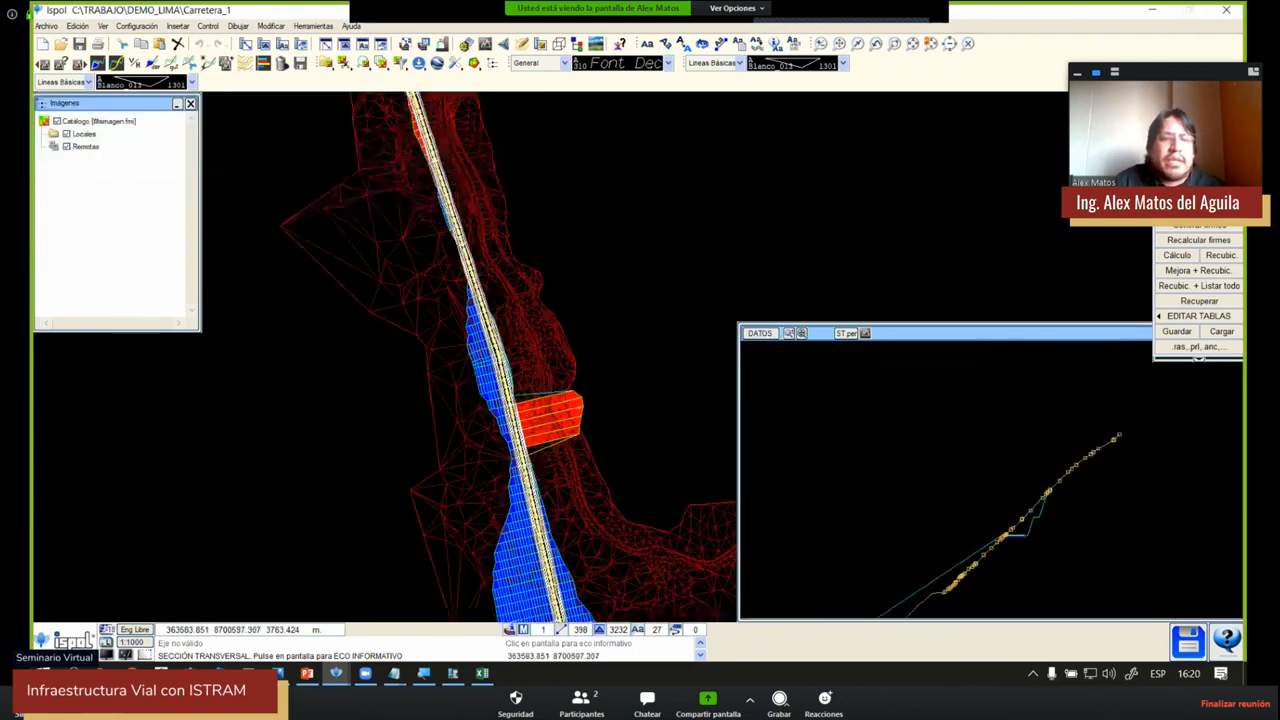
pyautogui.scroll(-2, 919, 454)
pyautogui.scroll(5, 918, 454)
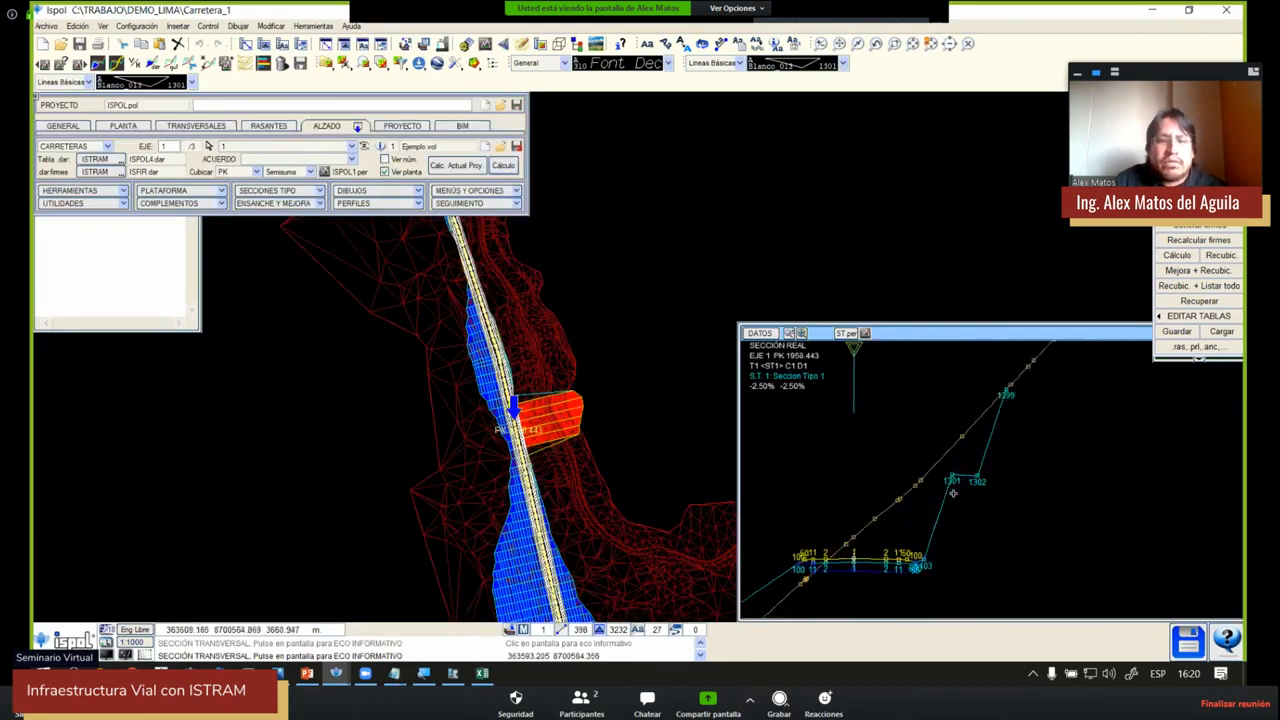
# In the earth cut settings of section type 1, try a D1 slope of 1, then set D1 to 0.5
pyautogui.click(286, 190)
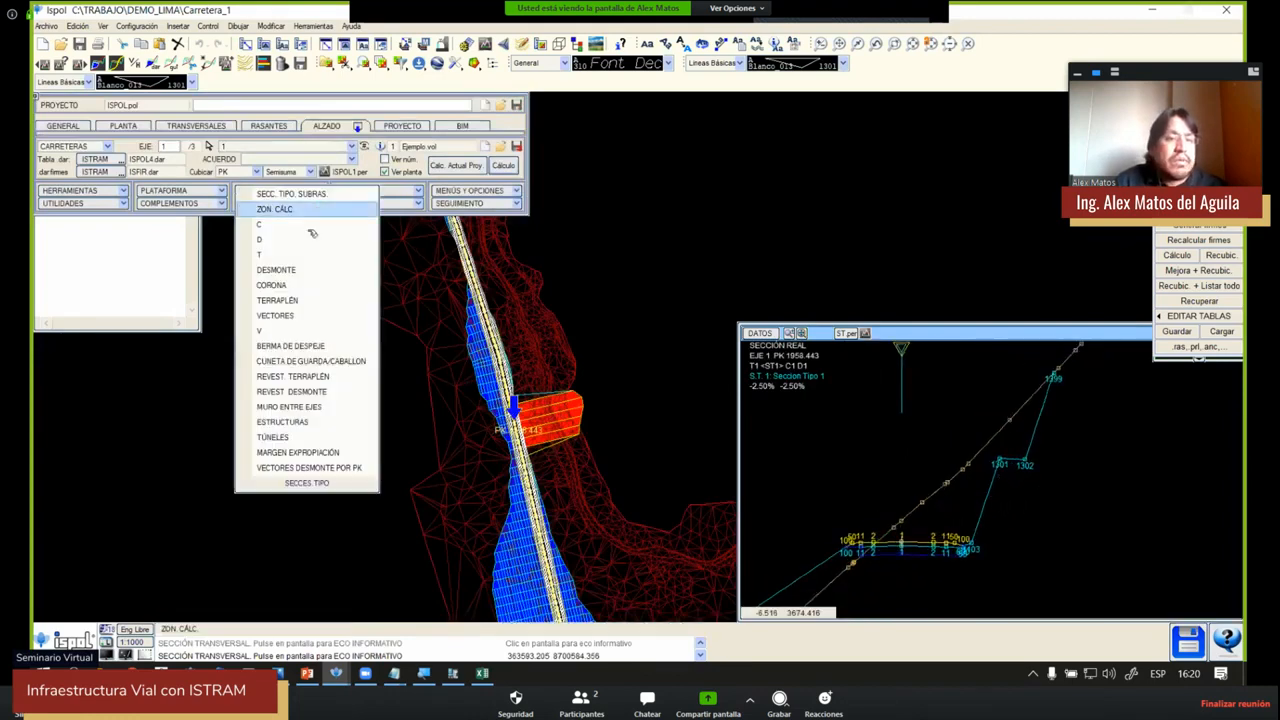
pyautogui.click(300, 265)
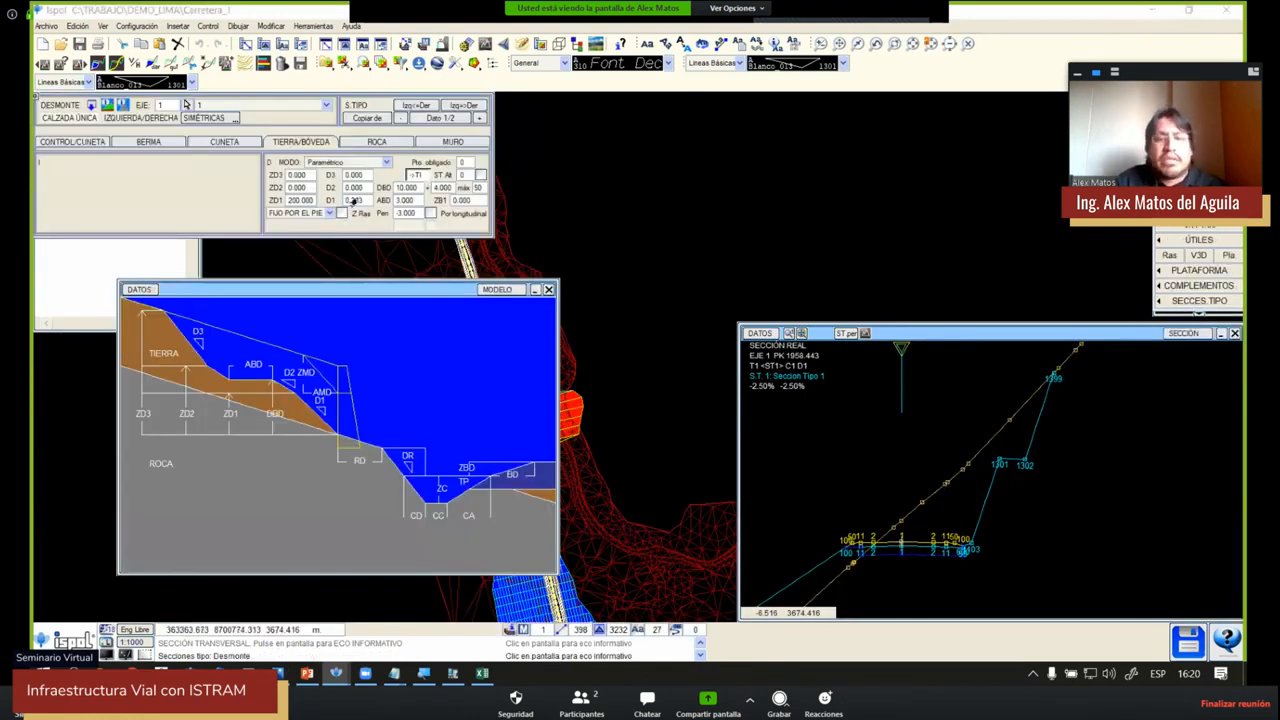
pyautogui.write('1')
pyautogui.press('Return')
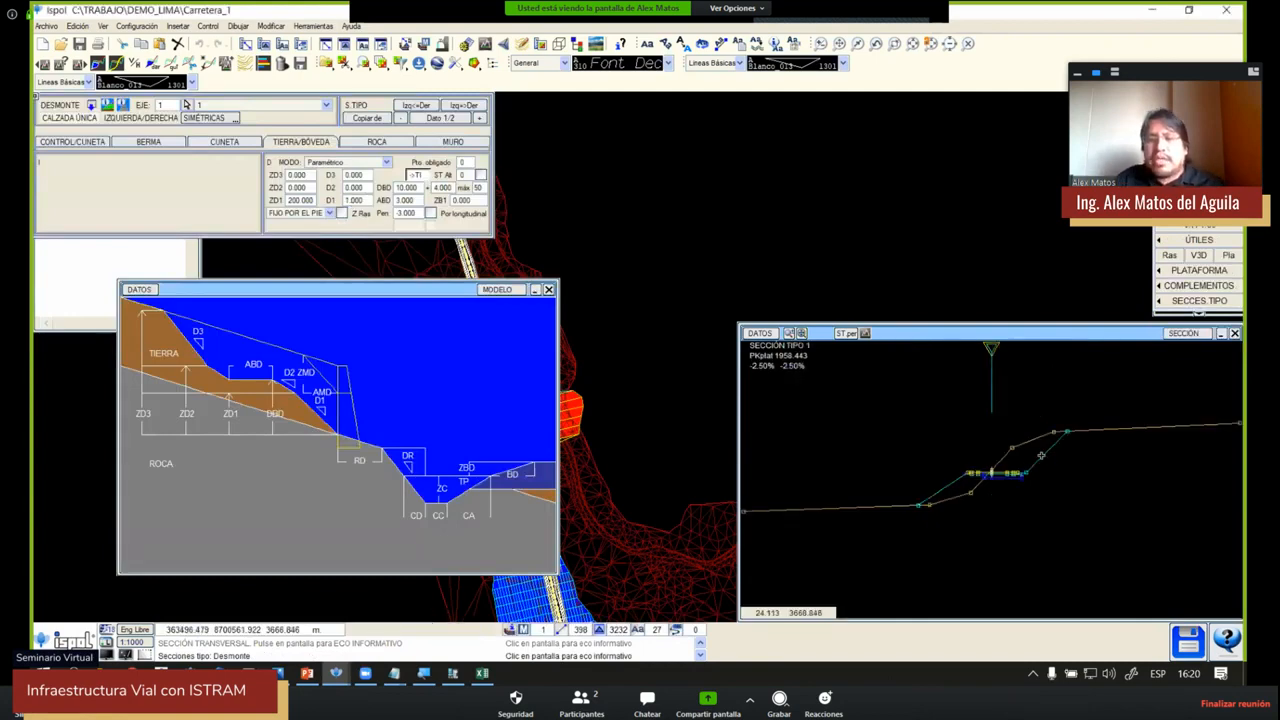
pyautogui.scroll(2, 1085, 446)
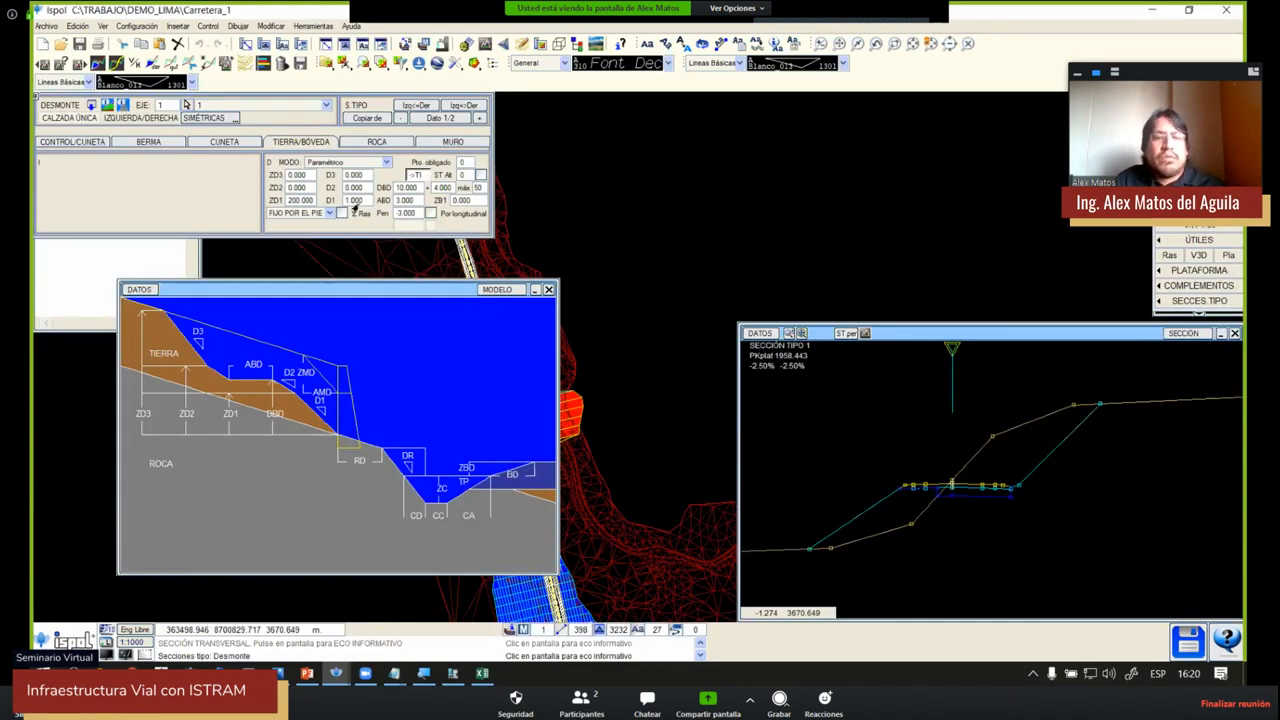
pyautogui.click(355, 201)
pyautogui.write('0.5')
pyautogui.press('Return')
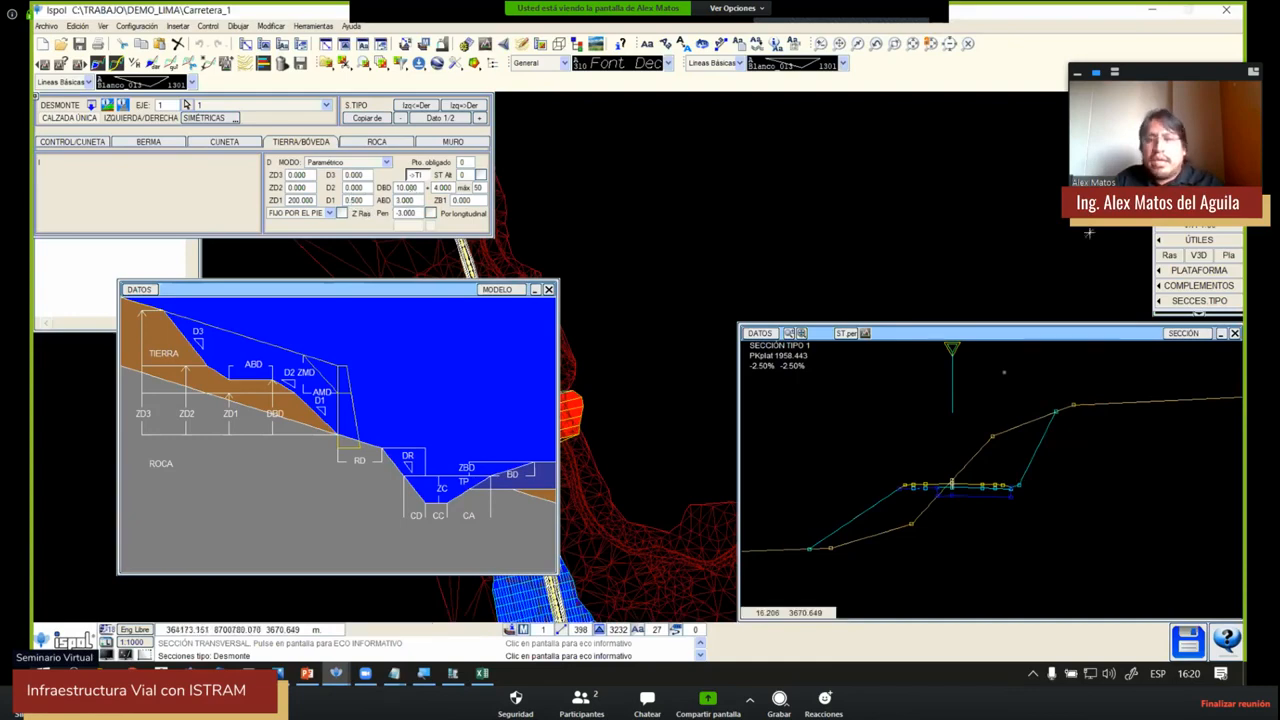
# Raise the terrain in the type section preview to examine the berms produced on the cut slope
pyautogui.moveTo(1074, 405); pyautogui.dragTo(1074, 320)
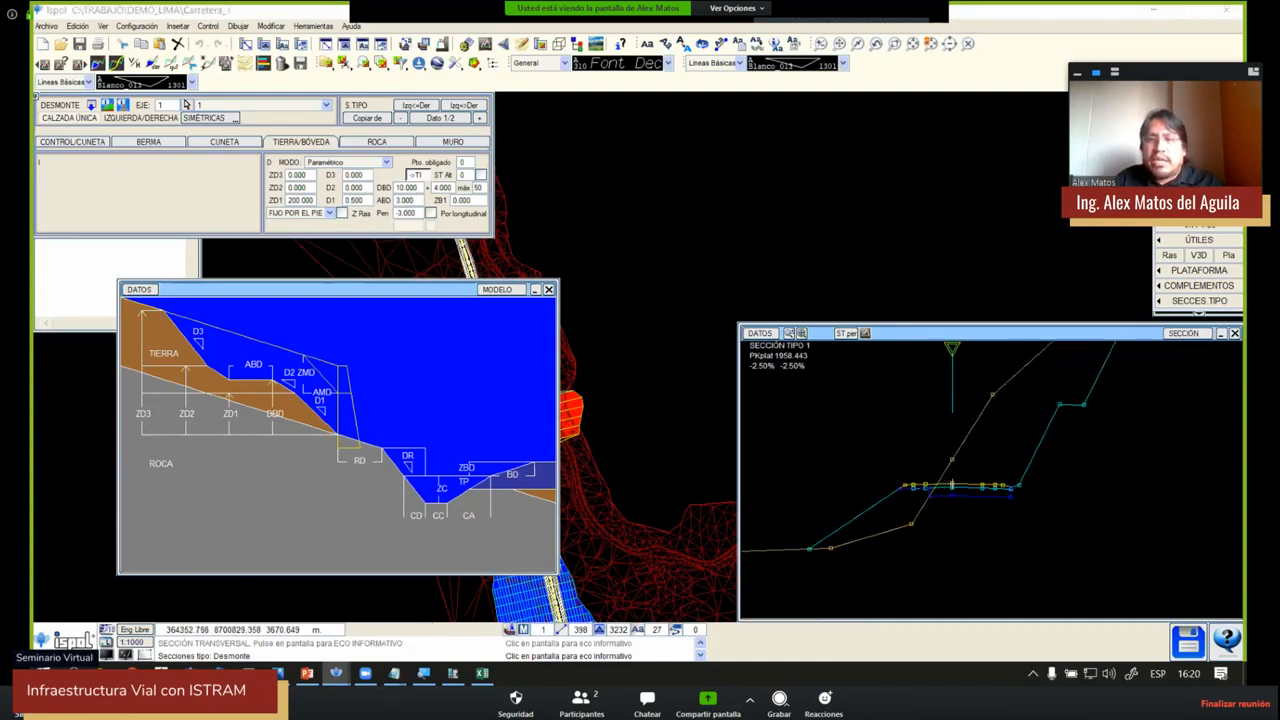
pyautogui.scroll(-2, 1015, 480)
pyautogui.scroll(1, 1150, 350)
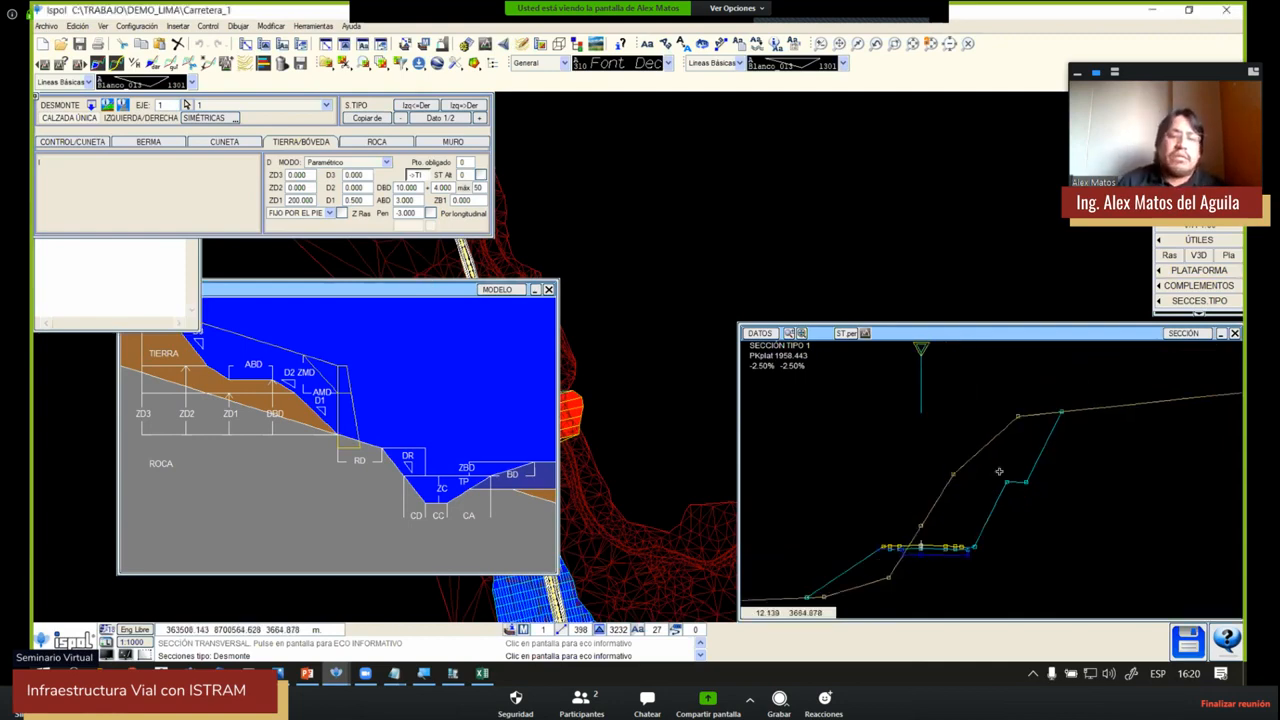
# Close the cut model diagram and inspect the real cross sections at PK 1877.736 and PK 1739.582, including the retaining wall footing
pyautogui.click(549, 289)
pyautogui.moveTo(545, 388); pyautogui.dragTo(532, 358)
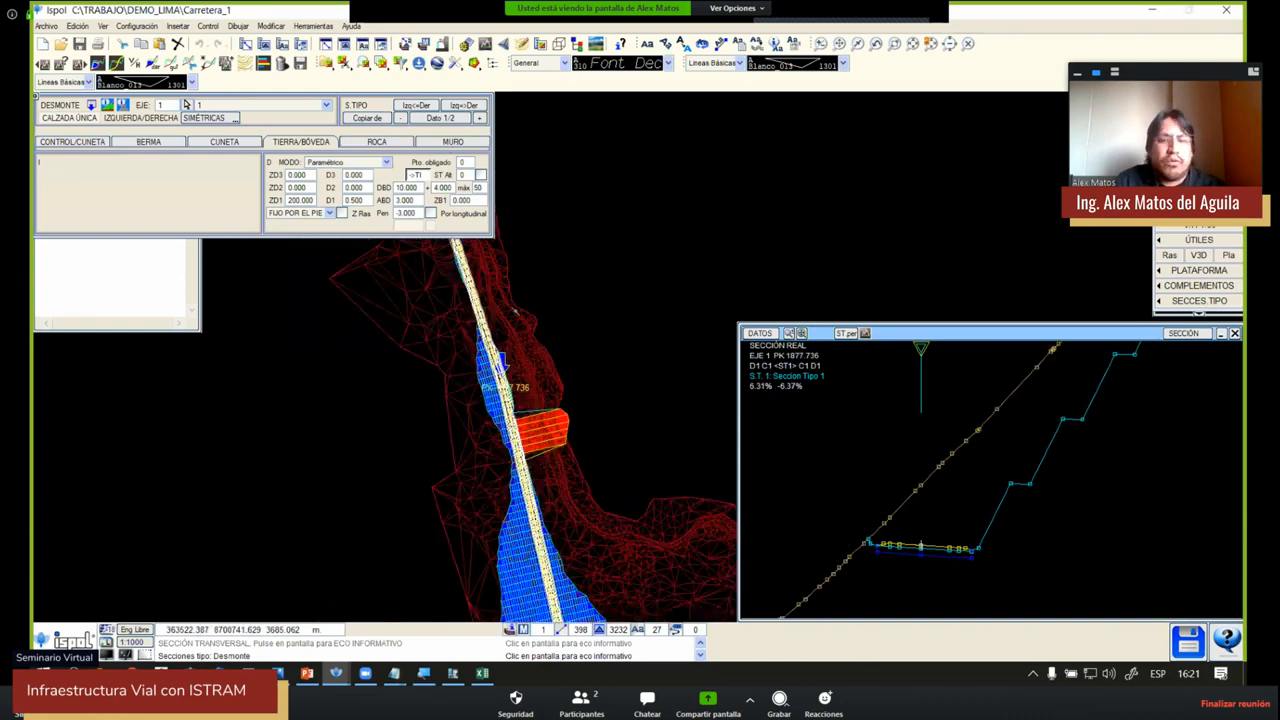
pyautogui.click(473, 288)
pyautogui.moveTo(887, 586); pyautogui.dragTo(918, 460, button='middle')
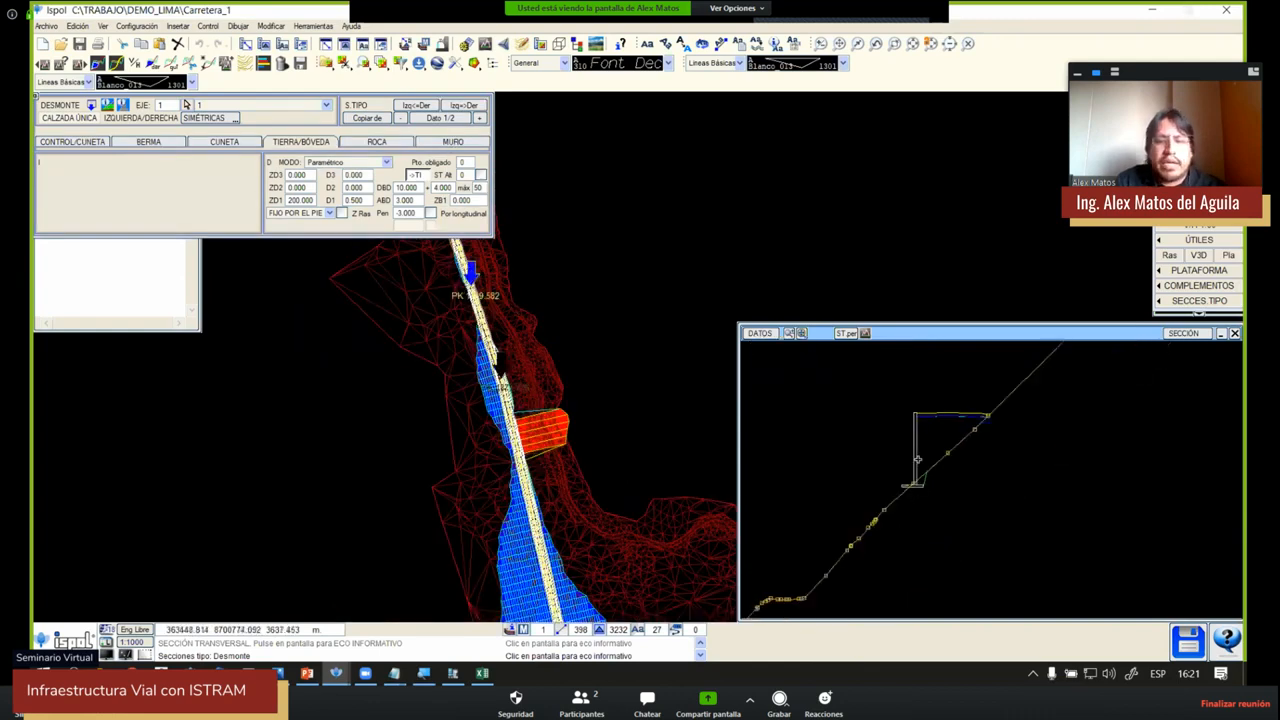
pyautogui.scroll(3, 920, 462)
pyautogui.scroll(2, 926, 524)
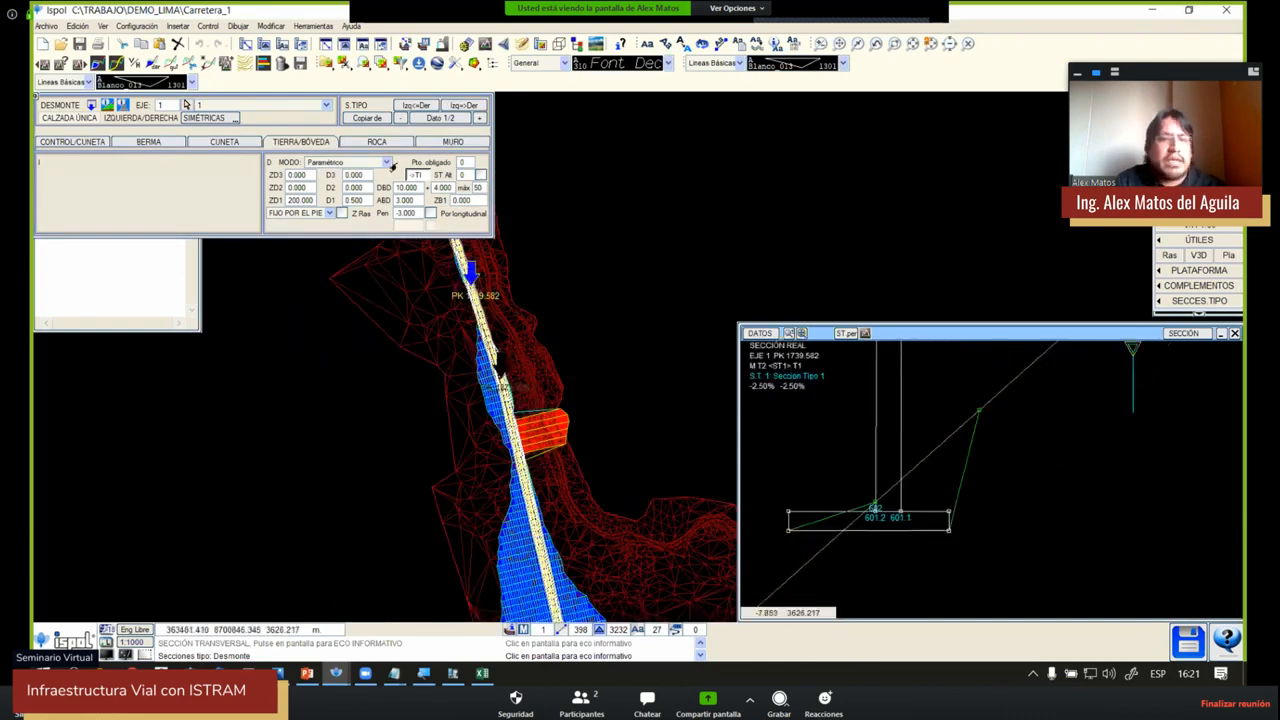
# Show the cut wall parameters together with the wall model diagram and compare them with the wall footing at PK 1739.582
pyautogui.click(453, 141)
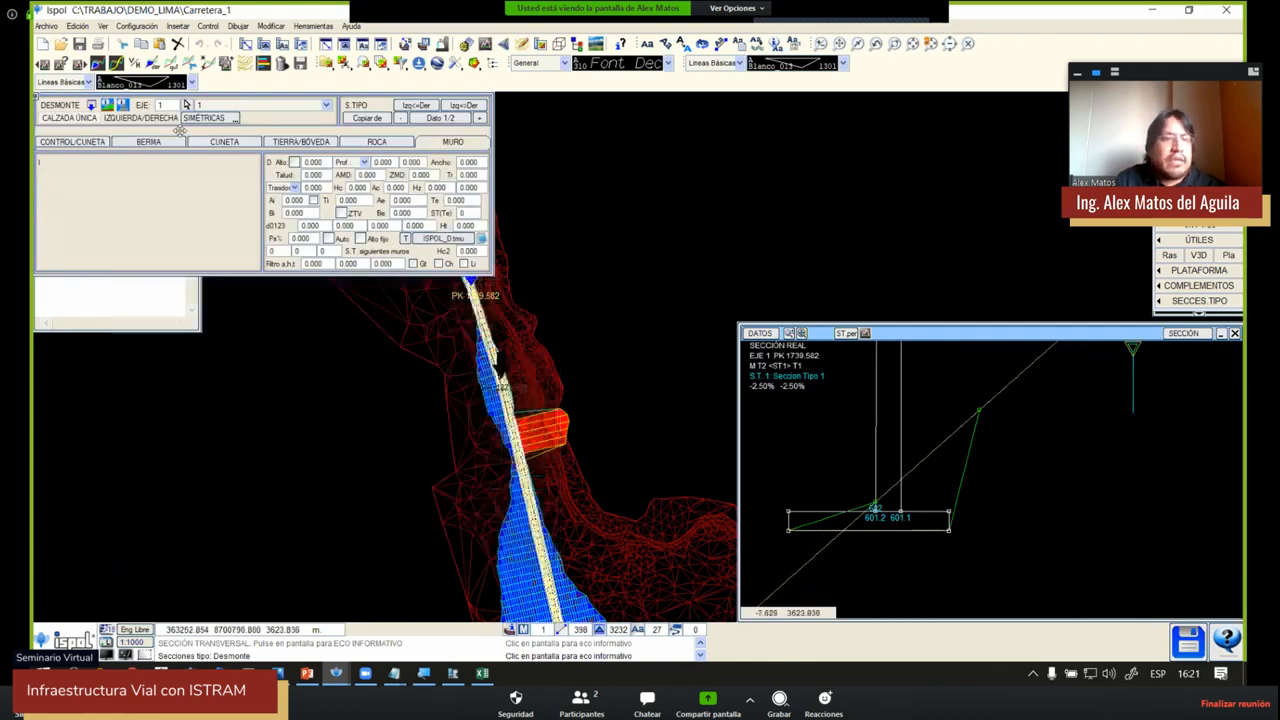
pyautogui.click(120, 105)
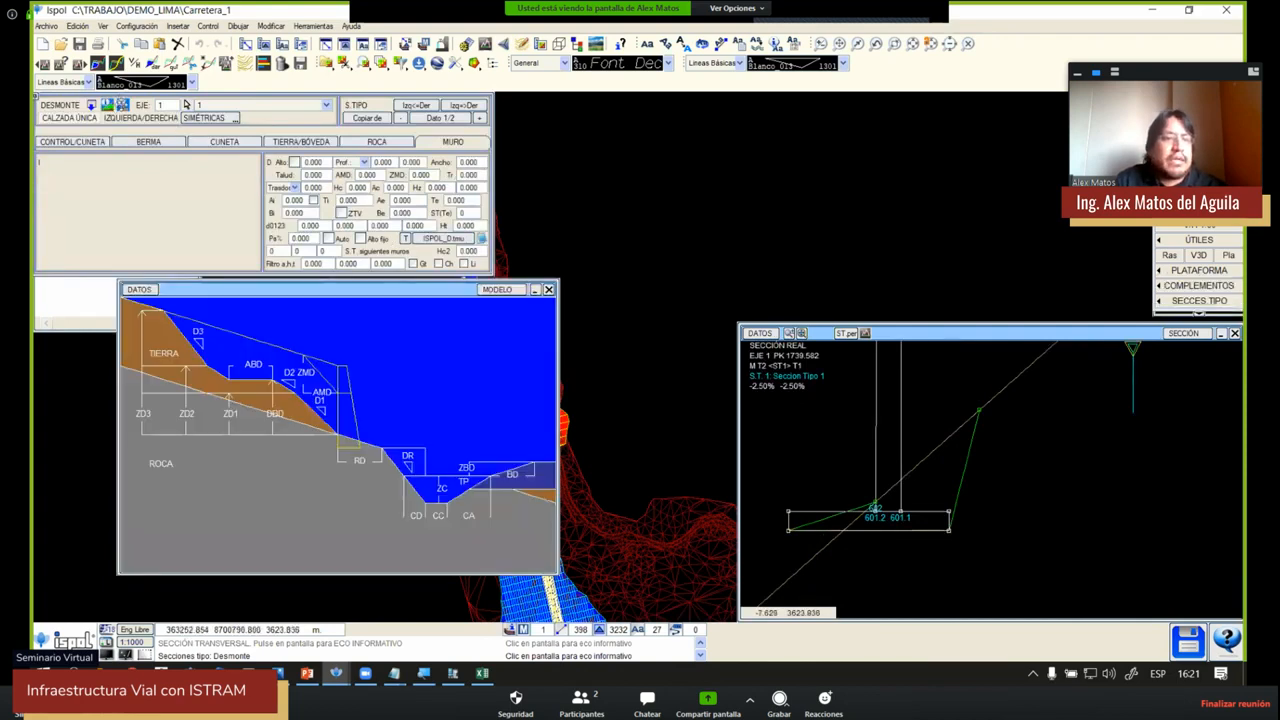
pyautogui.click(113, 105)
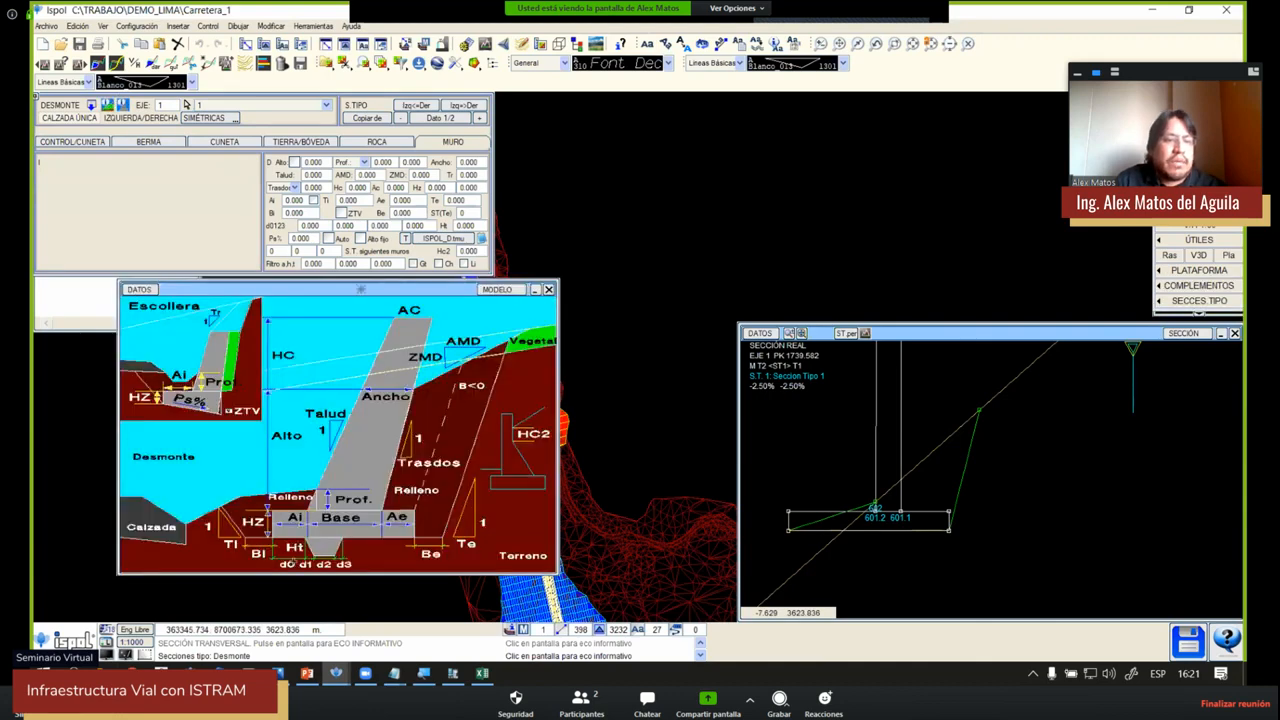
pyautogui.moveTo(361, 289); pyautogui.dragTo(359, 296)
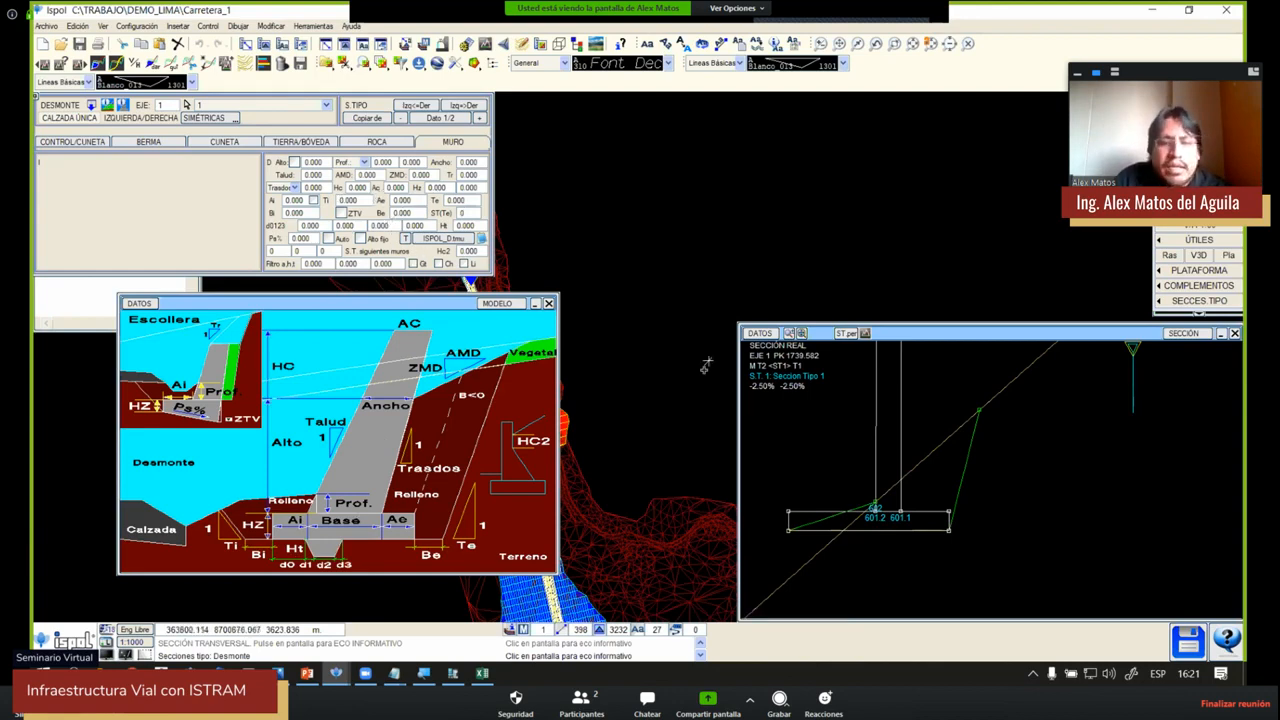
pyautogui.scroll(1, 998, 463)
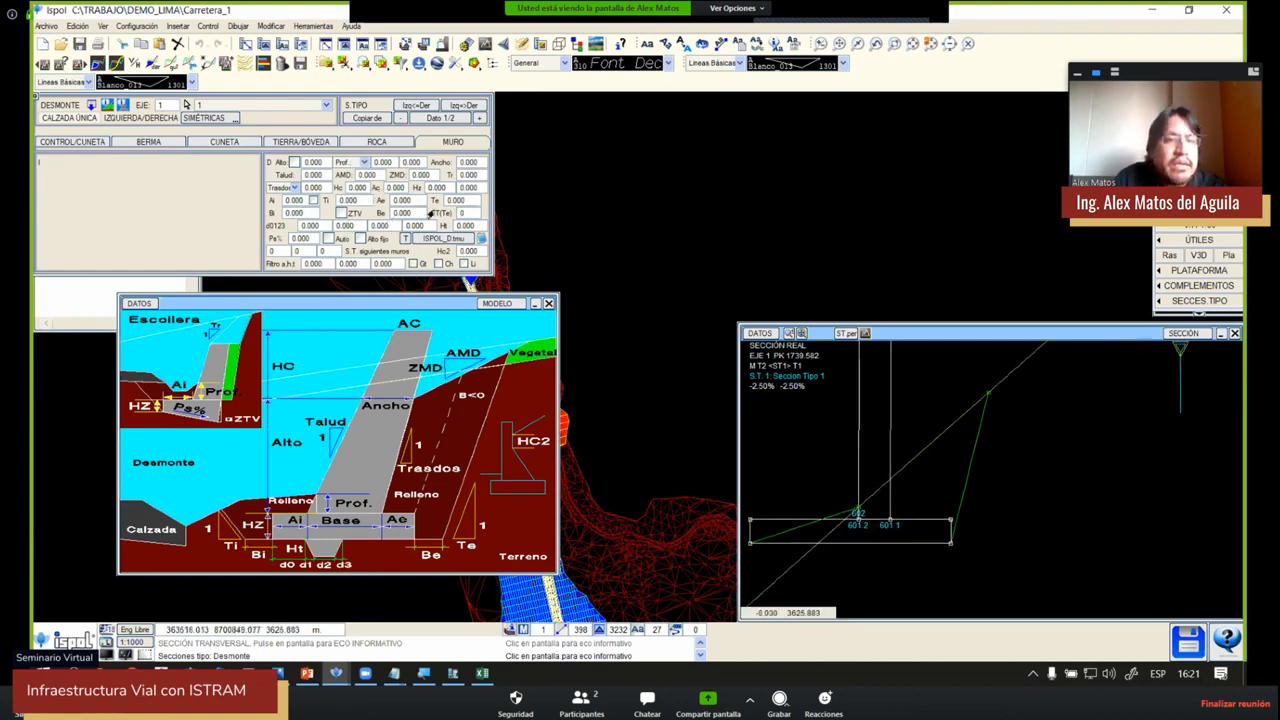
# Switch the cut wall data to section type 2 and look through the predefined wall heights H-1 to H-10 without choosing one
pyautogui.click(478, 118)
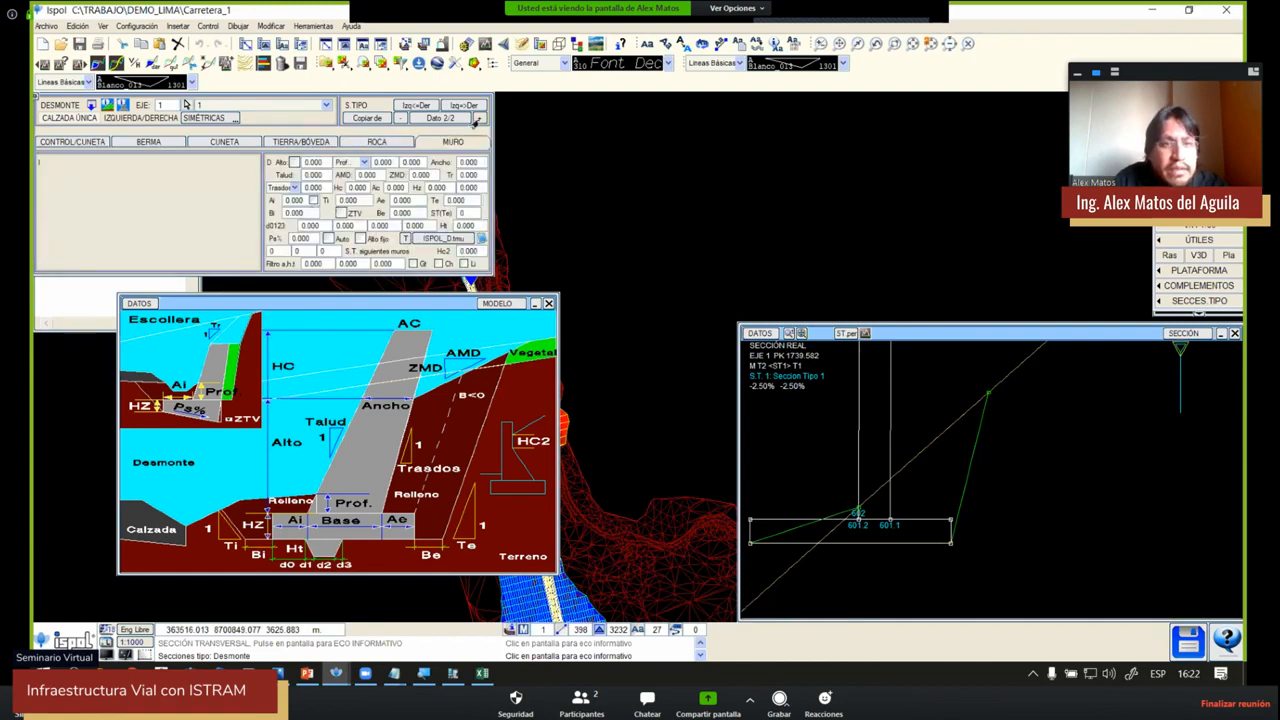
pyautogui.click(404, 238)
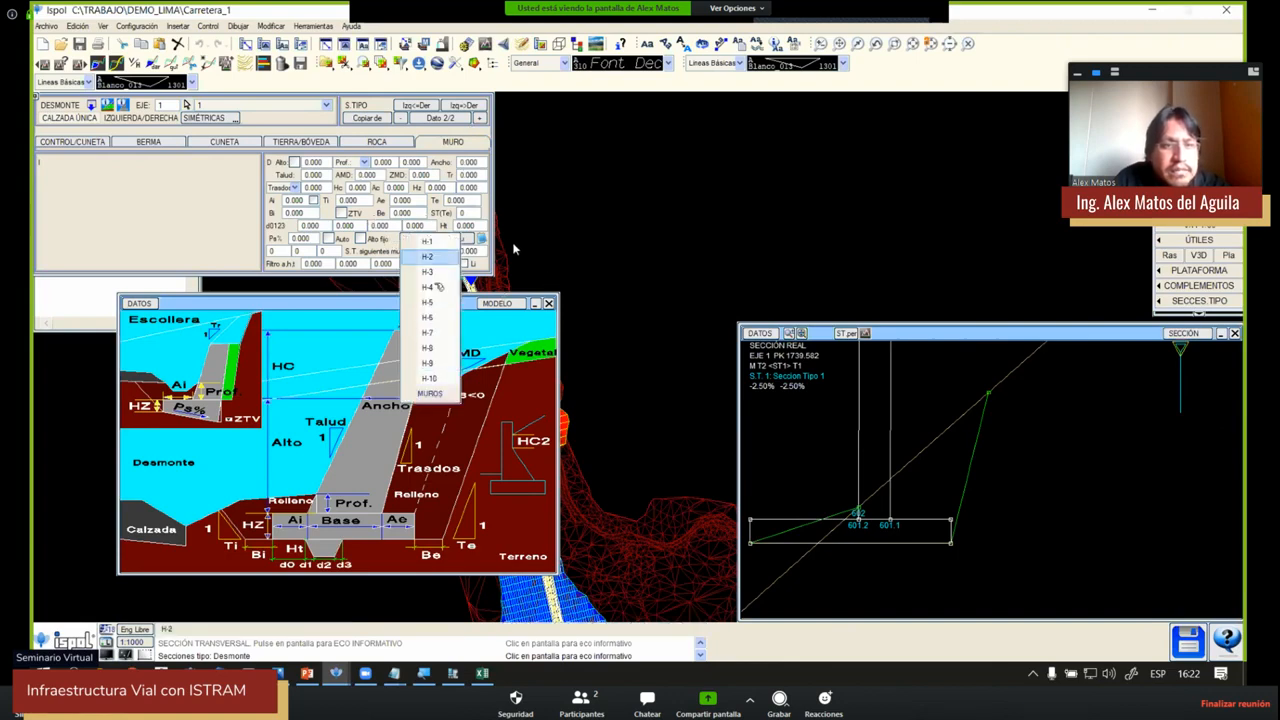
pyautogui.click(487, 250)
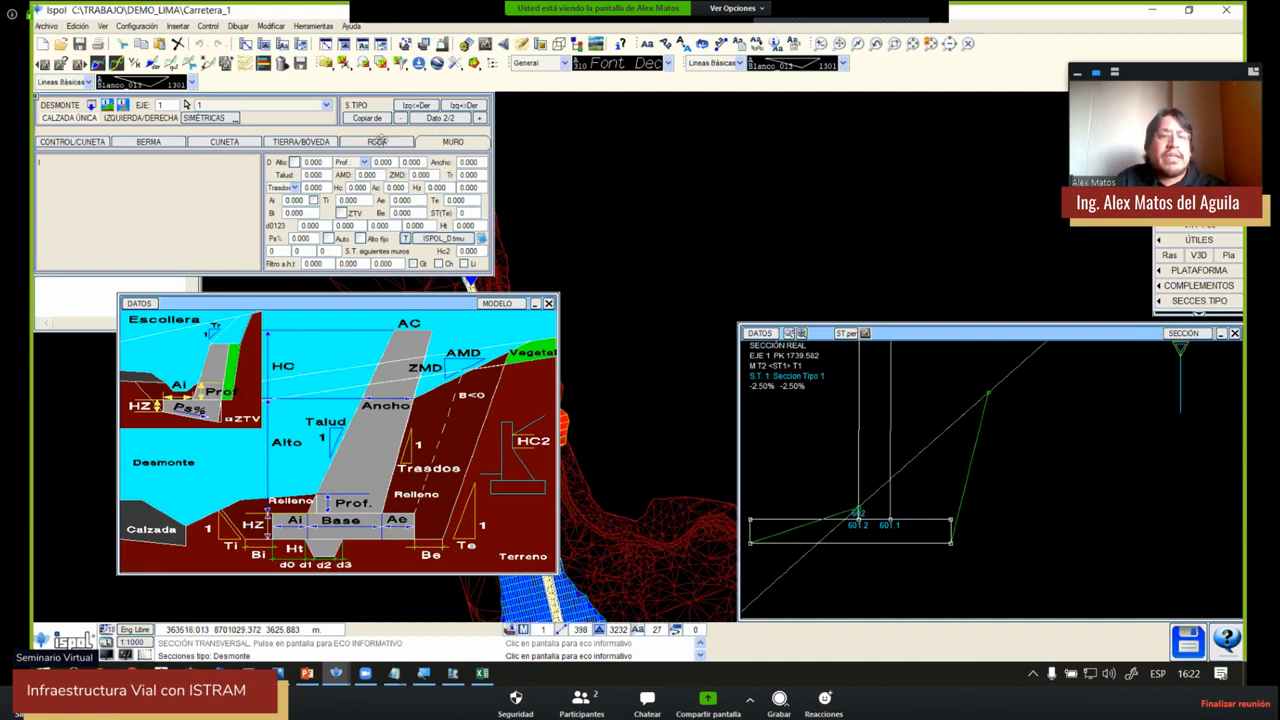
# Return to the earth cut parameters of section type 2 and examine the walled real sections at PK 1739.582 and PK 1726.456
pyautogui.click(301, 141)
pyautogui.scroll(-3, 945, 477)
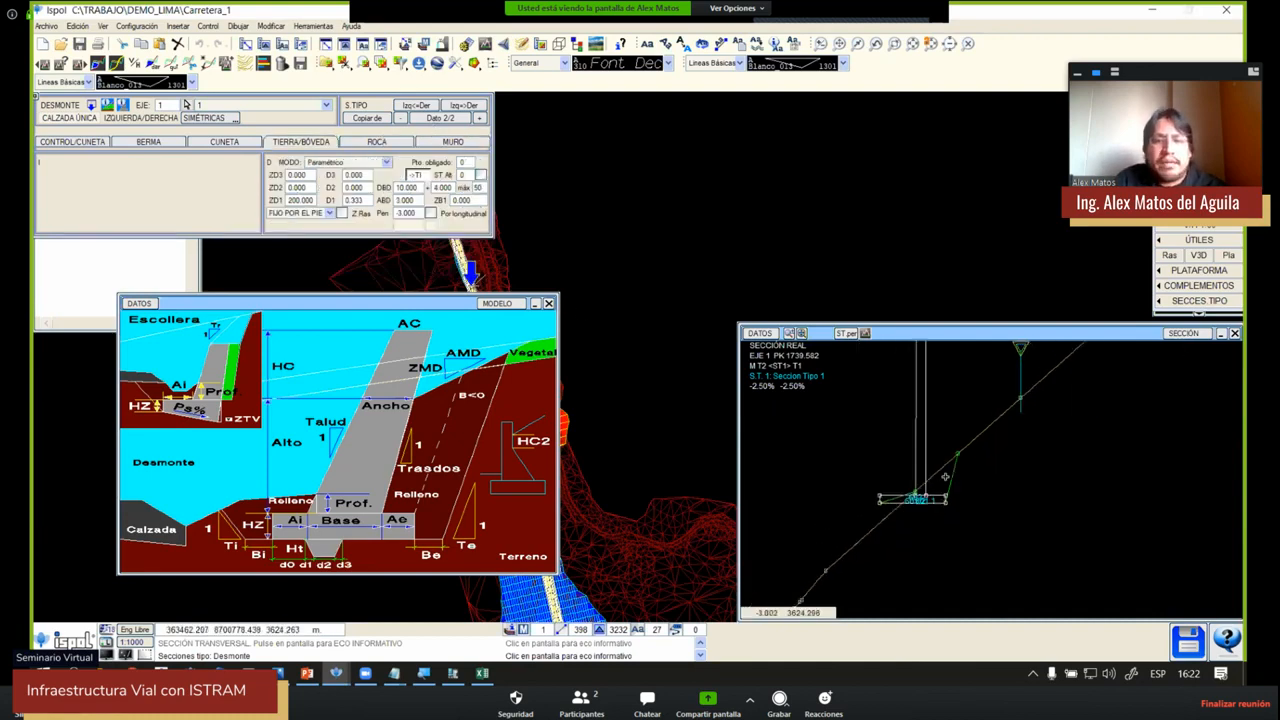
pyautogui.scroll(-4, 945, 477)
pyautogui.moveTo(1018, 386); pyautogui.dragTo(962, 439, button='middle')
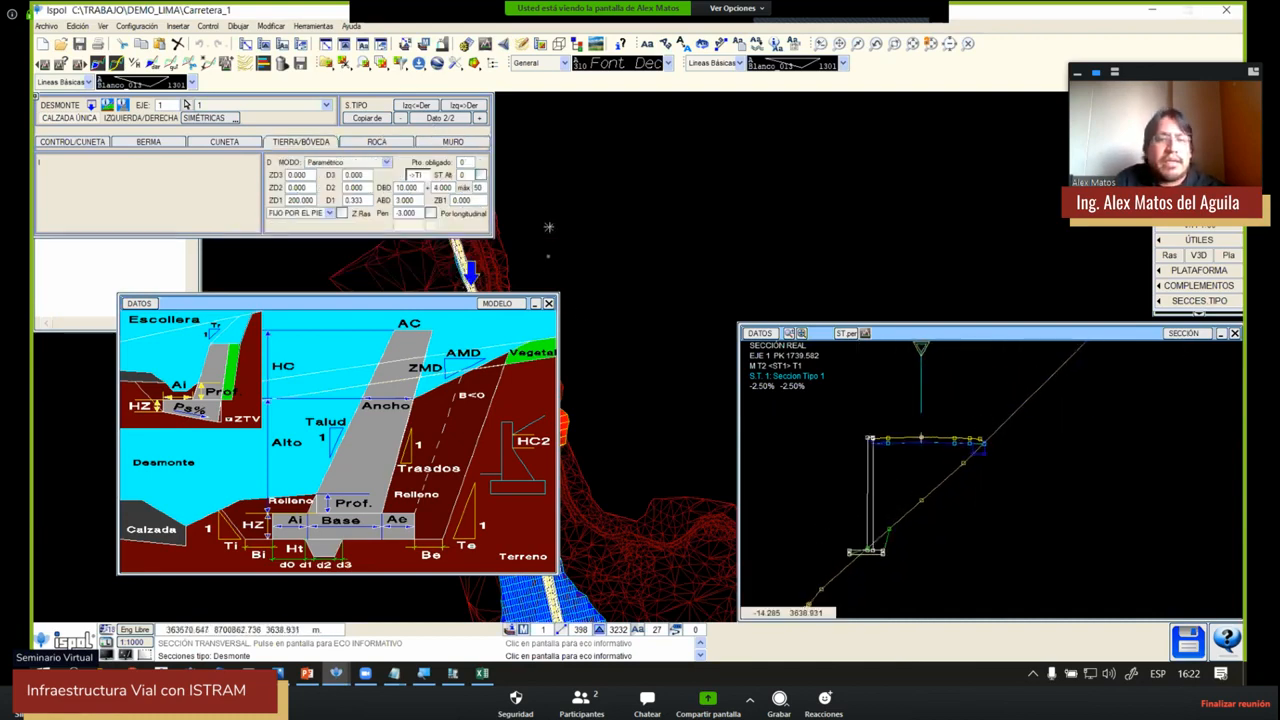
pyautogui.press('pageup')
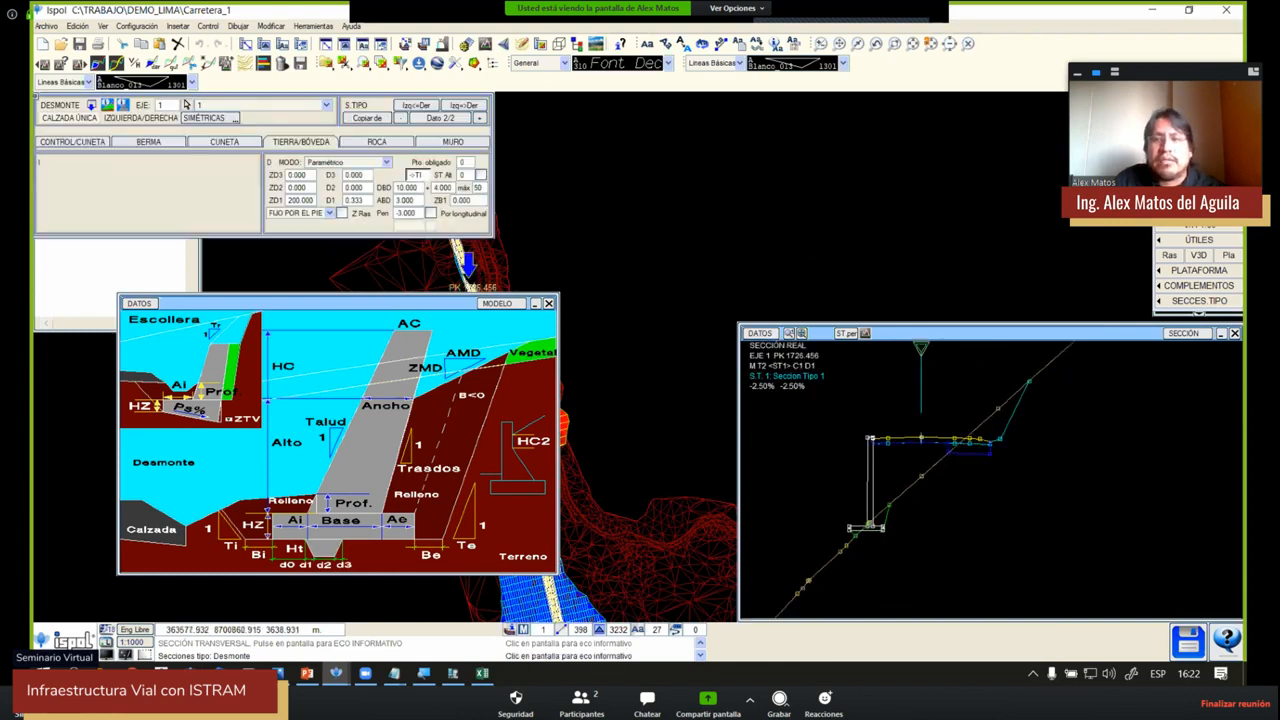
# Examine the cut in the section type 2 preview with raised terrain, close the wall diagram, and compare it with section type 1
pyautogui.moveTo(1015, 352); pyautogui.dragTo(929, 489, button='middle')
pyautogui.scroll(-3, 929, 489)
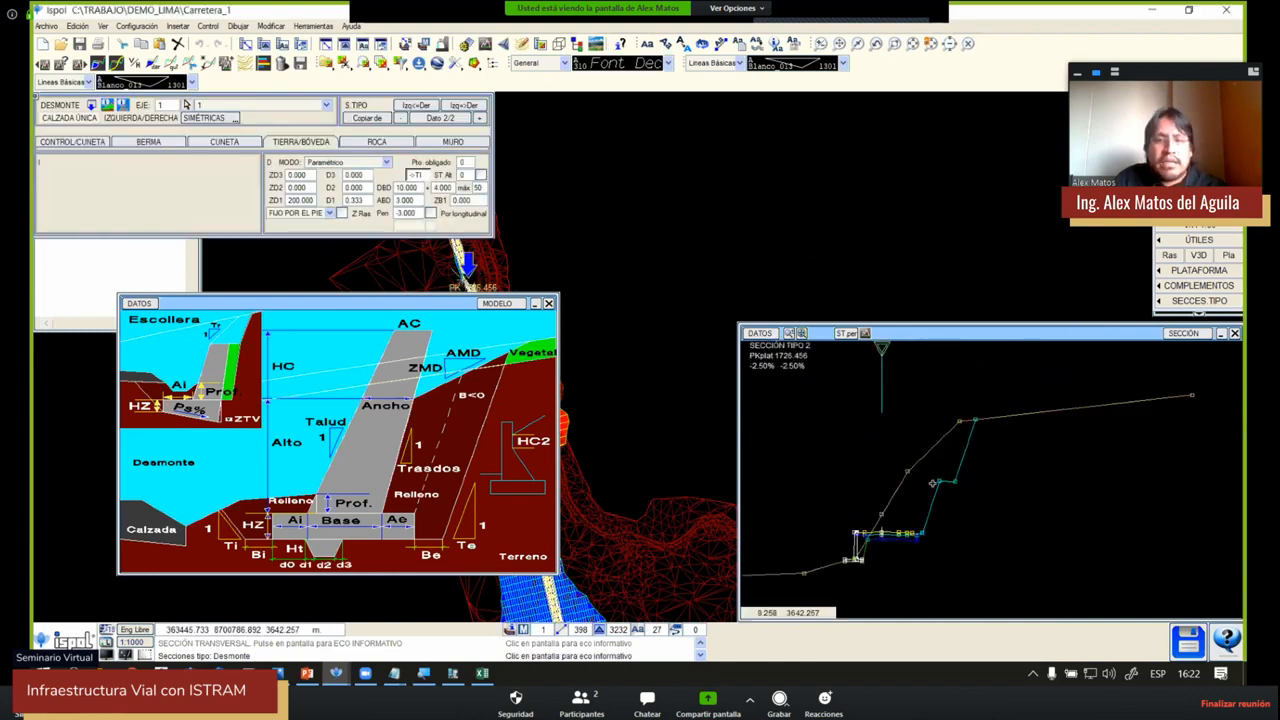
pyautogui.scroll(1, 929, 489)
pyautogui.click(548, 303)
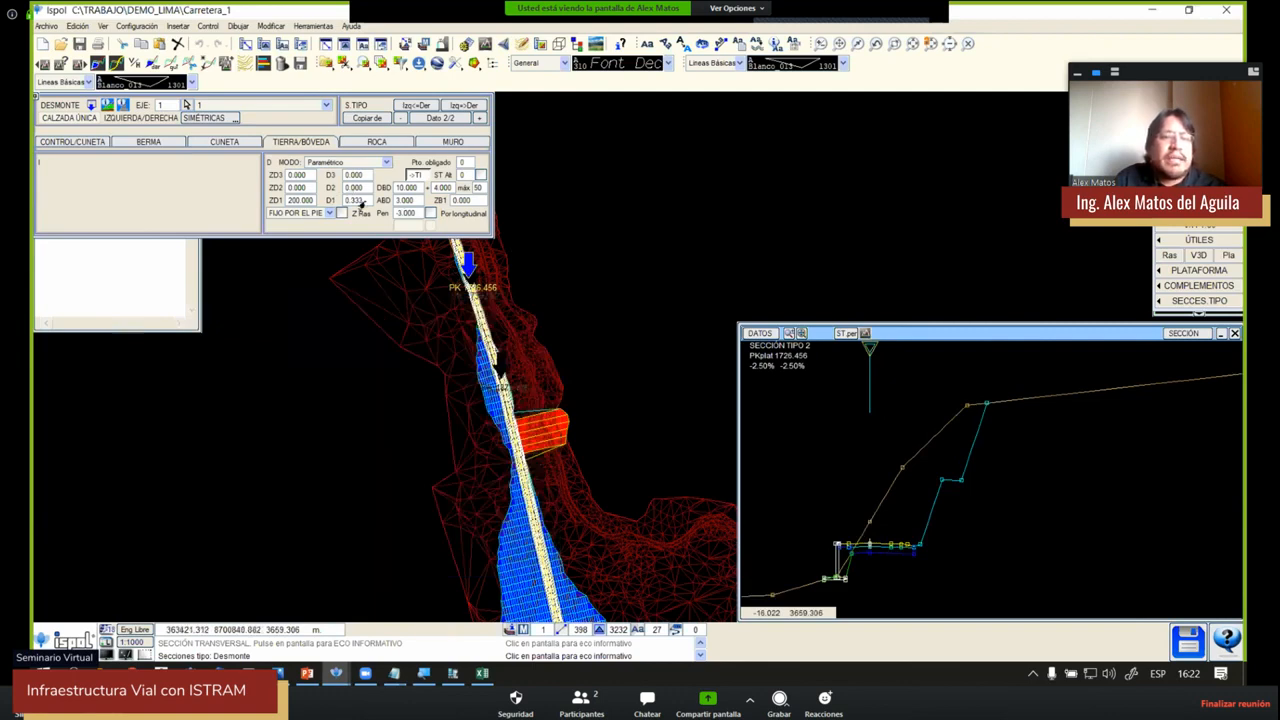
pyautogui.click(401, 118)
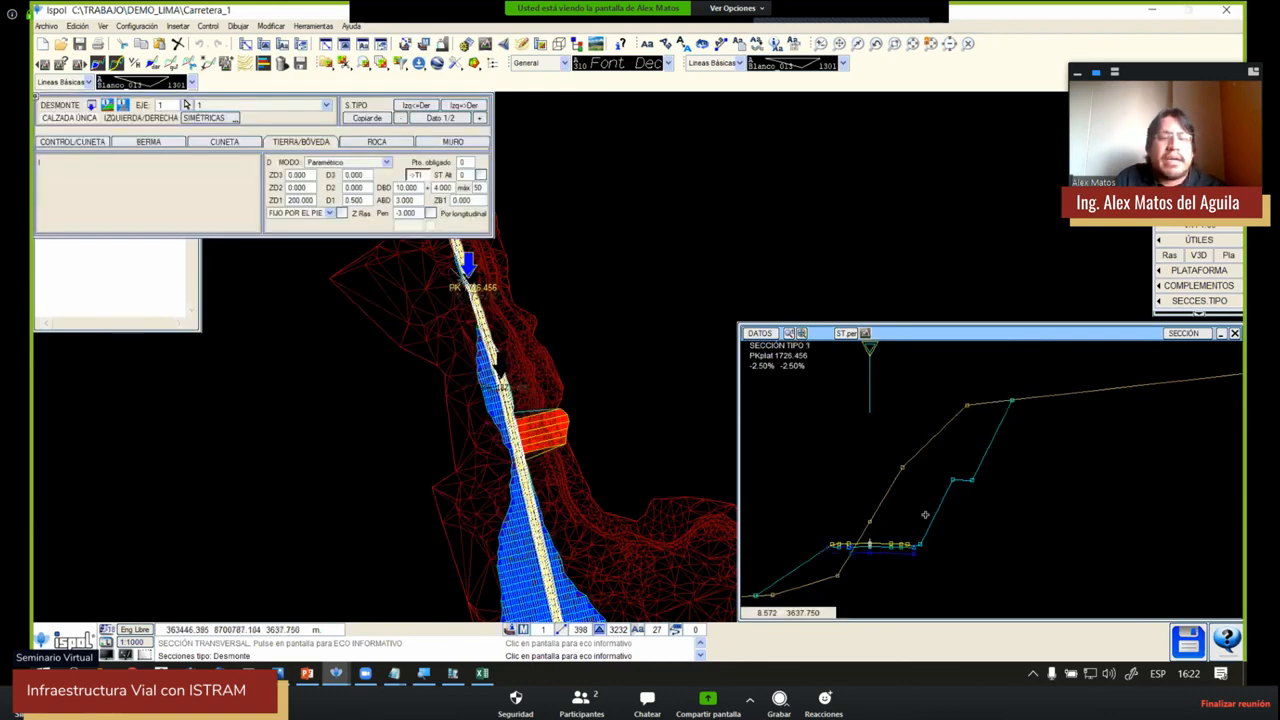
# Switch from the cut data to the embankment (Terraplén) data of section type 1 and show its berm parameters
pyautogui.scroll(1, 925, 515)
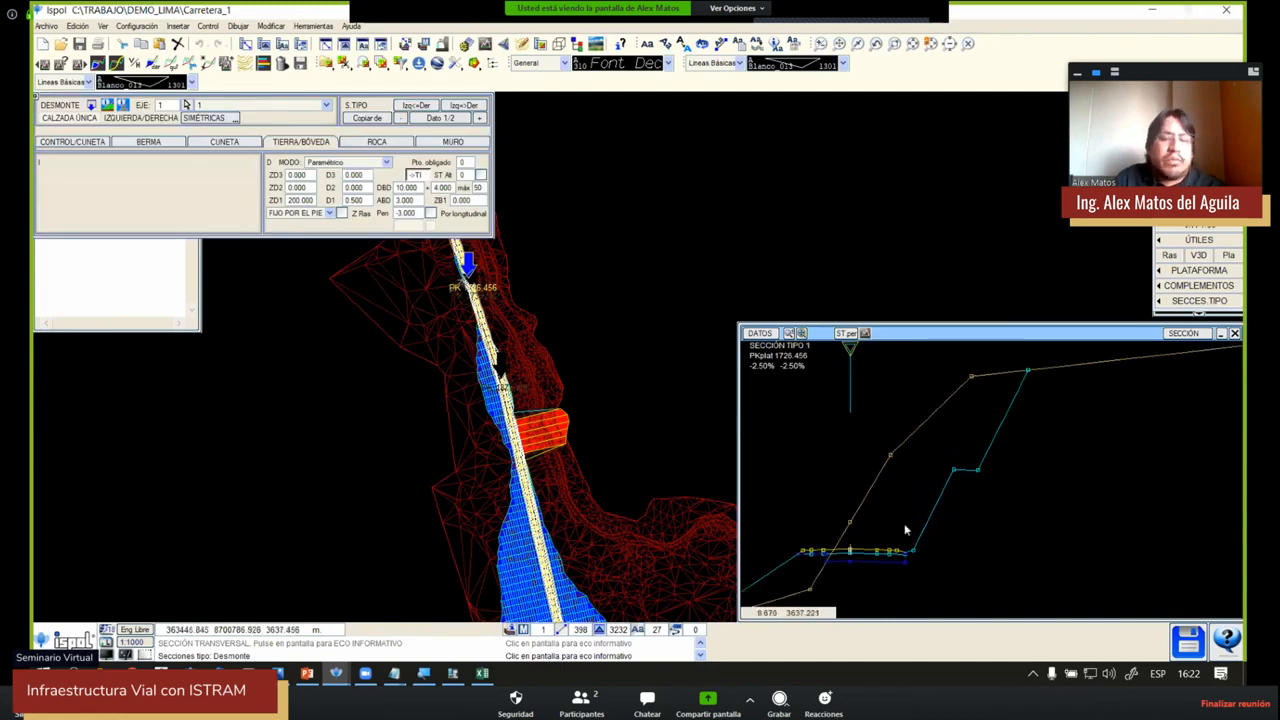
pyautogui.scroll(5, 905, 530)
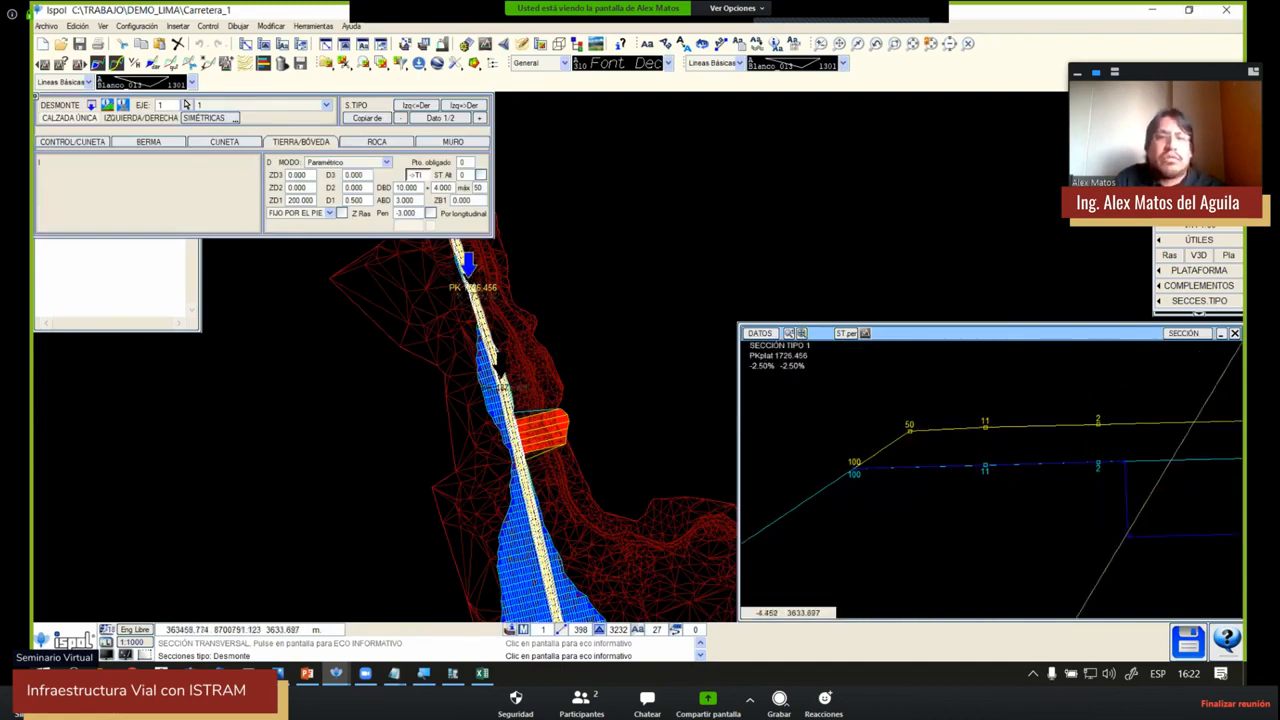
pyautogui.rightClick(347, 176)
pyautogui.click(292, 193)
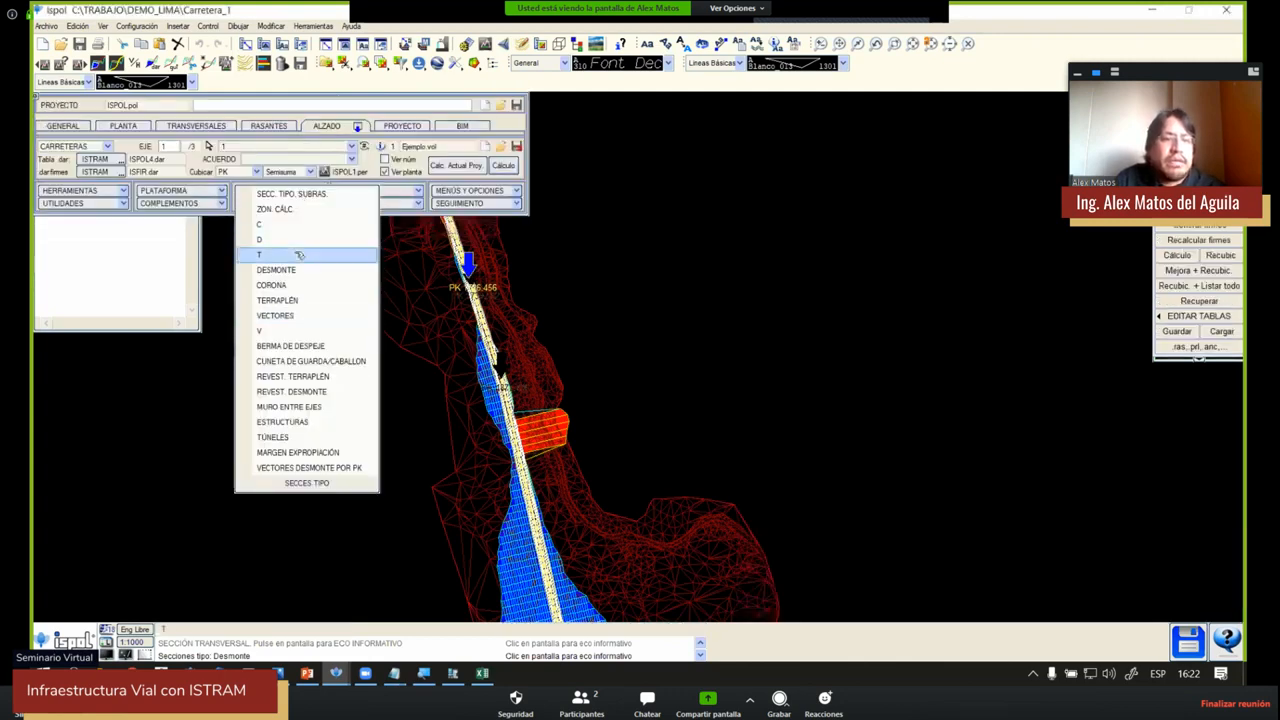
pyautogui.click(302, 300)
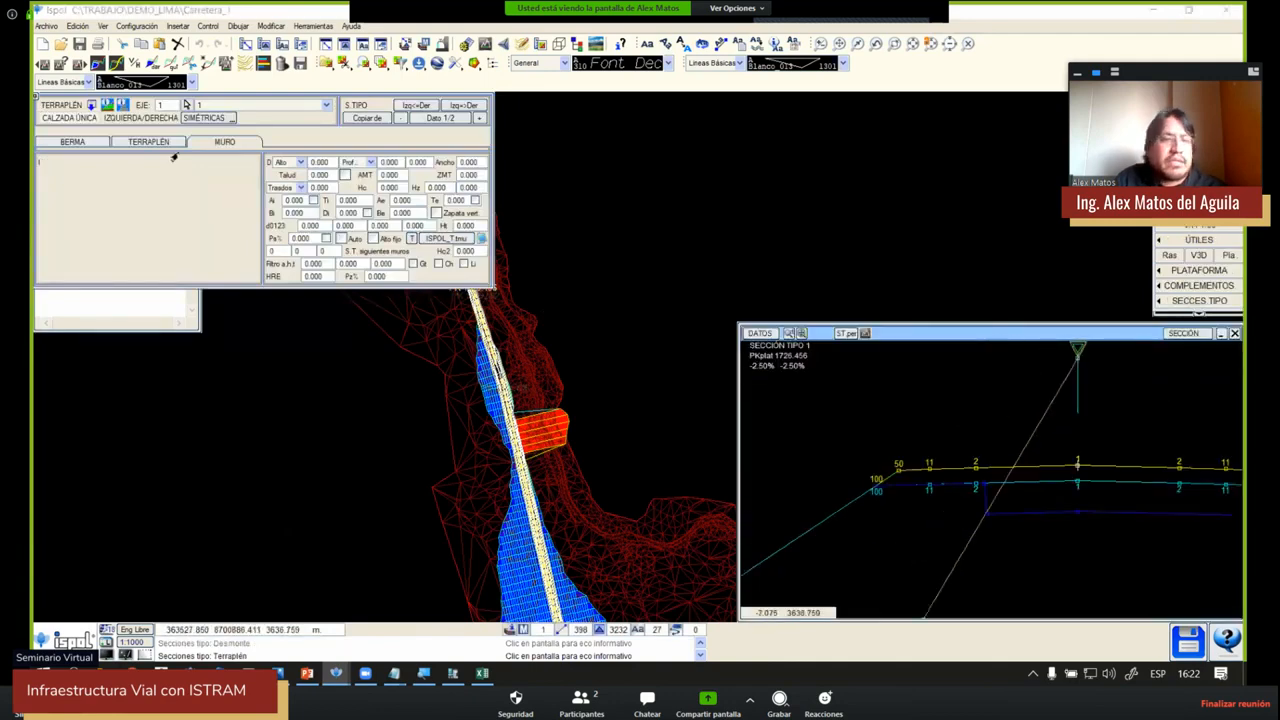
pyautogui.click(73, 142)
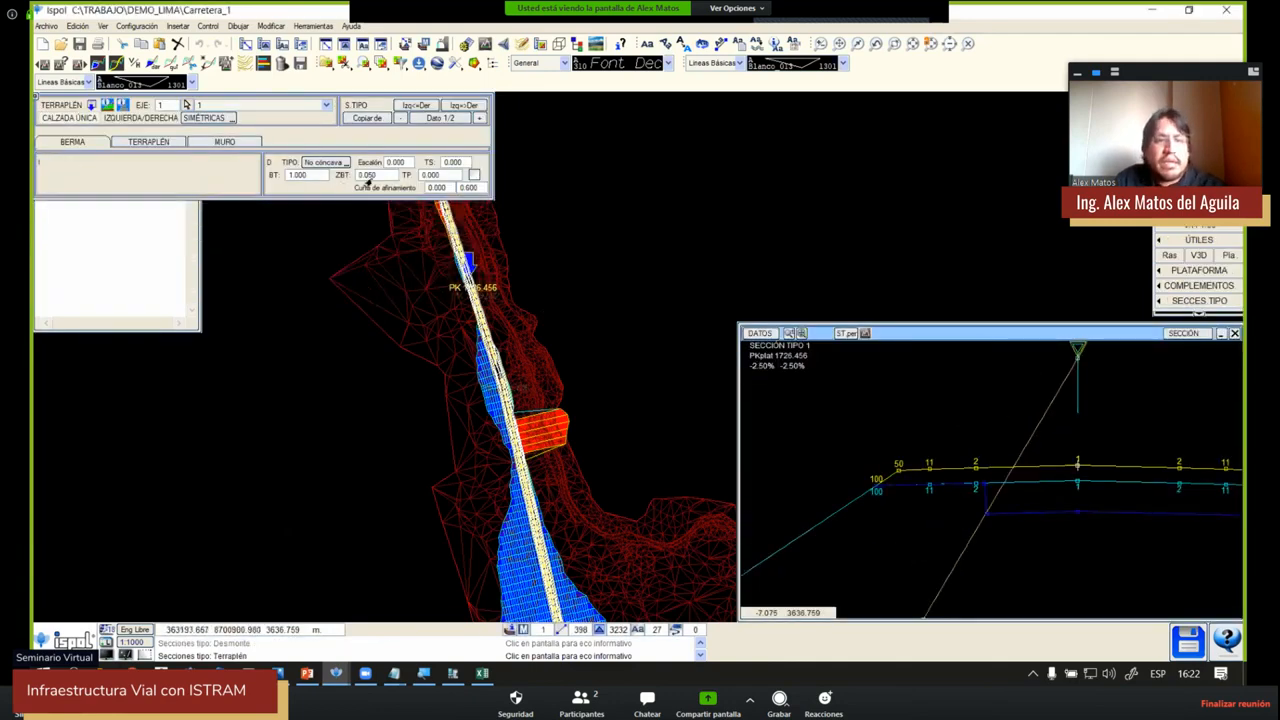
# Set the embankment berm's step (Escalón) to 0.1 and inspect the berm edge in the section preview
pyautogui.click(395, 163)
pyautogui.write('0.1')
pyautogui.press('Return')
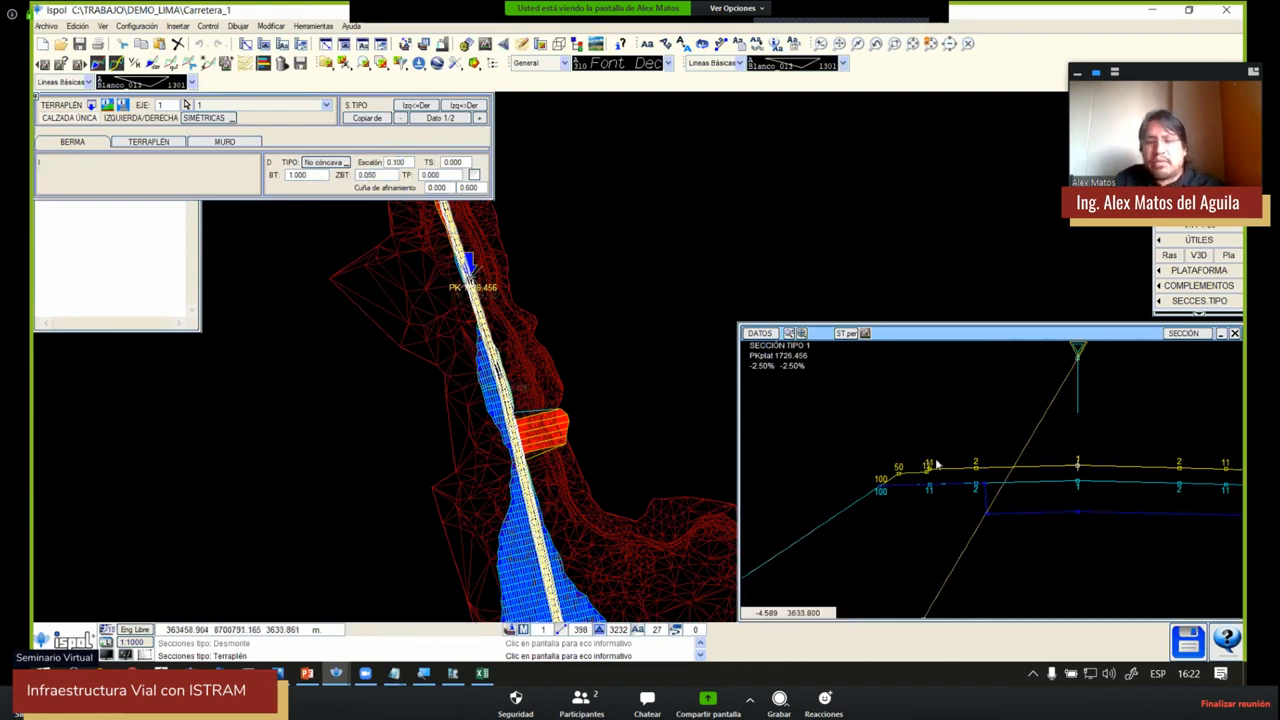
pyautogui.scroll(5, 936, 460)
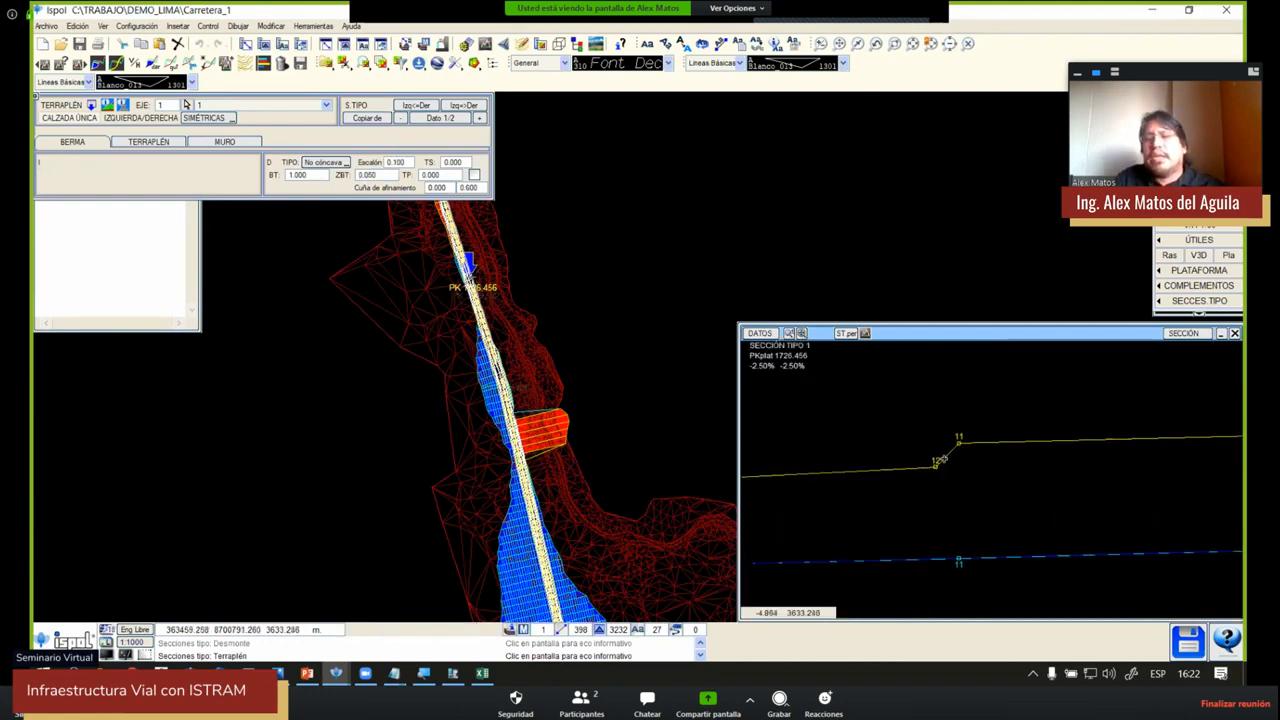
pyautogui.scroll(-5, 940, 462)
# Display the real sections at PK 1521.179 and PK 243.889 and examine the embankment berm in the latter
pyautogui.moveTo(478, 290); pyautogui.dragTo(560, 530, button='middle')
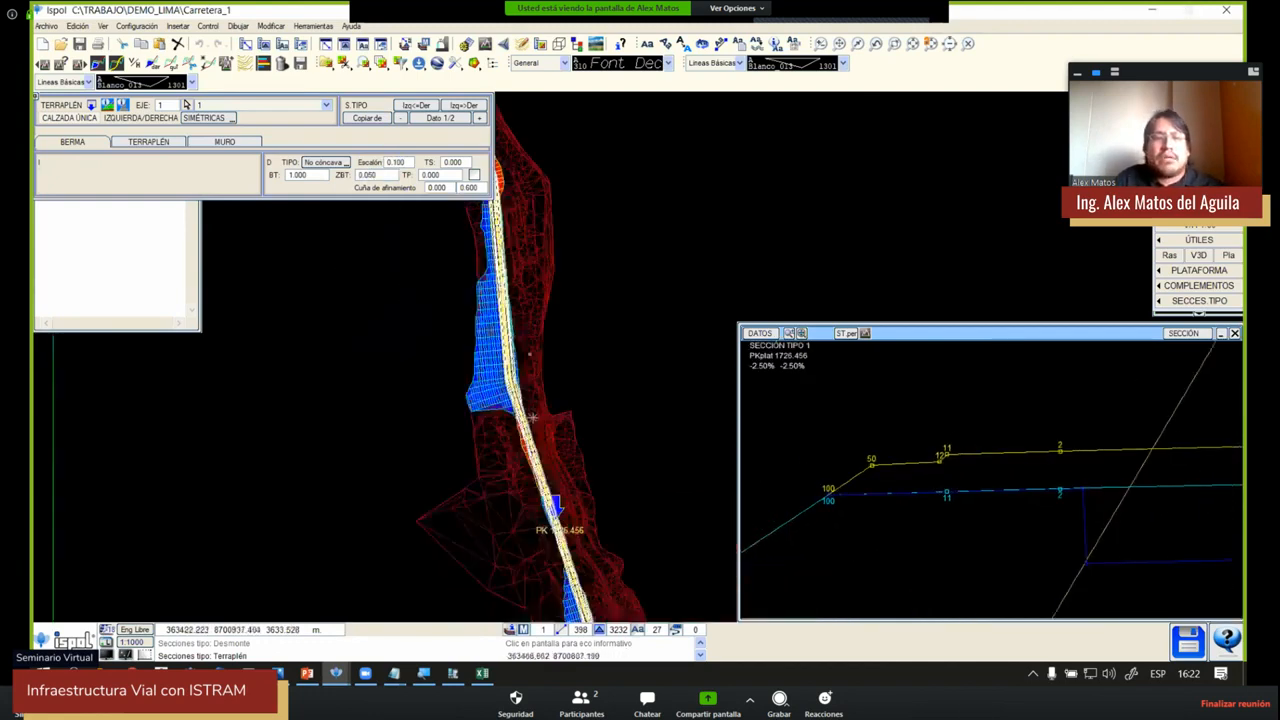
pyautogui.scroll(2, 527, 380)
pyautogui.click(538, 397)
pyautogui.click(498, 400)
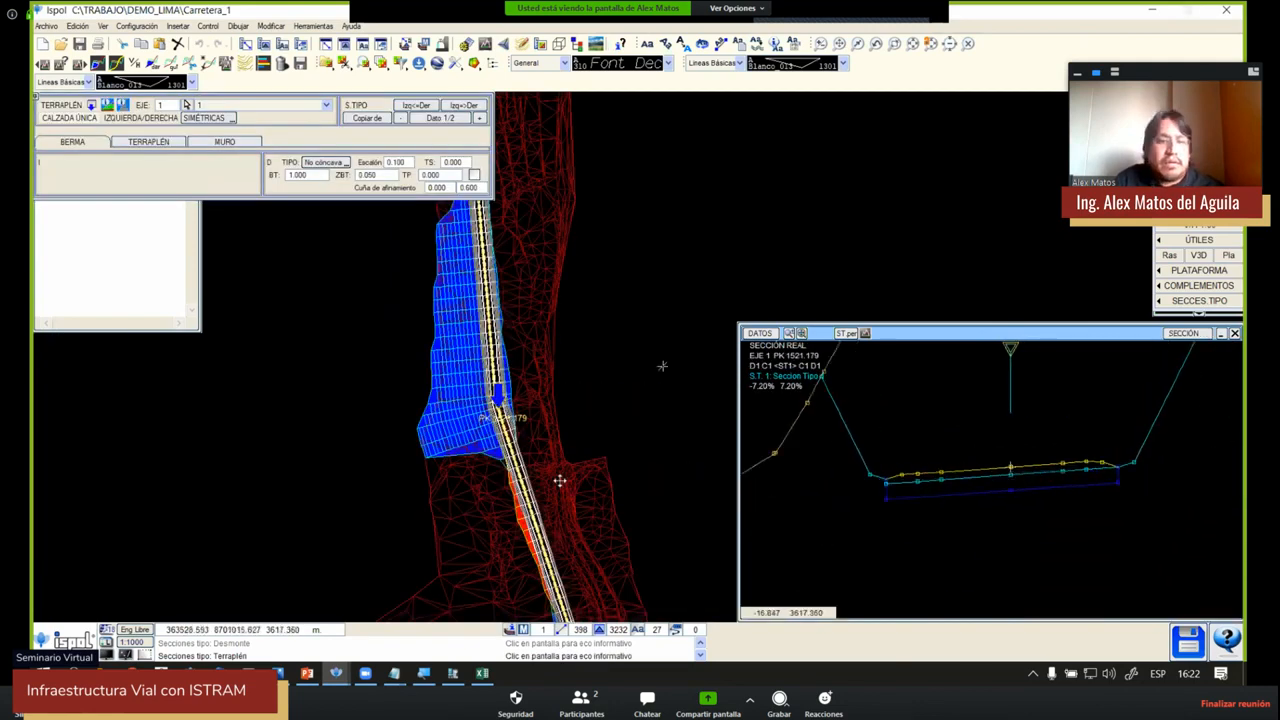
pyautogui.scroll(-5, 562, 474)
pyautogui.scroll(5, 562, 474)
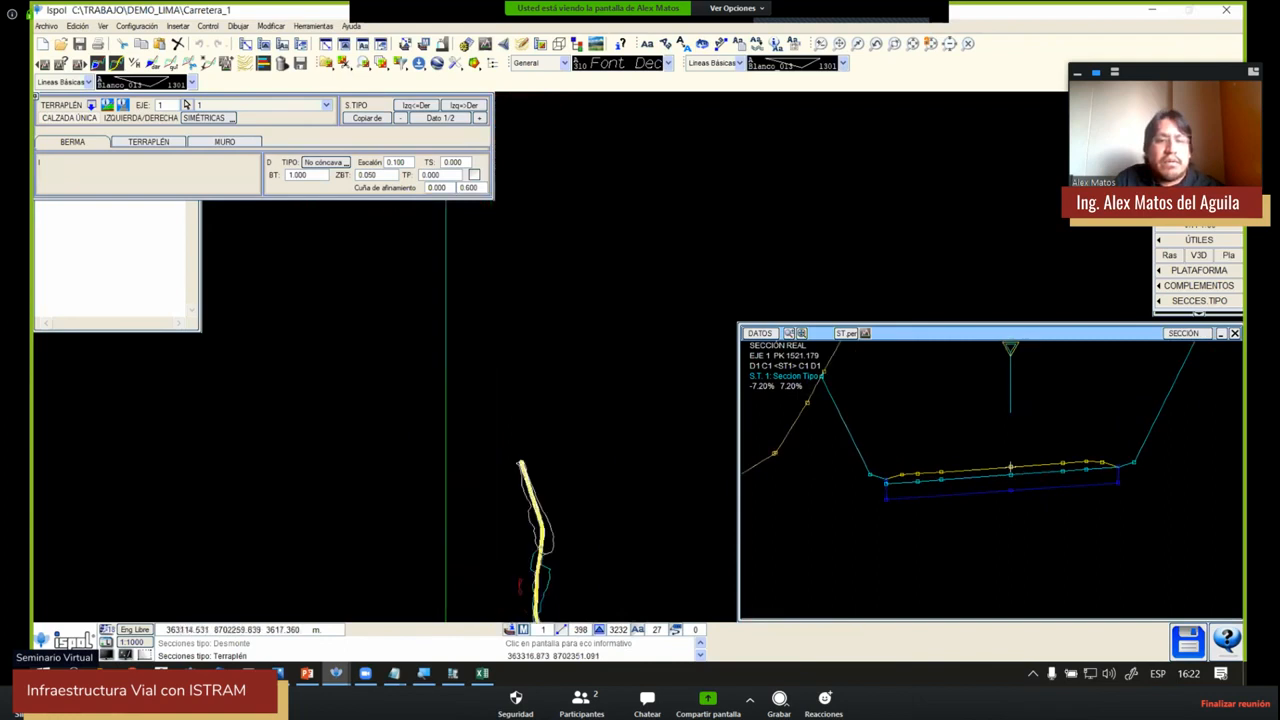
pyautogui.click(575, 478)
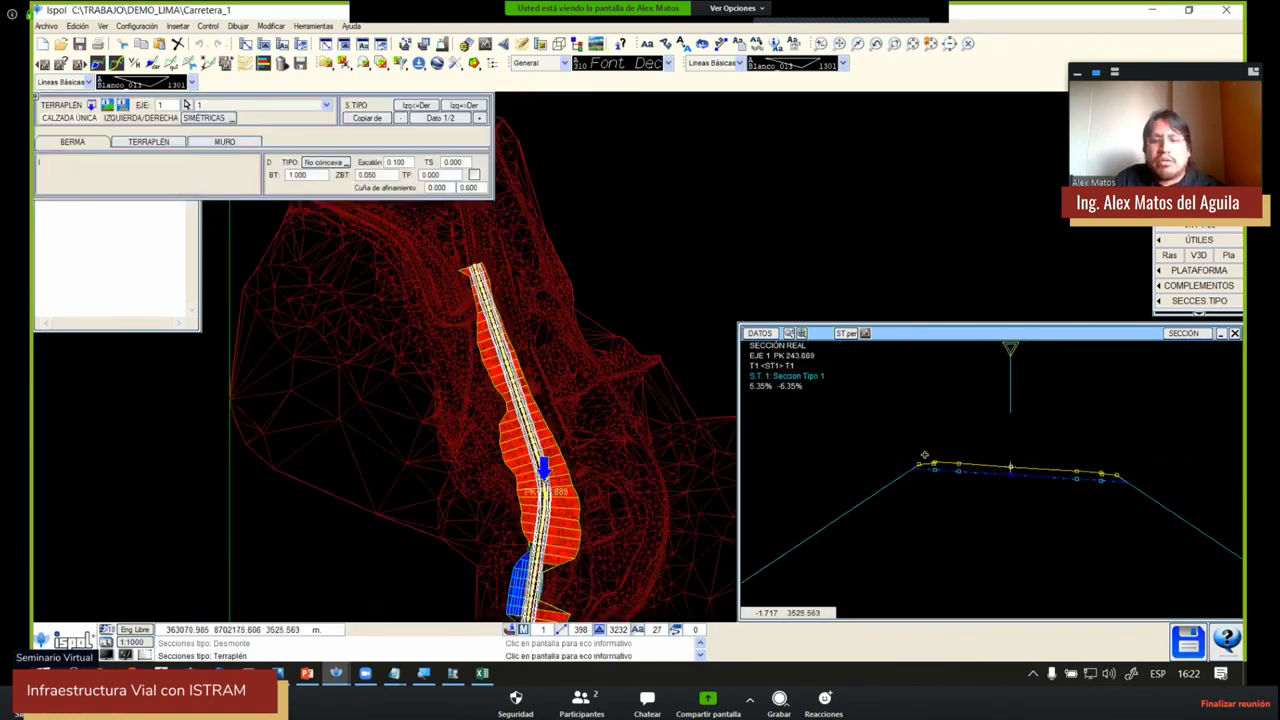
pyautogui.scroll(3, 860, 485)
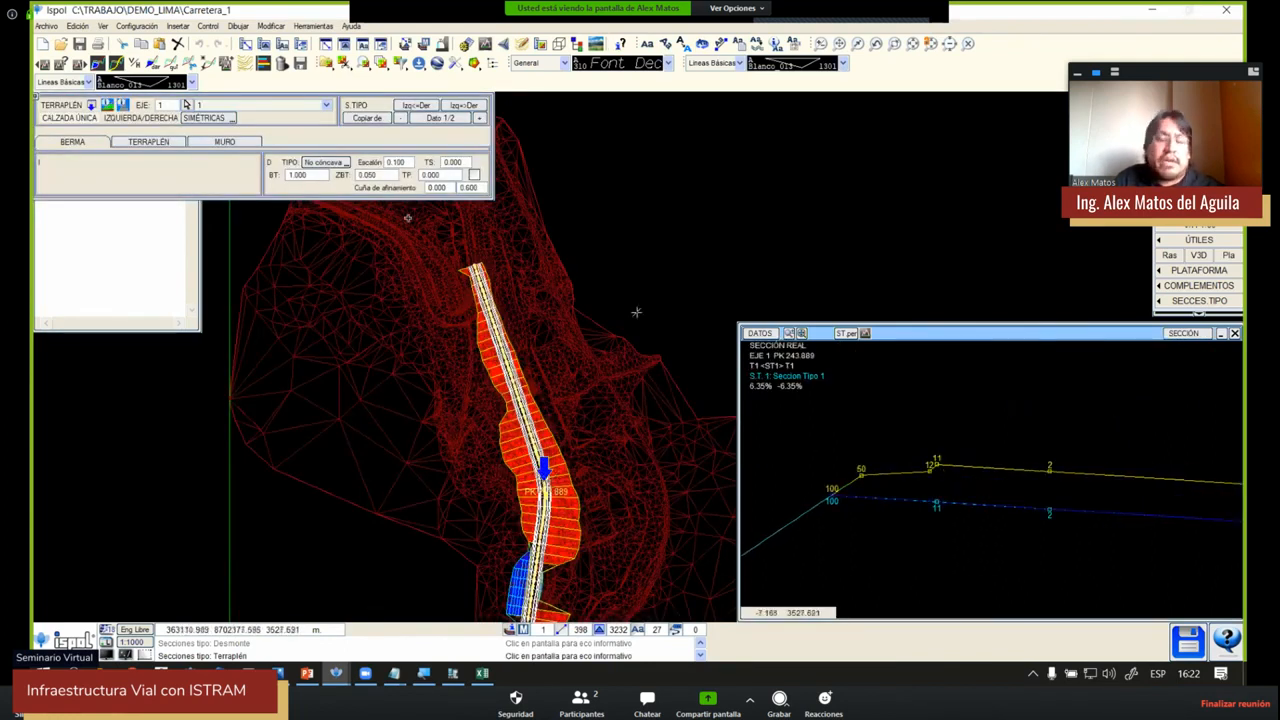
# Set the embankment berm's ZBT value to -1 and examine the whole section at PK 243.889
pyautogui.click(369, 176)
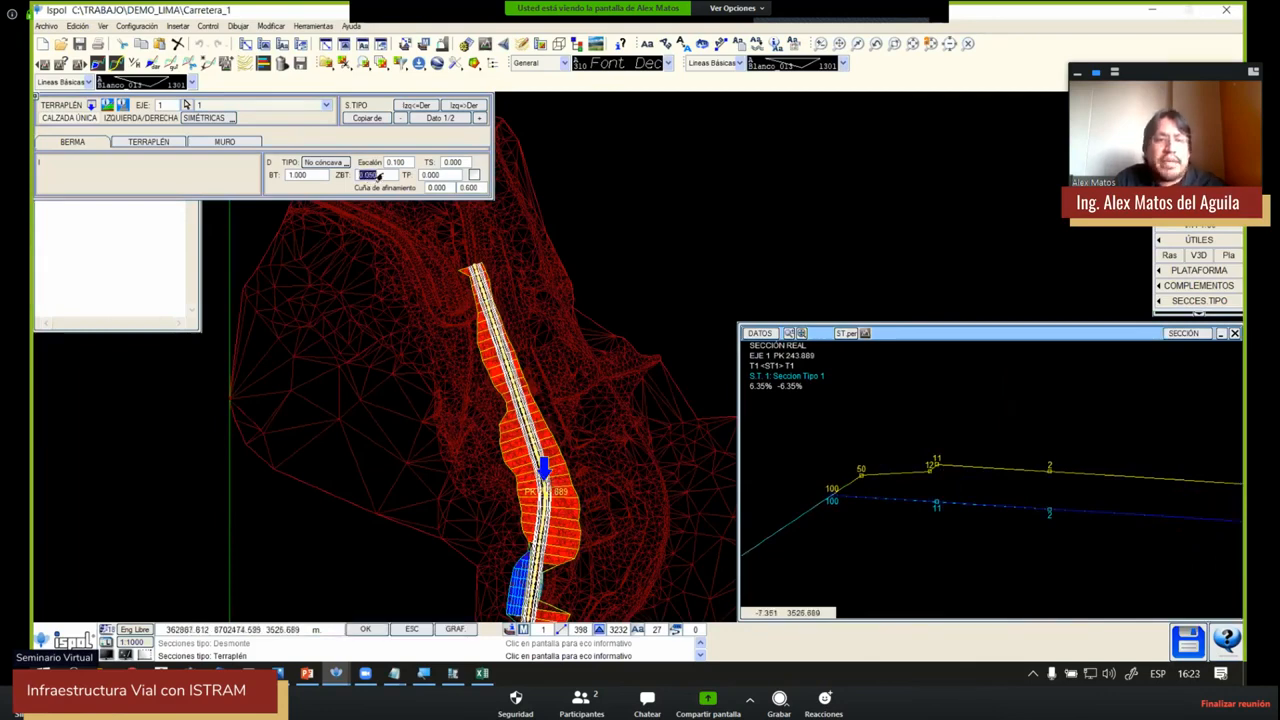
pyautogui.write('-1')
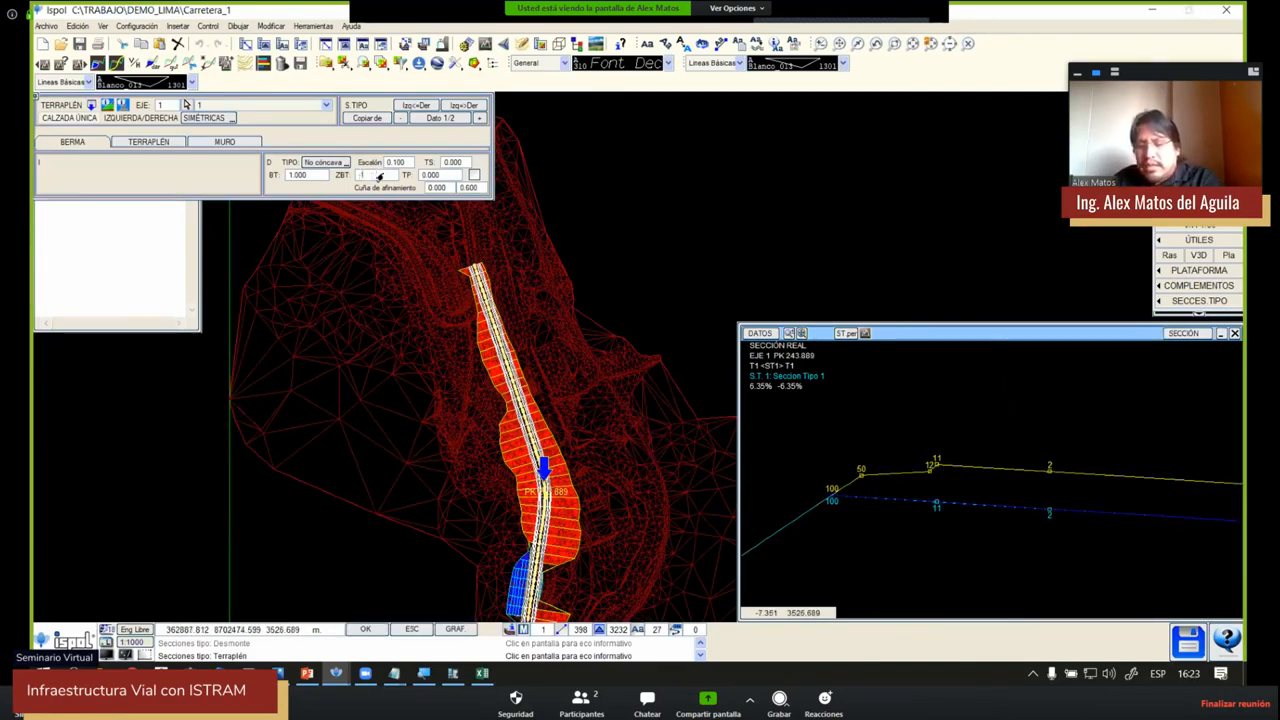
pyautogui.press('Return')
pyautogui.scroll(2, 890, 460)
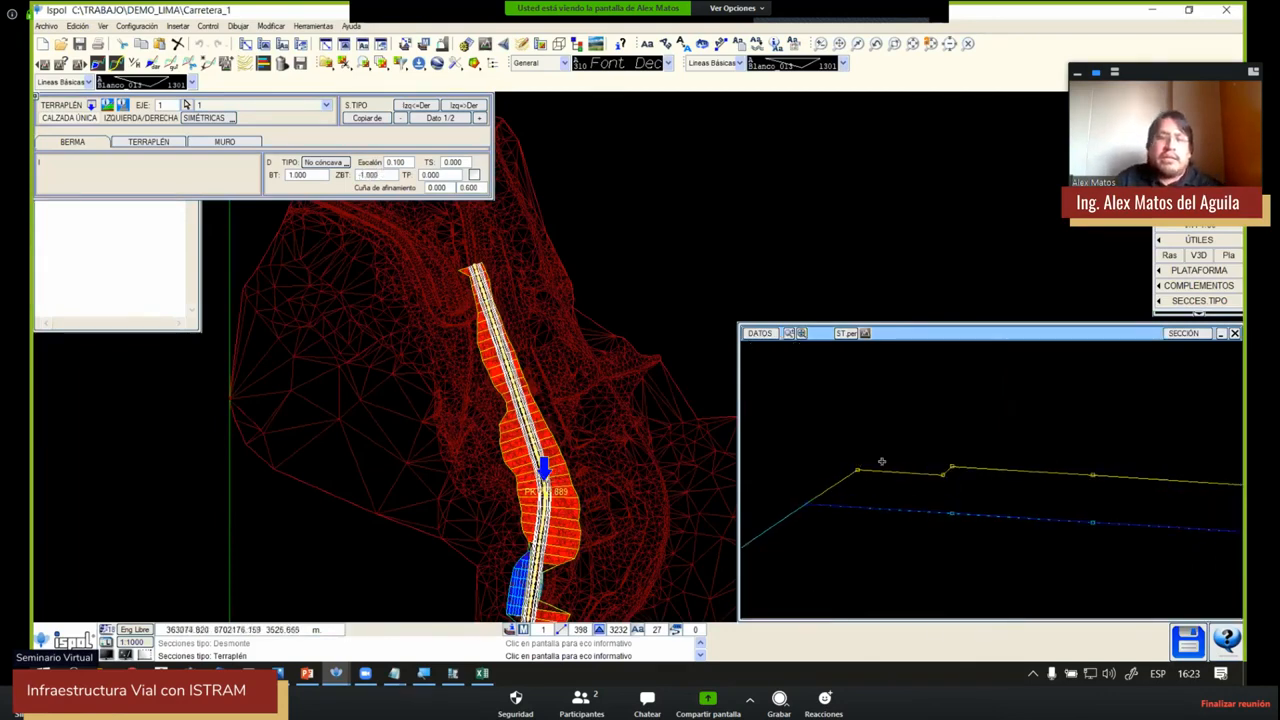
pyautogui.scroll(-5, 907, 452)
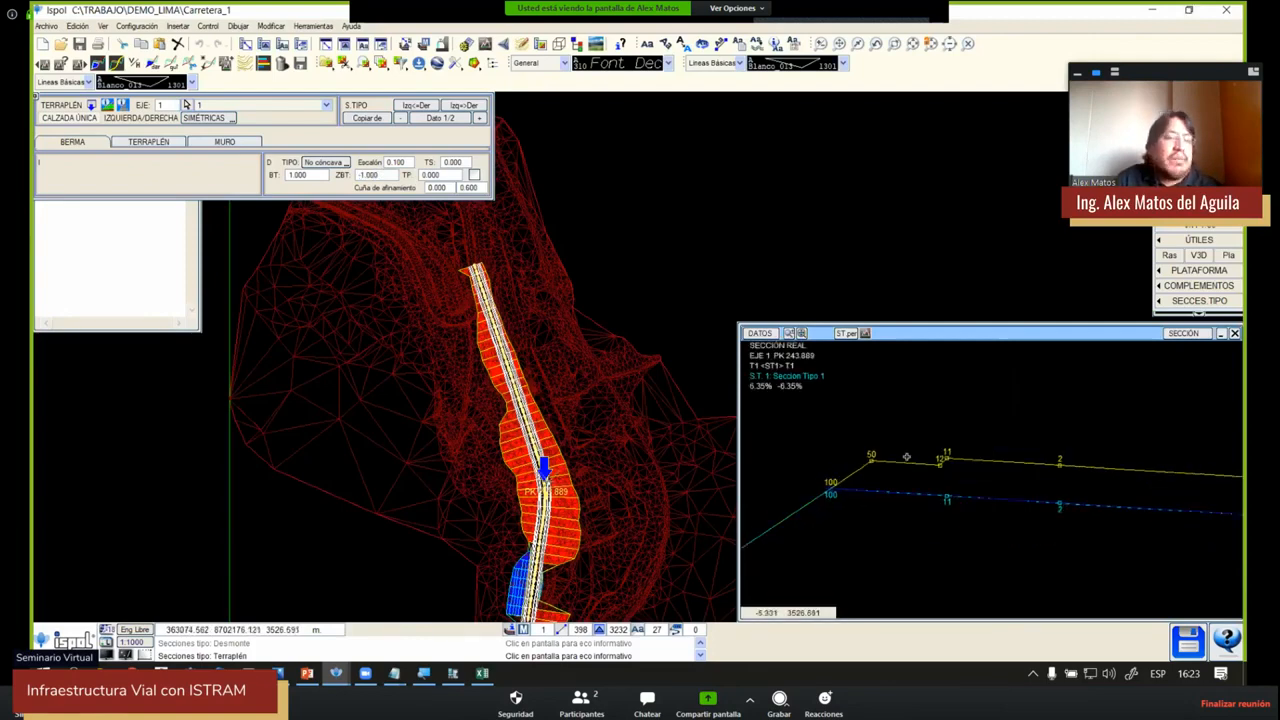
pyautogui.scroll(-4, 963, 437)
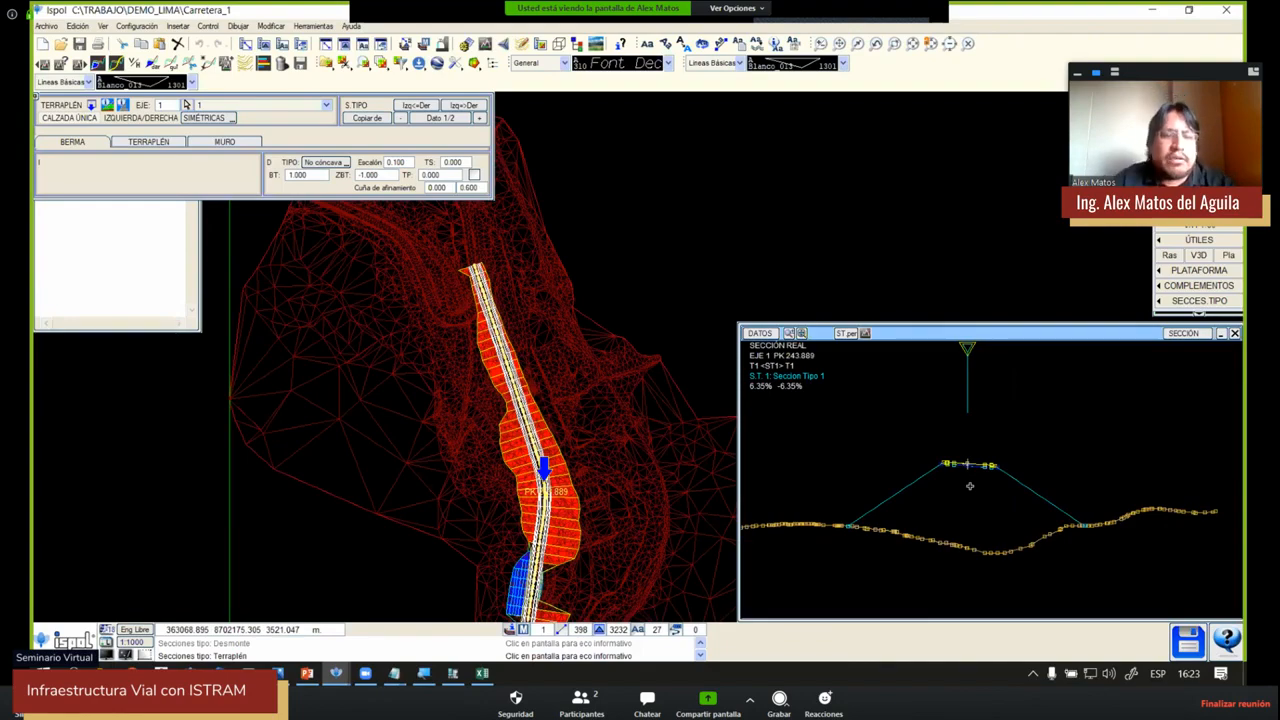
# Show a further stretch of the road in plan and shrink the cross section window to free map space
pyautogui.scroll(-5, 474, 268)
pyautogui.moveTo(588, 477); pyautogui.dragTo(502, 385, button='middle')
pyautogui.scroll(3, 502, 385)
pyautogui.scroll(1, 497, 377)
pyautogui.scroll(2, 497, 377)
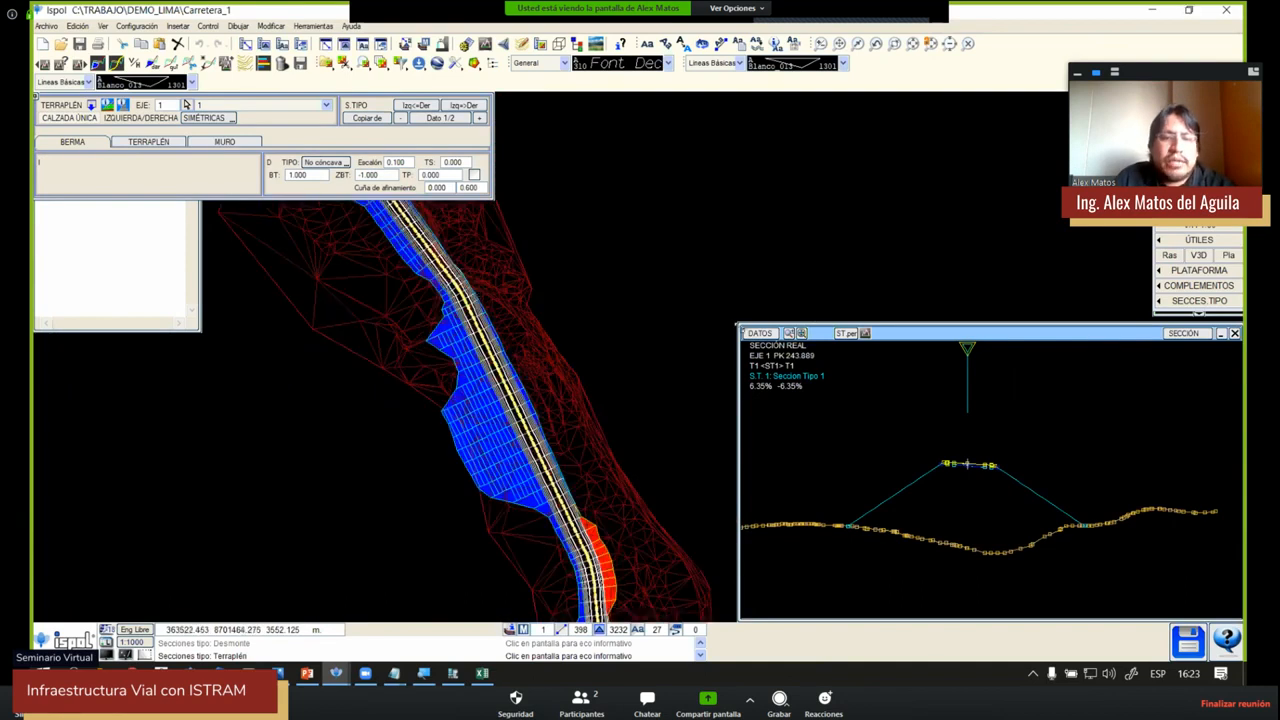
pyautogui.moveTo(739, 324); pyautogui.dragTo(810, 452)
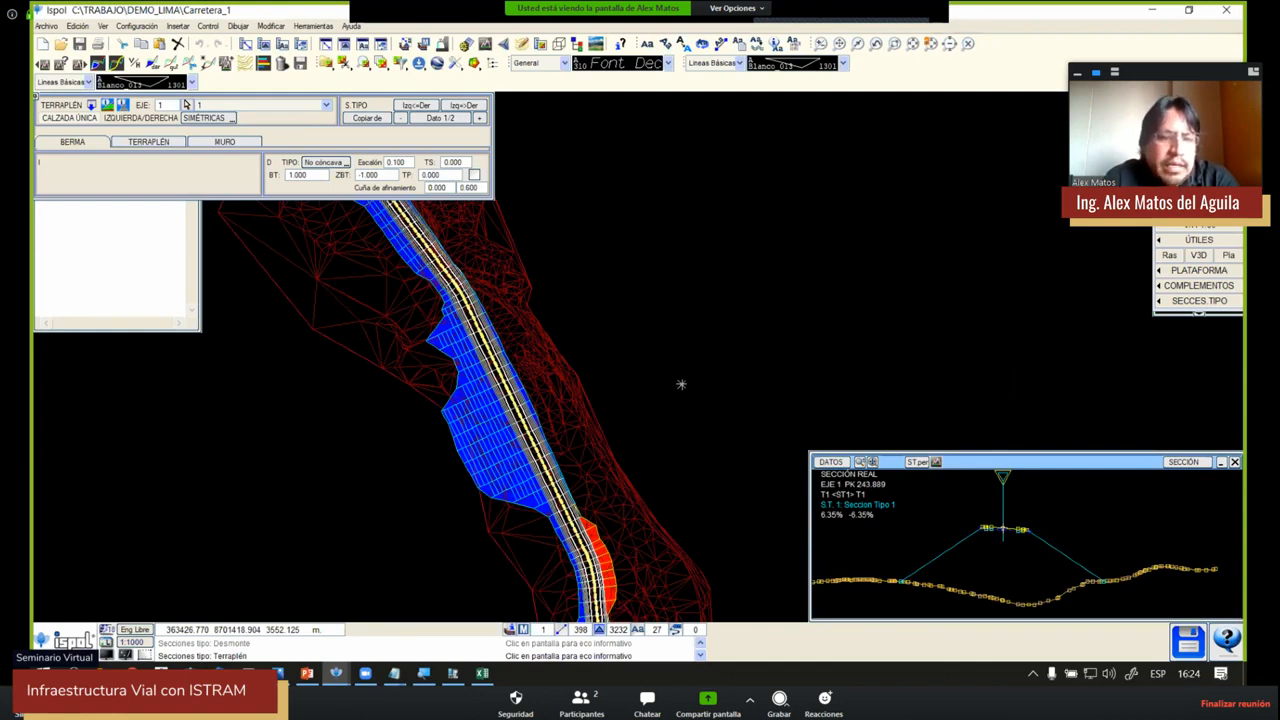
# Switch to the Autopista_190km project, examine the highway interchange and roundabout in plan, and return to the Carretera_1 project
pyautogui.click(336, 673)
pyautogui.click(273, 628)
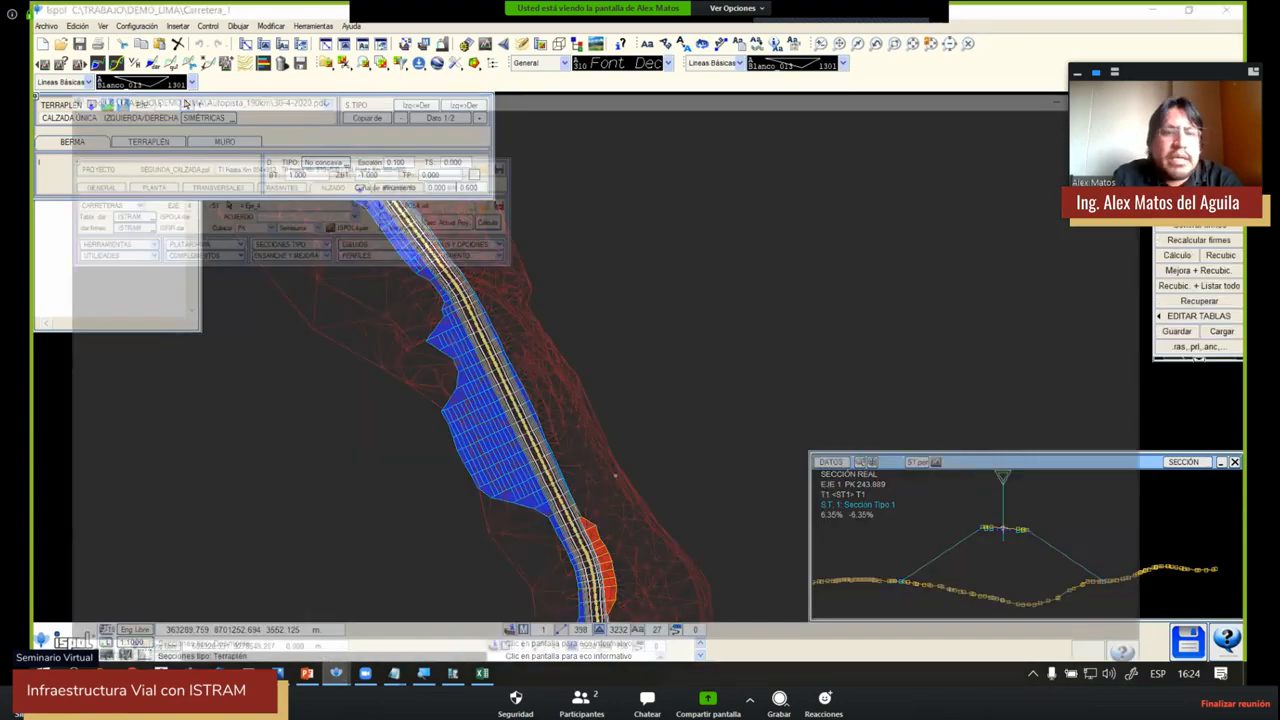
pyautogui.scroll(-3, 474, 318)
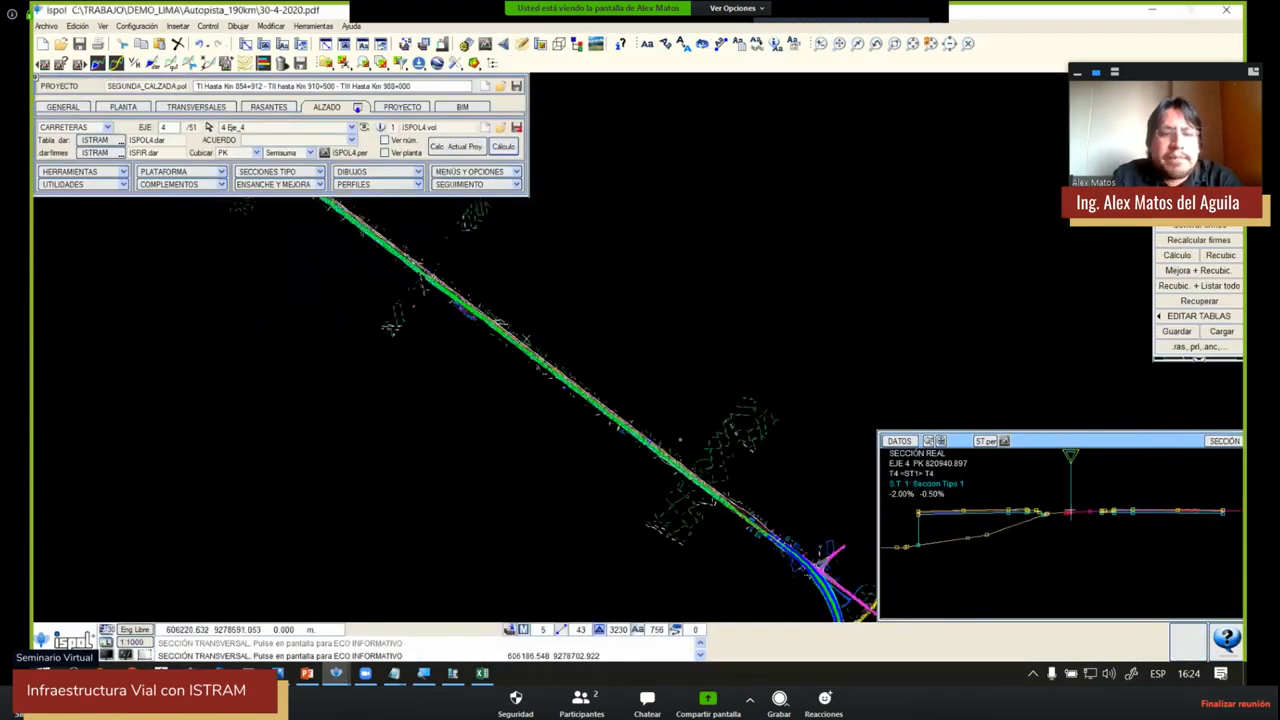
pyautogui.scroll(4, 510, 320)
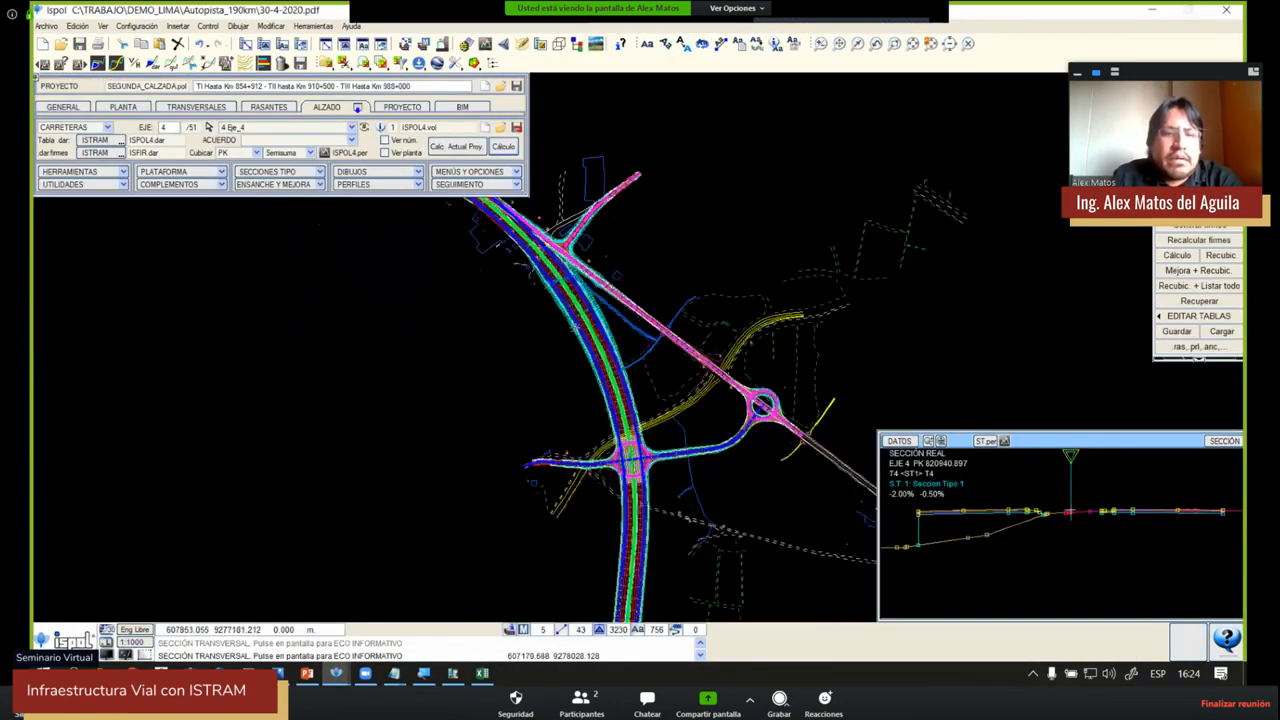
pyautogui.scroll(2, 575, 255)
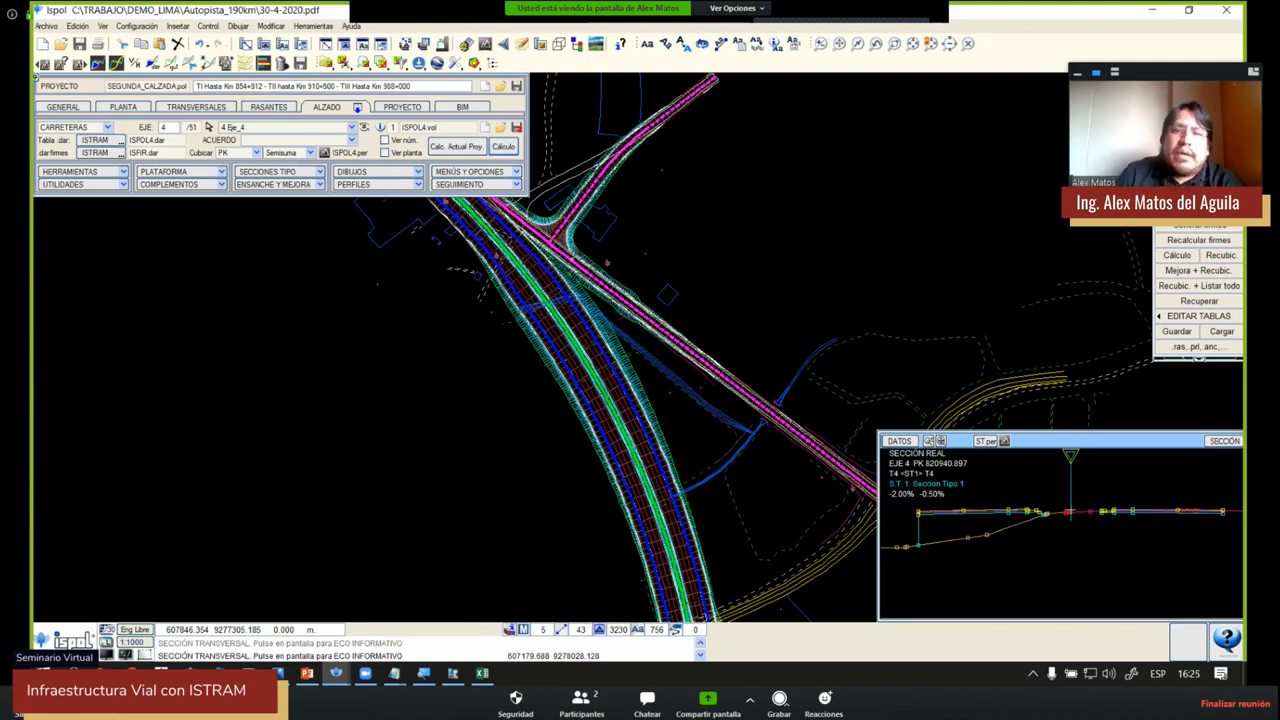
pyautogui.click(1150, 14)
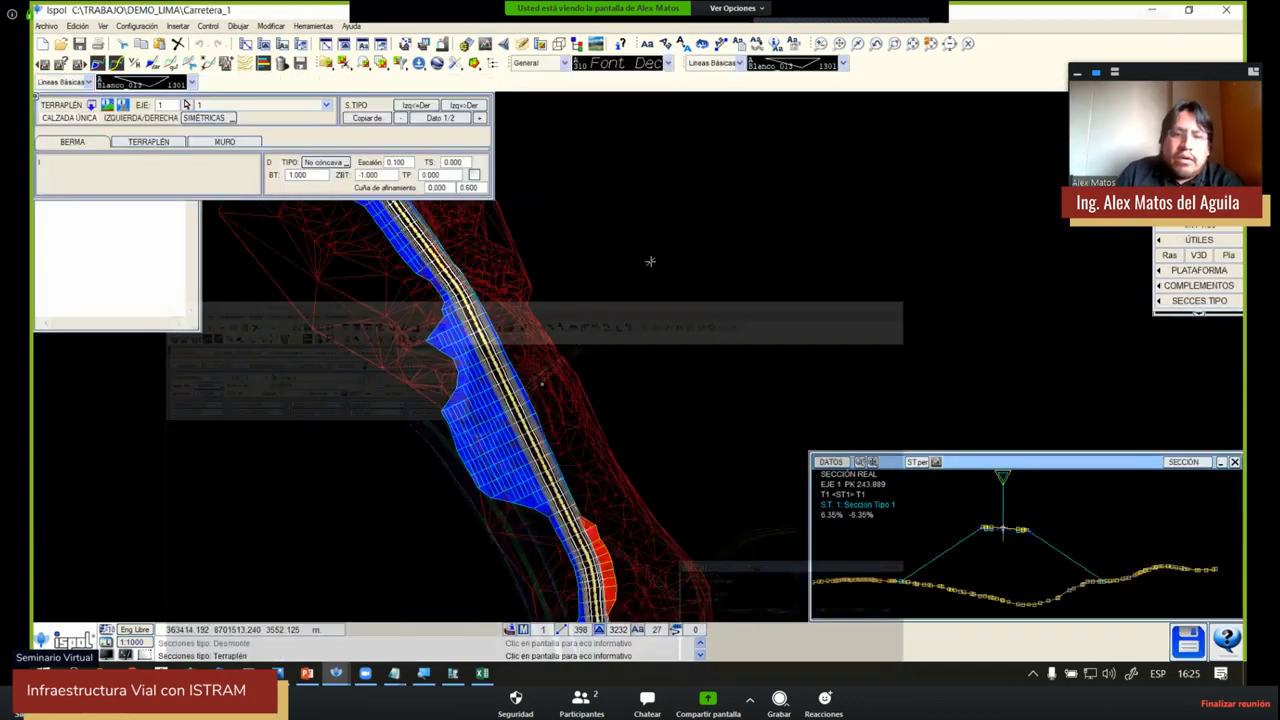
# Open the drainage structures (Obras de fábrica), view the 2 m box culvert type in 3D, and return to the elevation options
pyautogui.scroll(-2, 572, 257)
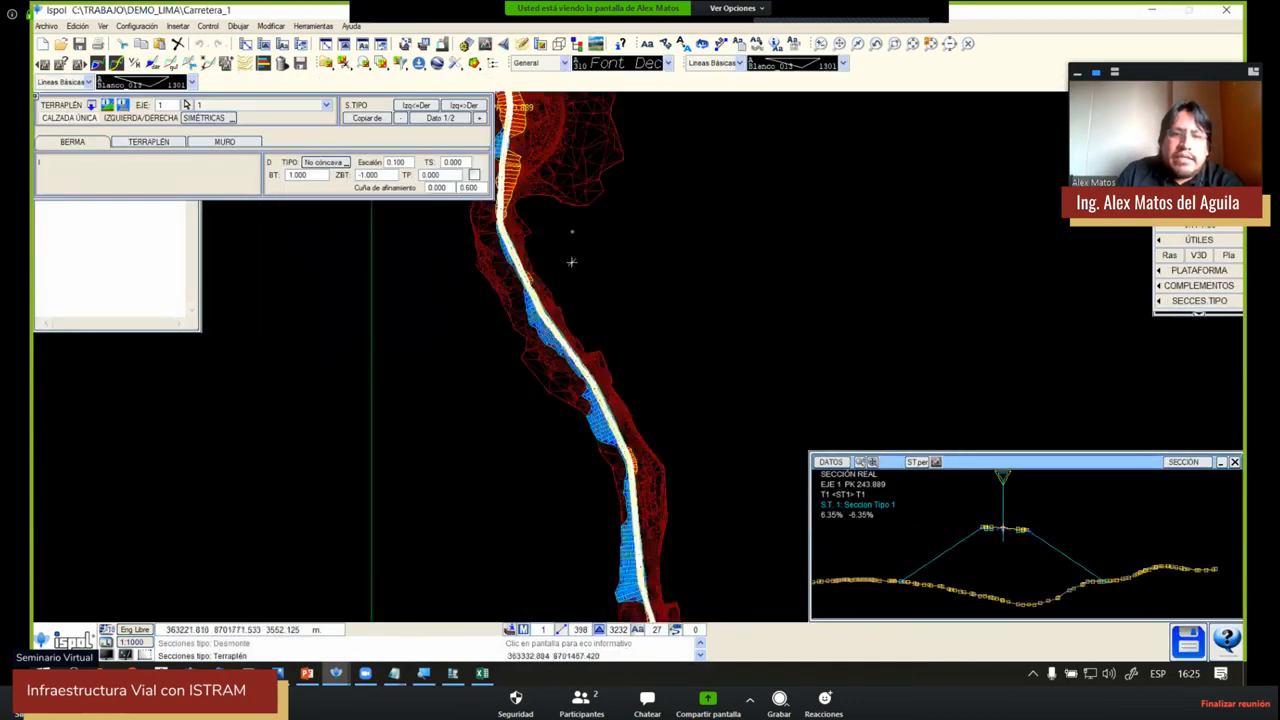
pyautogui.moveTo(571, 263); pyautogui.dragTo(642, 530, button='middle')
pyautogui.scroll(2, 583, 304)
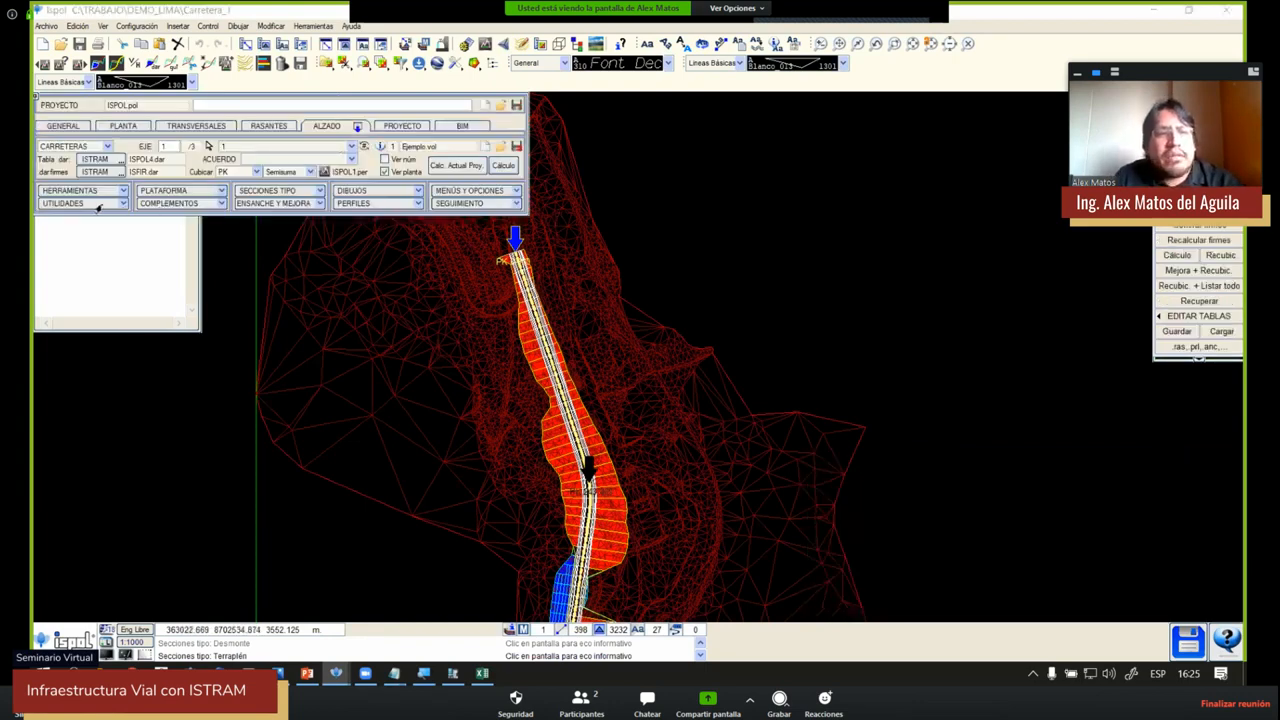
pyautogui.click(85, 192)
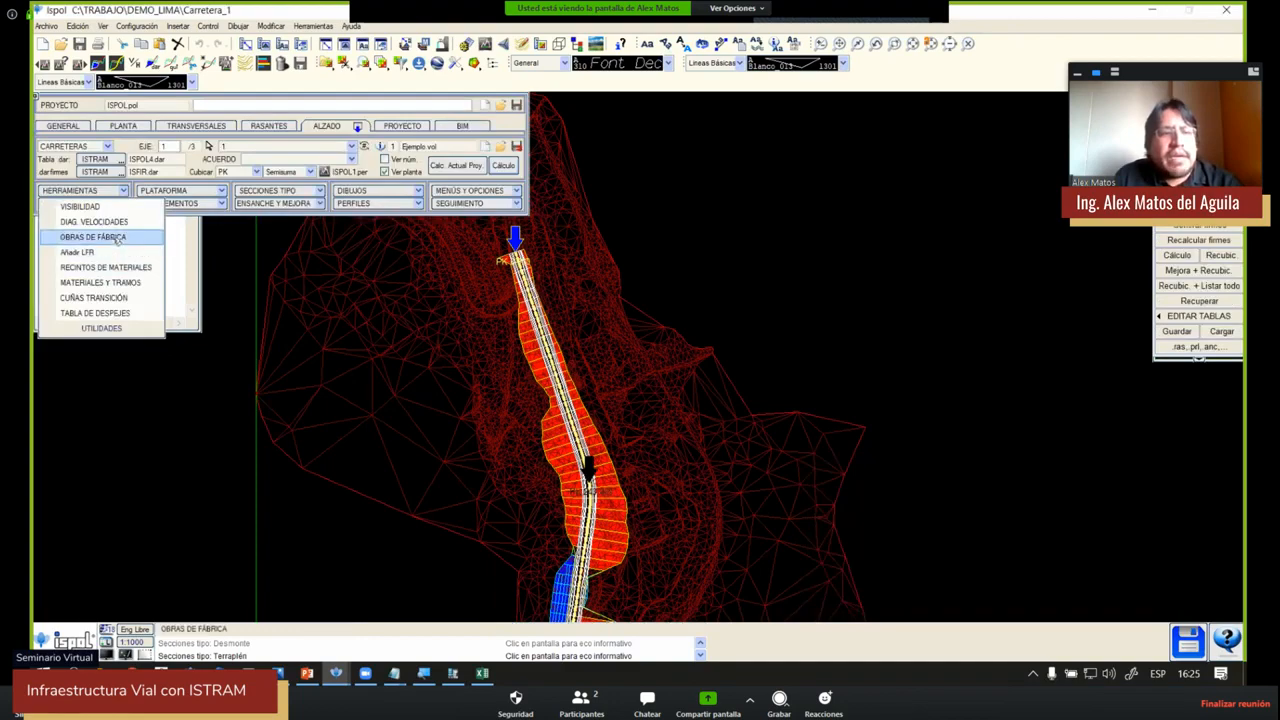
pyautogui.click(113, 238)
pyautogui.click(469, 114)
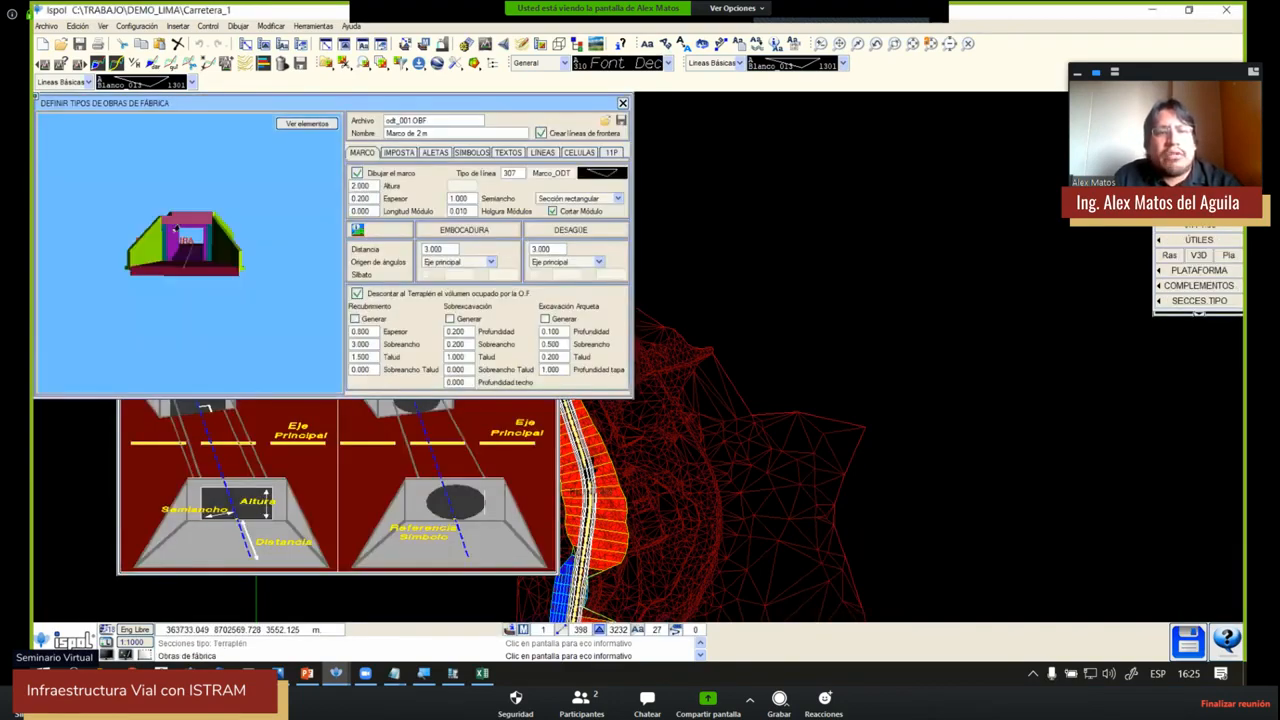
pyautogui.moveTo(177, 229); pyautogui.dragTo(214, 262)
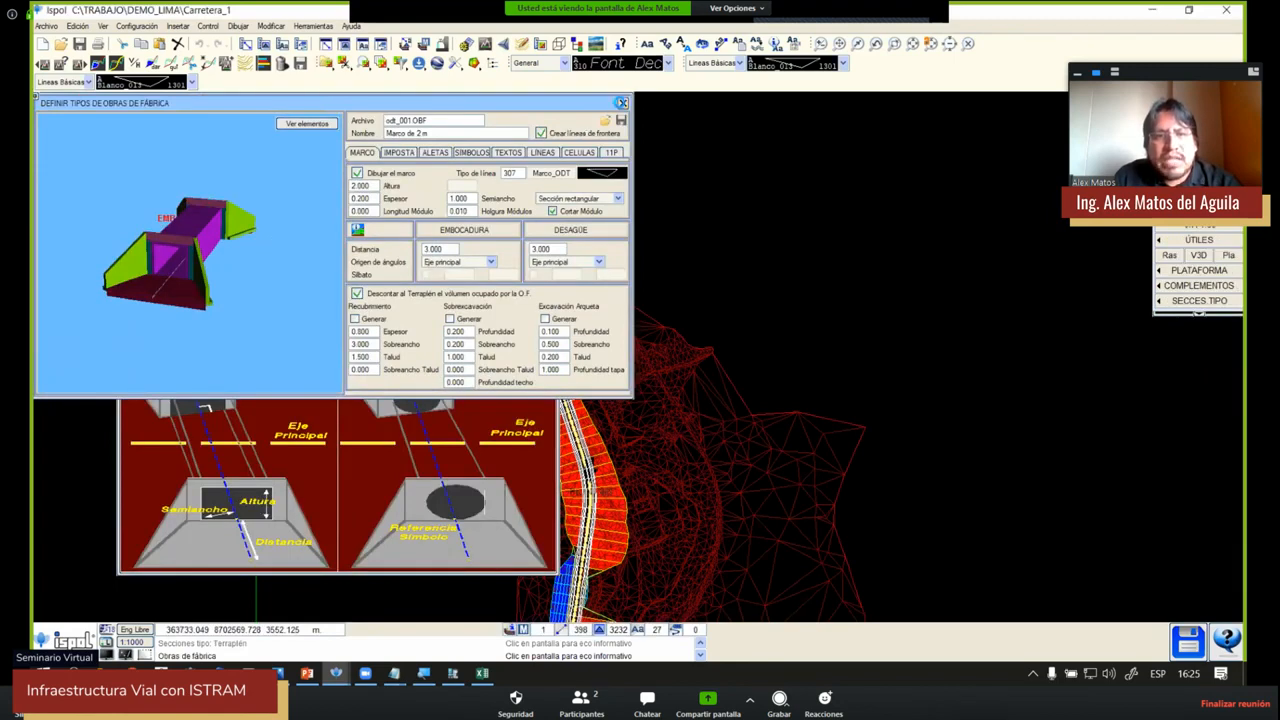
pyautogui.click(621, 103)
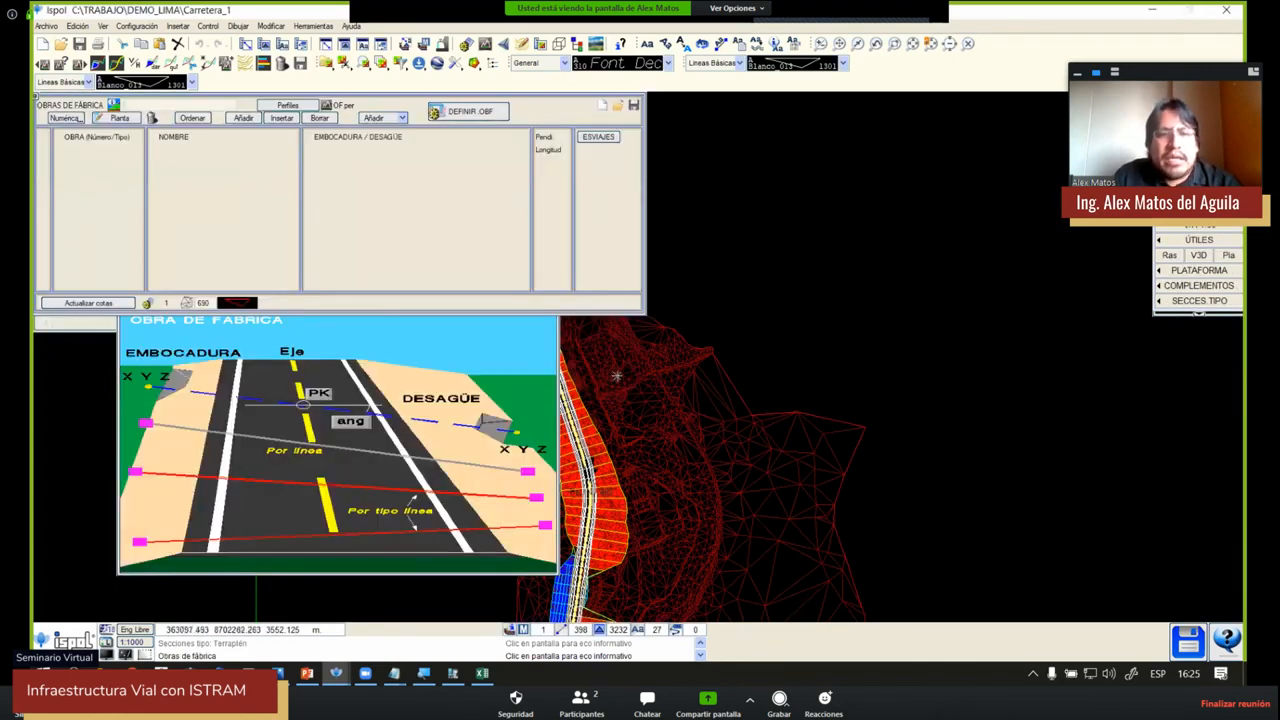
pyautogui.moveTo(865, 226); pyautogui.dragTo(870, 215, button='middle')
pyautogui.moveTo(870, 215); pyautogui.dragTo(1020, 69)
pyautogui.rightClick(541, 285)
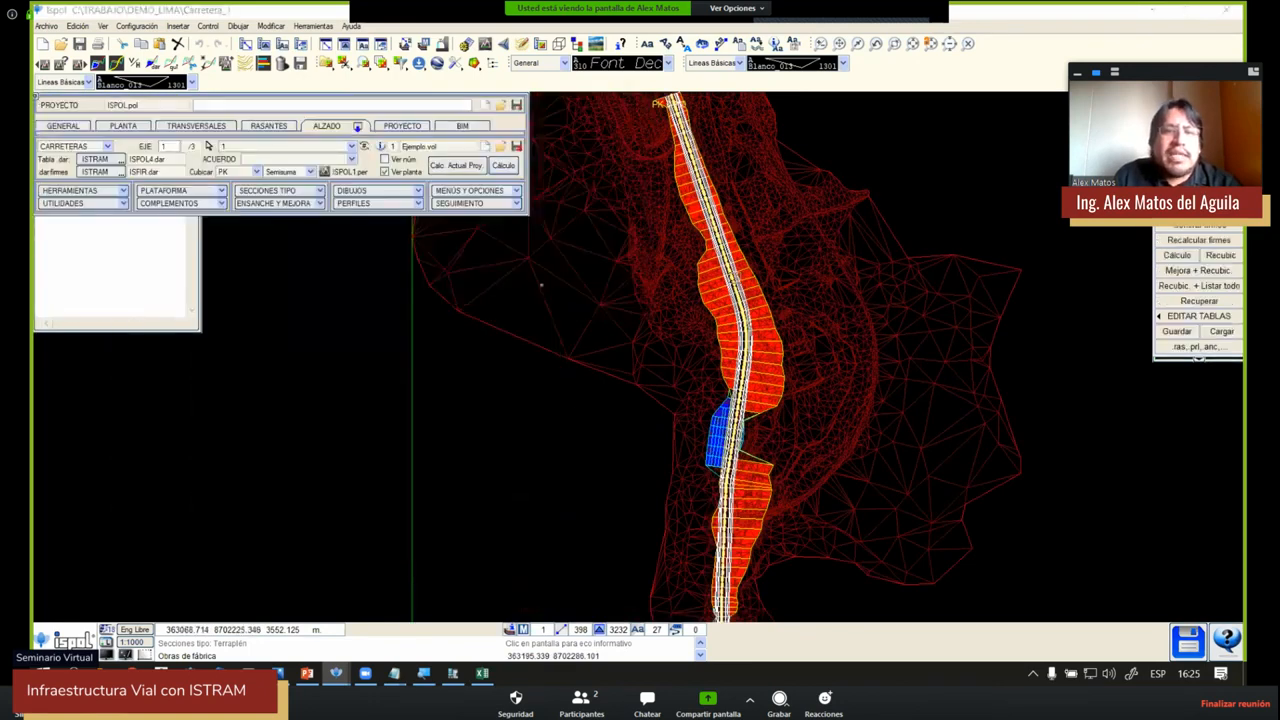
# Decline discarding the unsaved section type data, start the longitudinal profile drawing (P. LONGITUDINAL) and open its .gui template for editing
pyautogui.scroll(-2, 590, 200)
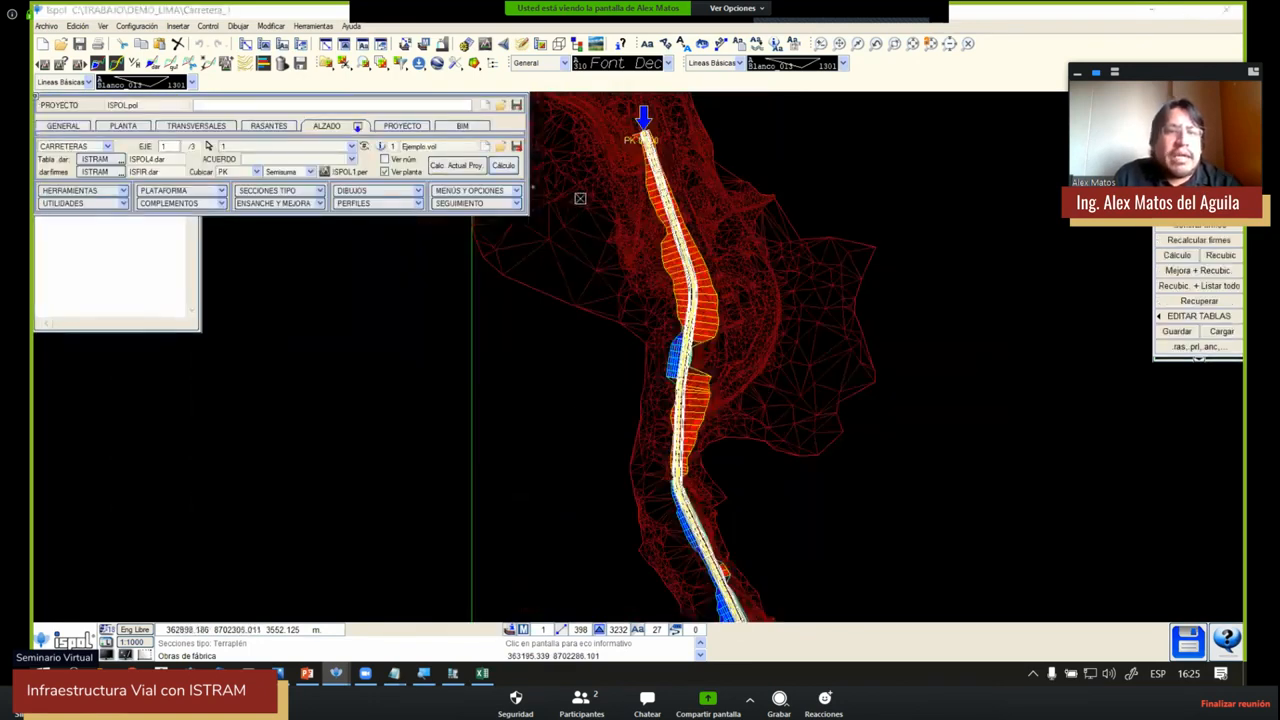
pyautogui.click(360, 192)
pyautogui.click(365, 207)
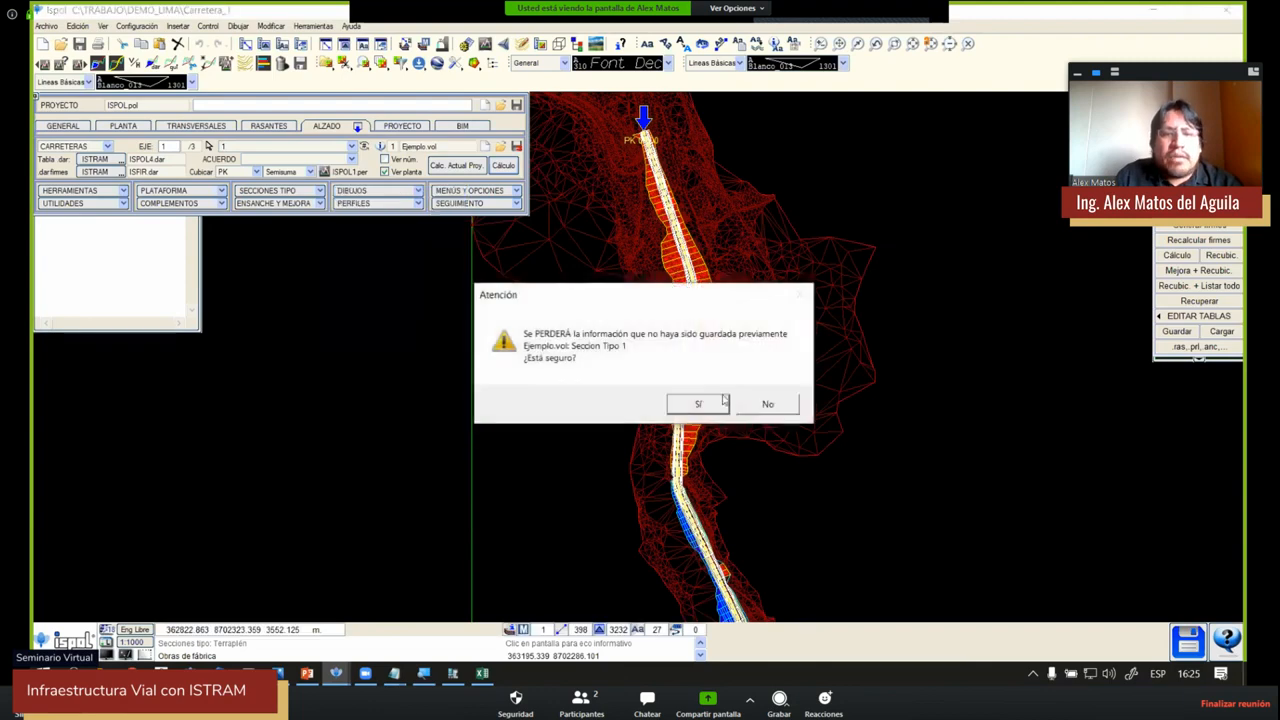
pyautogui.click(767, 404)
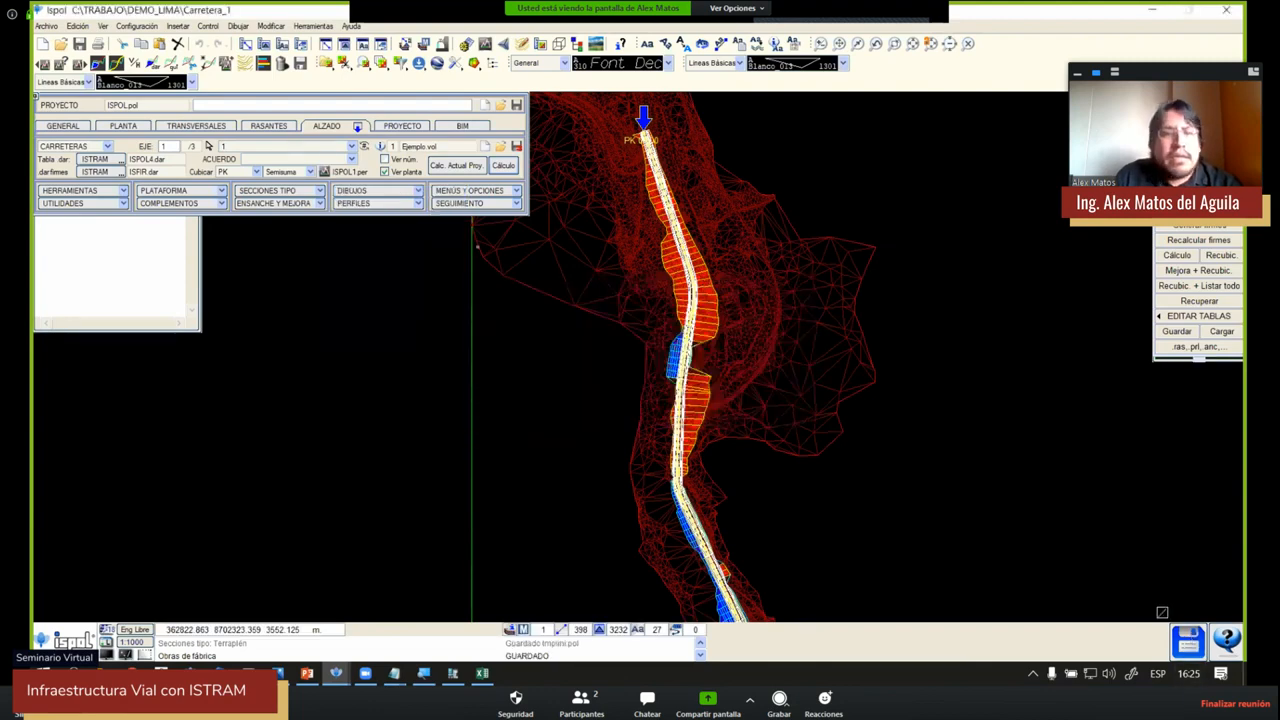
pyautogui.click(378, 190)
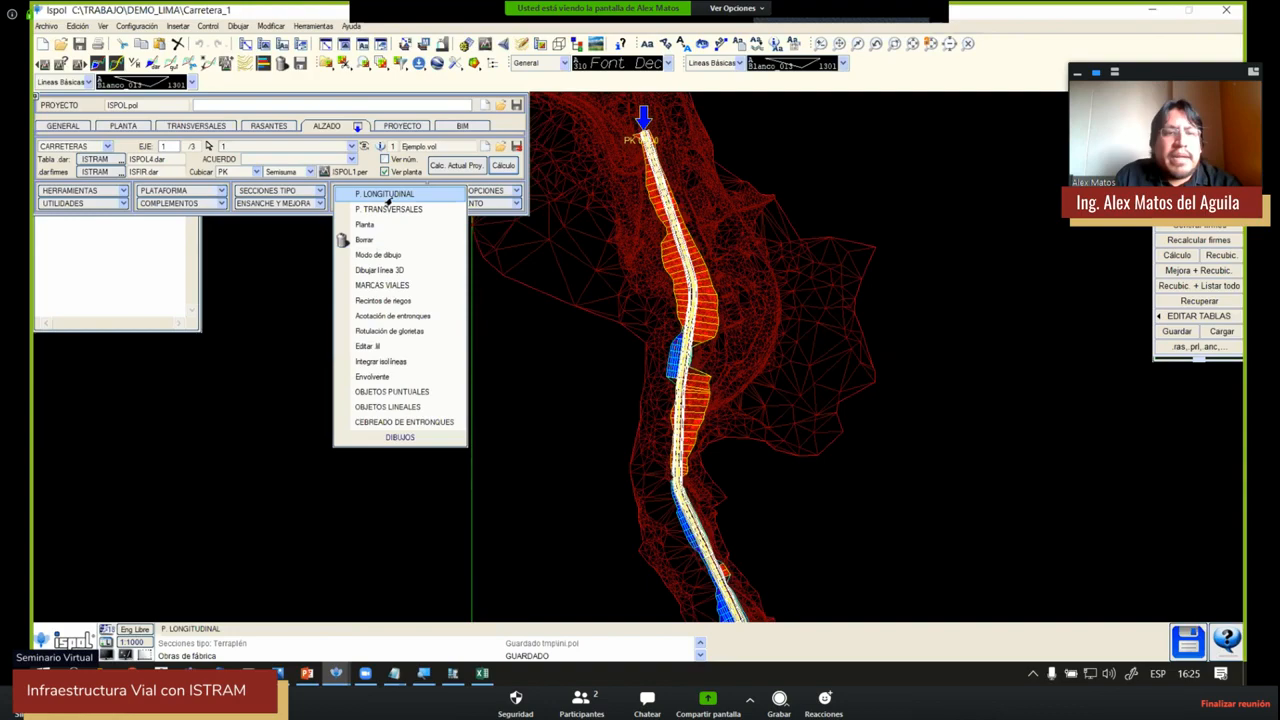
pyautogui.click(388, 199)
pyautogui.click(763, 182)
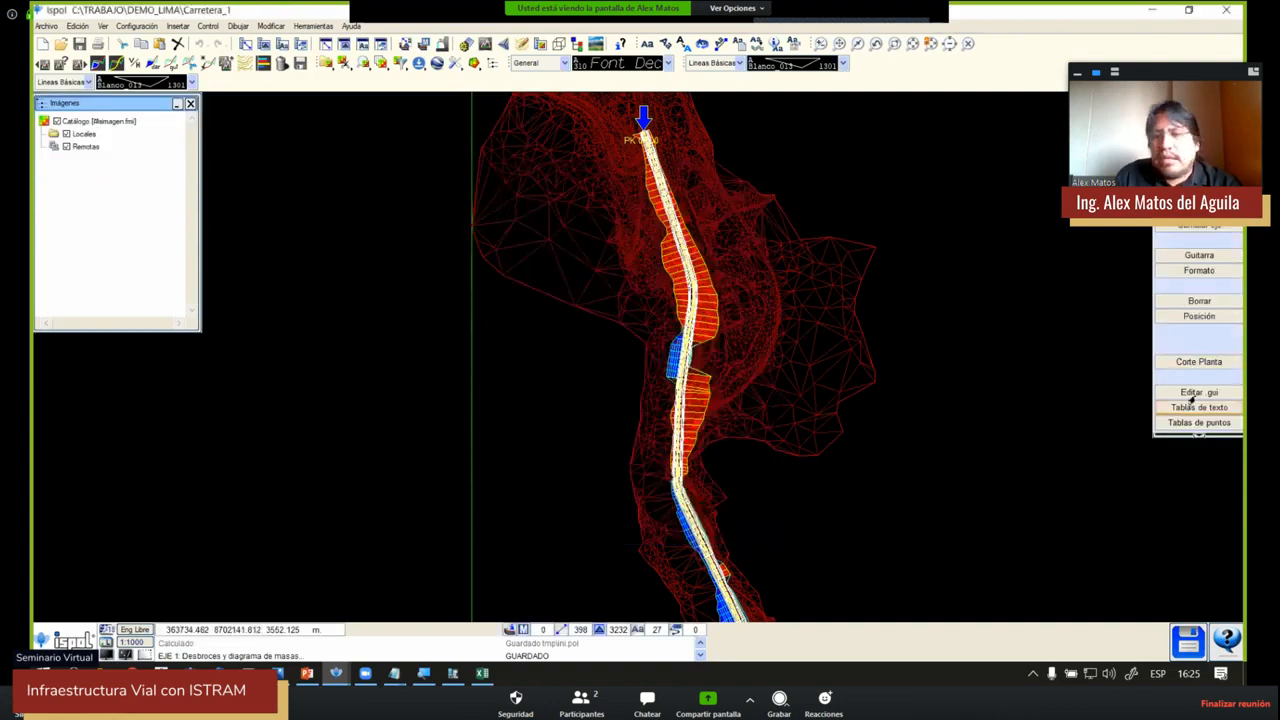
pyautogui.click(1192, 394)
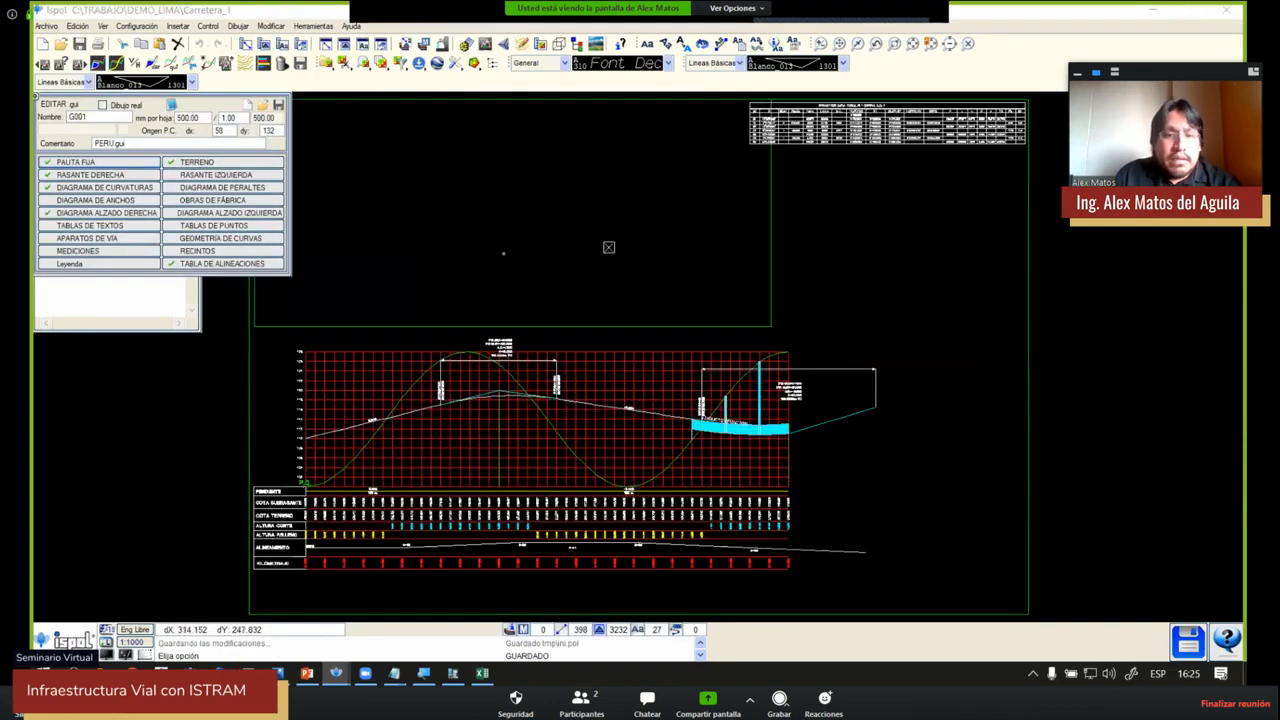
# Load the PERU_2.gui profile template from the LIB_PERU library
pyautogui.click(261, 105)
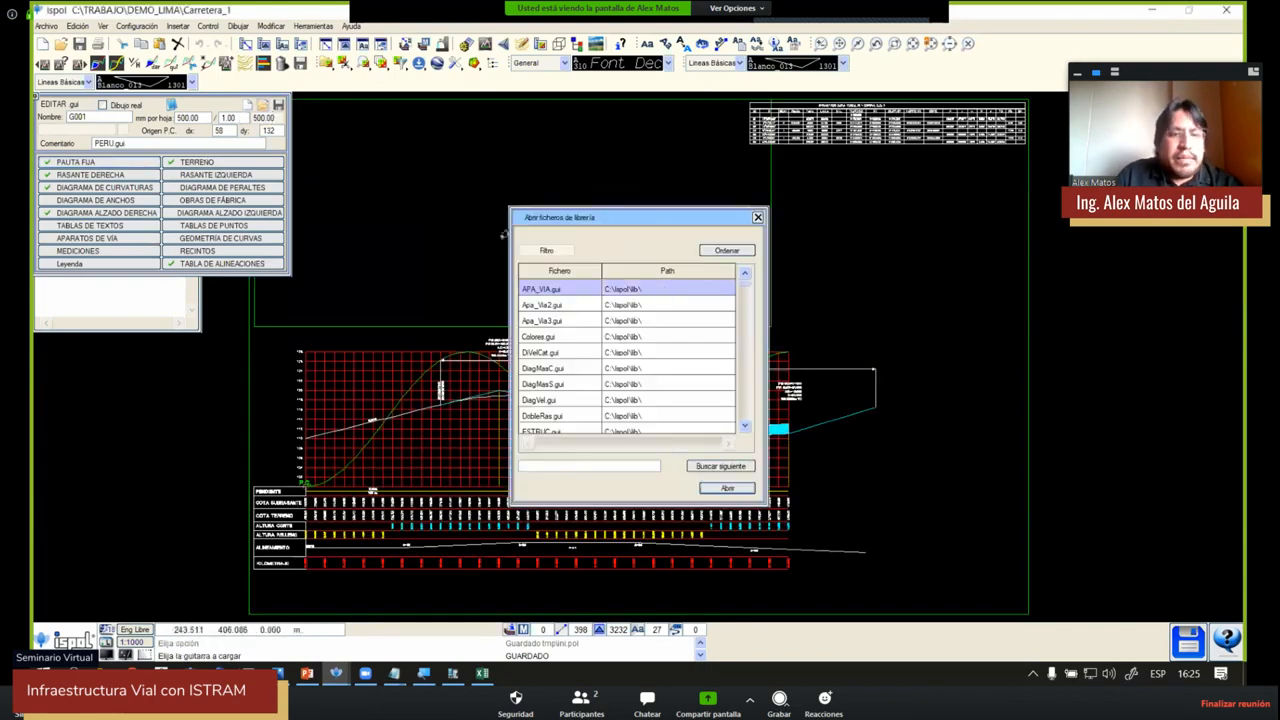
pyautogui.scroll(-5, 650, 330)
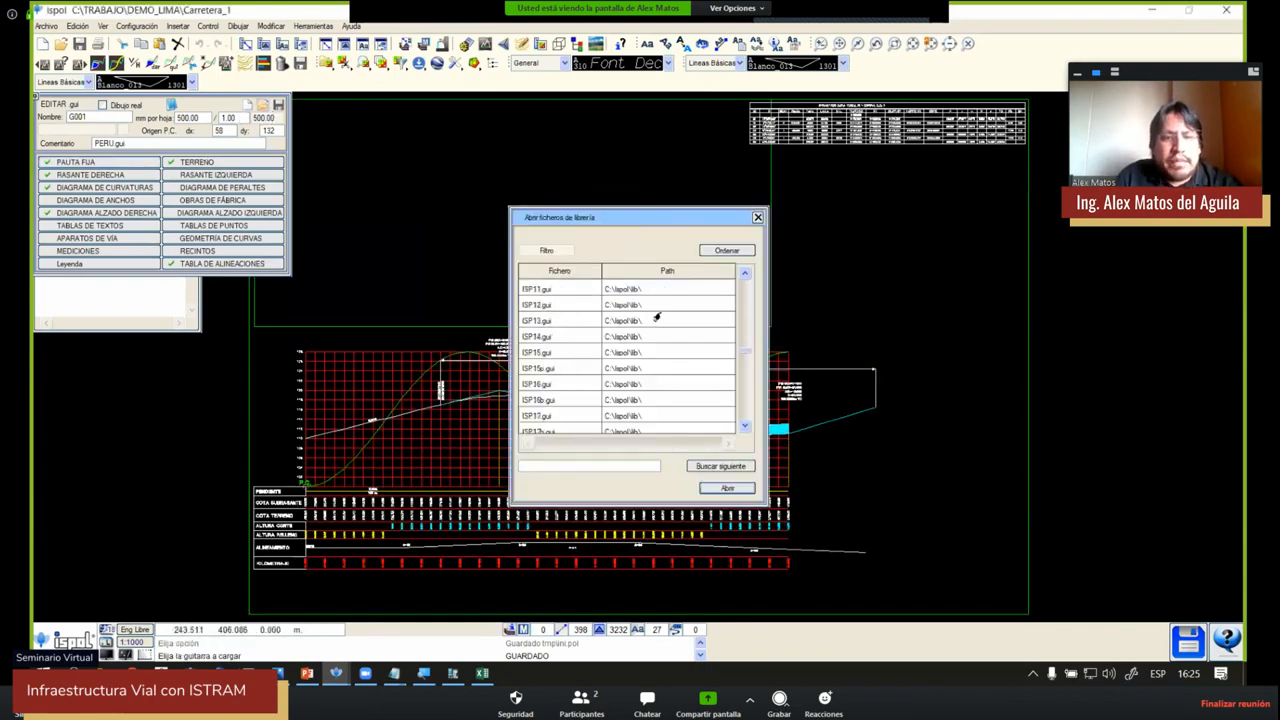
pyautogui.scroll(-3, 655, 330)
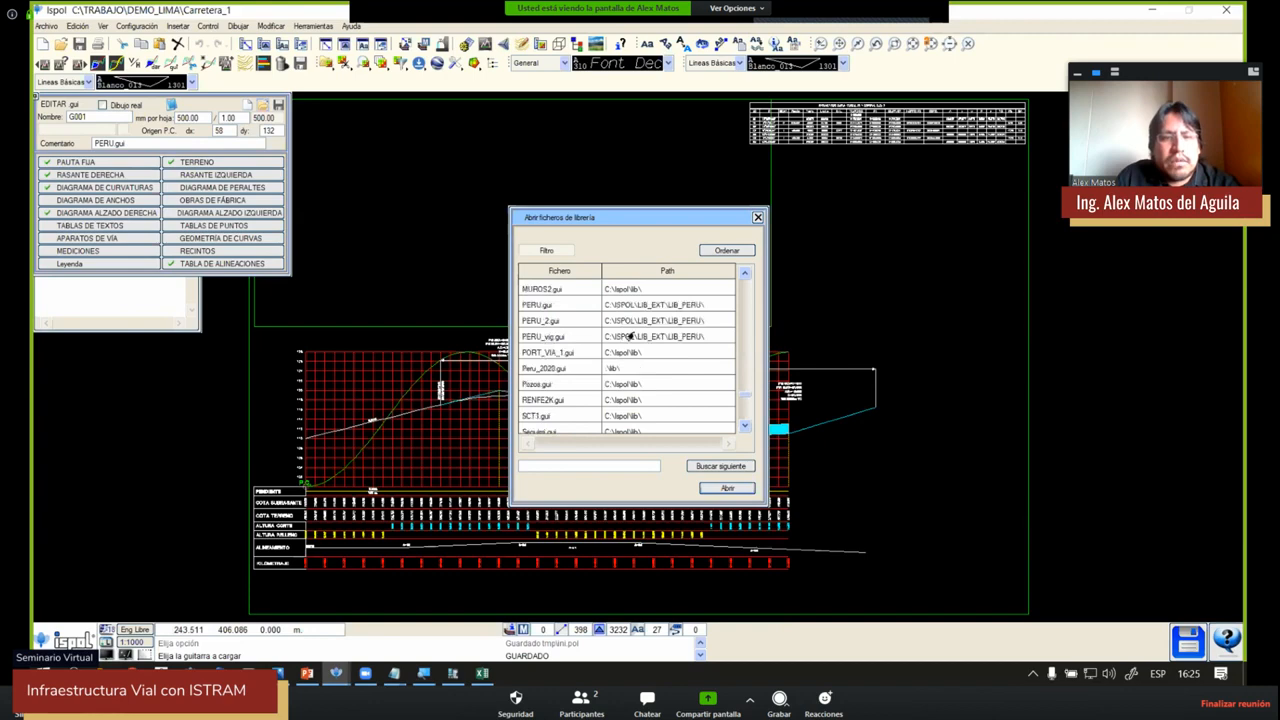
pyautogui.click(558, 318)
pyautogui.click(727, 487)
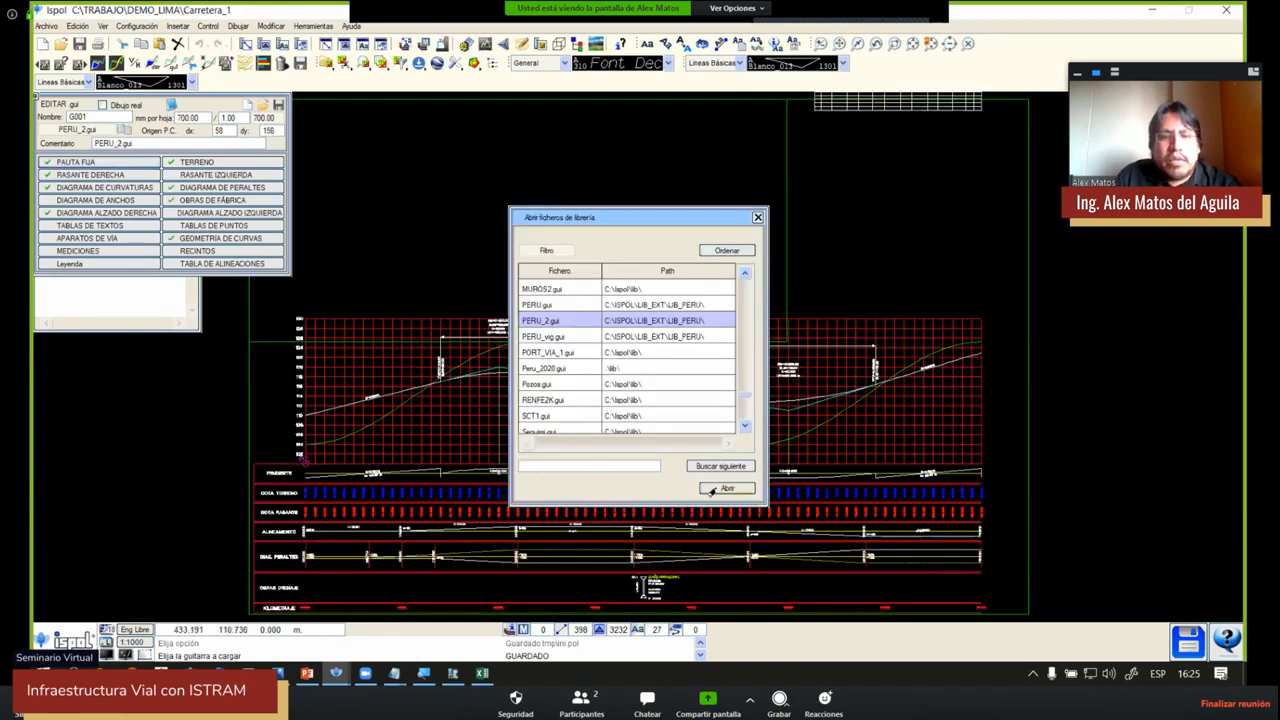
# Examine the template's data bands from slope and terrain elevation down to drainage works, including the main culvert's label at PK 0+350
pyautogui.scroll(3, 783, 493)
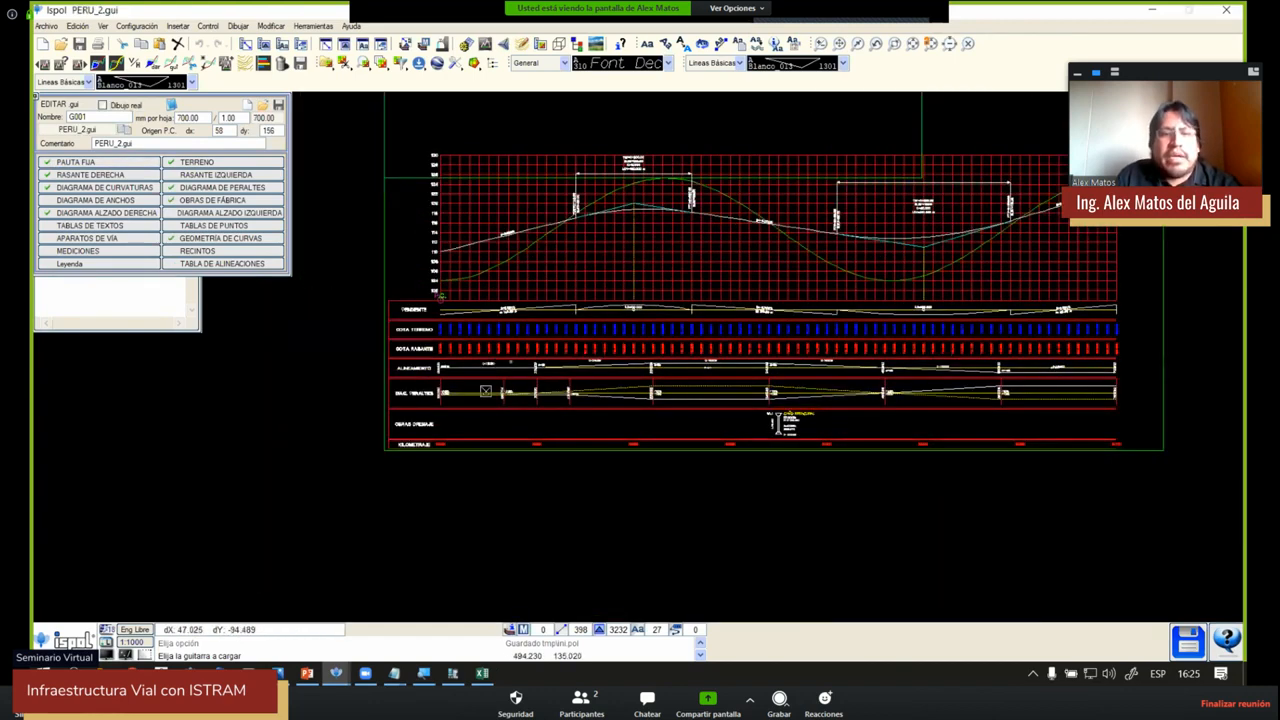
pyautogui.scroll(2, 455, 349)
pyautogui.scroll(2, 430, 345)
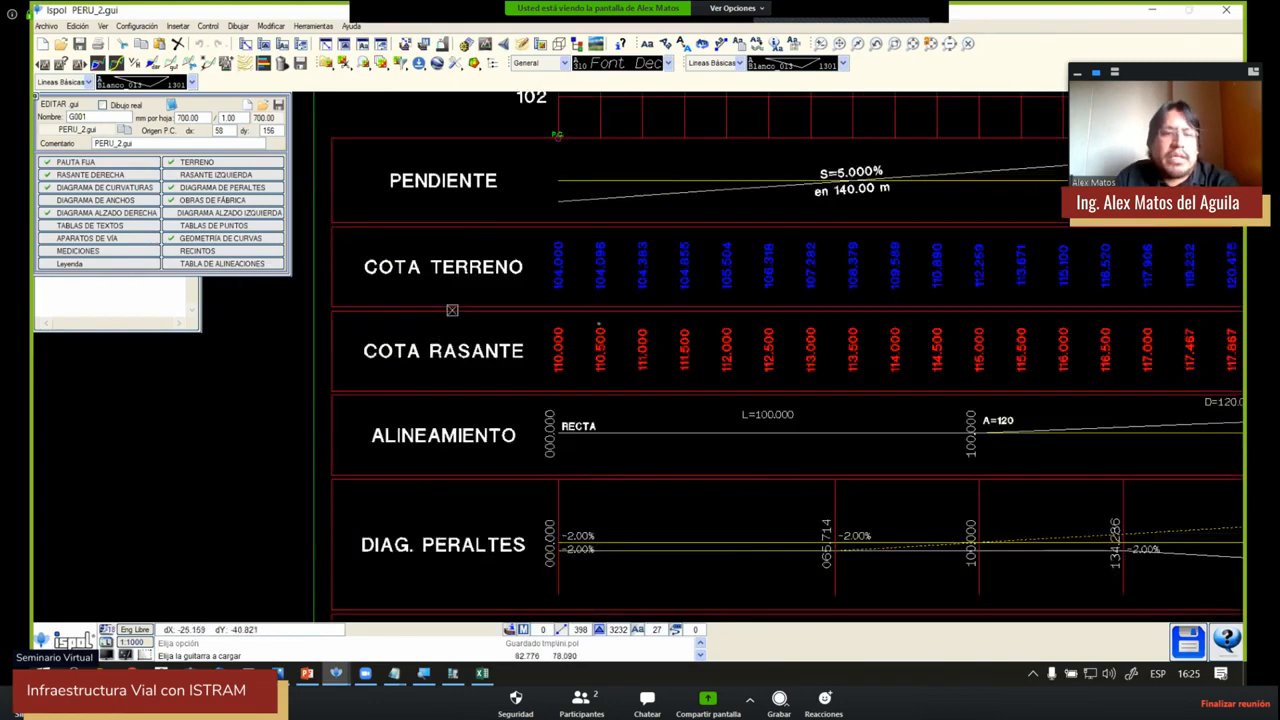
pyautogui.scroll(-3, 495, 381)
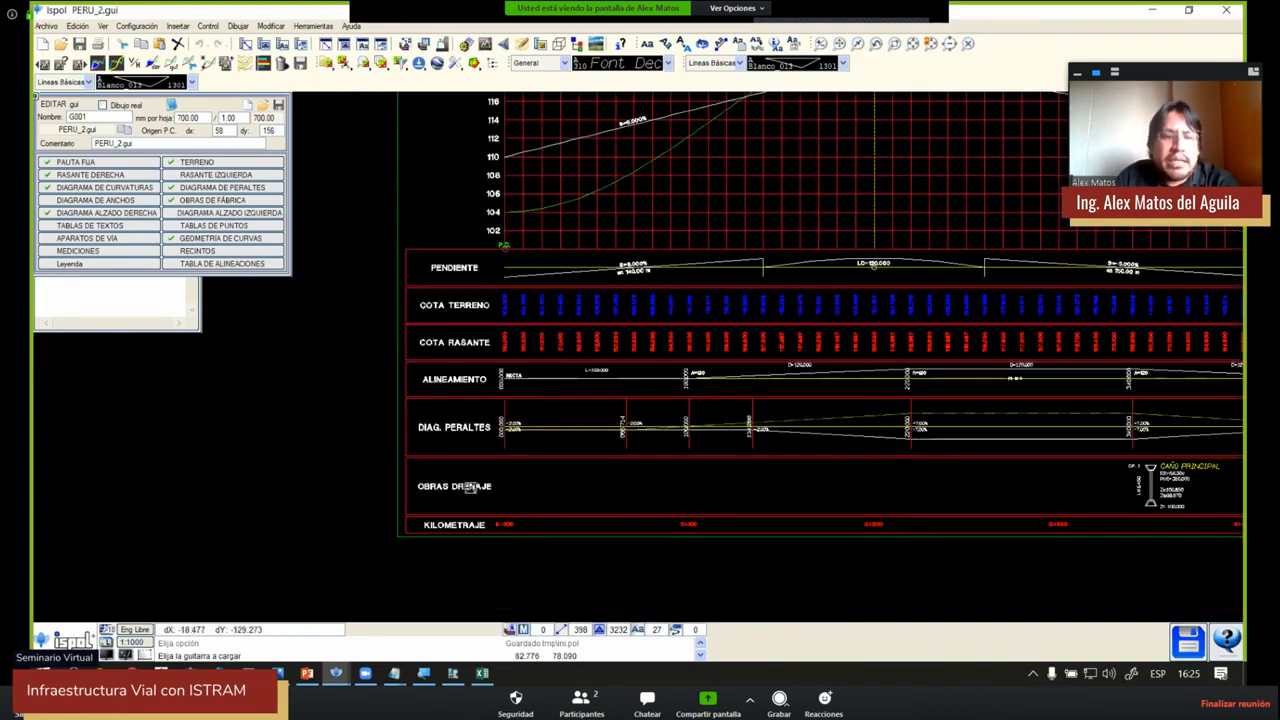
pyautogui.scroll(1, 470, 485)
pyautogui.scroll(2, 470, 485)
pyautogui.scroll(-2, 325, 454)
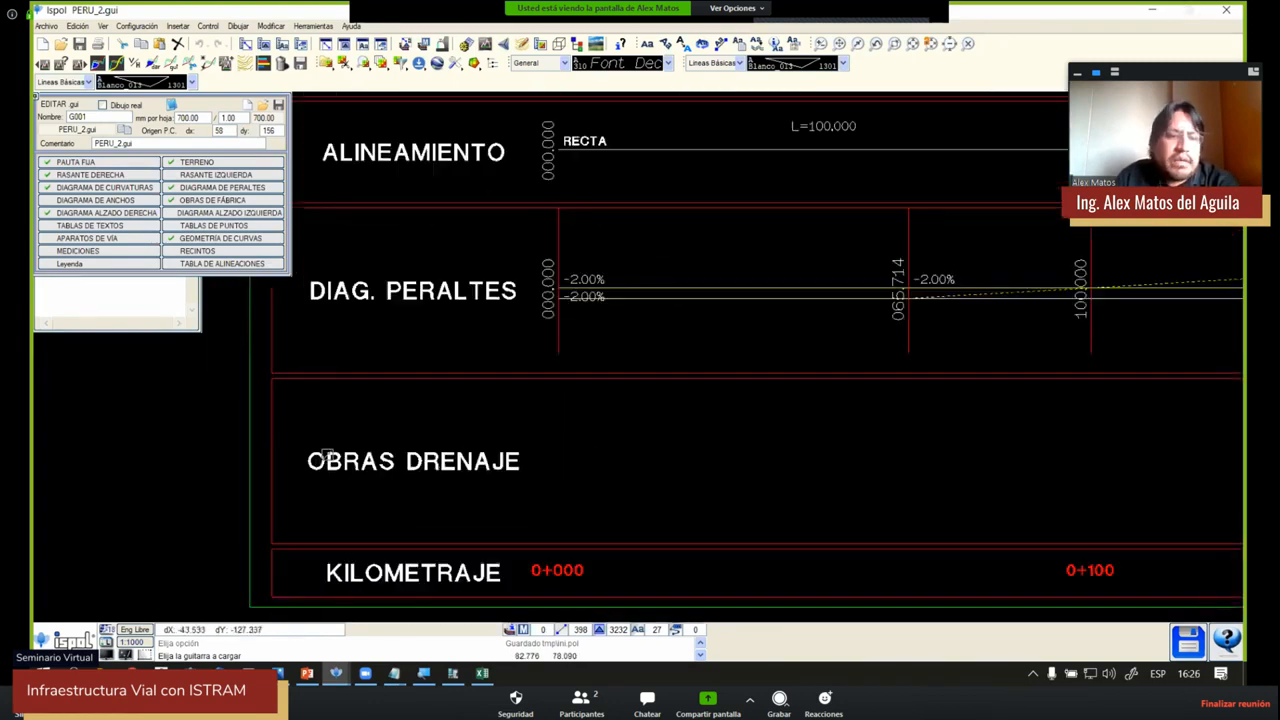
pyautogui.moveTo(894, 449); pyautogui.dragTo(168, 424, button='middle')
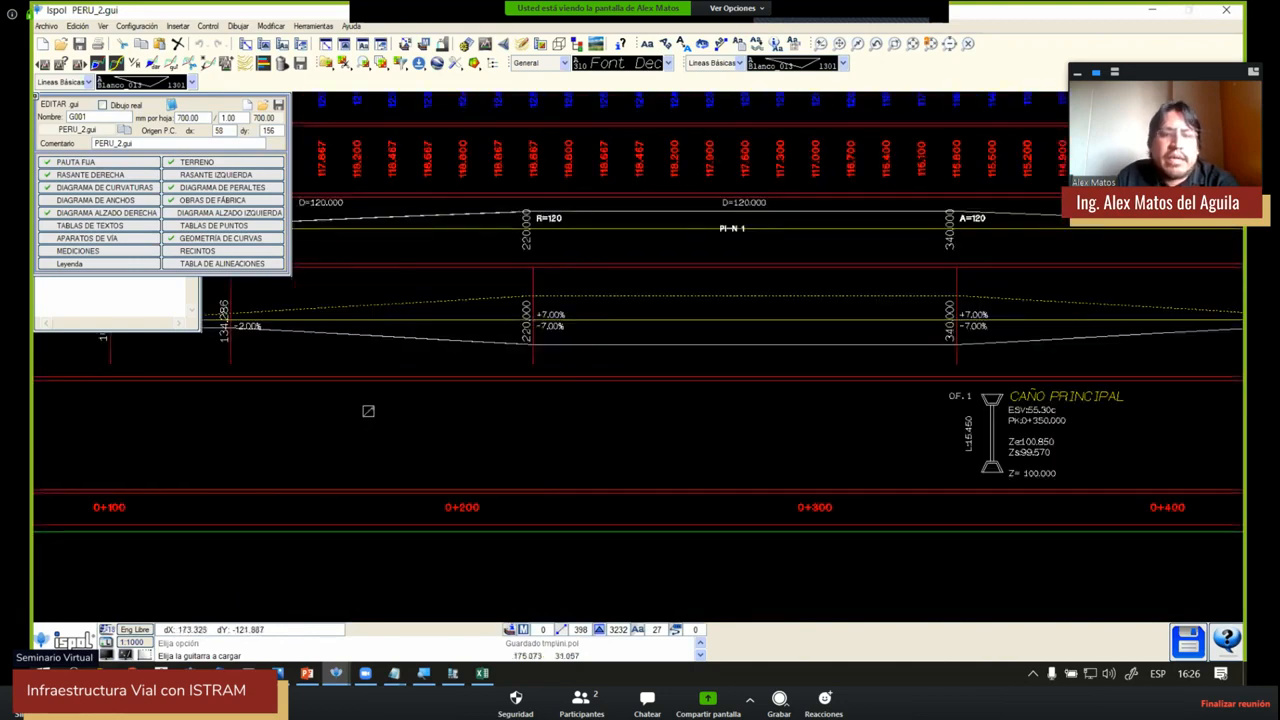
pyautogui.scroll(-2, 369, 412)
pyautogui.moveTo(806, 454); pyautogui.dragTo(618, 449, button='middle')
pyautogui.scroll(2, 618, 449)
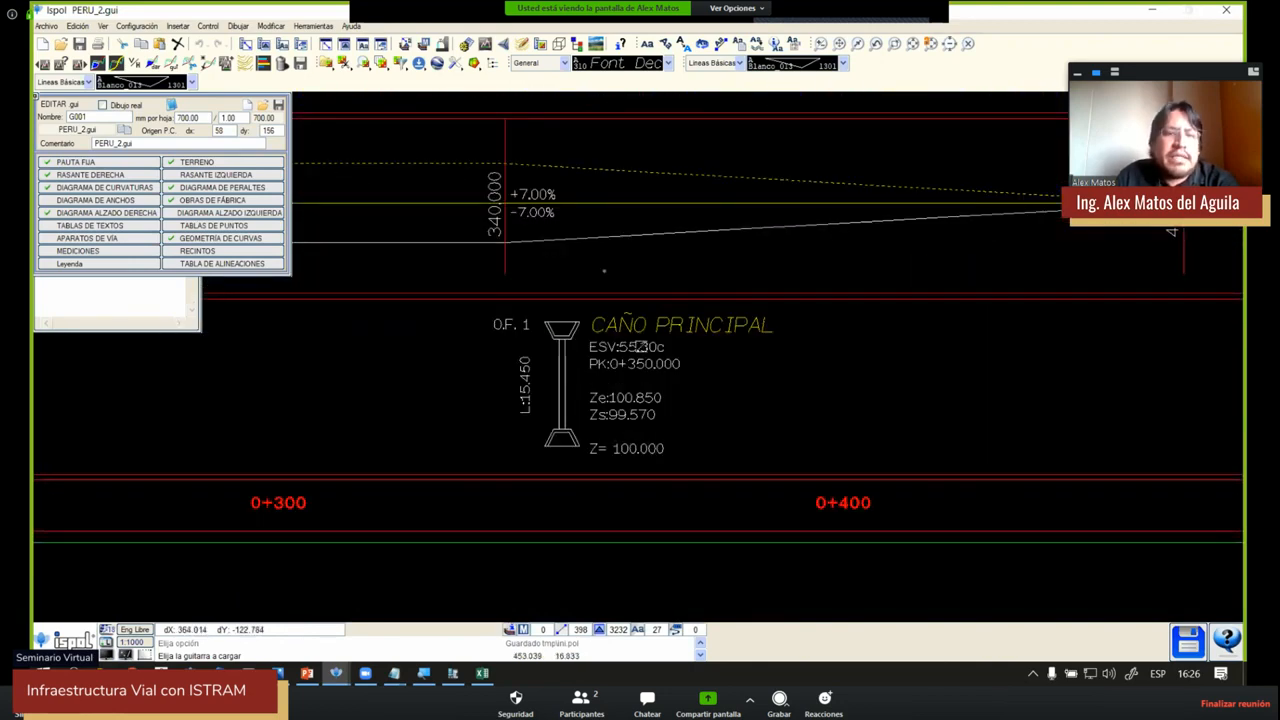
pyautogui.scroll(-2, 590, 338)
pyautogui.scroll(-1, 590, 338)
# Examine the vertical curve annotations above the grade line and the culvert symbol in the drainage band
pyautogui.moveTo(608, 313); pyautogui.dragTo(596, 439, button='middle')
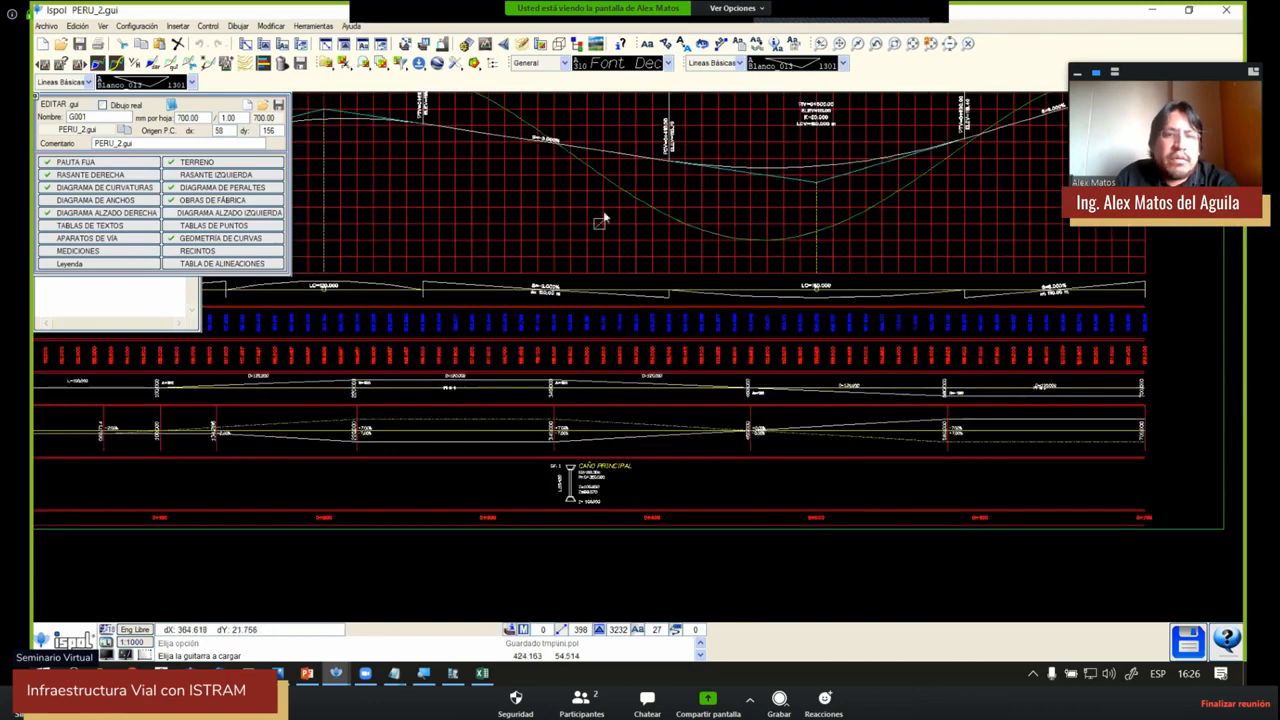
pyautogui.moveTo(602, 219); pyautogui.dragTo(587, 366, button='middle')
pyautogui.scroll(2, 557, 323)
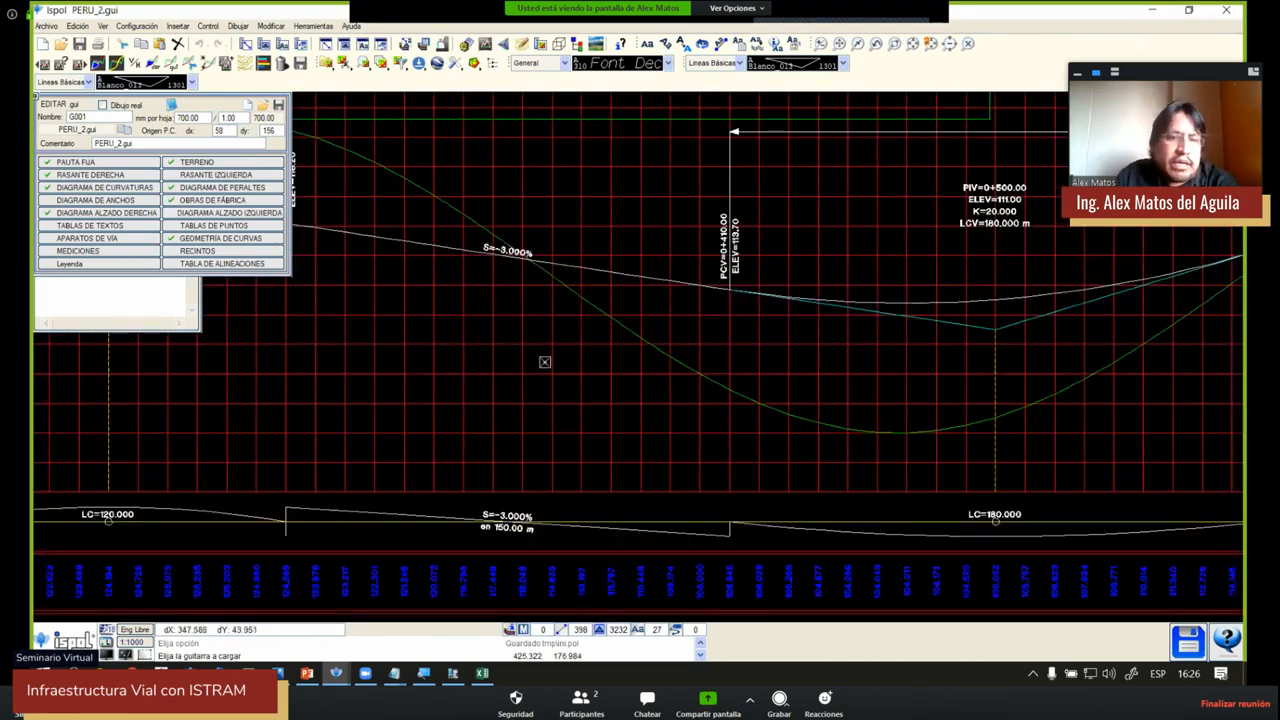
pyautogui.scroll(-2, 564, 271)
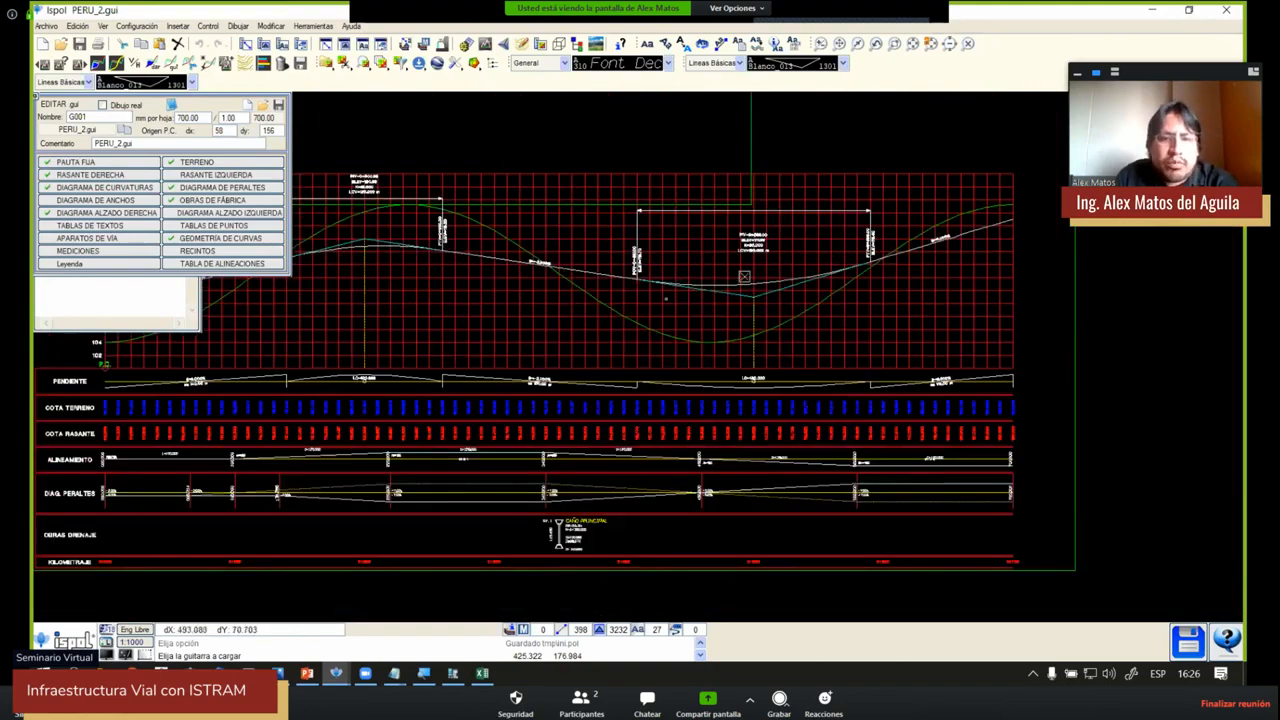
pyautogui.scroll(4, 552, 470)
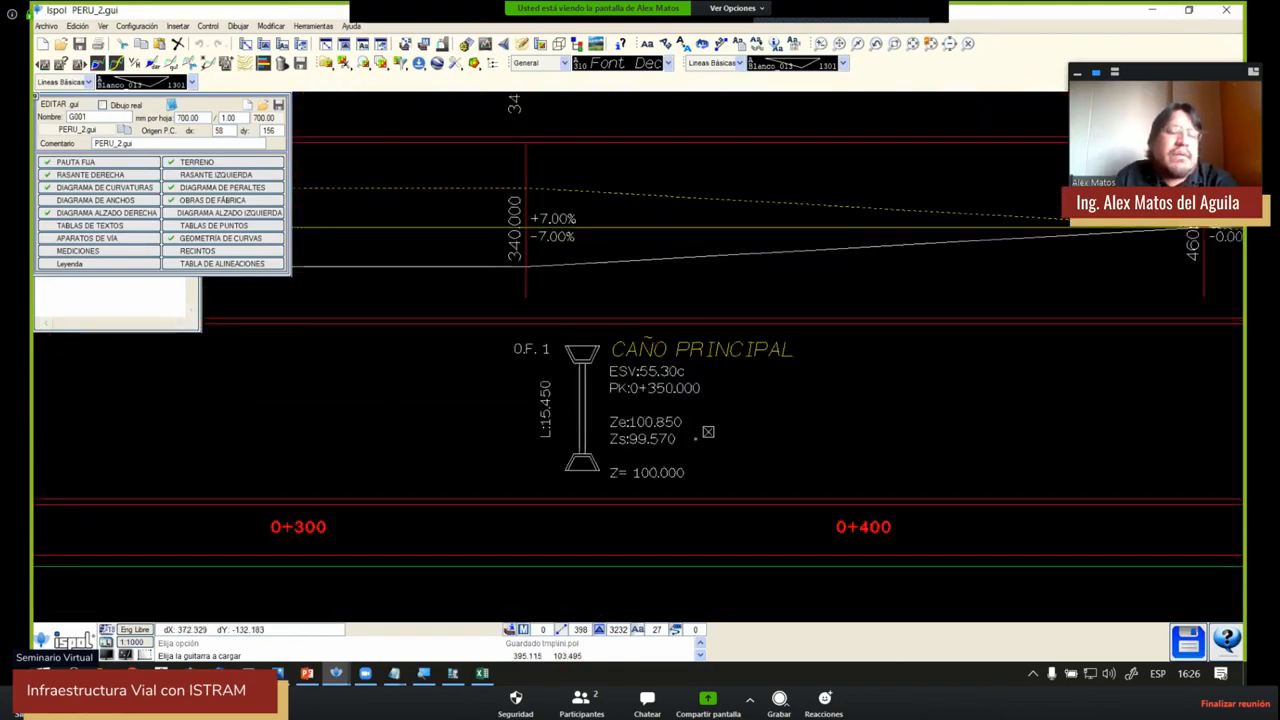
pyautogui.scroll(-3, 644, 330)
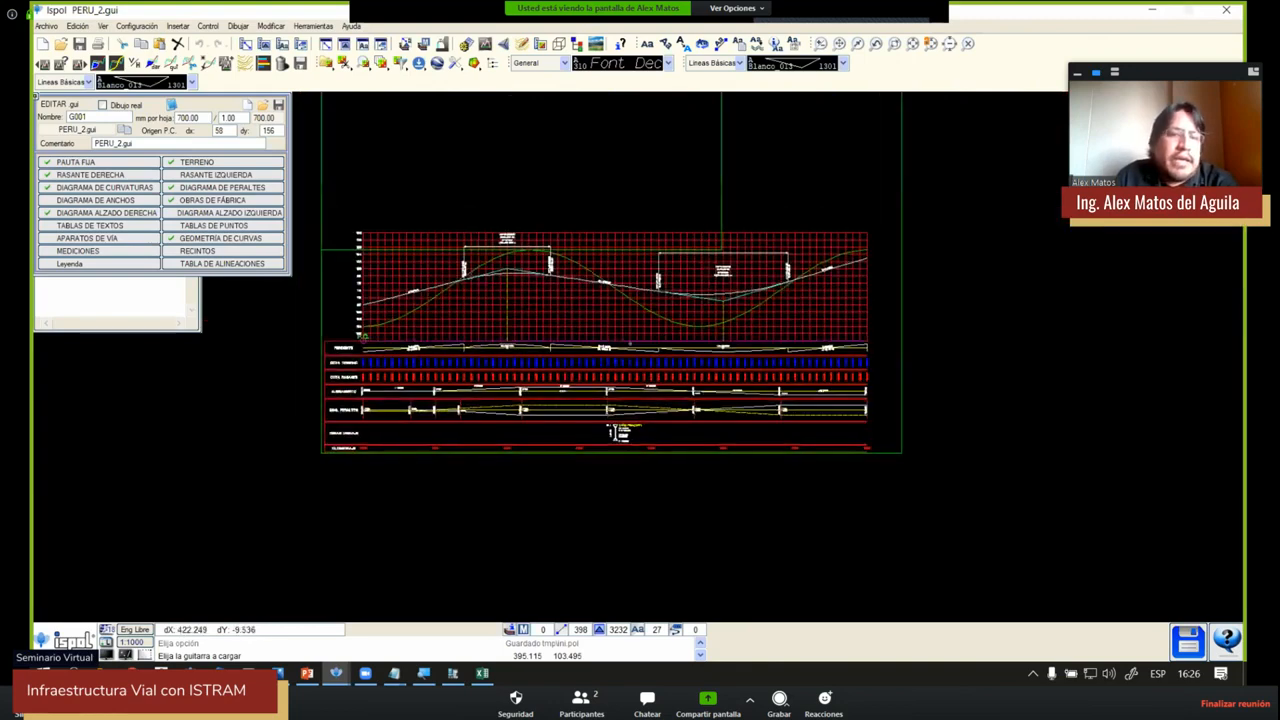
# Examine the template's overall sheet layout and the curve elements table (Cuadro de elementos de curva) above the profile
pyautogui.scroll(1, 655, 335)
pyautogui.moveTo(655, 335); pyautogui.dragTo(686, 342, button='middle')
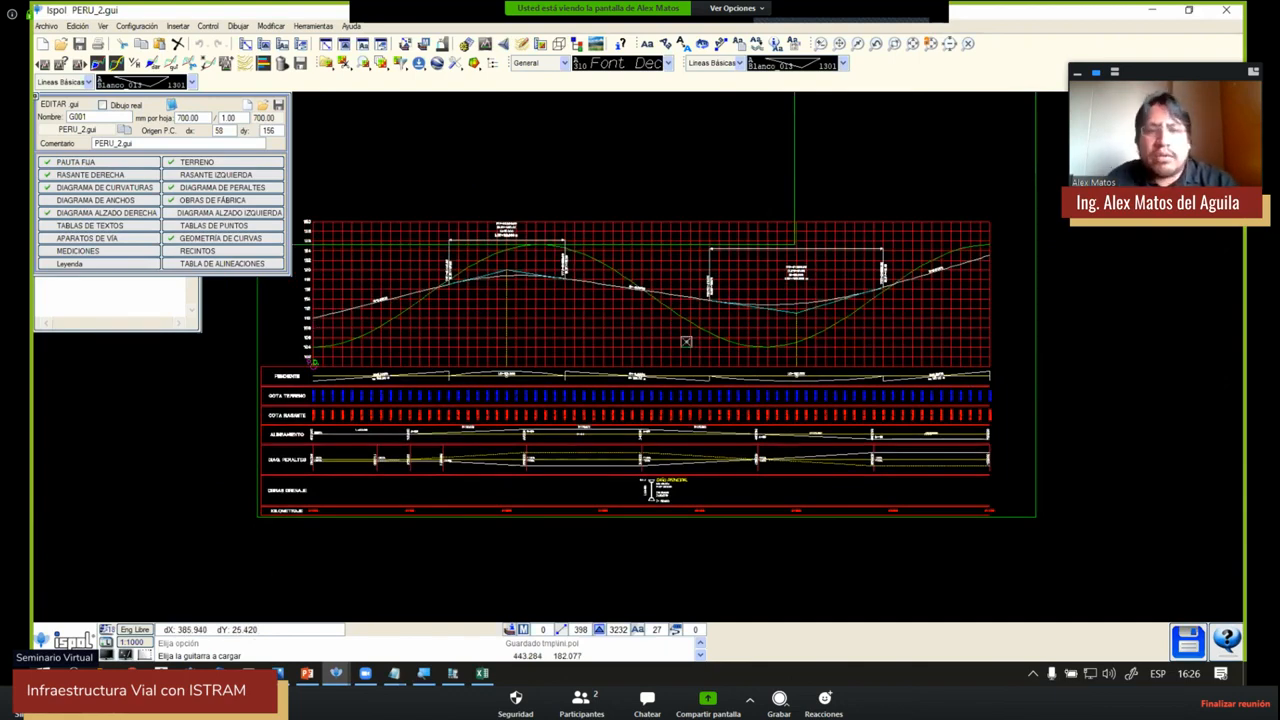
pyautogui.scroll(-2, 786, 209)
pyautogui.moveTo(778, 185); pyautogui.dragTo(687, 330, button='middle')
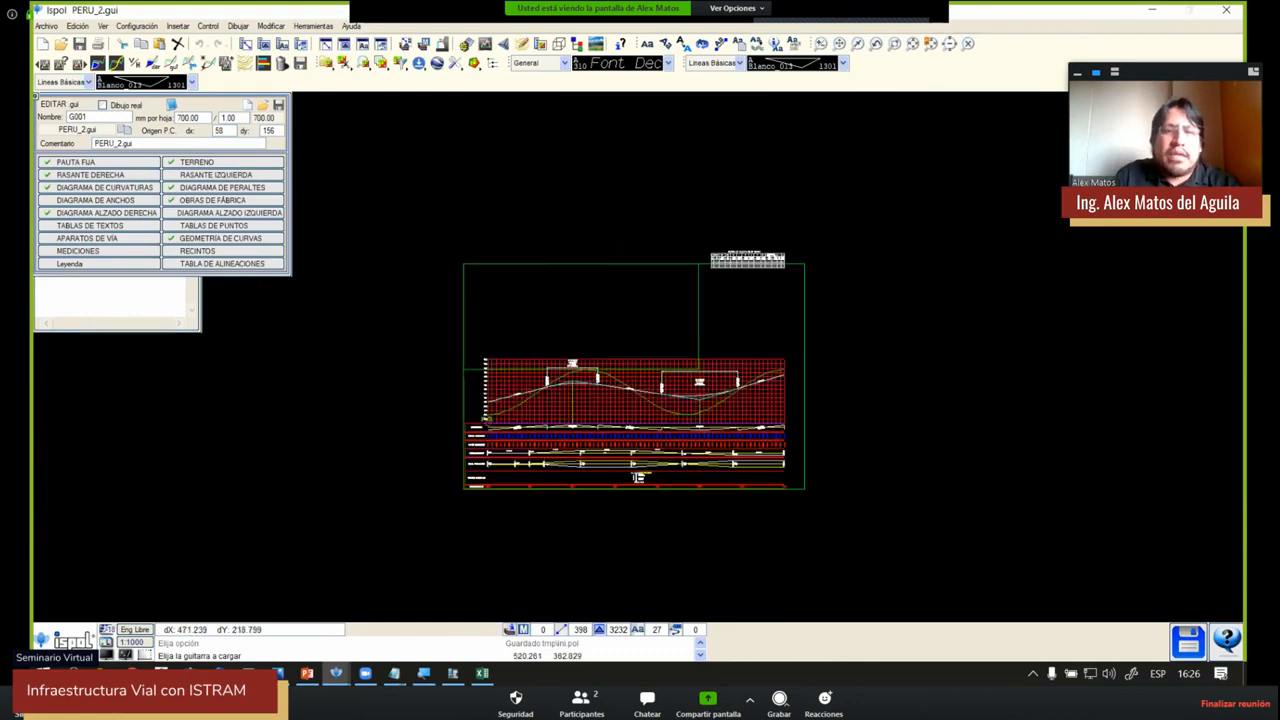
pyautogui.scroll(5, 697, 297)
pyautogui.scroll(-4, 736, 268)
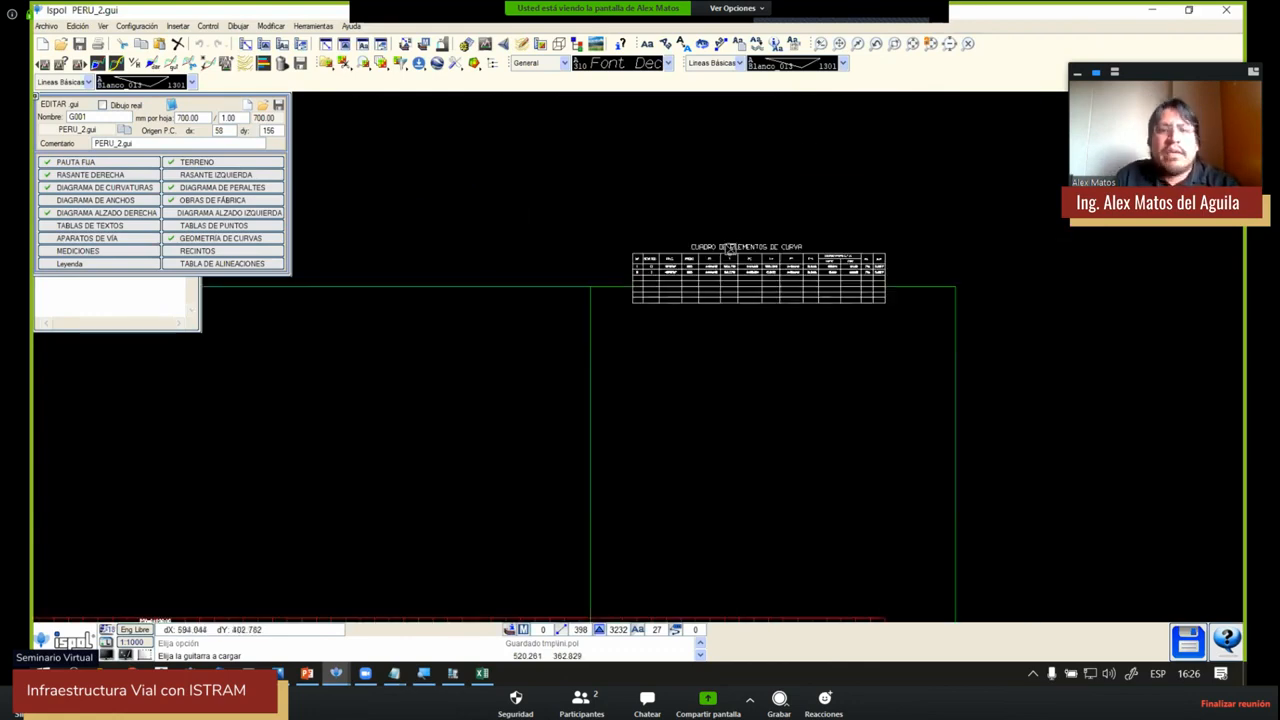
pyautogui.scroll(2, 651, 407)
pyautogui.moveTo(668, 408); pyautogui.dragTo(698, 358, button='middle')
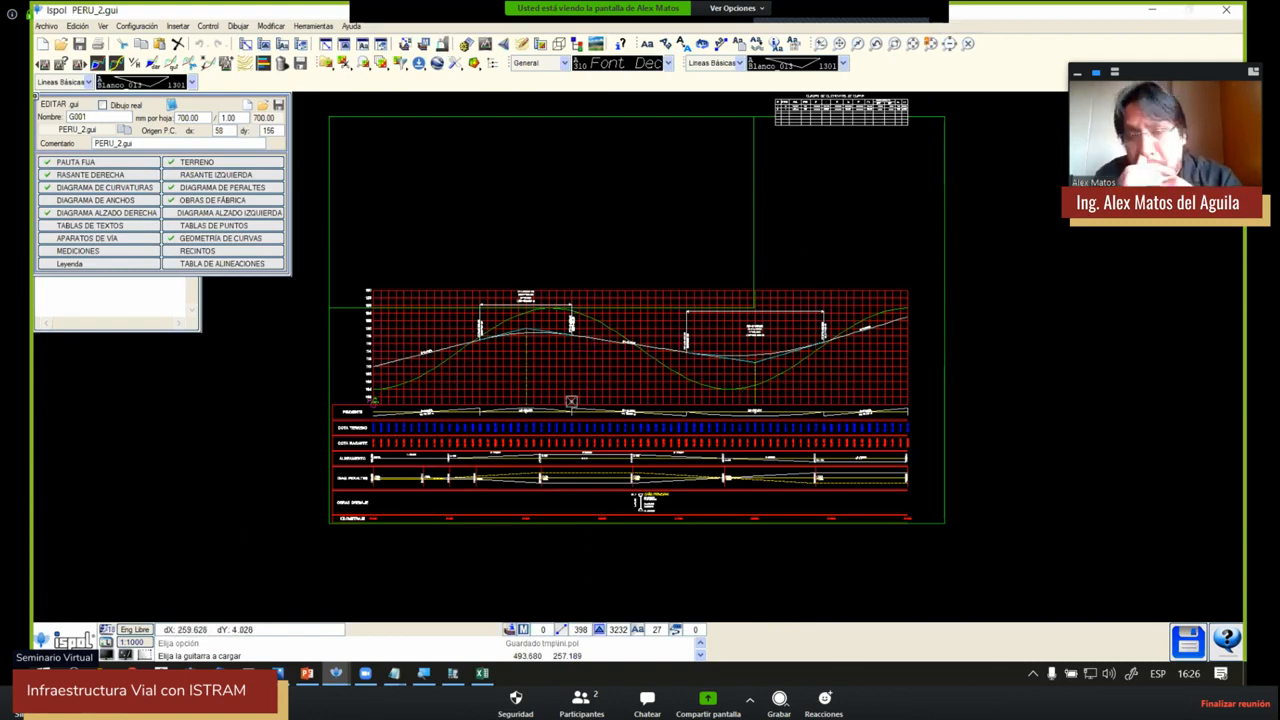
pyautogui.moveTo(662, 348); pyautogui.dragTo(658, 381, button='middle')
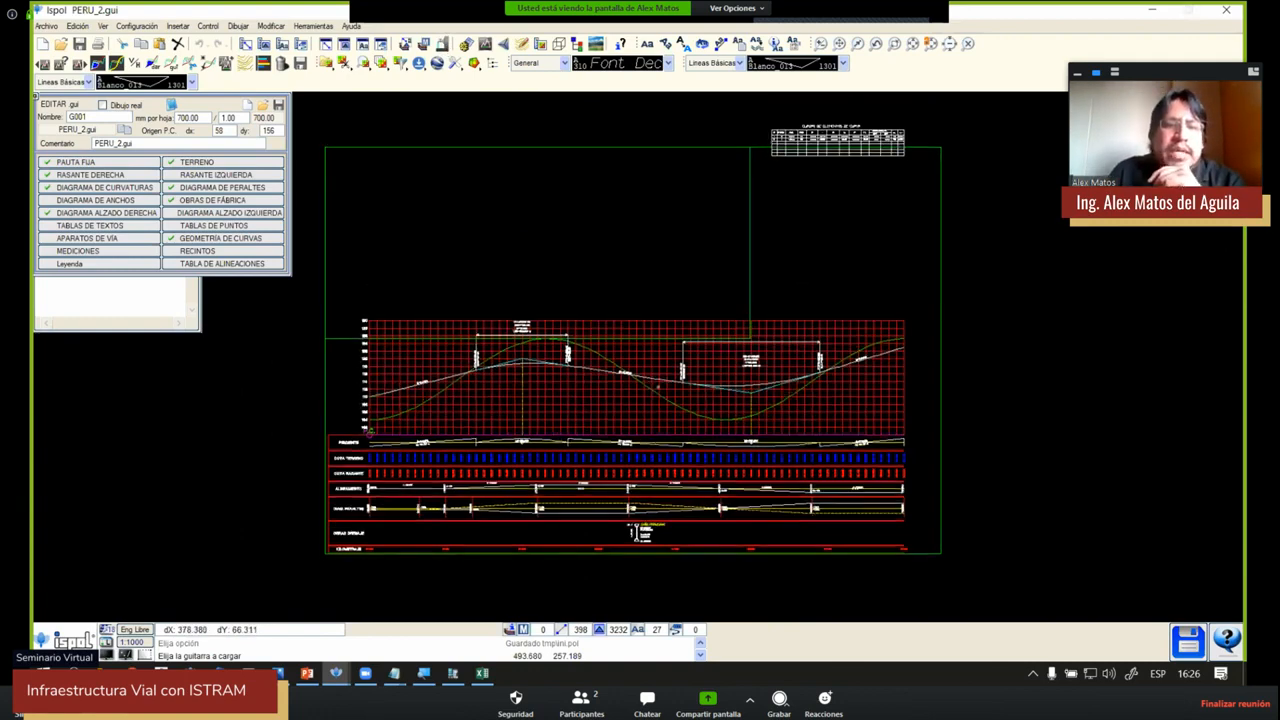
pyautogui.scroll(1, 432, 424)
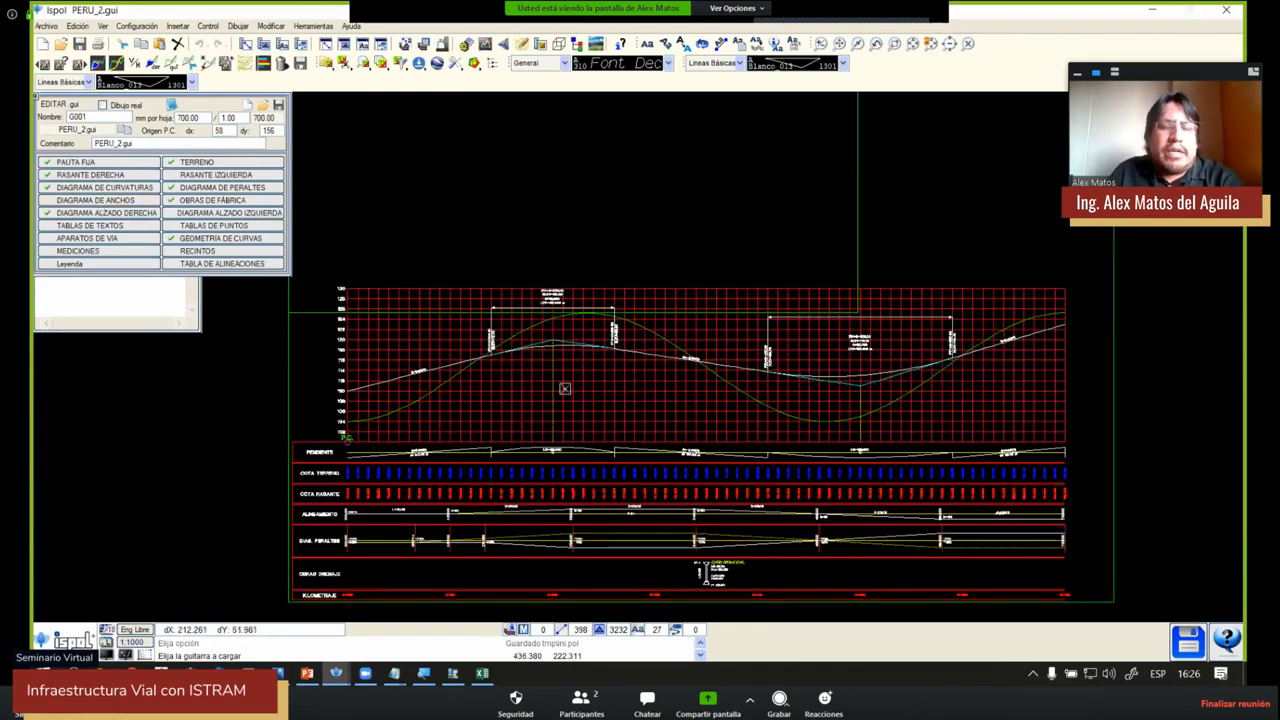
pyautogui.scroll(-2, 565, 390)
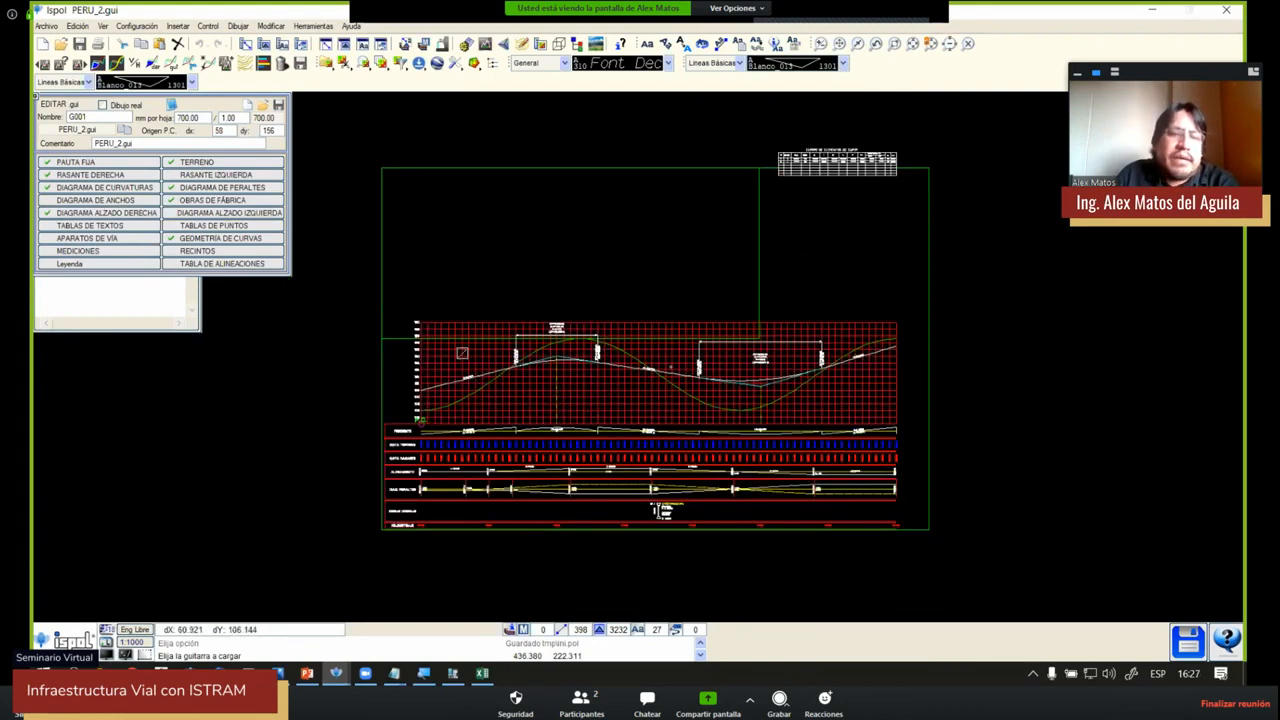
pyautogui.scroll(1, 624, 400)
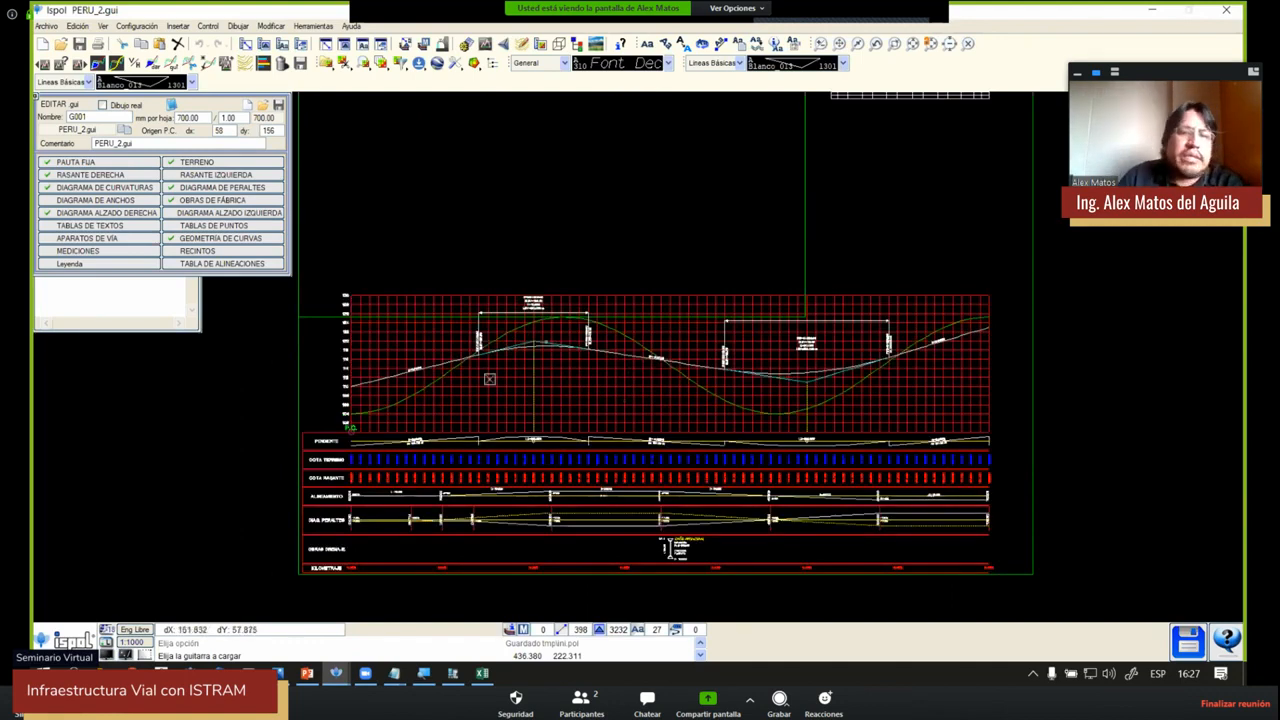
pyautogui.scroll(-1, 489, 374)
# Leave the template editor and the longitudinal profile options, returning to the elevation (ALZADO) module with the road in plan
pyautogui.press('Escape')
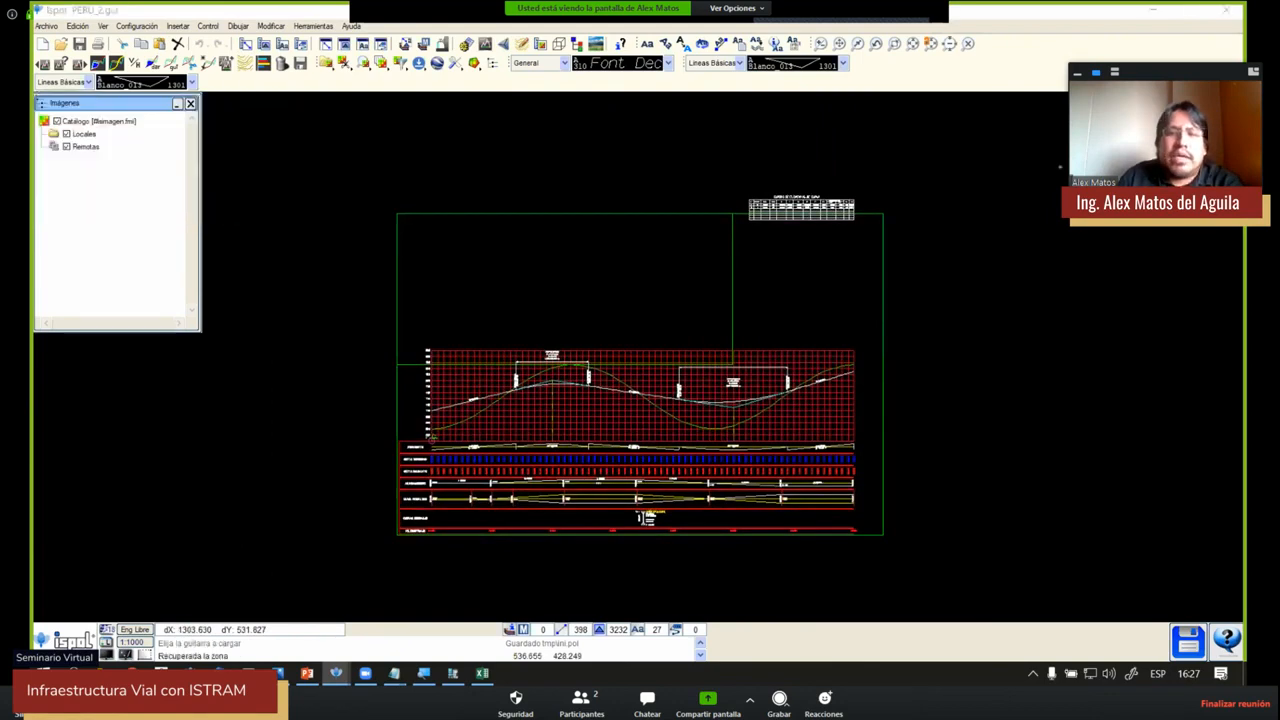
pyautogui.scroll(-1, 560, 271)
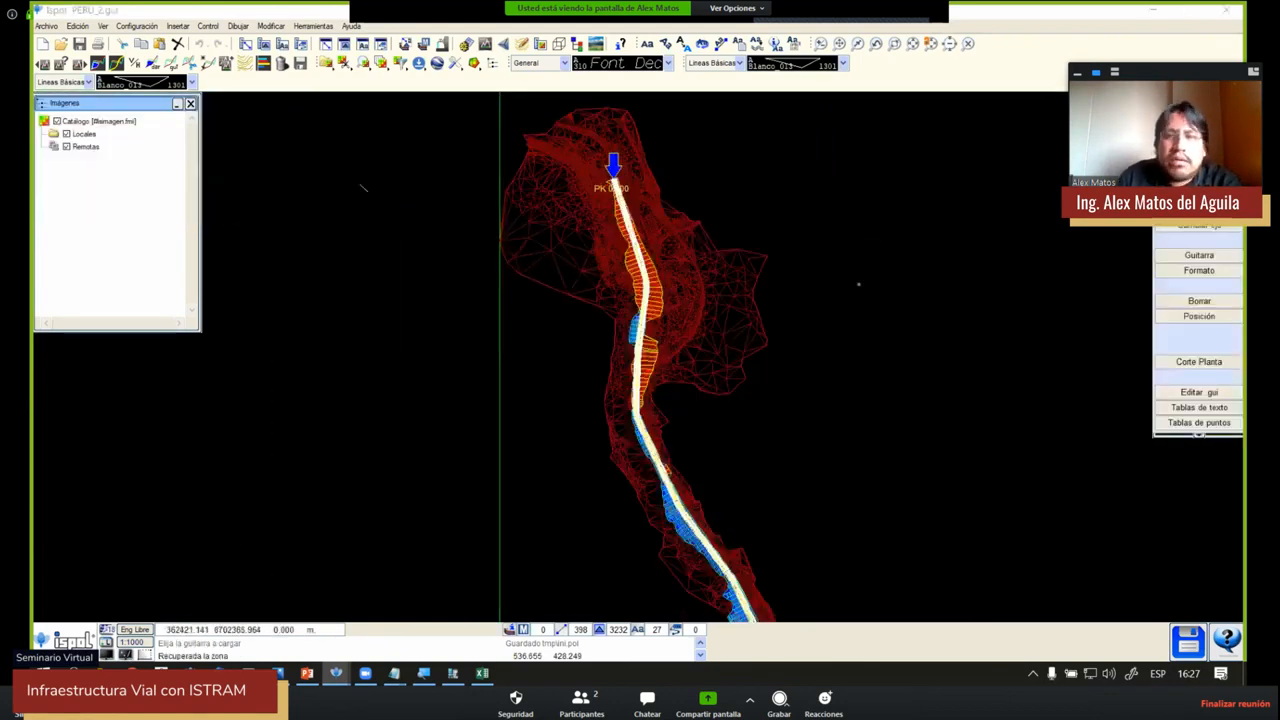
pyautogui.click(871, 283)
pyautogui.click(1234, 103)
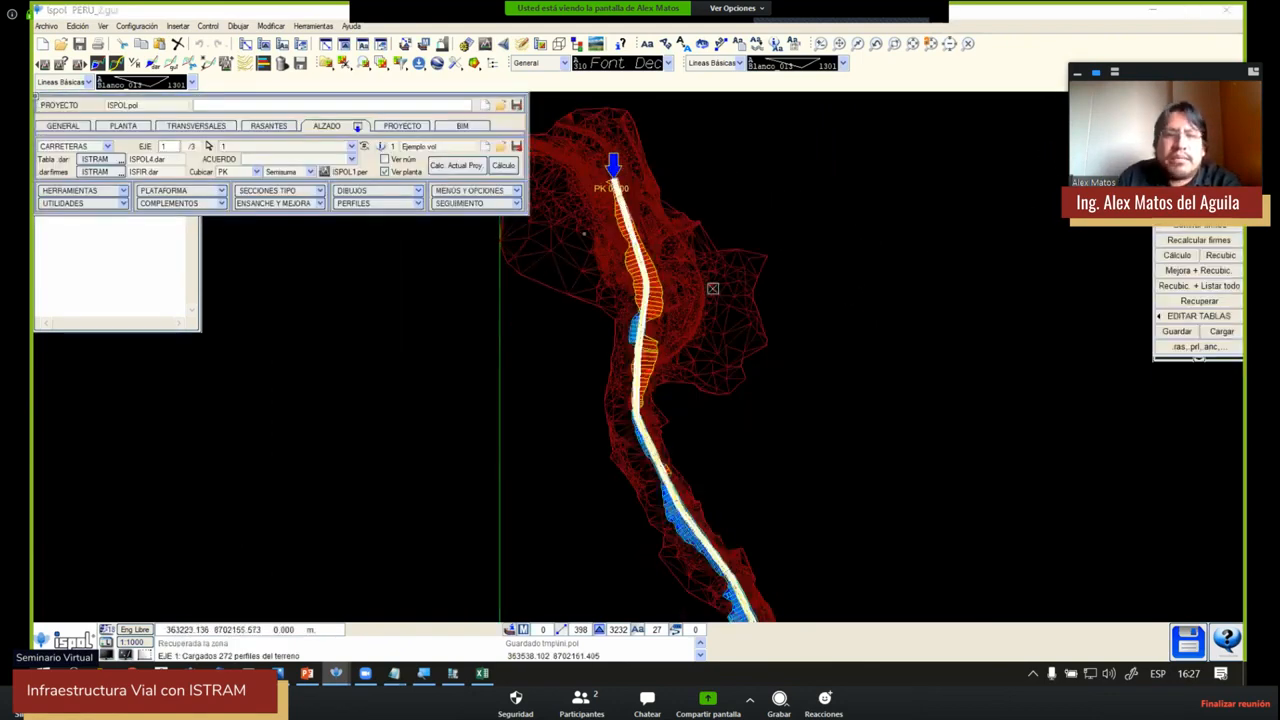
pyautogui.scroll(1, 713, 289)
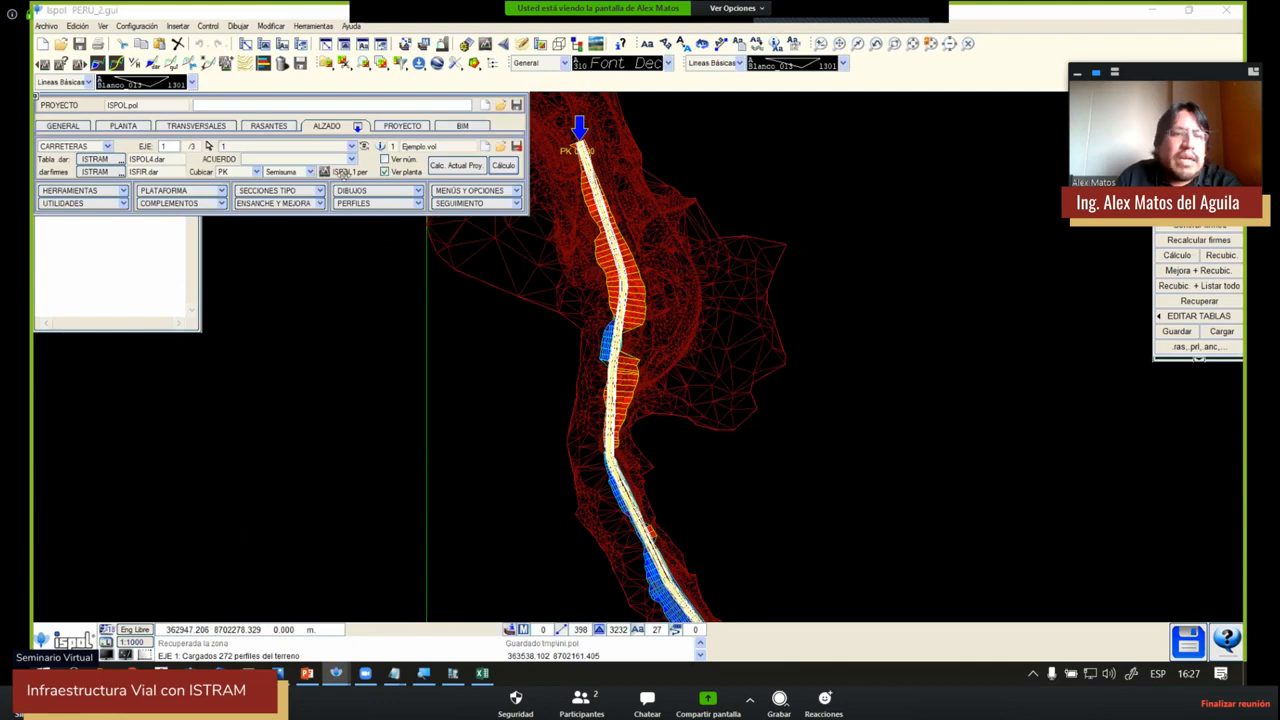
# Turn off the road's plan display (Ver planta) and switch to the horizontal alignment module (PLANTA)
pyautogui.click(396, 174)
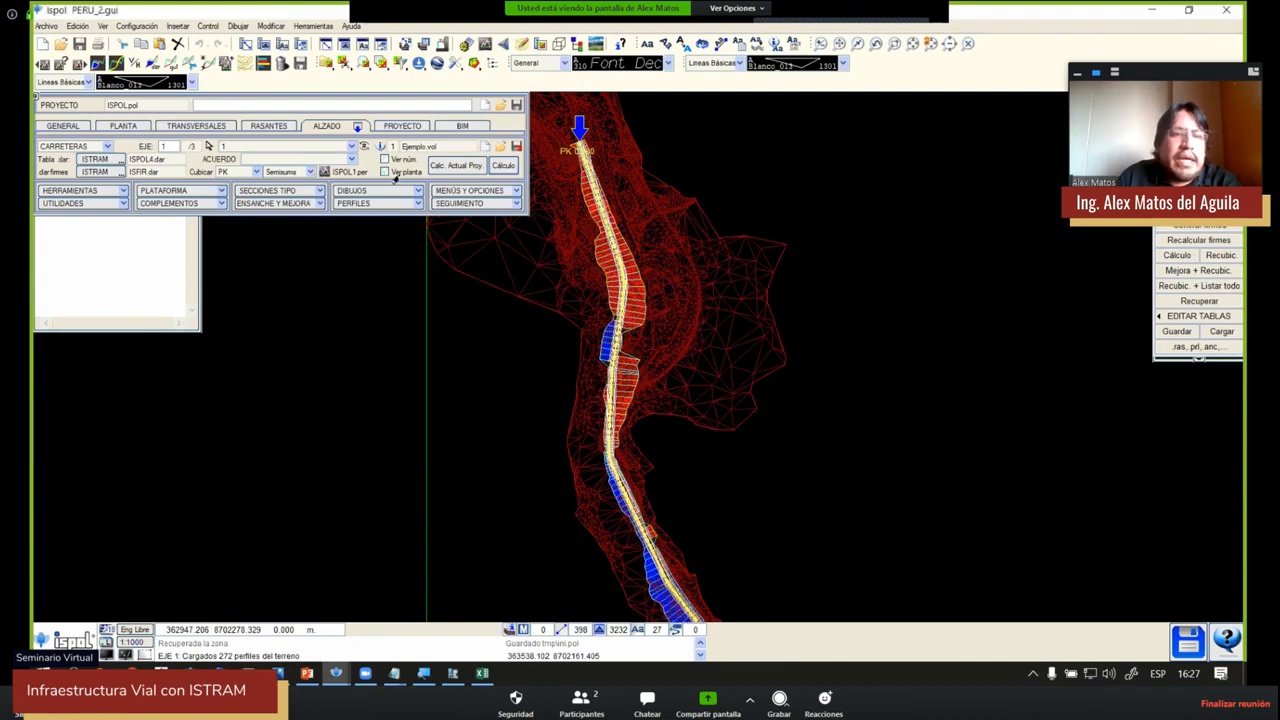
pyautogui.click(125, 125)
pyautogui.click(465, 183)
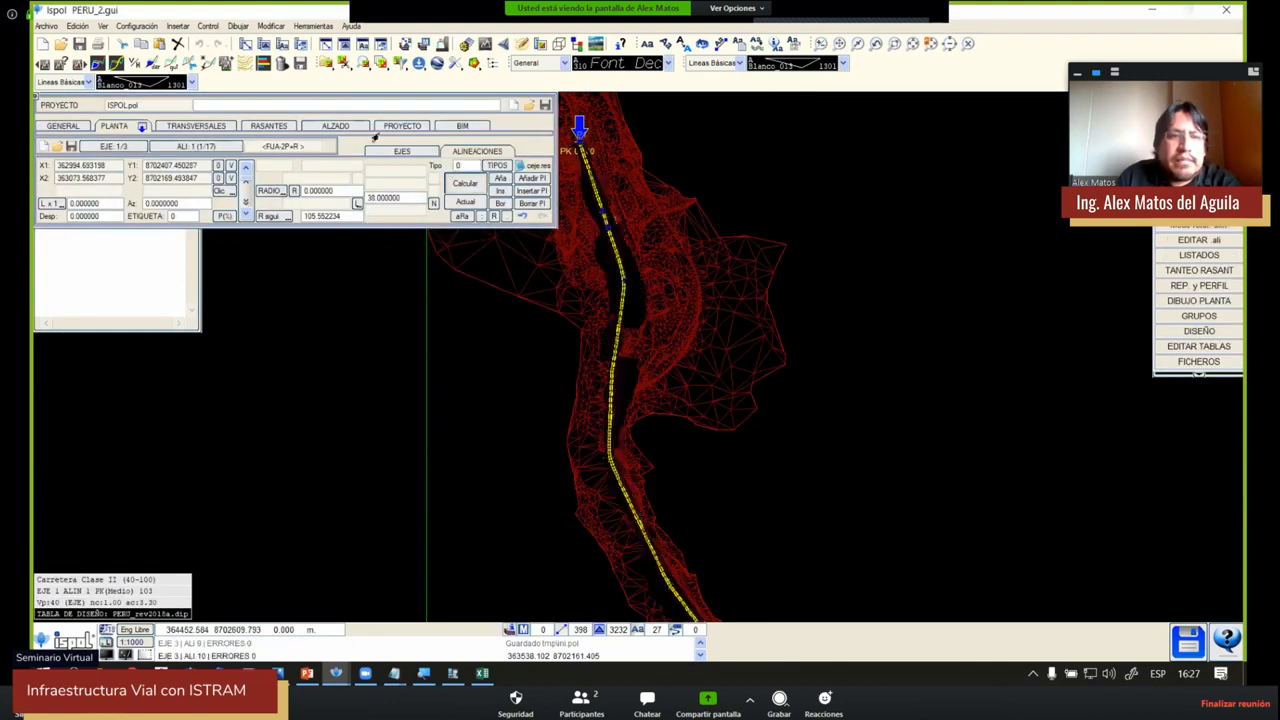
# Switch to the elevation module (ALZADO), toggle the plan display (Ver planta) on and off, and examine the road axis over the terrain
pyautogui.click(338, 126)
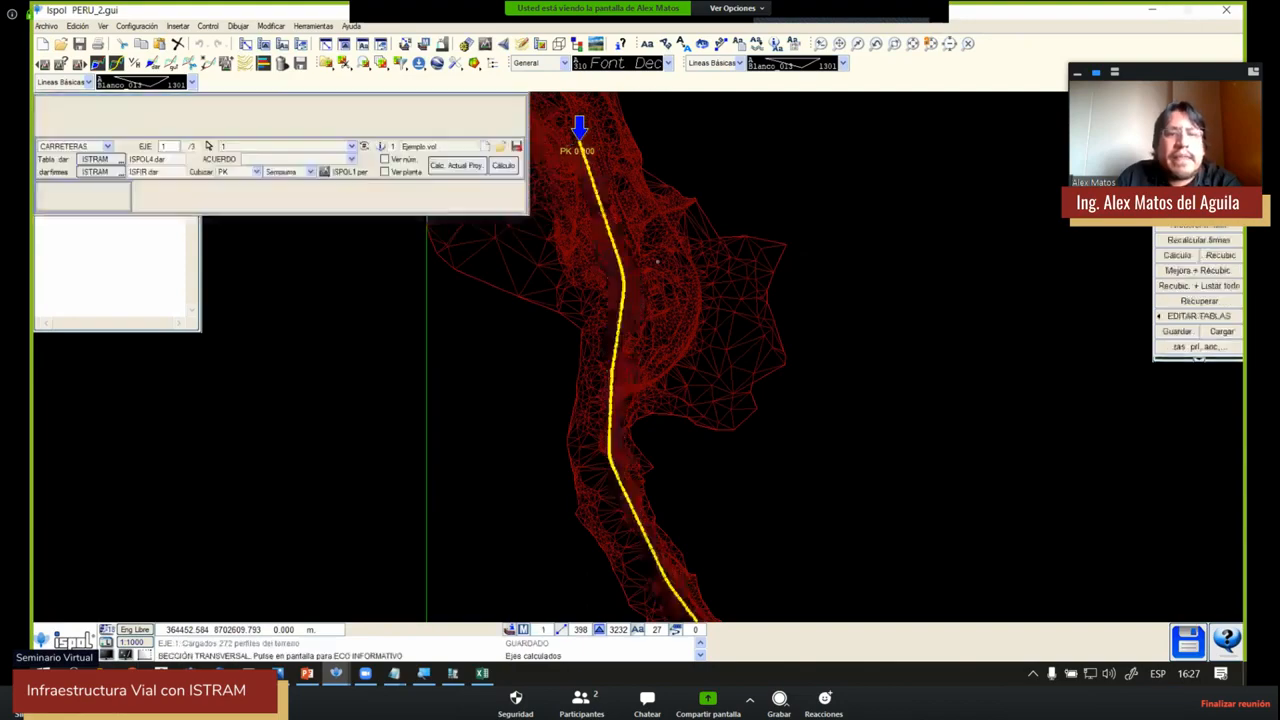
pyautogui.click(385, 172)
pyautogui.click(385, 172)
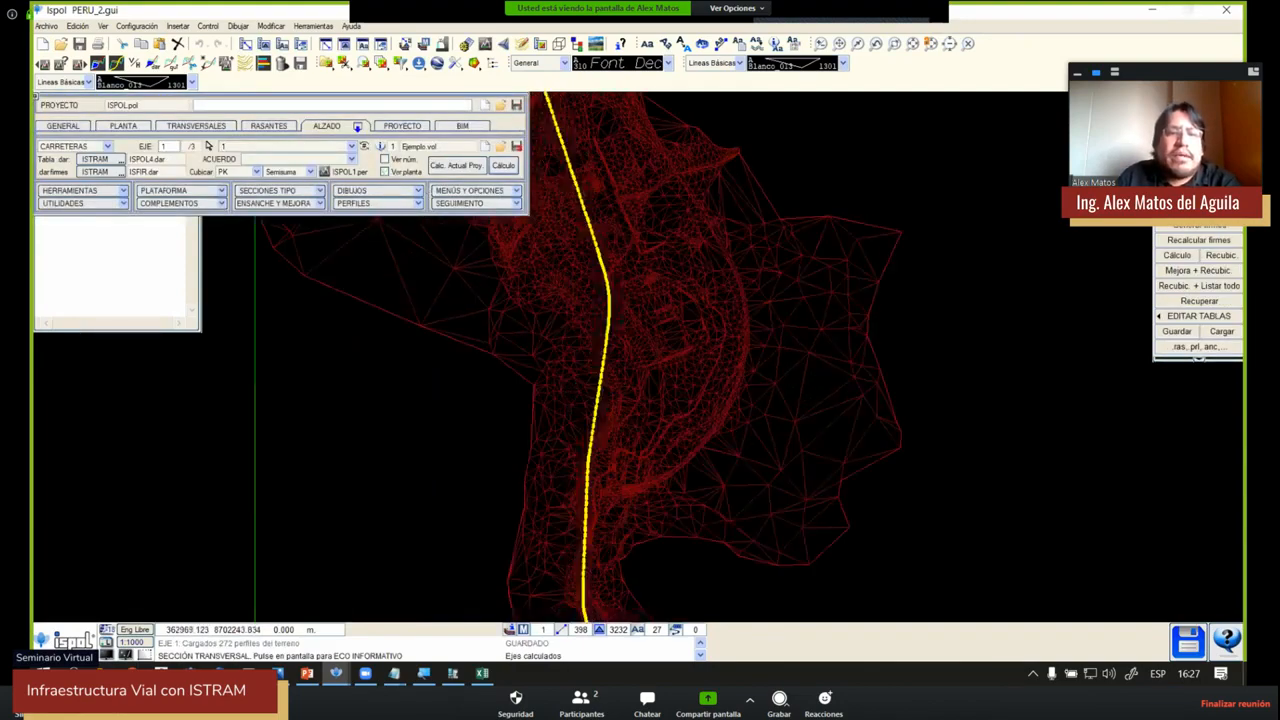
pyautogui.scroll(1, 592, 264)
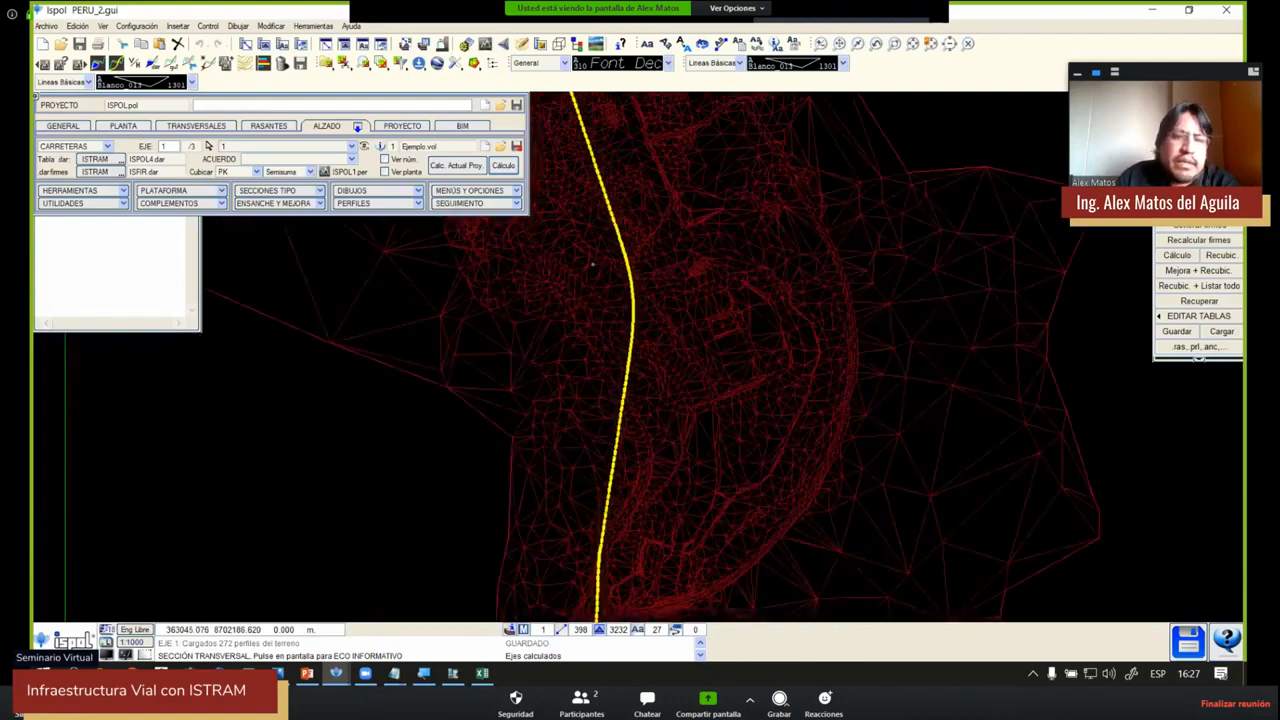
pyautogui.moveTo(675, 296); pyautogui.dragTo(706, 291, button='middle')
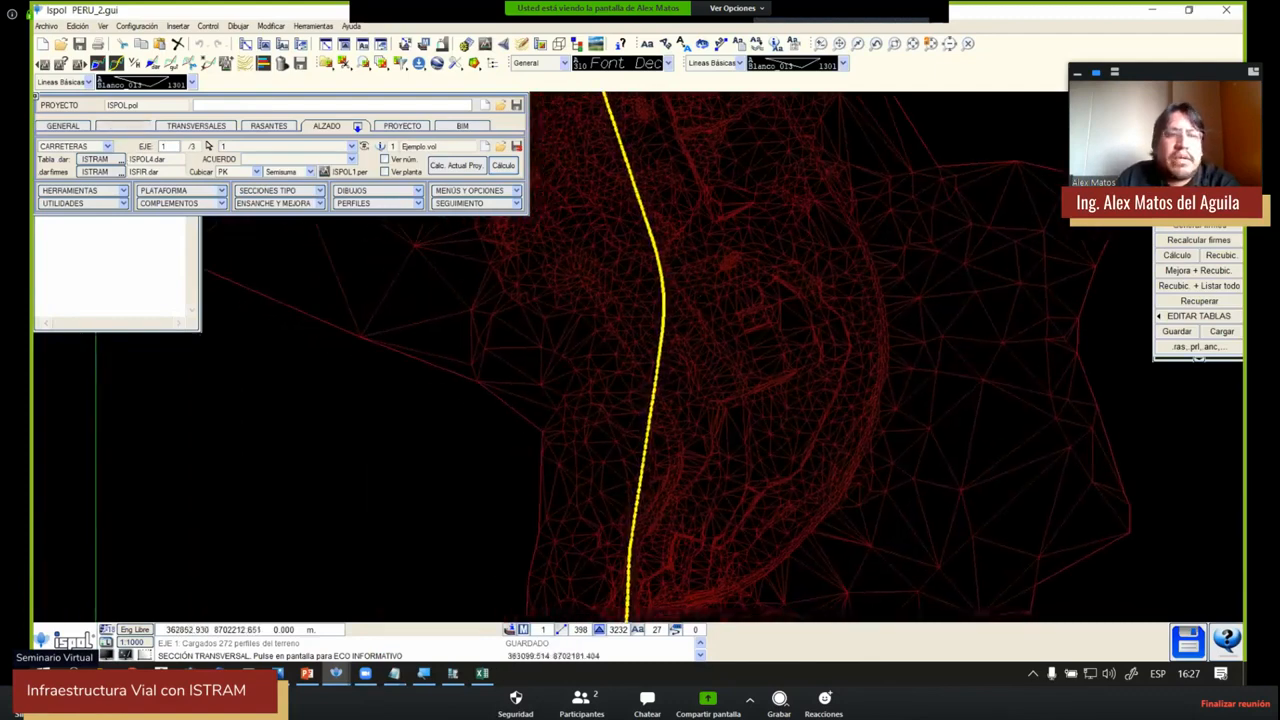
# Return to the horizontal alignment module (PLANTA) and open the axis labelling tool (ROTULACIÓN) of the plan drawing functions
pyautogui.click(124, 126)
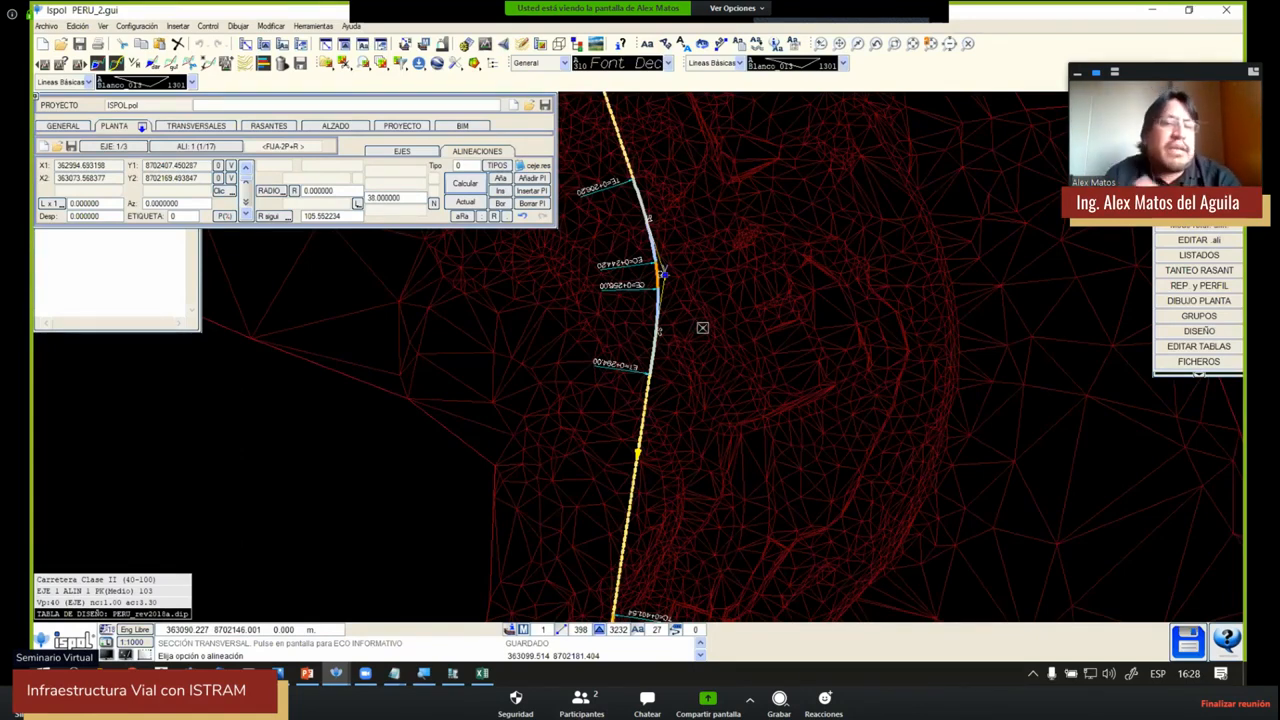
pyautogui.scroll(-4, 668, 320)
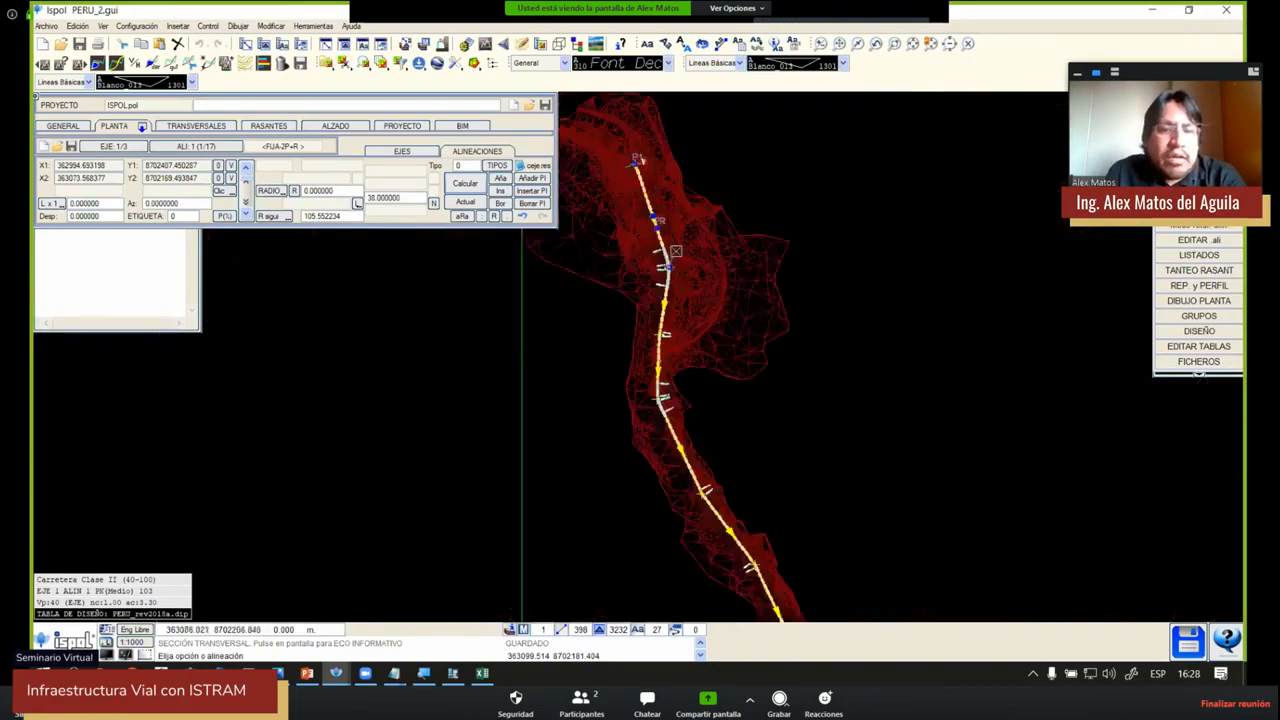
pyautogui.scroll(1, 659, 360)
pyautogui.scroll(-3, 644, 175)
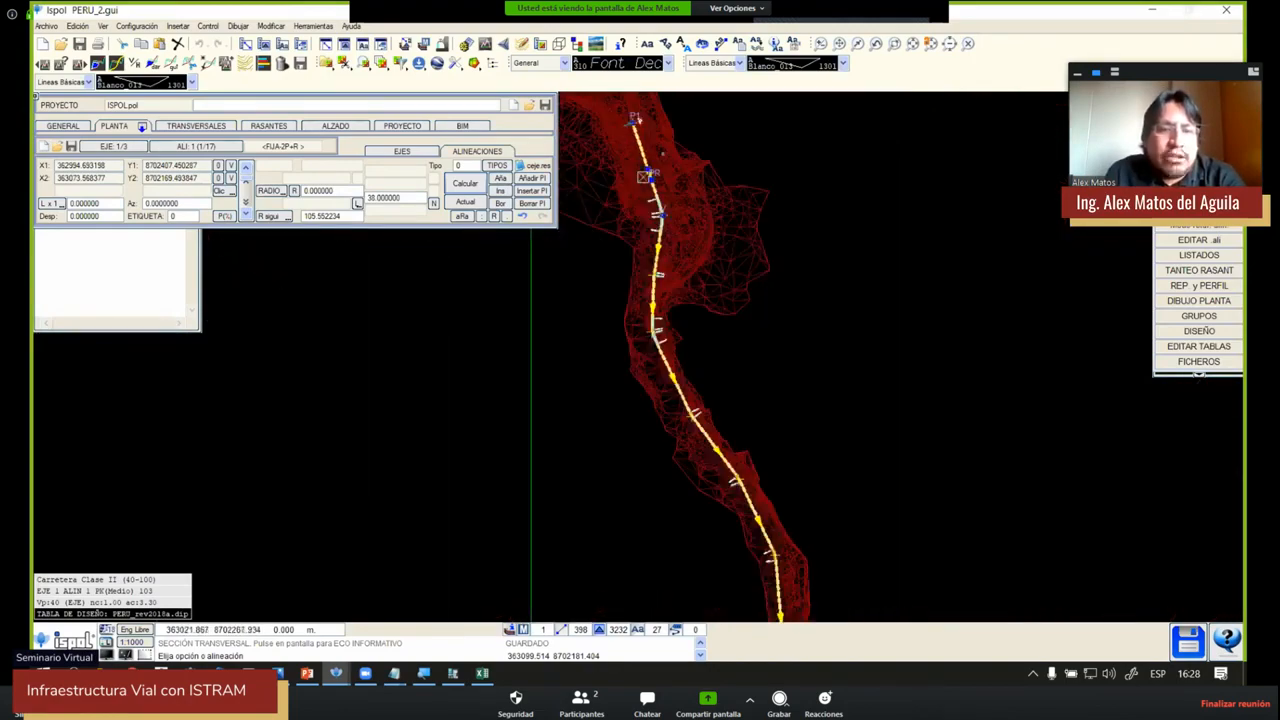
pyautogui.scroll(2, 655, 147)
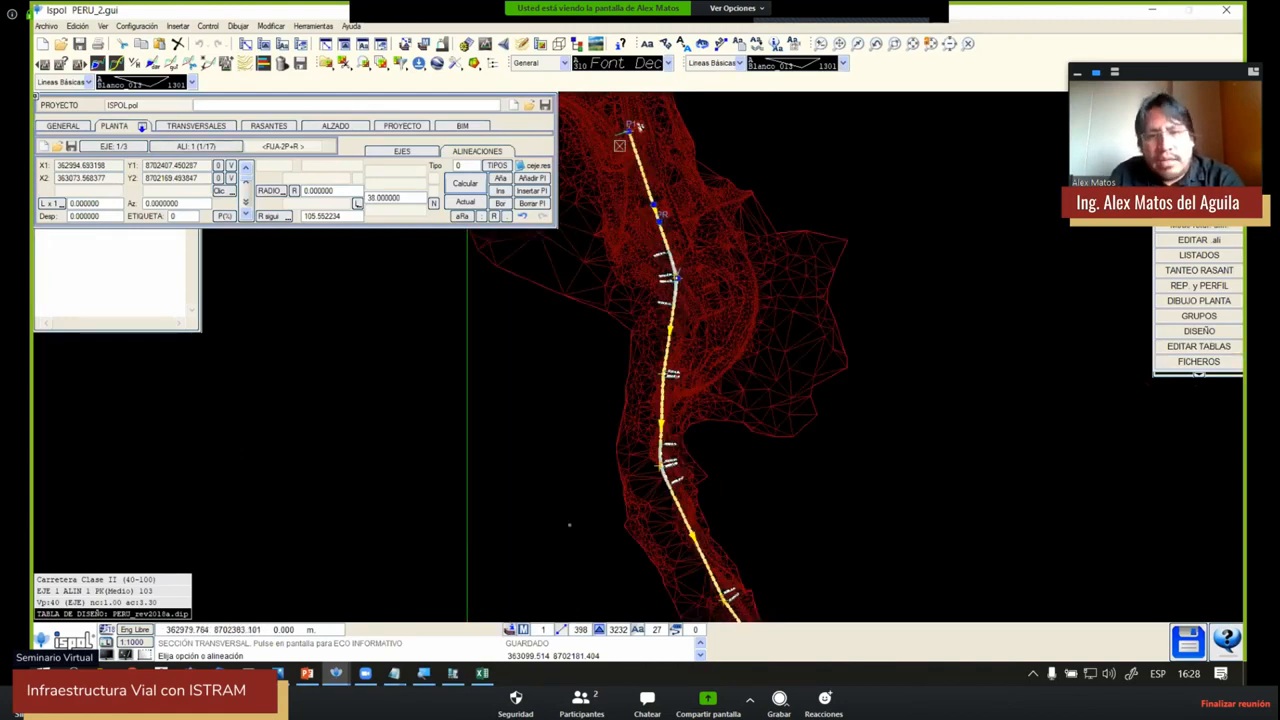
pyautogui.scroll(-1, 621, 139)
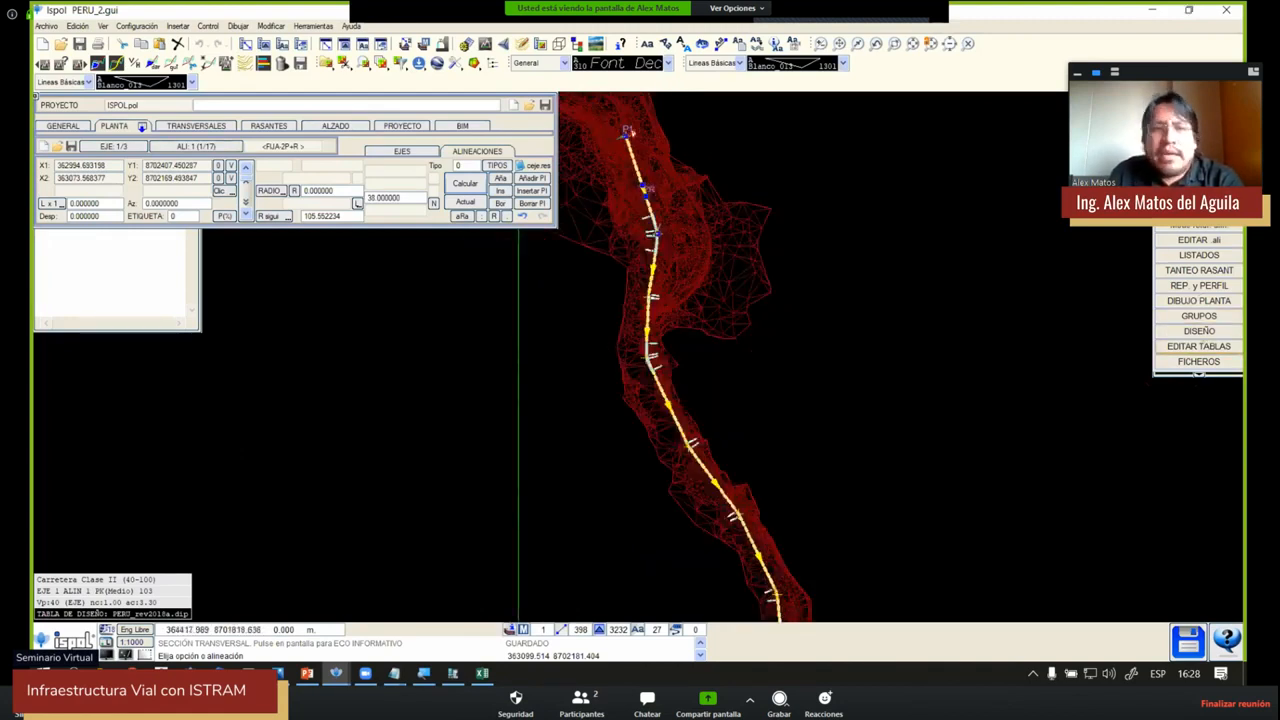
pyautogui.click(1199, 301)
pyautogui.click(1180, 405)
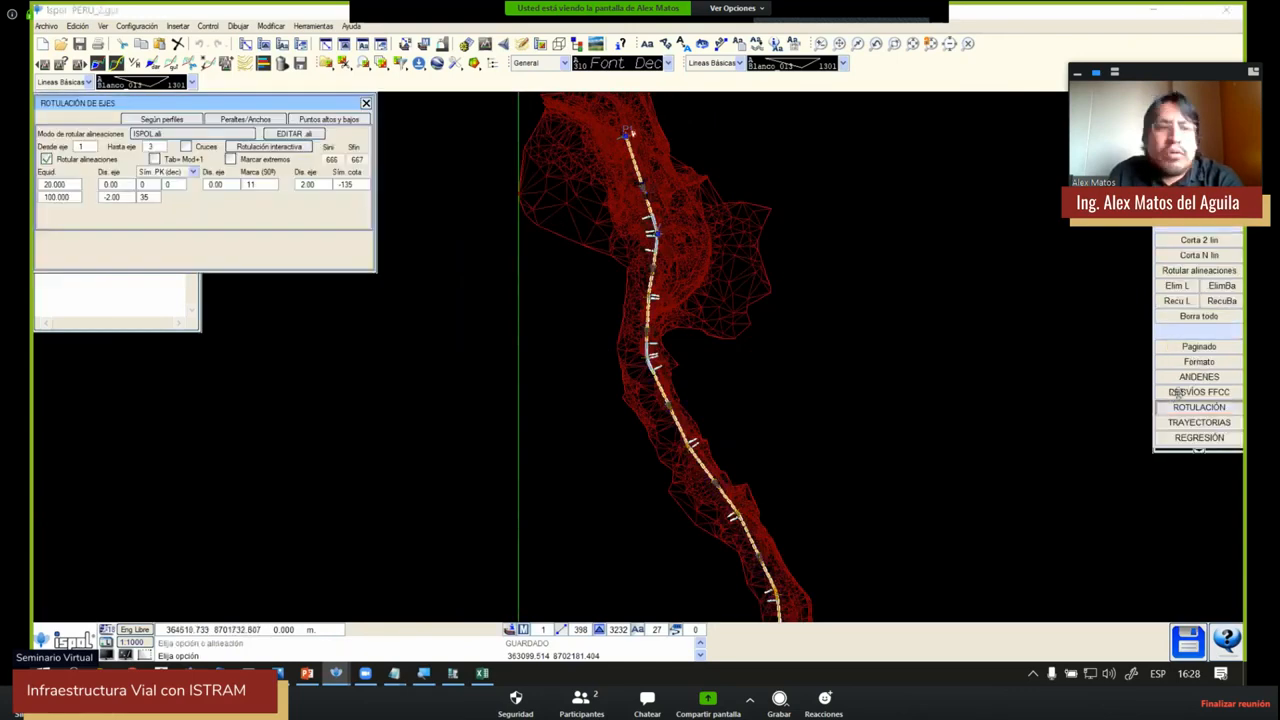
# Load the PERU_h.ali alignment labelling mode and generate the labels for axis 1 only
pyautogui.click(178, 133)
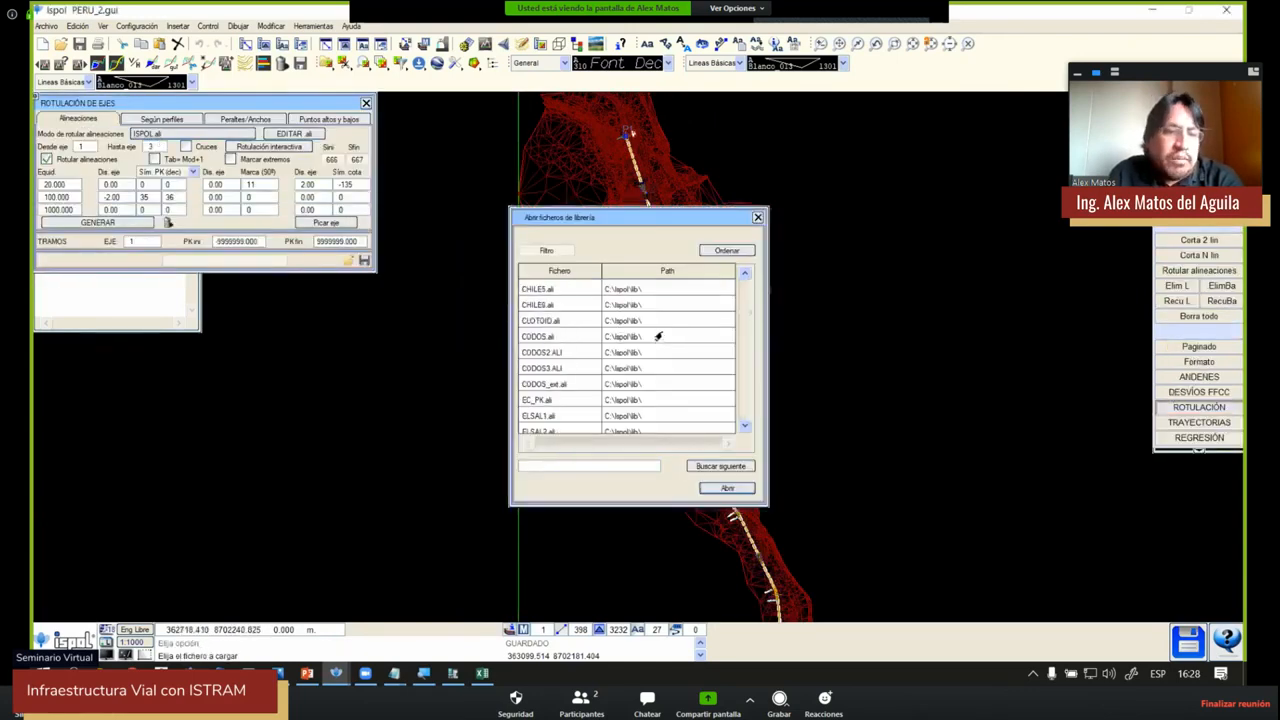
pyautogui.scroll(-10, 658, 336)
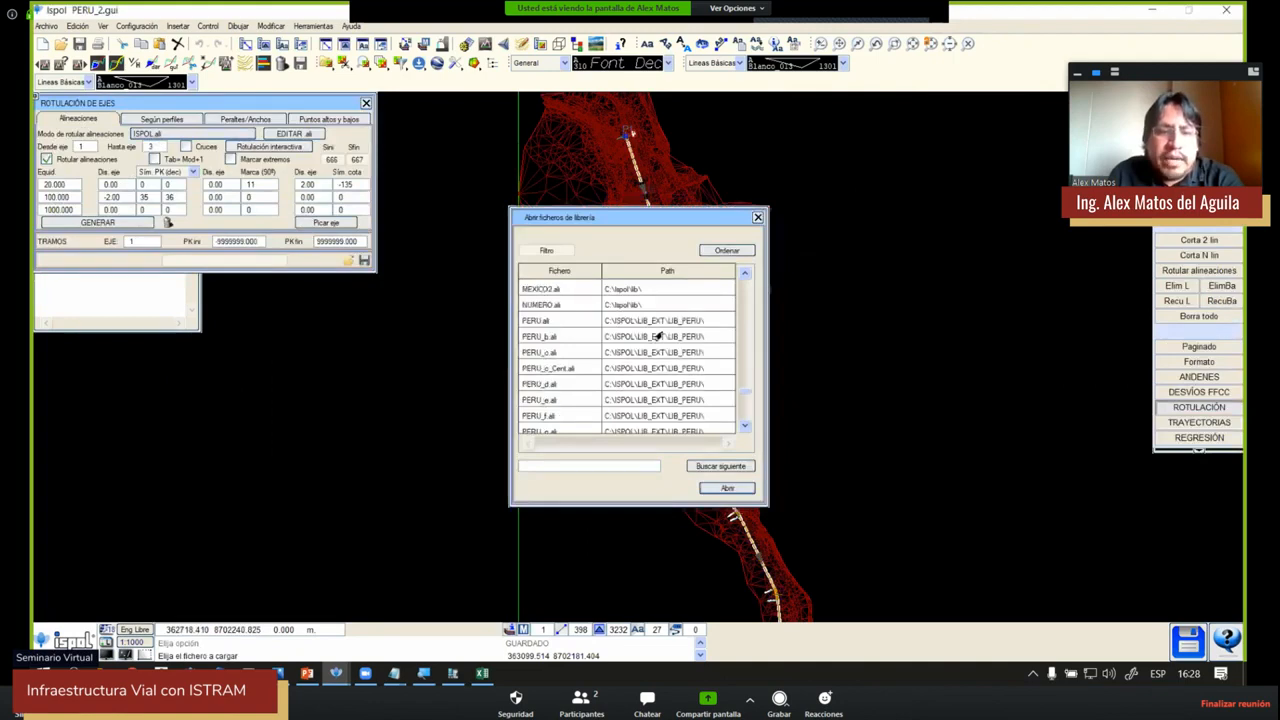
pyautogui.scroll(-2, 627, 350)
pyautogui.click(572, 415)
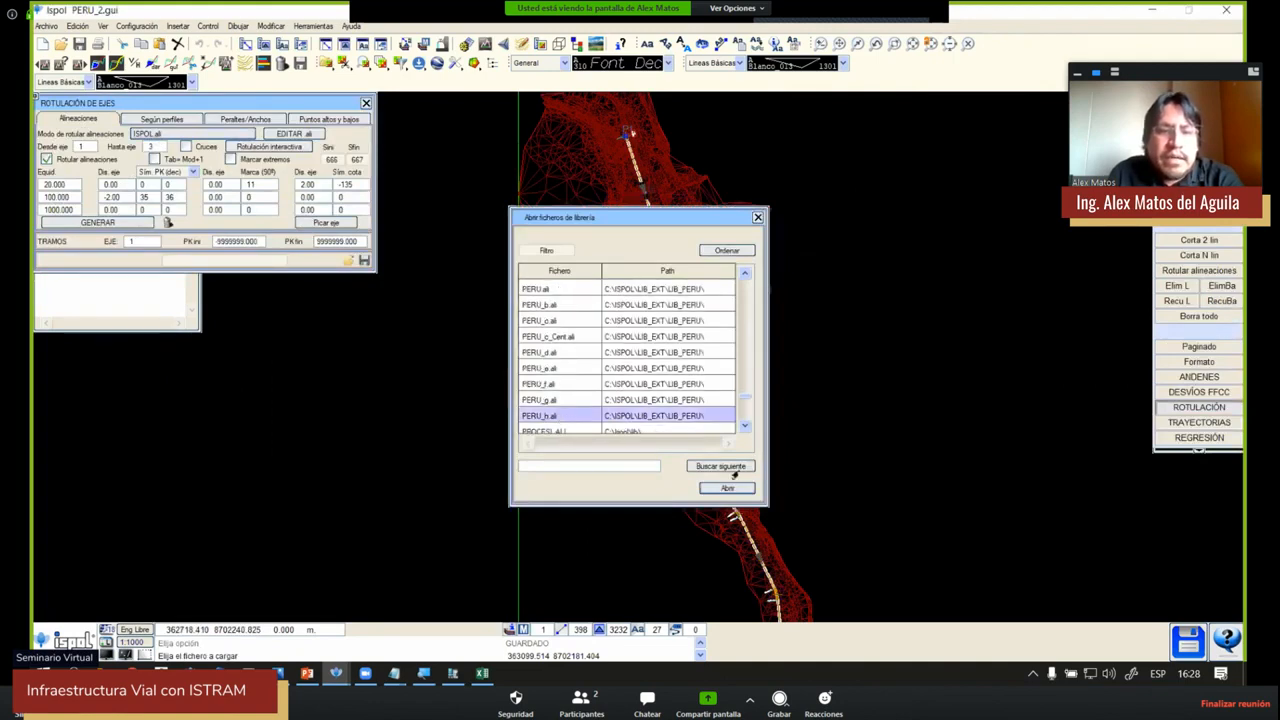
pyautogui.click(728, 488)
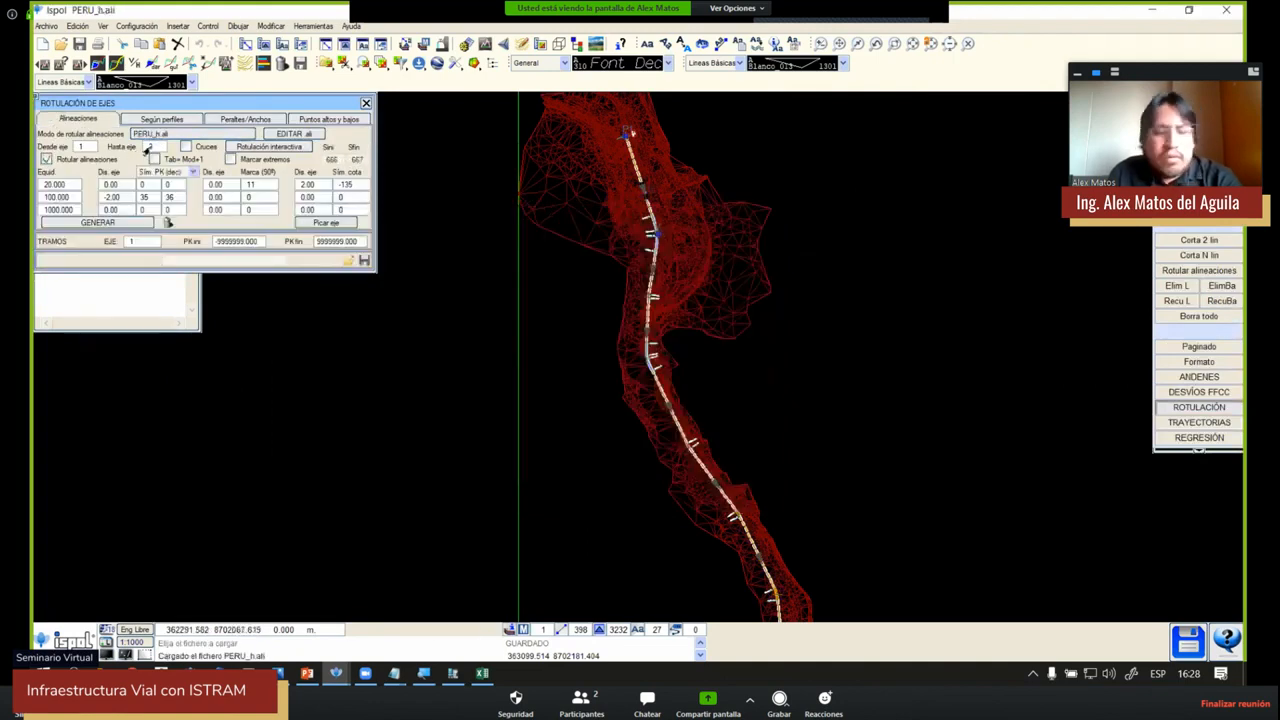
pyautogui.click(111, 223)
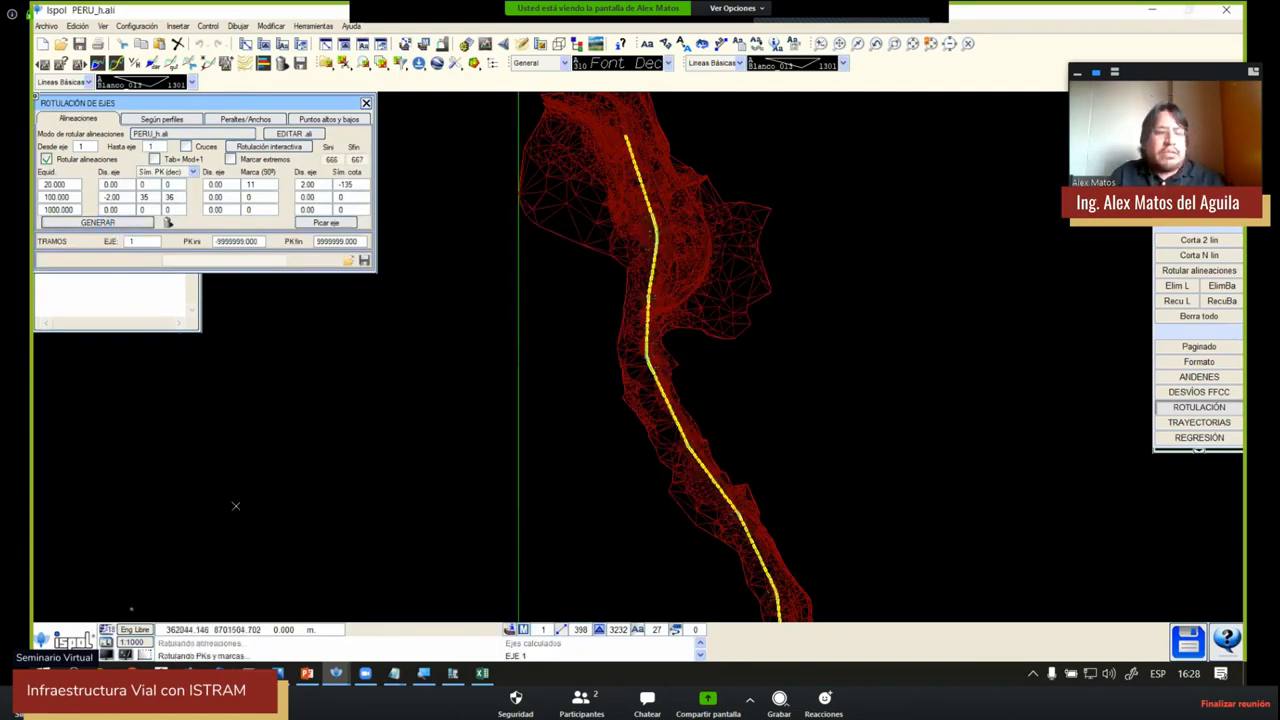
pyautogui.click(366, 103)
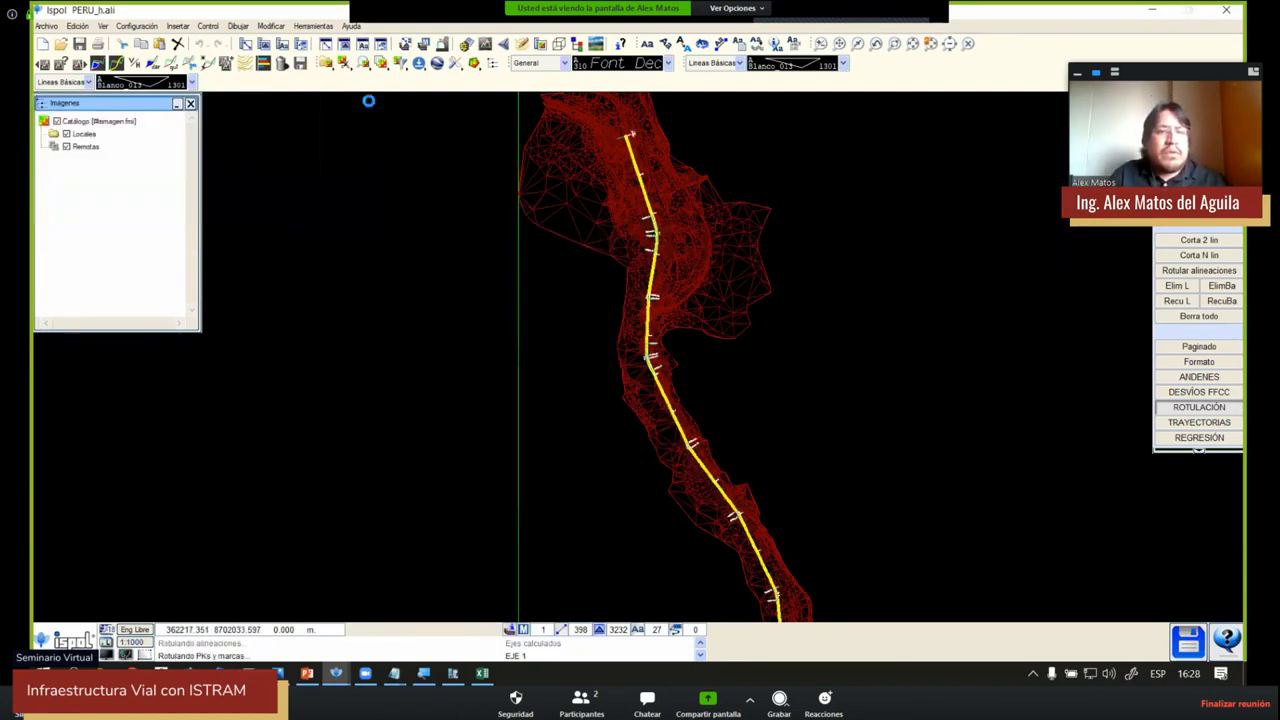
# Examine the station, spiral, curve and PI labels drawn along the first curve of the axis
pyautogui.scroll(6, 651, 199)
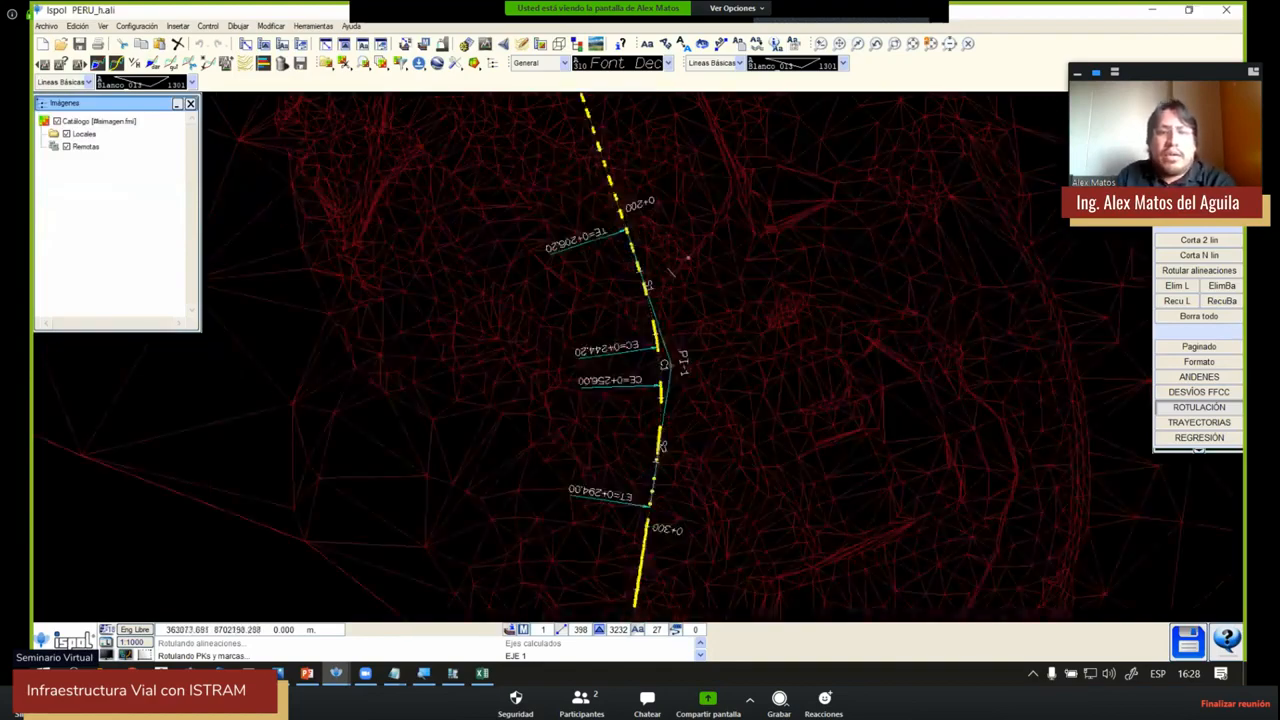
pyautogui.scroll(-3, 565, 240)
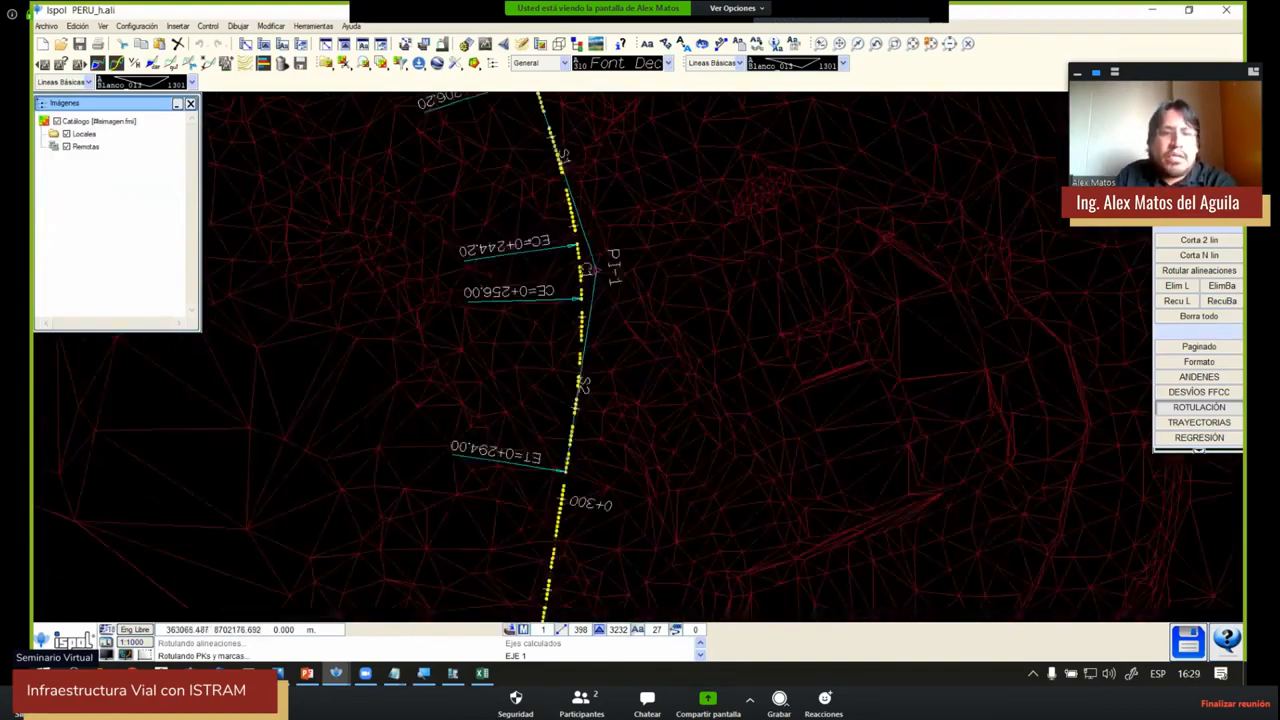
pyautogui.scroll(-5, 498, 275)
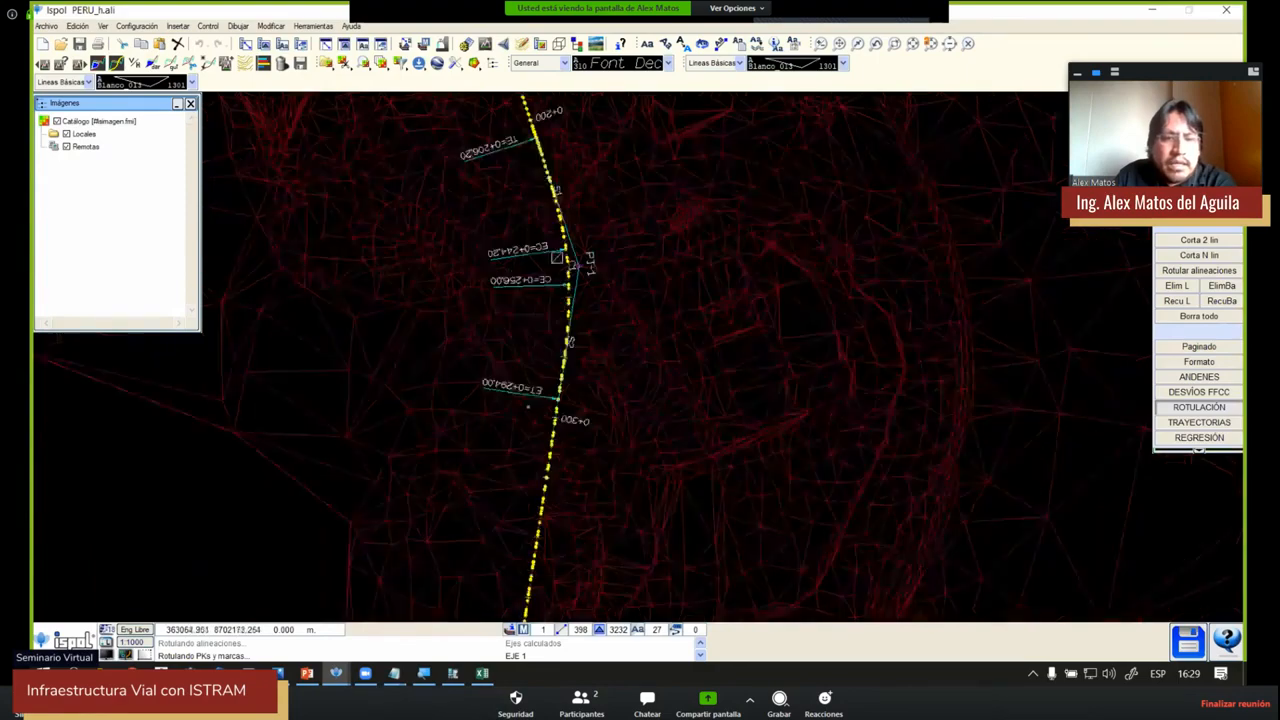
pyautogui.scroll(4, 543, 390)
pyautogui.scroll(-10, 628, 450)
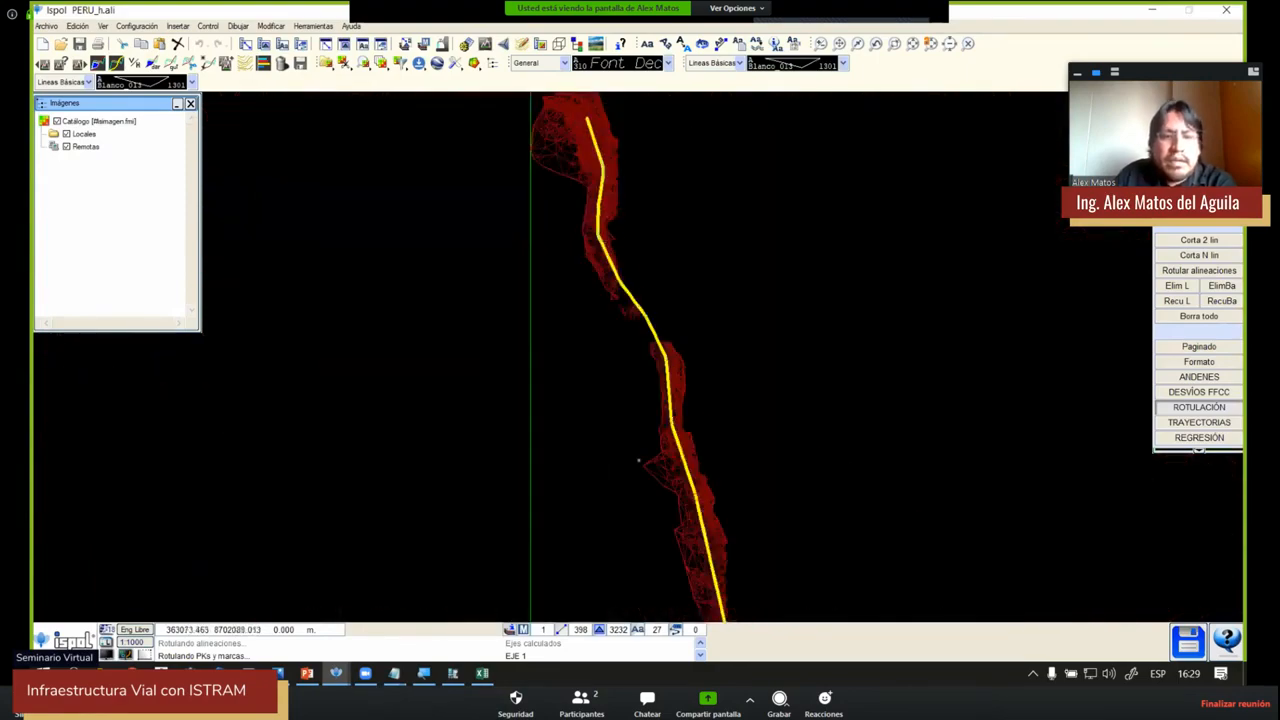
# Examine the circular and spiral curve parameters table drawn below the plan, from the ID column through P% and SA
pyautogui.scroll(1, 601, 555)
pyautogui.scroll(-5, 590, 560)
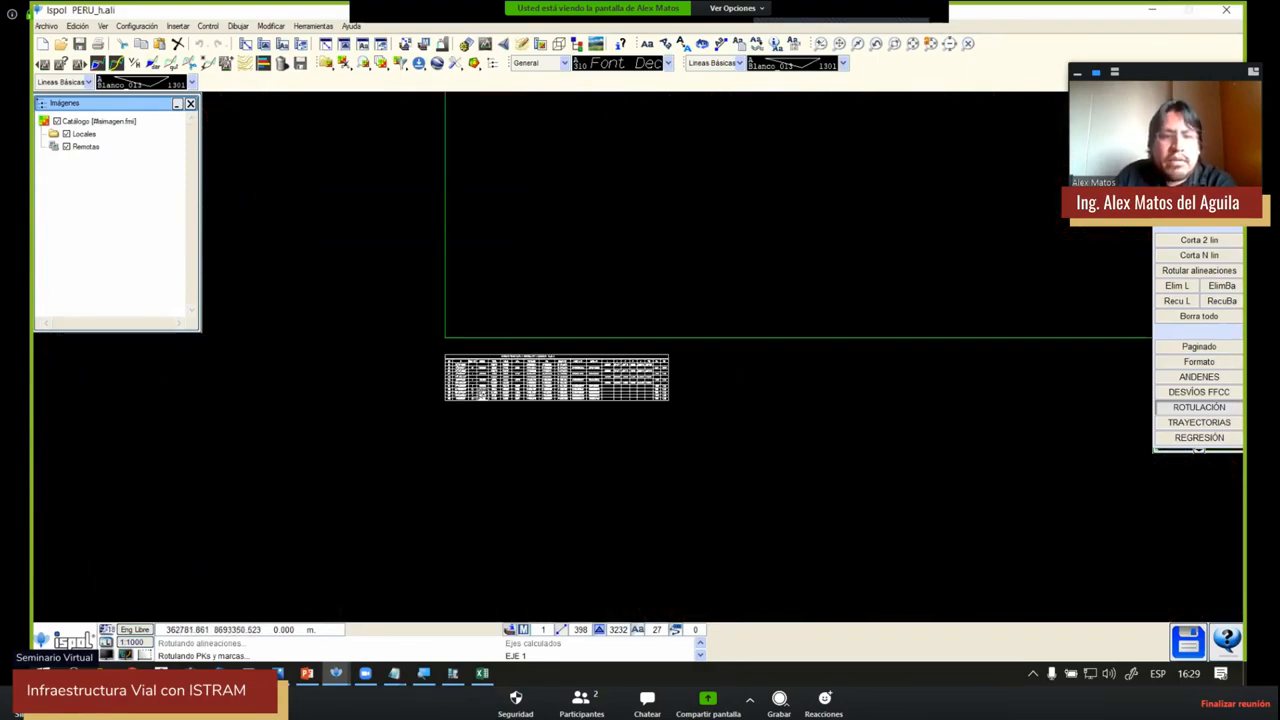
pyautogui.scroll(7, 461, 375)
pyautogui.scroll(-2, 487, 338)
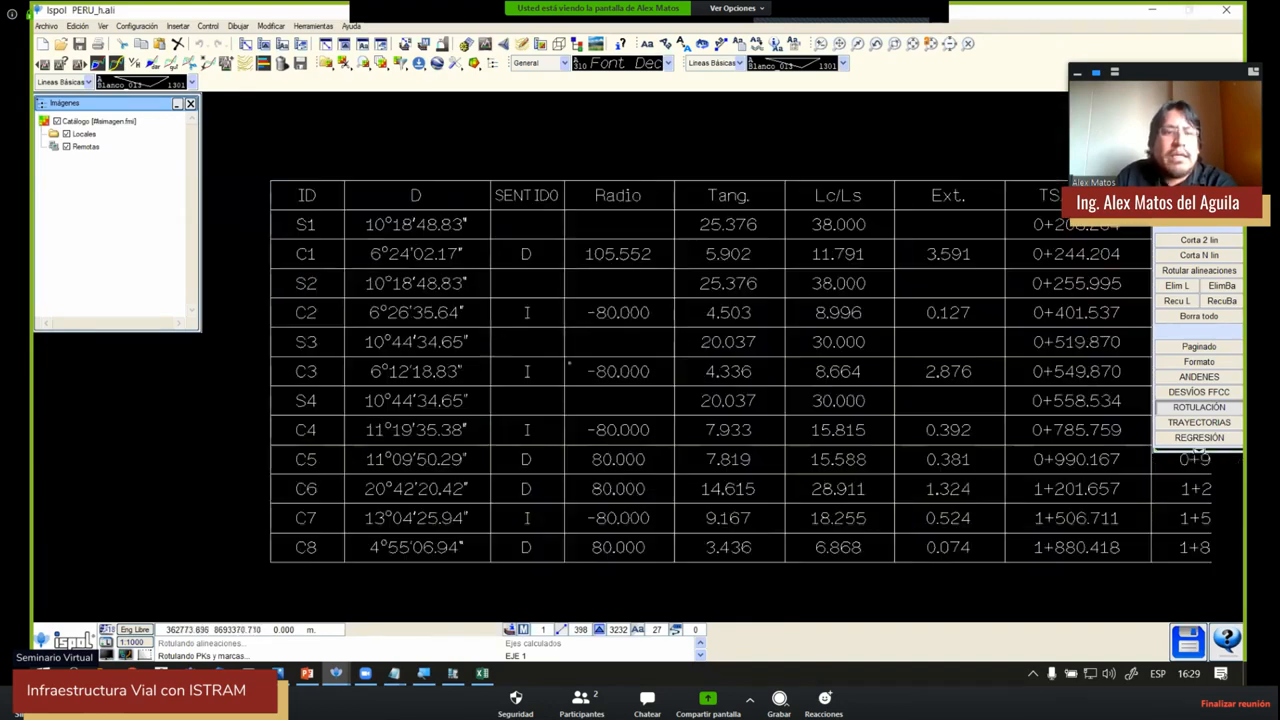
pyautogui.scroll(-4, 887, 375)
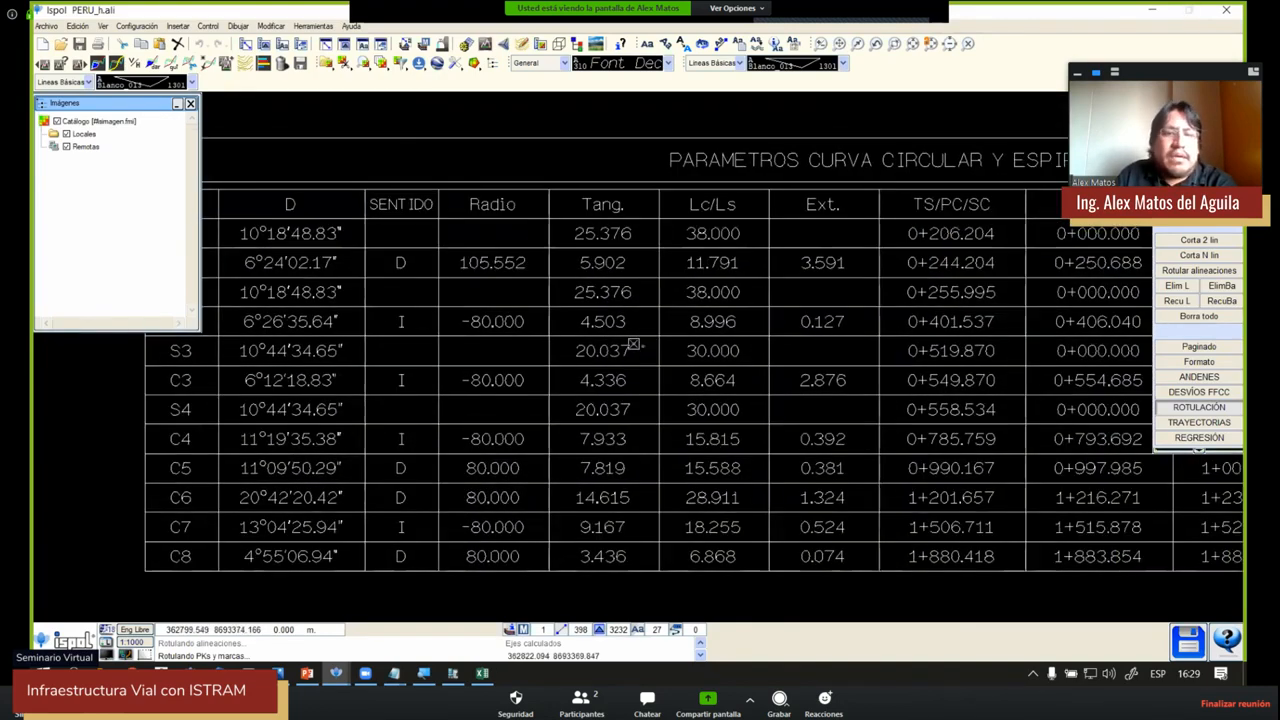
pyautogui.moveTo(824, 370); pyautogui.dragTo(340, 373, button='middle')
pyautogui.moveTo(928, 360); pyautogui.dragTo(485, 351, button='middle')
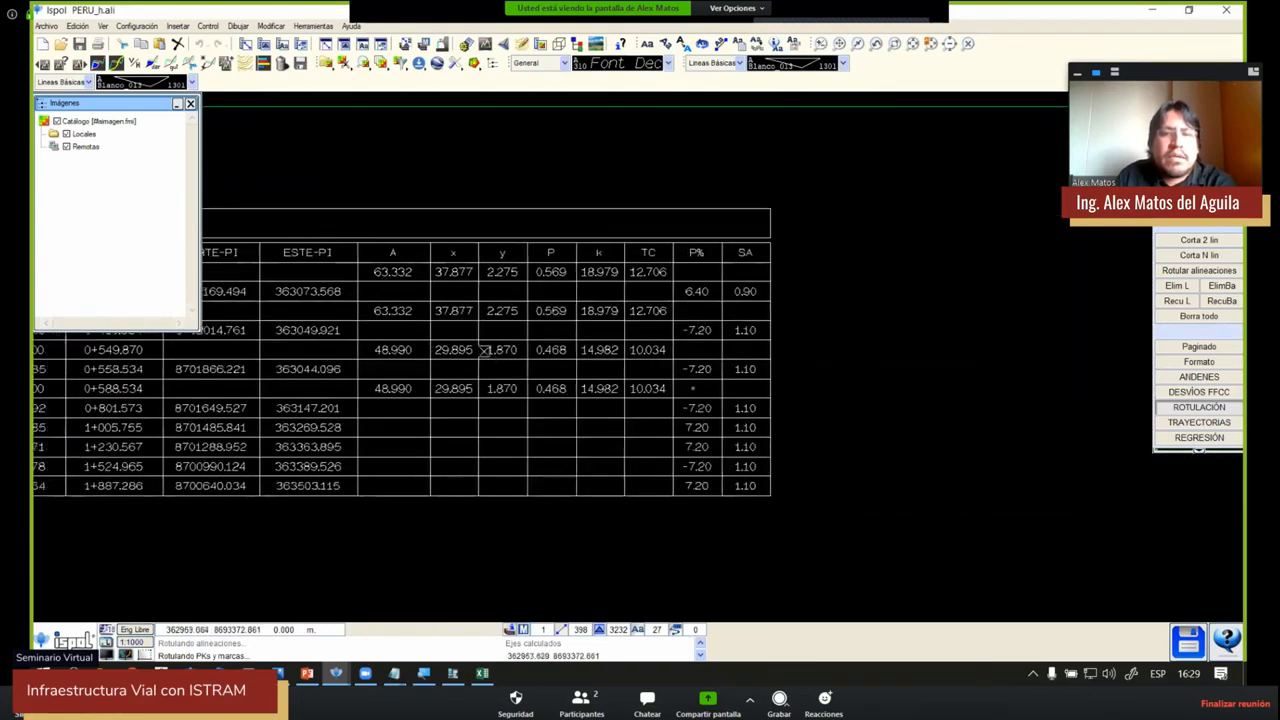
pyautogui.scroll(3, 717, 385)
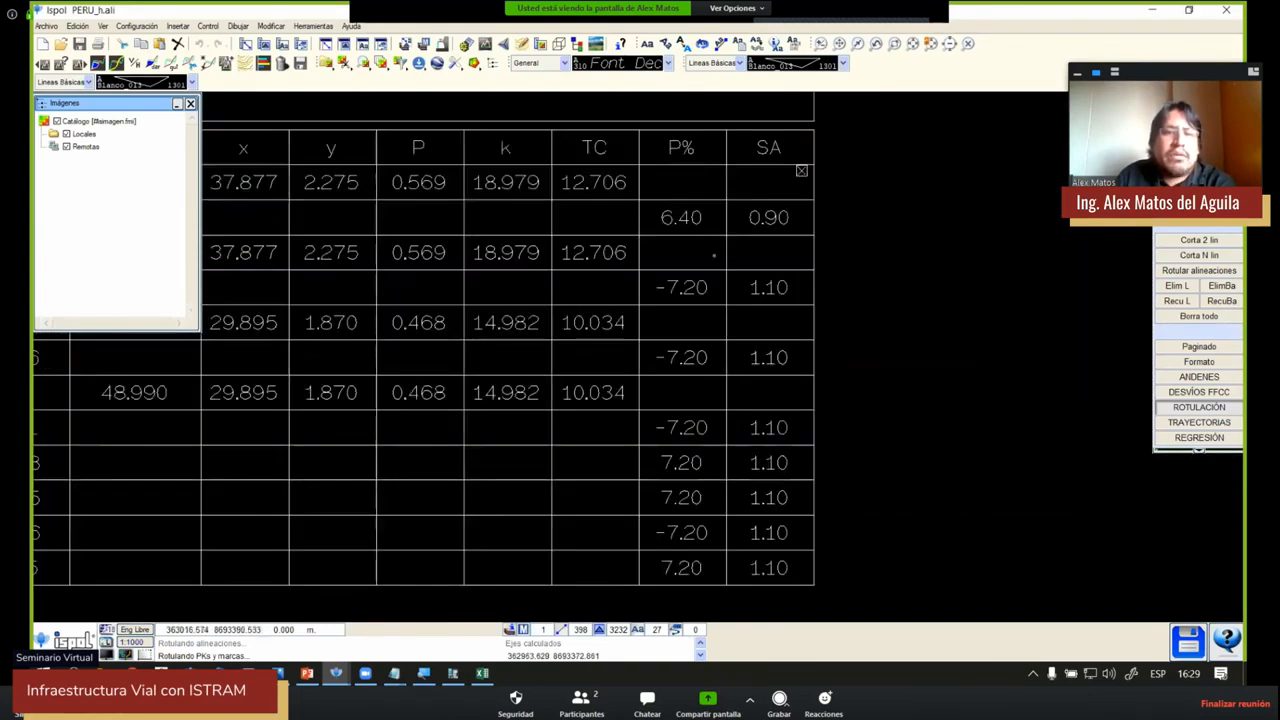
pyautogui.scroll(-4, 705, 270)
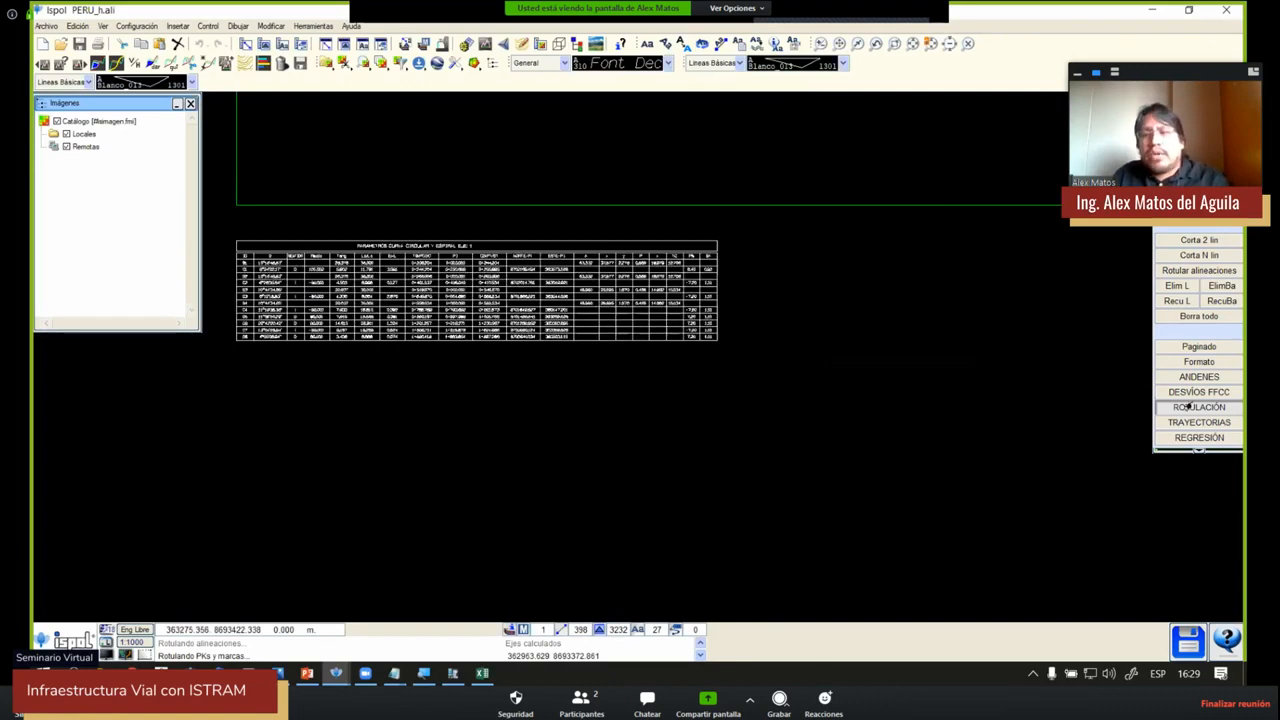
# In the labelling mode's alignment table settings, include the start and end points and the PIs without curve, and review the redrawn table
pyautogui.click(1195, 407)
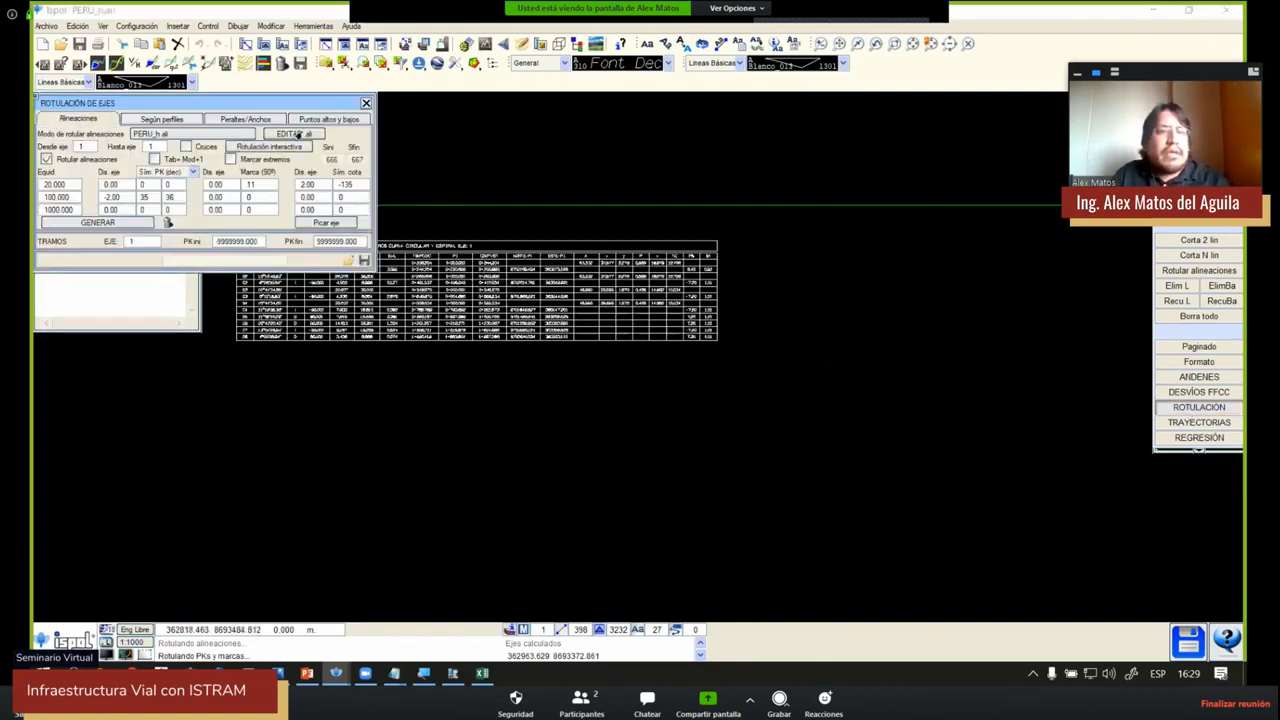
pyautogui.click(297, 134)
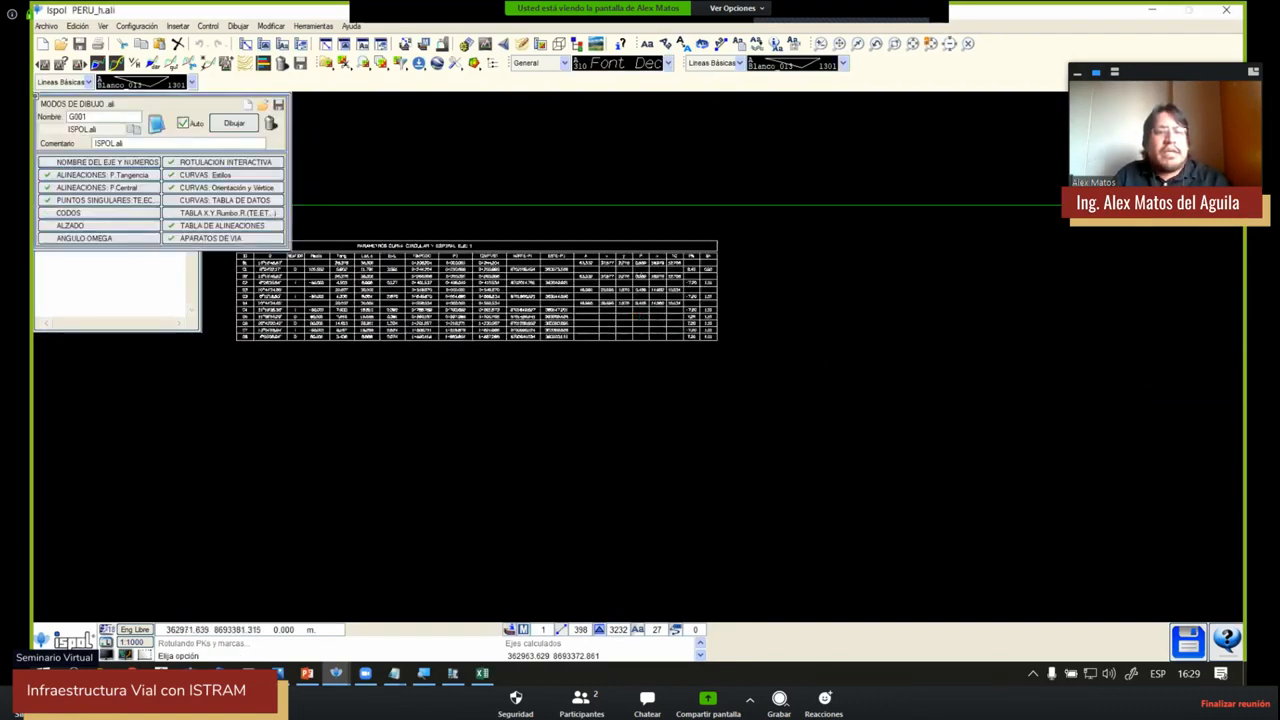
pyautogui.click(222, 227)
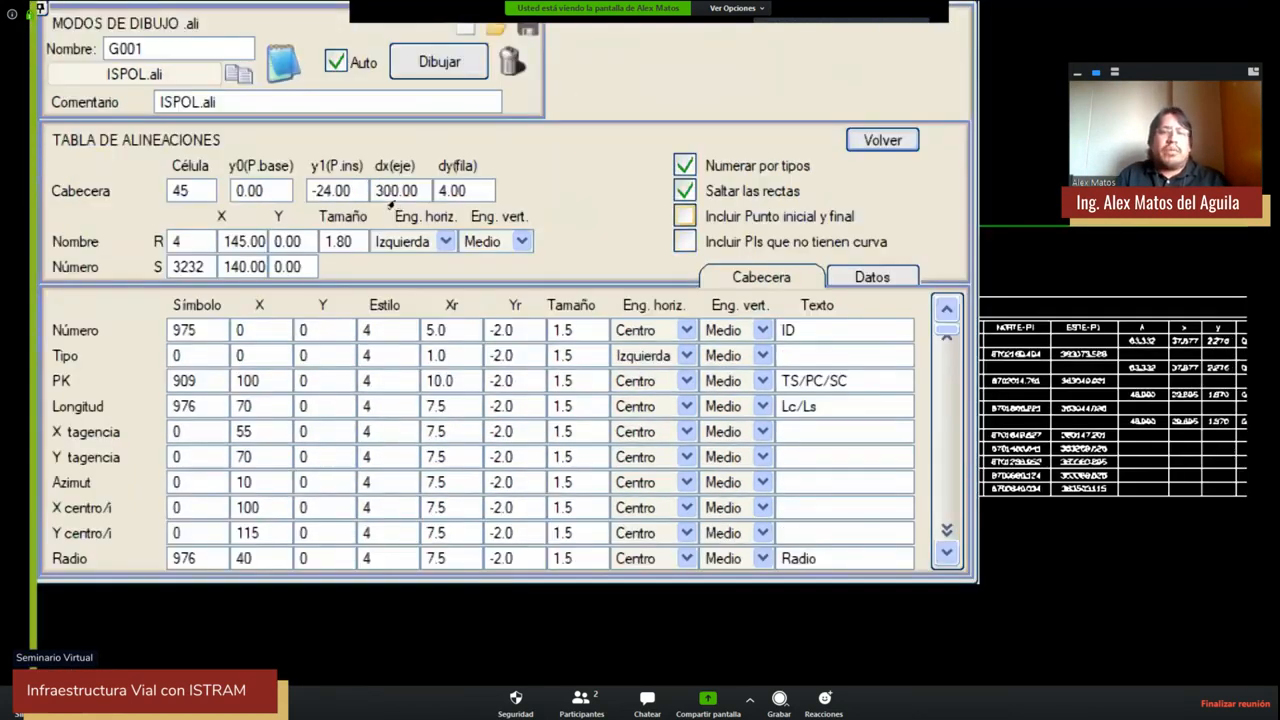
pyautogui.click(685, 216)
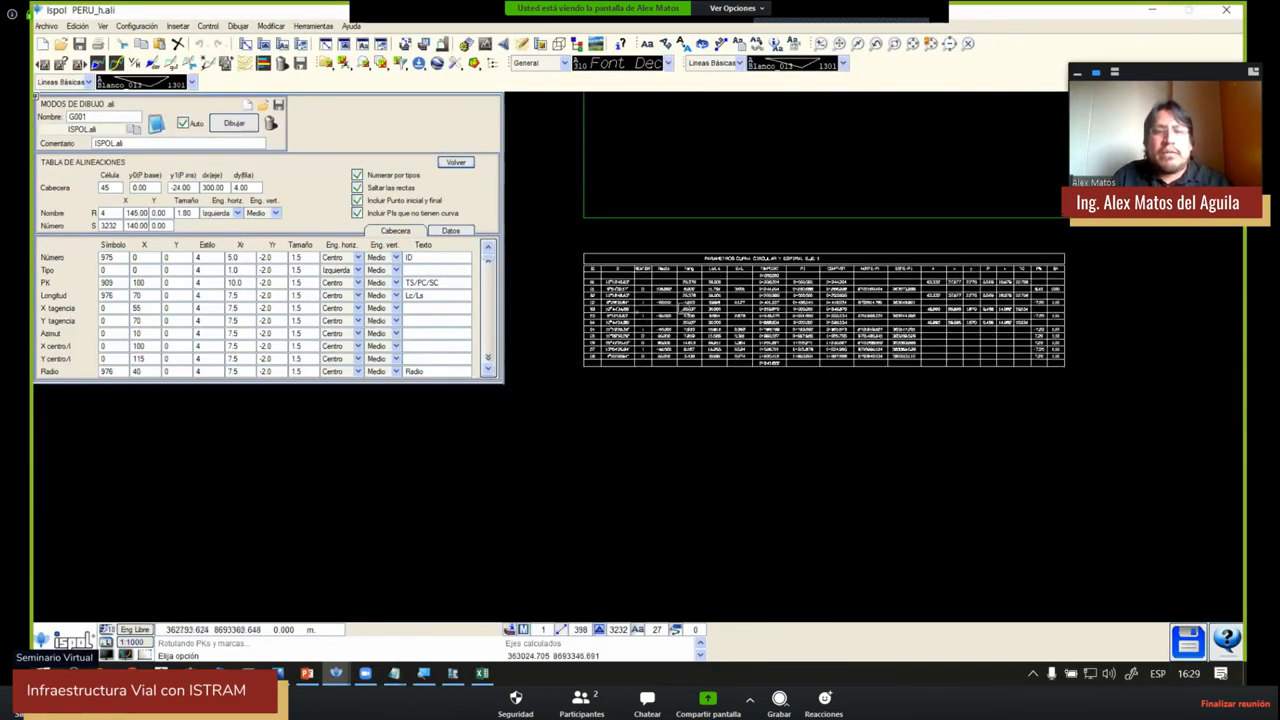
pyautogui.scroll(5, 630, 318)
pyautogui.moveTo(631, 317); pyautogui.dragTo(805, 326, button='middle')
pyautogui.scroll(2, 706, 304)
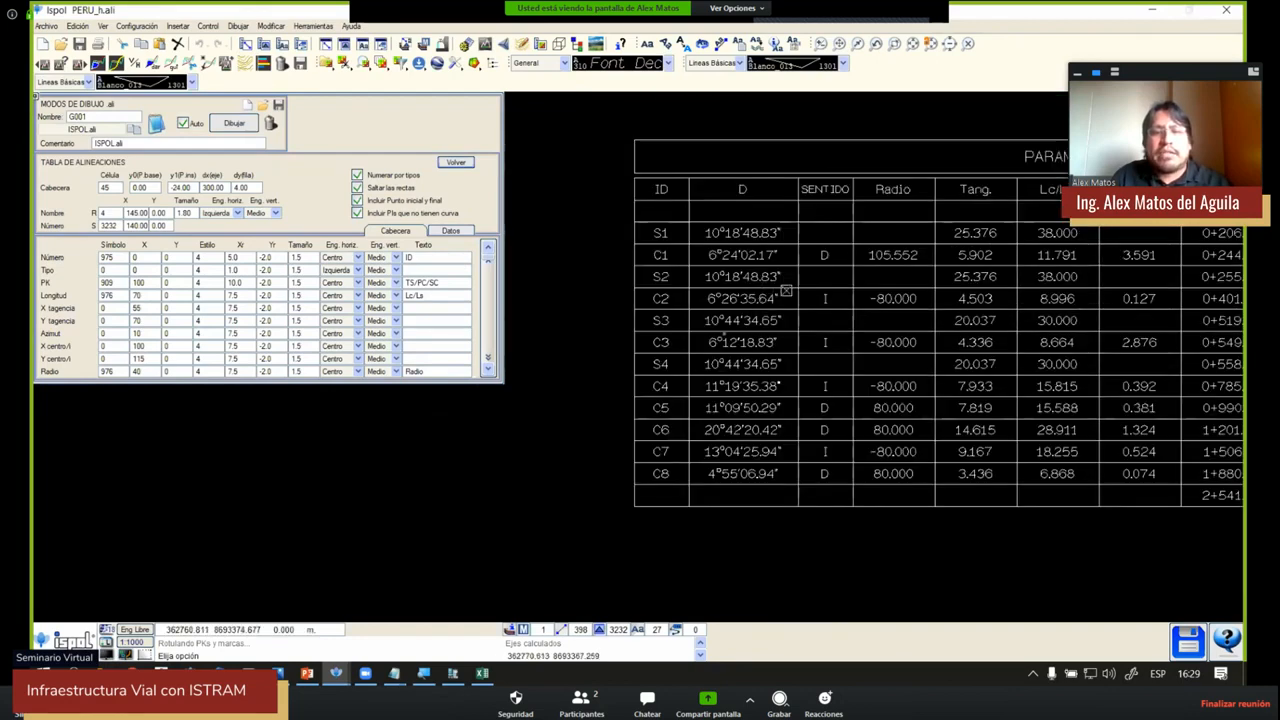
pyautogui.scroll(-2, 727, 331)
pyautogui.scroll(-2, 688, 299)
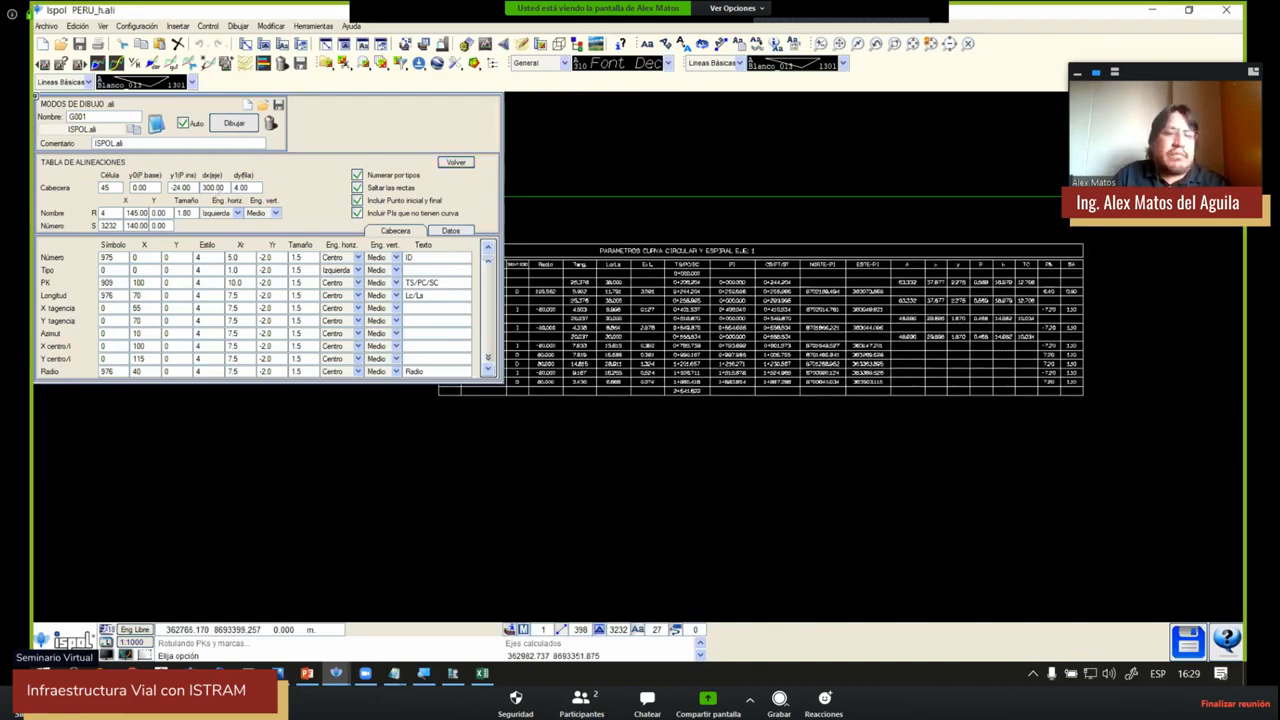
# Leave the labelling mode editor without saving its changes and close the axis labelling dialog, returning to the PLANTA module
pyautogui.click(452, 163)
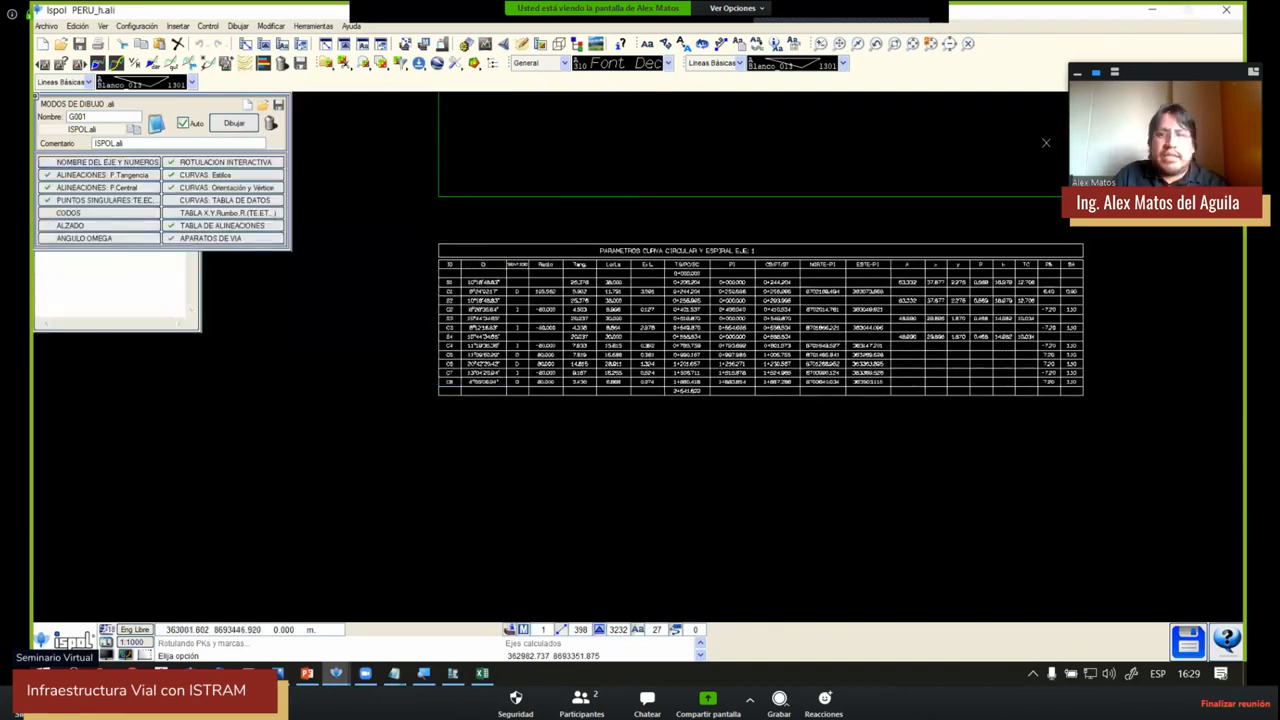
pyautogui.click(702, 398)
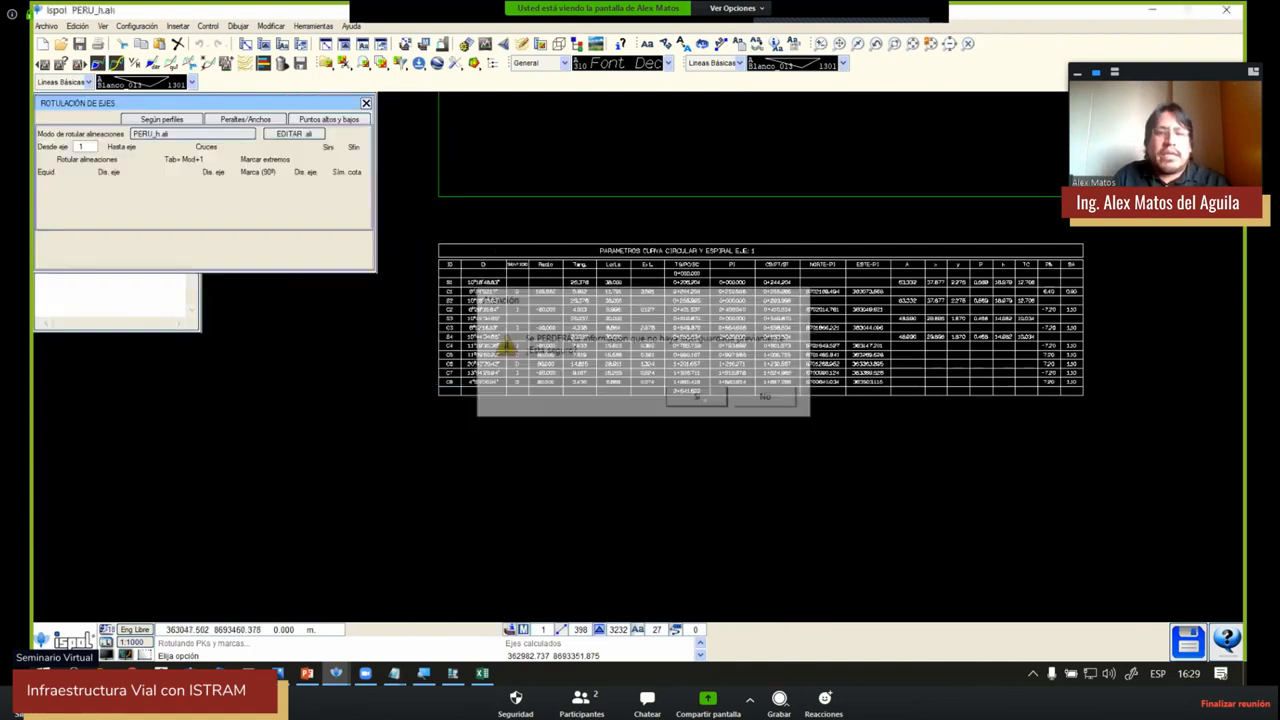
pyautogui.click(367, 104)
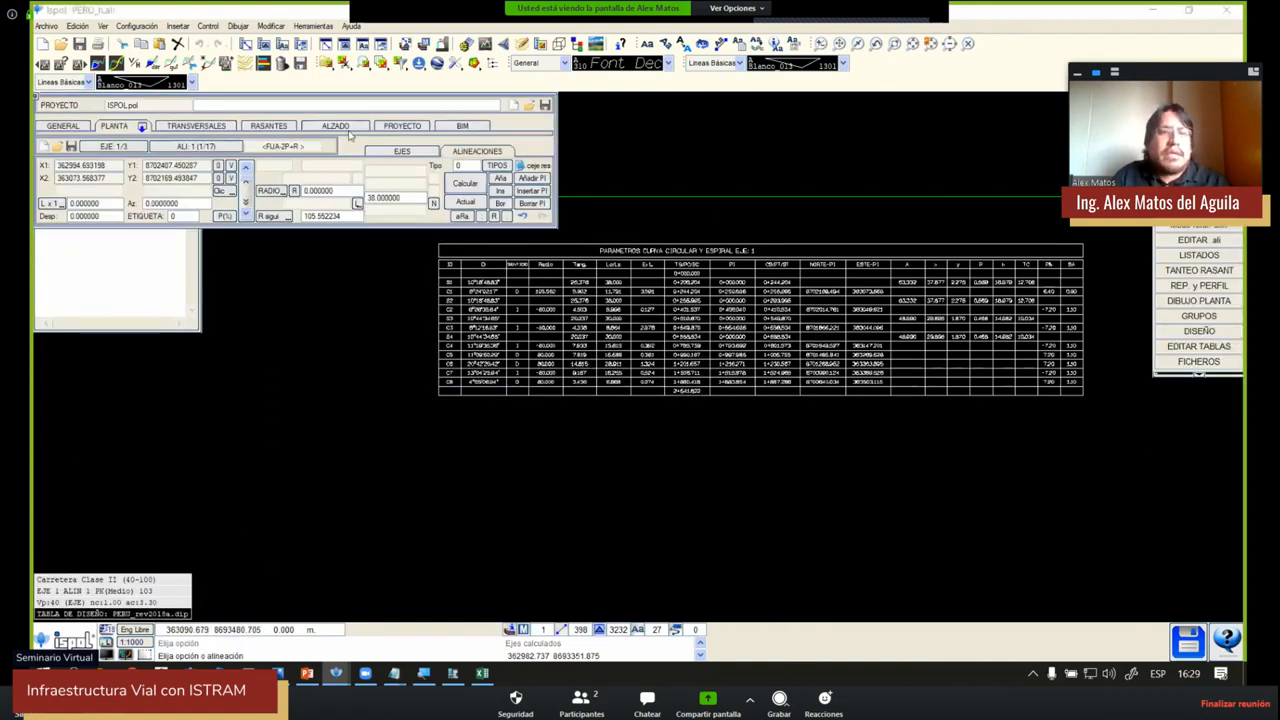
# In the elevation module's longitudinal profile drawing for axis 1, load the Peru_2020.gui guitarra and generate the profile sheets
pyautogui.click(340, 127)
pyautogui.click(358, 192)
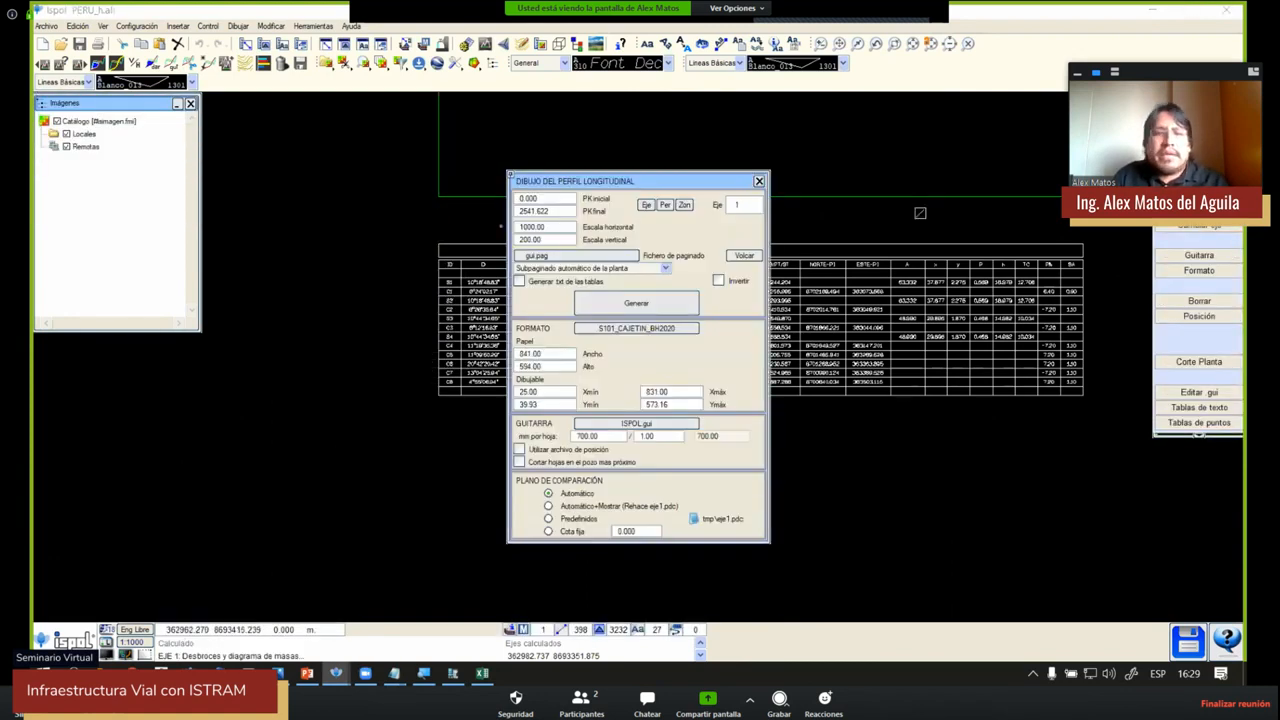
pyautogui.click(640, 425)
pyautogui.scroll(-10, 675, 375)
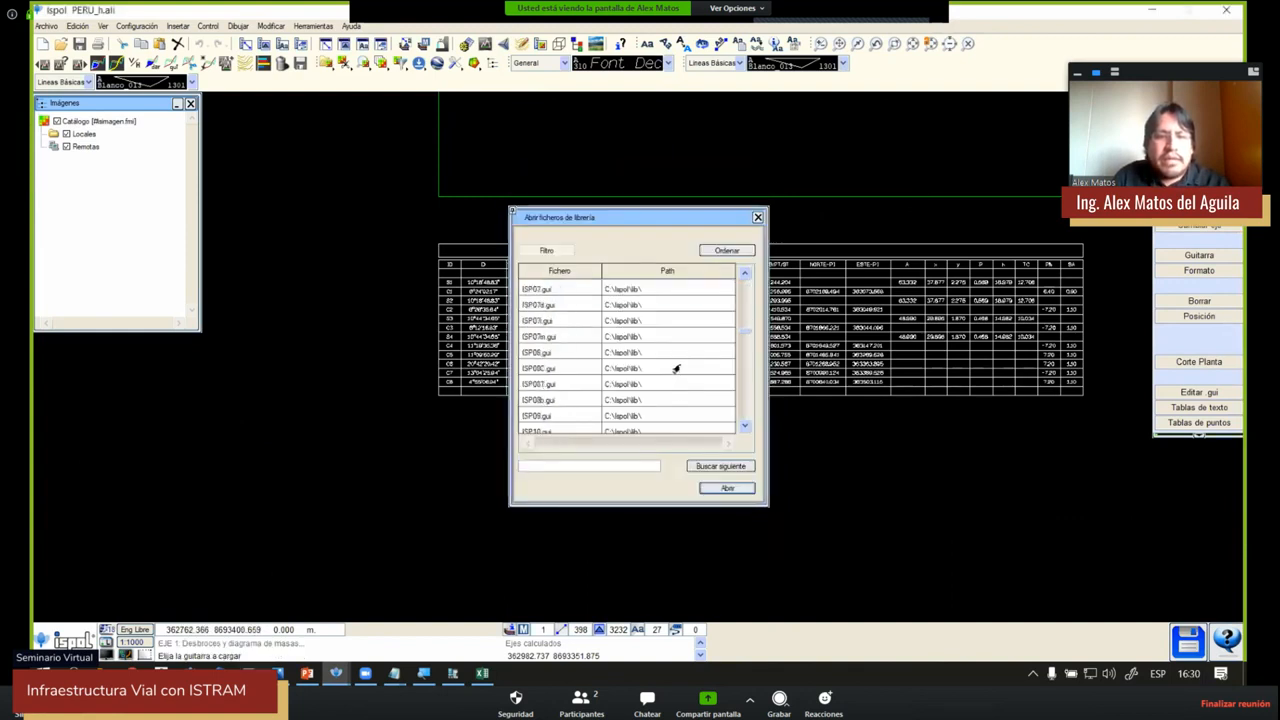
pyautogui.scroll(-3, 676, 368)
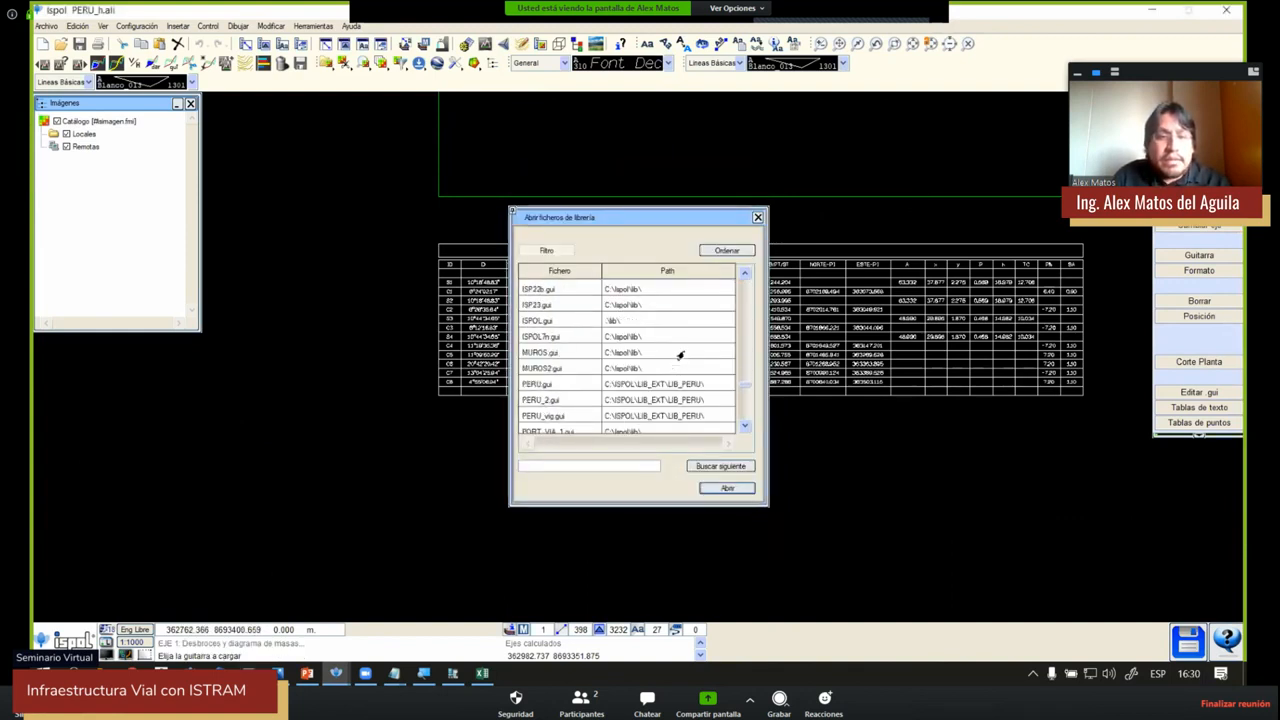
pyautogui.scroll(-3, 683, 350)
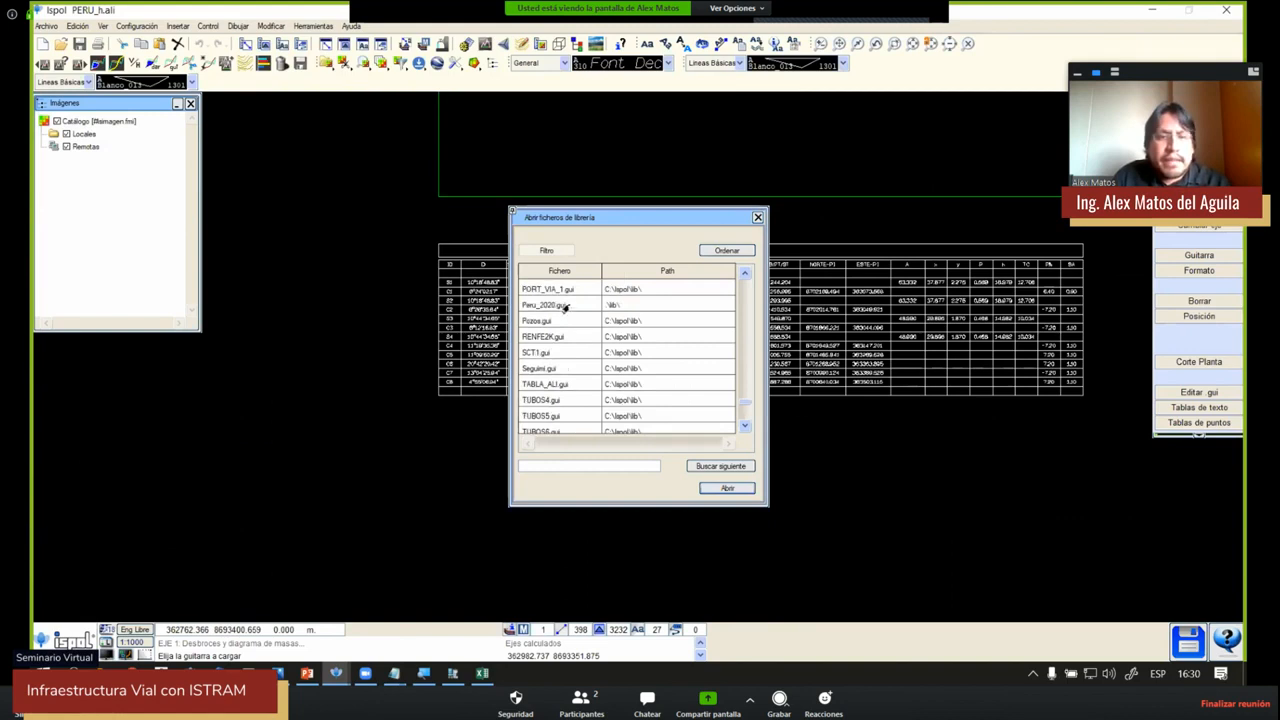
pyautogui.click(565, 308)
pyautogui.scroll(-3, 674, 349)
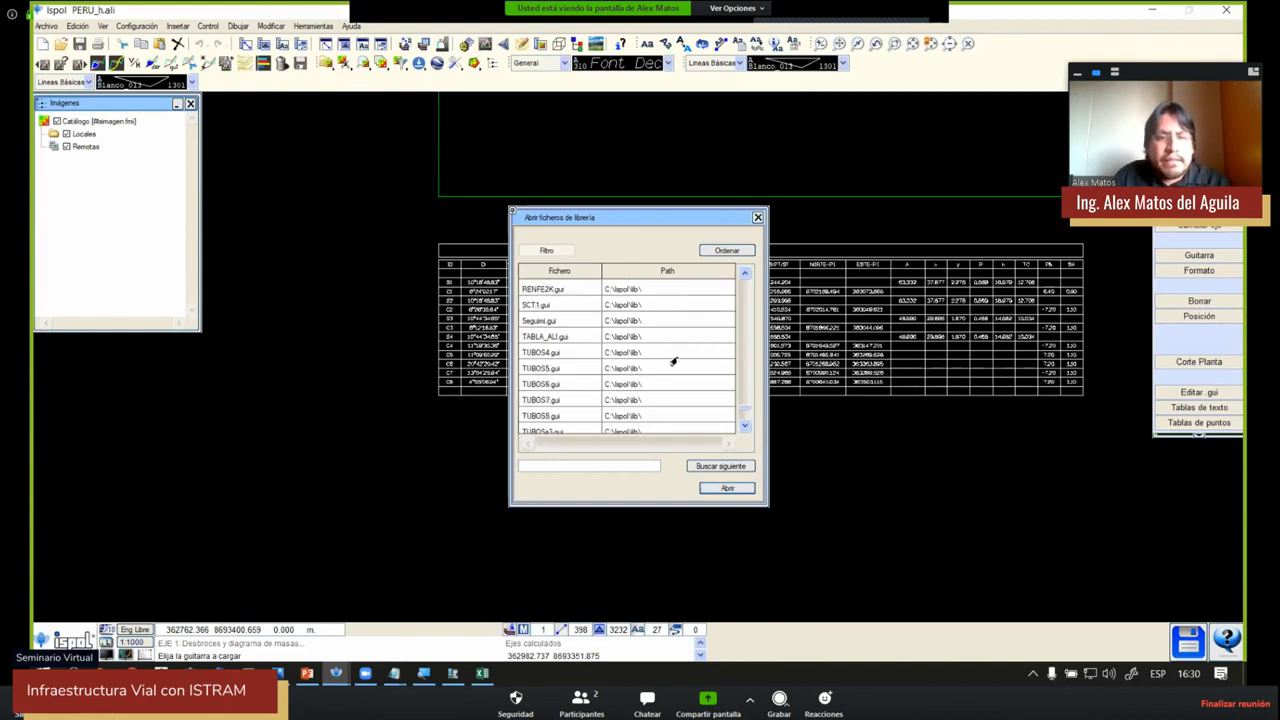
pyautogui.click(720, 488)
pyautogui.click(637, 305)
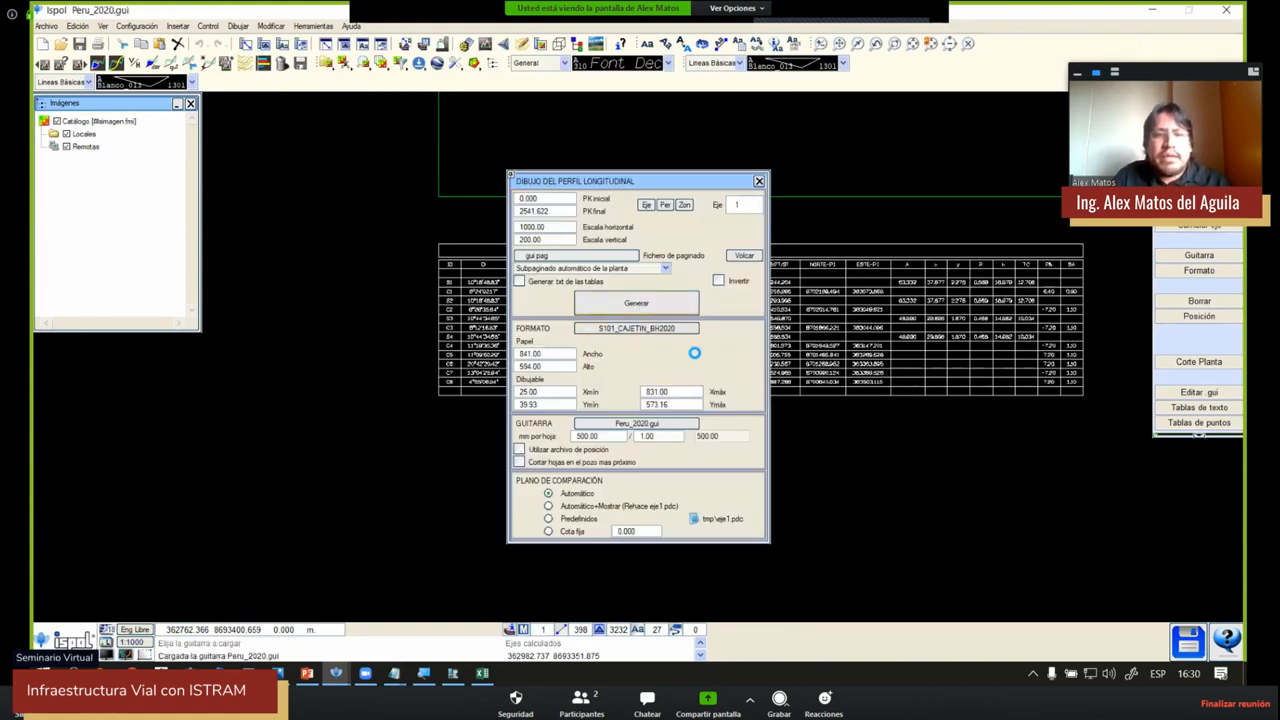
# Examine the generated profile sheets and the first sheet's data bands, from PENDIENTE and the elevation rows through ALINEAMIENTO and KILOMETRAJE
pyautogui.scroll(-3, 690, 390)
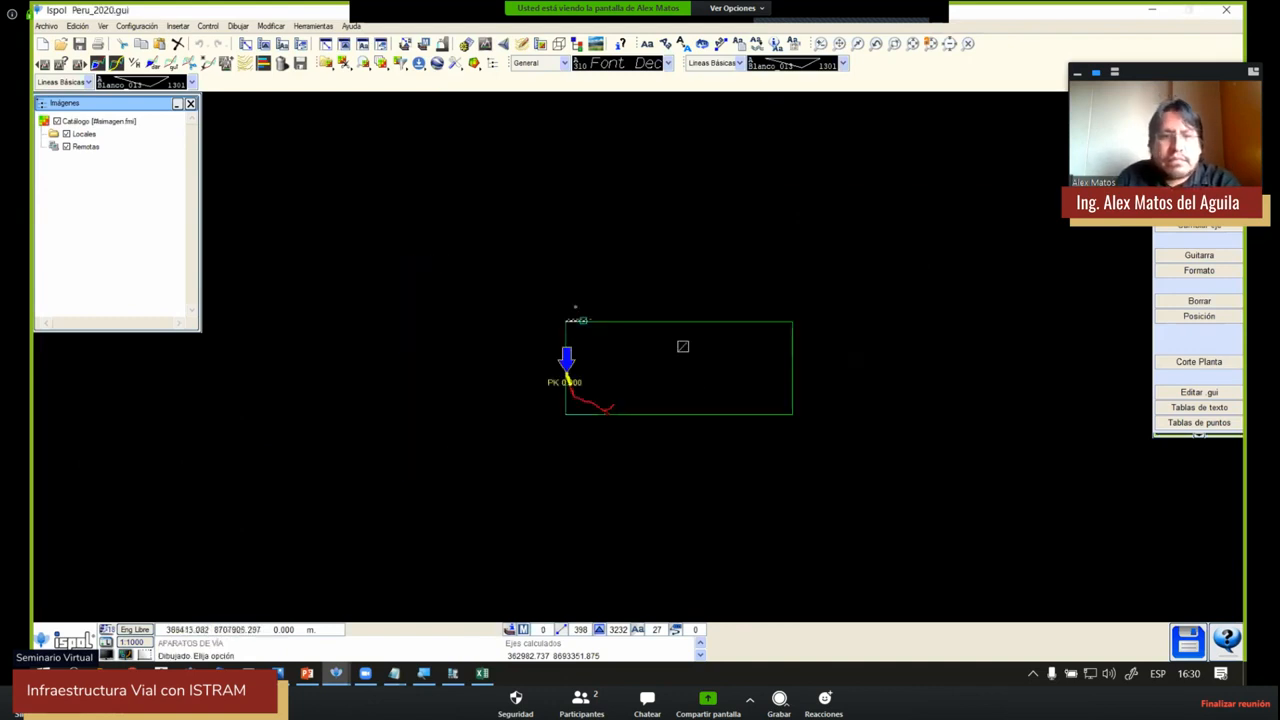
pyautogui.scroll(5, 600, 345)
pyautogui.scroll(3, 533, 344)
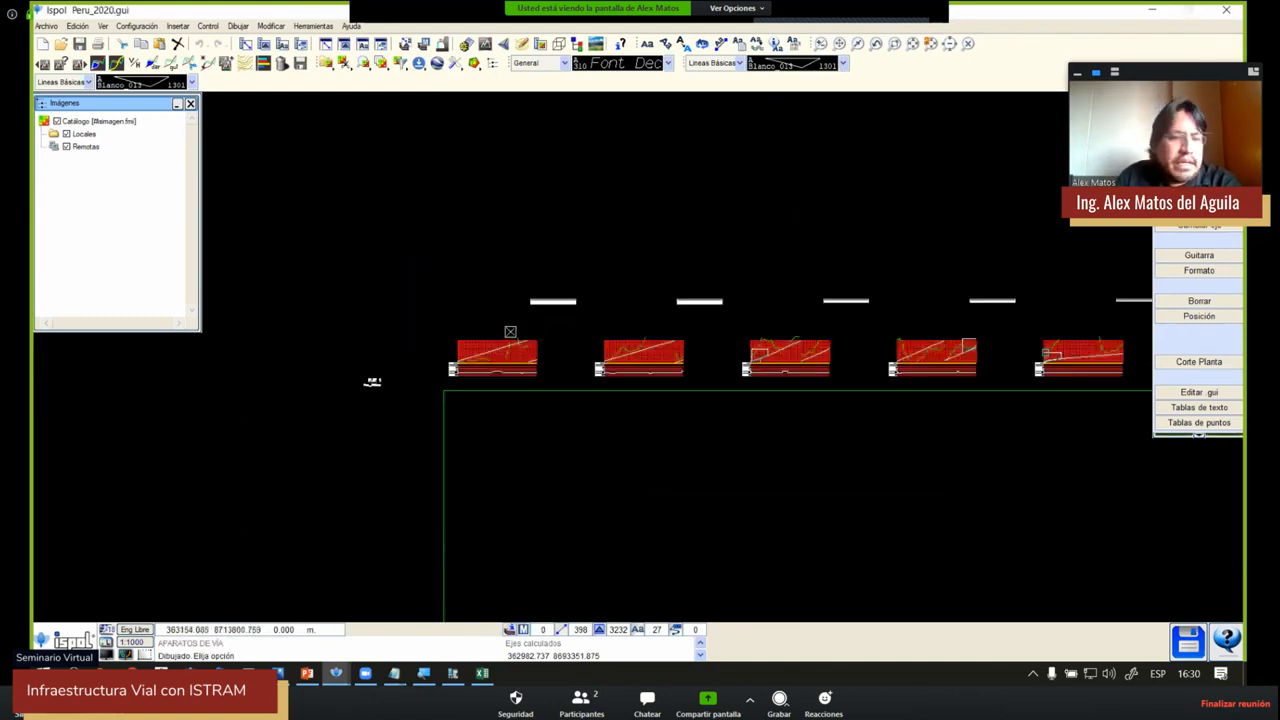
pyautogui.scroll(3, 510, 331)
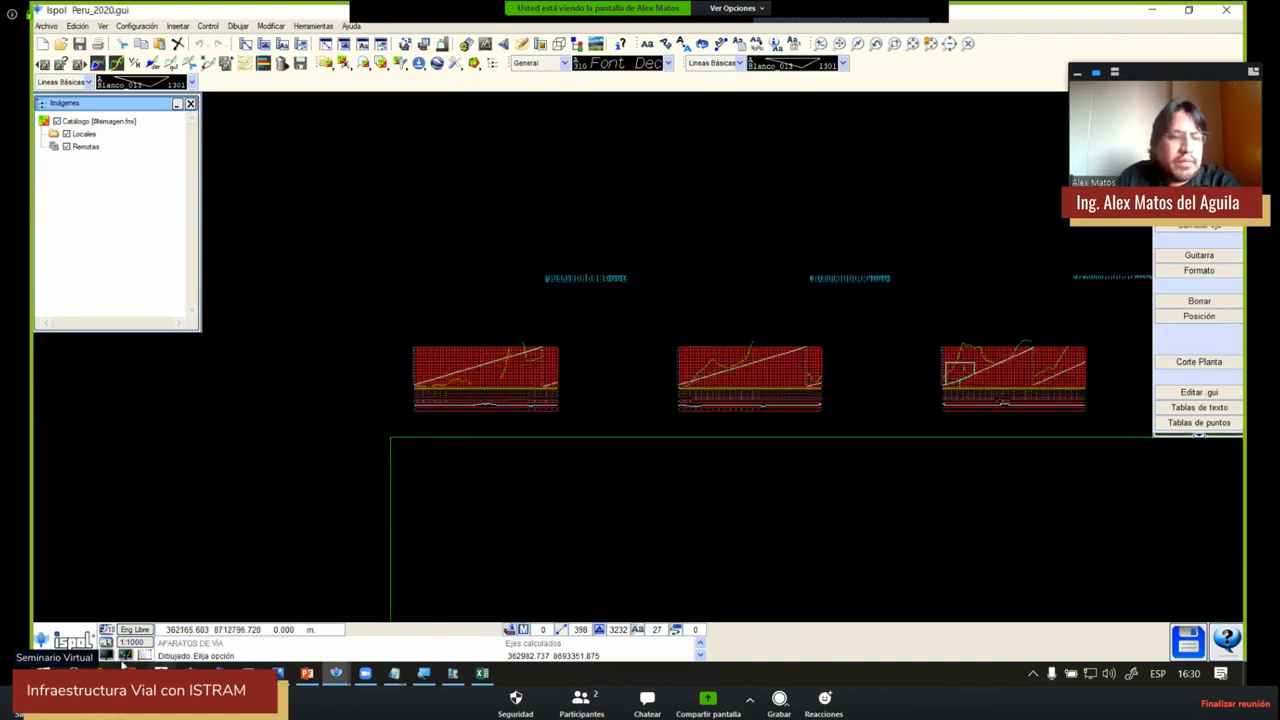
pyautogui.scroll(6, 580, 400)
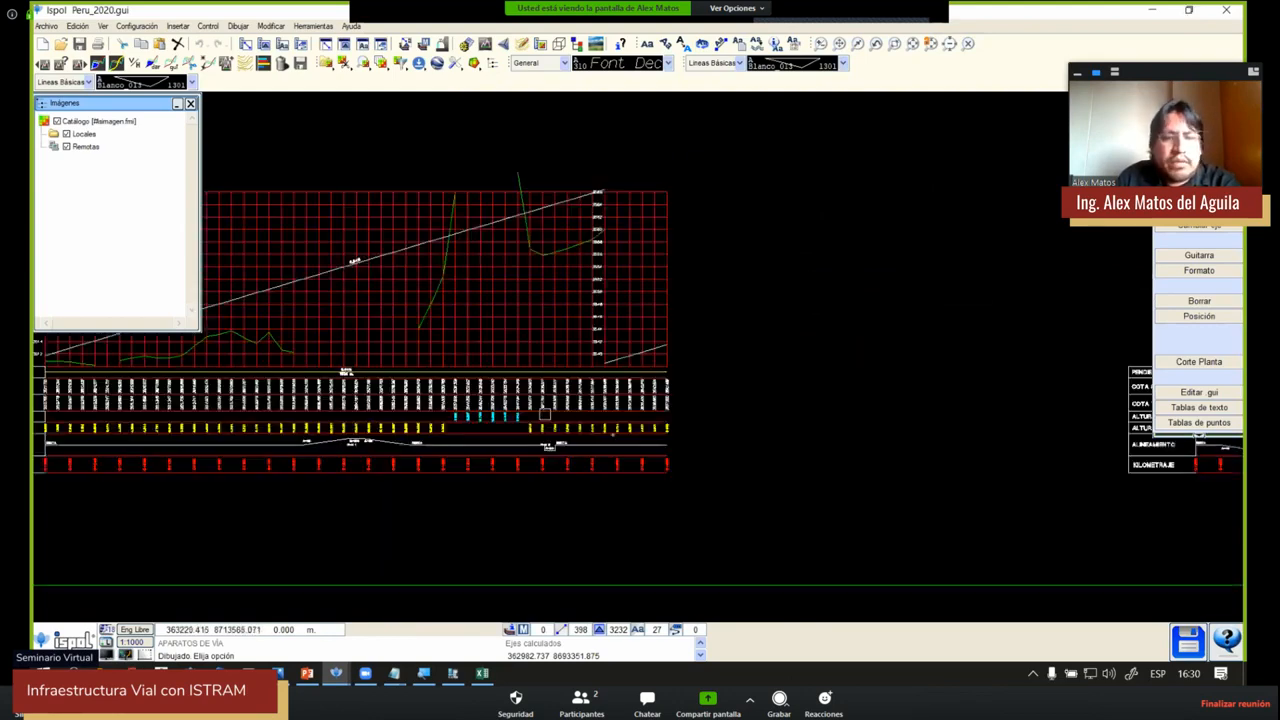
pyautogui.scroll(1, 766, 503)
pyautogui.scroll(-6, 766, 503)
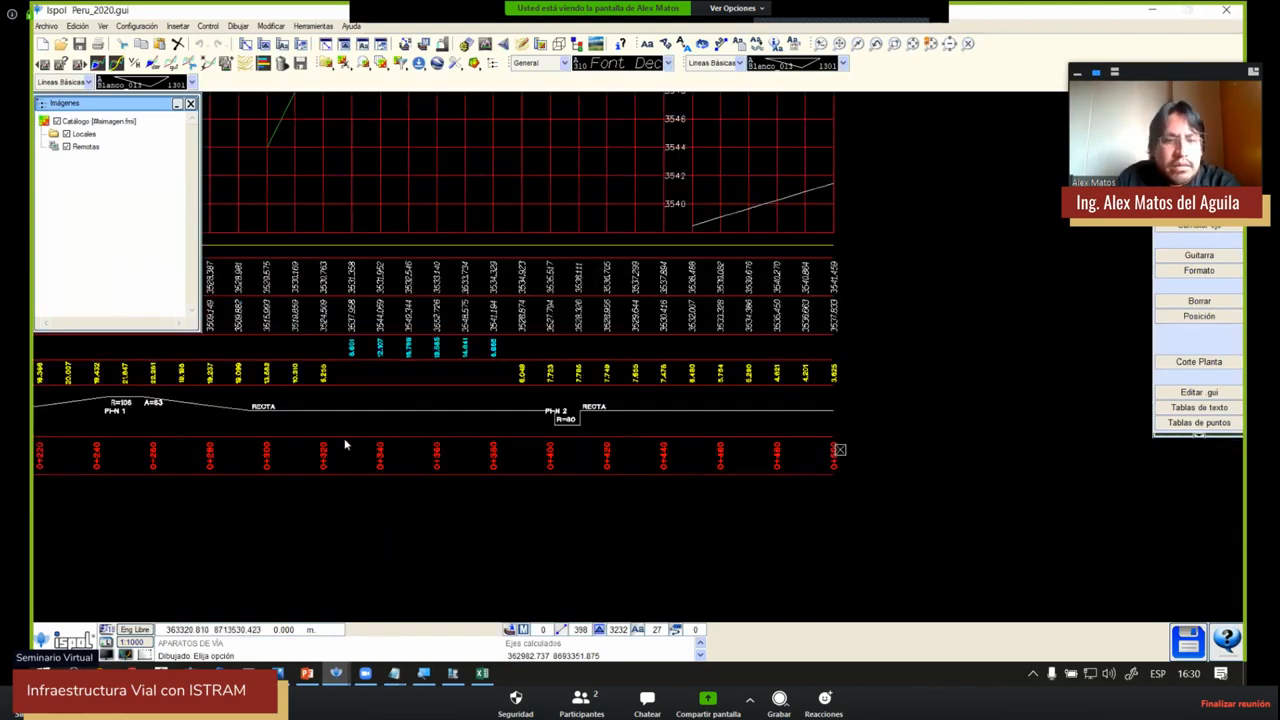
pyautogui.scroll(-2, 571, 508)
pyautogui.scroll(5, 571, 508)
pyautogui.scroll(-6, 600, 425)
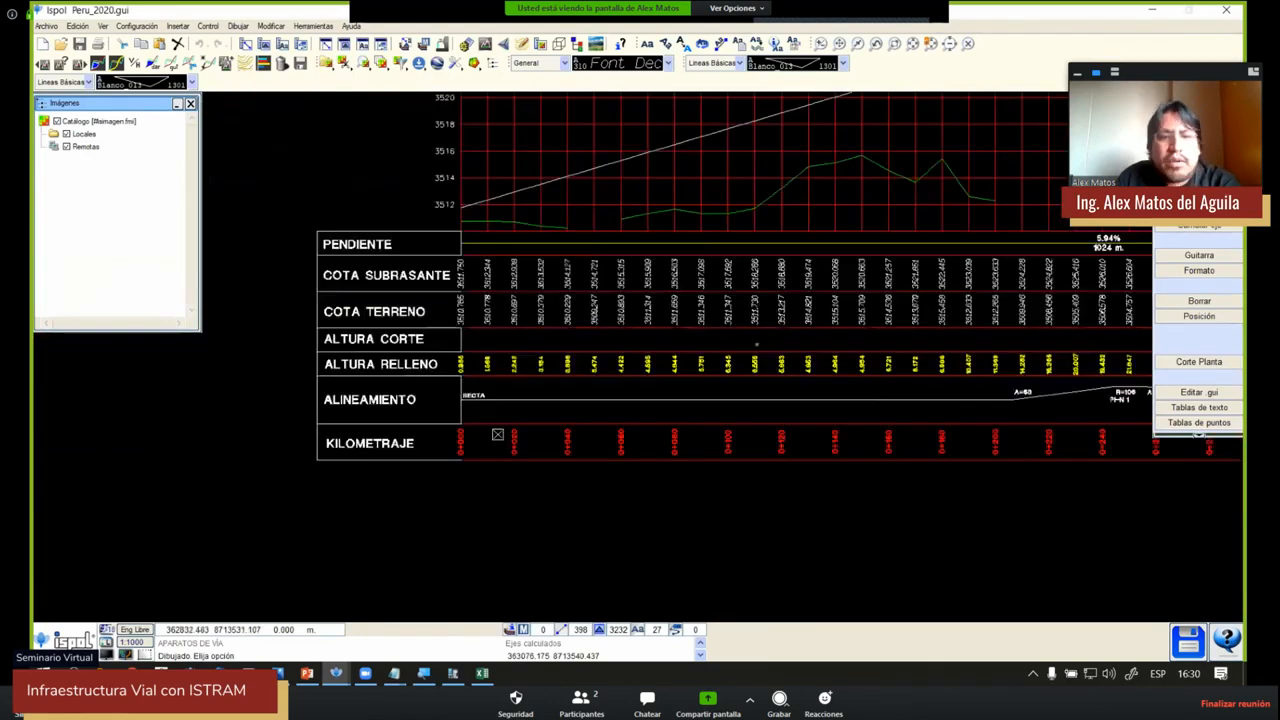
# Examine the circular and spiral curve parameters table drawn above the first profile, and leave the longitudinal profile drawing
pyautogui.moveTo(642, 386); pyautogui.dragTo(615, 514, button='middle')
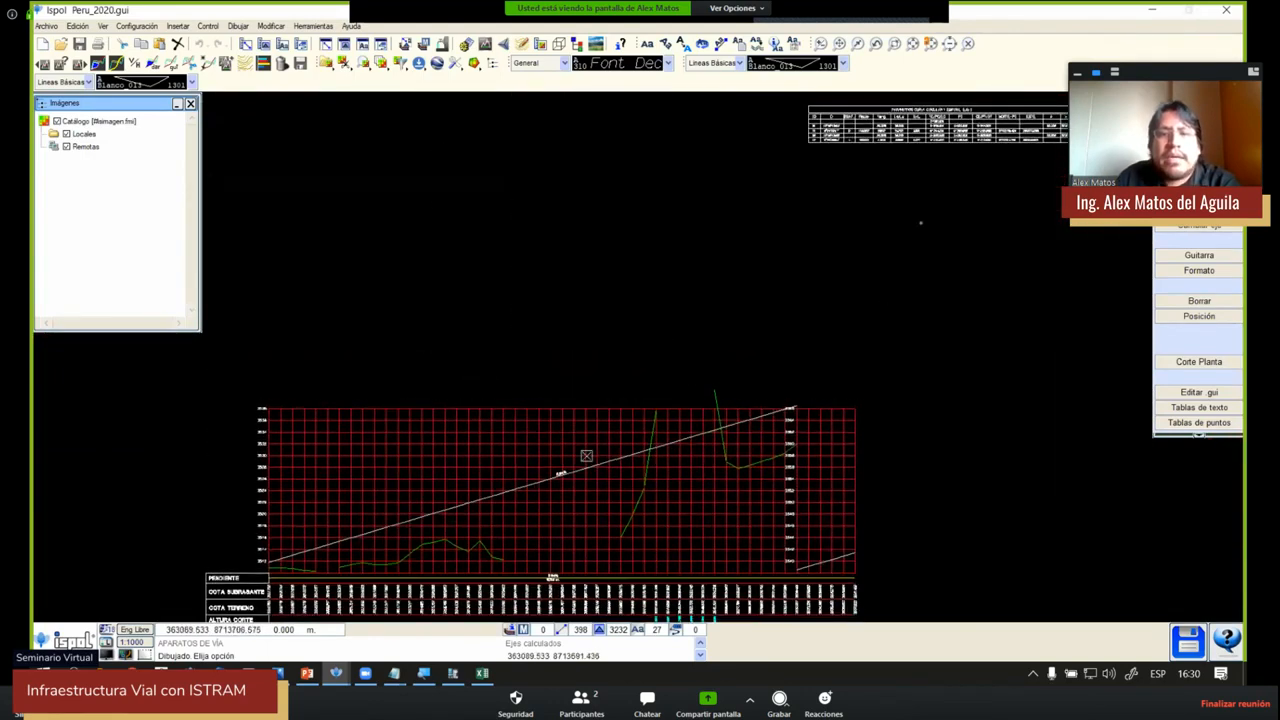
pyautogui.moveTo(921, 228); pyautogui.dragTo(520, 366, button='middle')
pyautogui.scroll(3, 455, 251)
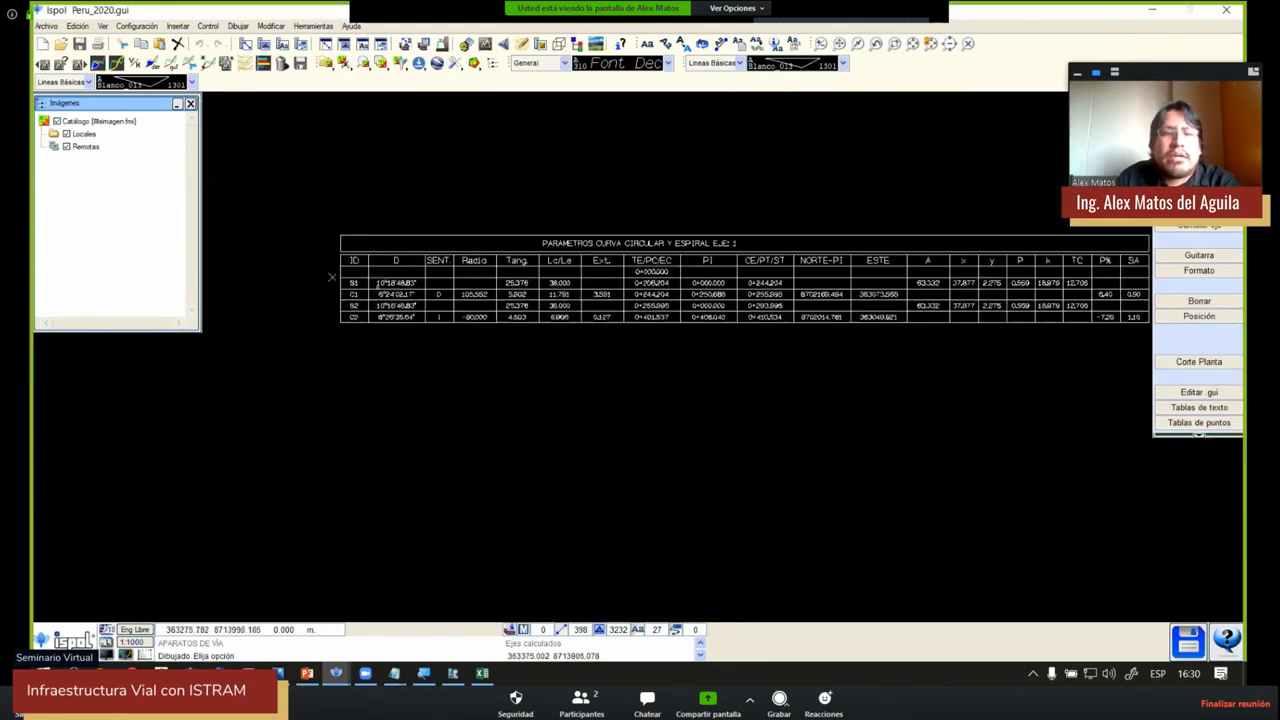
pyautogui.scroll(-1, 499, 269)
pyautogui.scroll(-4, 497, 269)
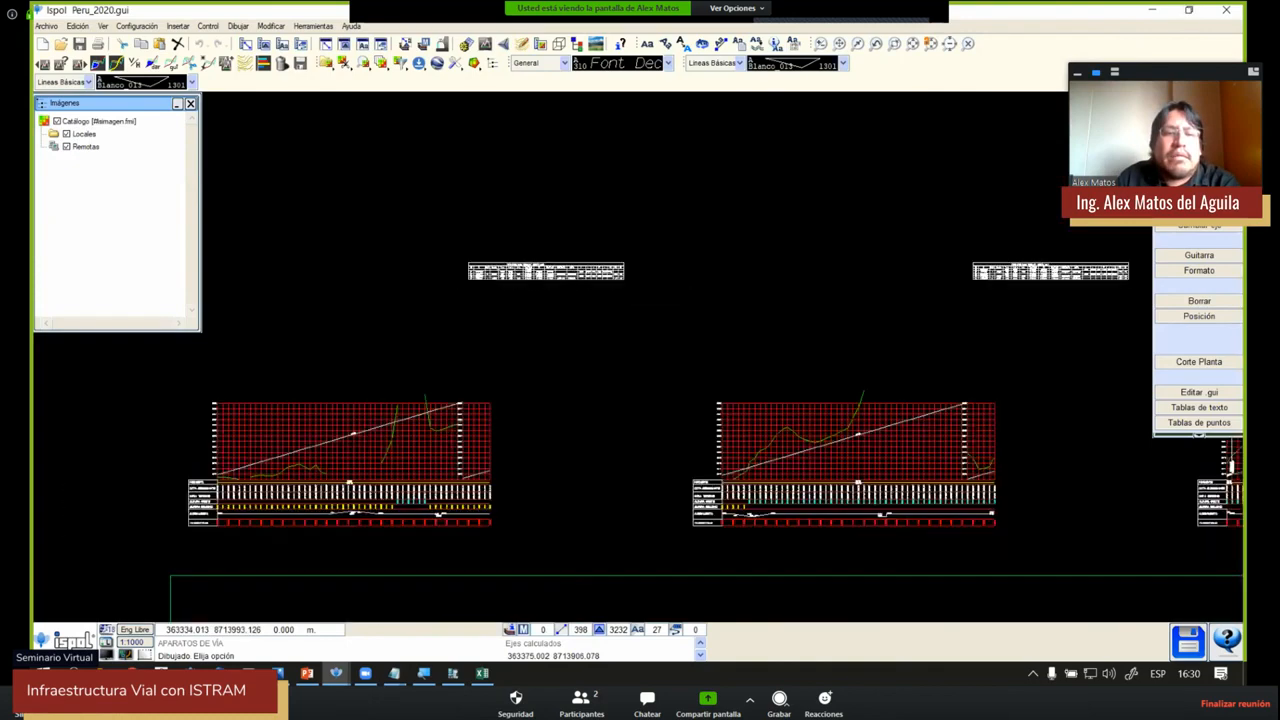
pyautogui.press('Escape')
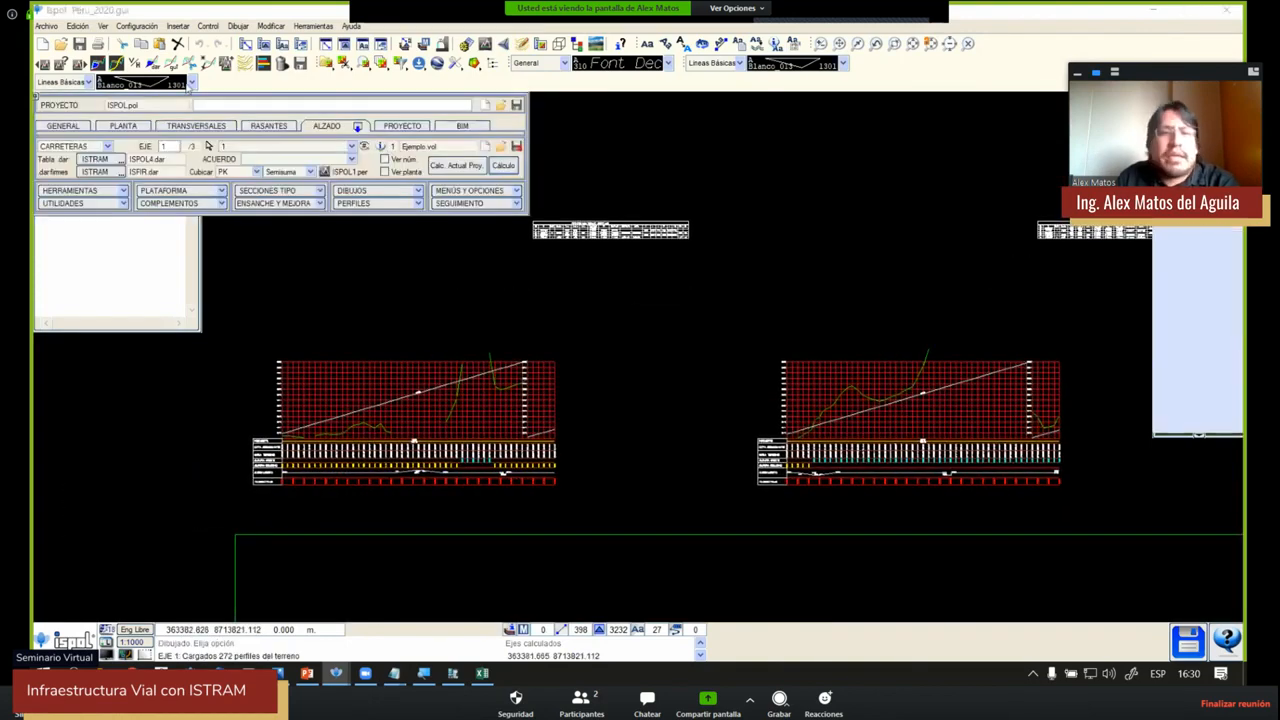
# Open the print setup and create a new print mode with PDF output
pyautogui.click(98, 45)
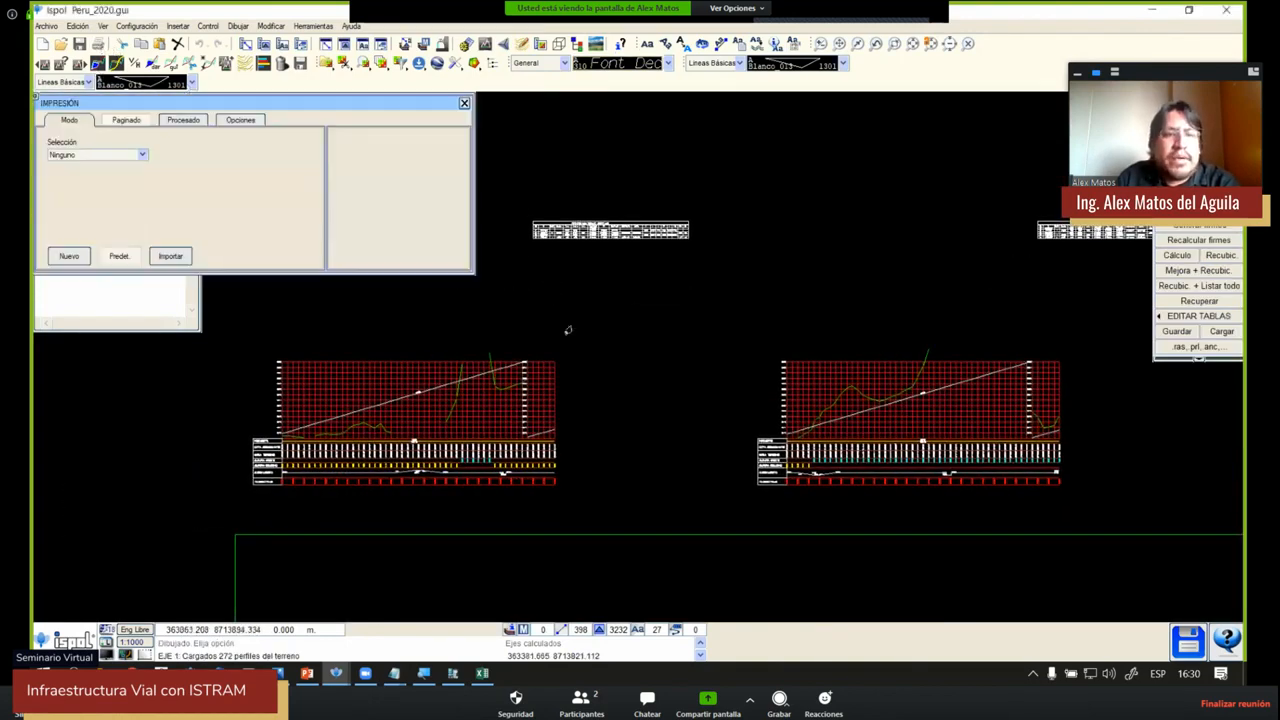
pyautogui.click(99, 159)
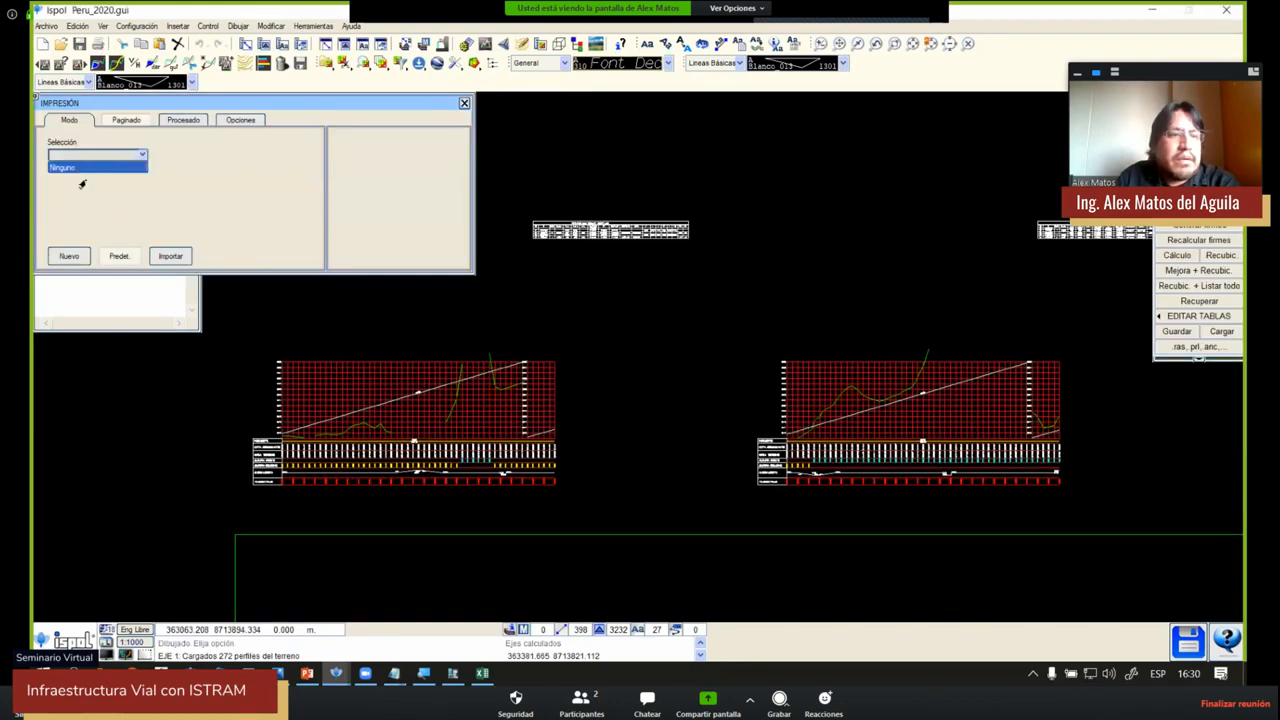
pyautogui.click(80, 225)
pyautogui.click(69, 256)
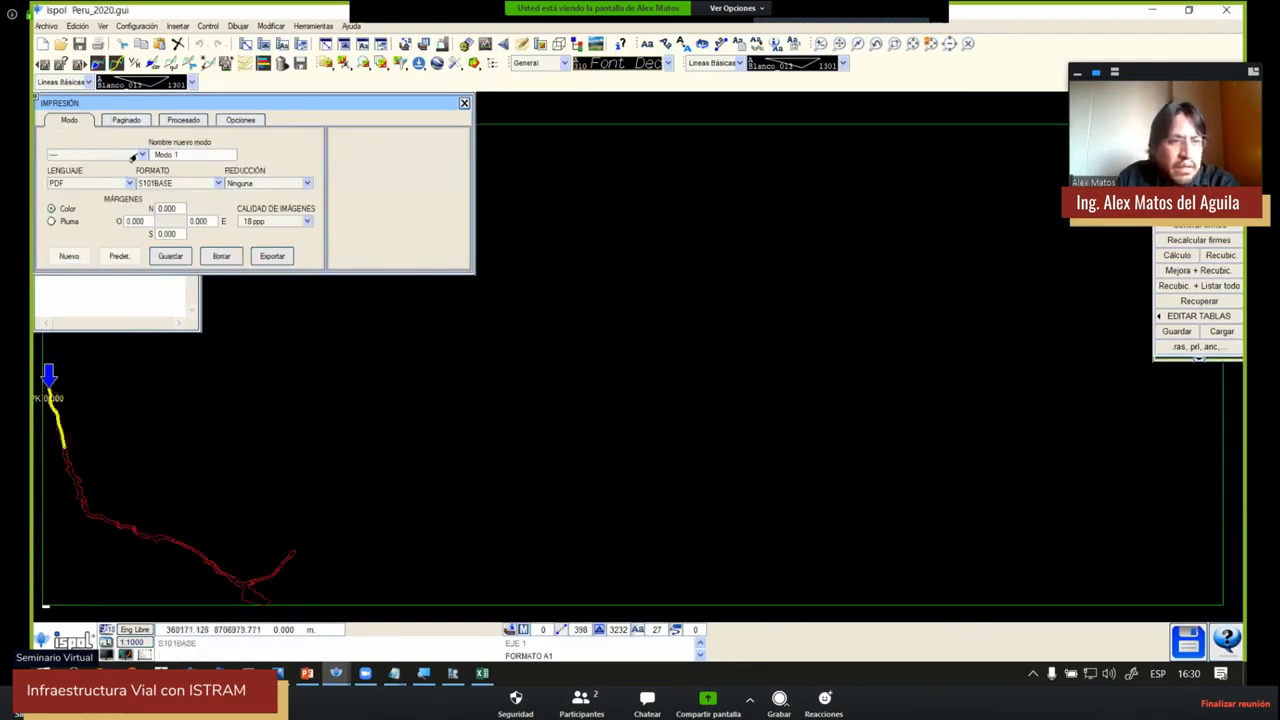
# Load the gui.pag pagination file from the Carretera_1 folder and preview a page of the sheets
pyautogui.click(126, 120)
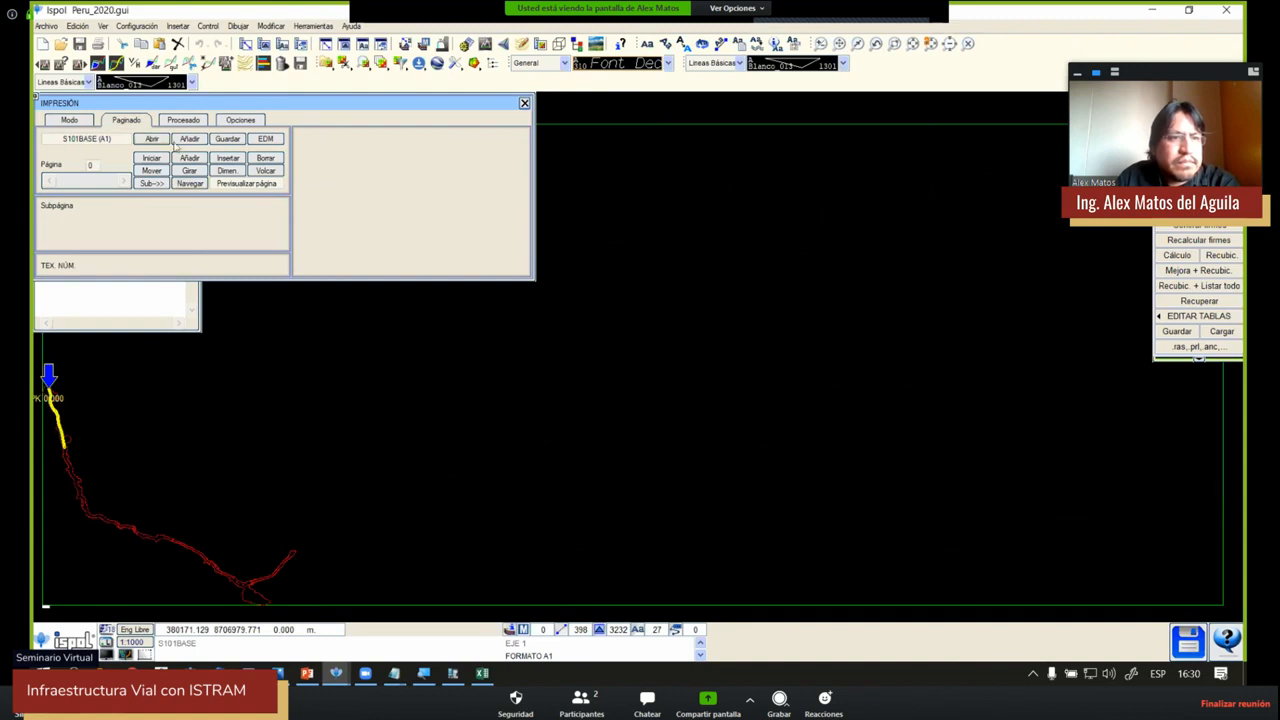
pyautogui.click(152, 139)
pyautogui.click(515, 315)
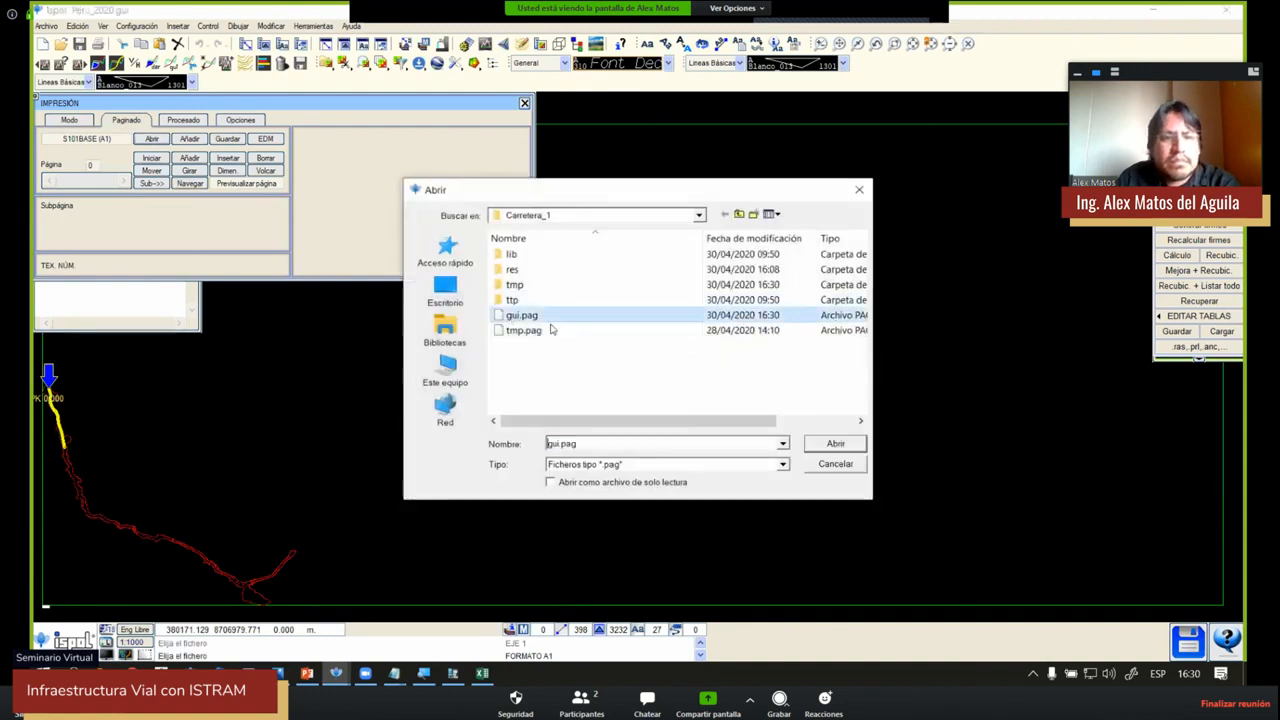
pyautogui.click(835, 443)
pyautogui.click(700, 399)
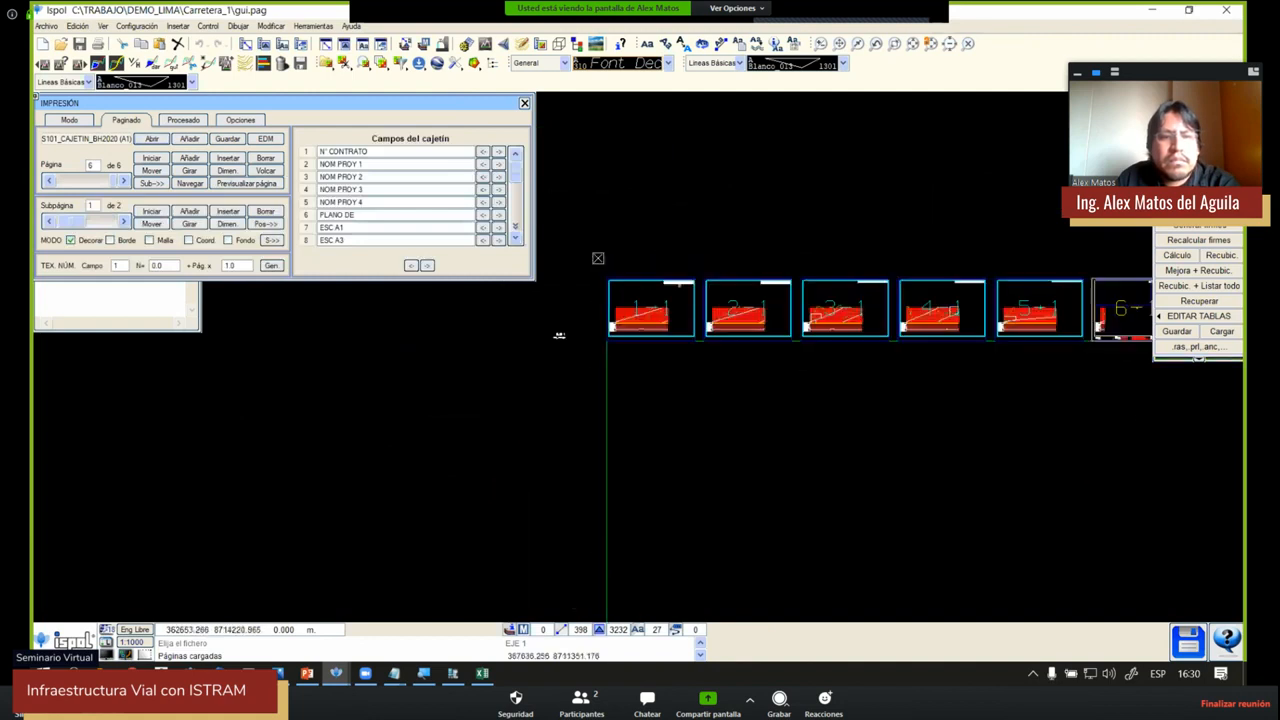
pyautogui.click(246, 183)
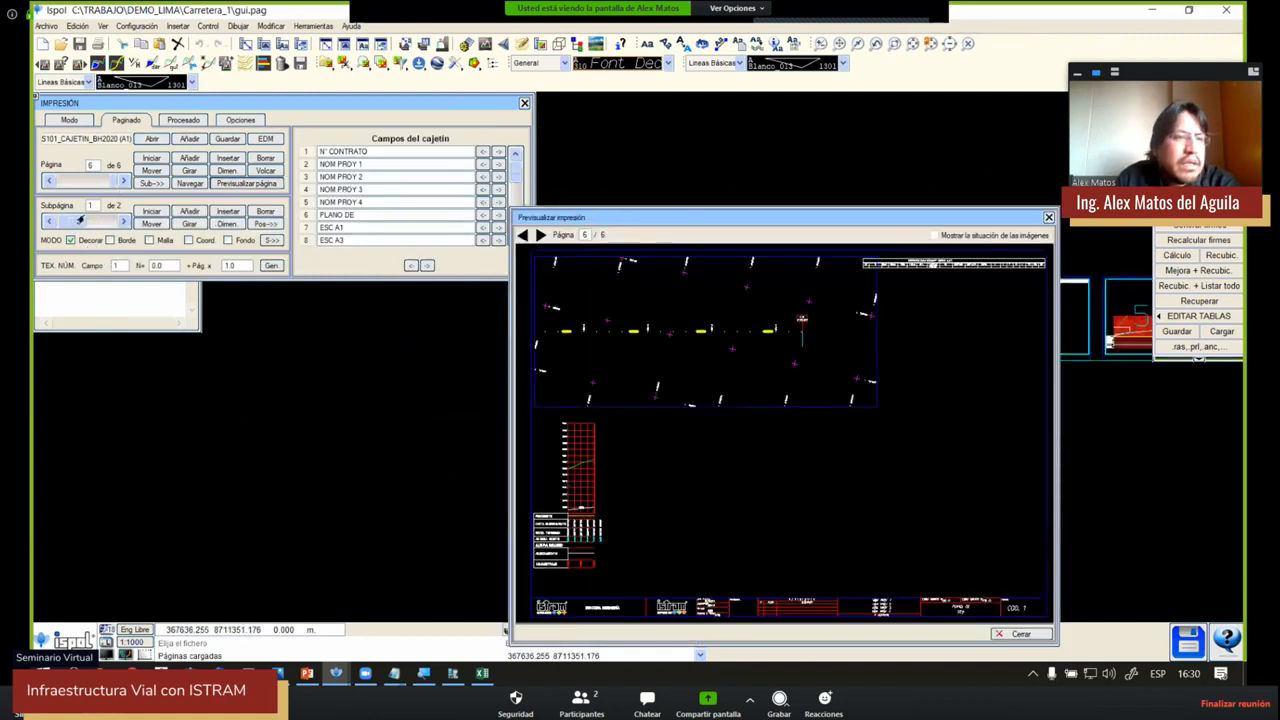
# Set the print mode to Color and preview page 6 on a white background
pyautogui.click(69, 120)
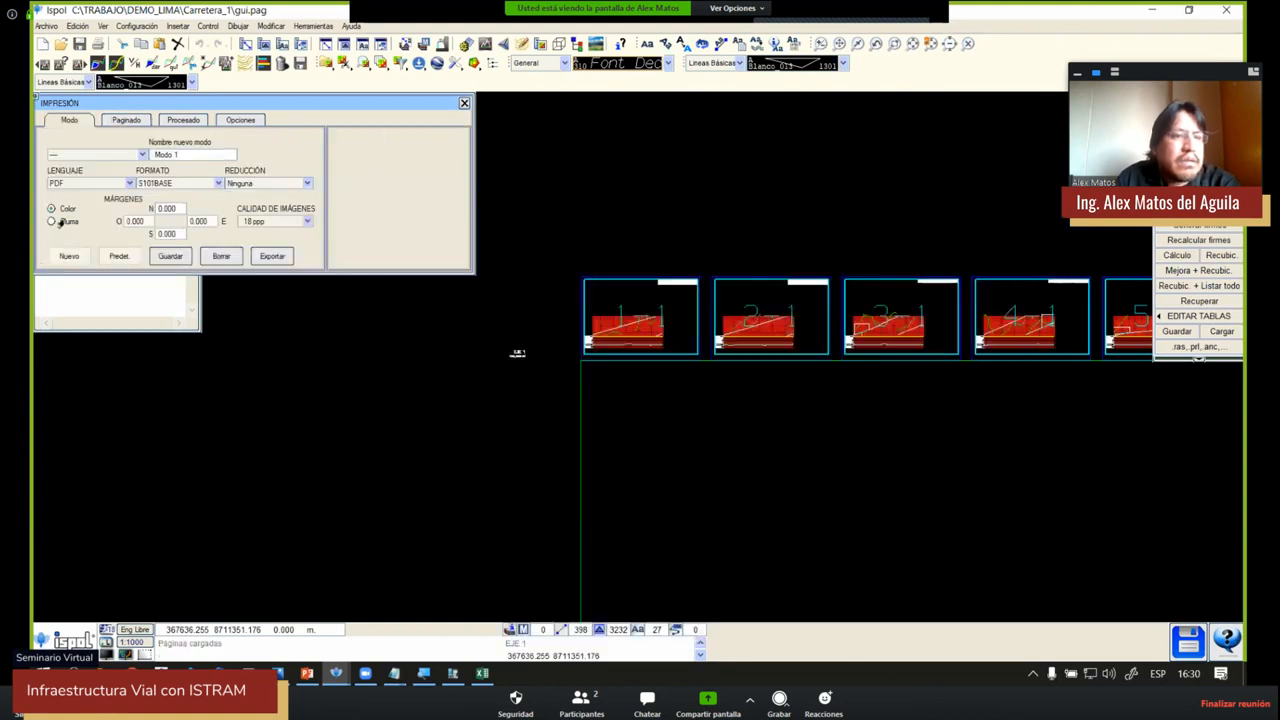
pyautogui.click(70, 209)
pyautogui.click(126, 120)
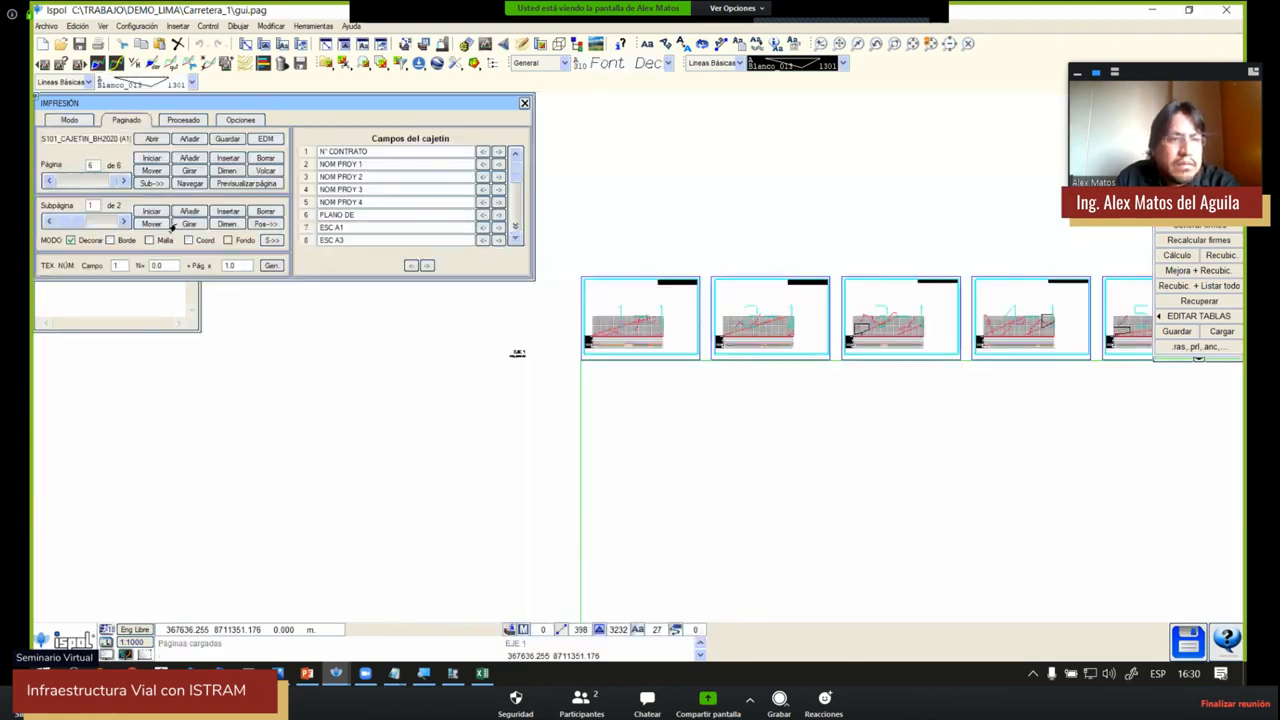
pyautogui.click(247, 184)
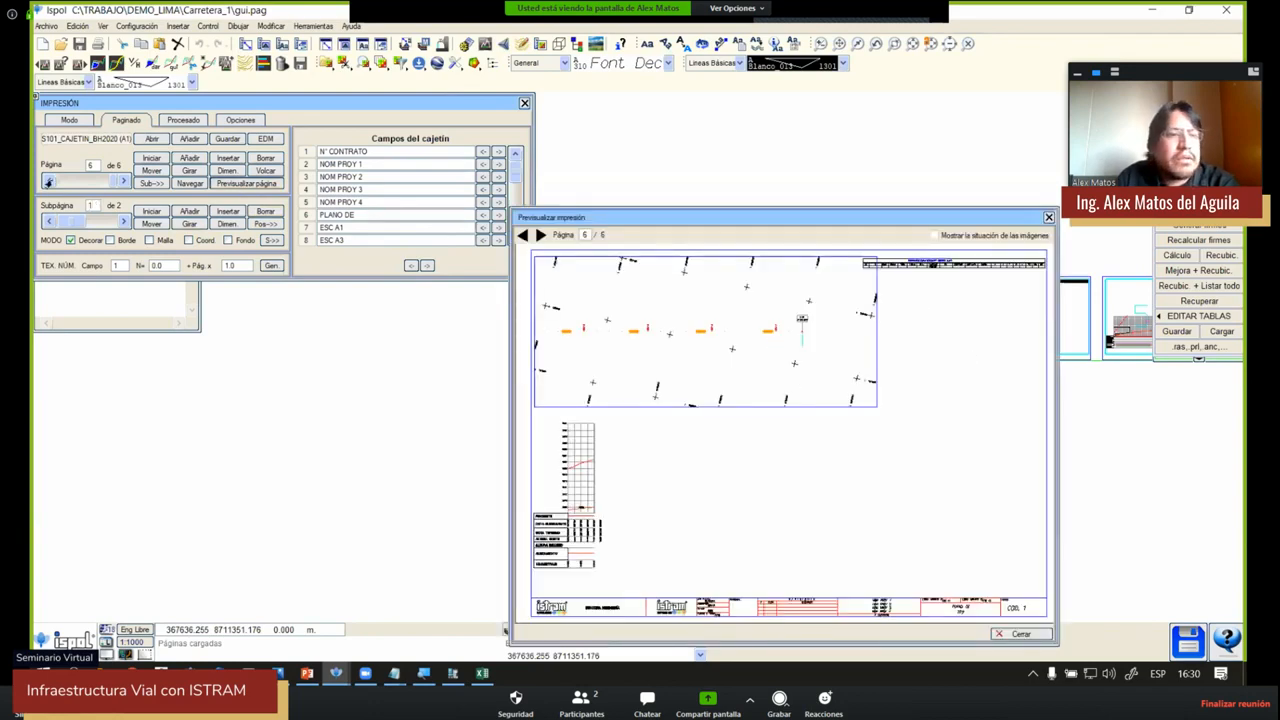
# Review the previous plan and profile pages in the print preview back to page 2, and close the preview
pyautogui.click(47, 182)
pyautogui.click(47, 182)
pyautogui.click(47, 182)
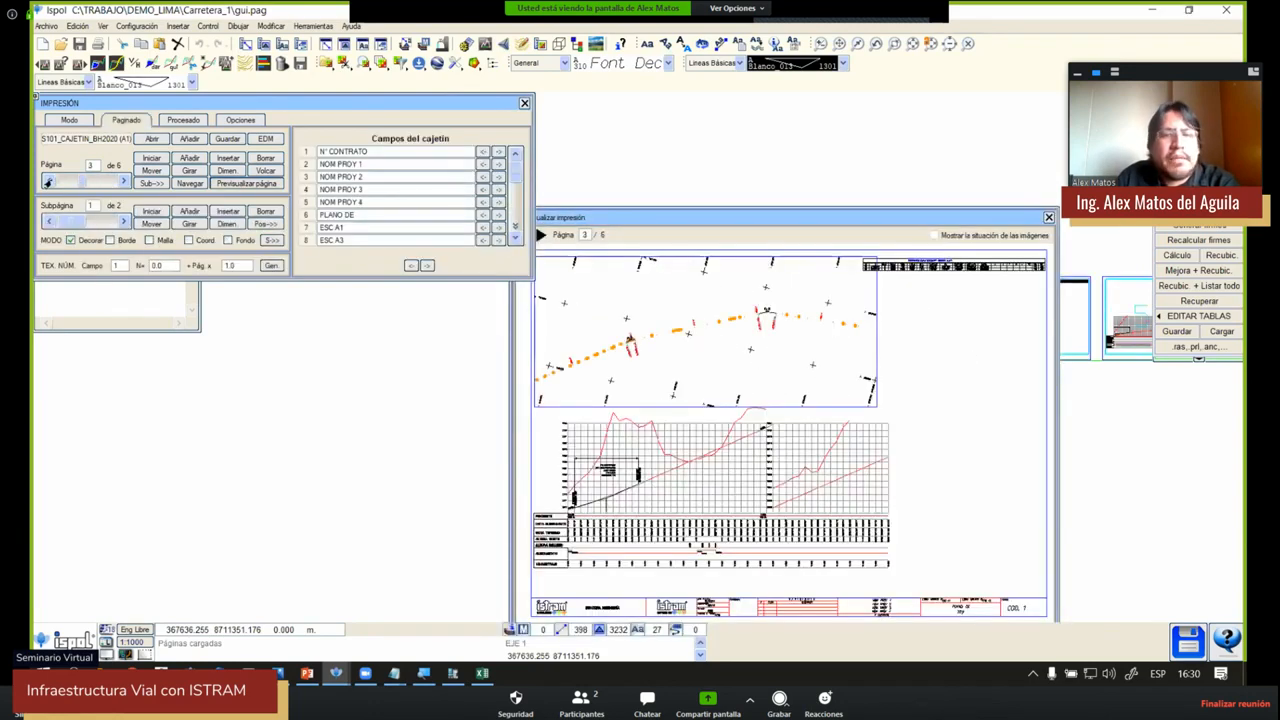
pyautogui.click(47, 182)
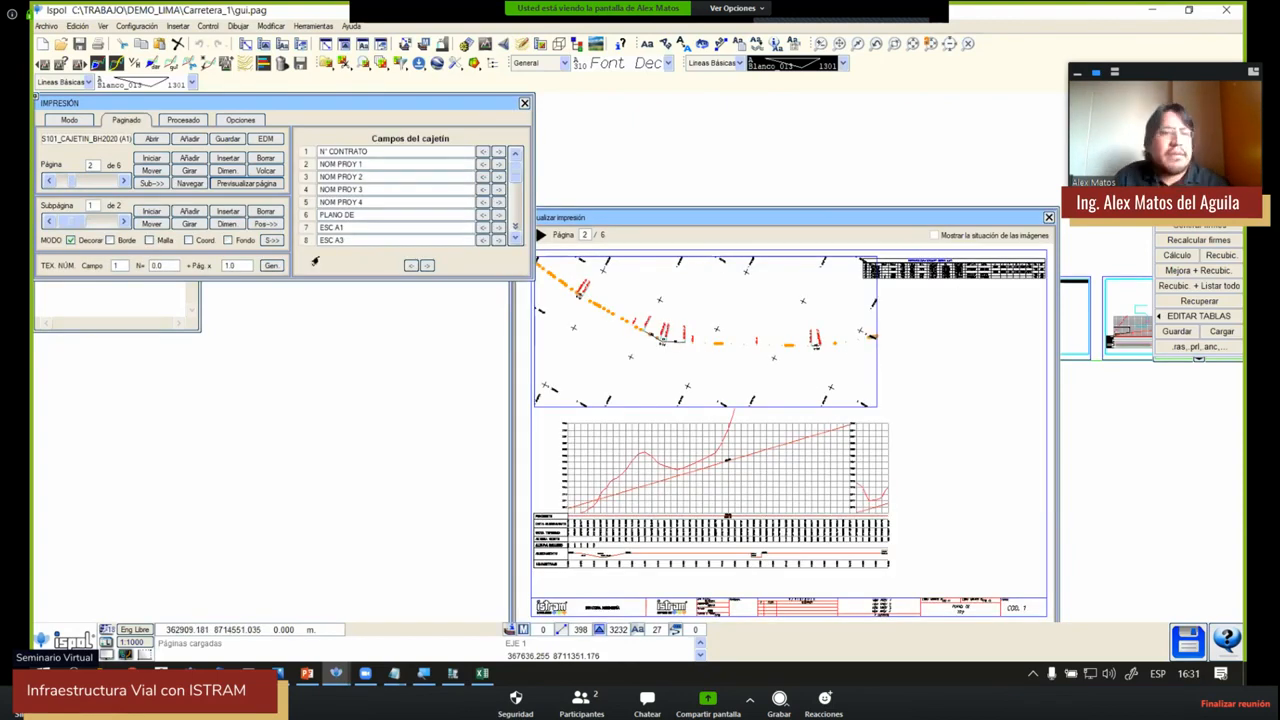
pyautogui.click(1047, 218)
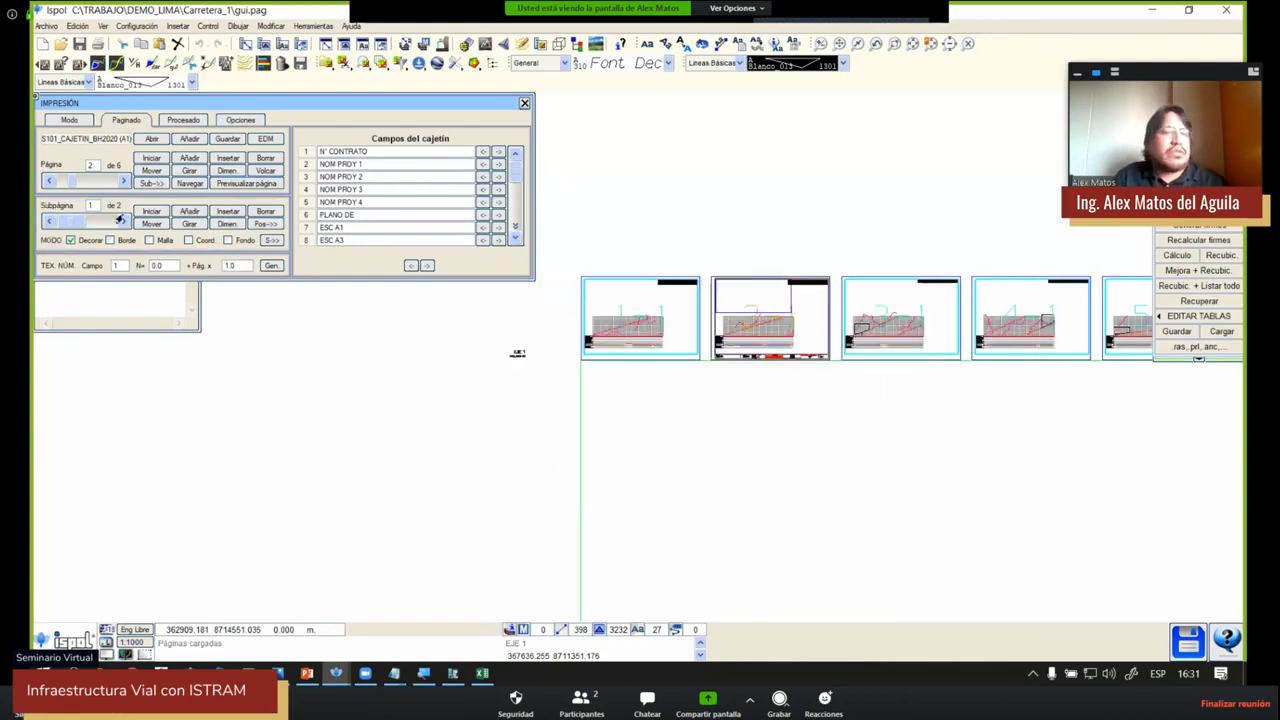
# Print all pages to a single PDF named 1 in the Carretera_1 folder
pyautogui.click(181, 121)
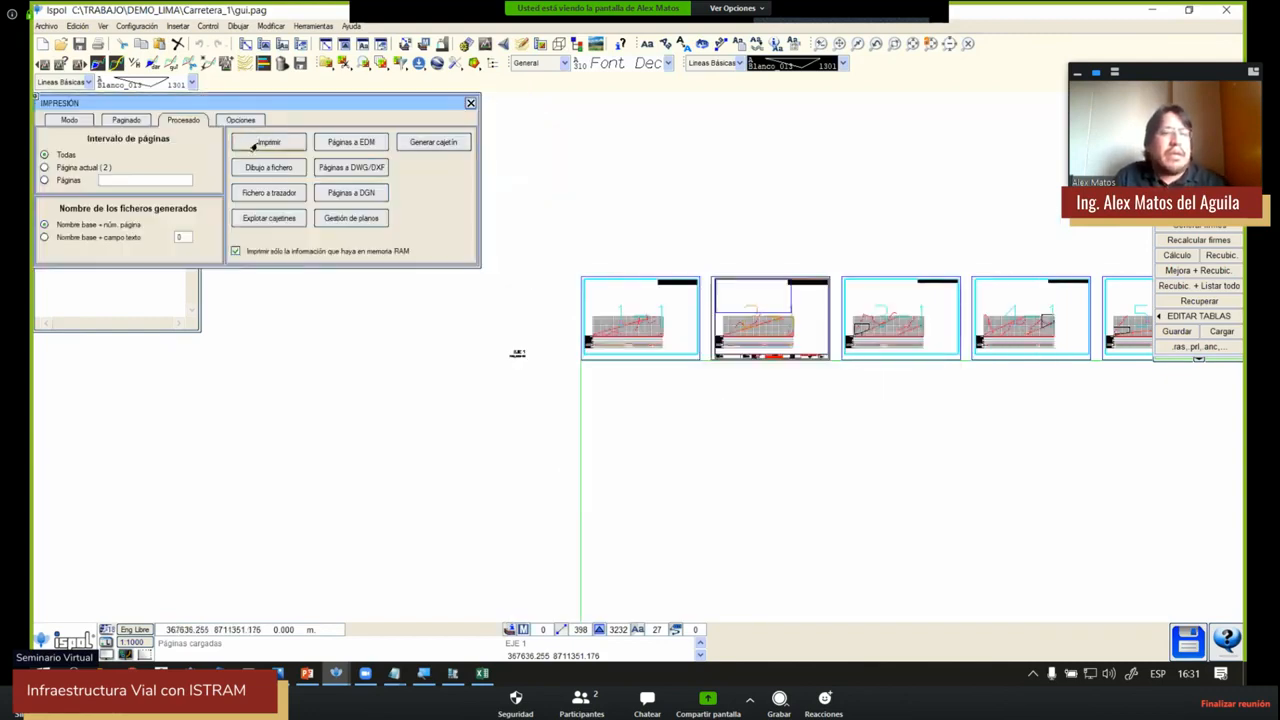
pyautogui.click(255, 144)
pyautogui.write('1')
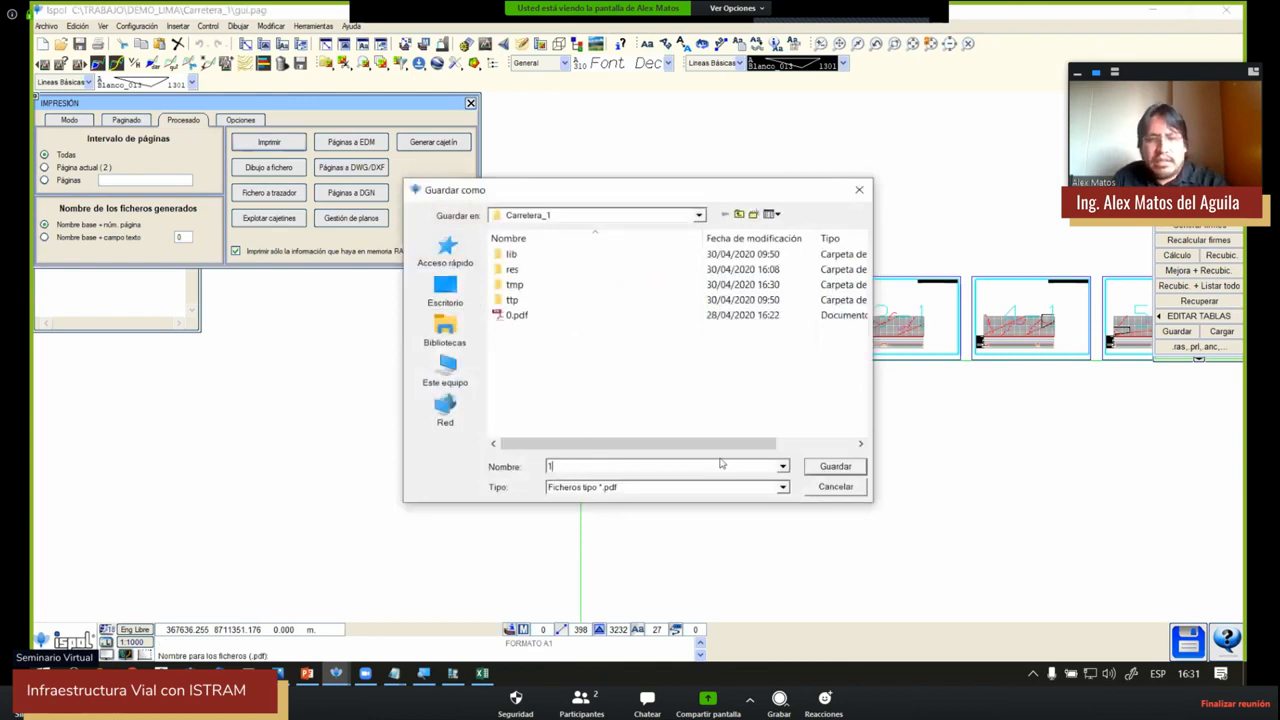
pyautogui.click(835, 467)
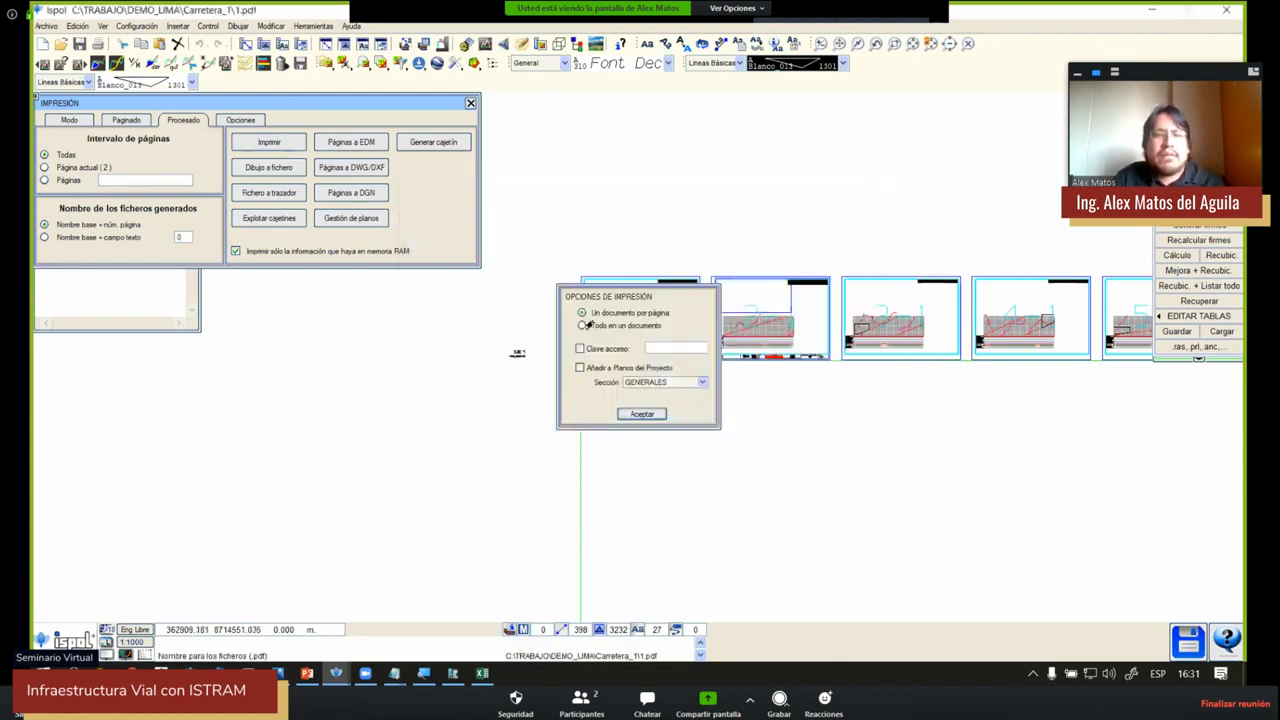
pyautogui.click(636, 414)
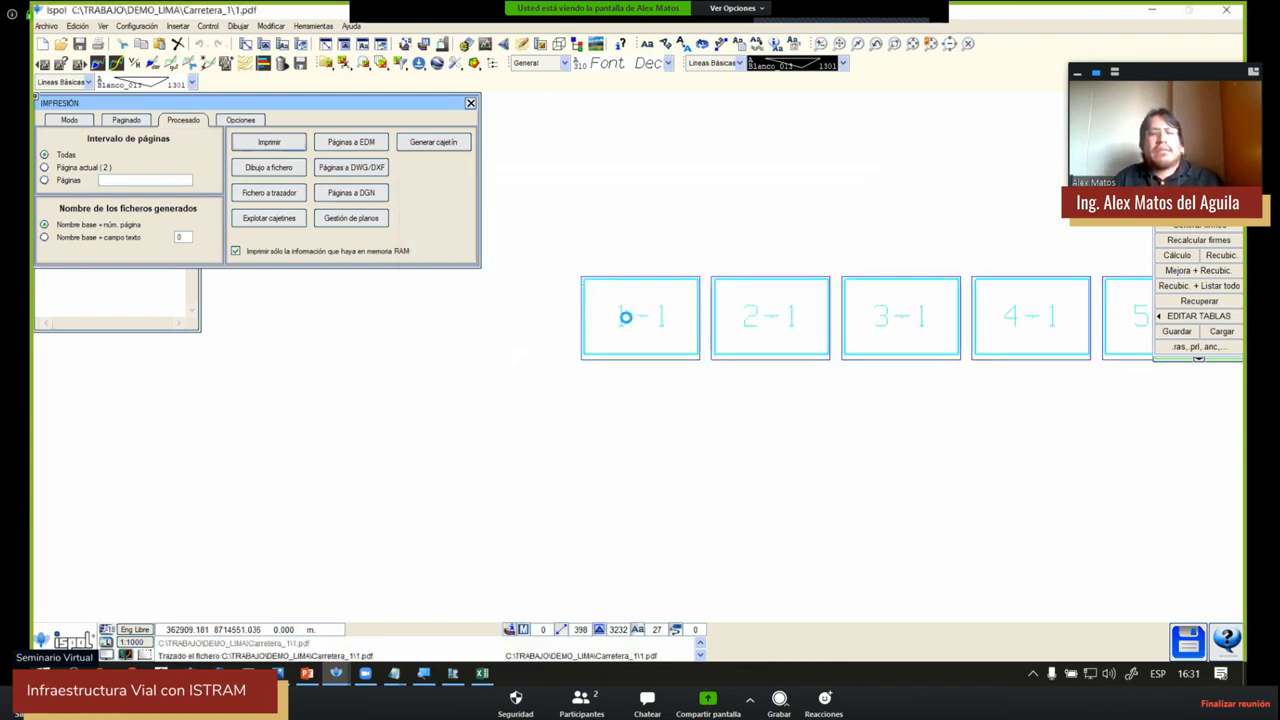
# Open the Carretera_1 working folder in the file explorer to locate the printed PDF
pyautogui.click(46, 26)
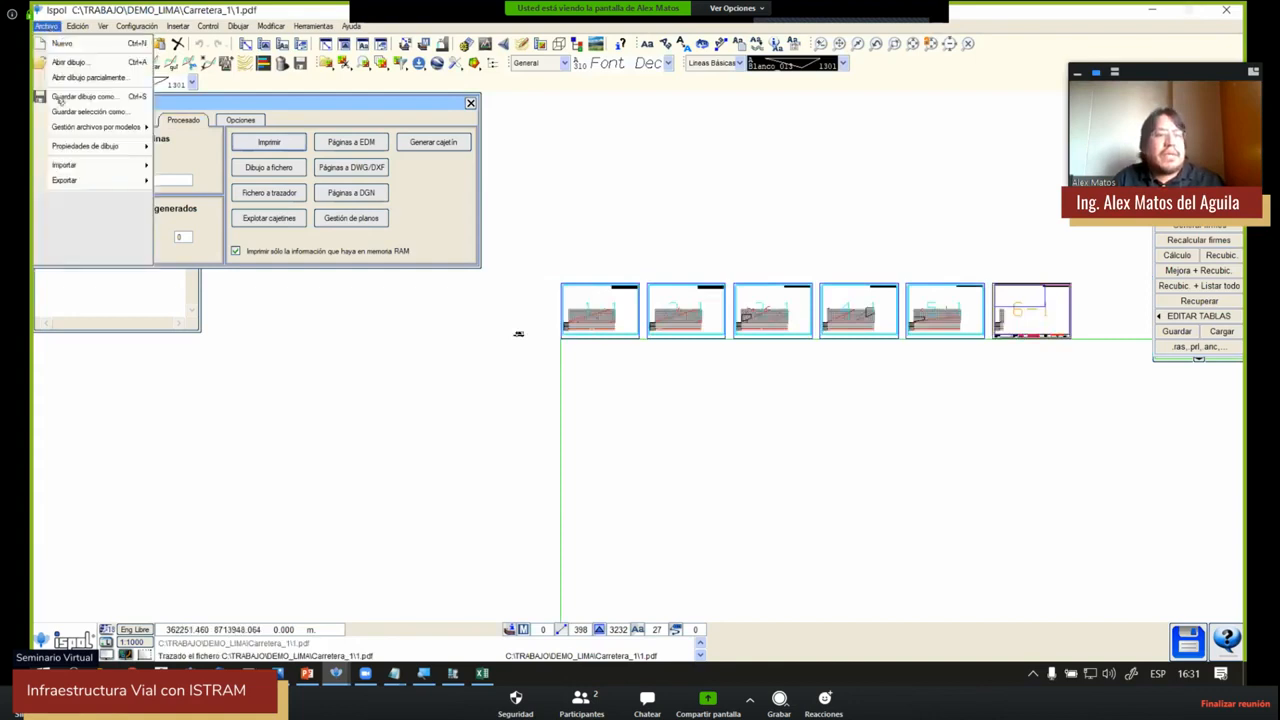
pyautogui.moveTo(97, 219)
pyautogui.click(218, 220)
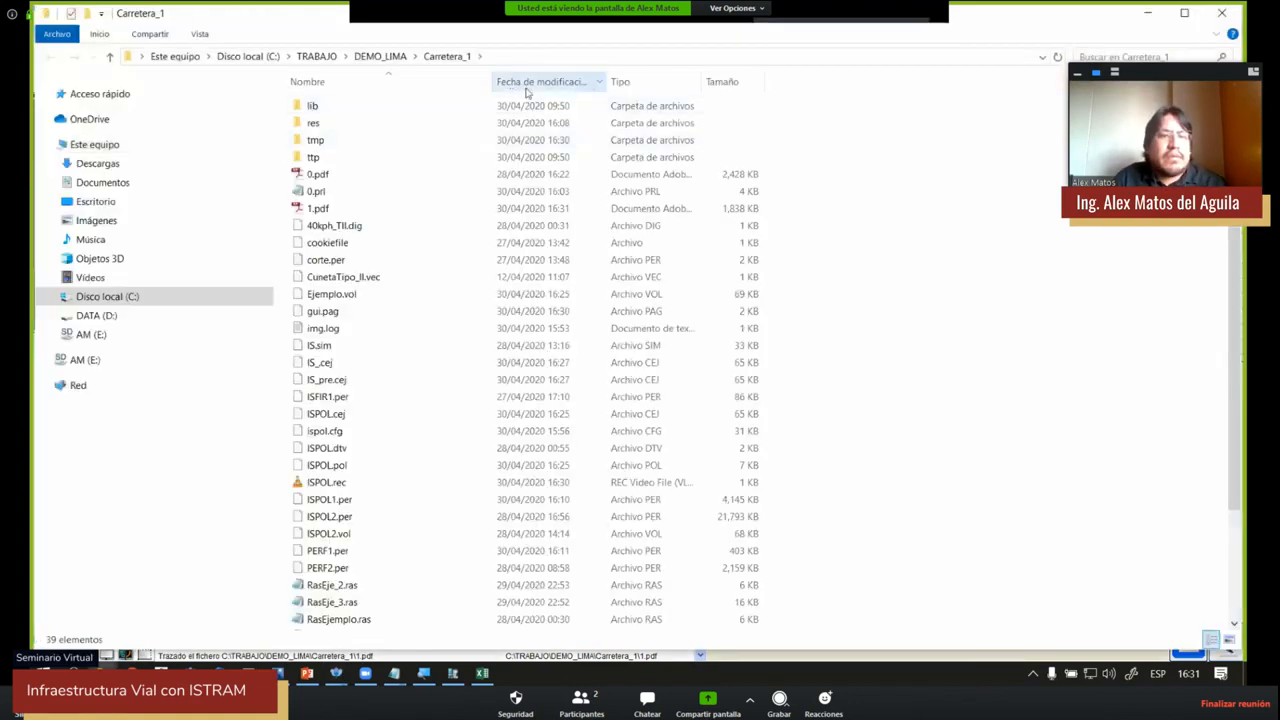
# Open 1.pdf and examine the plan, profile and curve parameter table on page 2
pyautogui.doubleClick(320, 106)
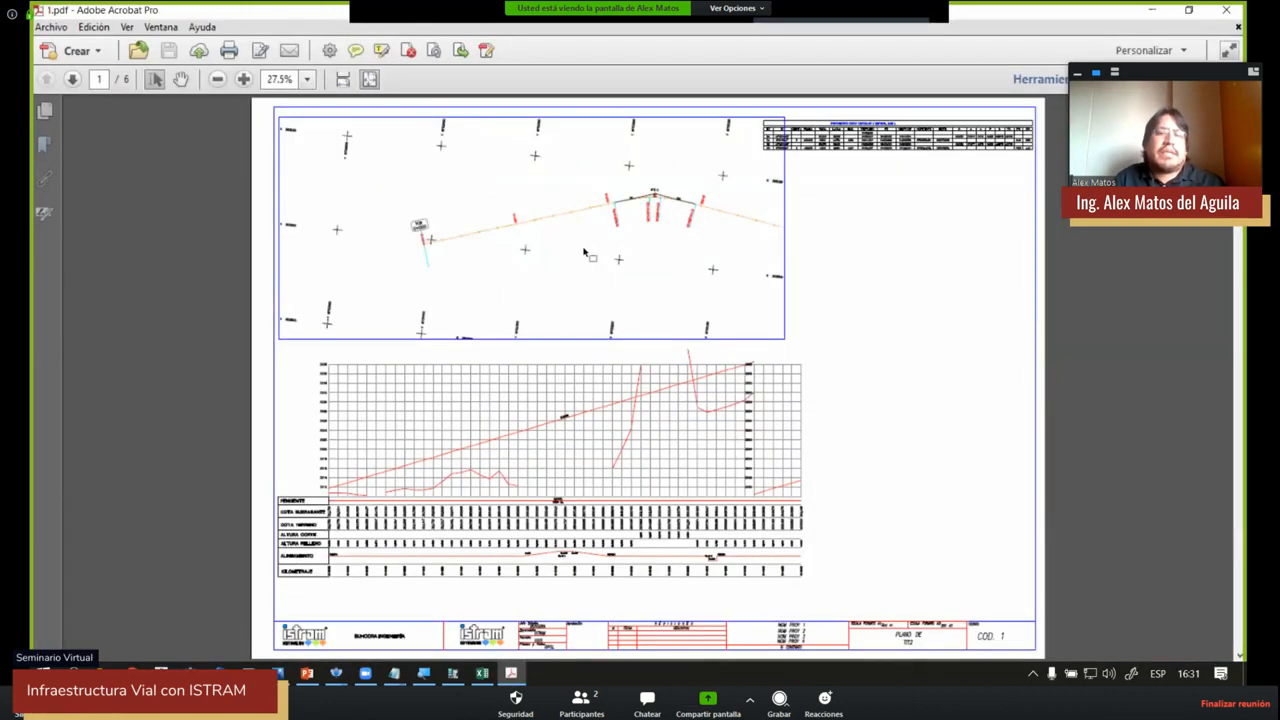
pyautogui.scroll(-2, 584, 252)
pyautogui.scroll(1, 877, 168)
pyautogui.keyDown('ctrl'); pyautogui.scroll(3, 766, 132); pyautogui.keyUp('ctrl')
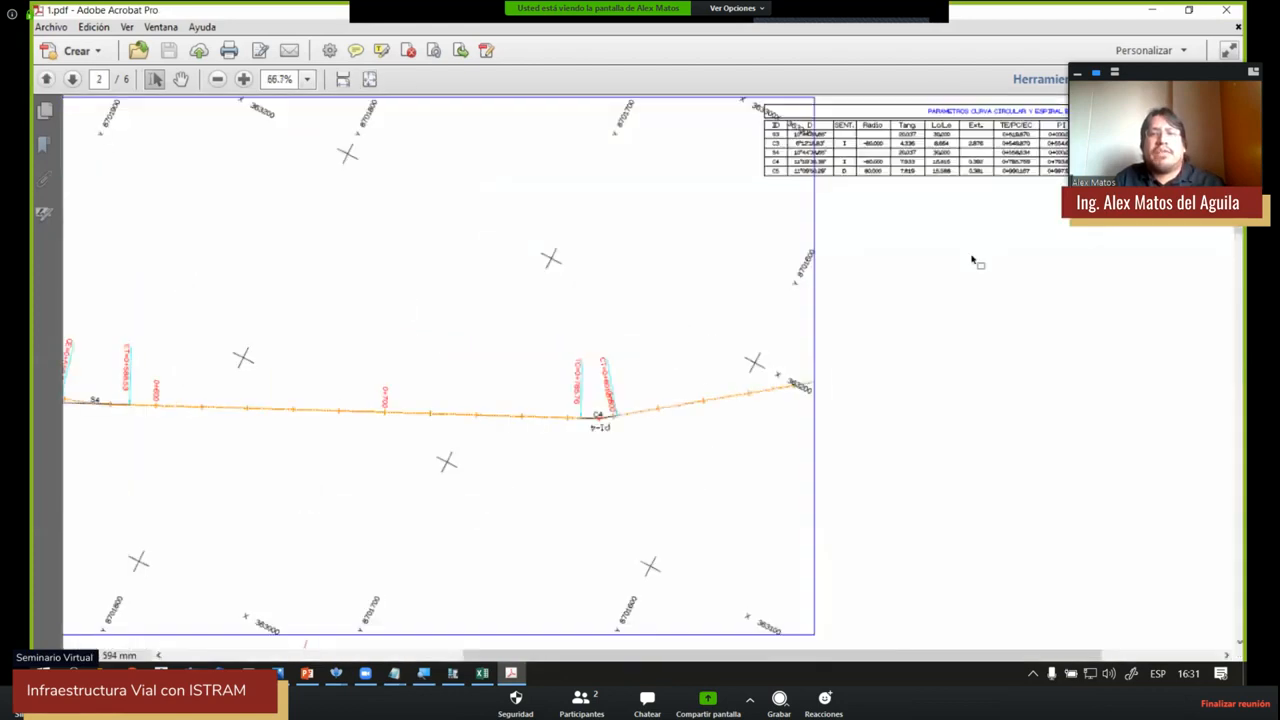
pyautogui.click(845, 346)
pyautogui.click(559, 608)
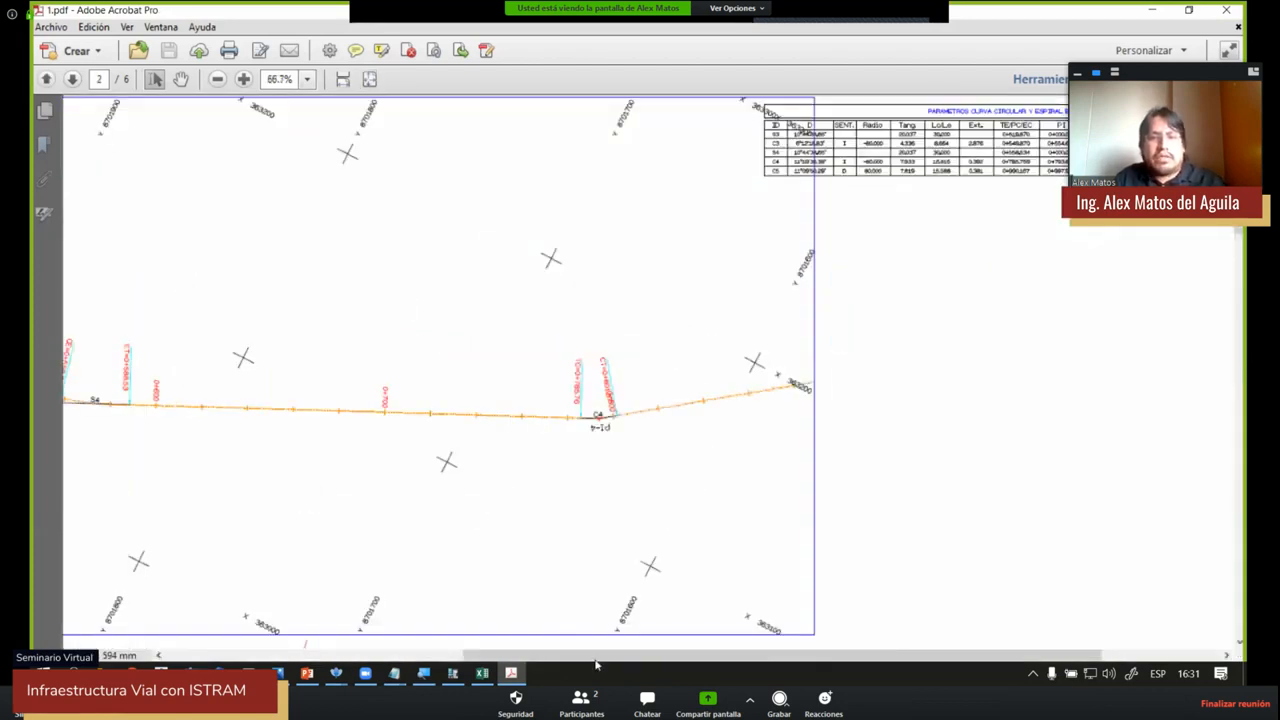
pyautogui.moveTo(597, 657); pyautogui.dragTo(715, 657)
pyautogui.keyDown('ctrl'); pyautogui.scroll(1, 572, 126); pyautogui.keyUp('ctrl')
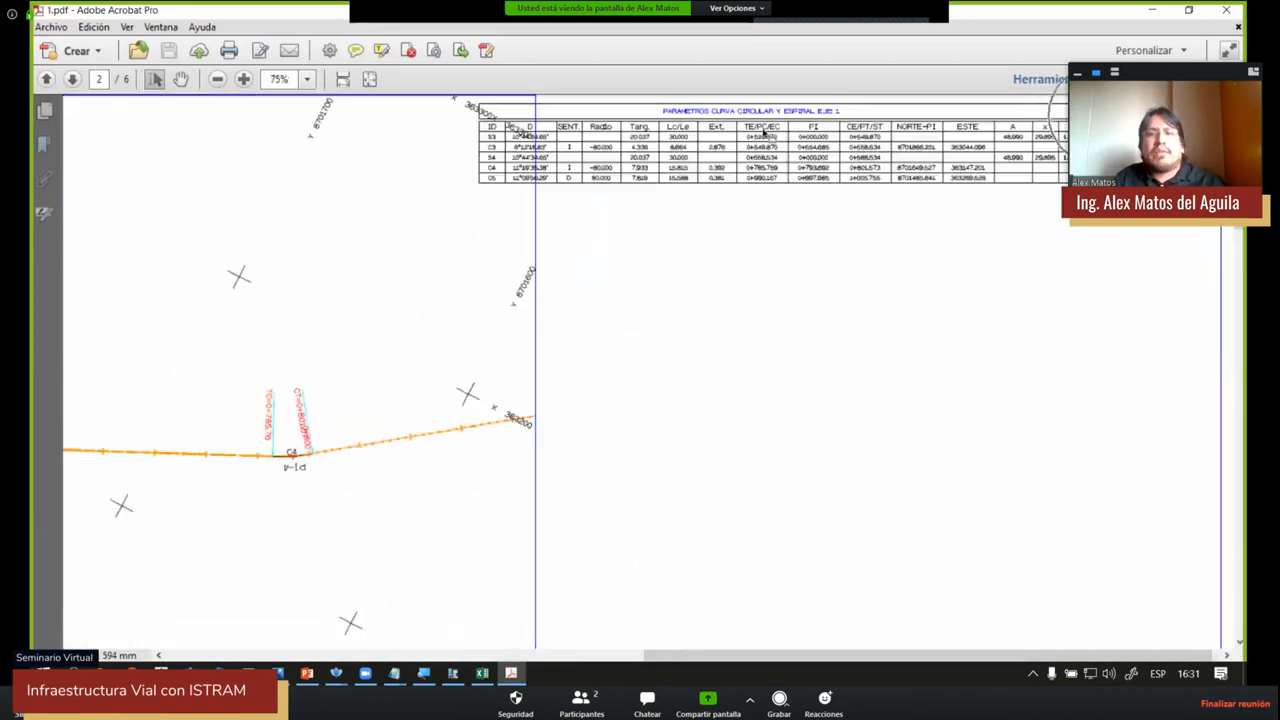
pyautogui.keyDown('ctrl'); pyautogui.scroll(-3, 574, 308); pyautogui.keyUp('ctrl')
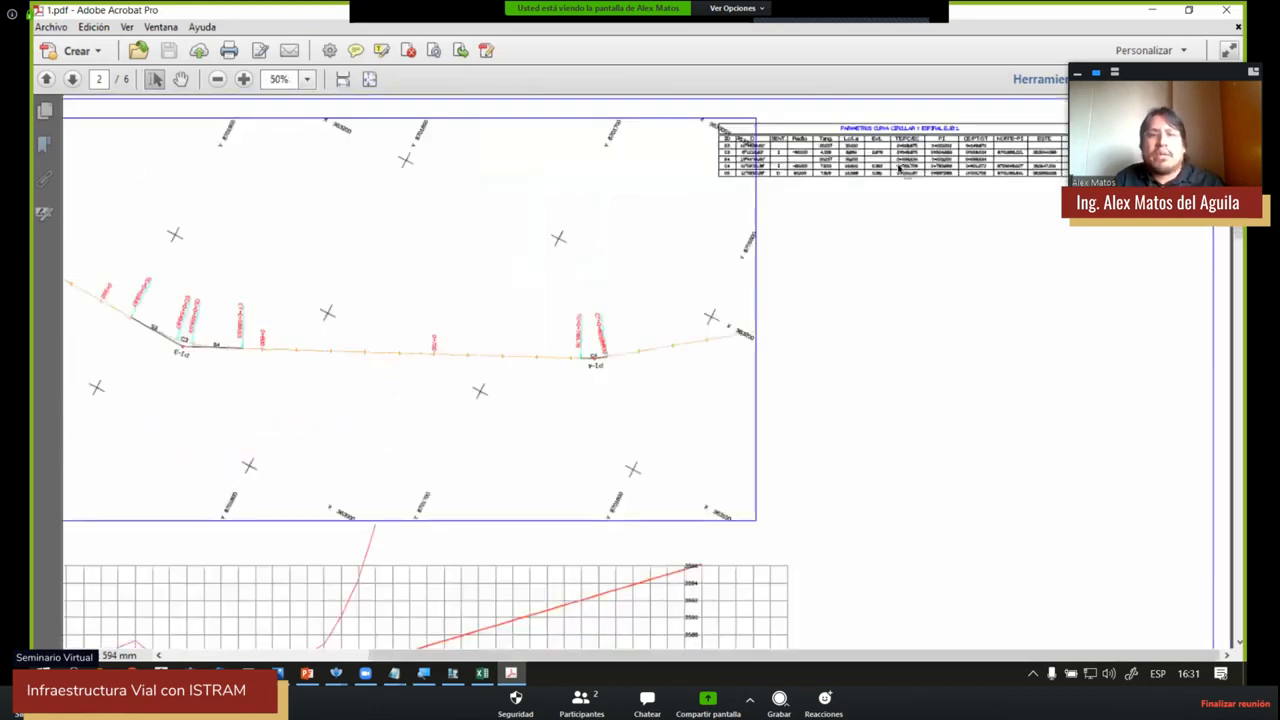
pyautogui.keyDown('ctrl'); pyautogui.scroll(-2, 574, 308); pyautogui.keyUp('ctrl')
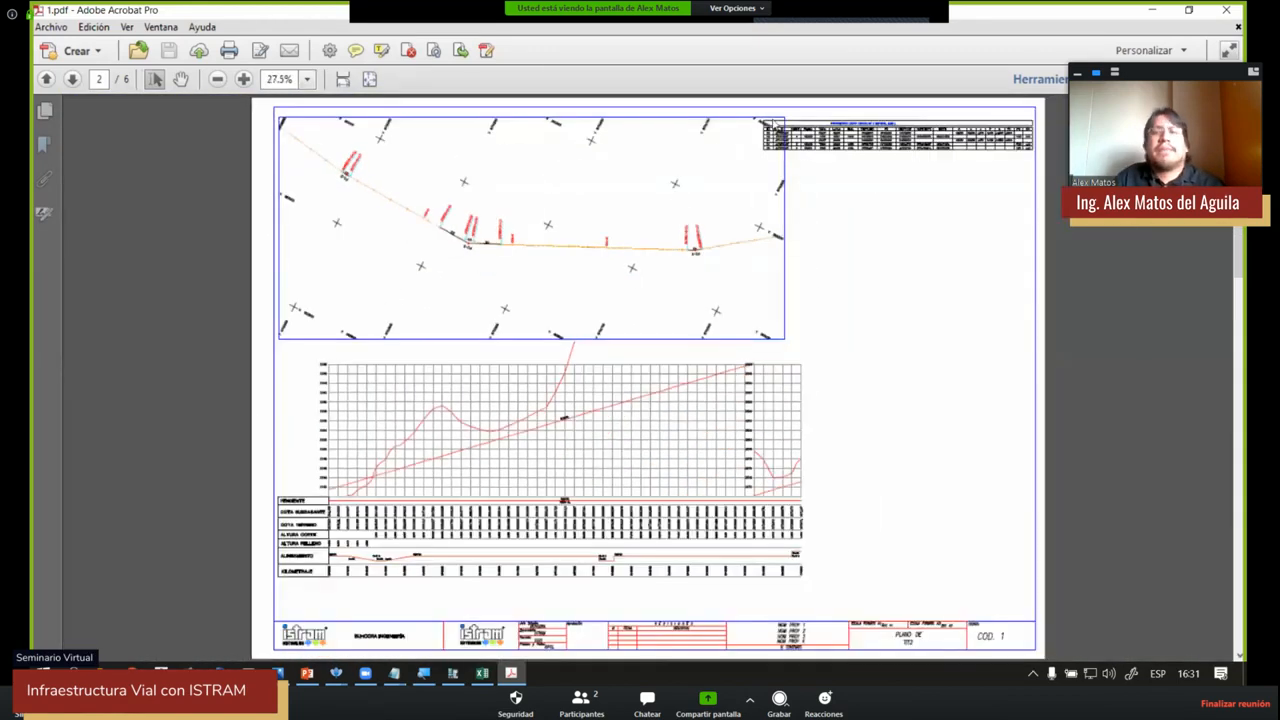
# Minimise the PDF and file explorer windows, return to Ispol and leave the print settings
pyautogui.click(1152, 10)
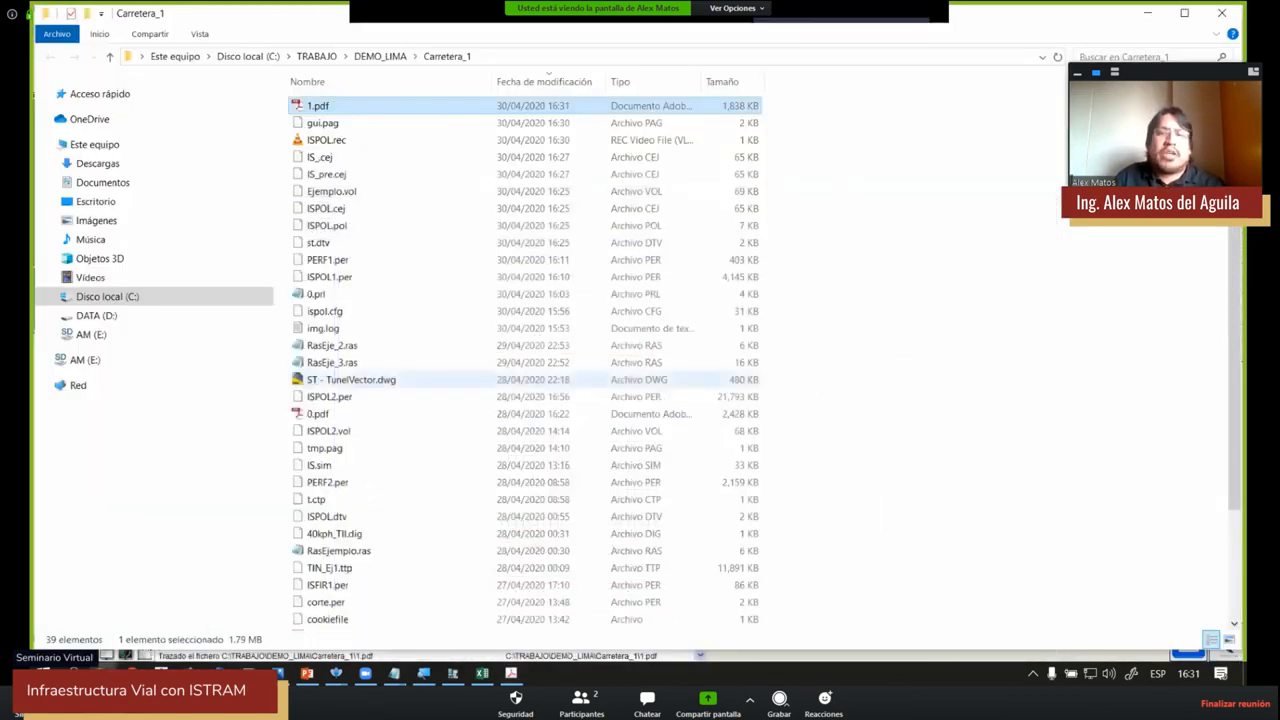
pyautogui.click(1150, 10)
pyautogui.moveTo(685, 360); pyautogui.dragTo(514, 410, button='middle')
pyautogui.scroll(3, 430, 360)
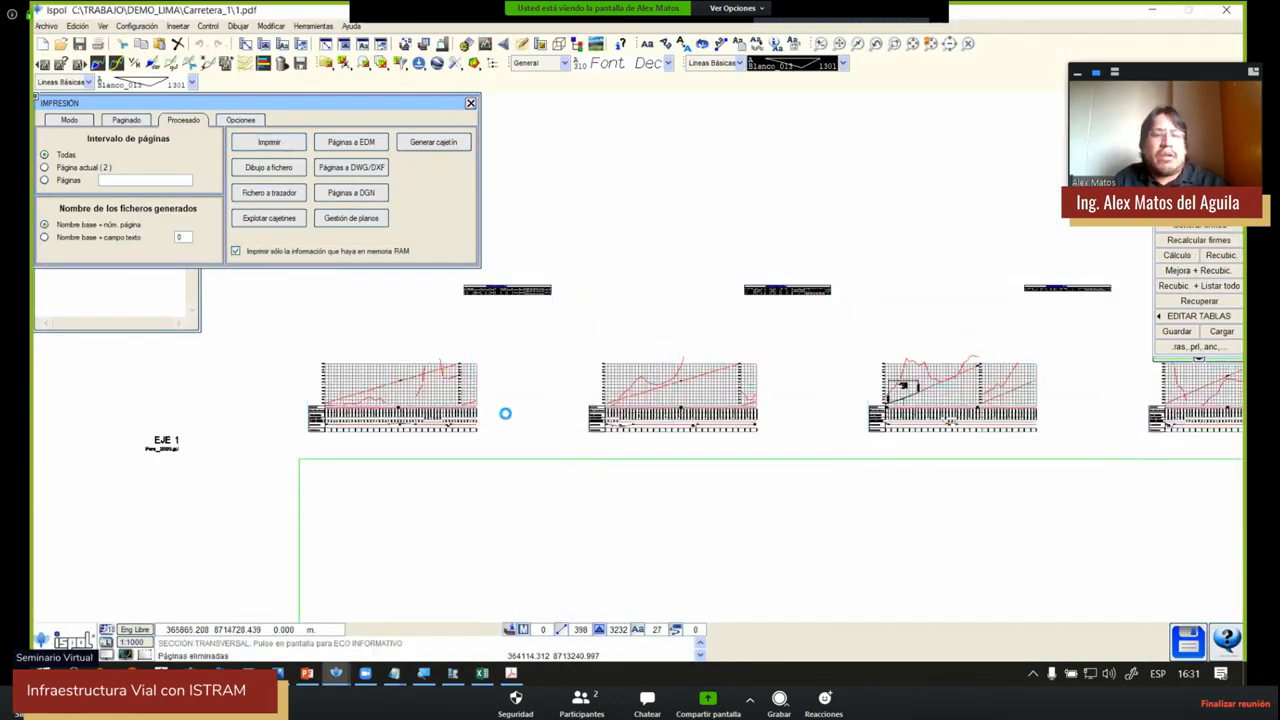
pyautogui.press('Escape')
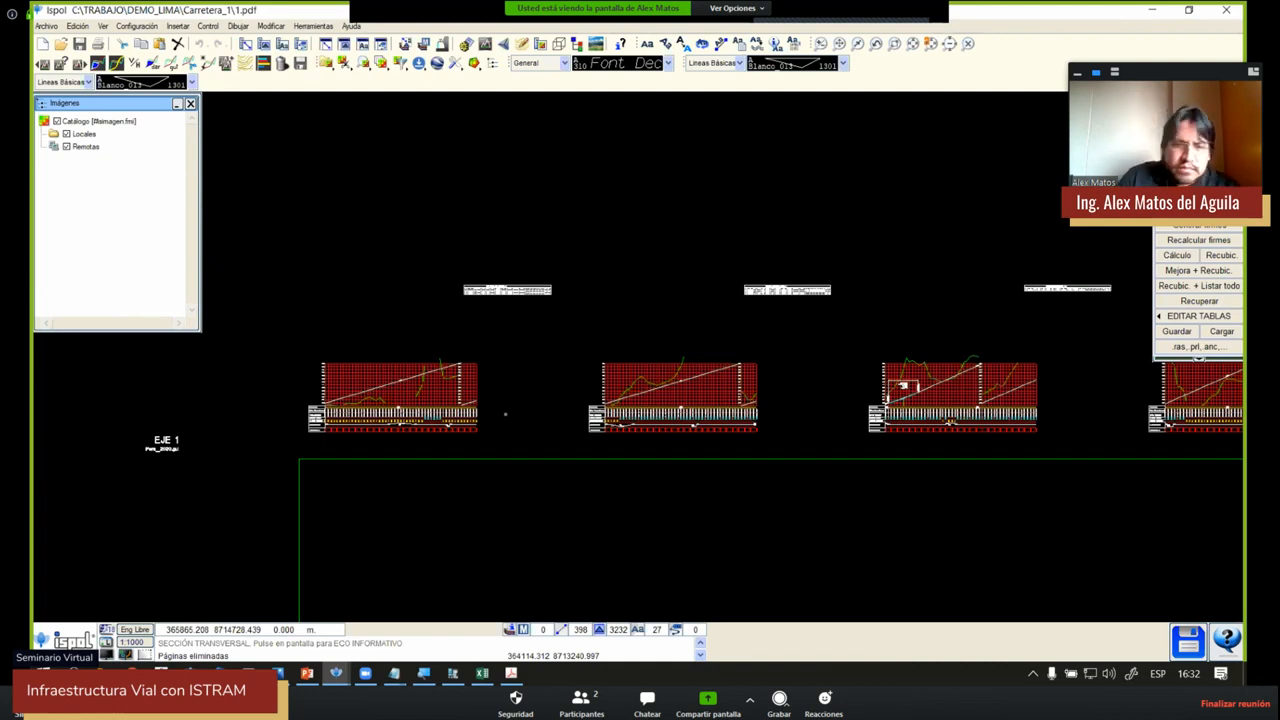
# Locate the start of axis 1 at Km 0+000 and display its cross section at about PK 76
pyautogui.scroll(-5, 569, 284)
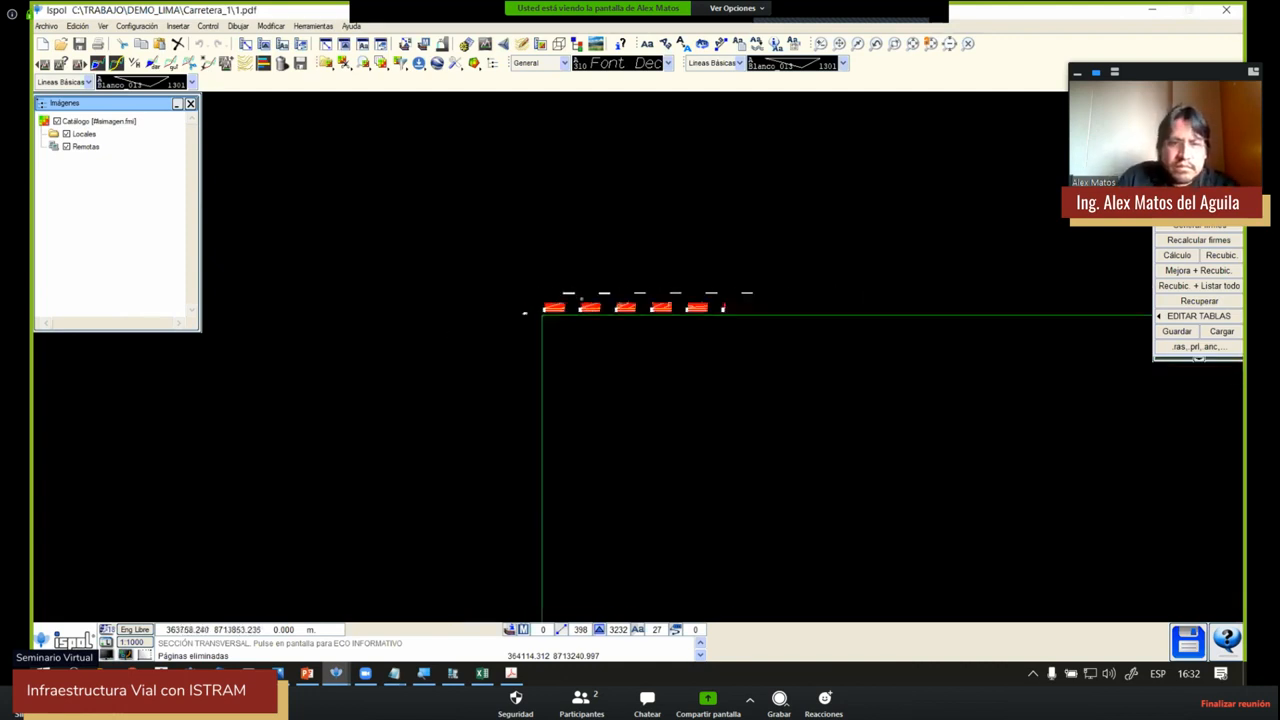
pyautogui.moveTo(658, 521); pyautogui.dragTo(630, 261, button='middle')
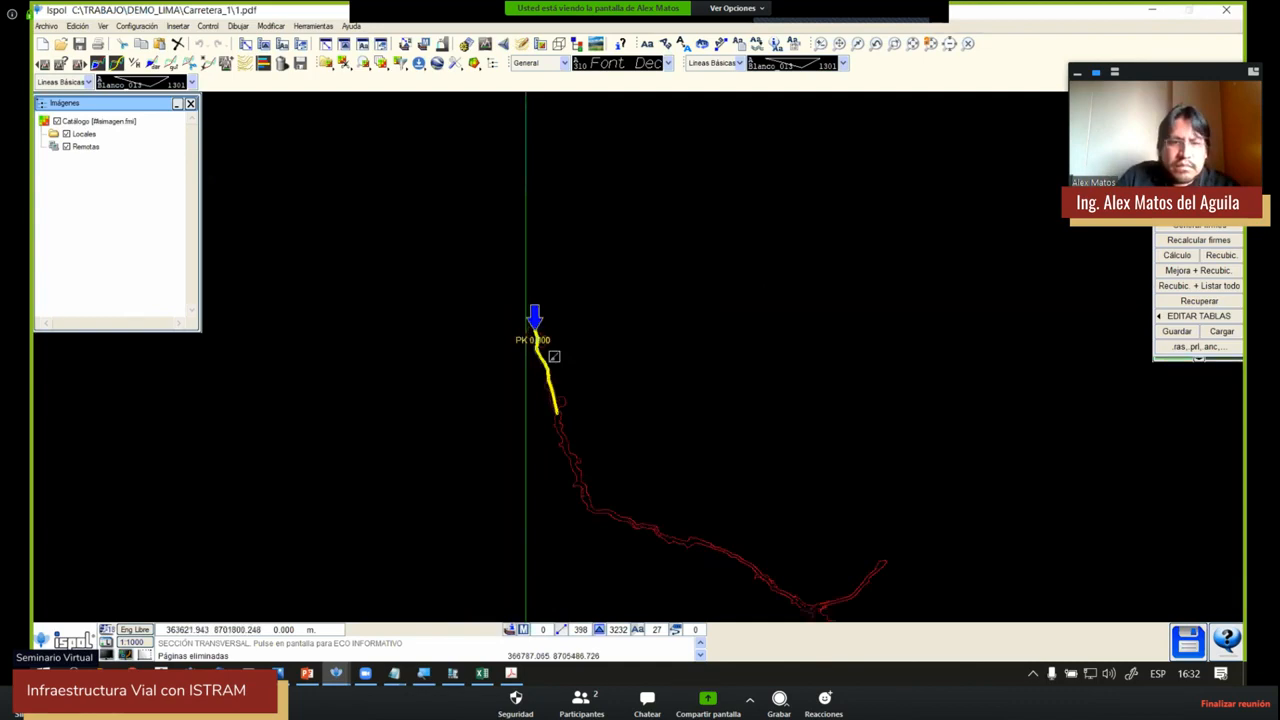
pyautogui.scroll(3, 554, 356)
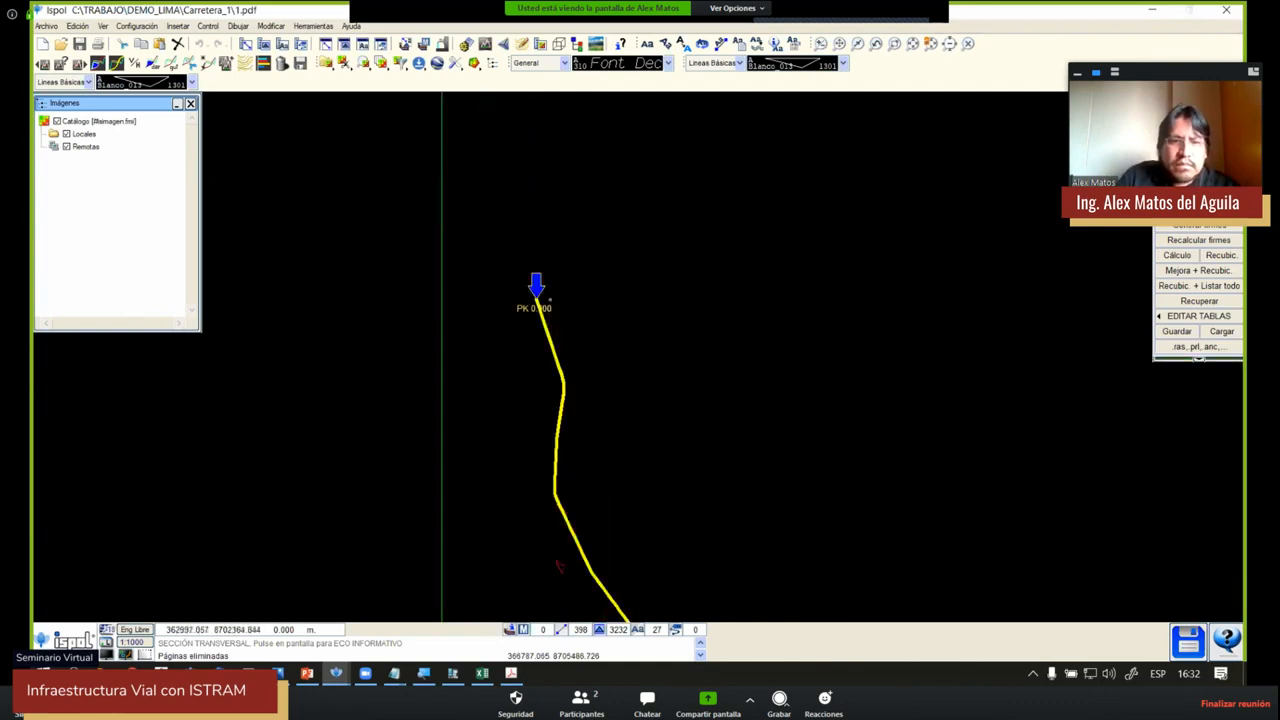
pyautogui.scroll(4, 550, 300)
pyautogui.scroll(2, 555, 272)
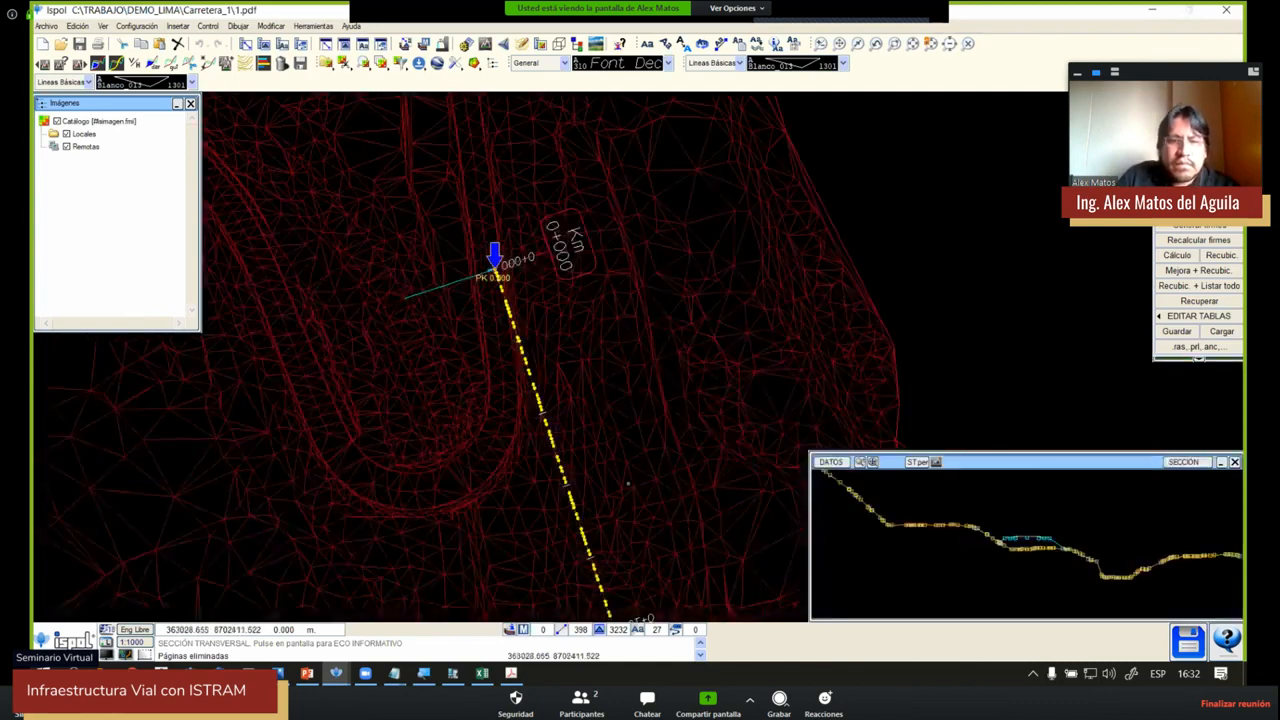
pyautogui.click(623, 491)
pyautogui.moveTo(559, 318); pyautogui.dragTo(607, 201, button='middle')
pyautogui.click(634, 411)
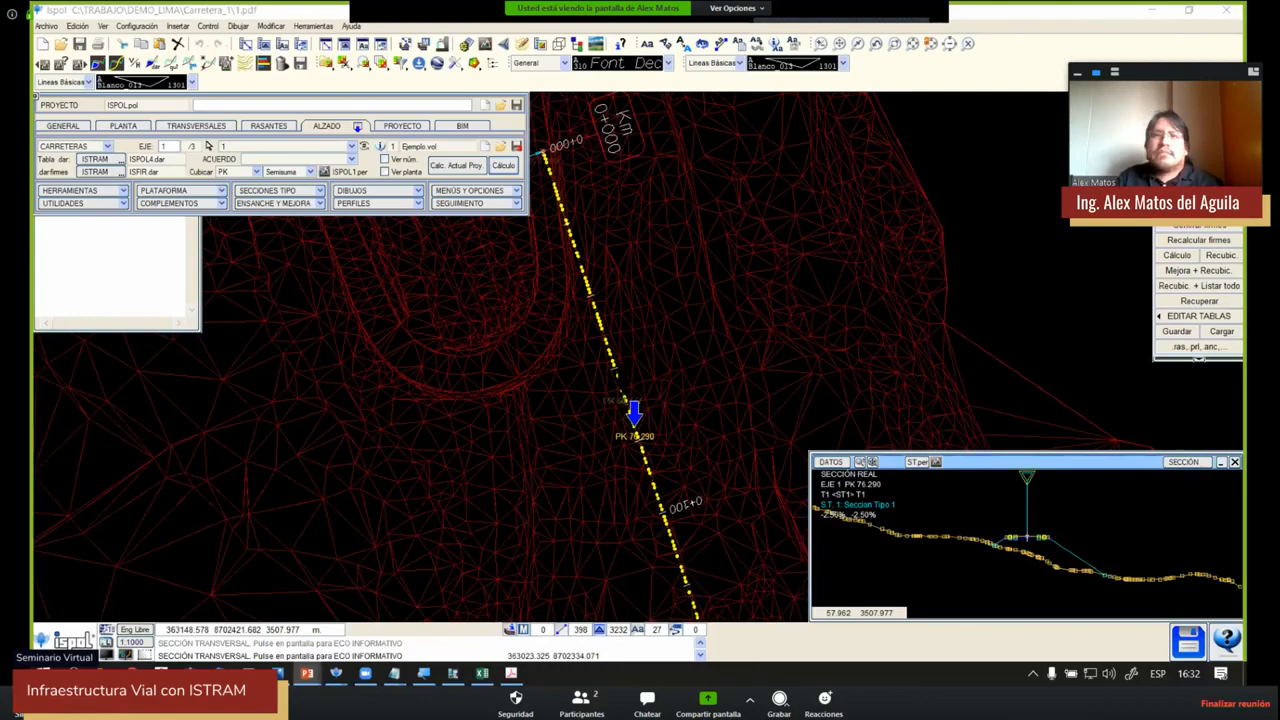
# Switch to PowerPoint, start the ISTRAM slide show and swap the presenter view with the presentation
pyautogui.press('F5')
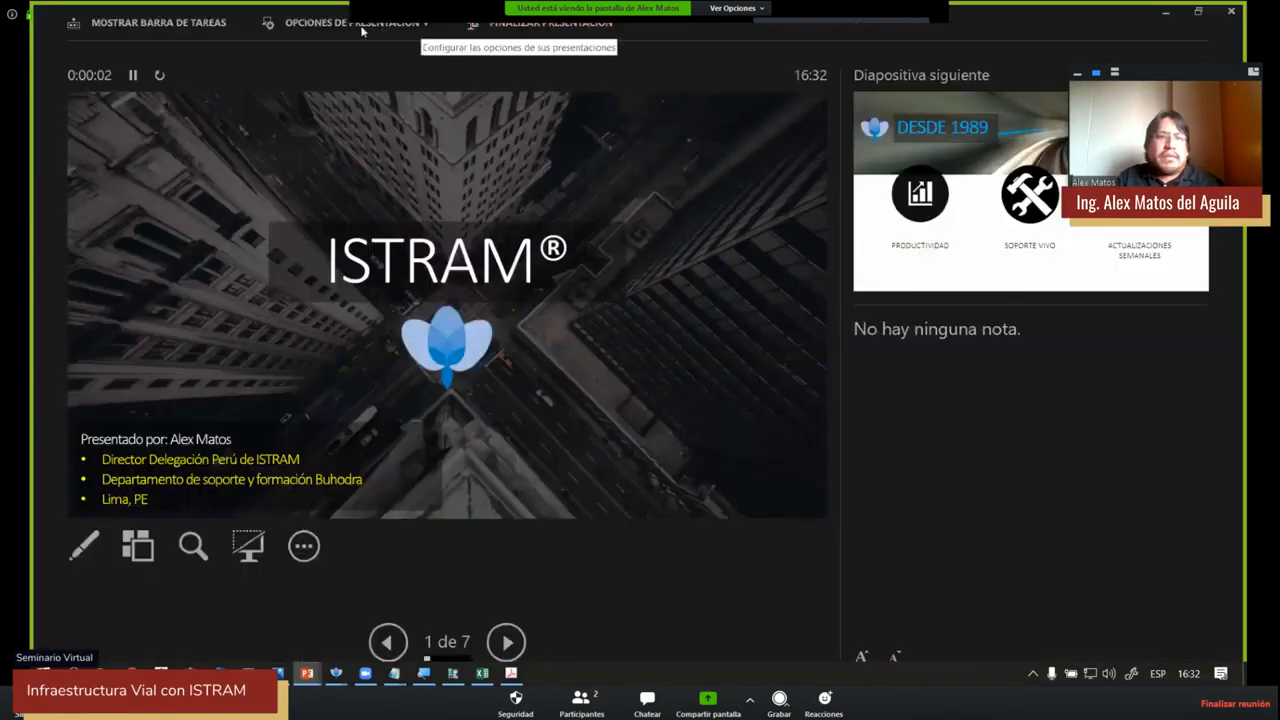
pyautogui.click(363, 28)
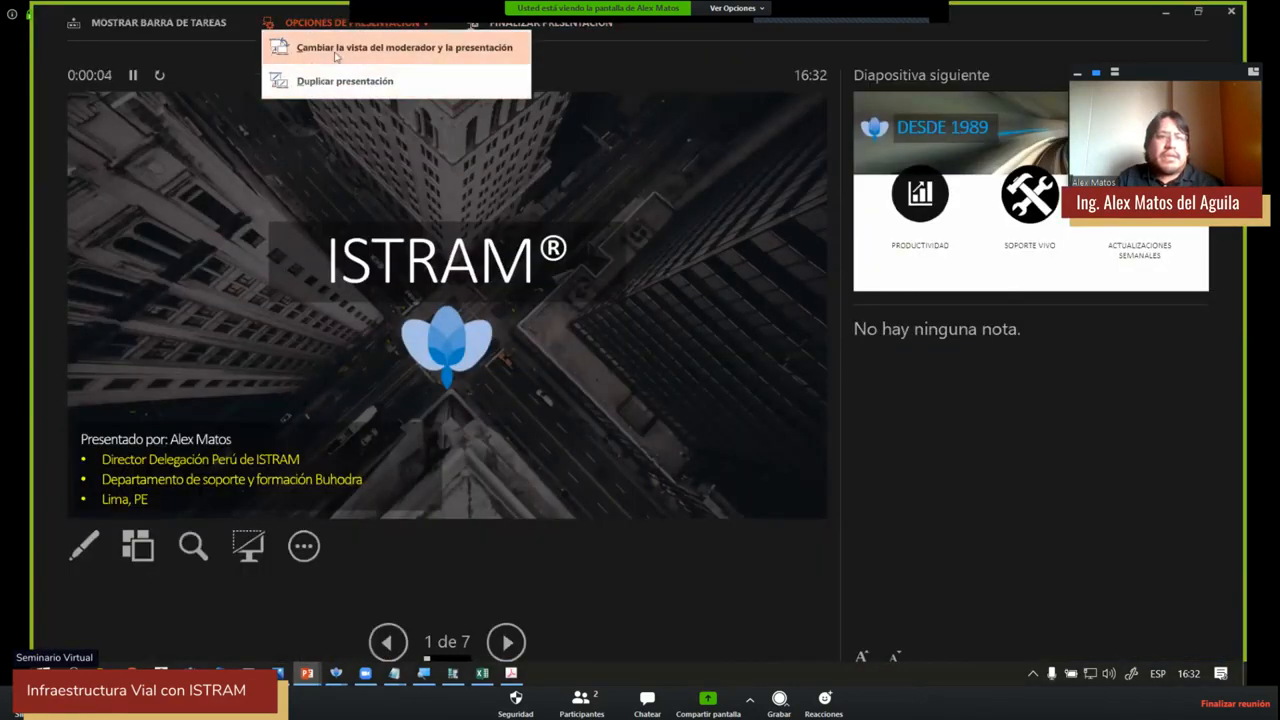
pyautogui.click(577, 412)
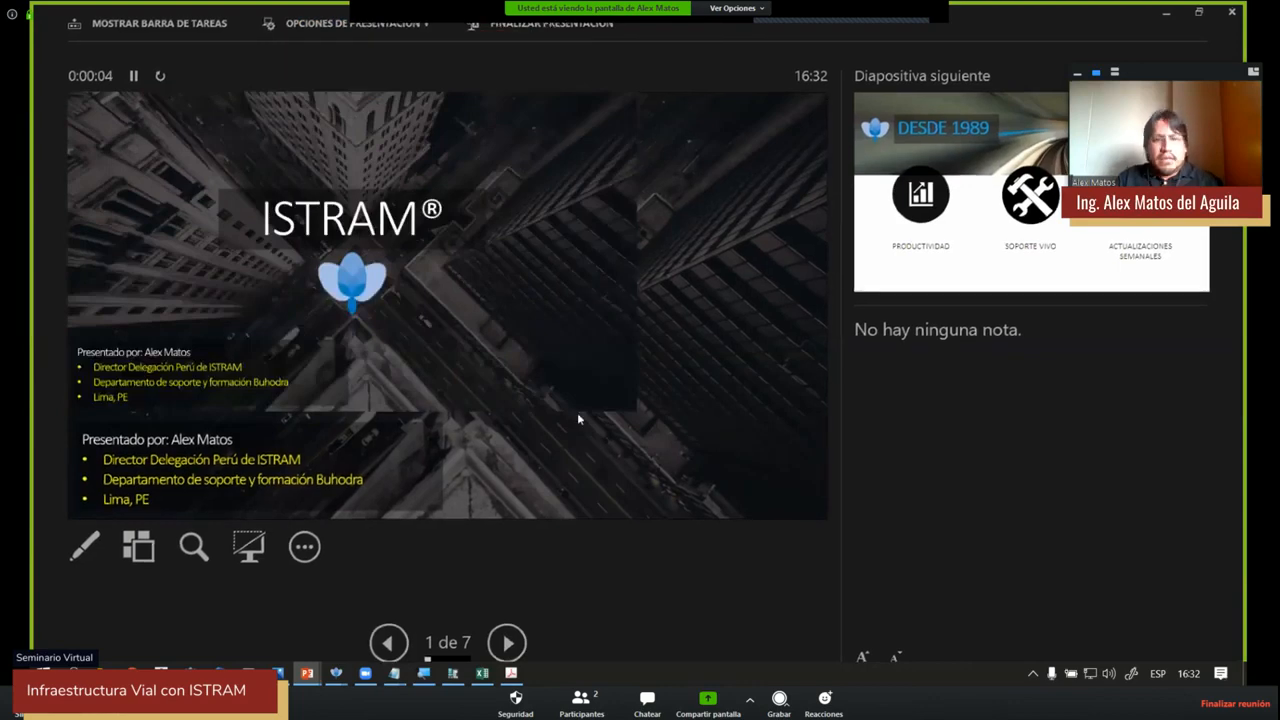
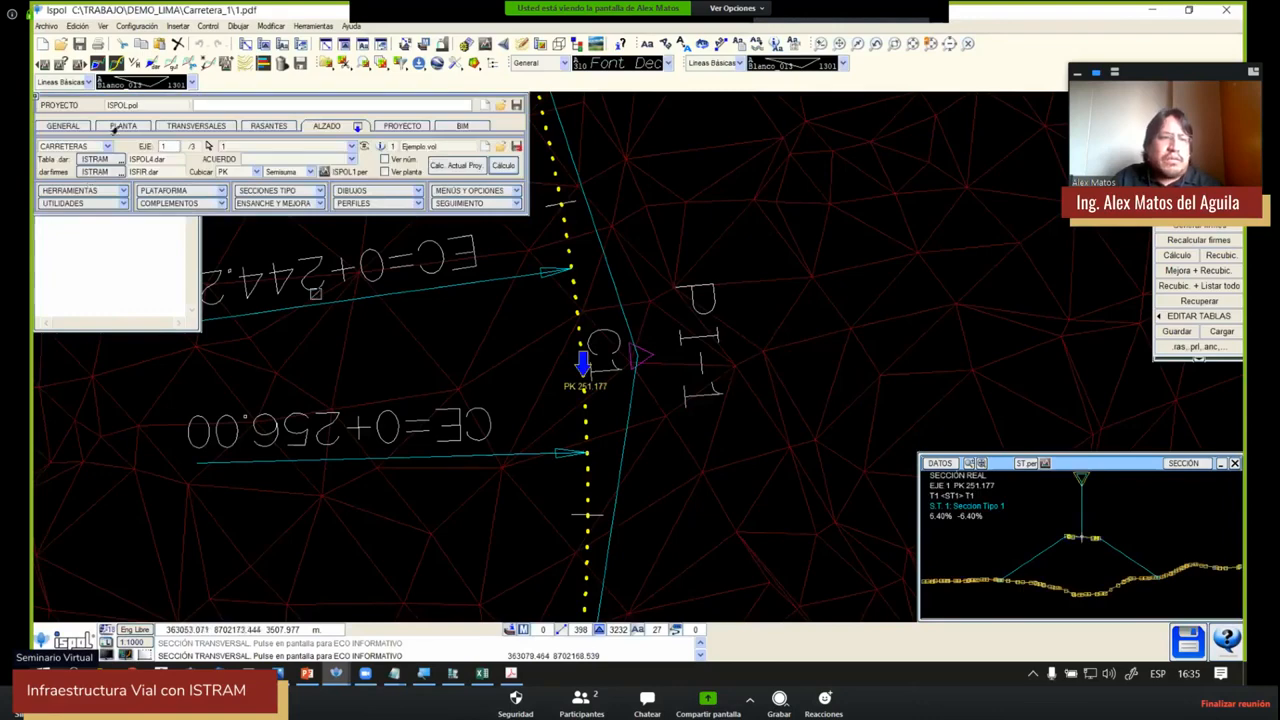
# Open the vehicle trajectories tool from the plan design options
pyautogui.click(120, 127)
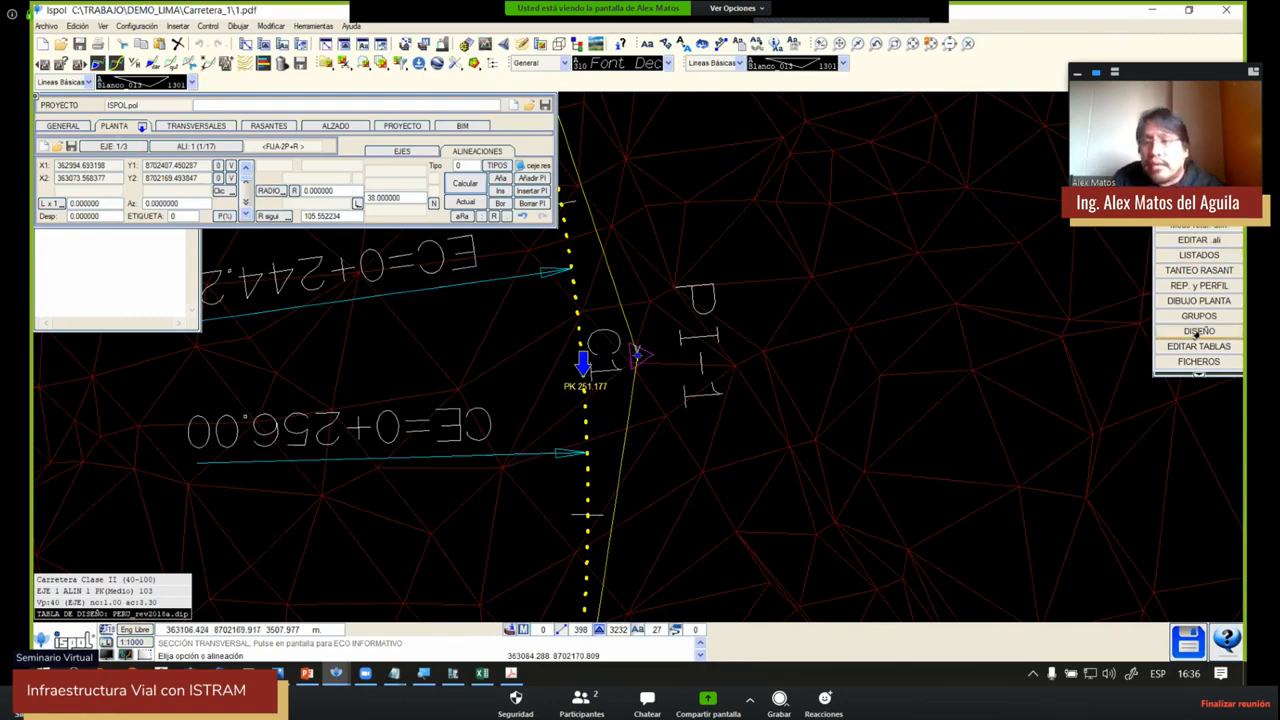
pyautogui.click(1199, 332)
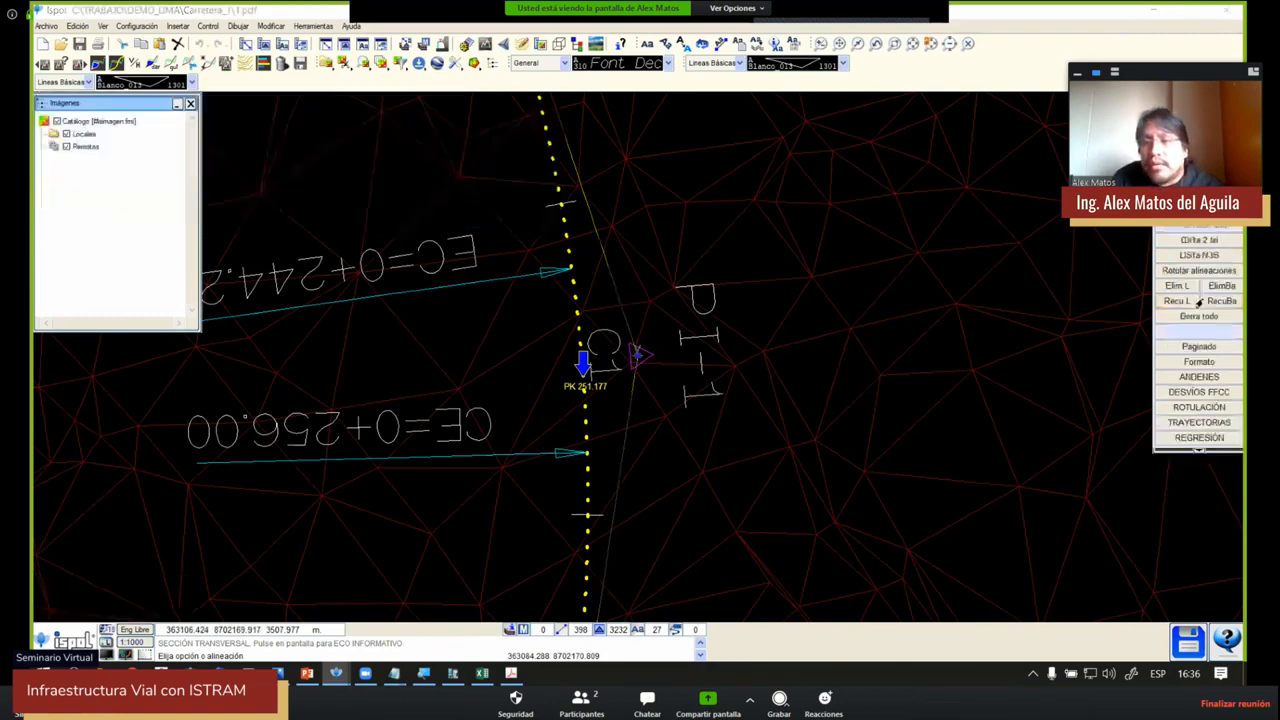
pyautogui.click(1200, 422)
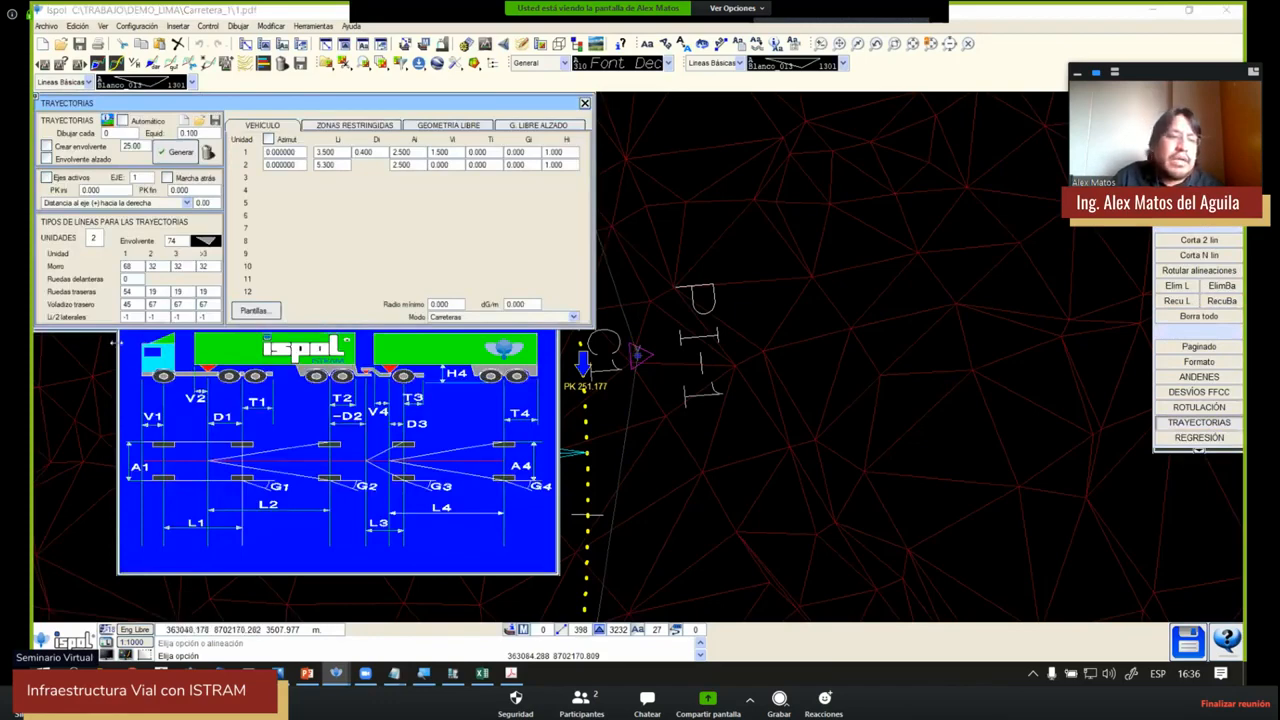
# Resize the vehicle model diagram window and place it just below the trajectories dialog
pyautogui.moveTo(116, 343); pyautogui.dragTo(94, 359)
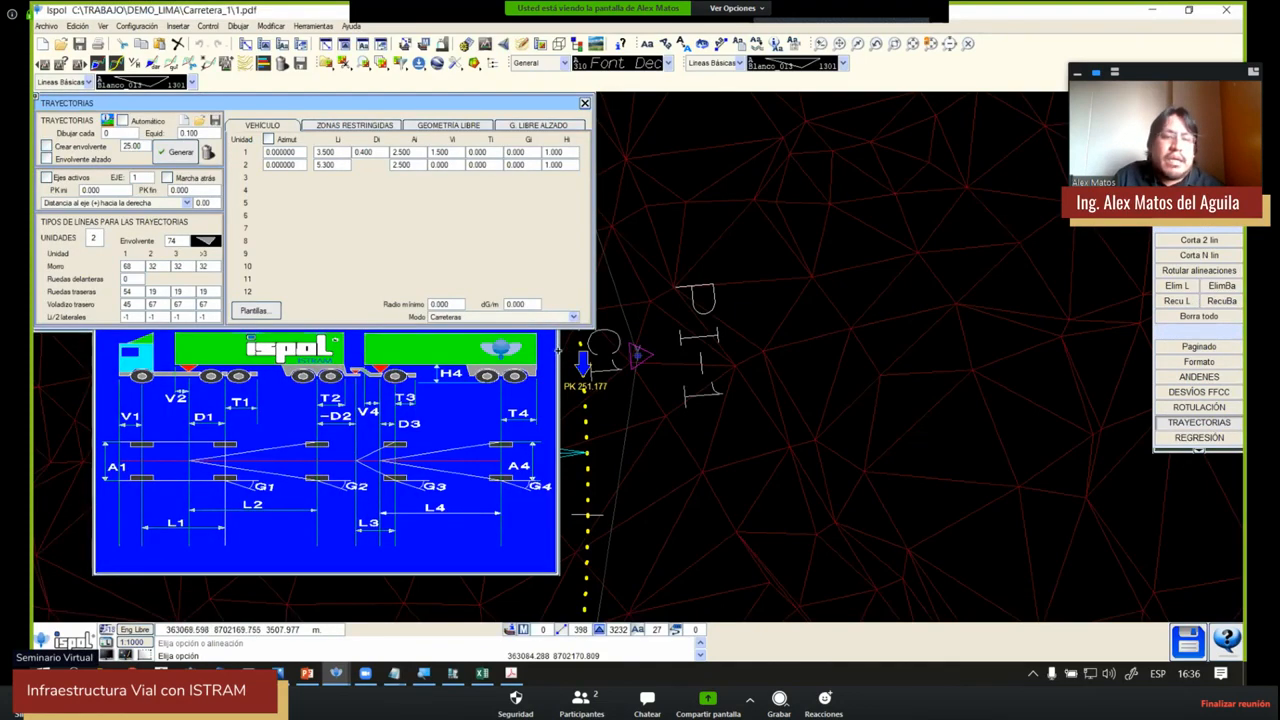
pyautogui.moveTo(558, 350); pyautogui.dragTo(688, 350)
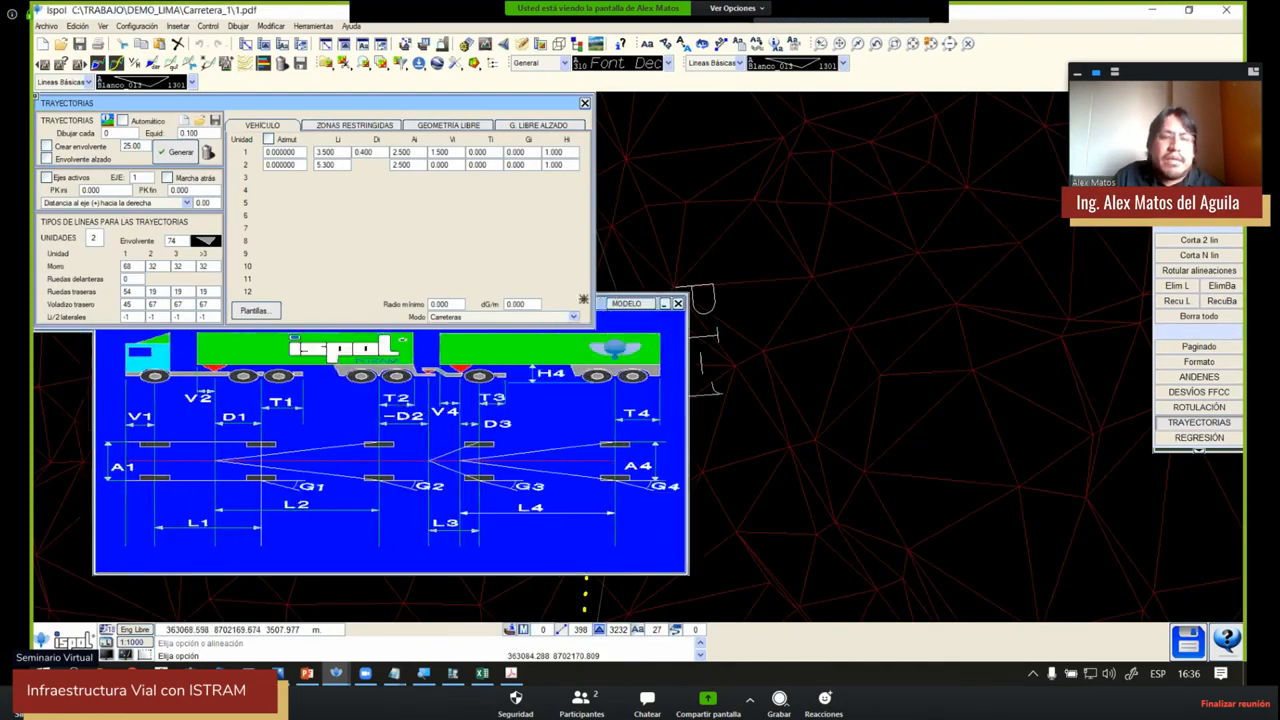
pyautogui.moveTo(602, 303); pyautogui.dragTo(653, 350)
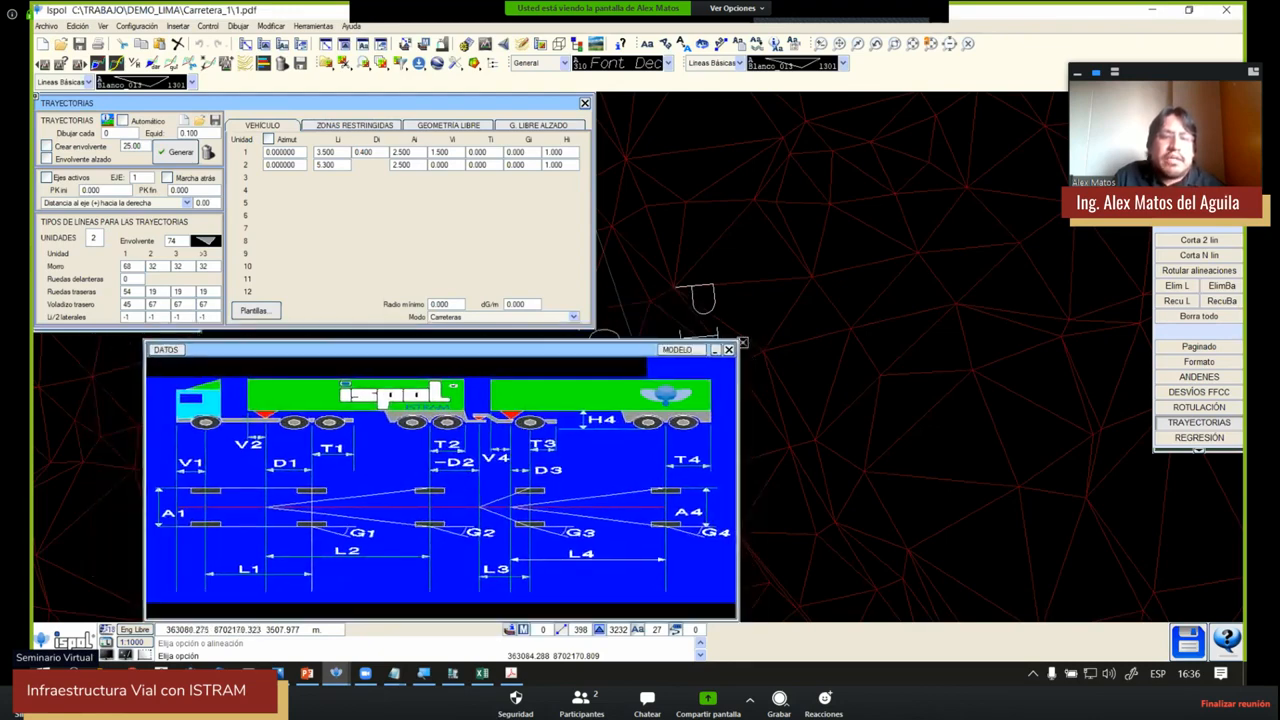
pyautogui.moveTo(741, 338); pyautogui.dragTo(566, 342)
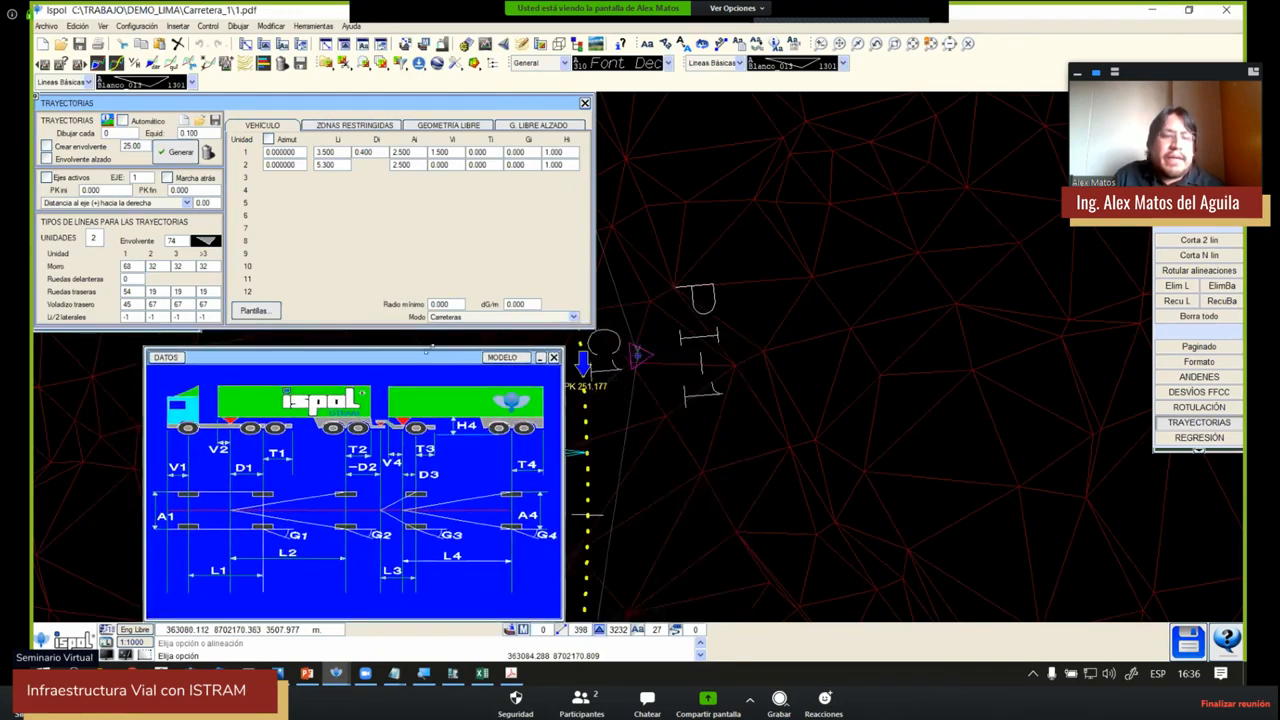
pyautogui.moveTo(414, 350); pyautogui.dragTo(376, 349)
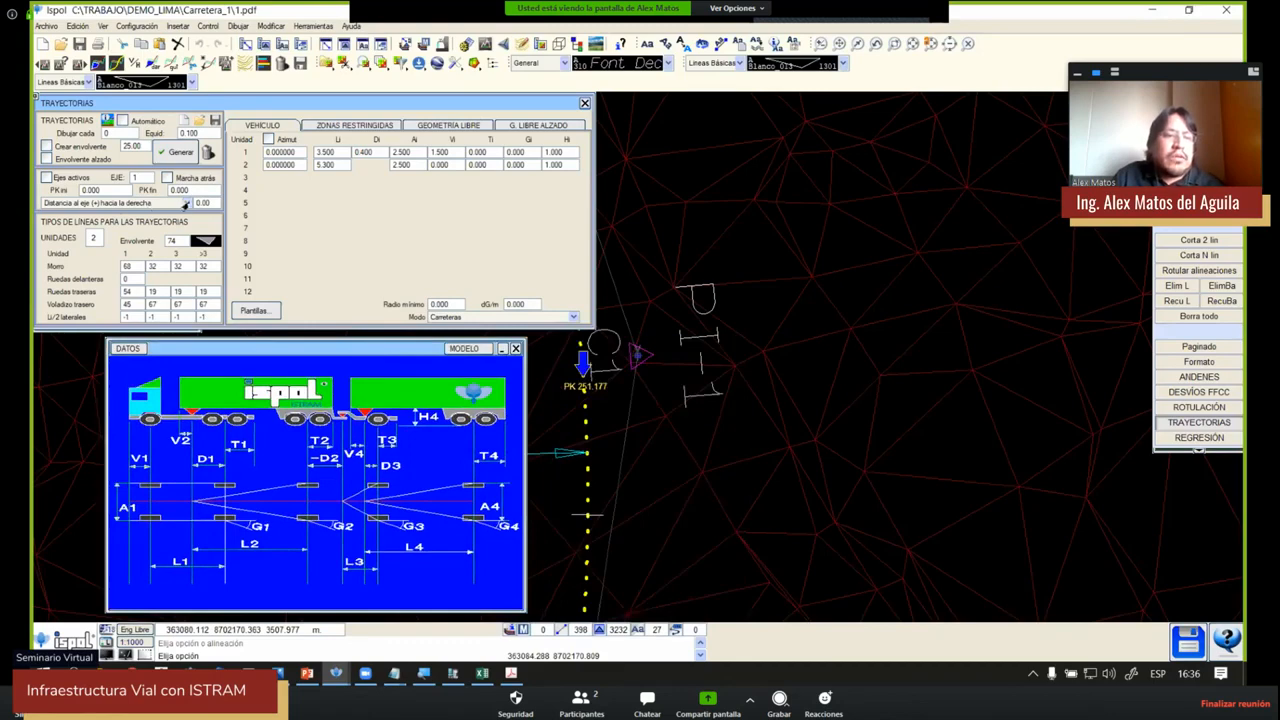
# Choose Distancia al eje (+) hacia la derecha as the path reference and apply the VEHÍCULO ARTICULADO template
pyautogui.click(186, 203)
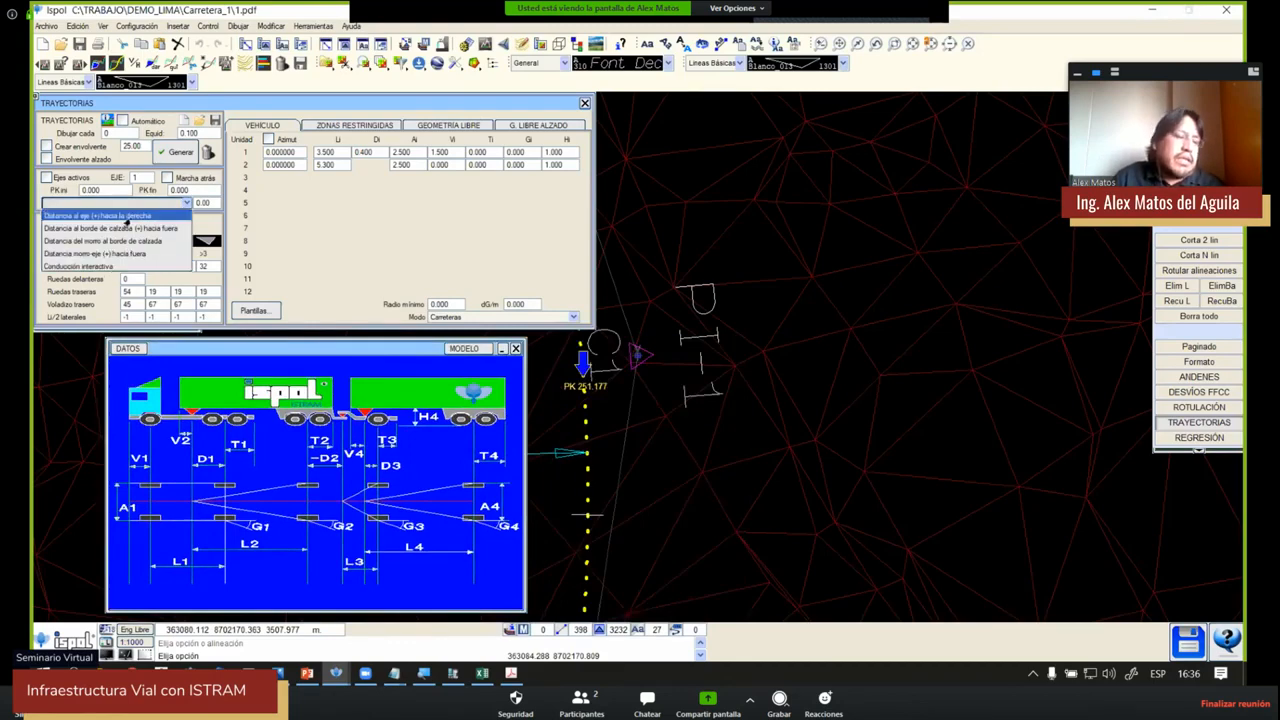
pyautogui.click(126, 216)
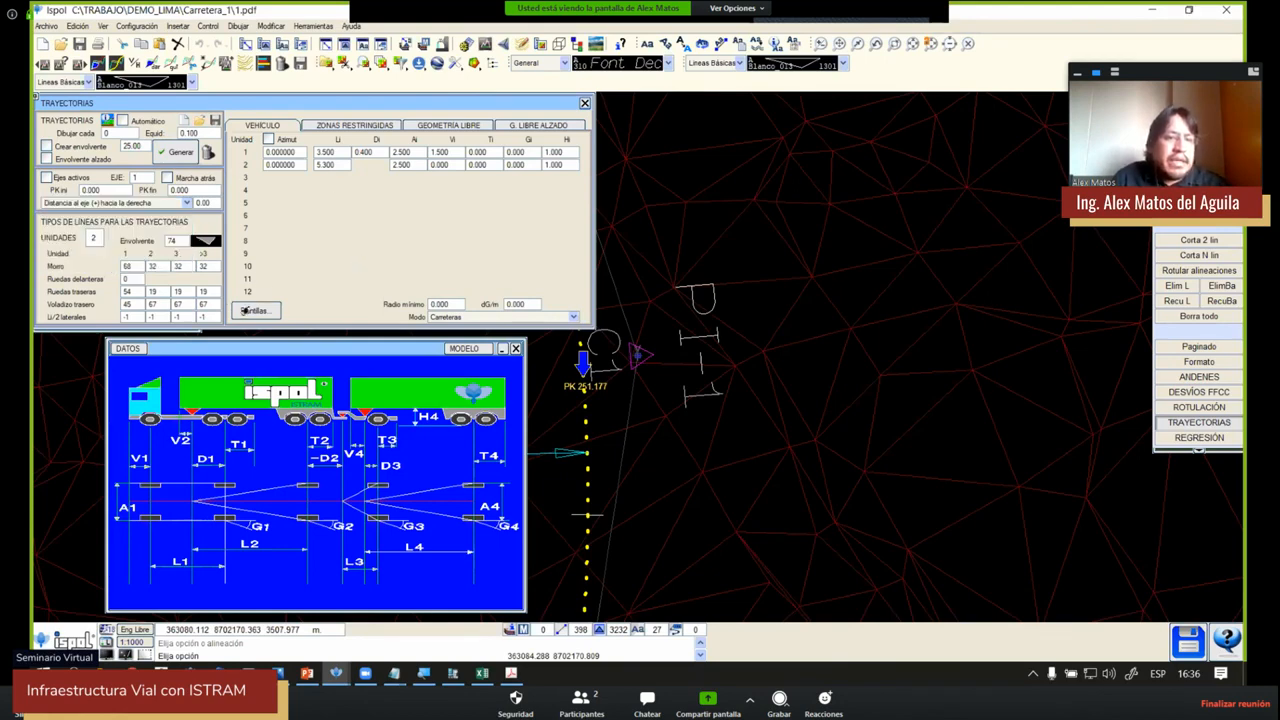
pyautogui.click(246, 316)
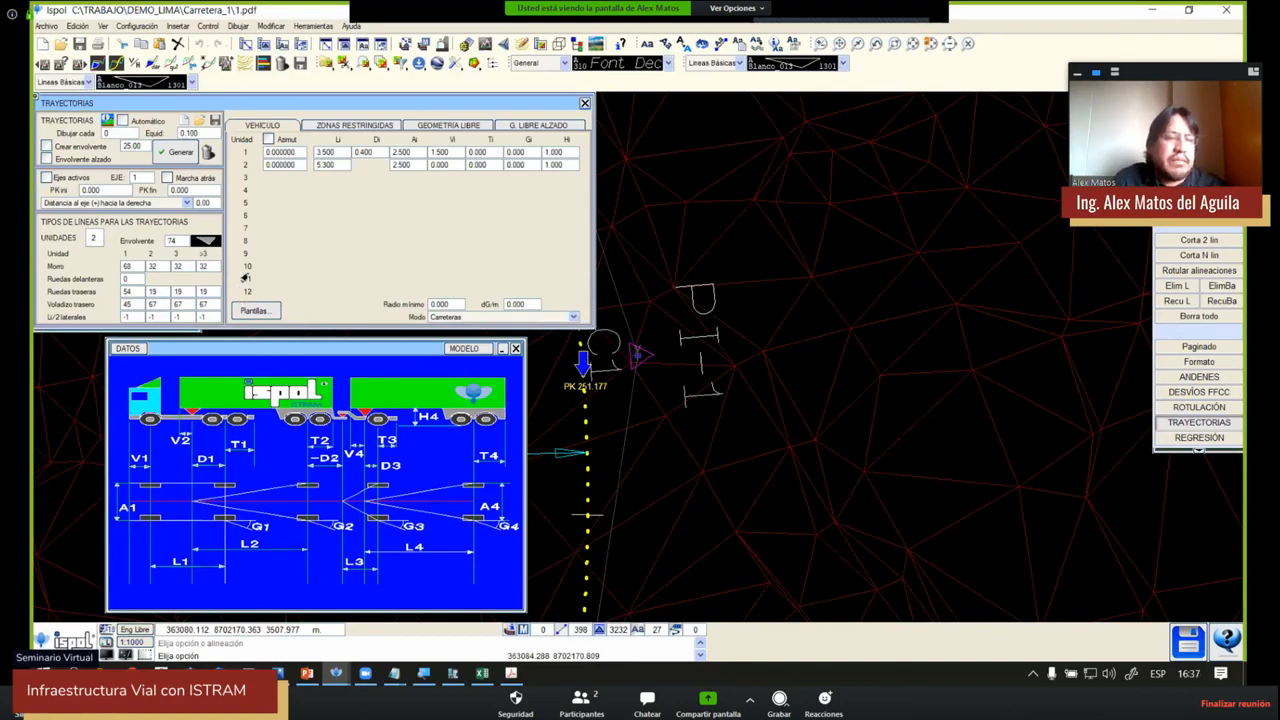
pyautogui.click(249, 311)
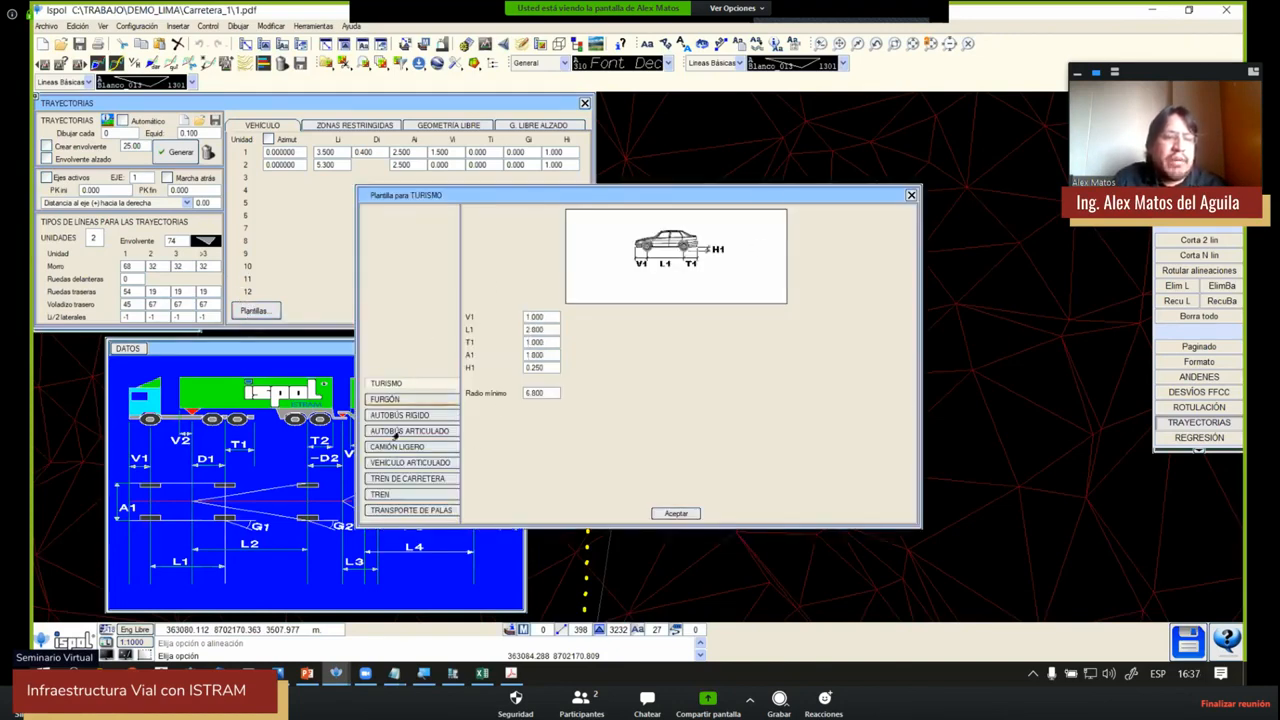
pyautogui.click(400, 464)
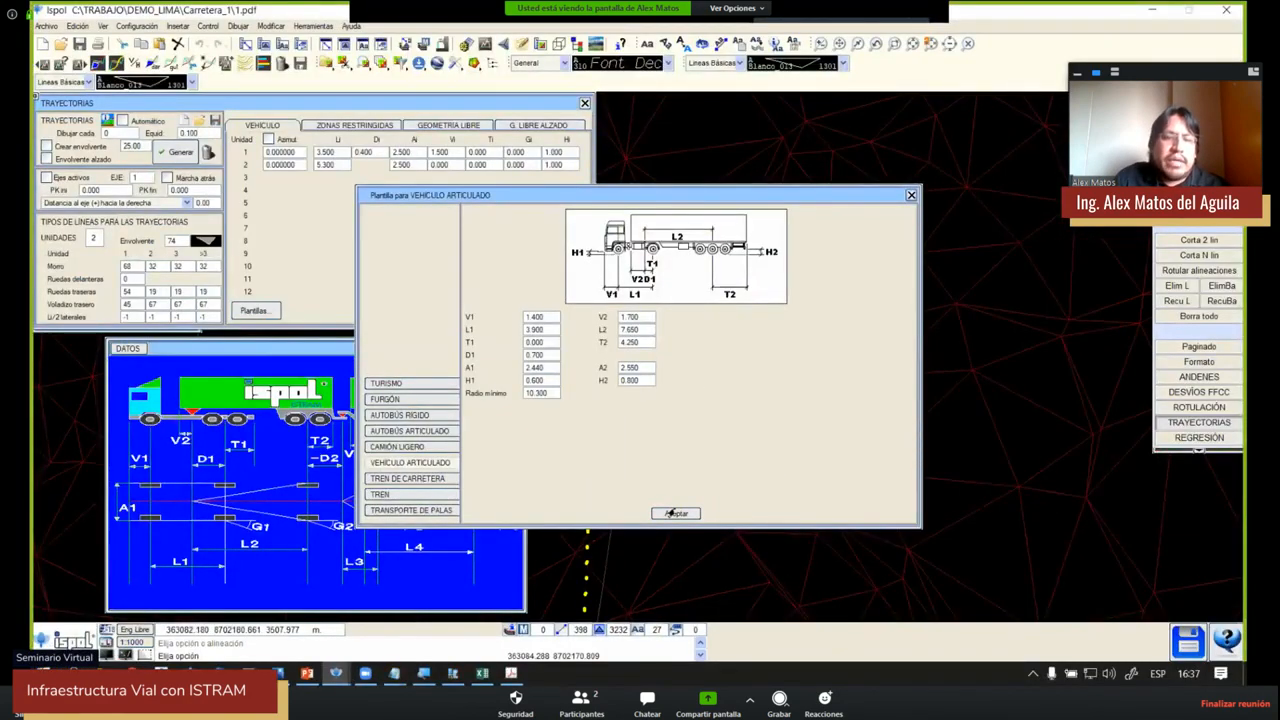
pyautogui.click(674, 514)
# Review the alignment around the curve and the restricted zone and elevation clearance settings for the trajectories
pyautogui.scroll(-3, 730, 358)
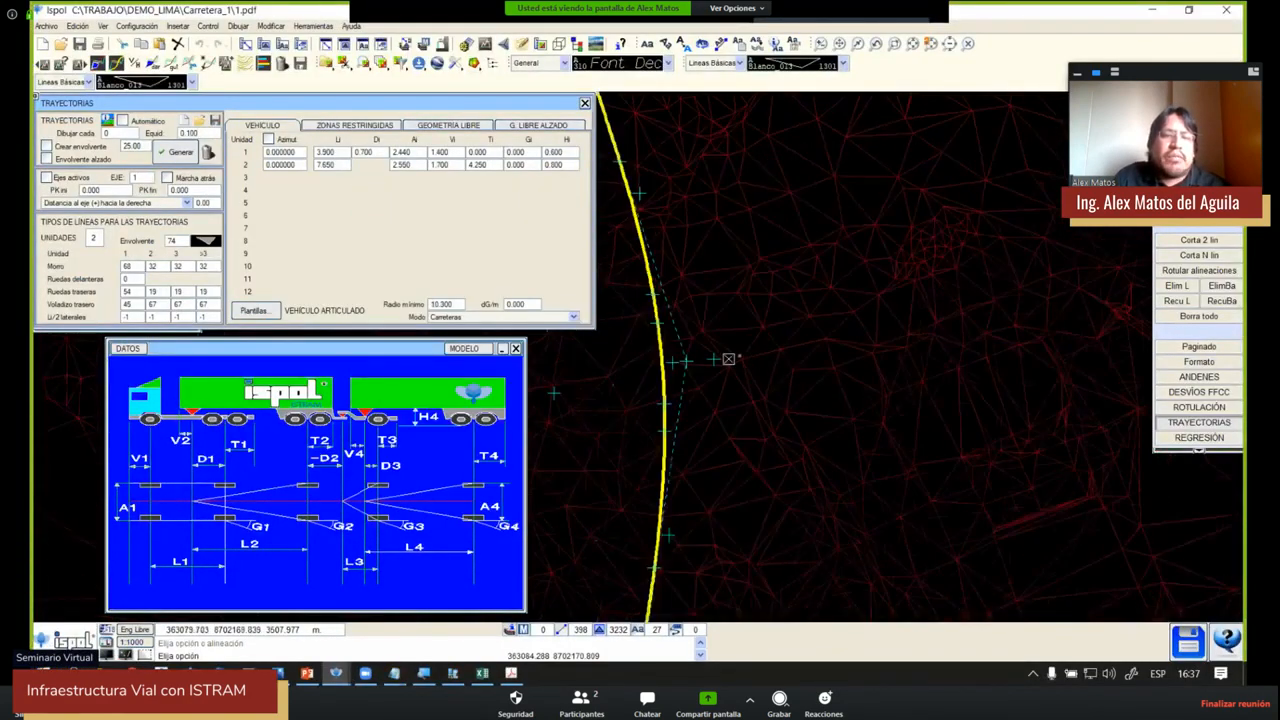
pyautogui.scroll(-2, 738, 356)
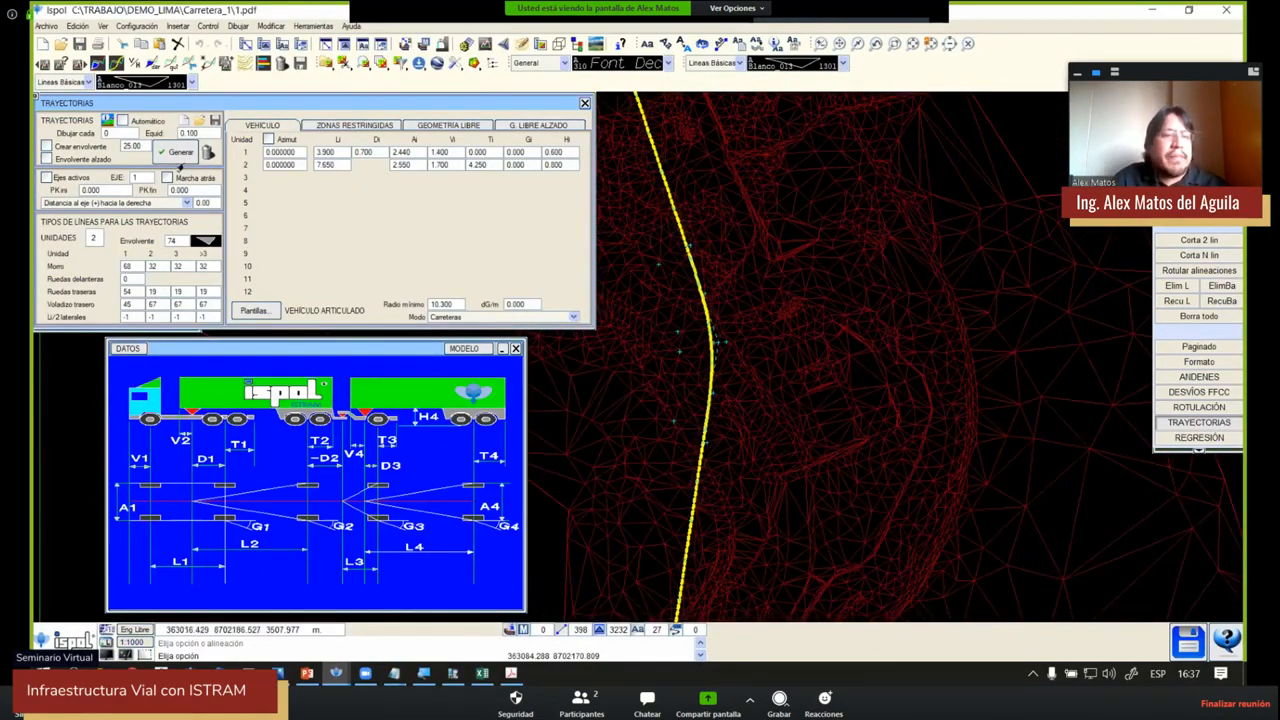
pyautogui.click(366, 125)
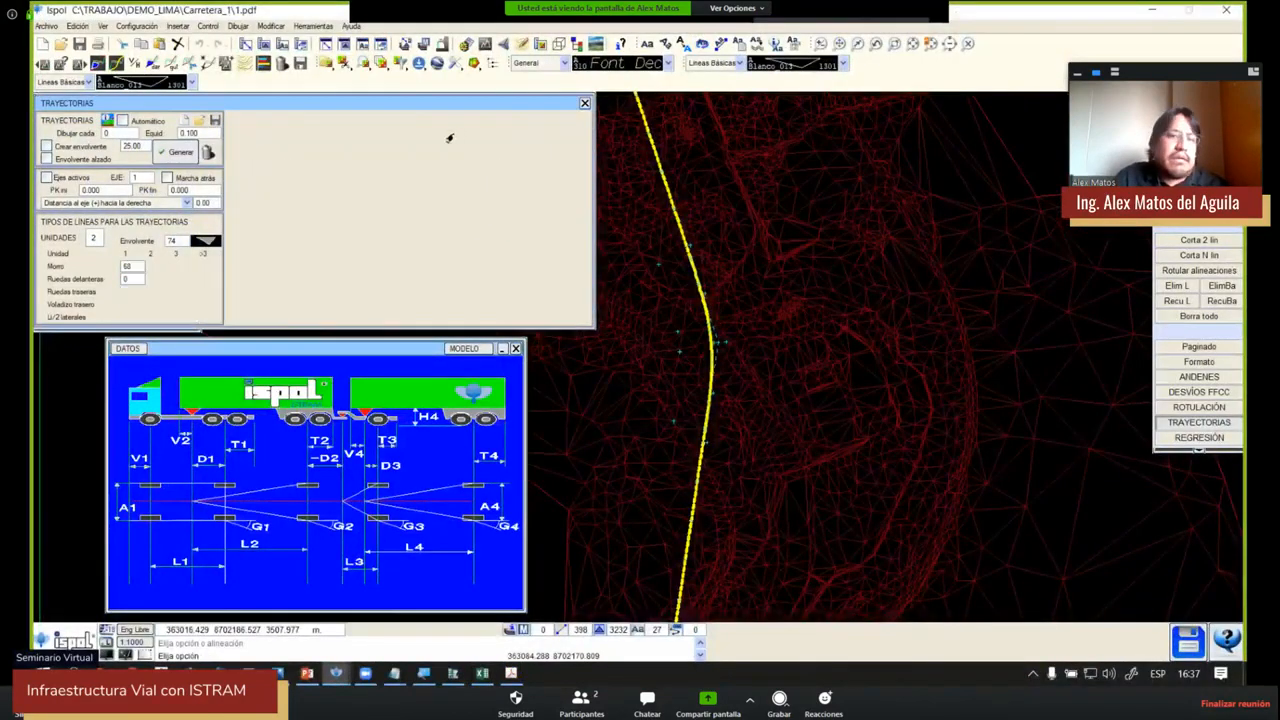
pyautogui.click(527, 127)
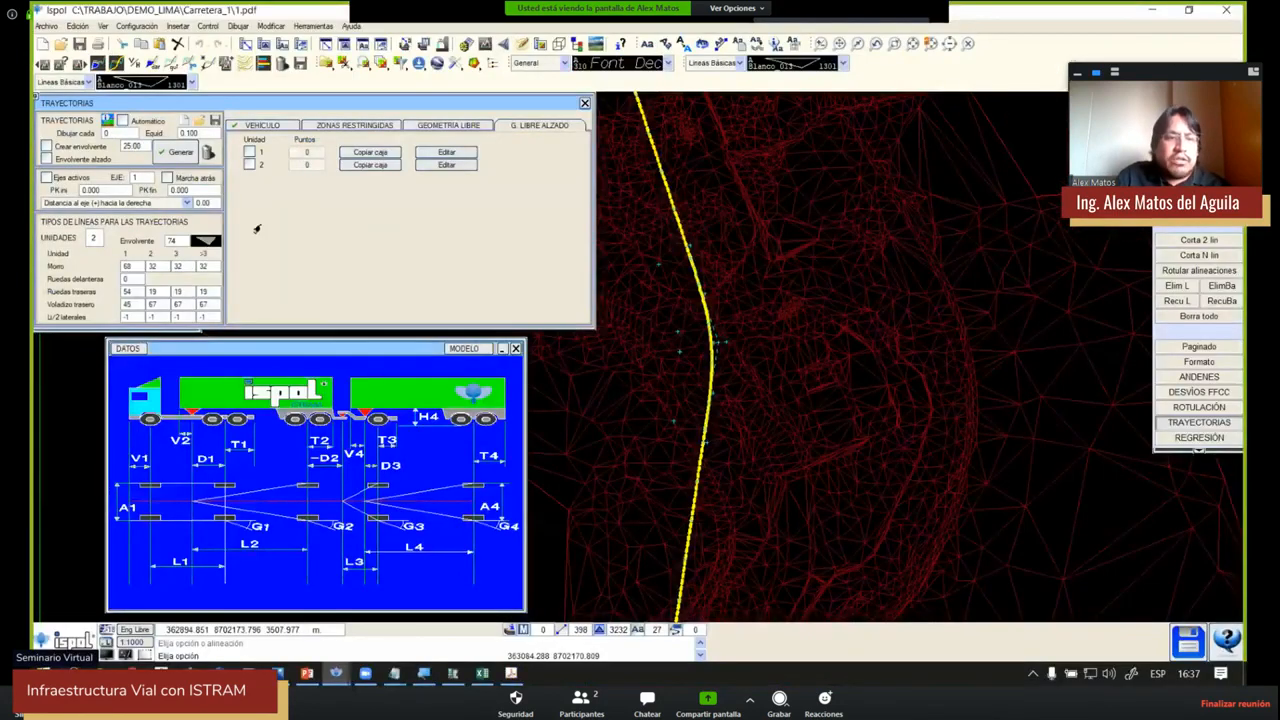
# Close the vehicle diagram and the trajectories tool, and switch to the Alzado design of axis 1
pyautogui.click(515, 348)
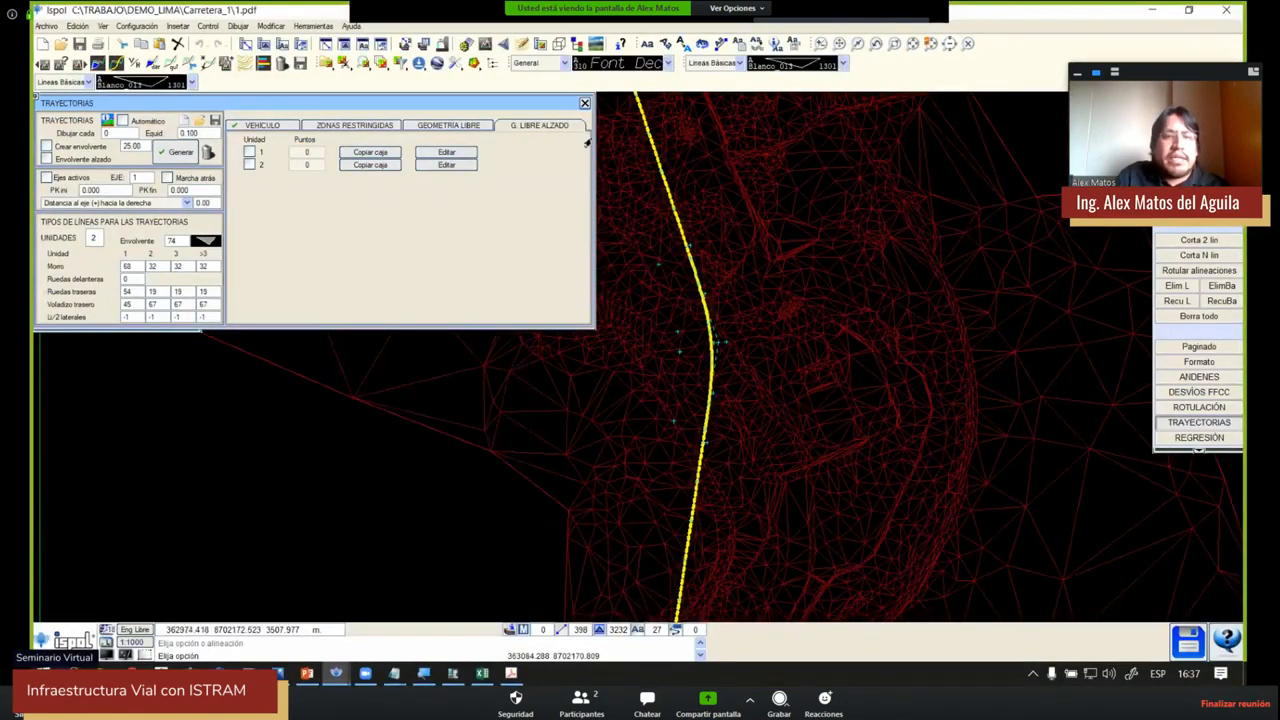
pyautogui.click(585, 103)
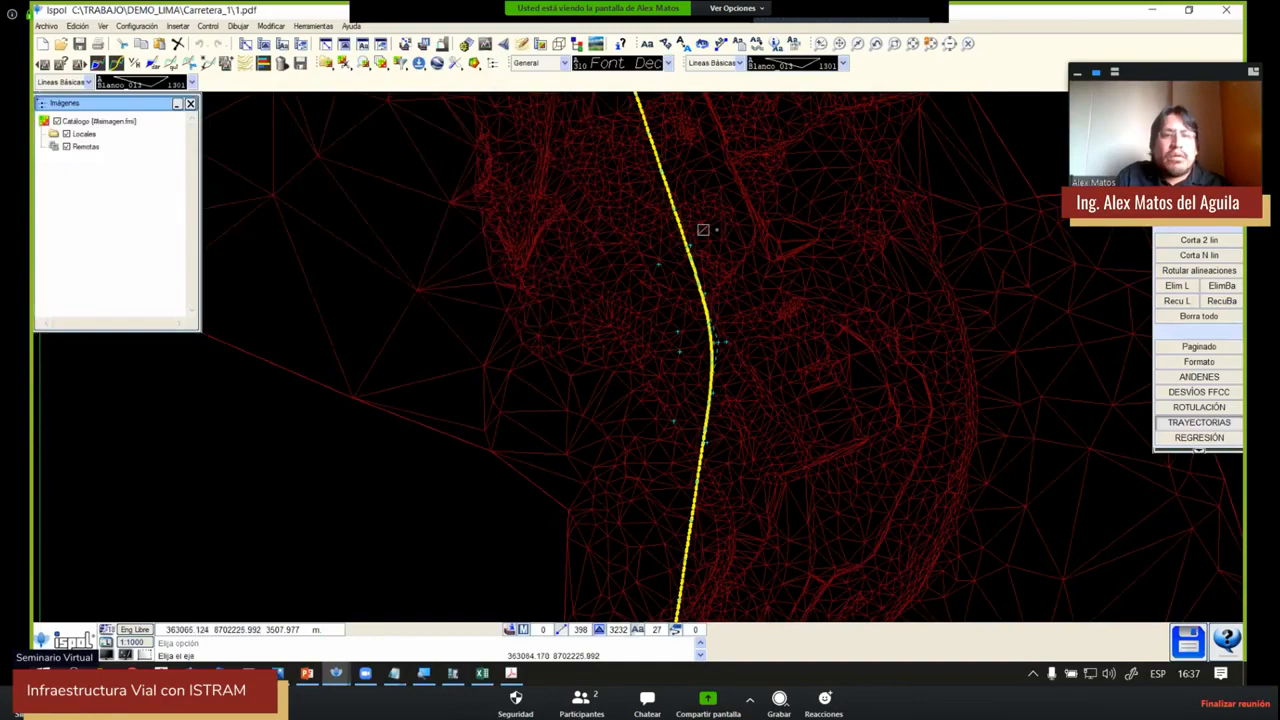
pyautogui.click(325, 125)
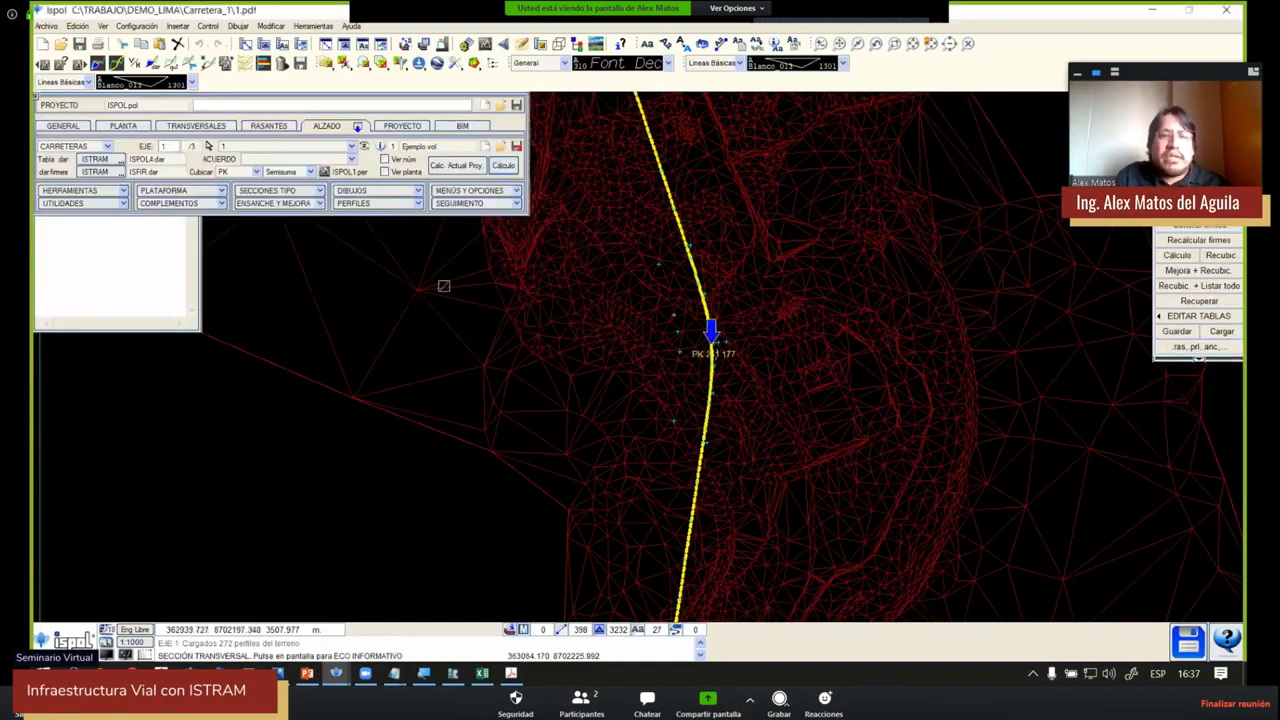
# Review the platform width table for axis 1 and its option to calculate widths by simulating a trajectory
pyautogui.click(196, 191)
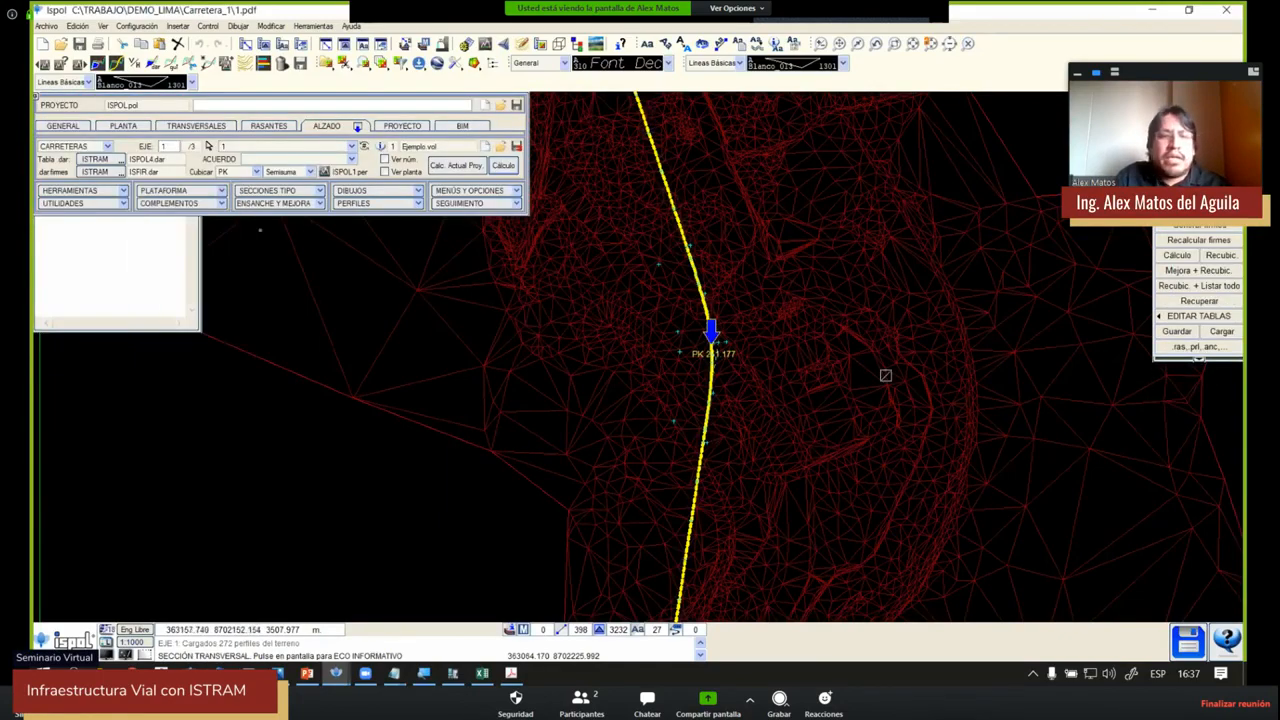
pyautogui.click(190, 193)
pyautogui.click(190, 212)
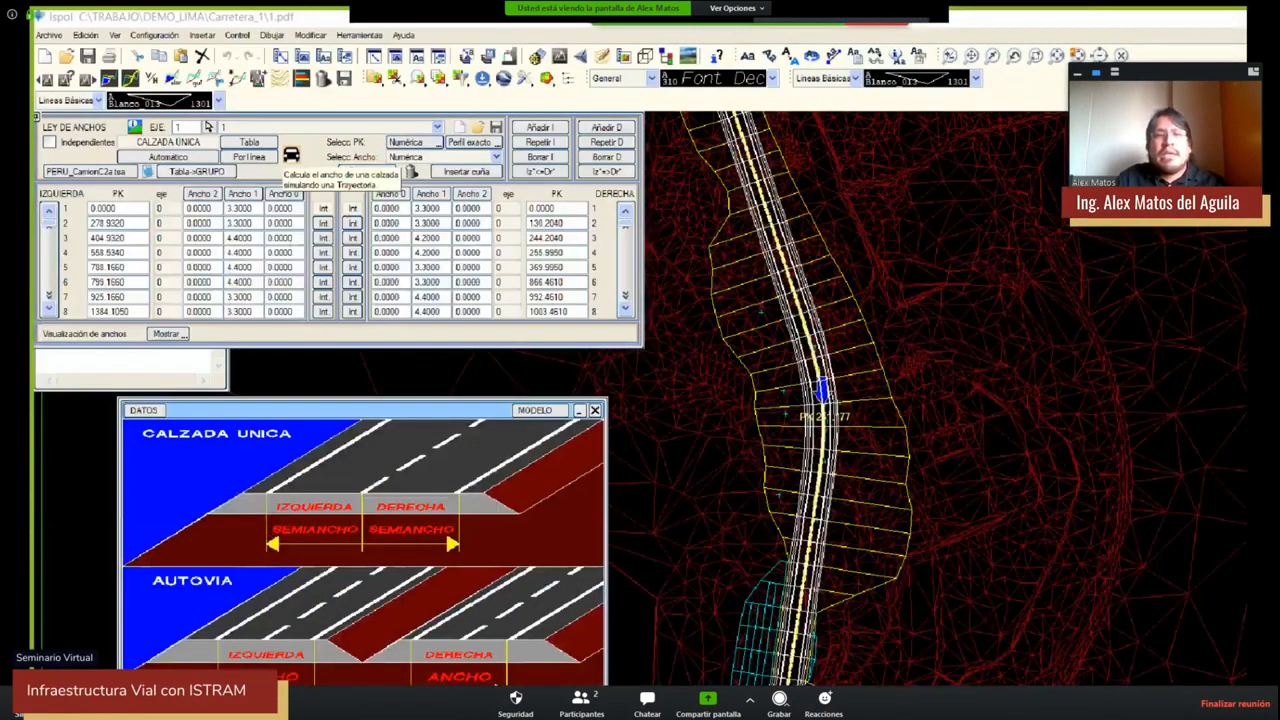
pyautogui.press('Escape')
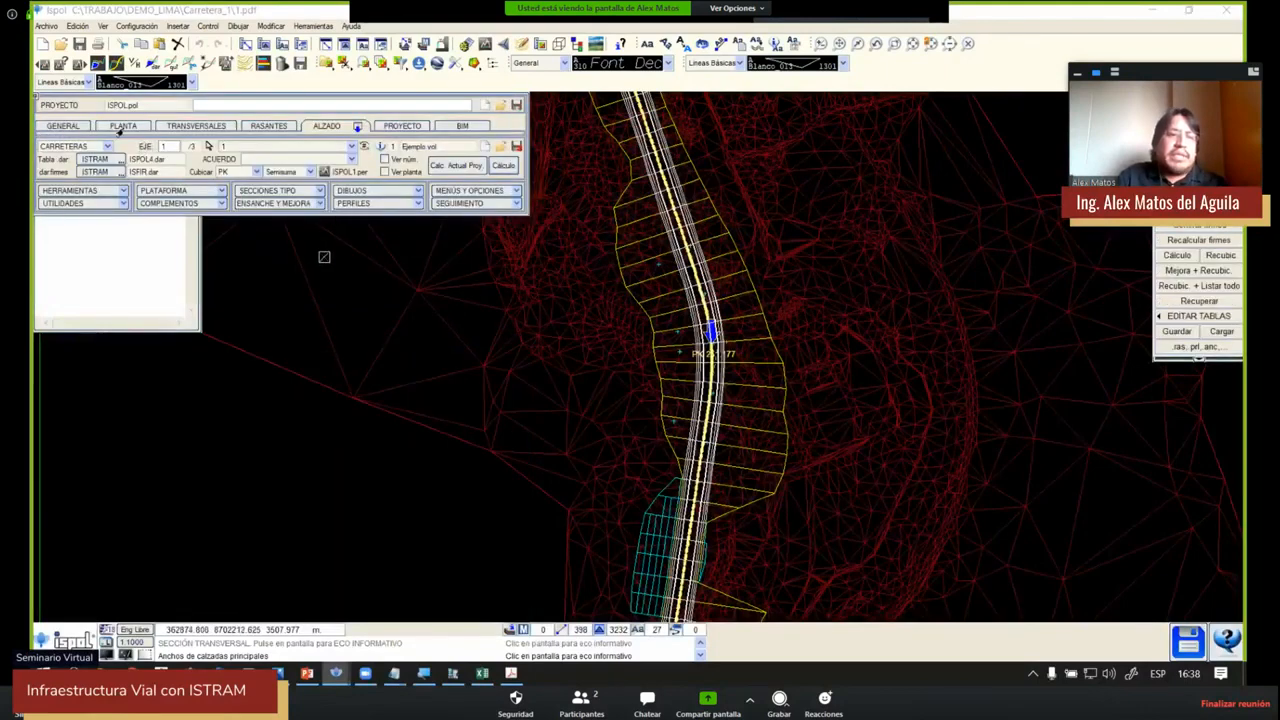
# Open the Visibilidad utility for axis 1 in Alzado and compare its Parada, Adelantamiento and Cruce study settings
pyautogui.click(119, 129)
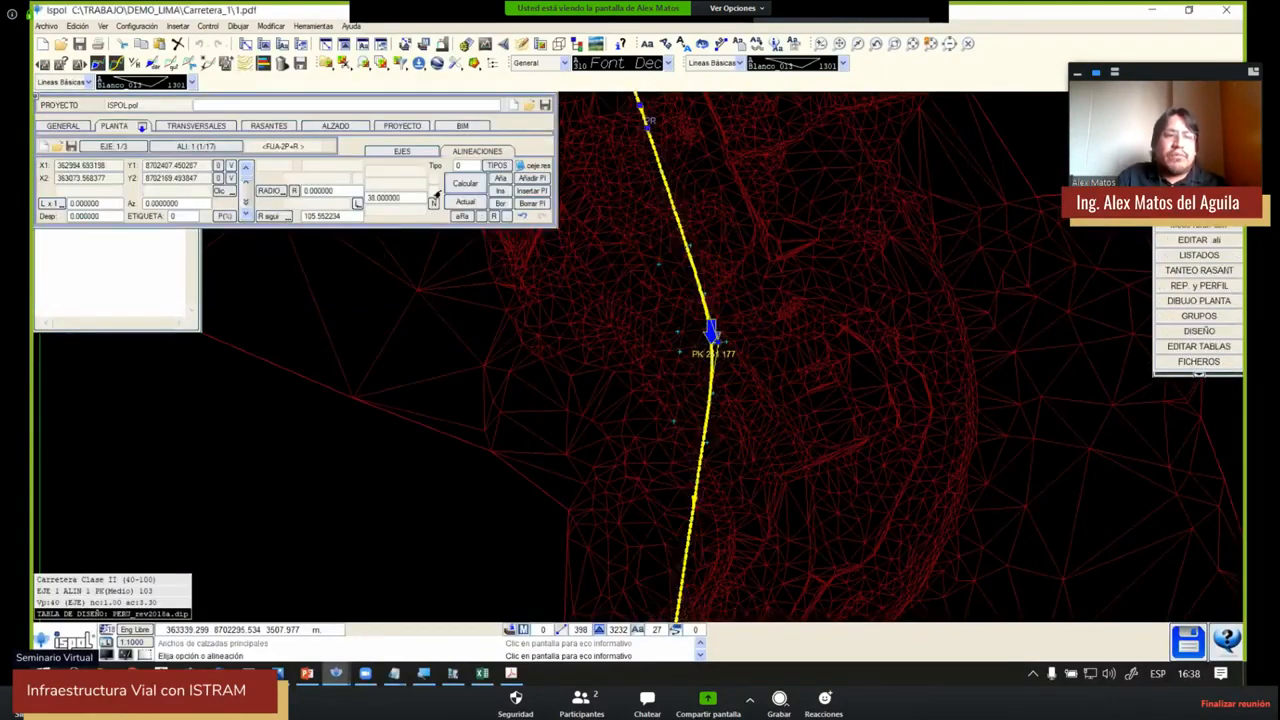
pyautogui.click(340, 129)
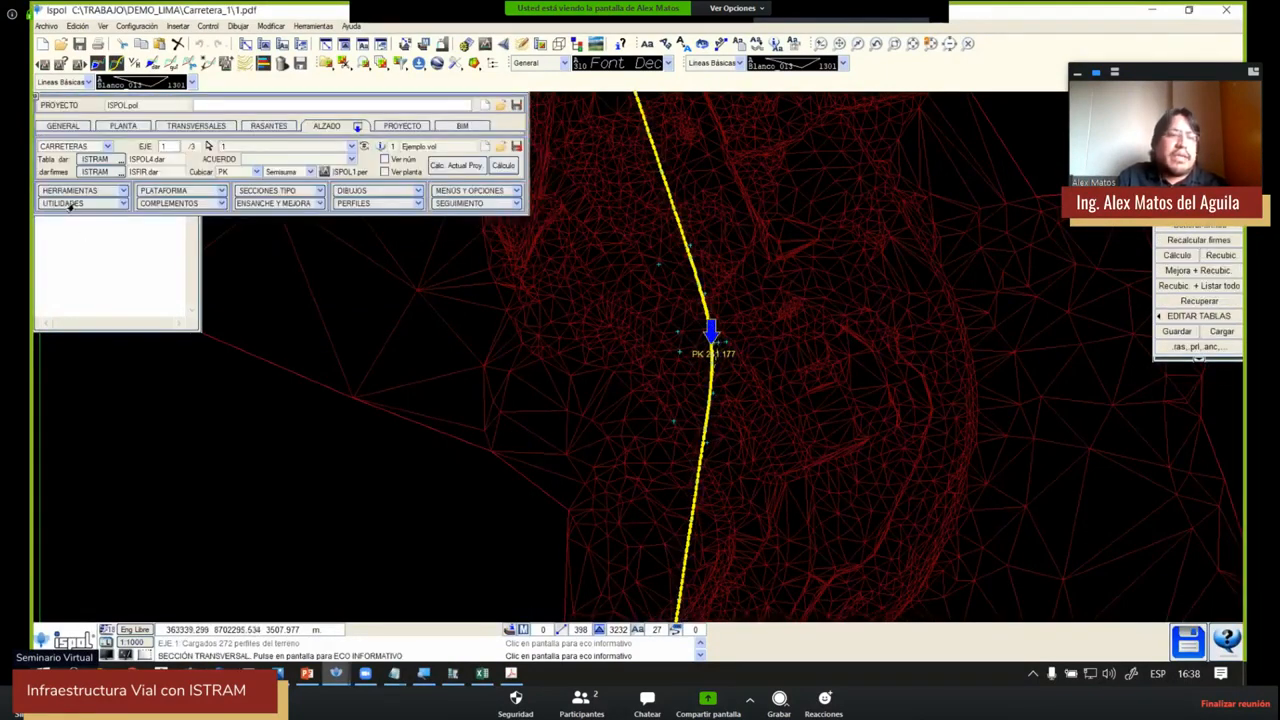
pyautogui.click(69, 205)
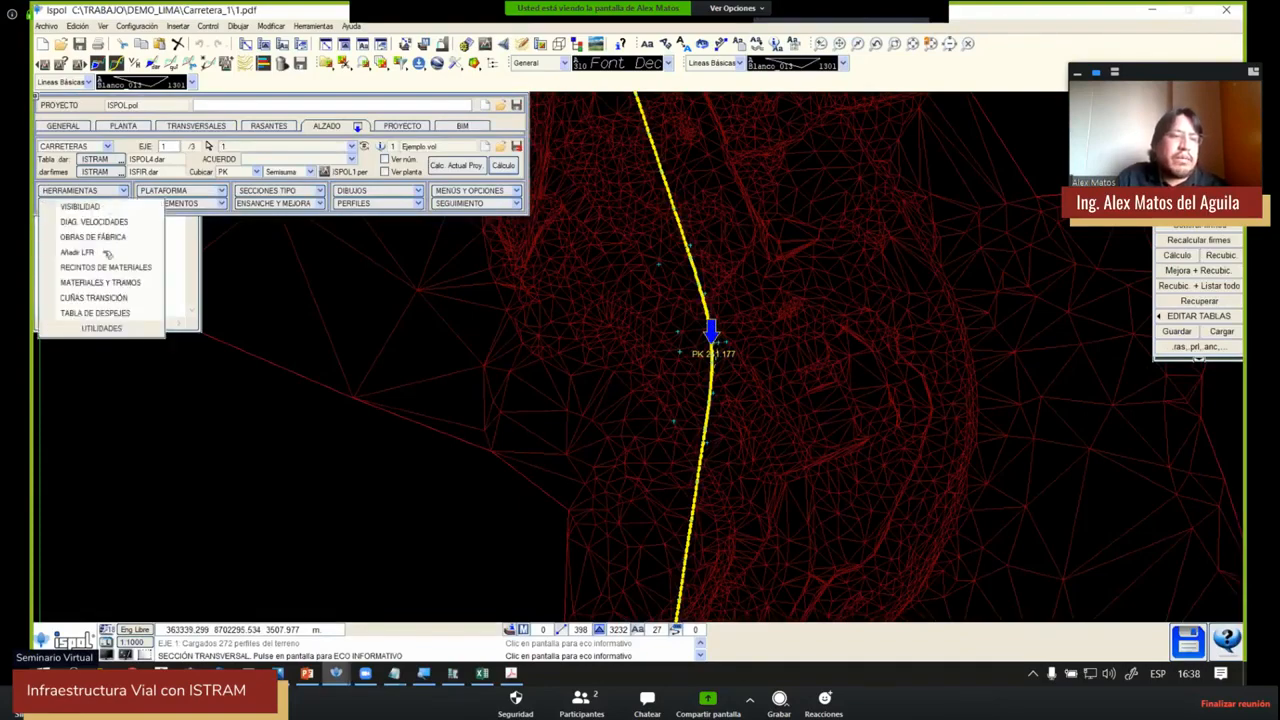
pyautogui.click(85, 207)
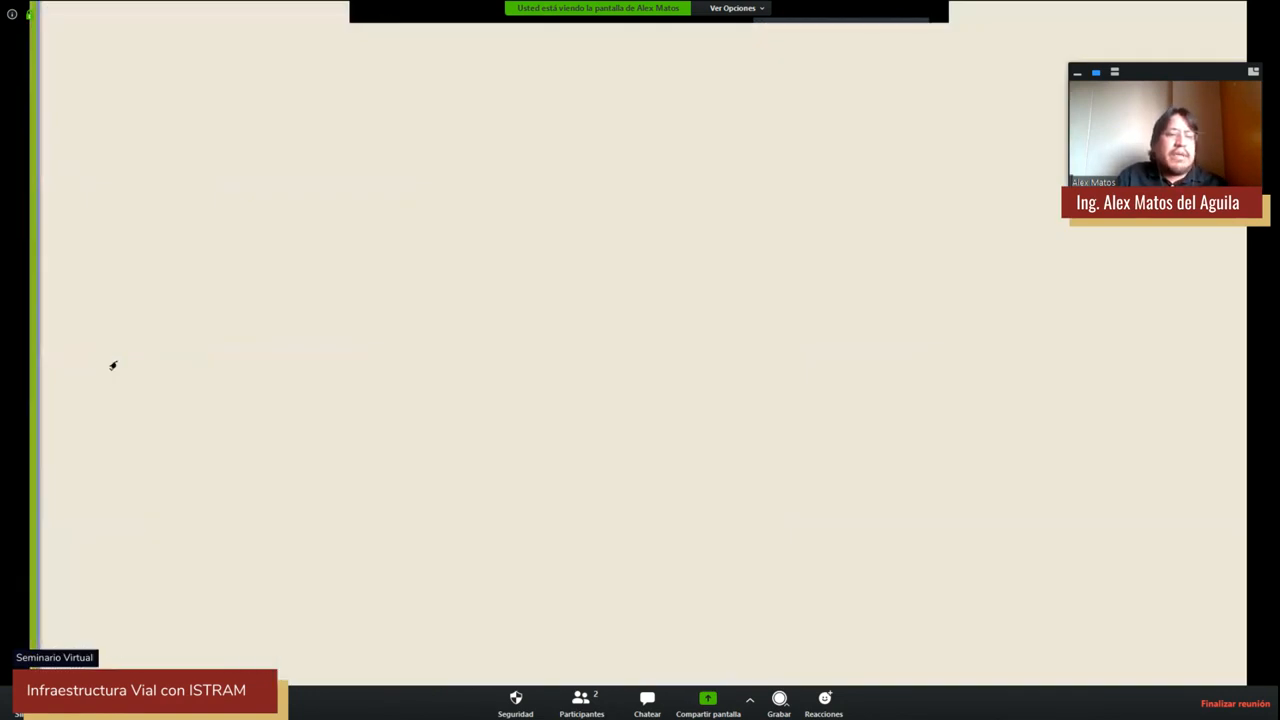
pyautogui.click(108, 358)
pyautogui.click(343, 355)
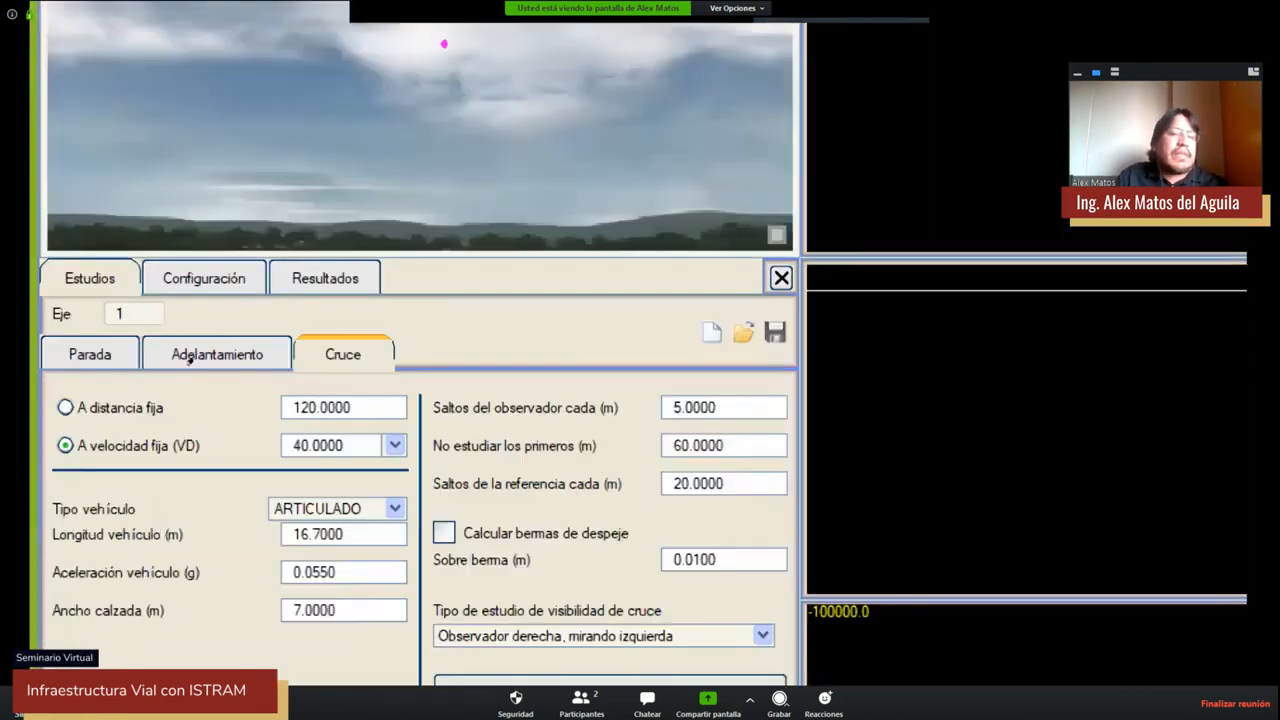
pyautogui.click(60, 357)
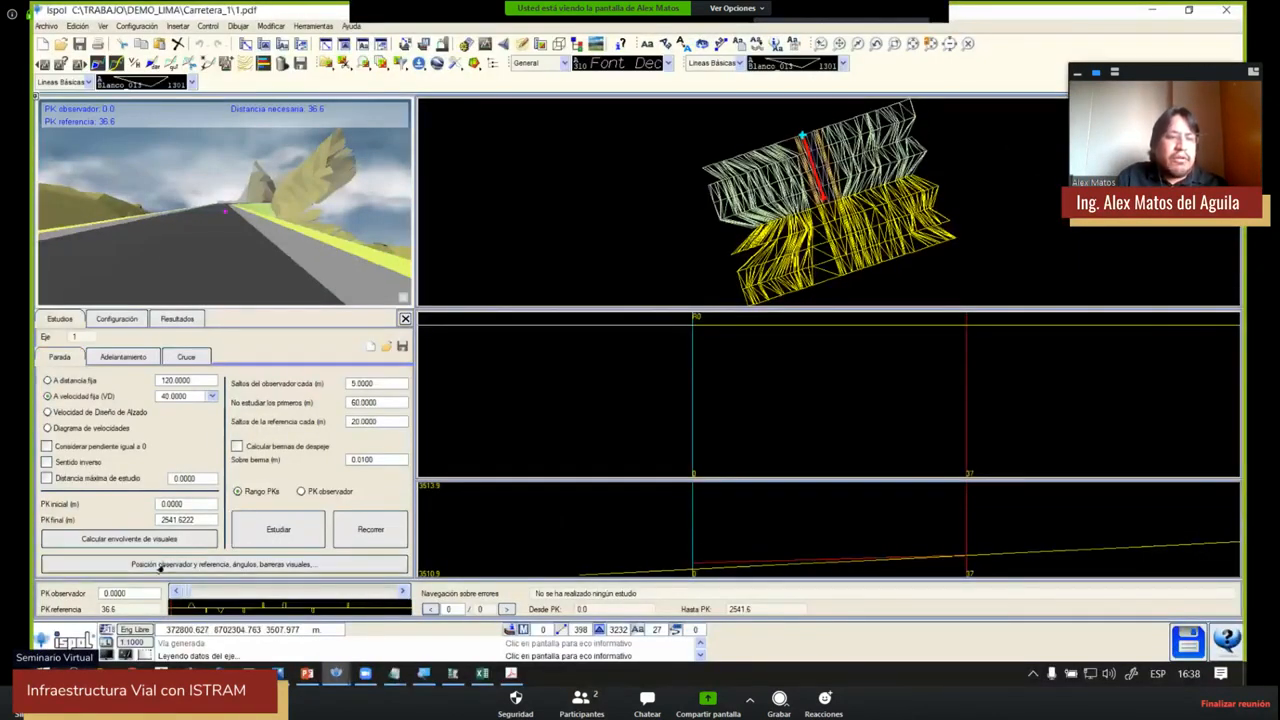
# Review the observer and reference parameters for the stopping study, and play the visibility drive-through along the axis before closing the study
pyautogui.click(158, 565)
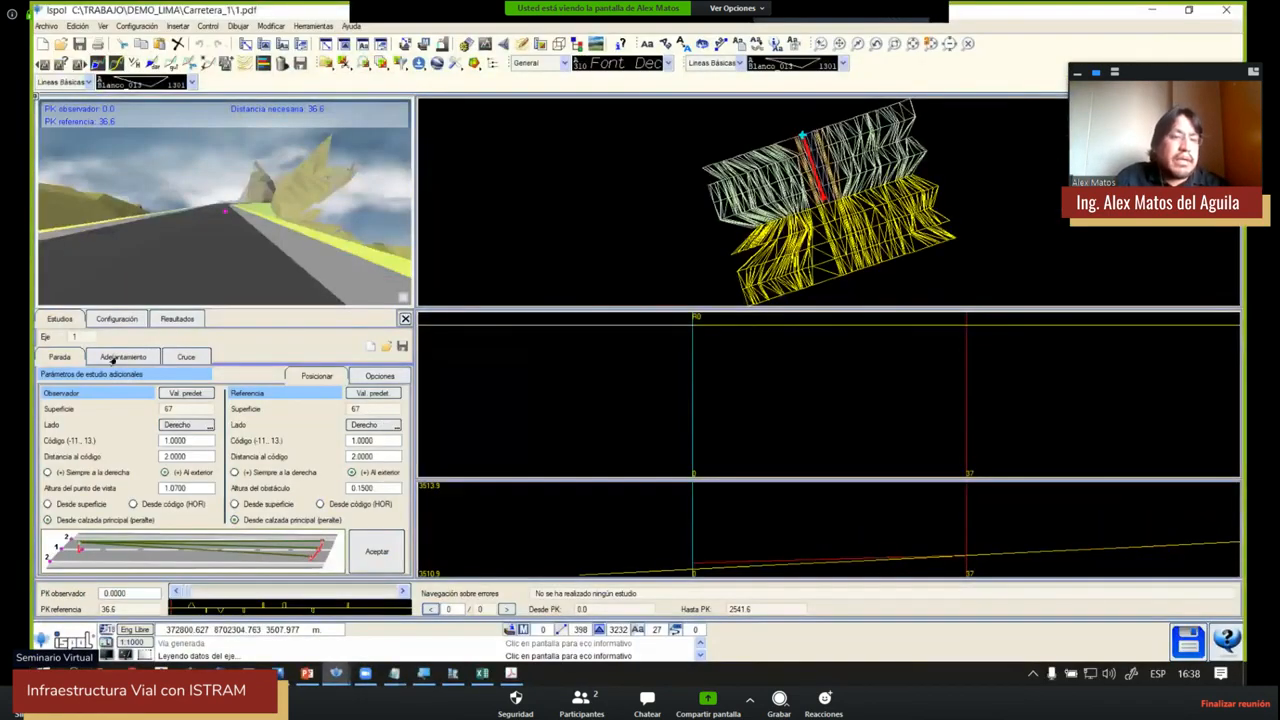
pyautogui.click(376, 553)
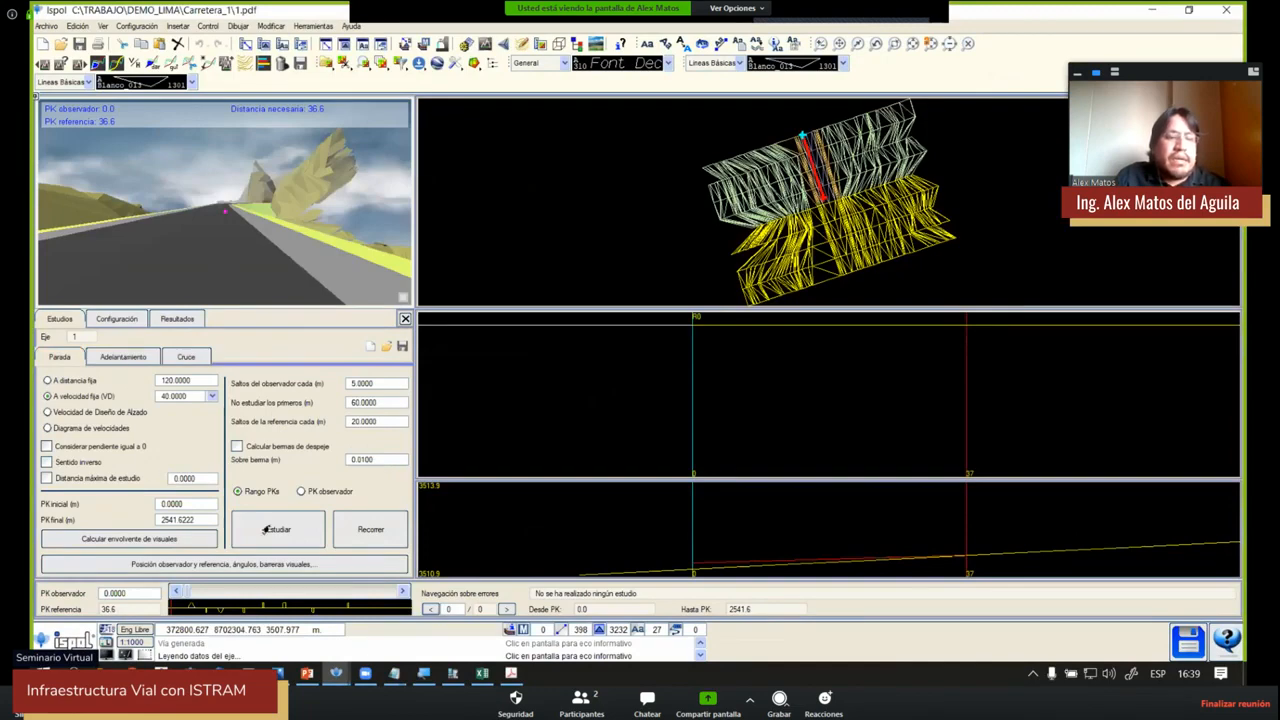
pyautogui.click(360, 535)
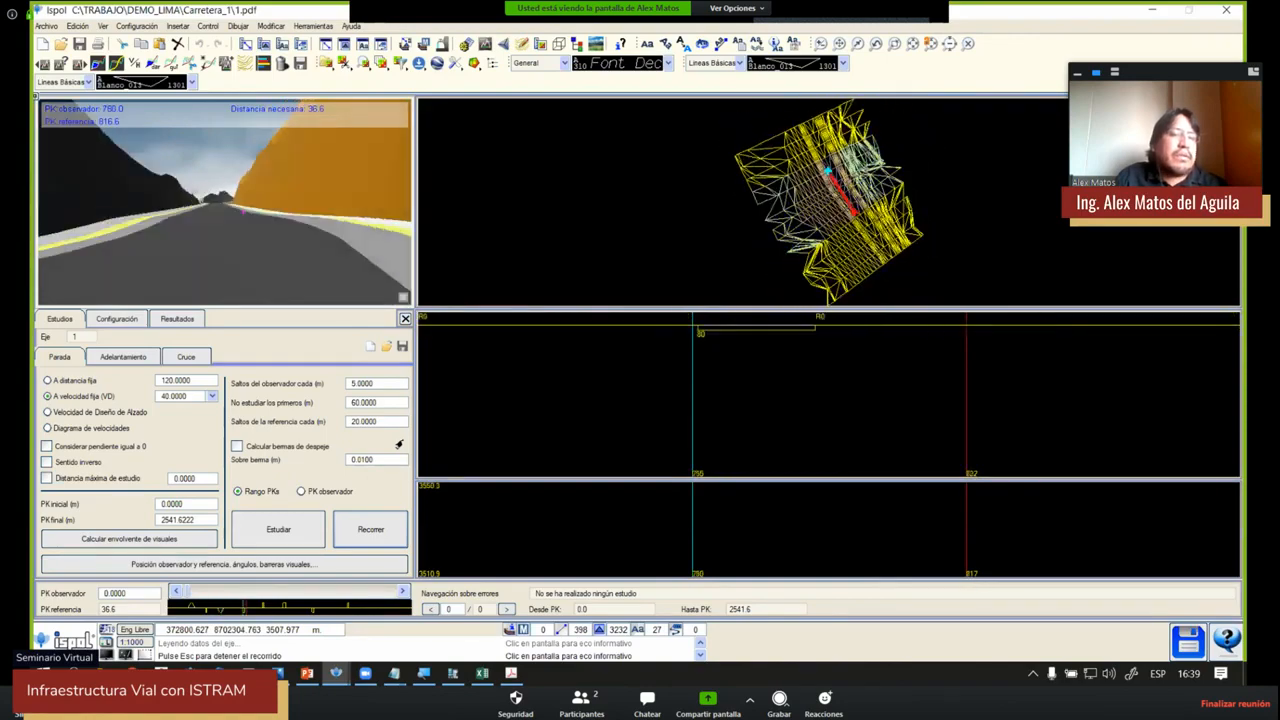
pyautogui.press('Escape')
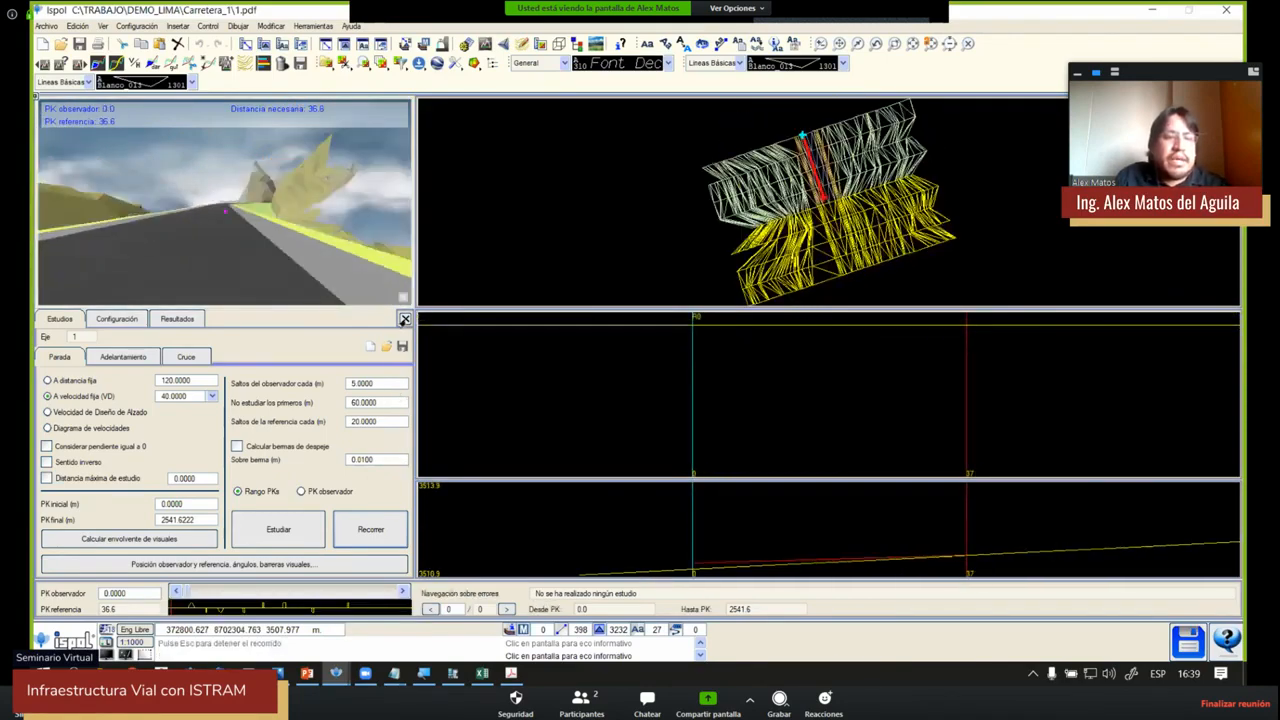
pyautogui.click(404, 318)
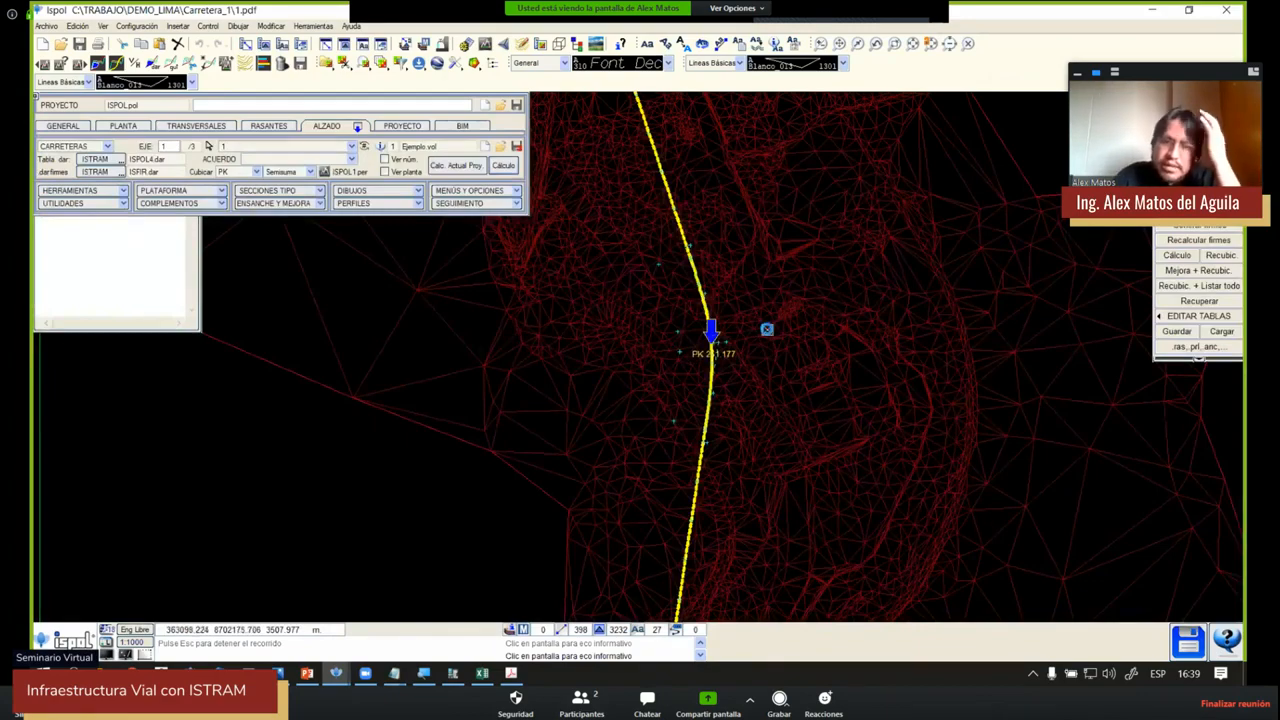
# Inspect the real cross sections of axis 1 at two points on the curve
pyautogui.click(766, 329)
pyautogui.scroll(4, 736, 322)
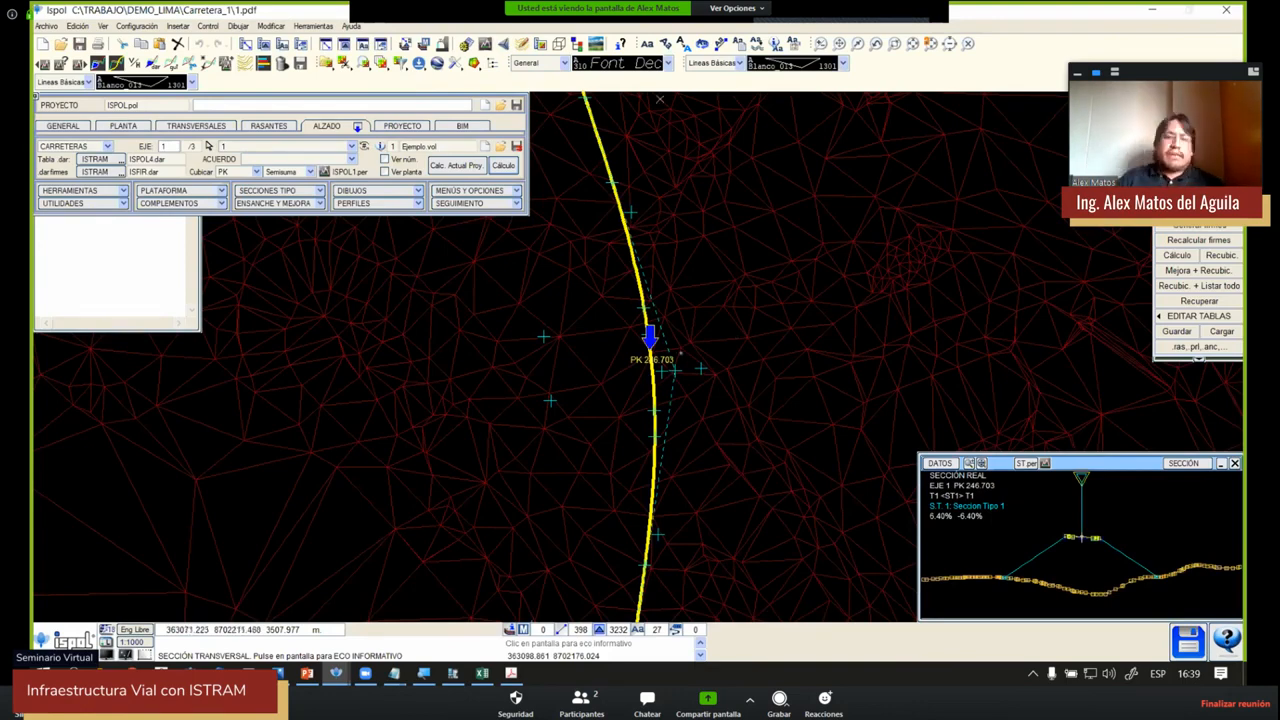
pyautogui.scroll(-2, 567, 340)
pyautogui.click(670, 353)
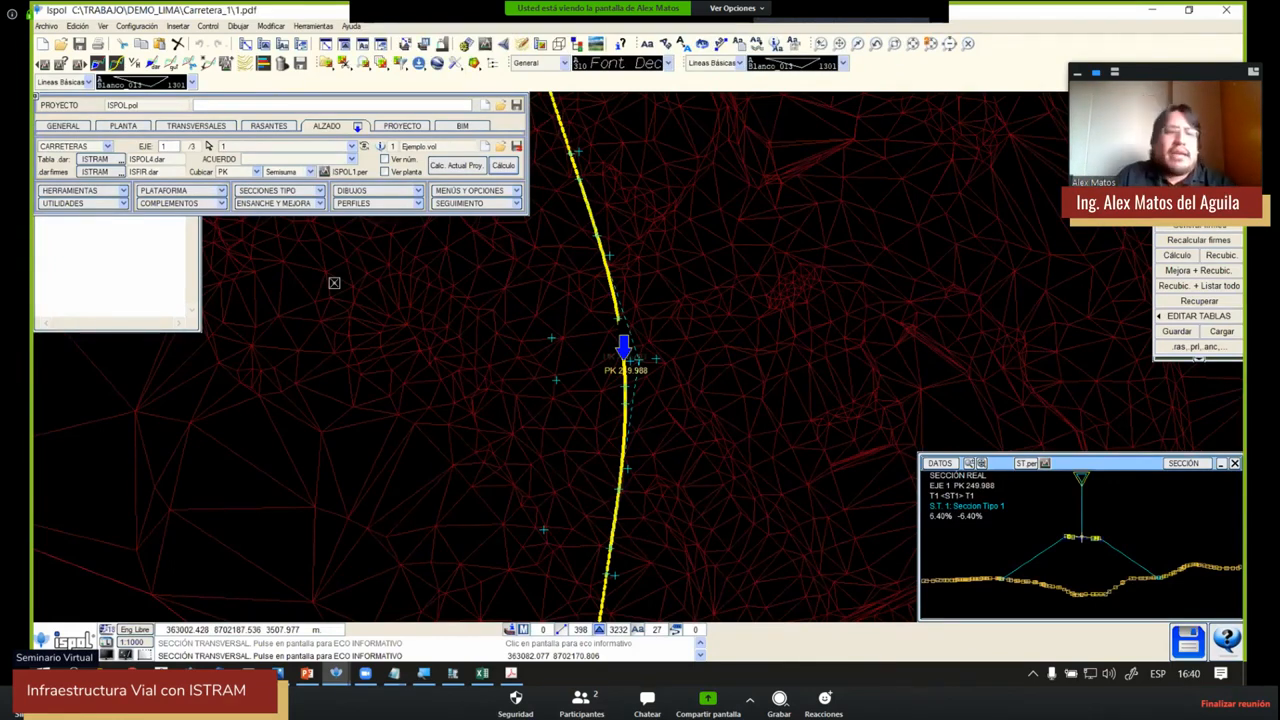
# Open the Obras de fábrica utility and its structure type definition
pyautogui.click(165, 203)
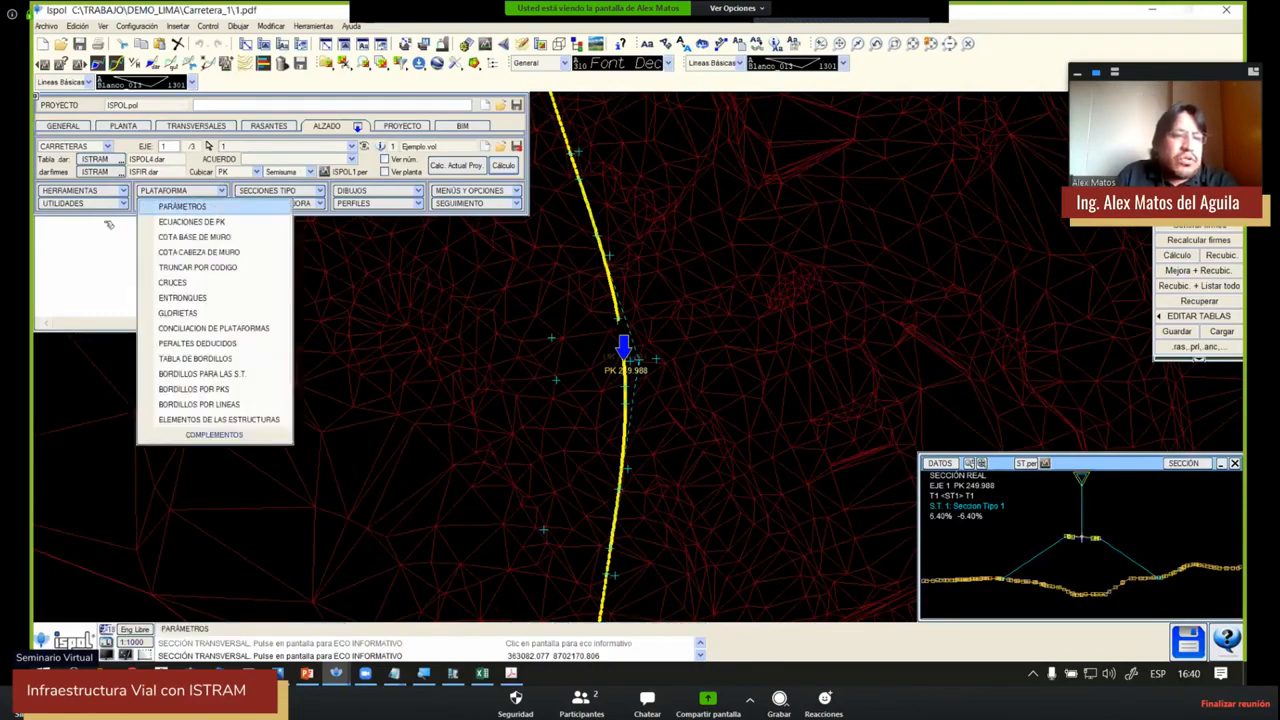
pyautogui.click(92, 208)
pyautogui.click(87, 205)
pyautogui.click(113, 237)
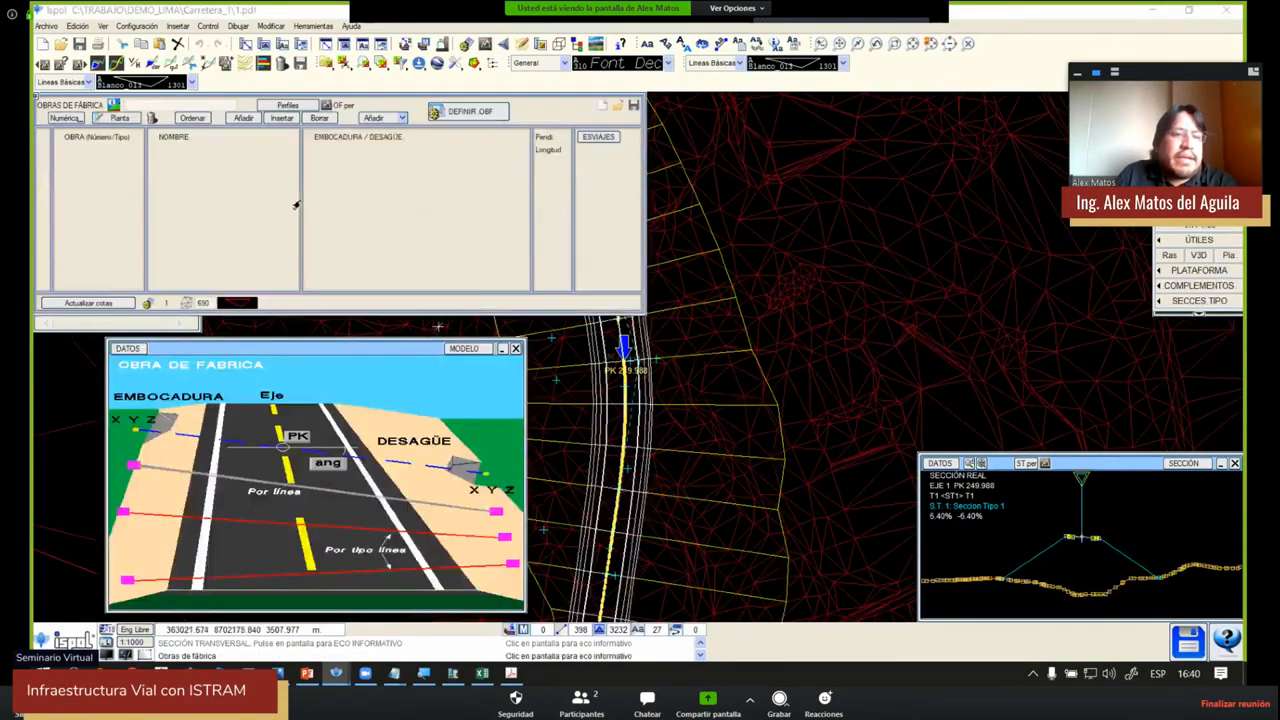
pyautogui.click(455, 111)
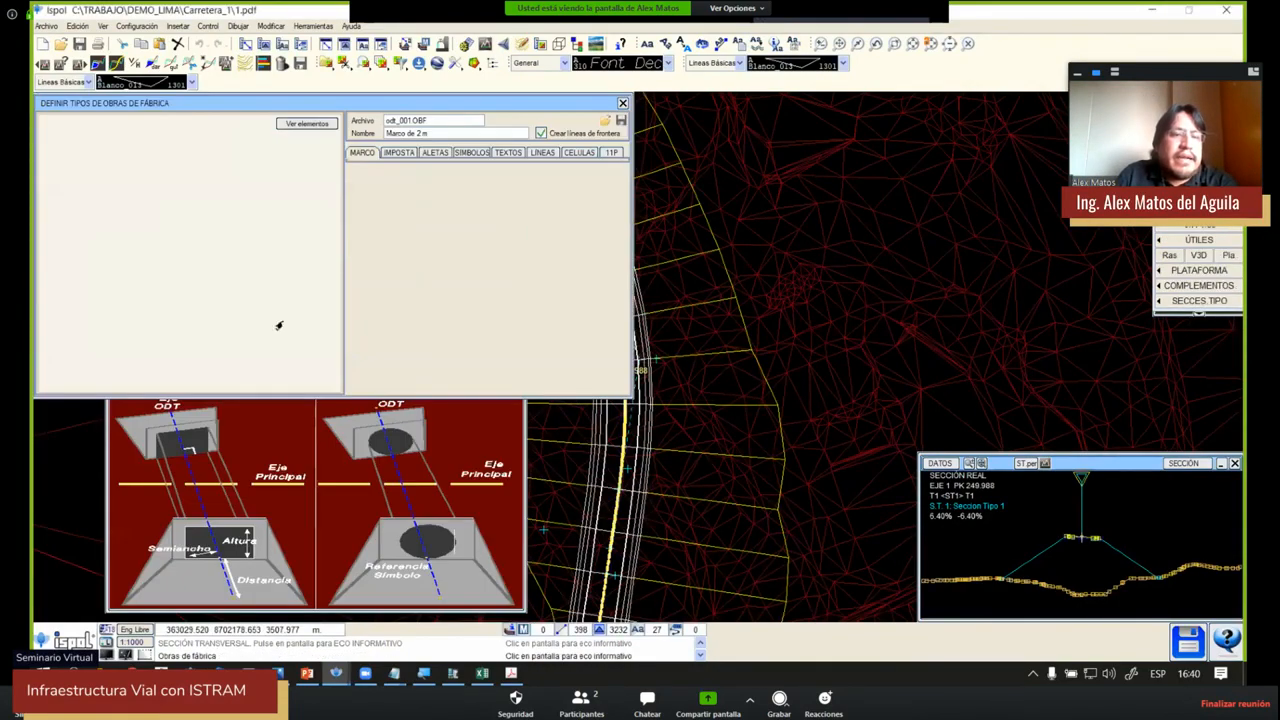
# For the Marco de 2 m culvert, discount its volume from the embankment, enable Recubrimiento and Sobrexcavación generation, and close the structures tool
pyautogui.moveTo(219, 287); pyautogui.dragTo(185, 248)
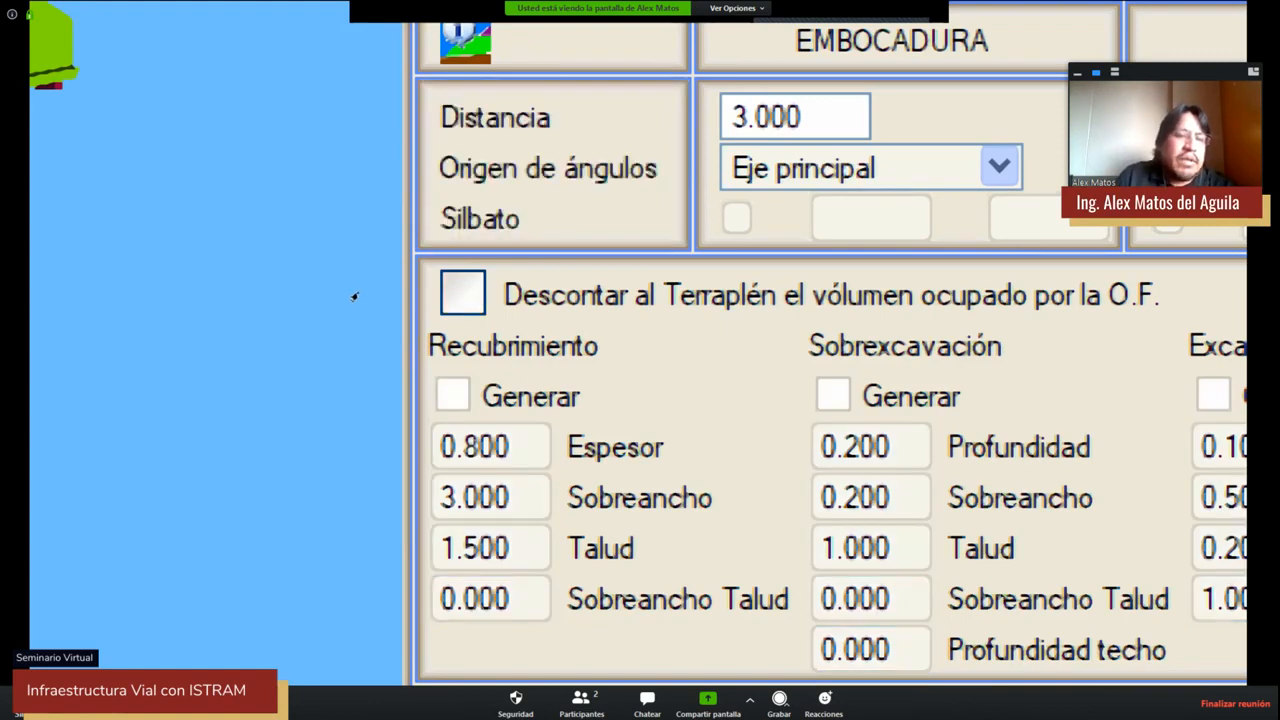
pyautogui.press('super+minus')
pyautogui.press('super+minus')
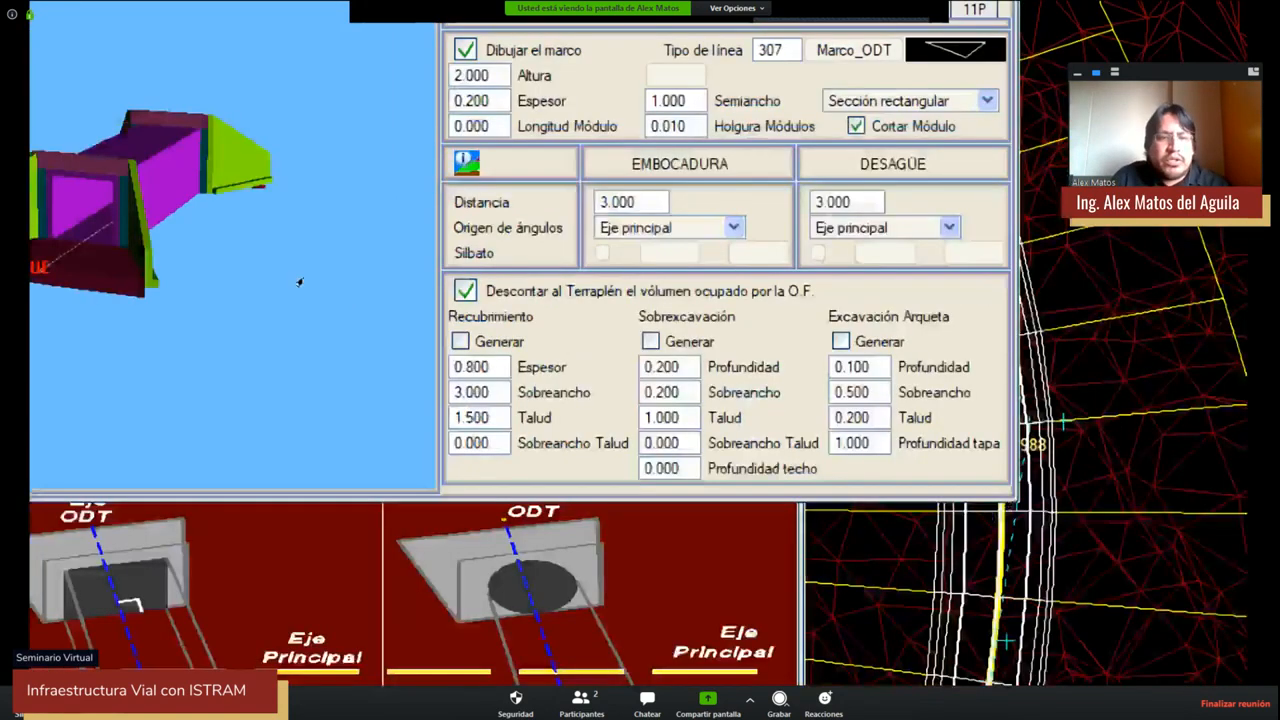
pyautogui.click(460, 341)
pyautogui.moveTo(251, 245)
pyautogui.mouseDown(button='middle')
pyautogui.moveTo(307, 237)
pyautogui.moveTo(312, 262)
pyautogui.moveTo(256, 251)
pyautogui.mouseUp(button='middle')
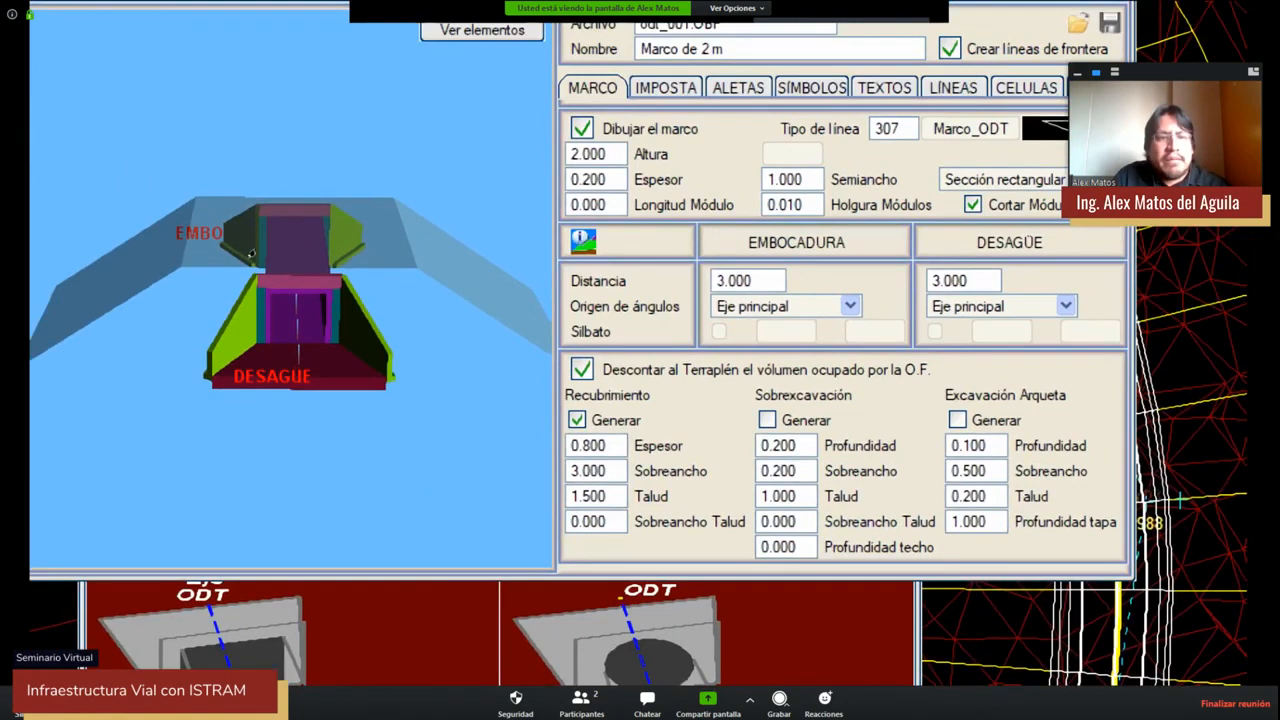
pyautogui.moveTo(251, 254); pyautogui.dragTo(254, 230, button='middle')
pyautogui.click(767, 420)
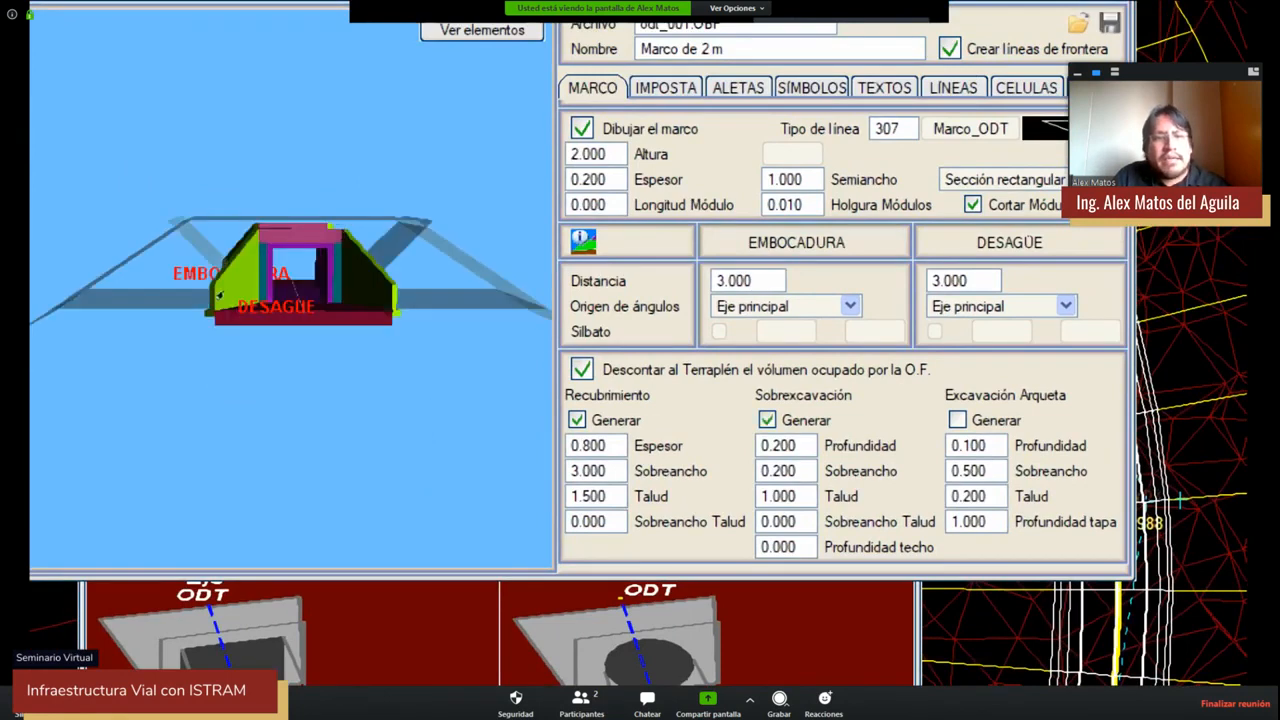
pyautogui.moveTo(219, 295); pyautogui.dragTo(192, 278, button='middle')
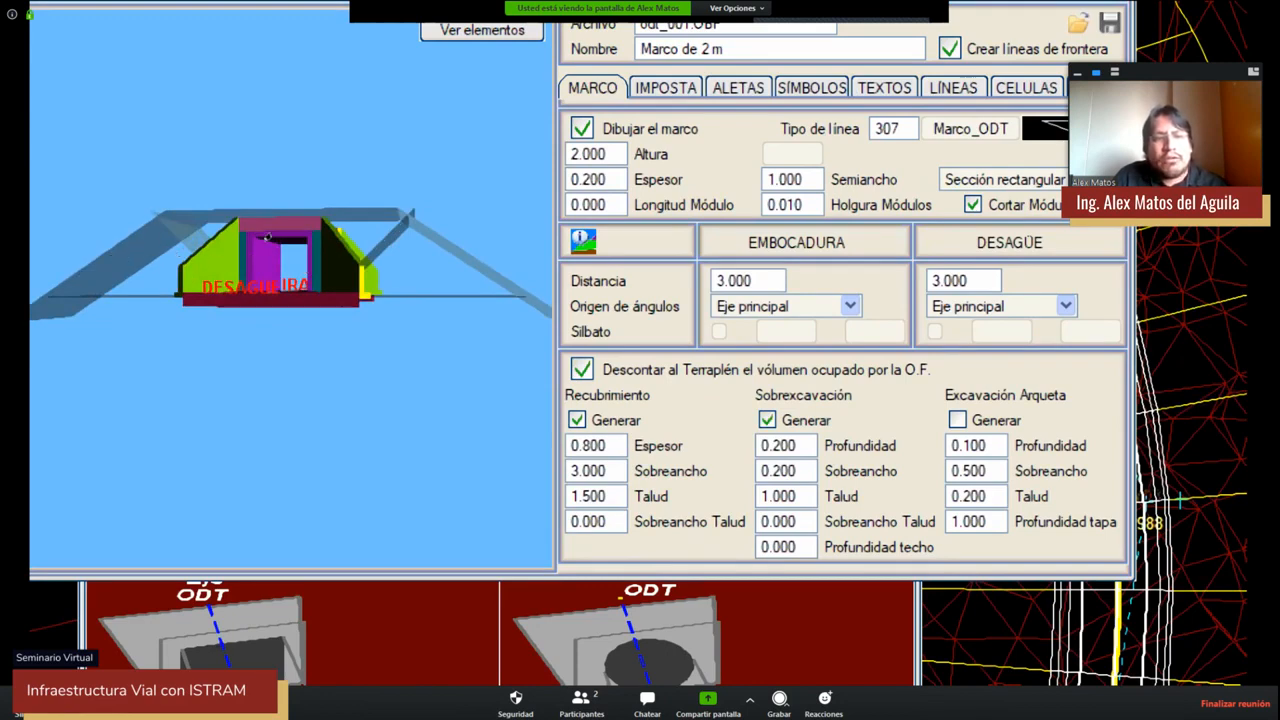
pyautogui.moveTo(258, 237)
pyautogui.mouseDown(button='middle')
pyautogui.moveTo(279, 258)
pyautogui.moveTo(320, 262)
pyautogui.moveTo(178, 274)
pyautogui.moveTo(266, 272)
pyautogui.moveTo(265, 249)
pyautogui.mouseUp(button='middle')
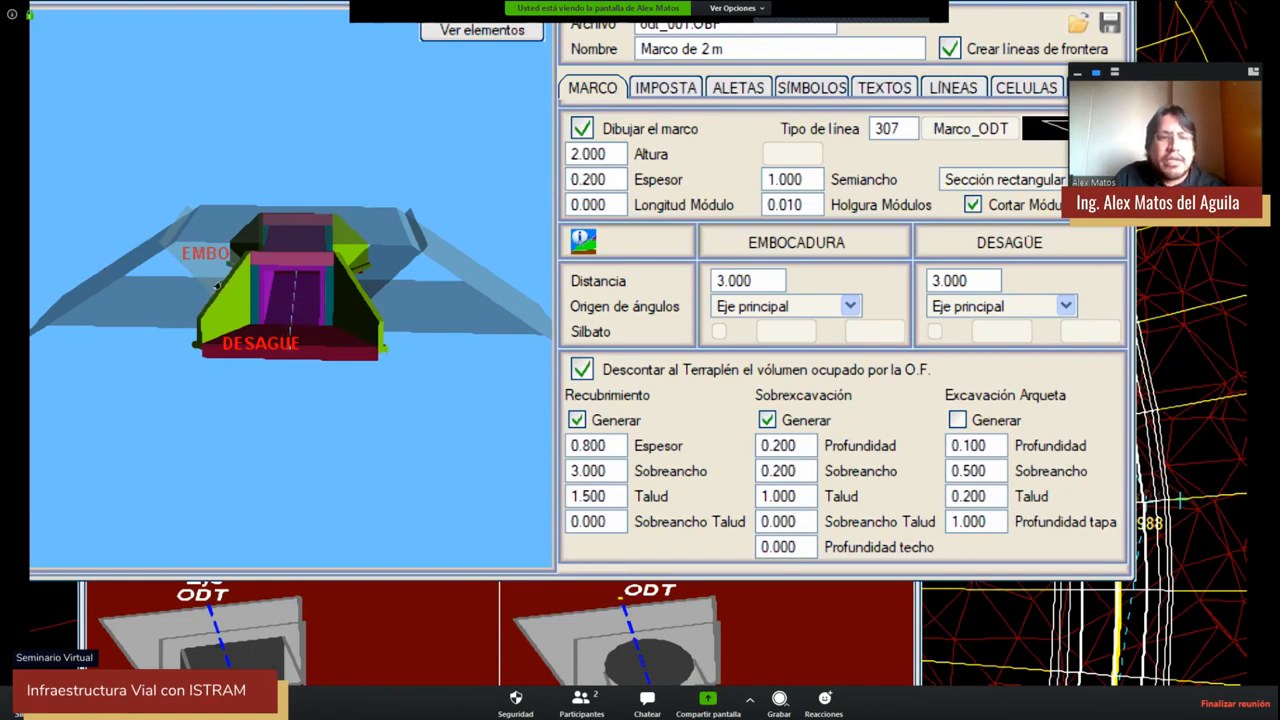
pyautogui.moveTo(217, 286); pyautogui.dragTo(188, 247, button='middle')
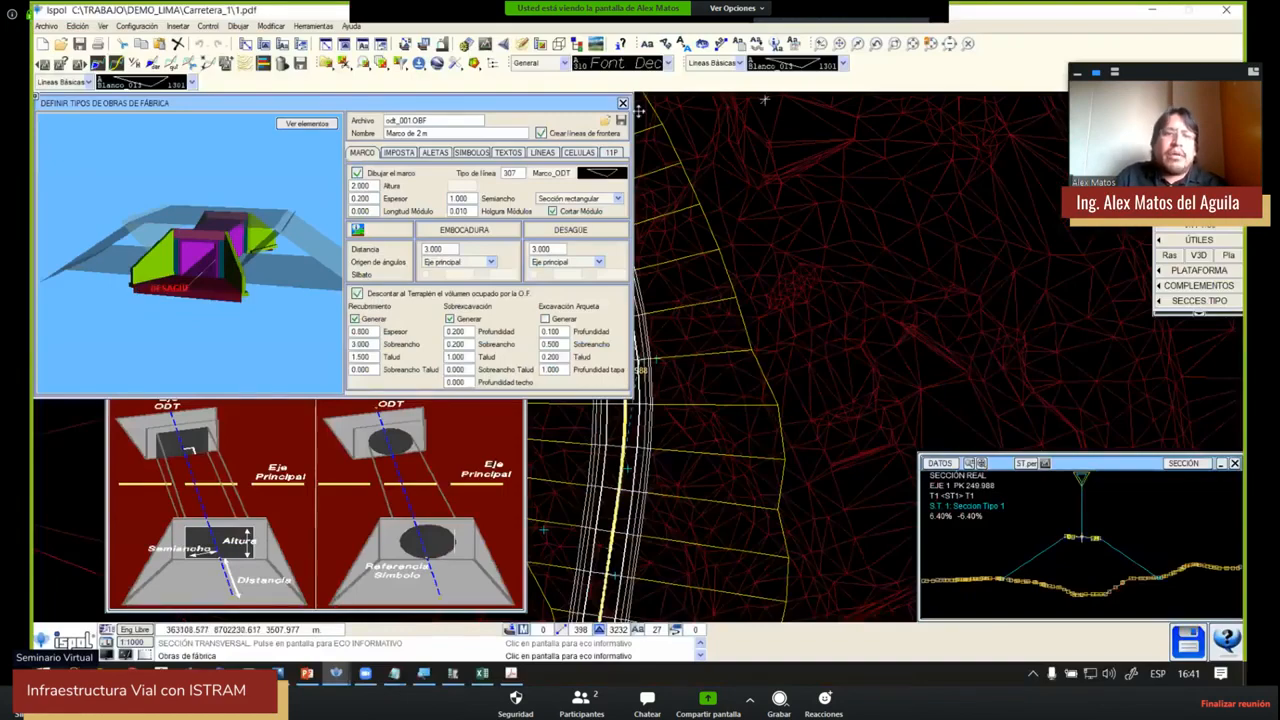
pyautogui.click(622, 104)
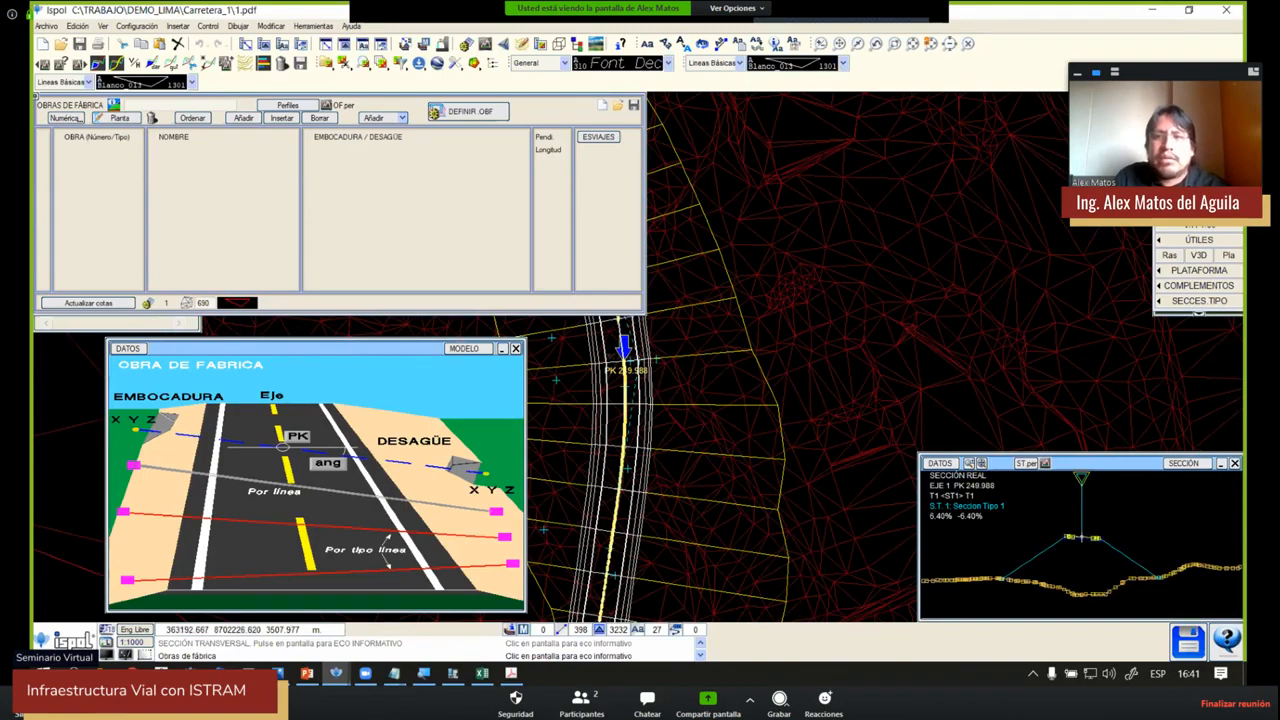
pyautogui.press('Escape')
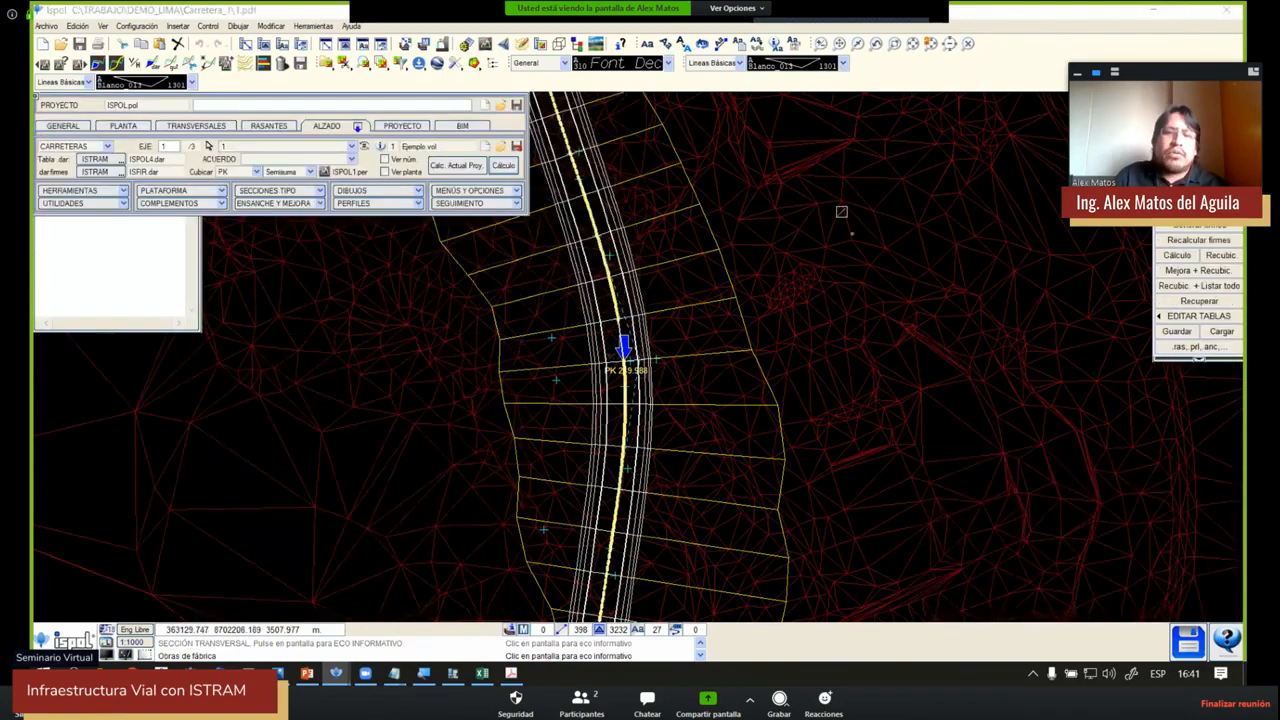
# Inspect the cross section slightly further along the curve and view the whole alignment against the terrain
pyautogui.click(855, 338)
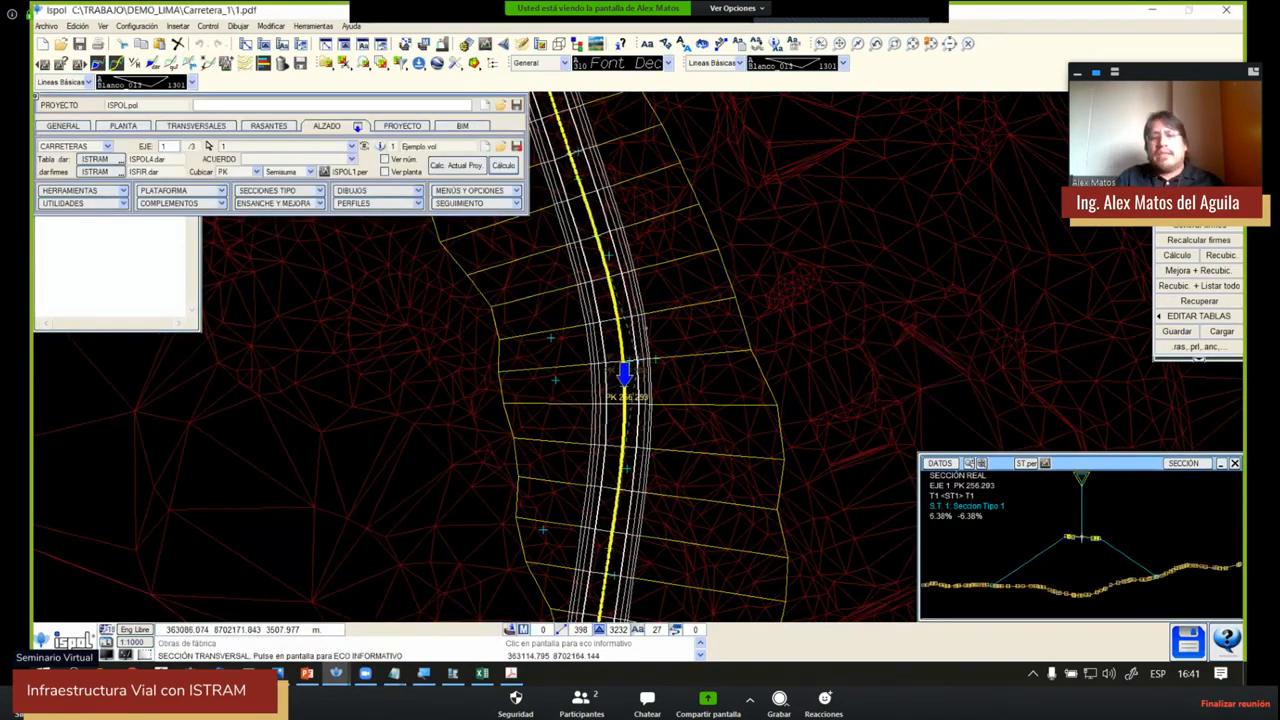
pyautogui.moveTo(693, 349); pyautogui.dragTo(606, 351, button='middle')
pyautogui.scroll(-2, 642, 329)
pyautogui.scroll(1, 636, 340)
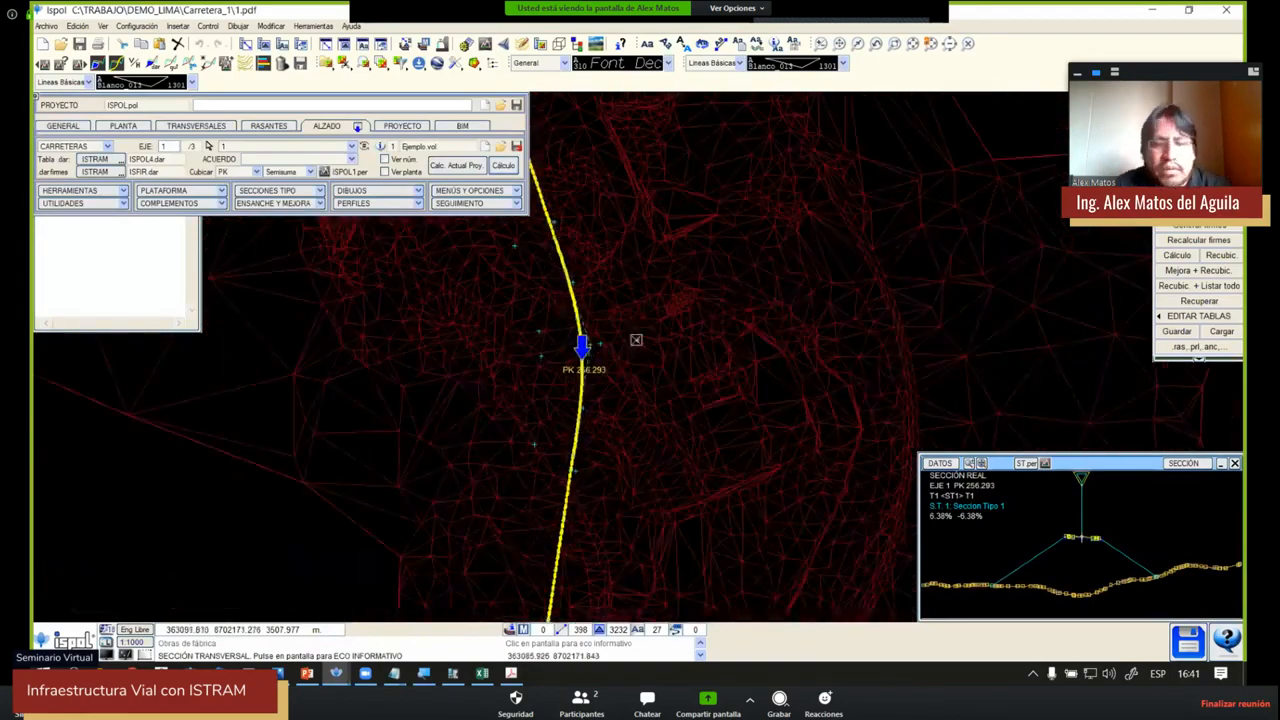
pyautogui.scroll(2, 636, 340)
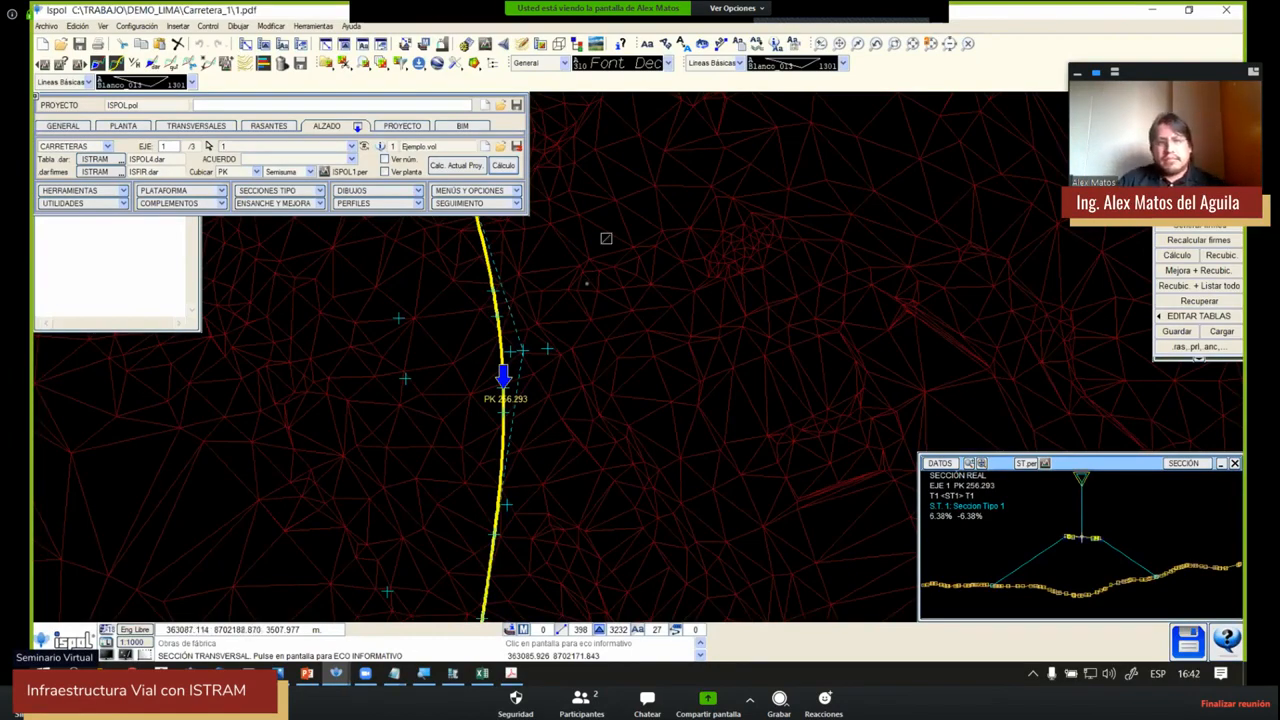
pyautogui.scroll(-2, 585, 281)
pyautogui.scroll(-2, 585, 281)
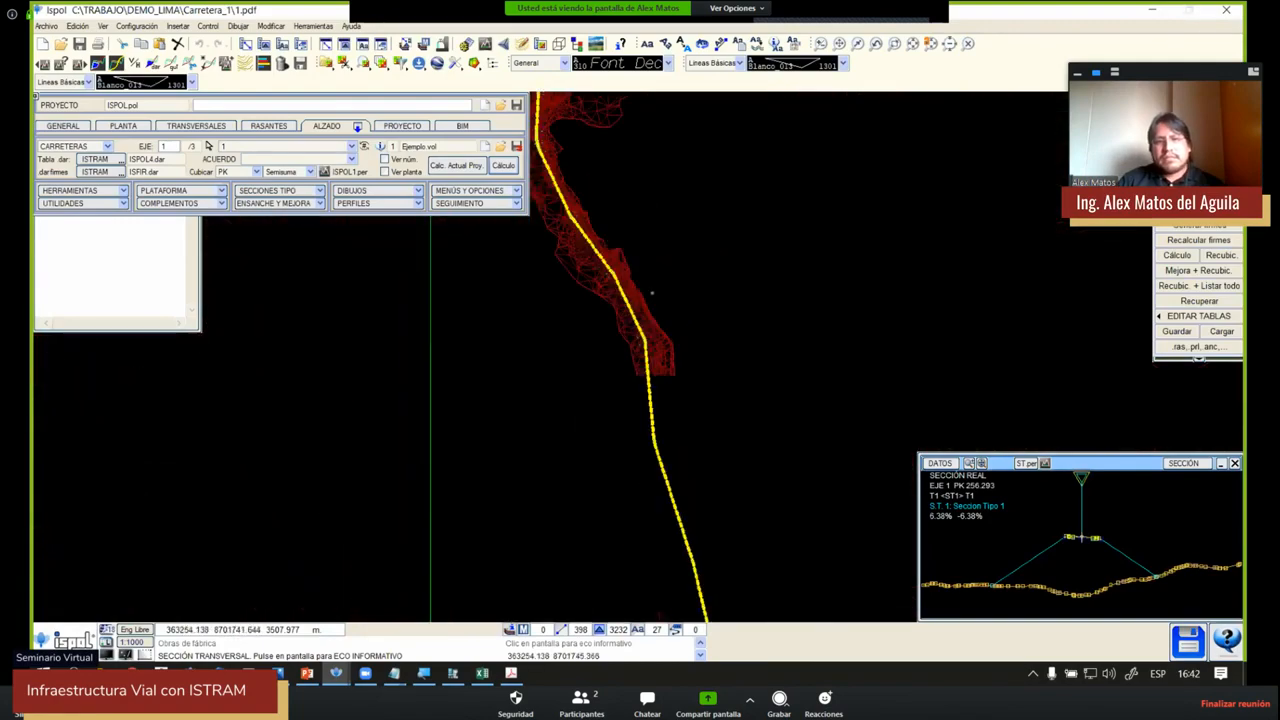
# Inspect the real cross section of axis 1 near PK 1216, zooming into its stepped embankment base and enlarging the section window
pyautogui.click(646, 322)
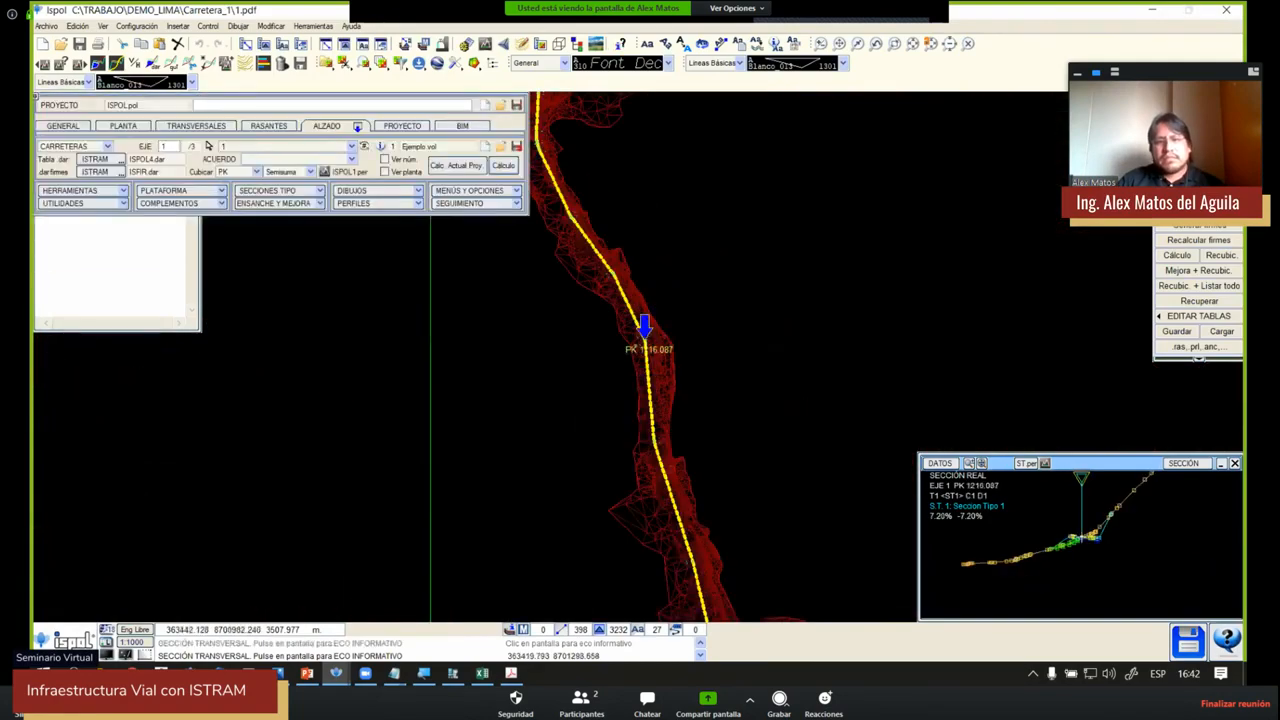
pyautogui.scroll(1, 647, 323)
pyautogui.scroll(3, 647, 323)
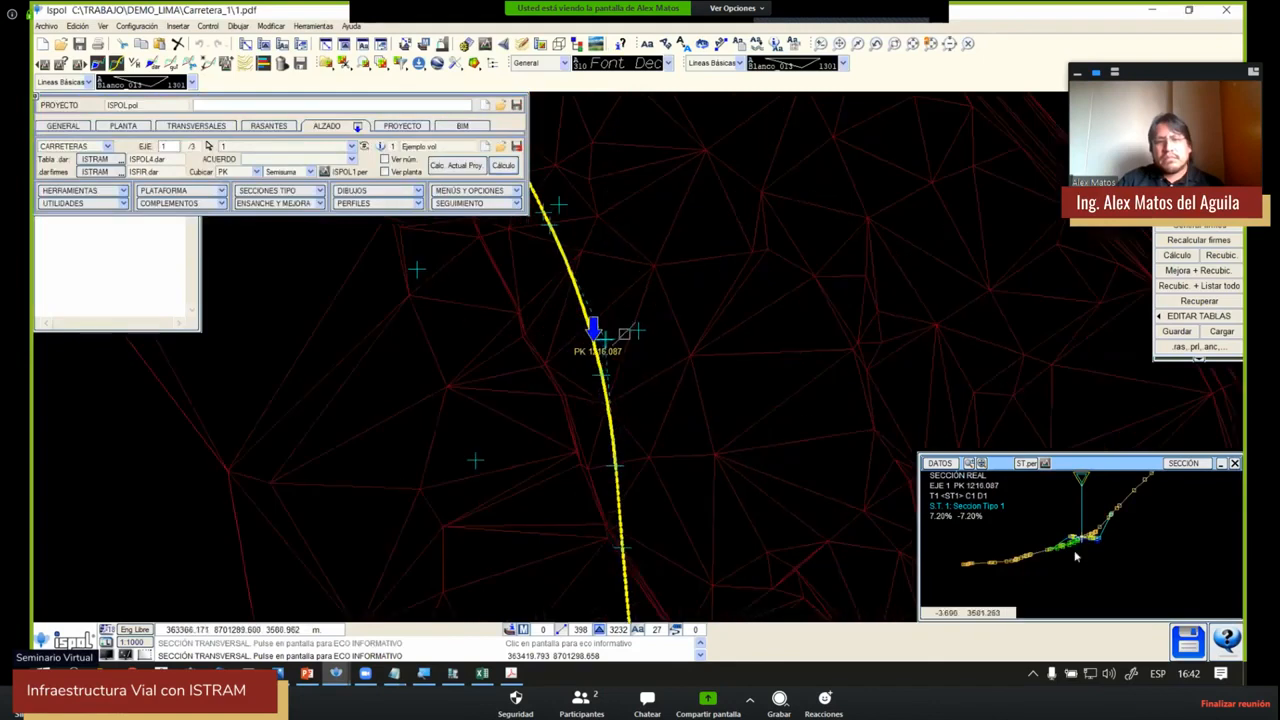
pyautogui.scroll(3, 1073, 540)
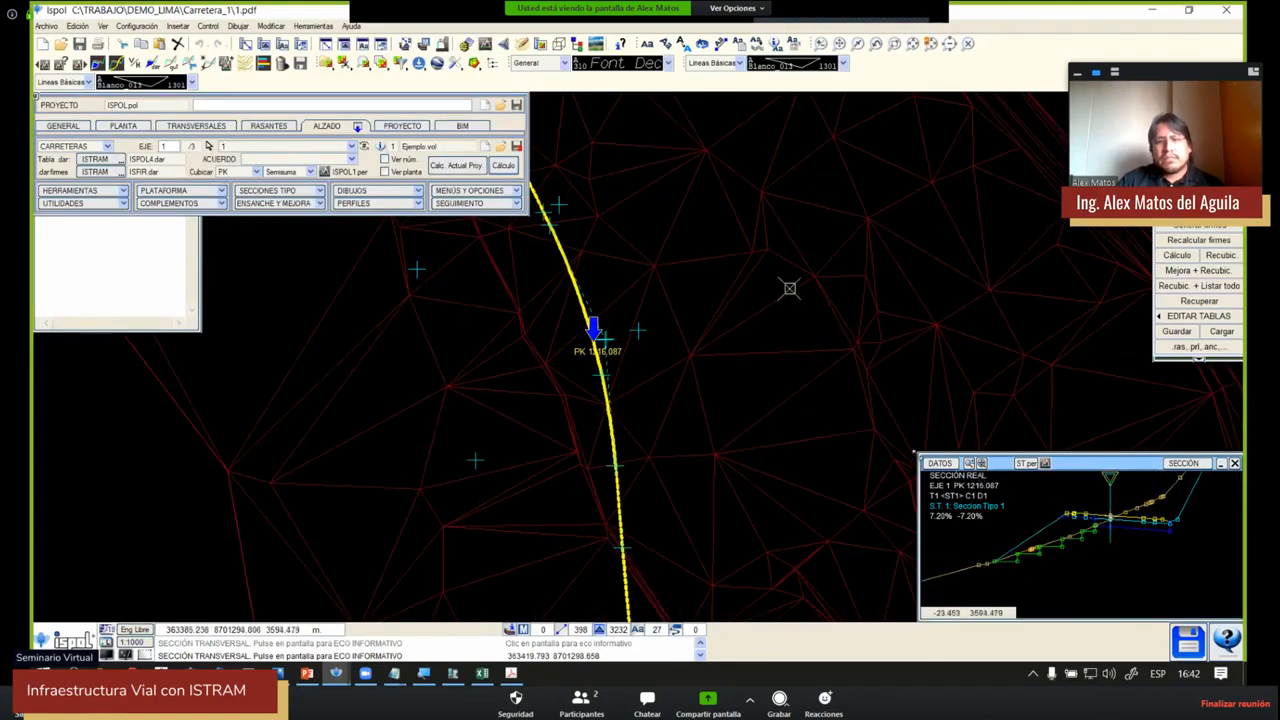
pyautogui.moveTo(919, 454); pyautogui.dragTo(734, 370)
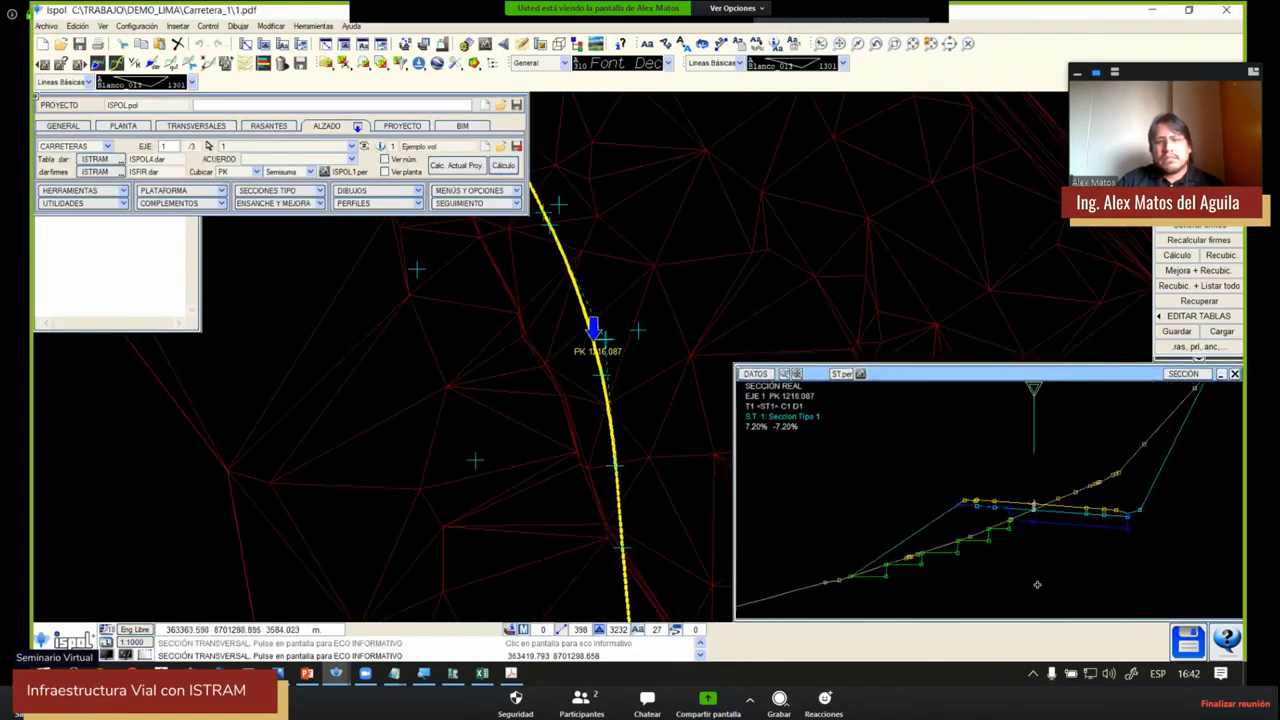
# Enable Ver planta to draw the road in plan, and query the axis data and cross section beside the curve near PK 1209
pyautogui.click(385, 171)
pyautogui.moveTo(620, 286); pyautogui.dragTo(476, 350, button='middle')
pyautogui.click(476, 350)
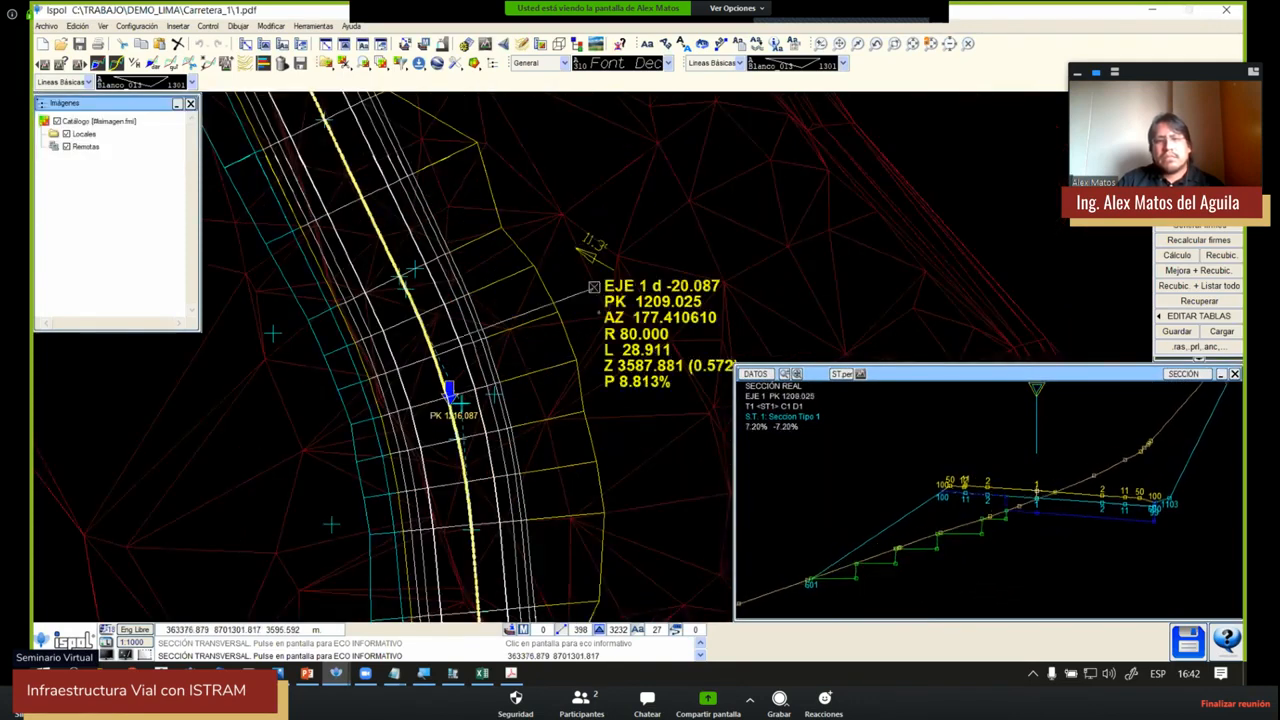
pyautogui.rightClick(604, 357)
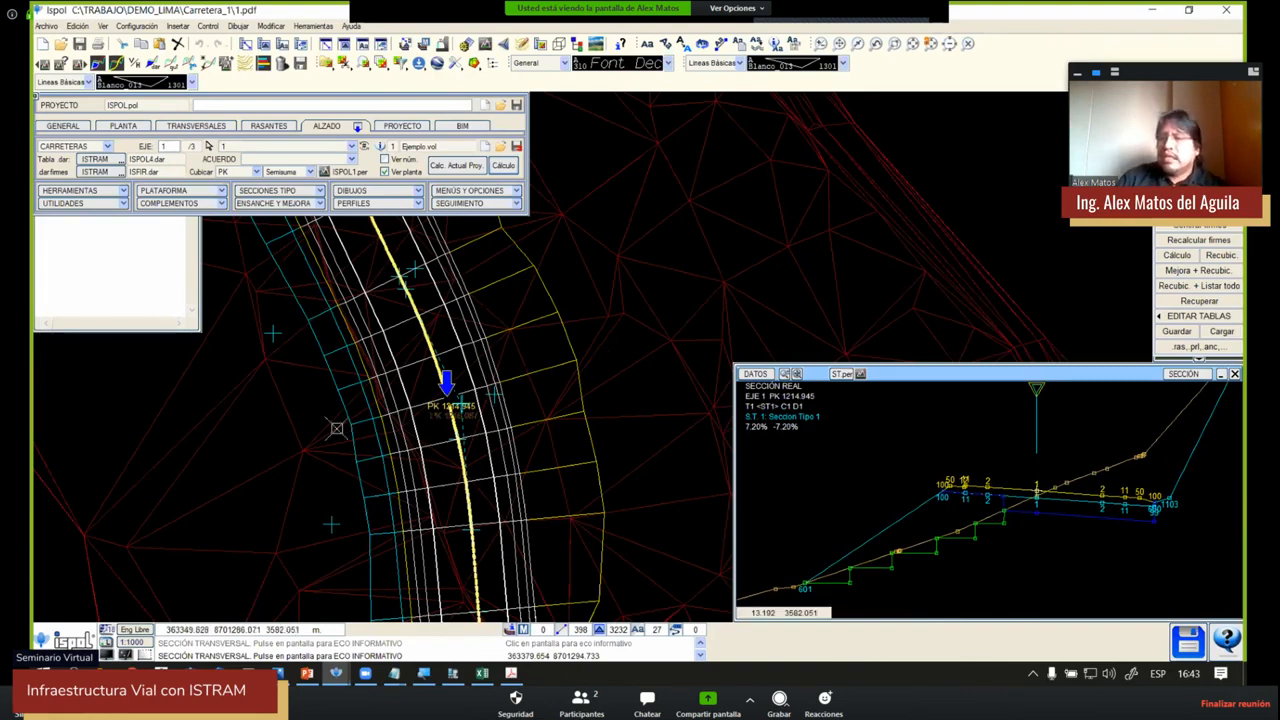
# Switch to the PowerPoint presentation, start the slide show from the Obra Lineal slide, swap the displays, and advance to the closing slide
pyautogui.hotkey('alt', 'Tab')
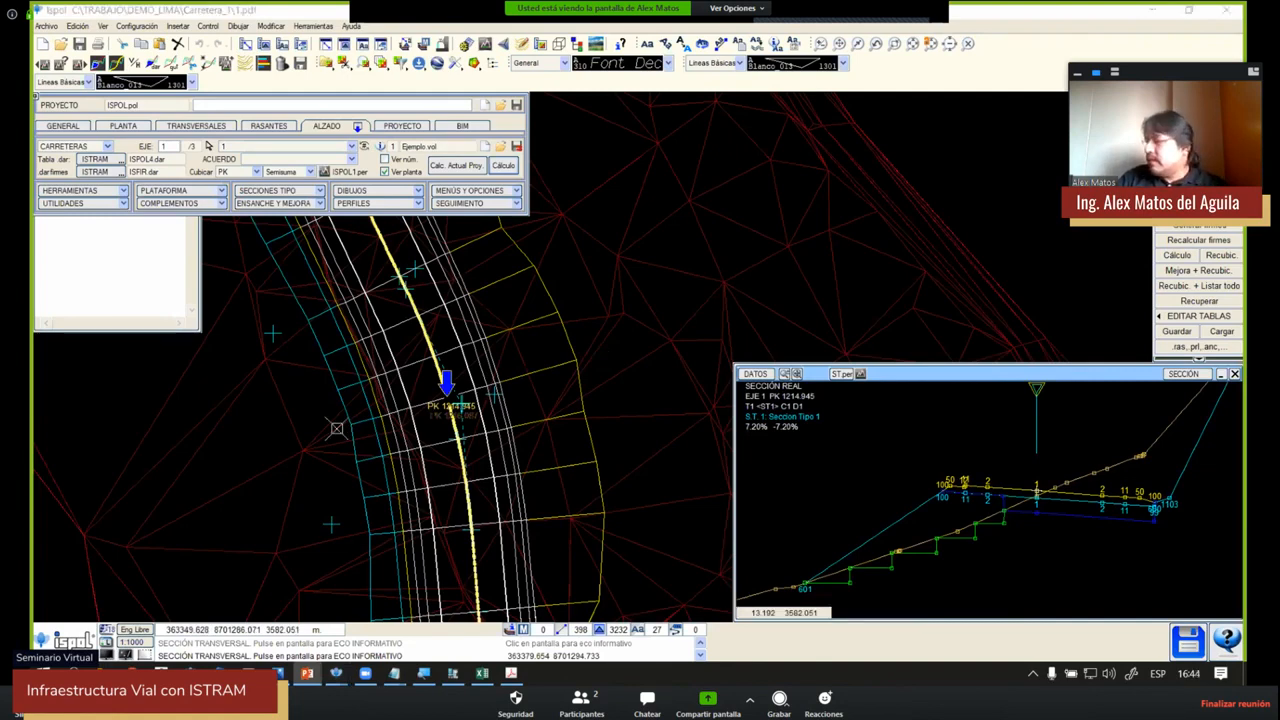
pyautogui.hotkey('shift', 'F5')
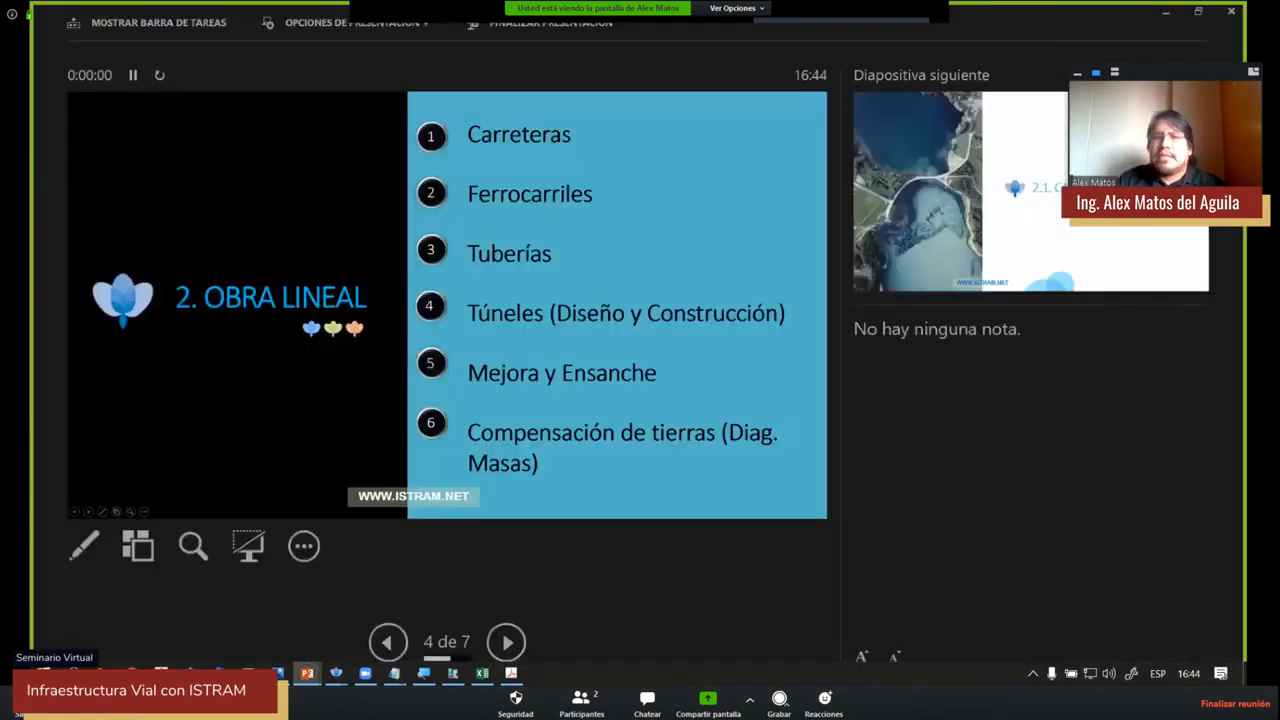
pyautogui.click(341, 30)
pyautogui.click(341, 44)
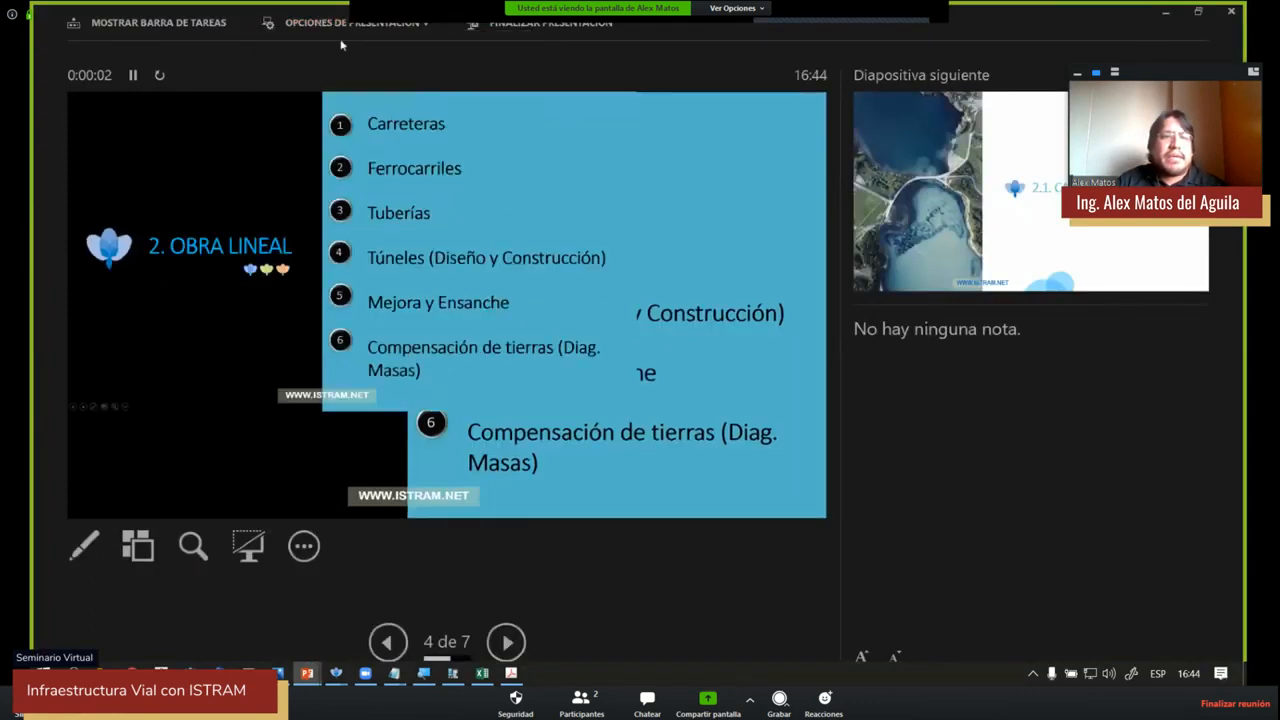
pyautogui.click(730, 321)
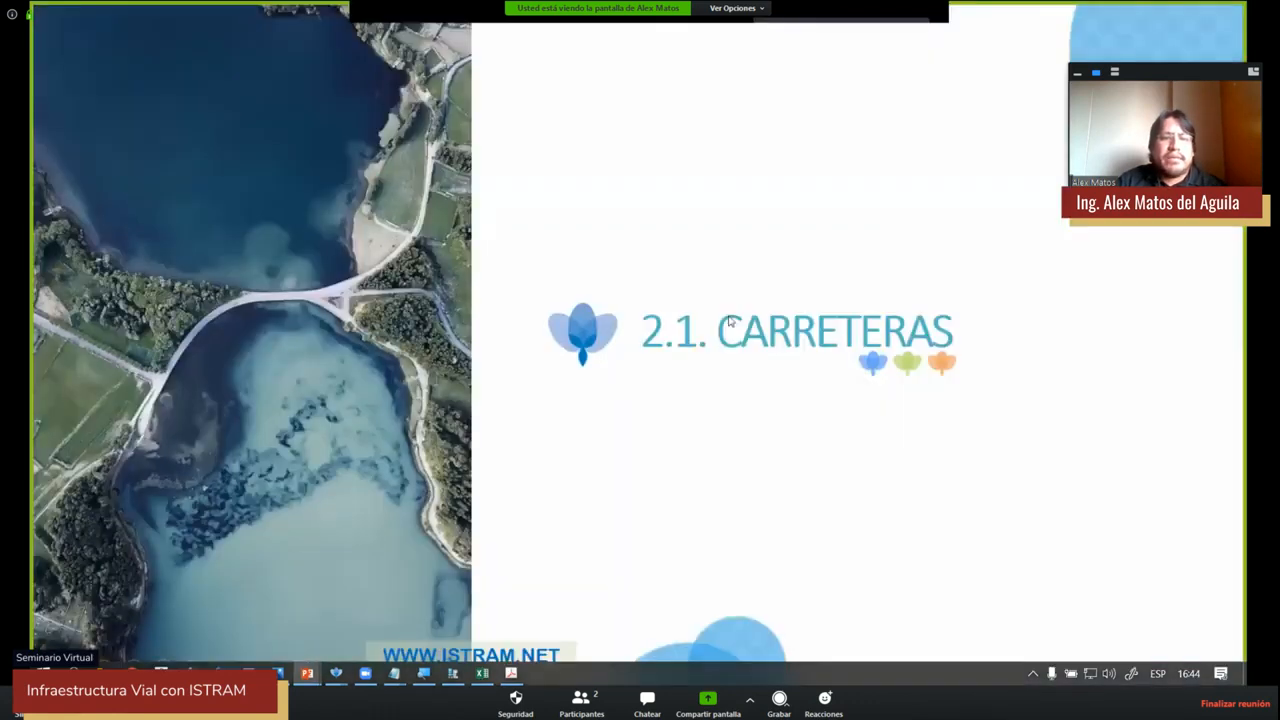
pyautogui.click(730, 321)
pyautogui.click(730, 321)
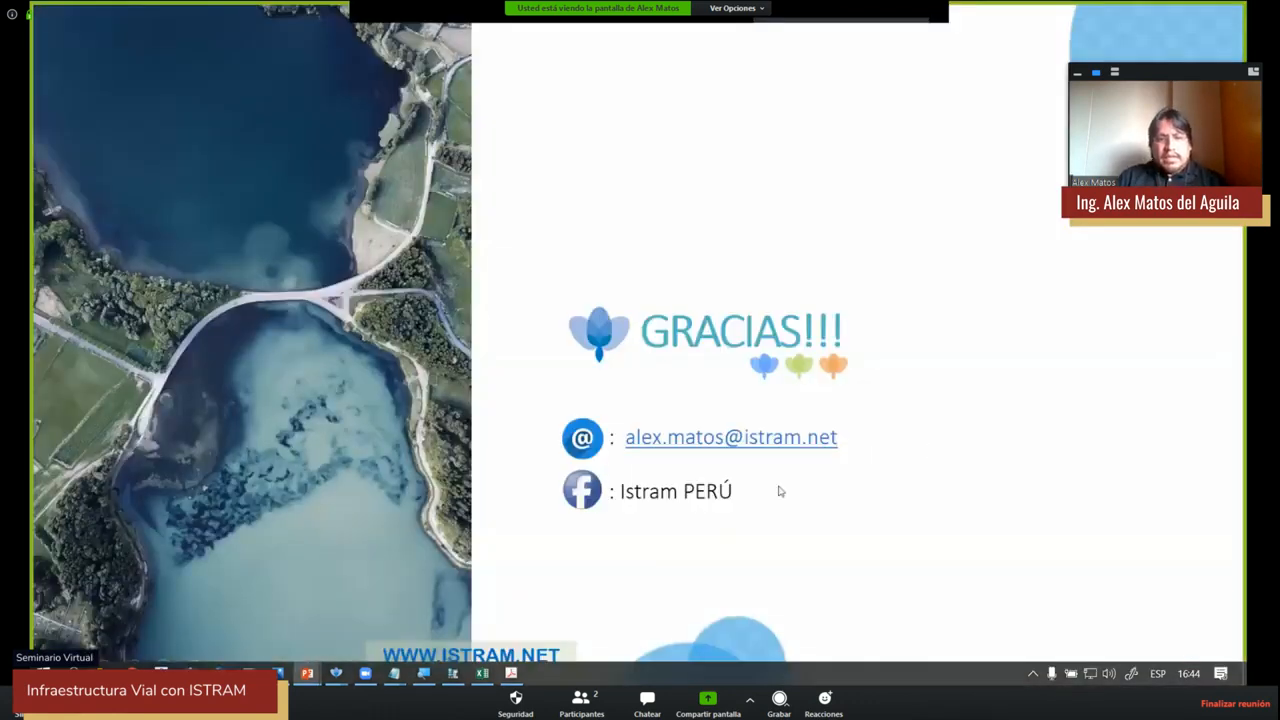